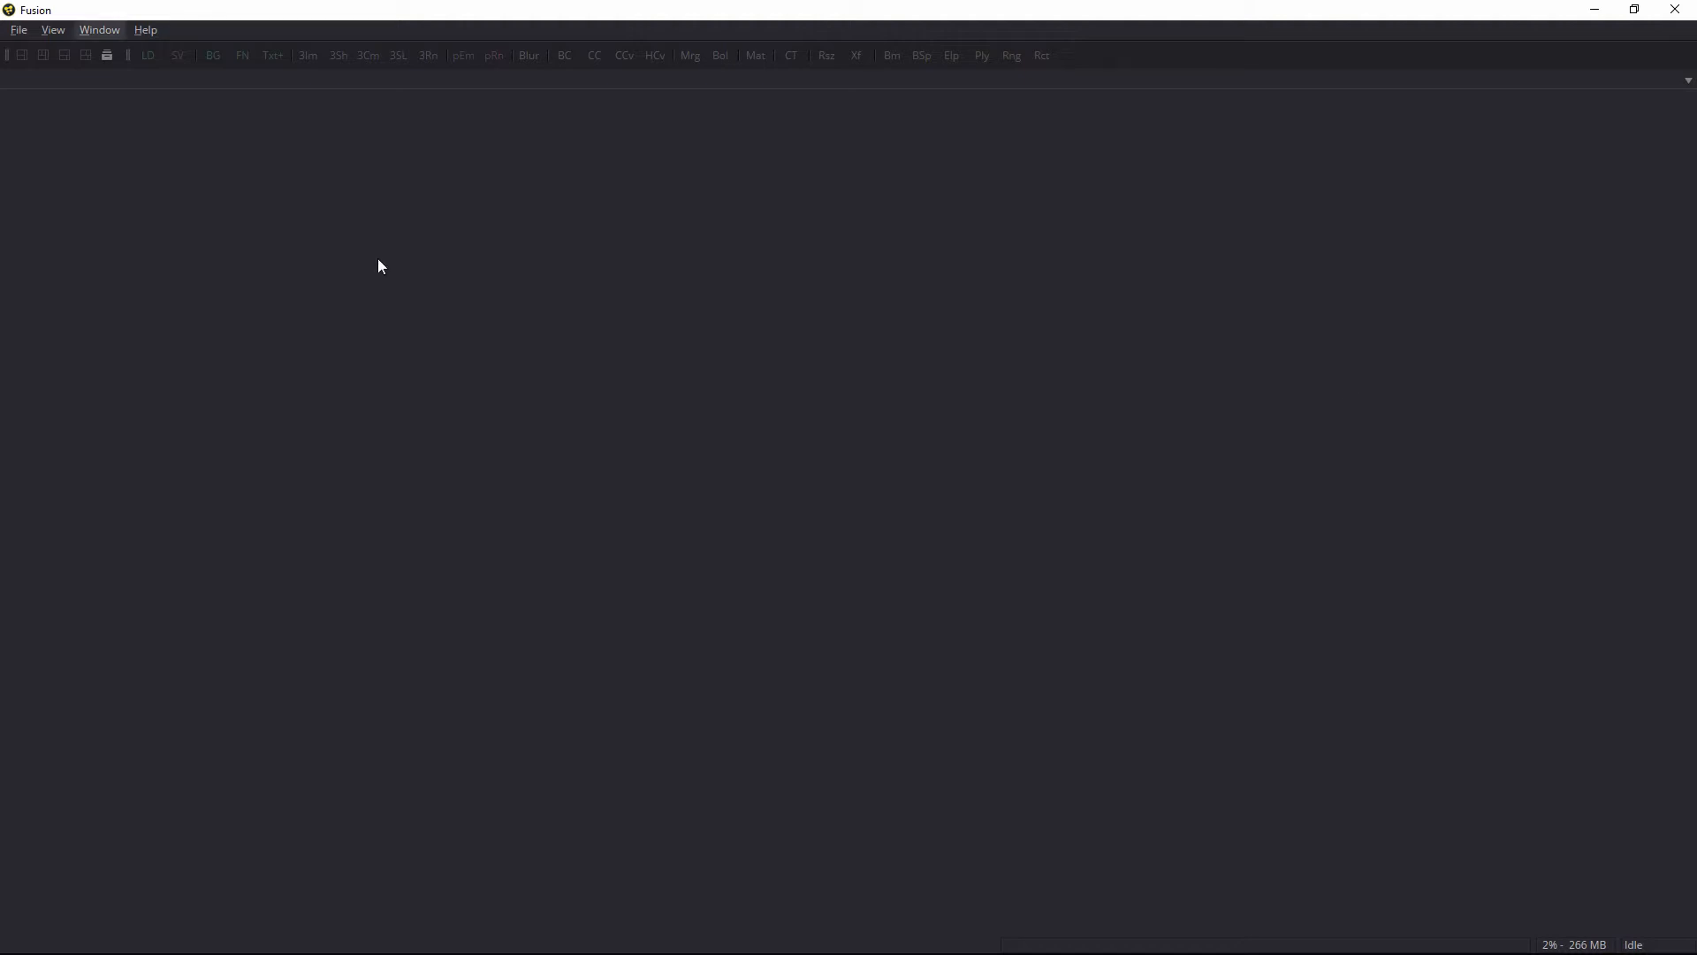
Step: Create a new composition and make its first viewer active
left_click(19, 30)
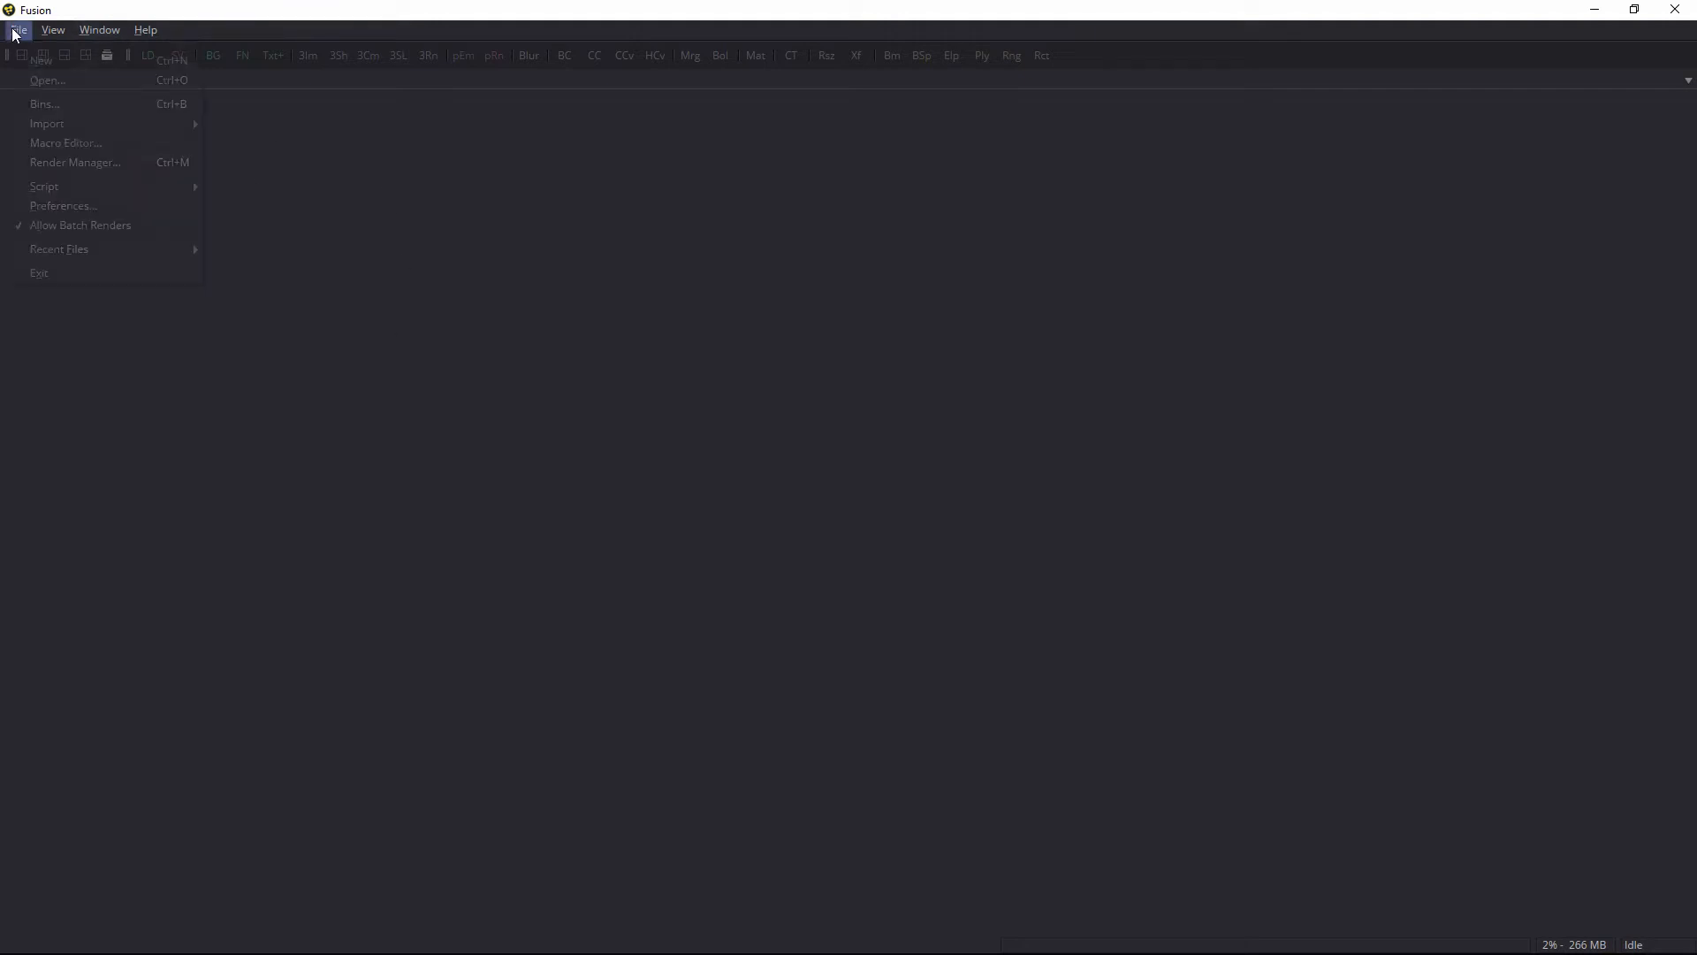
key("Escape")
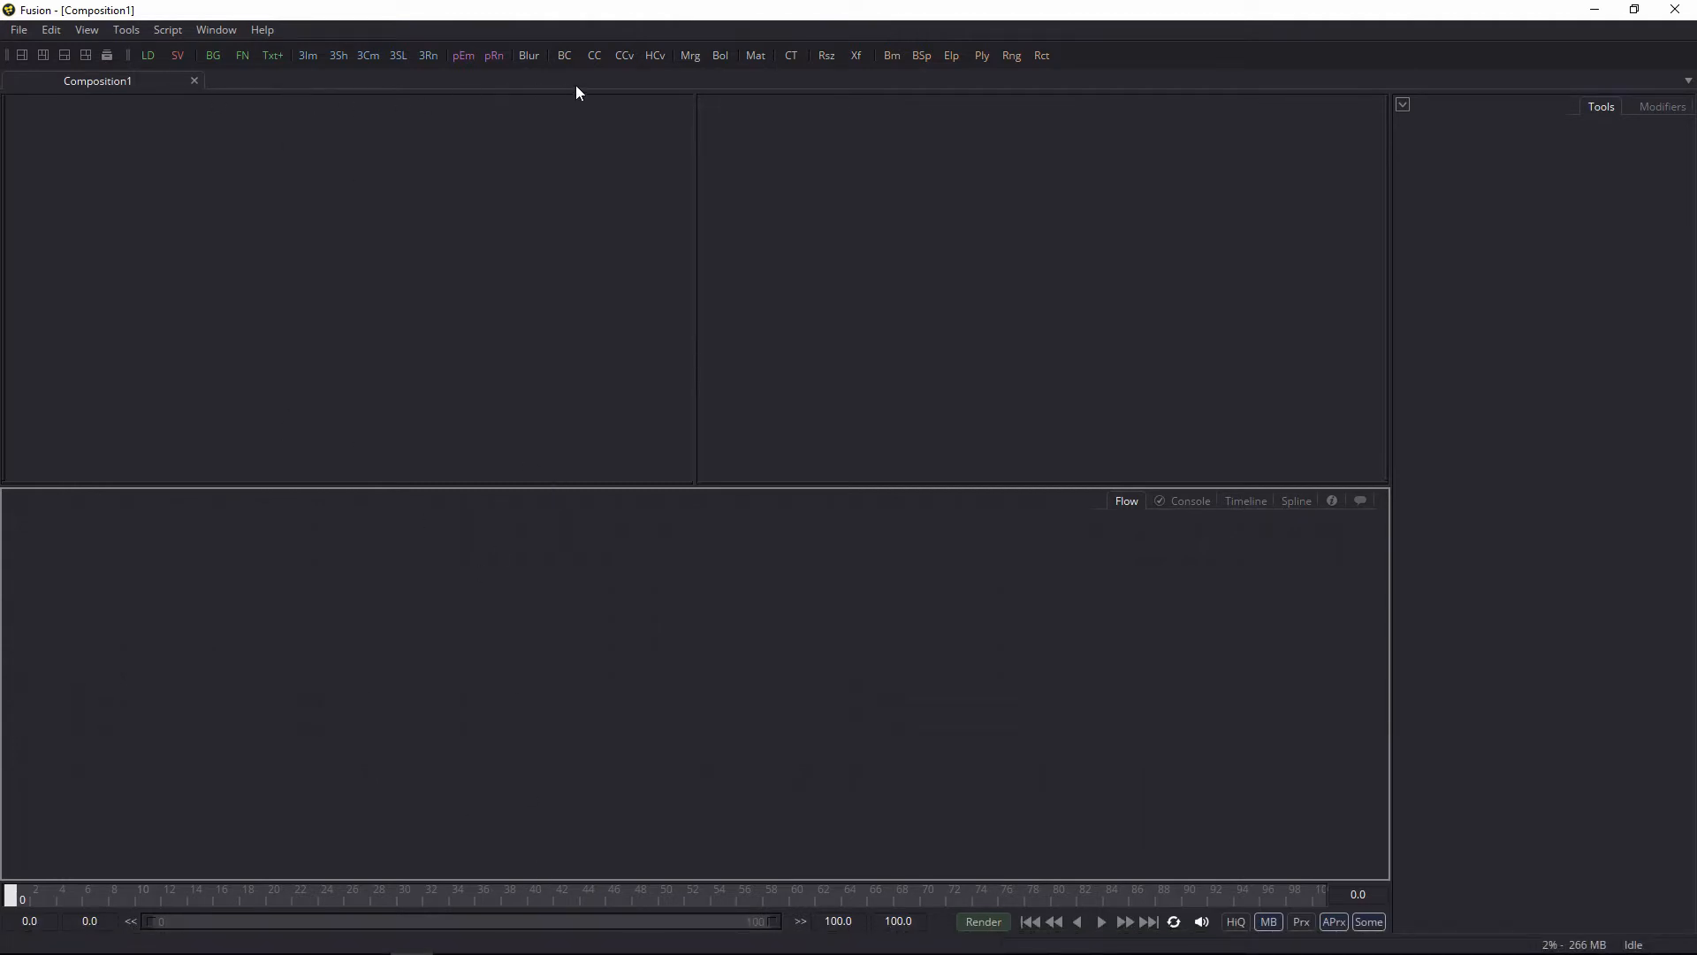
left_click(447, 283)
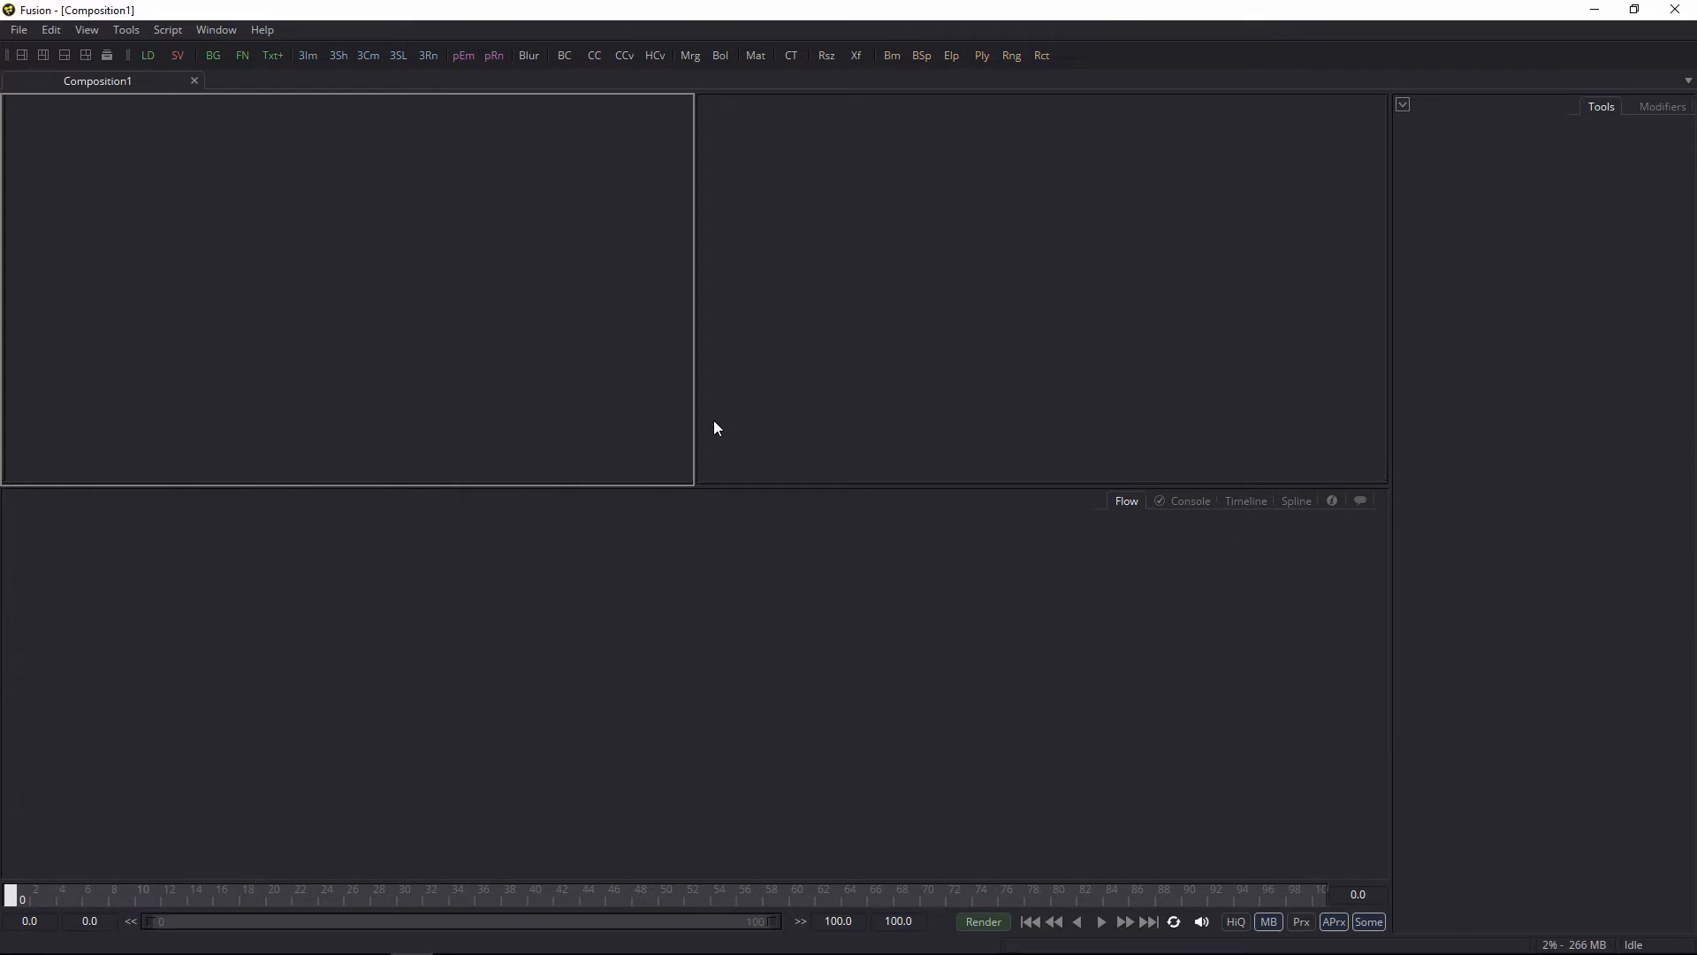
Step: Open the preferences and look through the settings categories of Composition1
left_click(19, 30)
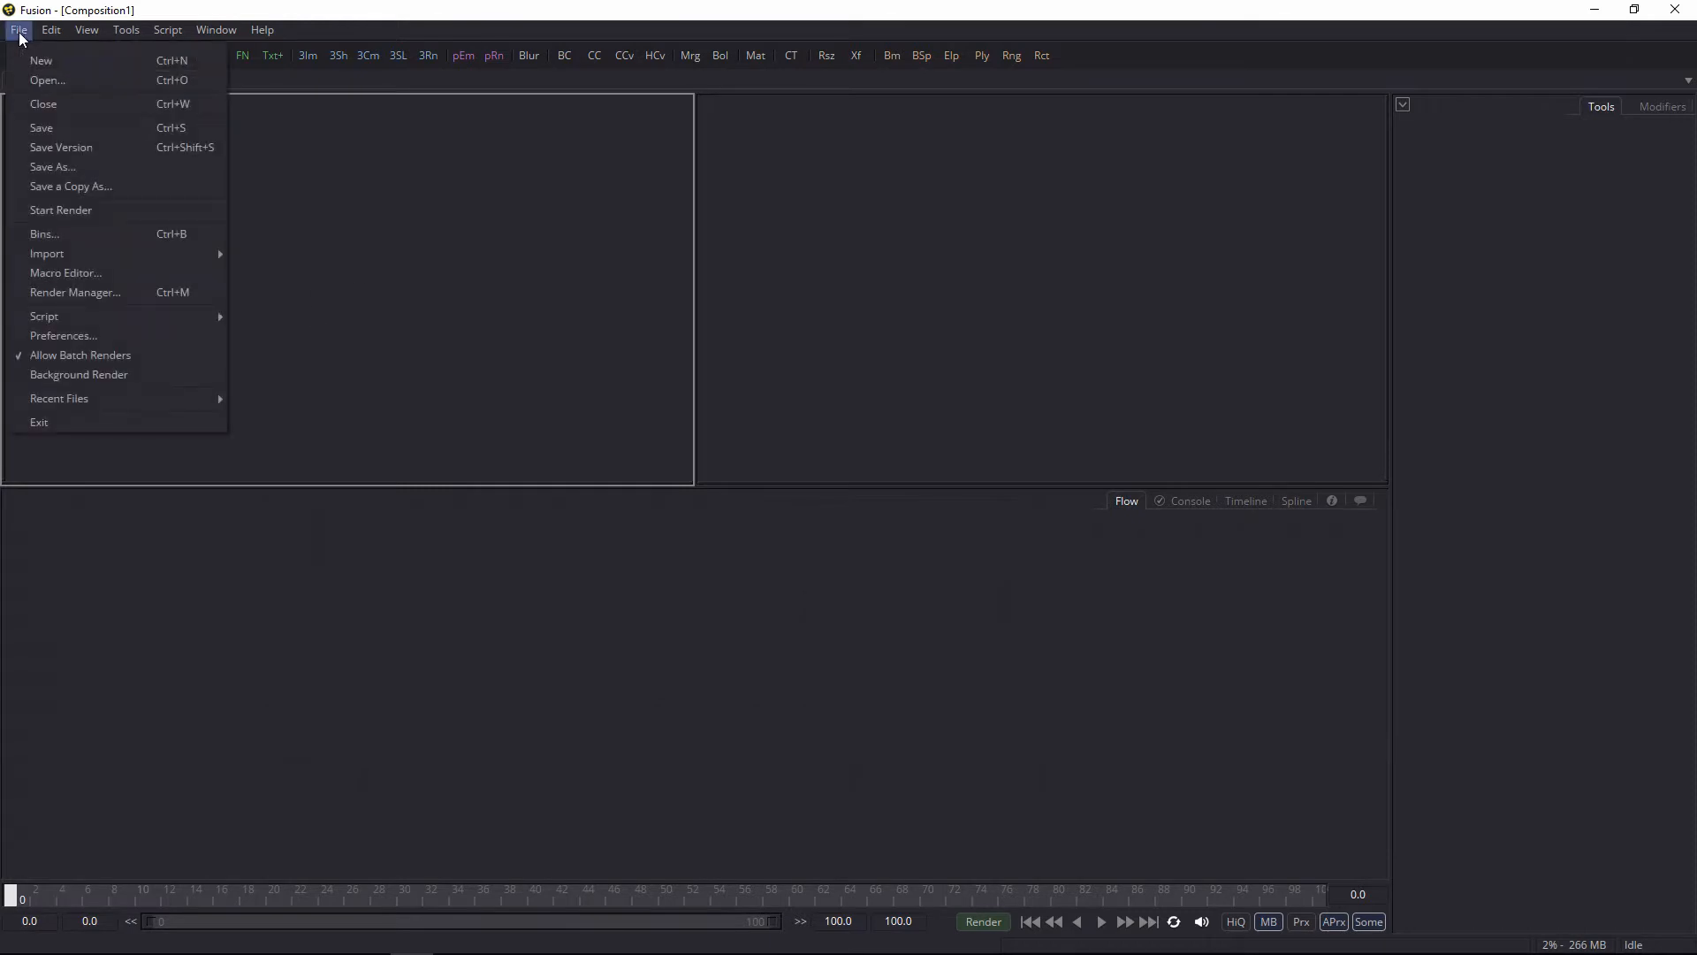
left_click(66, 333)
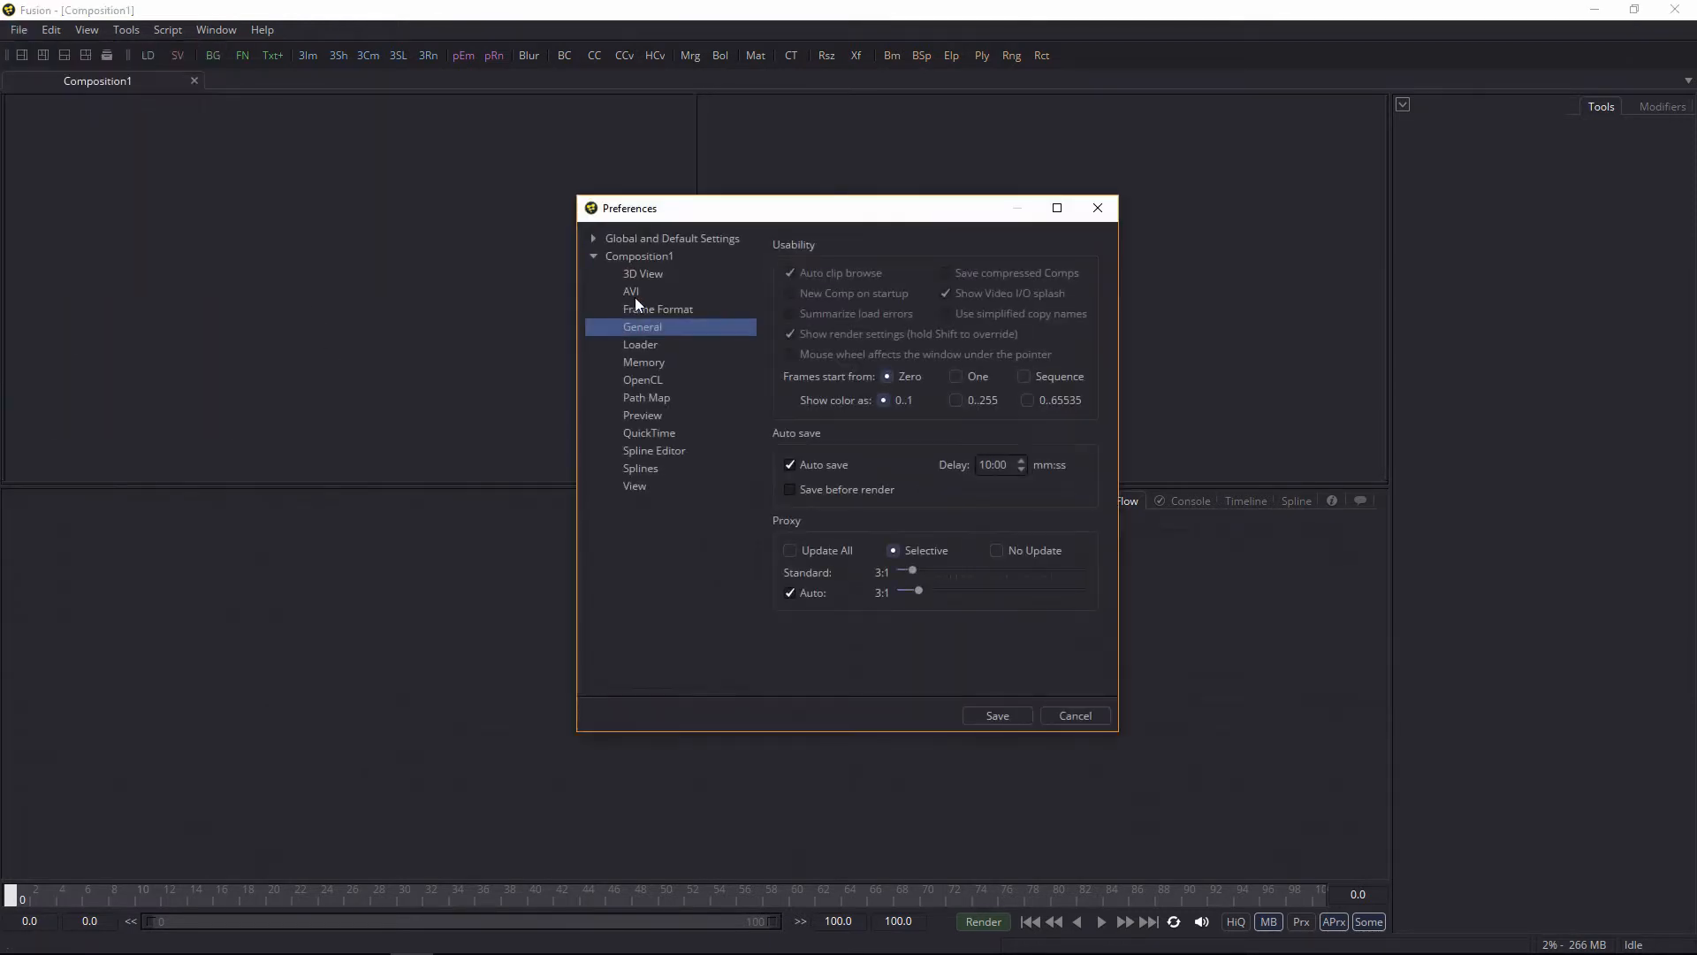
left_click(593, 256)
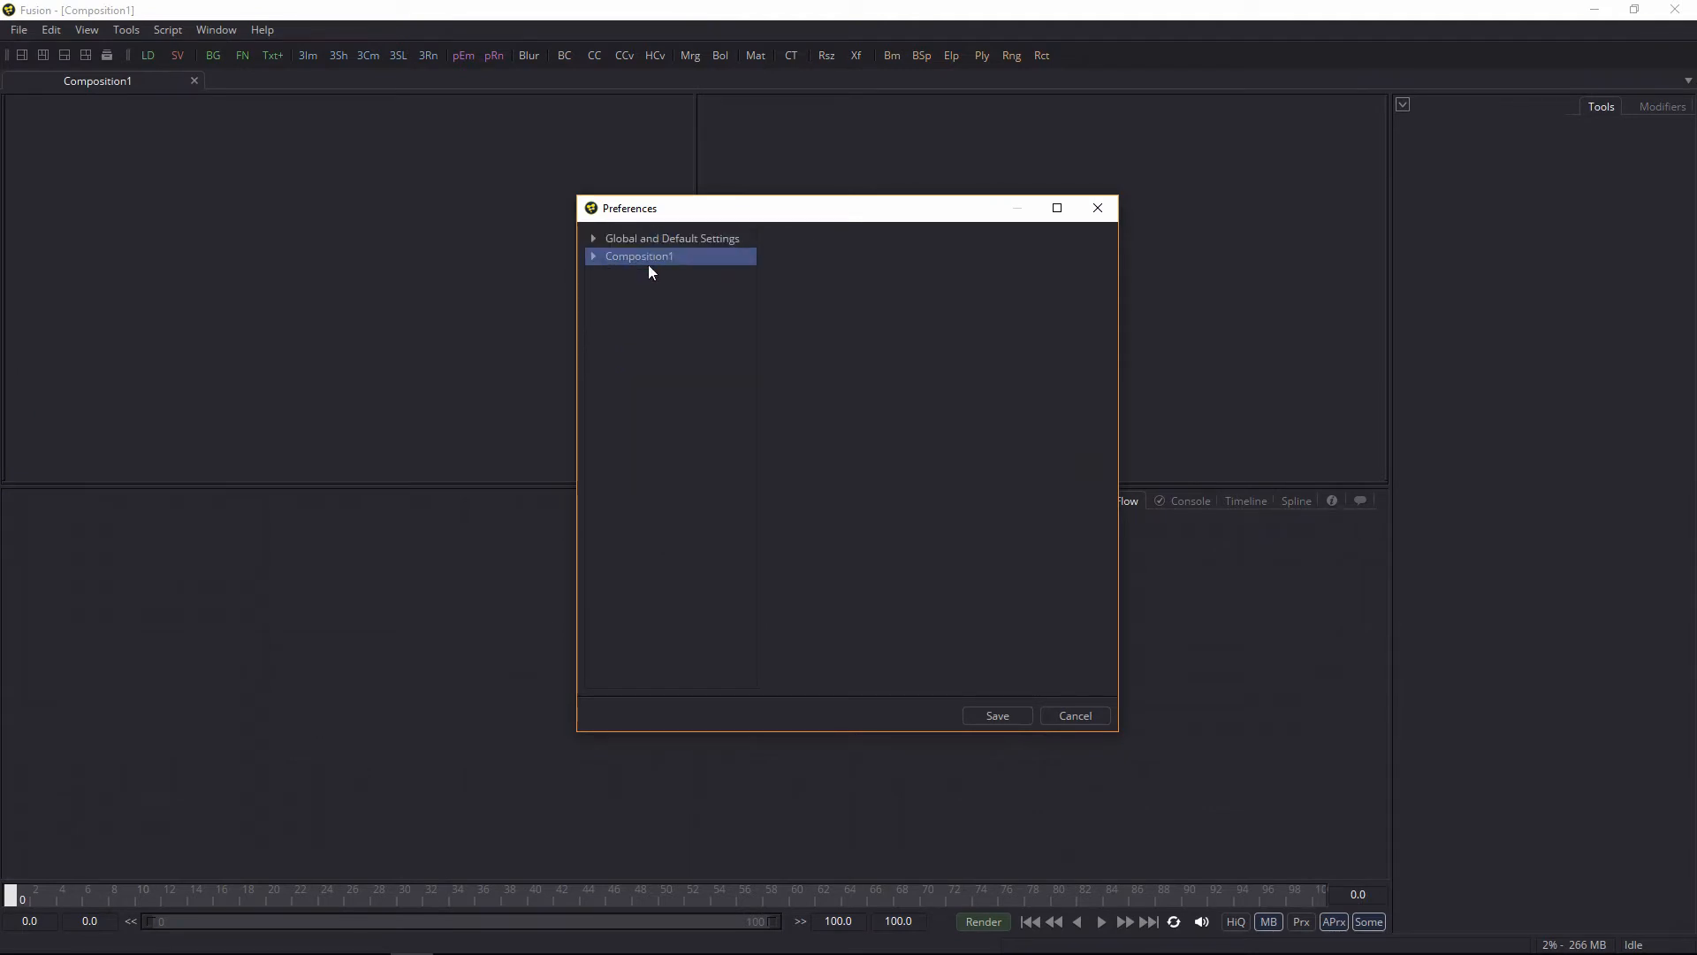
left_click_drag(735, 213, 820, 241)
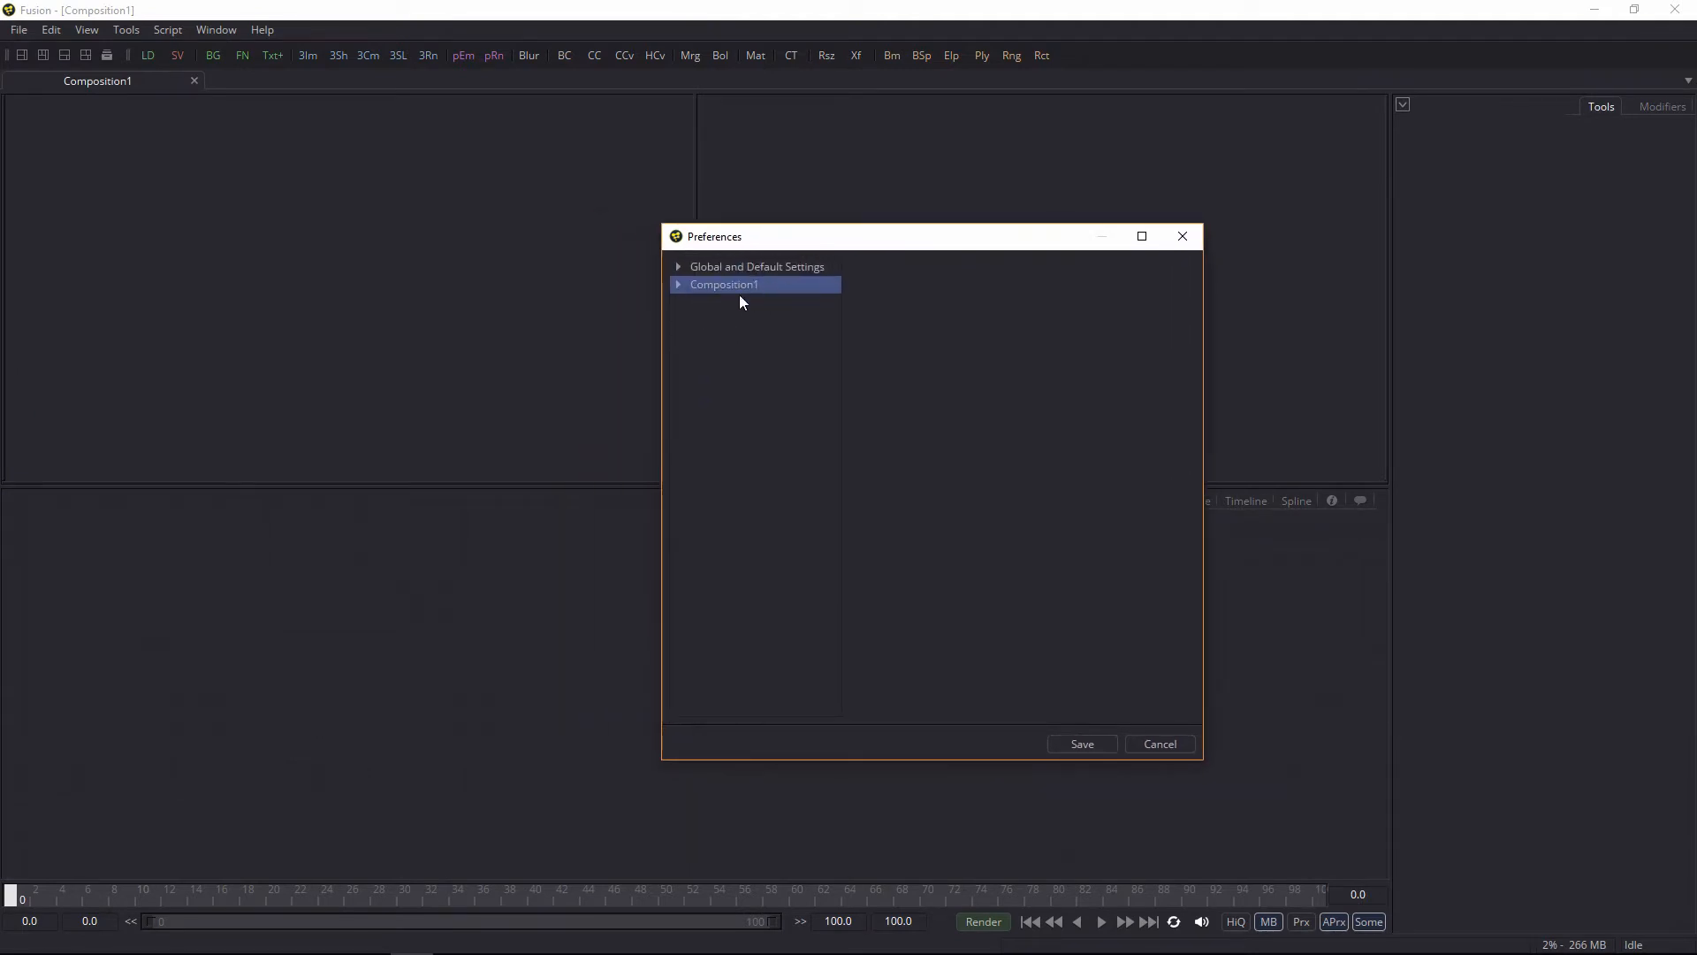
left_click(678, 284)
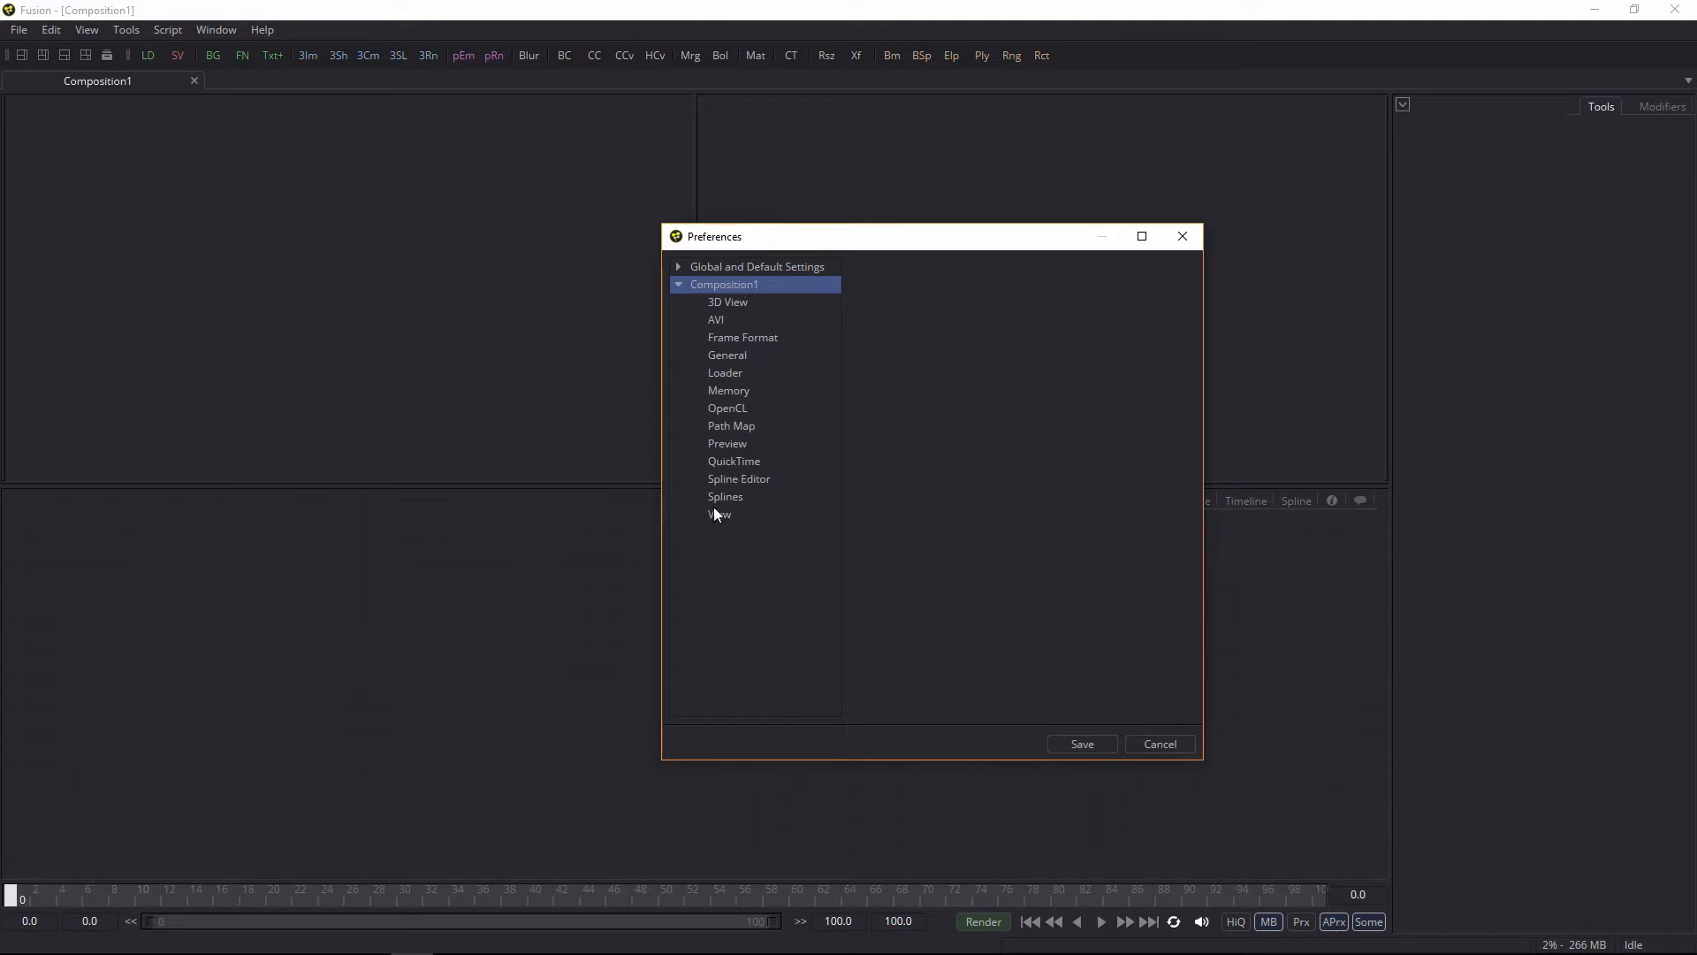
left_click(677, 285)
Step: Examine the General and Frame Format settings under Global and Default Settings
left_click(762, 267)
left_click(678, 267)
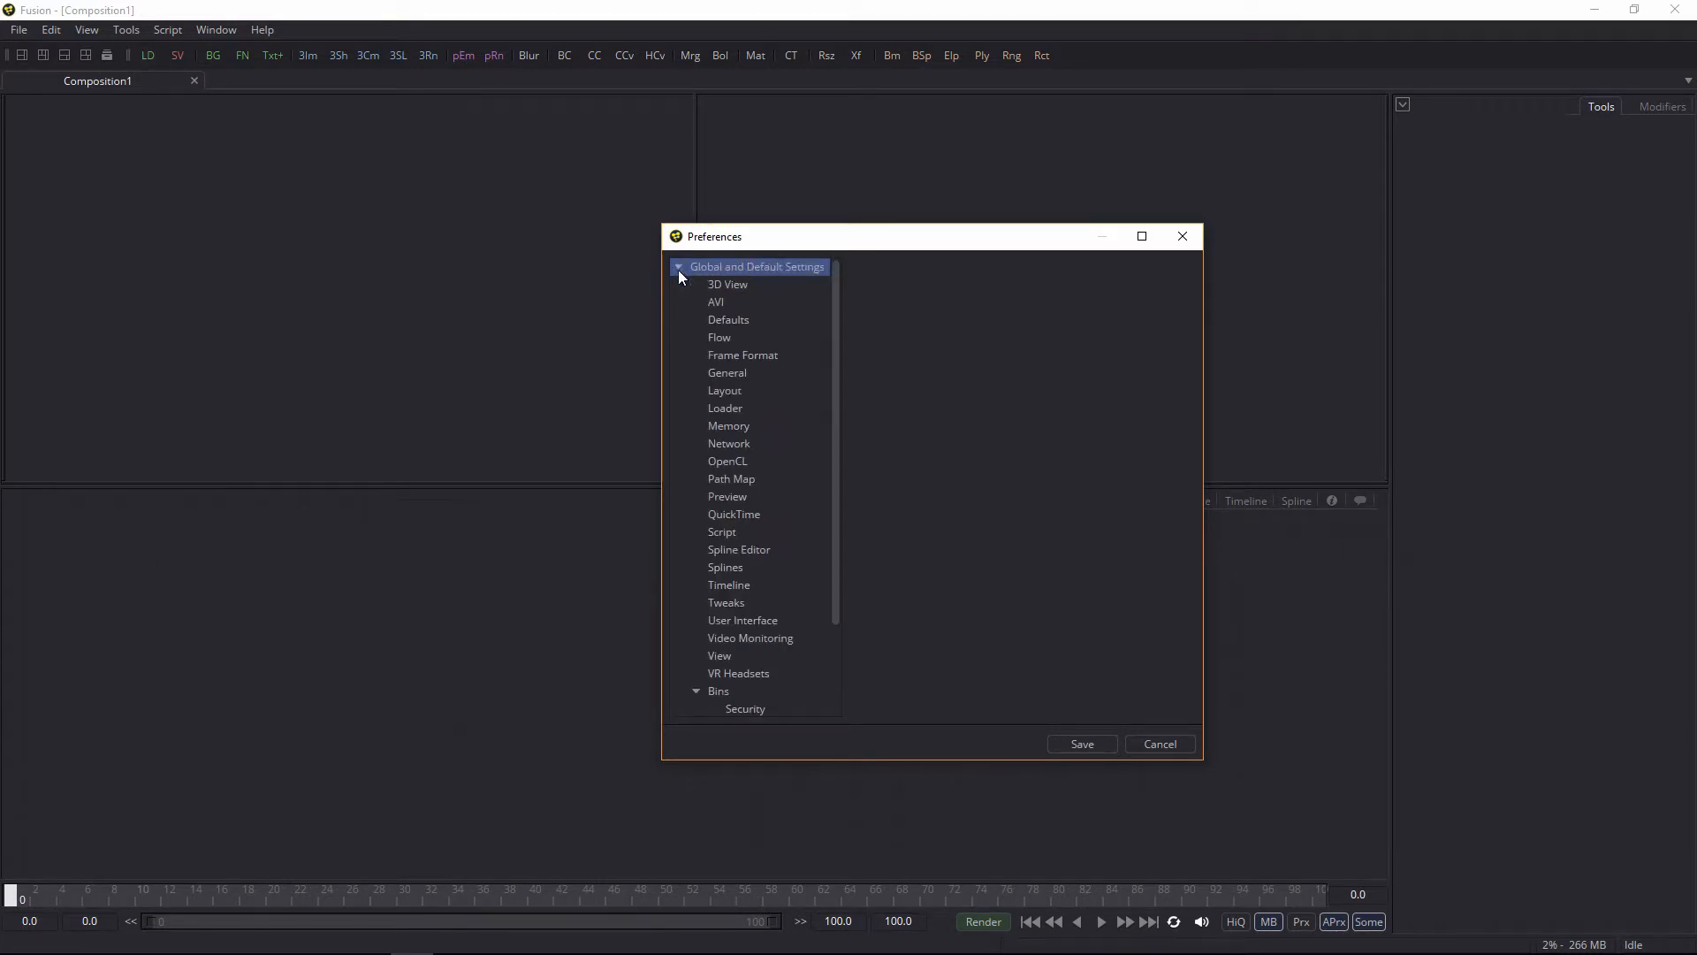
left_click(729, 375)
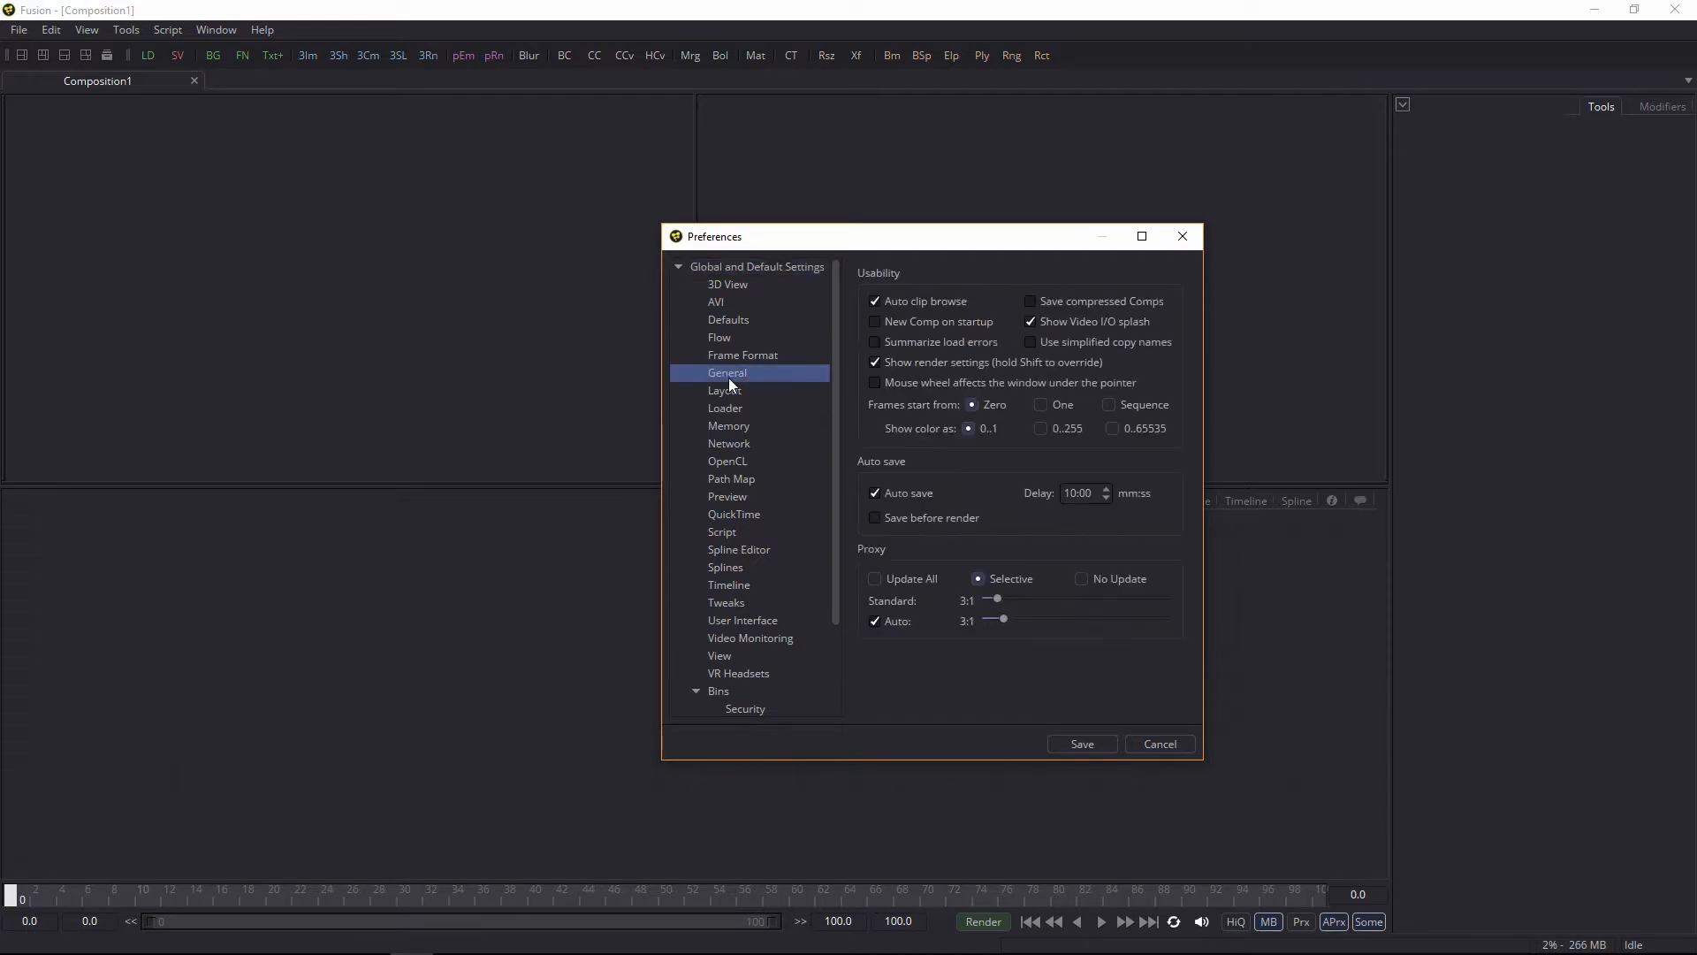
left_click(741, 355)
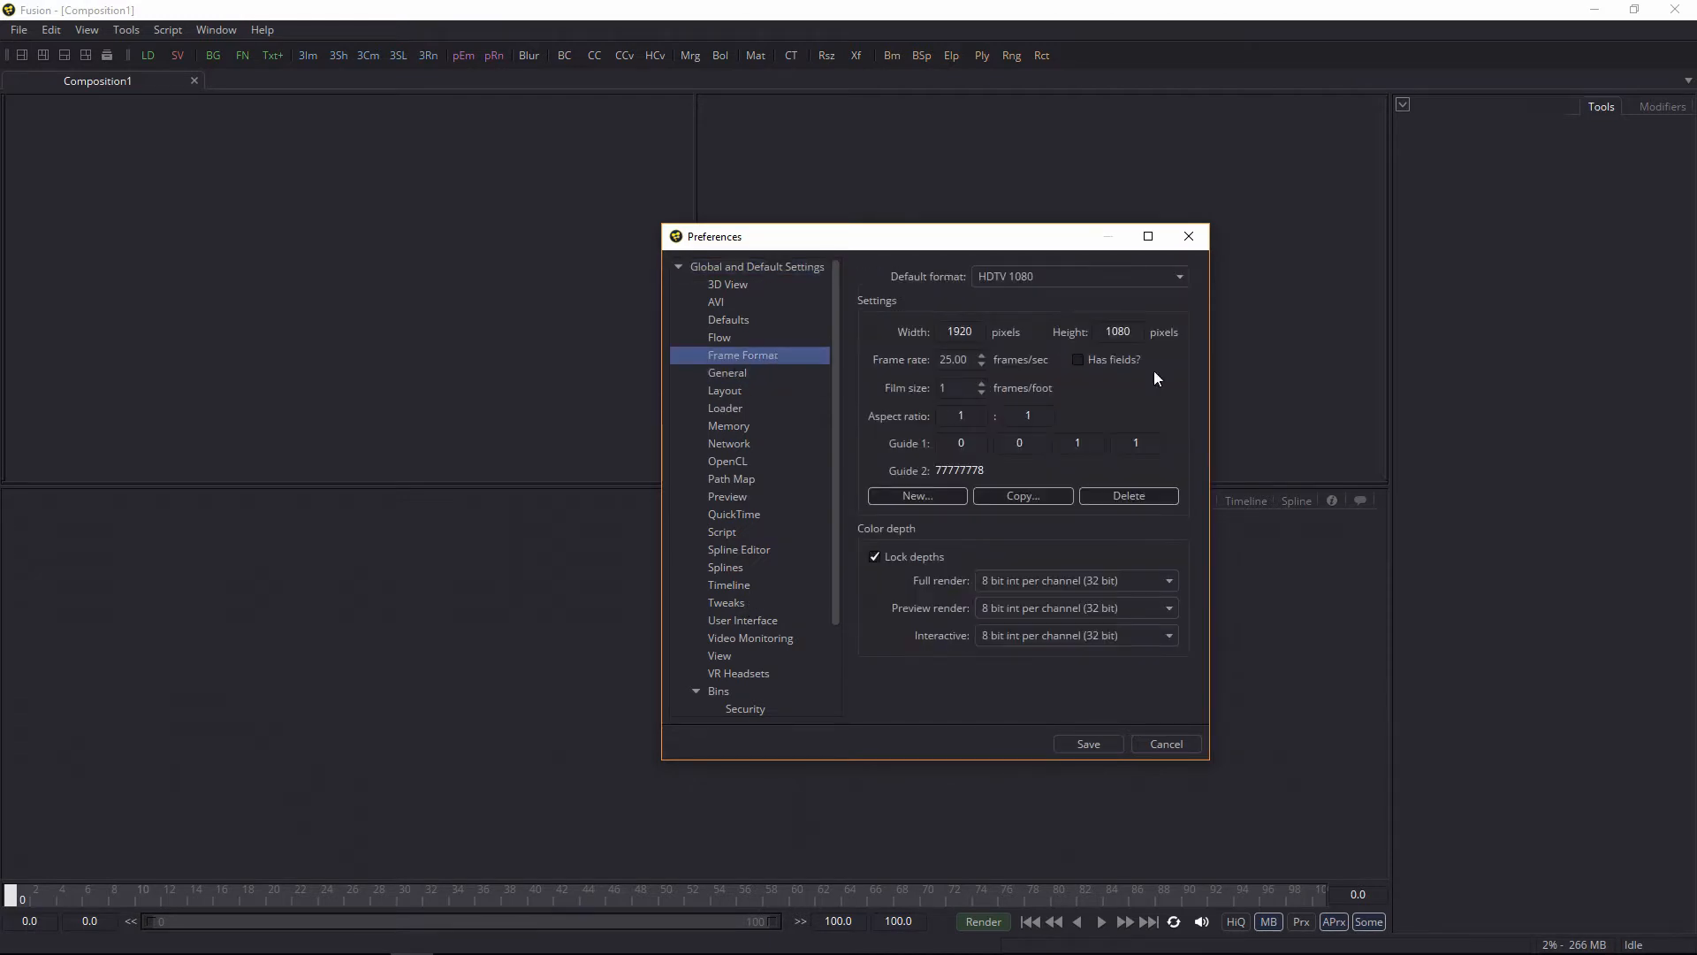
left_click(679, 267)
left_click(747, 268)
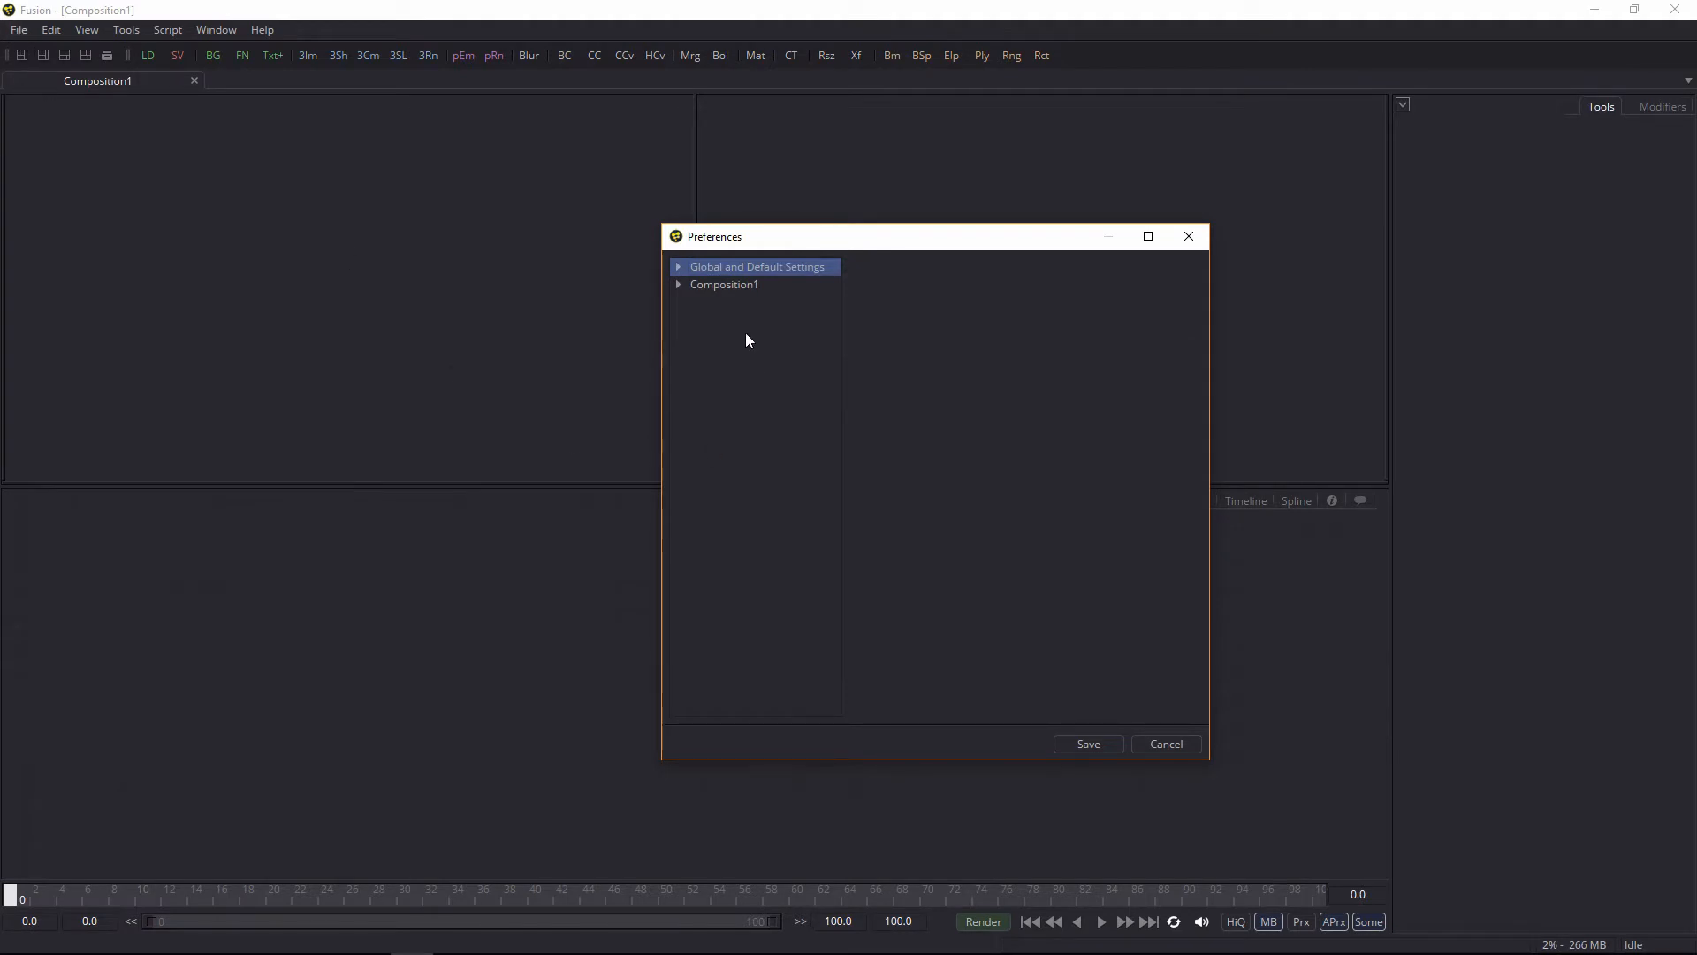
Step: Show Composition1's own Frame Format settings and look through the available default format presets
left_click(676, 267)
left_click(676, 265)
left_click(718, 285)
left_click(680, 284)
left_click(750, 338)
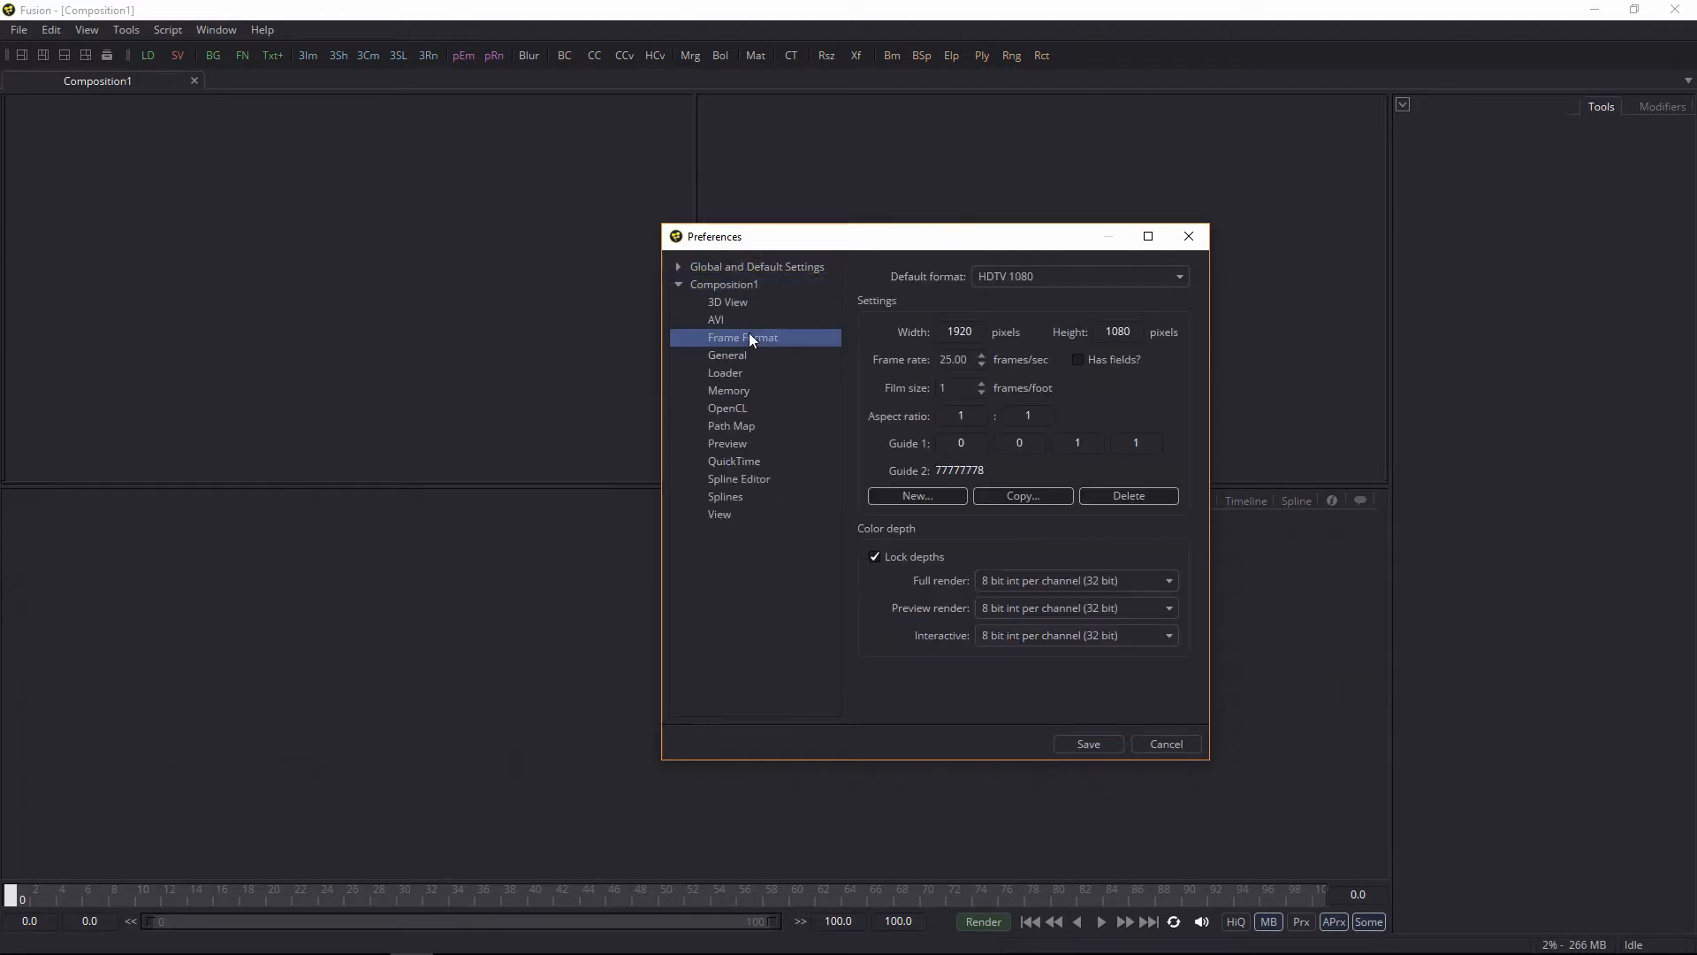
left_click(1059, 274)
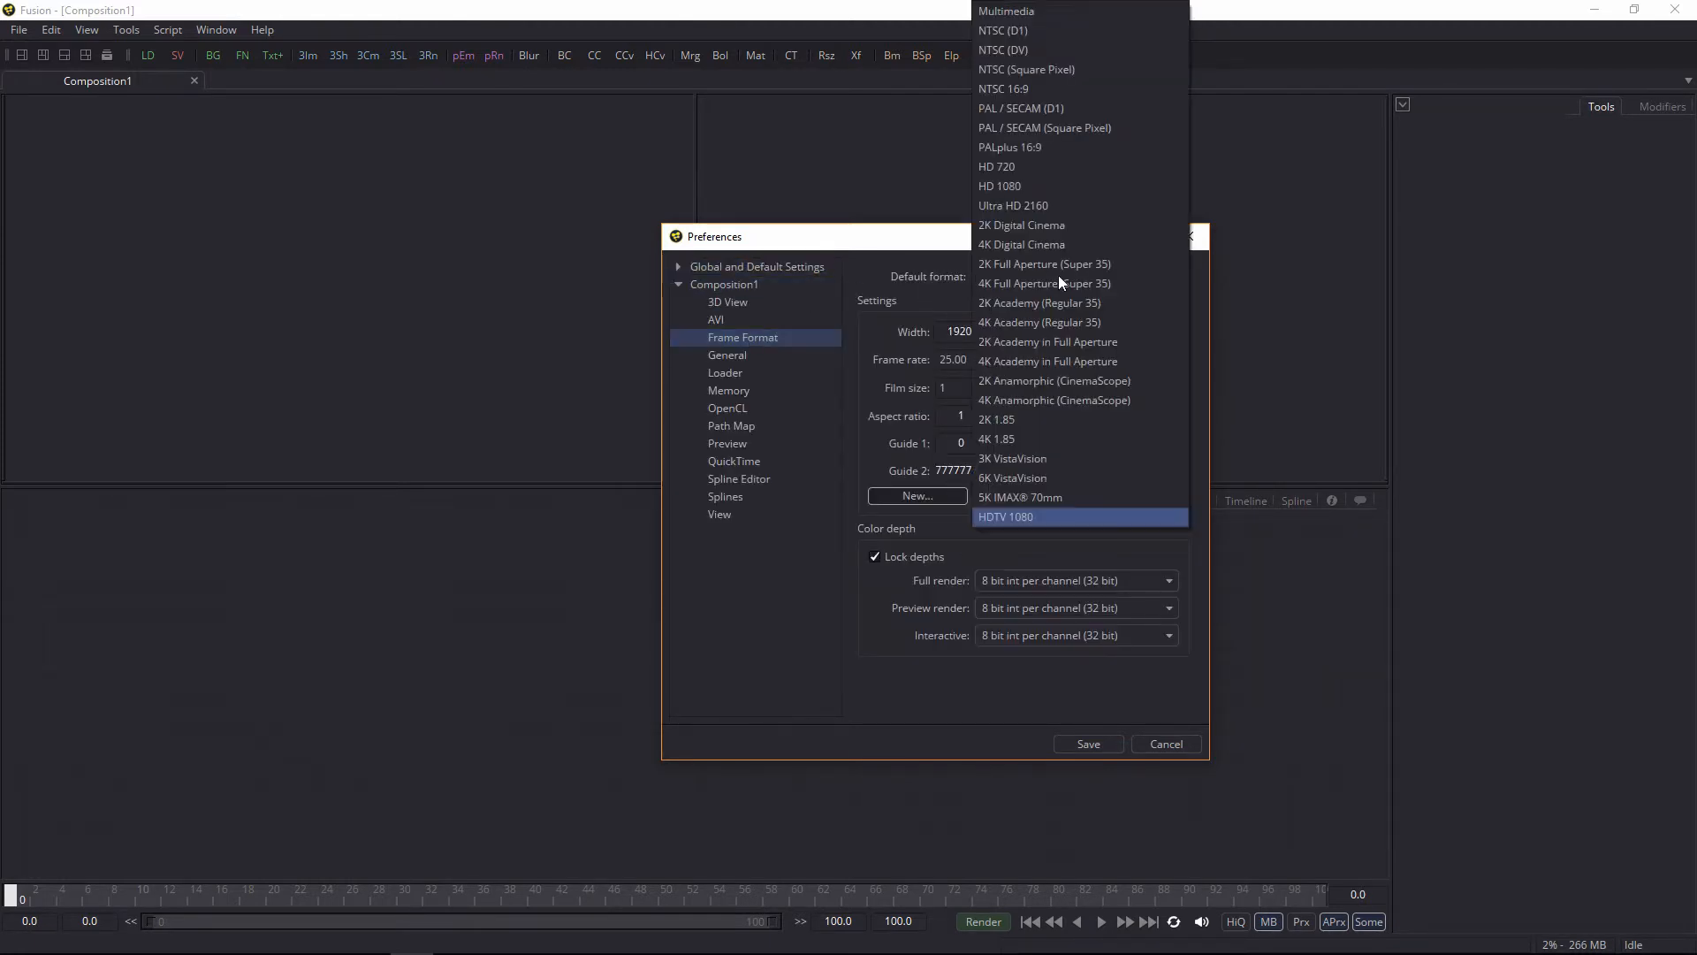
left_click(848, 614)
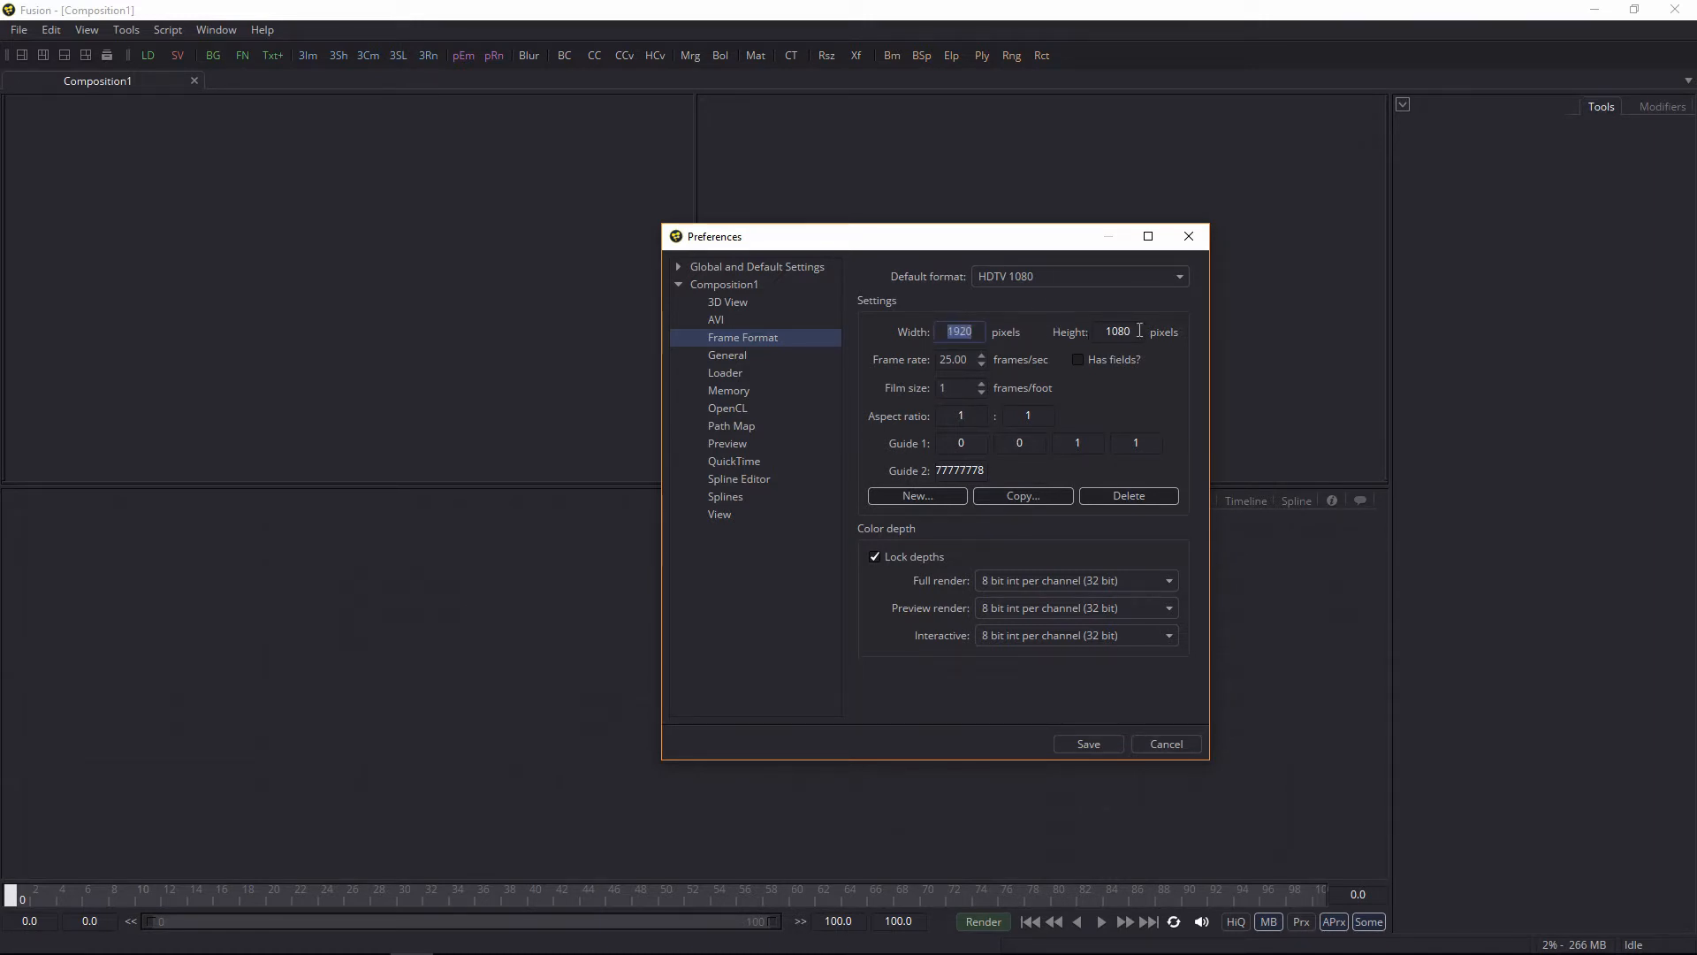
Step: Check the composition's frame width of 1920 and height of 1080 pixels and save the preferences
key("Tab")
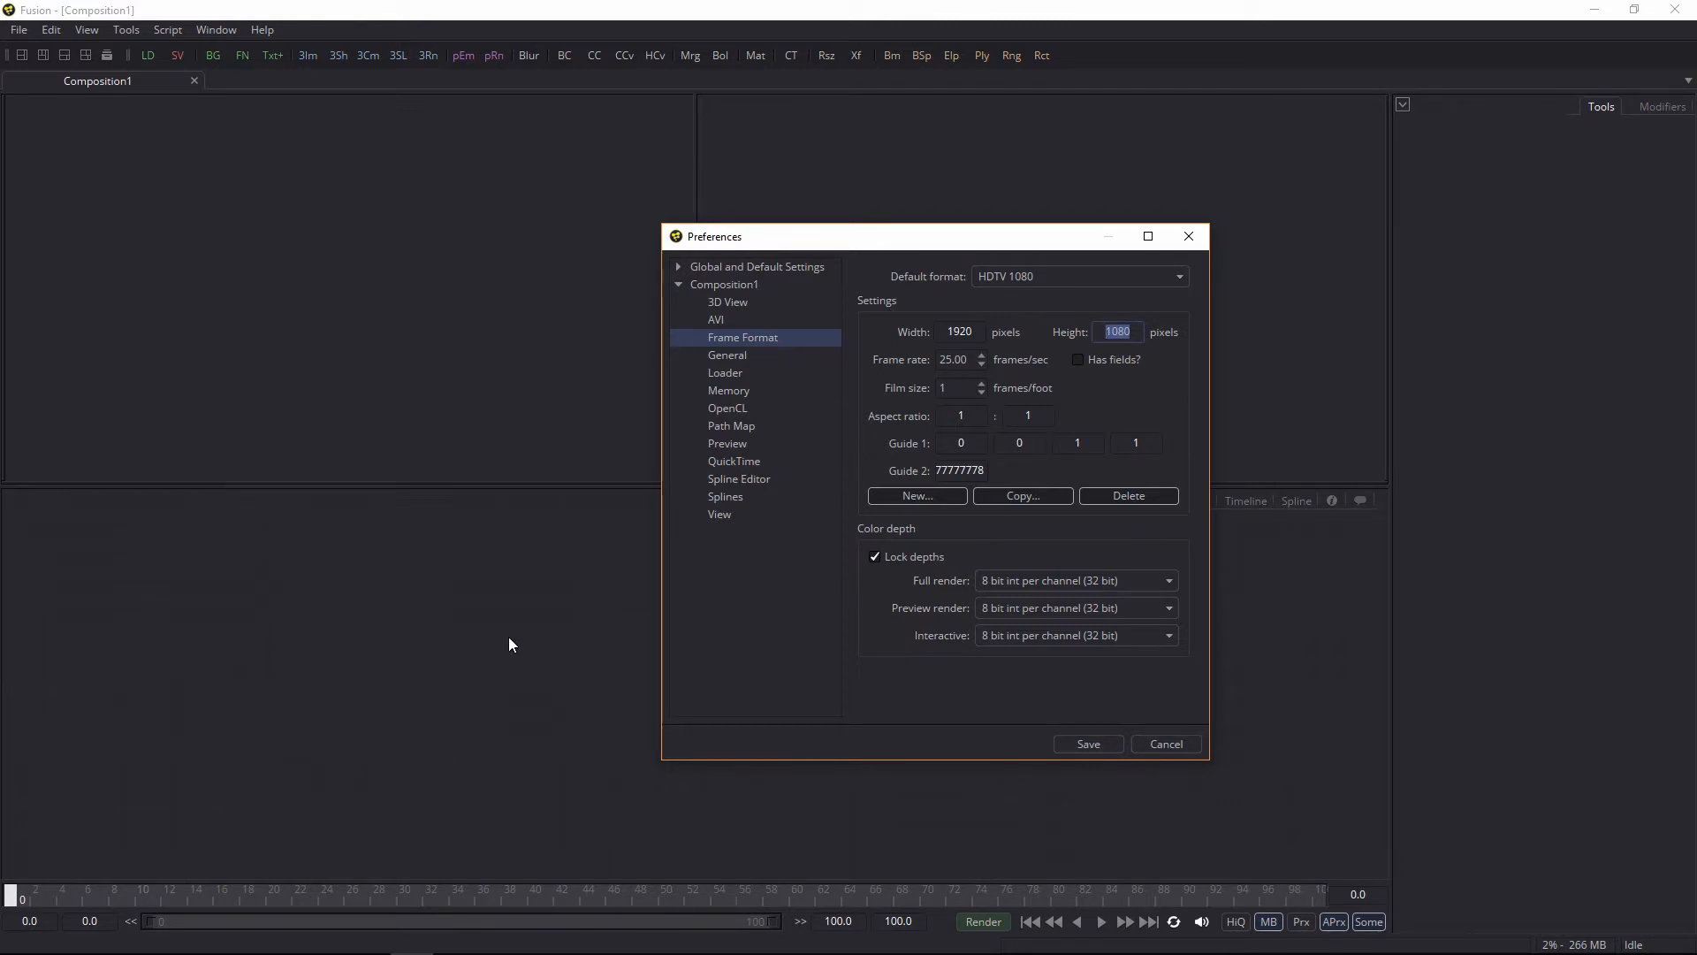
left_click_drag(975, 332, 928, 329)
left_click_drag(1135, 337, 1105, 334)
left_click(1071, 749)
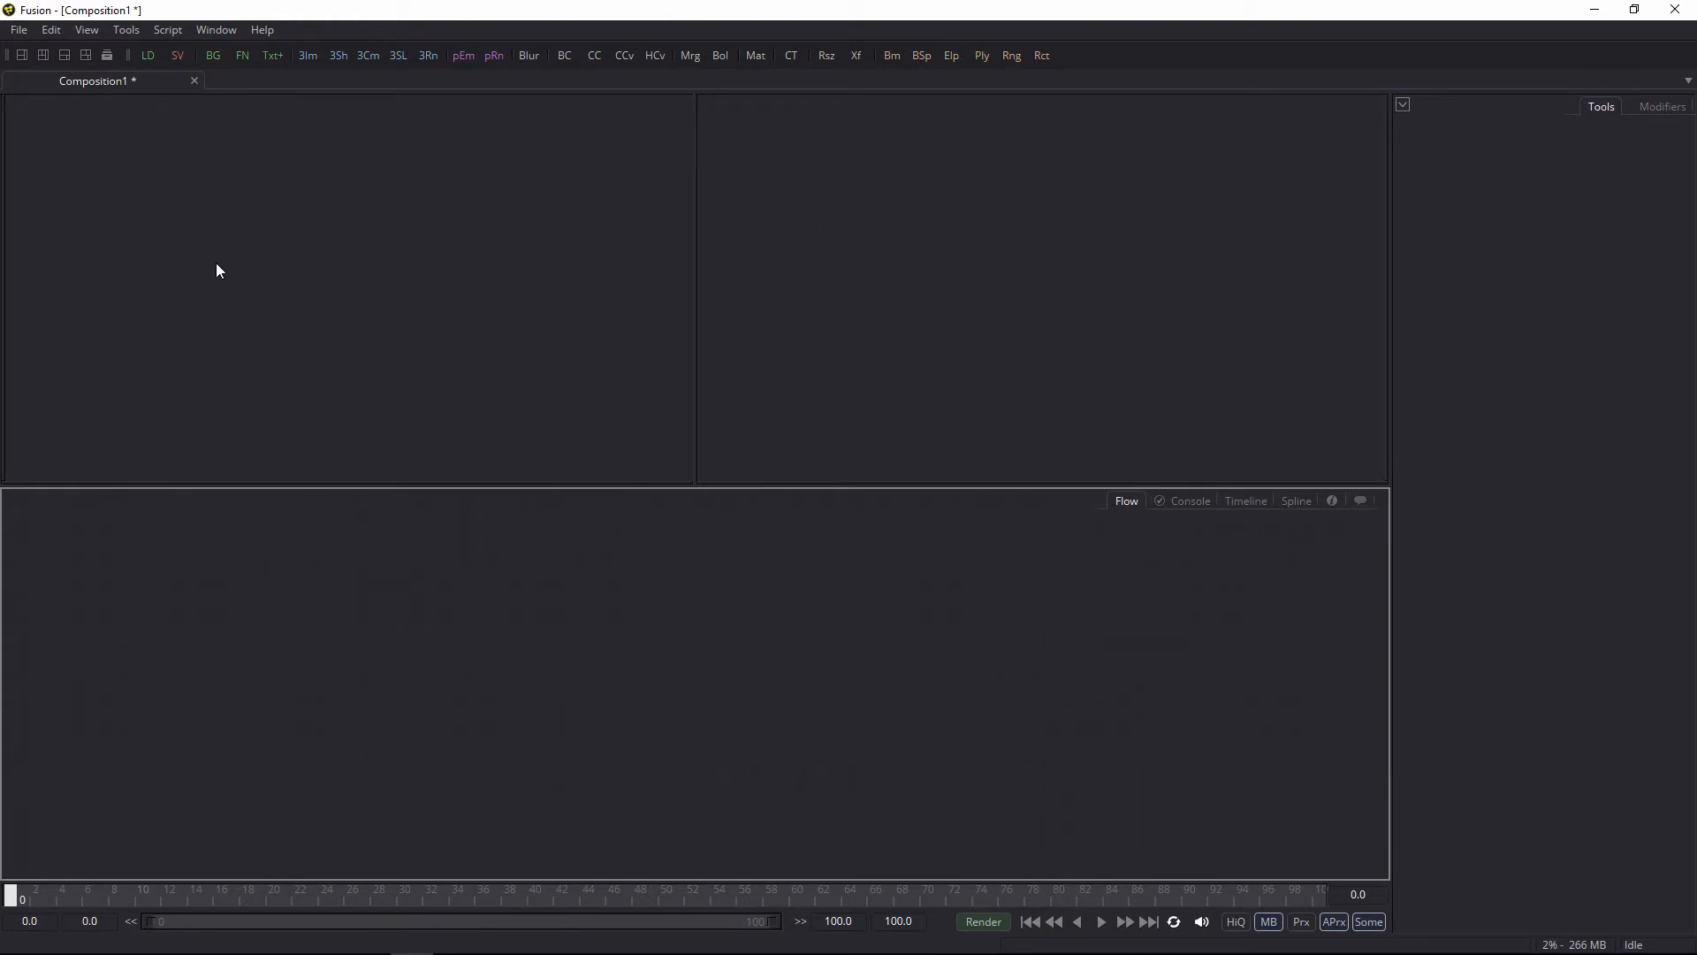
Step: Compare the two side-by-side viewers with the single-viewer layout, and return to the two-viewer layout
left_click(799, 285)
left_click(495, 291)
left_click(795, 290)
left_click(590, 297)
left_click(840, 289)
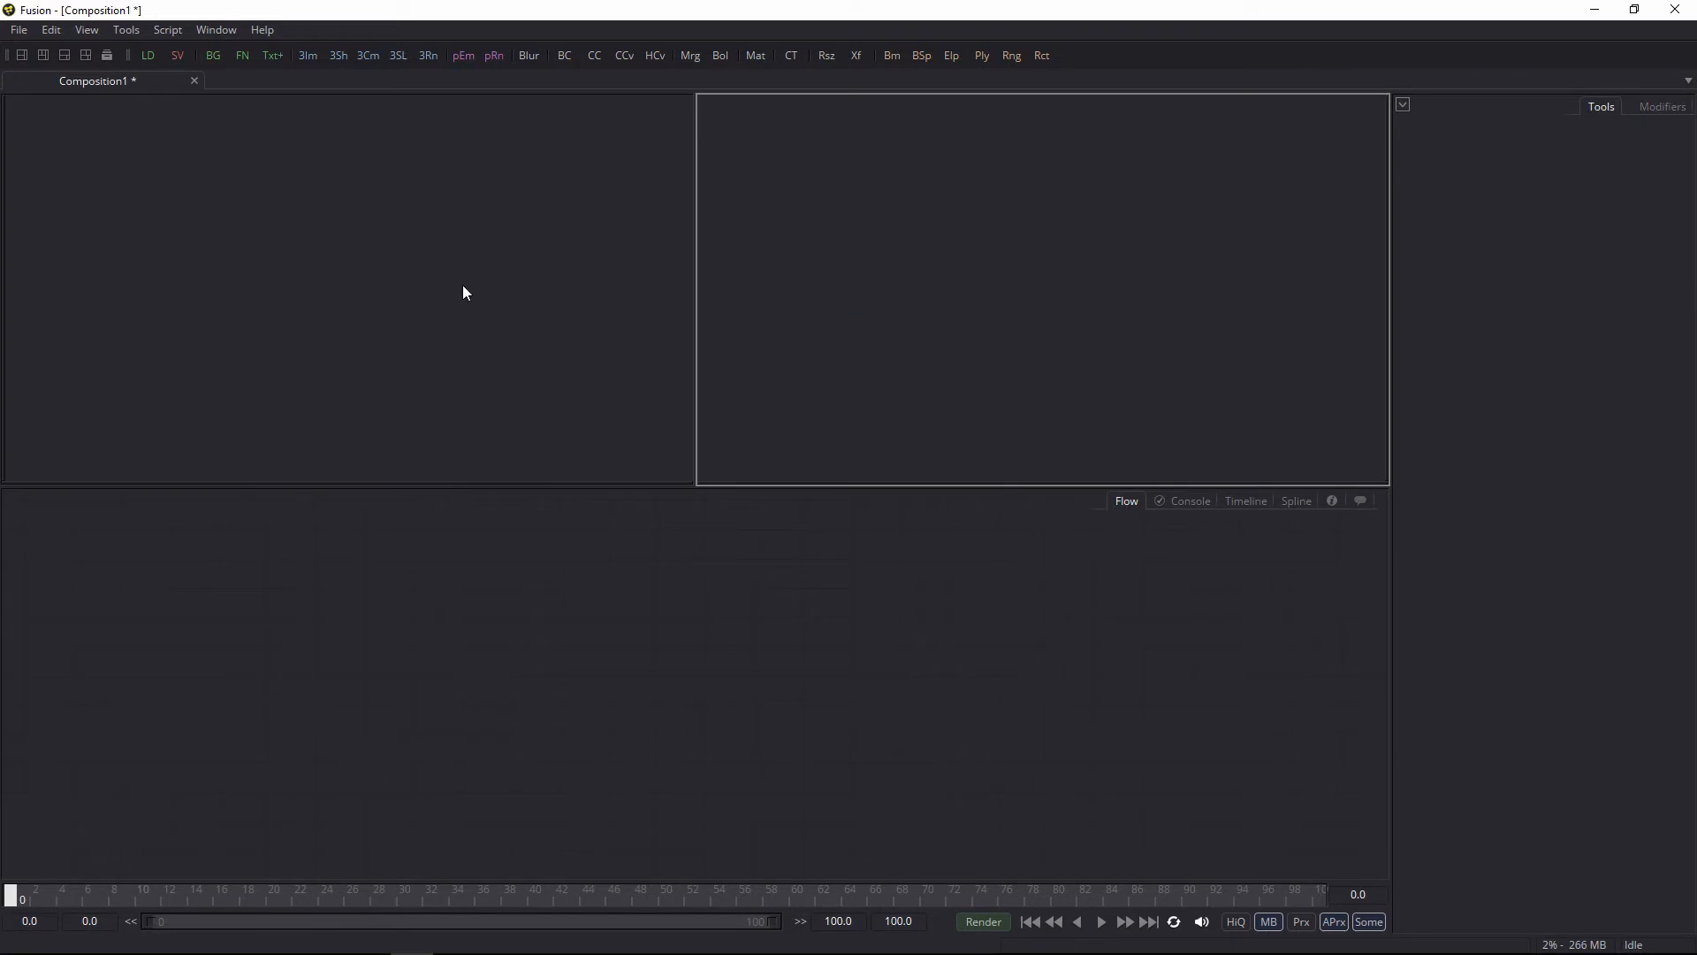
left_click(22, 55)
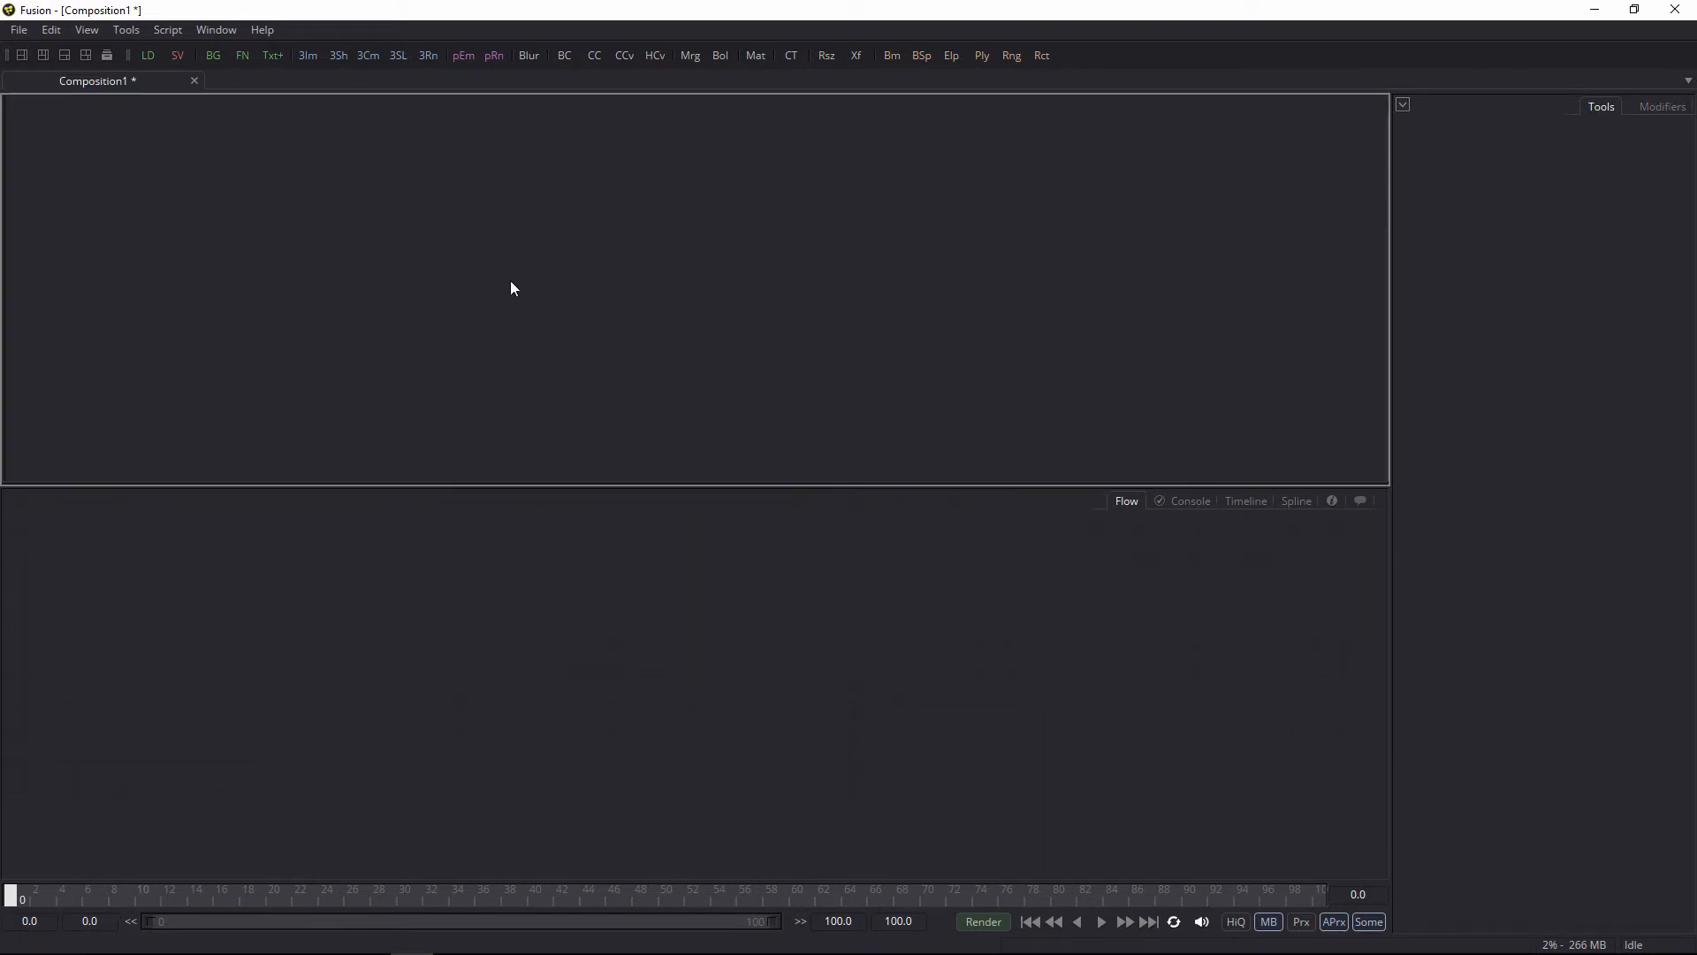
left_click(41, 55)
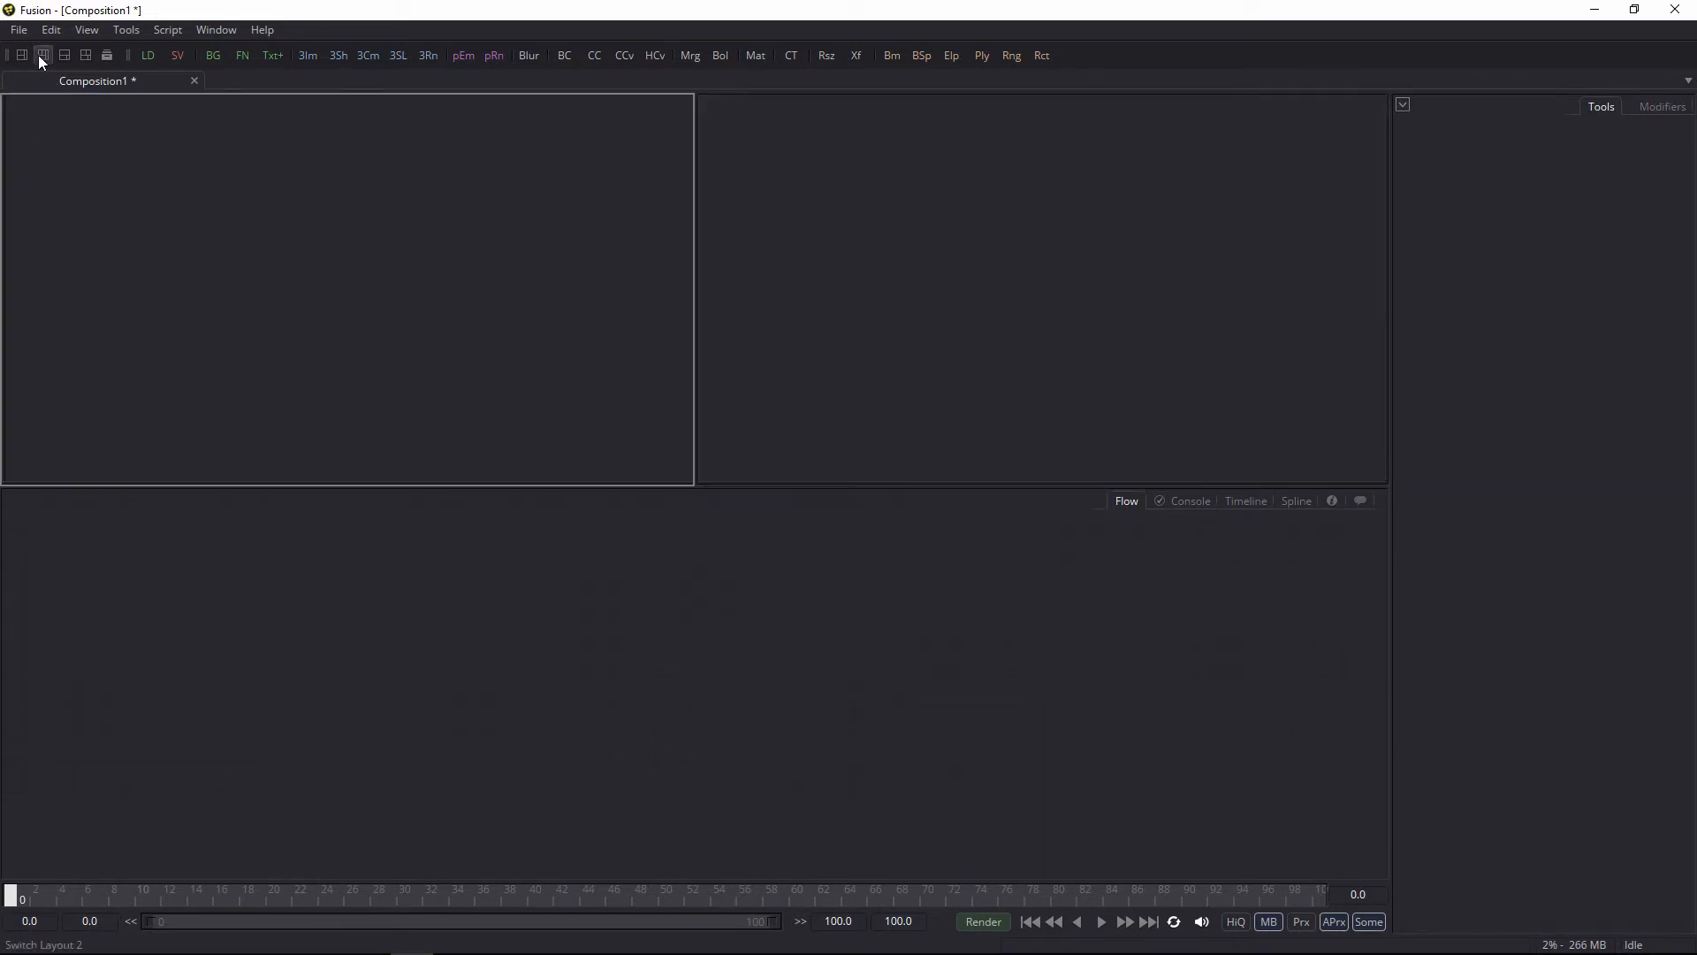
left_click(880, 324)
left_click(526, 328)
Step: Open a floating image view, move it over the viewers and close it again
left_click(217, 30)
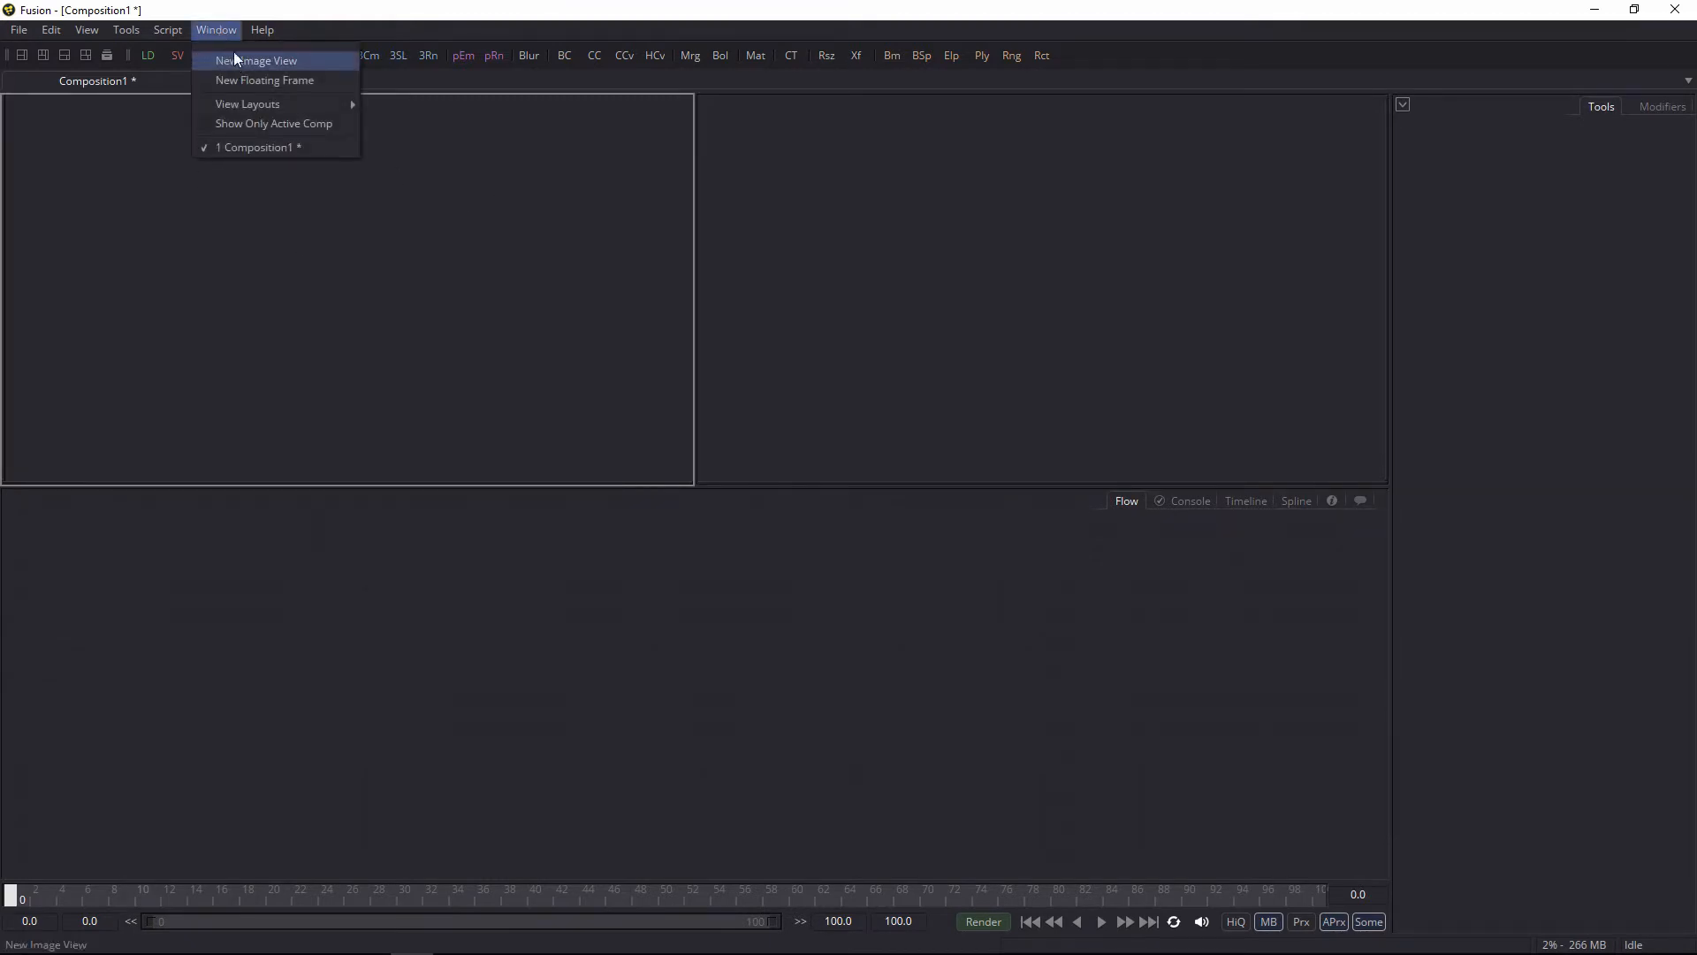
left_click(260, 60)
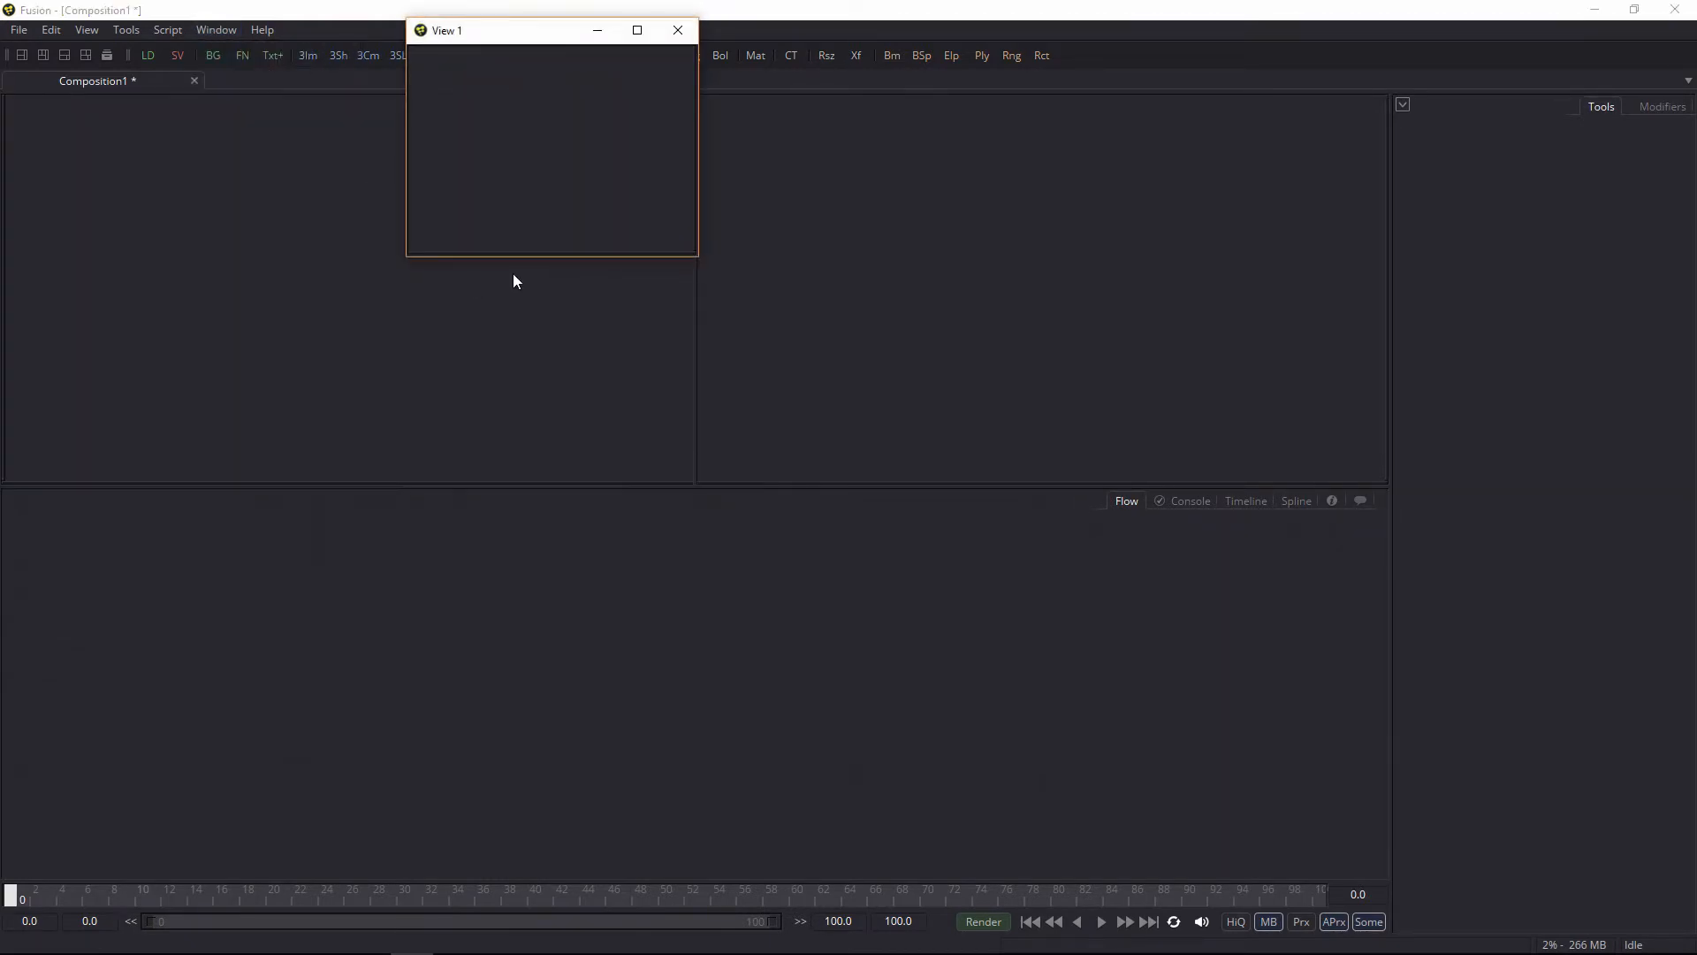
left_click_drag(516, 31, 565, 197)
left_click(726, 194)
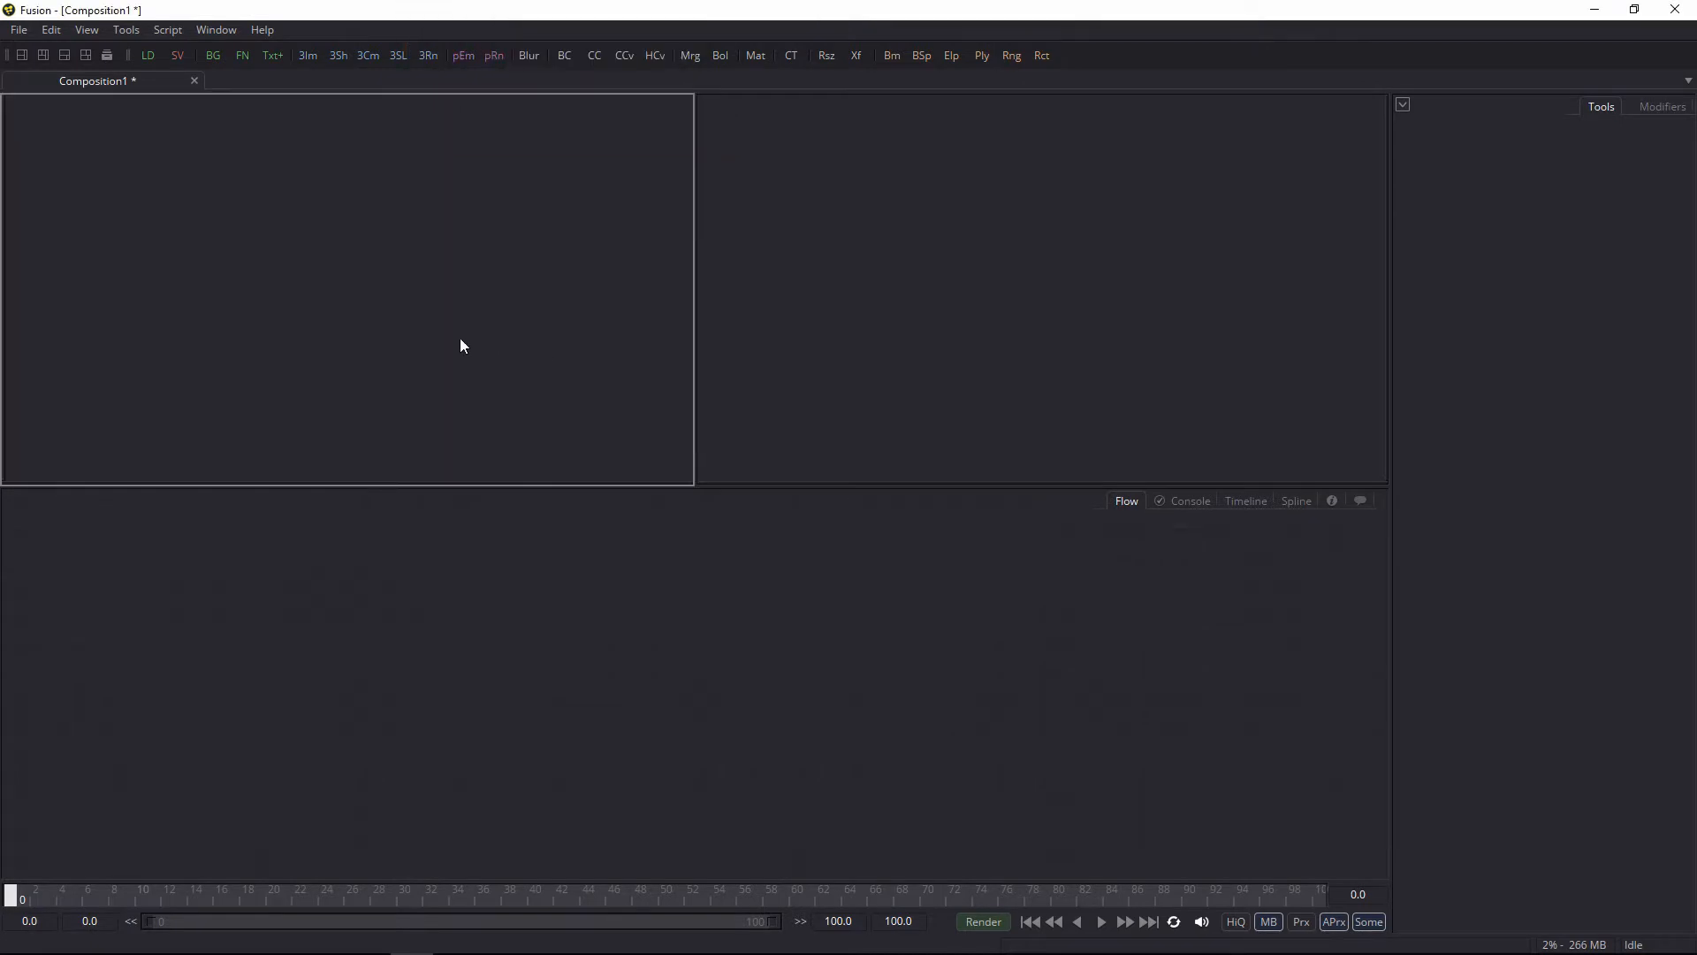
left_click(752, 339)
left_click(485, 330)
Step: Reorder the work-area views to Flow, Timeline, Spline, Console and return to the Flow
left_click(1246, 502)
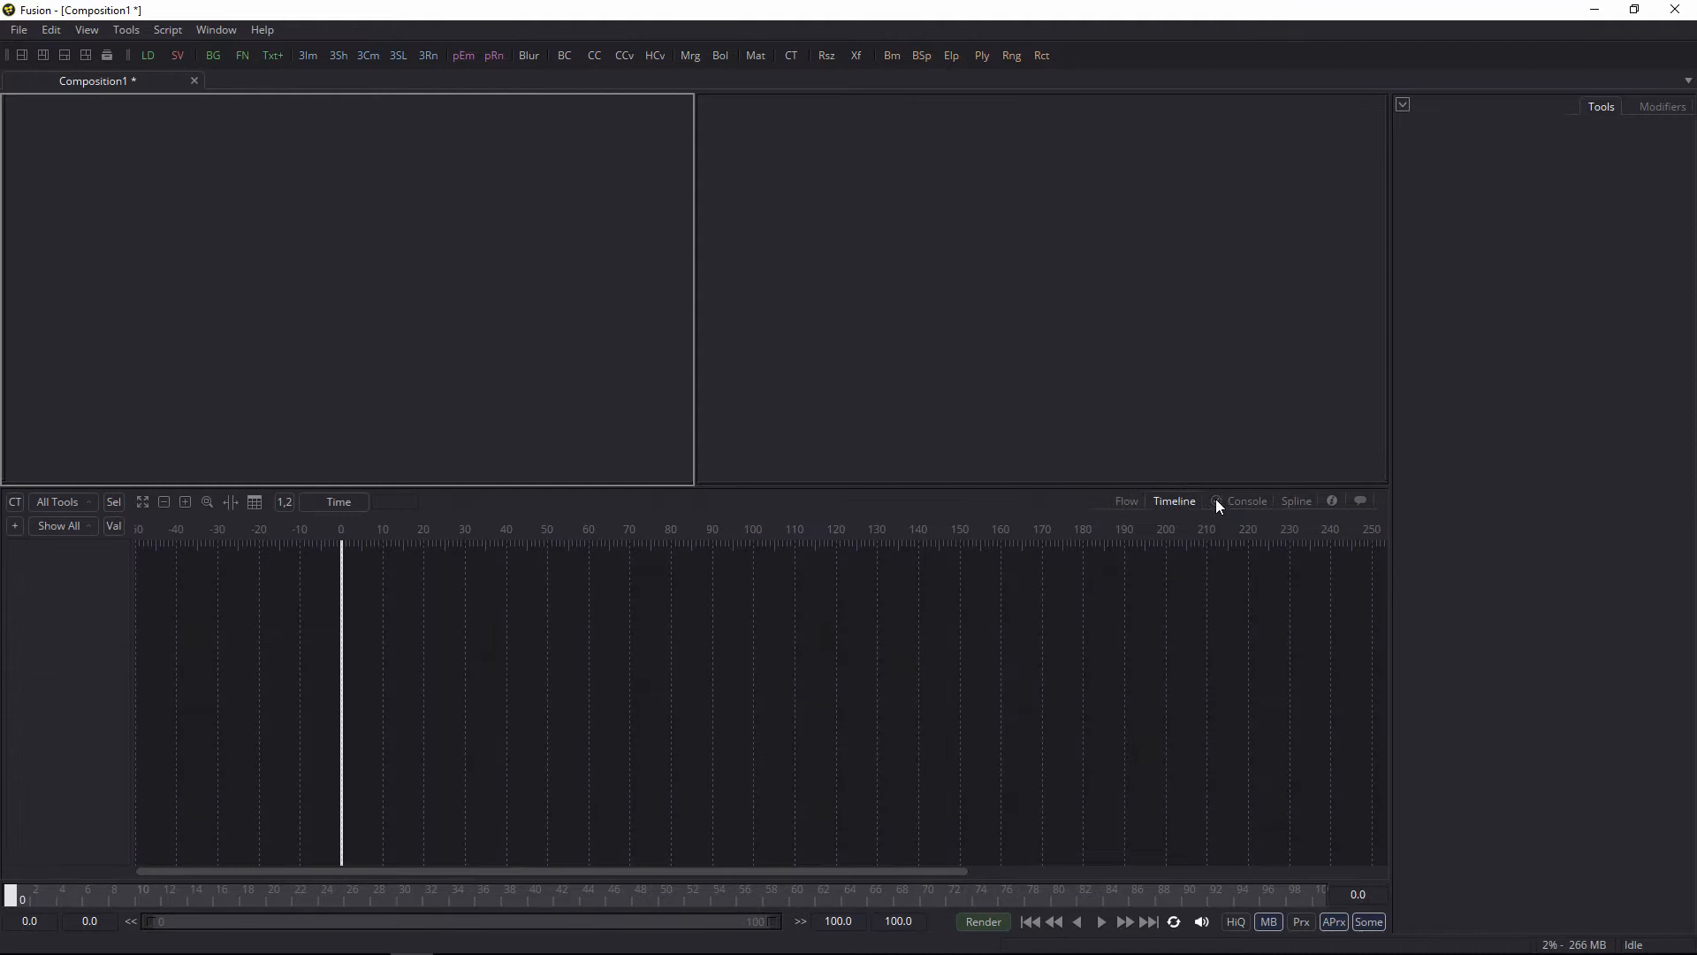
left_click(1293, 499)
left_click(1278, 502)
left_click(1128, 502)
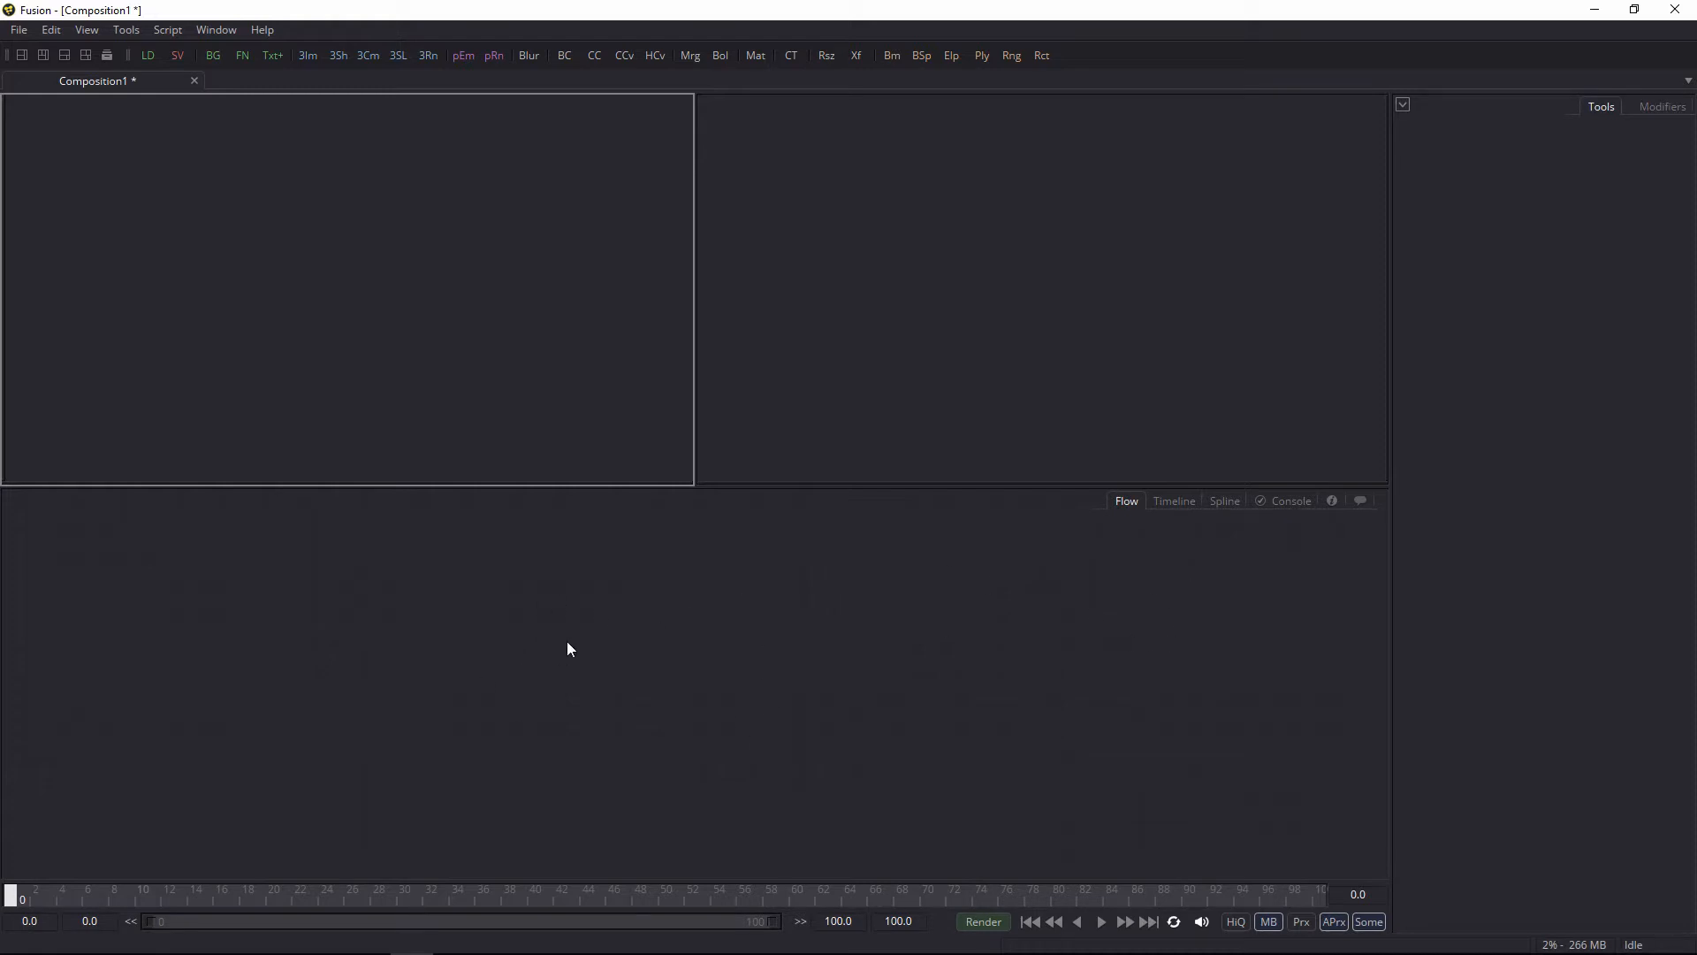
Step: Examine the Timeline, the Spline editor and the Console output, and return to the Flow
left_click(1176, 502)
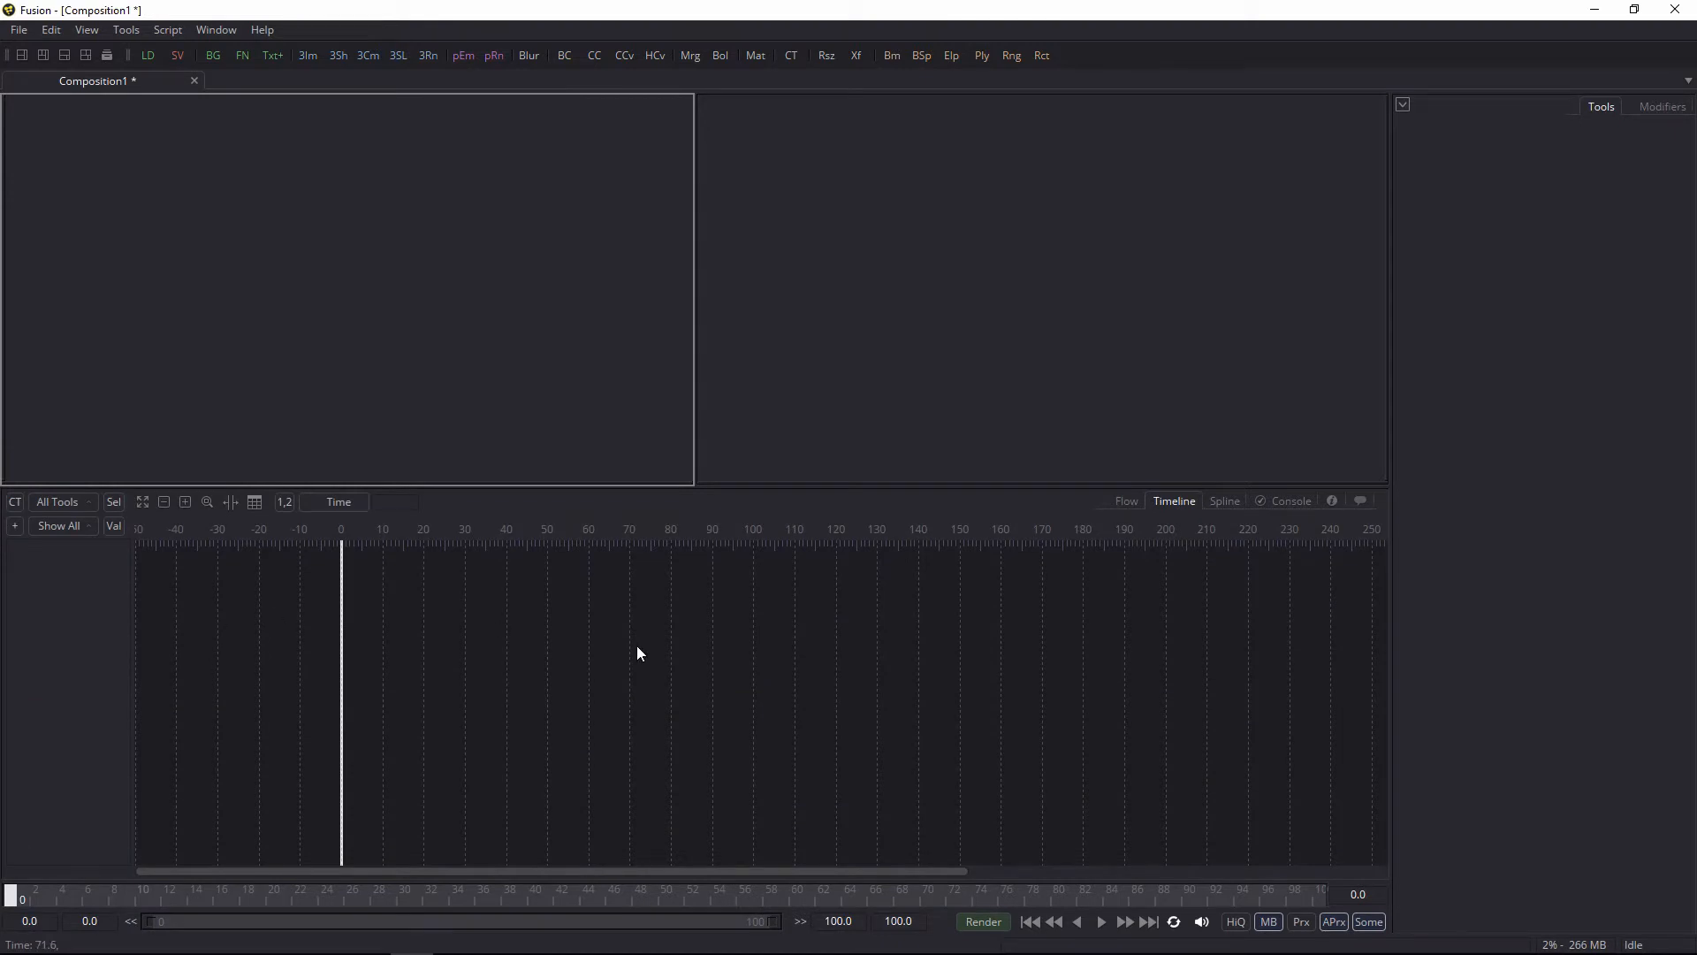
left_click(1224, 501)
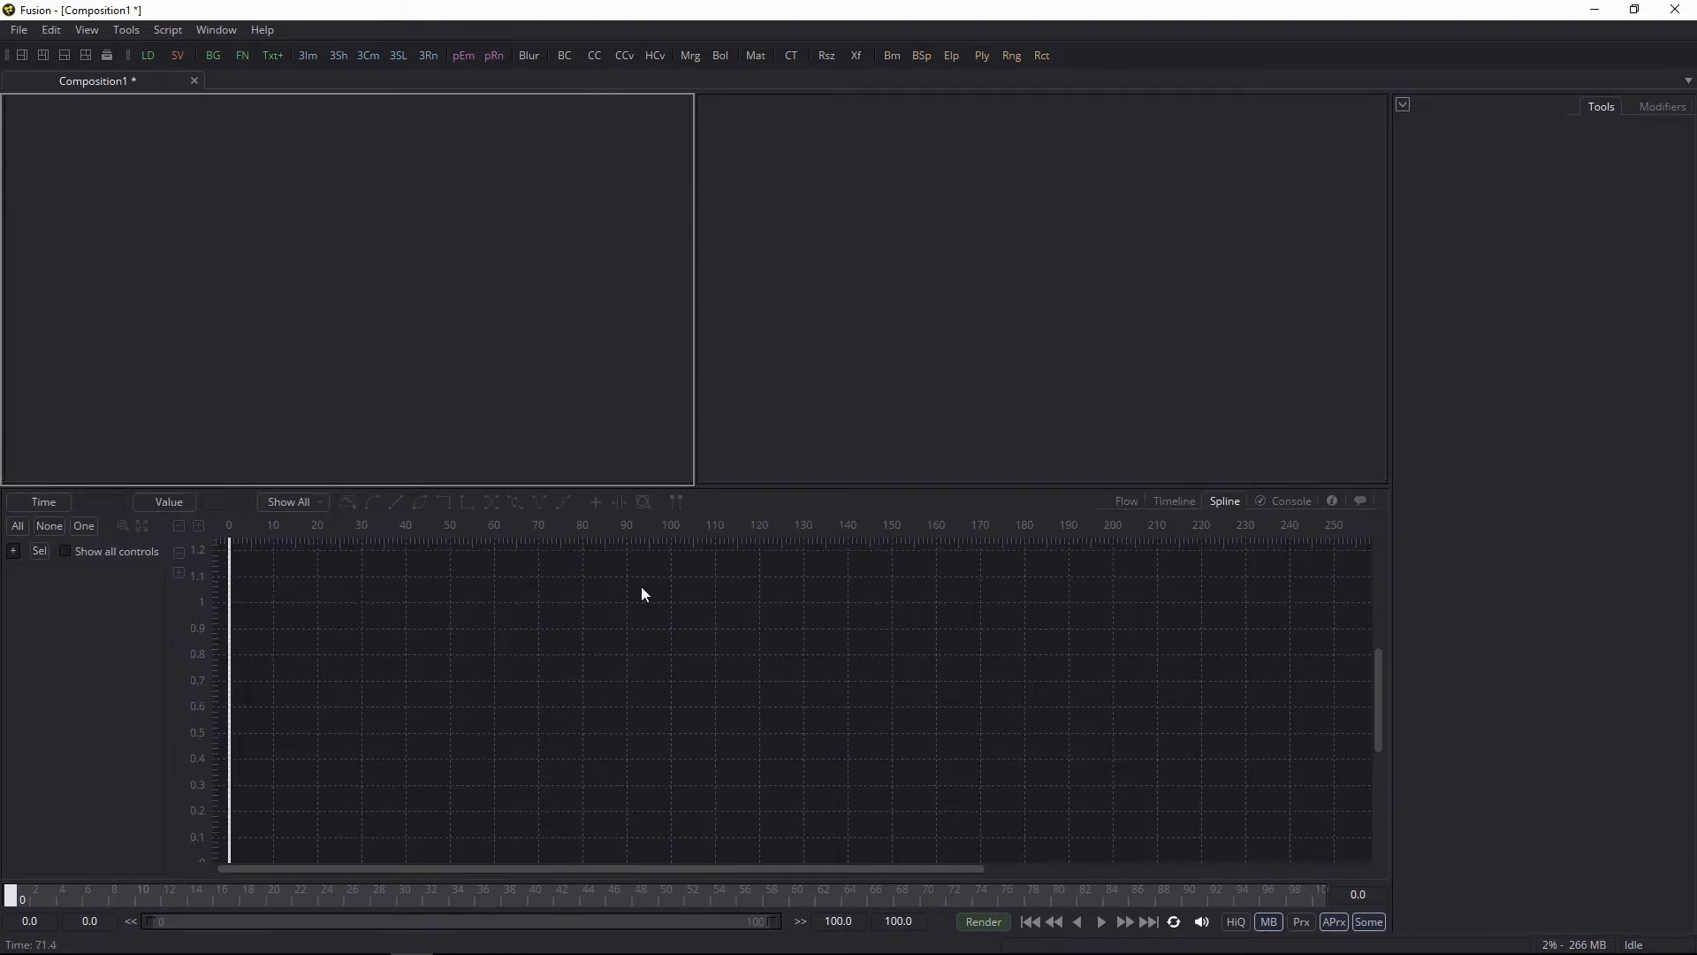
left_click(1290, 501)
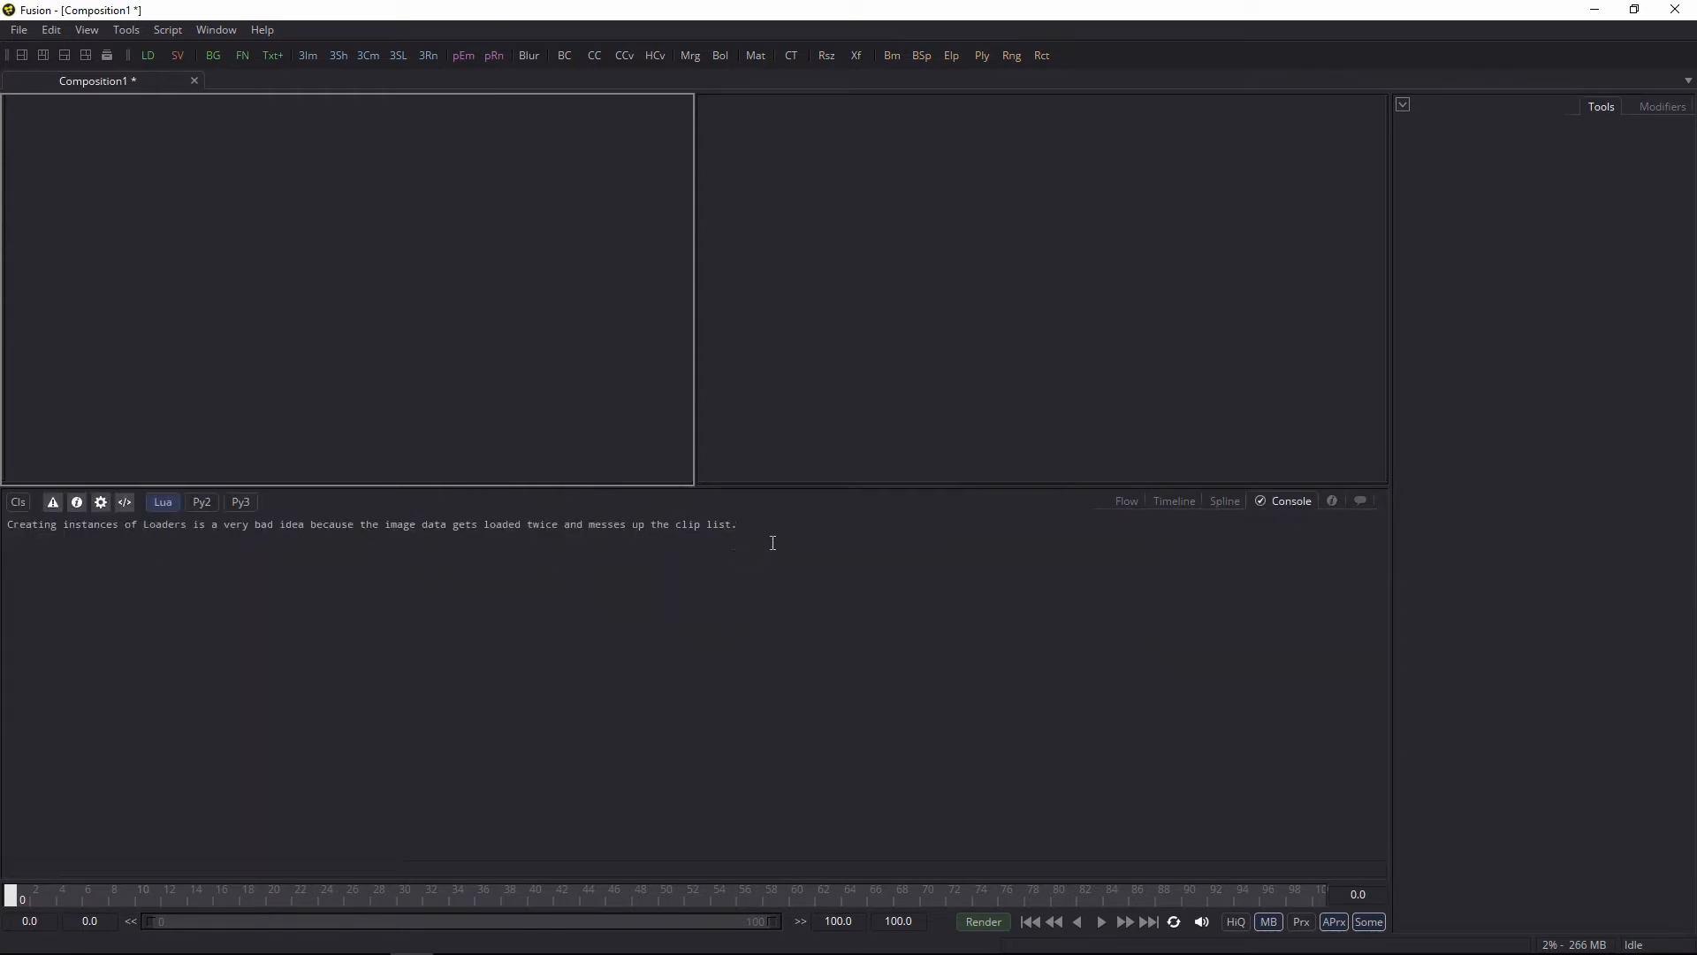
left_click(1125, 506)
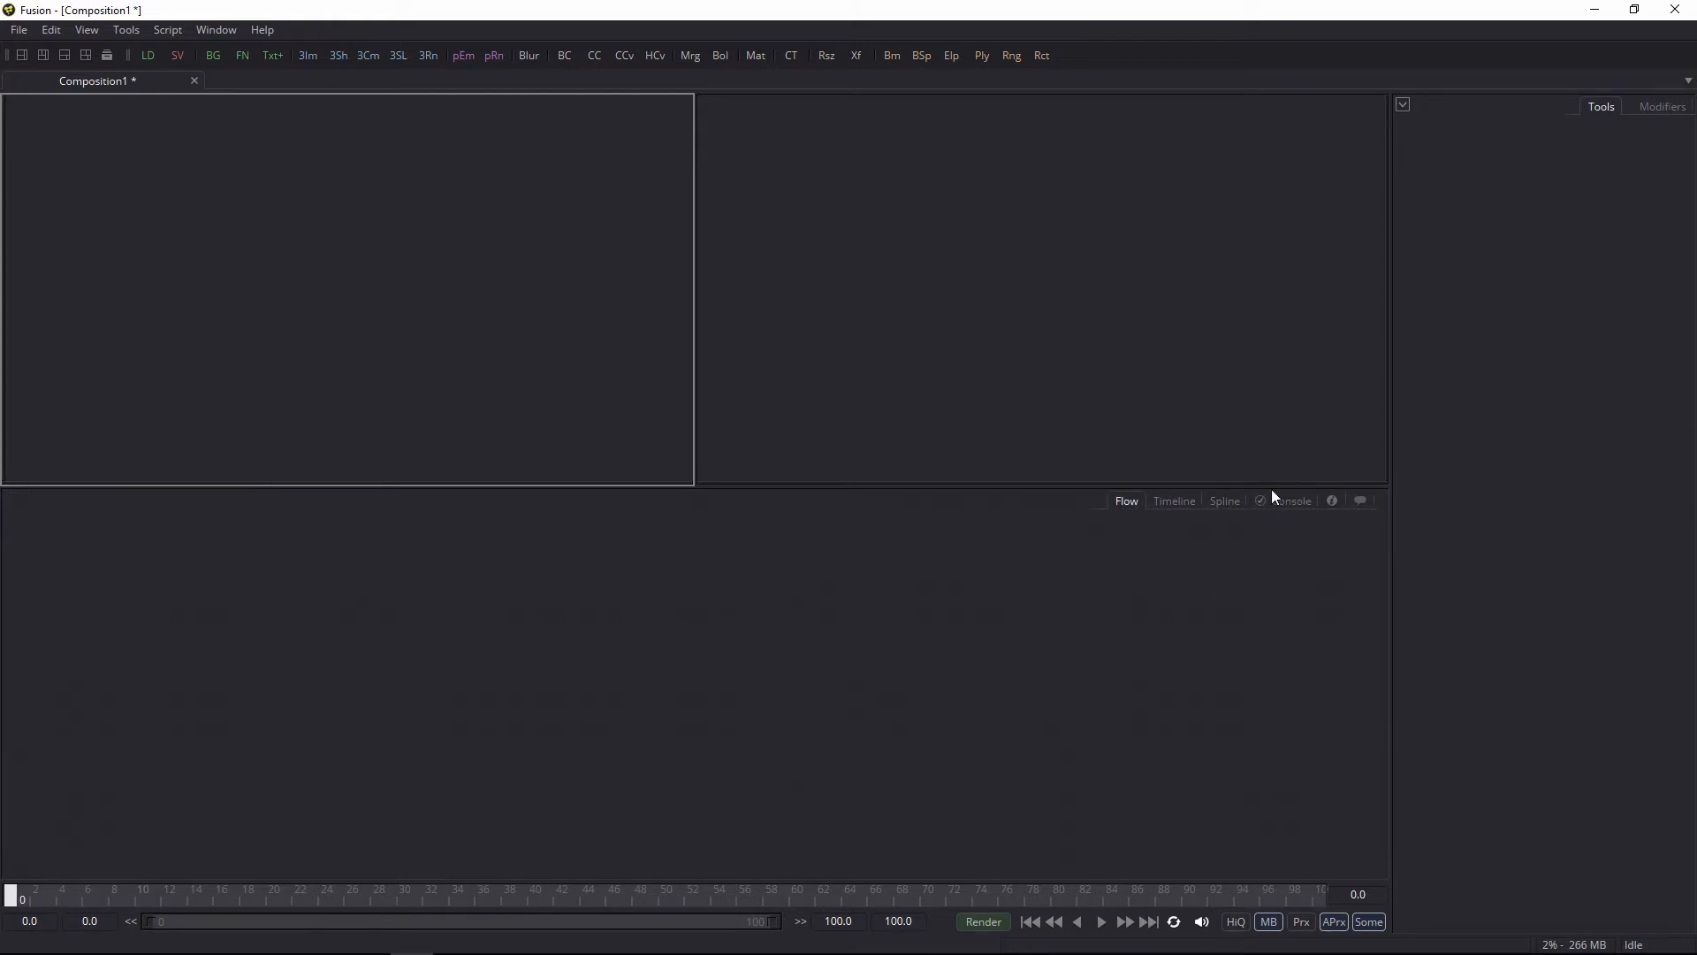
left_click(1291, 502)
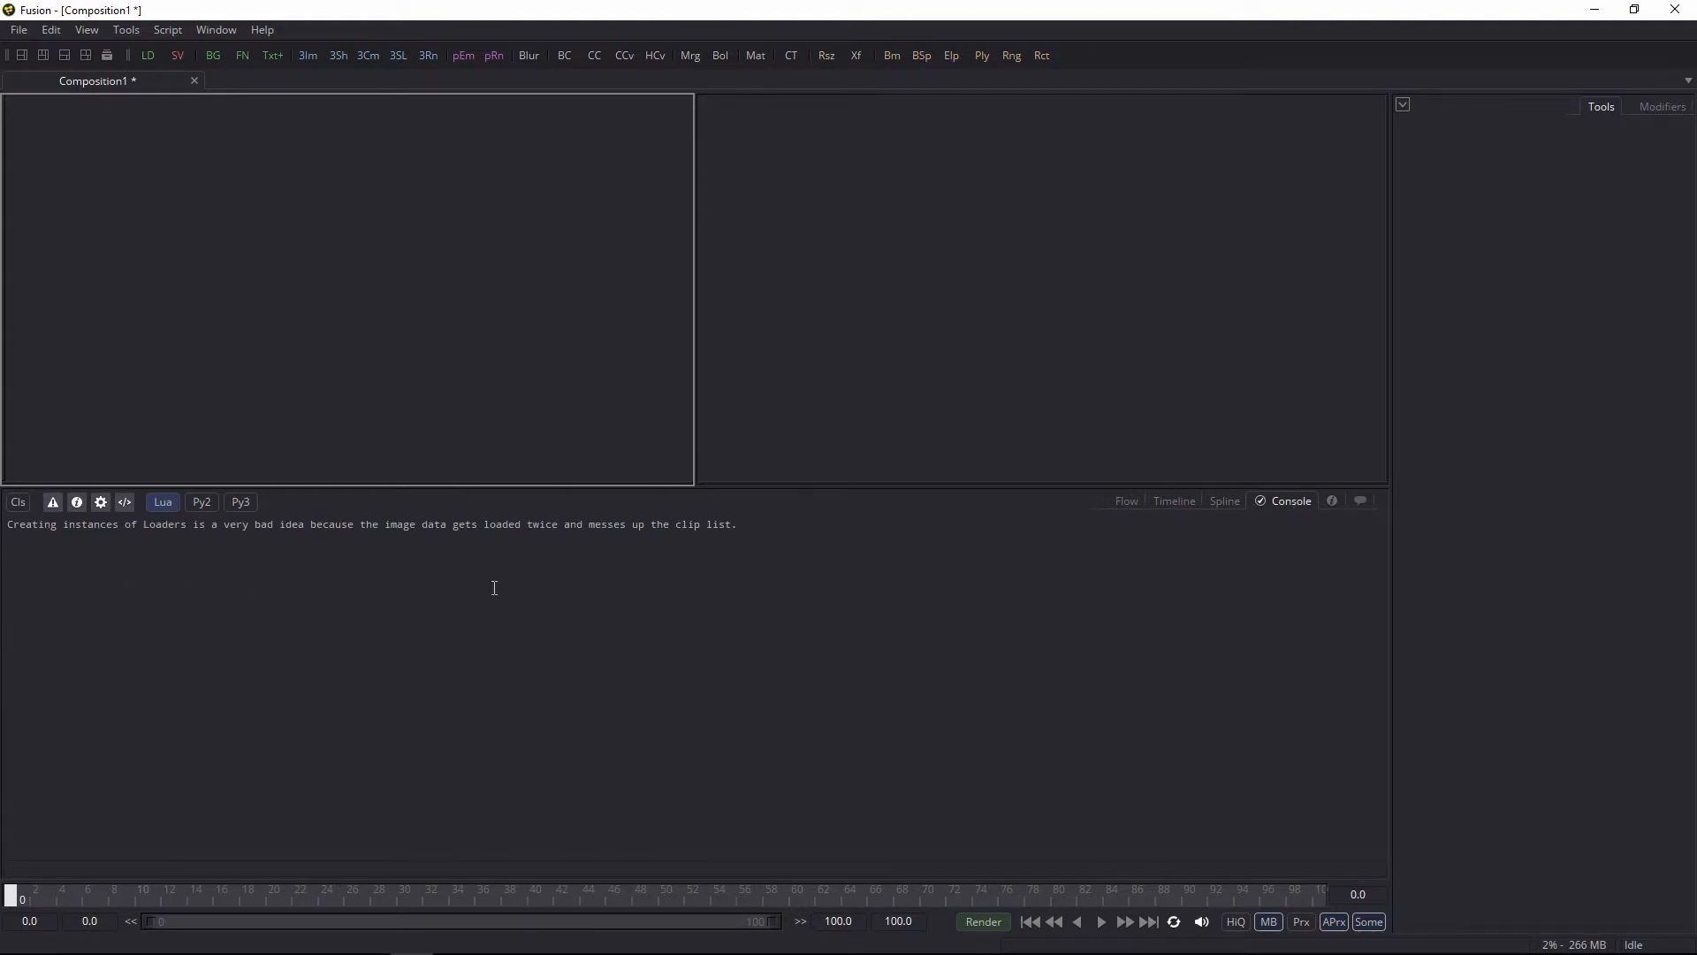
left_click(694, 600)
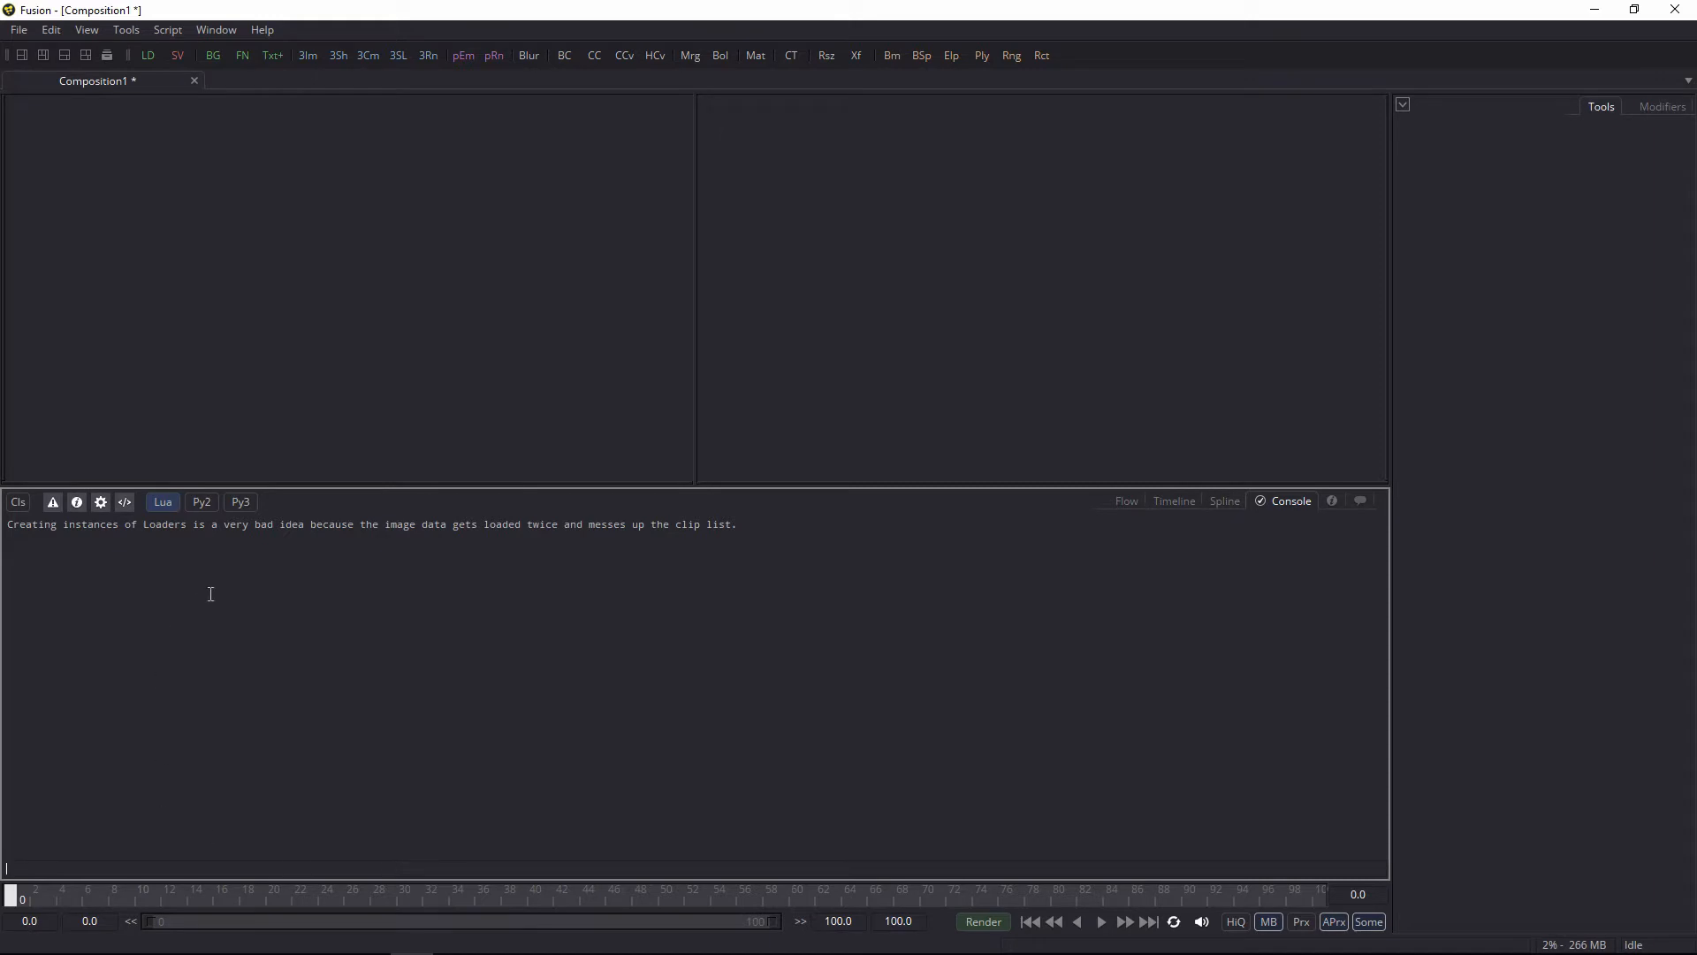
left_click(1126, 501)
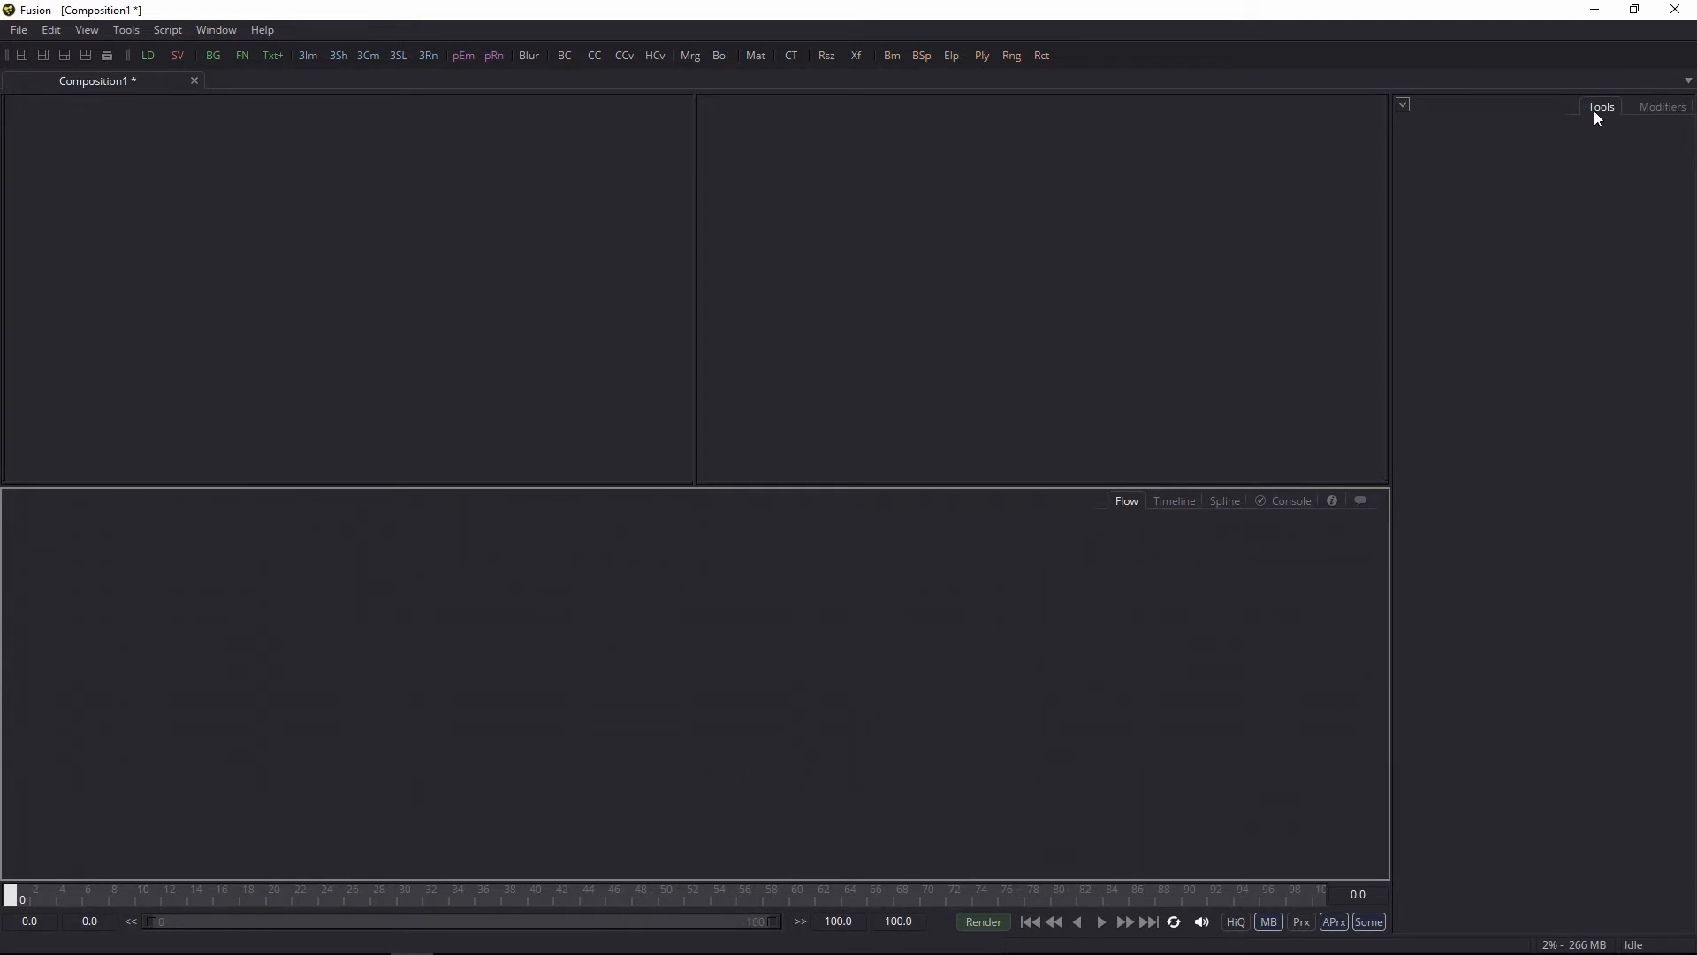
Step: View the Modifiers and Tools controls, followed by the Timeline and Spline editor, and return to the Flow
left_click(1648, 107)
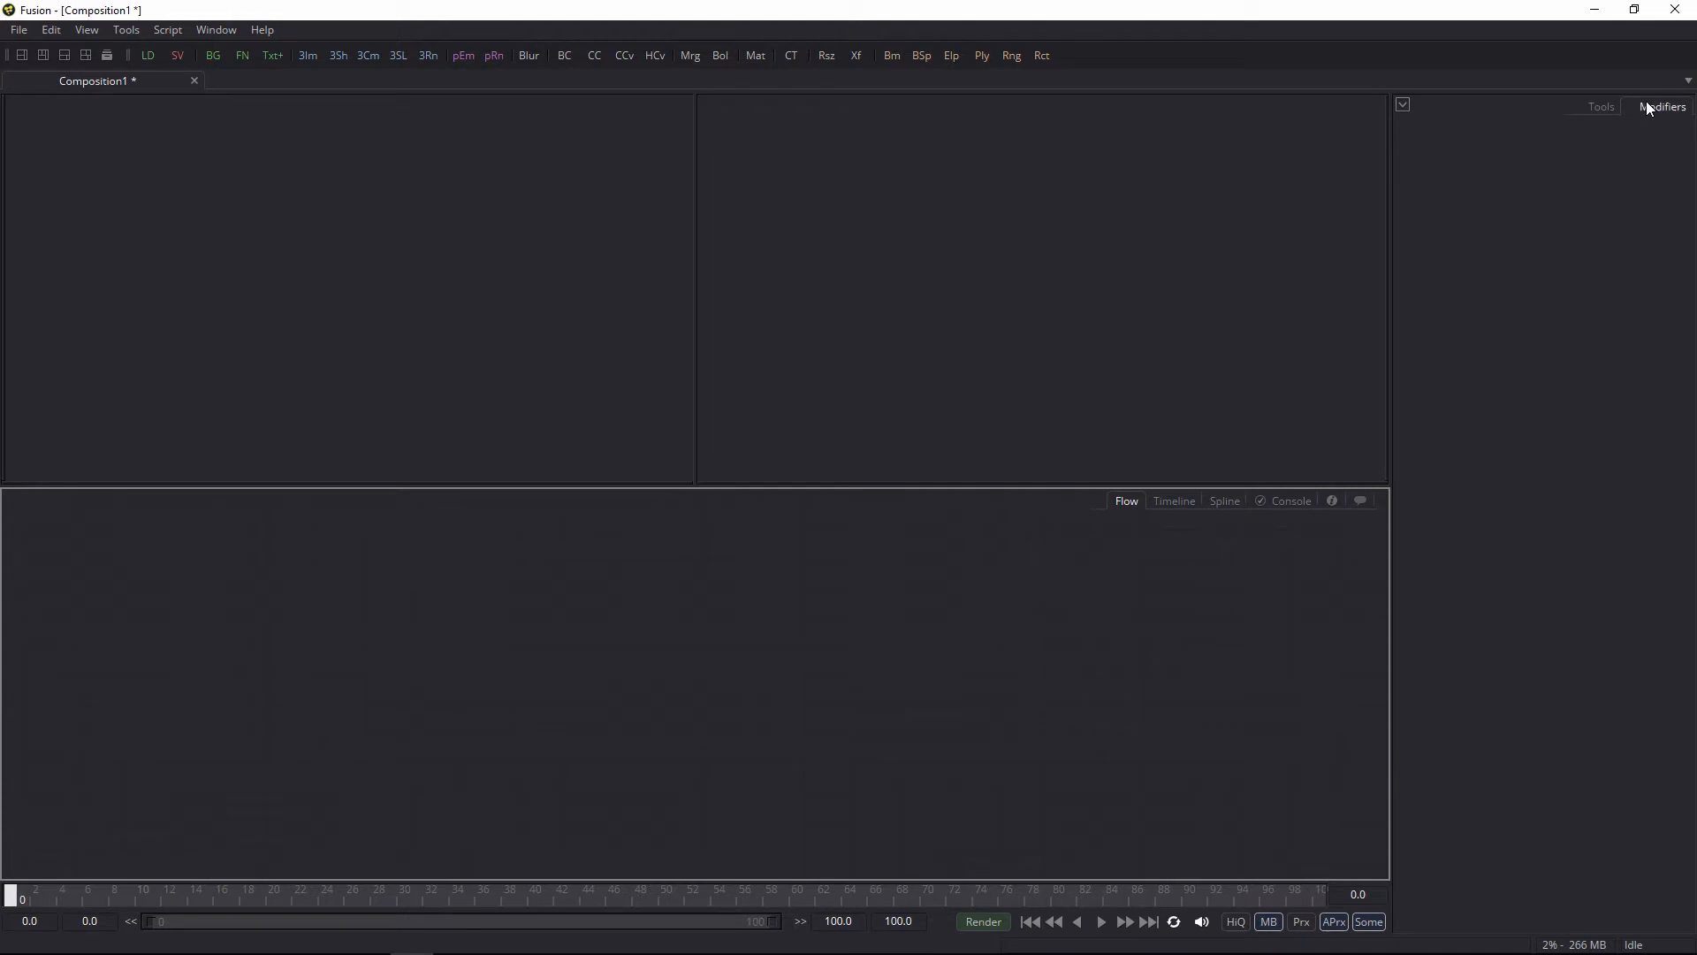
left_click(1603, 110)
left_click(1175, 501)
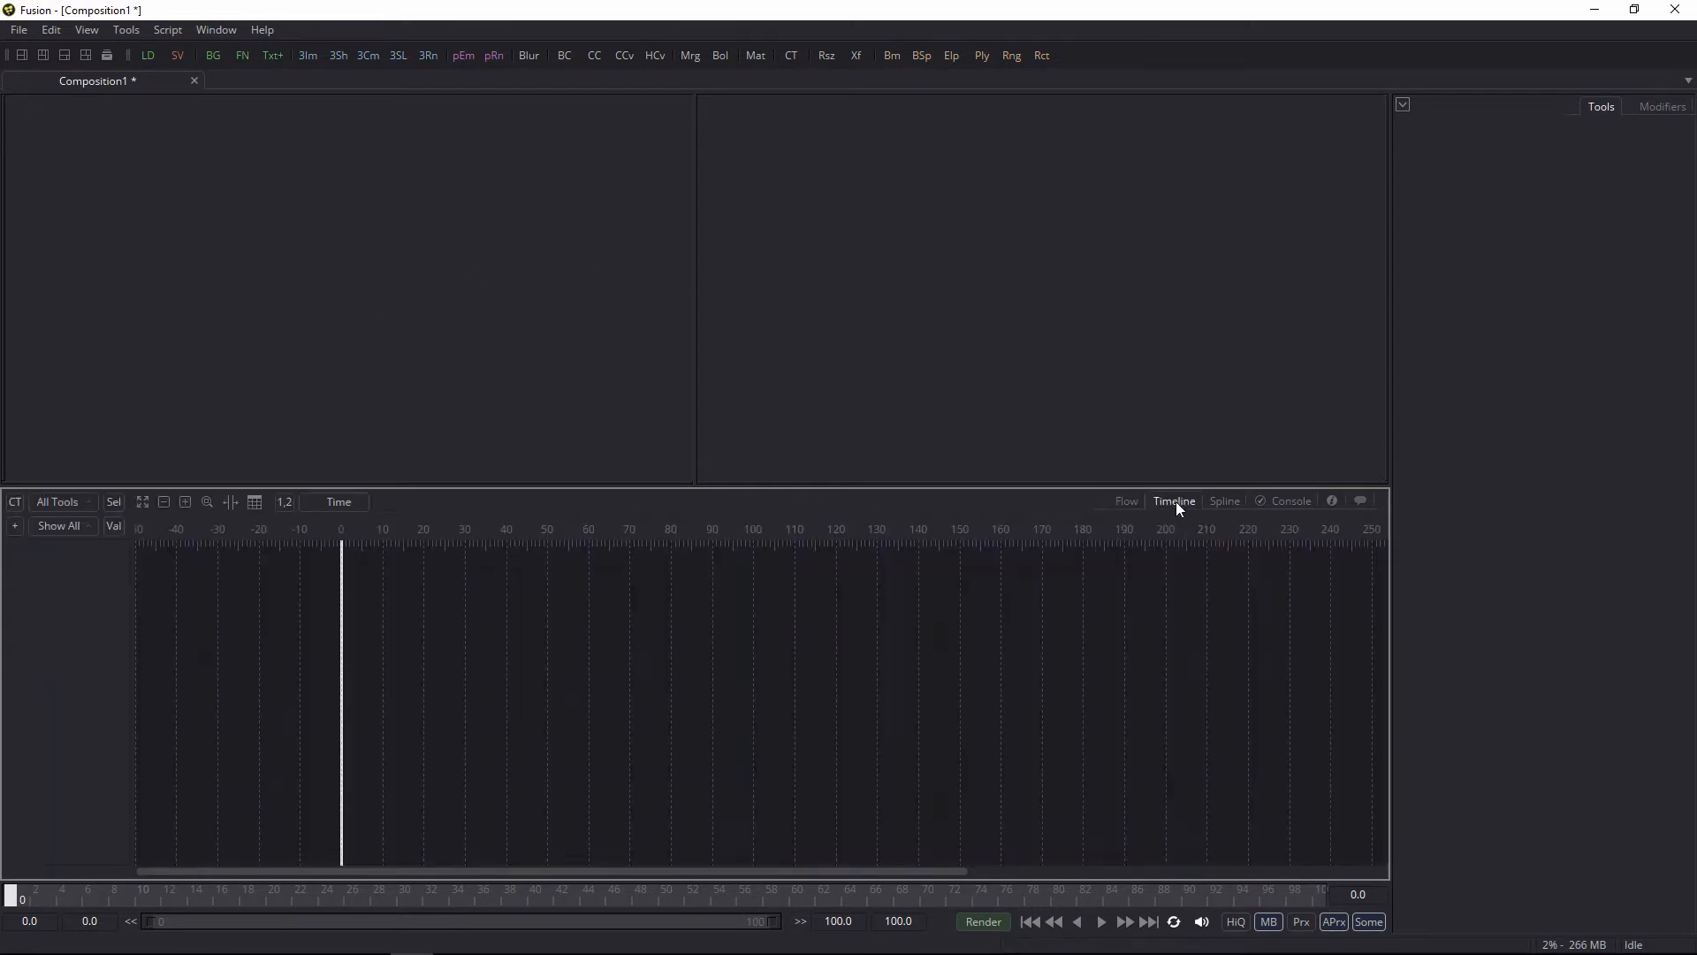
left_click(1224, 501)
left_click(1127, 501)
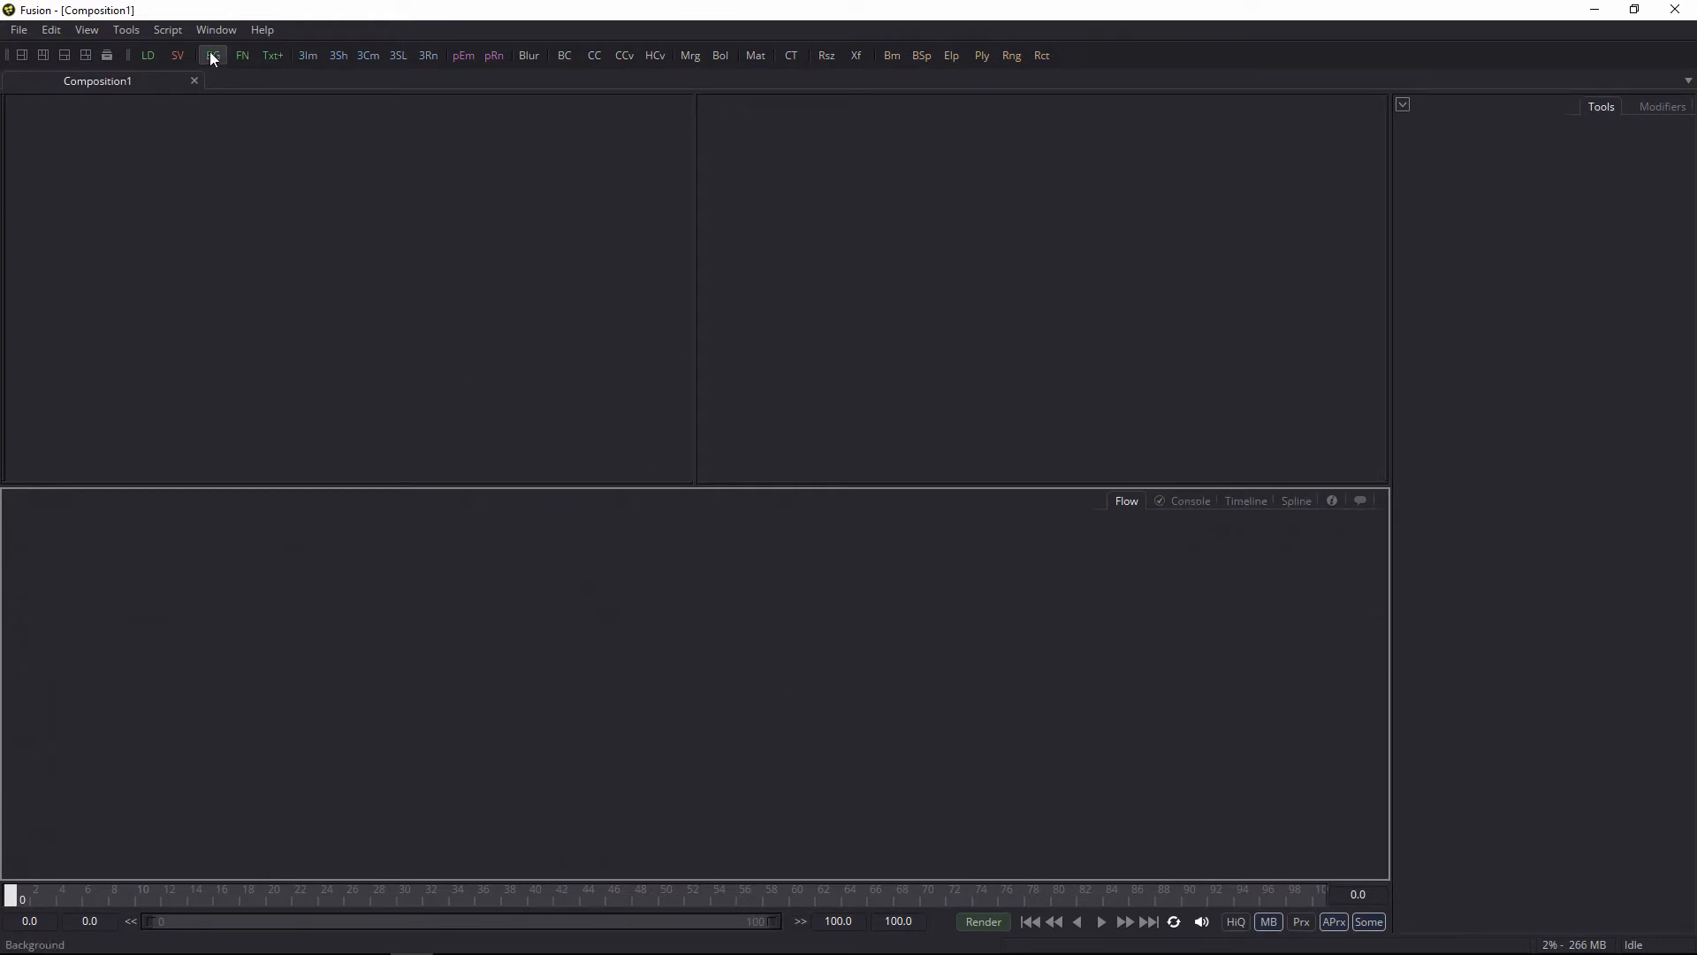
Step: Add a Background node to the Flow and enclose it in a selection box
left_click_drag(211, 54, 570, 390)
left_click_drag(520, 622, 586, 629)
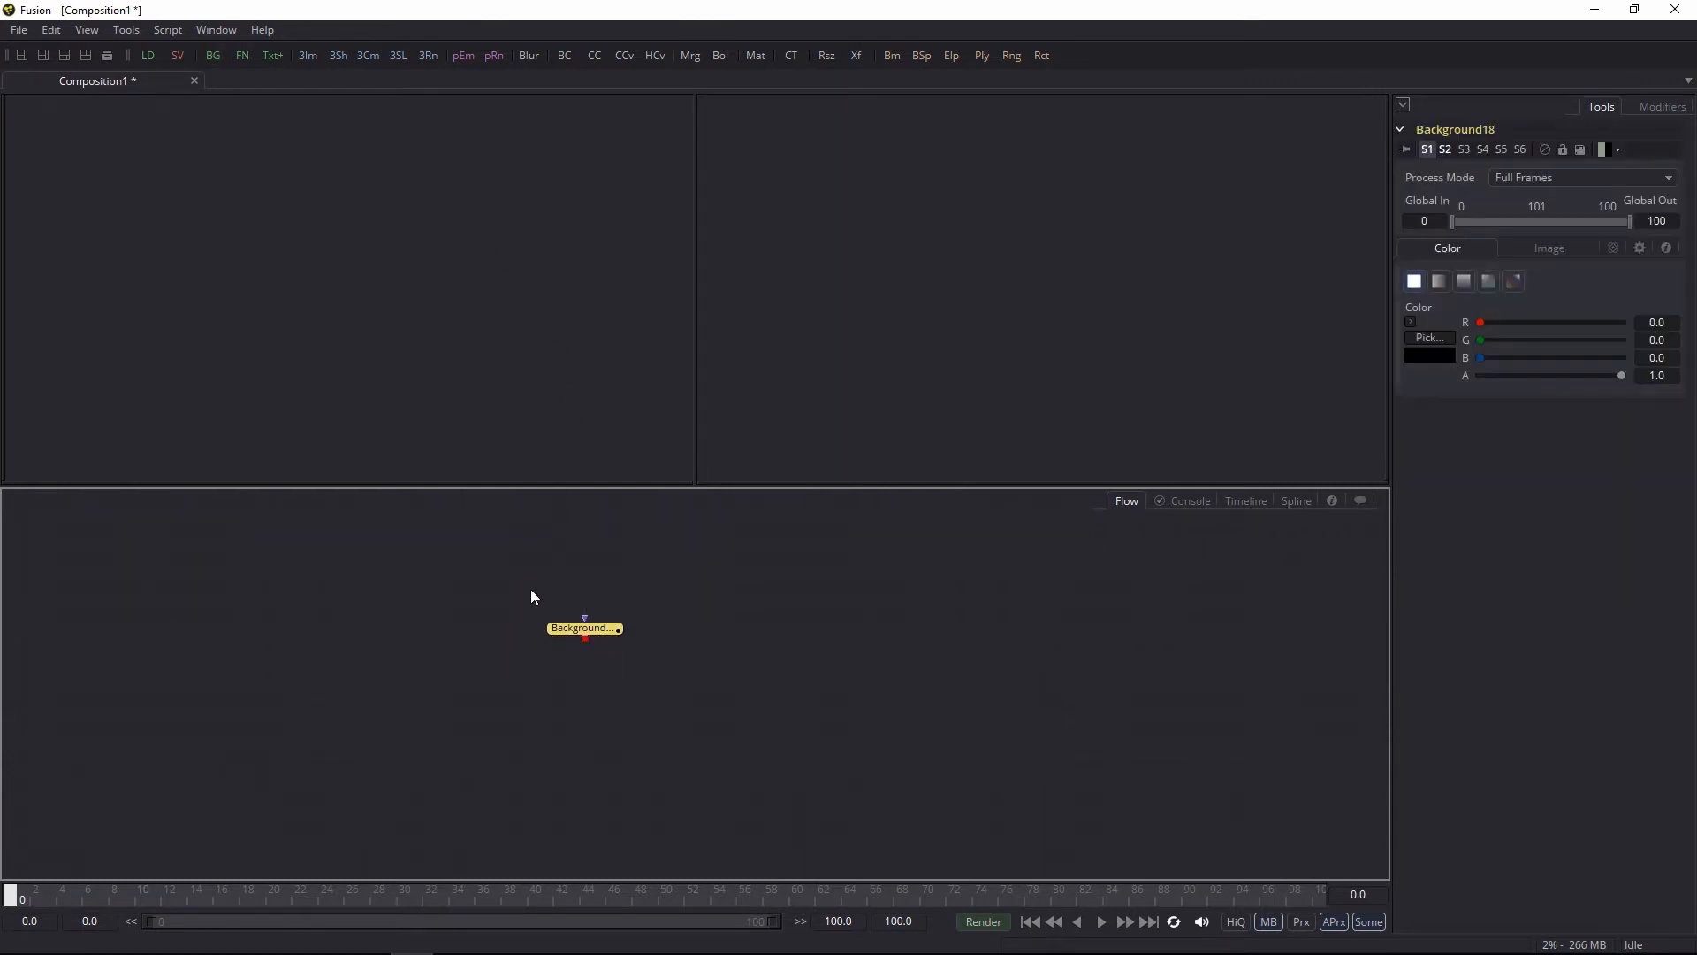
left_click_drag(482, 531, 789, 739)
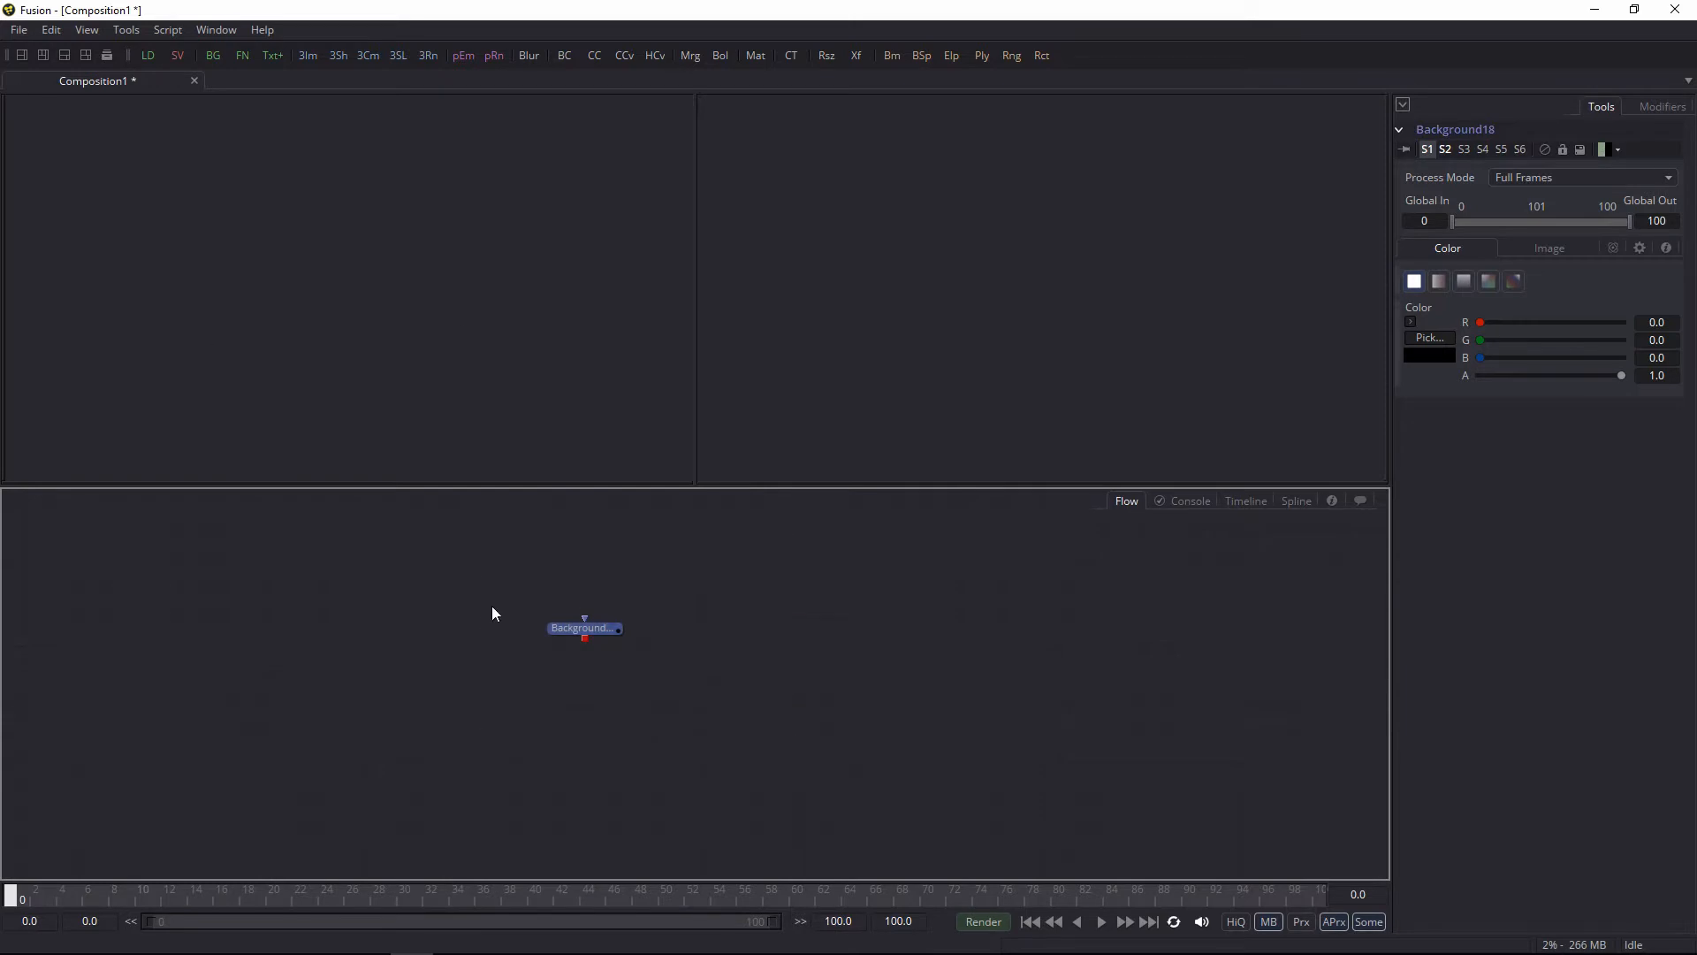
left_click_drag(507, 533, 758, 750)
left_click_drag(496, 578, 647, 682)
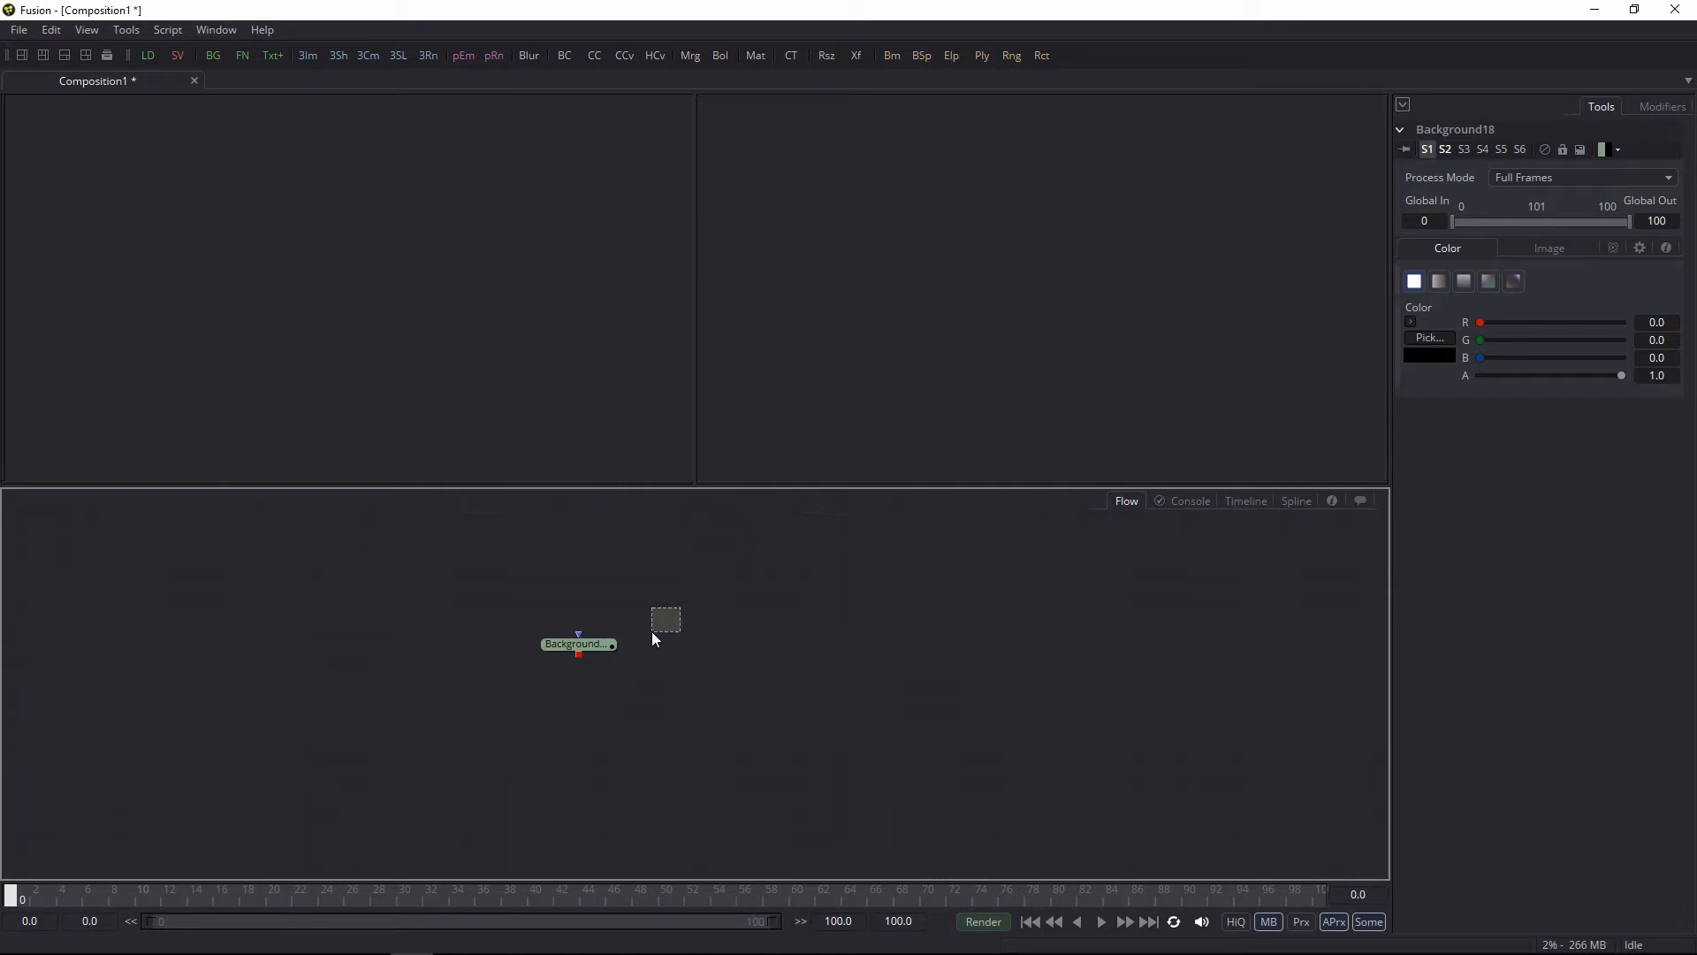
Step: Practise selecting and deselecting the Background node in the Flow, ending with it selected and its controls shown
left_click_drag(640, 656, 681, 629)
left_click_drag(622, 682, 758, 665)
left_click_drag(626, 649, 651, 655)
left_click(602, 637)
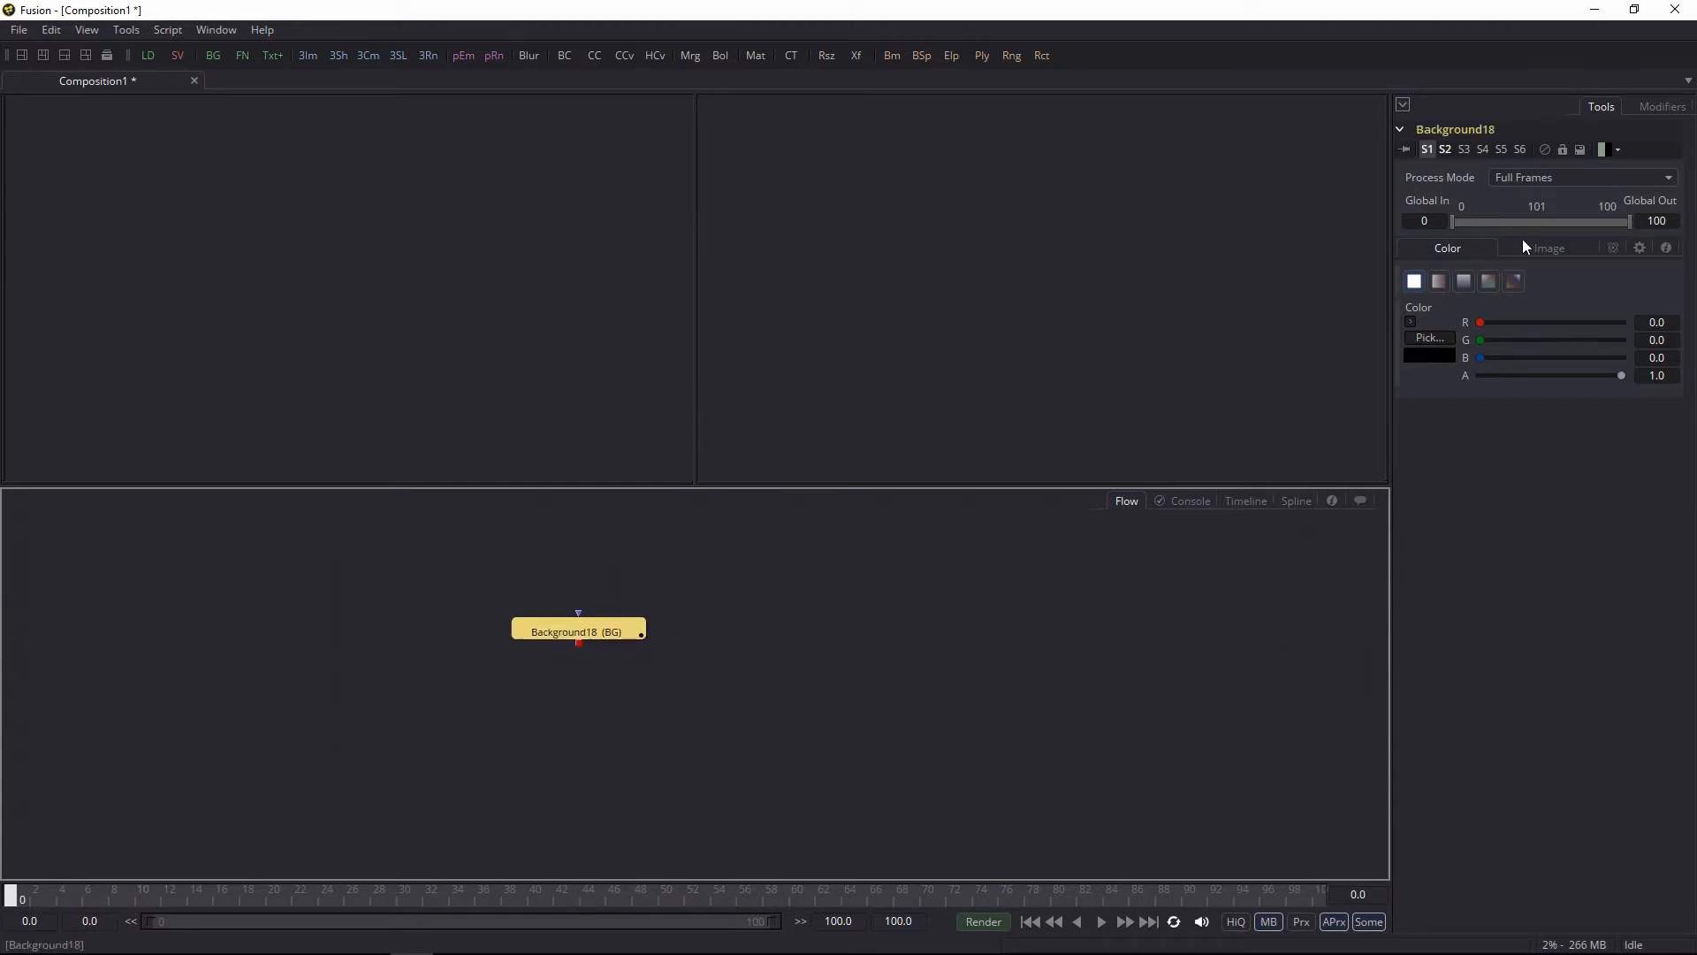
left_click(840, 629)
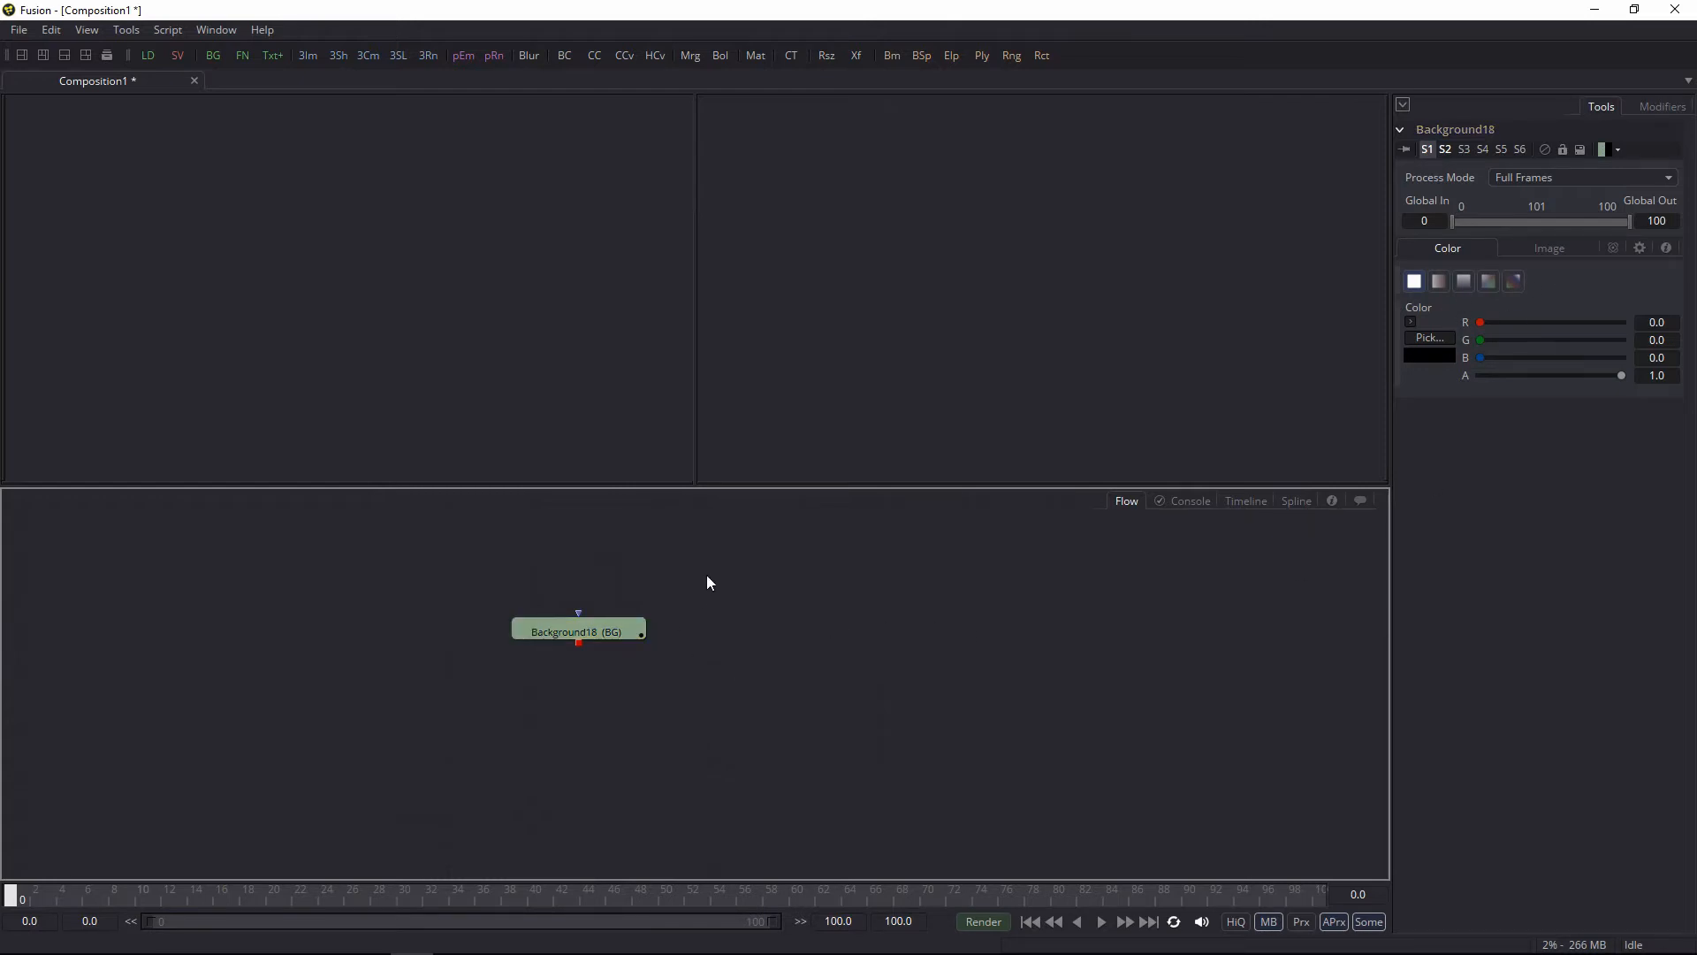
left_click(607, 635)
left_click(605, 635)
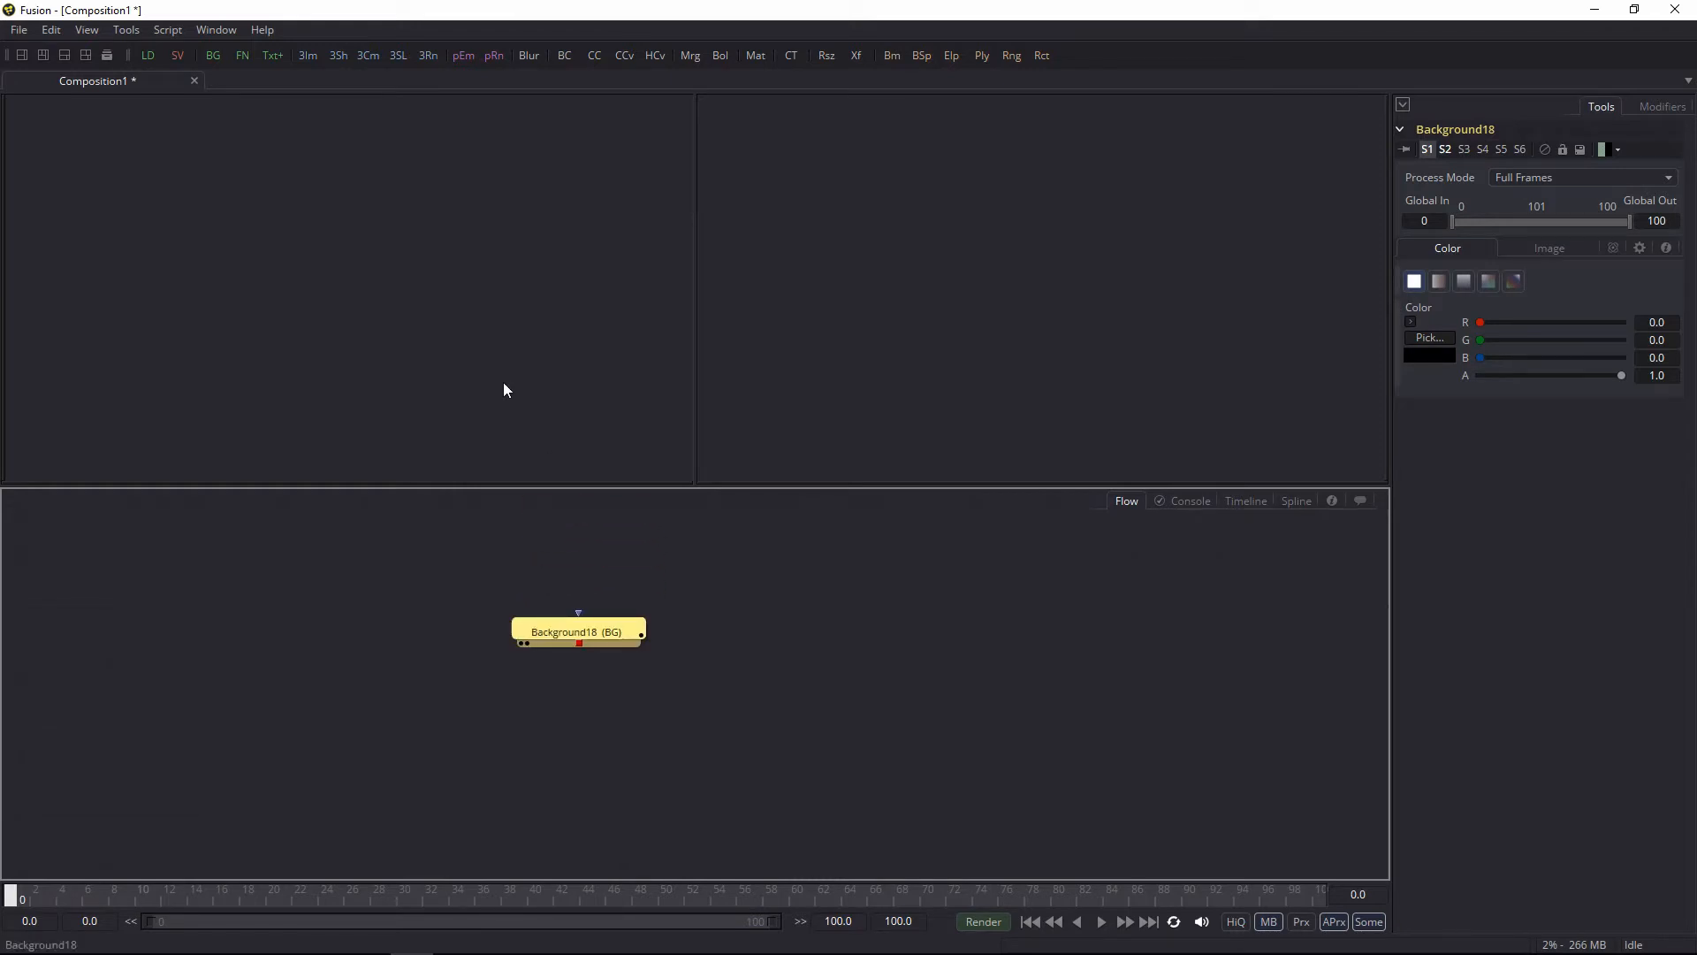
Step: Display the Background node in the first viewer, fit the image and centre it
key("1")
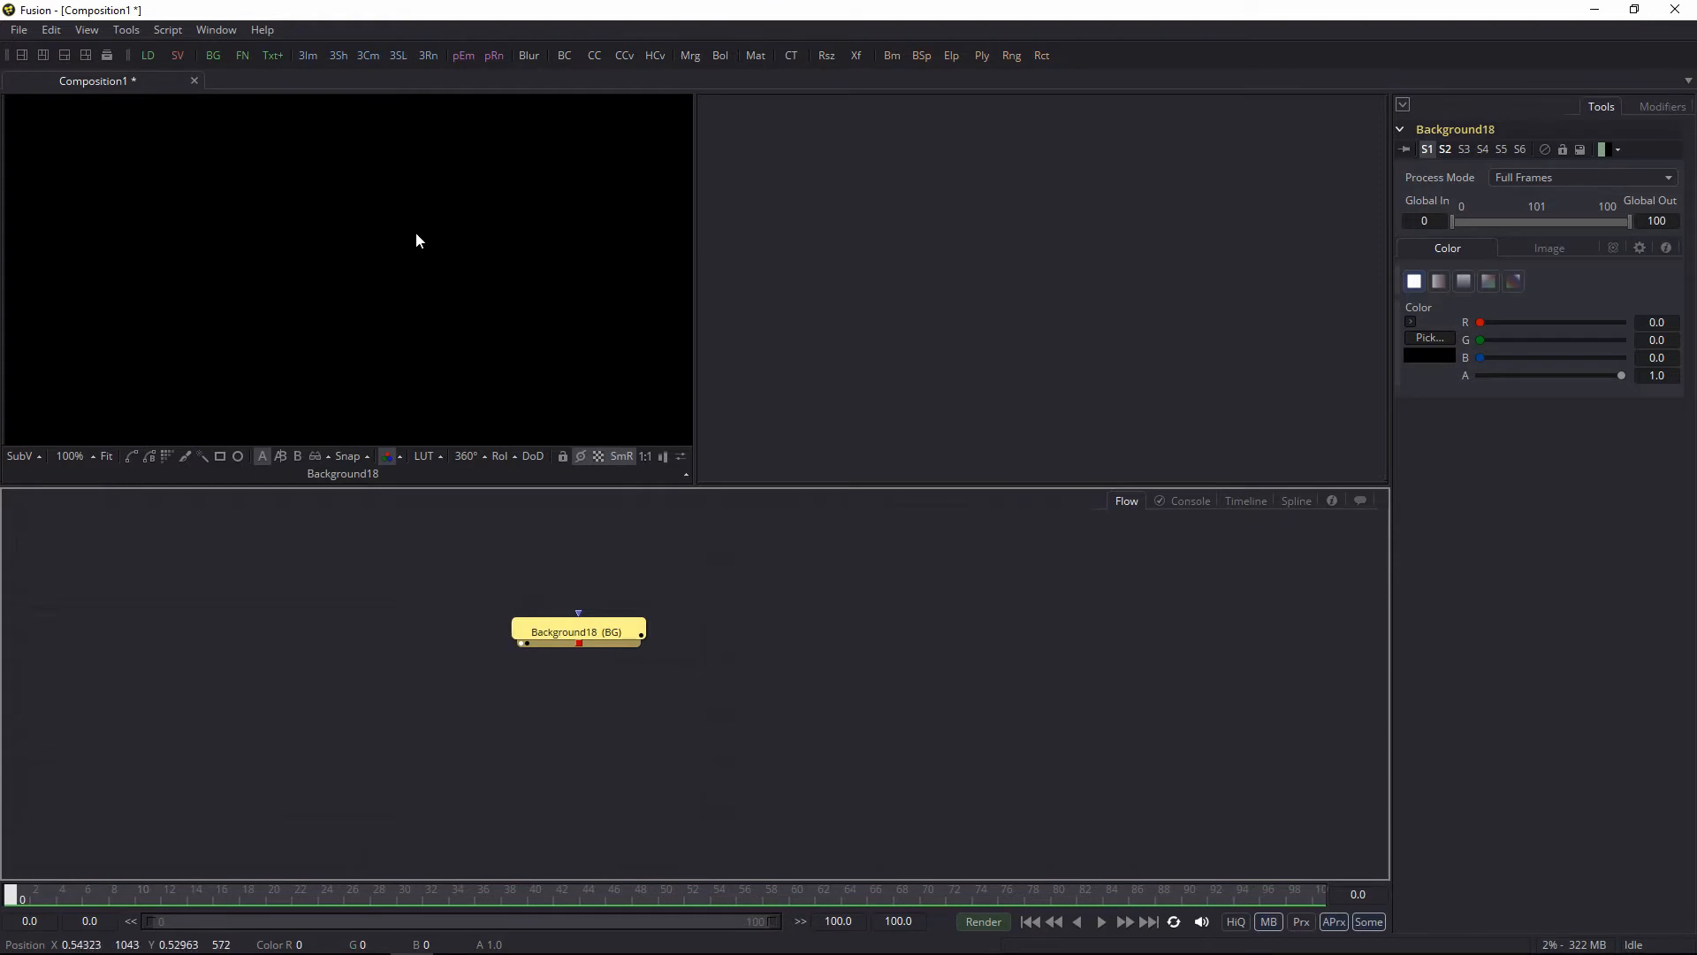
key("ctrl+f")
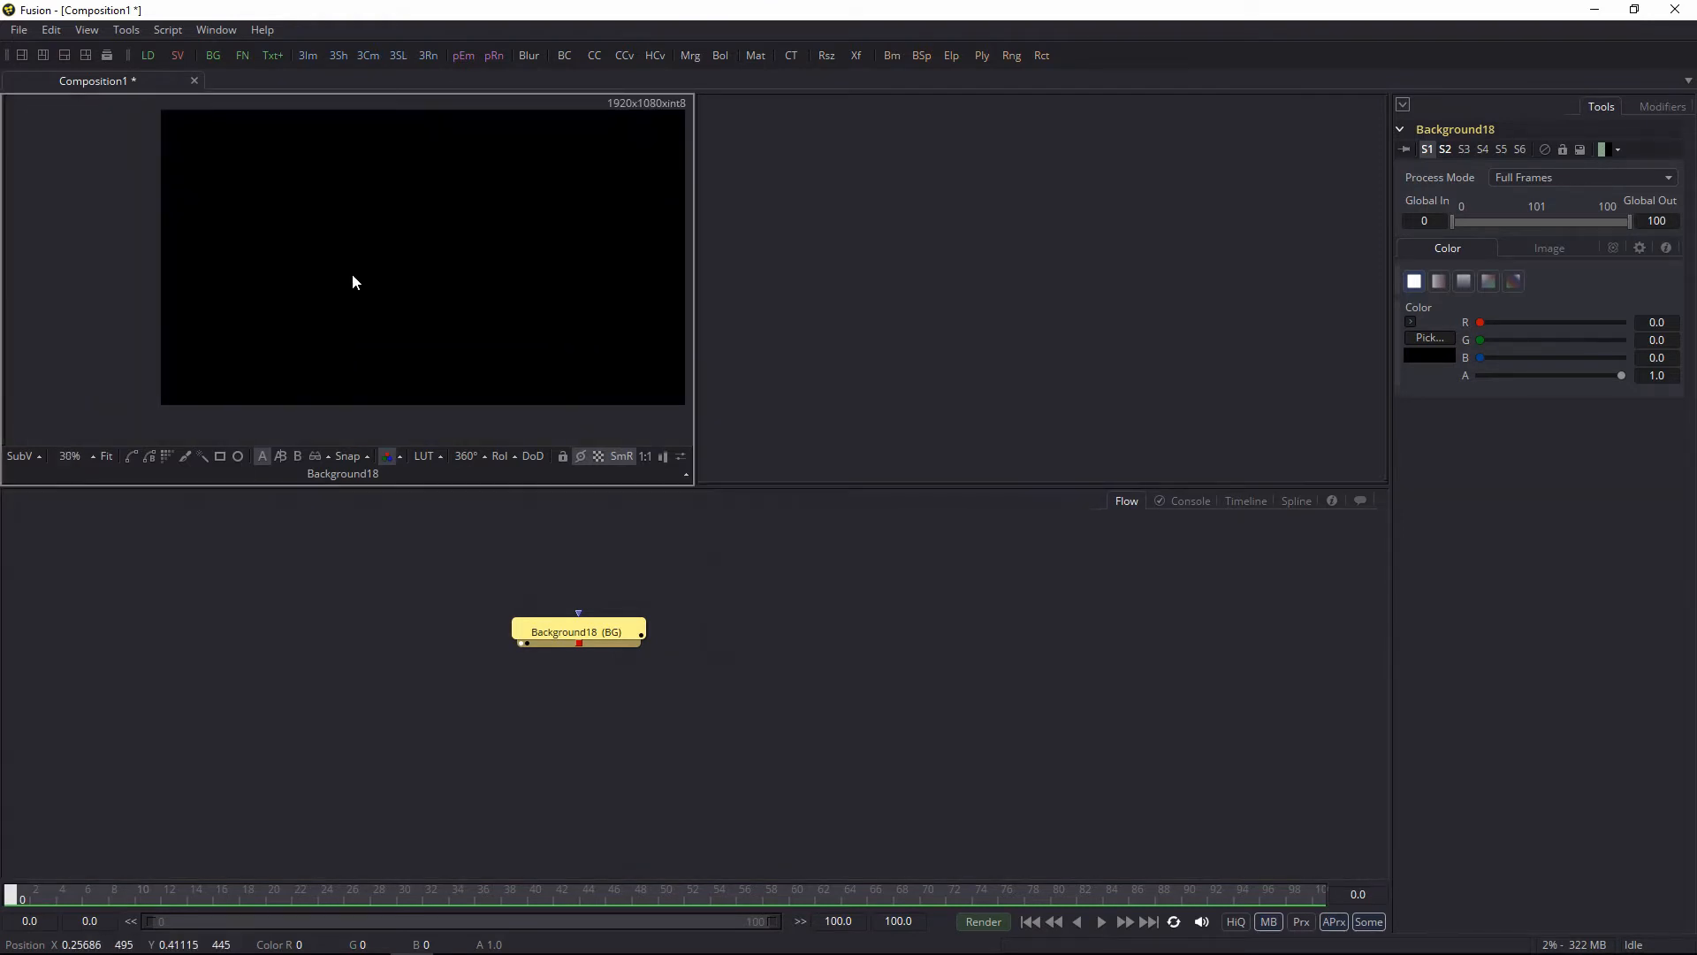
scroll(352, 275, "up", 1)
left_click_drag(576, 204, 541, 224)
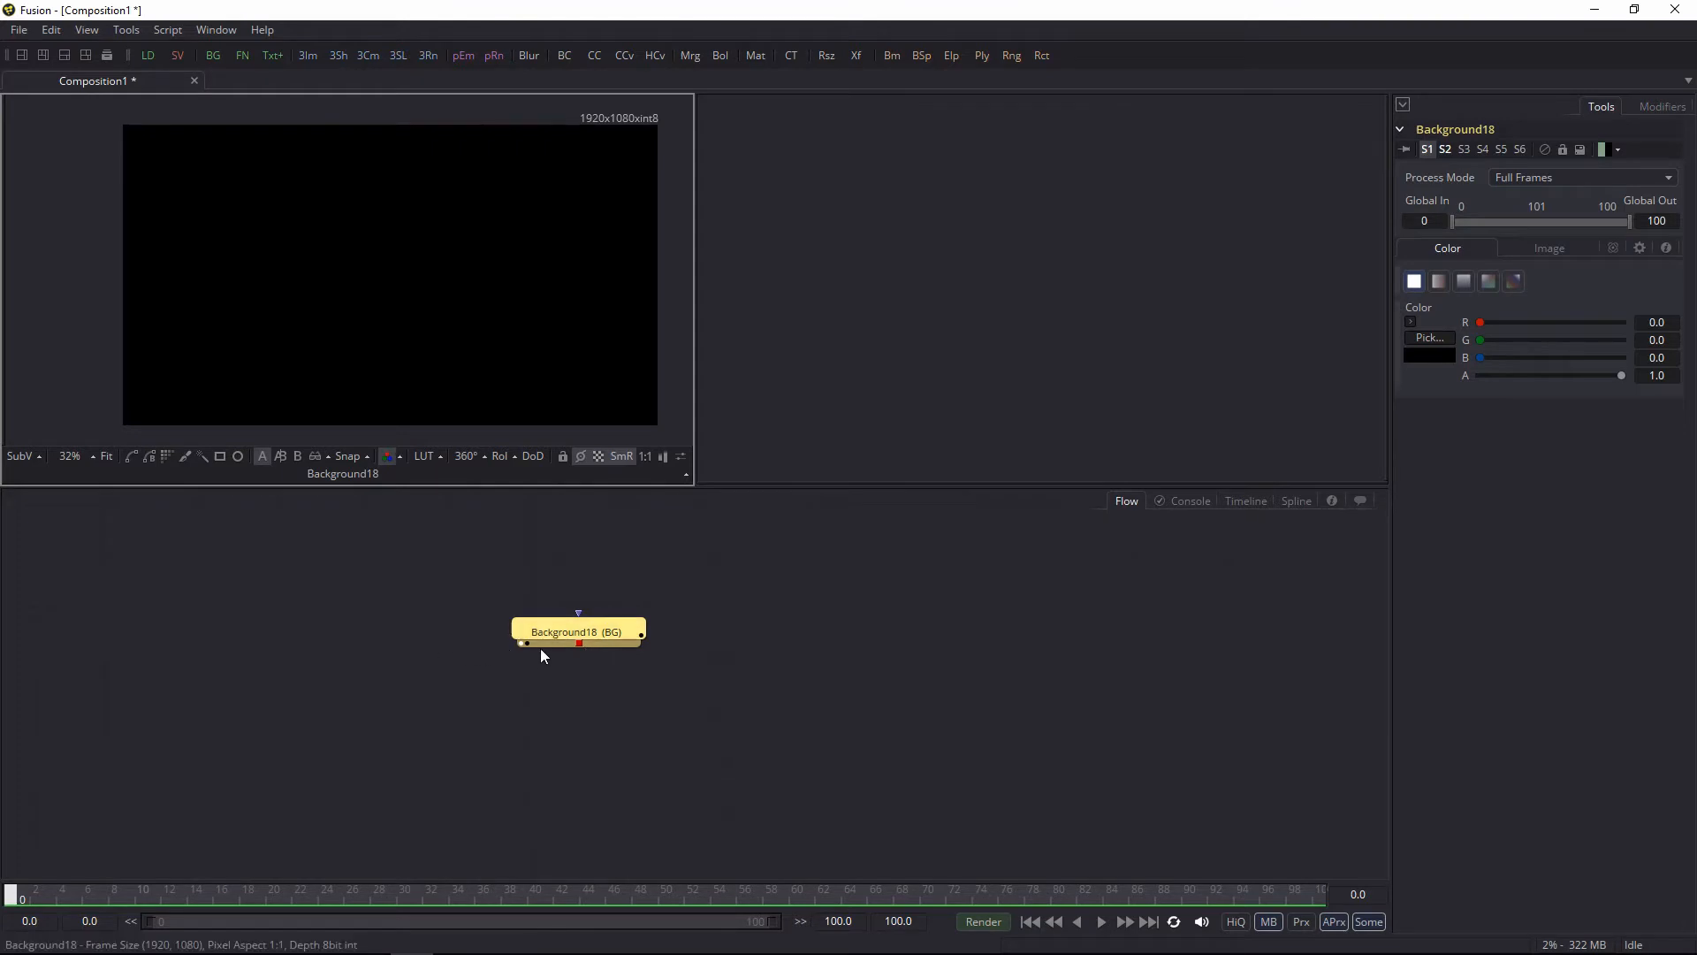
Step: Deselect the Background node and clear the image from the first viewer
left_click(805, 586)
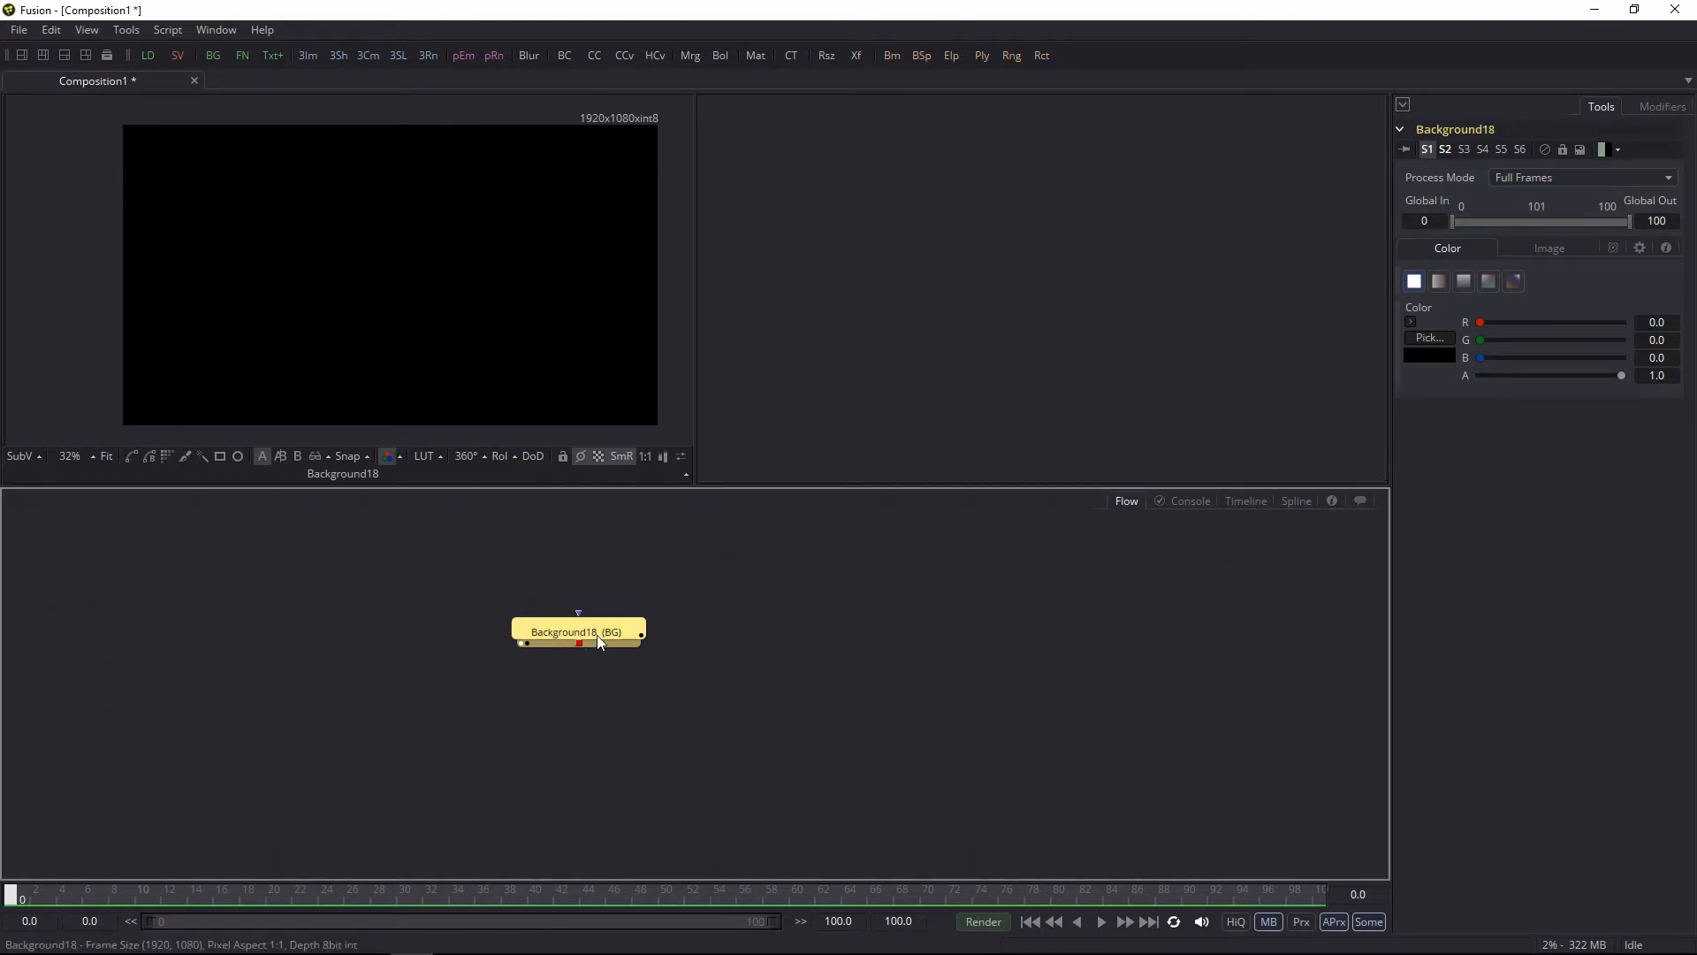
left_click(721, 618)
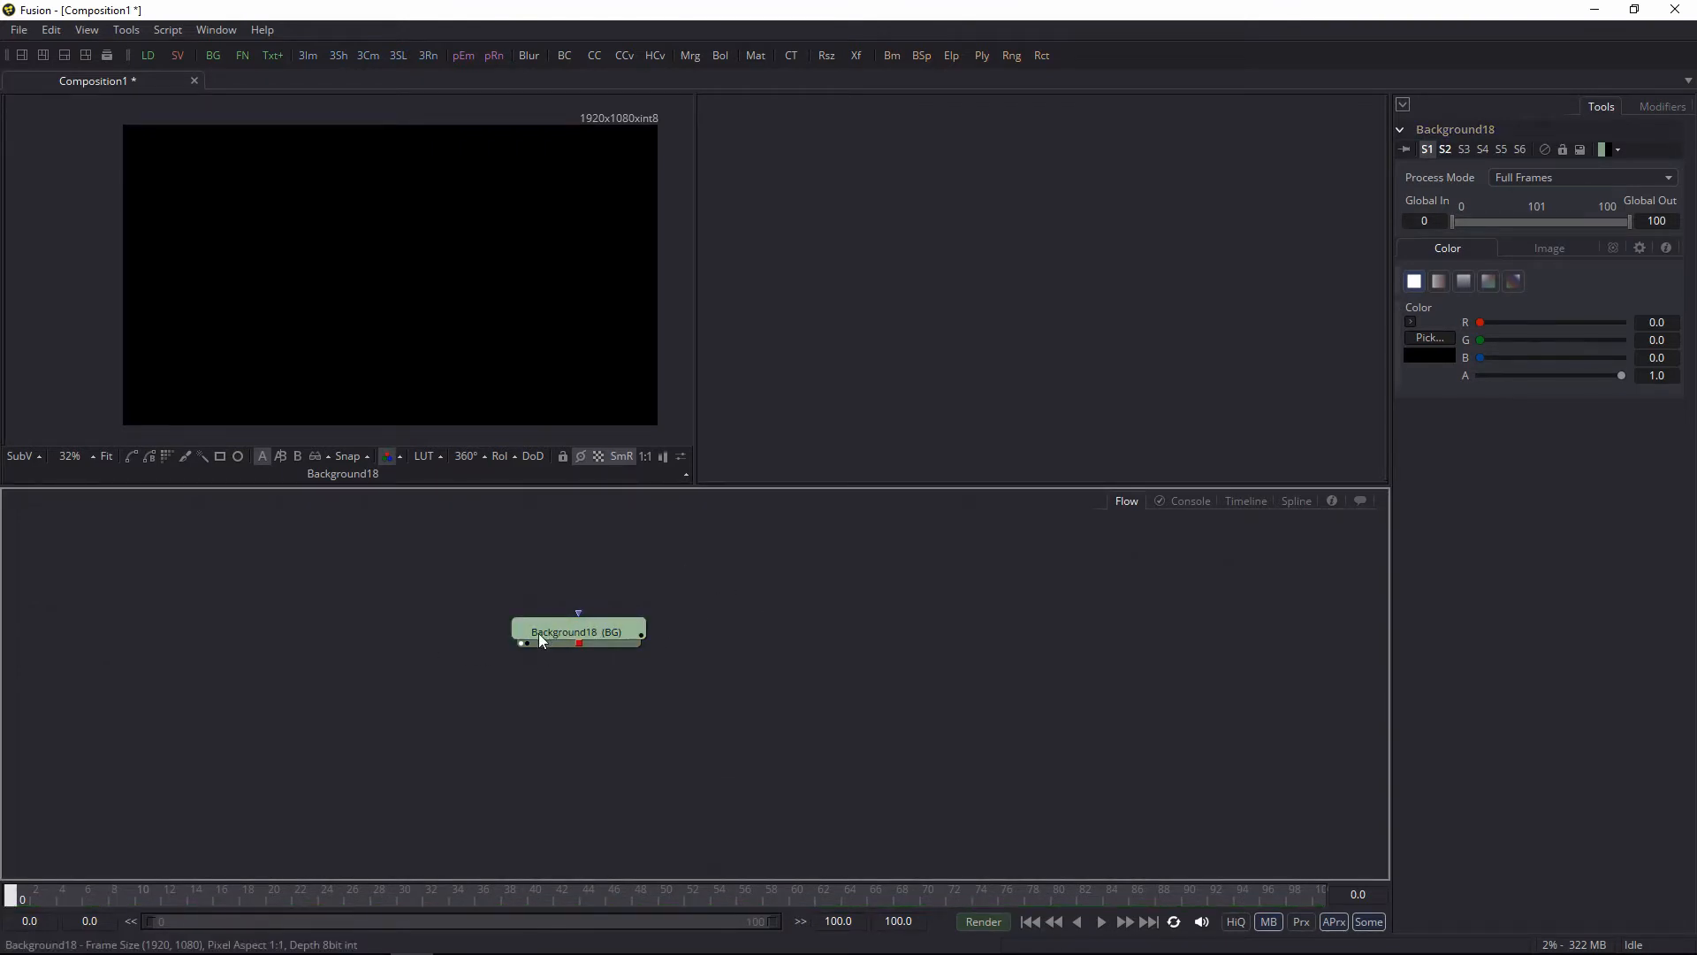
left_click(432, 339)
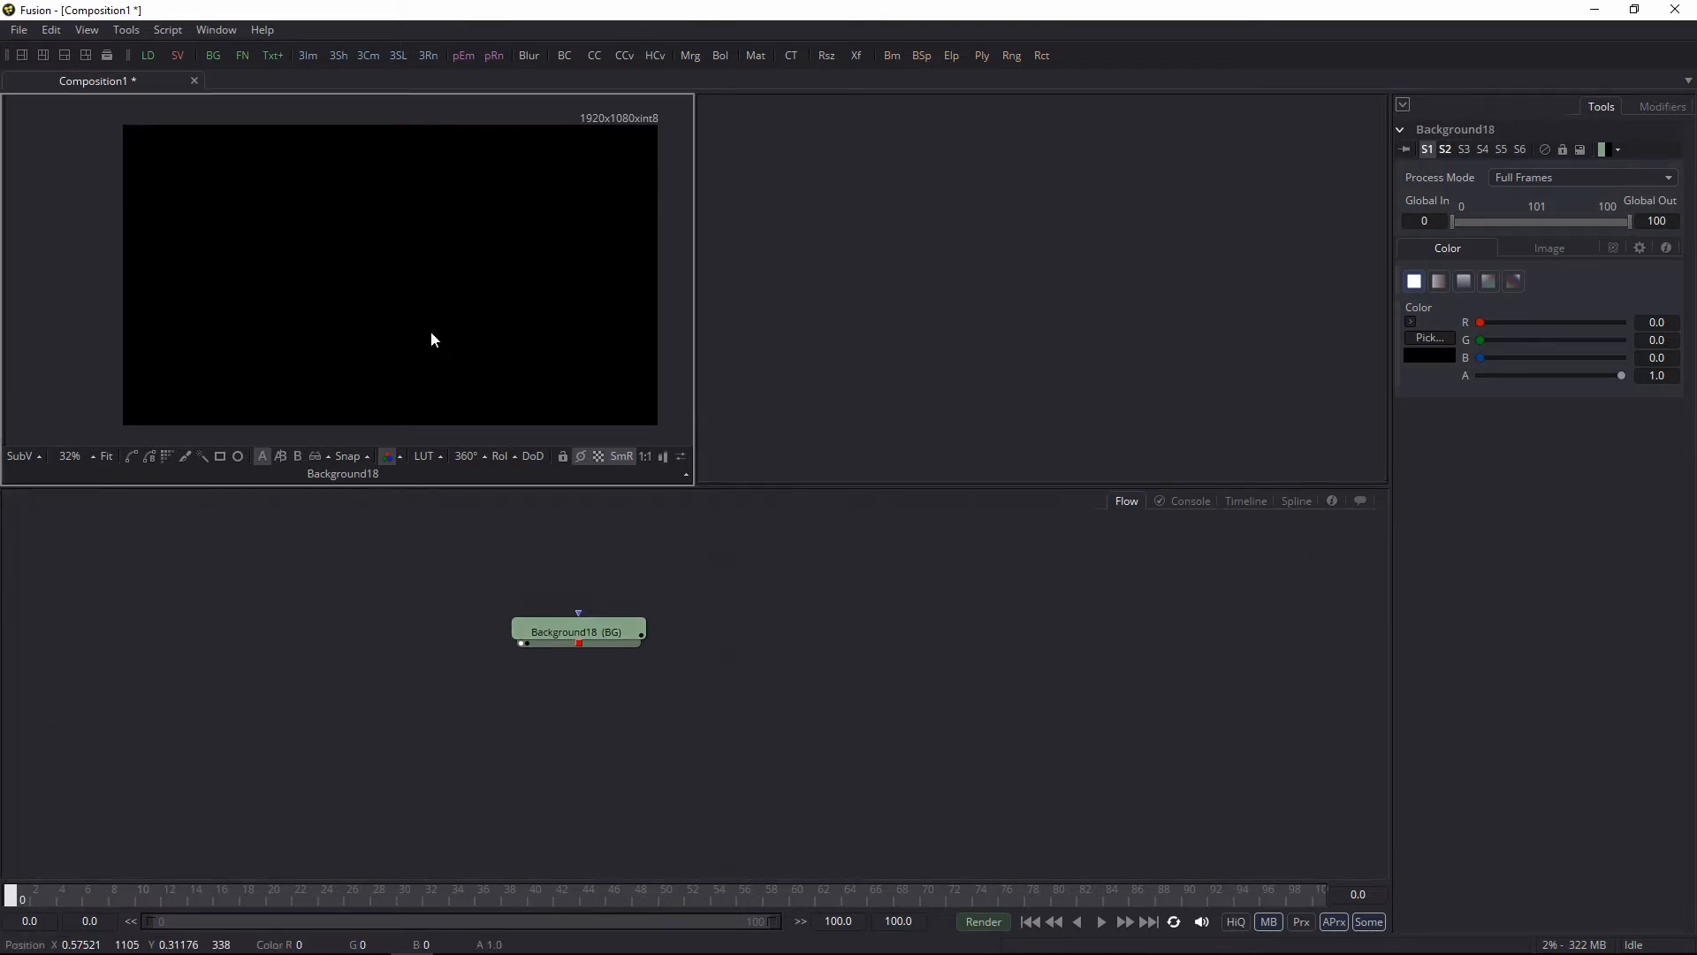
key("grave")
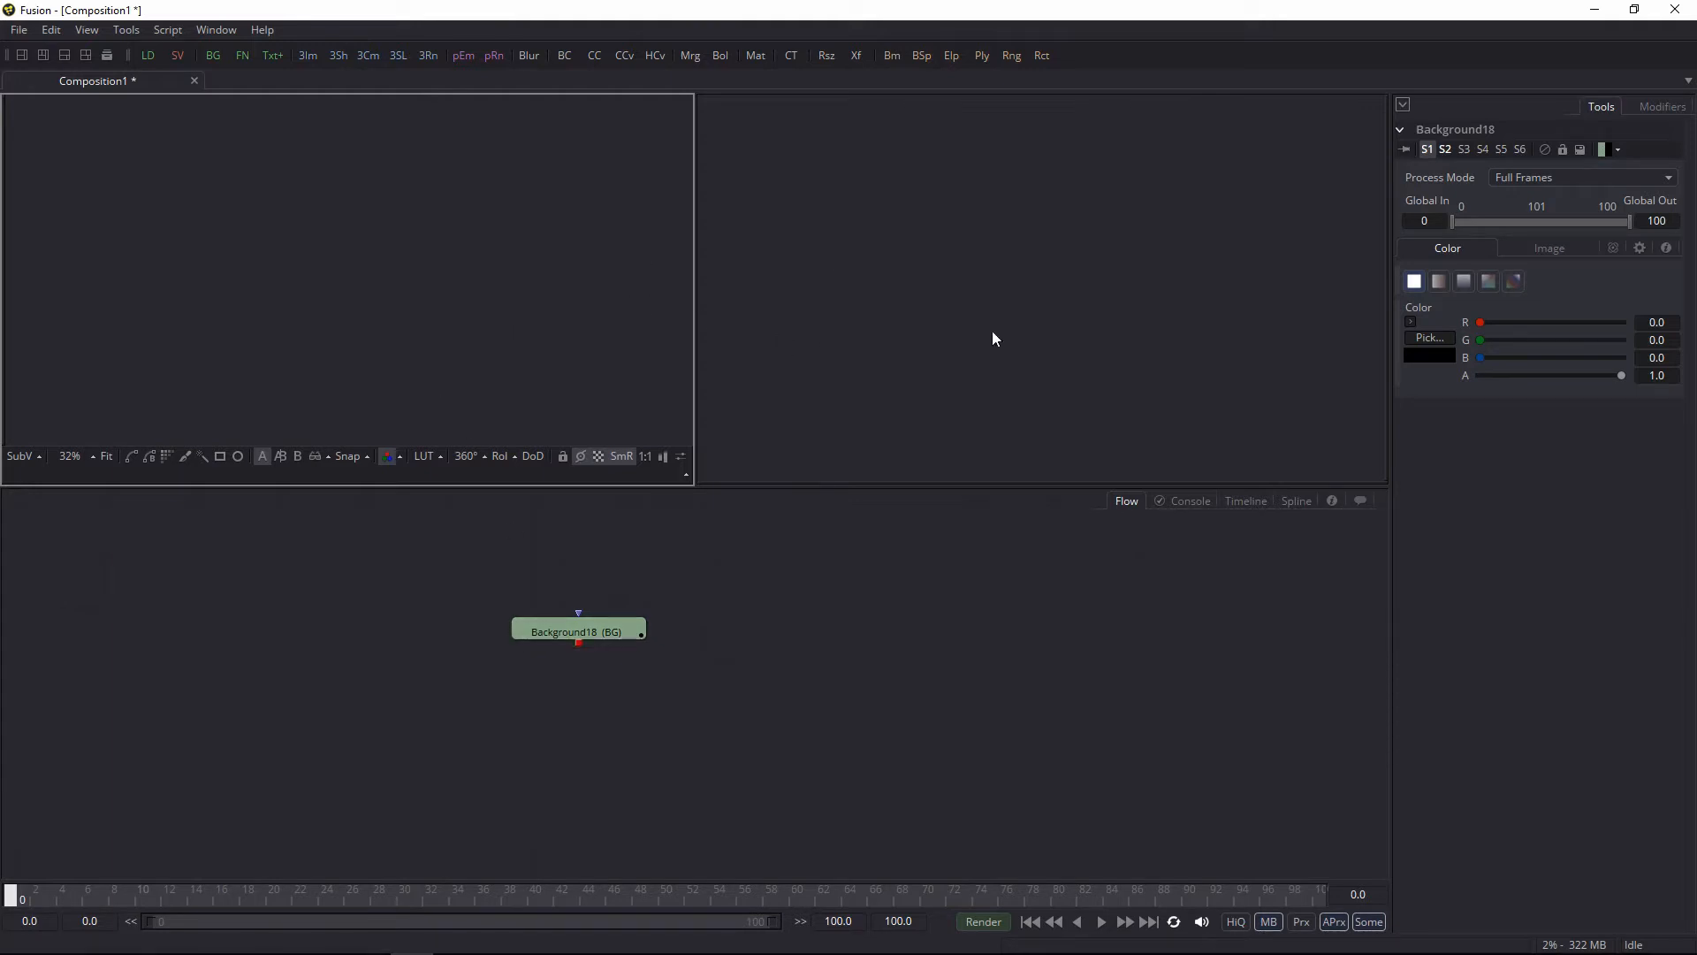
Step: Toggle the Background node's display in the first viewer on and off with its view indicator, ending with it off
left_click(520, 644)
left_click(519, 643)
left_click(519, 644)
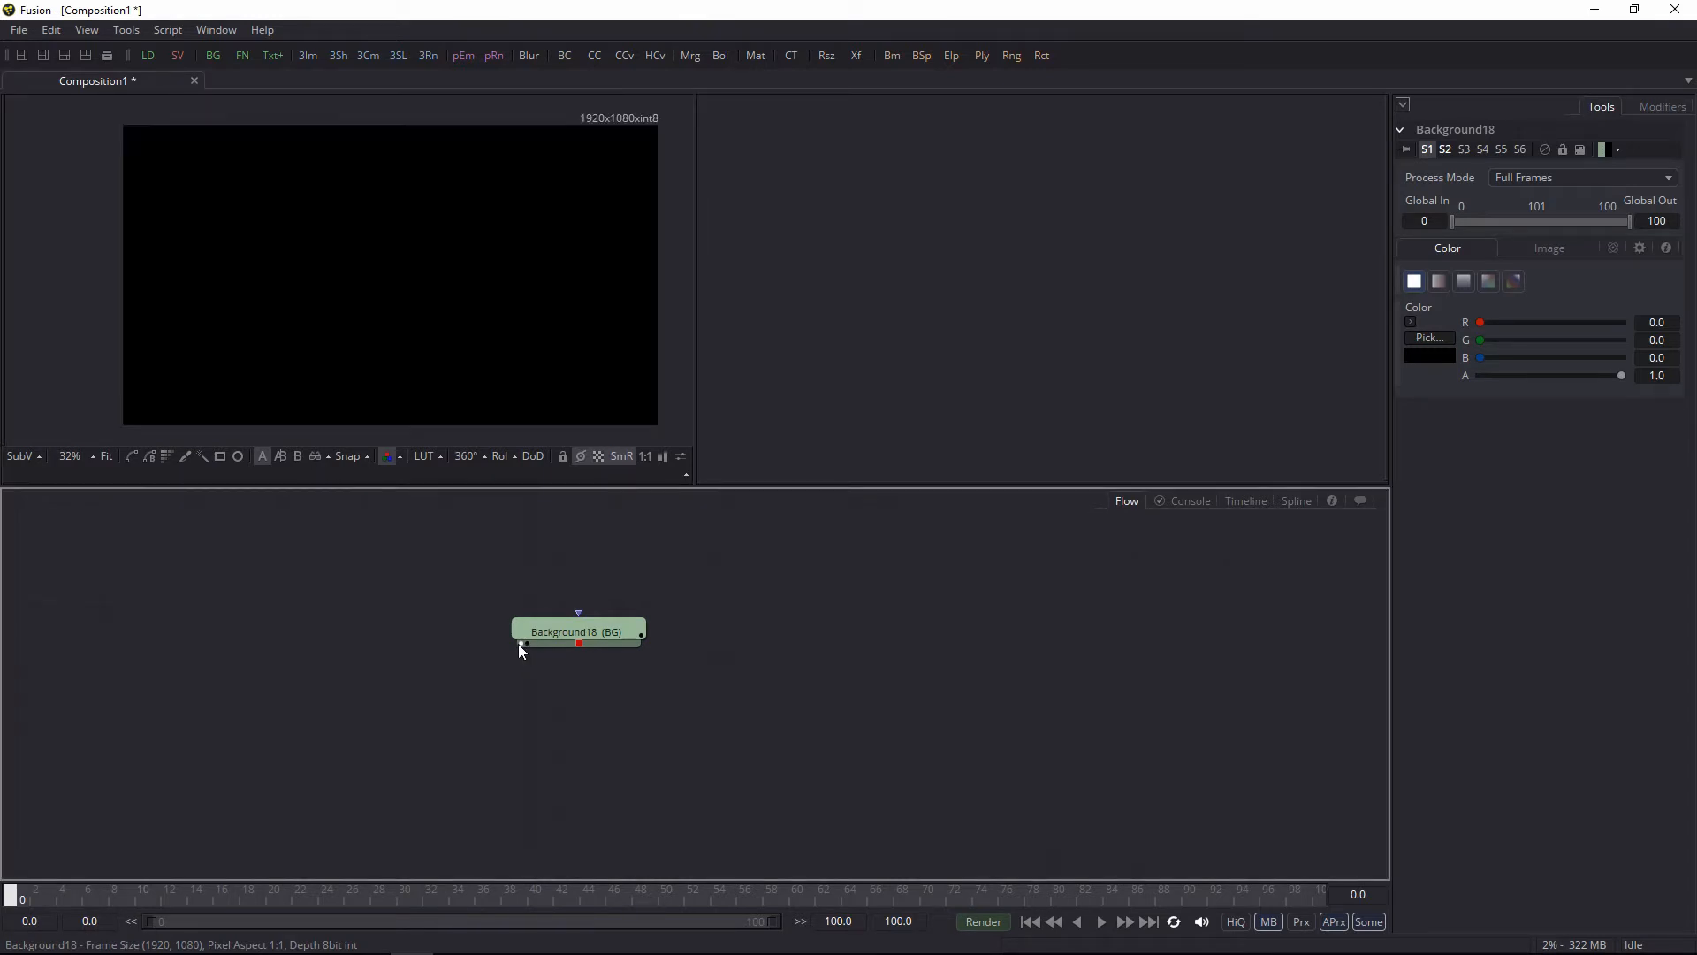
left_click(519, 643)
left_click(519, 643)
left_click(520, 643)
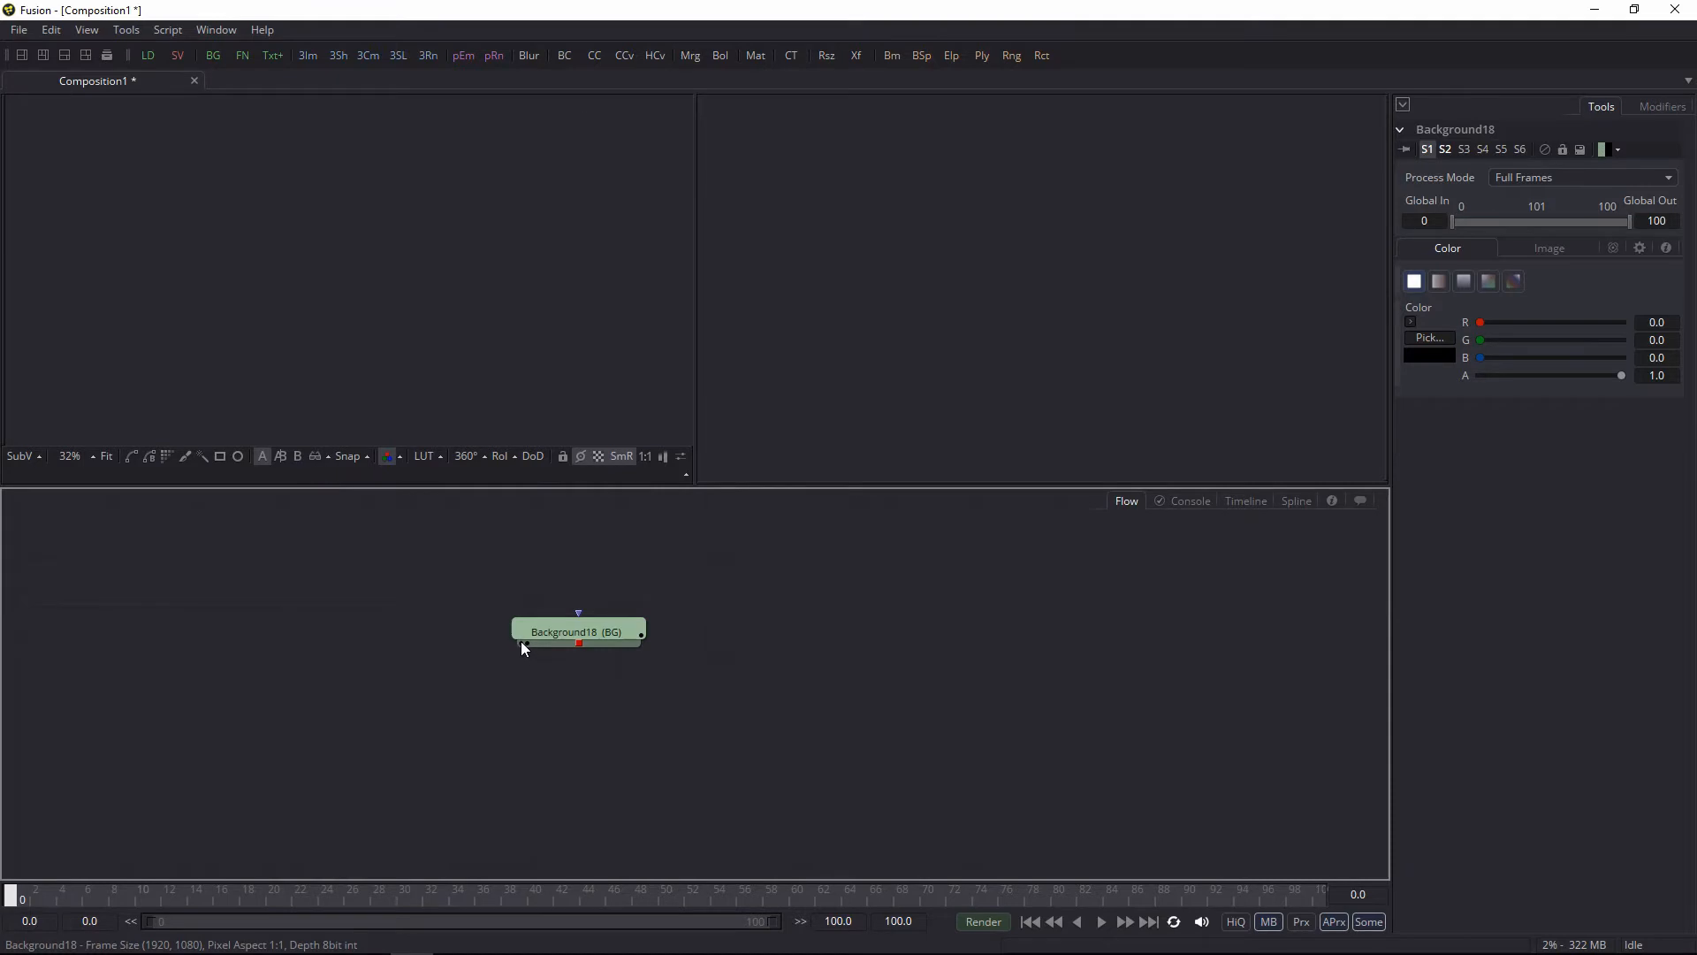
Step: Toggle the Background node's display in the second viewer on and off with its view indicator, ending with it off
left_click(527, 644)
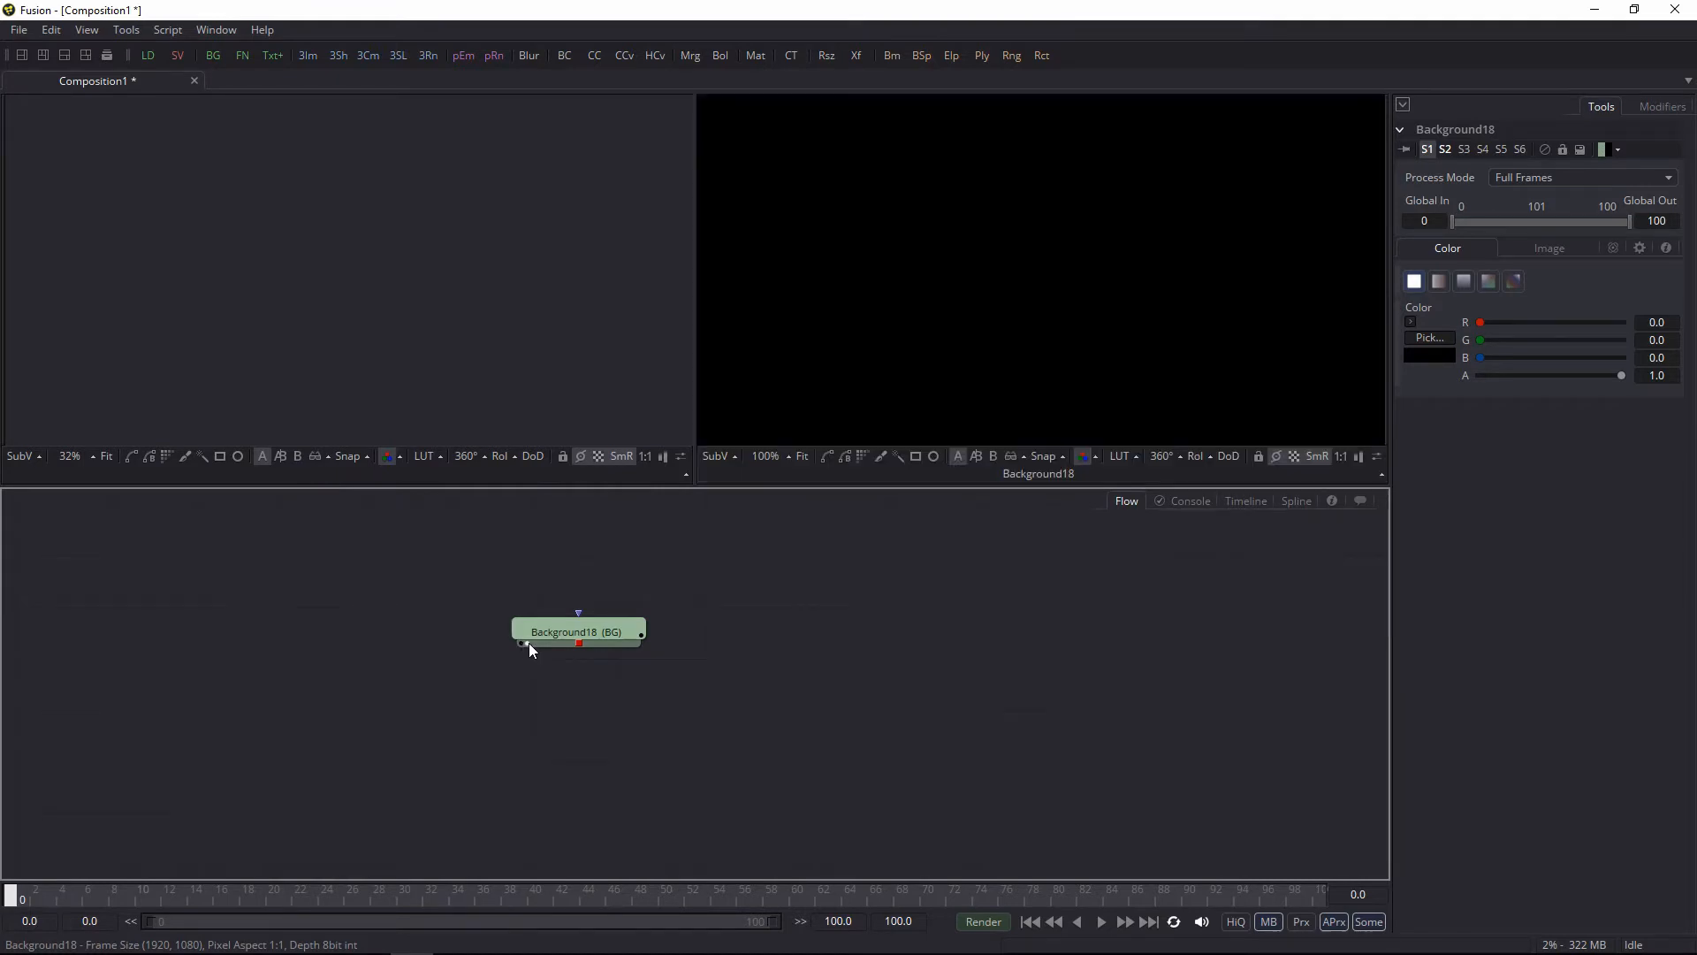
left_click(527, 644)
left_click(527, 643)
left_click(527, 643)
left_click(529, 644)
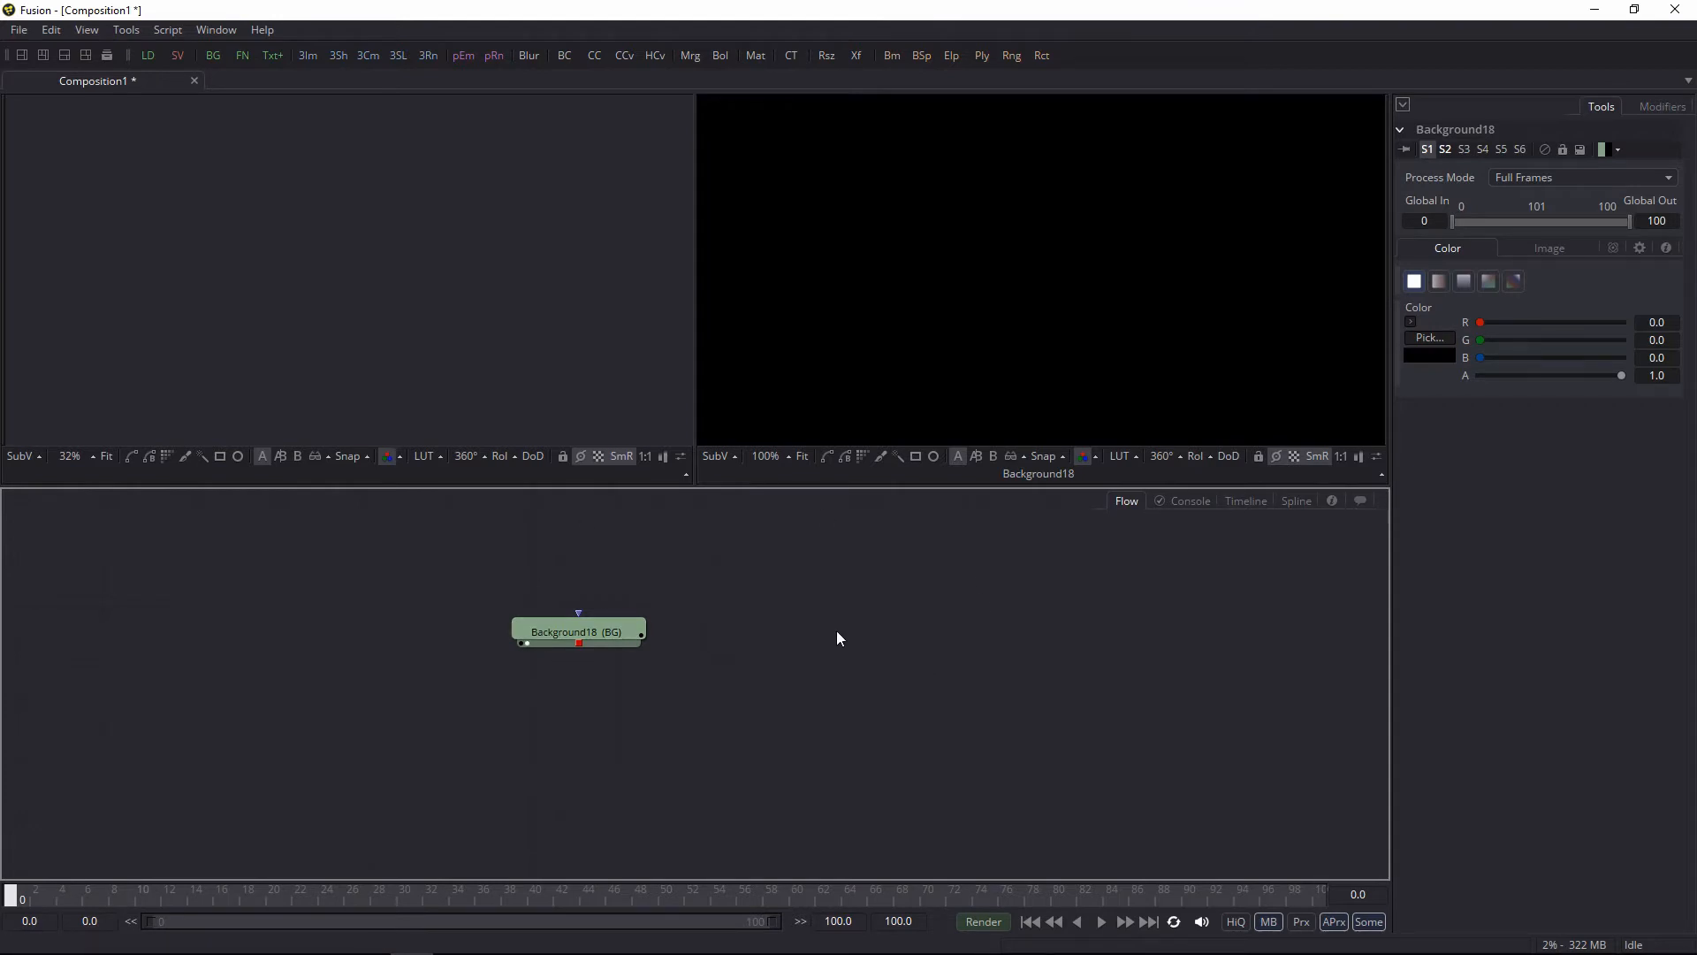
left_click_drag(743, 603, 773, 602)
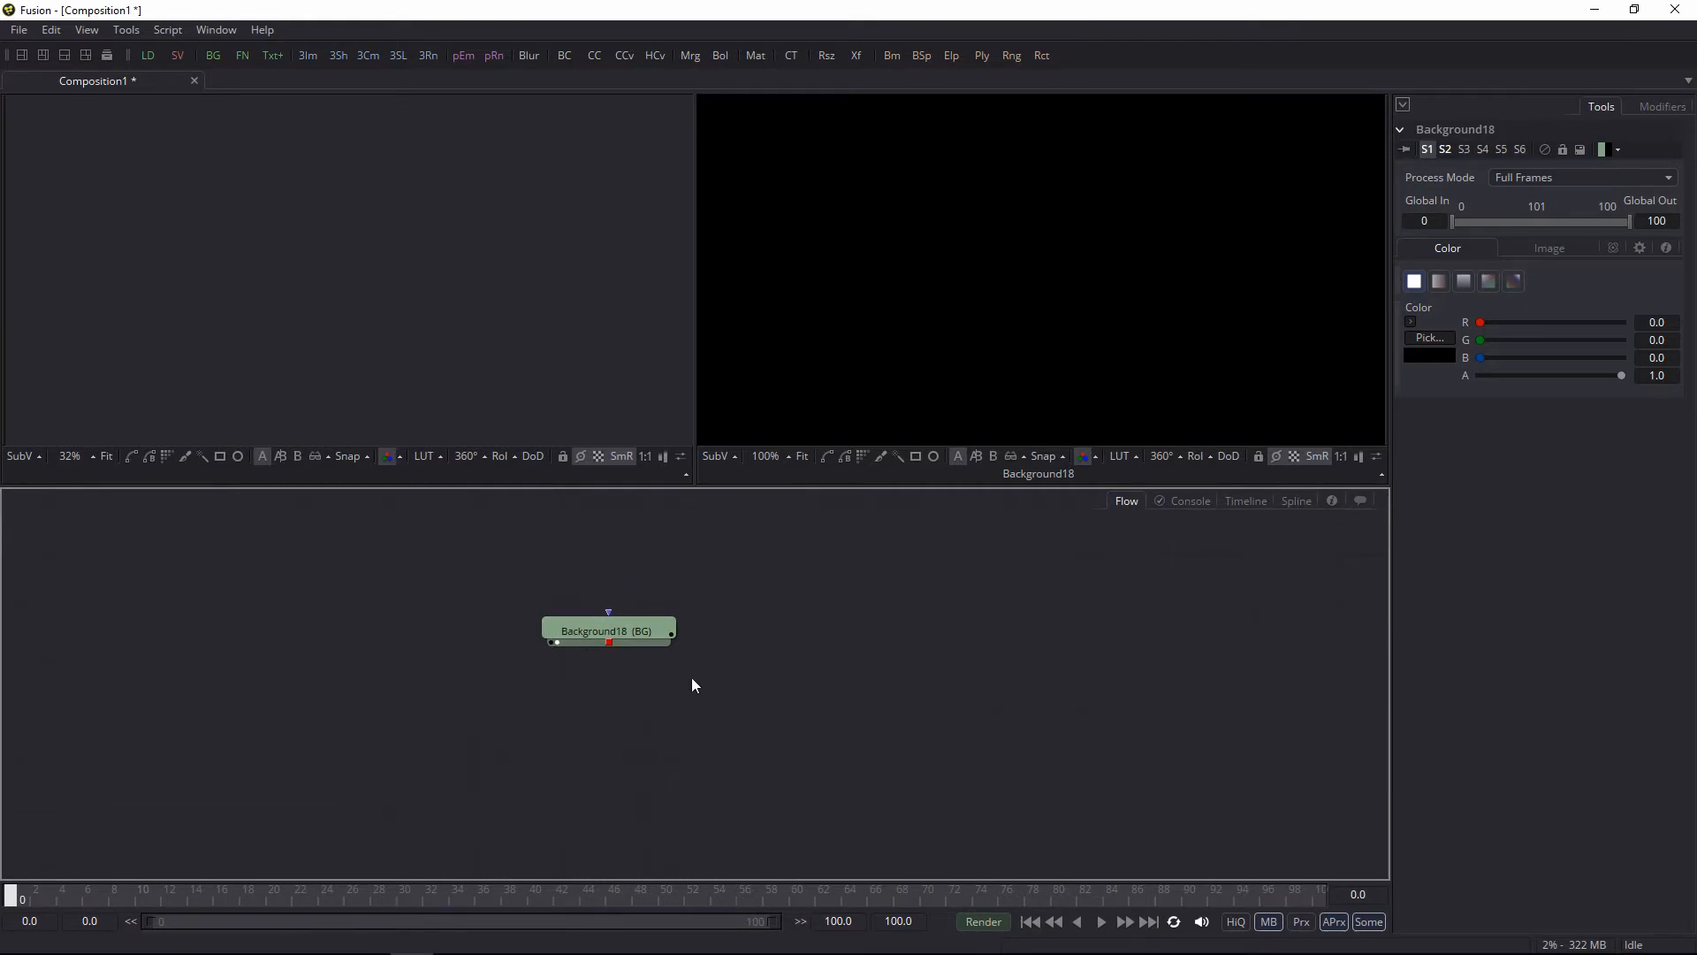
left_click(557, 643)
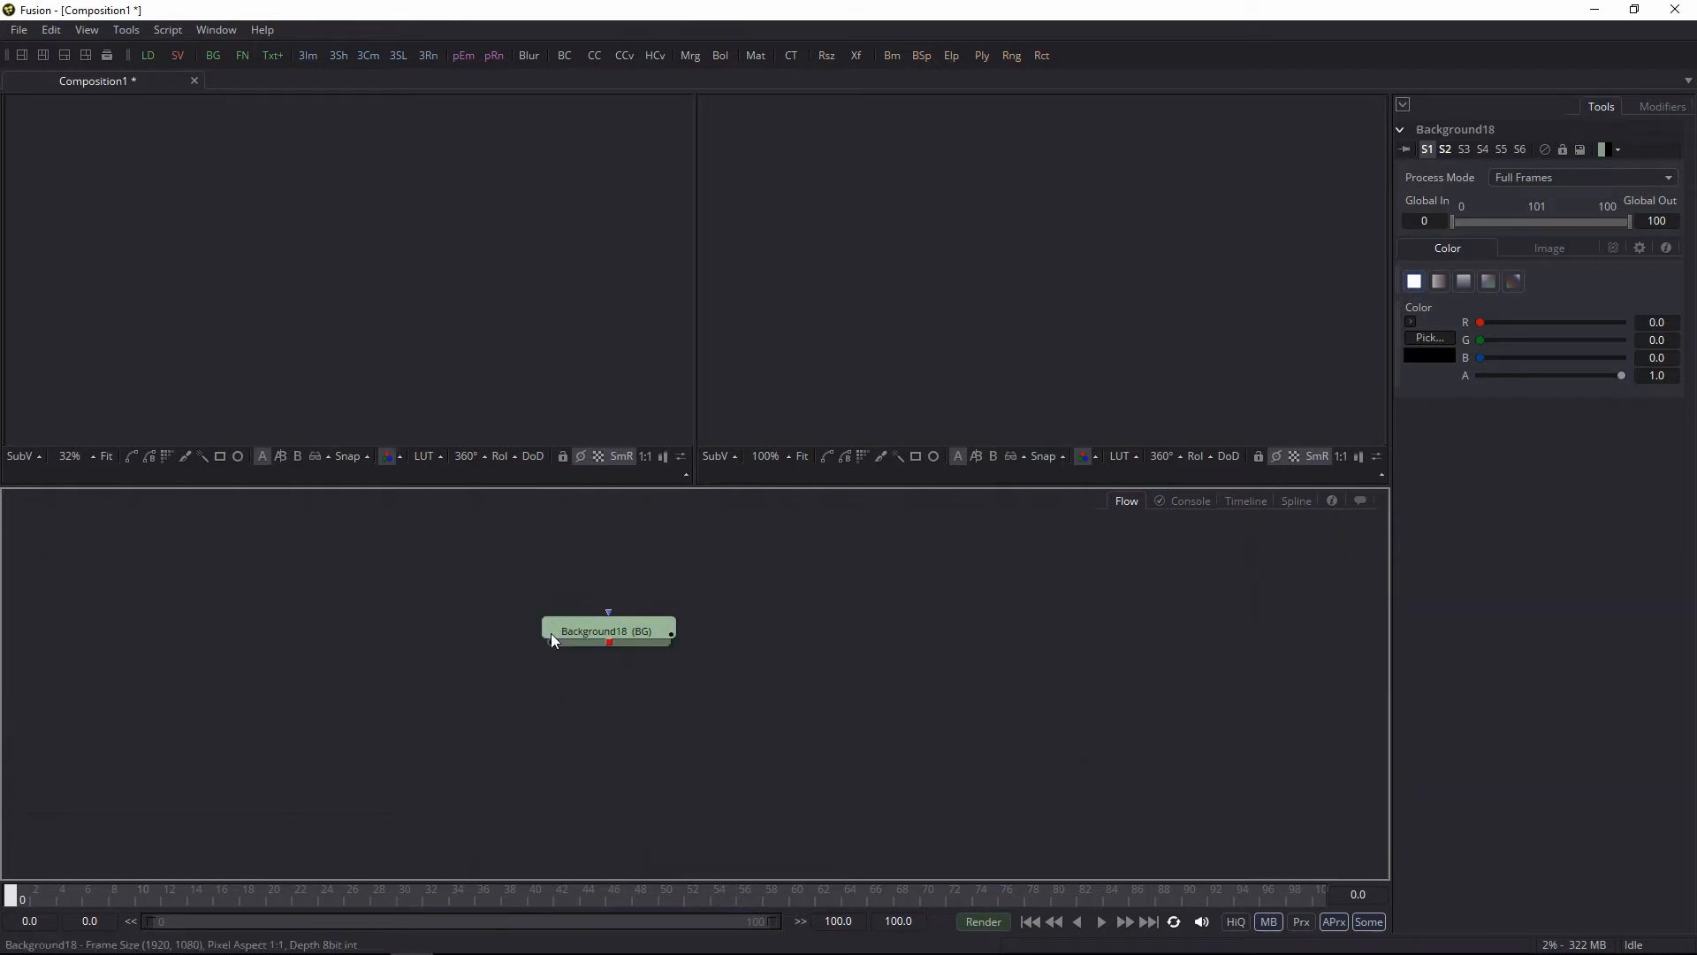
Step: Open a new floating image view and place it over the second viewer
left_click(214, 30)
left_click(249, 61)
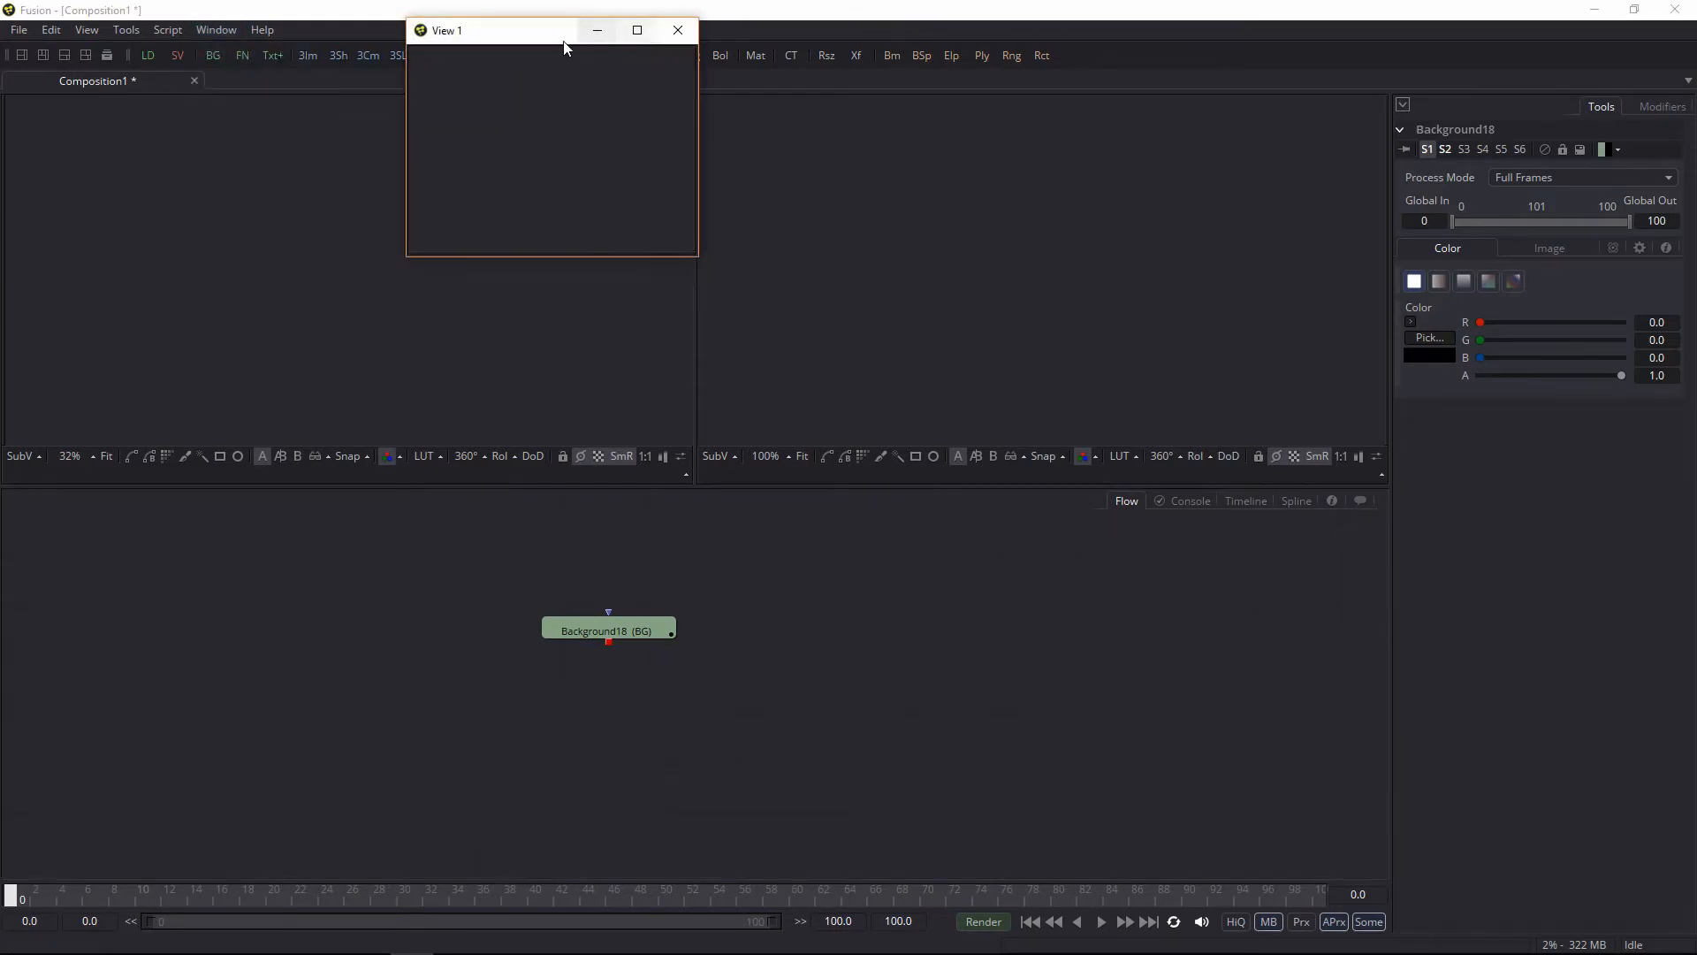
left_click_drag(563, 40, 1073, 305)
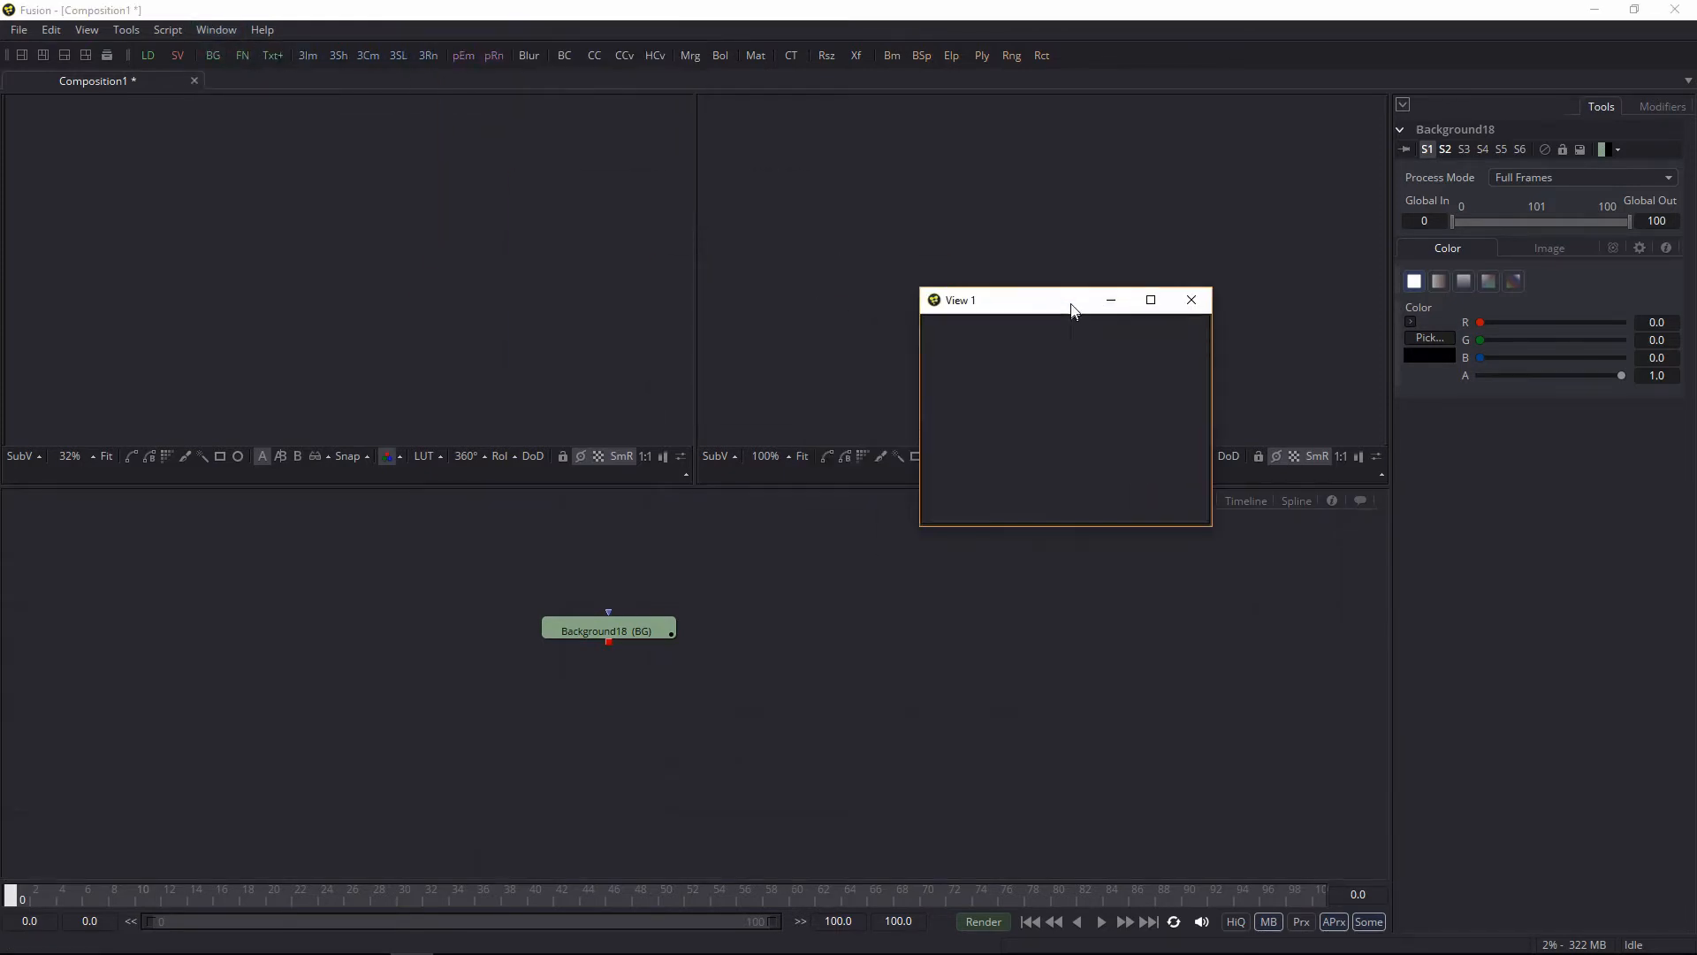
Step: Display the Background node in the floating view, then enlarge and reposition that view
left_click(565, 645)
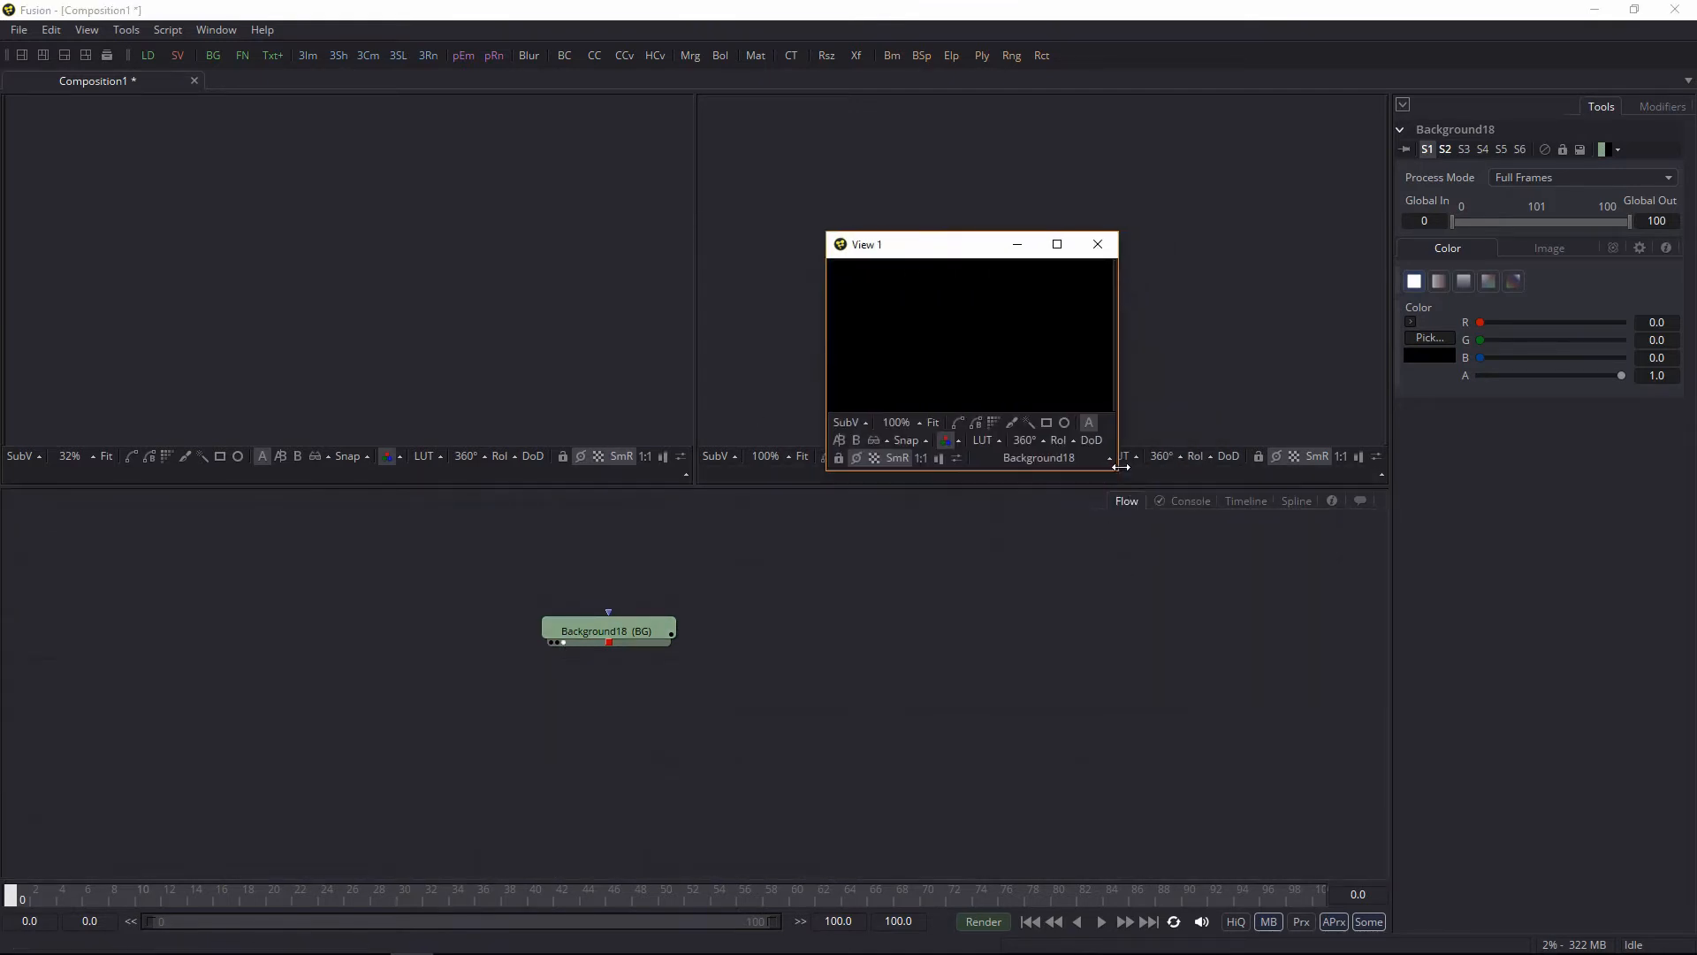
left_click_drag(1118, 473, 1418, 663)
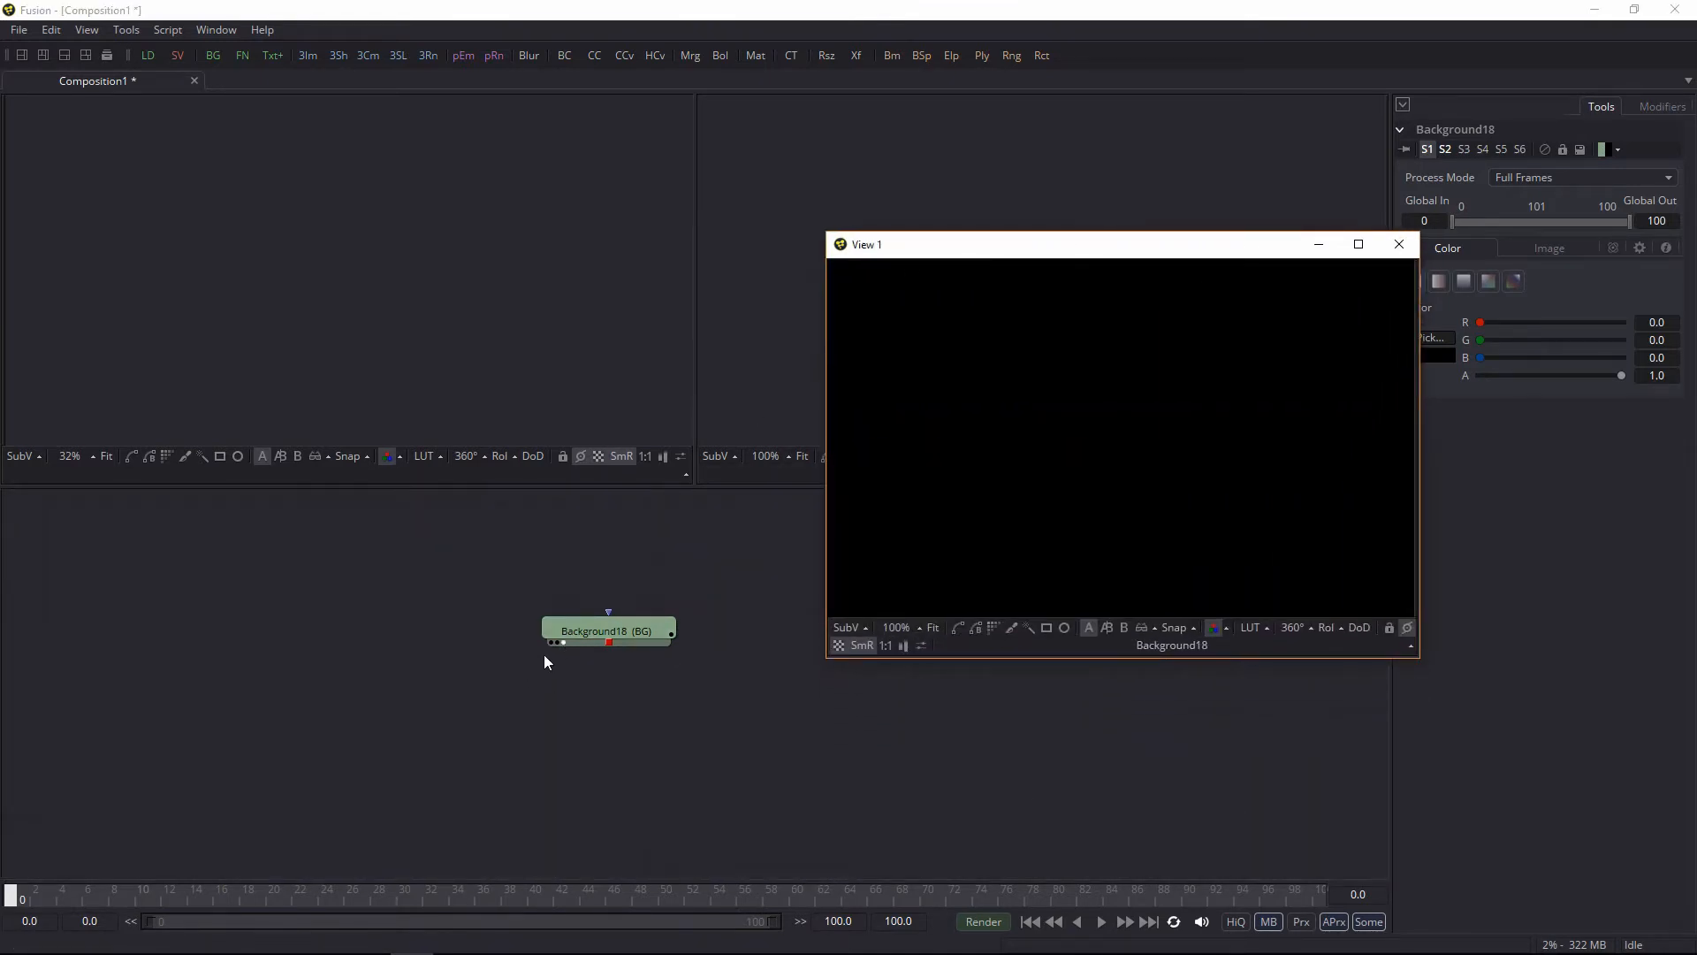
left_click_drag(974, 253, 847, 180)
Step: Expand the Background node's colour wheel and pick a muted pinkish red with saturation 0.29 and value 0.607
left_click_drag(633, 641, 597, 639)
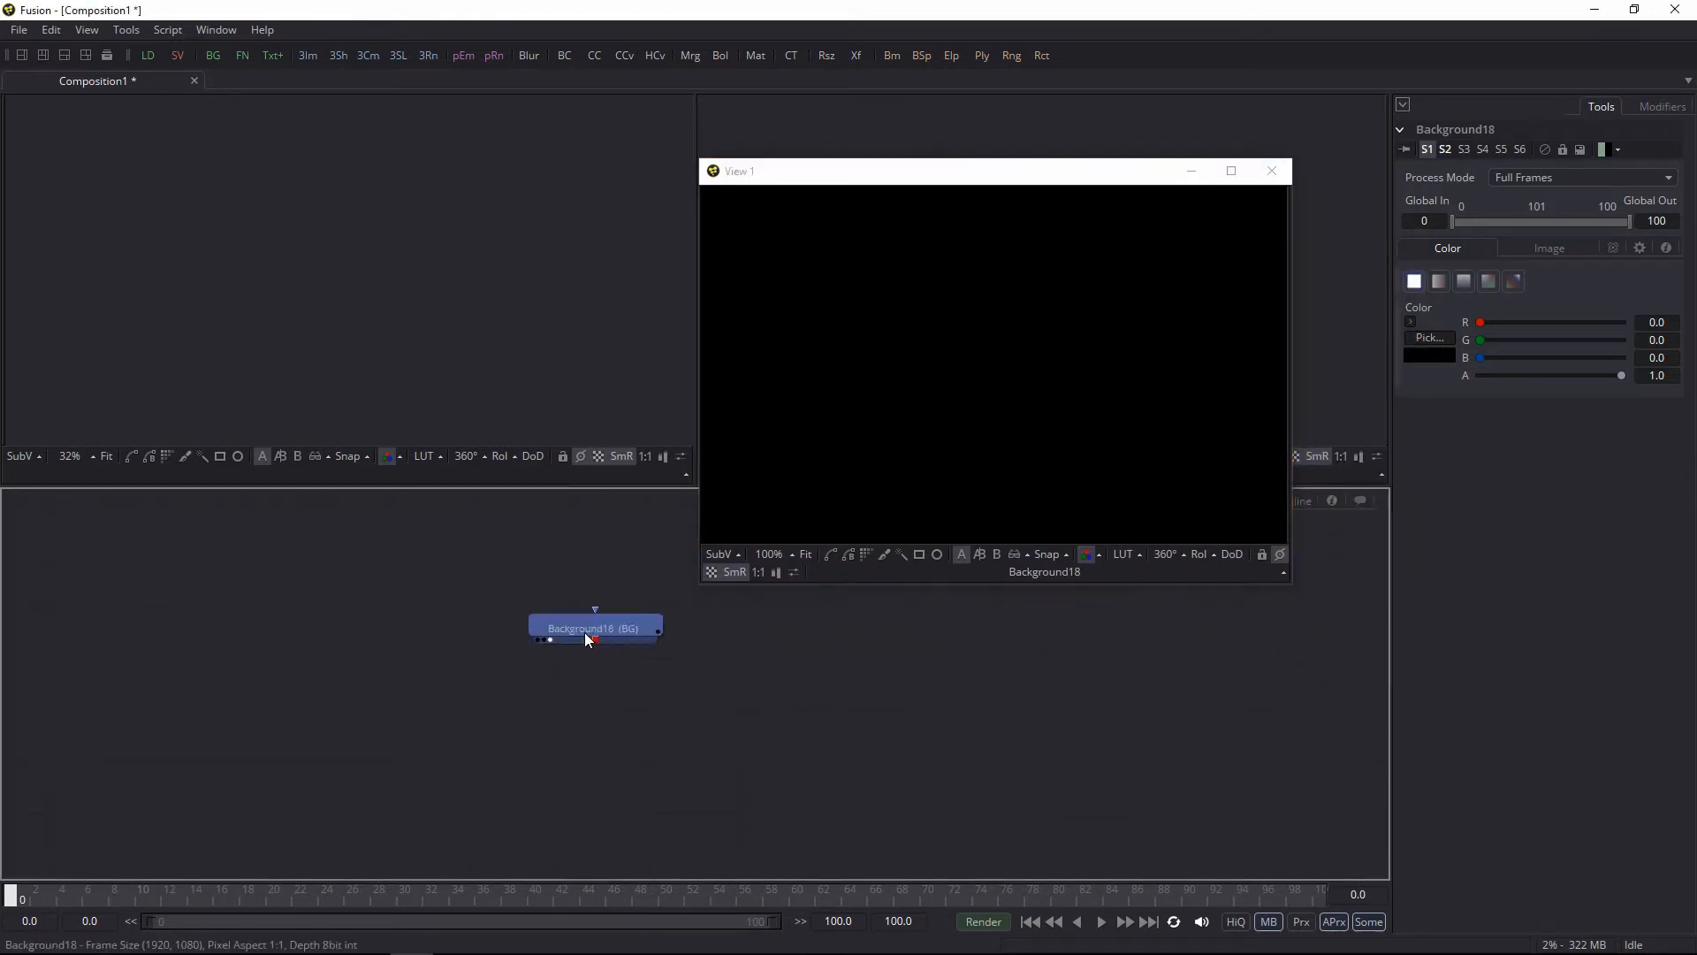
left_click(1407, 318)
mouse_move(1471, 389)
left_mouse_down()
mouse_move(1562, 360)
mouse_move(1495, 387)
left_mouse_up()
mouse_move(922, 175)
left_mouse_down()
mouse_move(941, 193)
mouse_move(979, 177)
left_mouse_up()
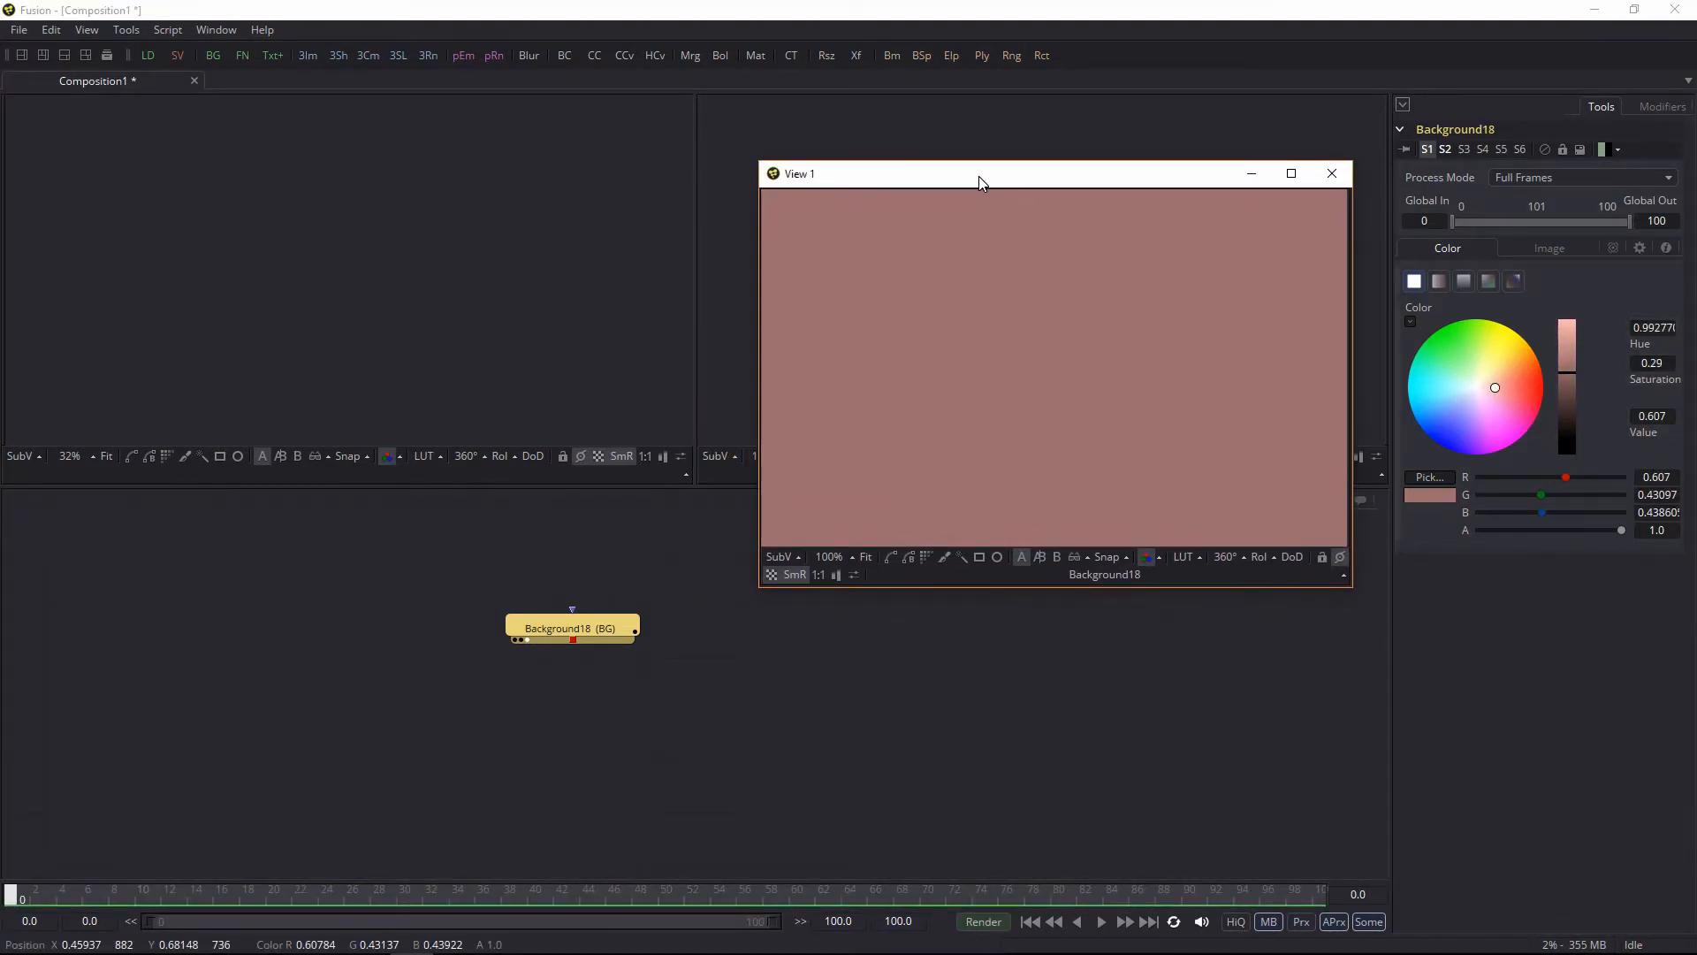
Step: Place the floating view over the Flow, activate each viewer in turn, and move the Background node away from the floating view
left_click(582, 637)
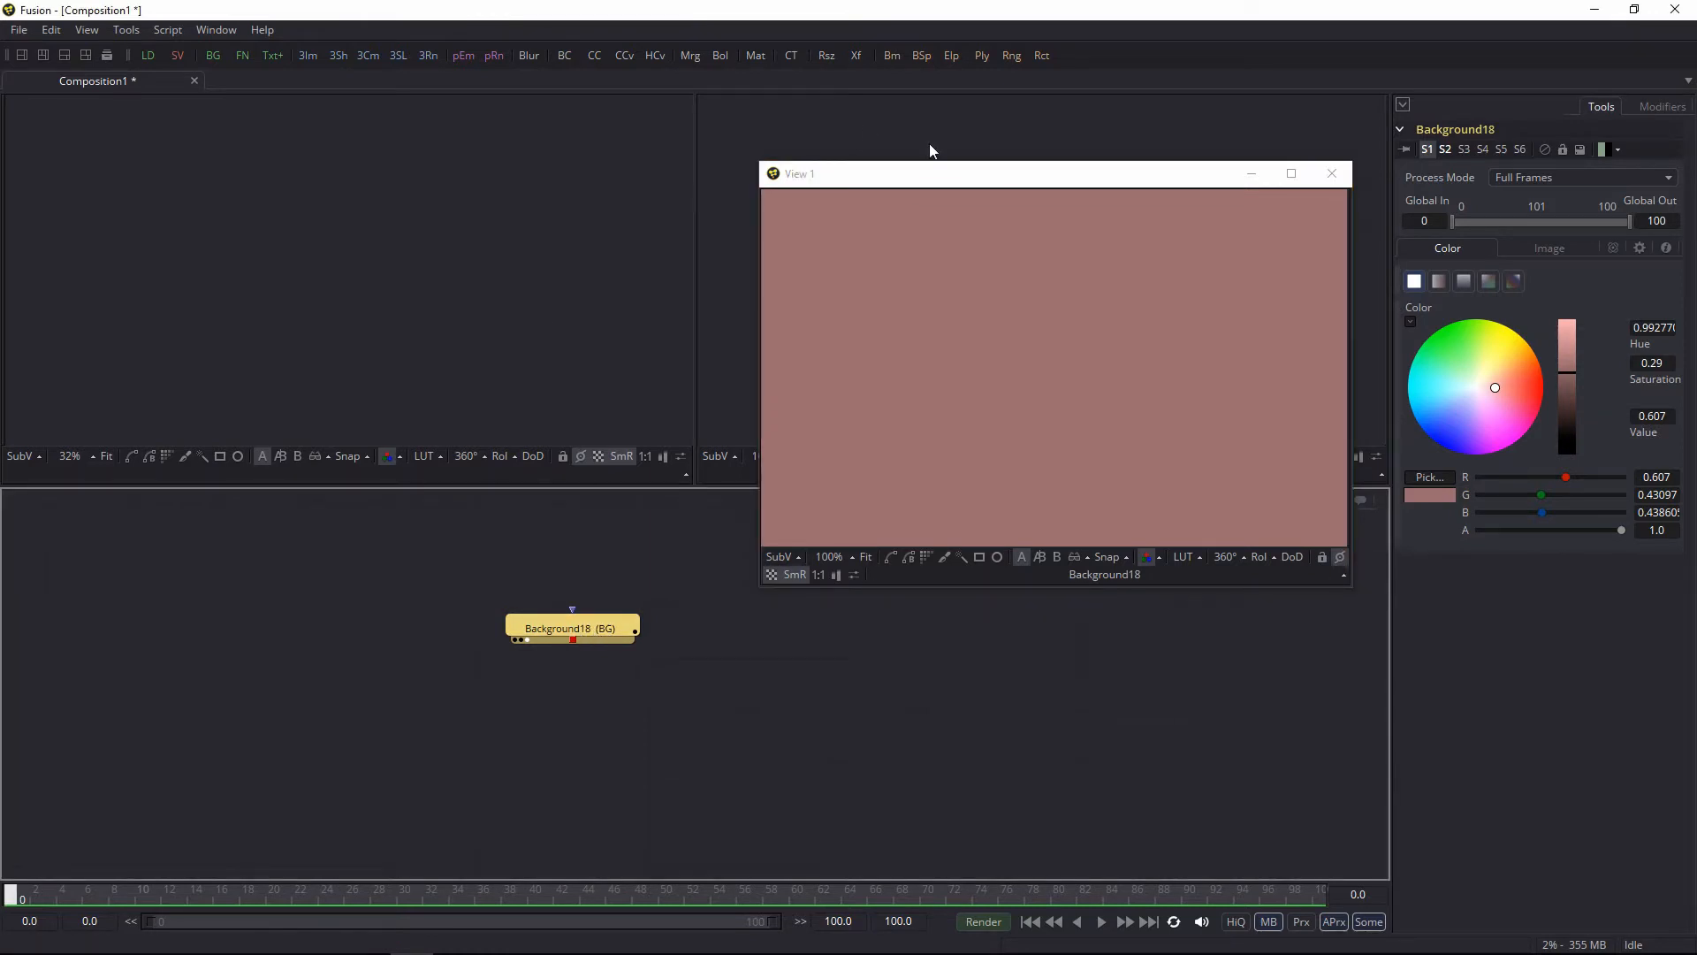
left_click_drag(926, 176, 939, 416)
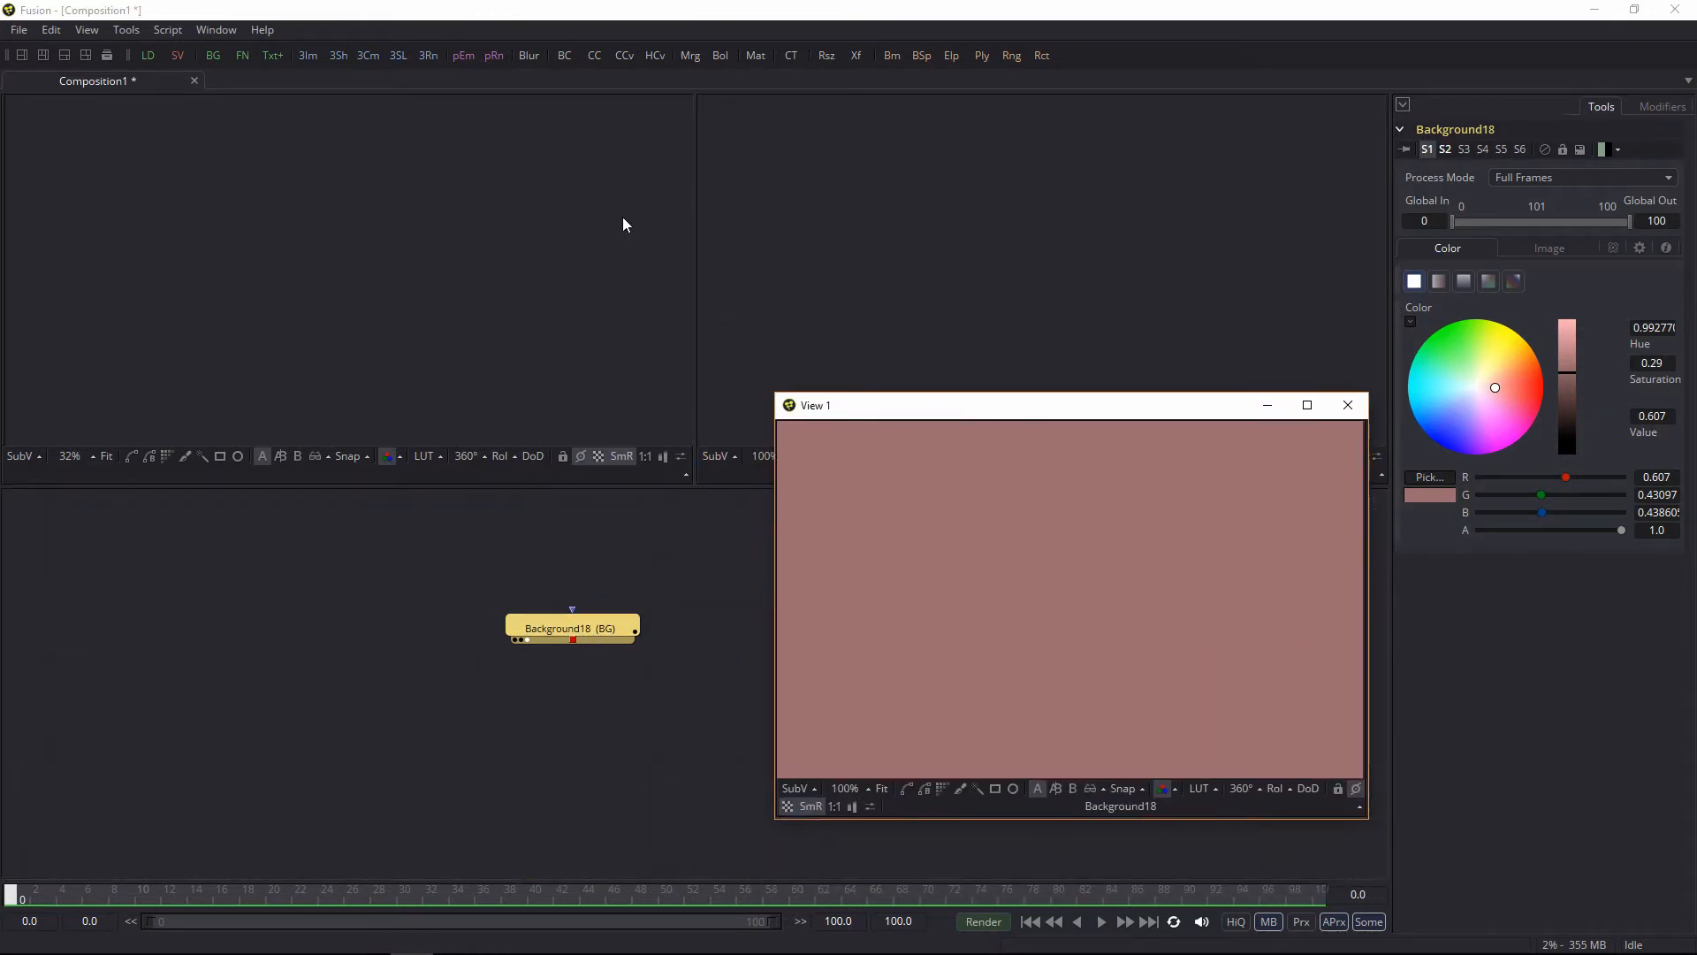
left_click(295, 238)
left_click(880, 213)
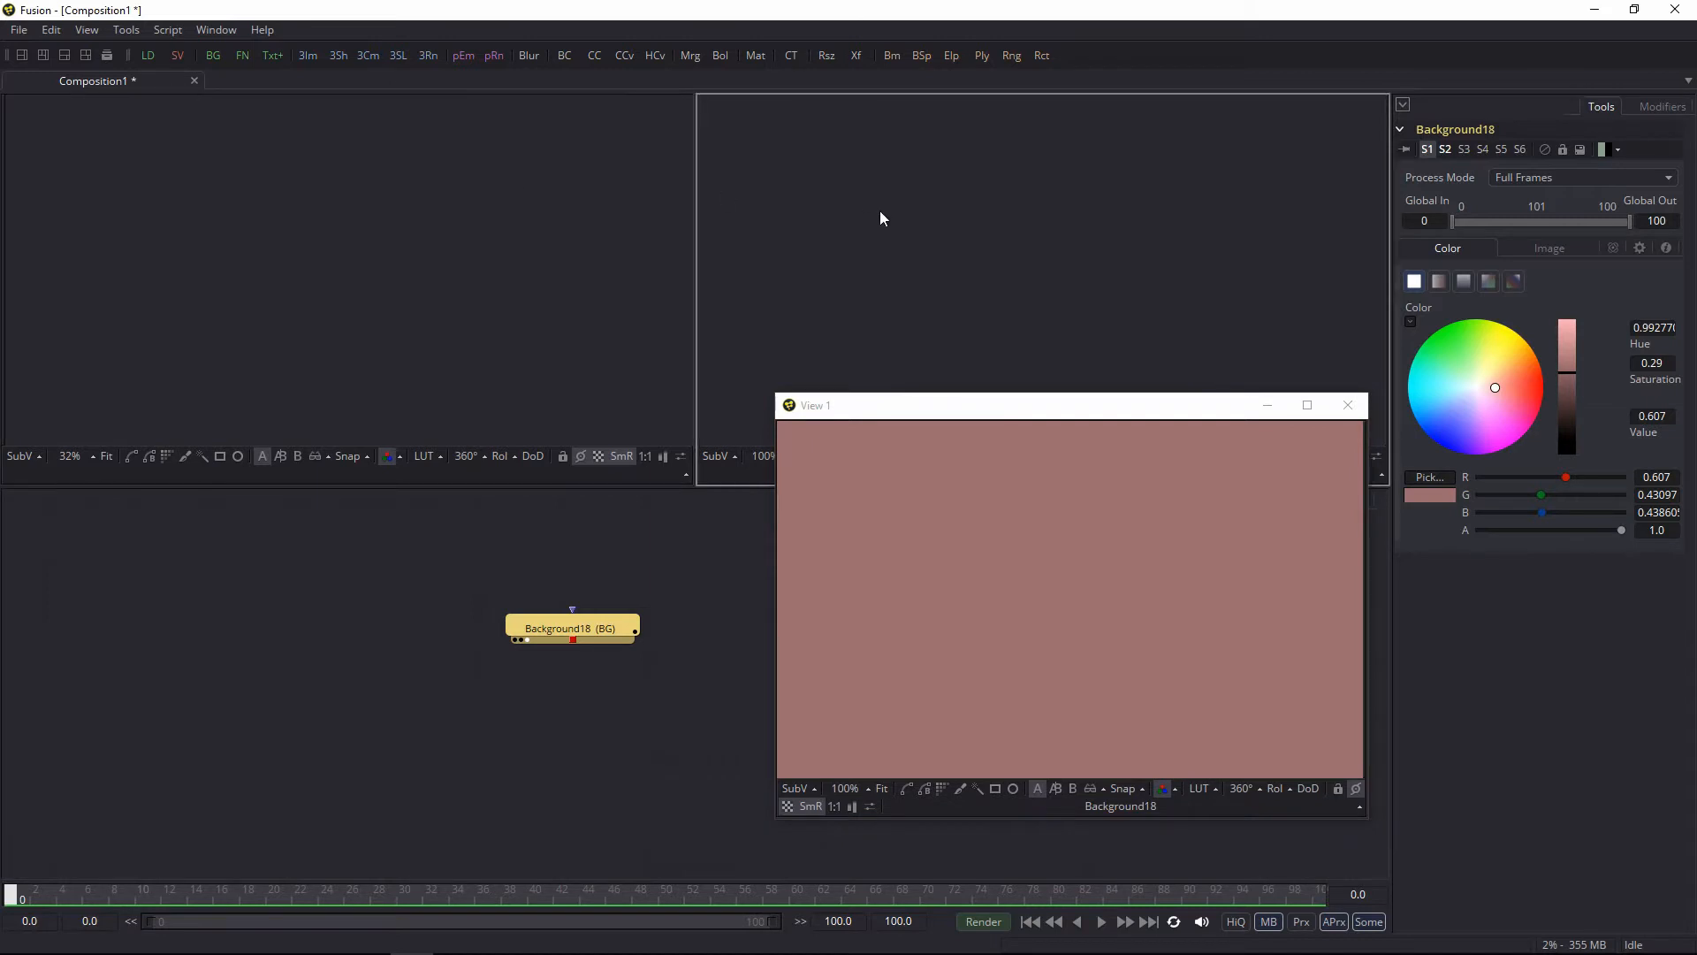
left_click(800, 434)
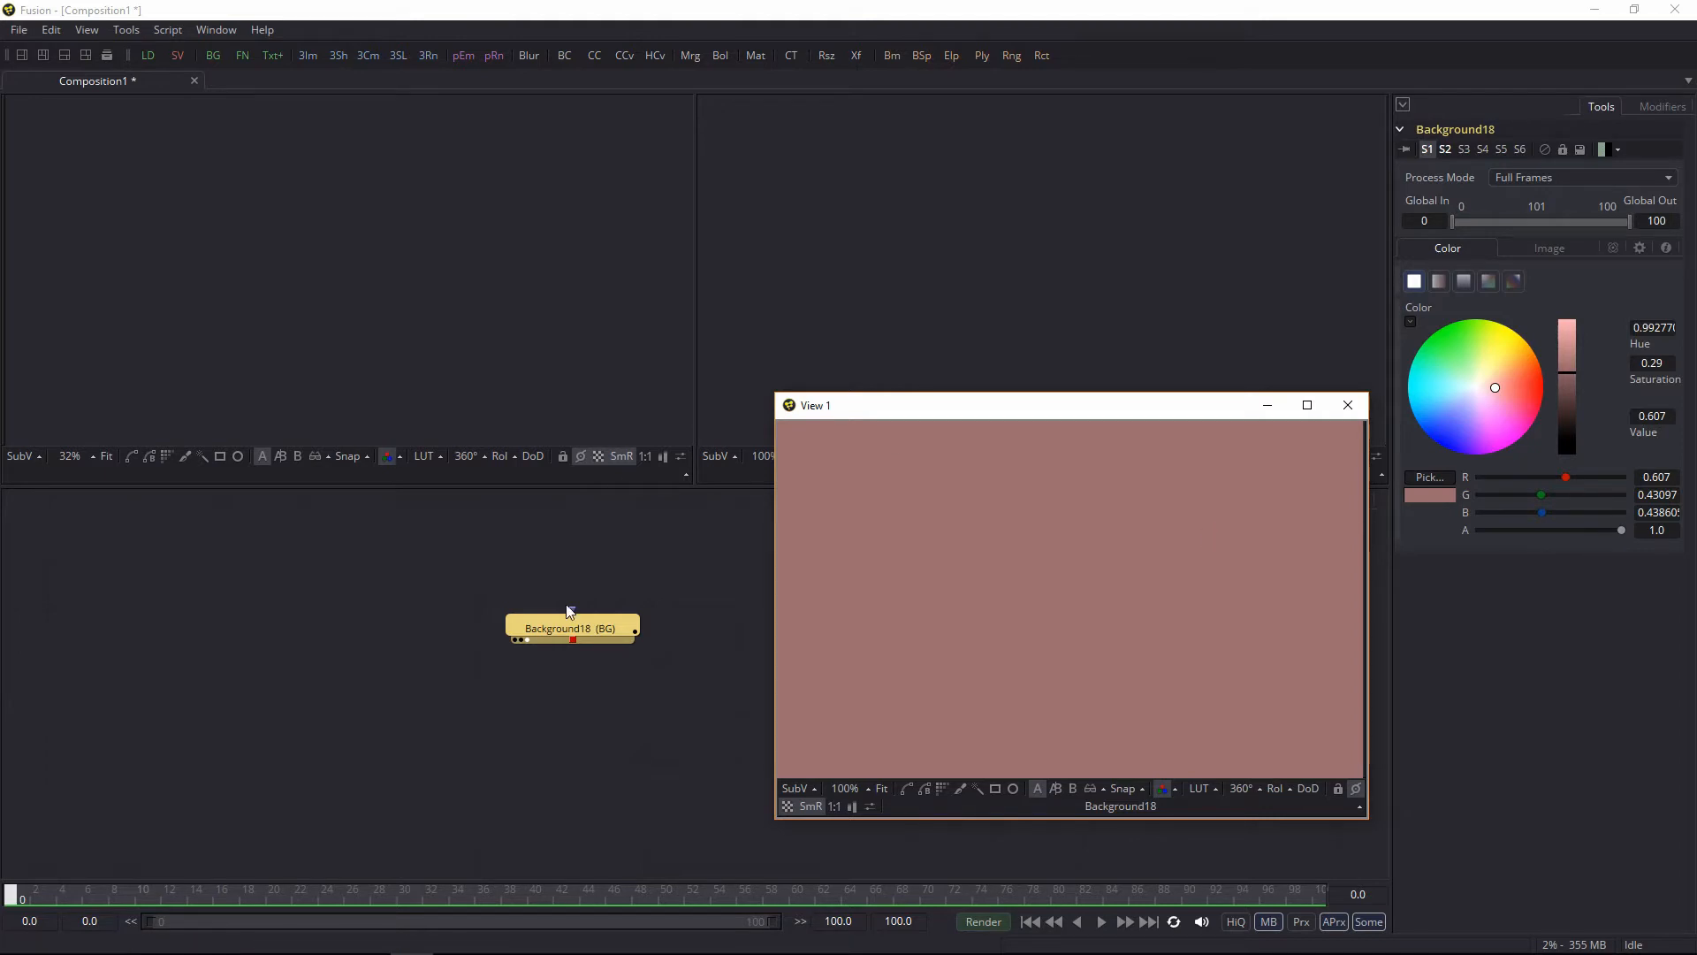
left_click_drag(547, 632, 493, 645)
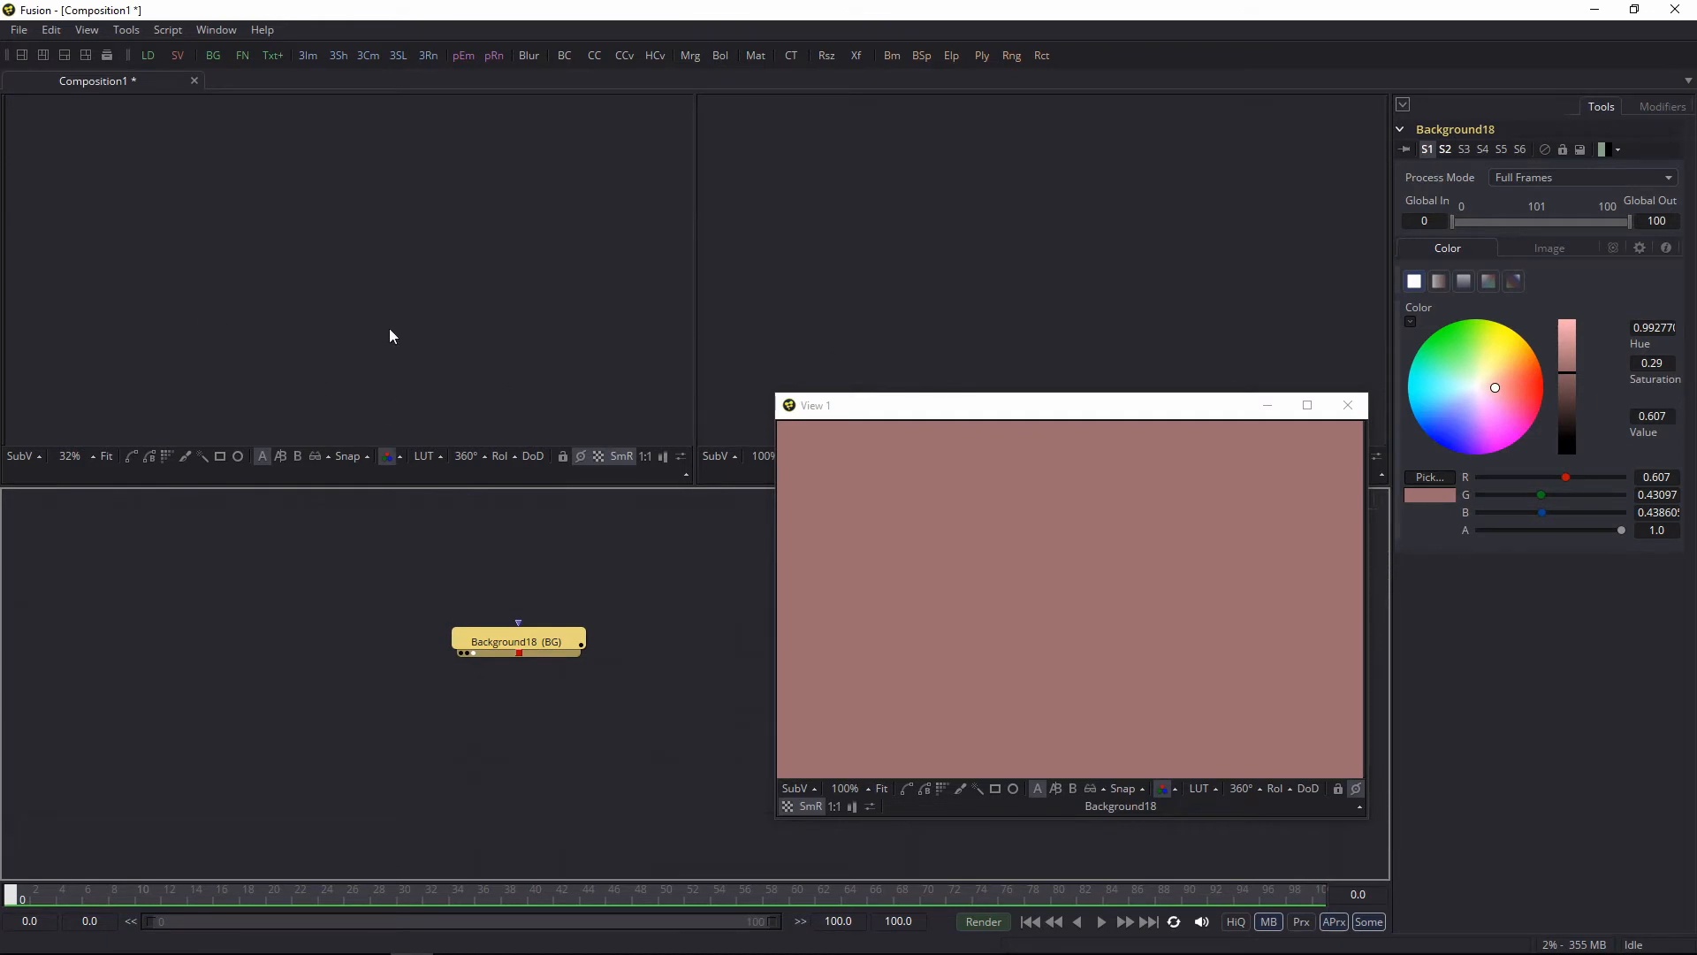
Step: Display the Background node in the first and second viewers and remove it from the floating view
key("1")
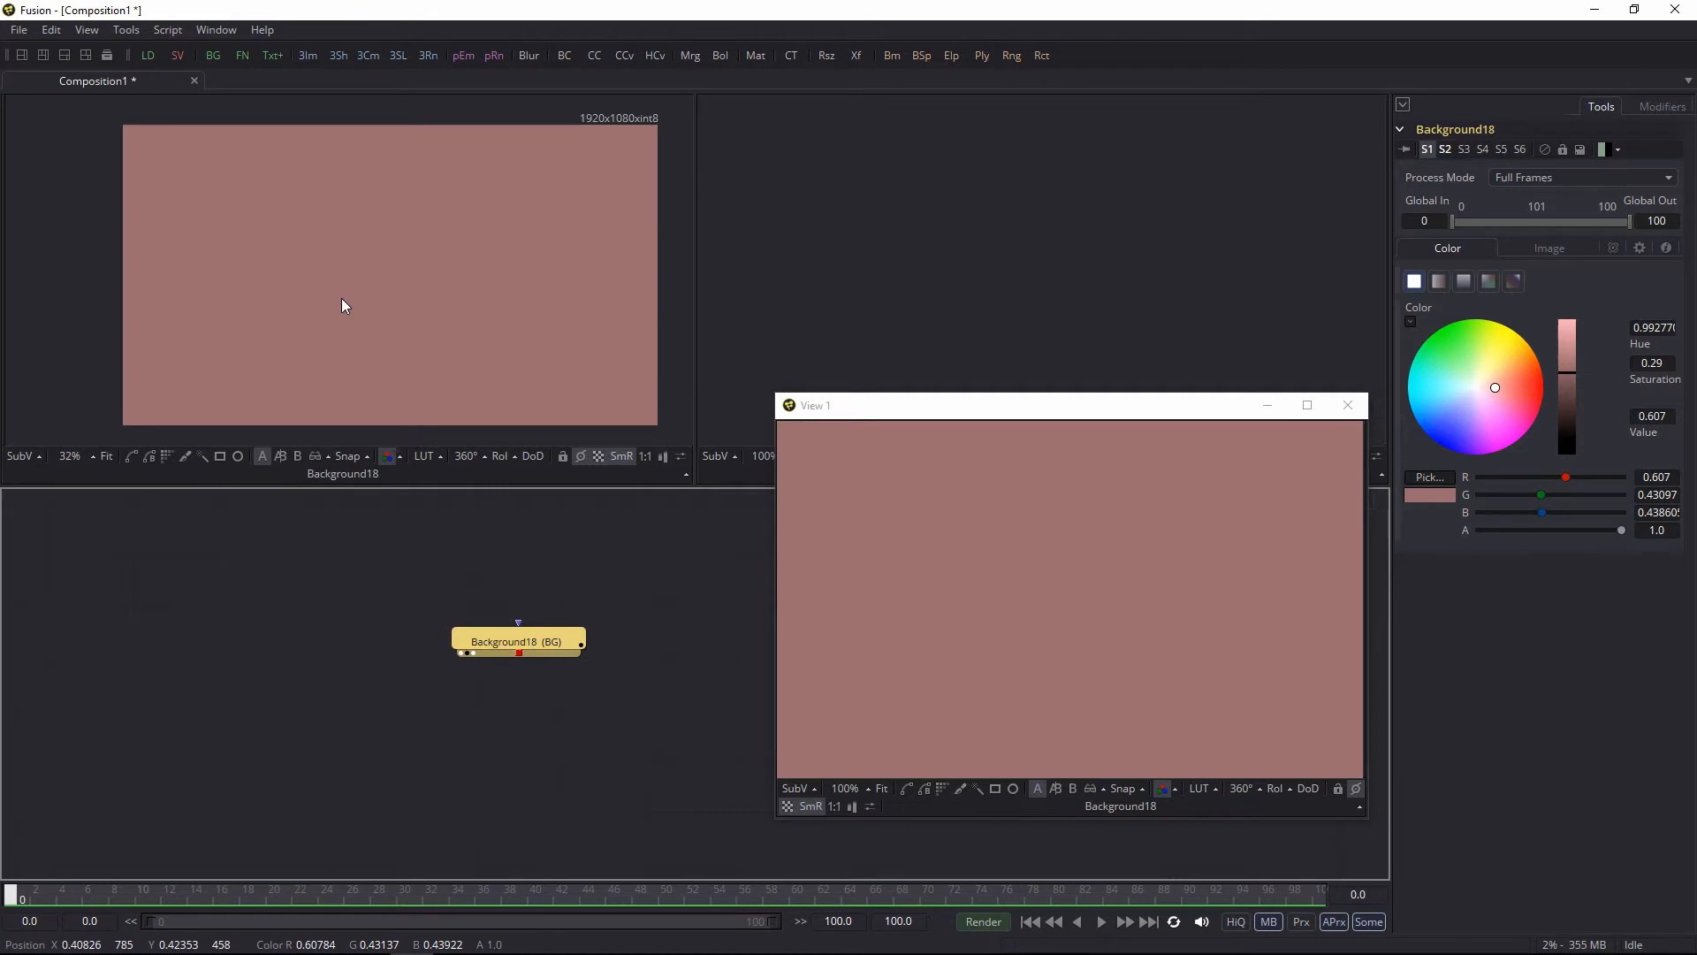
key("2")
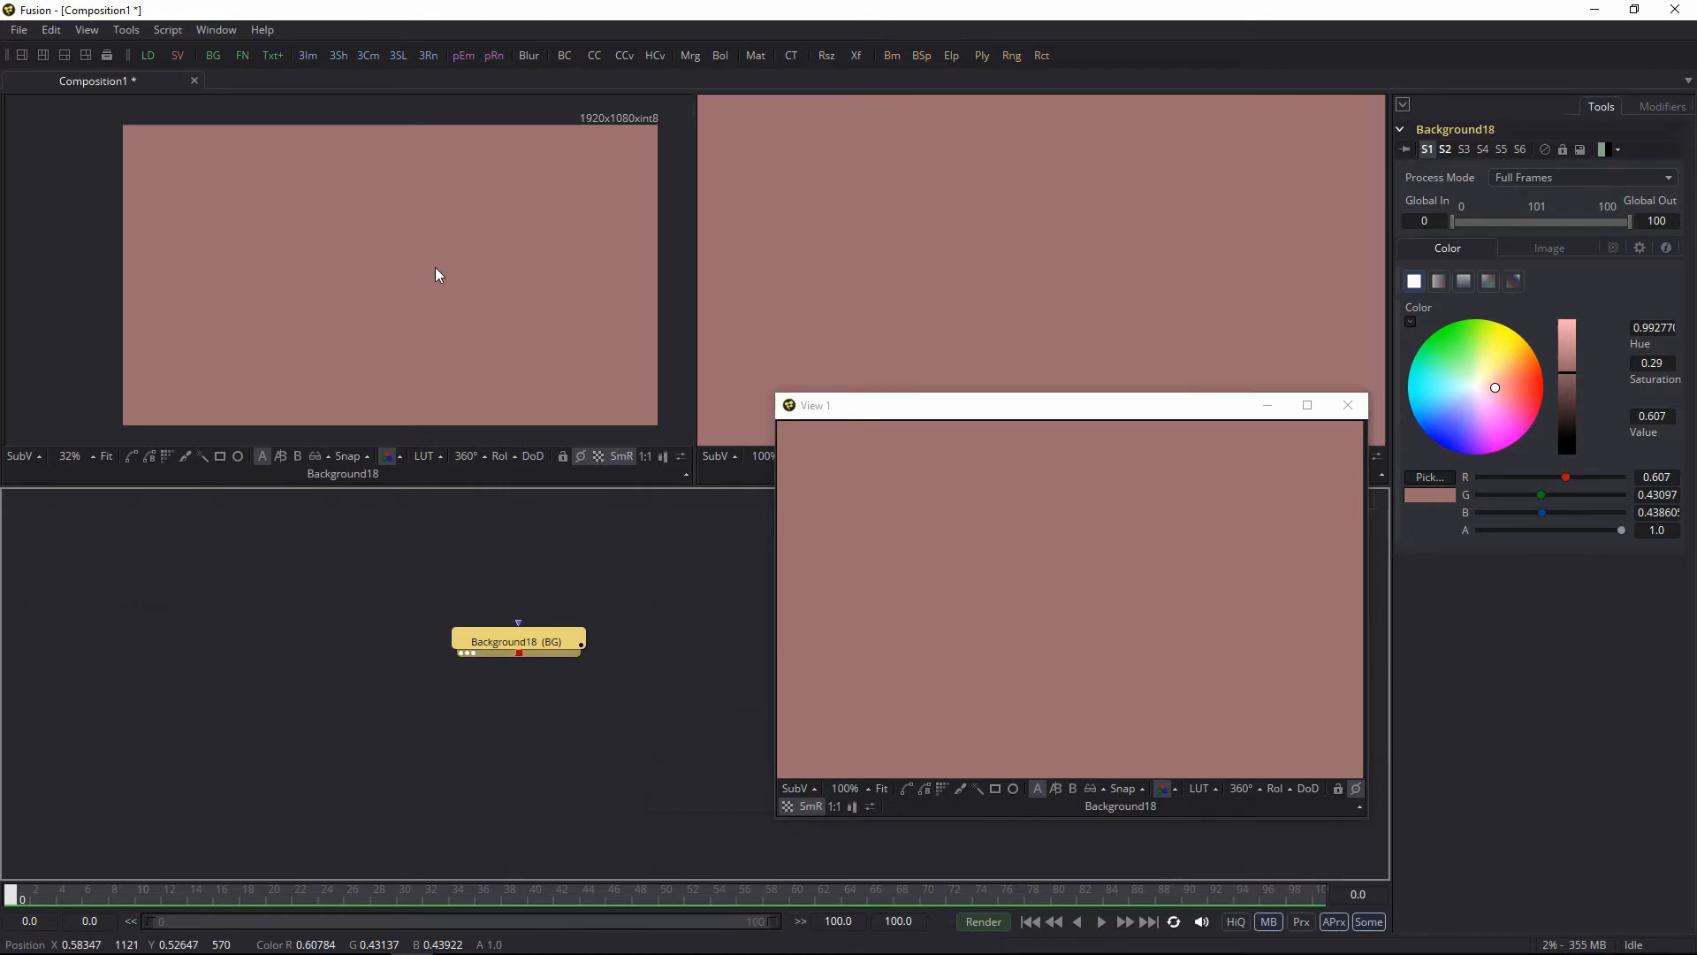
key("3")
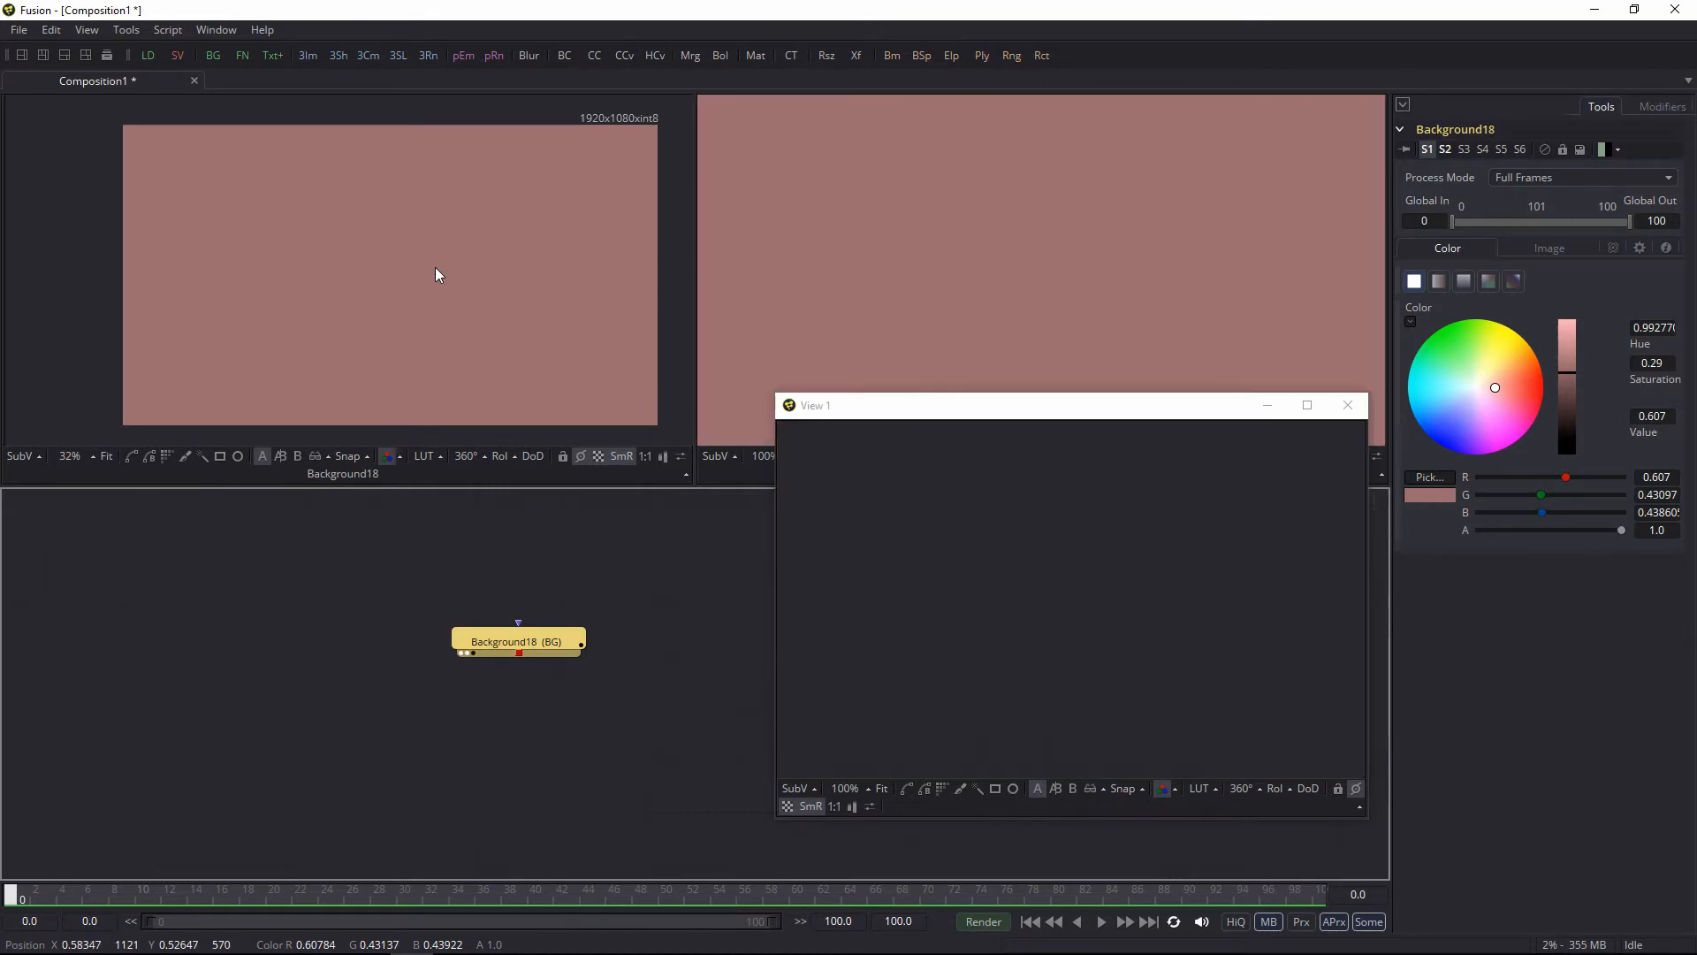
Step: Toggle the Background node's display in the views until all three are cleared, and move the floating view up over the second viewer
key("3")
key("3")
key("3")
key("3")
key("3")
key("3")
key("2")
key("2")
key("2")
key("1")
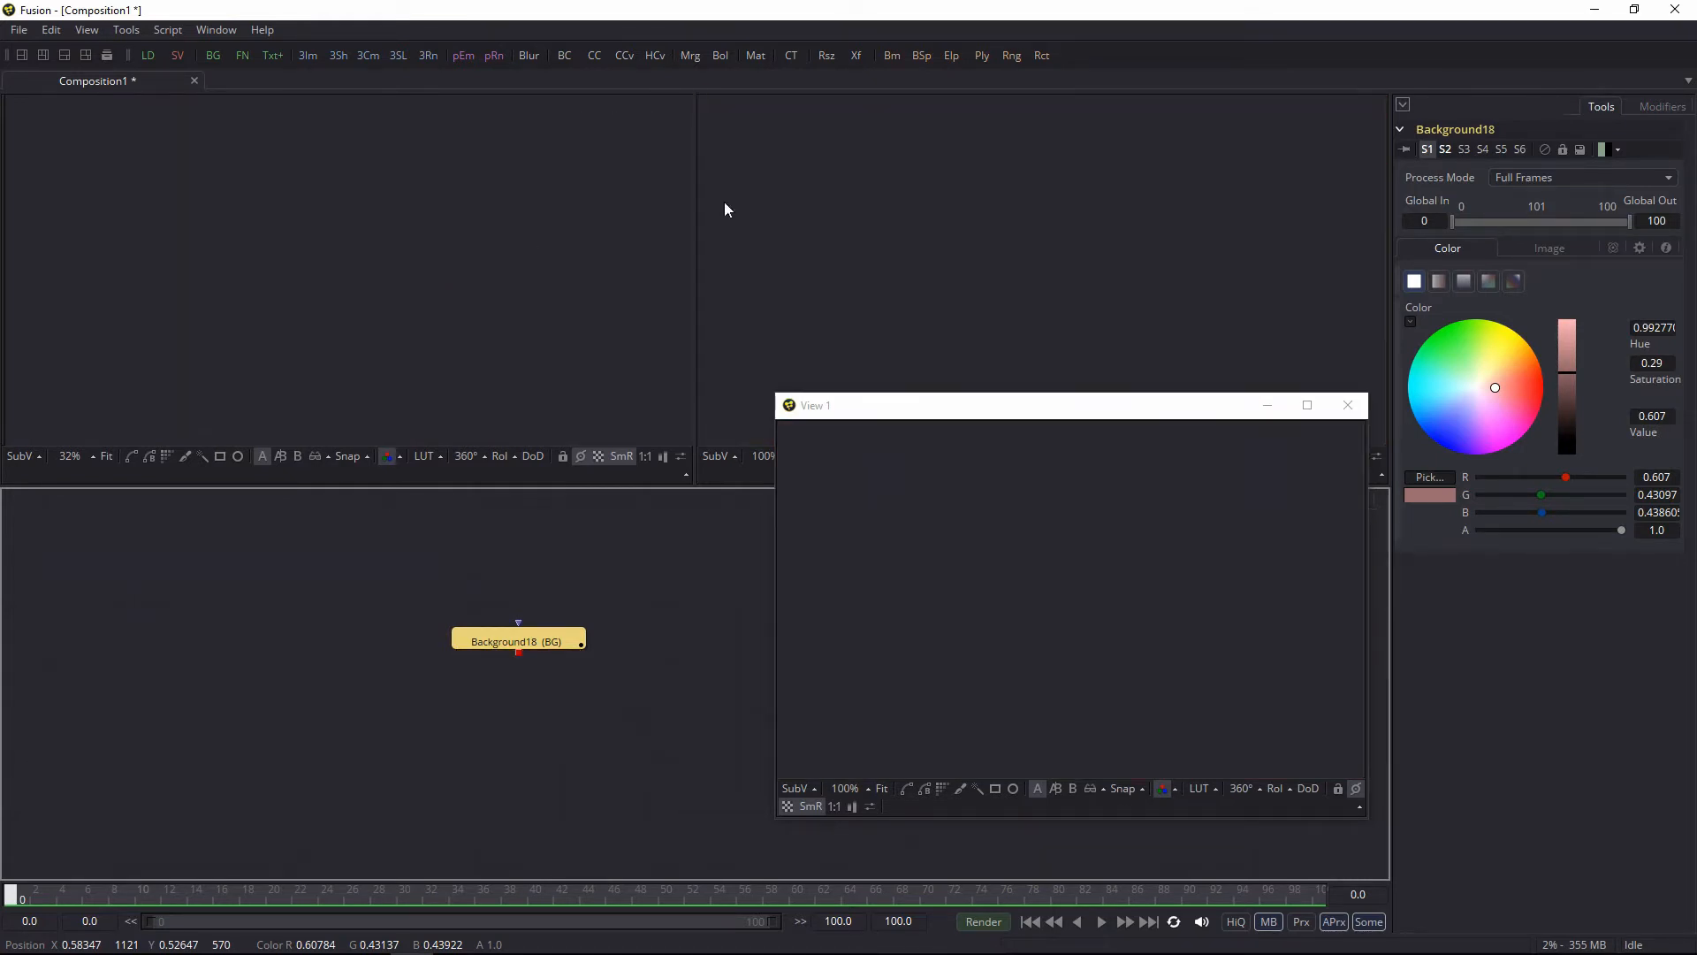
left_click_drag(1043, 408, 946, 345)
left_click_drag(605, 577, 535, 580)
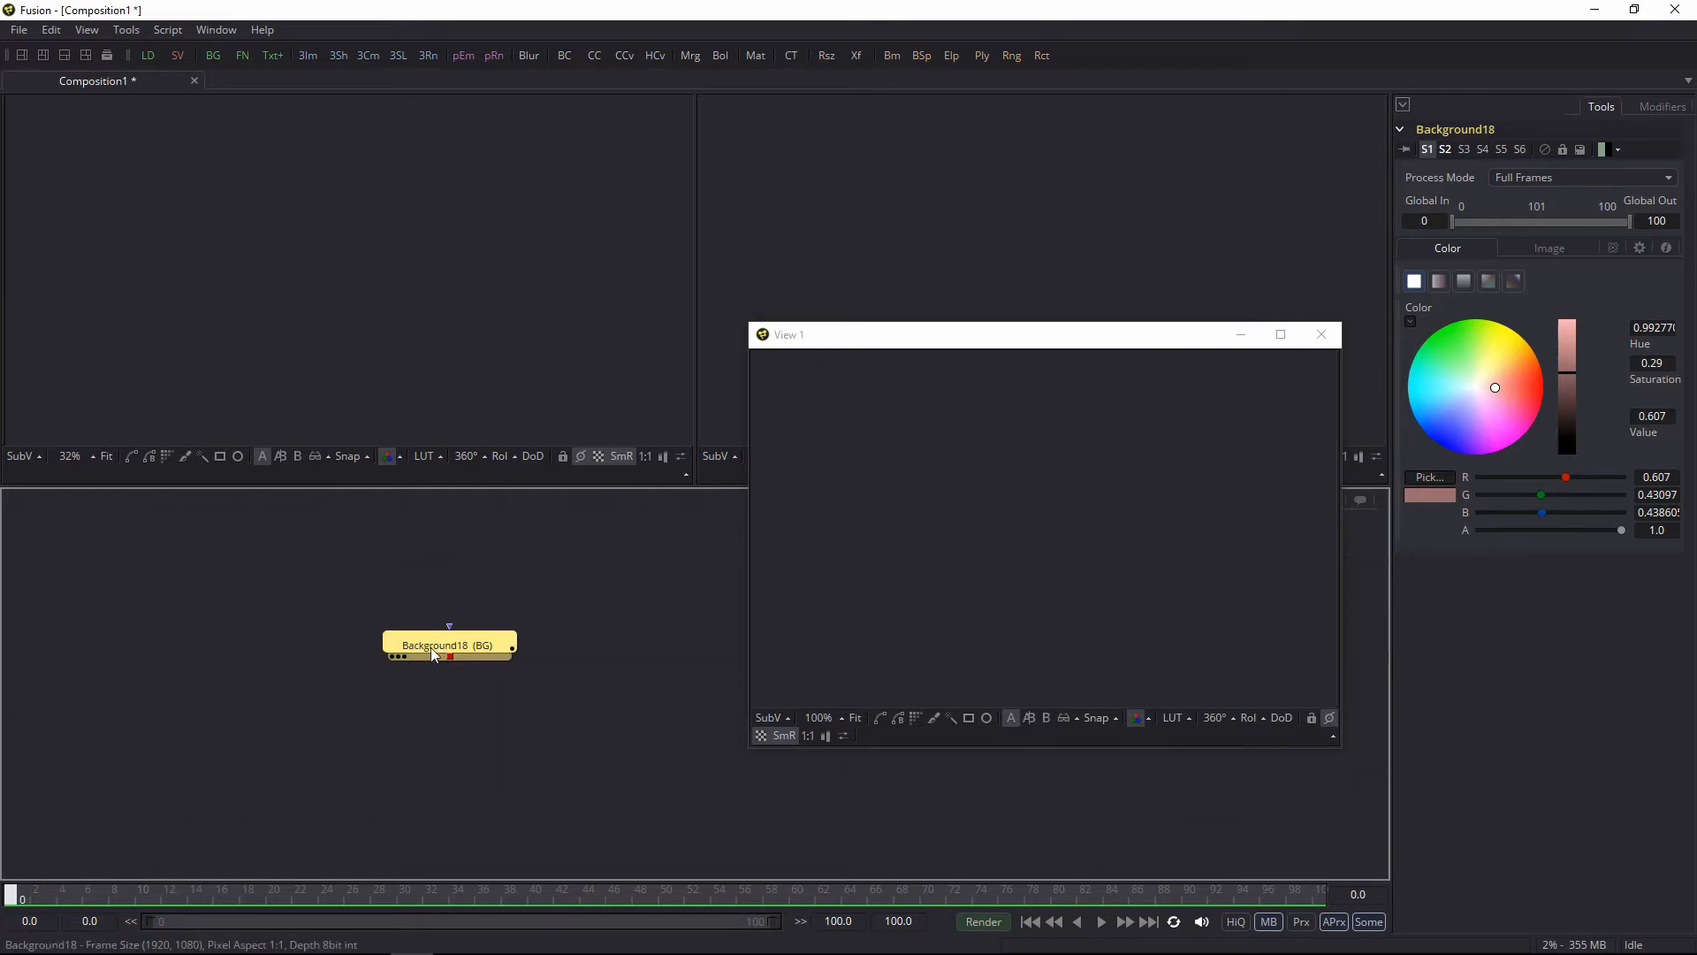
Step: Display the Background node in the floating view and in the first and second viewers
left_click_drag(460, 641, 1000, 506)
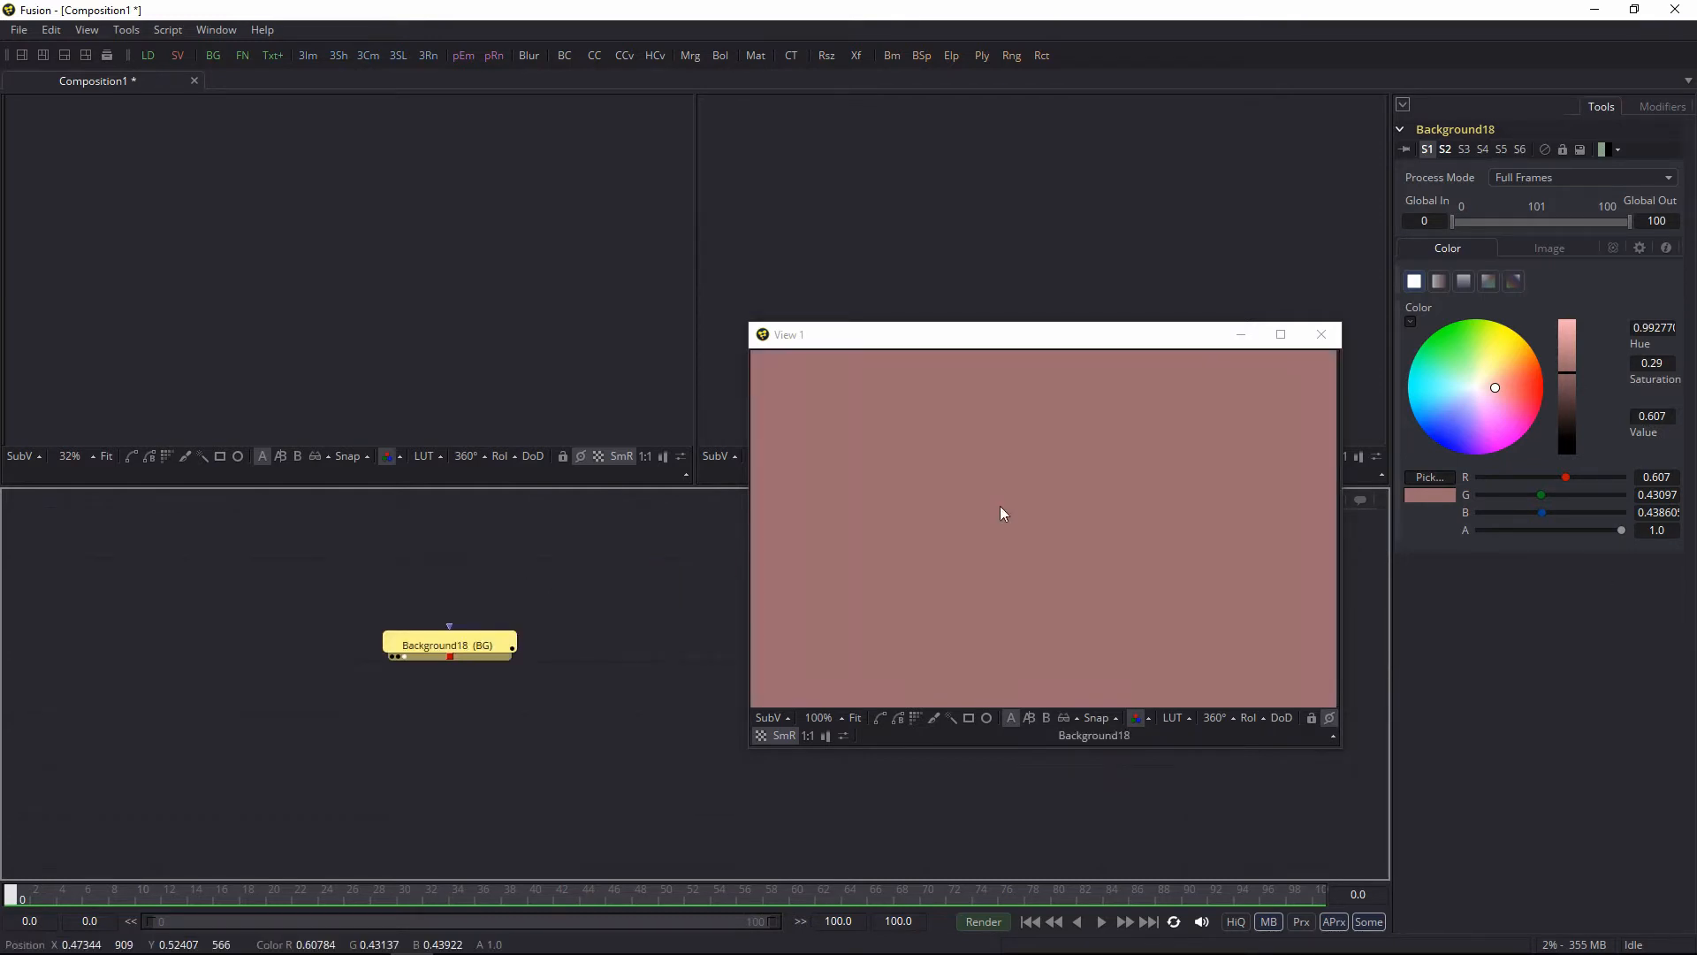
key("1")
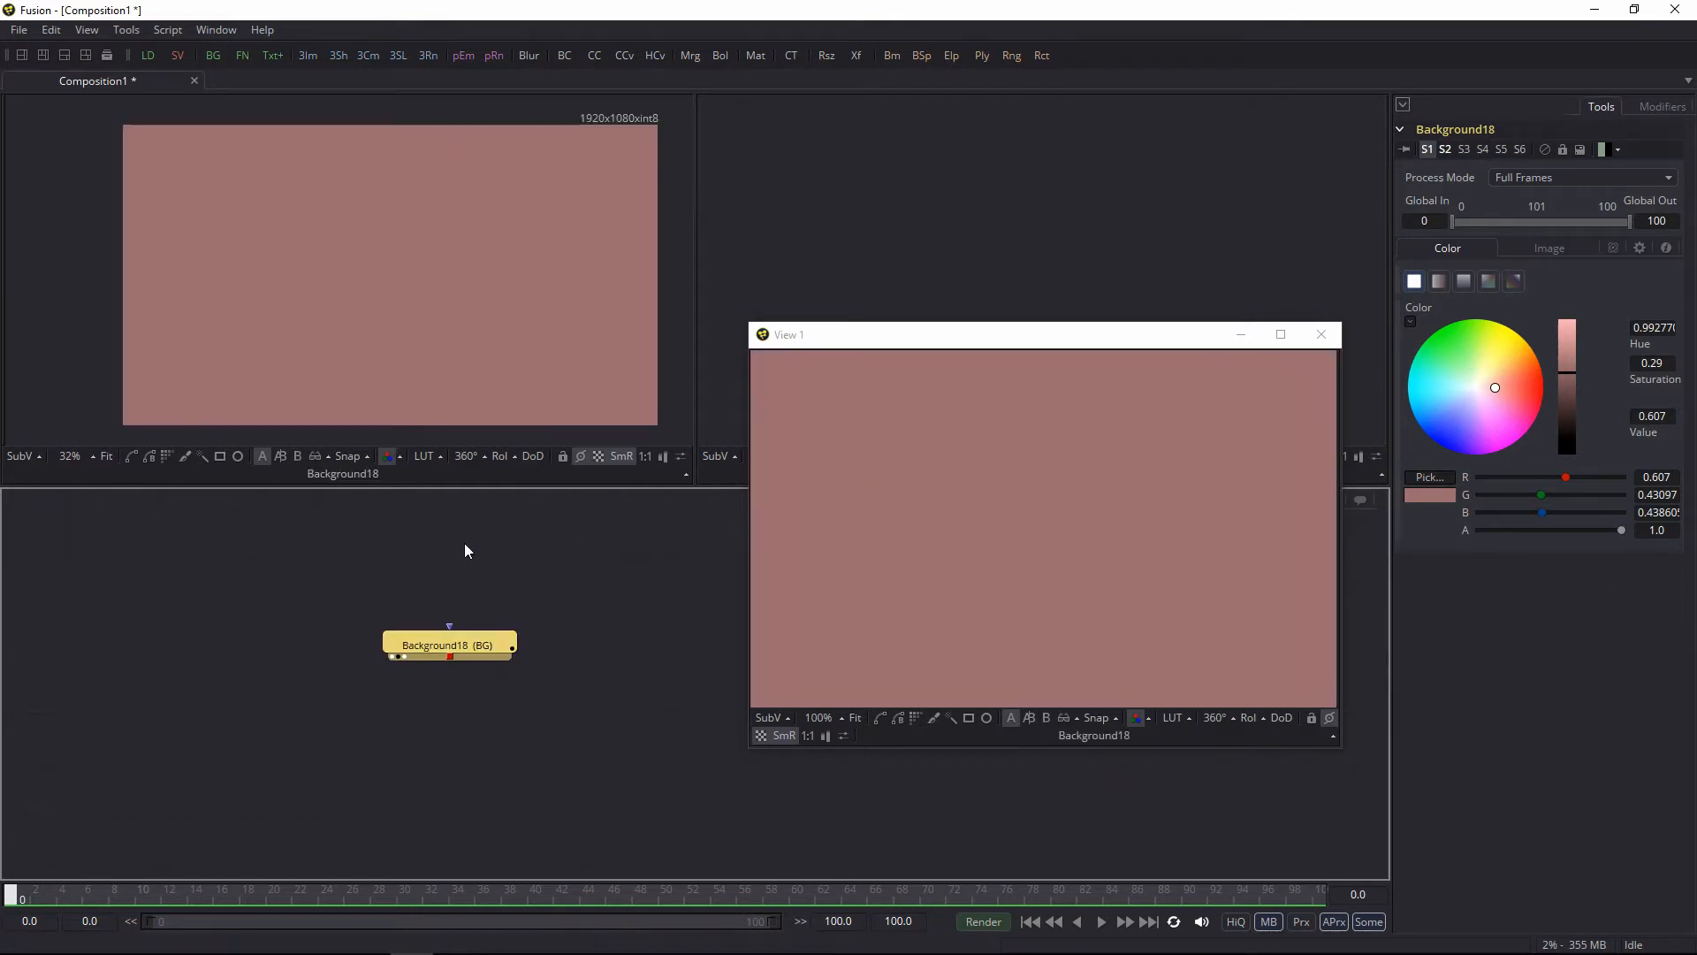
key("2")
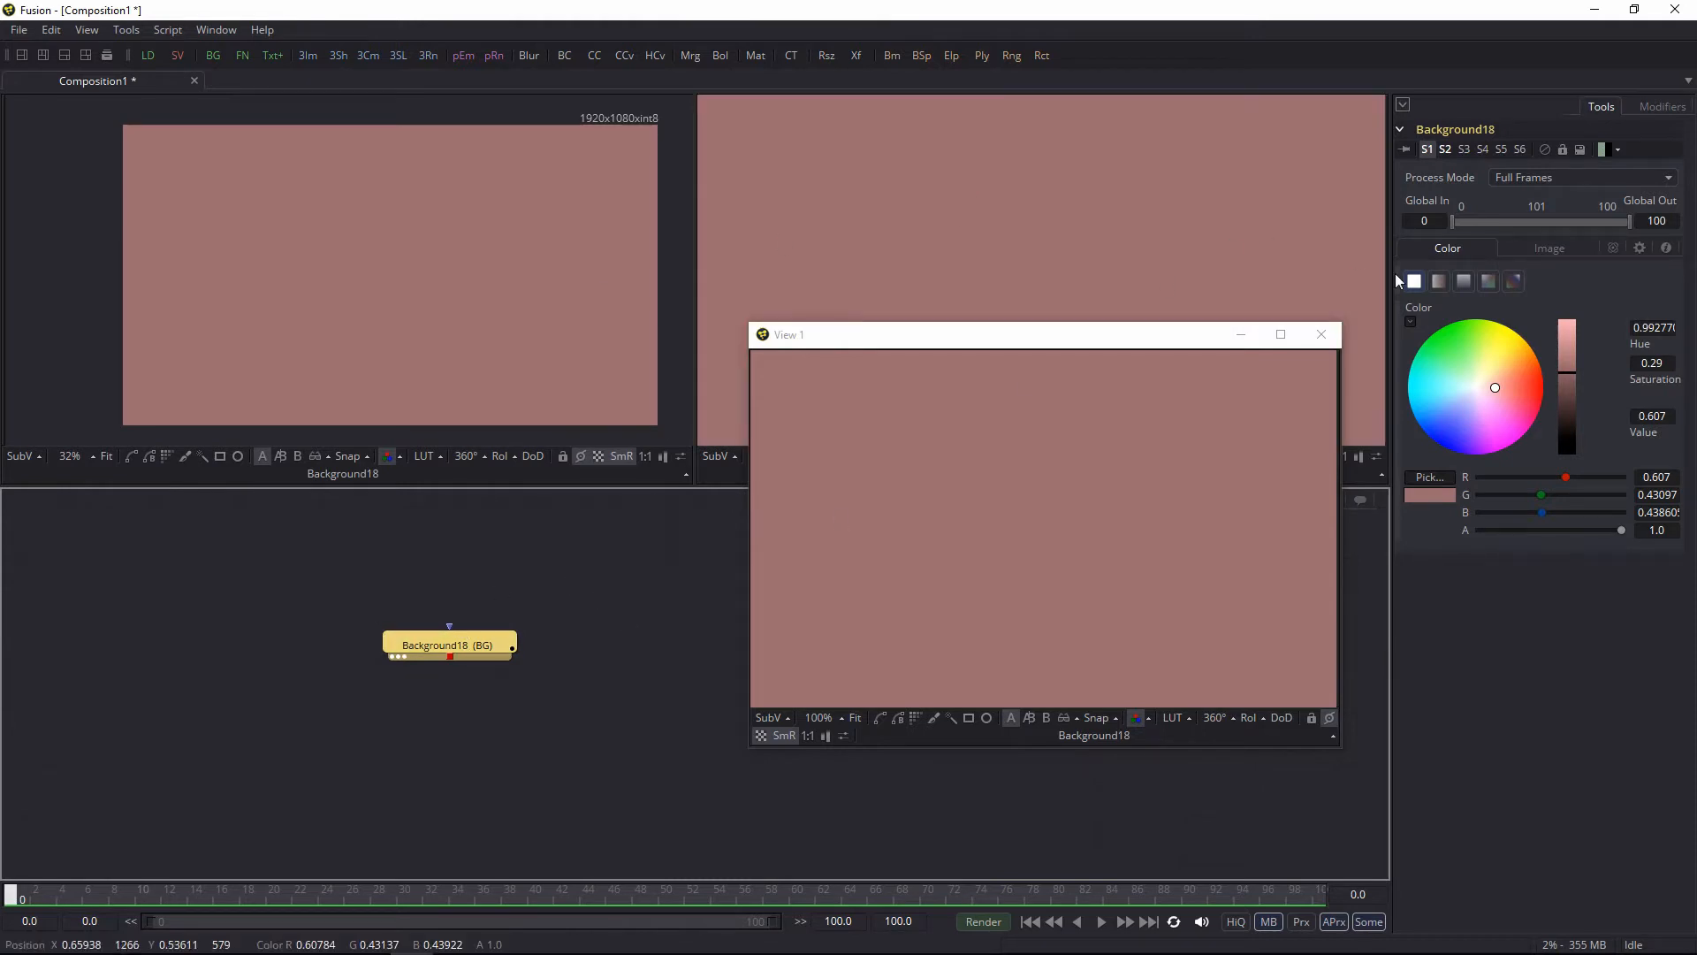
Step: Close the floating view and fit the background image inside the second viewer at 34% zoom
left_click(1321, 334)
left_click(808, 679)
scroll(992, 228, "down", 3)
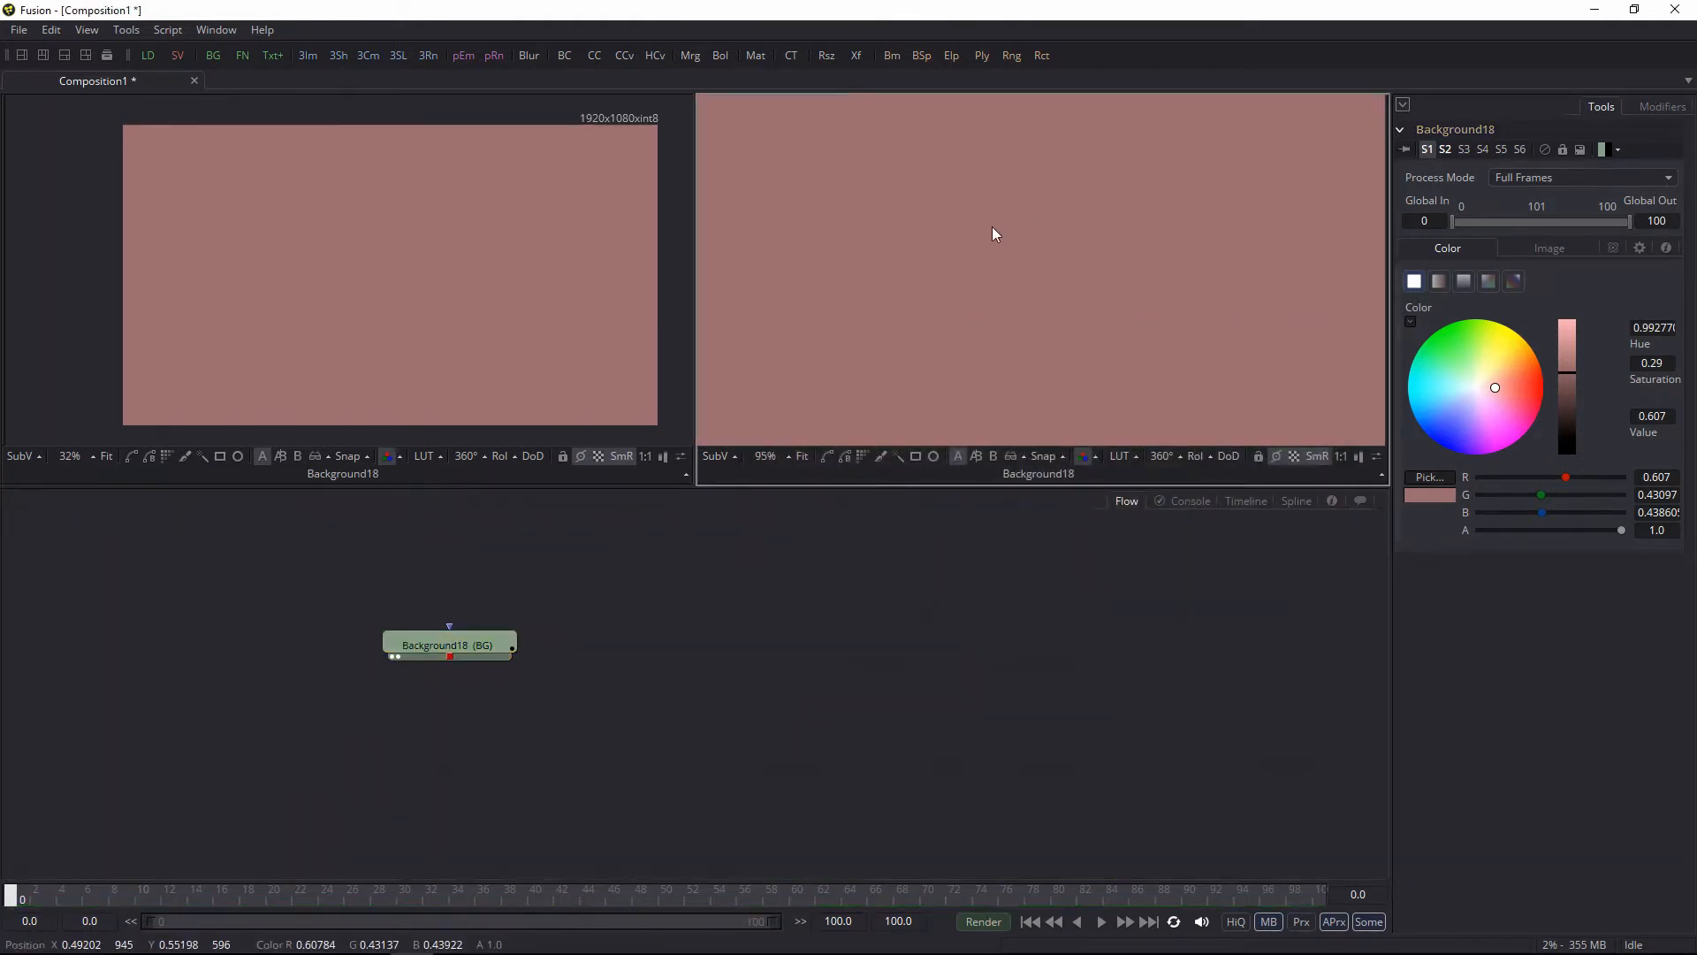
scroll(1013, 261, "down", 2)
scroll(937, 273, "up", 1)
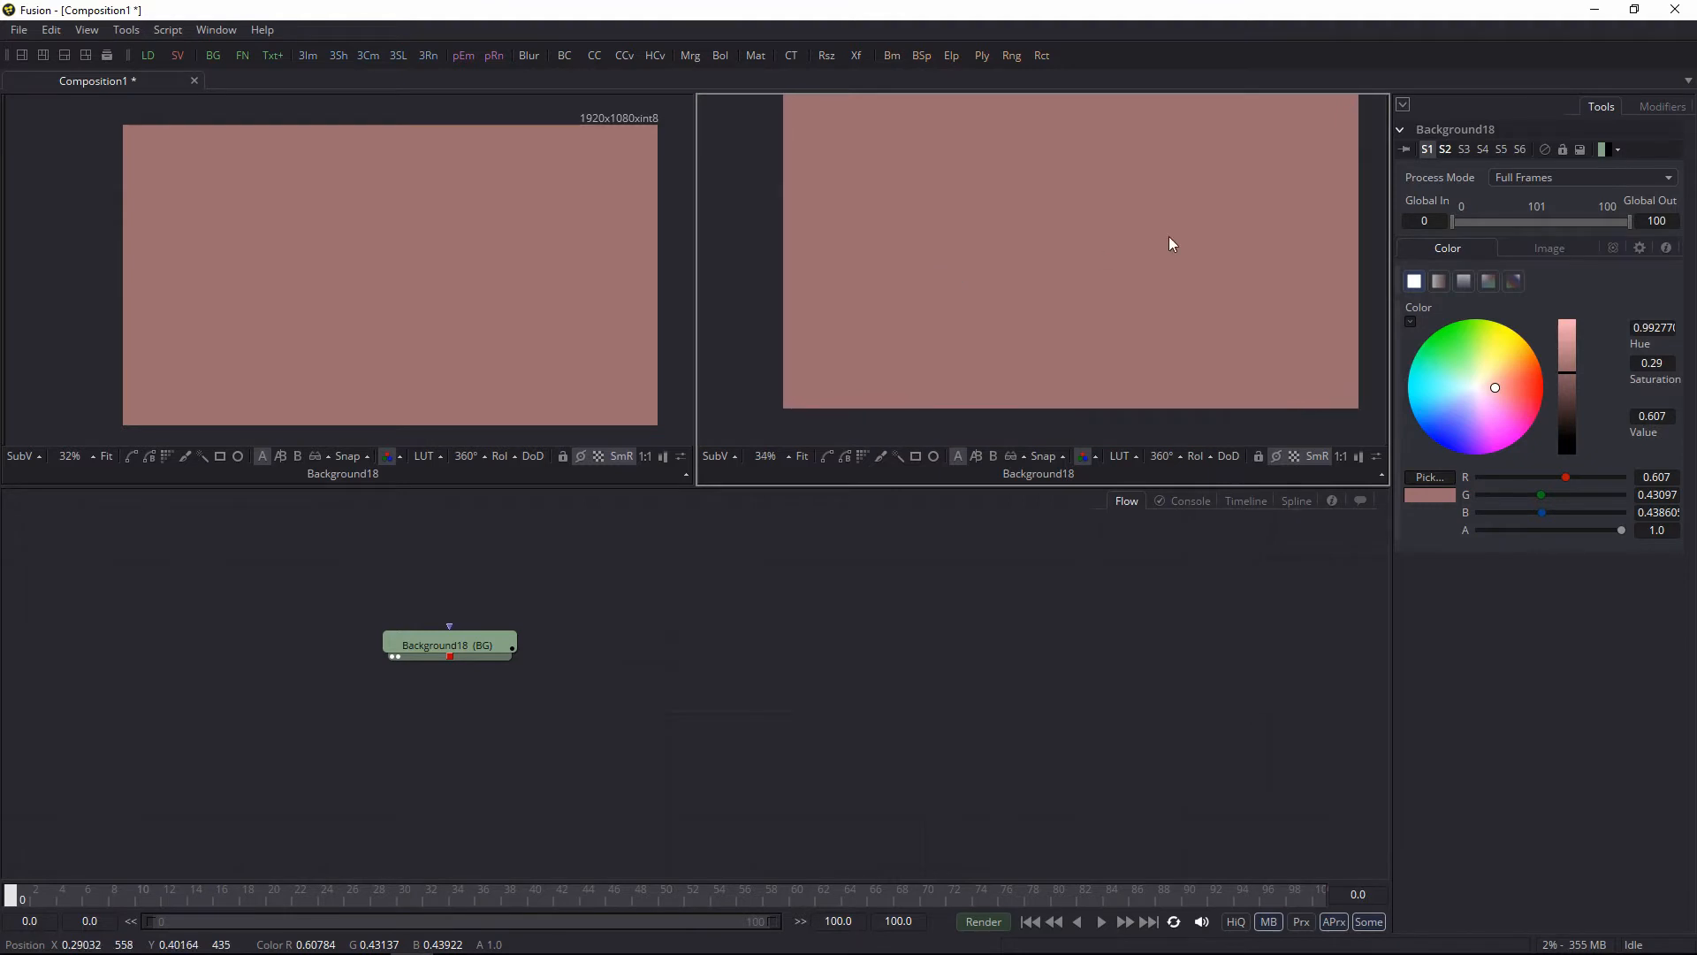
left_click_drag(1177, 218, 1134, 230)
left_click(1062, 721)
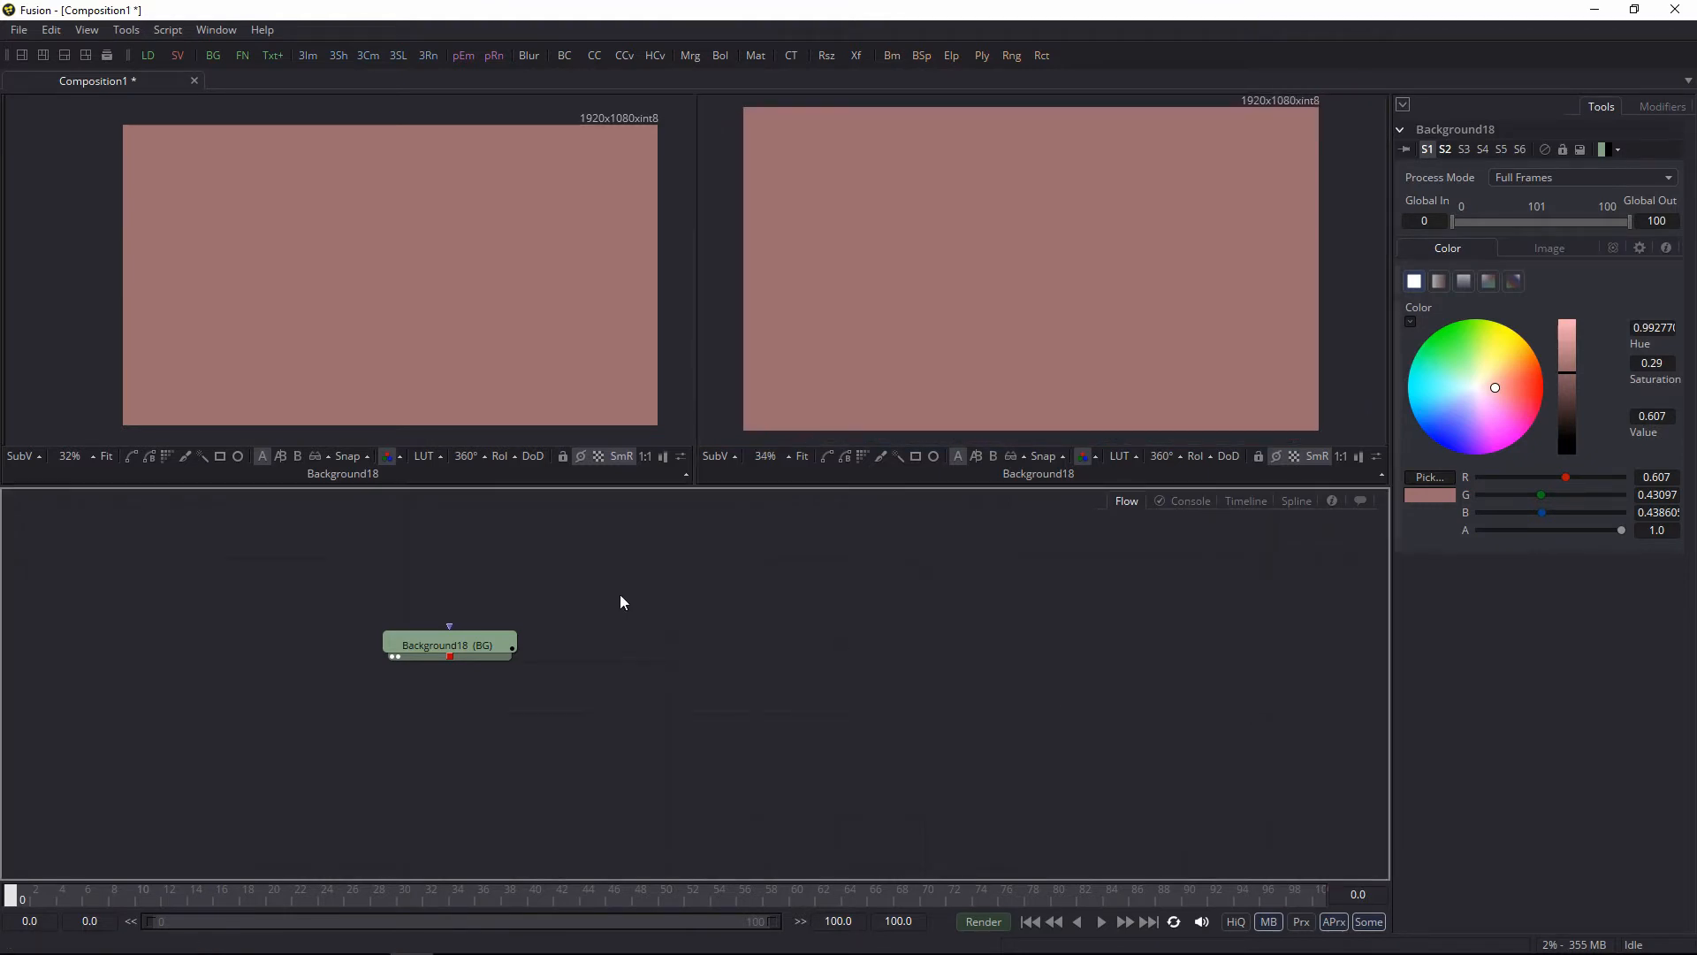
Step: Move the Background node towards the middle of the Flow and try pulling connection lines from its input and output
left_click_drag(431, 643, 777, 613)
left_click_drag(715, 663, 712, 580)
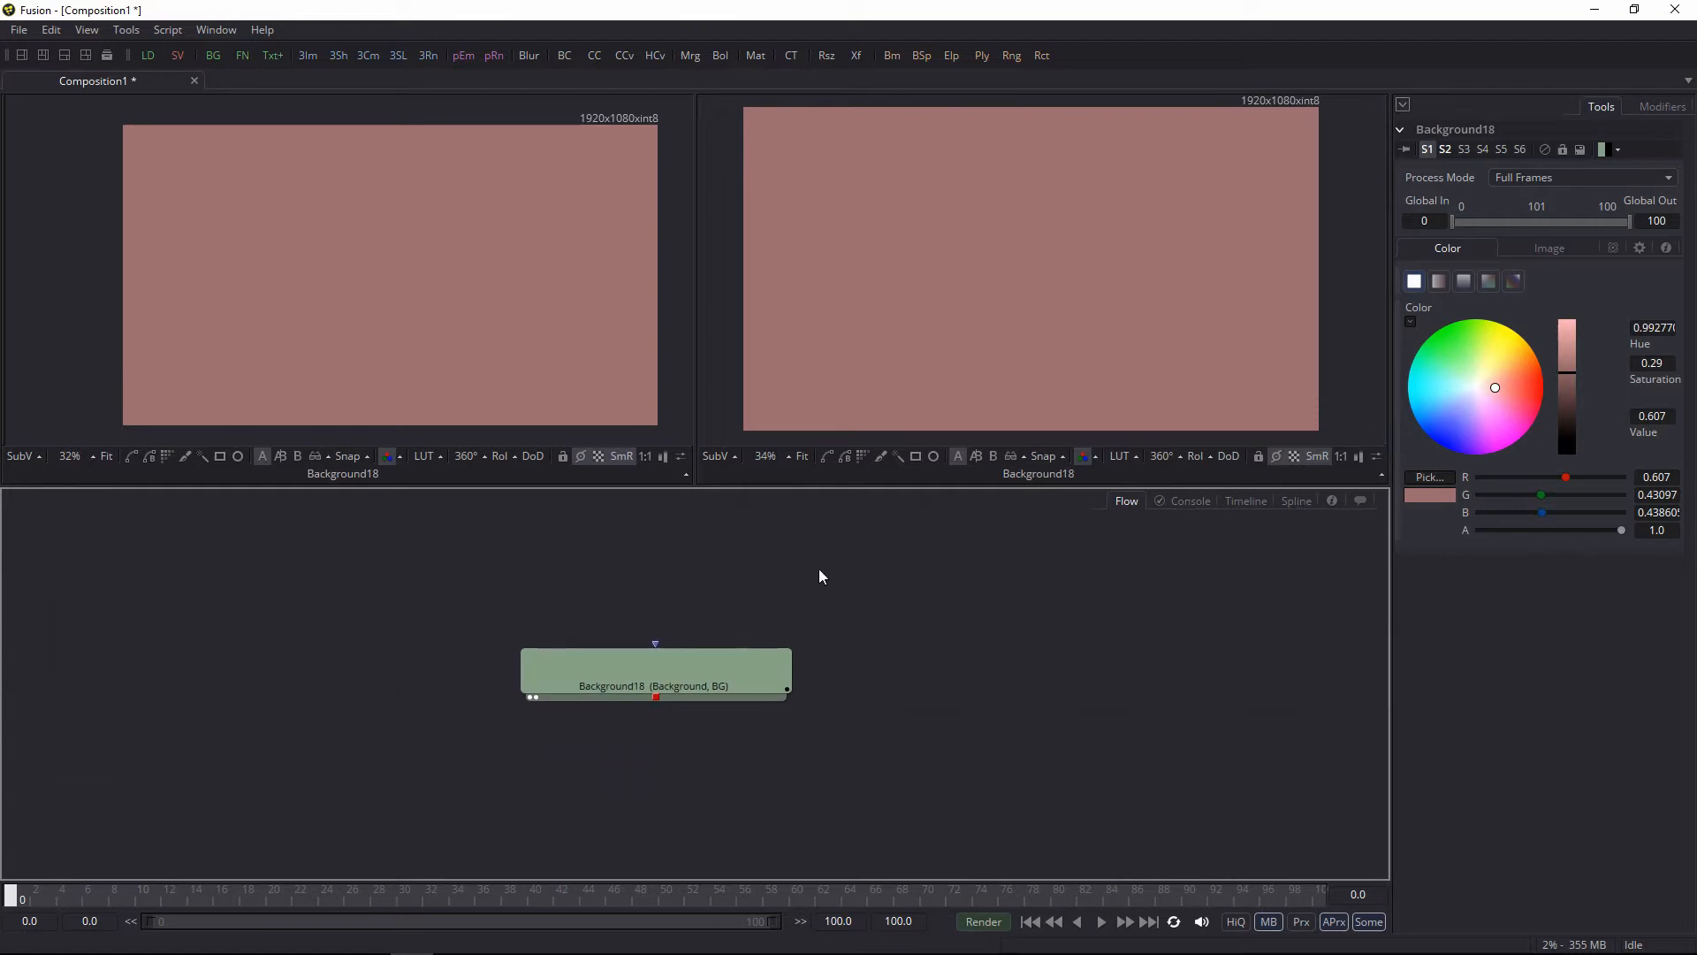
mouse_move(653, 665)
left_mouse_down()
mouse_move(677, 654)
mouse_move(657, 646)
left_mouse_up()
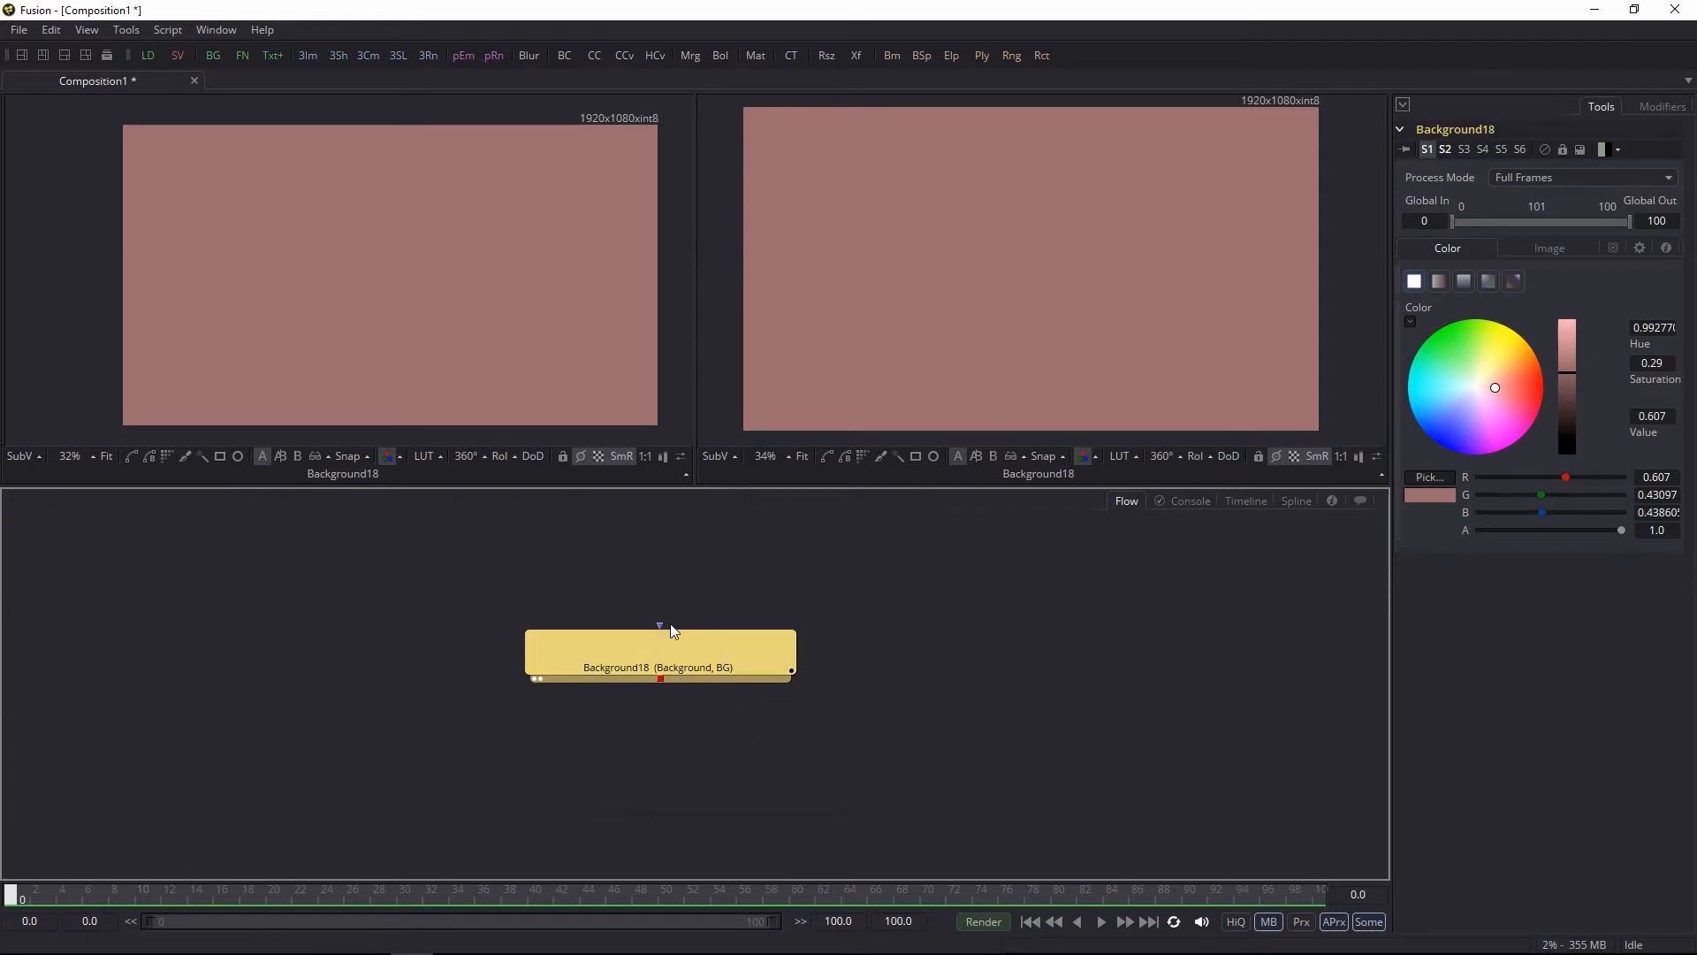
left_click(741, 601)
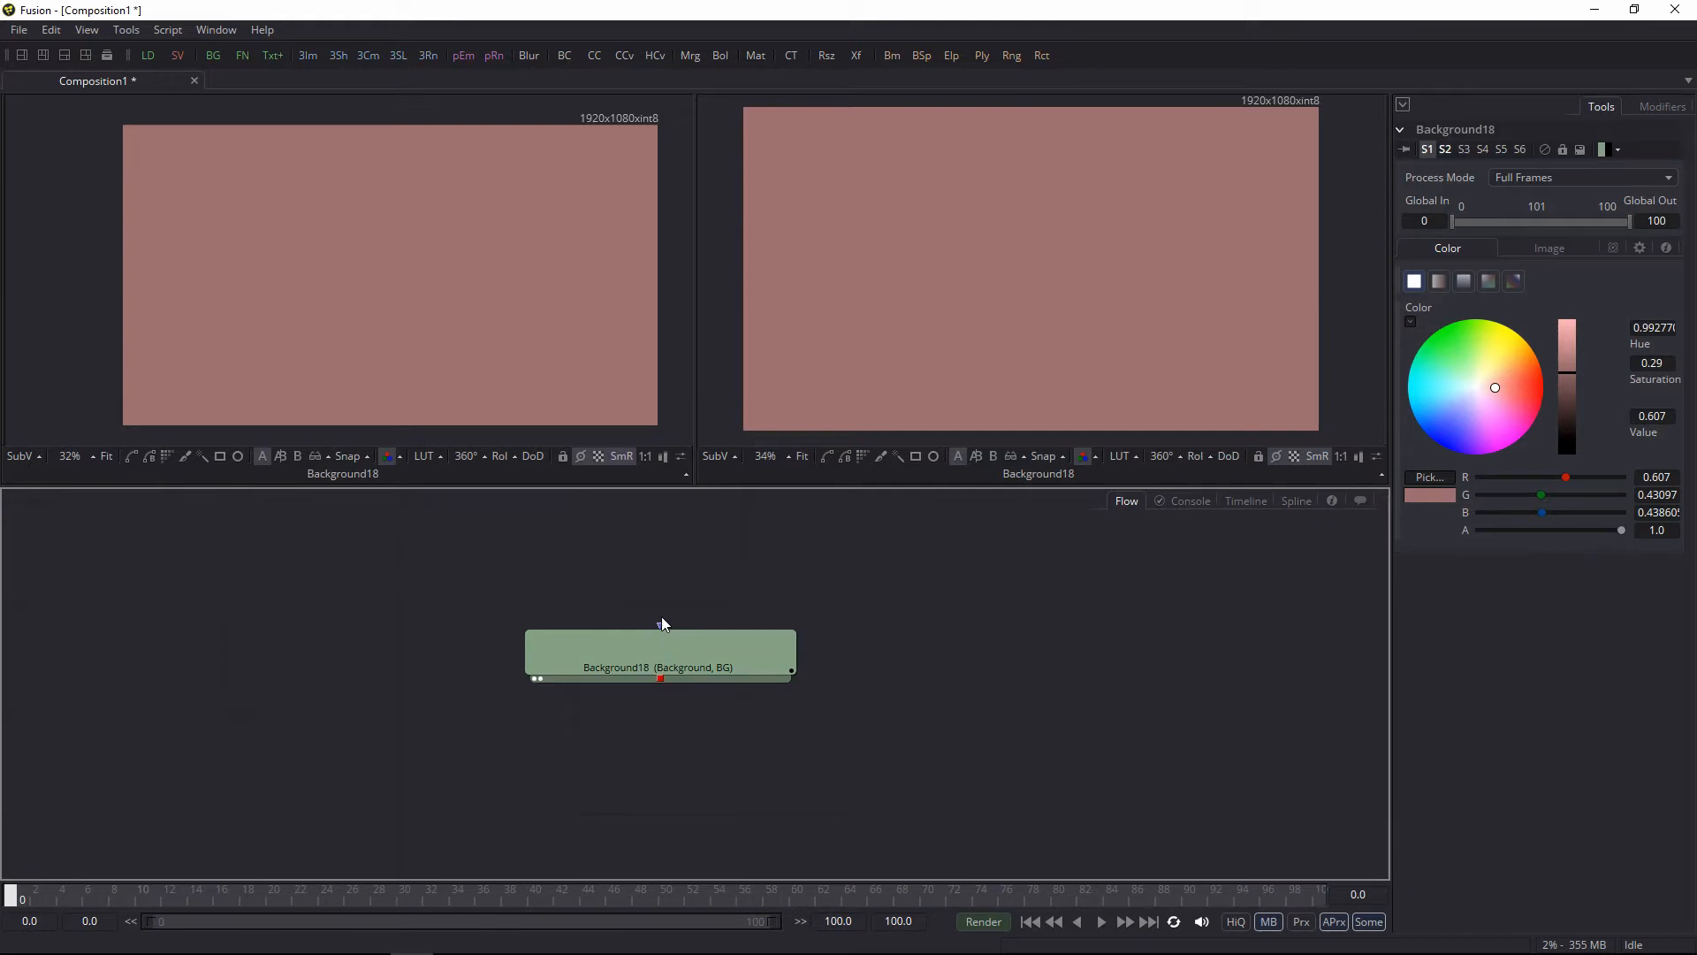
left_click_drag(660, 625, 735, 545)
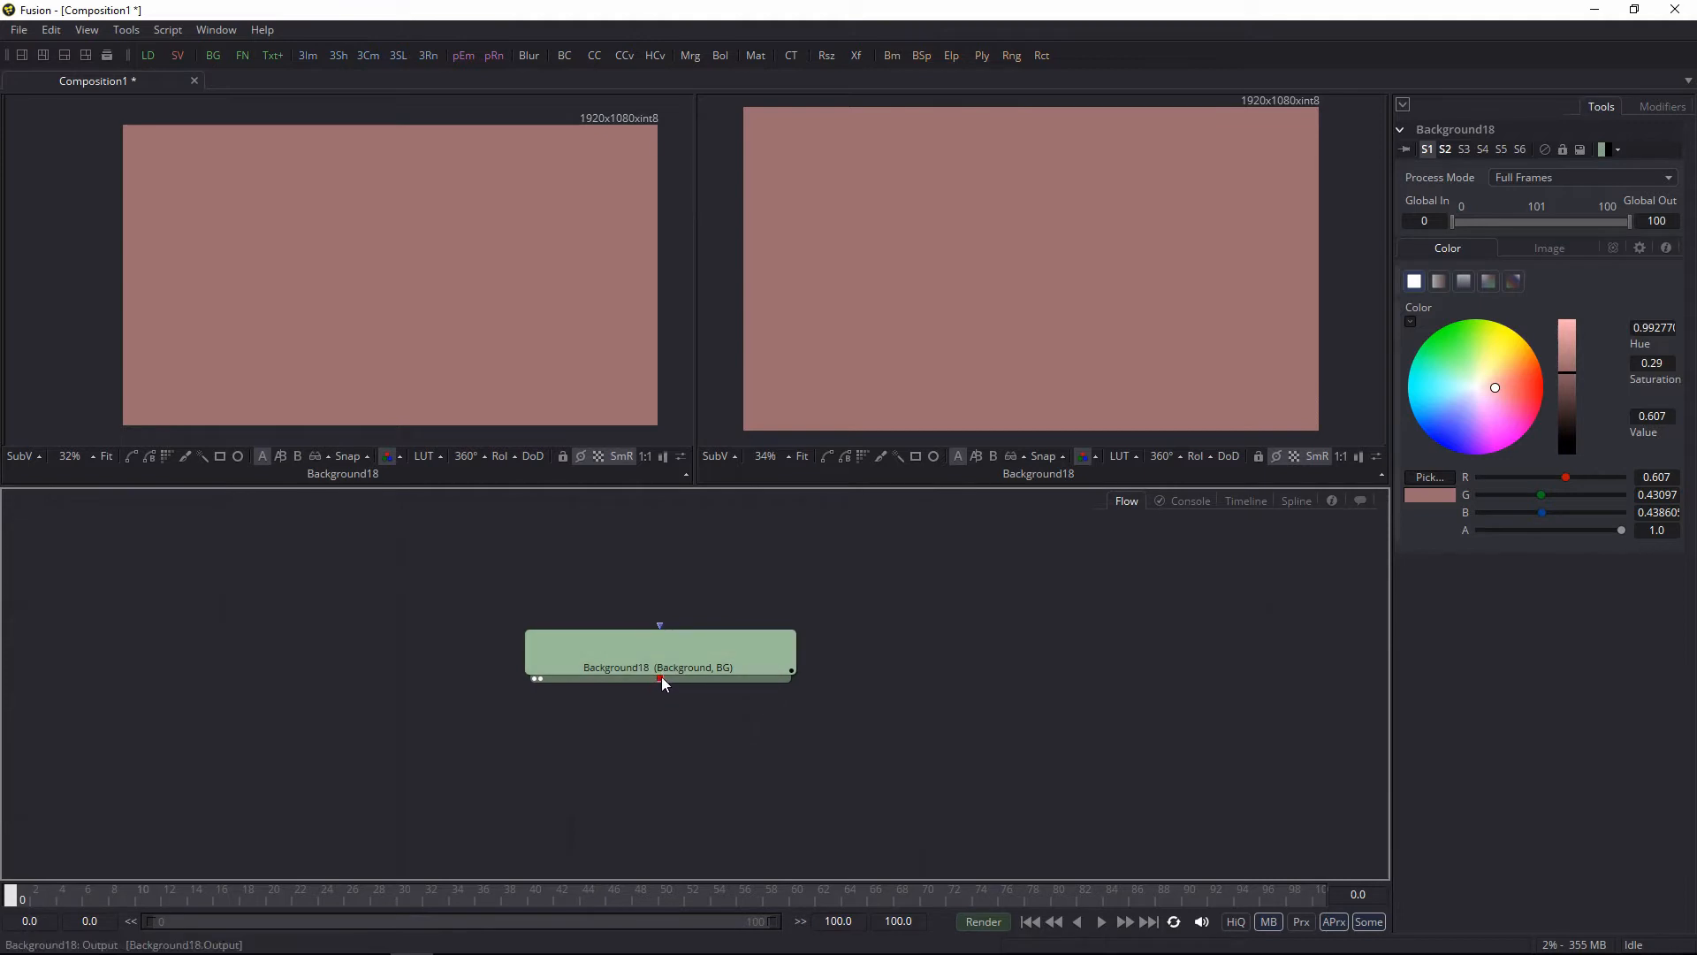
left_click_drag(661, 679, 591, 685)
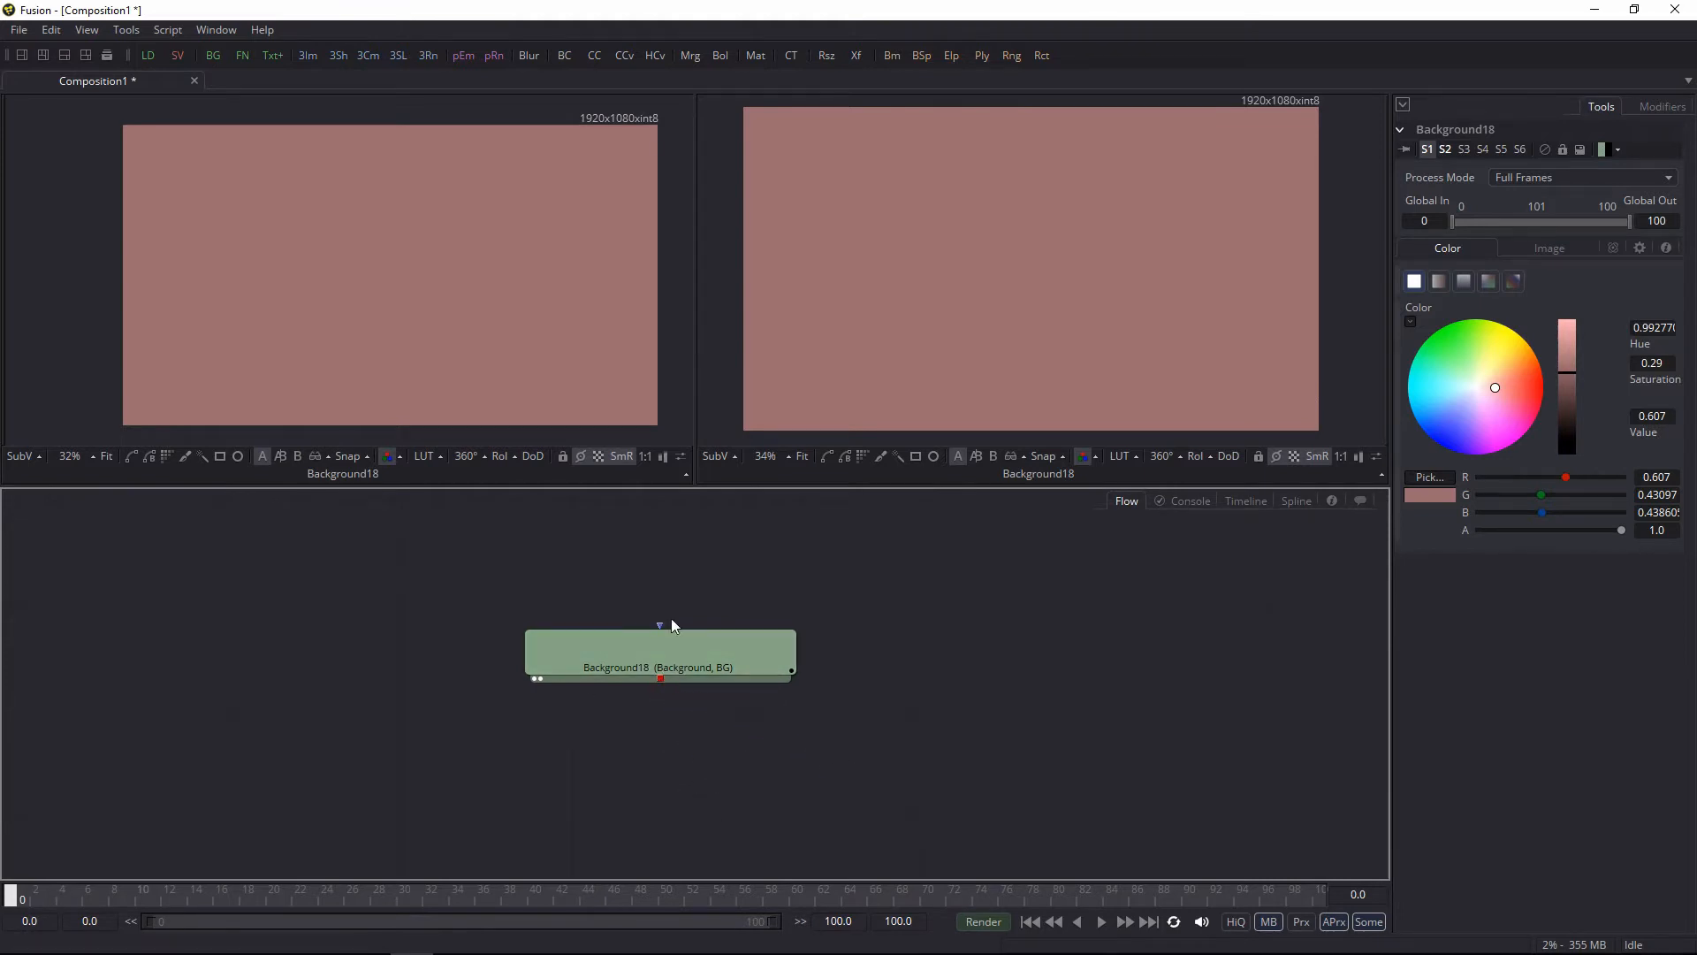
Step: Switch the Background node to a Linear gradient fill and toggle the node's selection in the Flow
mouse_move(707, 655)
left_mouse_down()
mouse_move(697, 645)
mouse_move(715, 663)
left_mouse_up()
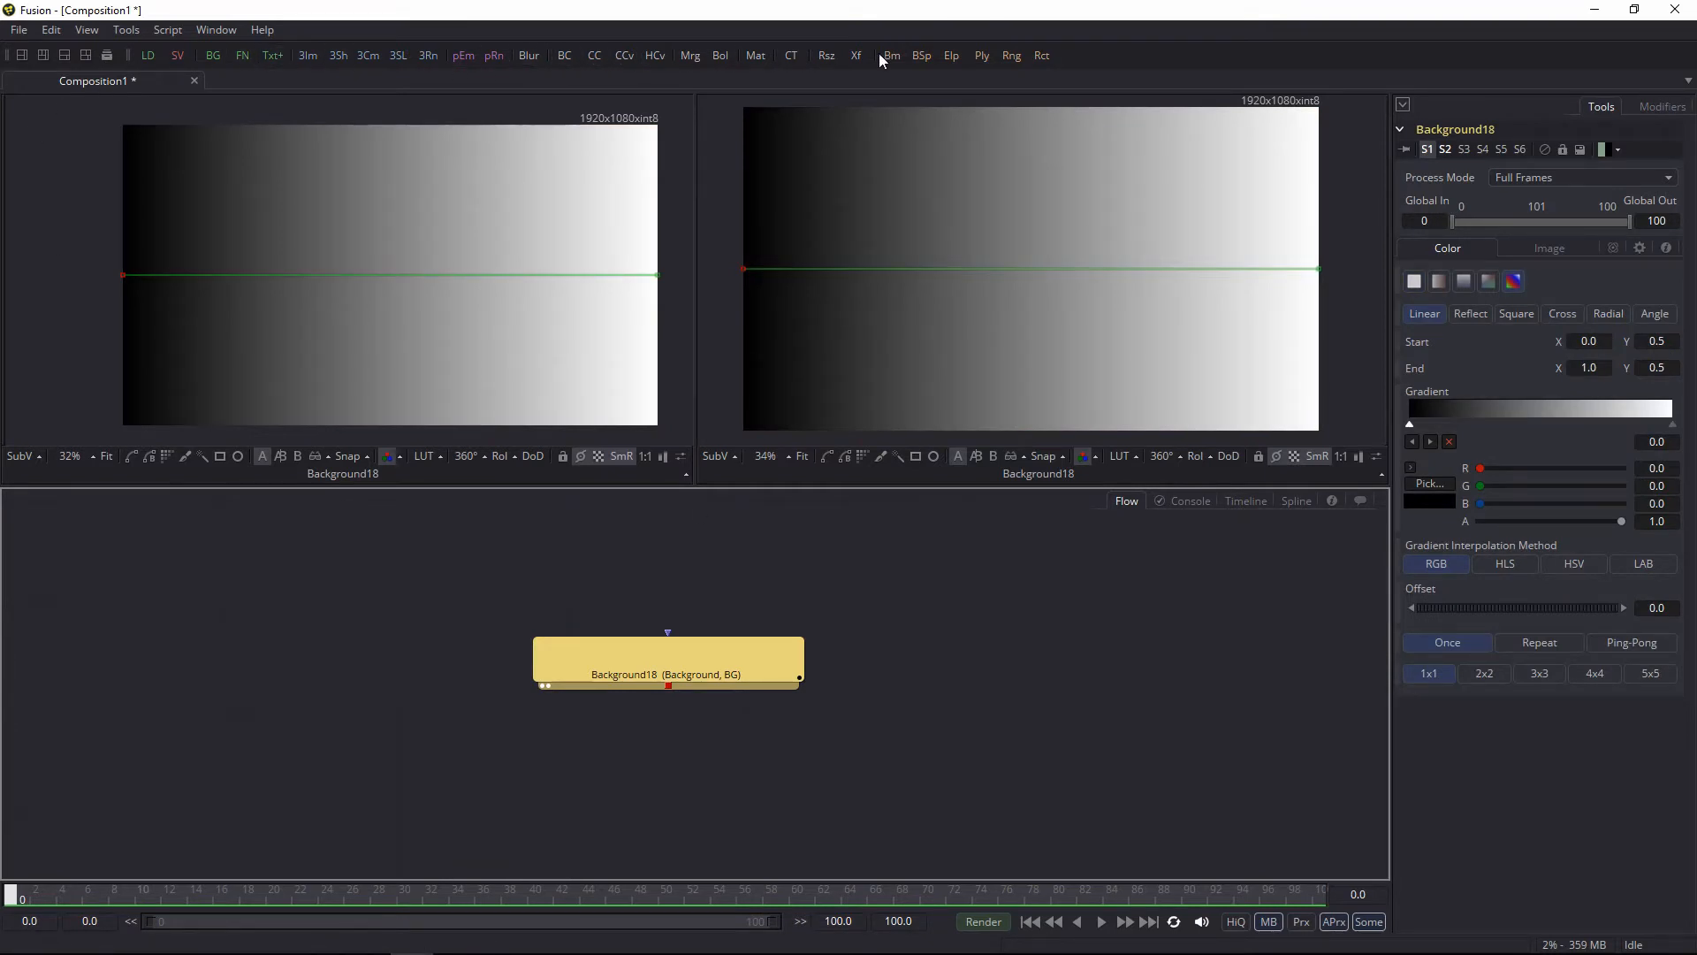
left_click(612, 548)
left_click(653, 638)
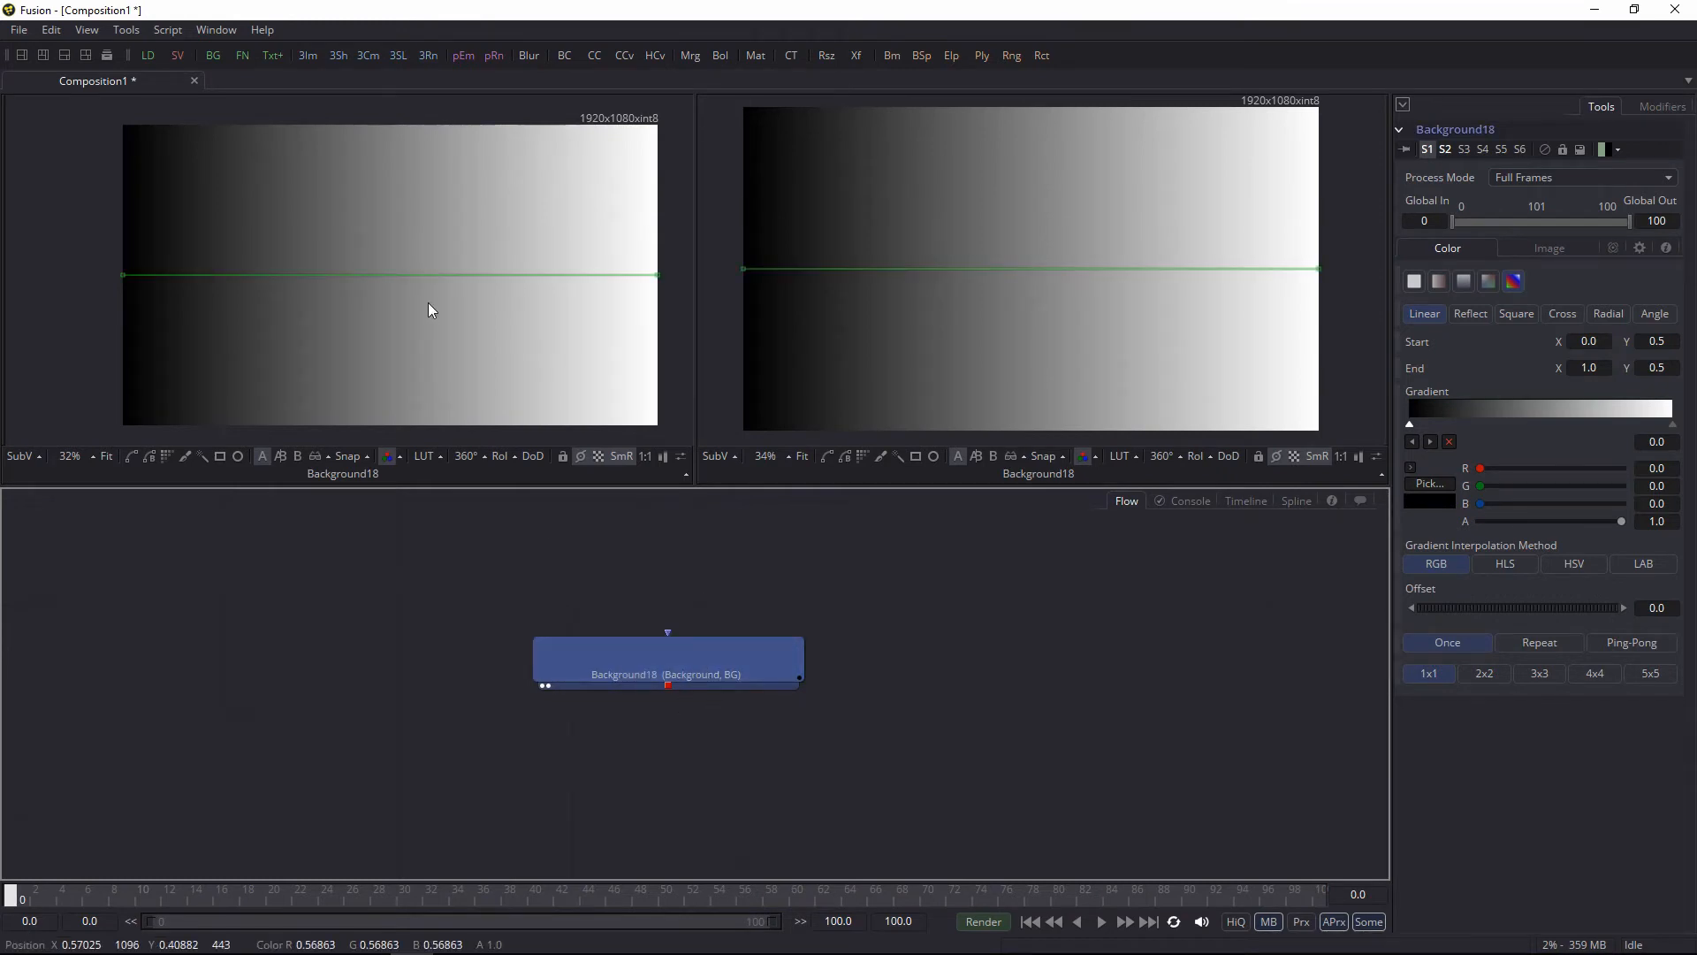
left_click(714, 579)
left_click(795, 685)
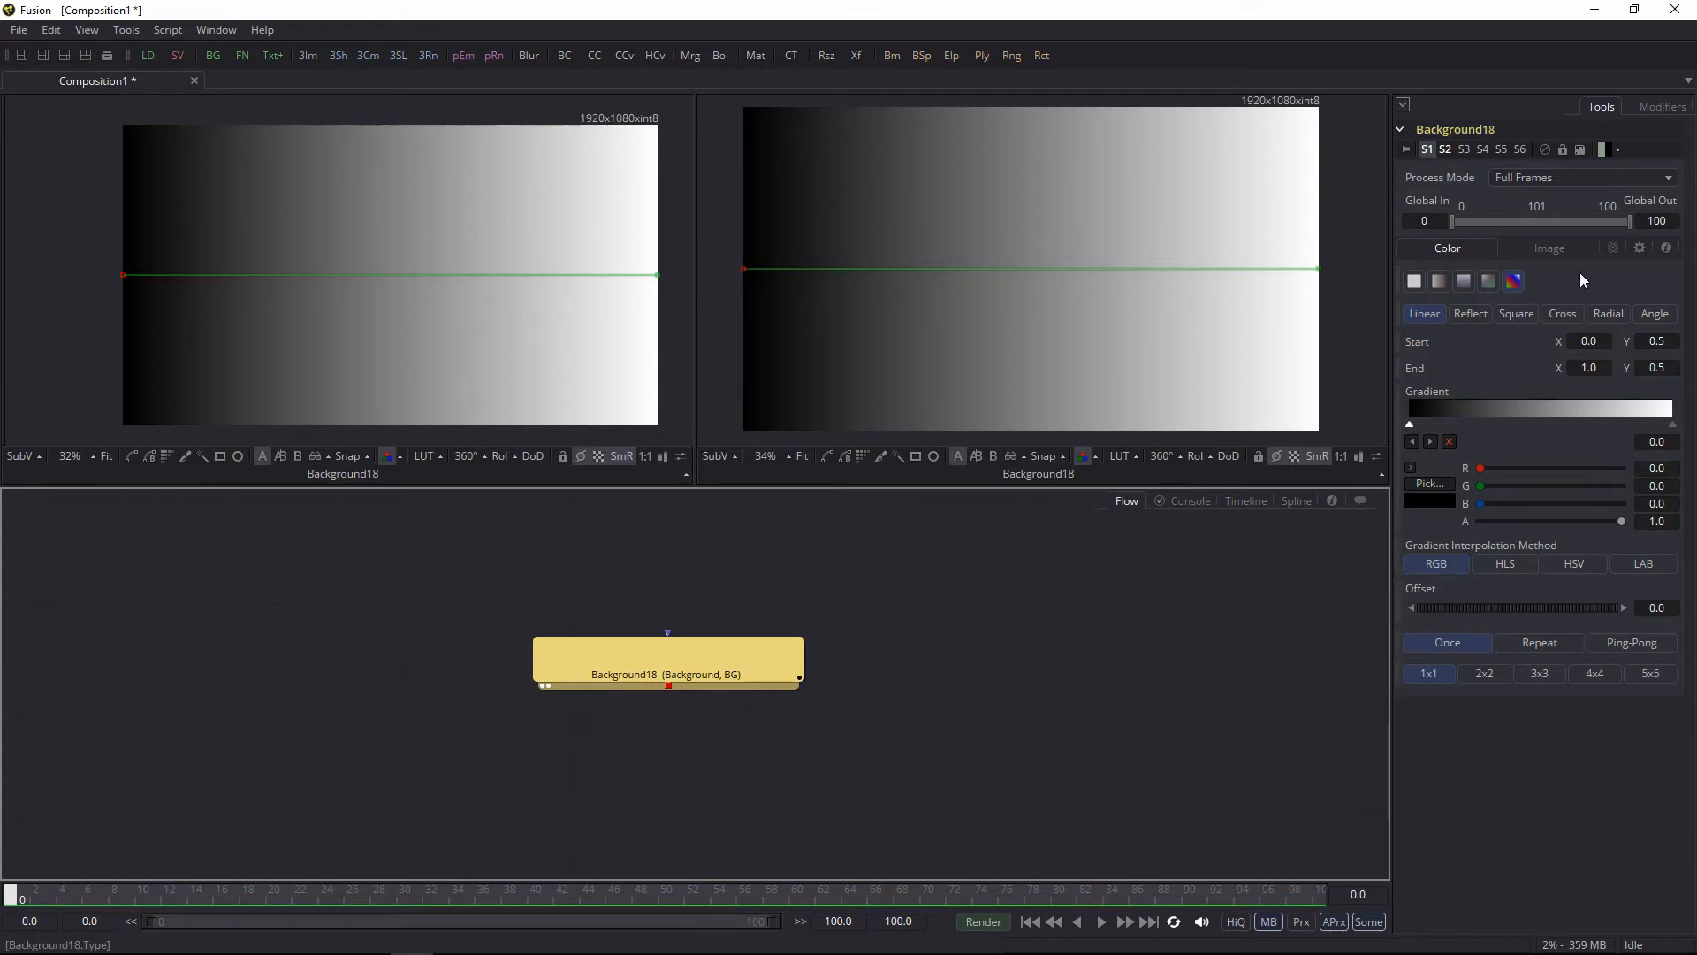
left_click(584, 611)
left_click_drag(706, 583, 691, 594)
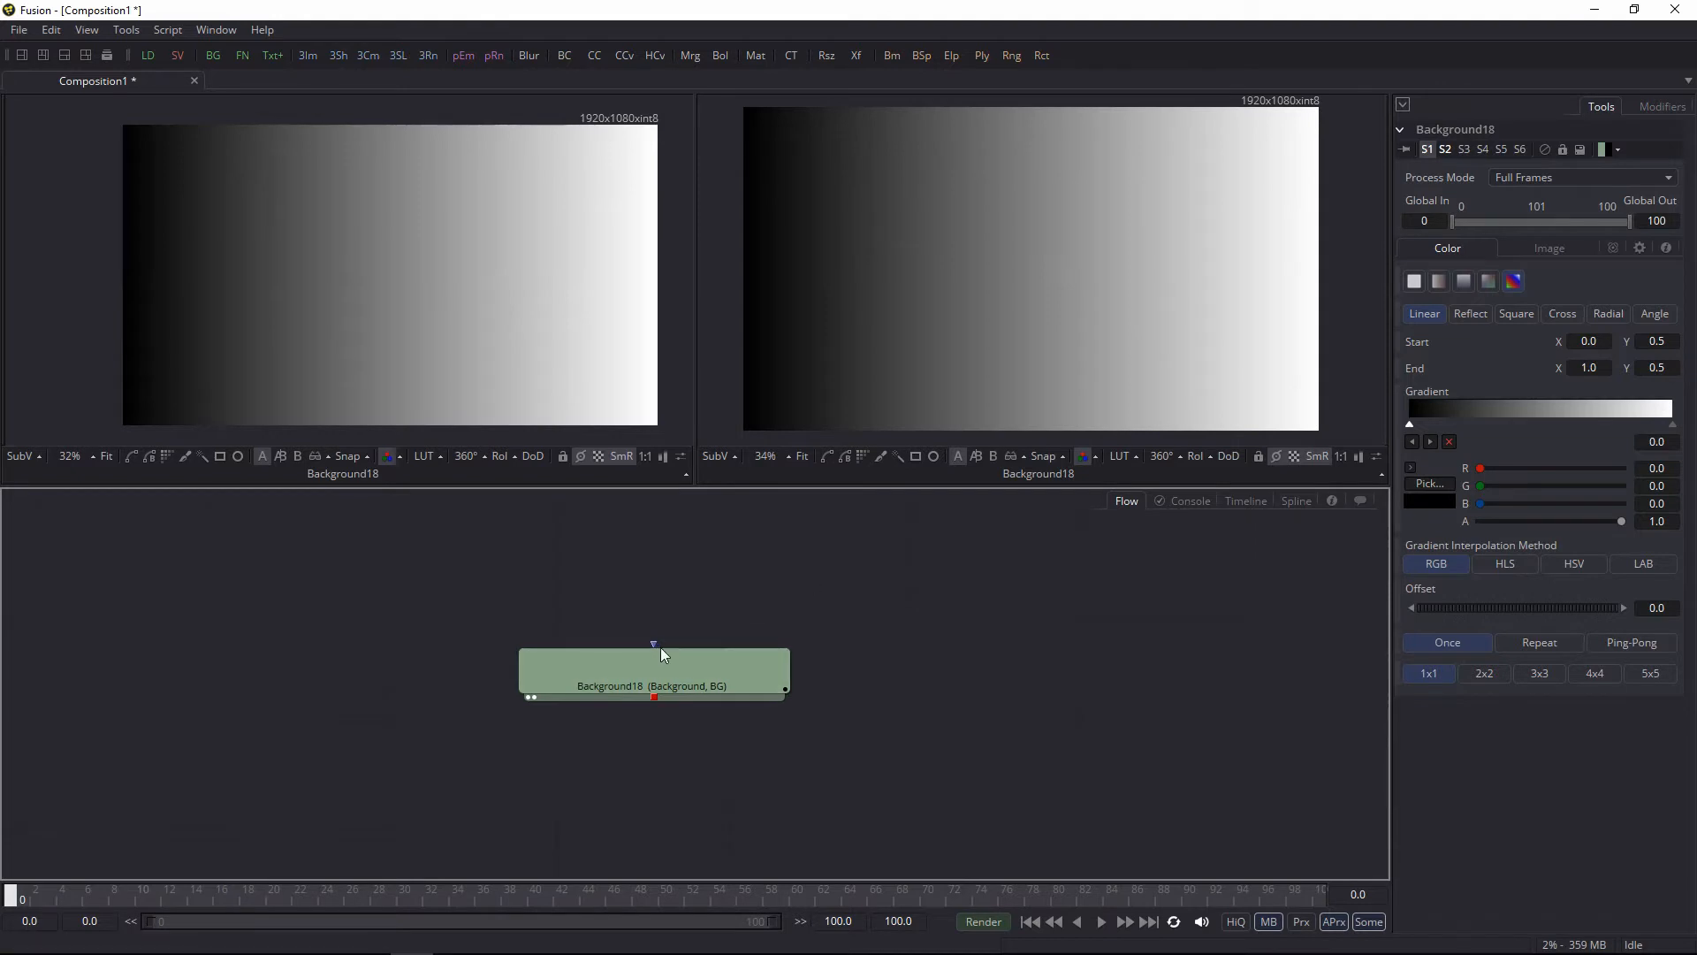
Step: Try pulling connection lines from the gradient node's input and output into empty Flow space, and select and deselect the node
left_click_drag(655, 643, 650, 762)
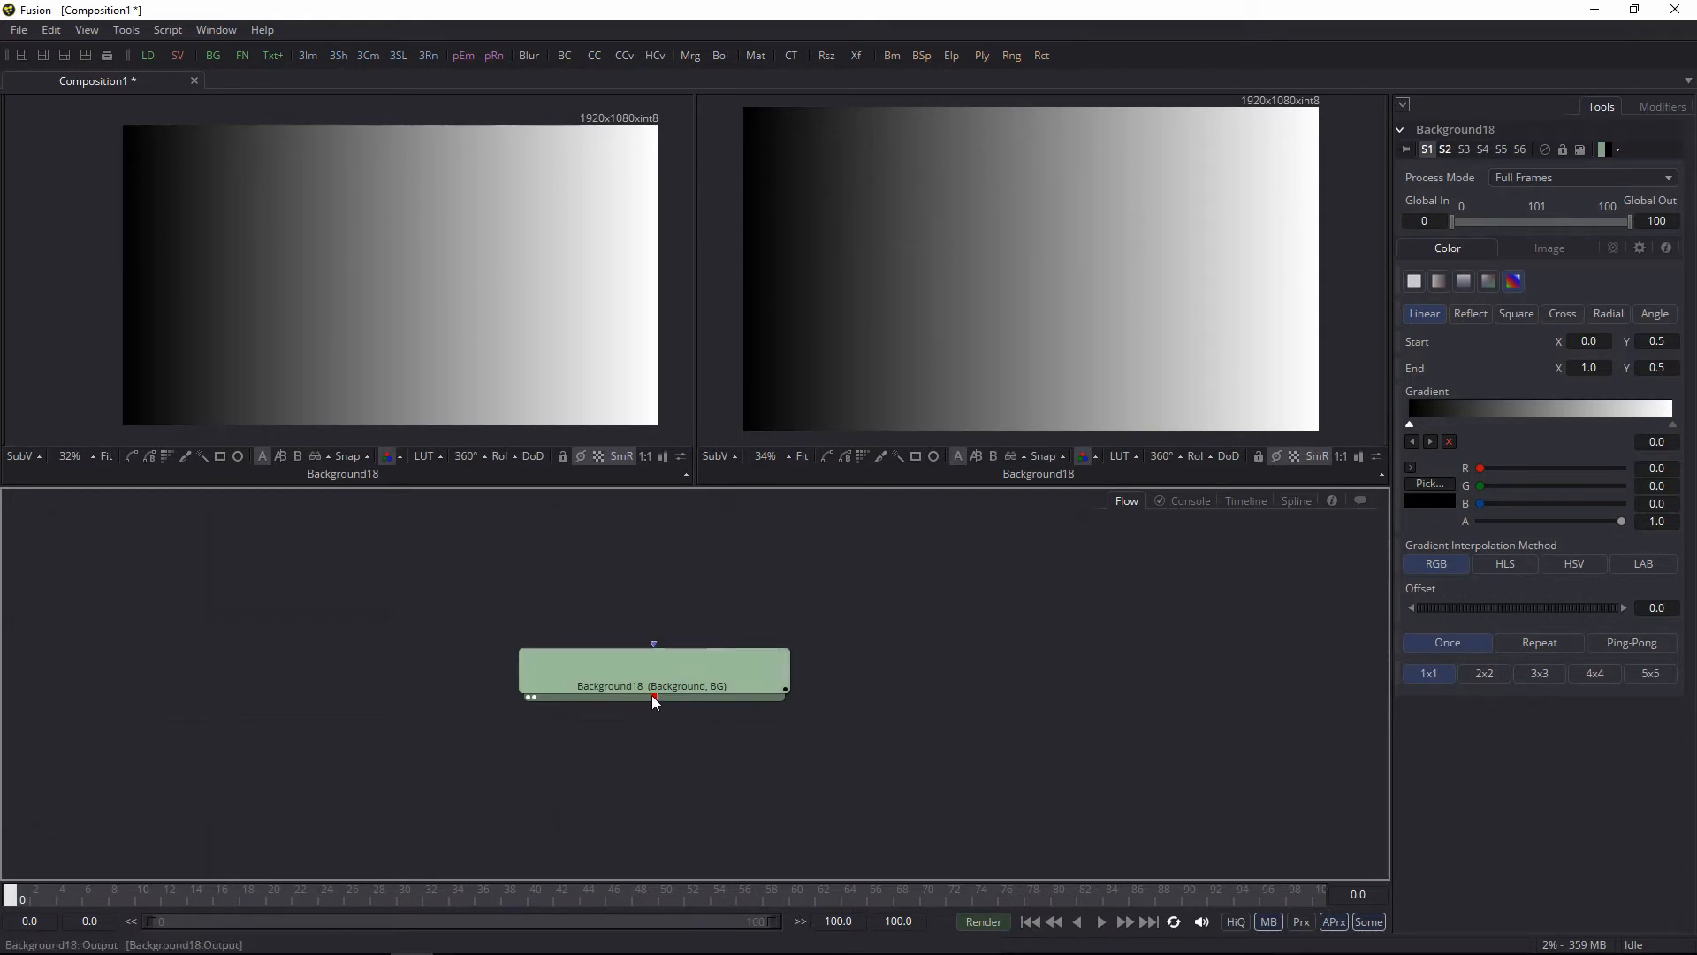
left_click_drag(652, 696, 824, 750)
left_click(591, 677)
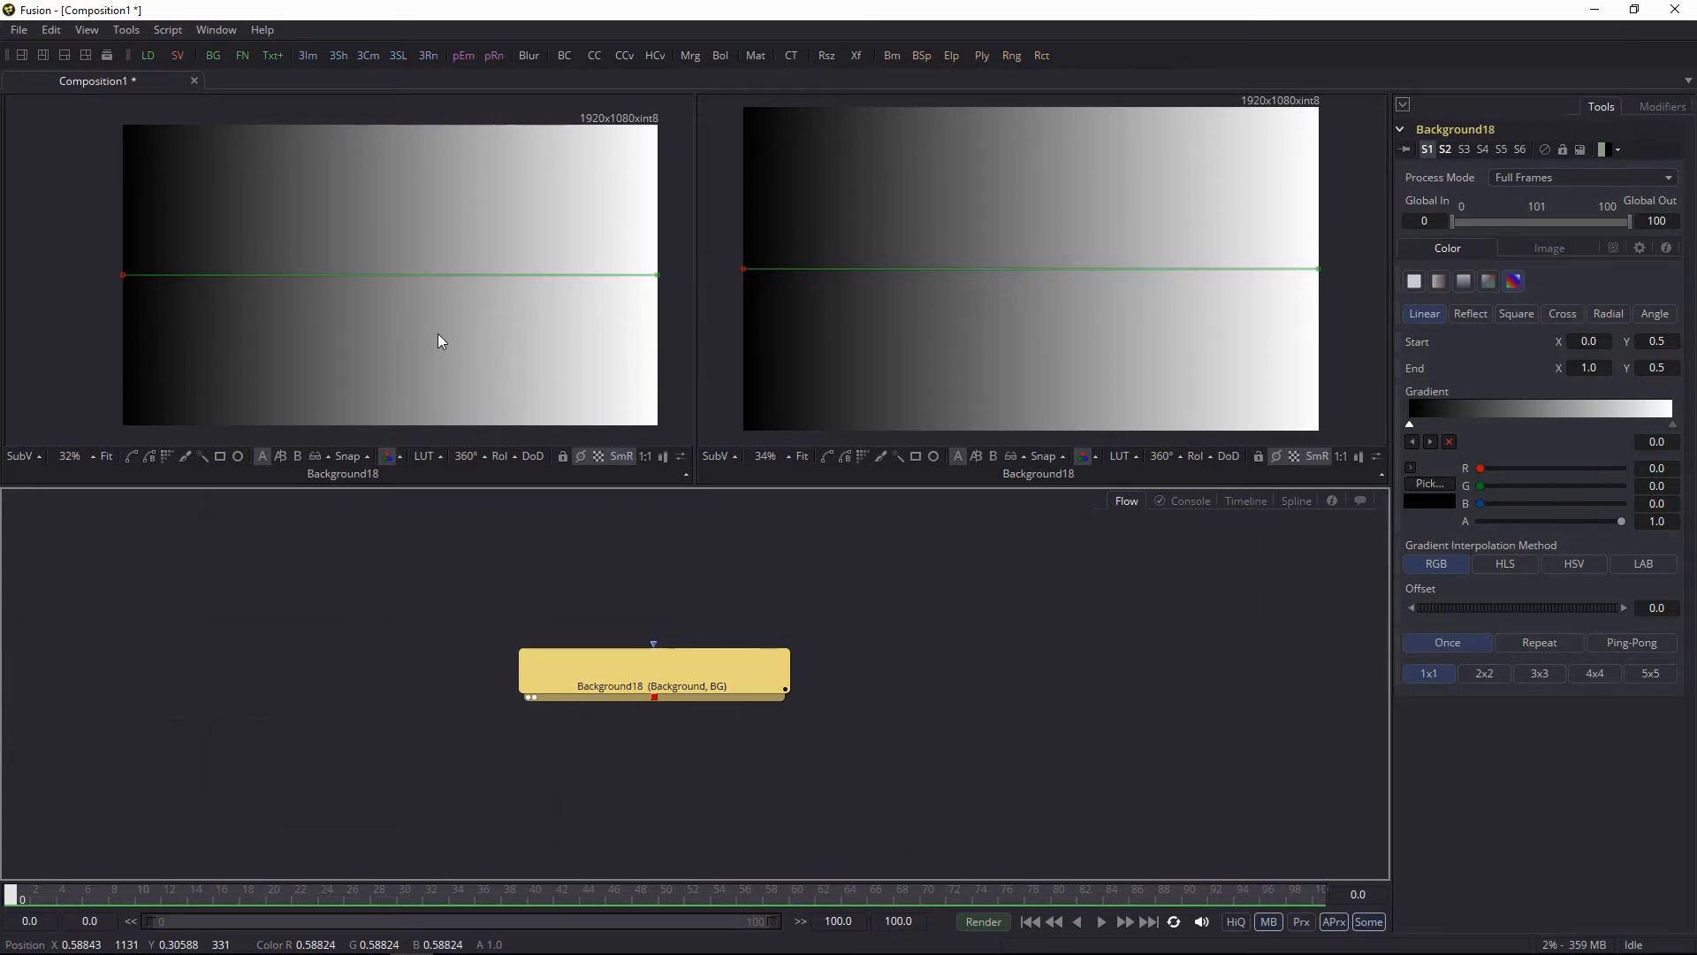
left_click(633, 579)
left_click_drag(730, 605, 650, 587)
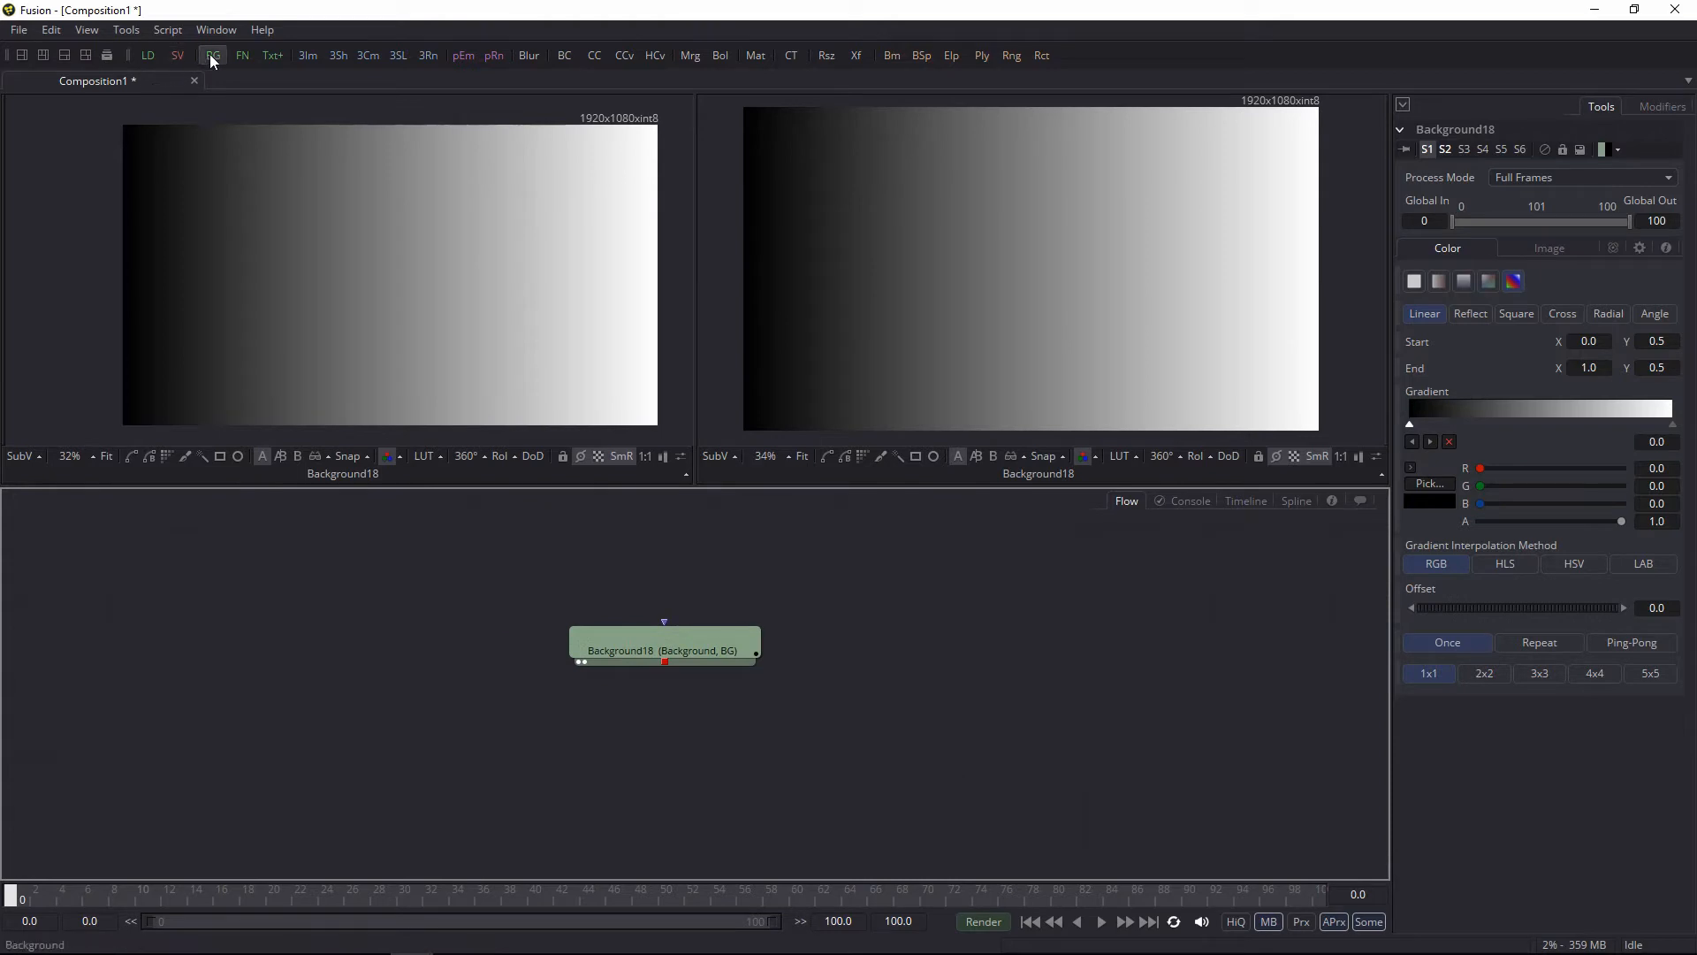
Step: Add a second Background node beside the gradient node in the Flow and display it in the first viewer
left_click_drag(209, 54, 286, 644)
mouse_move(402, 632)
left_mouse_down()
mouse_move(465, 641)
mouse_move(413, 625)
left_mouse_up()
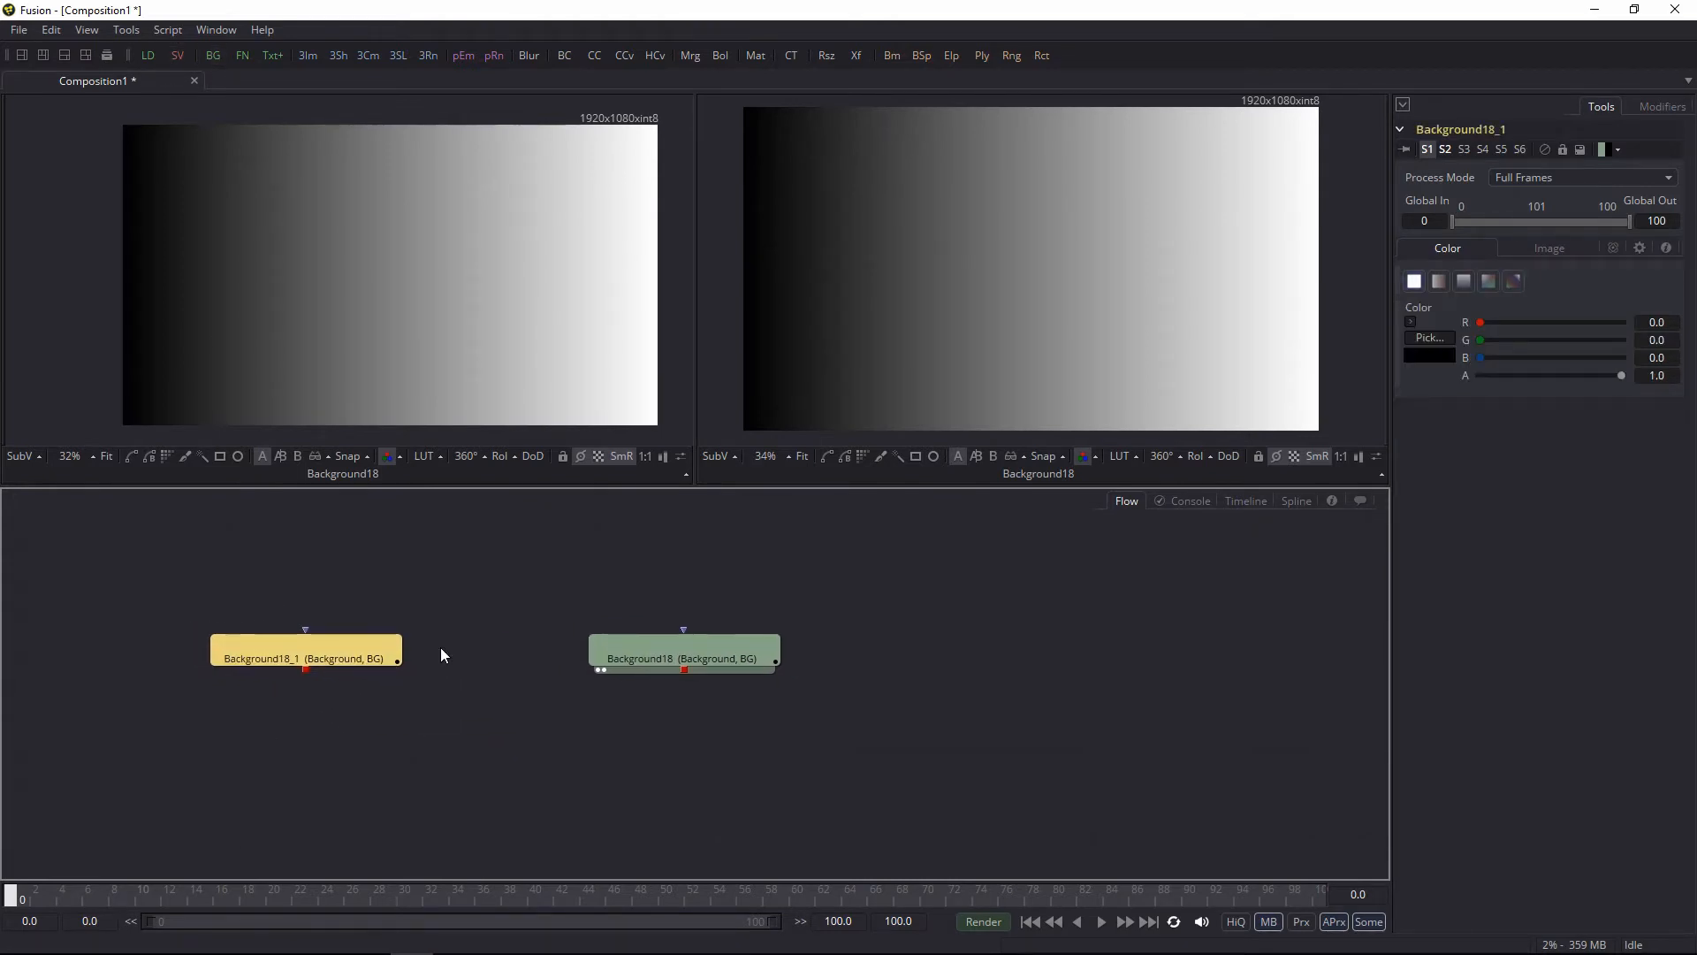
left_click_drag(605, 655, 598, 661)
scroll(617, 678, "up", 2)
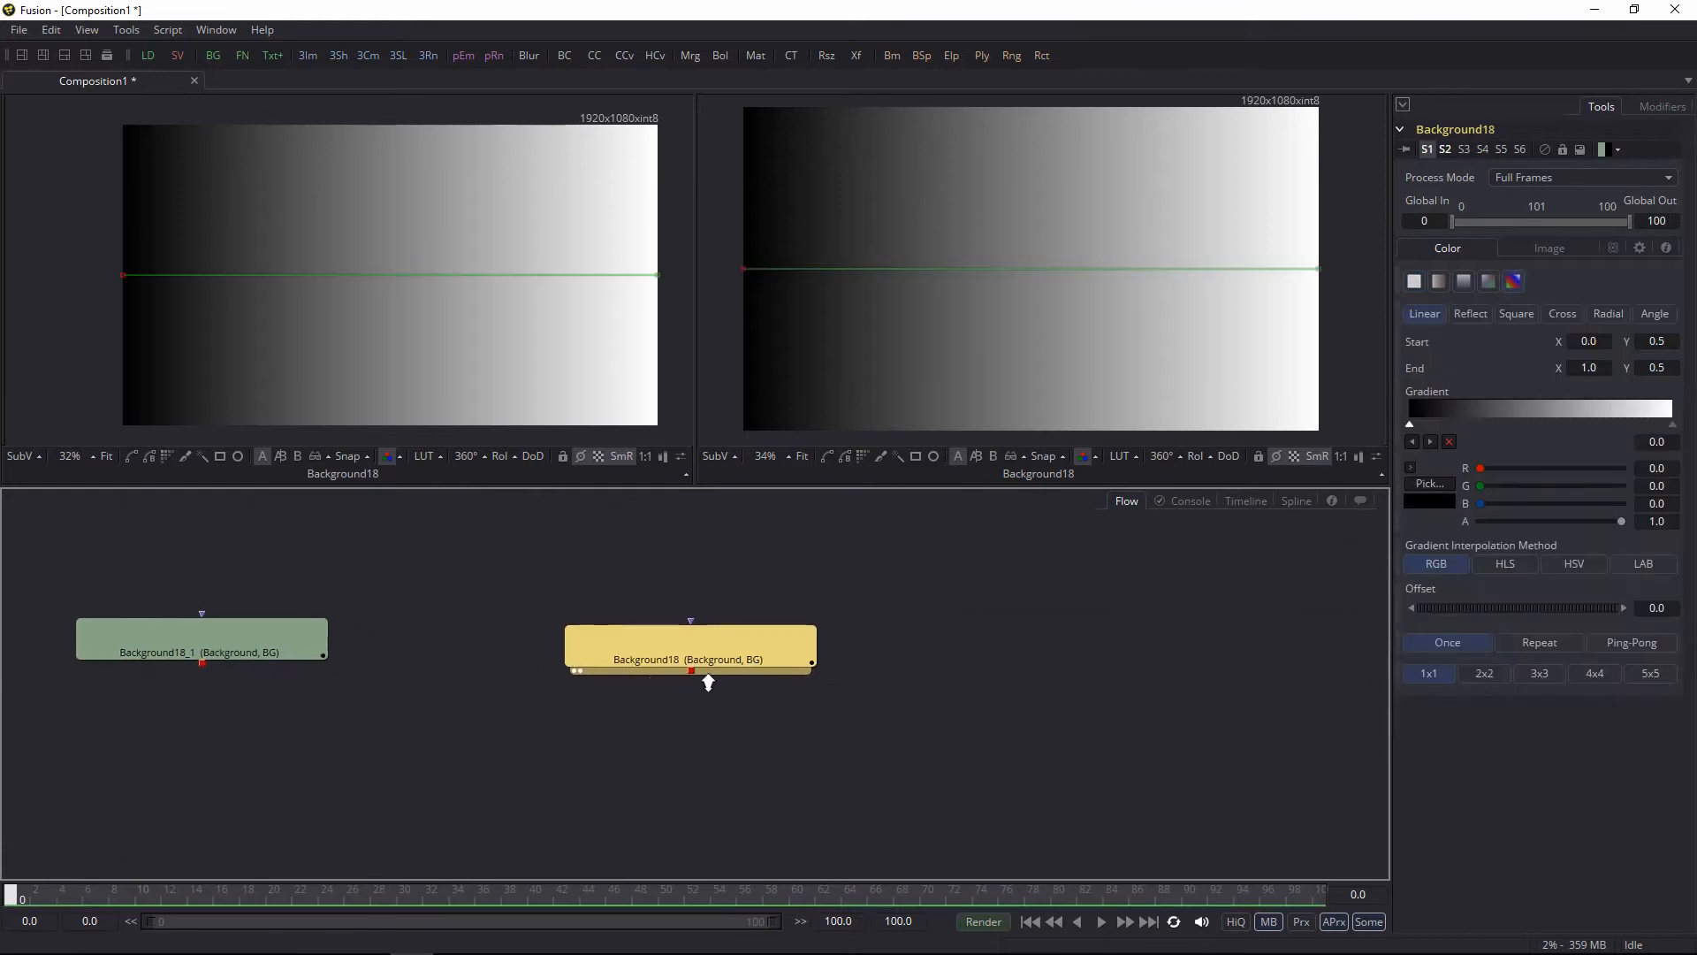
left_click_drag(695, 586, 726, 643)
left_click_drag(726, 702, 639, 633)
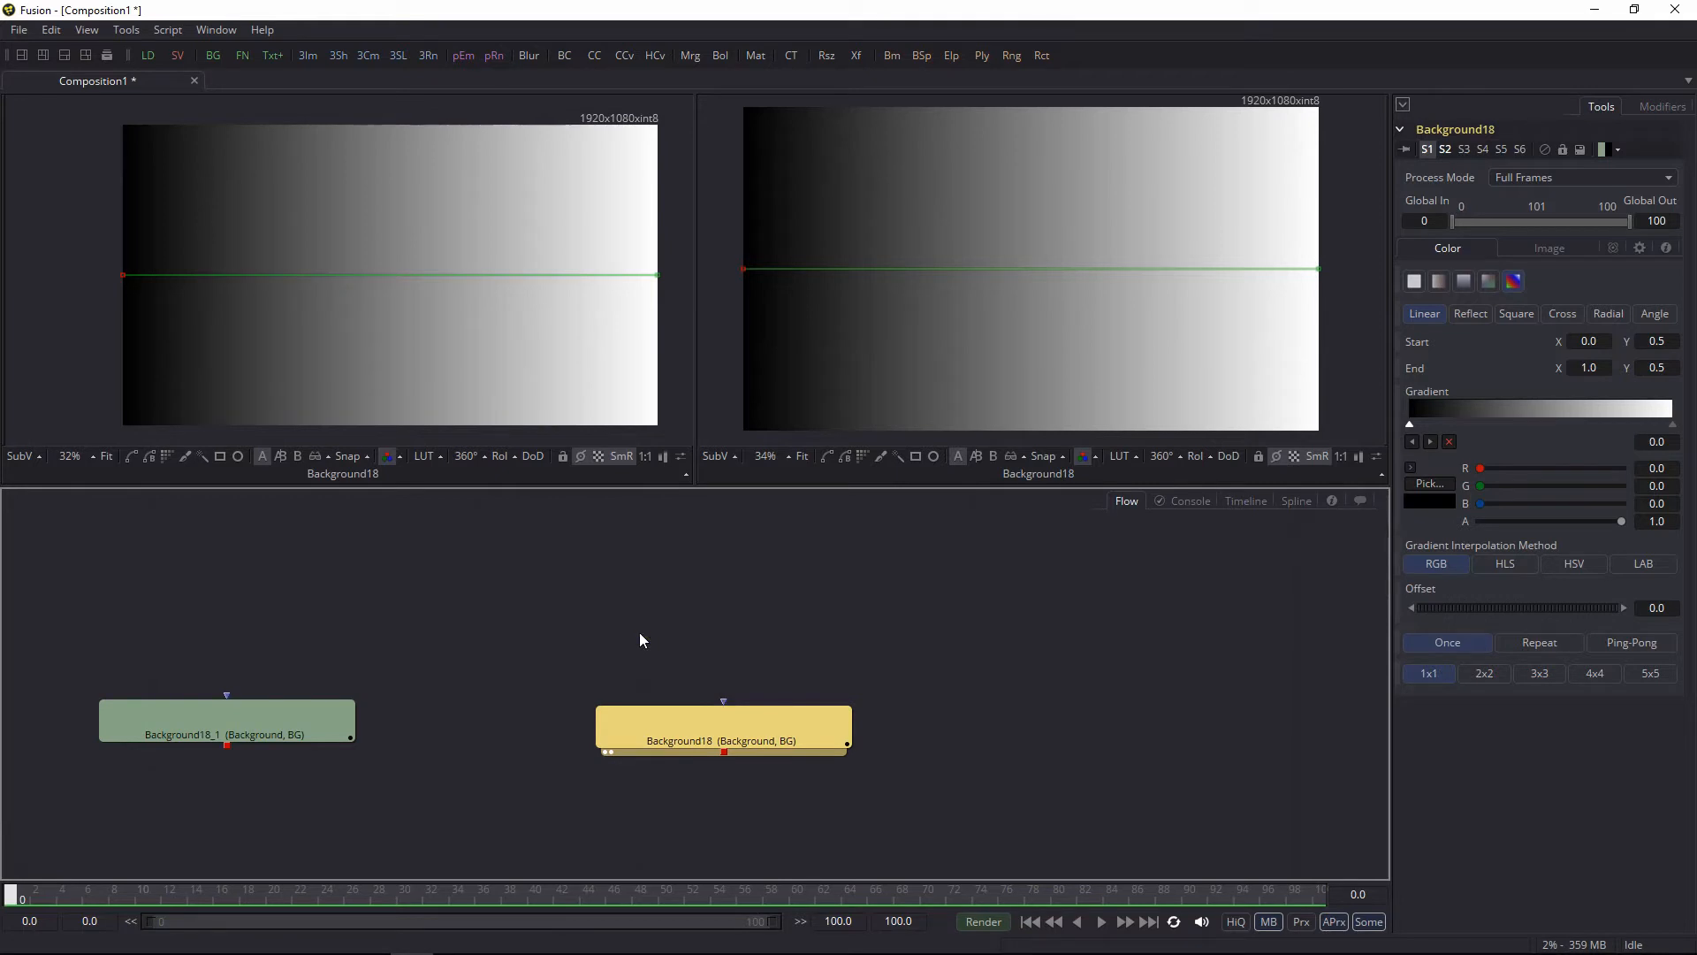
left_click_drag(278, 744, 366, 373)
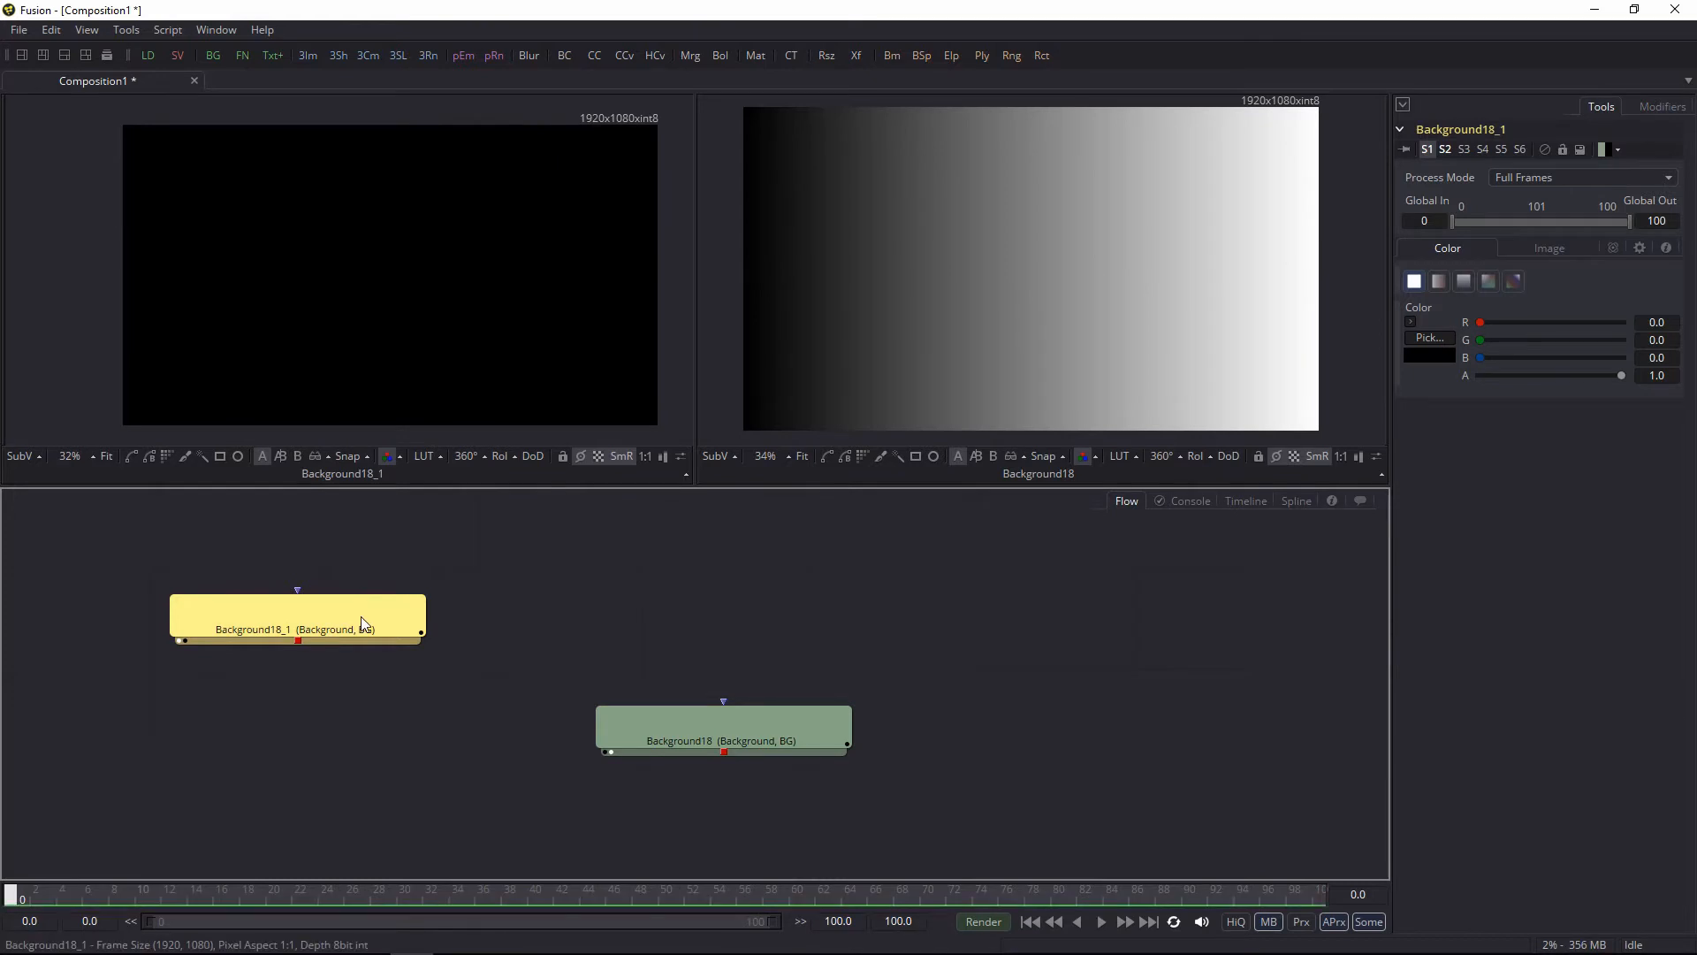
Step: Give the second Background node a crimson colour with hue about 0.95 and saturation 0.66, using the expanded colour wheel
left_click(1410, 321)
left_click(1517, 399)
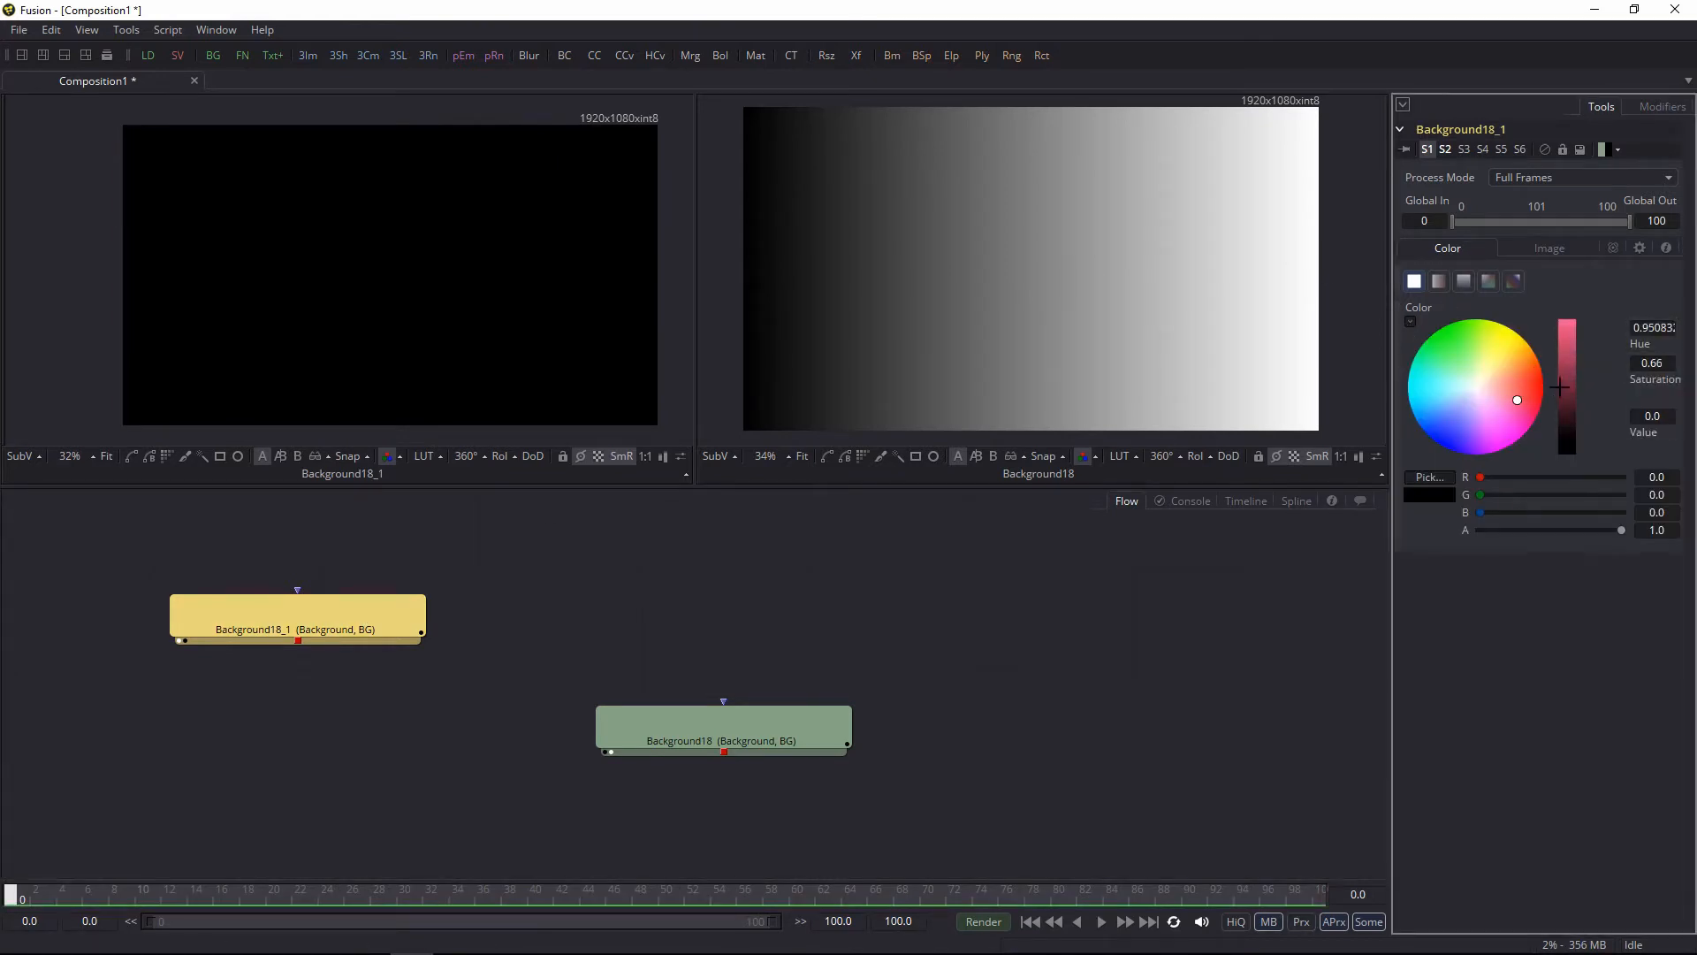
left_click(1567, 382)
Step: Add a third Background node below the crimson one and colour it yellow with hue about 0.16, saturation 0.68 and value 0.78
left_click_drag(213, 55, 258, 765)
left_click(1410, 322)
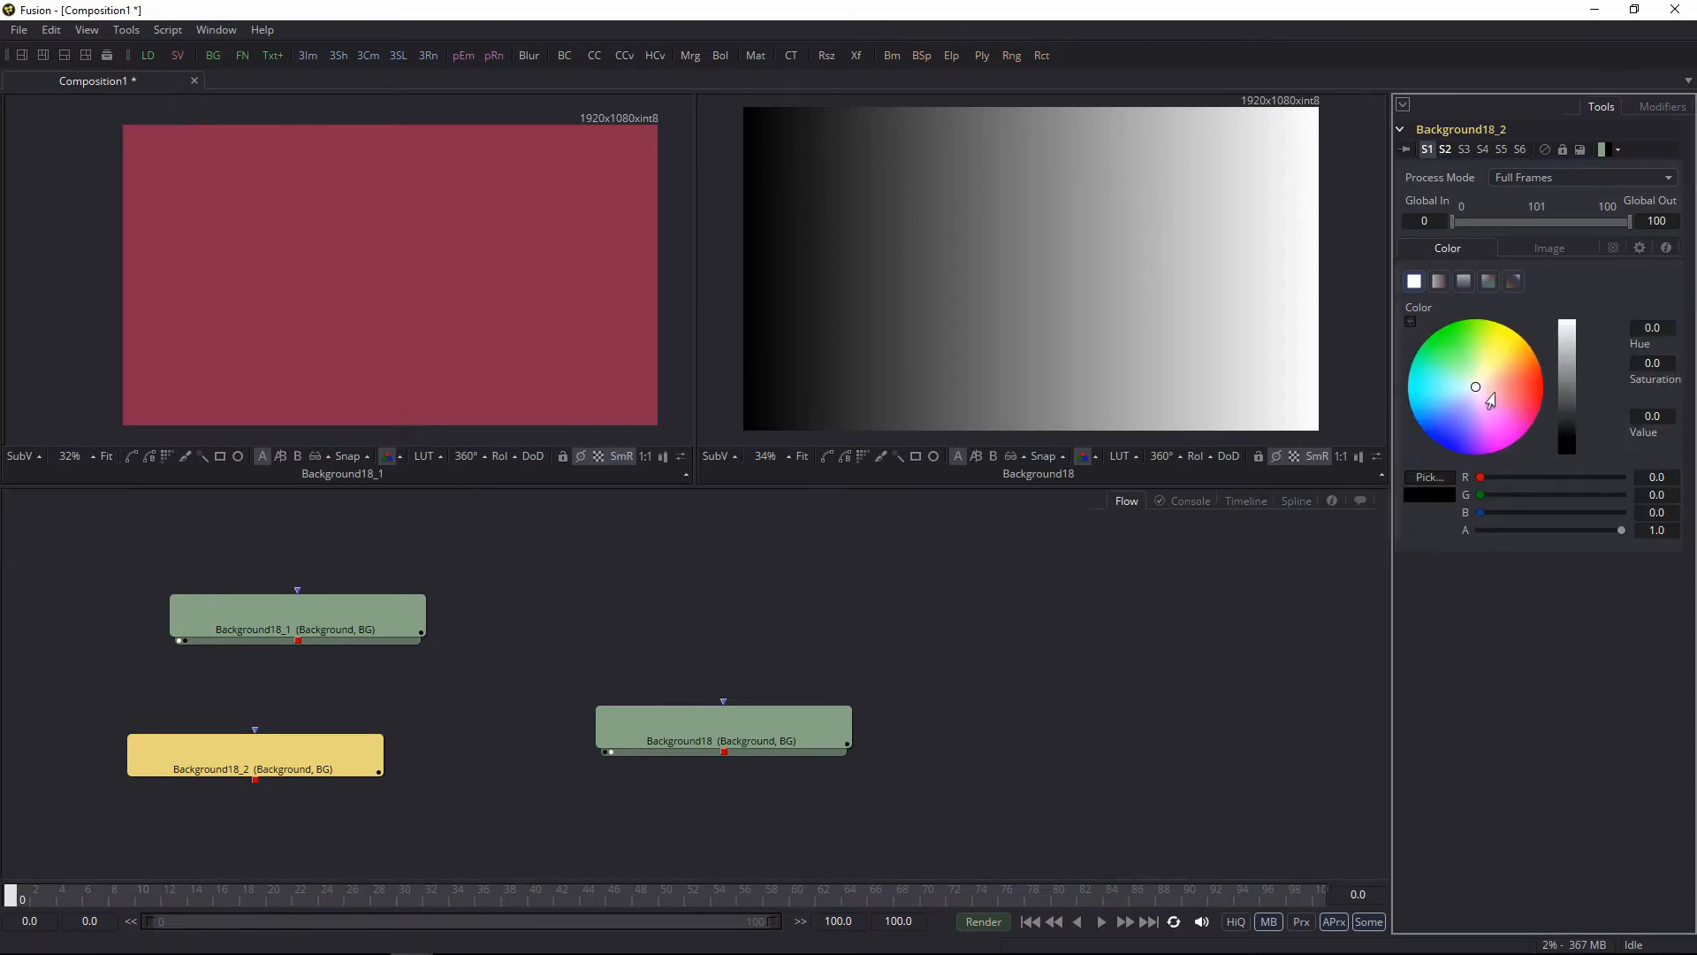
left_click(1499, 349)
left_click(1567, 349)
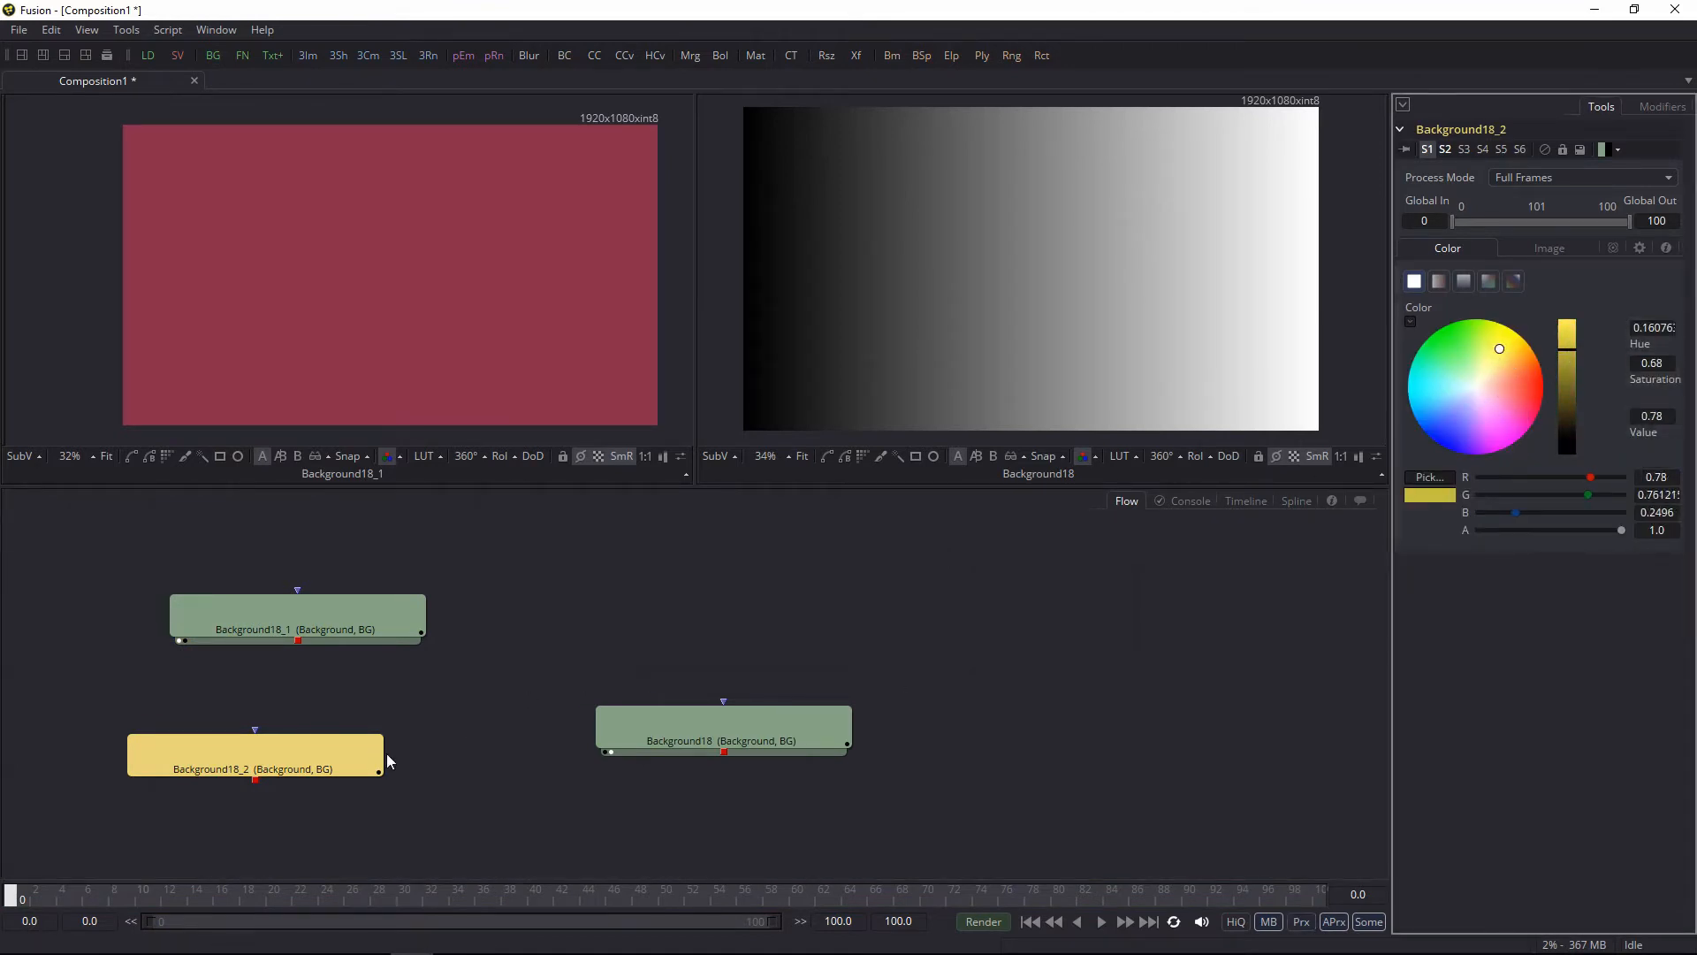
Step: Display the yellow Background node in the first viewer, and switch that viewer back to the crimson Background node
left_click_drag(371, 757, 375, 436)
left_click(481, 576)
left_click_drag(495, 661, 488, 598)
mouse_move(668, 674)
left_mouse_down()
mouse_move(639, 702)
mouse_move(637, 664)
left_mouse_up()
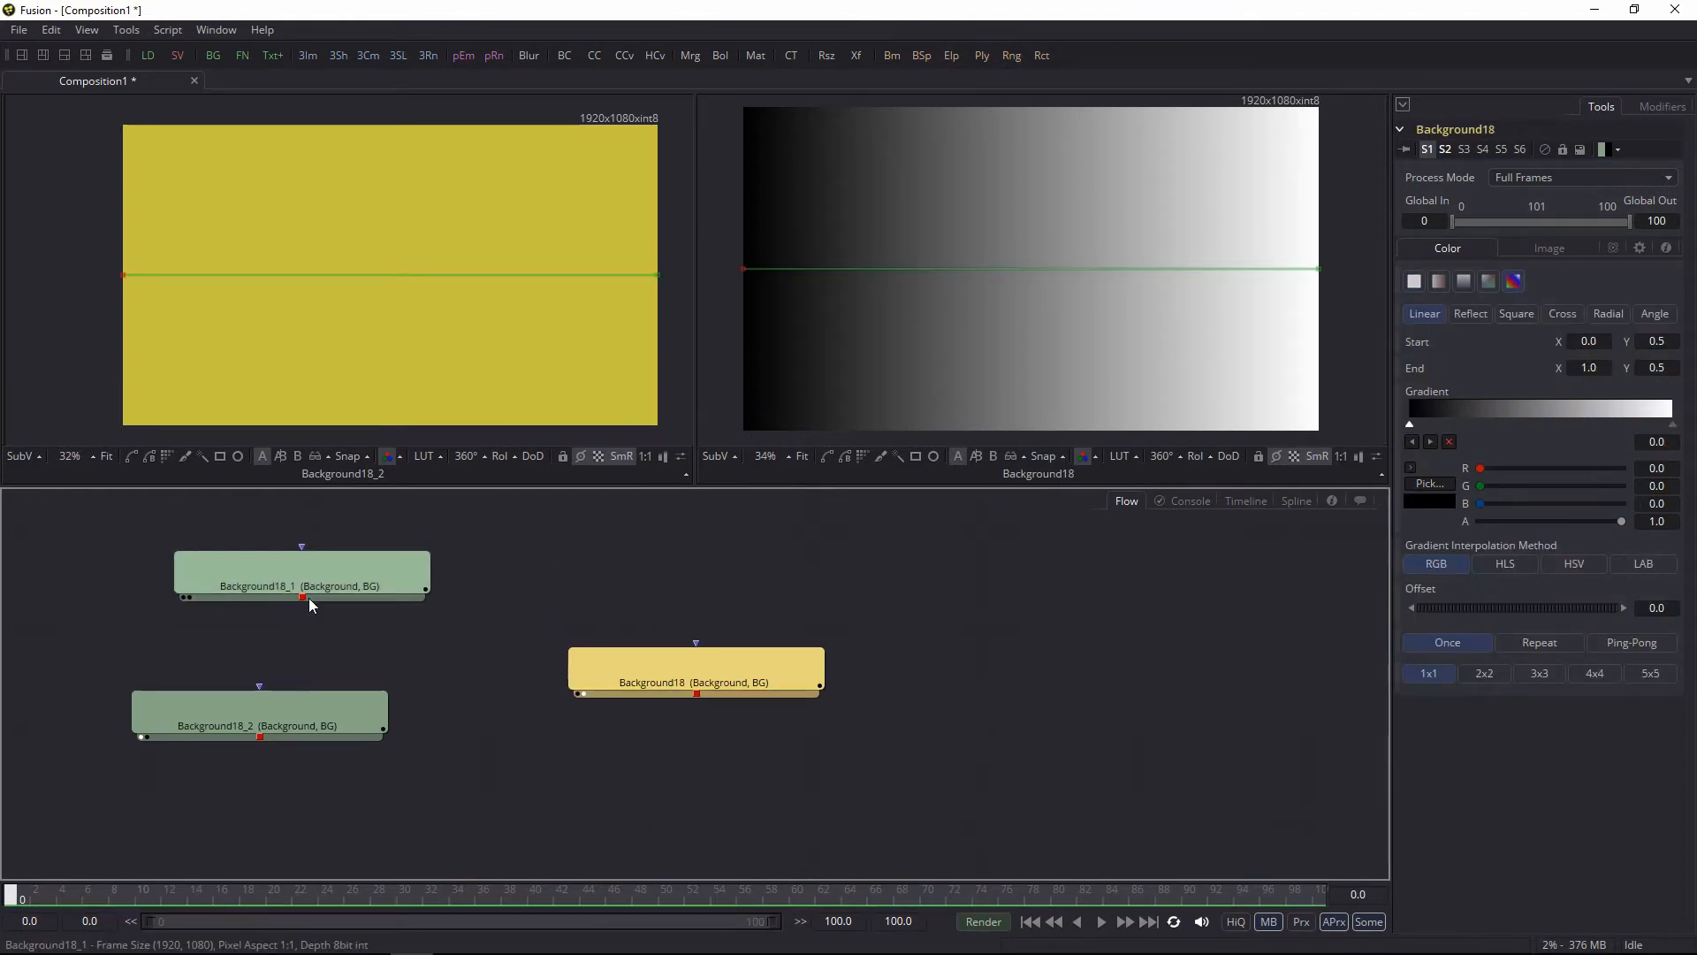
key("1")
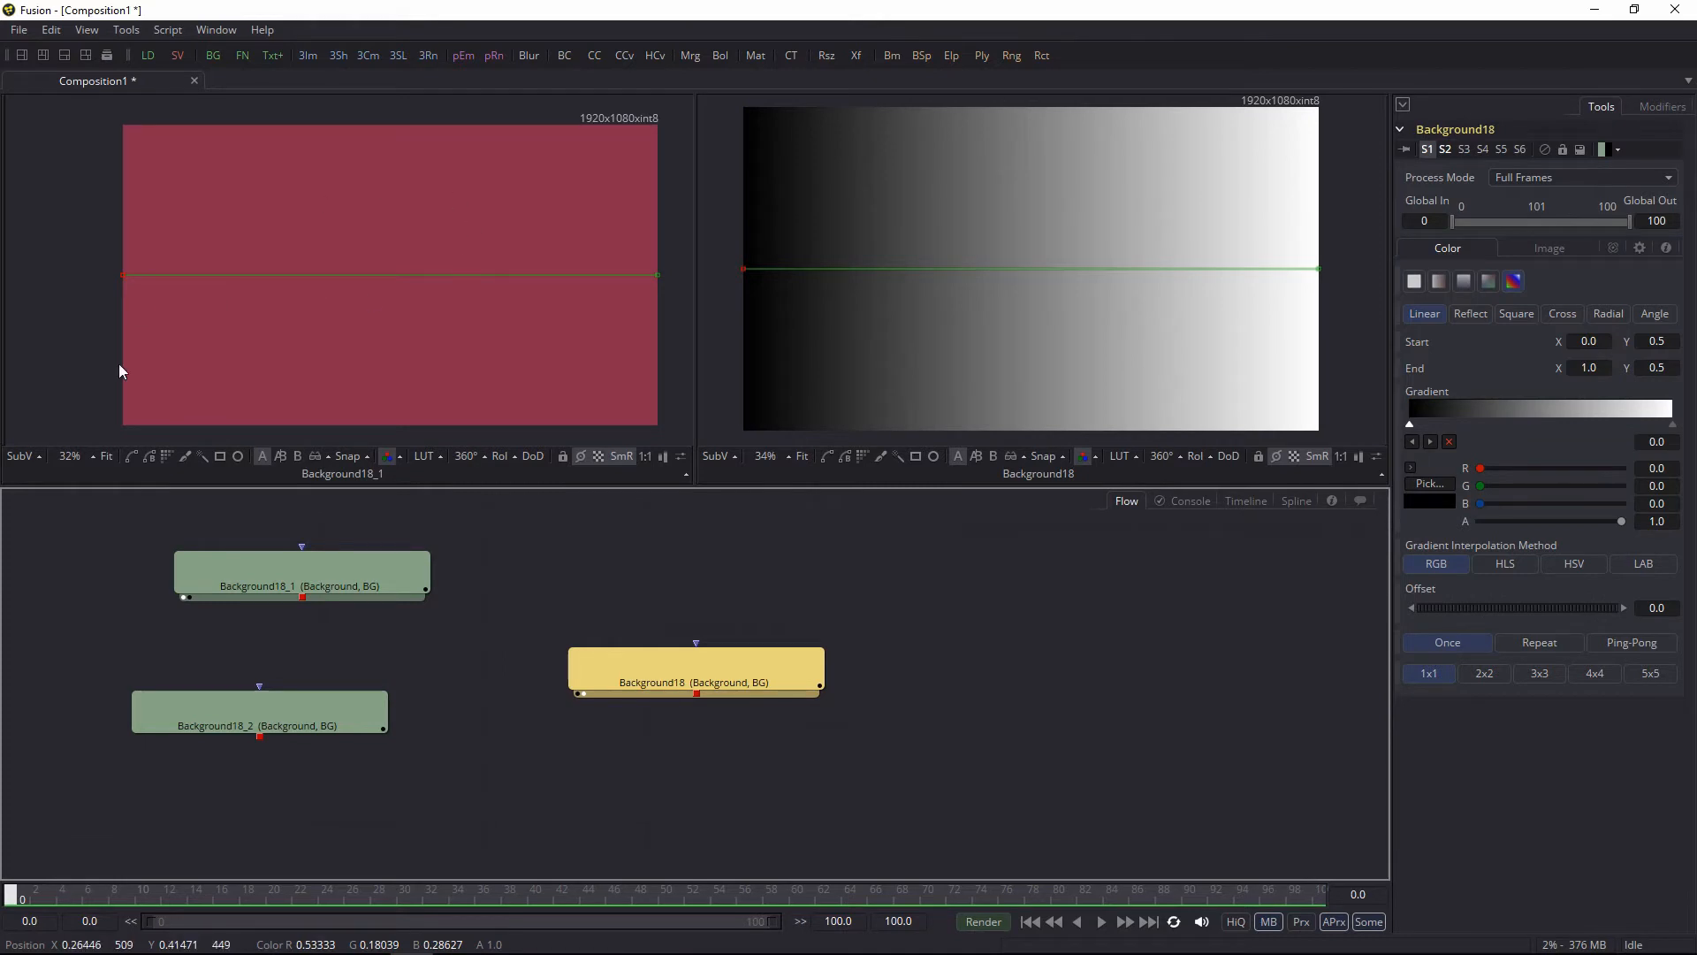
scroll(490, 583, "up", 1)
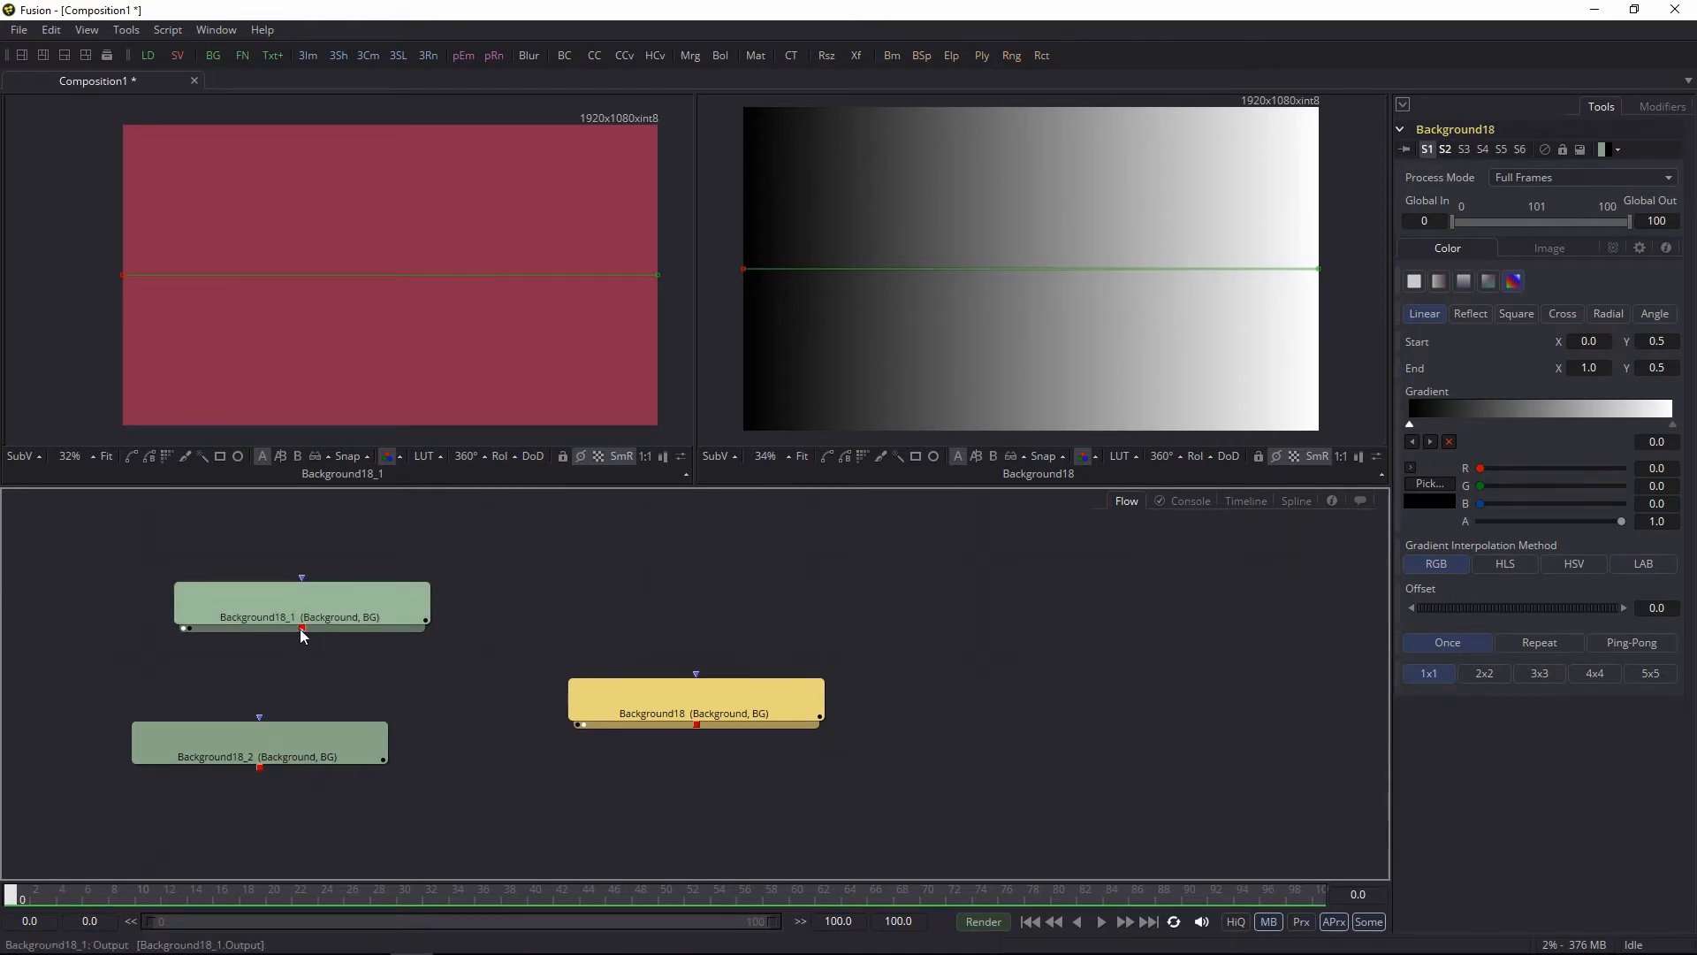
Step: Connect the crimson Background node's output to the gradient node's input and shift the gradient node slightly away from it
left_click_drag(302, 628, 703, 728)
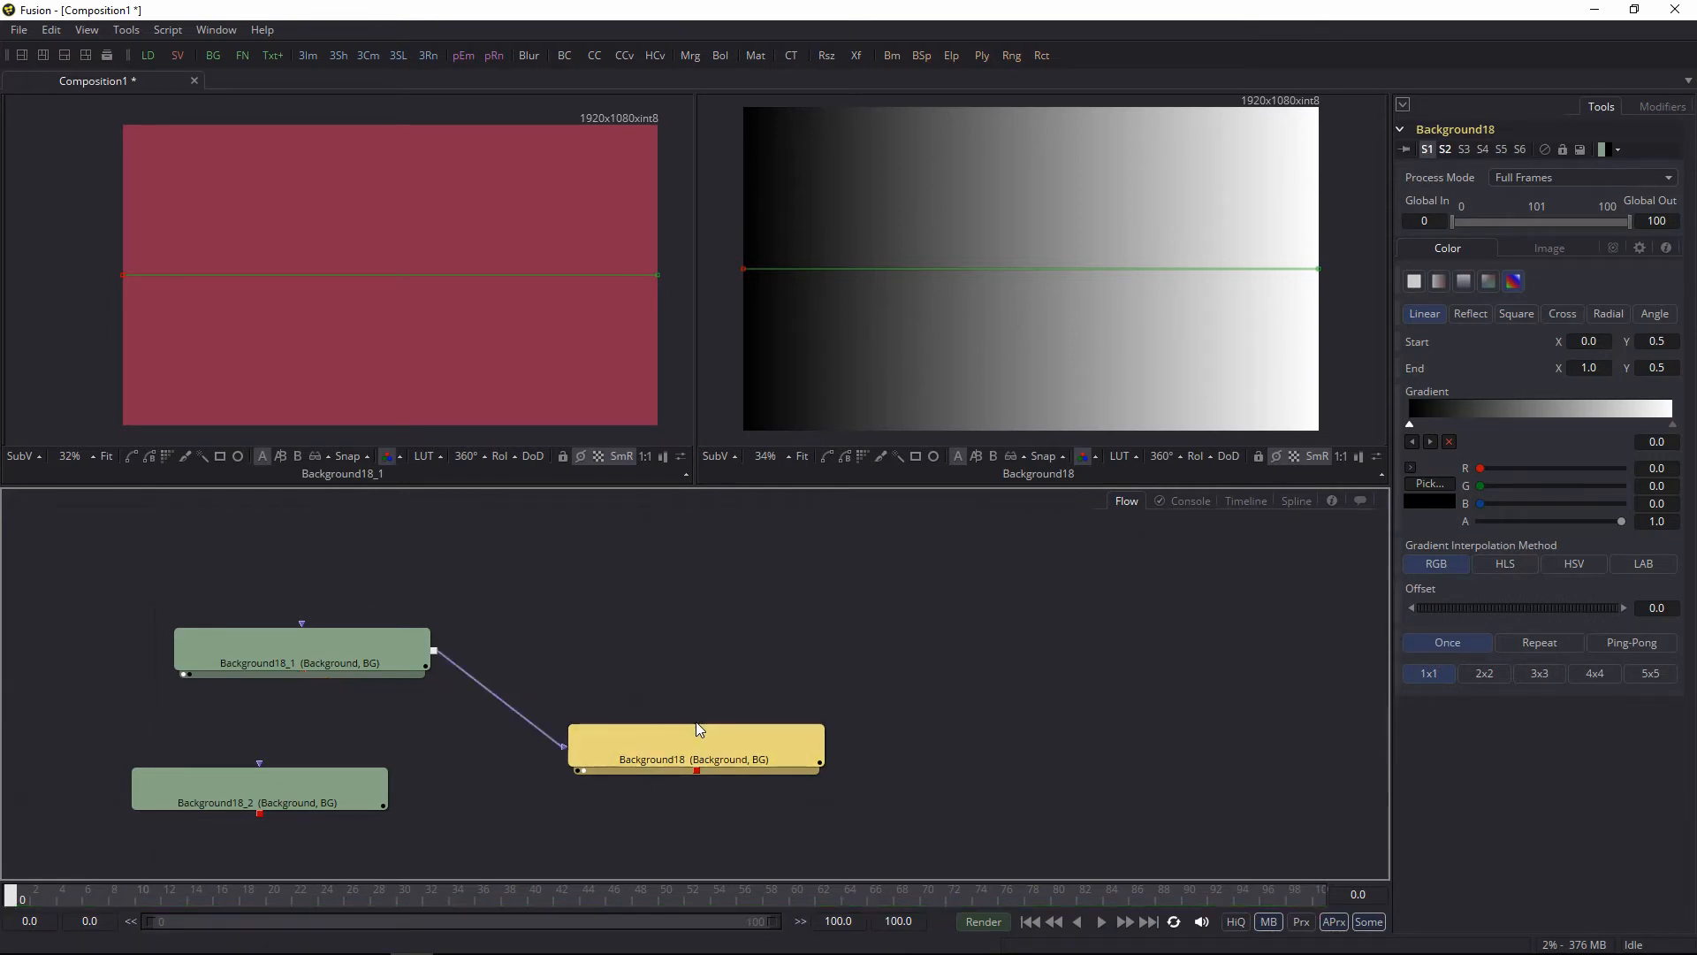
left_click_drag(669, 736, 700, 732)
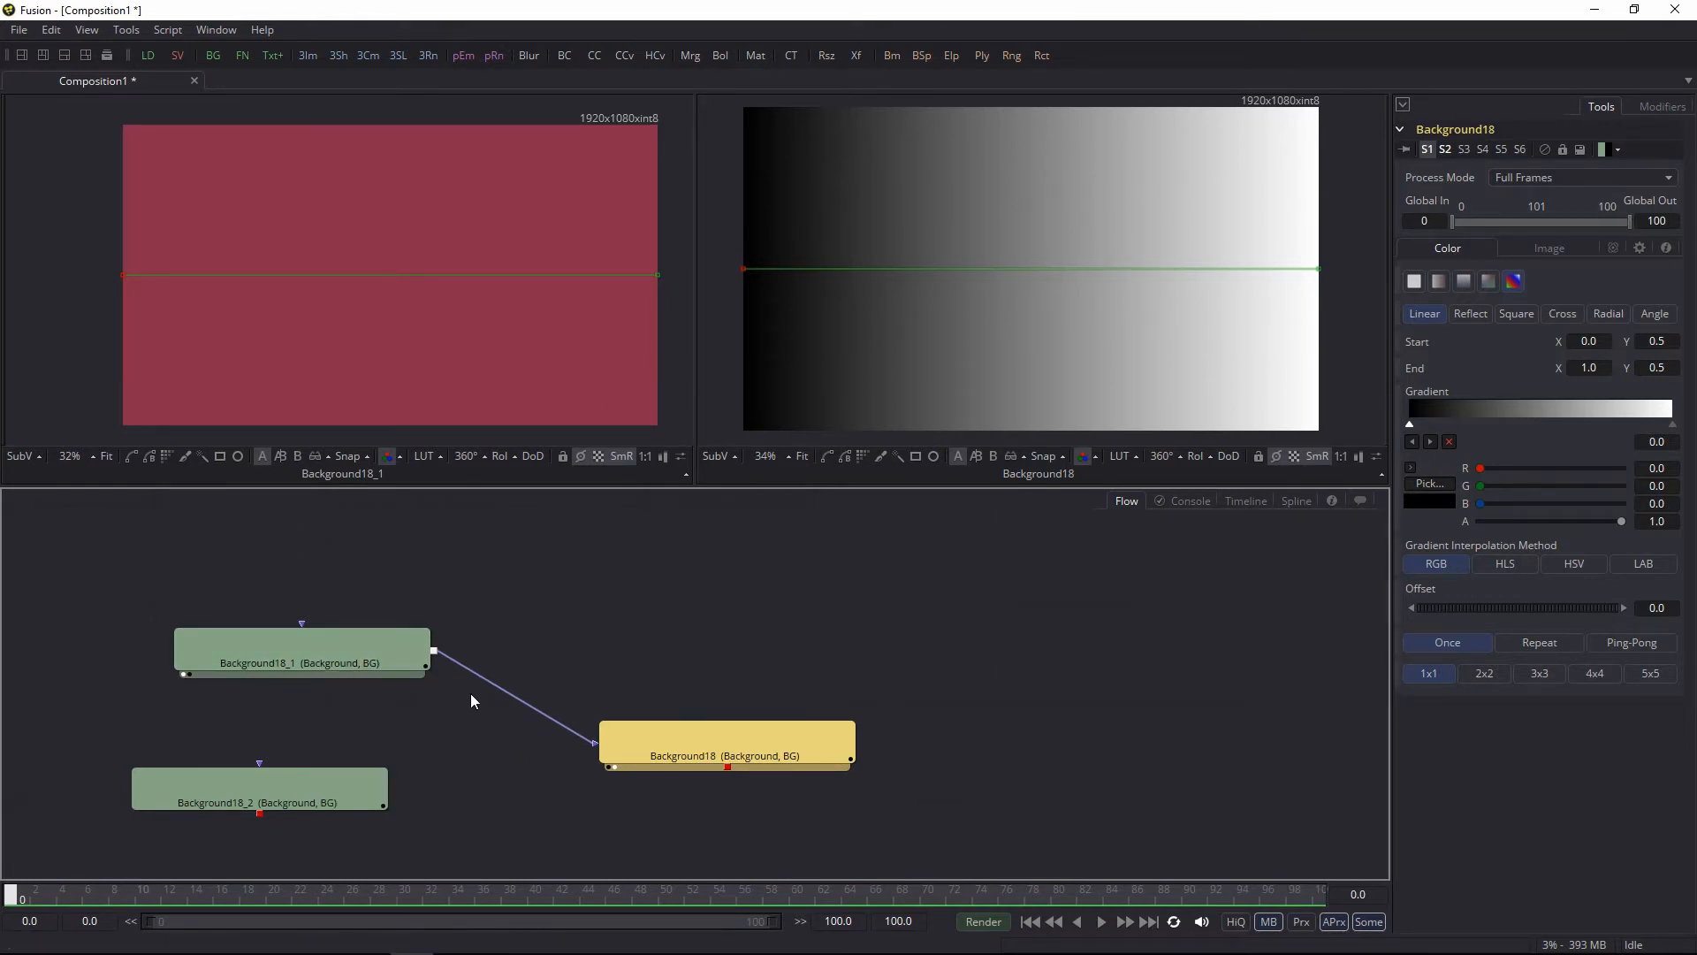
left_click_drag(562, 670, 590, 615)
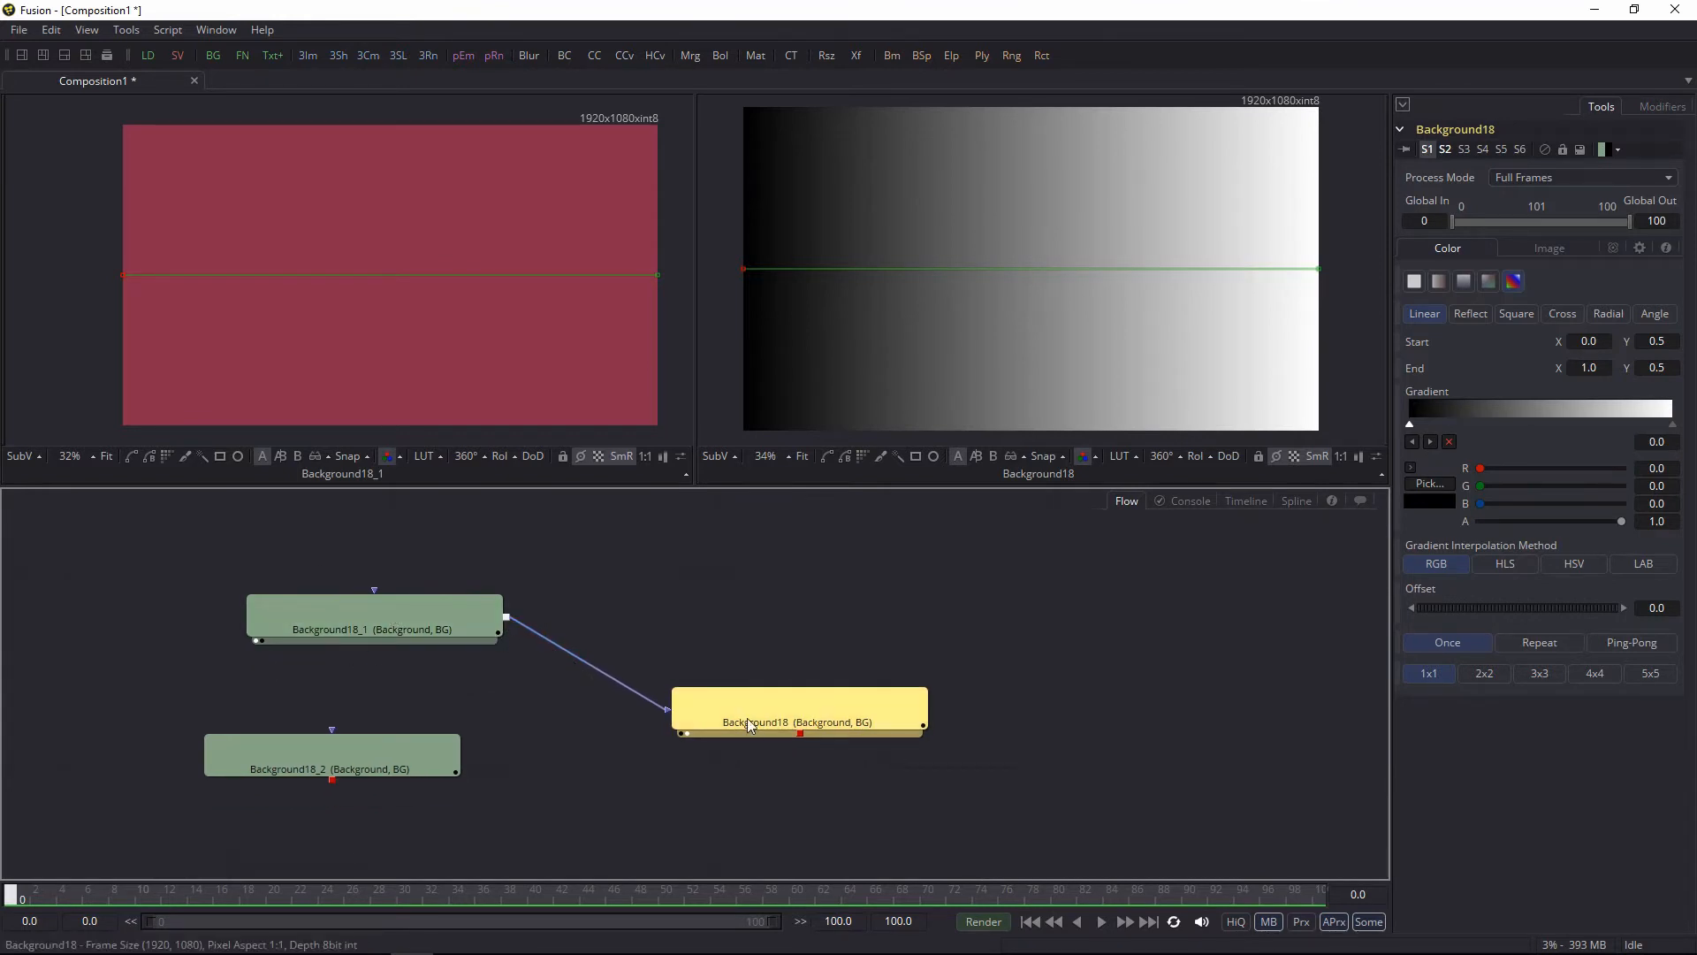
left_click(462, 681)
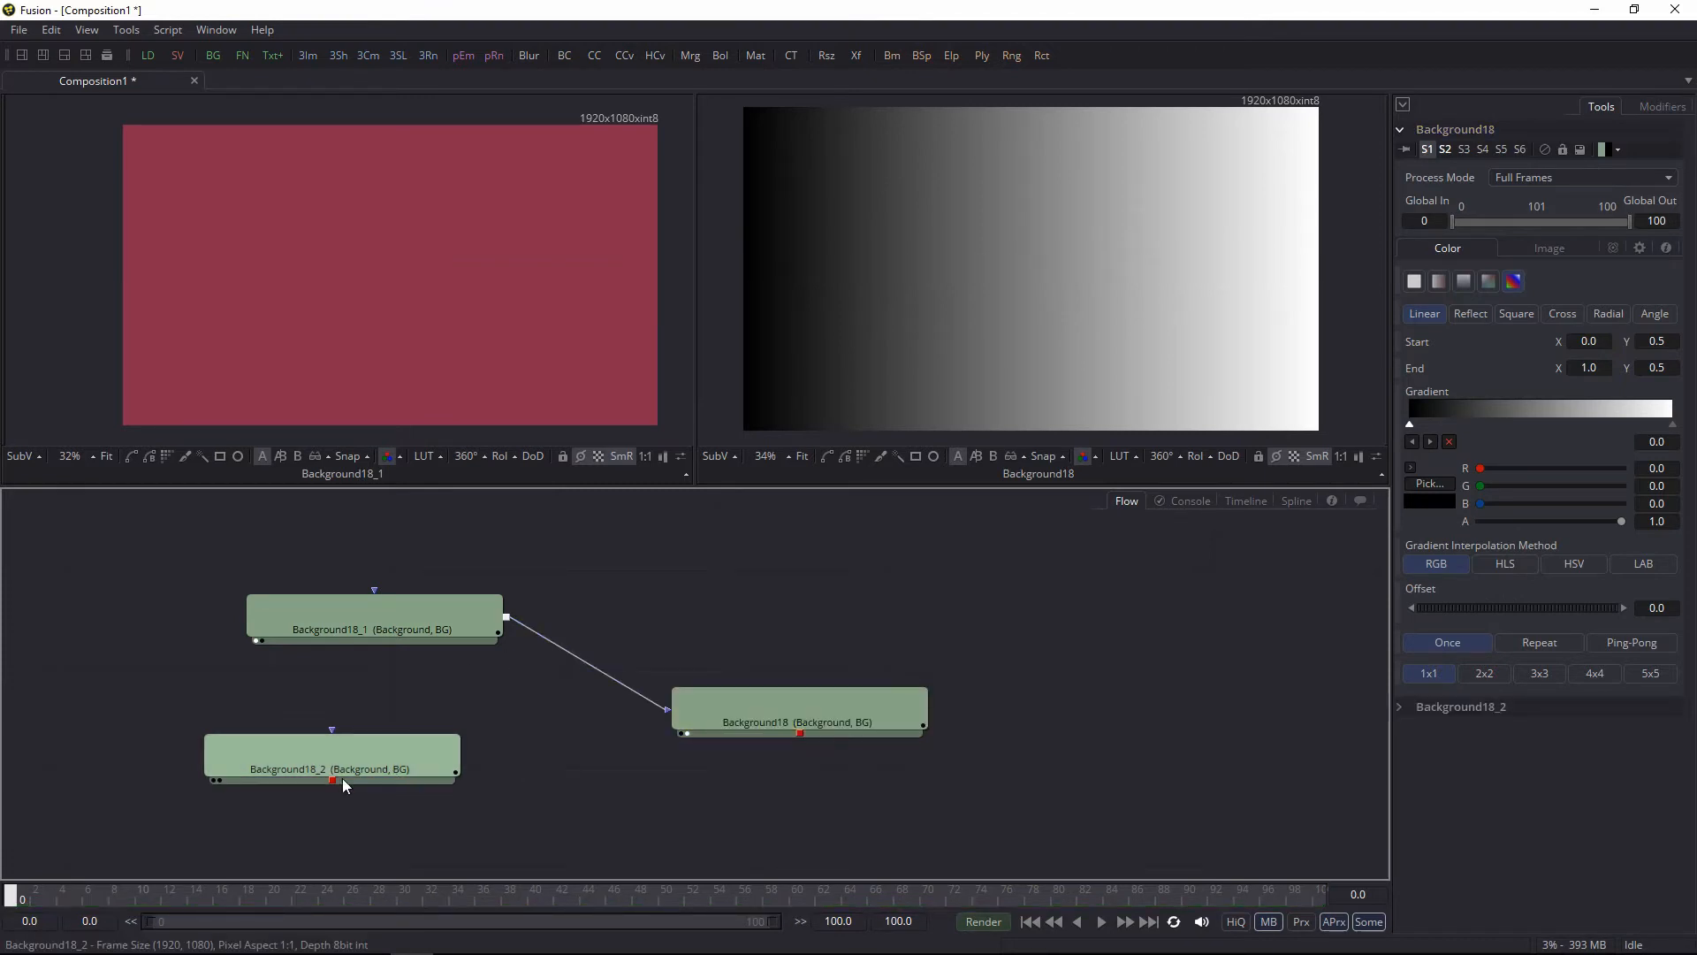
Step: Try connecting the yellow node to the gradient node, detach the gradient node's input, and try pulling a line from its output
left_click_drag(332, 780, 362, 799)
left_click_drag(460, 829, 626, 724)
left_click_drag(803, 688, 622, 644)
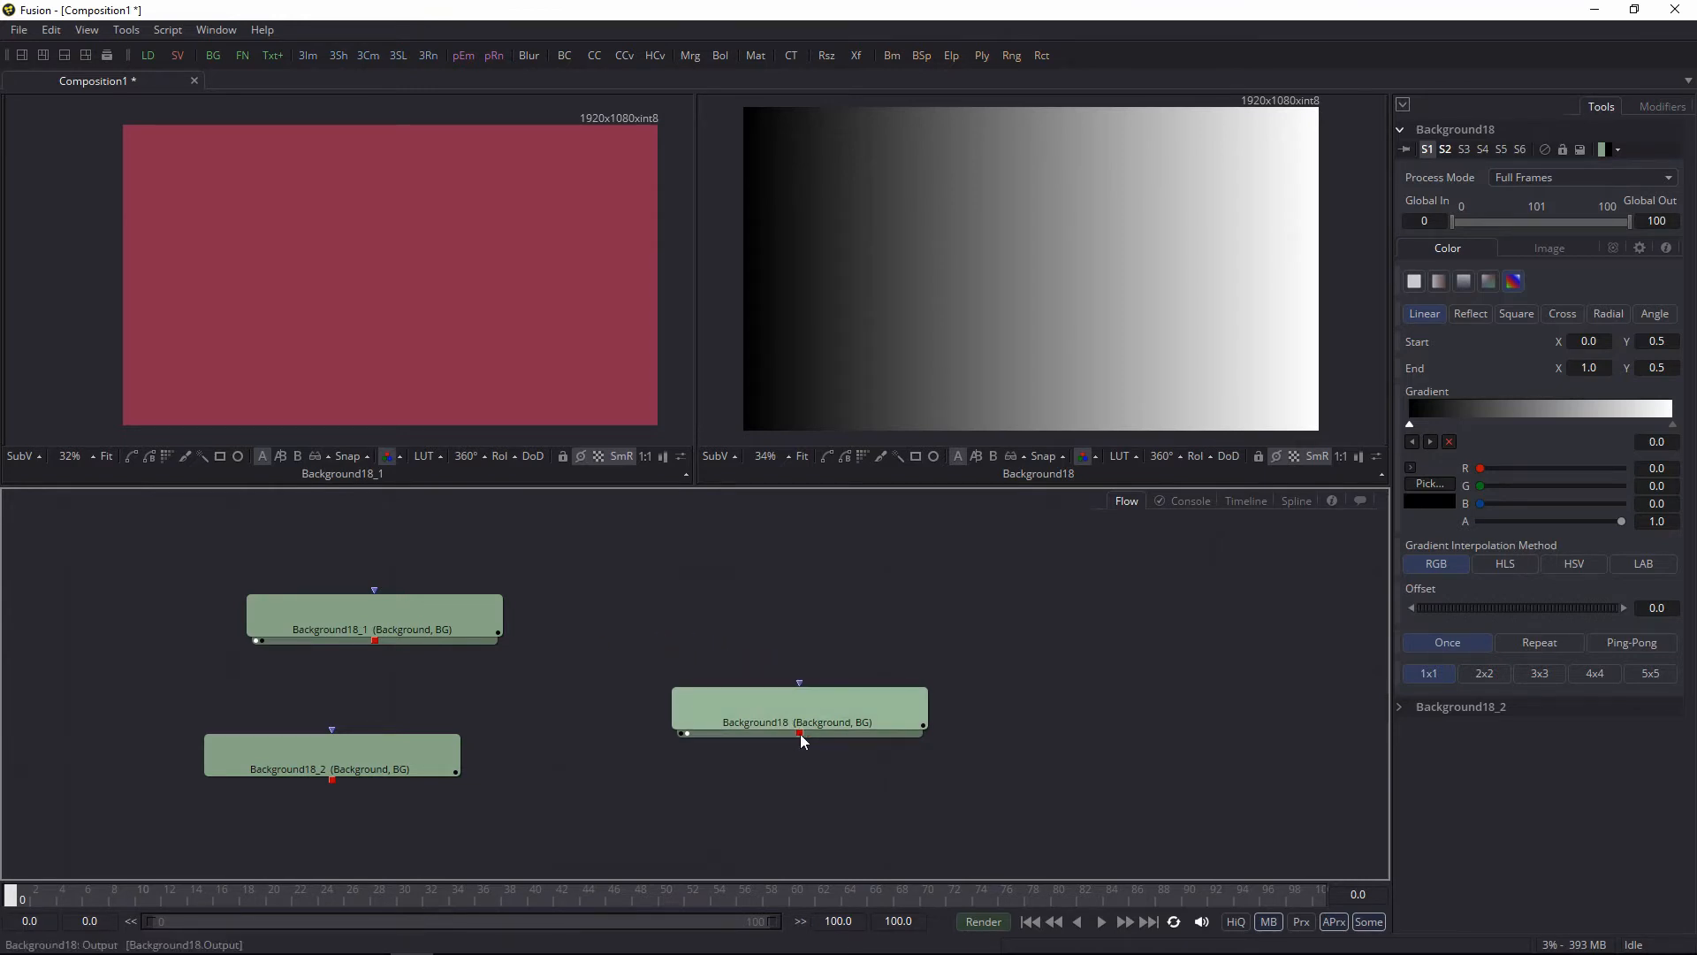
left_click_drag(800, 733, 1017, 748)
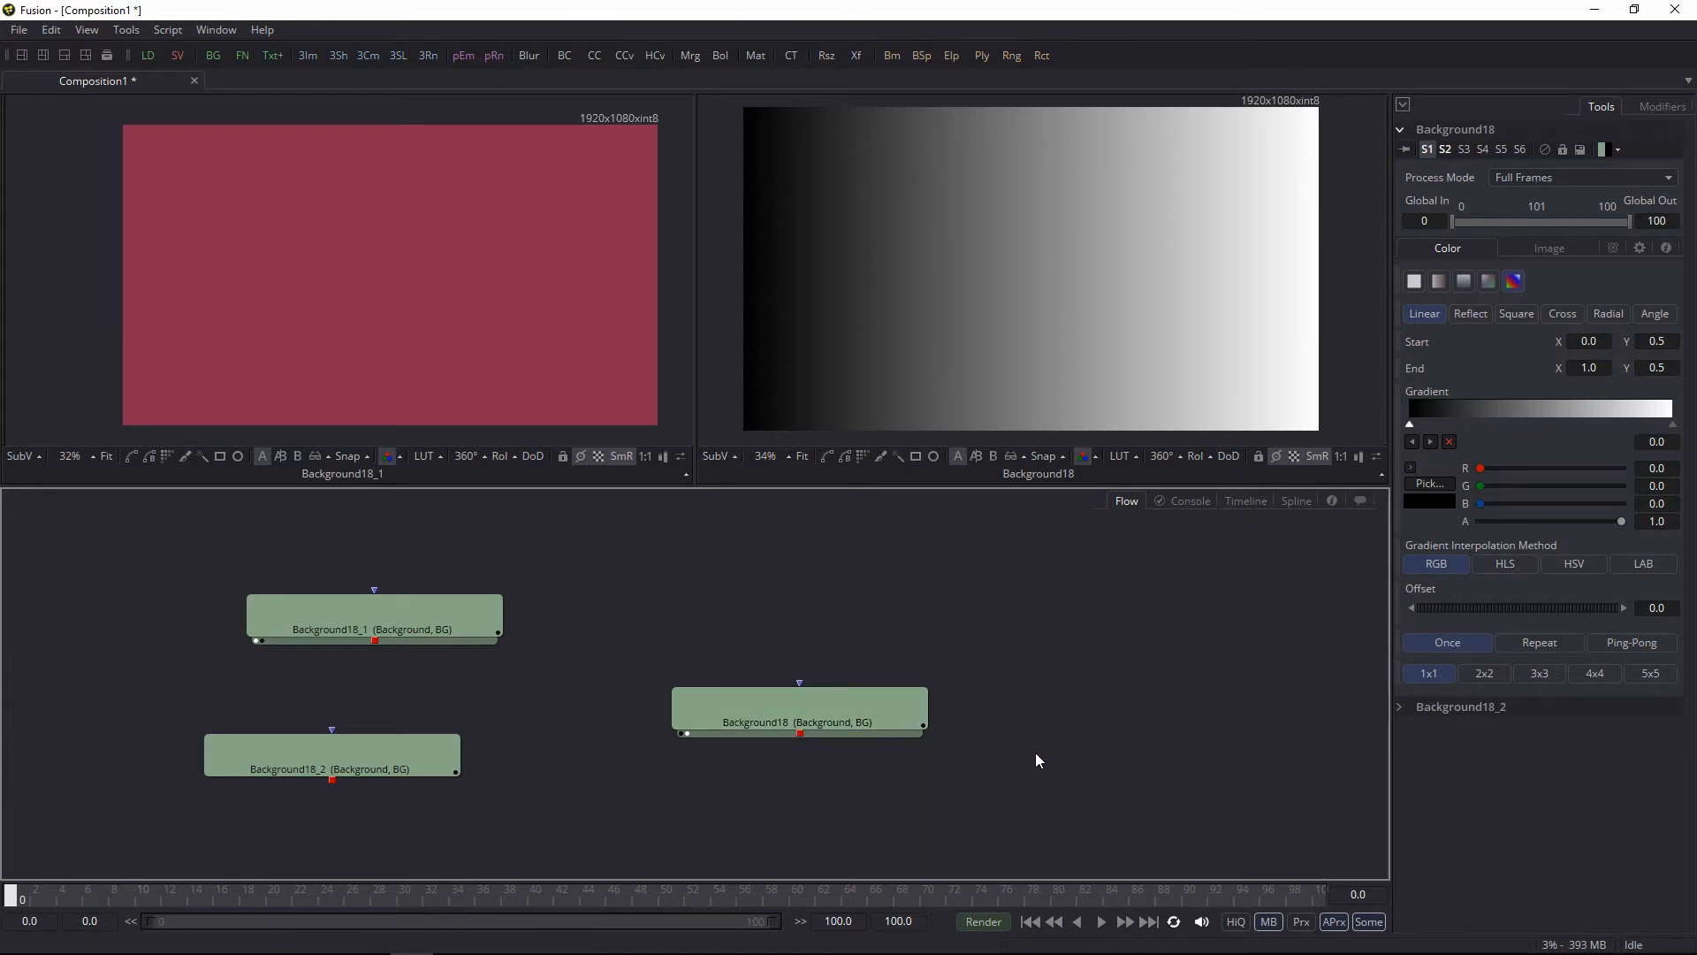
Step: Rearrange the nodes with the gradient node left of the crimson and yellow ones, and connect its output to the crimson node's input
left_click_drag(412, 626, 897, 623)
left_click_drag(378, 764, 933, 795)
left_click_drag(829, 724, 350, 724)
left_click_drag(826, 801, 785, 757)
left_click_drag(333, 734, 864, 608)
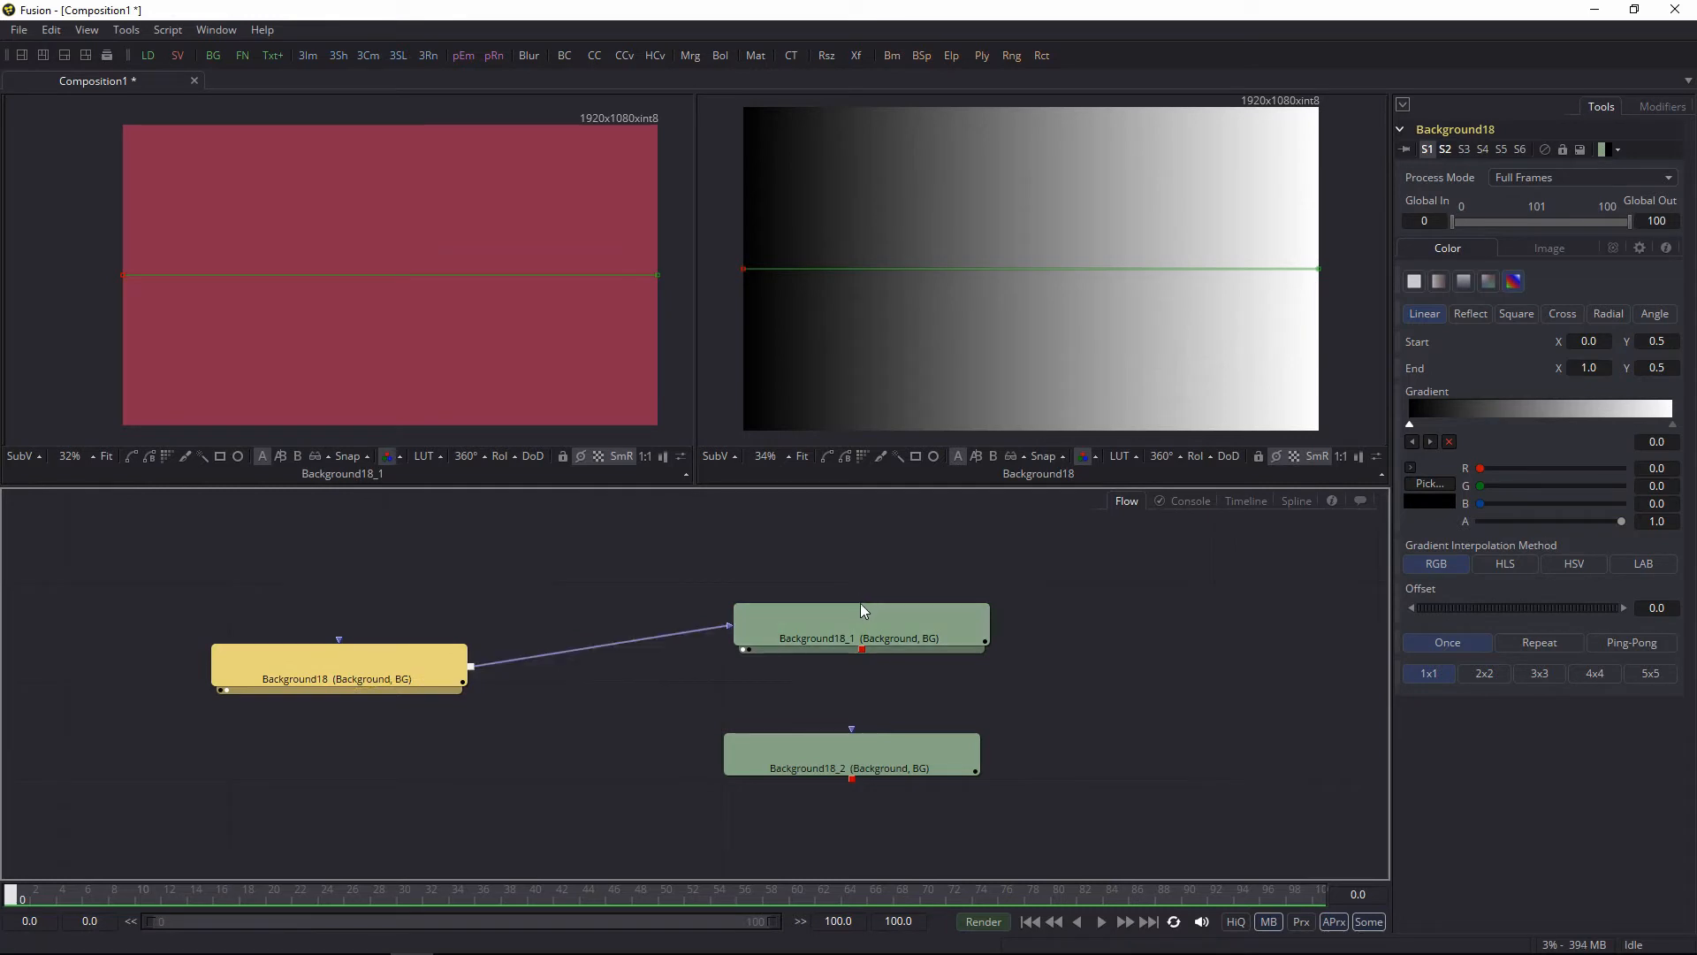
Step: Connect the gradient Background node's output to the lower Background node's input as well, alongside its existing connection
left_click_drag(471, 667, 854, 733)
left_click(953, 719)
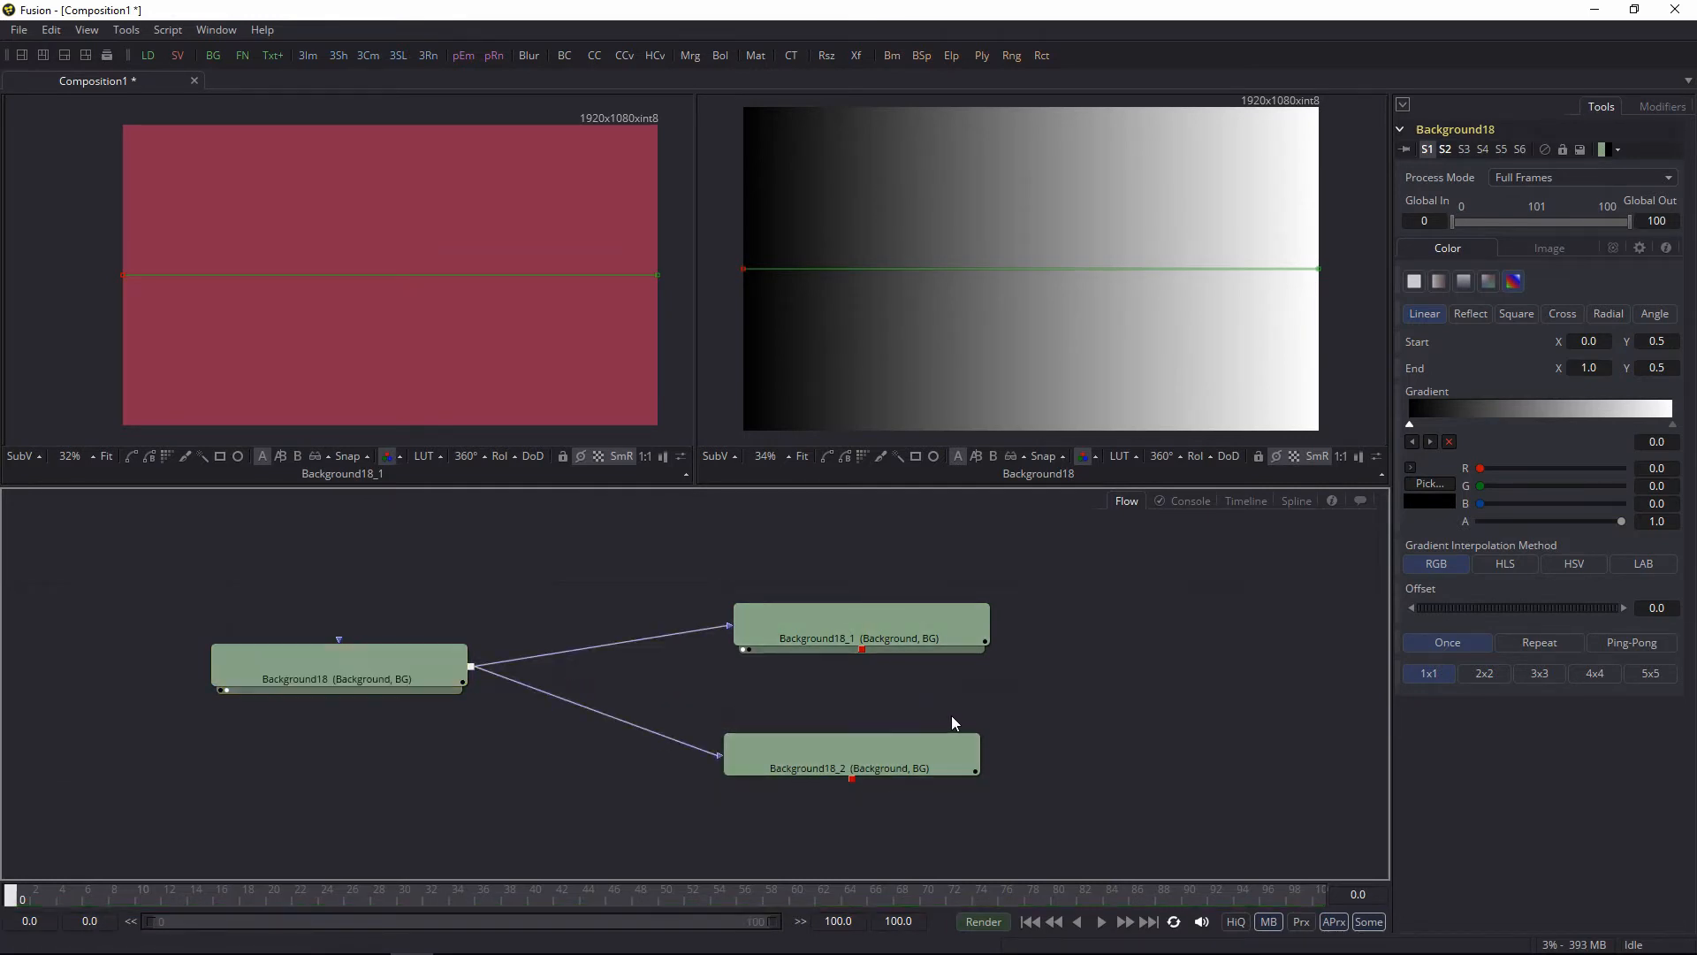
left_click_drag(438, 592, 468, 670)
left_click_drag(455, 739, 402, 713)
left_click_drag(496, 608, 508, 554)
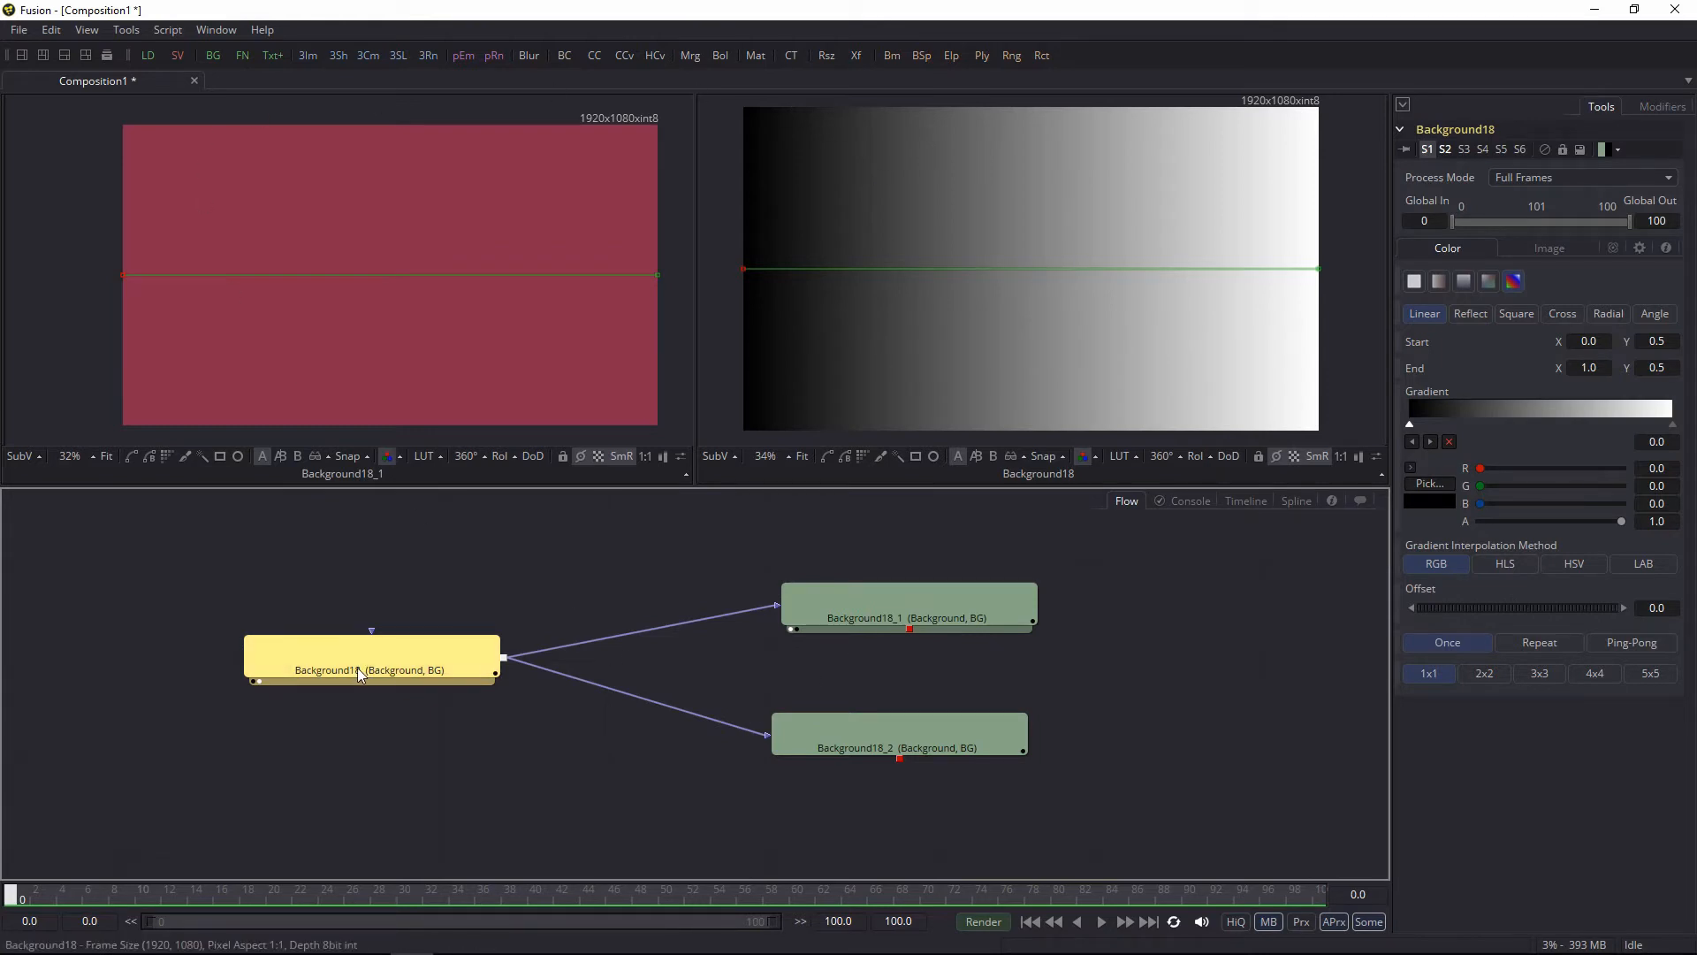
Step: Delete the two connected Background nodes, keeping only the gradient node, and display it in the first viewer too
left_click_drag(357, 669, 461, 675)
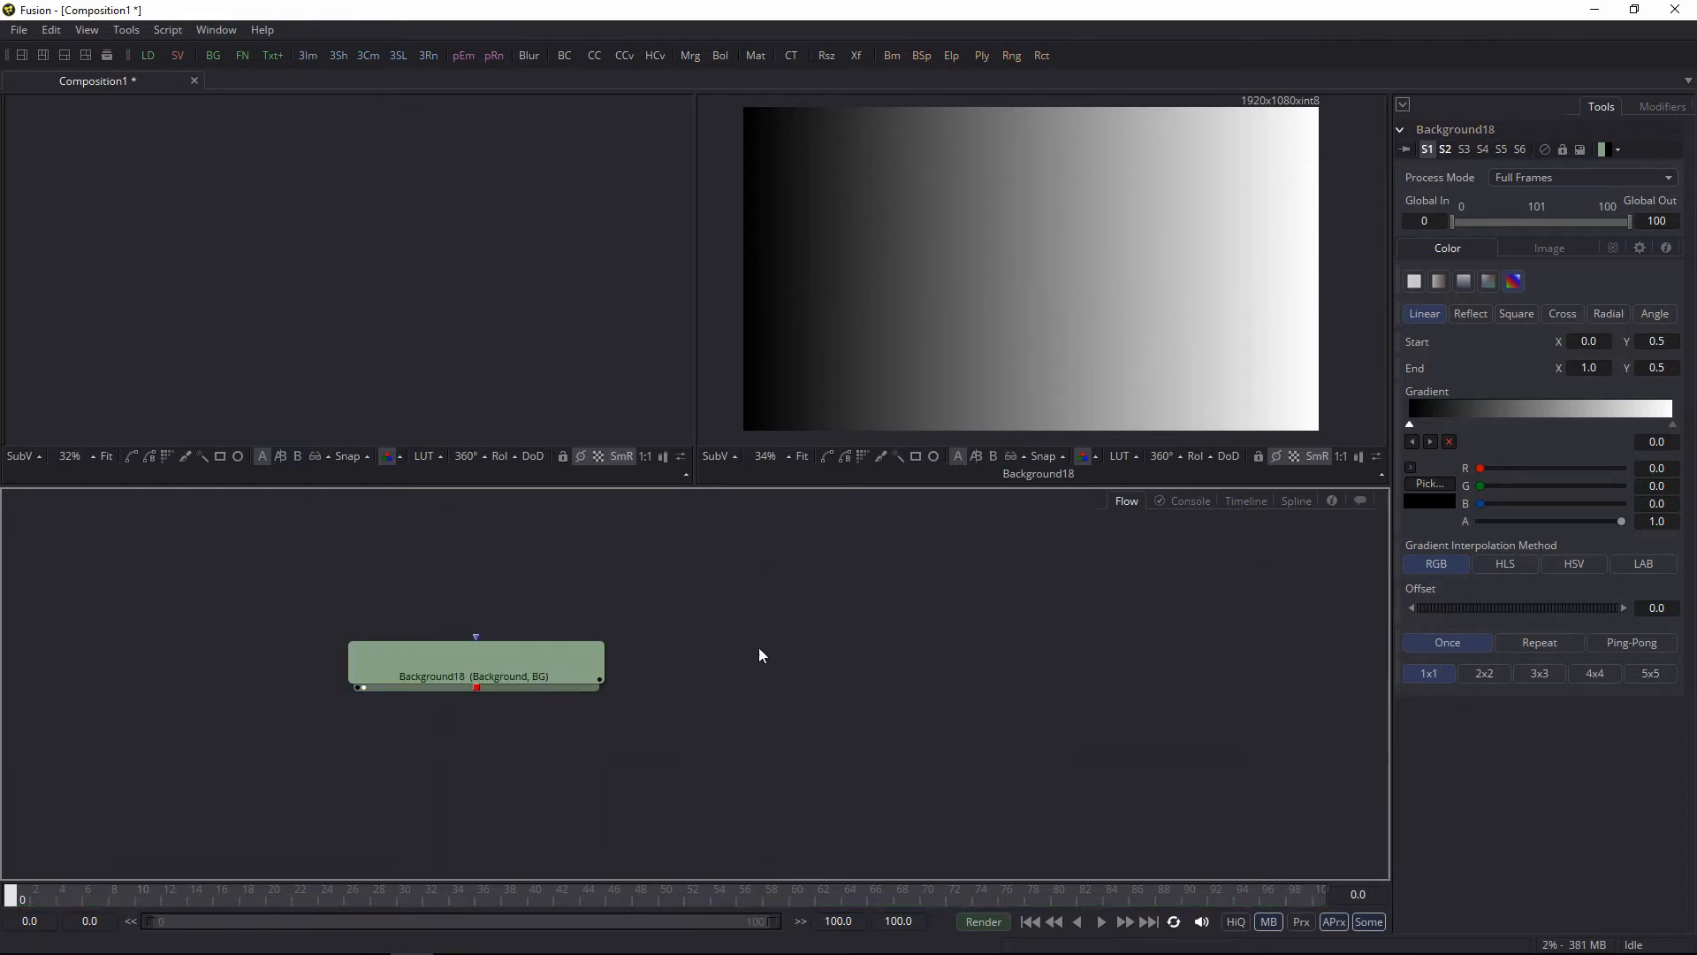
scroll(783, 638, "down", 1)
left_click_drag(765, 638, 789, 641)
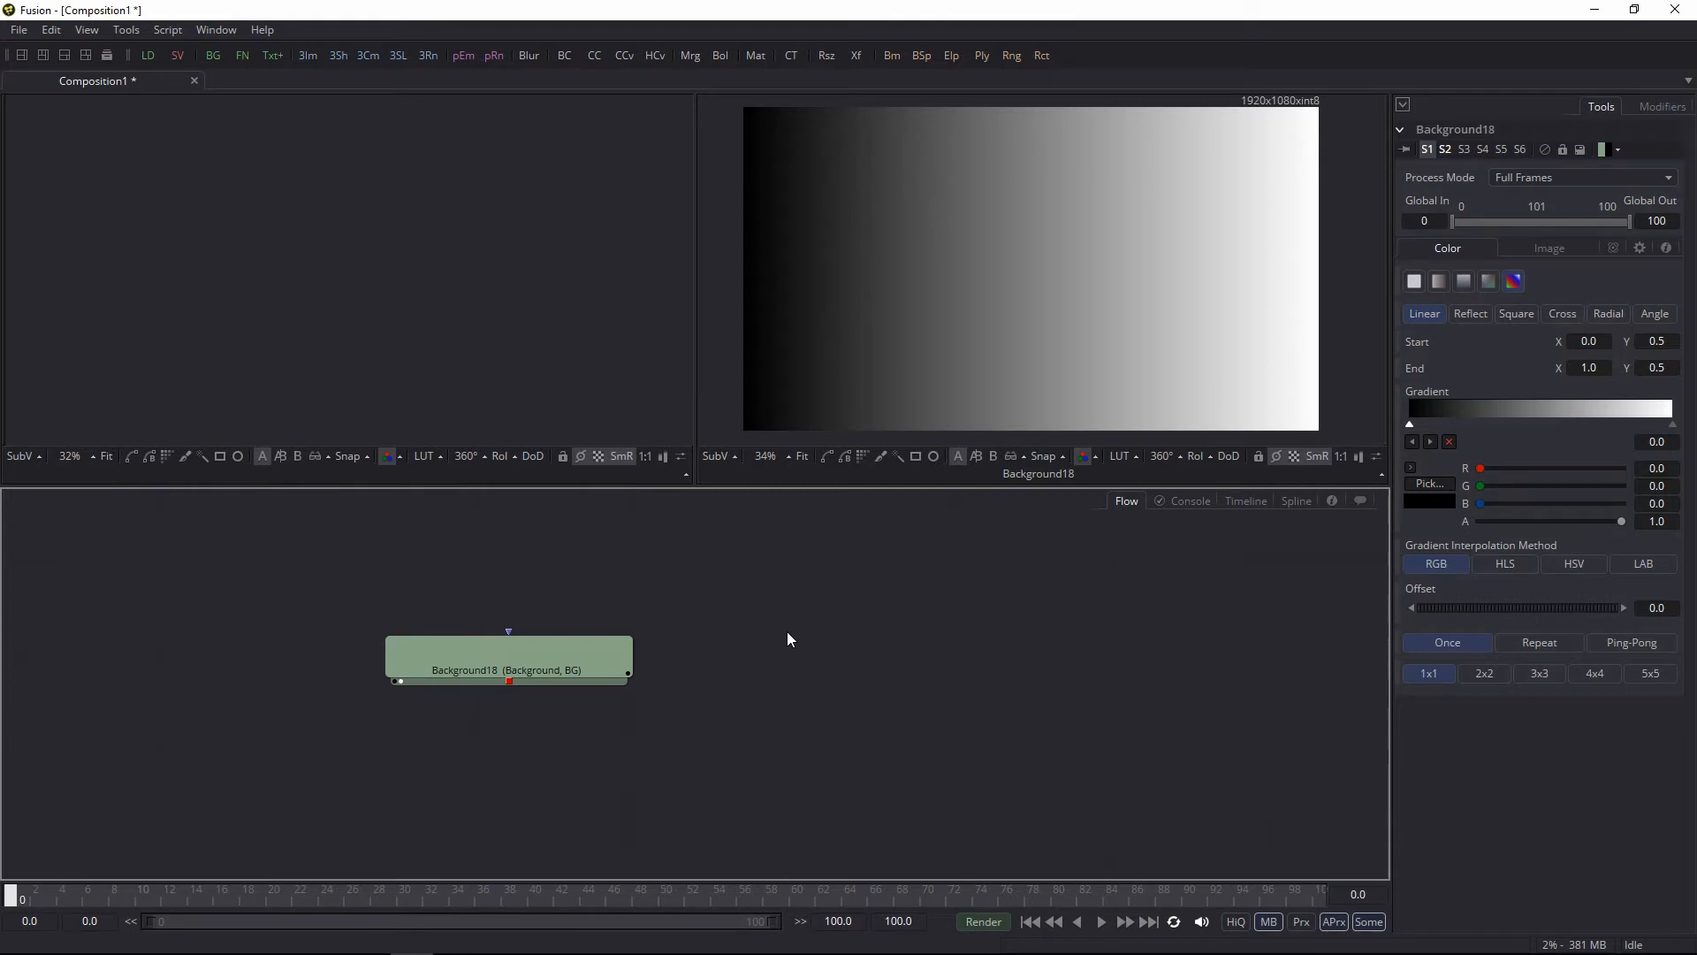
left_click_drag(439, 640, 591, 375)
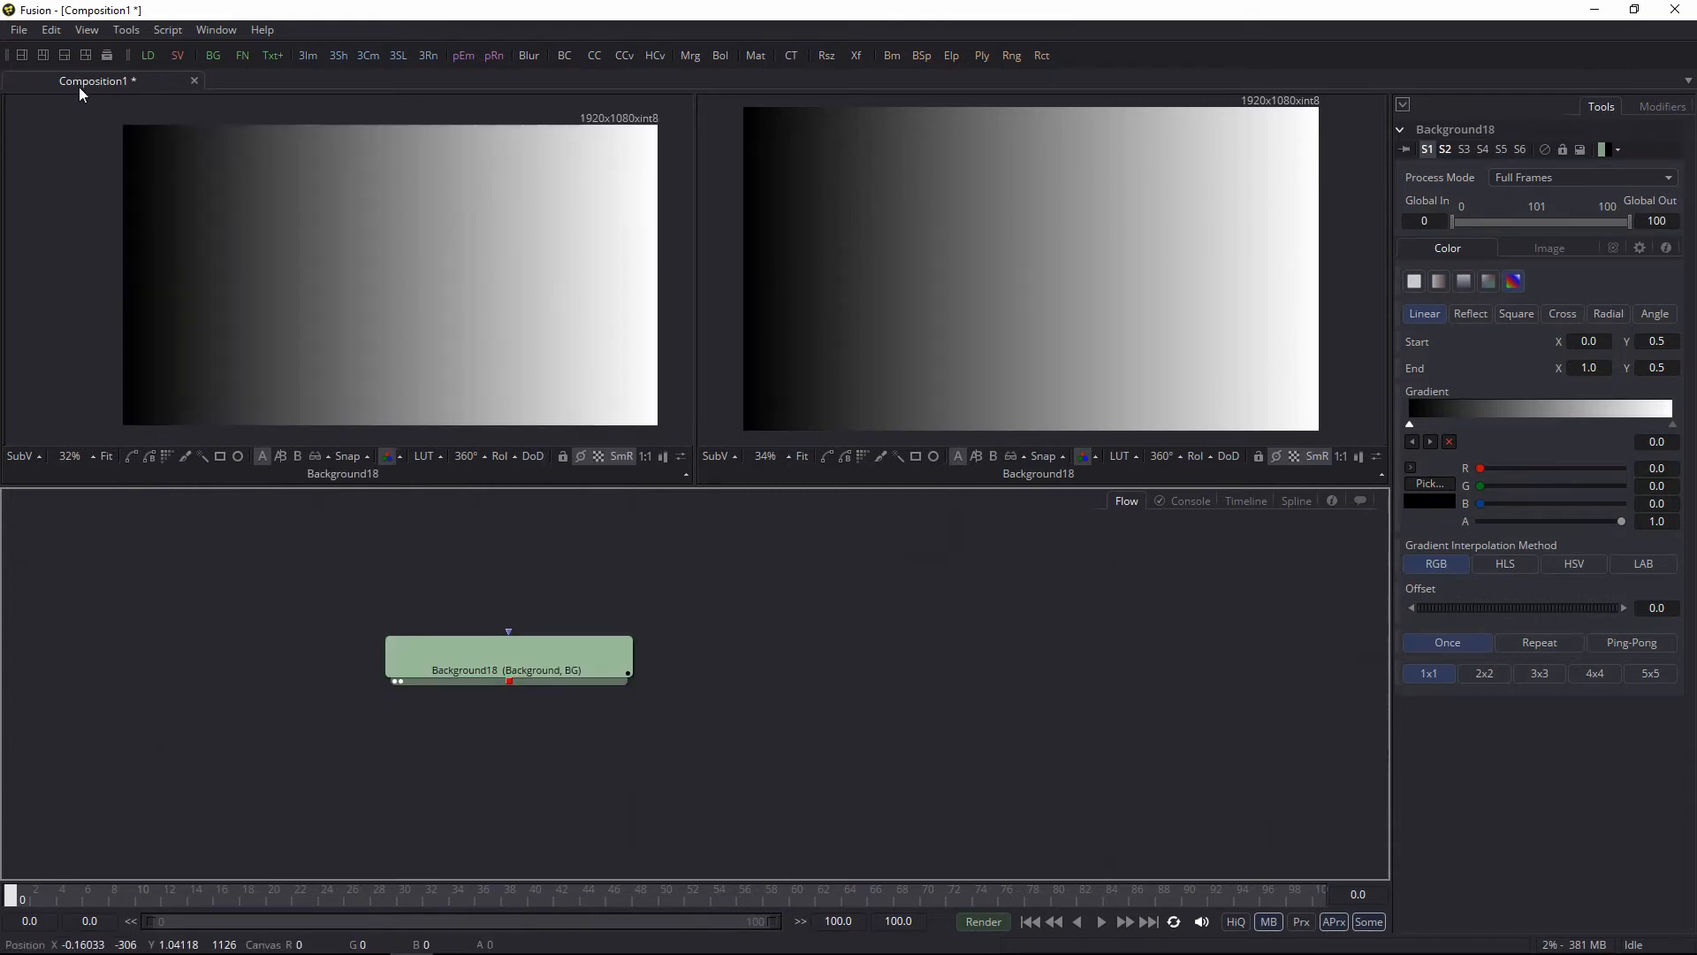
Step: Switch the Background node's gradient to Radial, with its start at about 0.504, 0.524 and its end at about 1.291, 0.141
scroll(654, 685, "down", 1)
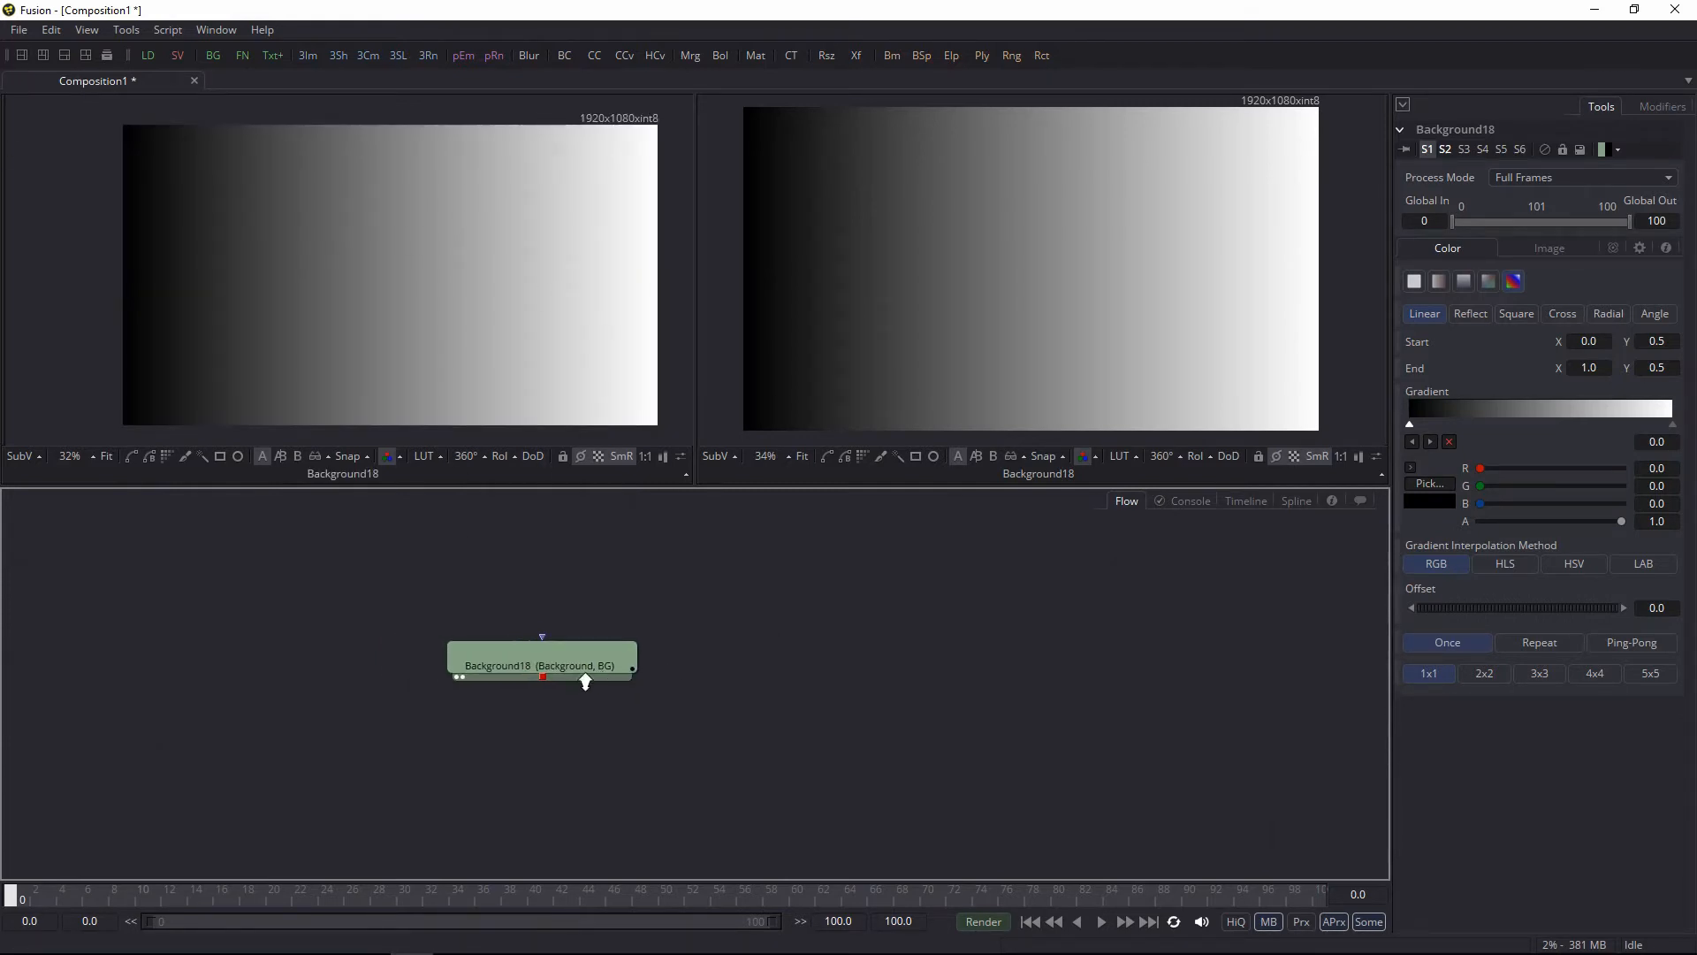
left_click(574, 669)
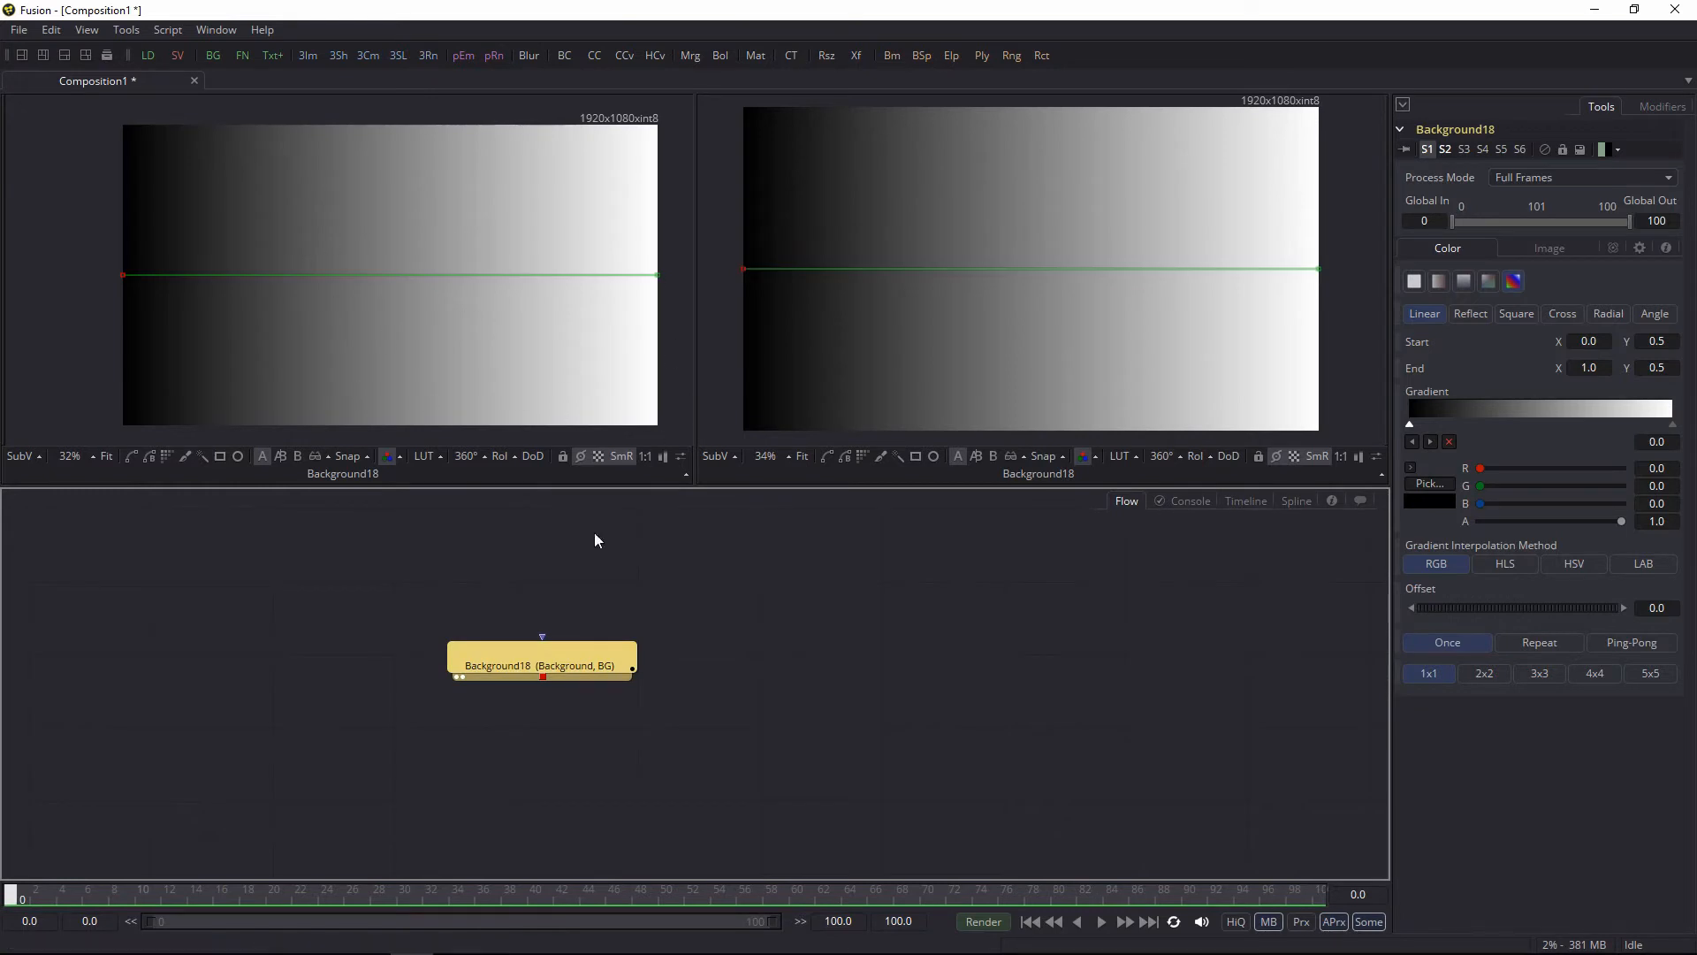
left_click(1607, 315)
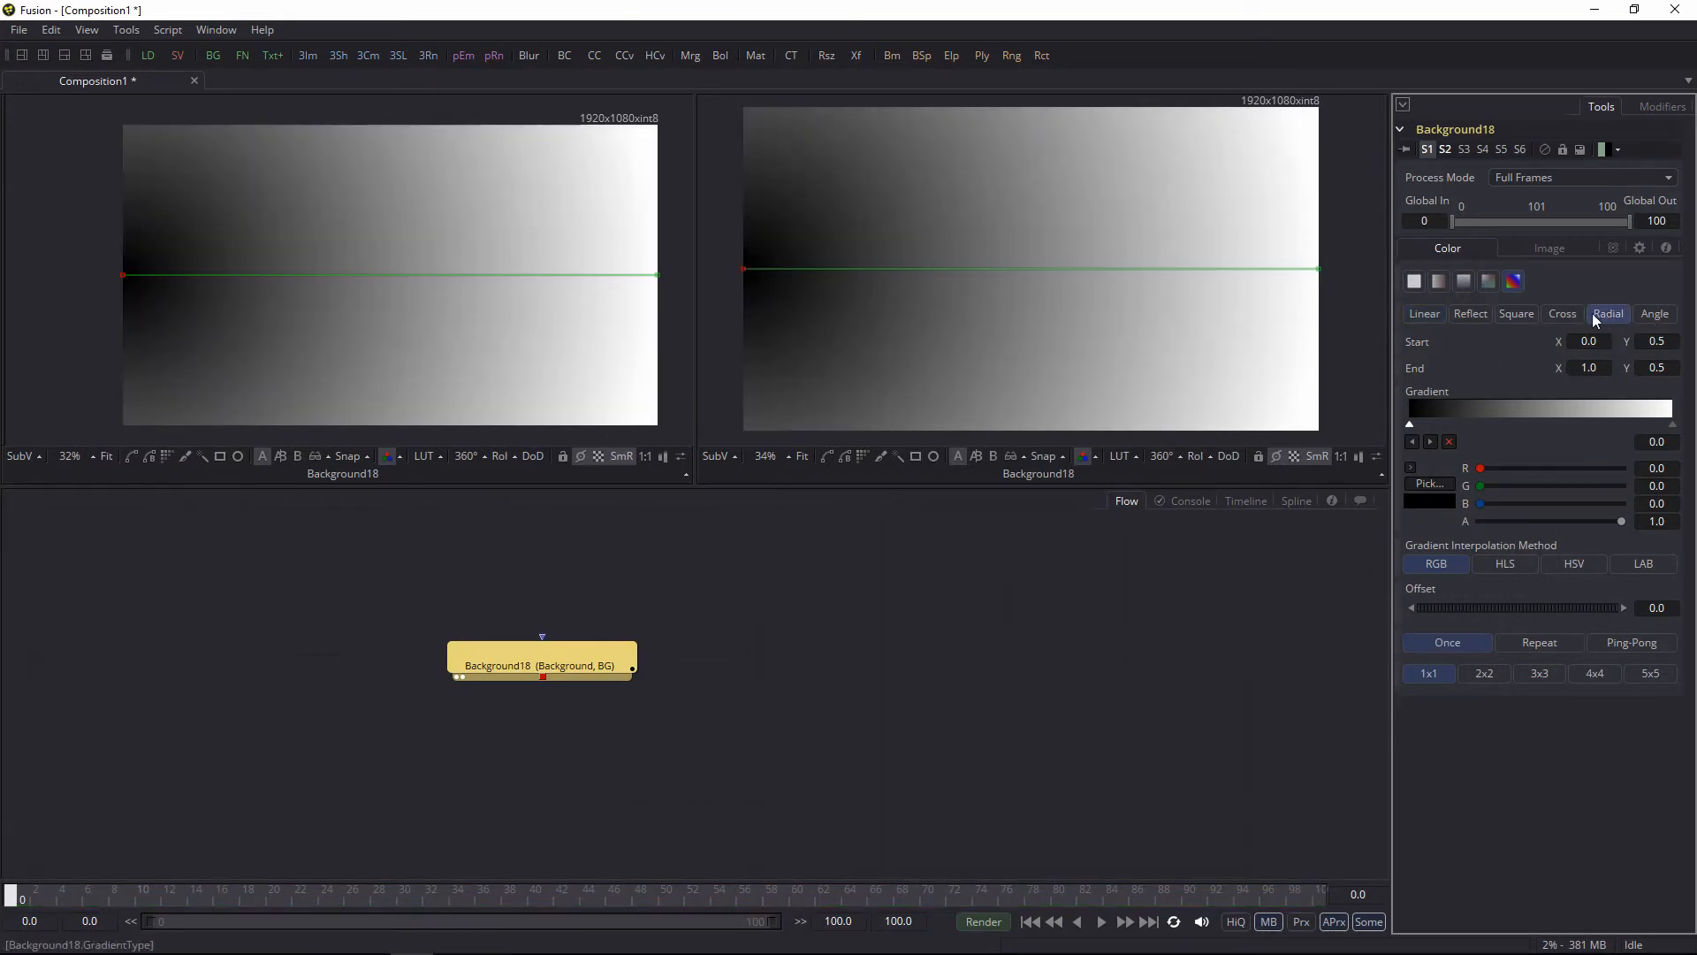
left_click_drag(656, 277, 391, 267)
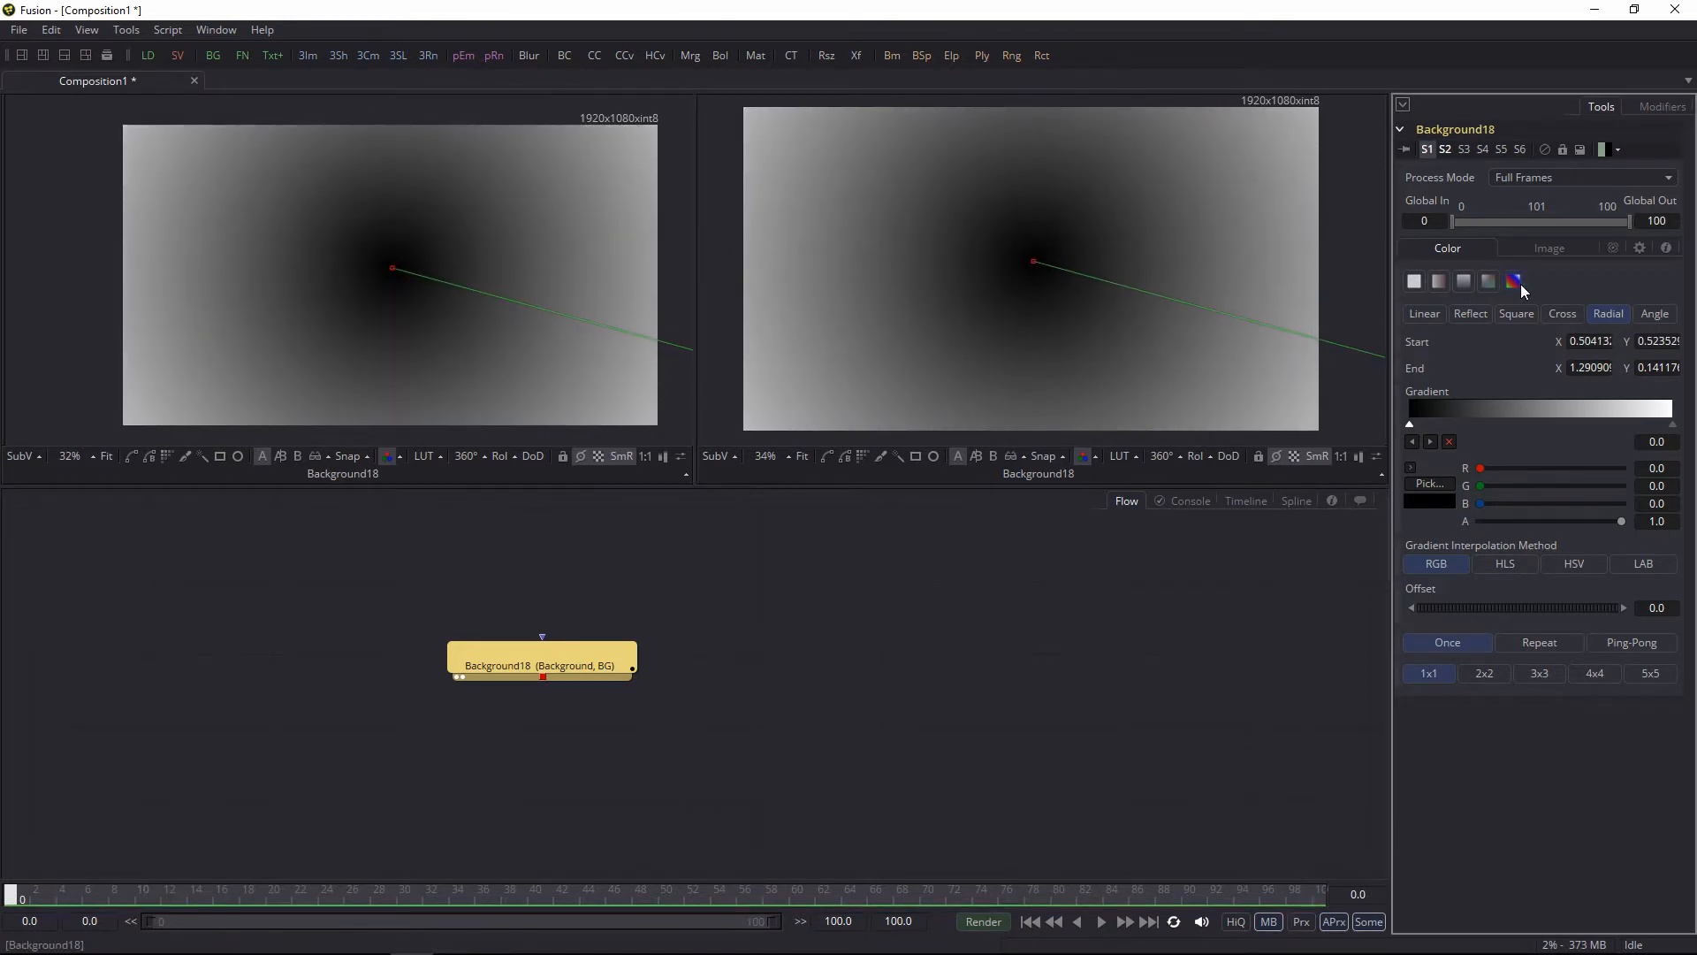
Step: Colour the gradient's start stop dark blue, with hue about 0.568, saturation 0.67 and value 0.34
left_click(1410, 467)
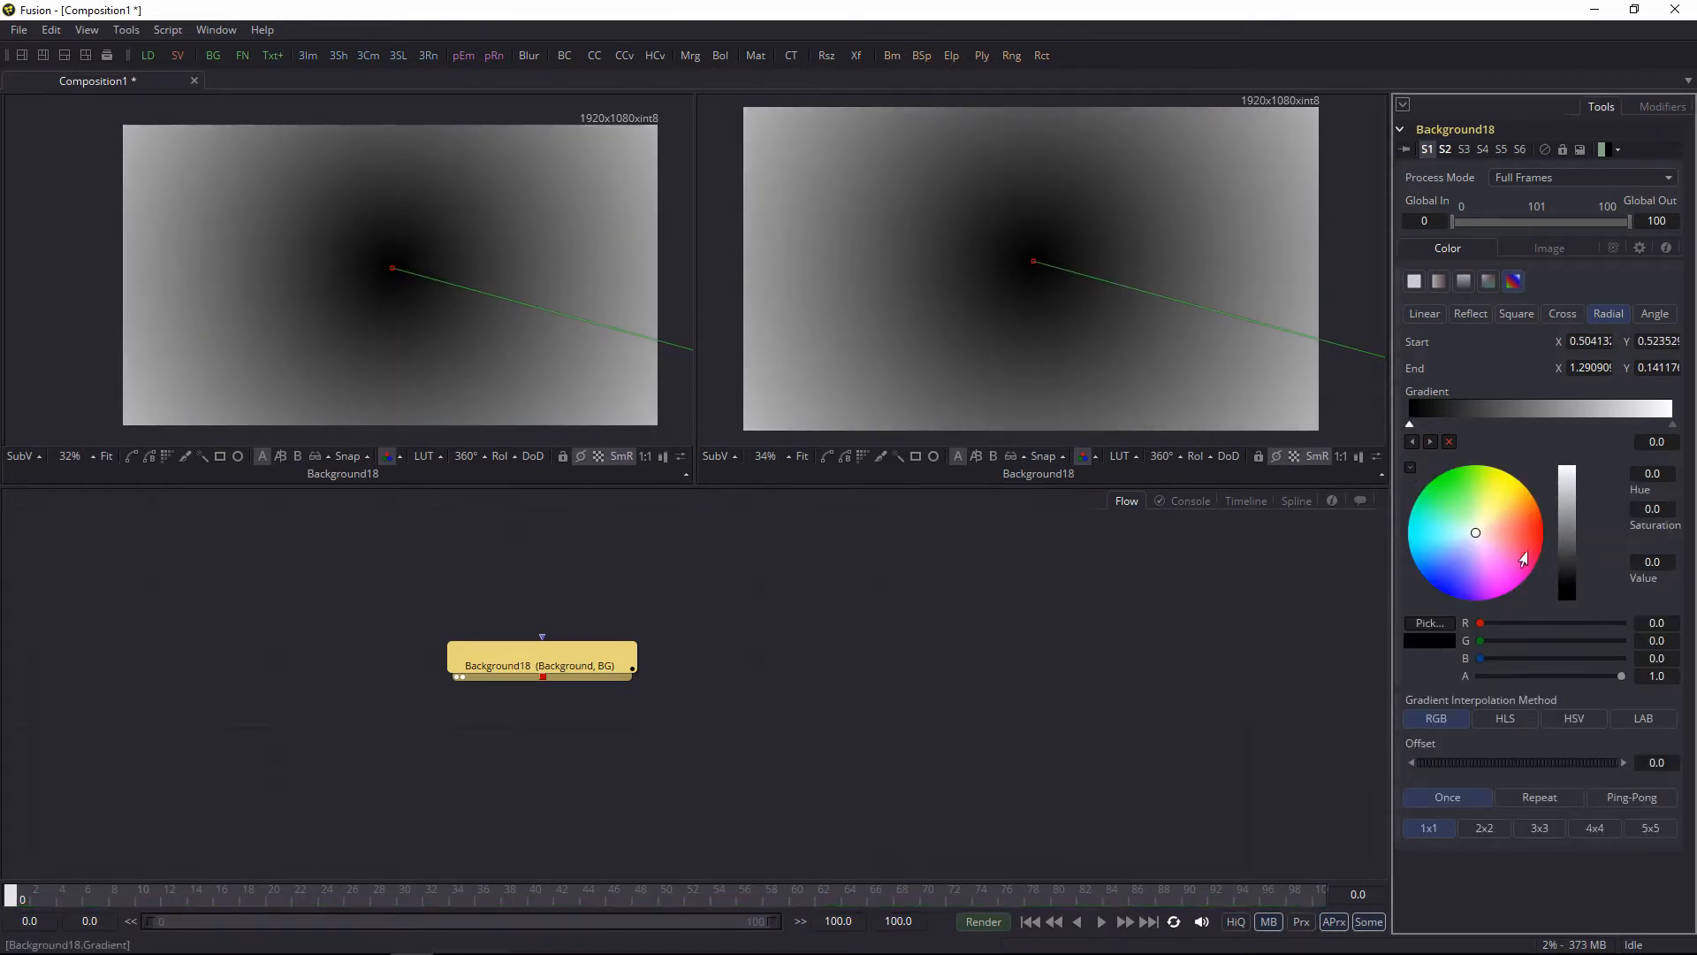
left_click_drag(1444, 559, 1435, 551)
left_click(1563, 555)
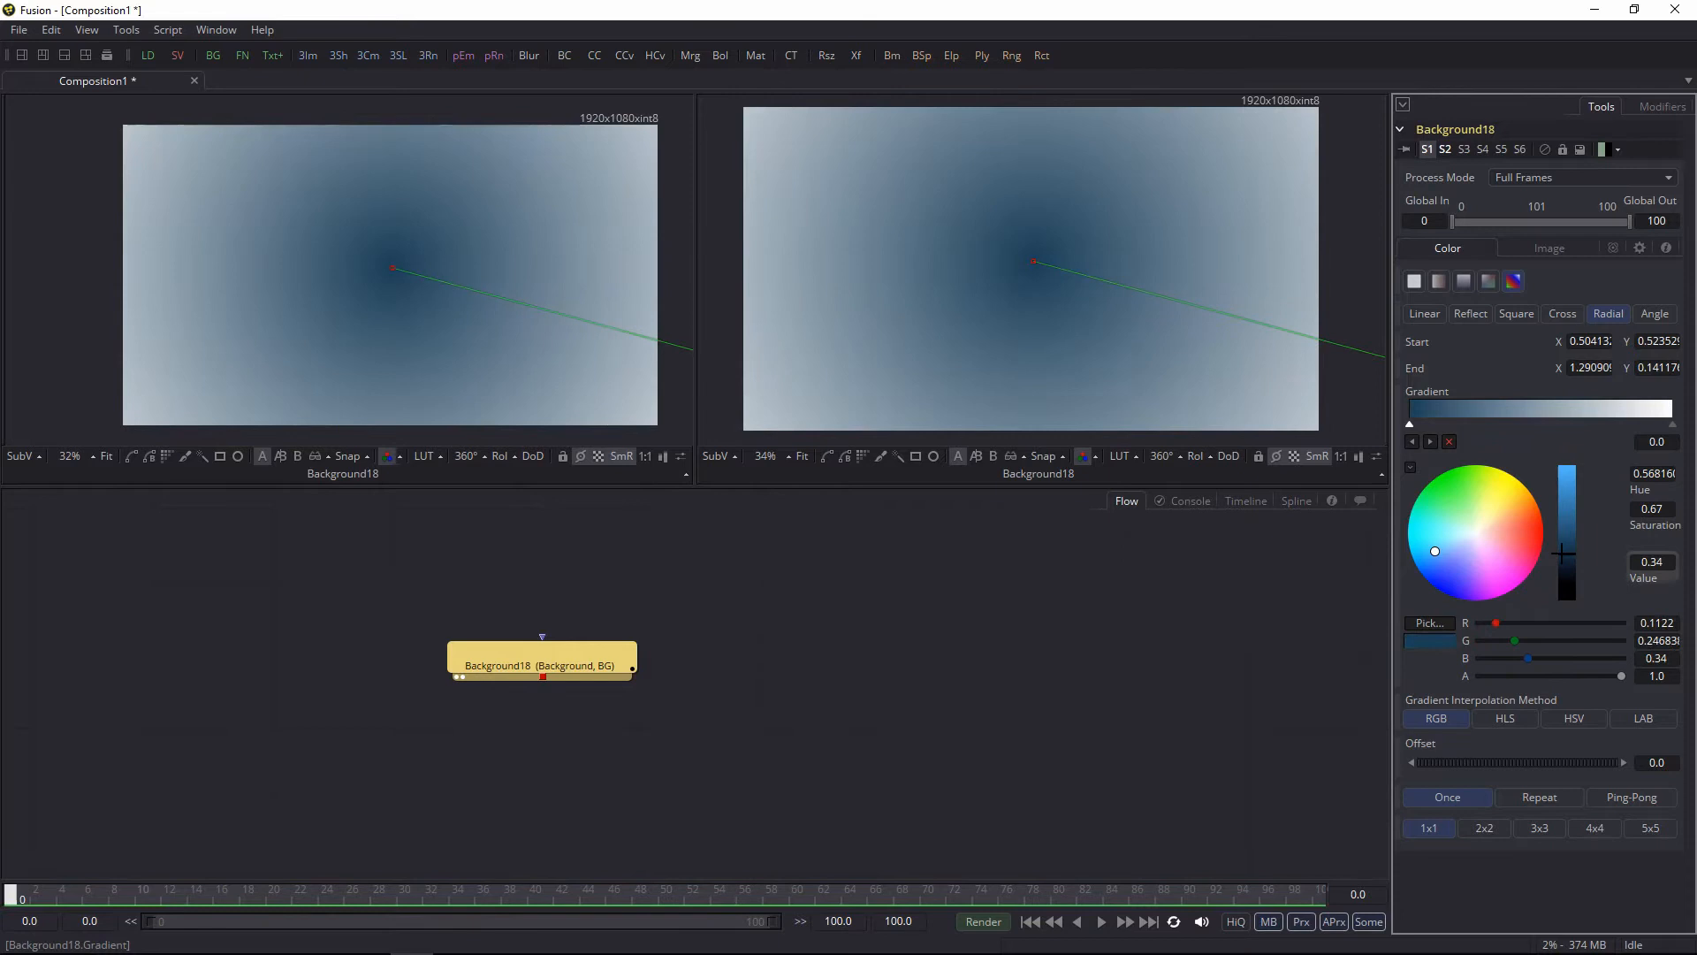
Step: Colour the gradient's end stop near-black blue, with hue about 0.633, saturation 0.74 and value 0.04
left_click(1672, 425)
left_click(1447, 566)
left_click_drag(1445, 565, 1443, 569)
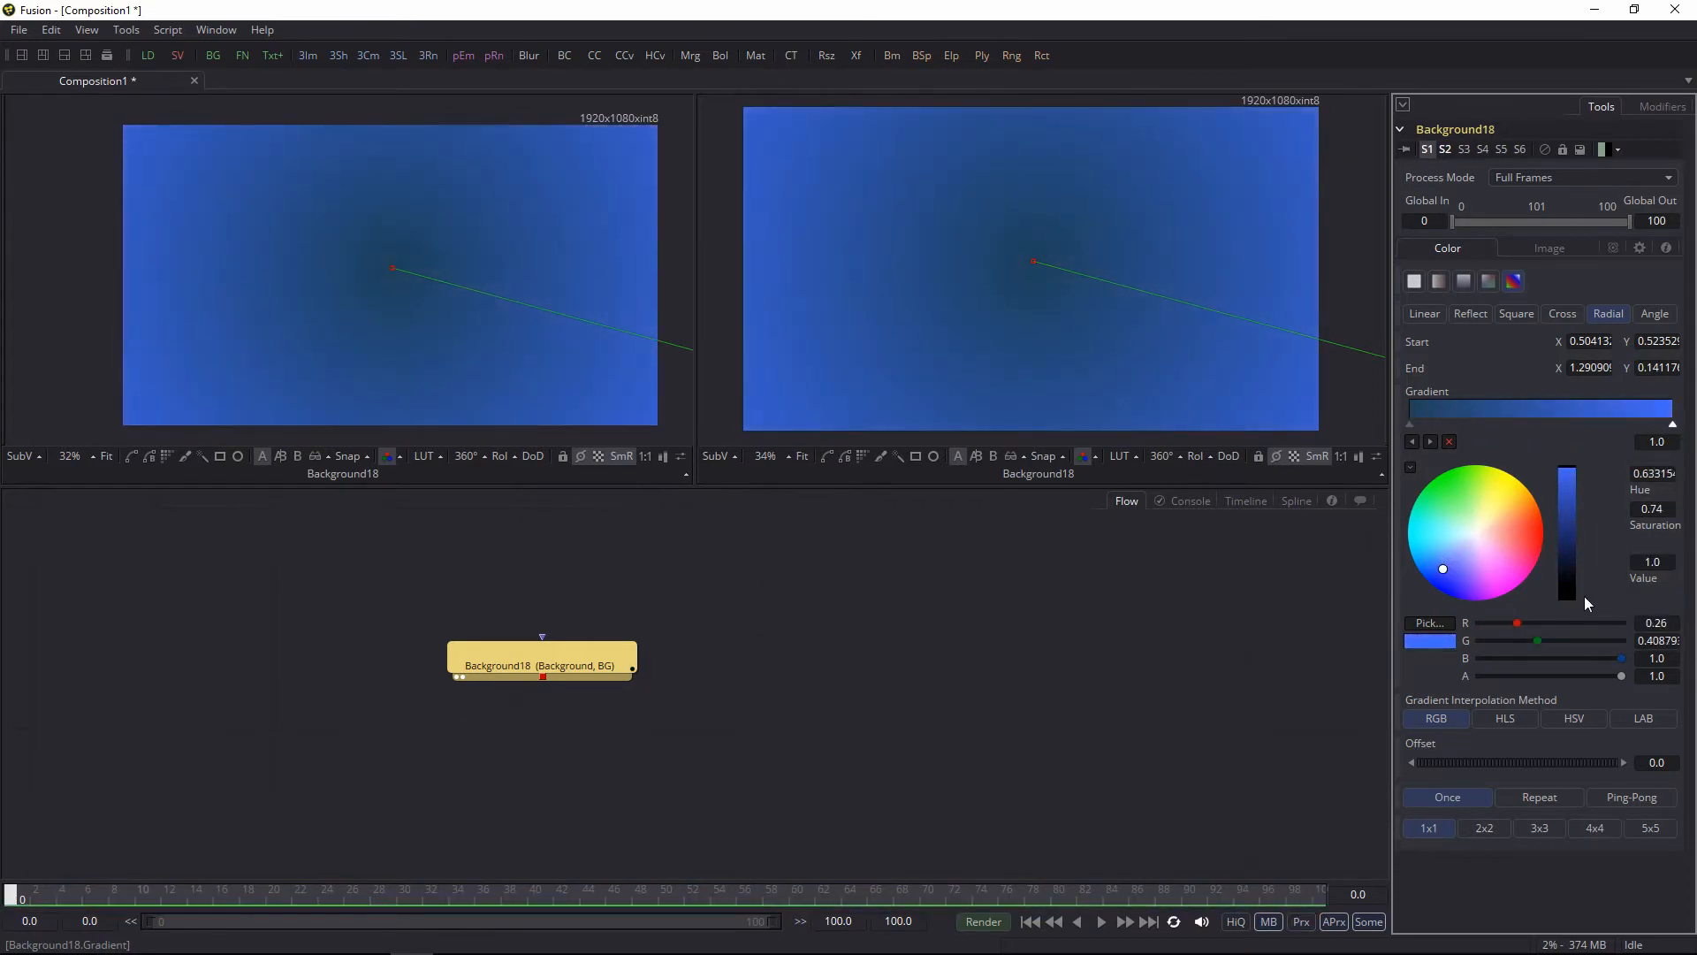
left_click_drag(1567, 559, 1568, 593)
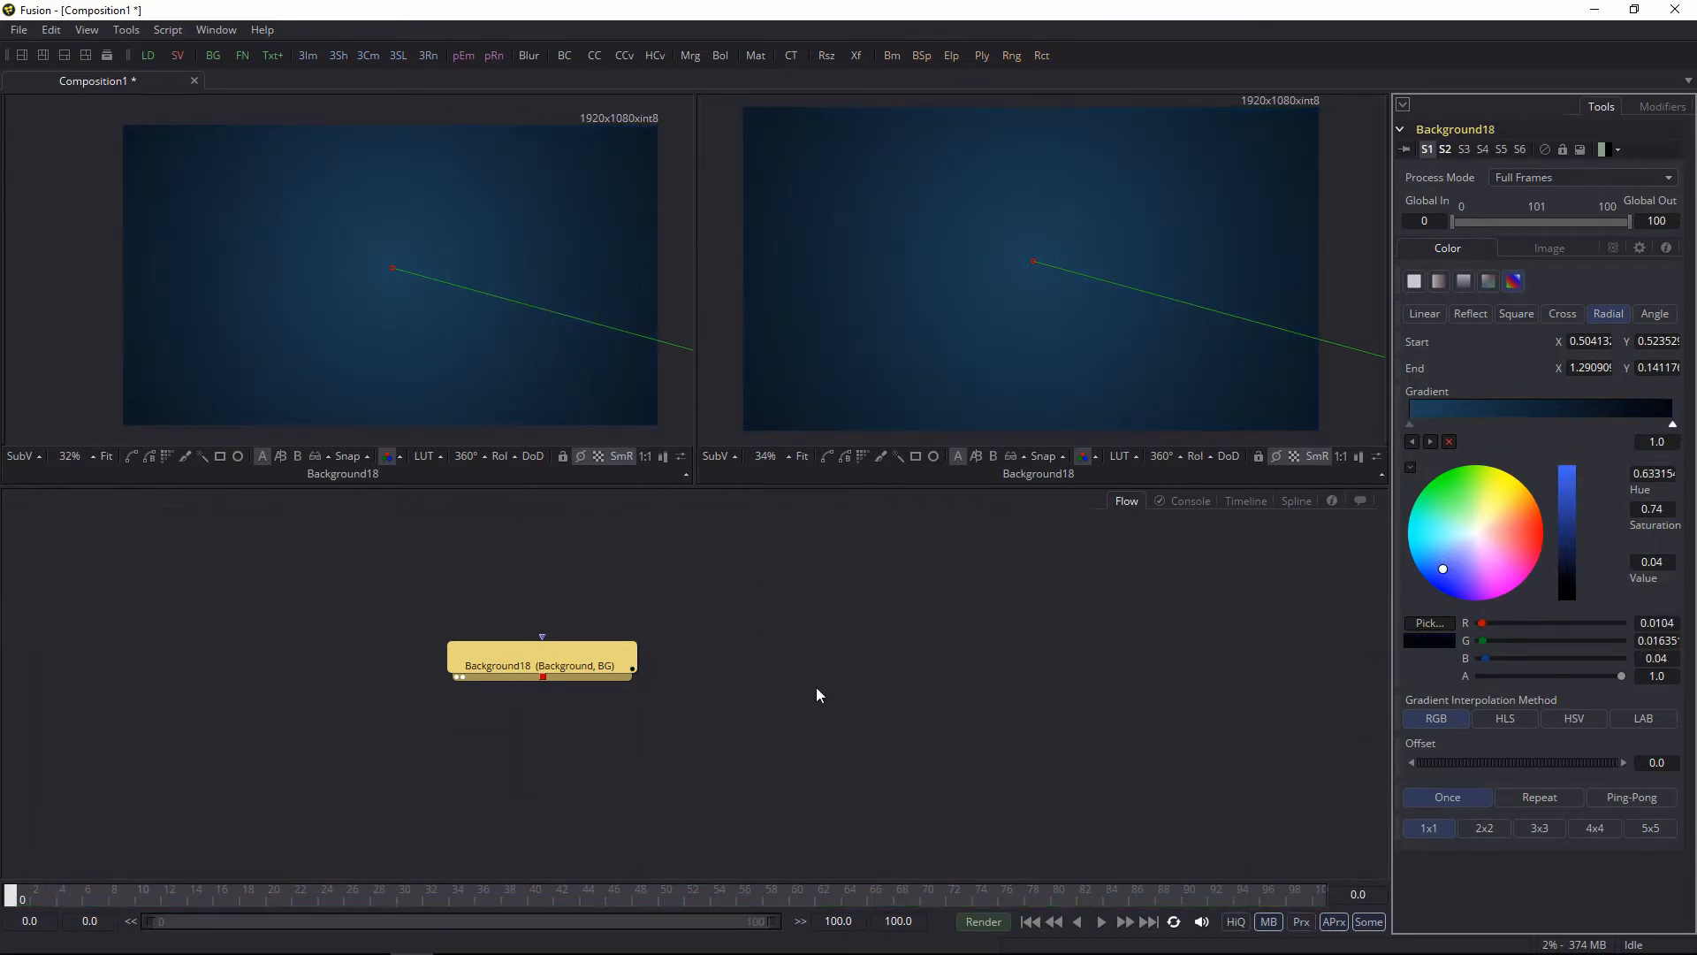
Step: Add a second Background node shown in the first viewer and colour it orange-yellow, with hue about 0.114, saturation 0.69 and value 0.867
left_click(769, 699)
left_click_drag(217, 60, 427, 573)
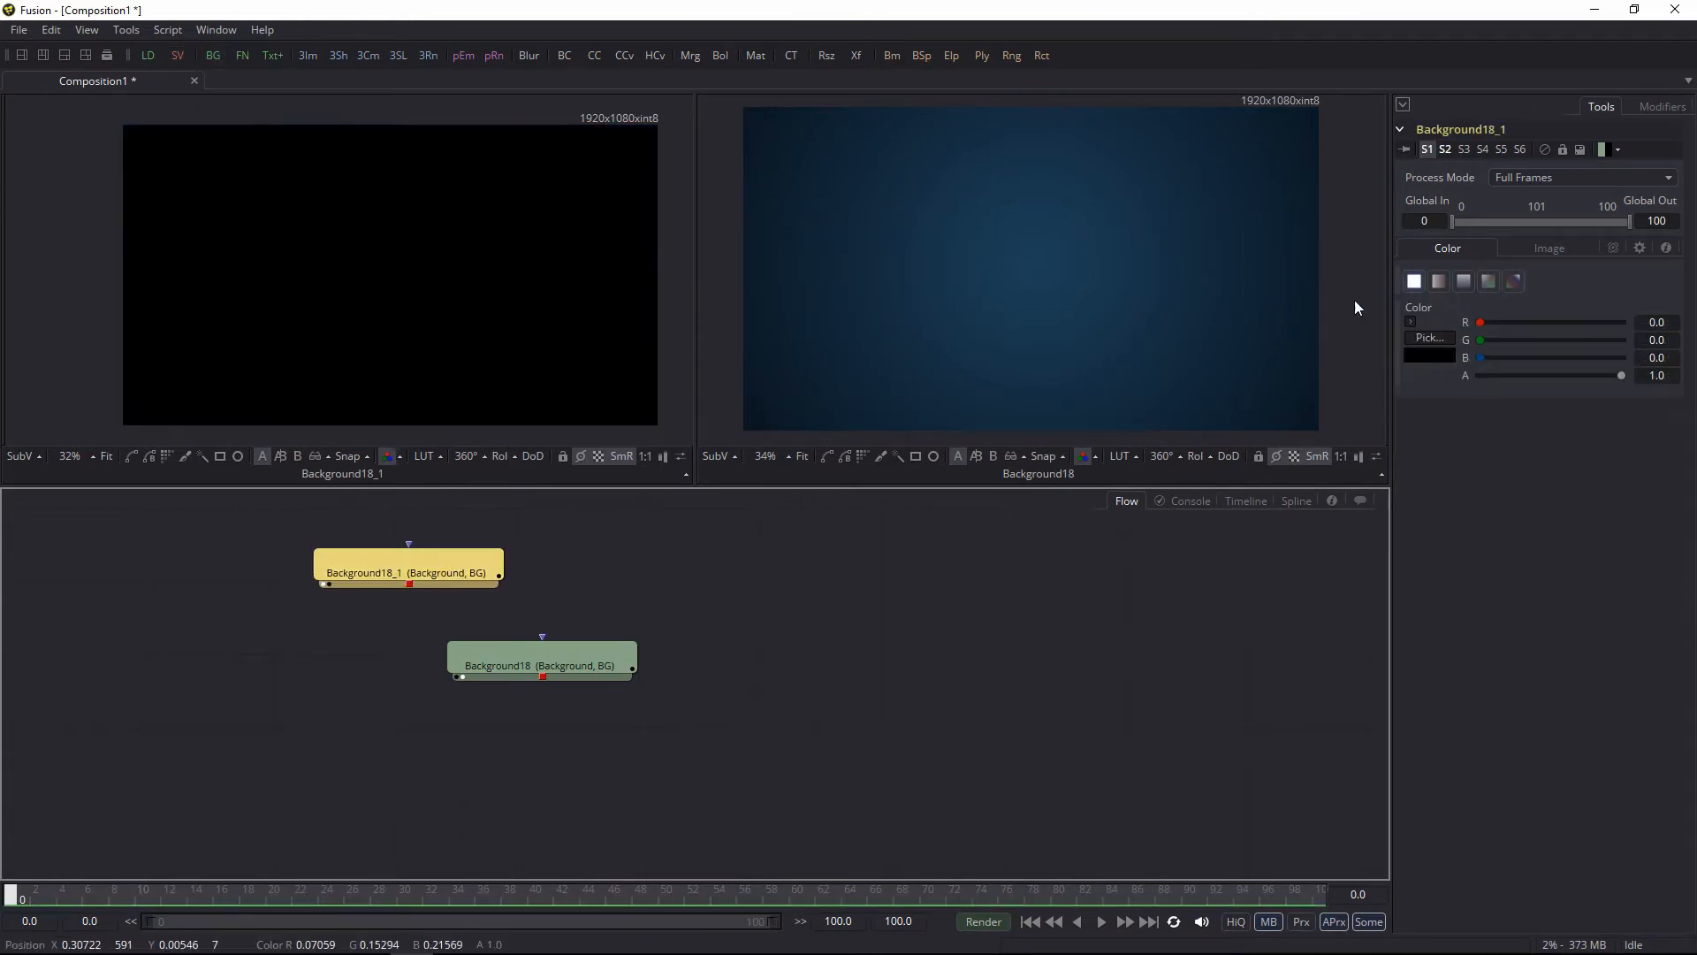
left_click(1411, 322)
left_click_drag(1485, 358, 1567, 332)
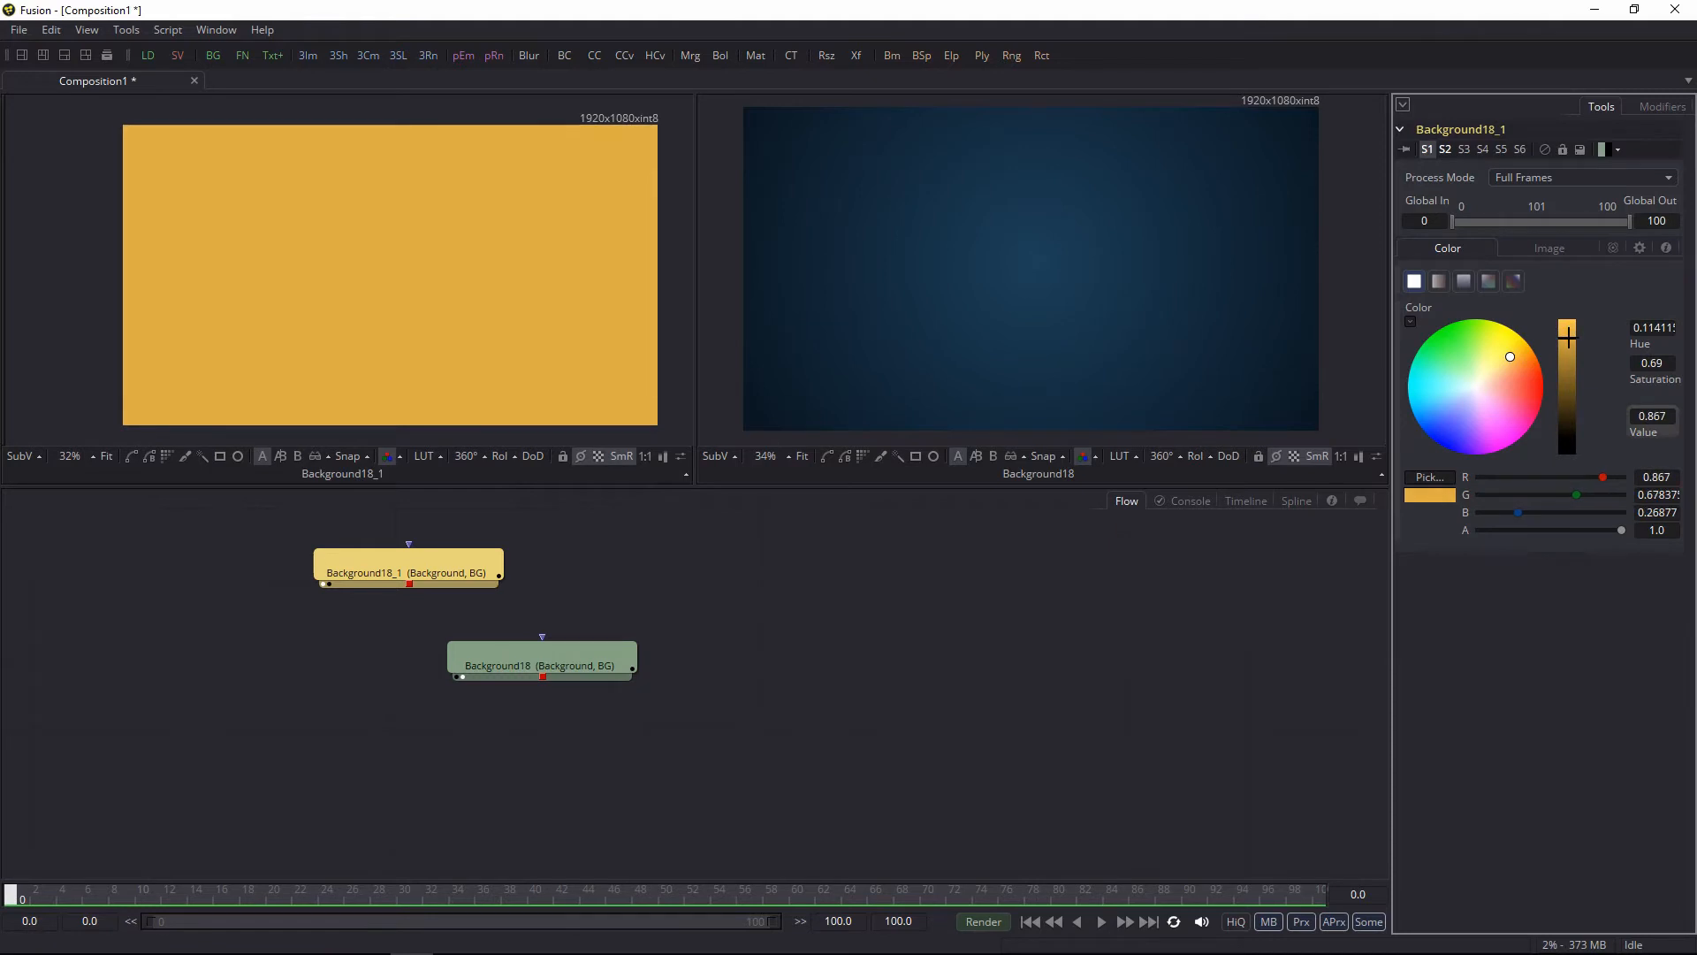
Step: Add an Ellipse mask to the orange-yellow Background node and place the Ellipse node directly above it
left_click(238, 456)
left_click_drag(382, 541, 387, 603)
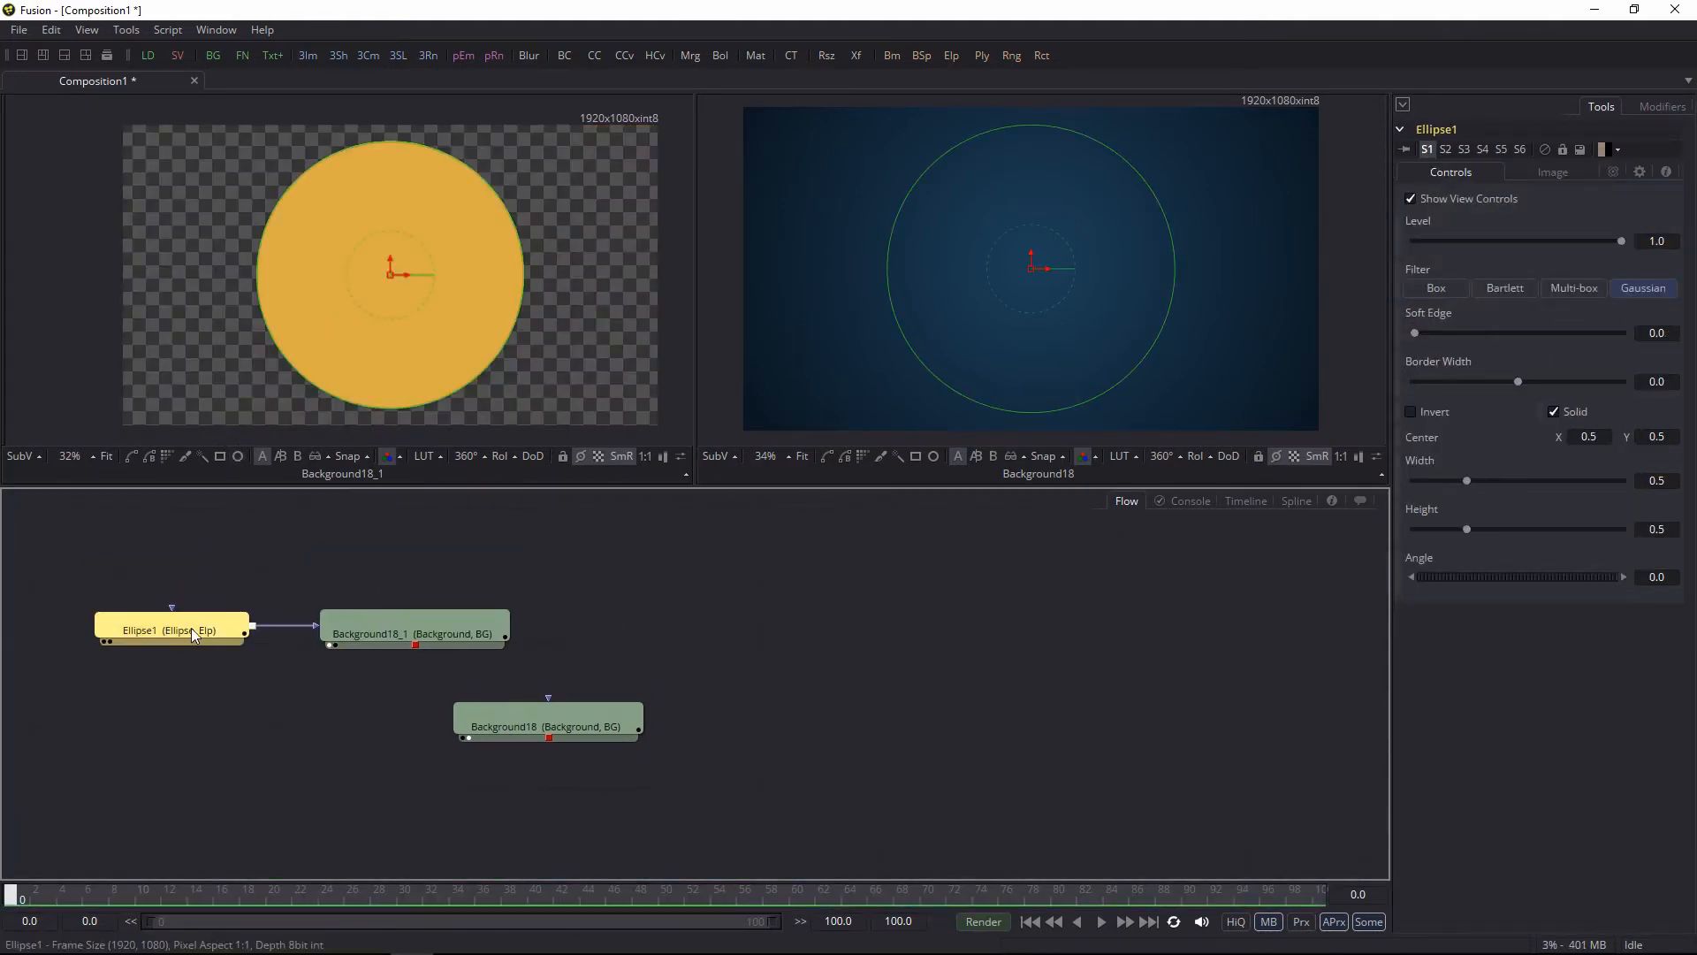
left_click_drag(183, 630, 426, 558)
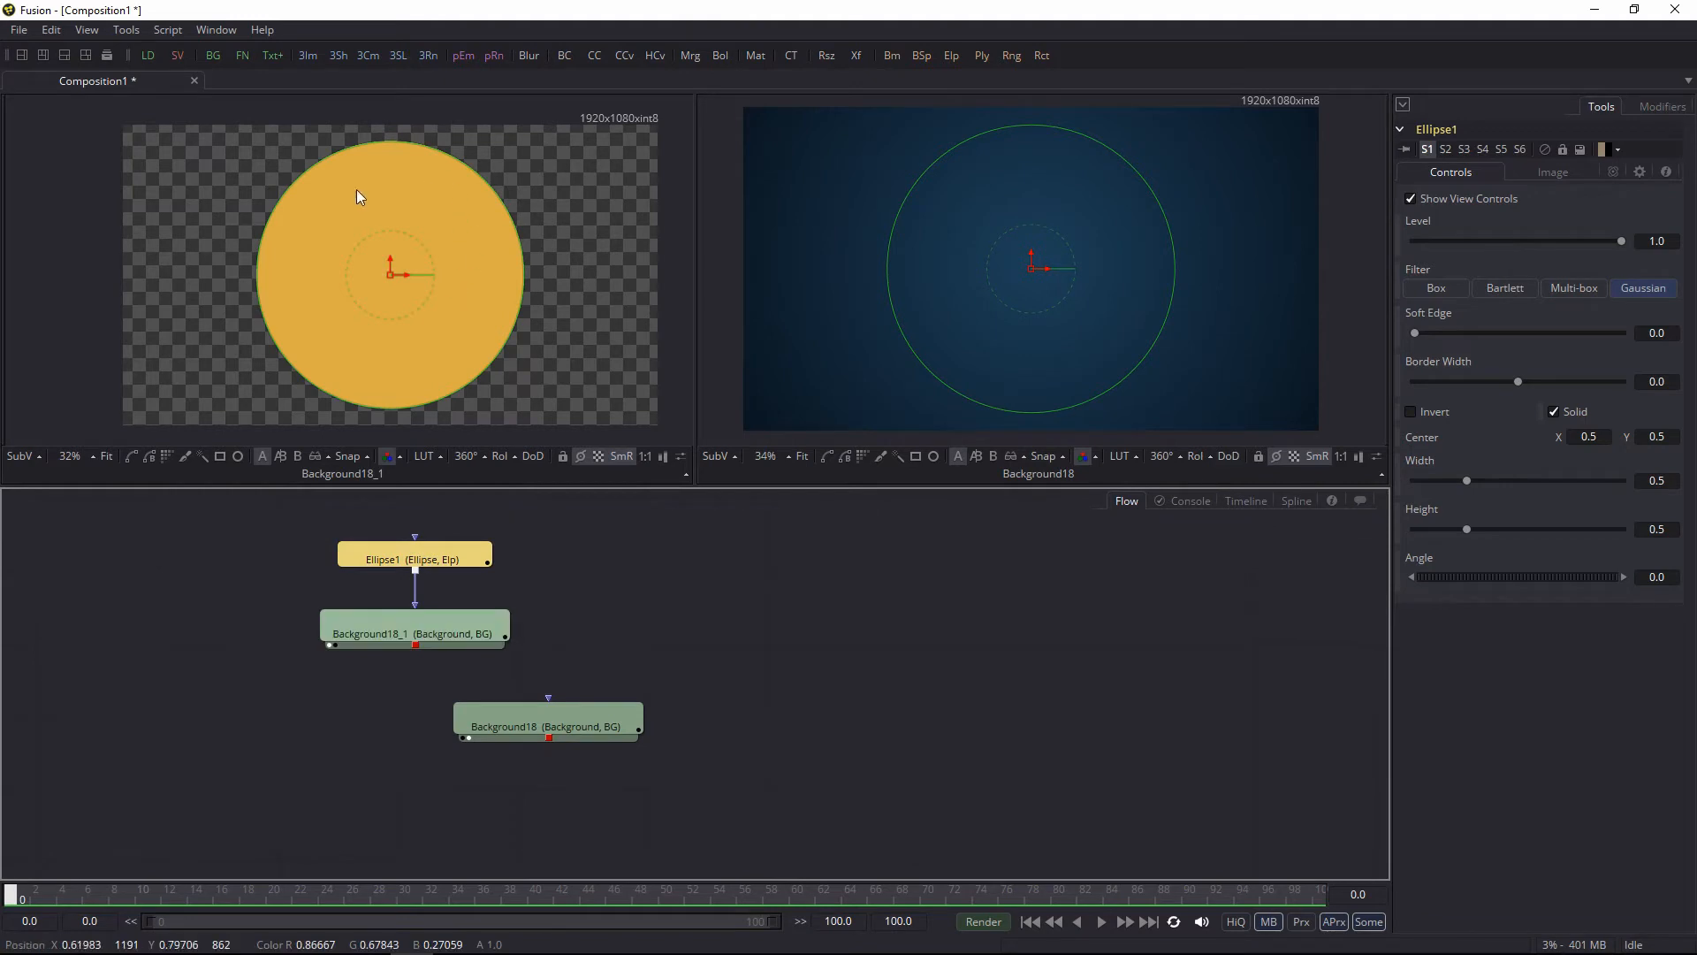
Step: Move the blue gradient Background node to the right of the orange-yellow node, roughly level with it
left_click_drag(569, 609, 528, 574)
left_click_drag(512, 702, 680, 607)
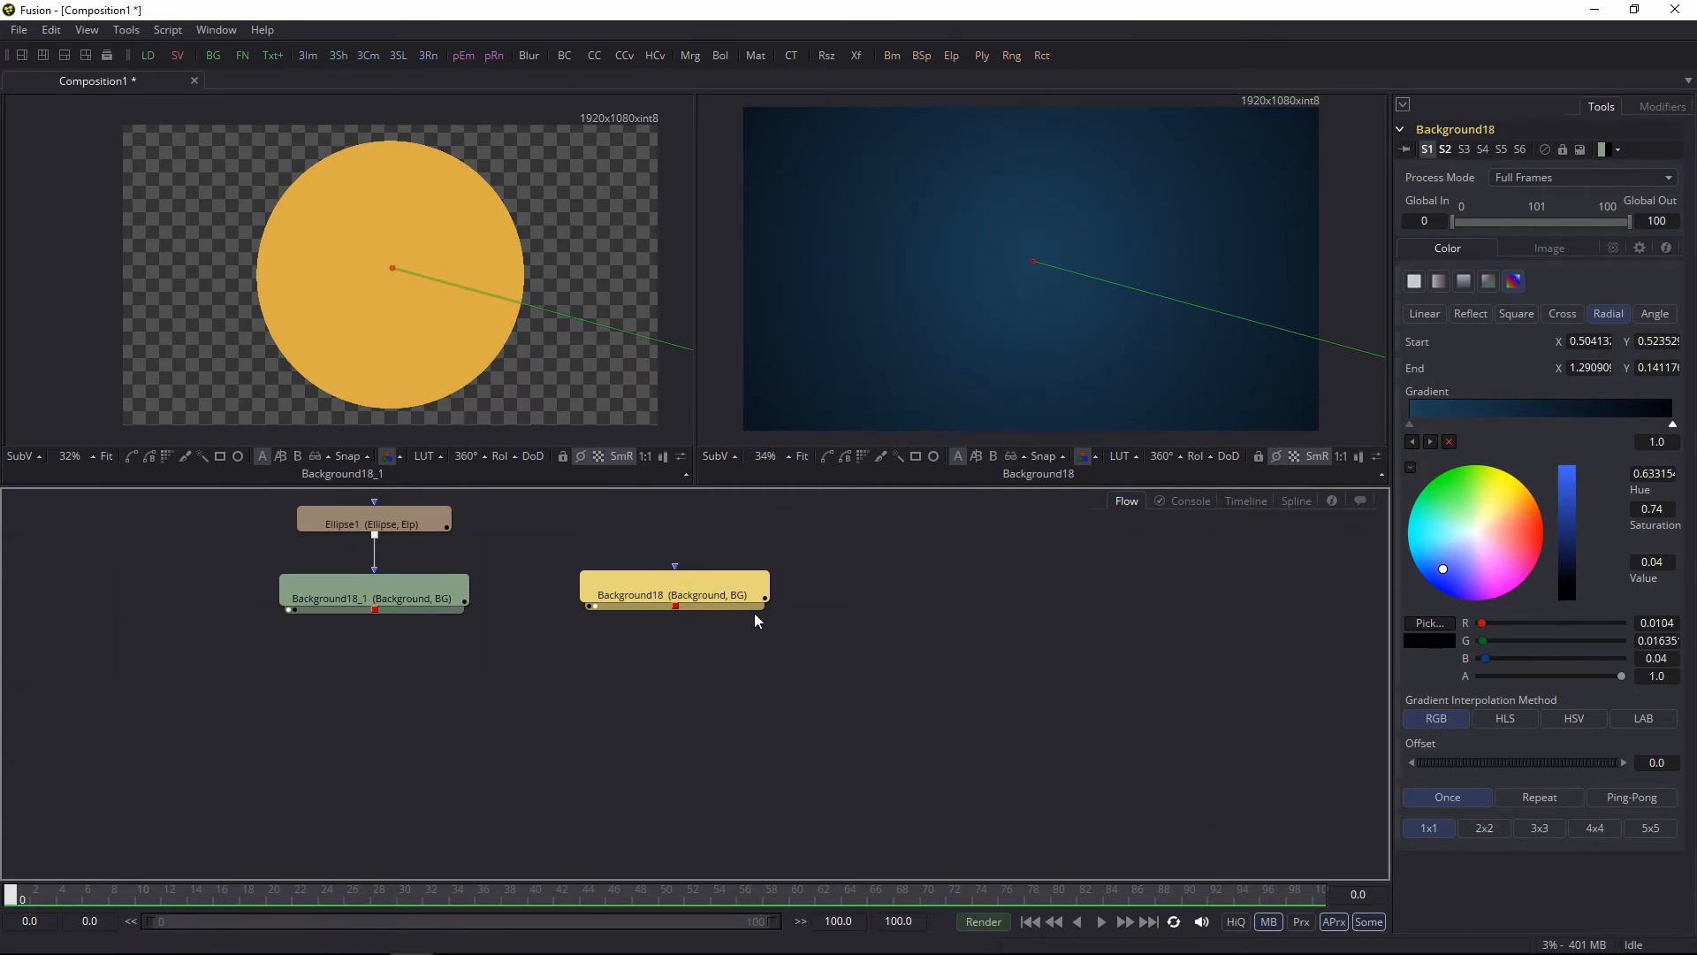
left_click(815, 637)
left_click_drag(804, 551, 790, 626)
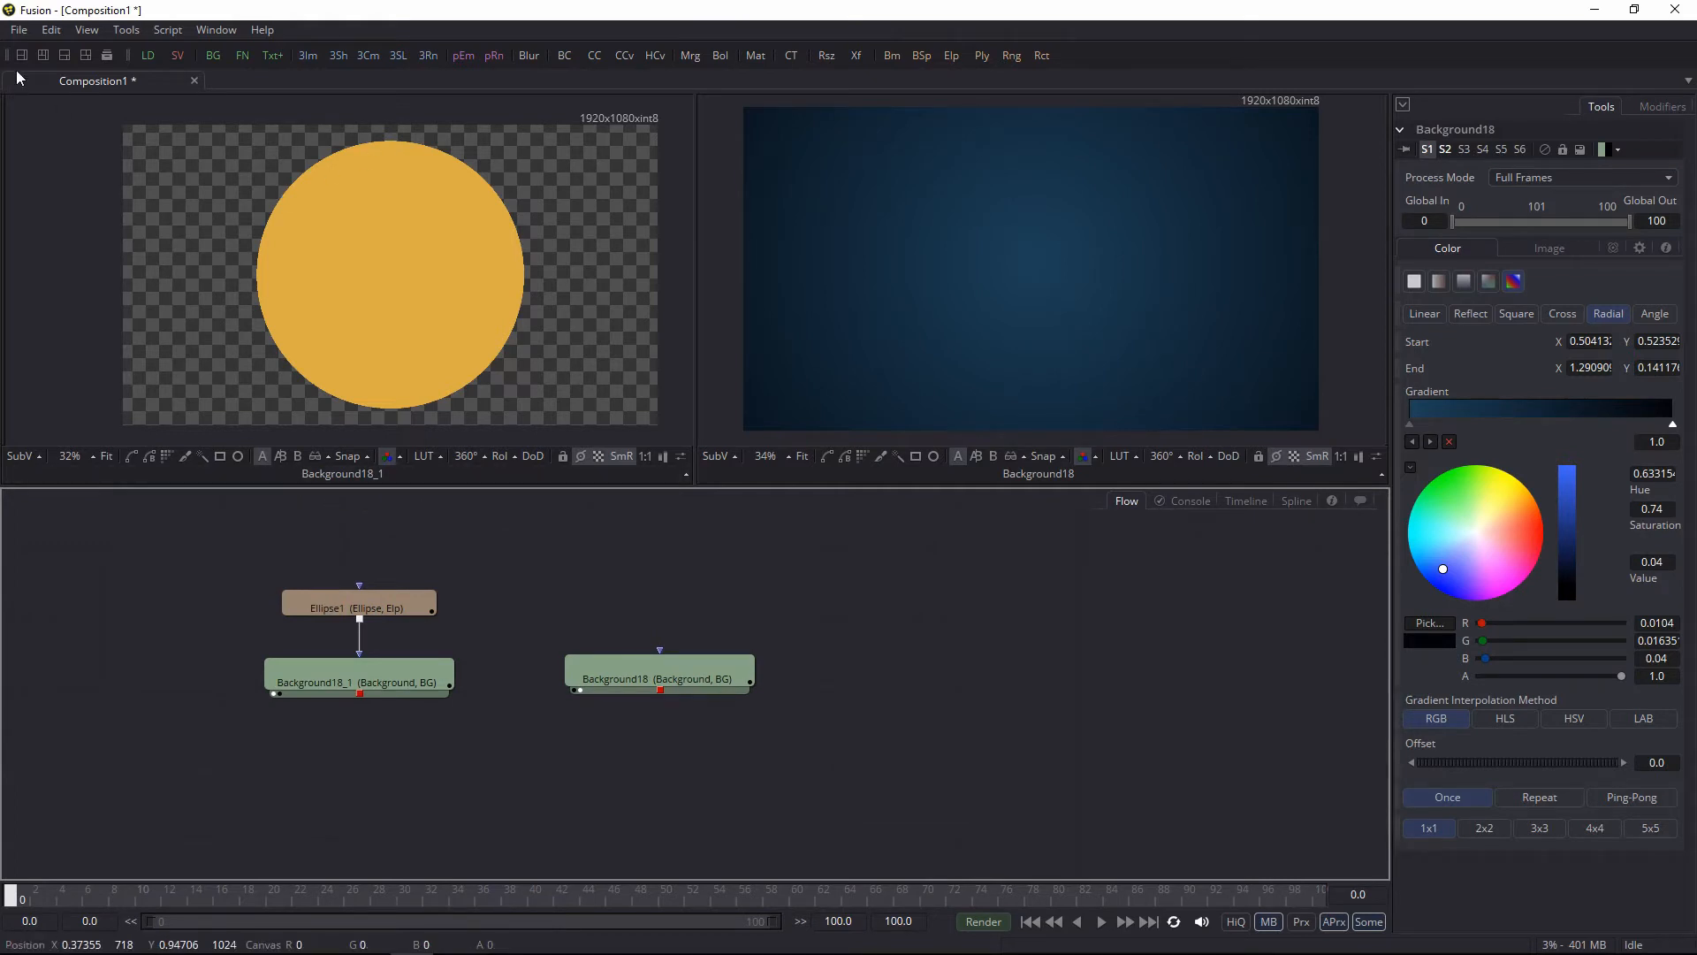
Step: Add an unconnected Merge node and place it to the right of the two Background nodes
left_click(128, 30)
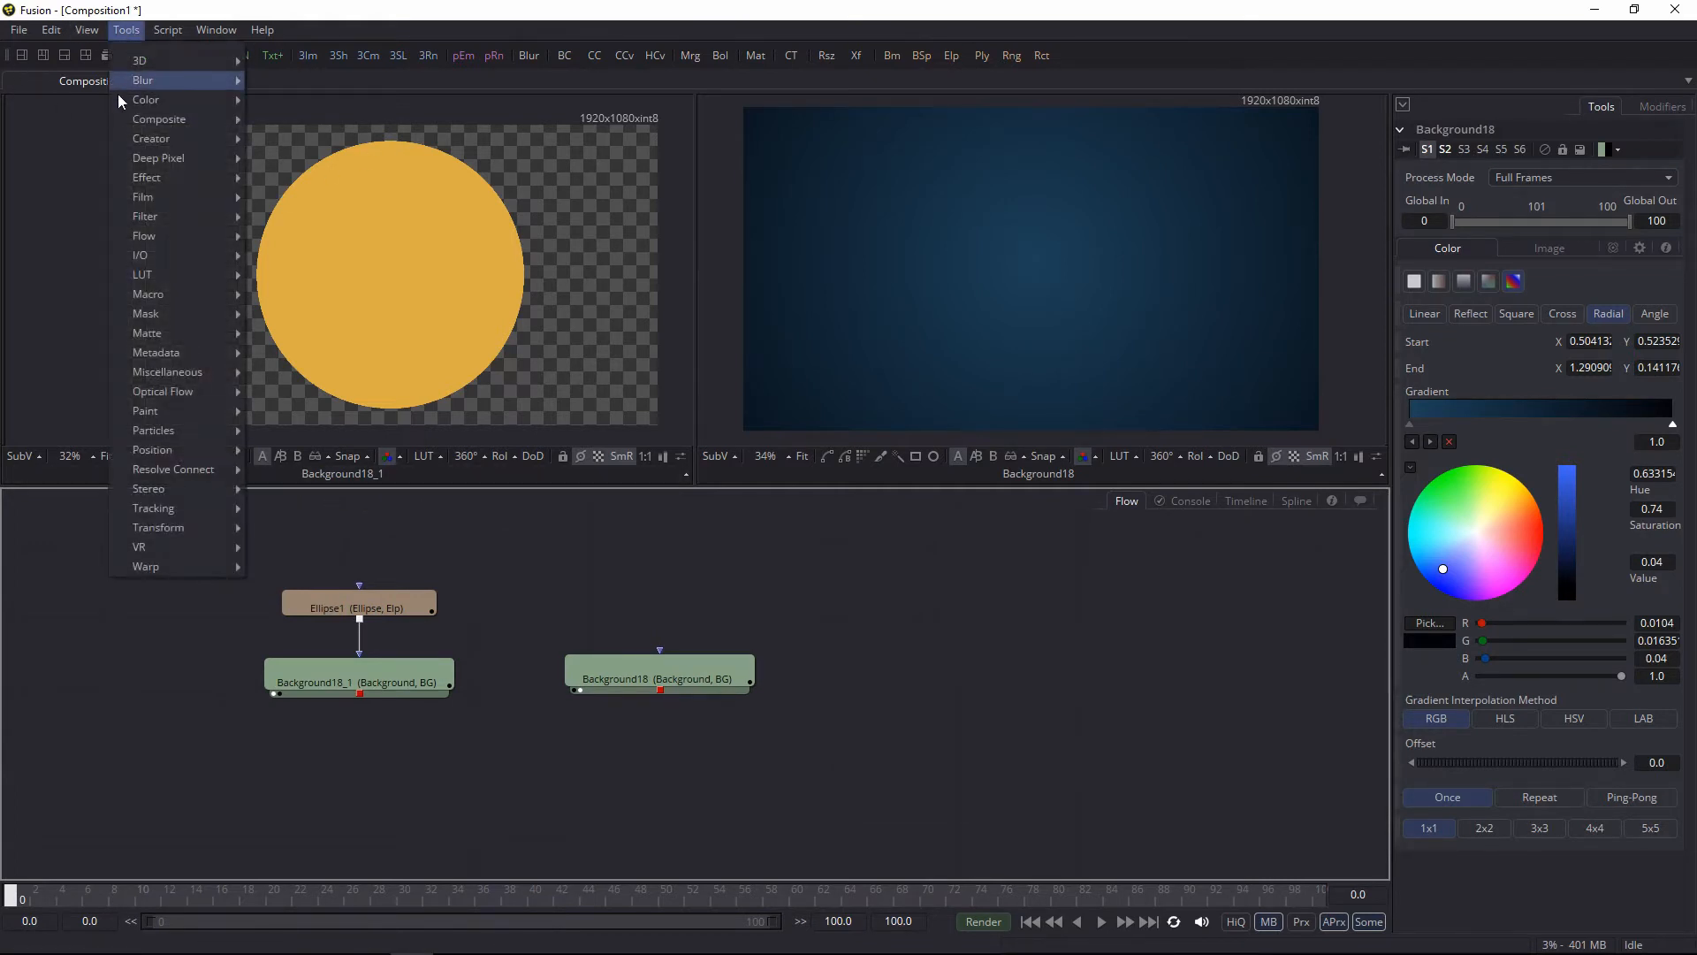
mouse_move(189, 121)
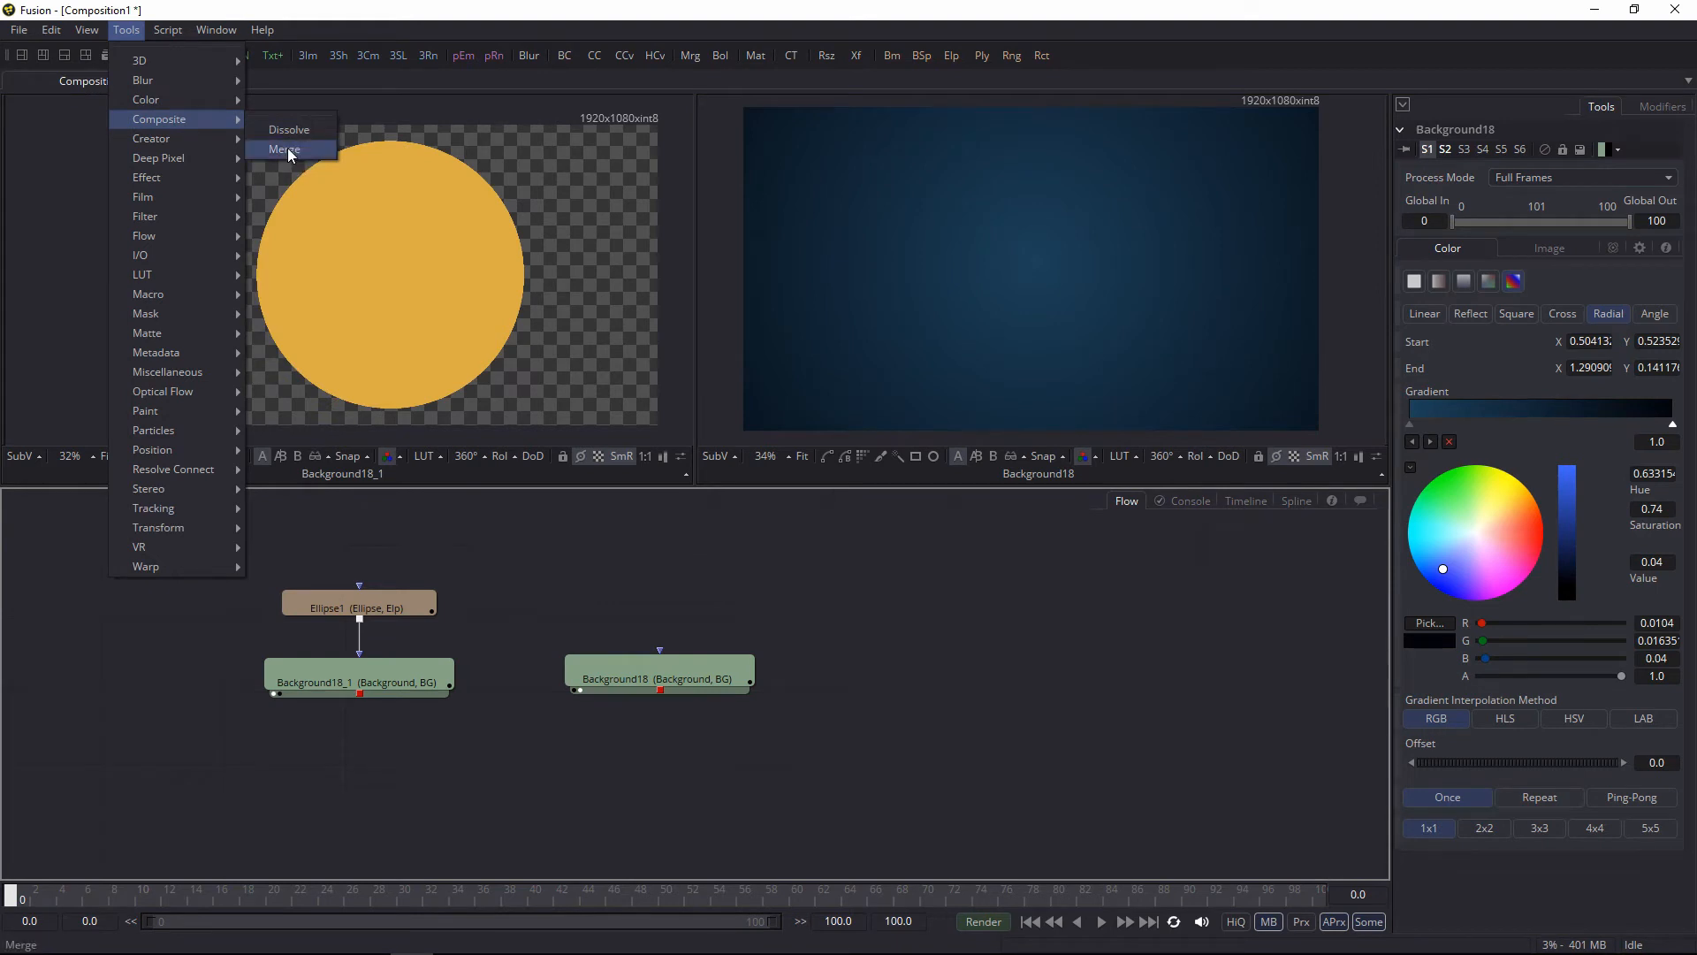
left_click(288, 149)
left_click_drag(812, 583, 963, 640)
left_click_drag(839, 598, 711, 604)
left_click_drag(784, 664, 858, 670)
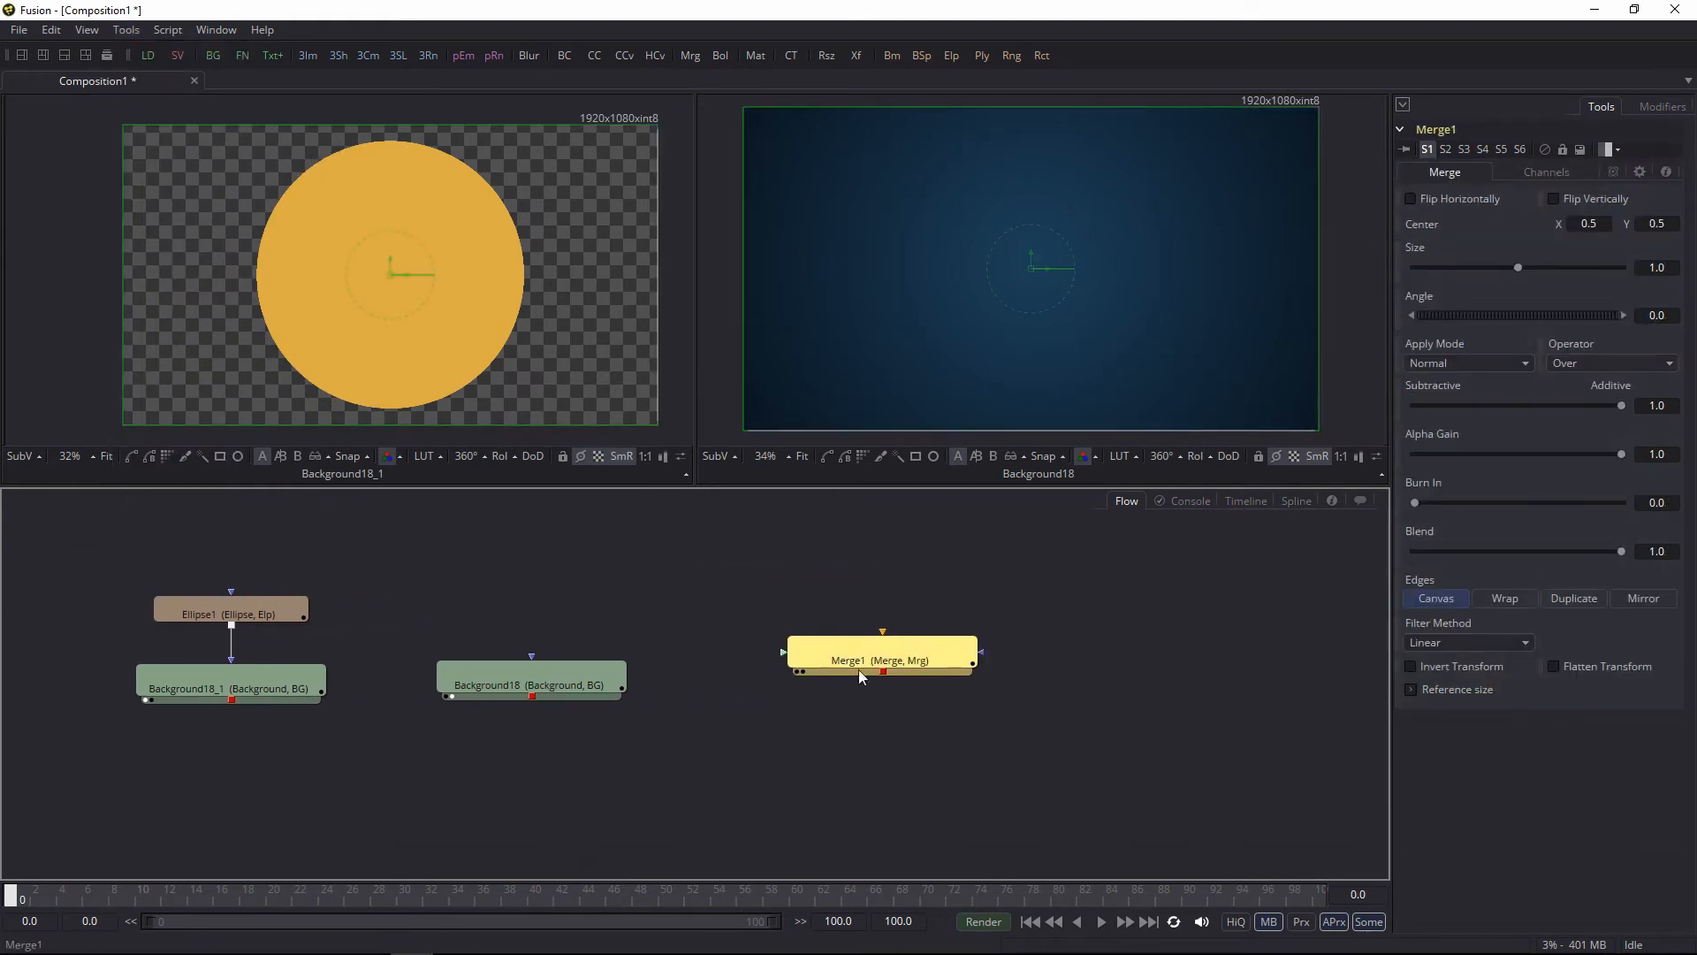
Step: Examine the Merge node's inputs, and select the ellipse-masked pair and the blue gradient node in turn to identify them
left_click(778, 655)
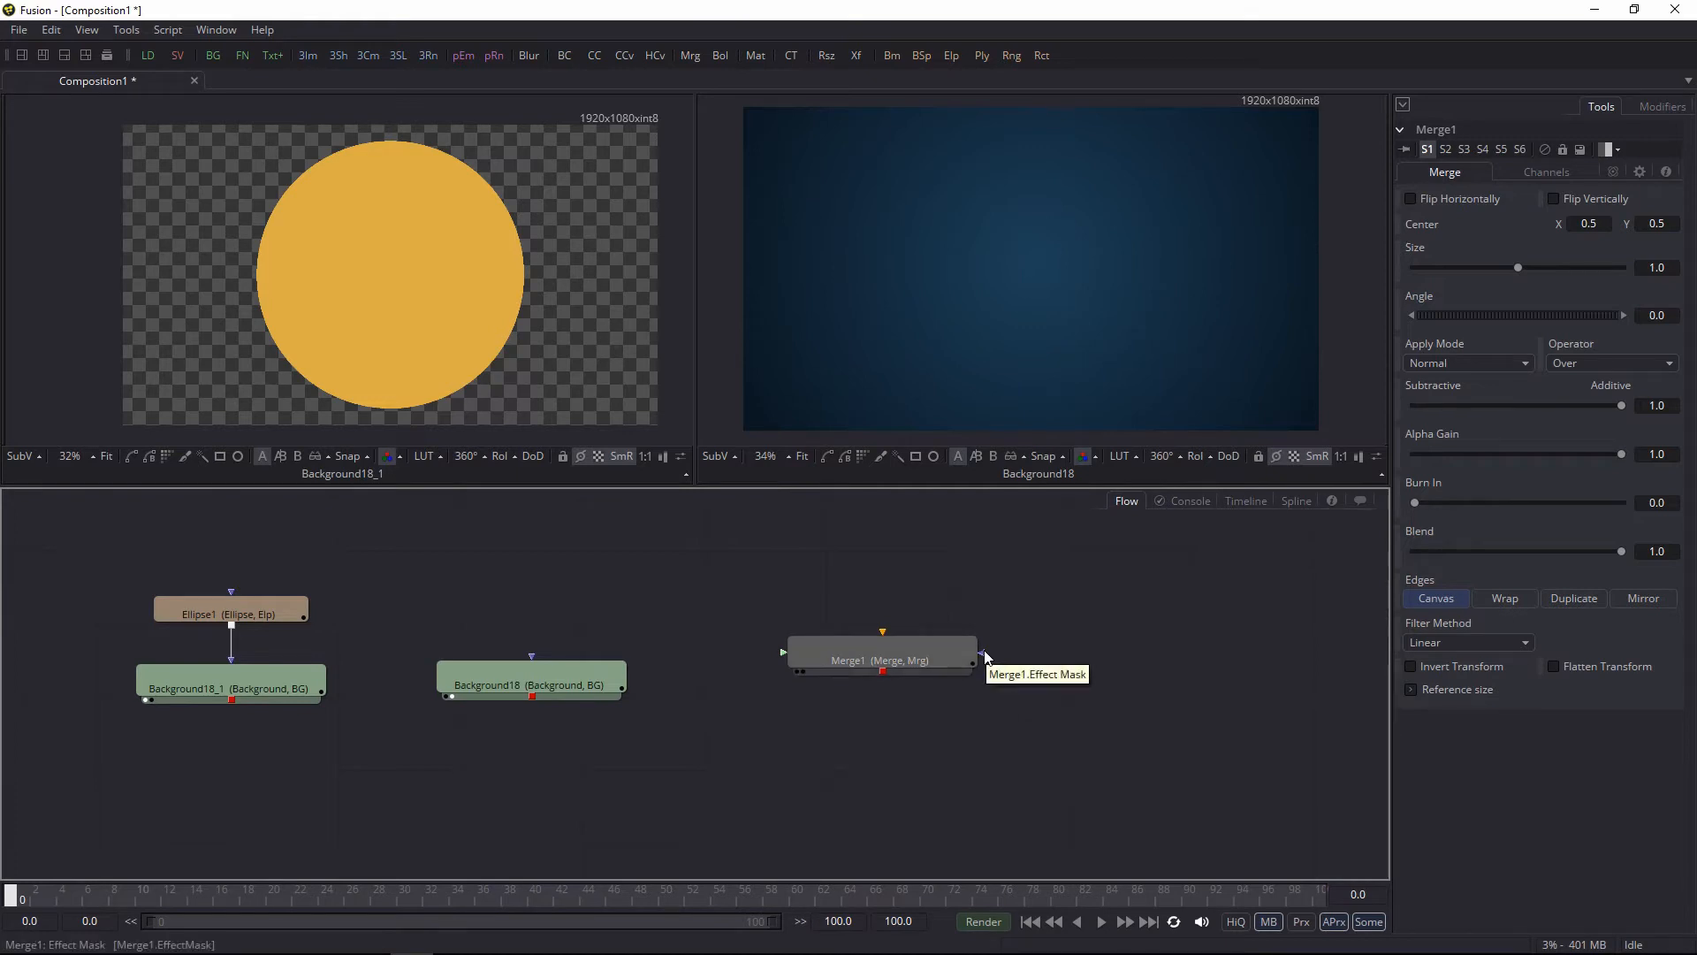
left_click_drag(591, 585, 625, 599)
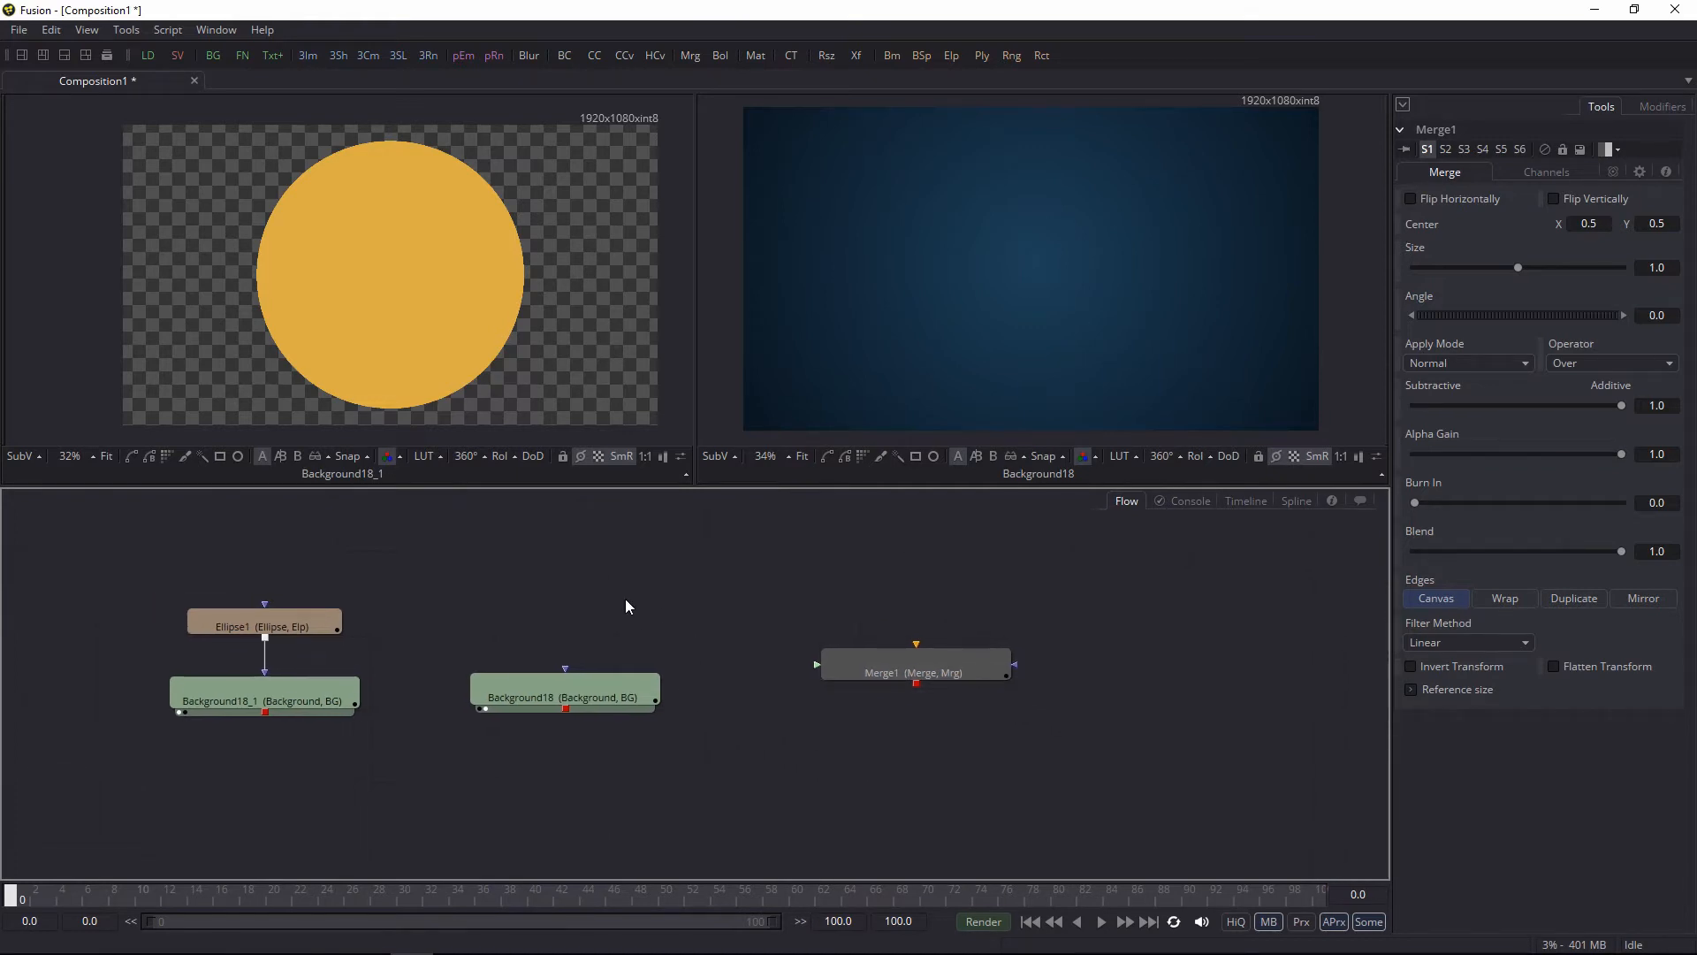
left_click_drag(247, 568, 282, 695)
left_click_drag(548, 566, 530, 702)
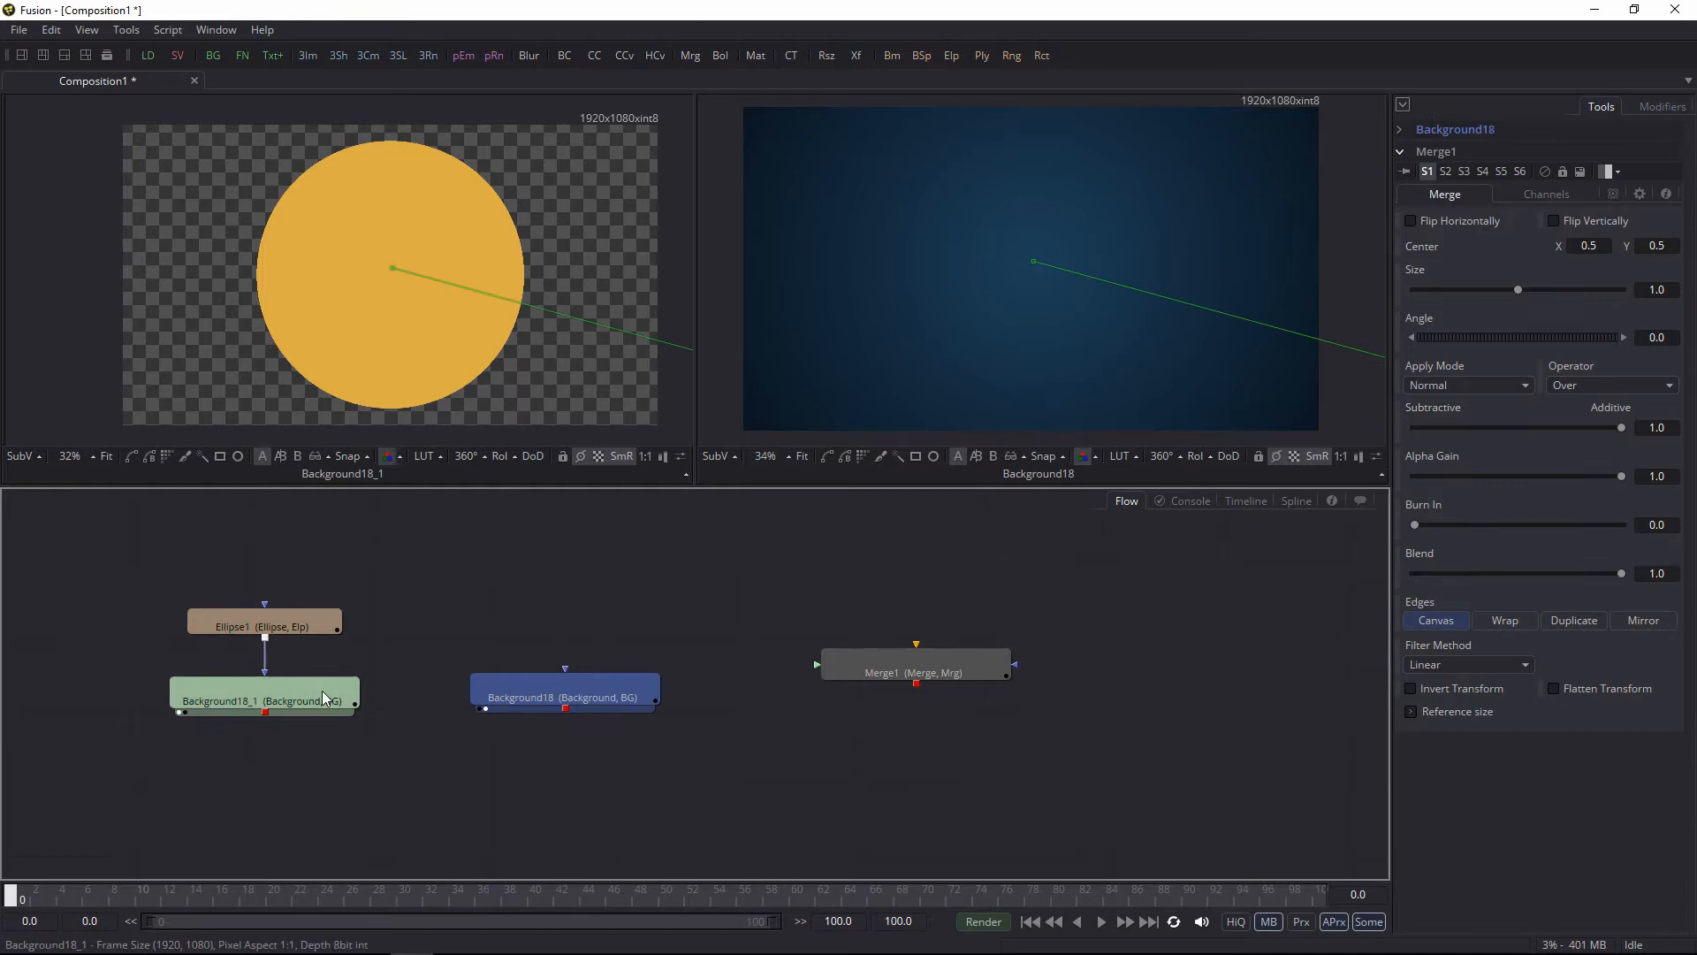
left_click(280, 768)
left_click_drag(365, 562, 292, 782)
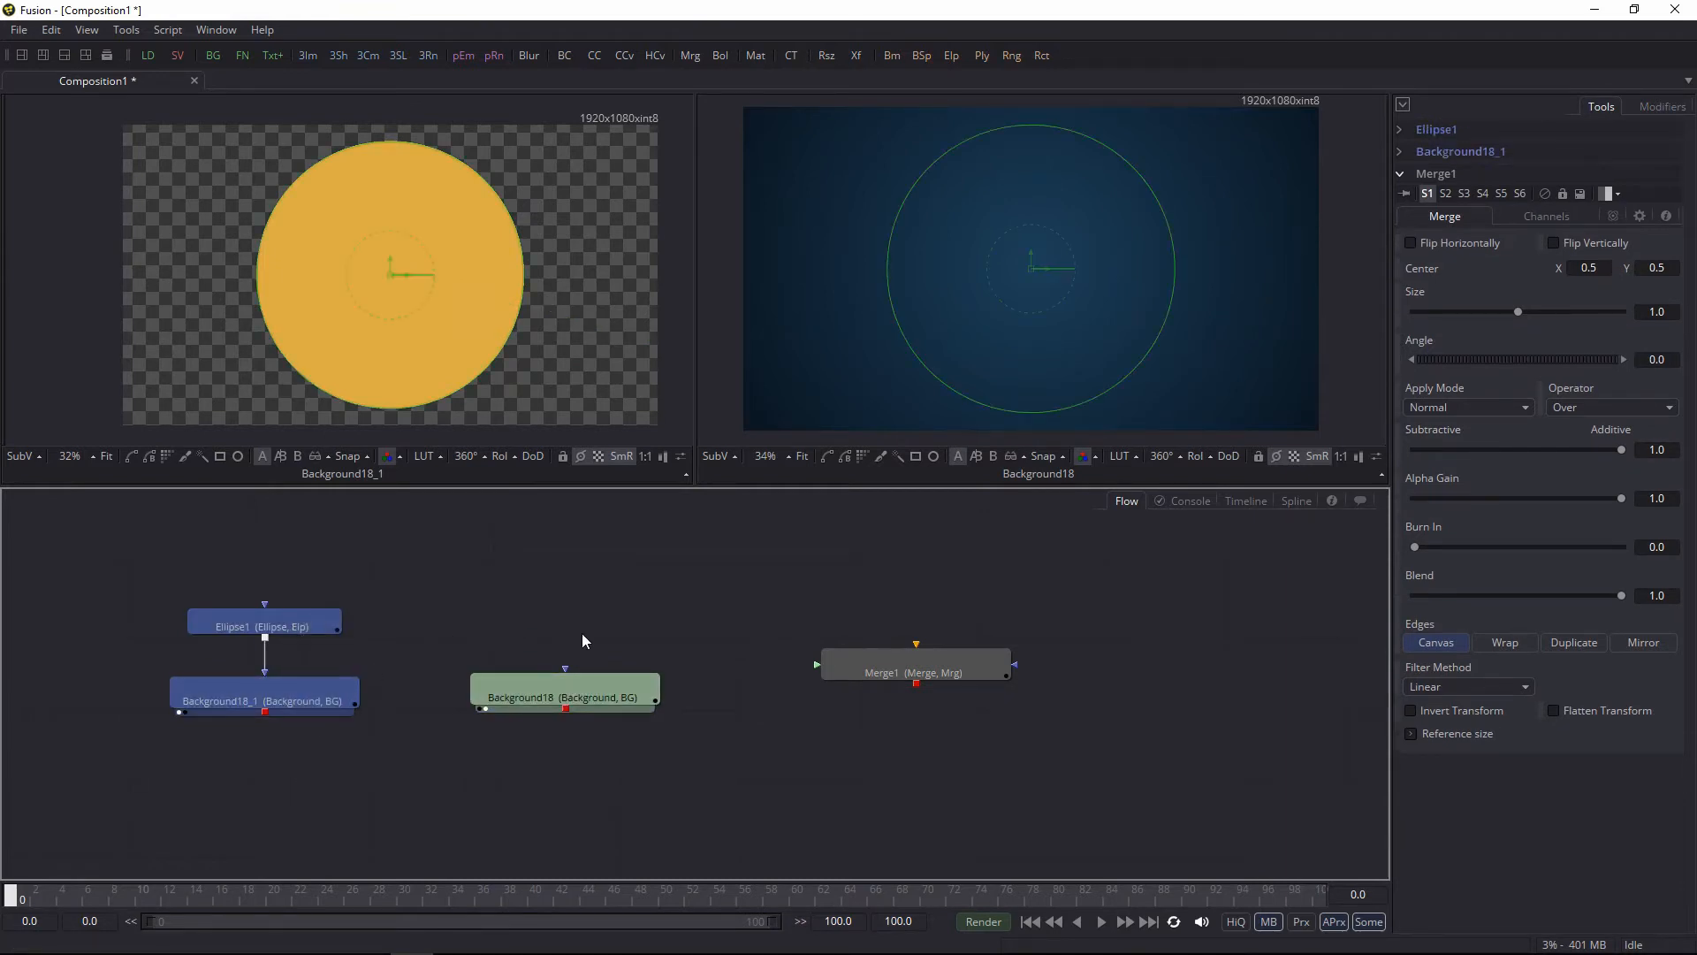
left_click(586, 682)
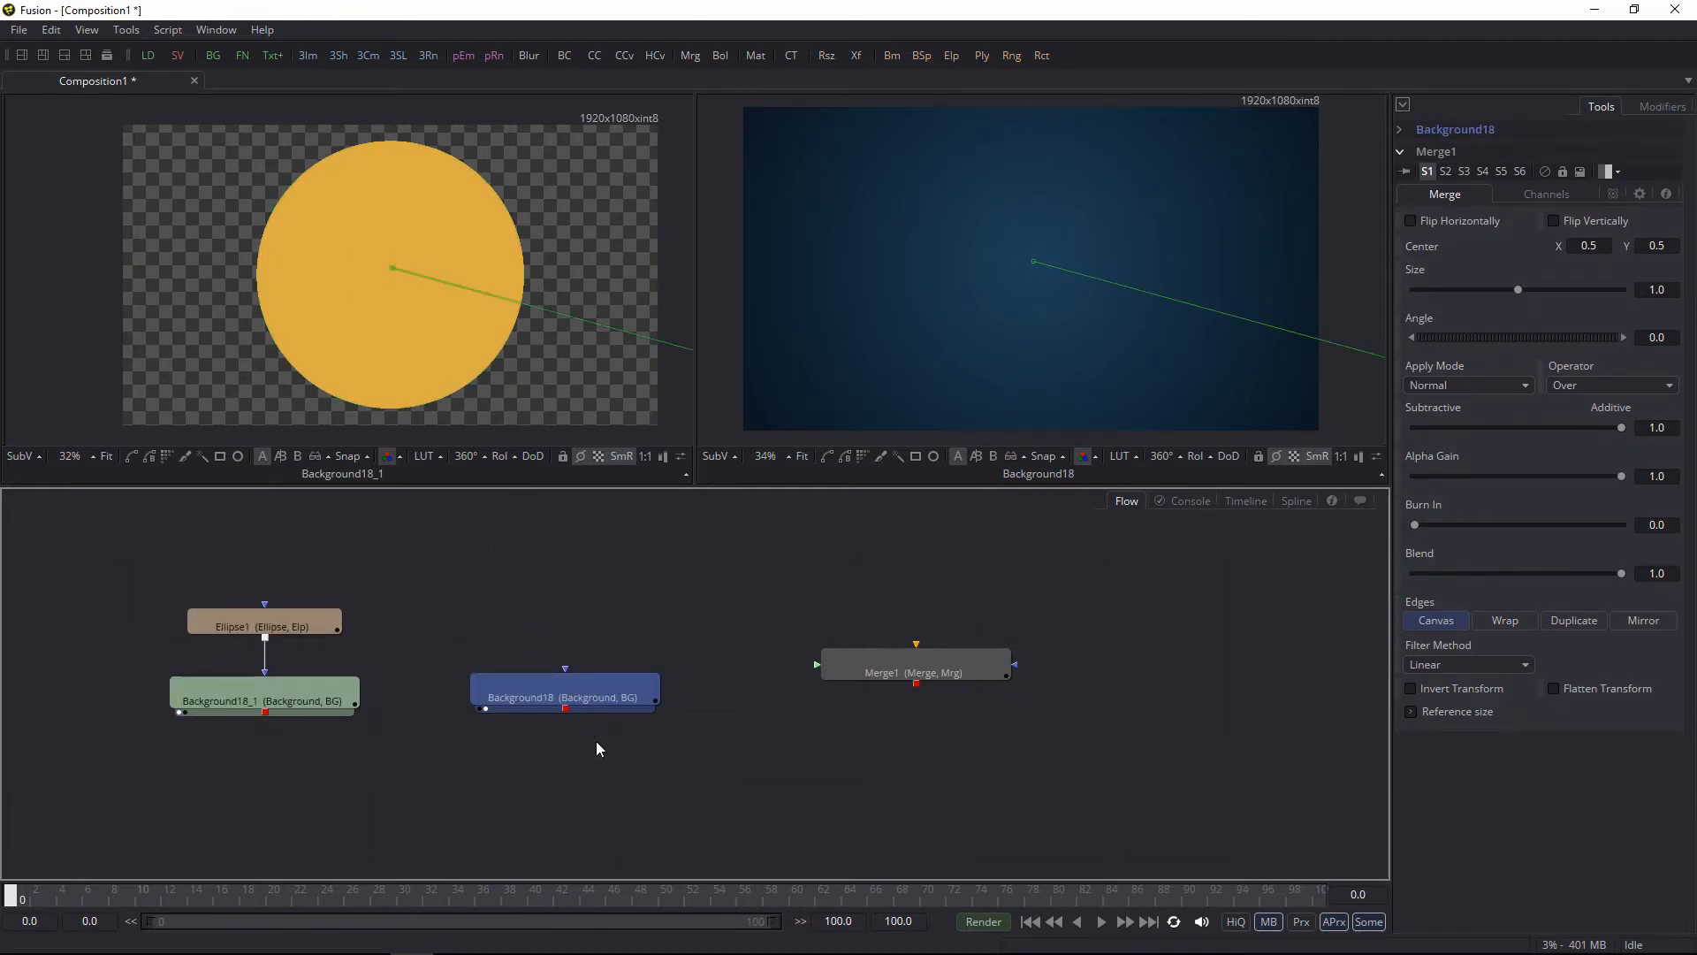
Step: Connect the blue gradient node's output to the Merge node's background input and display the Merge node in the second viewer
left_click_drag(514, 698, 519, 691)
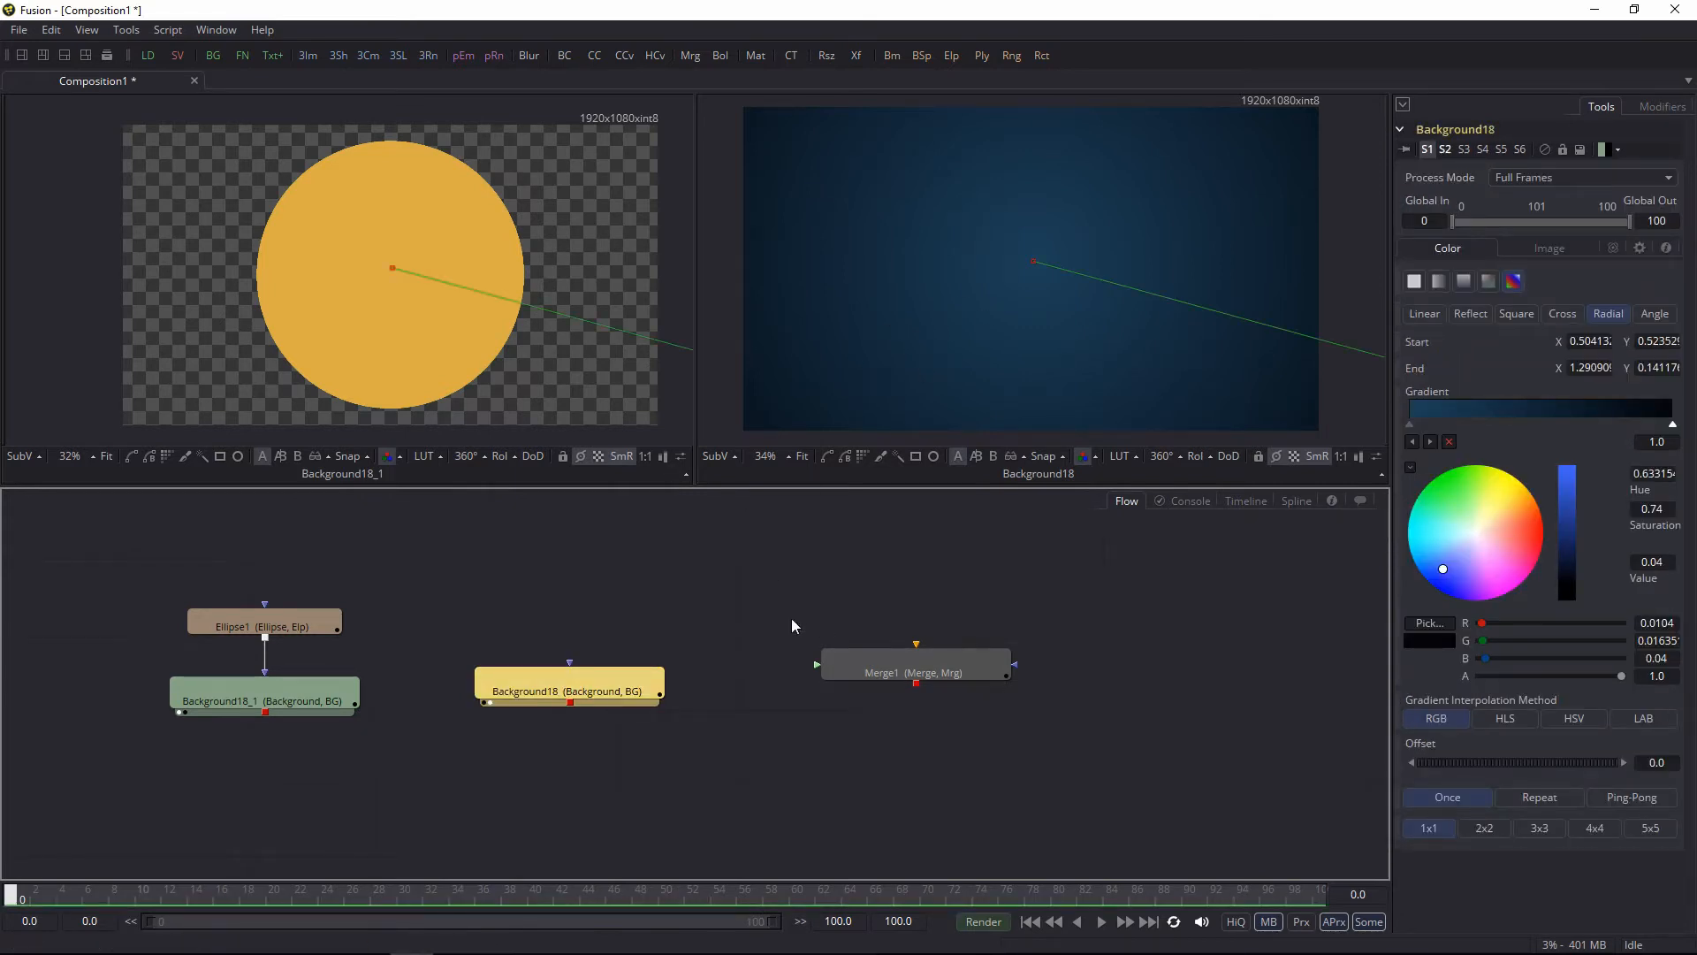
left_click_drag(569, 702, 822, 682)
key("2")
left_click(891, 626)
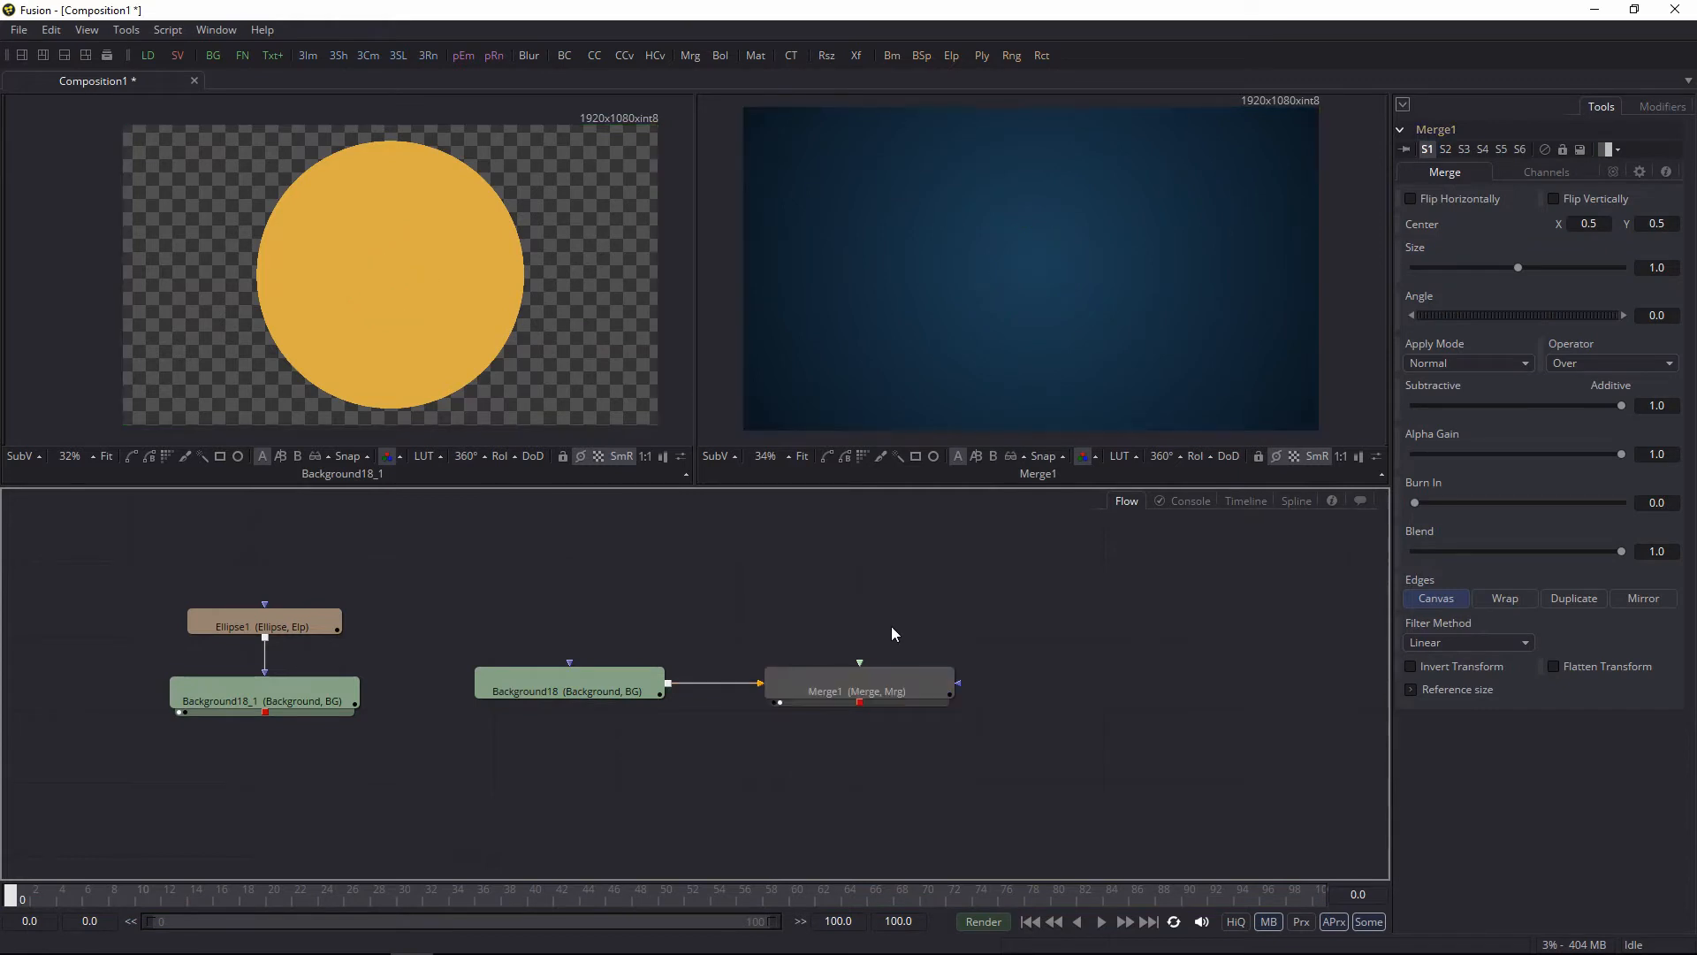
Step: Widen the second viewer at the first viewer's expense and make the viewer area taller above the Flow
left_click_drag(891, 626, 879, 628)
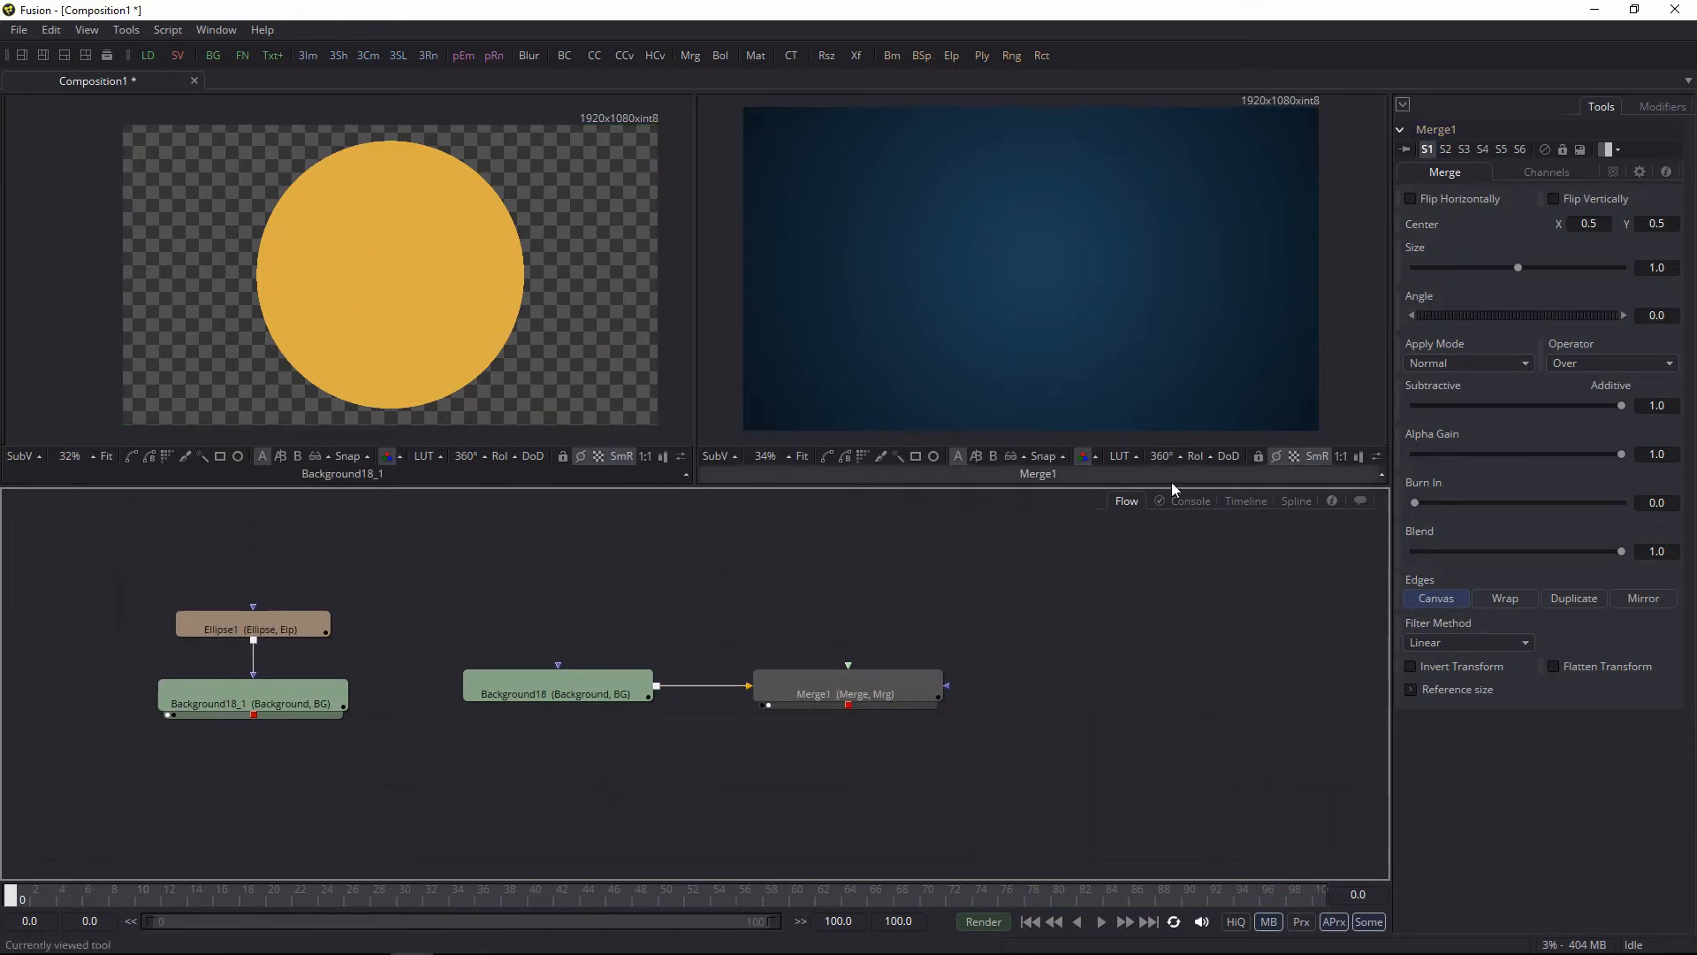
left_click_drag(686, 394, 617, 393)
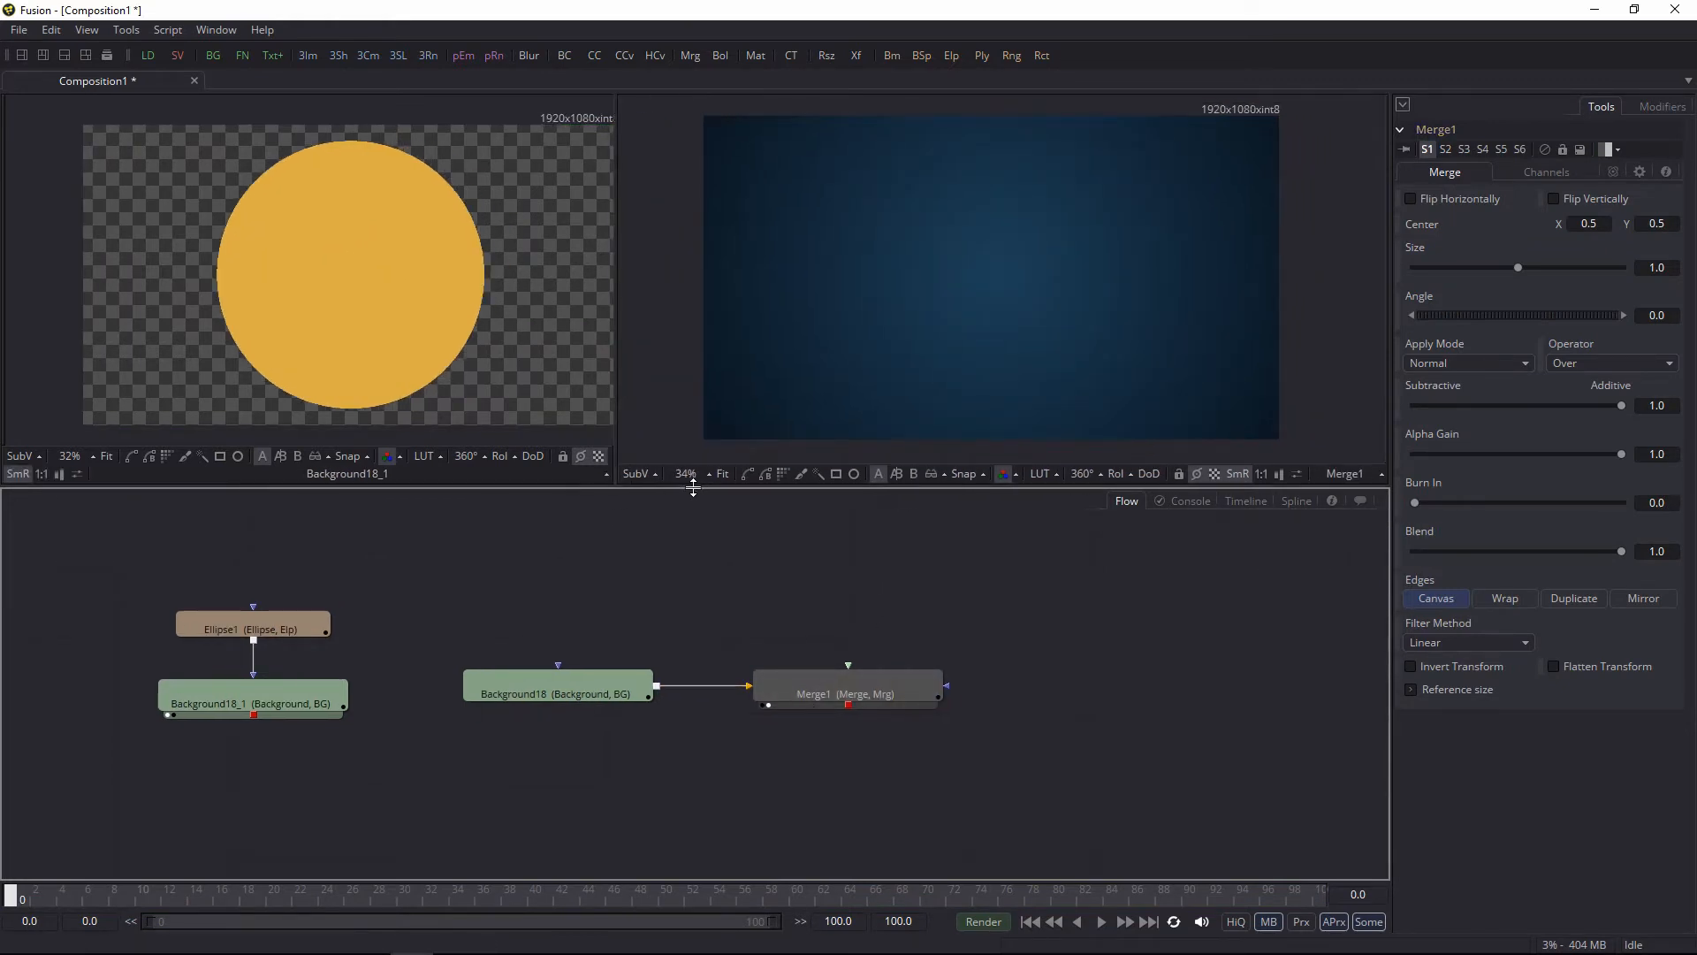
left_click_drag(693, 485, 685, 568)
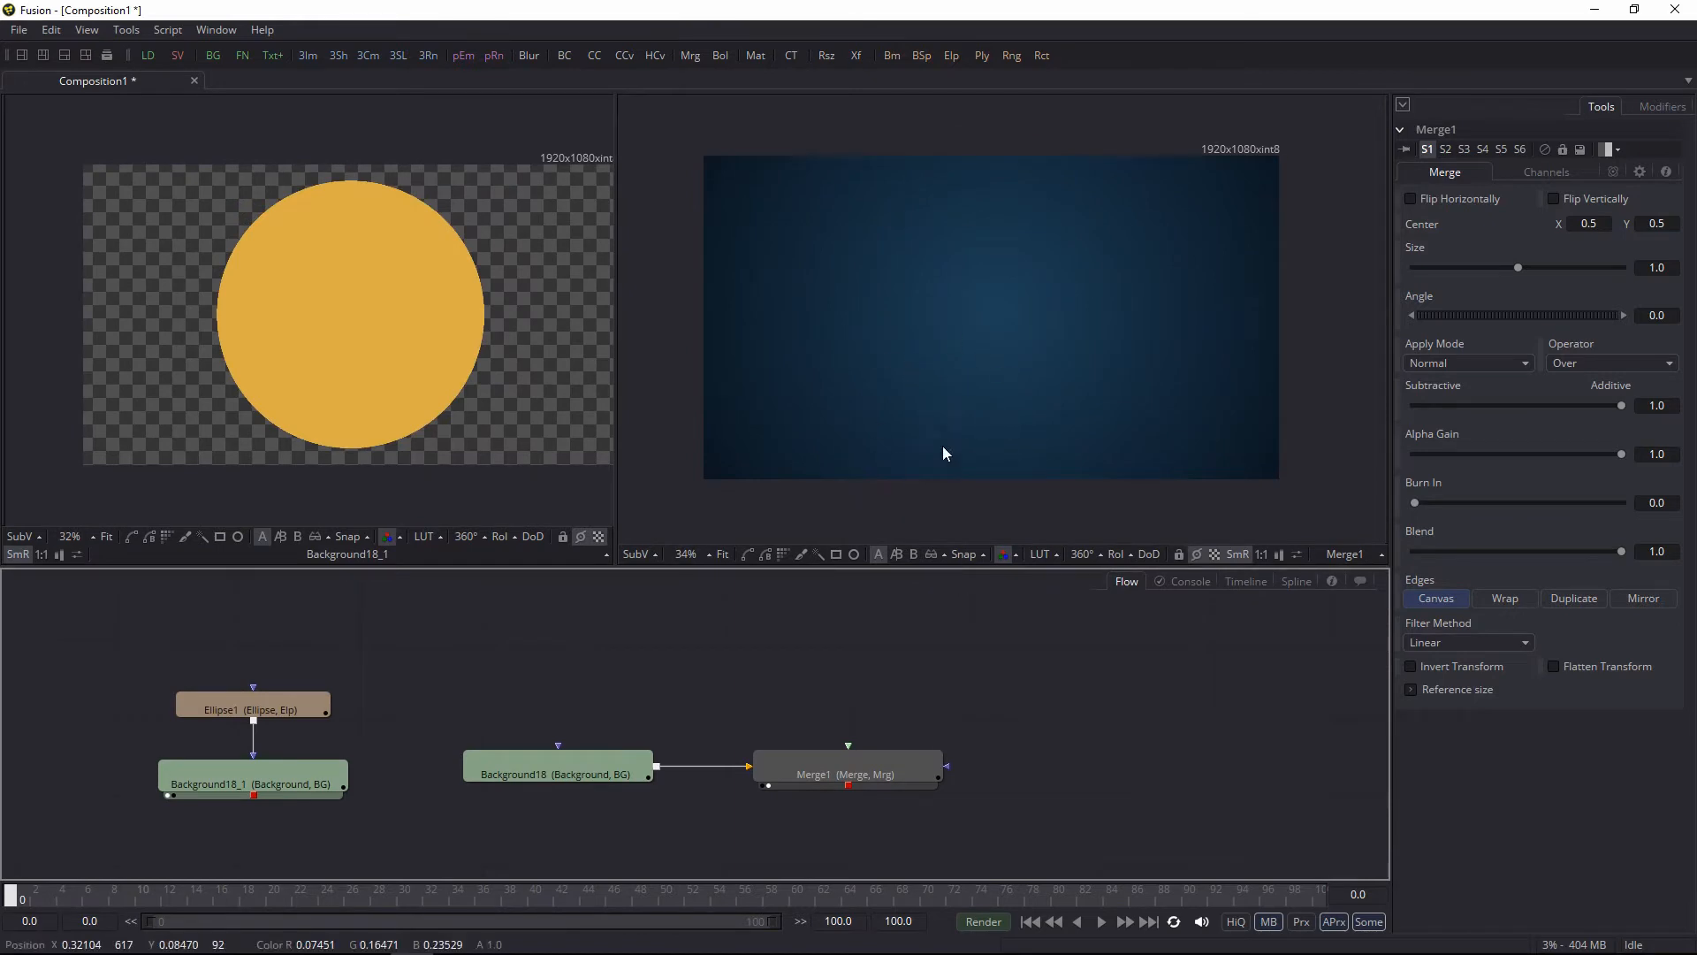
Step: Check which node the second viewer is displaying and select the Merge node in the Flow
left_click(1340, 555)
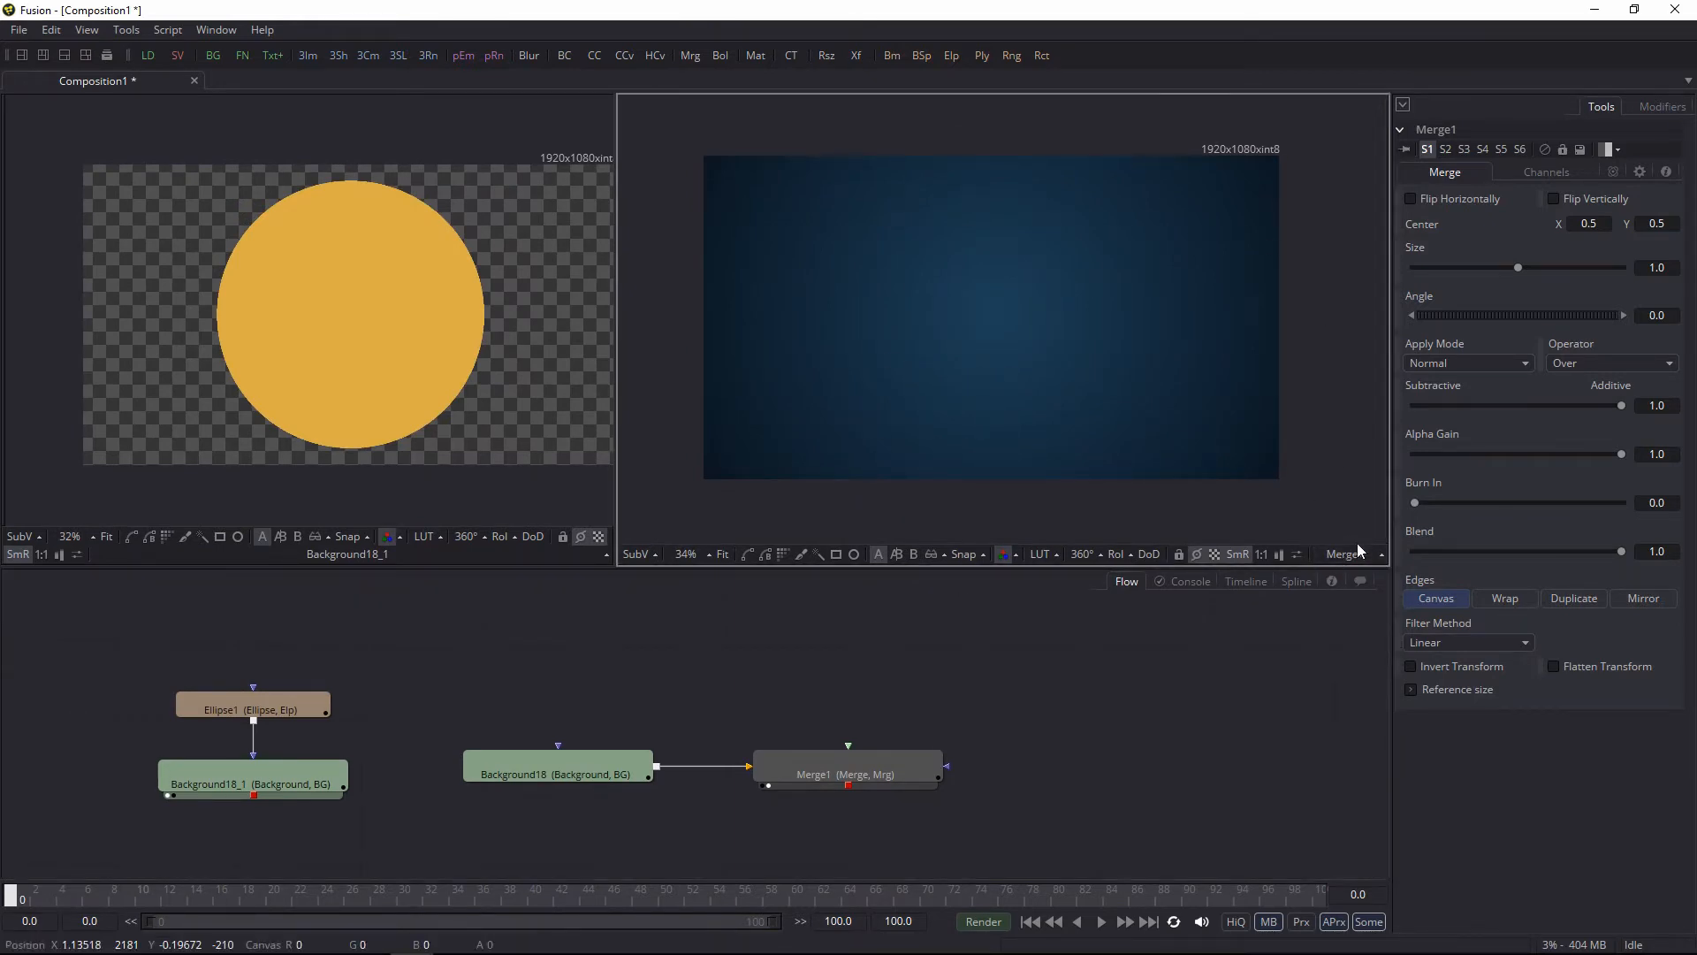
left_click(752, 704)
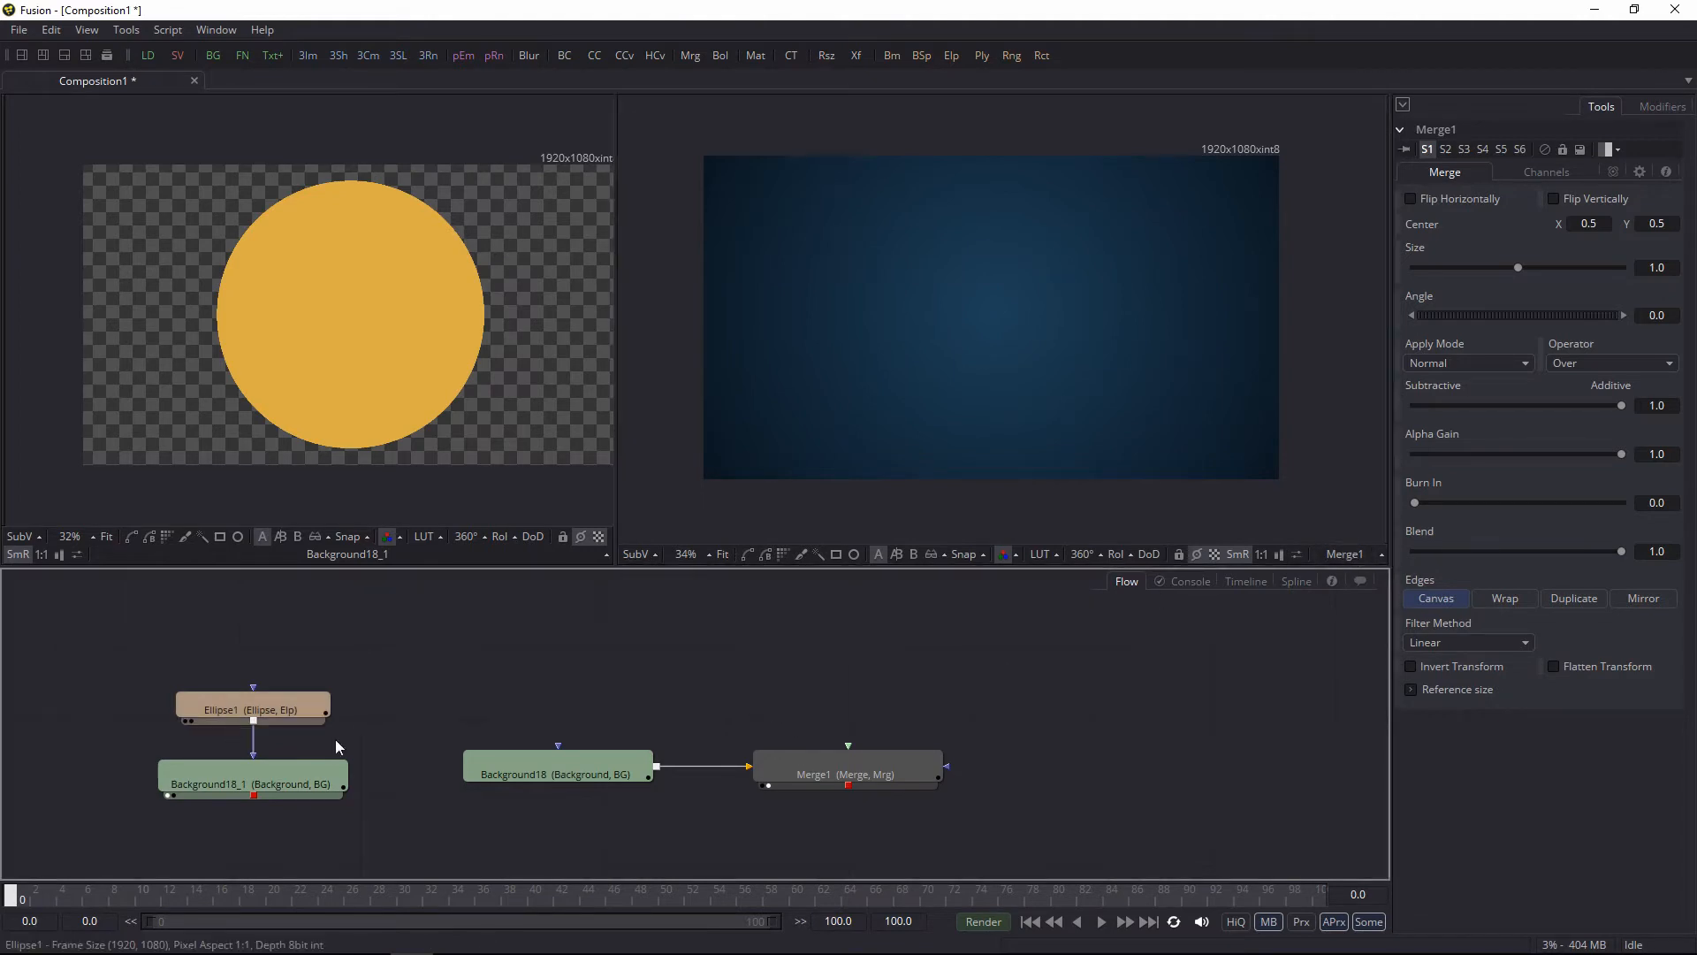
left_click(1353, 555)
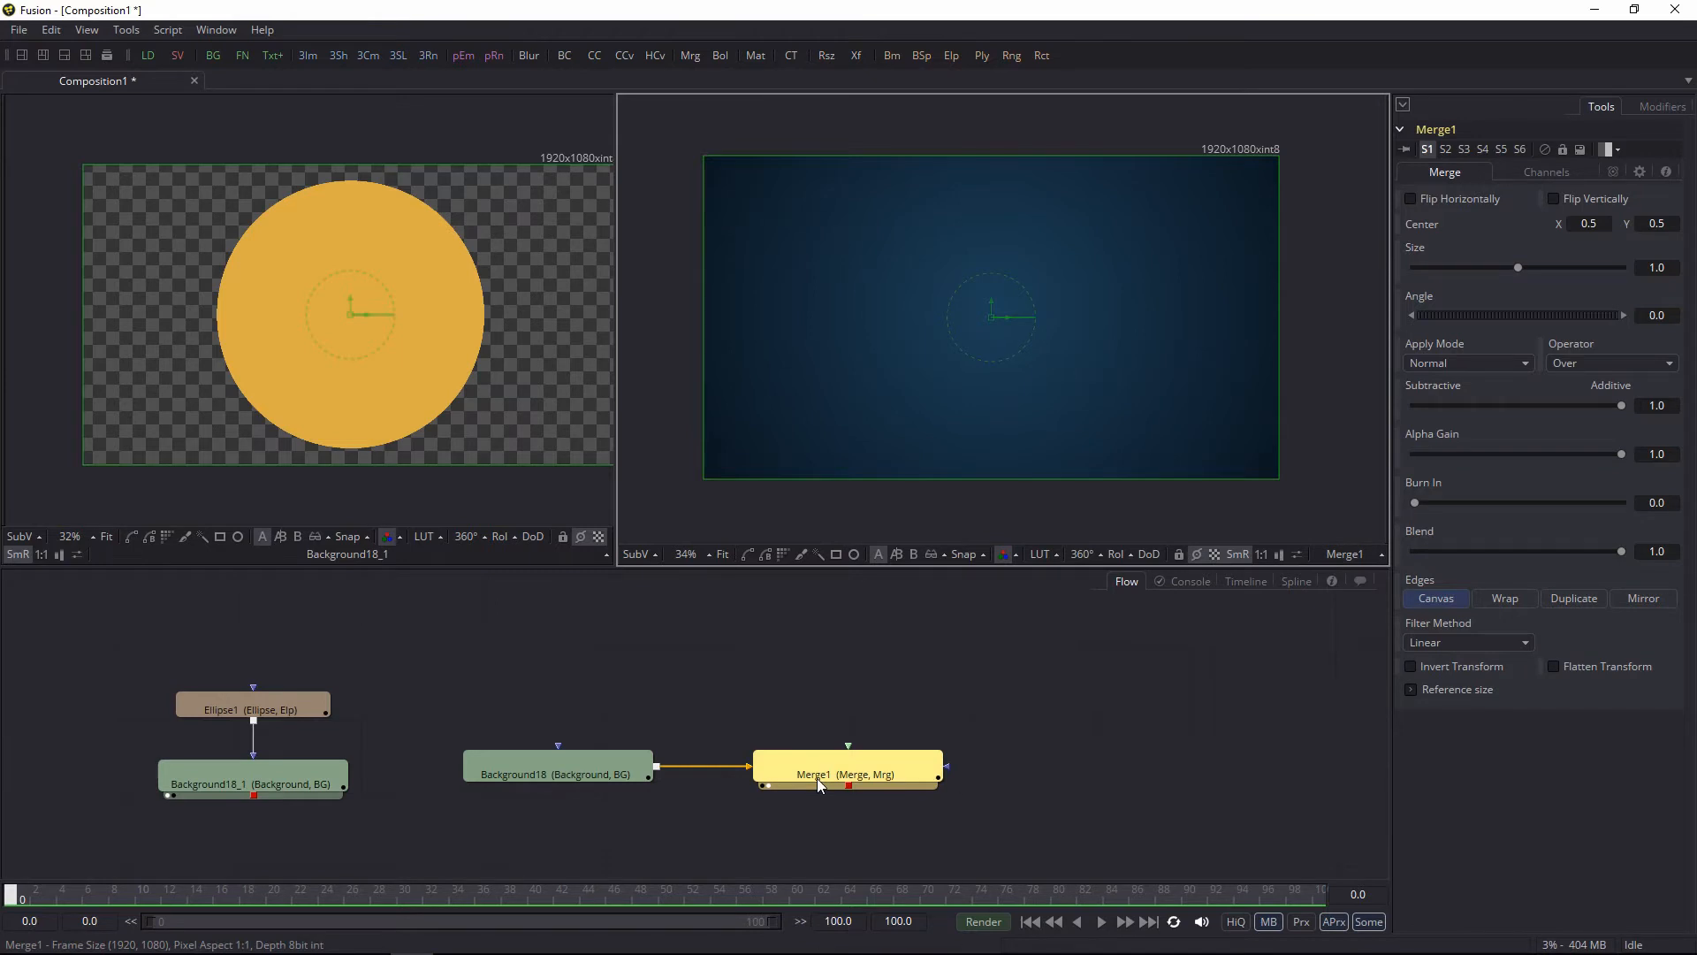
Step: Move the ellipse-masked Background pair above the Merge node and connect its output to the Merge's foreground input
mouse_move(819, 781)
left_click(909, 720)
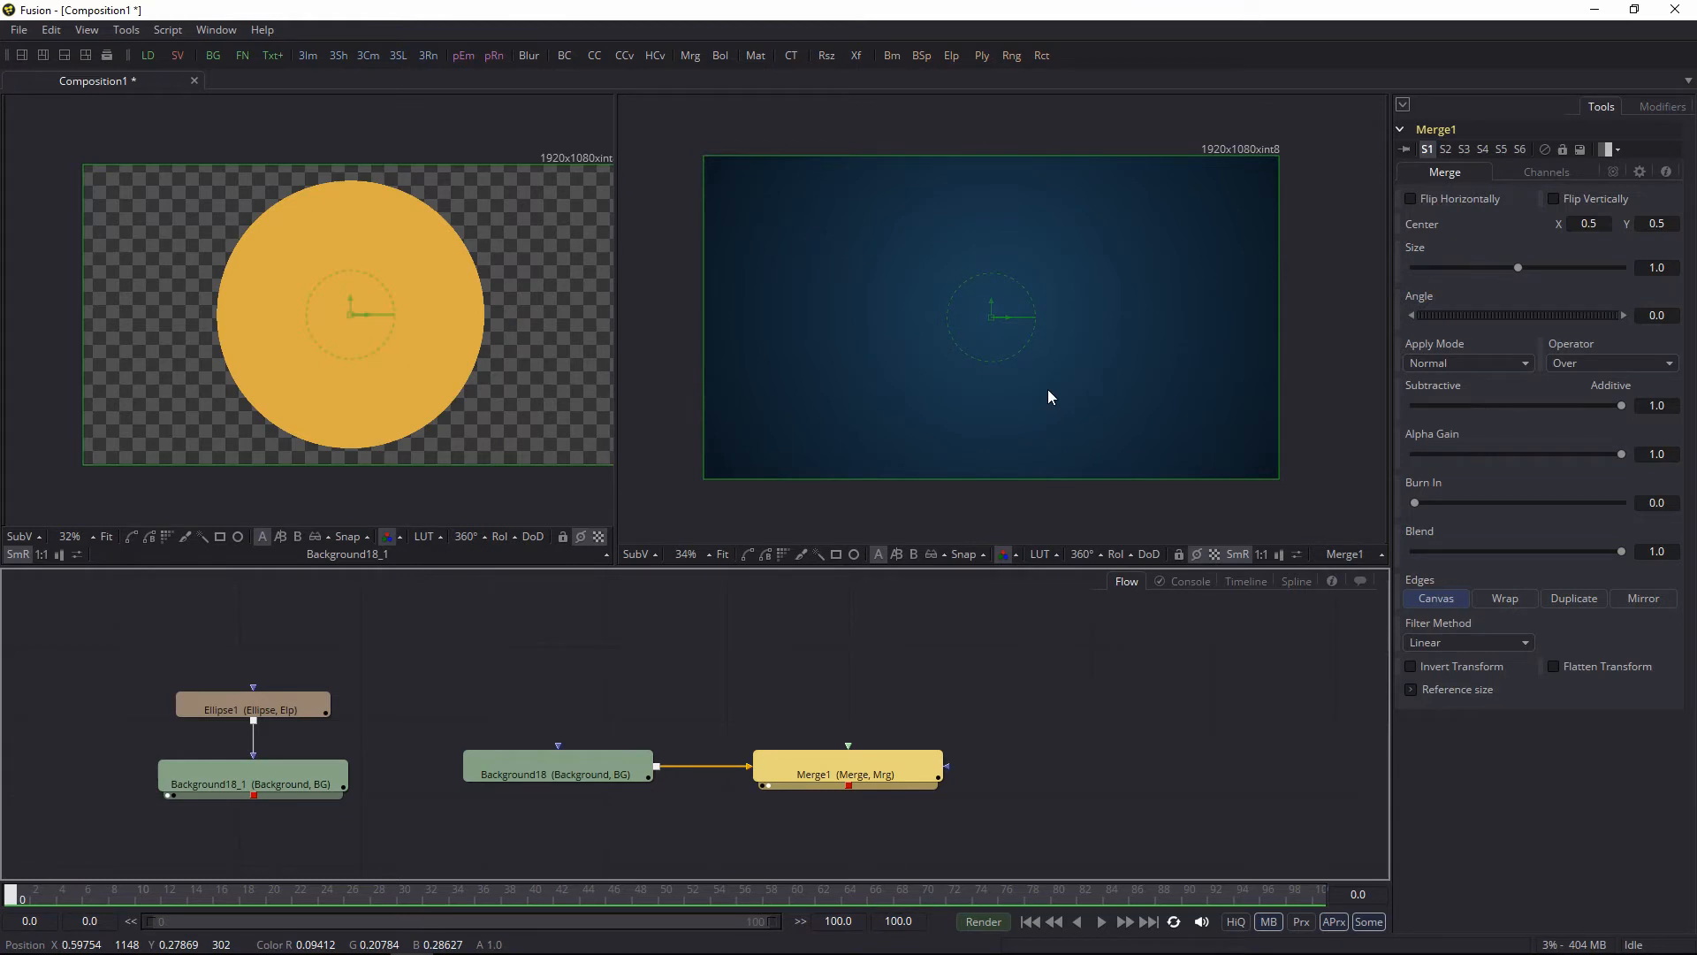
left_click(737, 696)
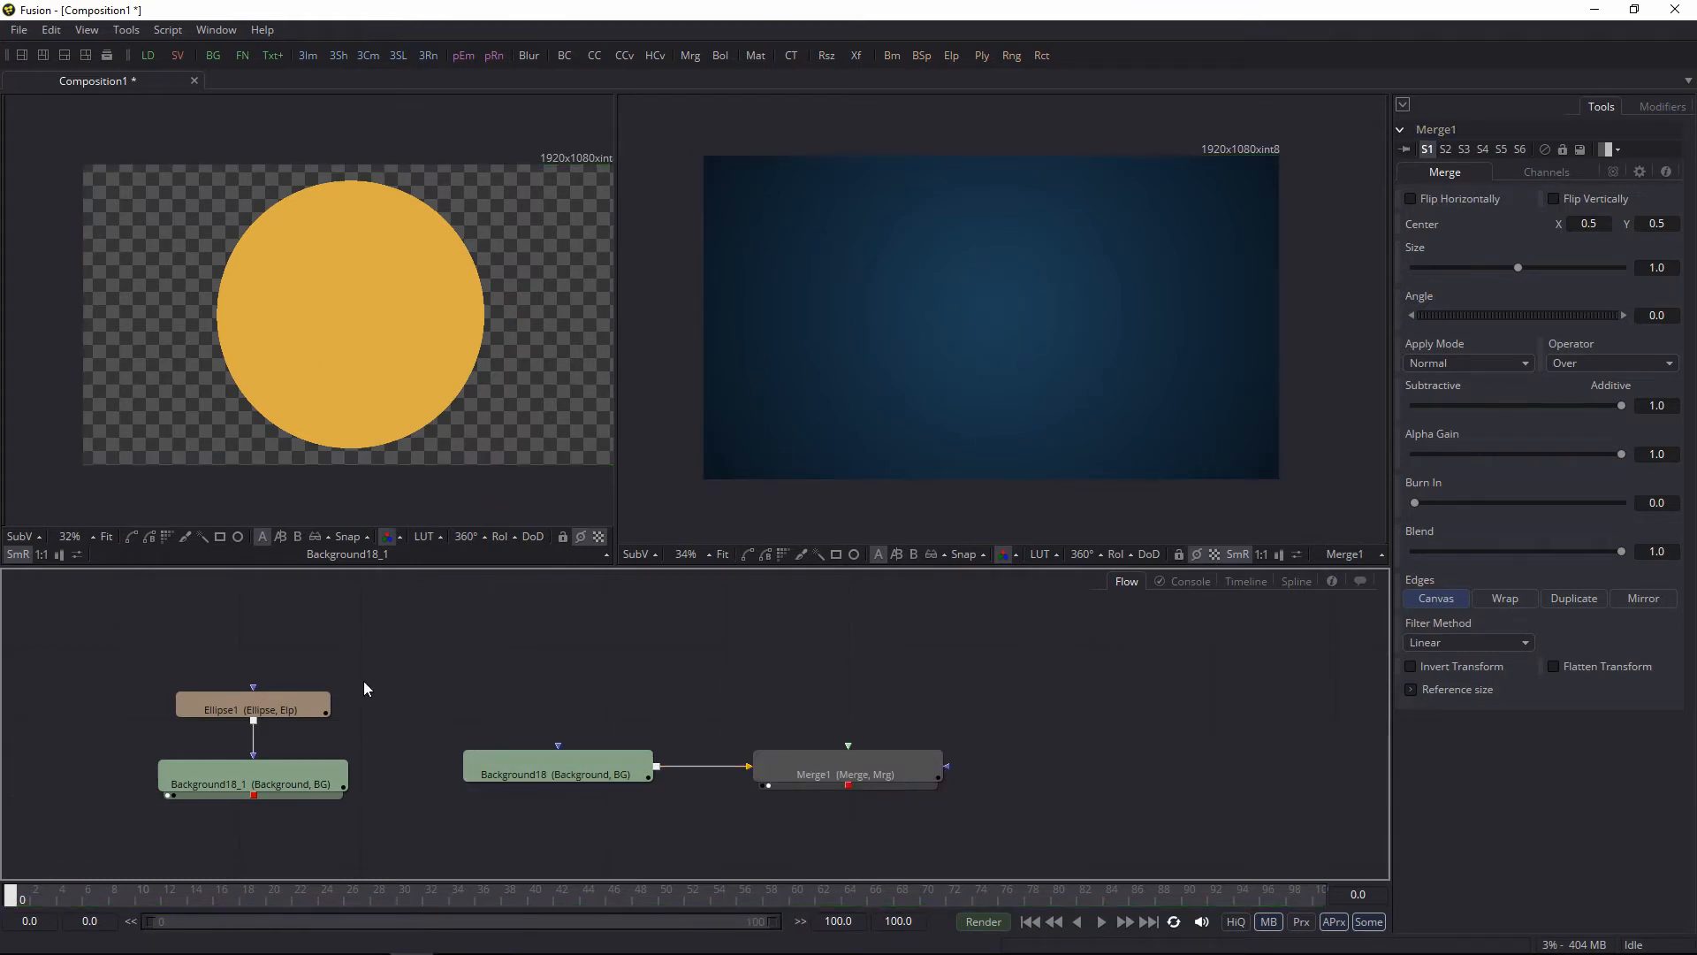
left_click_drag(365, 682, 717, 677)
left_click(702, 723)
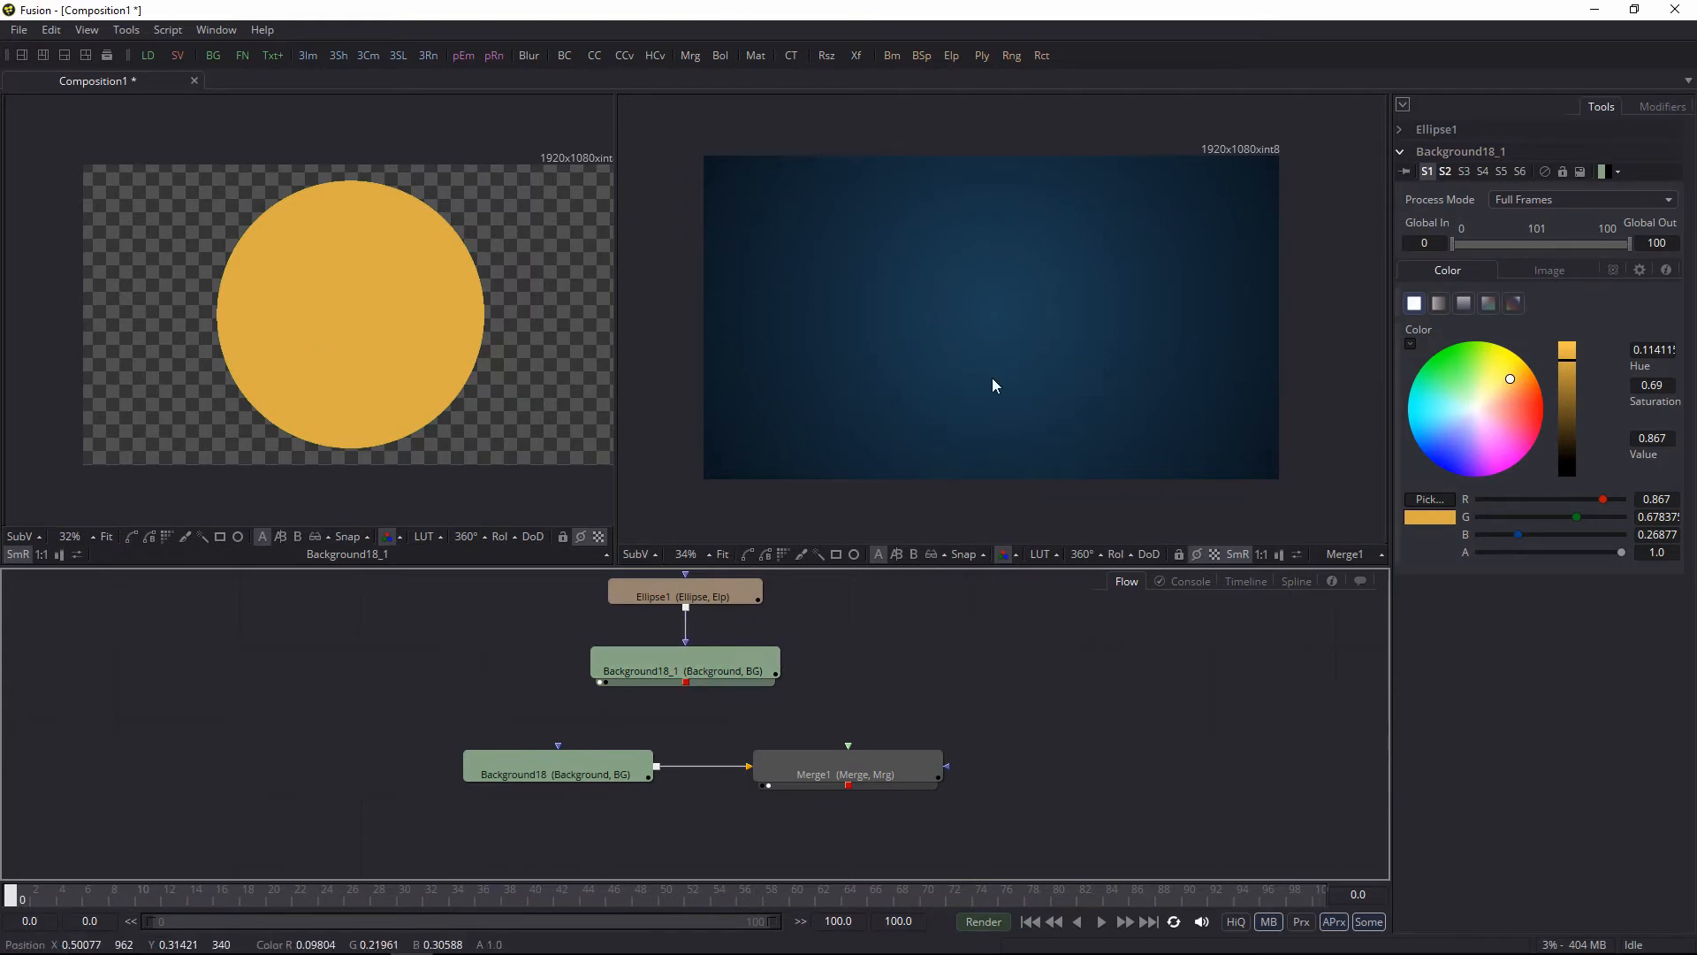
left_click_drag(819, 656, 776, 663)
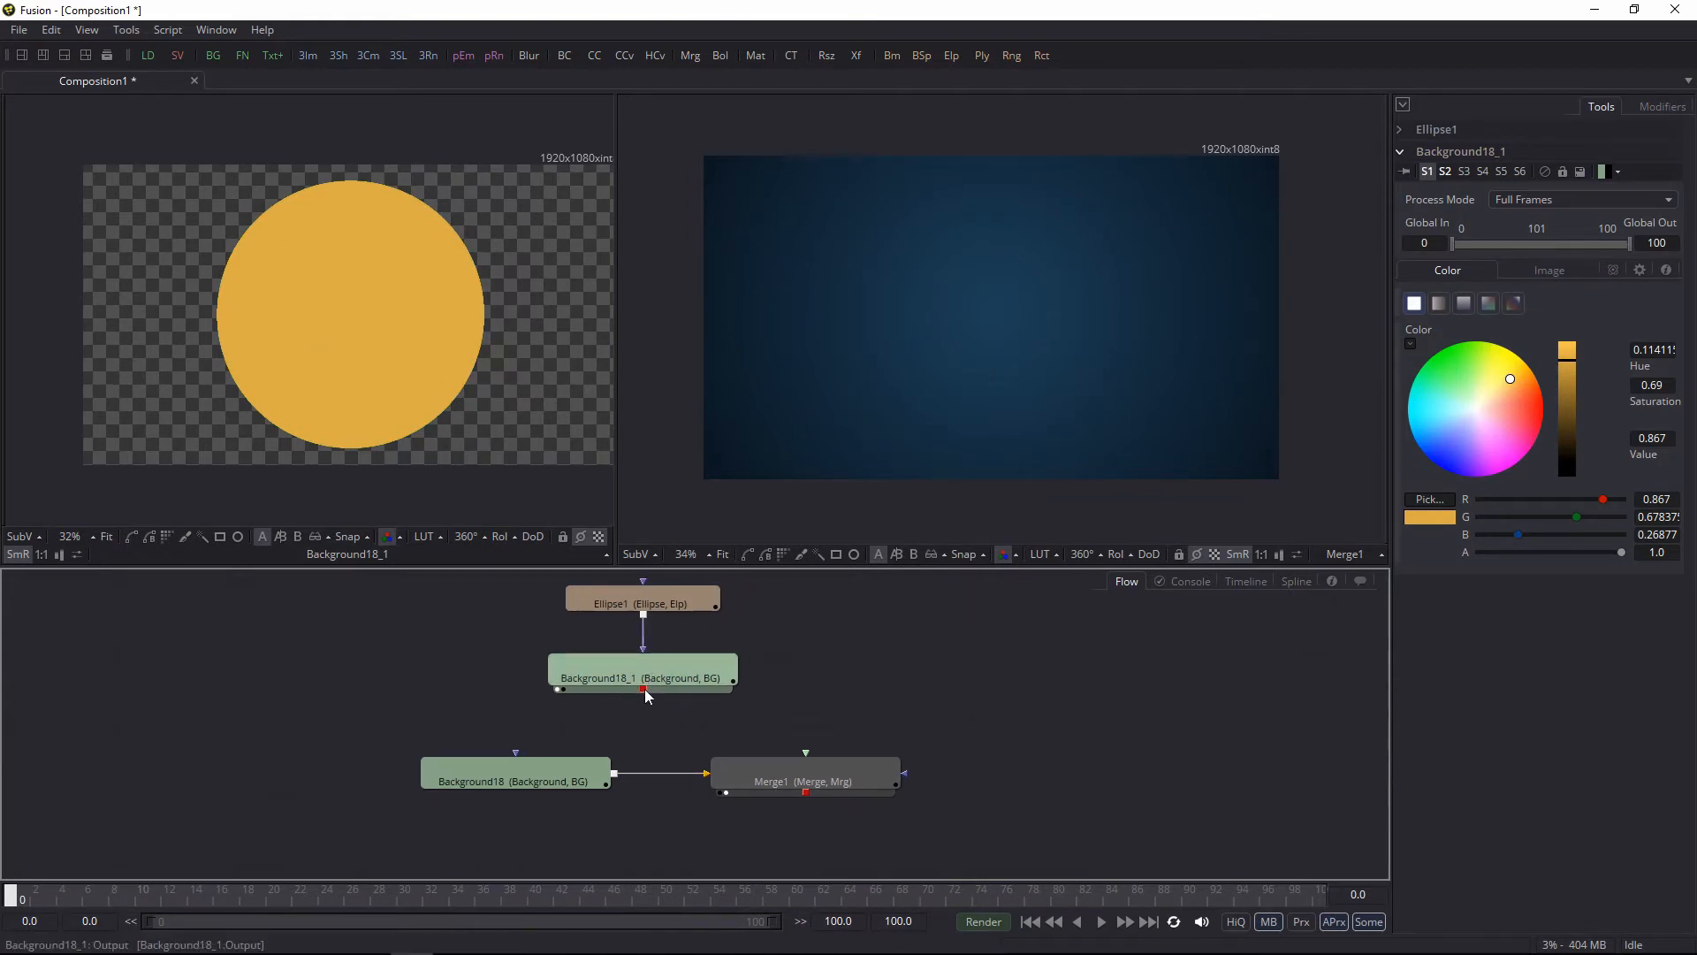
left_click_drag(643, 689, 806, 753)
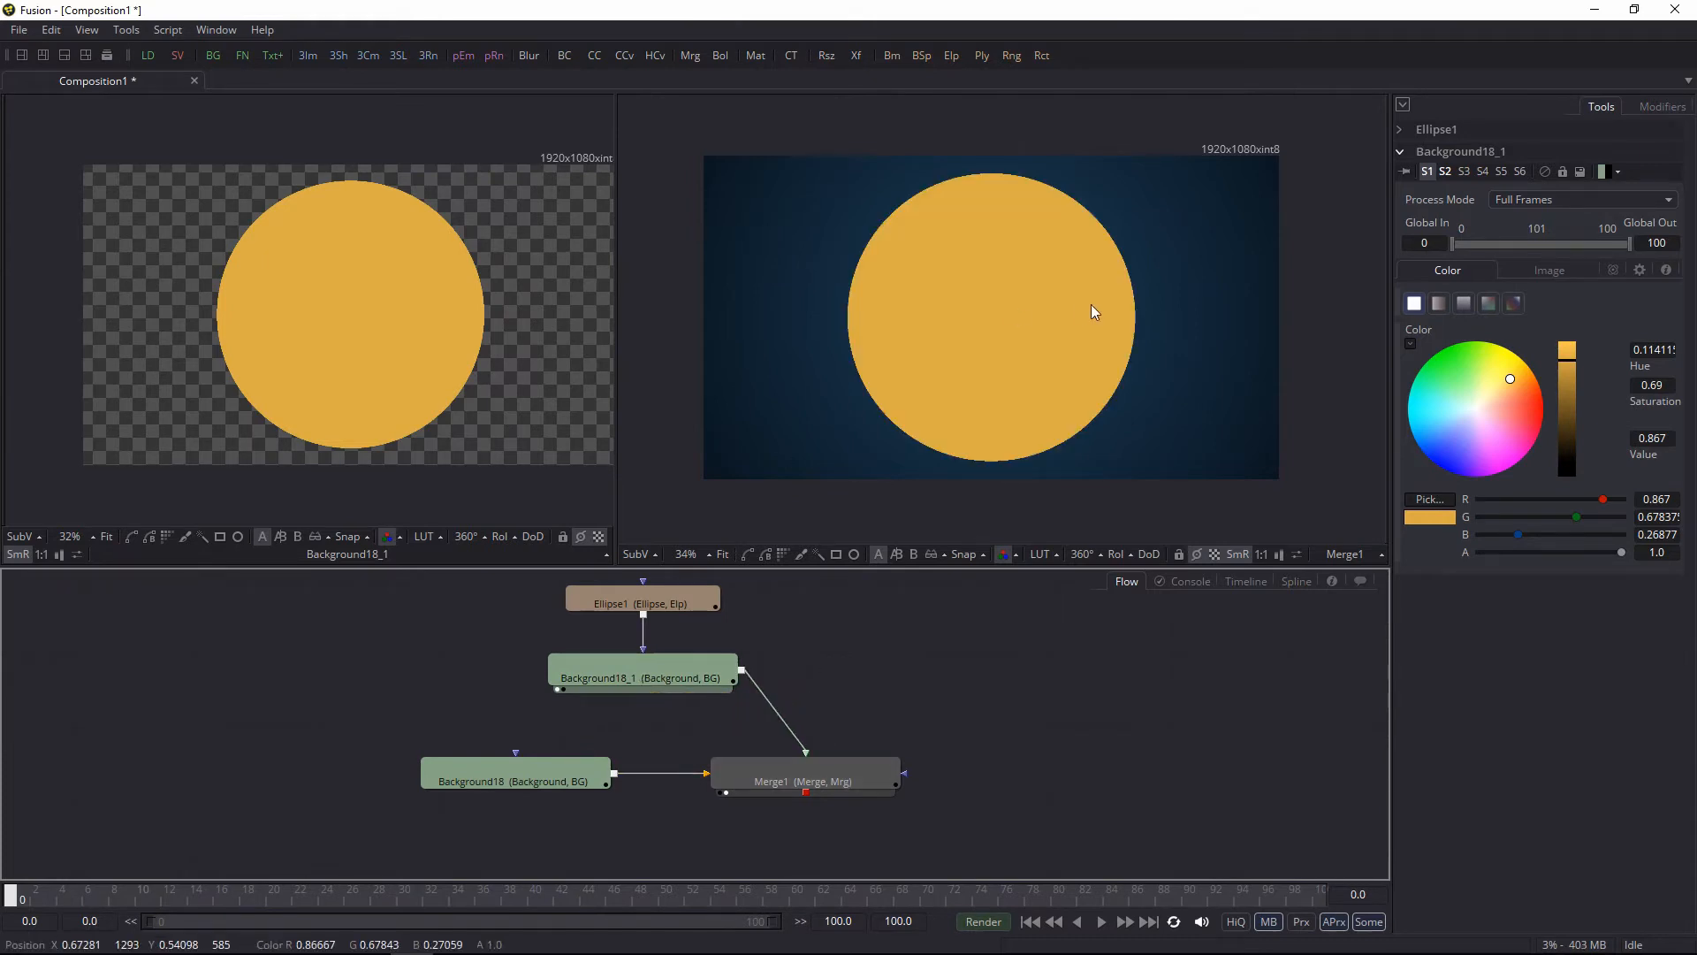
Step: Line up the Ellipse and orange-yellow Background nodes directly above the Merge node in the Flow
left_click_drag(787, 581, 633, 685)
left_click_drag(672, 671, 833, 670)
left_click_drag(983, 640, 909, 661)
left_click(807, 706)
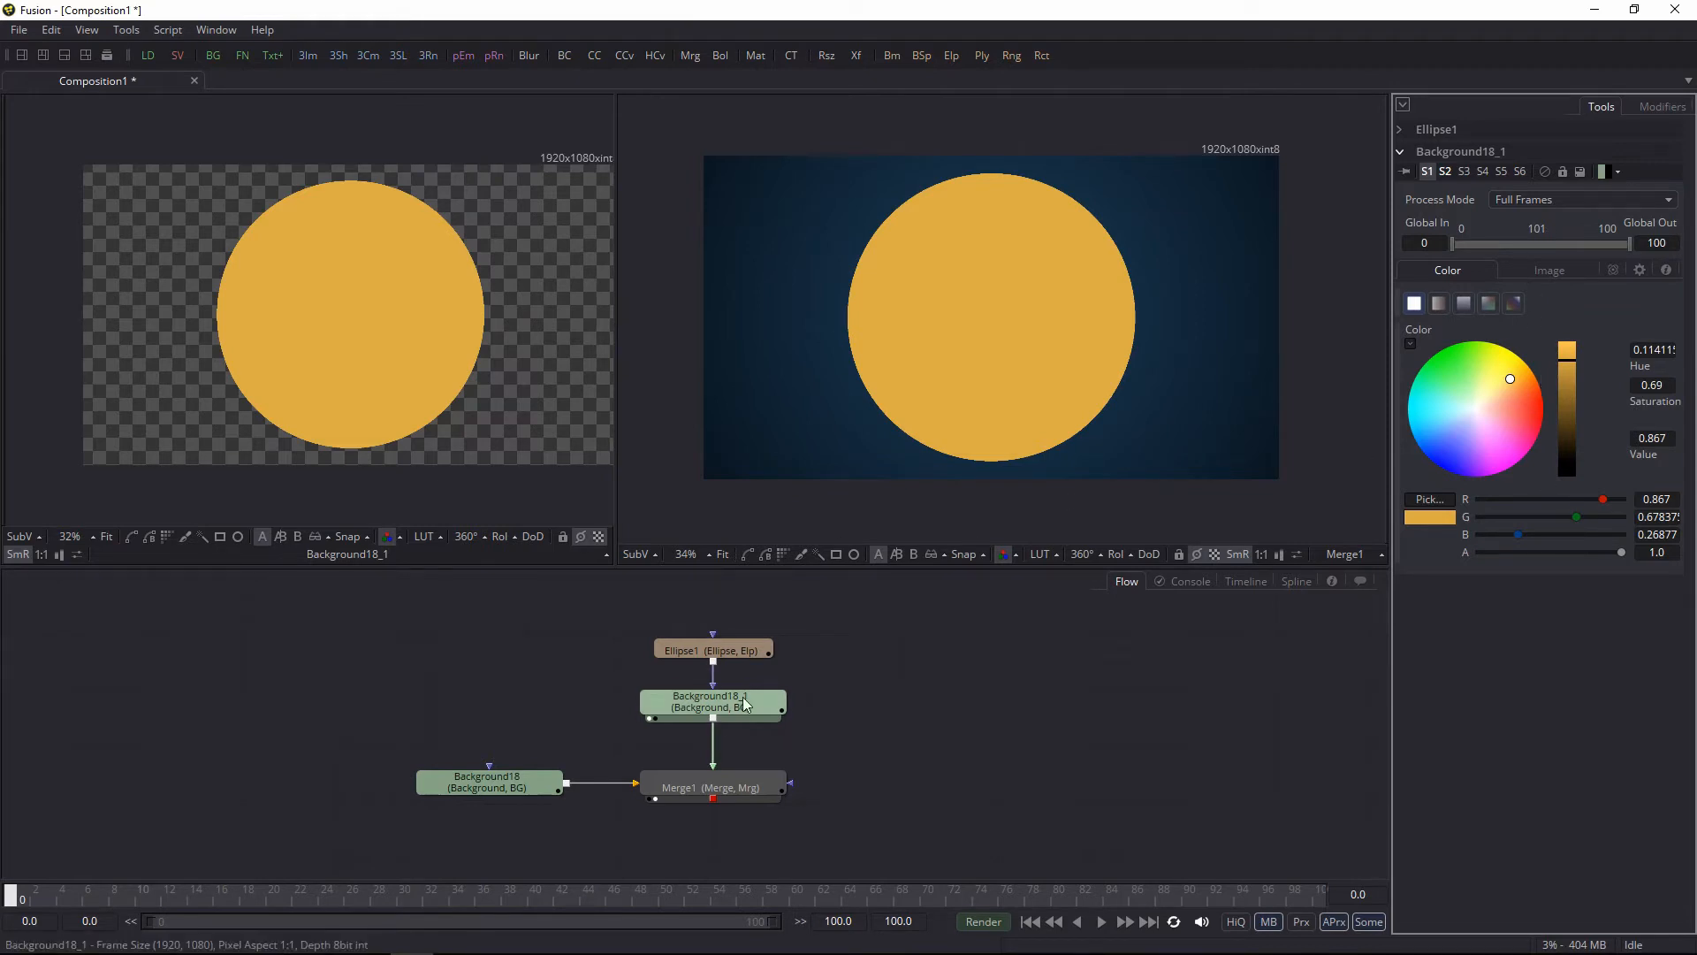
Step: Select the Ellipse alone and together with its orange-yellow Background, and expand both nodes' controls to examine them
left_click(738, 651)
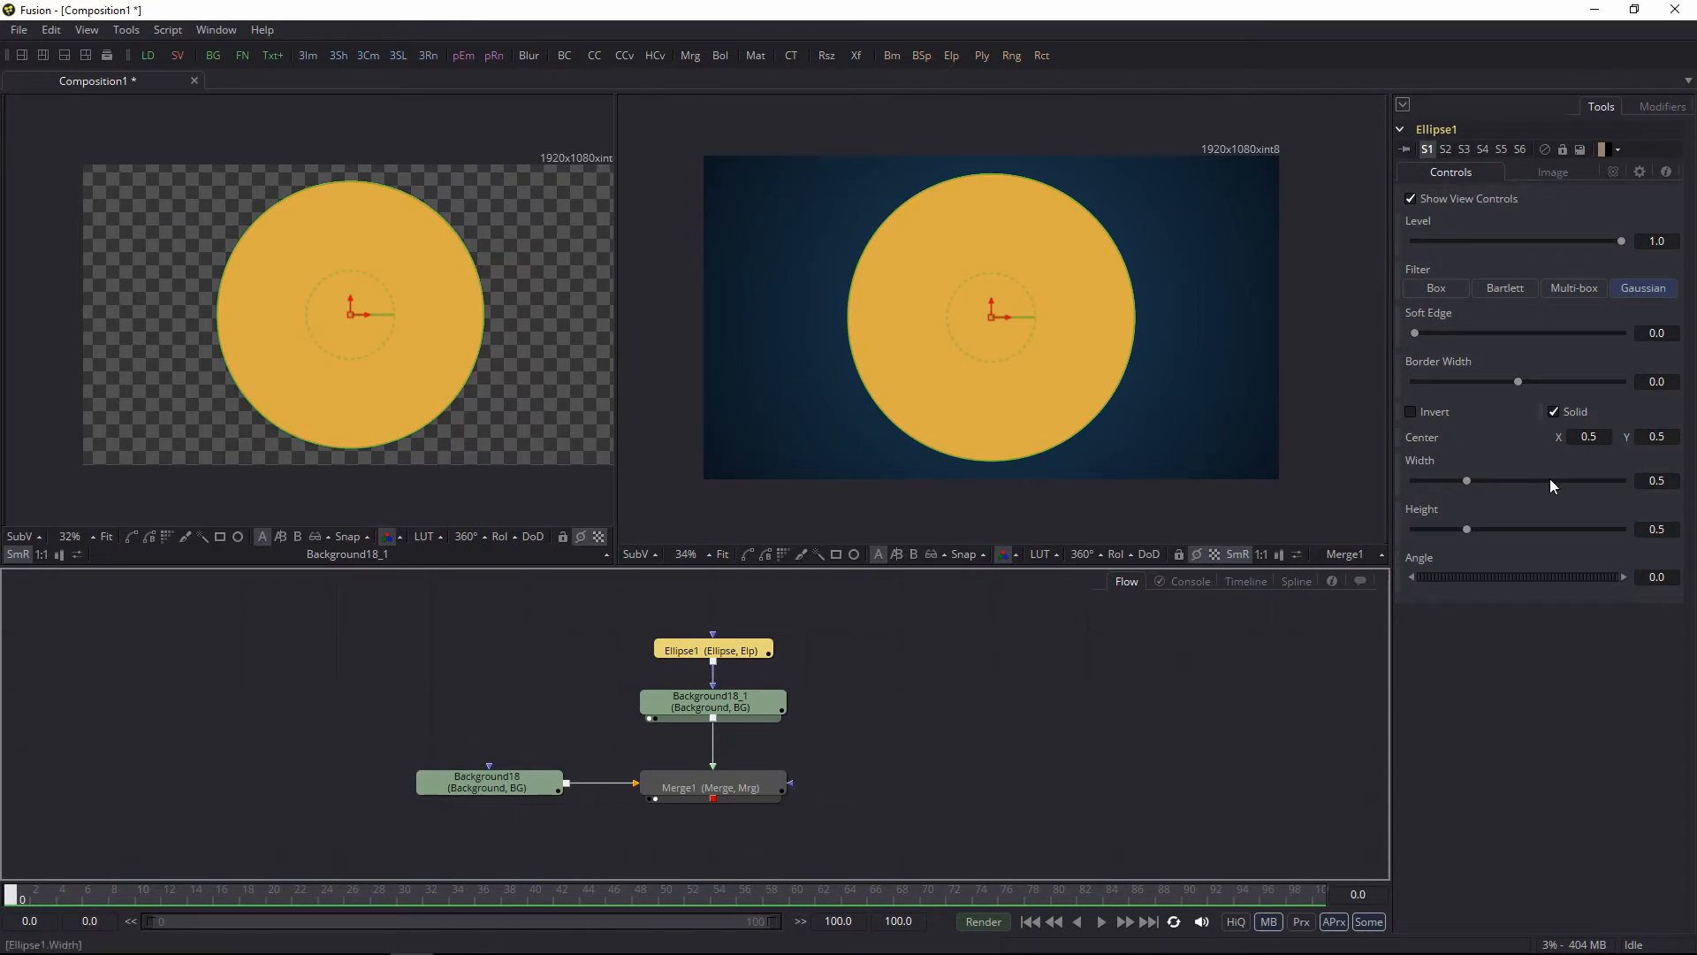
left_click_drag(855, 619, 747, 714)
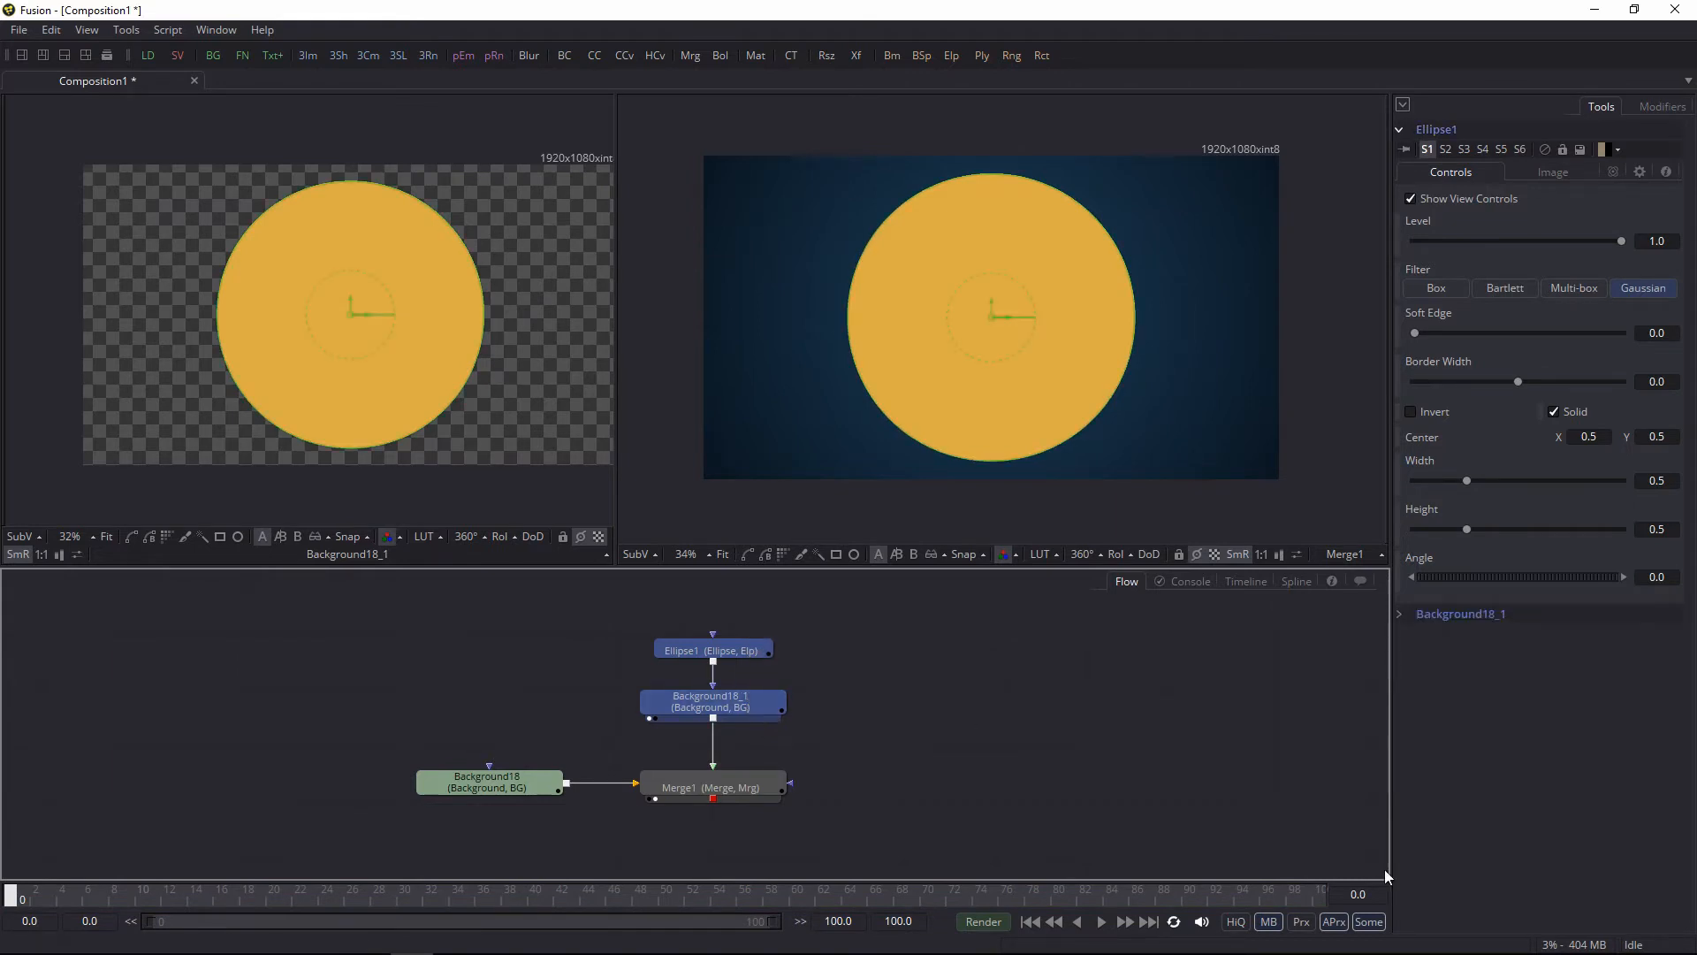
left_click(1415, 132)
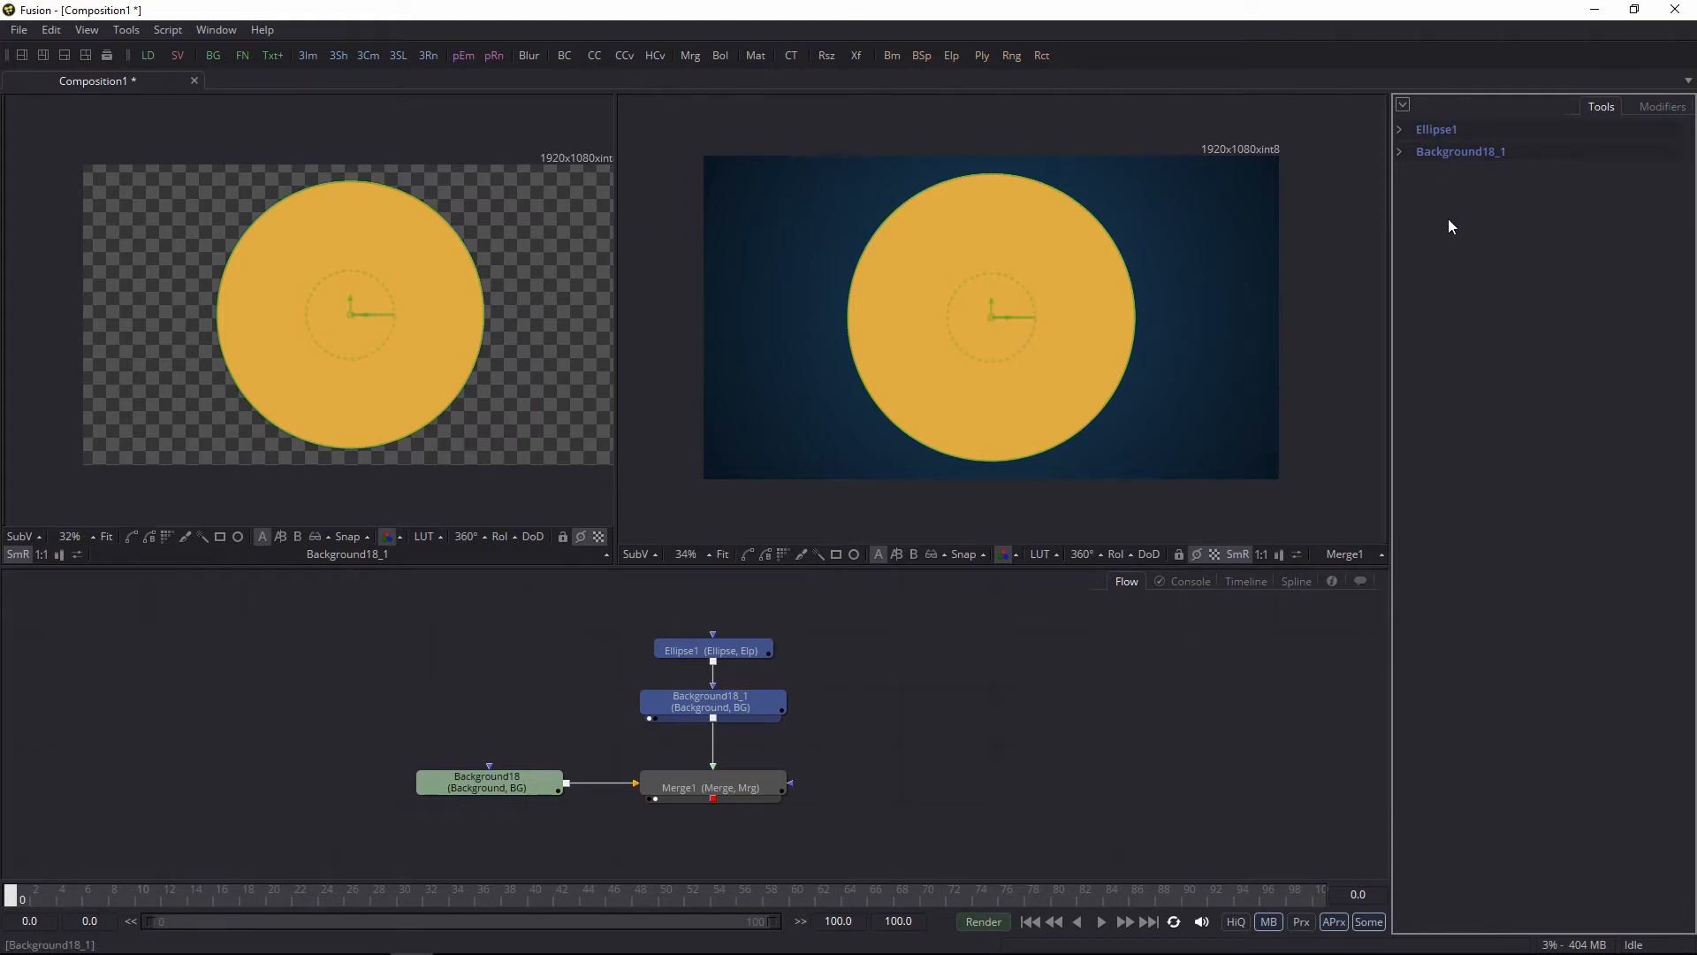
left_click(1400, 131)
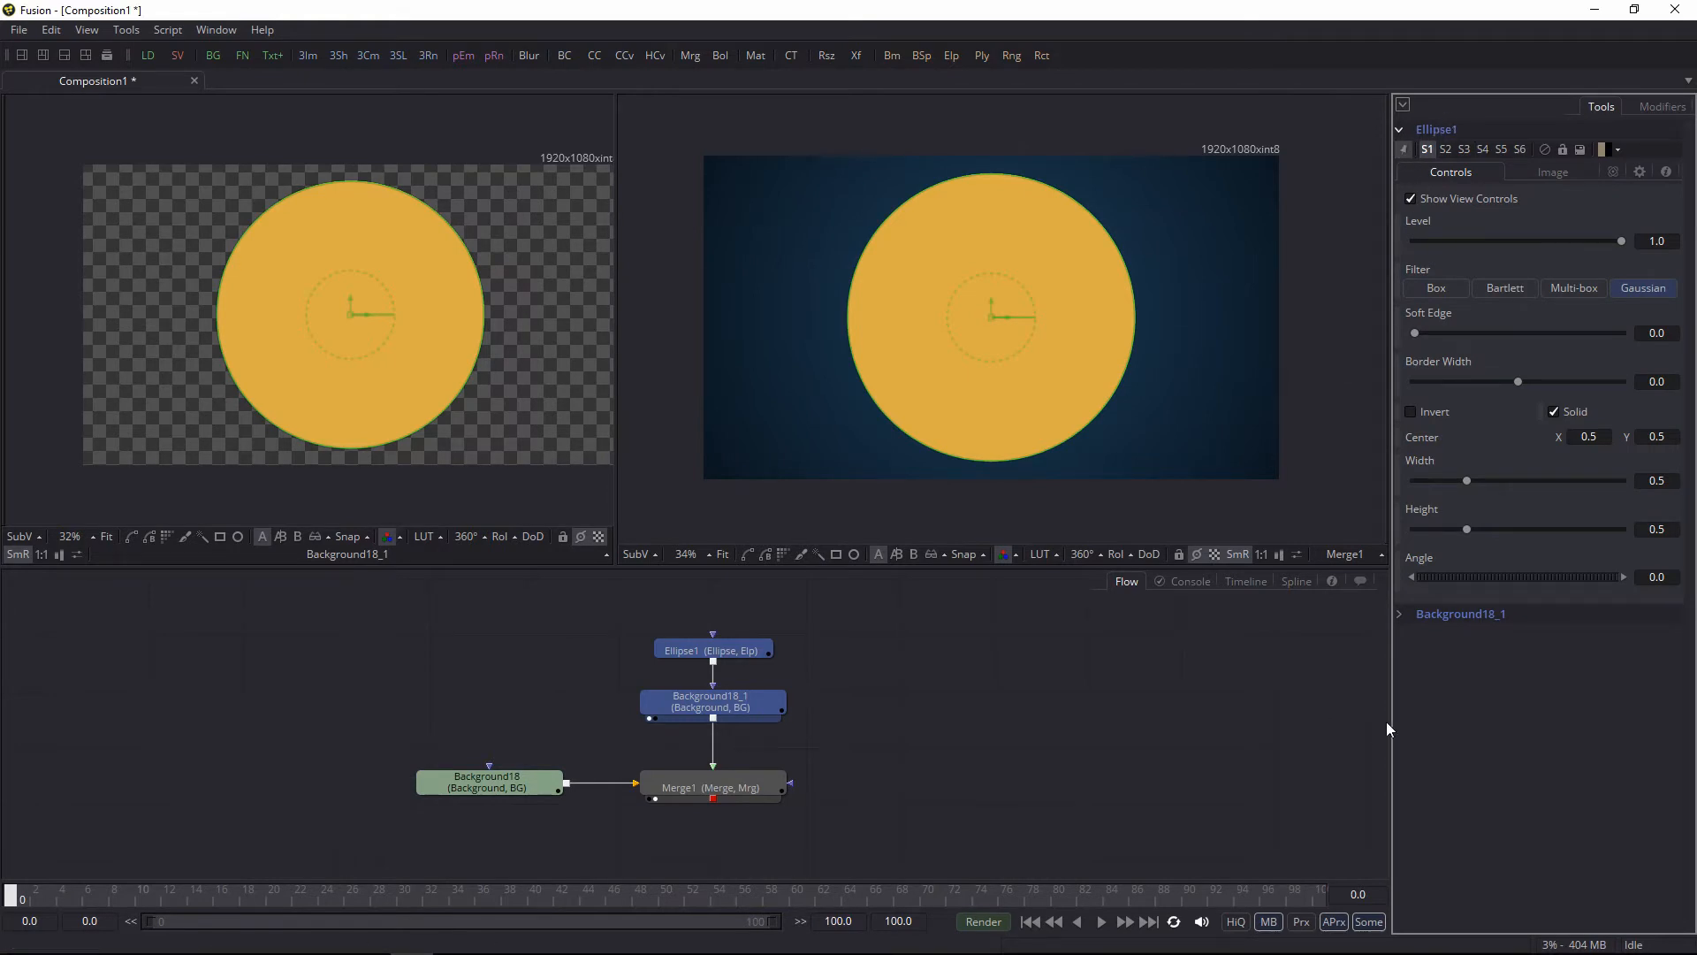
left_click(1400, 615)
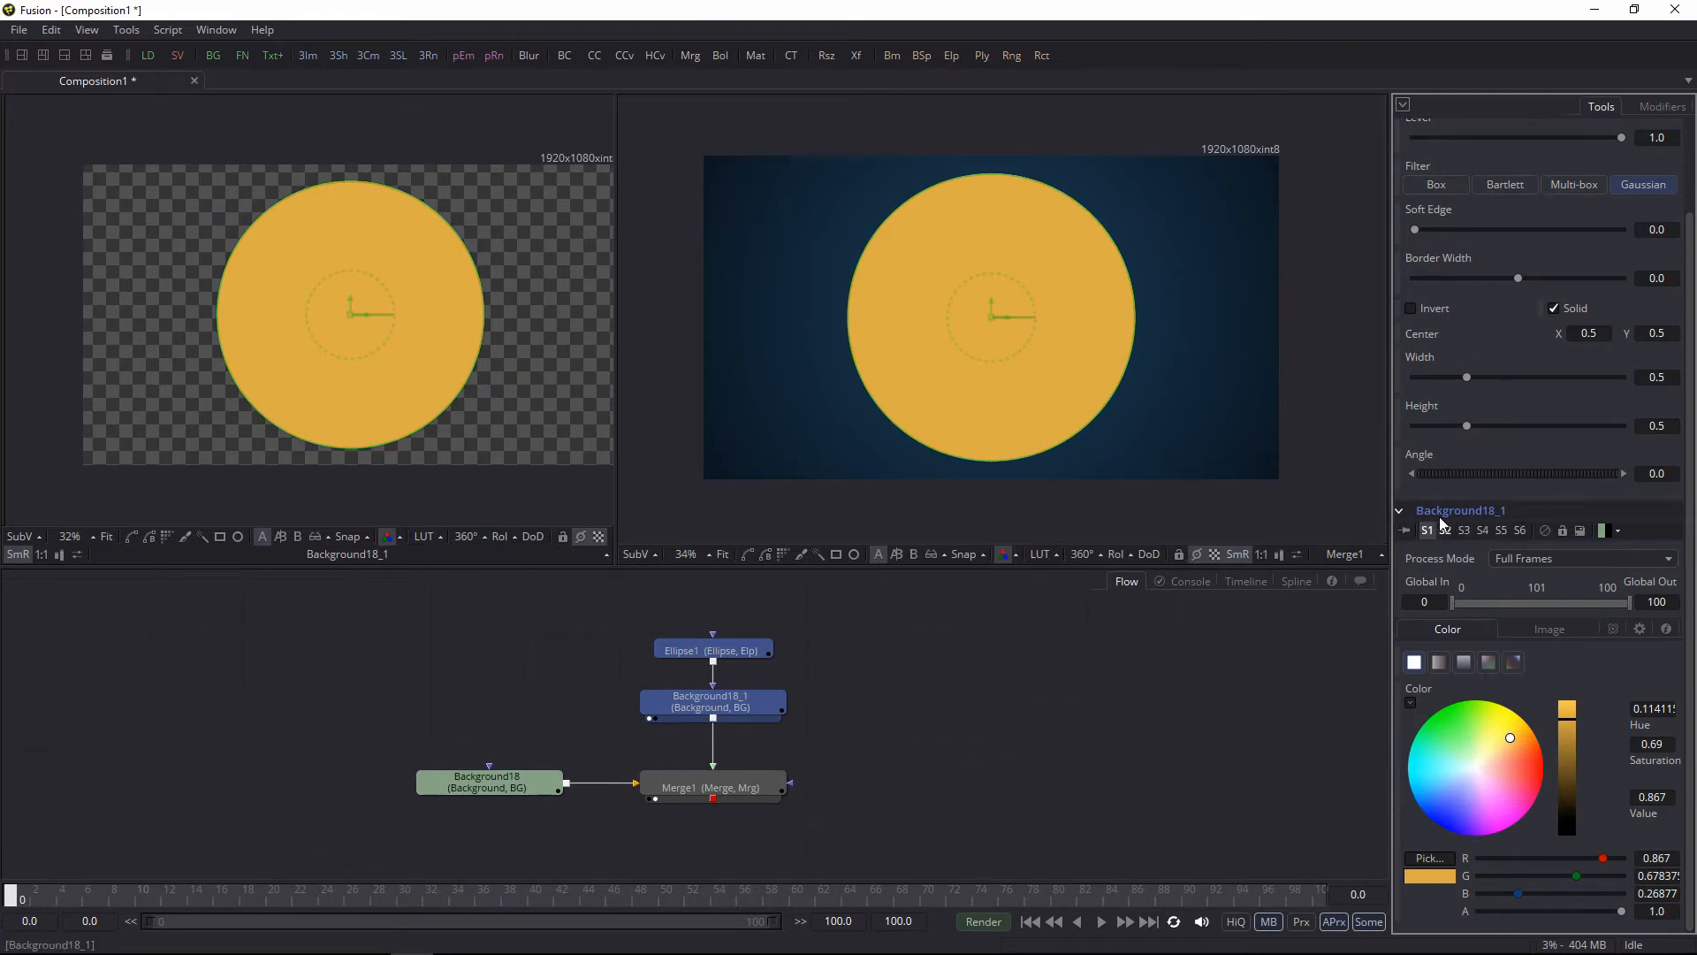
scroll(1521, 615, "up", 3)
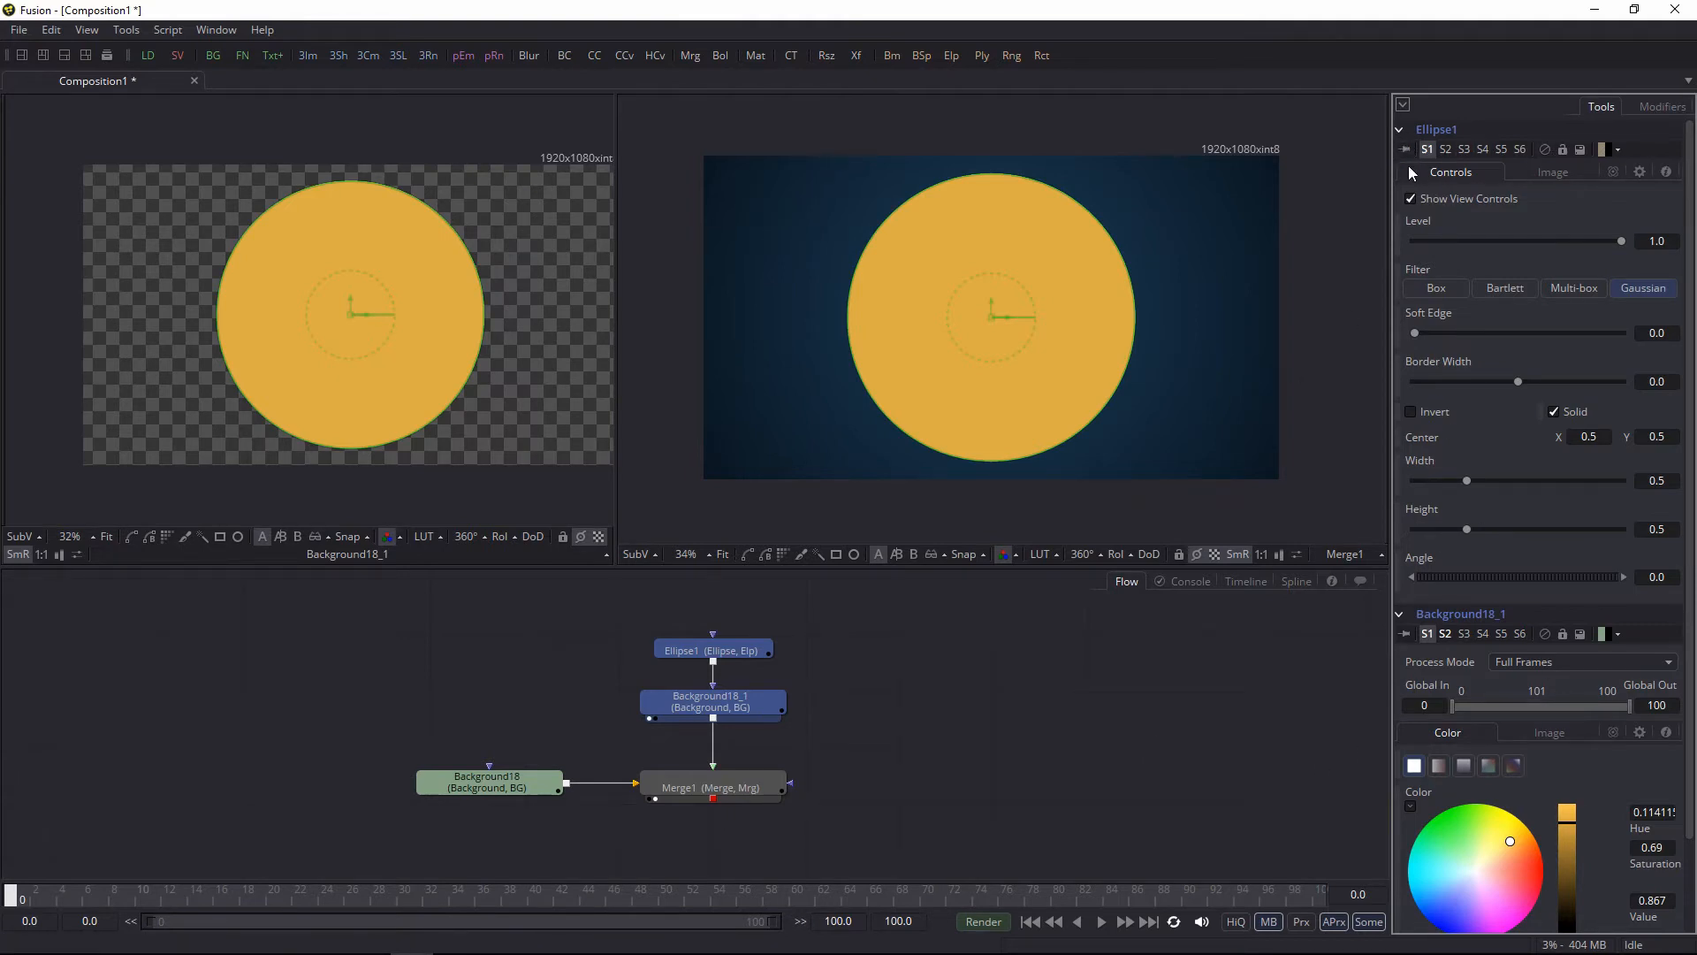
left_click(976, 713)
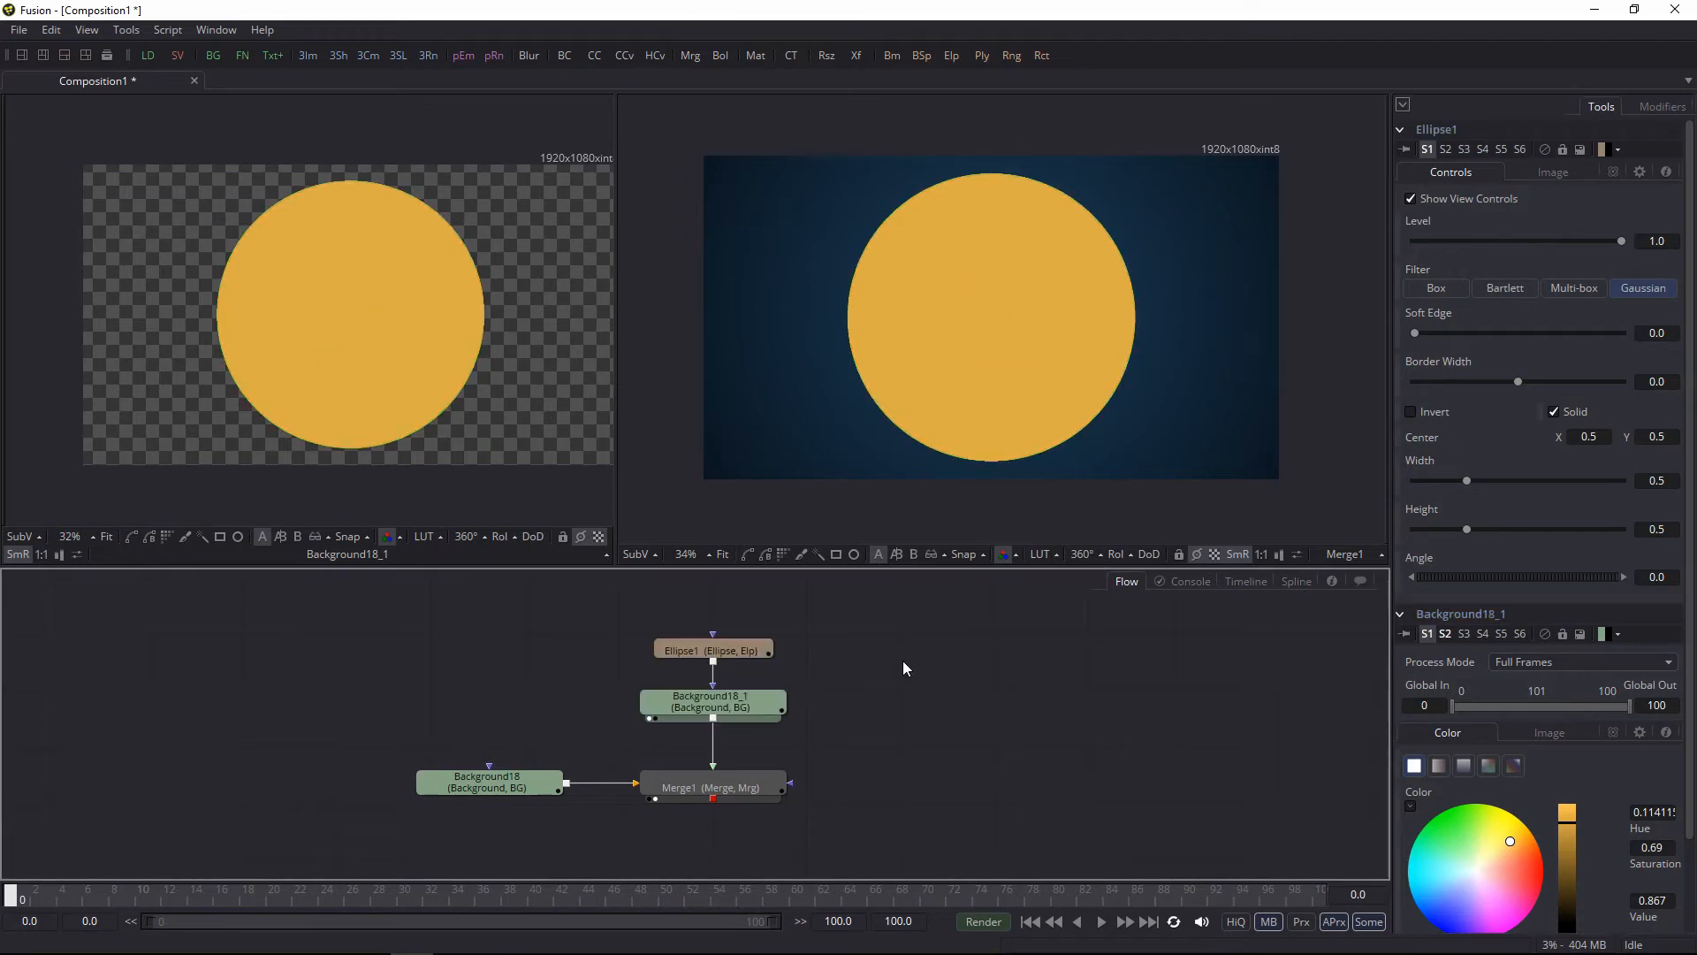
Step: Show the blue gradient Background in the first viewer, and switch that viewer back to the ellipse-masked Background
left_click_drag(917, 655, 922, 650)
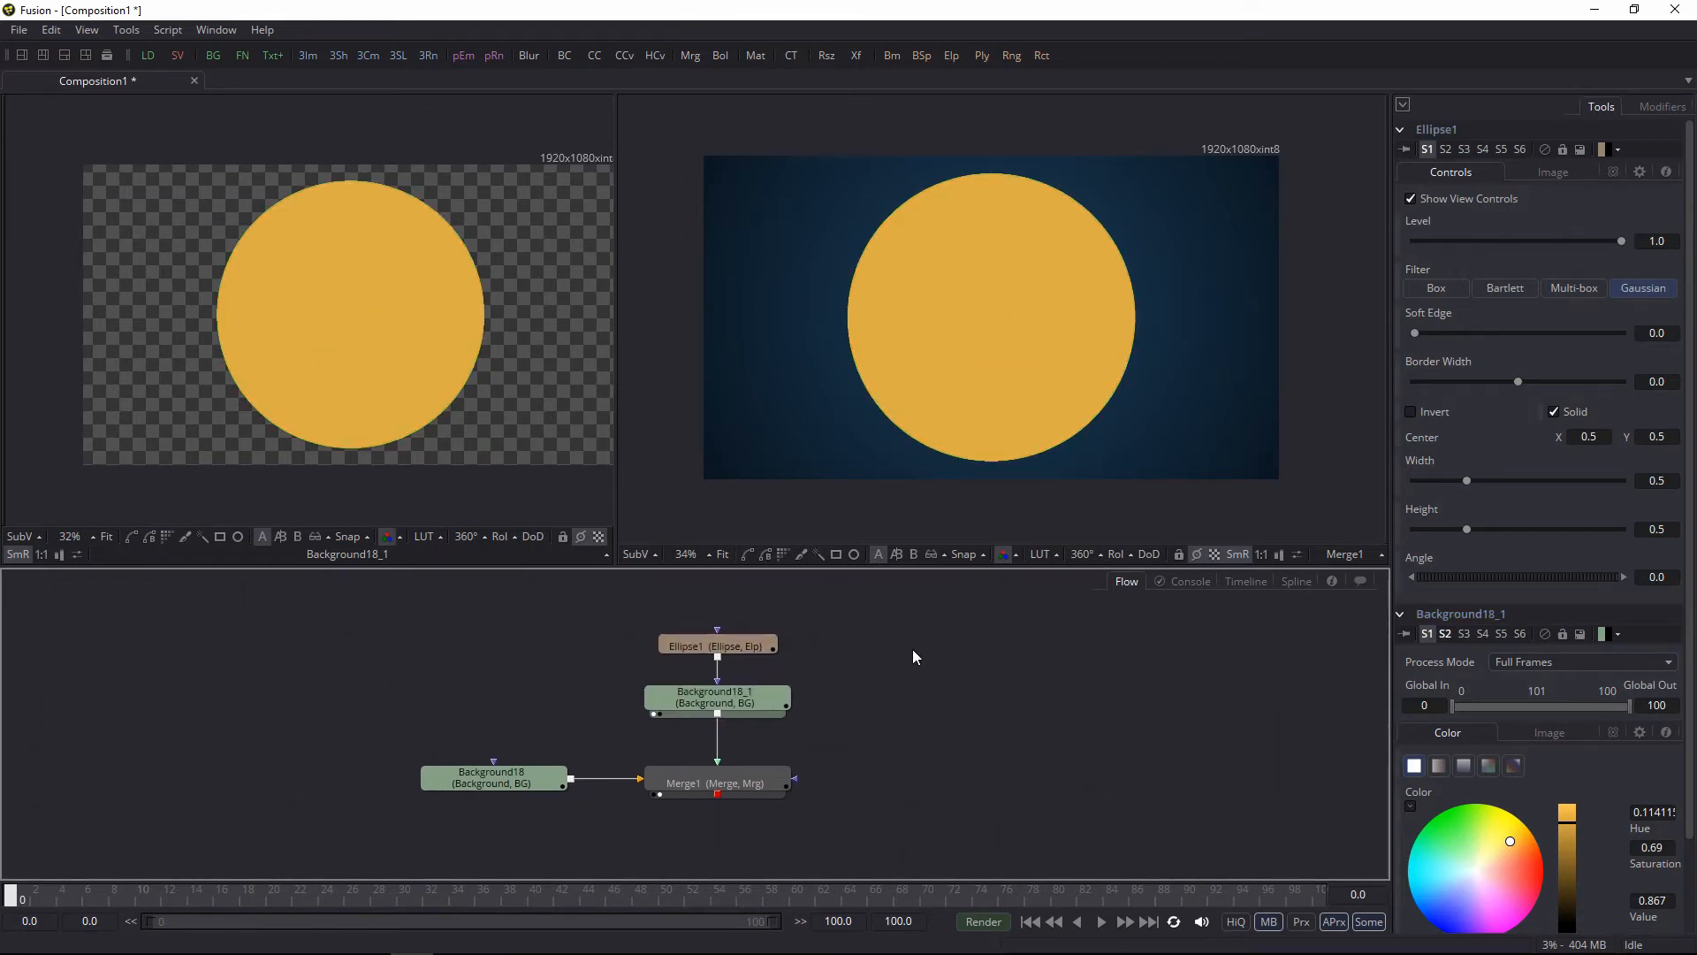
left_click(474, 778)
key("1")
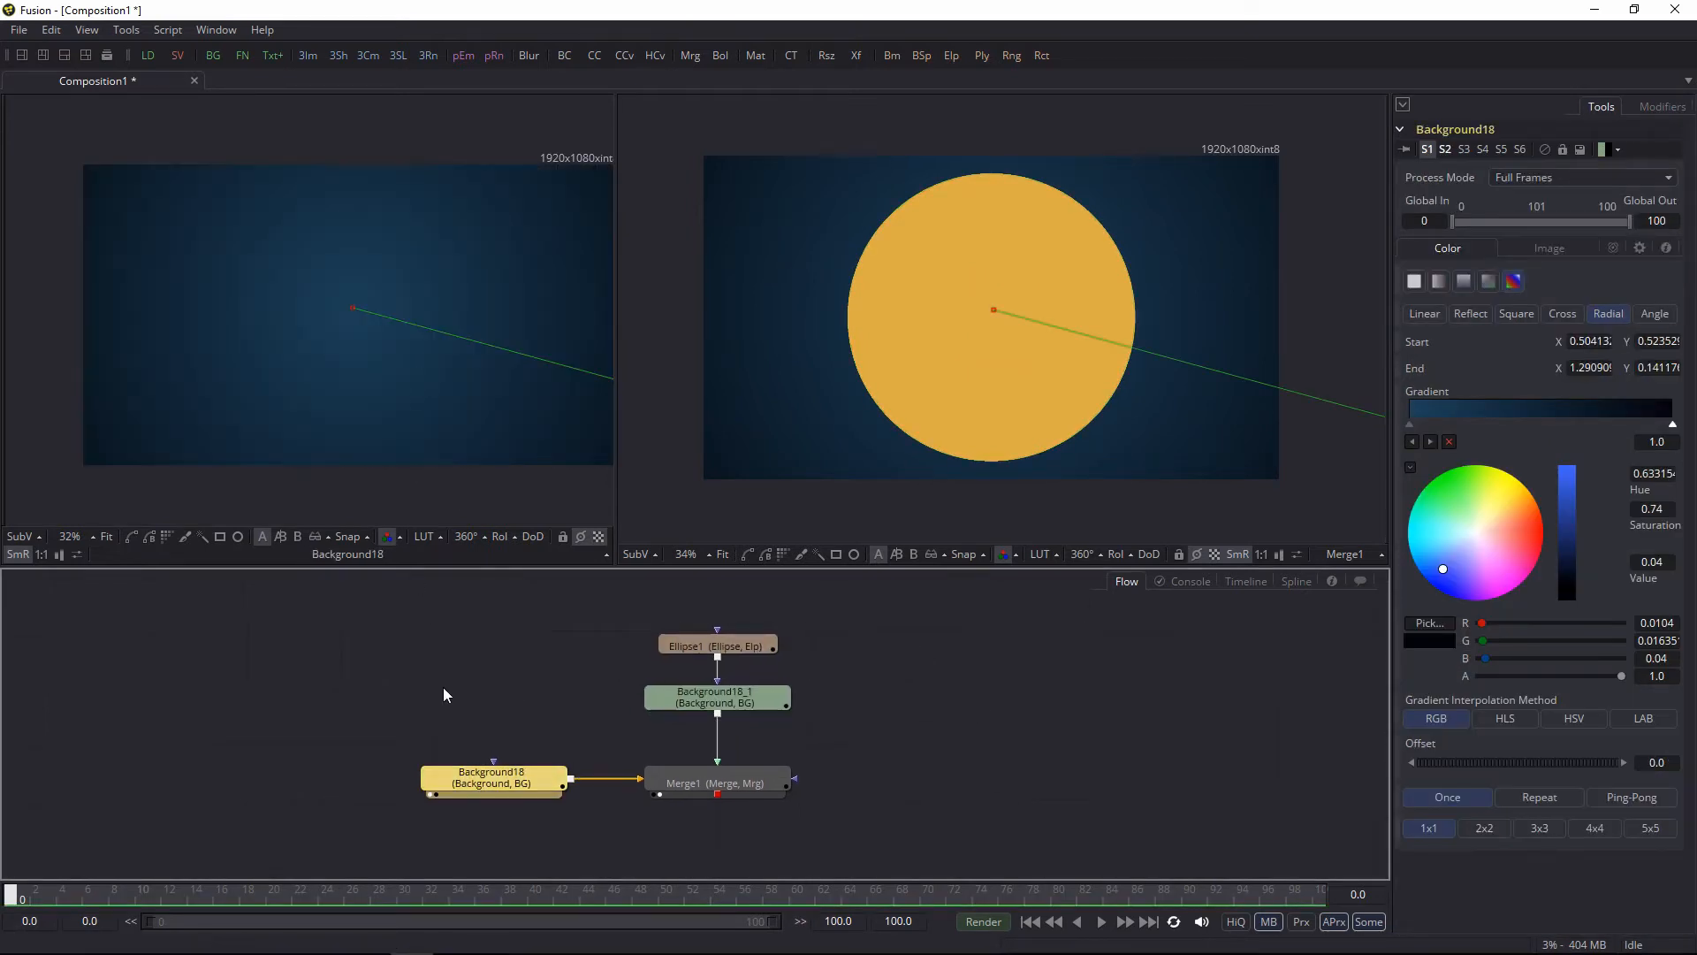
left_click(655, 714)
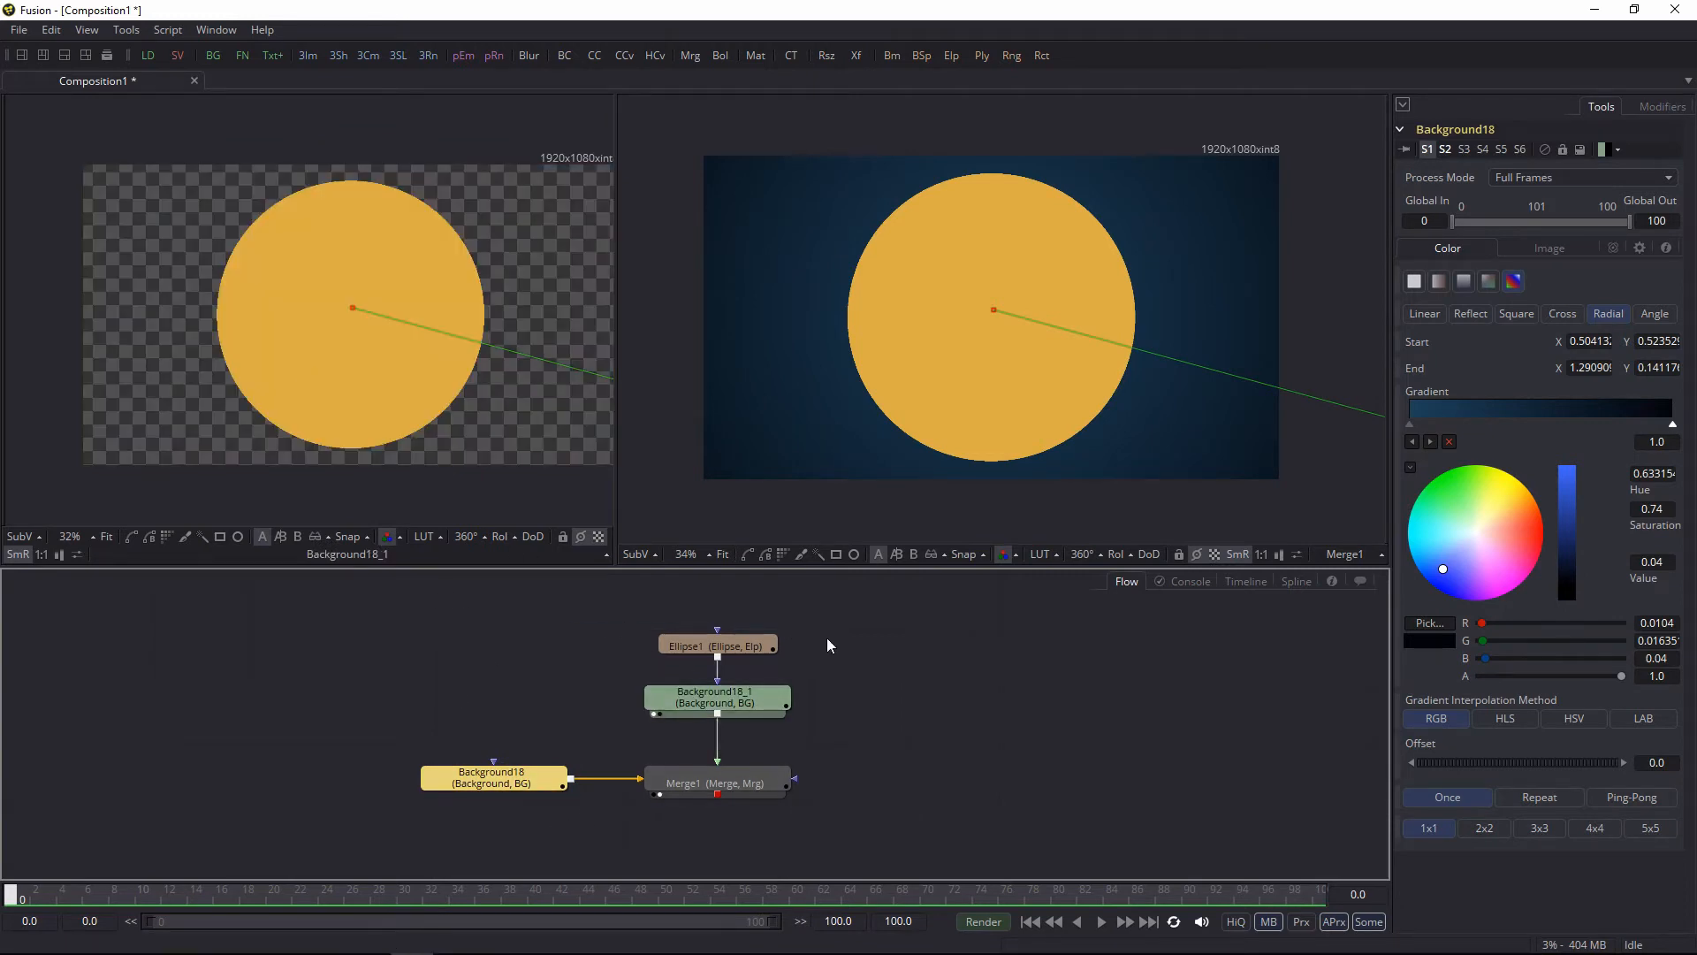
left_click_drag(826, 637, 845, 668)
Step: Select the orange-yellow Background node and toggle its pass-through state on and off several times
left_click(781, 703)
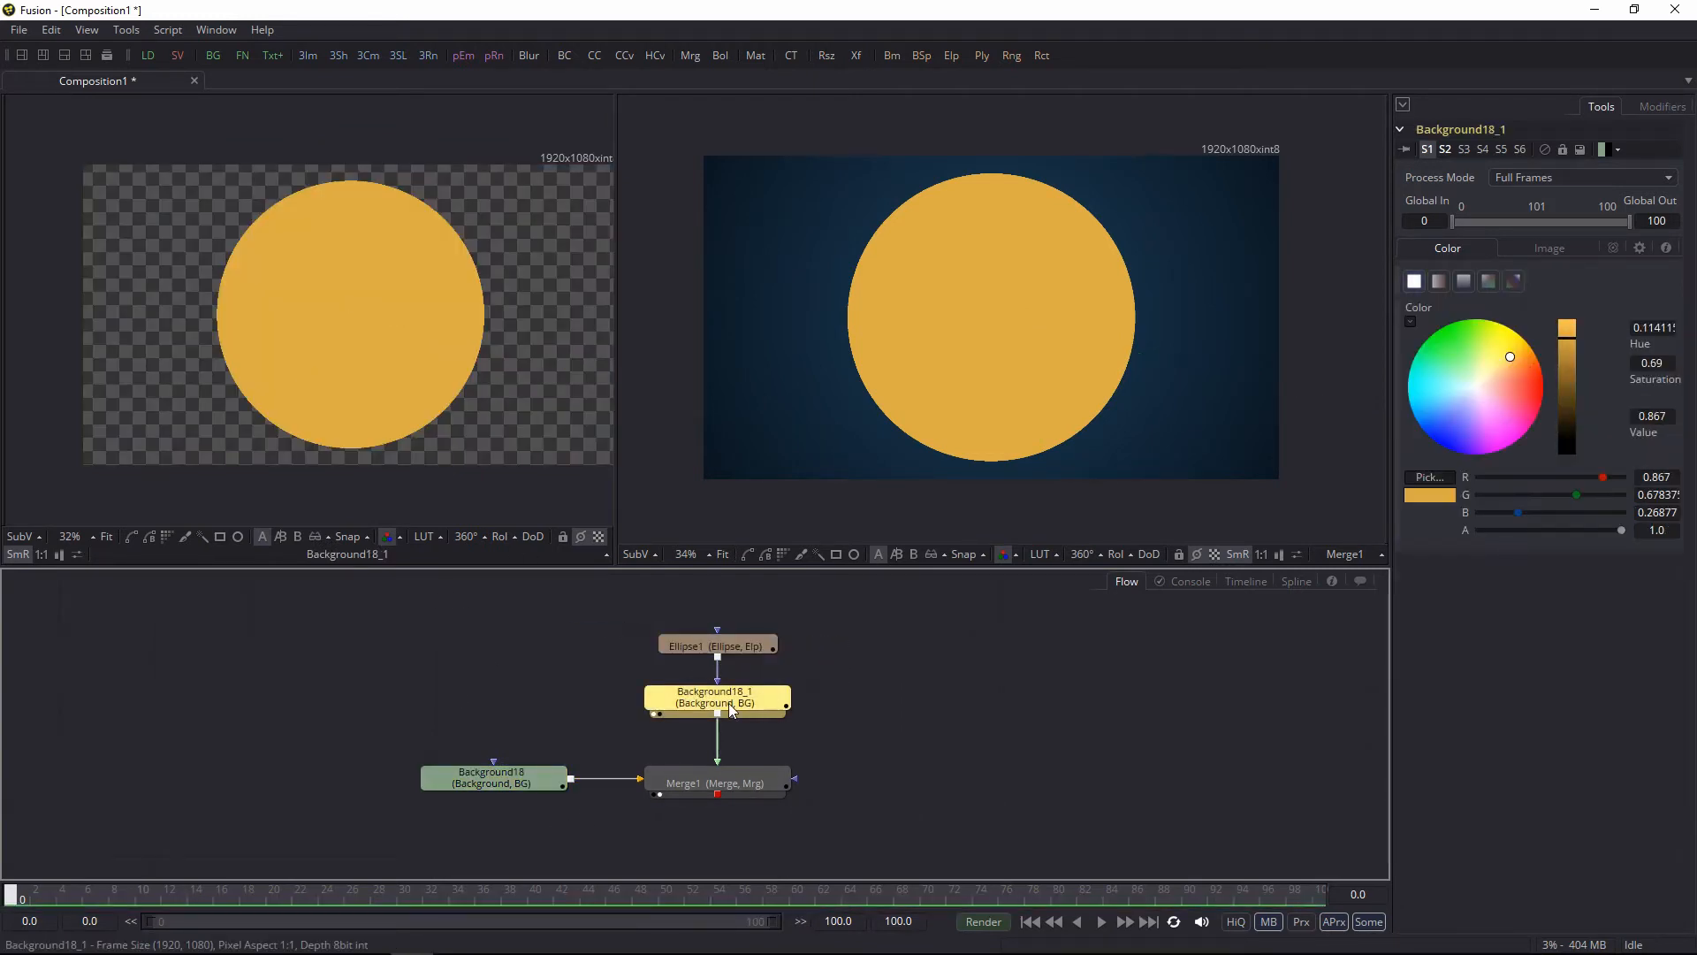
left_click(728, 736)
left_click(744, 696)
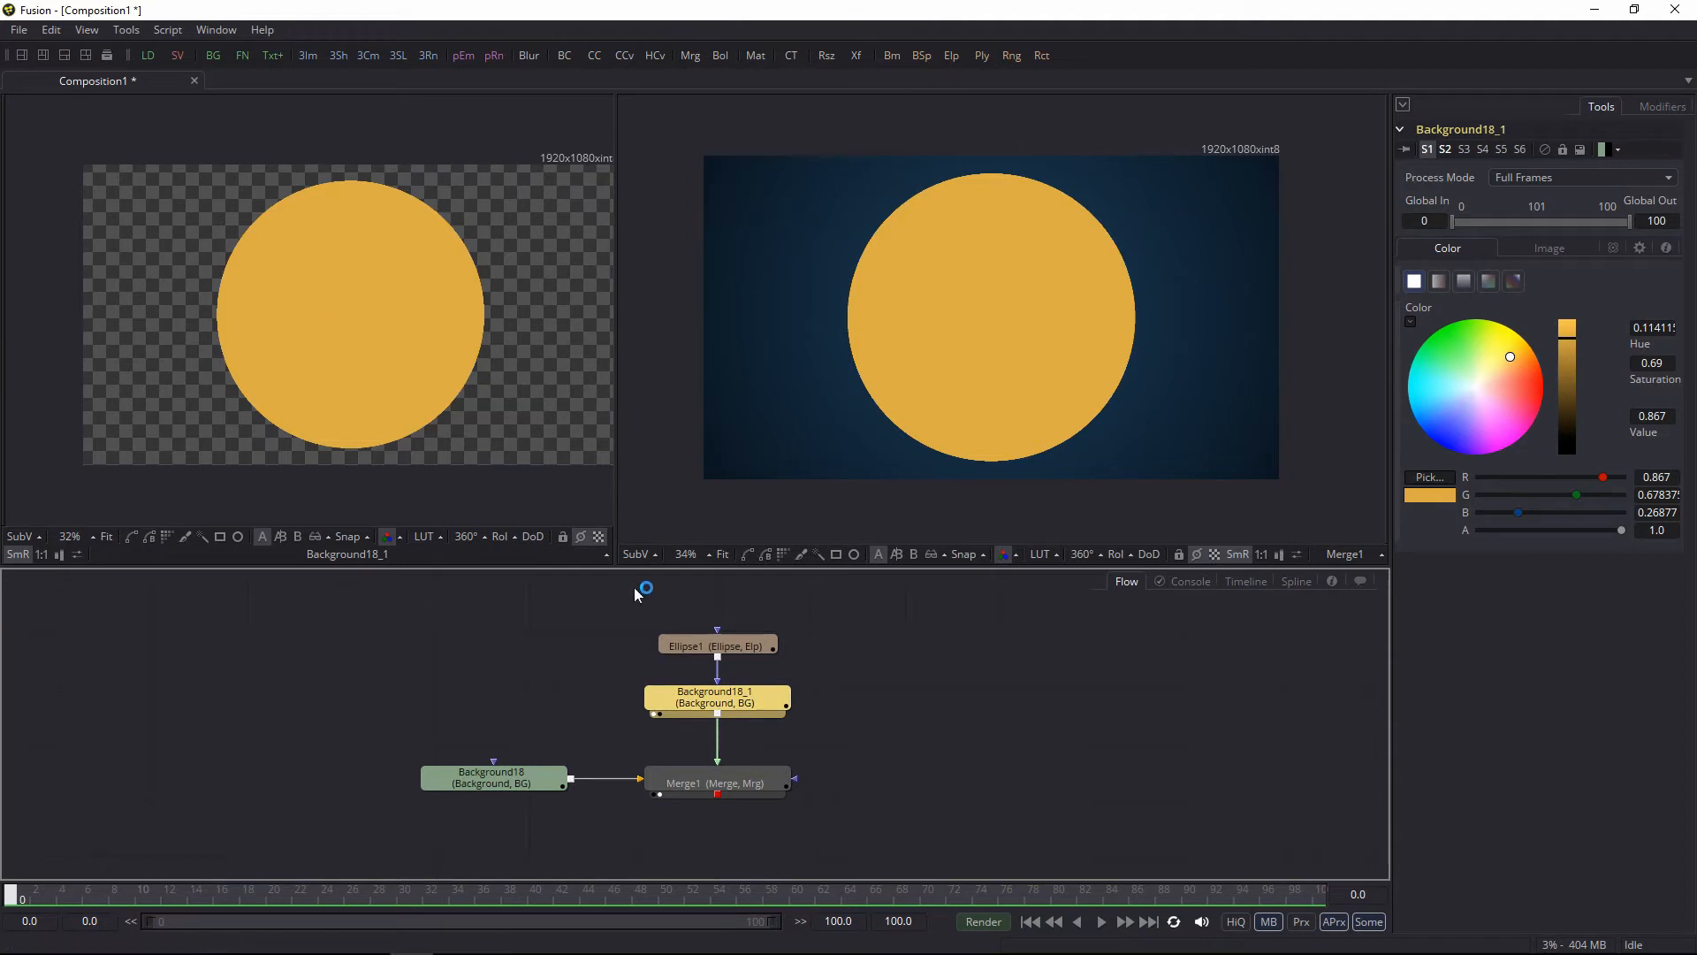
left_click(1546, 148)
left_click(1546, 148)
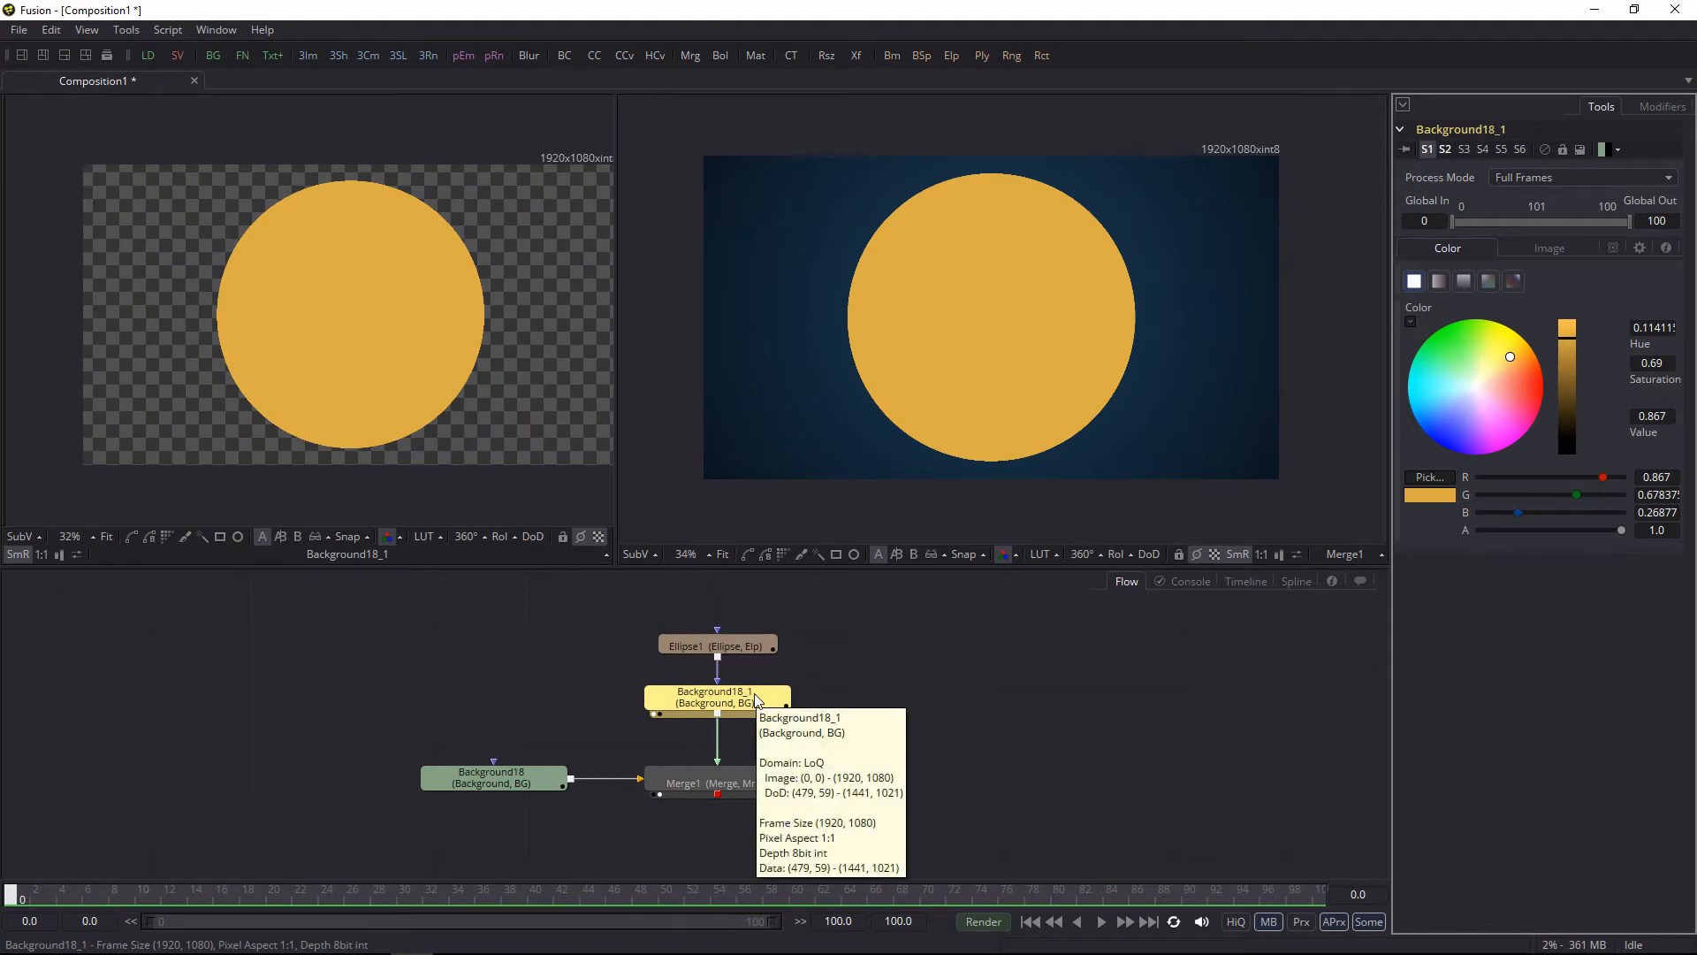
key("ctrl+p")
key("ctrl+p")
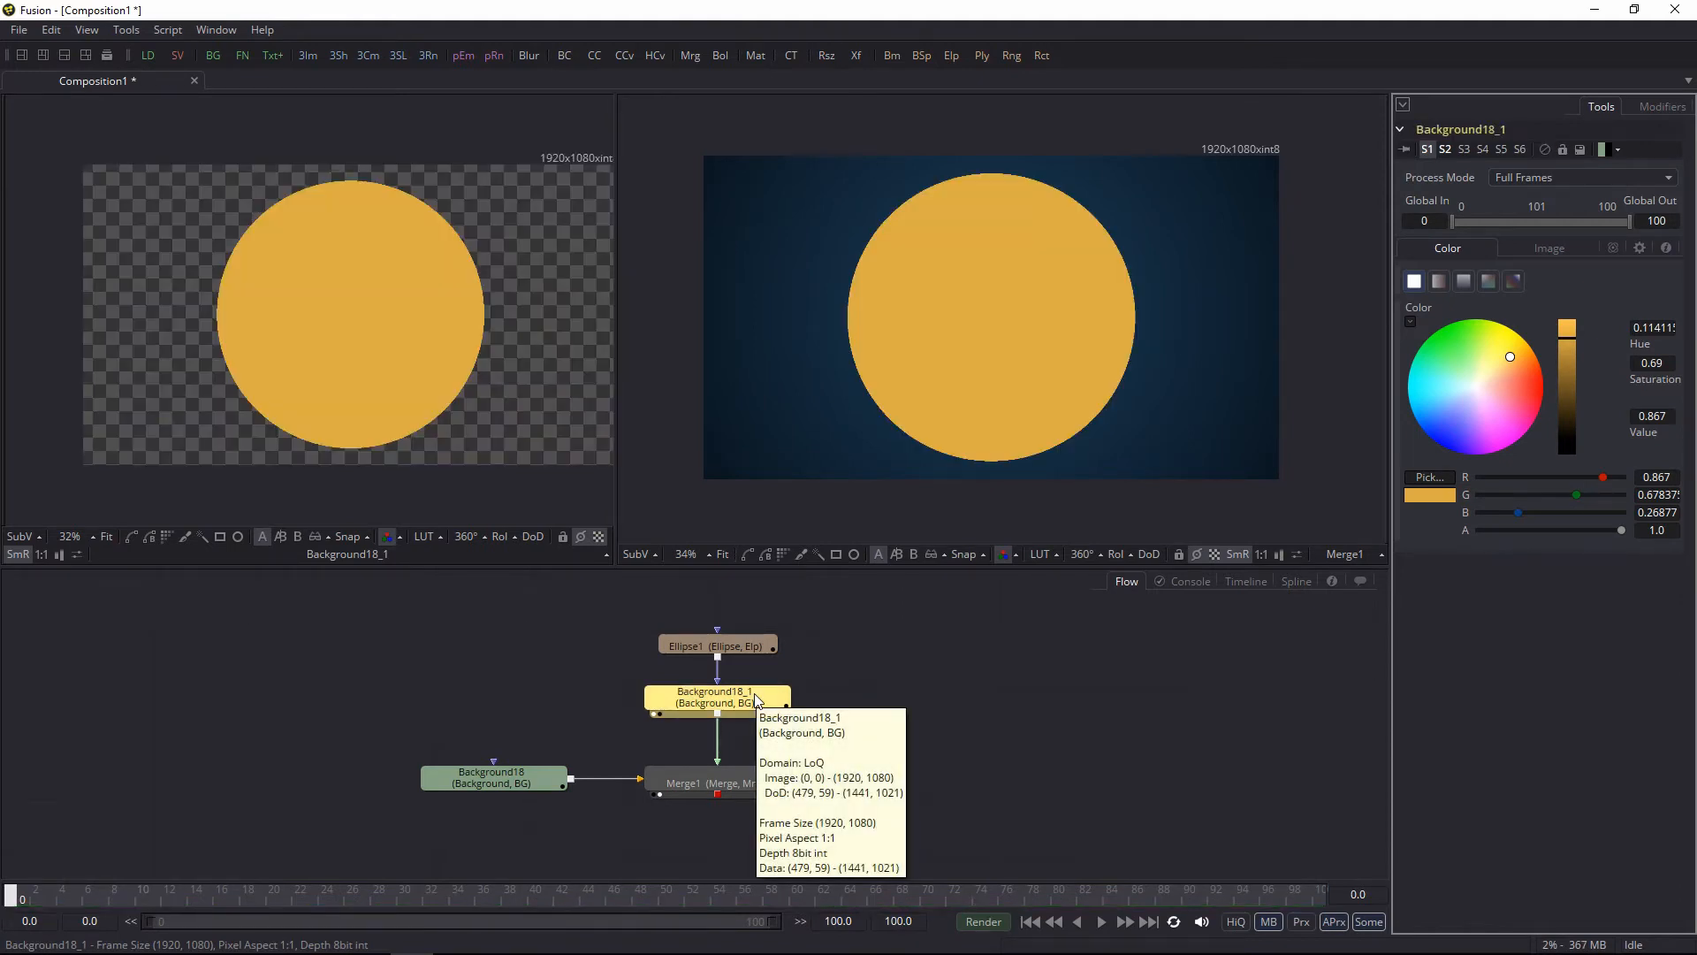
key("ctrl+p")
key("ctrl+p")
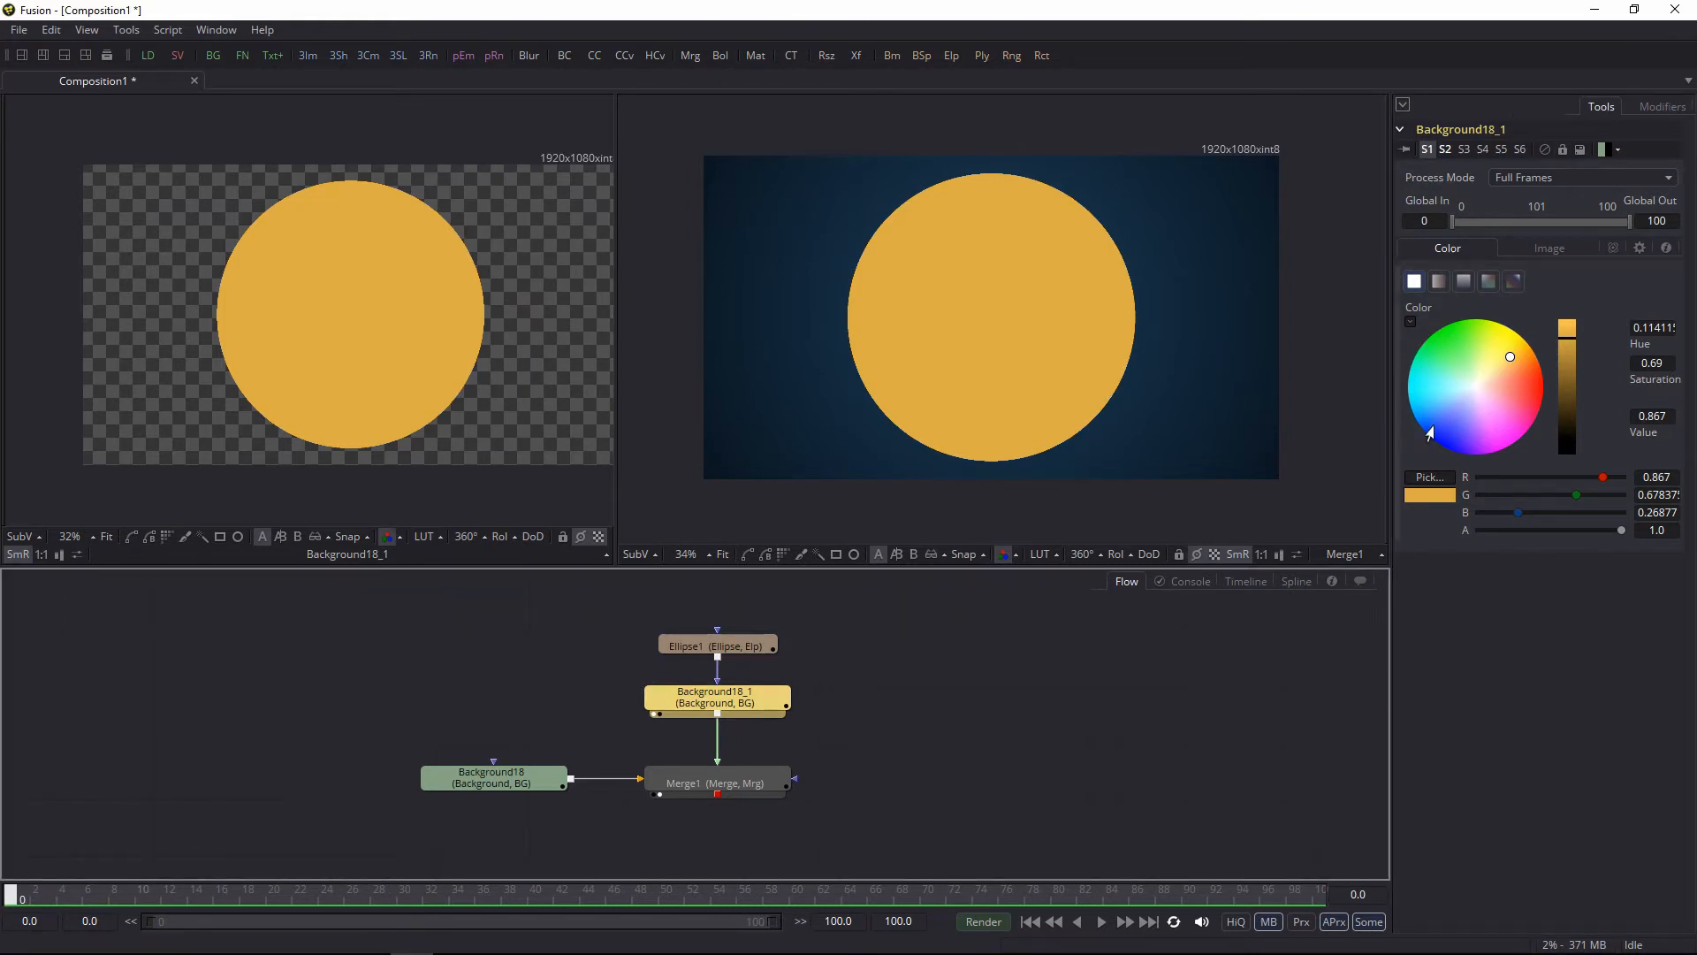
Step: Select the blue gradient Background node and compare its tool controls with its modifiers list
left_click(483, 796)
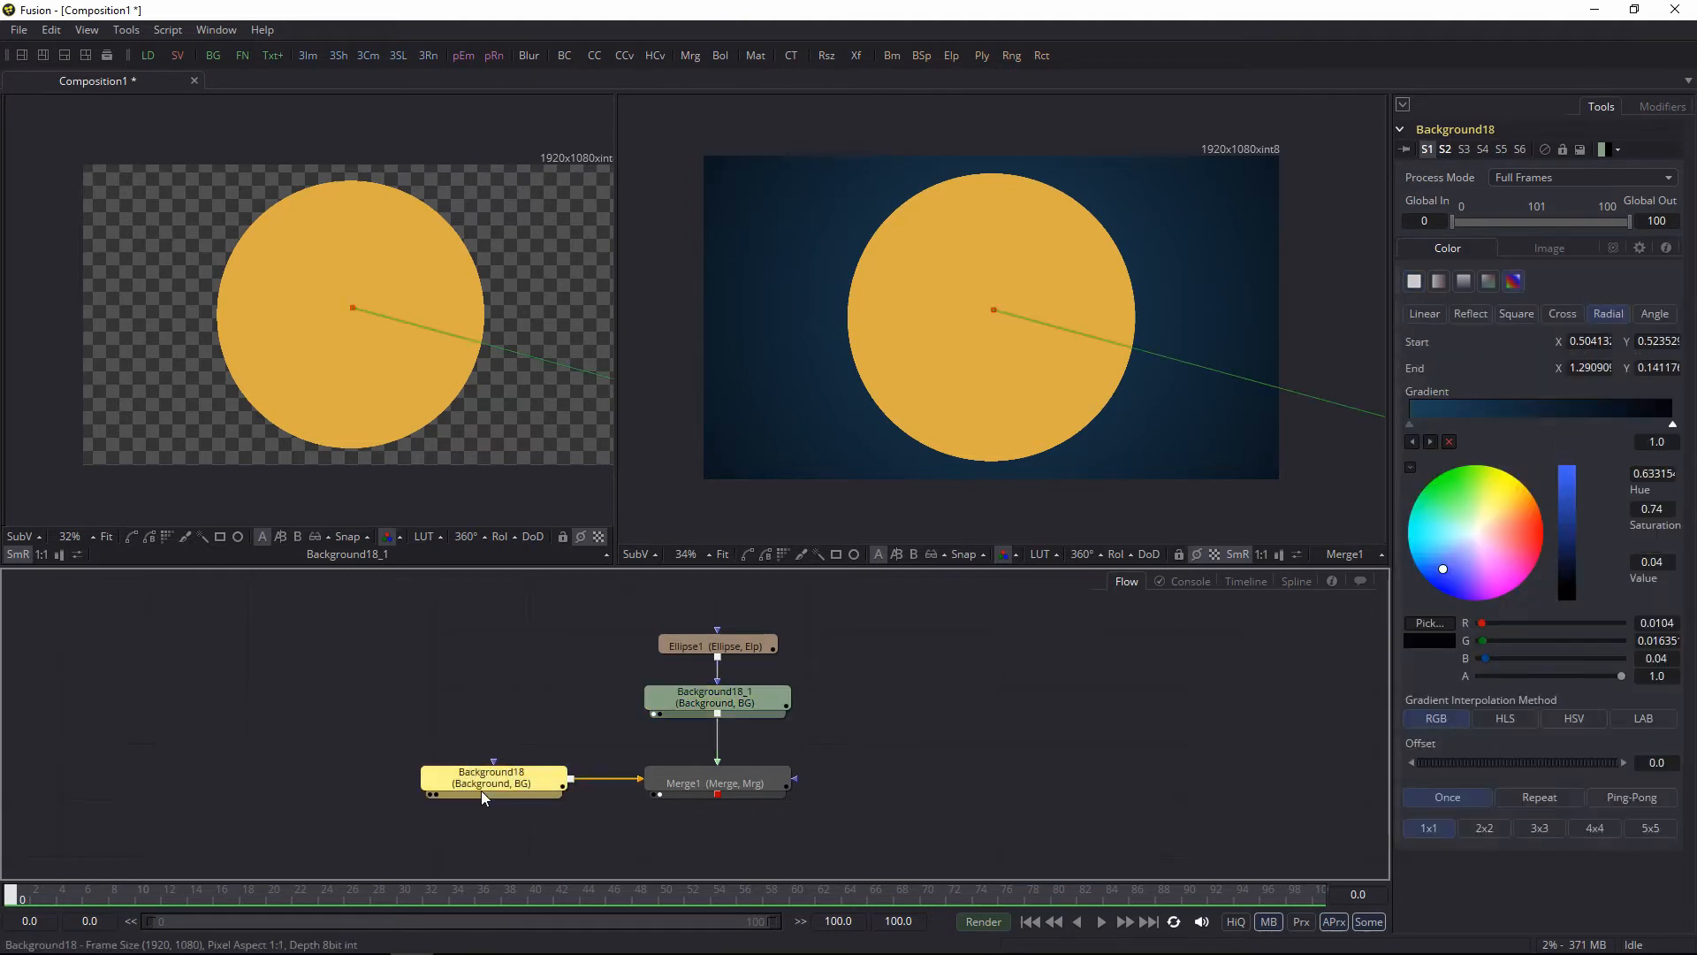
left_click(1649, 107)
left_click(1611, 107)
left_click(1662, 107)
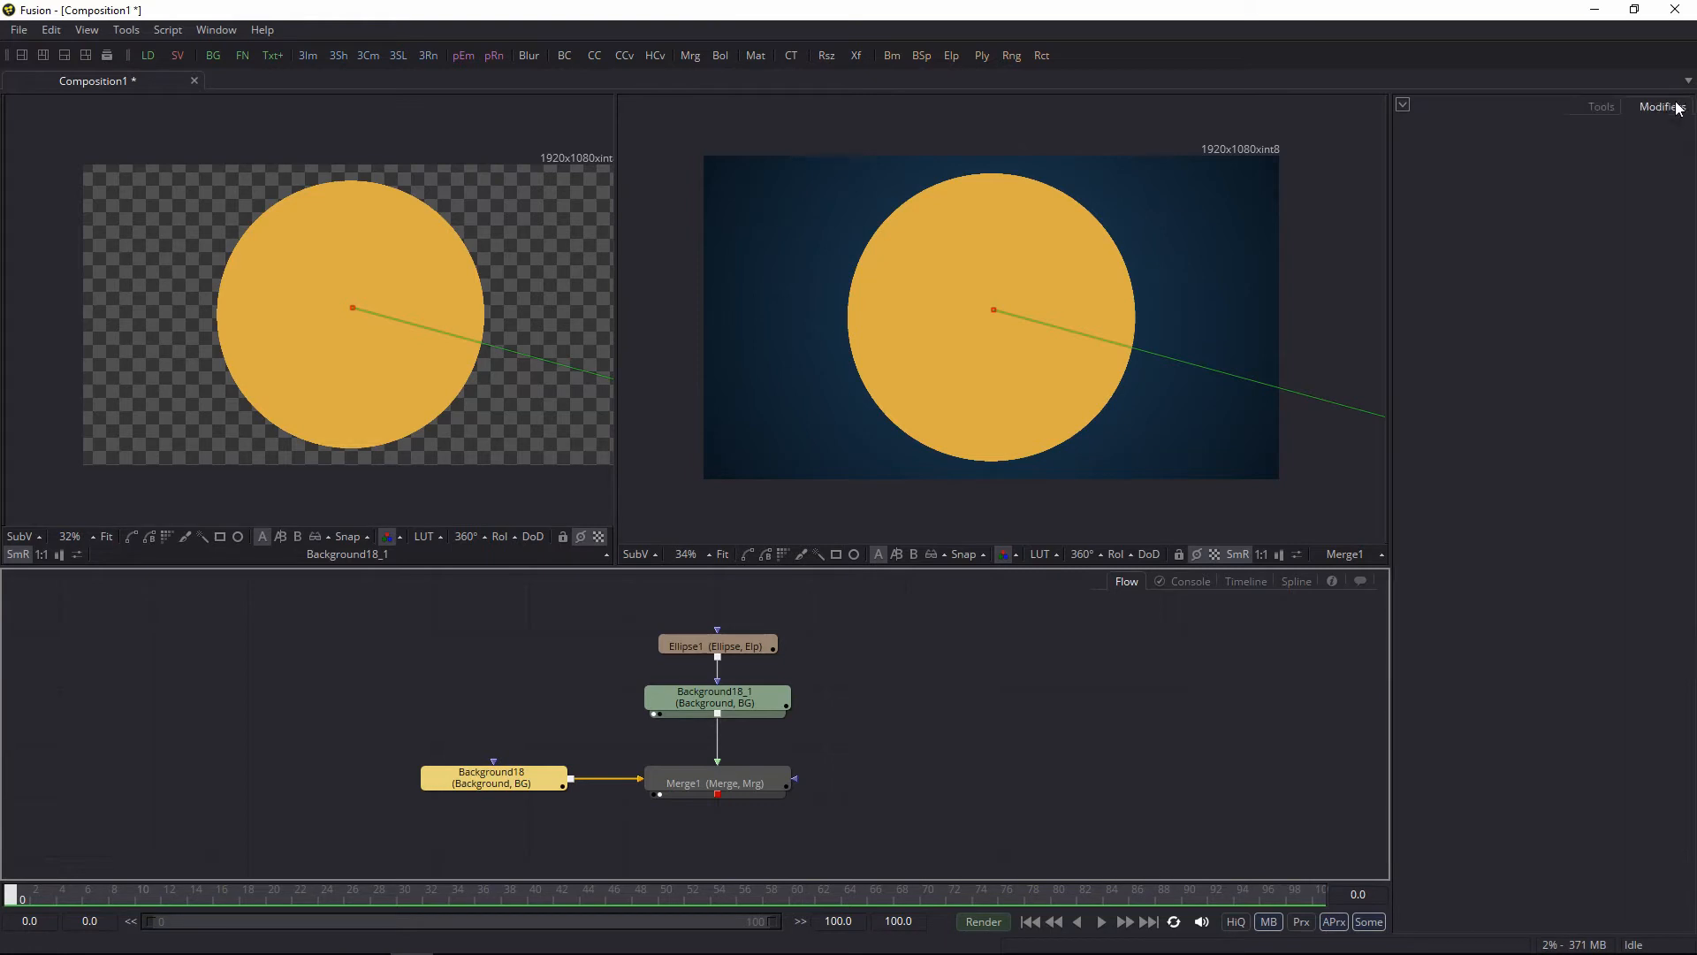
left_click(1596, 105)
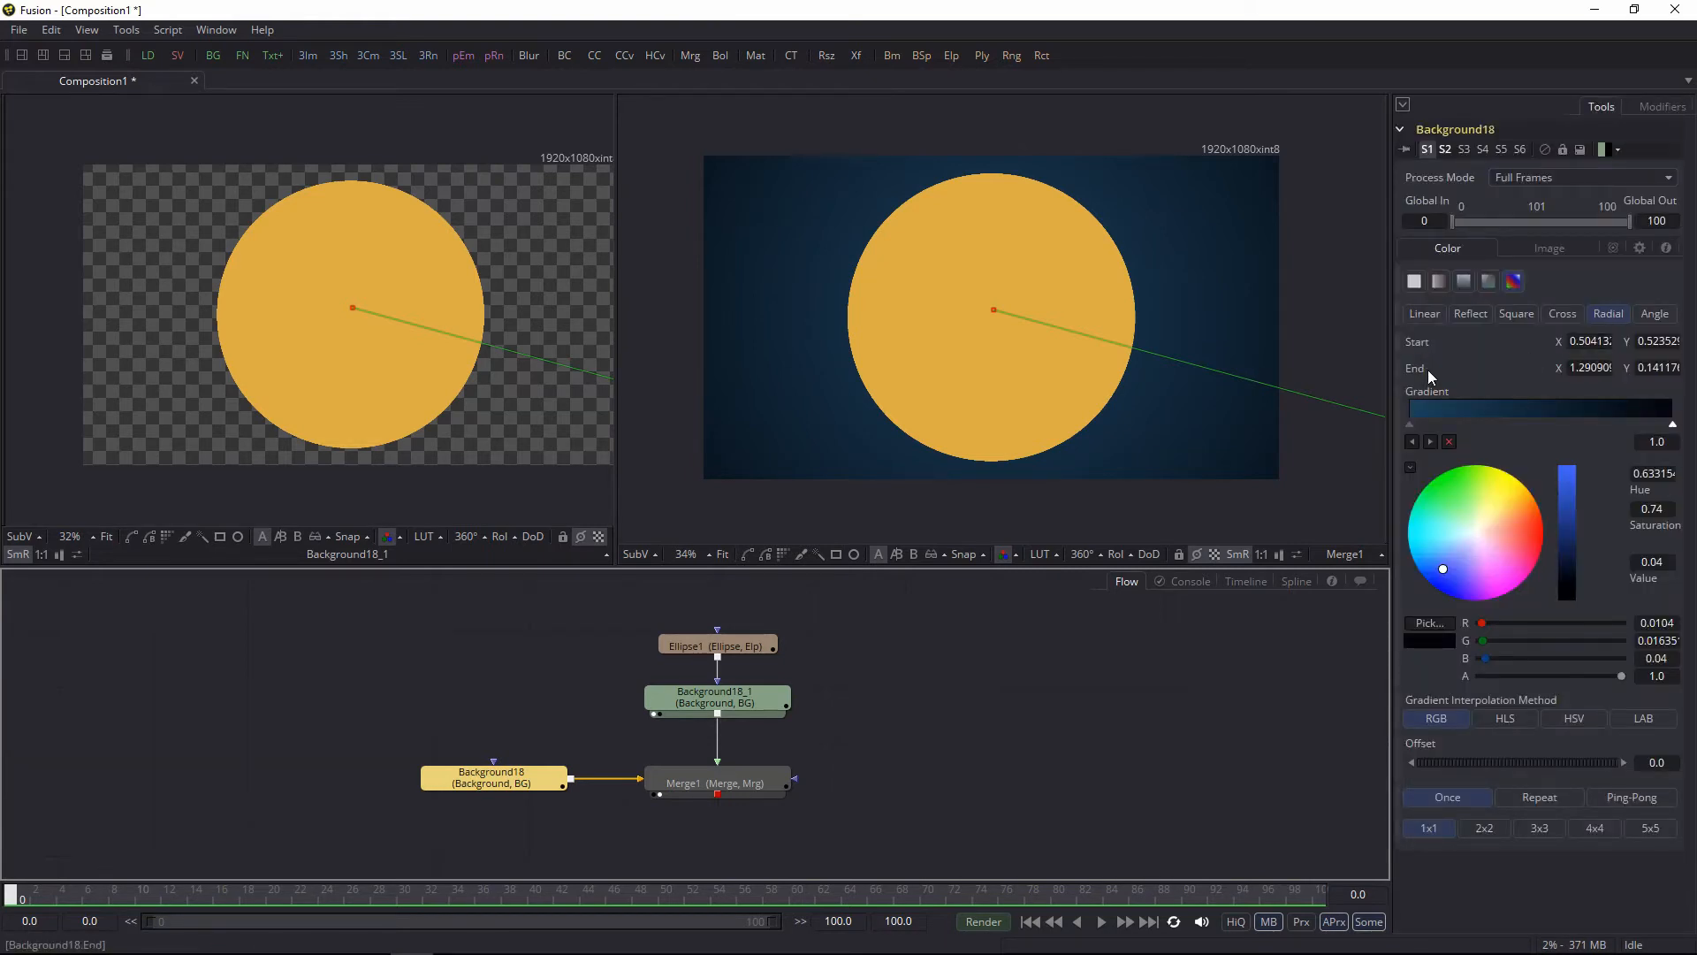
Step: Apply a Shake modifier to the Start position of the blue radial gradient
right_click(1416, 342)
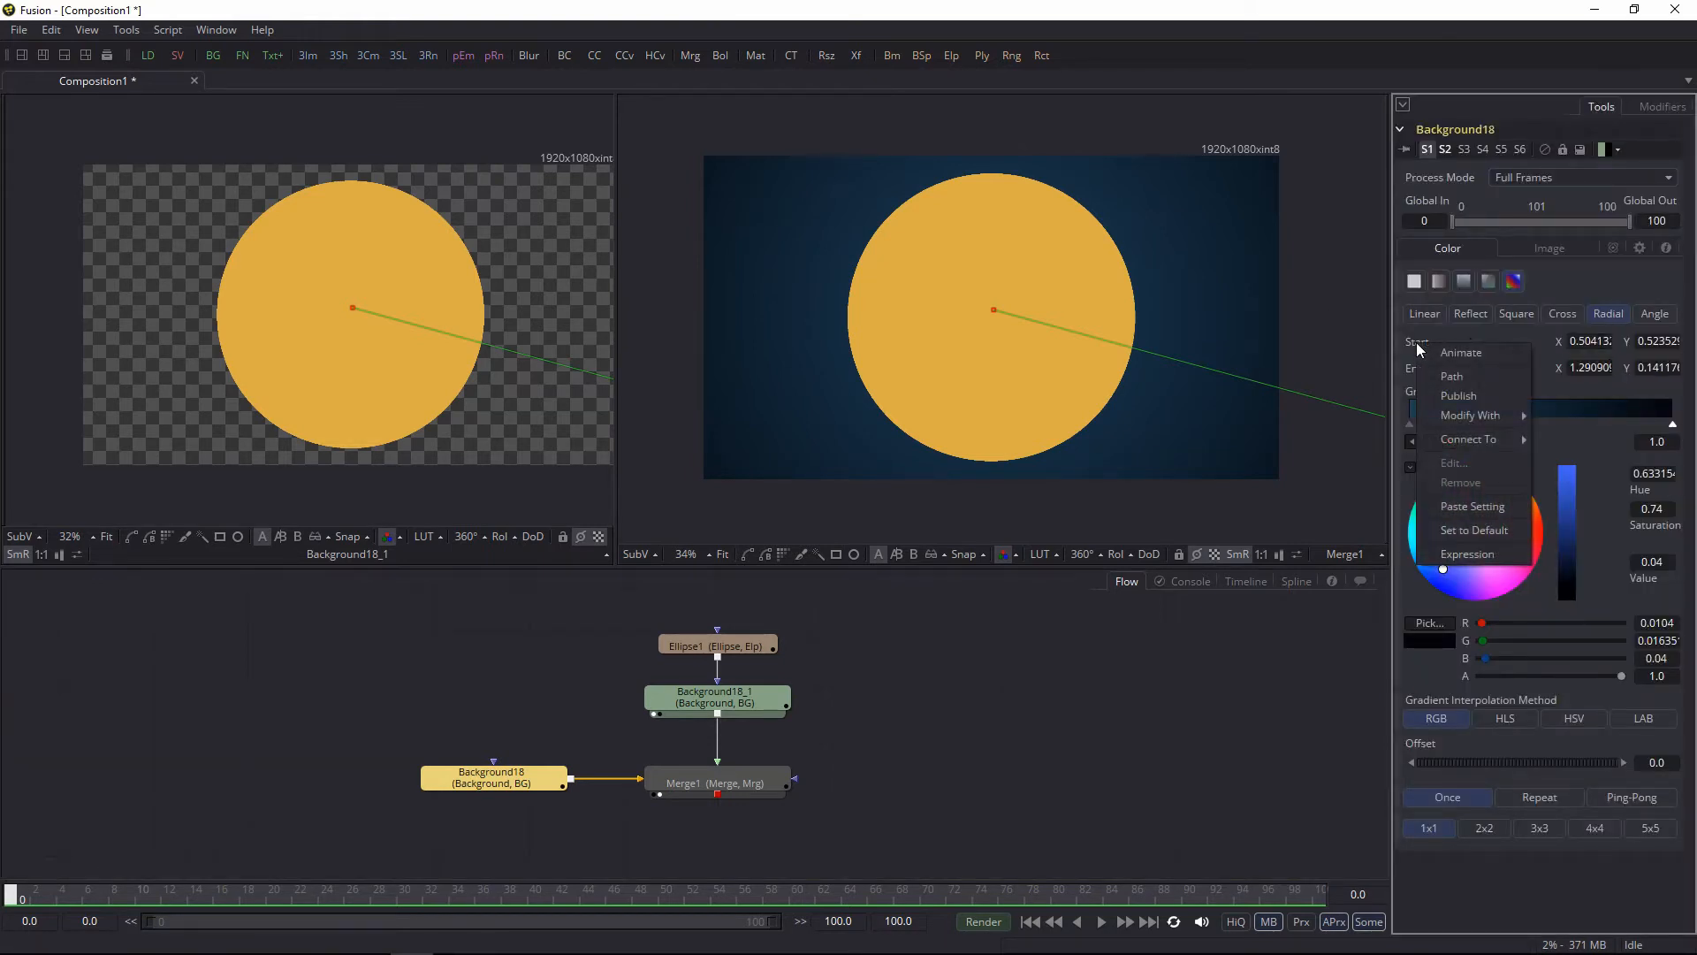
mouse_move(1478, 420)
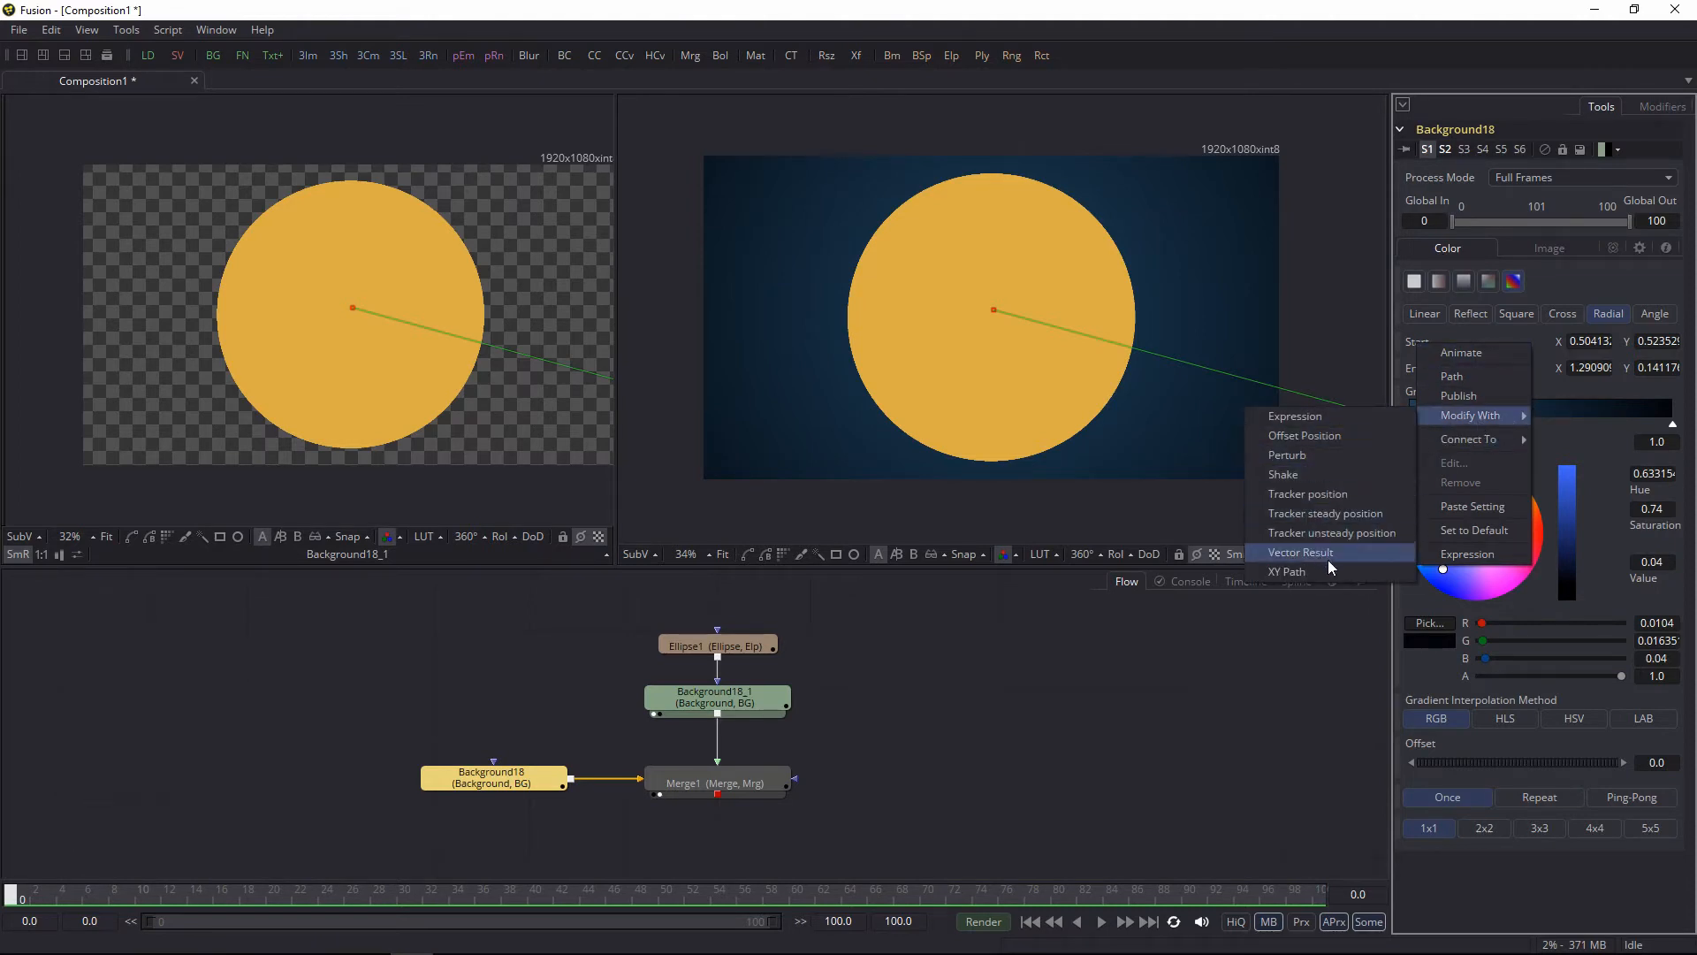
left_click(1324, 476)
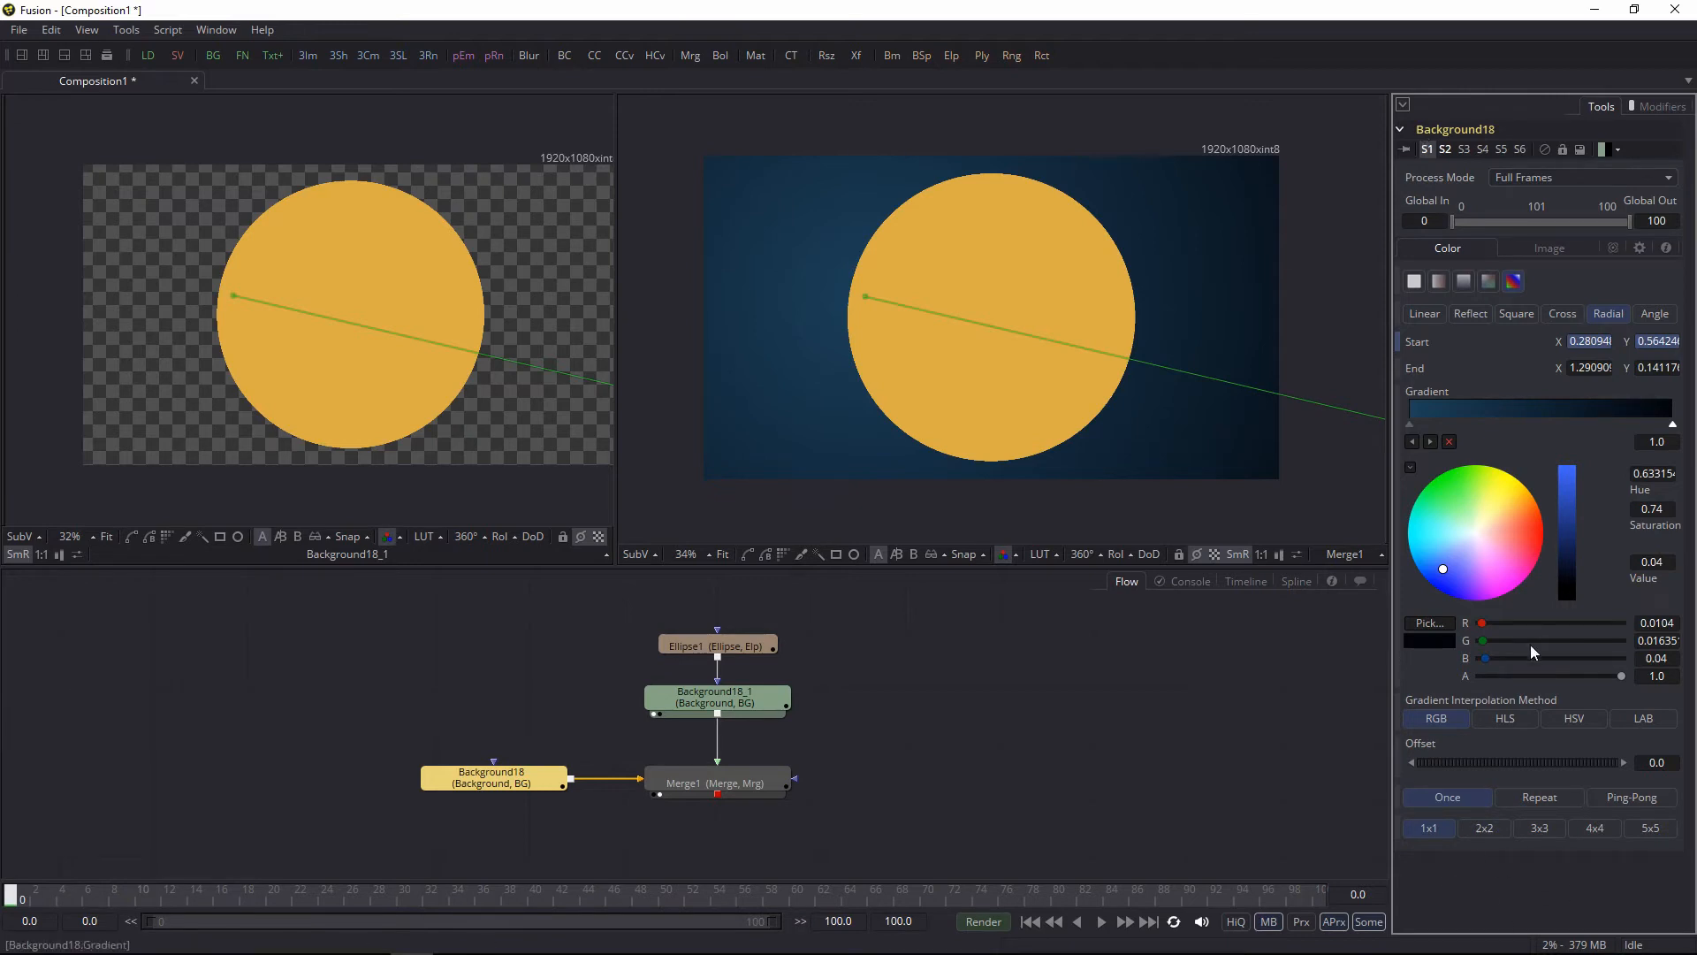
Step: Examine the Shake modifier's controls for the gradient Start and try a different random seed
left_click(1662, 107)
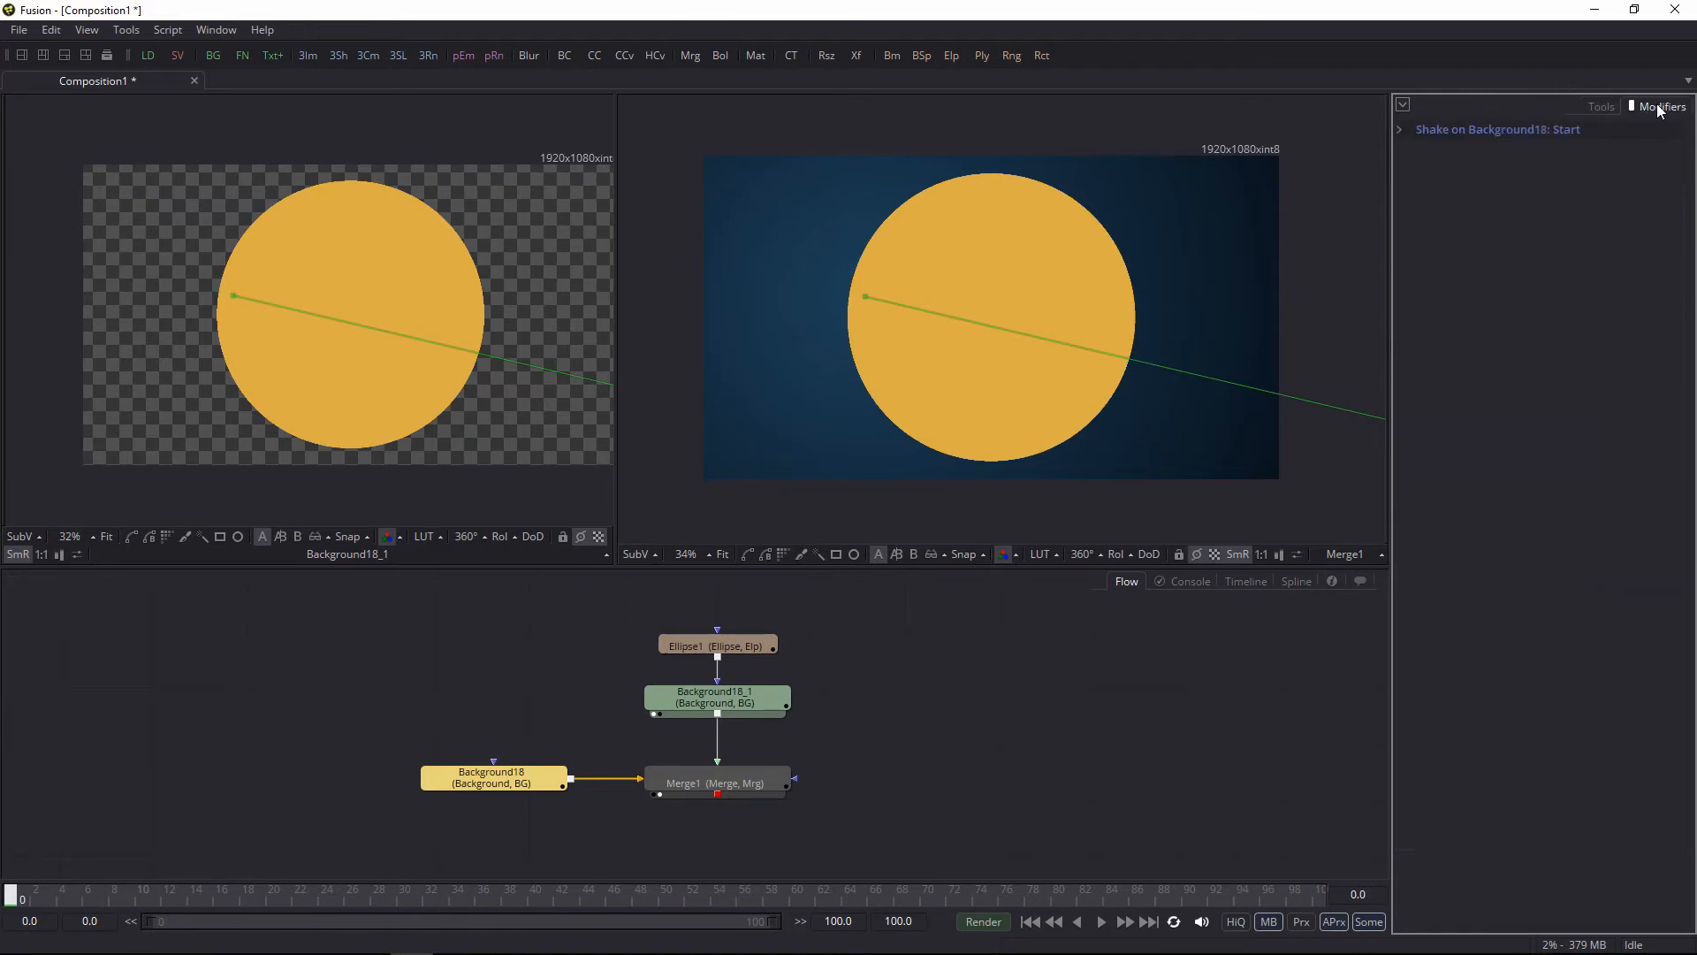
left_click(1400, 130)
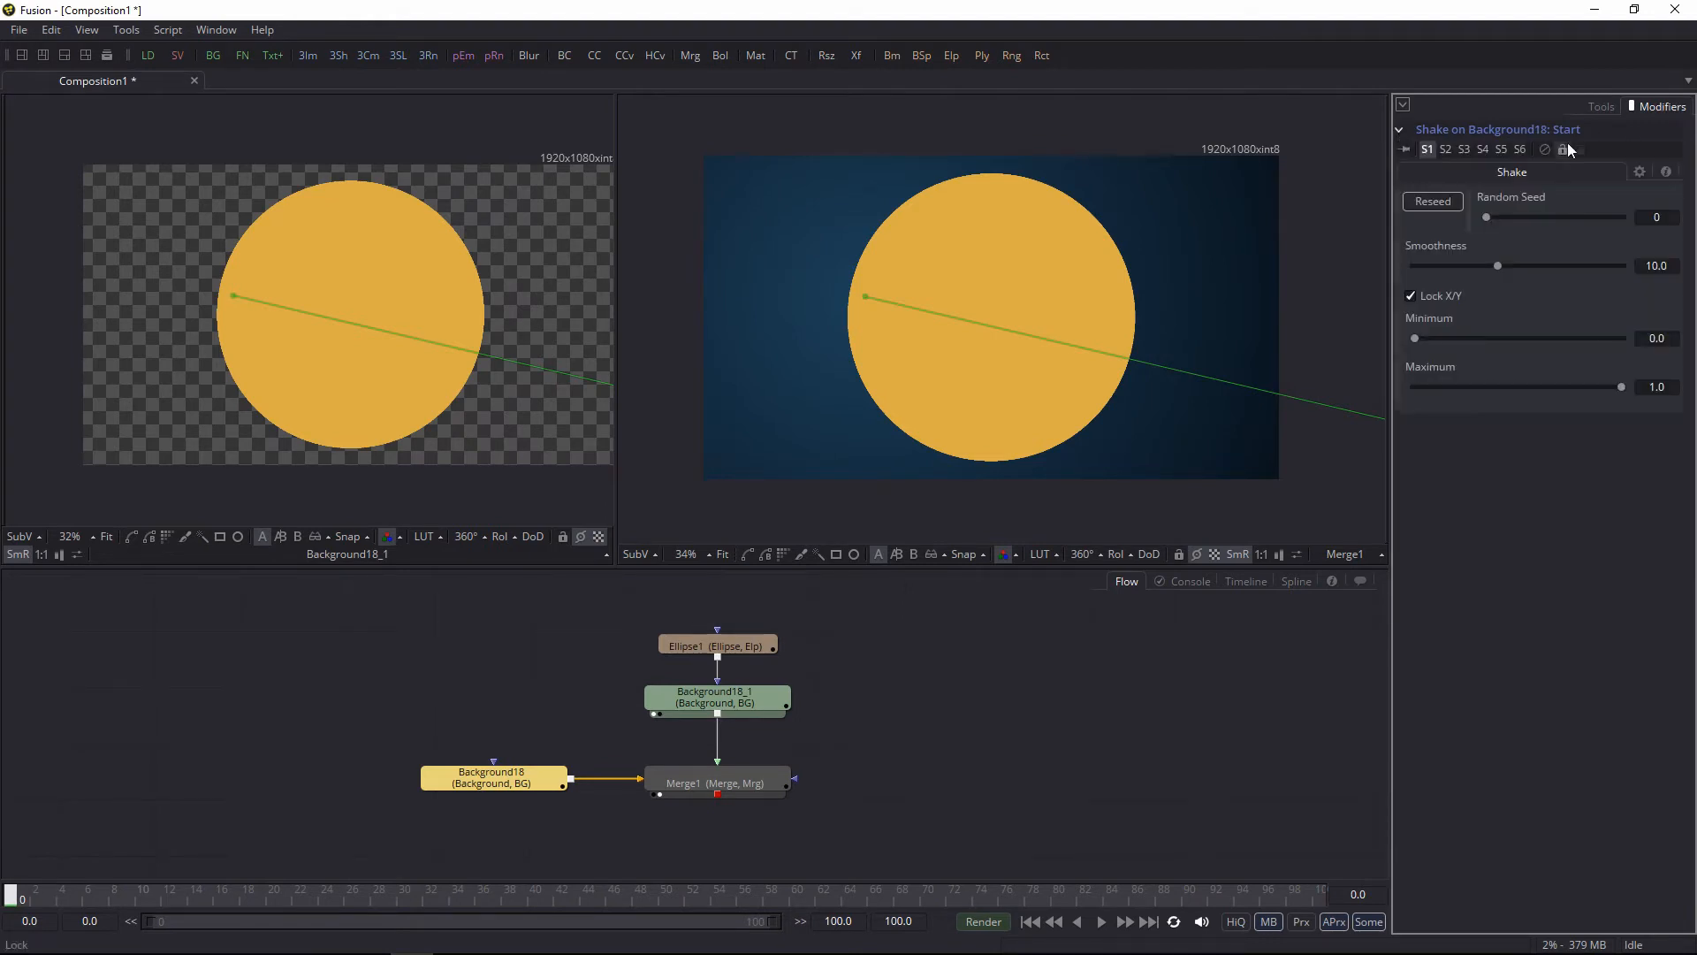
left_click_drag(1485, 219, 1529, 221)
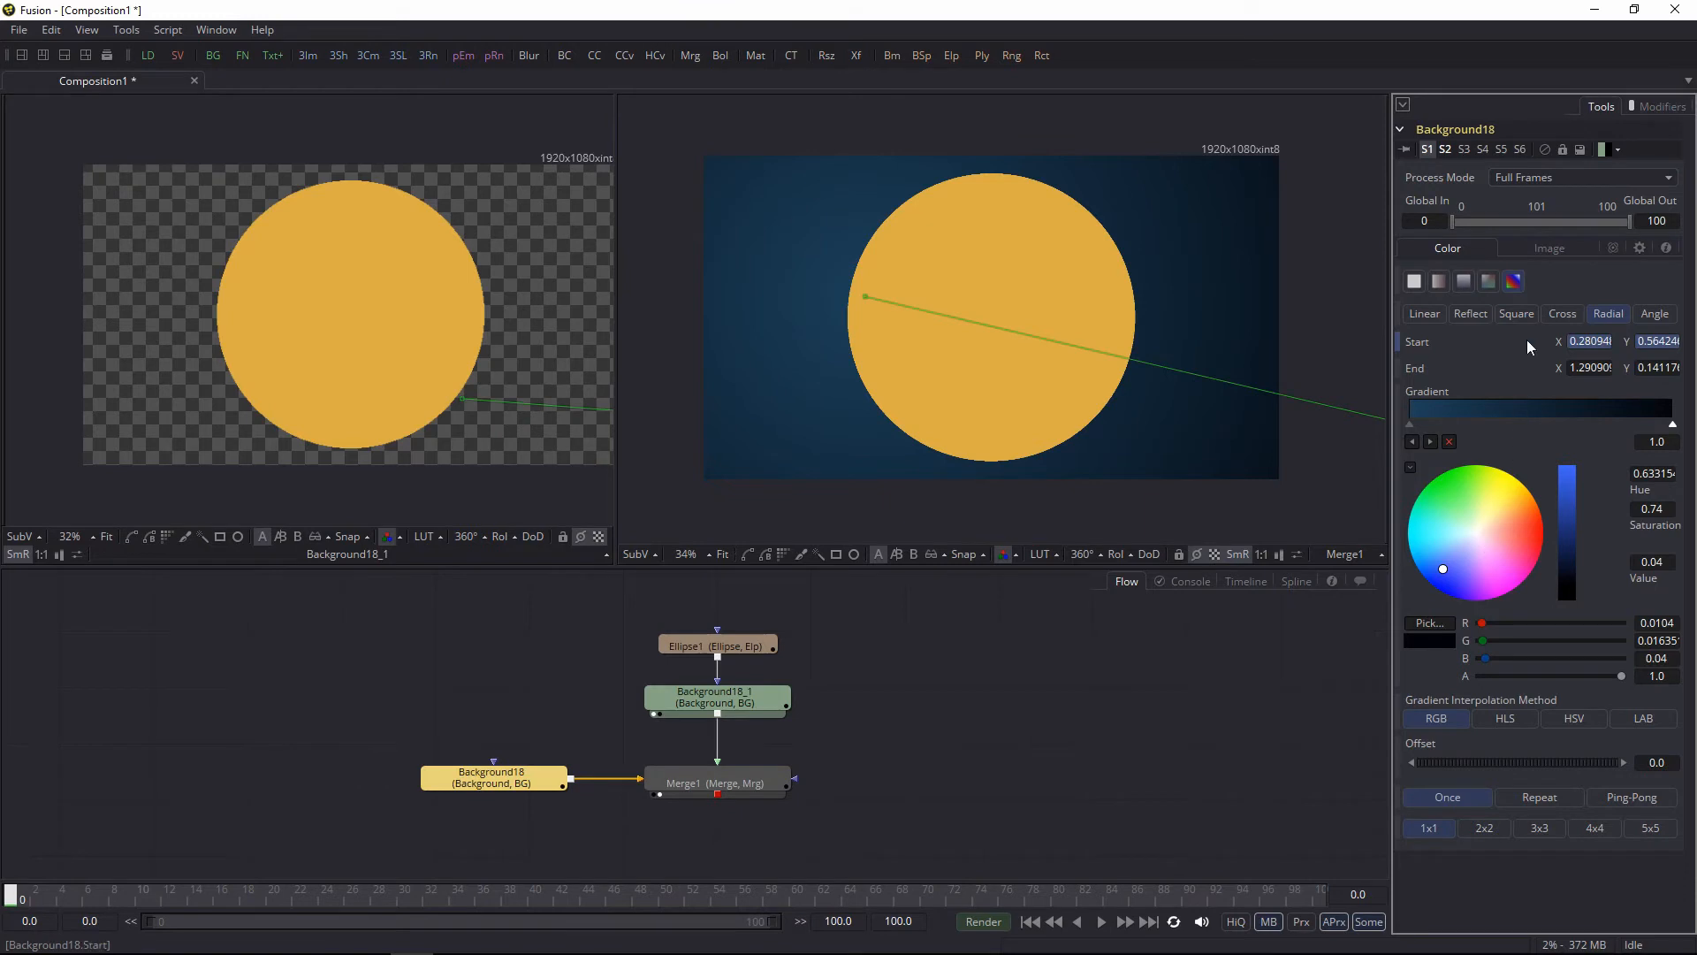
left_click(1661, 106)
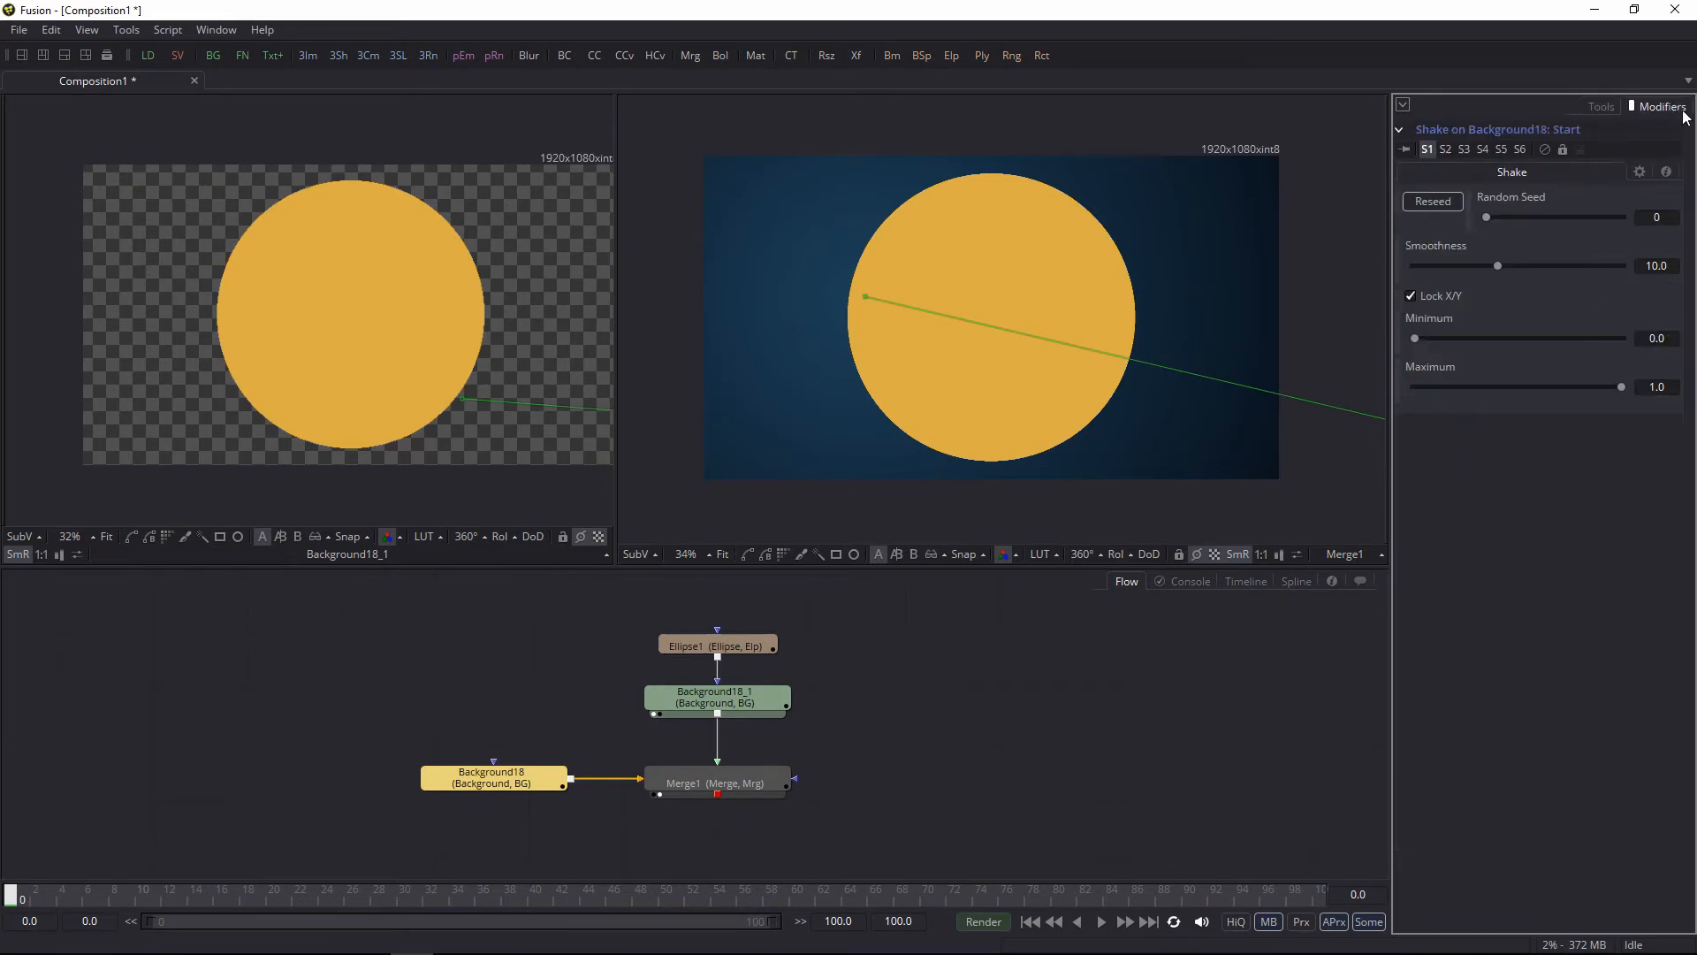
Step: Remove the Shake modifier from the blue gradient's Start position
left_click(1602, 106)
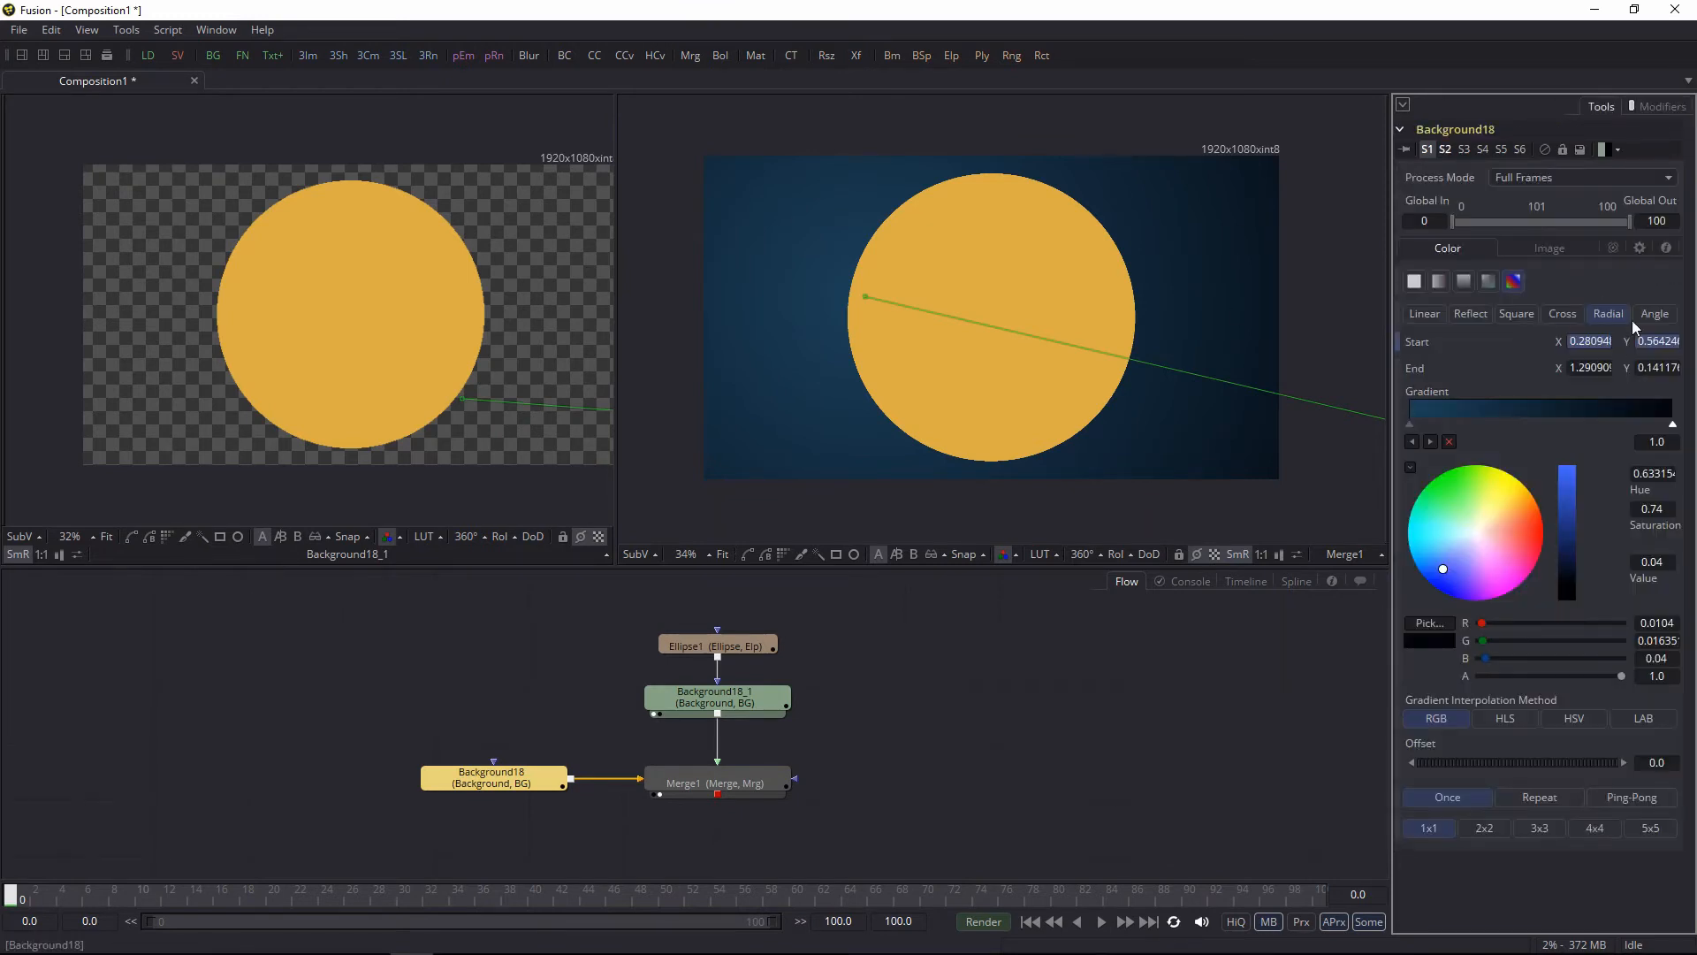
right_click(1414, 341)
left_click(1468, 522)
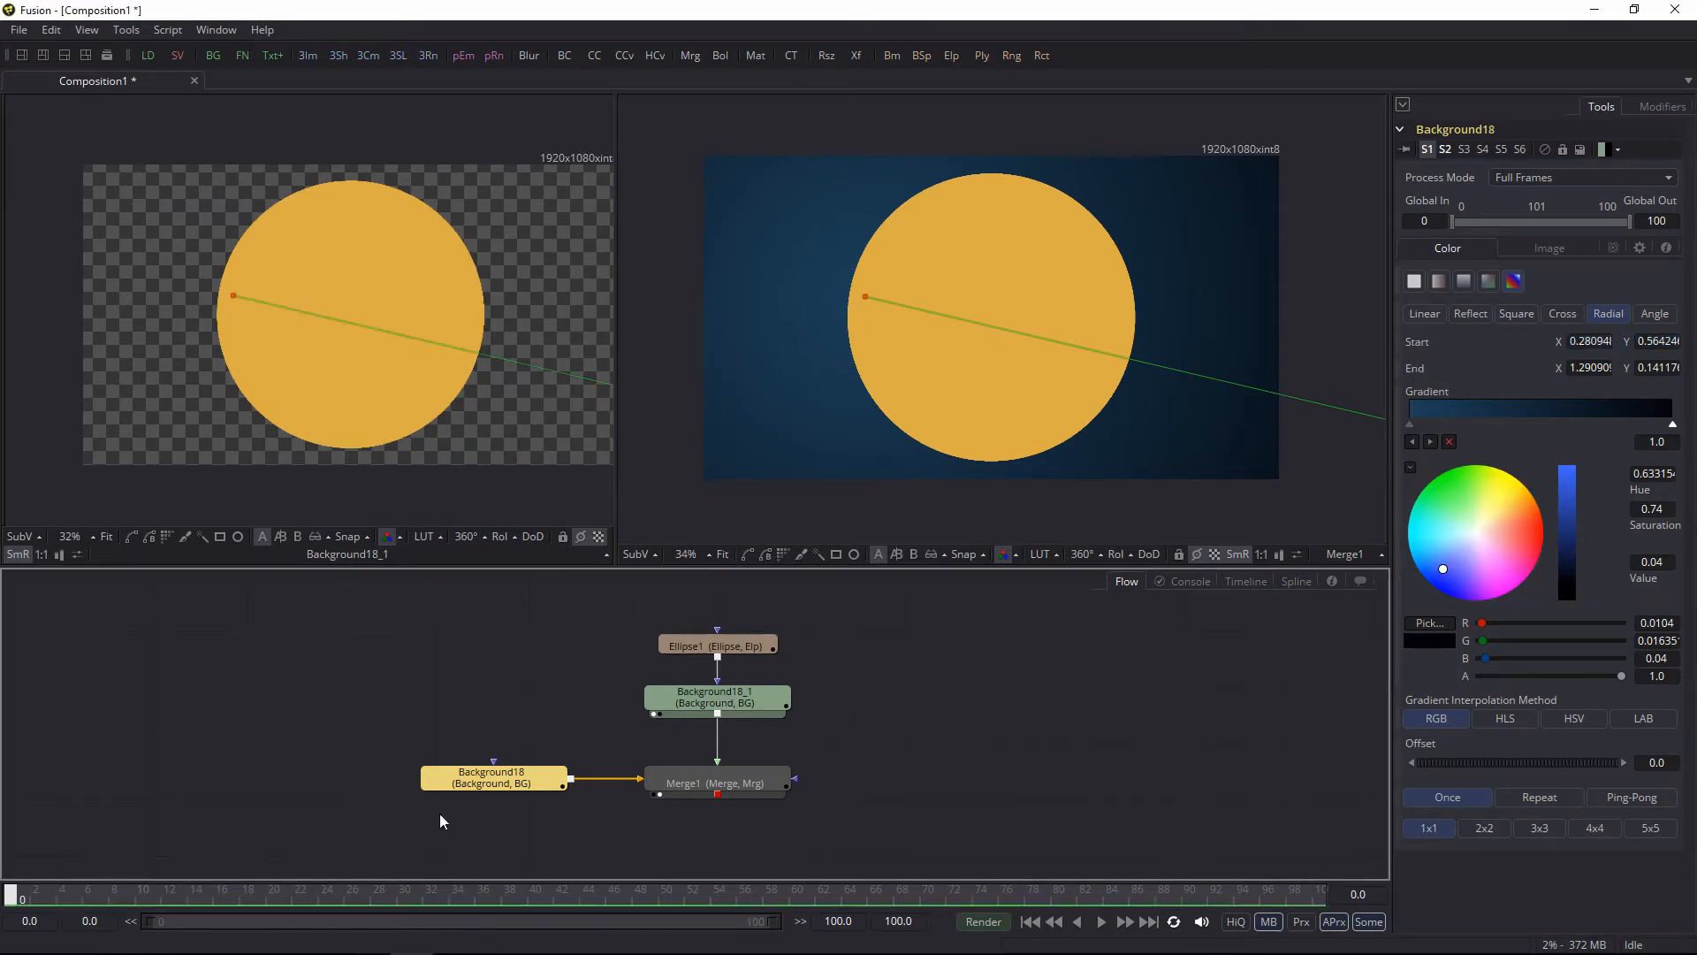
Step: Shrink the Ellipse1 mask to about 0.175 in width and height and move its center to about X 0.134
left_click(940, 667)
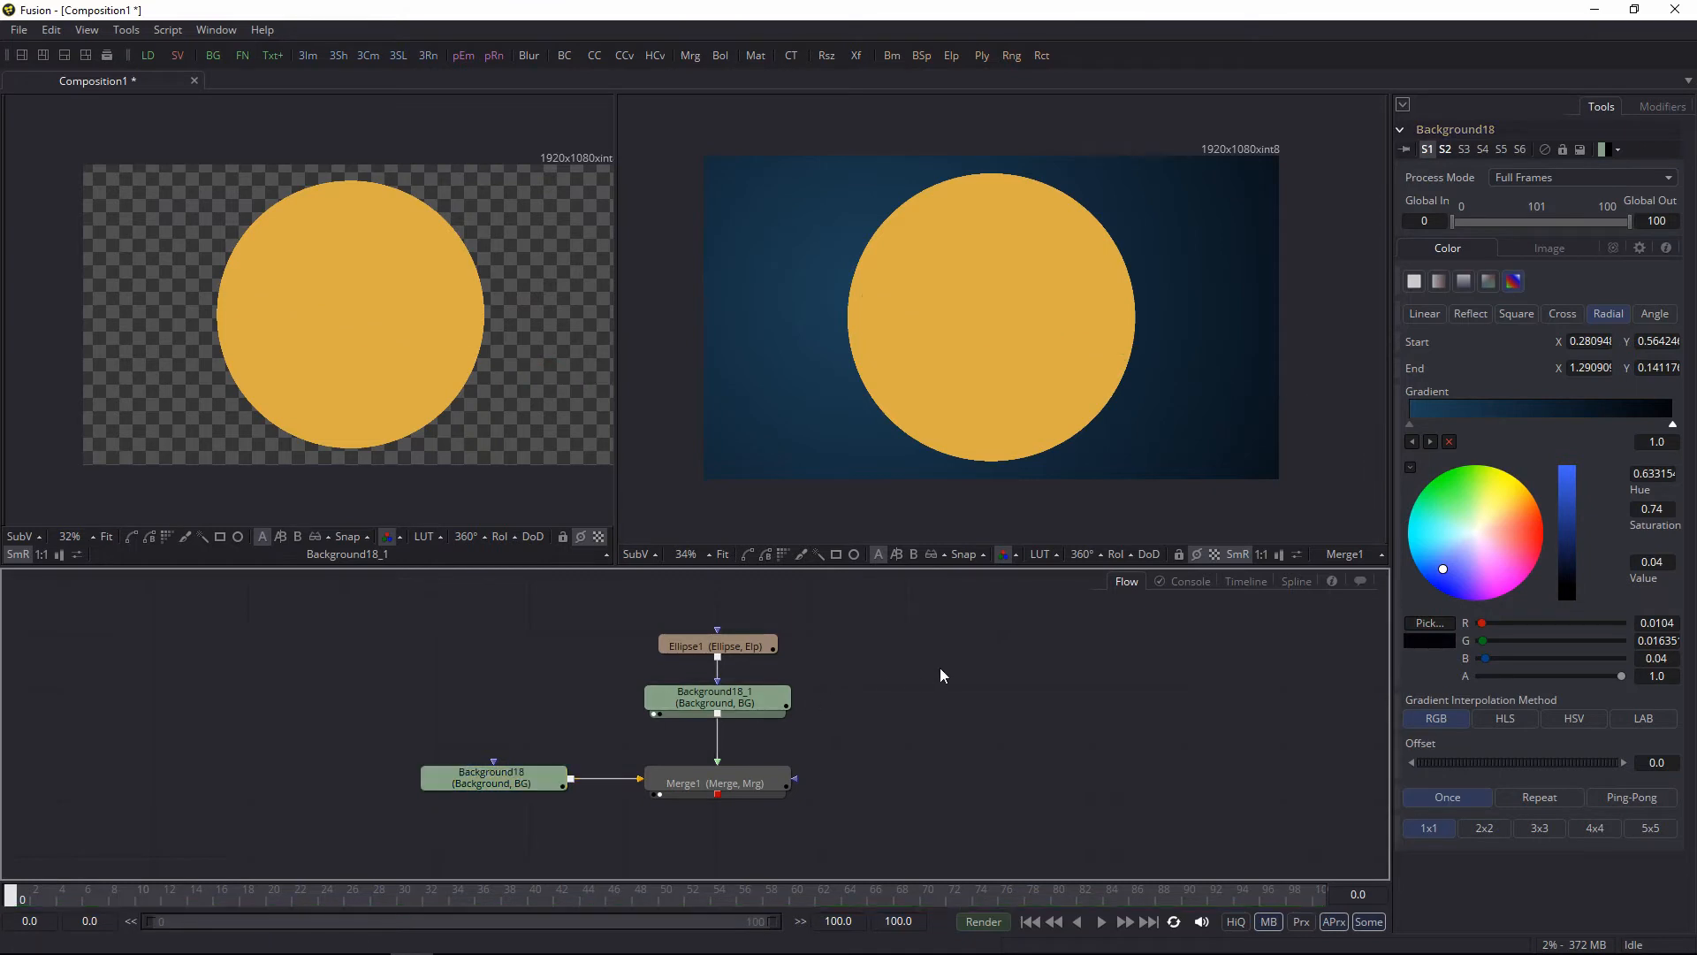
left_click(751, 646)
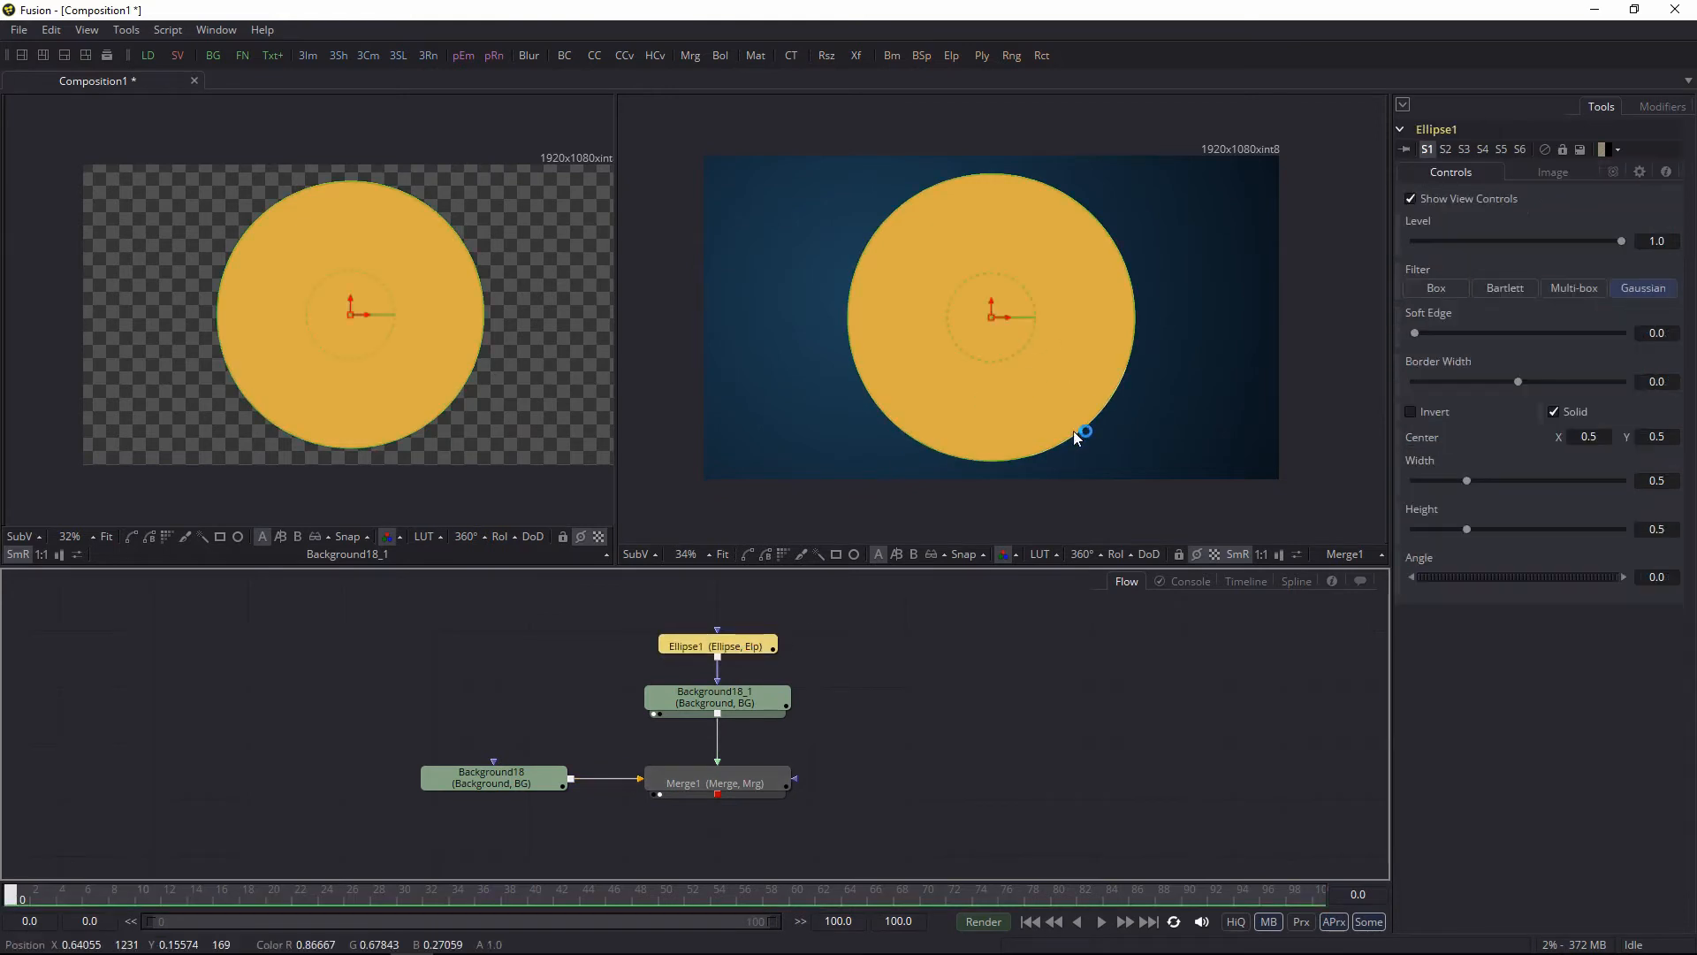
left_click_drag(1073, 431, 800, 343)
Step: Animate the ellipse's Center from frame 0 and move the circle to about X 0.836 at frame 30
right_click(781, 316)
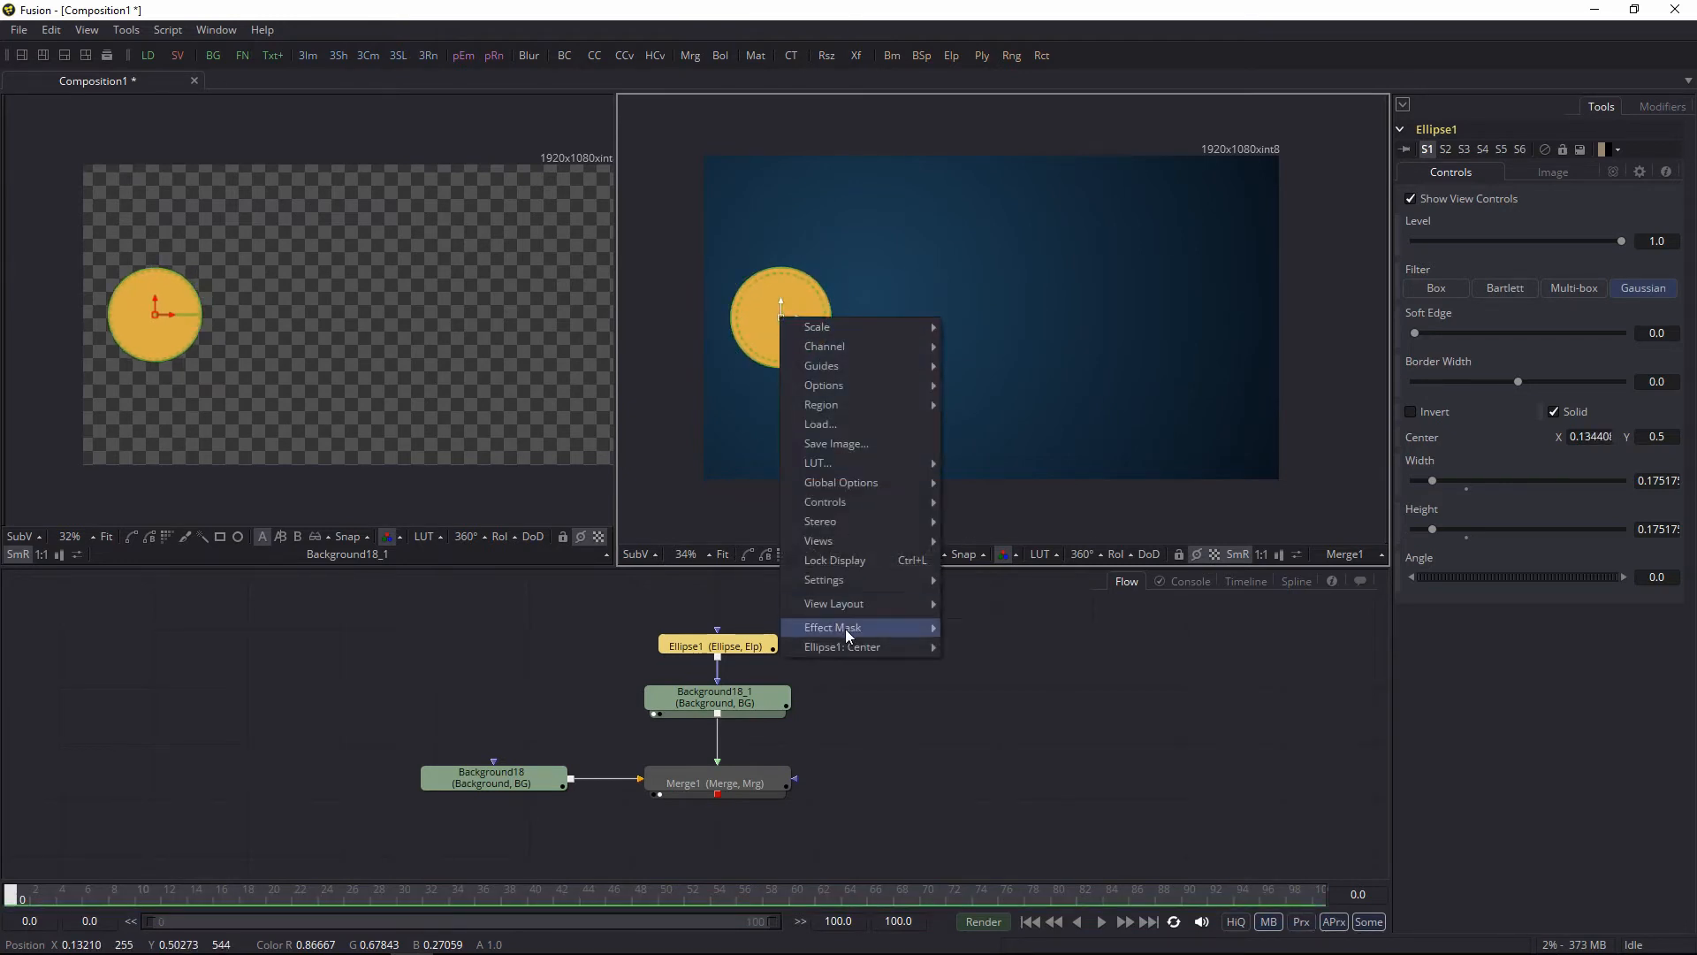
mouse_move(862, 647)
left_click(992, 650)
left_click_drag(336, 895, 404, 900)
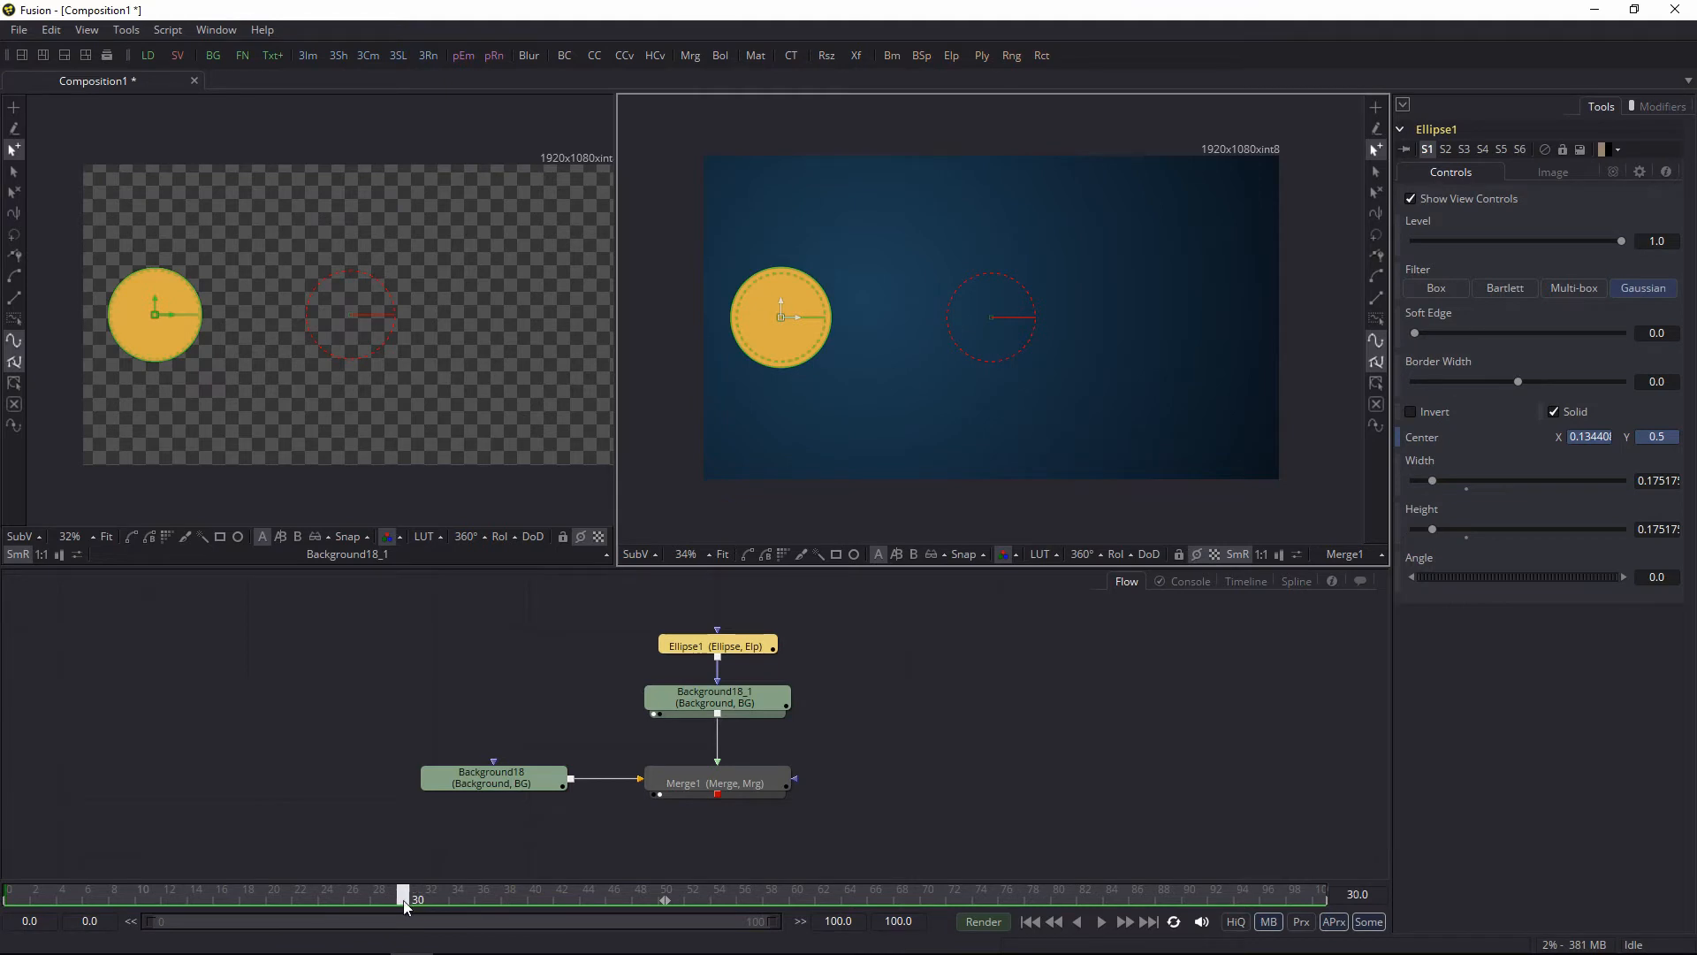
left_click_drag(798, 315, 1201, 320)
left_click_drag(359, 898, 403, 895)
Step: Smooth both keyframes of the ellipse path's Displacement curve in the Spline editor and return to the Flow
left_click(1294, 582)
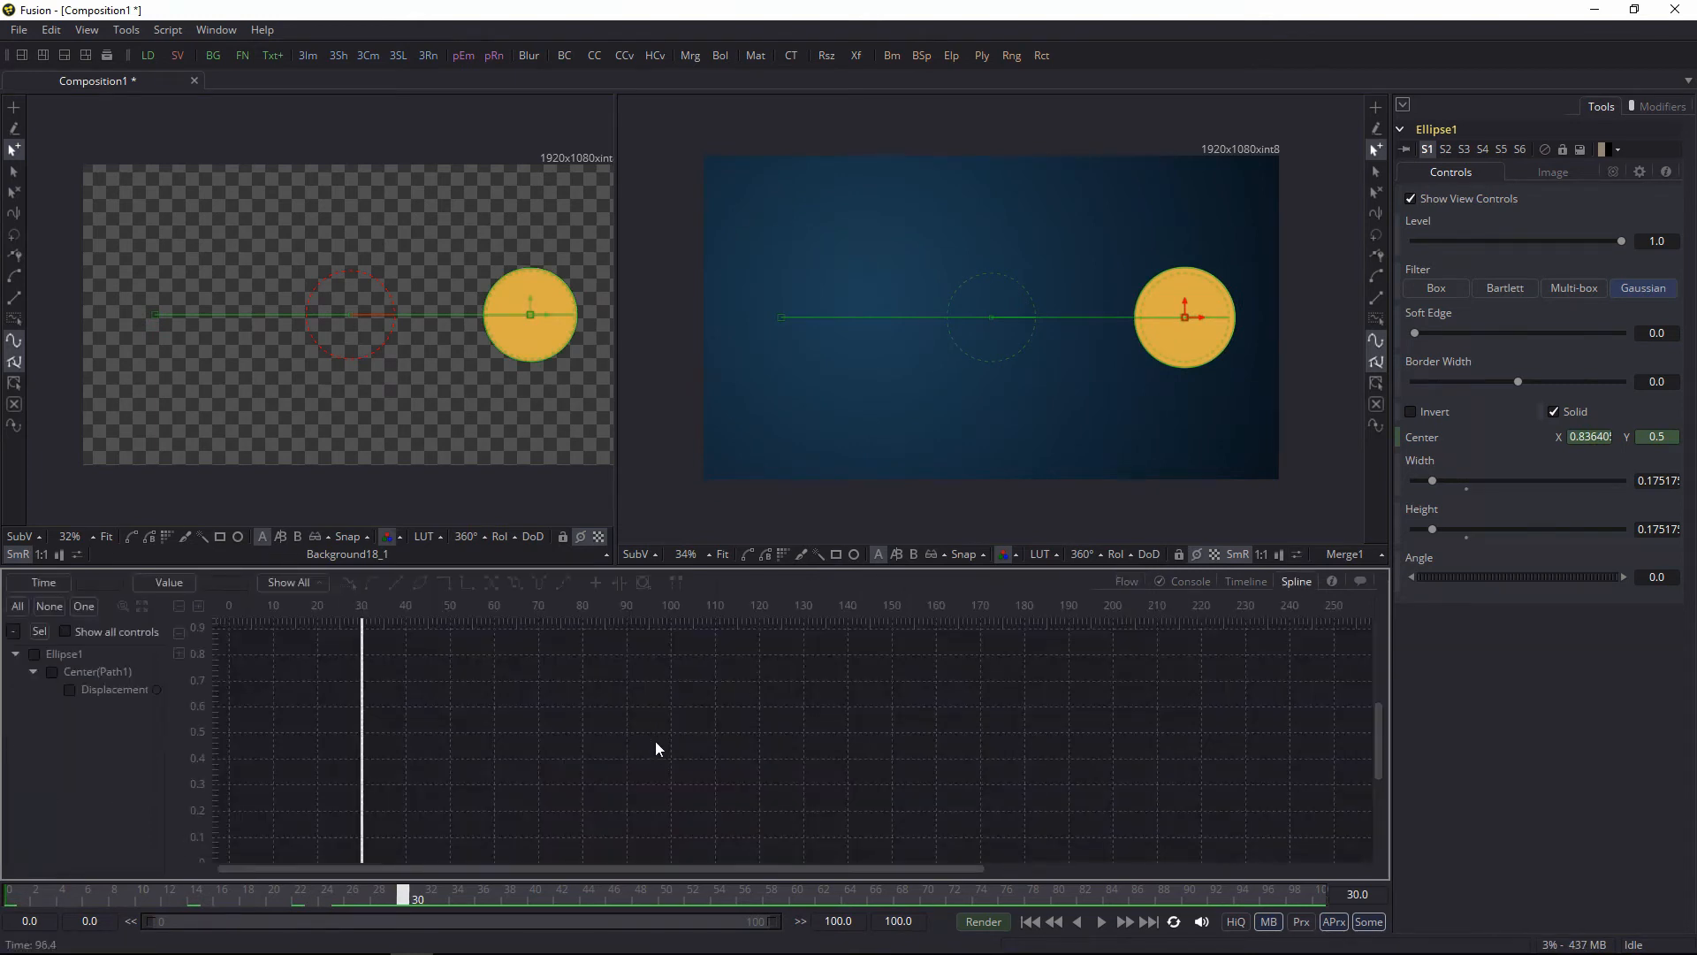
left_click(119, 693)
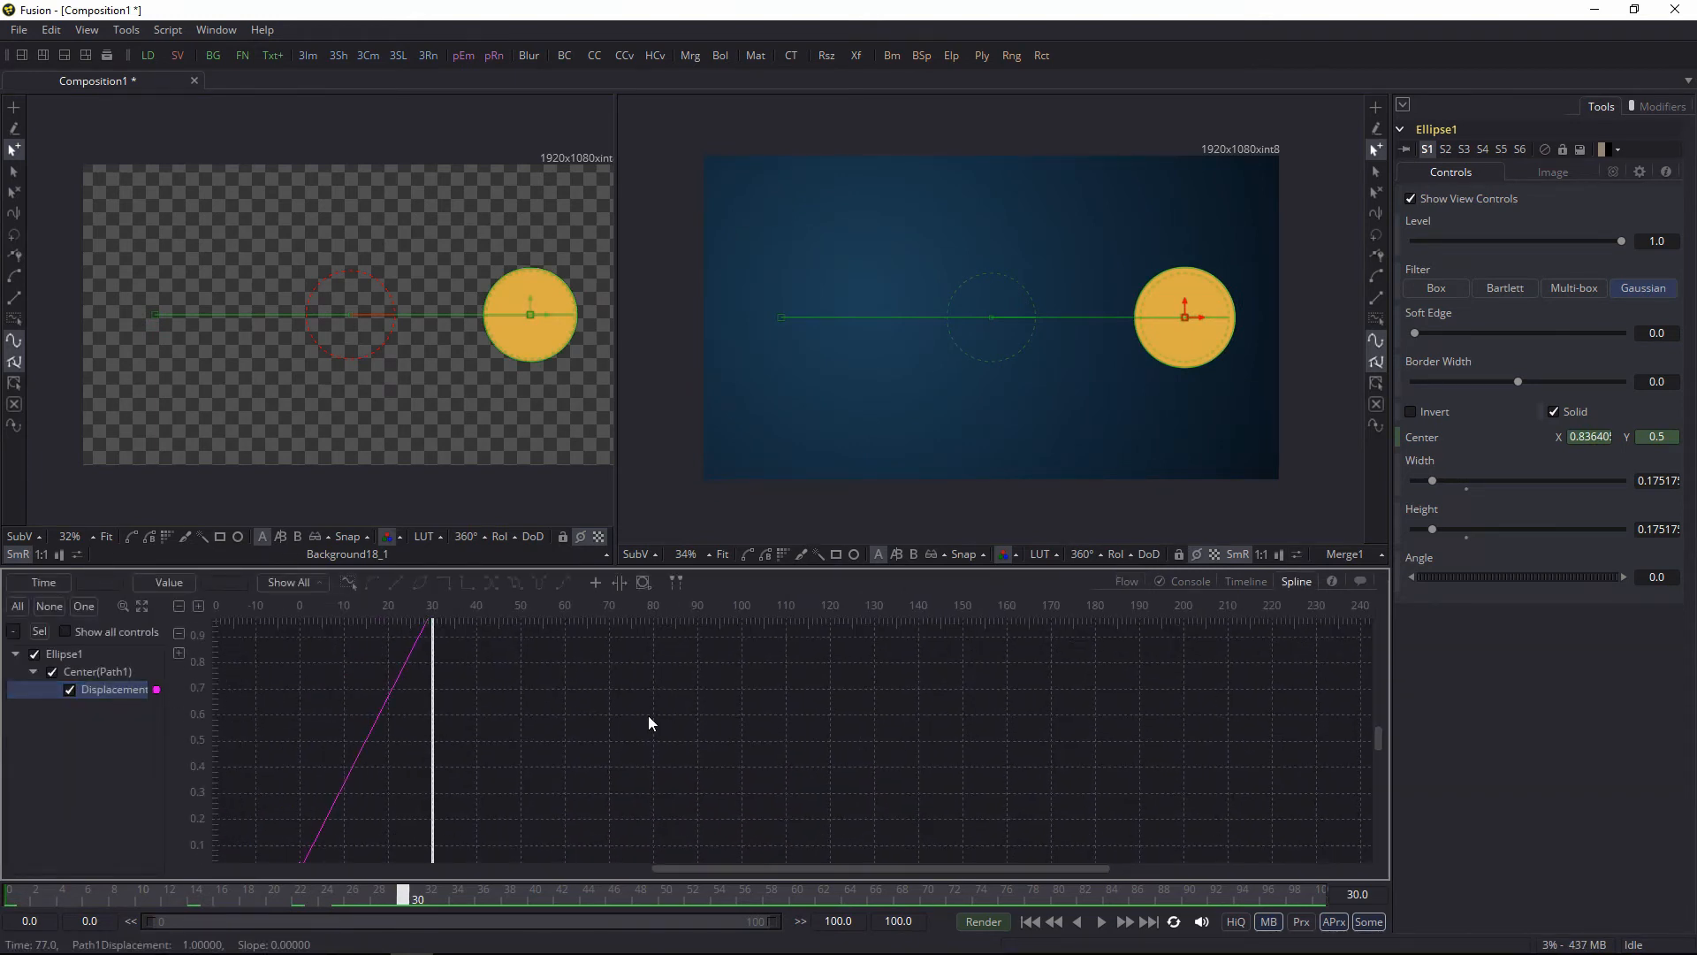
left_click_drag(1041, 646, 391, 825)
key("s")
left_click(1116, 584)
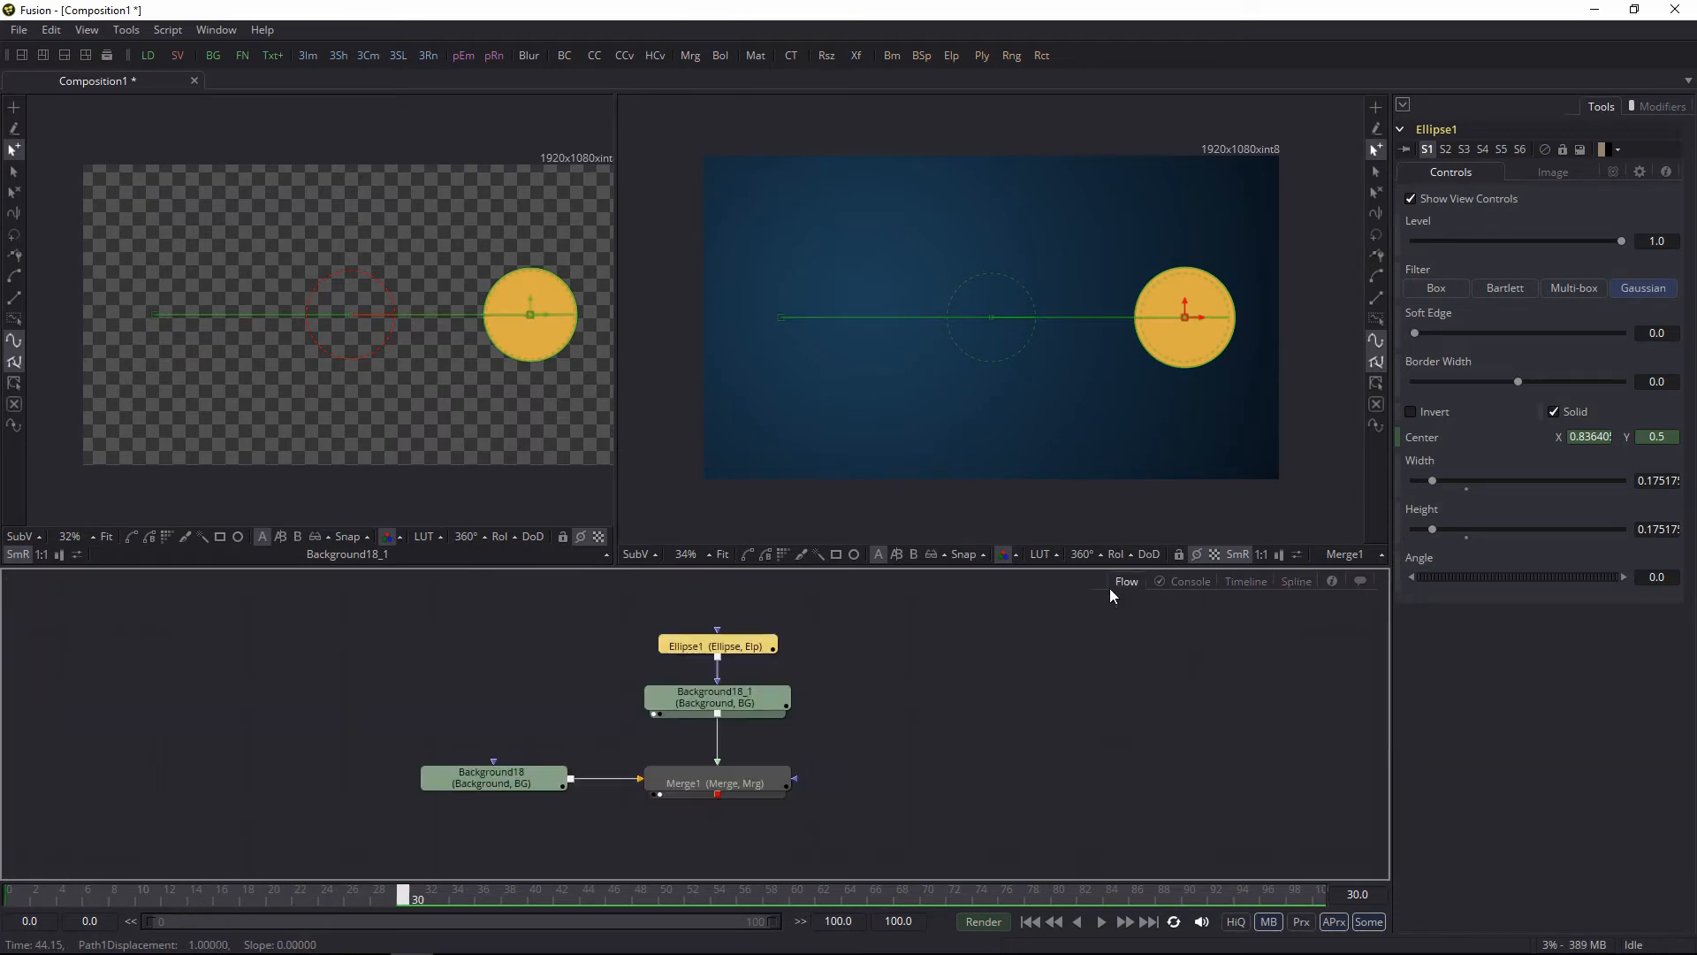
Step: Play the circle's animation from the first frame to check its eased motion
left_click(1075, 923)
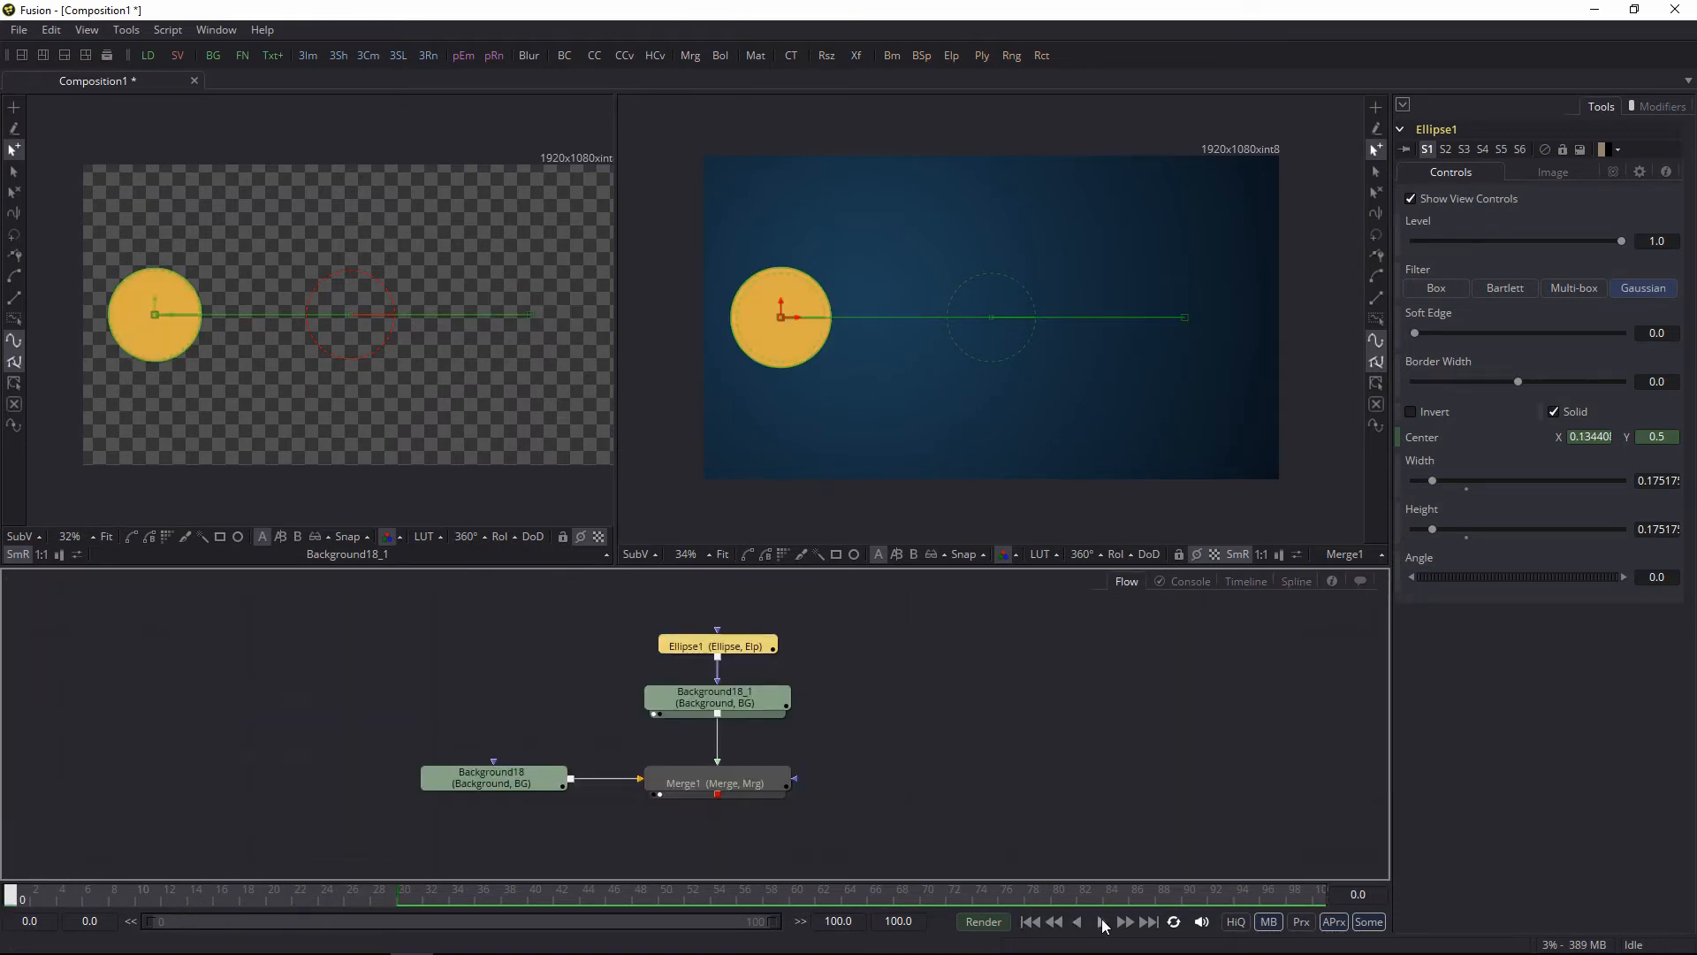
left_click(1102, 922)
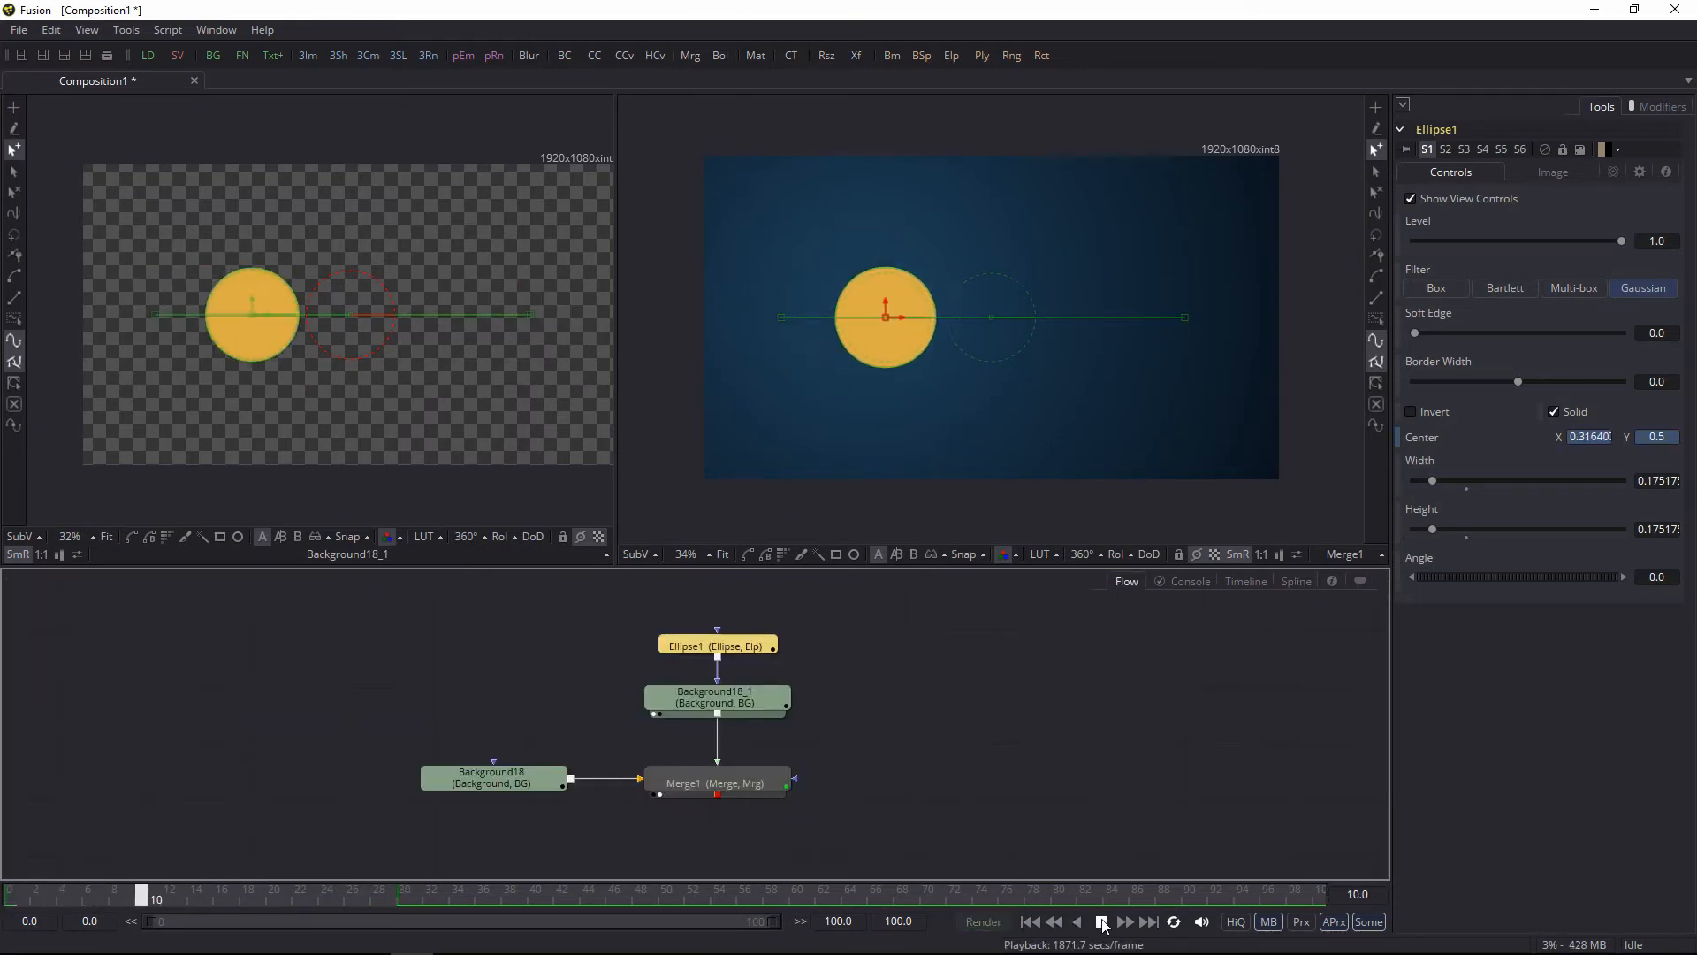
left_click(938, 717)
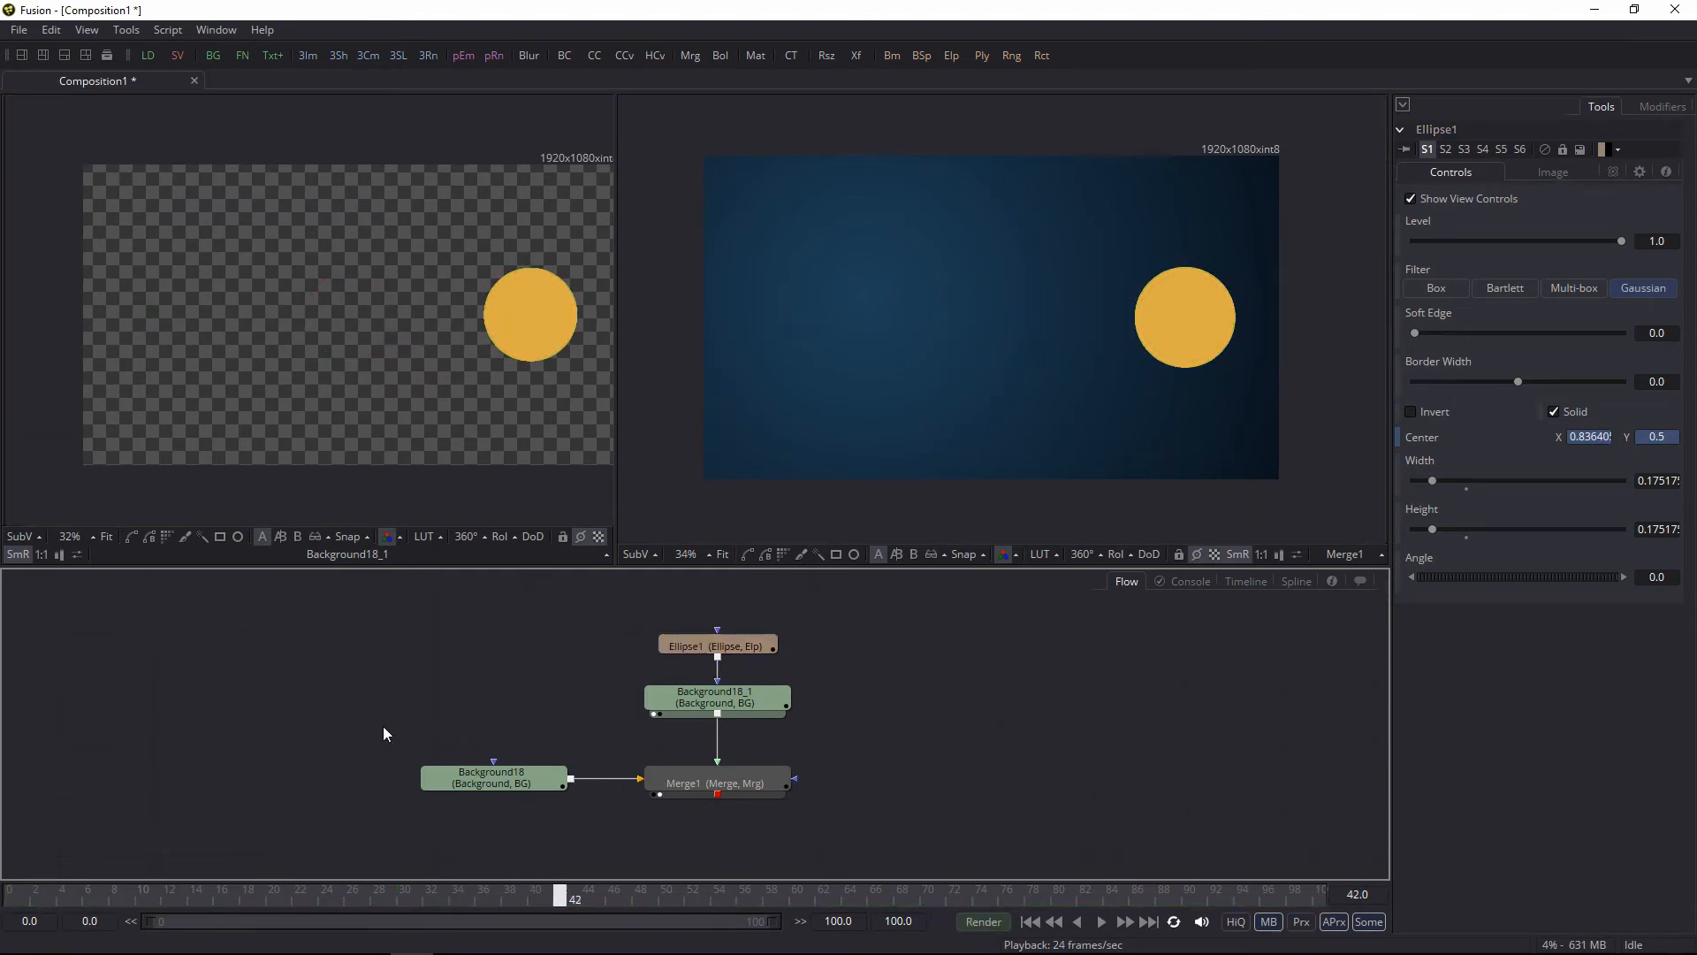
Step: Scrub the playhead through the circle's movement to frame 20, glancing at the Timeline view on the way
left_click_drag(26, 897, 167, 895)
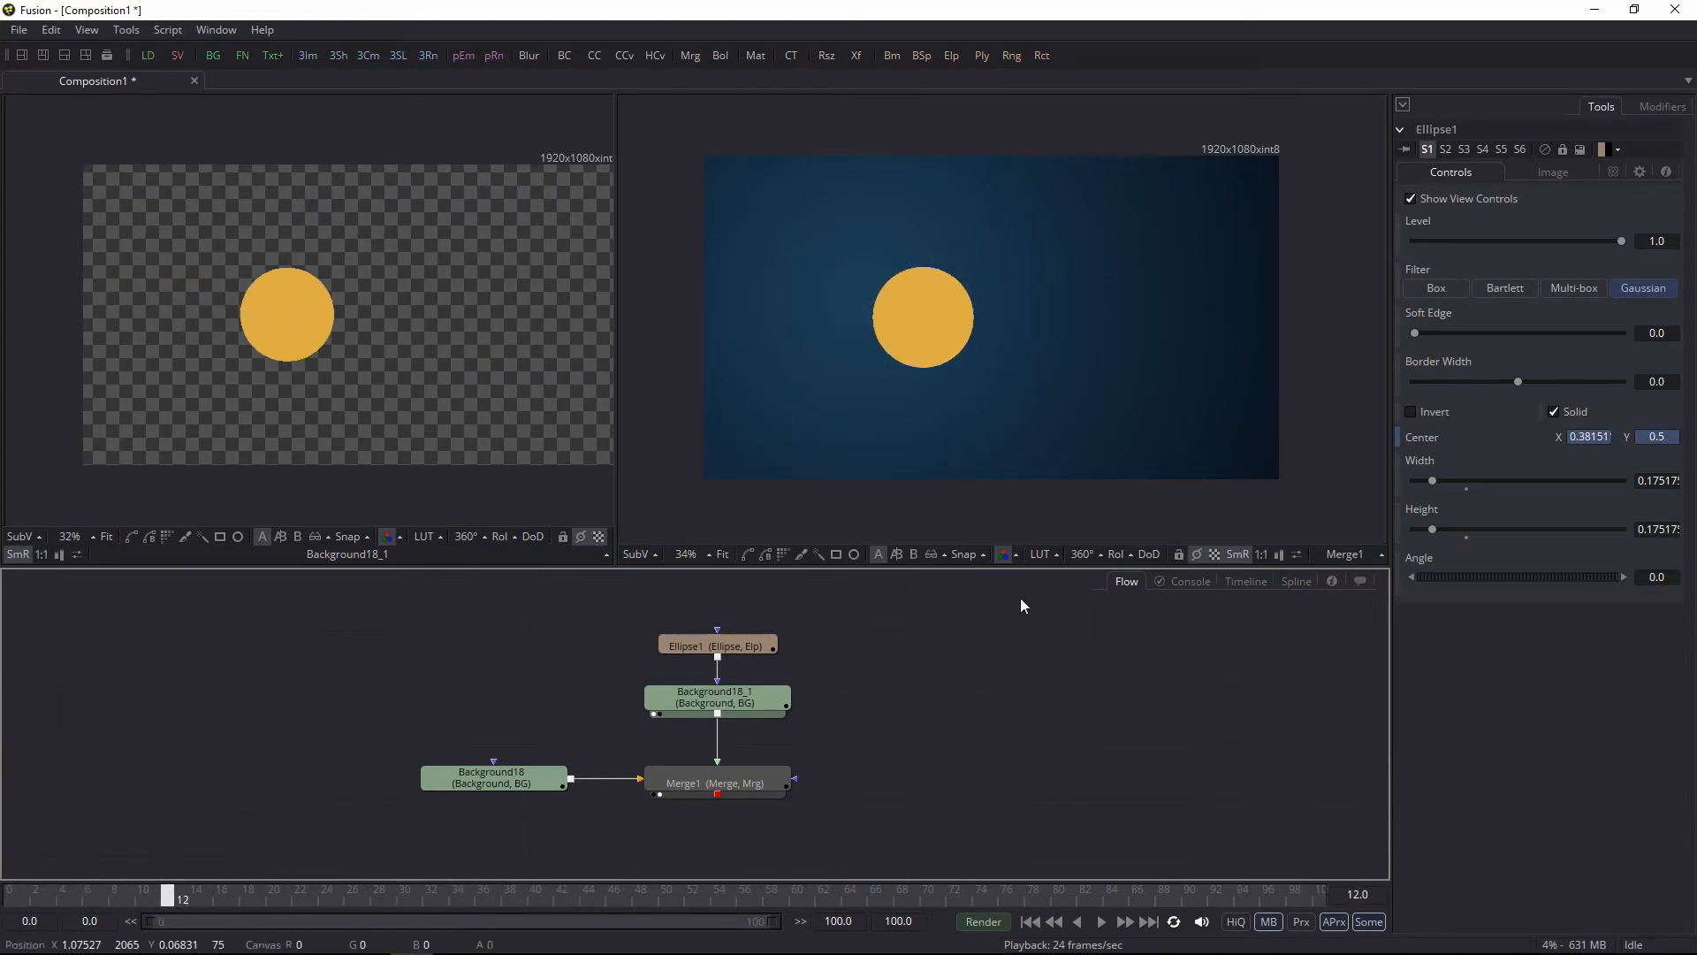
left_click(1248, 580)
left_click(1123, 581)
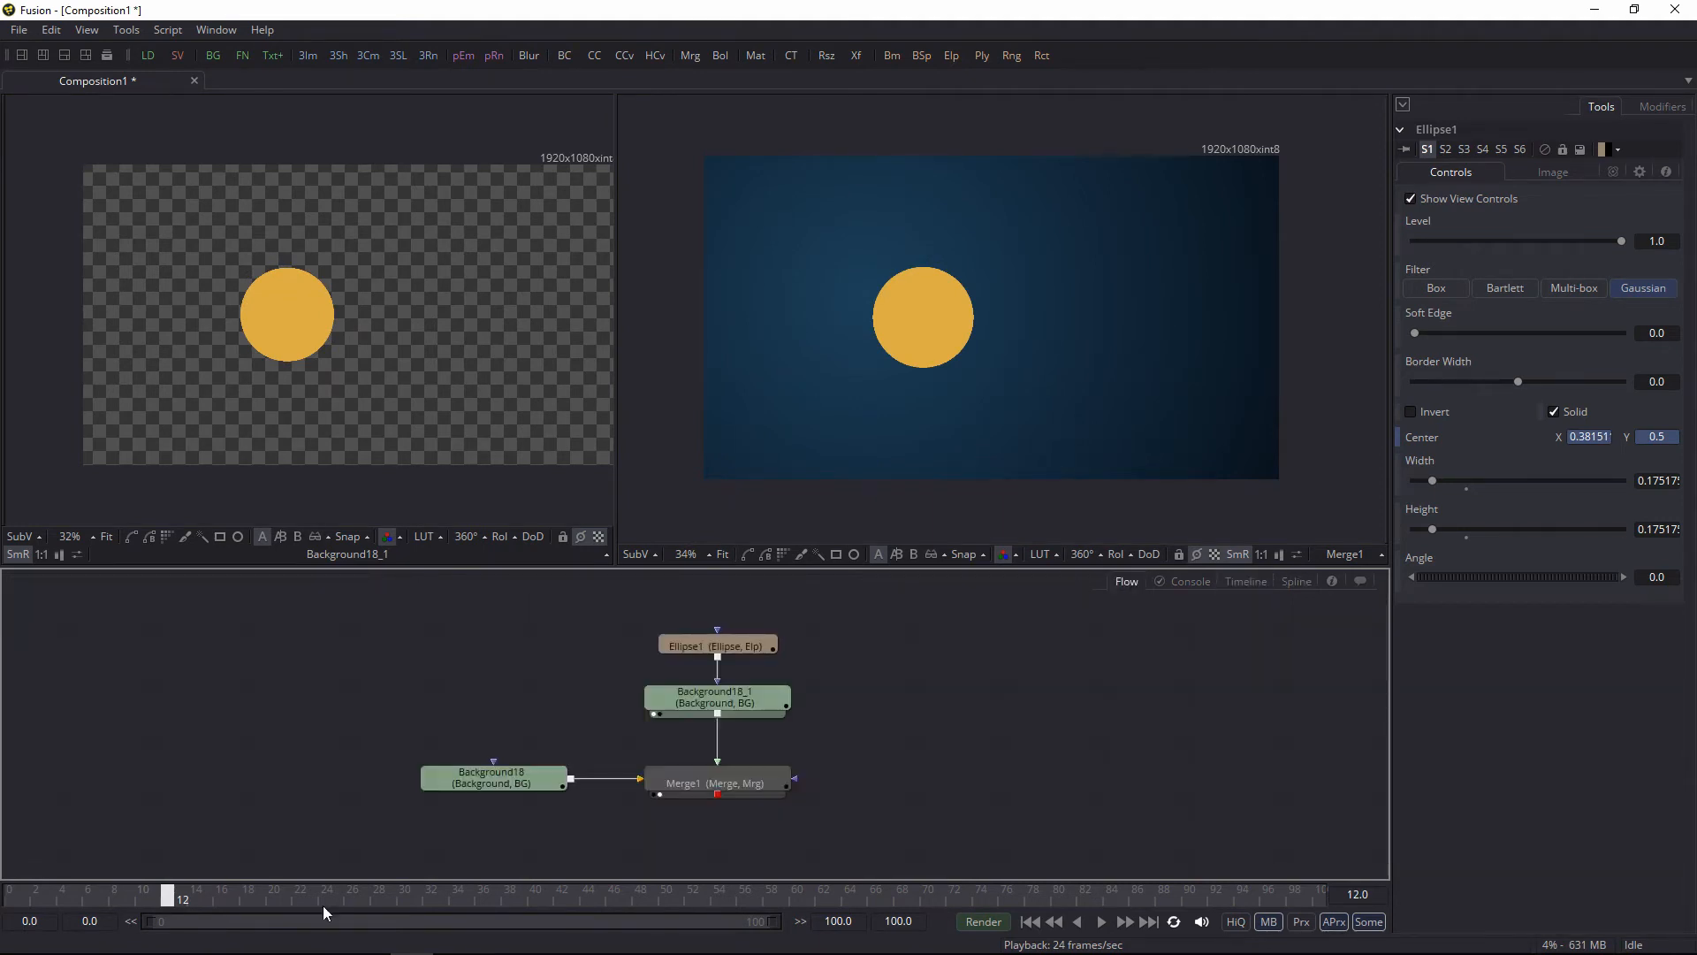
left_click_drag(172, 897, 5, 897)
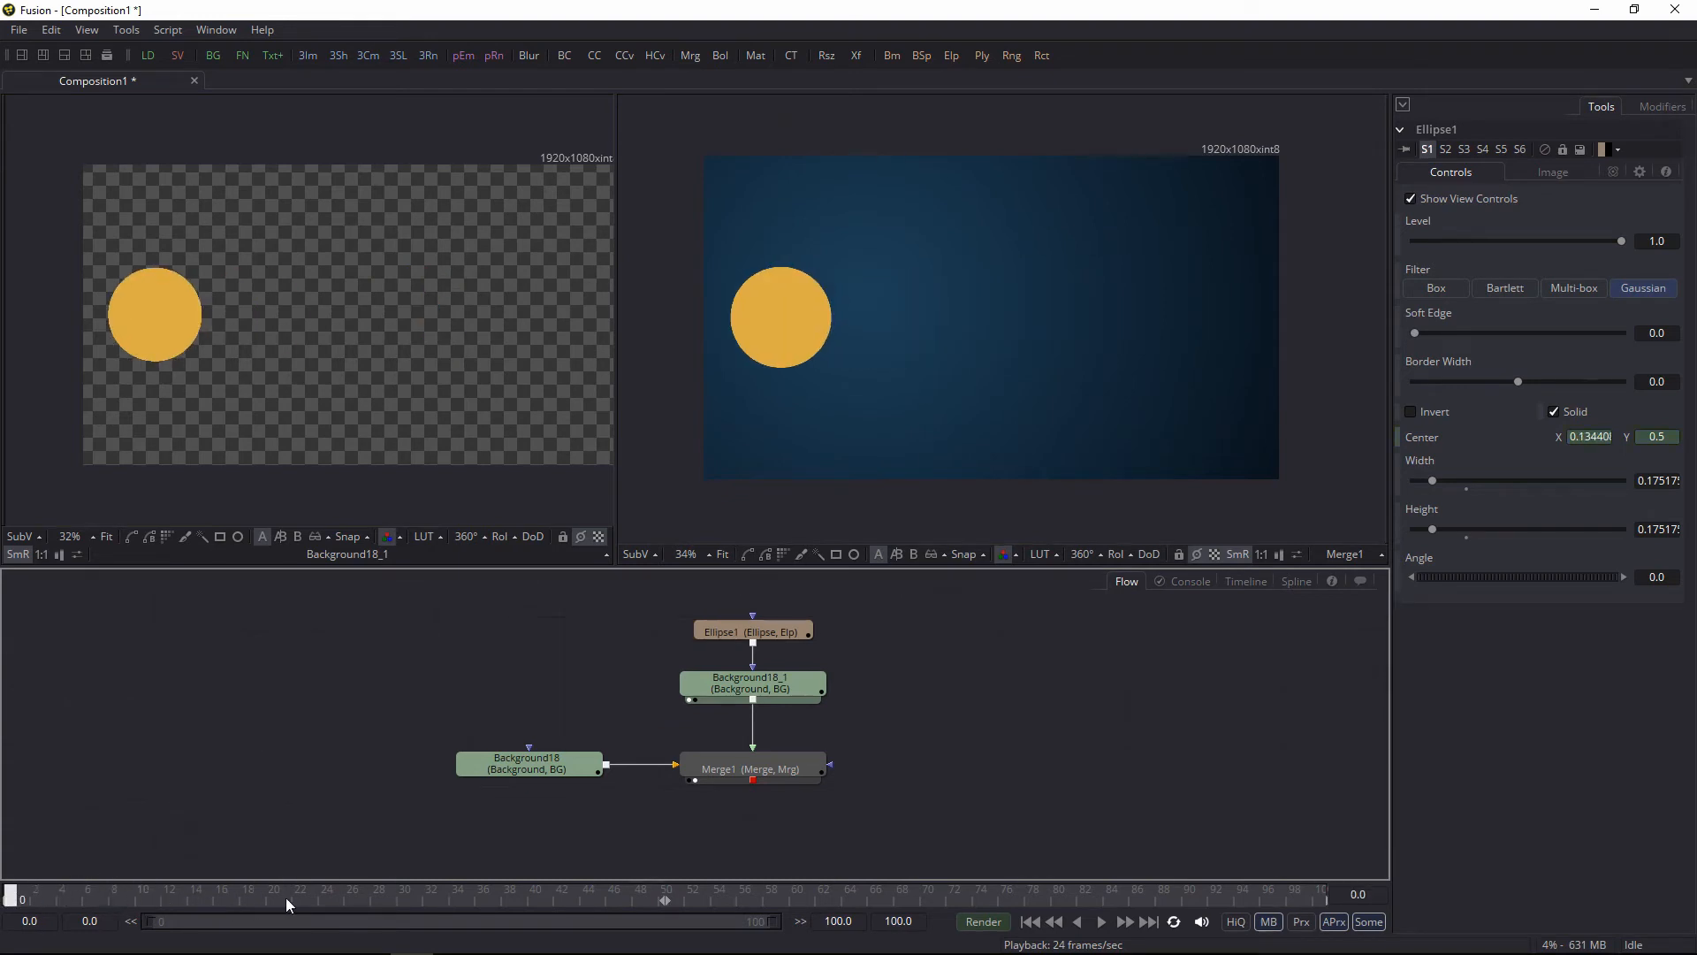
left_click_drag(109, 894, 271, 897)
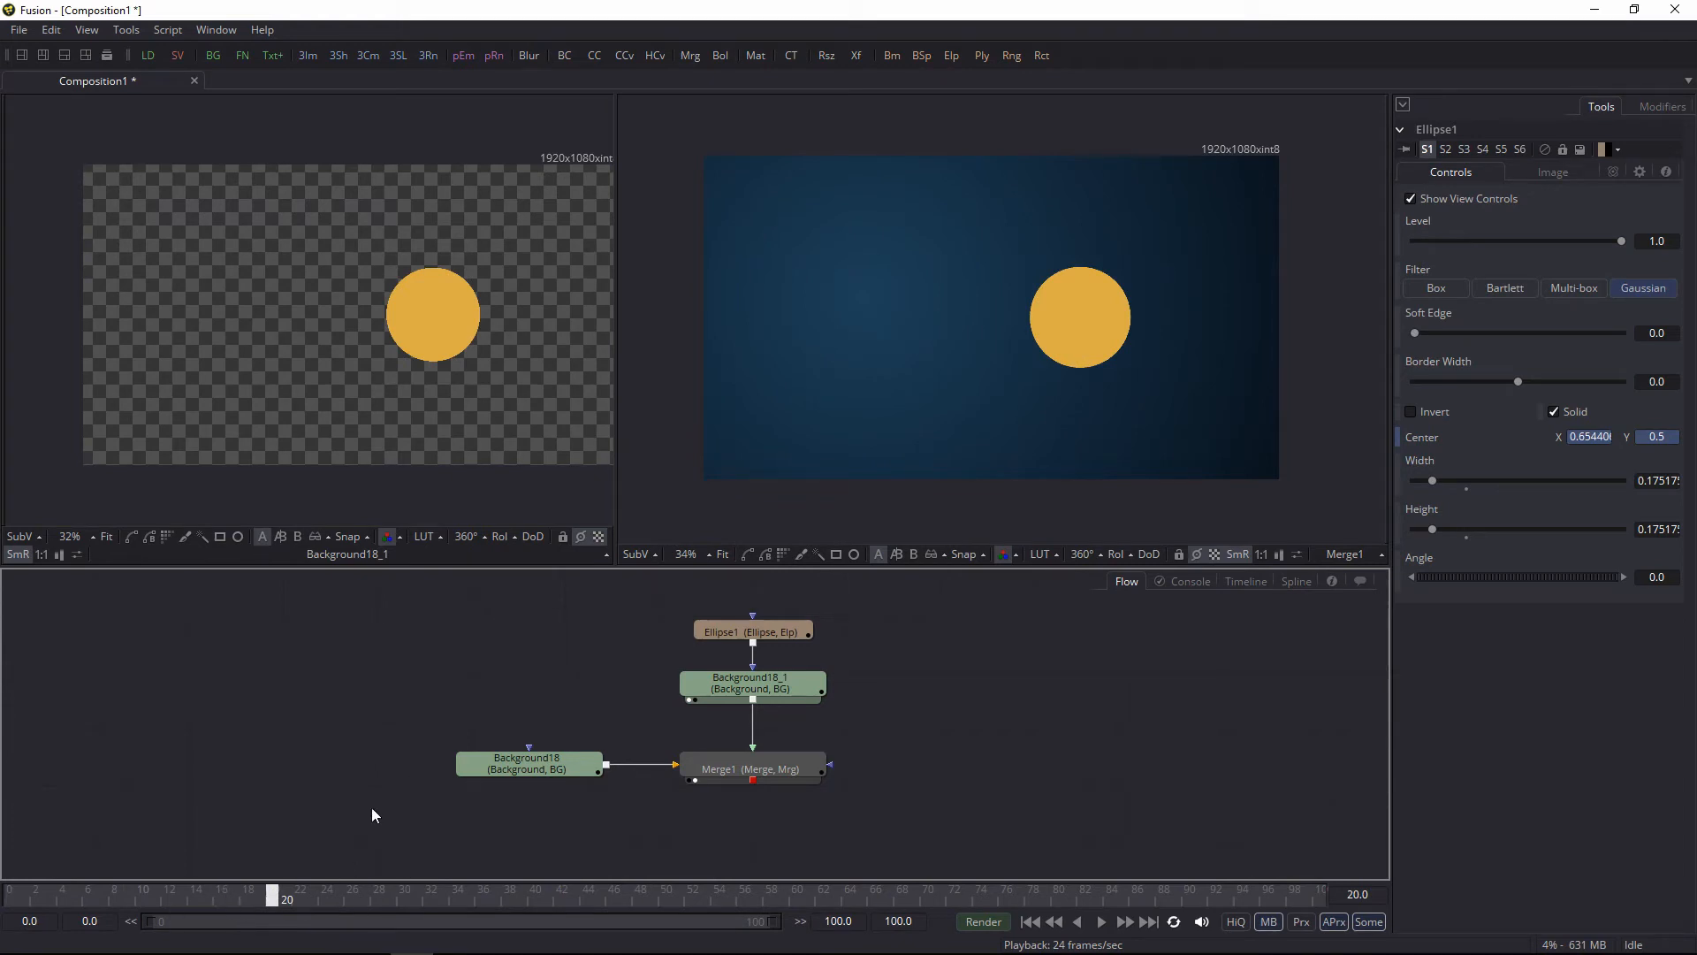
Step: Show the time ruler as time code, scrub through it, and restore the frame-number display
left_click(86, 30)
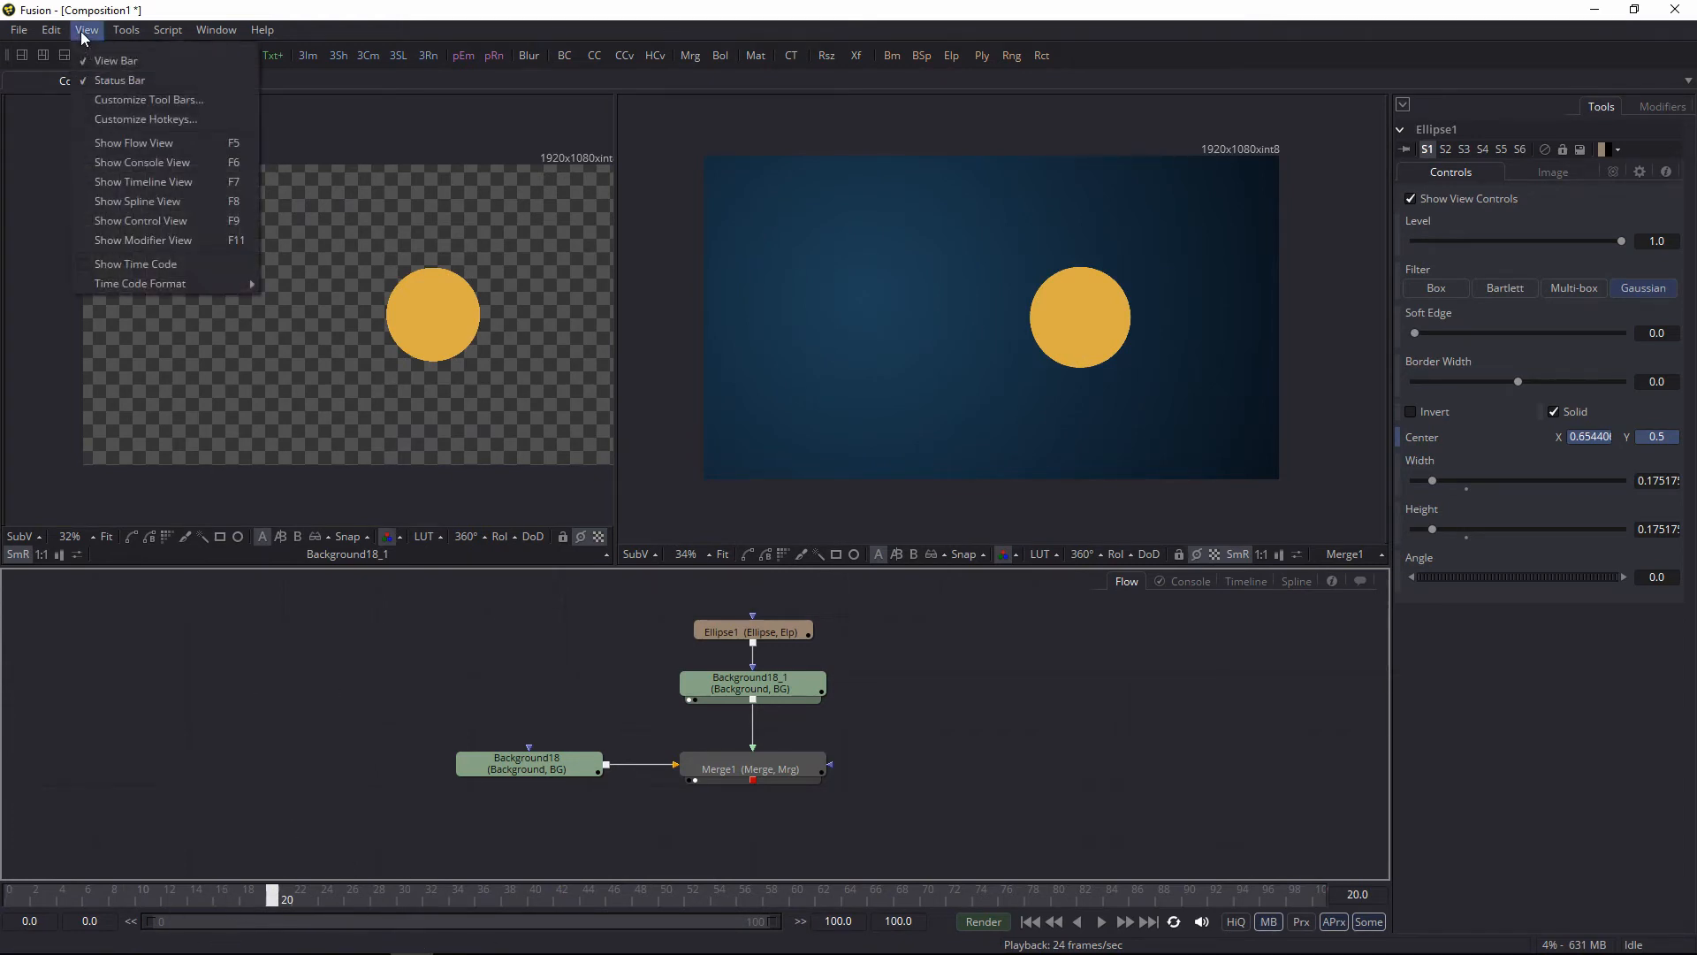
left_click(124, 264)
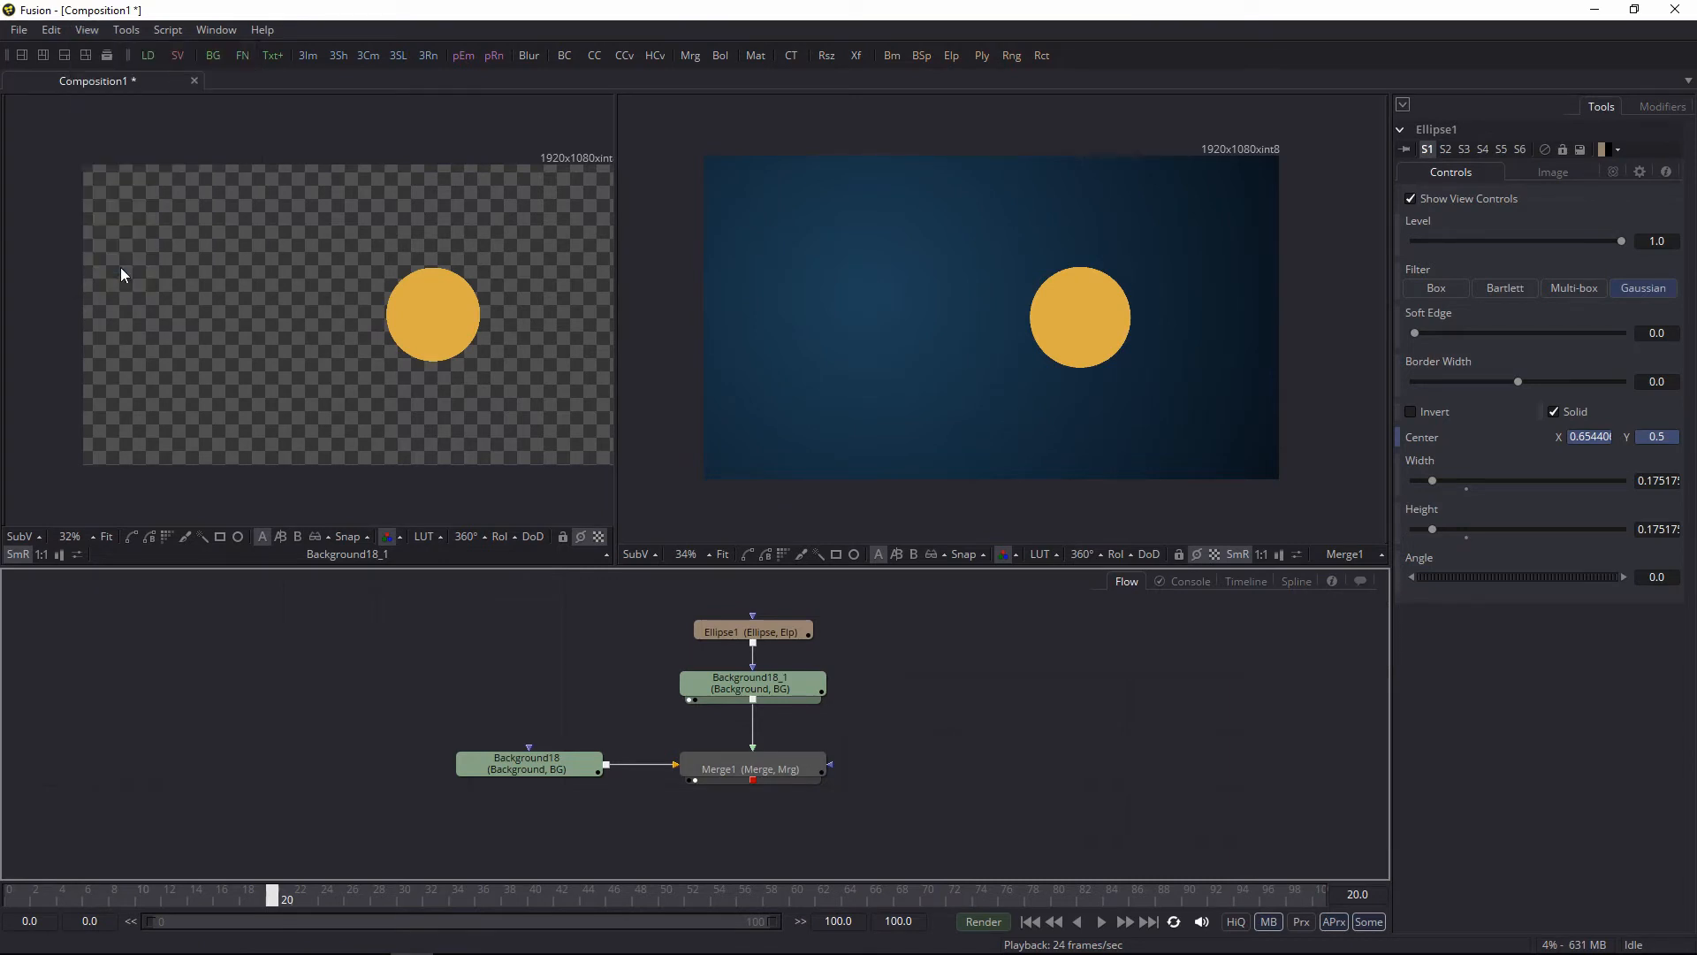
left_click_drag(86, 900, 650, 904)
left_click(86, 29)
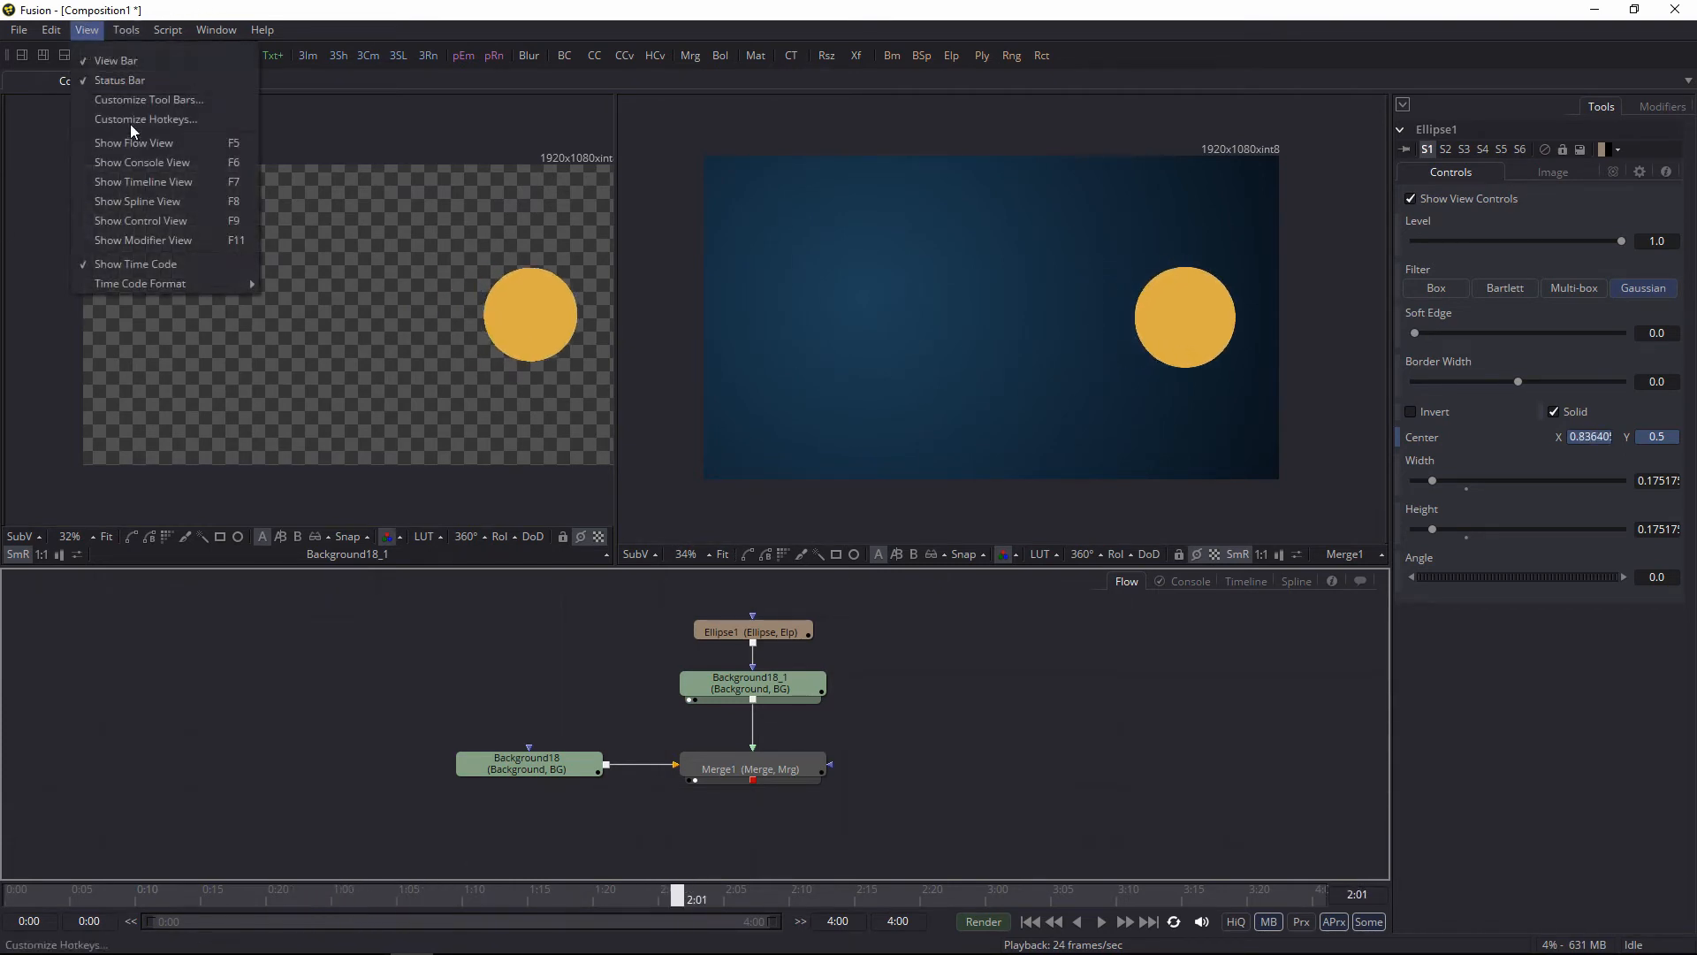
left_click(115, 265)
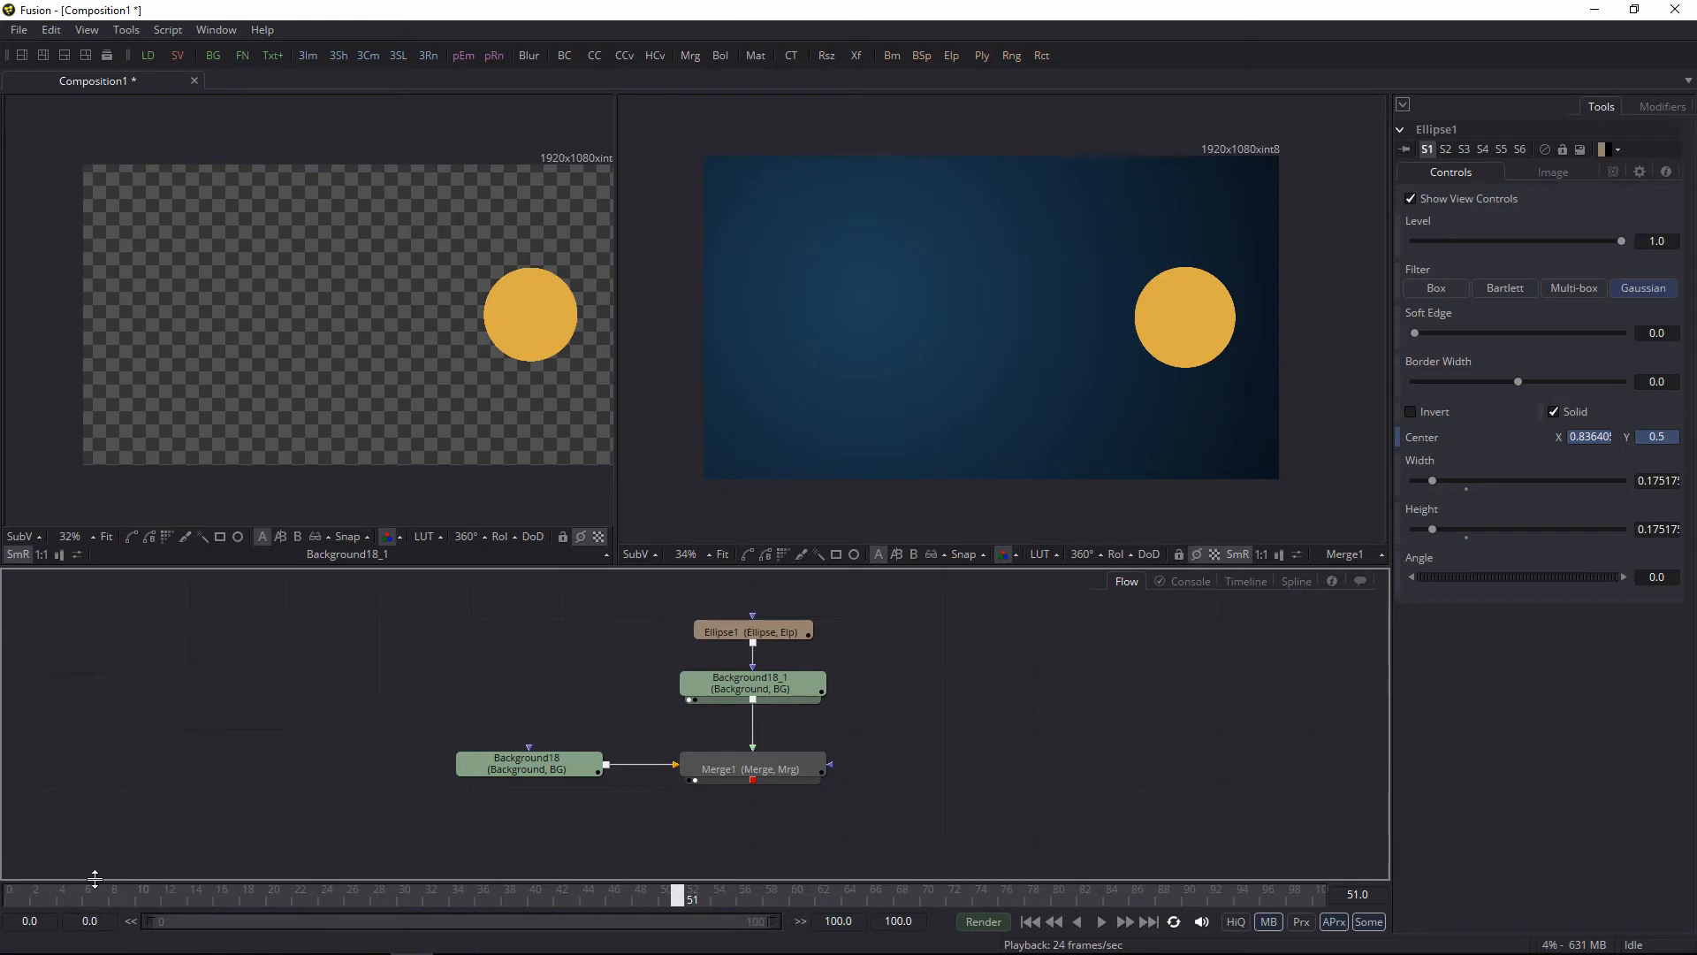
Step: Return to frame 0 and examine the global start, global end and current time fields
left_click(5, 896)
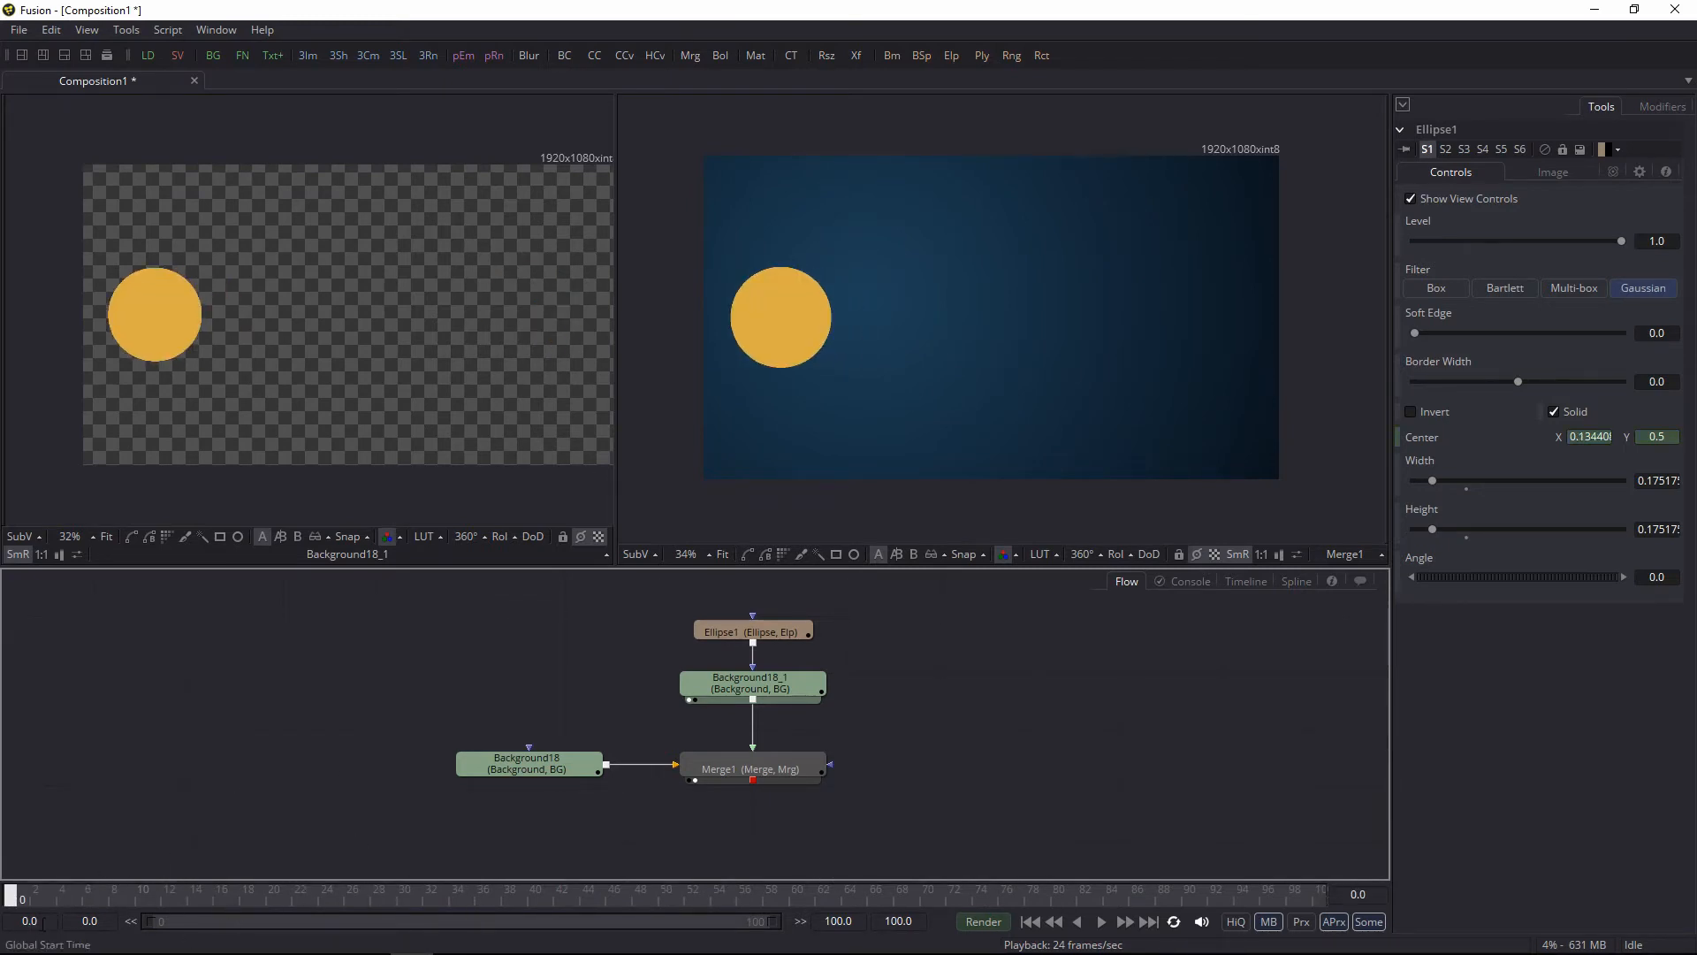
left_click(21, 921)
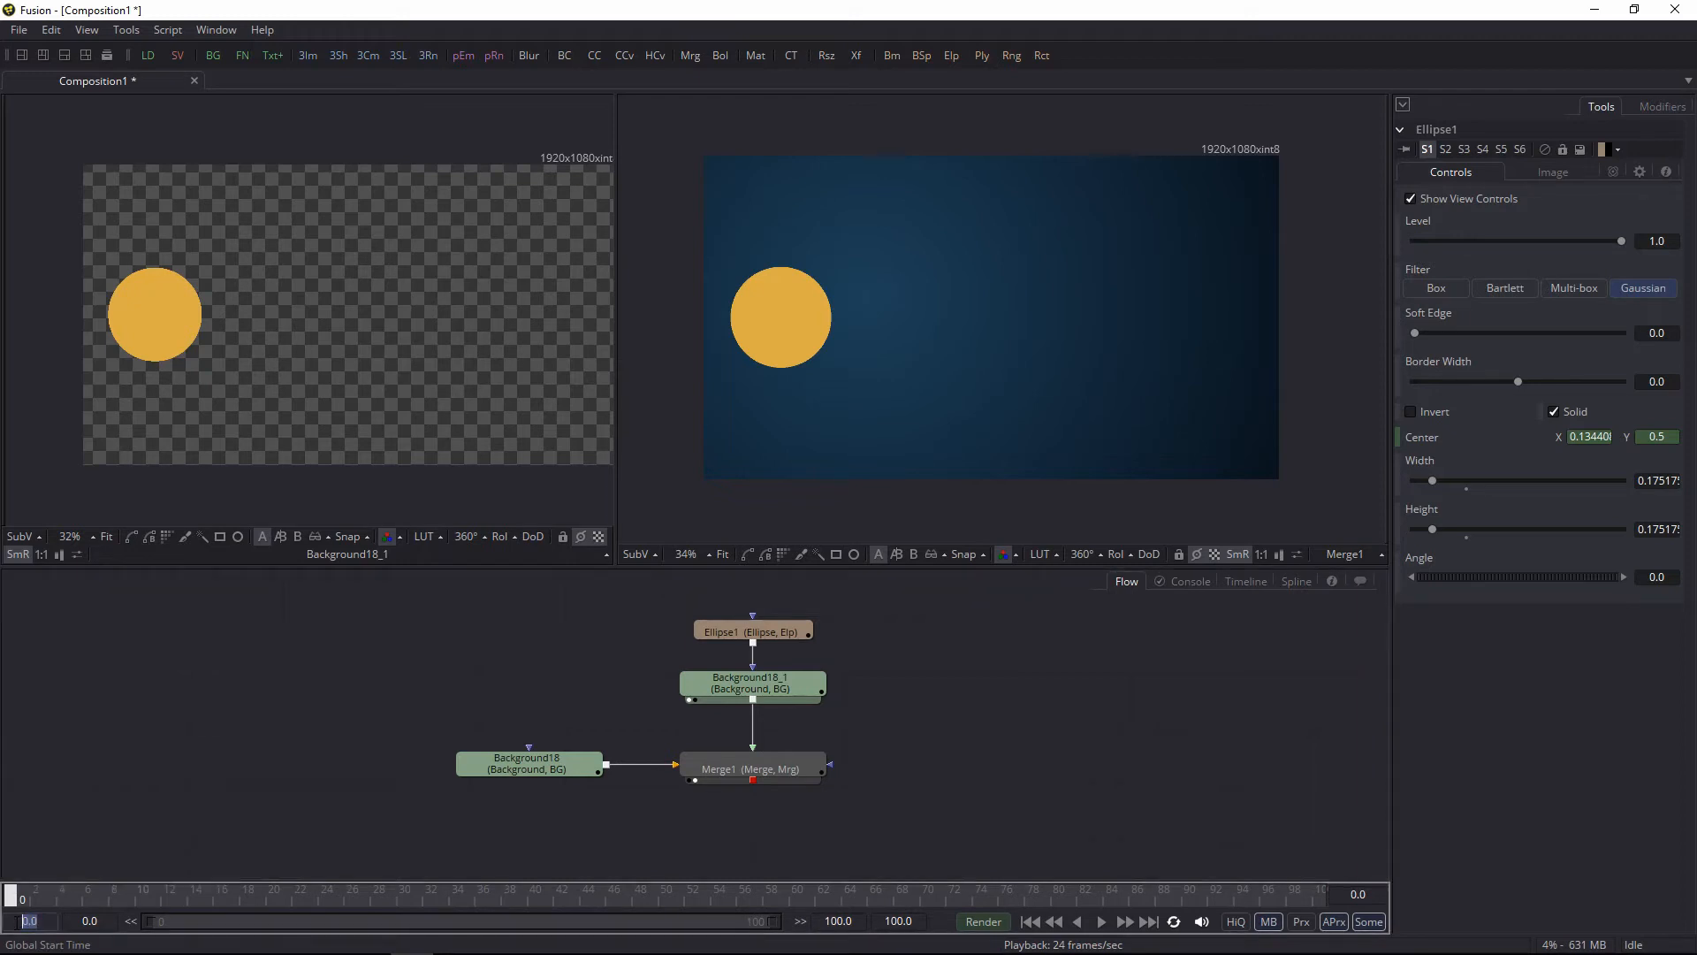
left_click(45, 915)
left_click(897, 921)
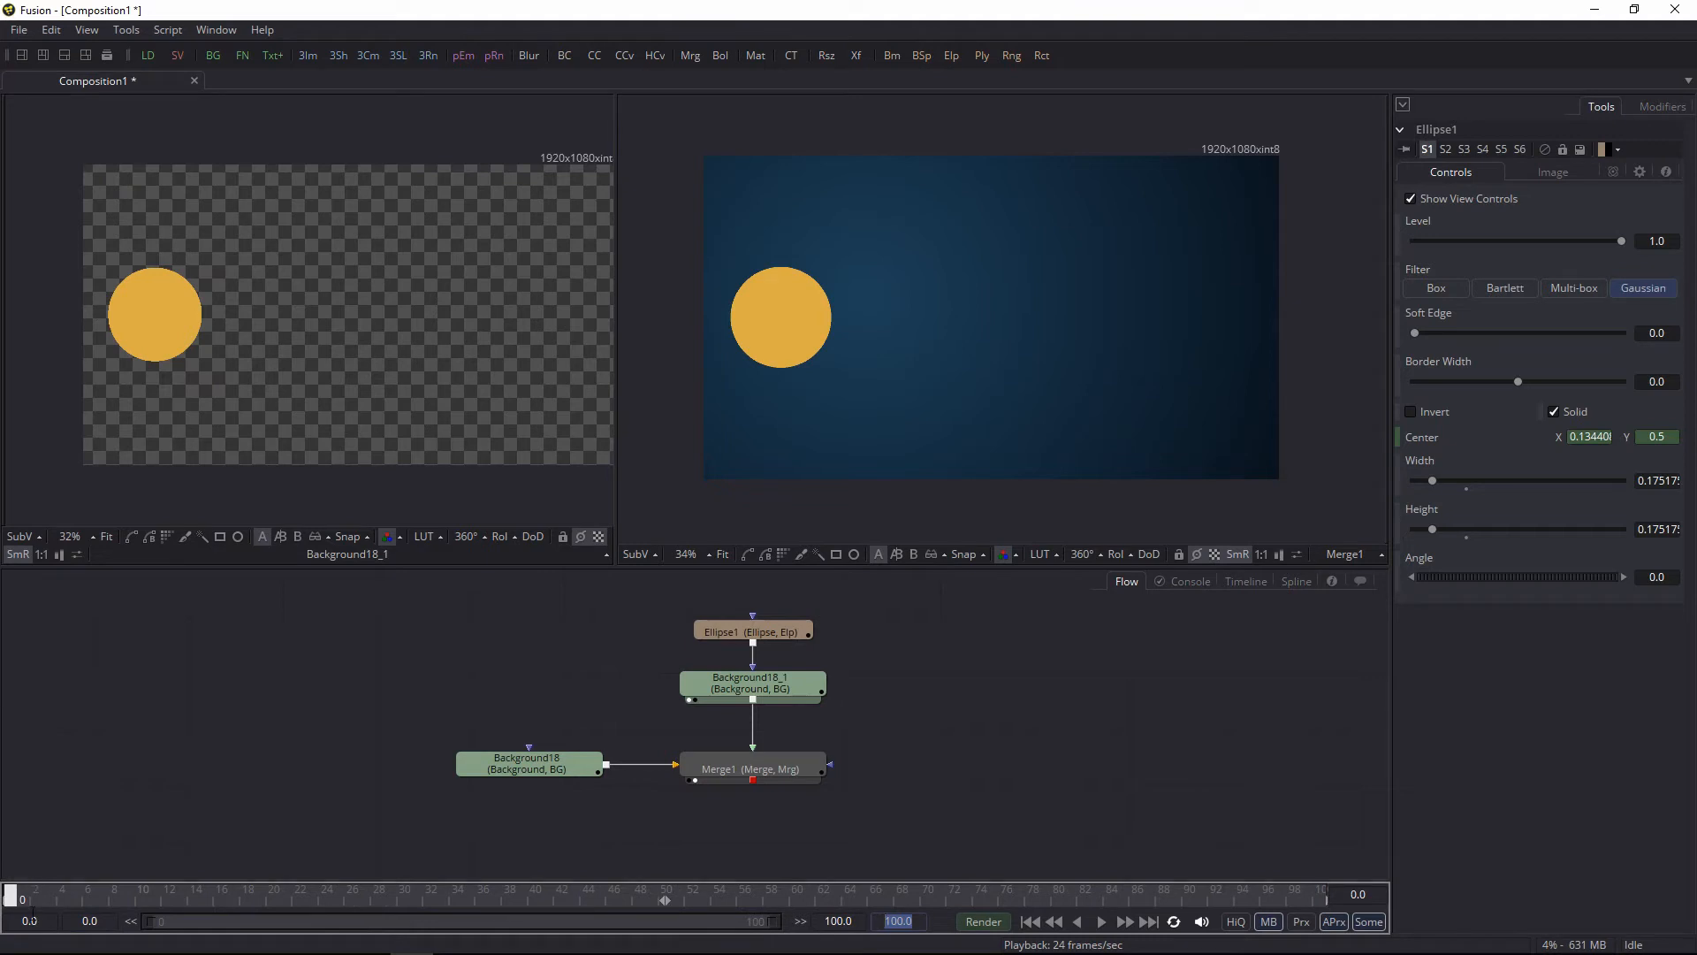
left_click(1358, 895)
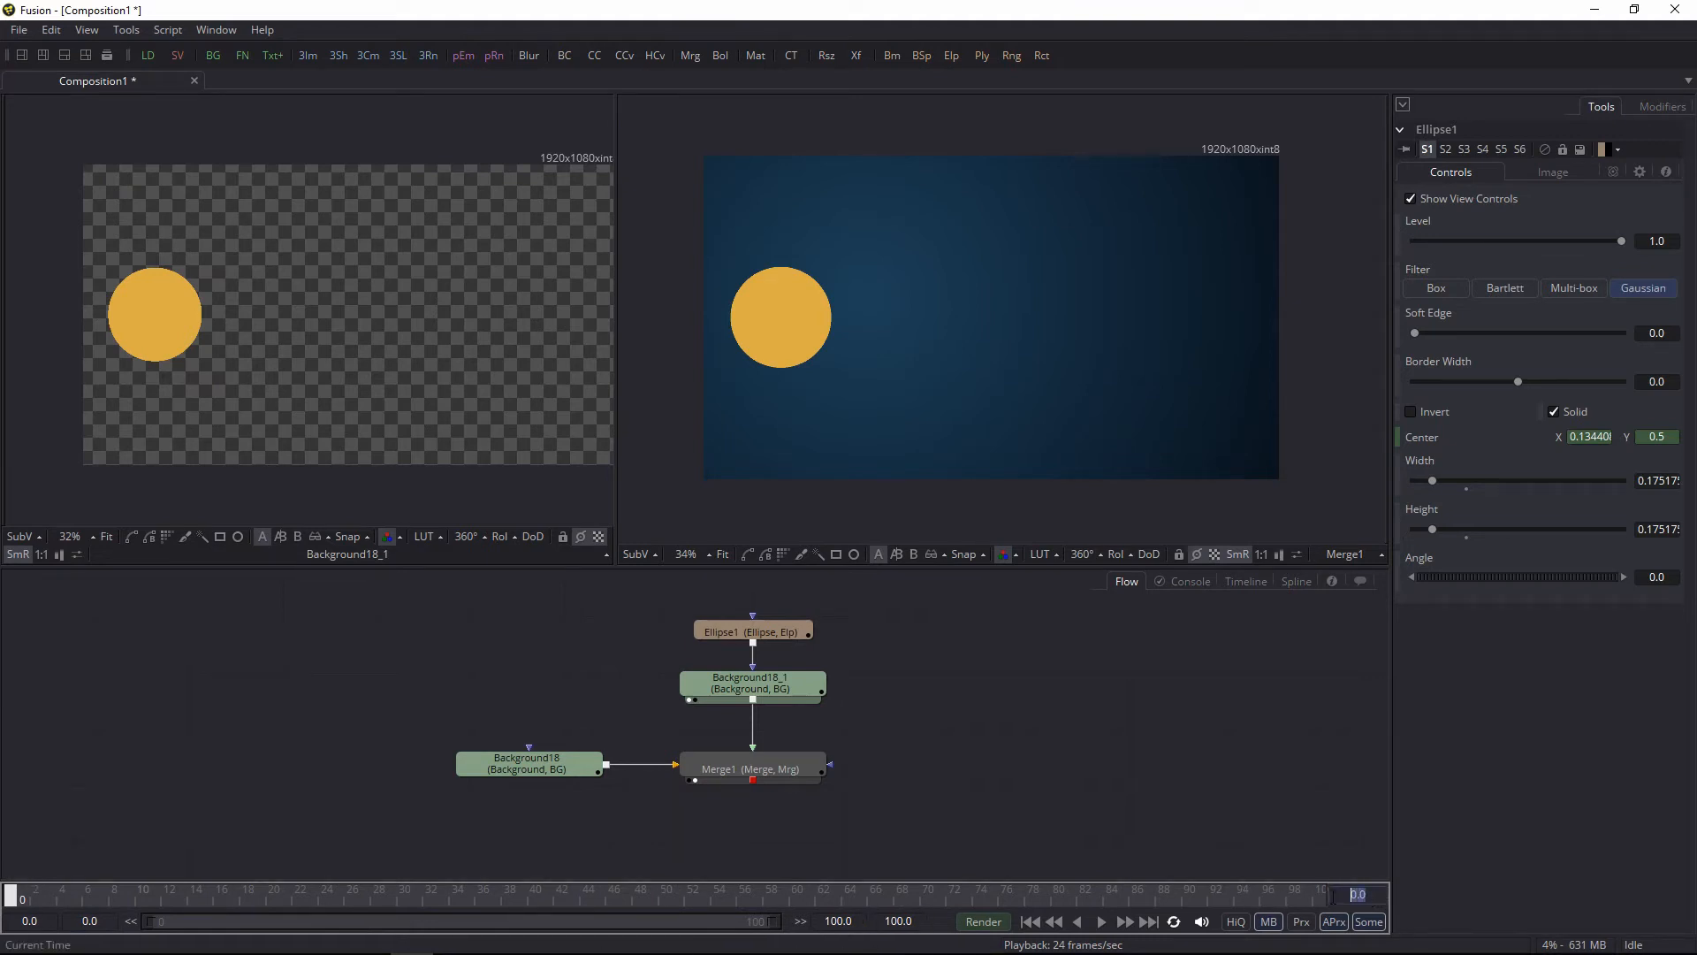
Step: Scrub the playhead and set the current time to frame 70
mouse_move(690, 895)
left_mouse_down()
mouse_move(675, 894)
mouse_move(704, 895)
left_mouse_up()
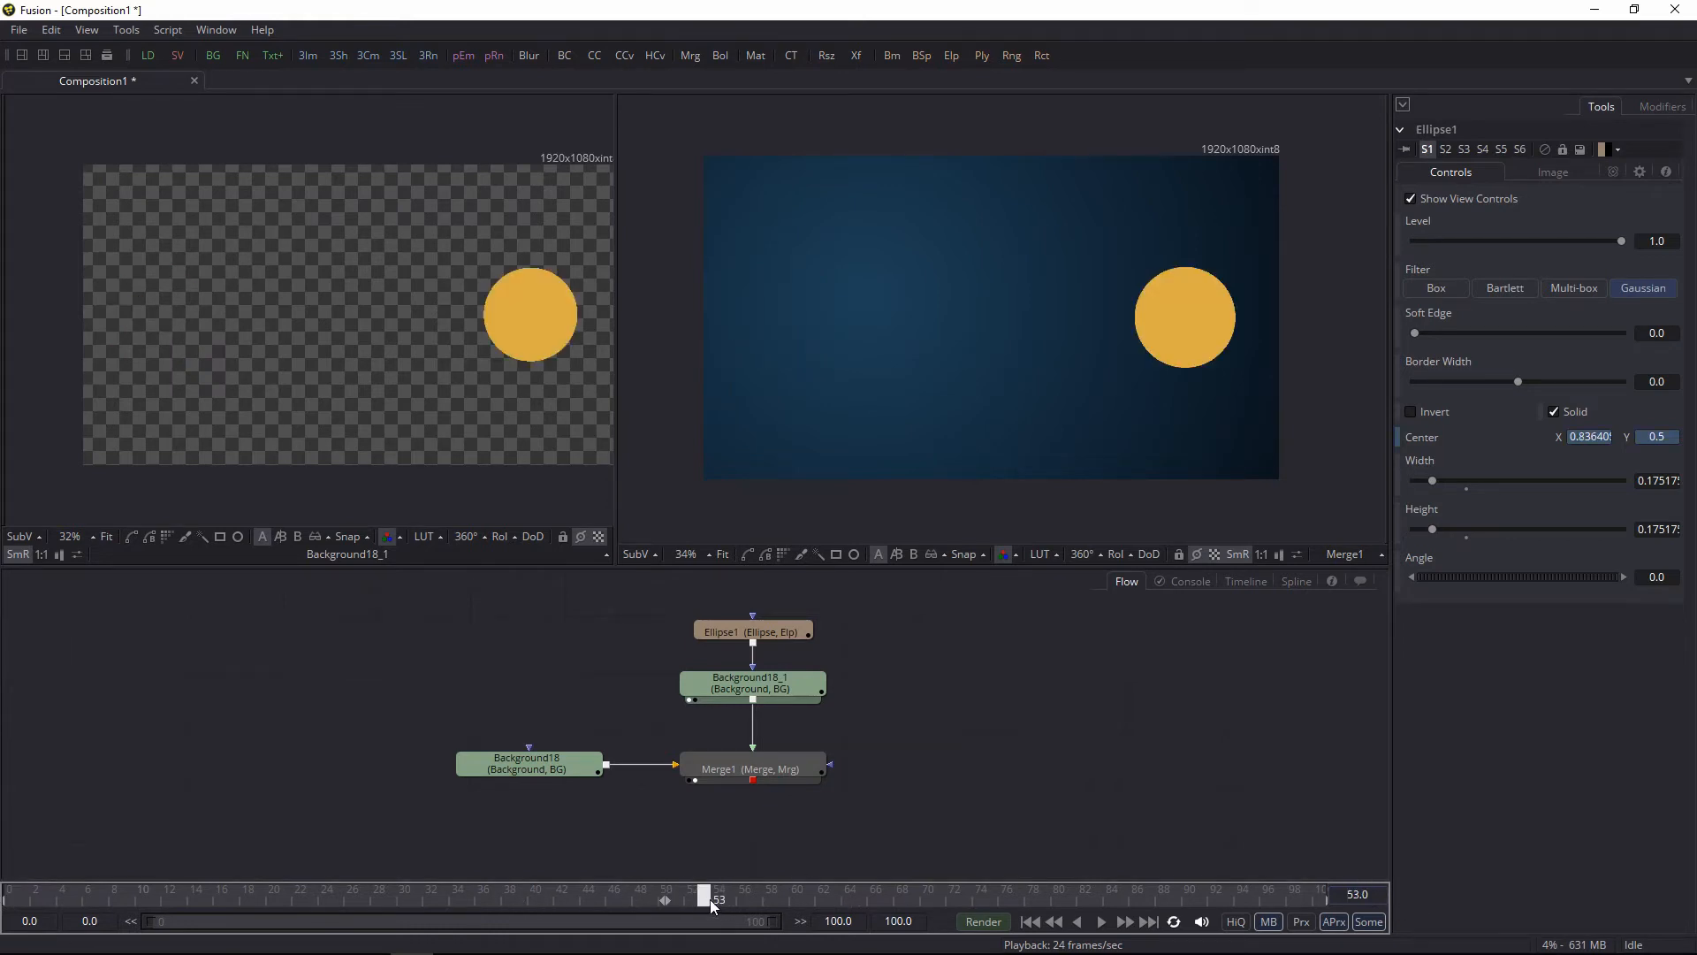
left_click(1358, 895)
type("70")
key("Return")
Step: Review the global start and end time fields and play the composition through to its last frame
left_click(5, 917)
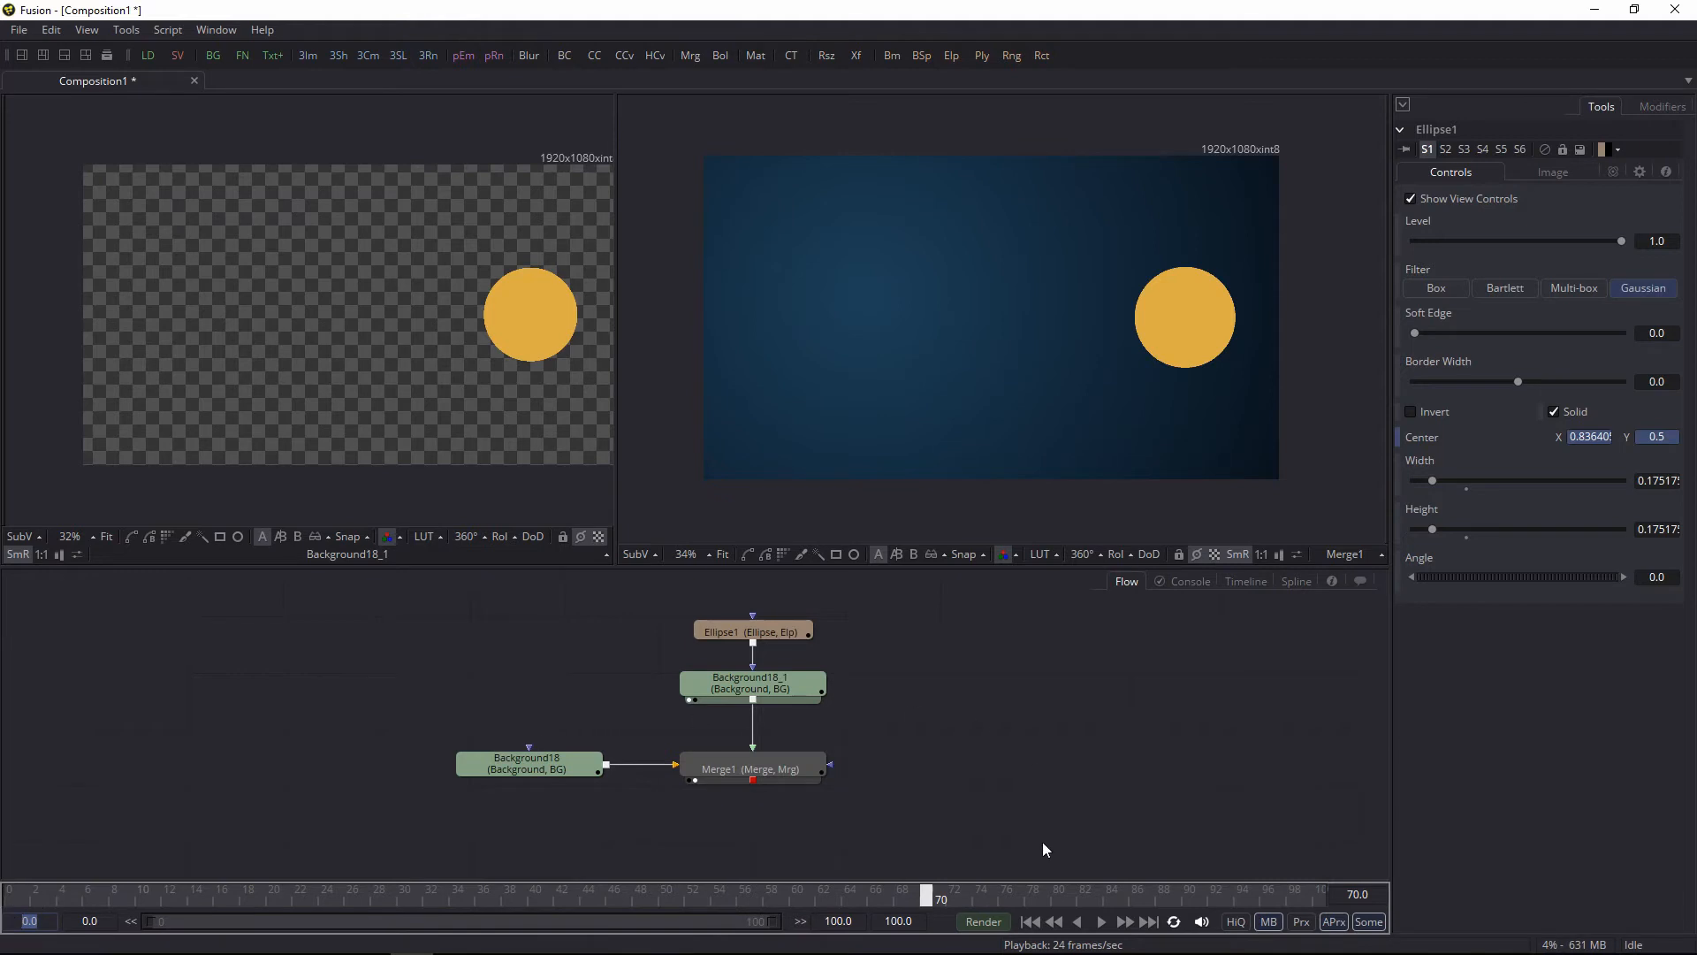
left_click(898, 920)
left_click(903, 767)
key("space")
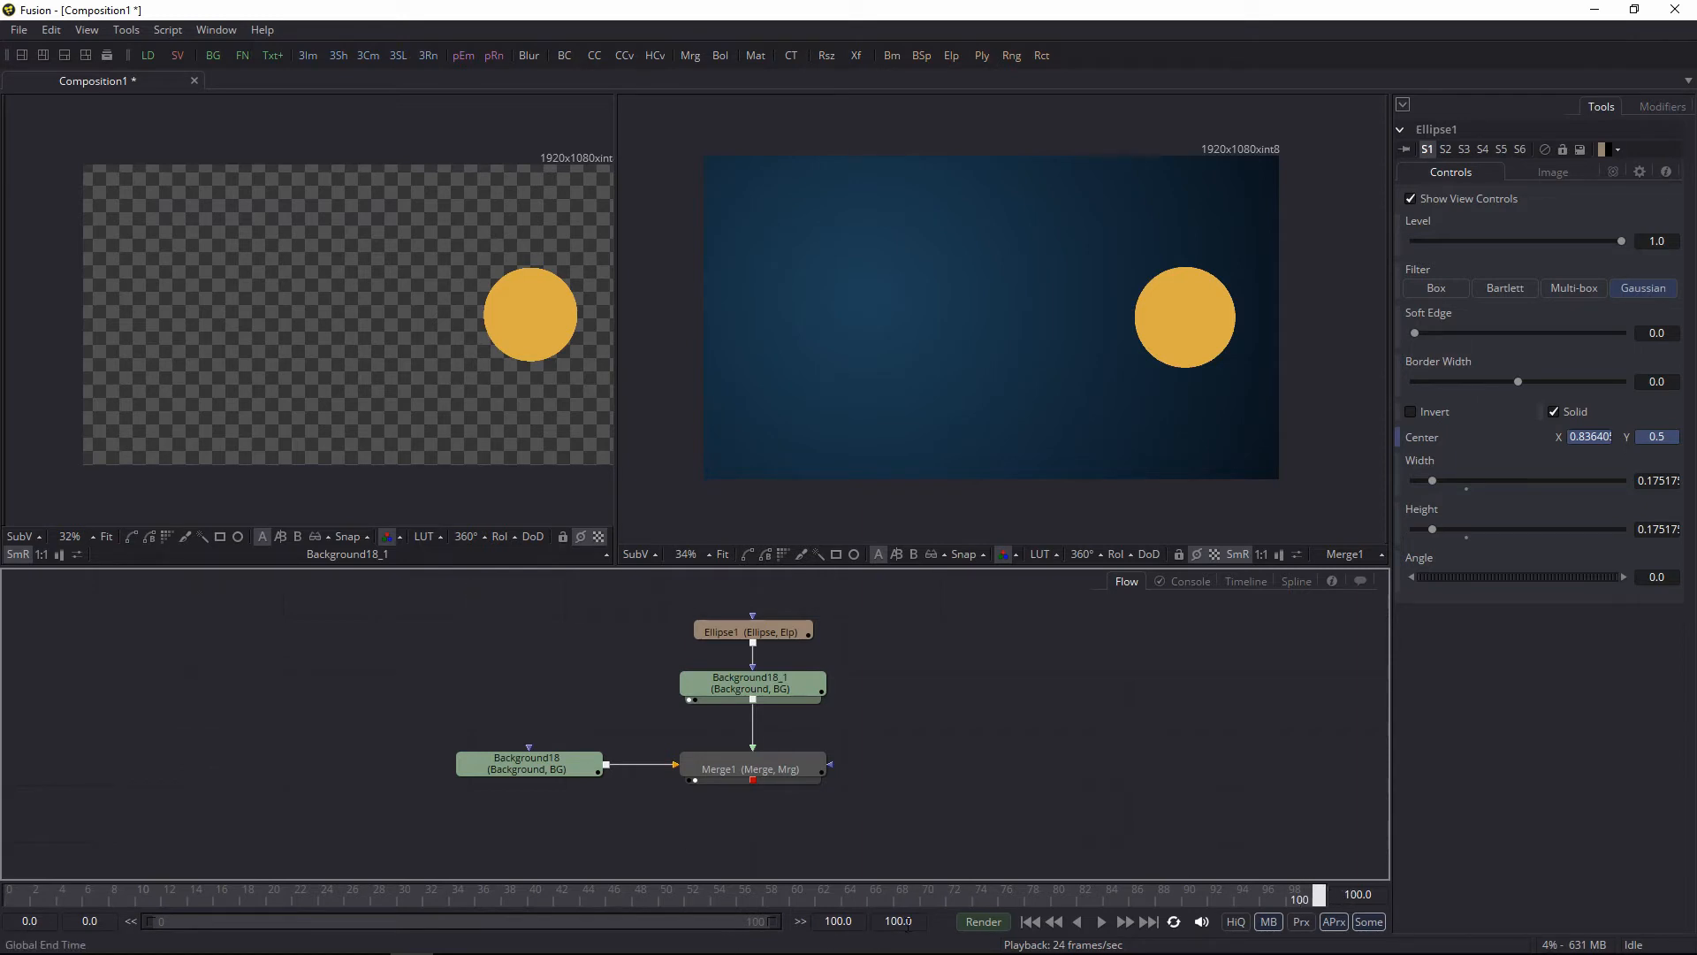
Step: Set the composition's global end time to 200 and move the playhead to the last frame
left_click(896, 921)
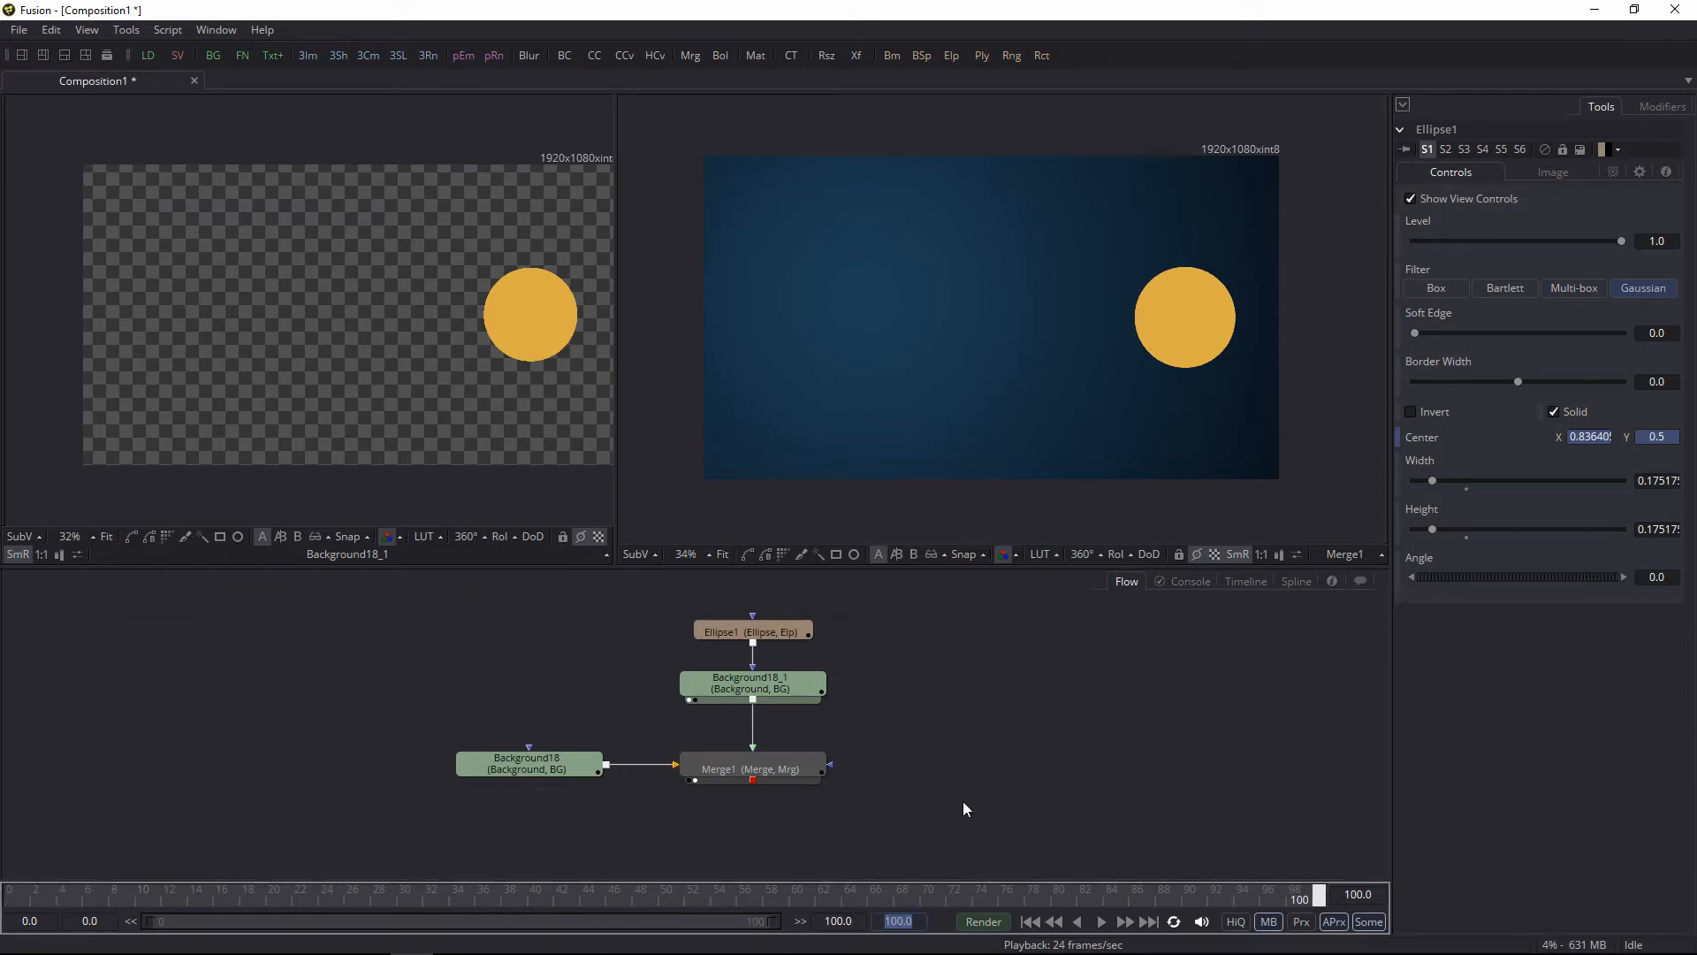
type("200")
key("Return")
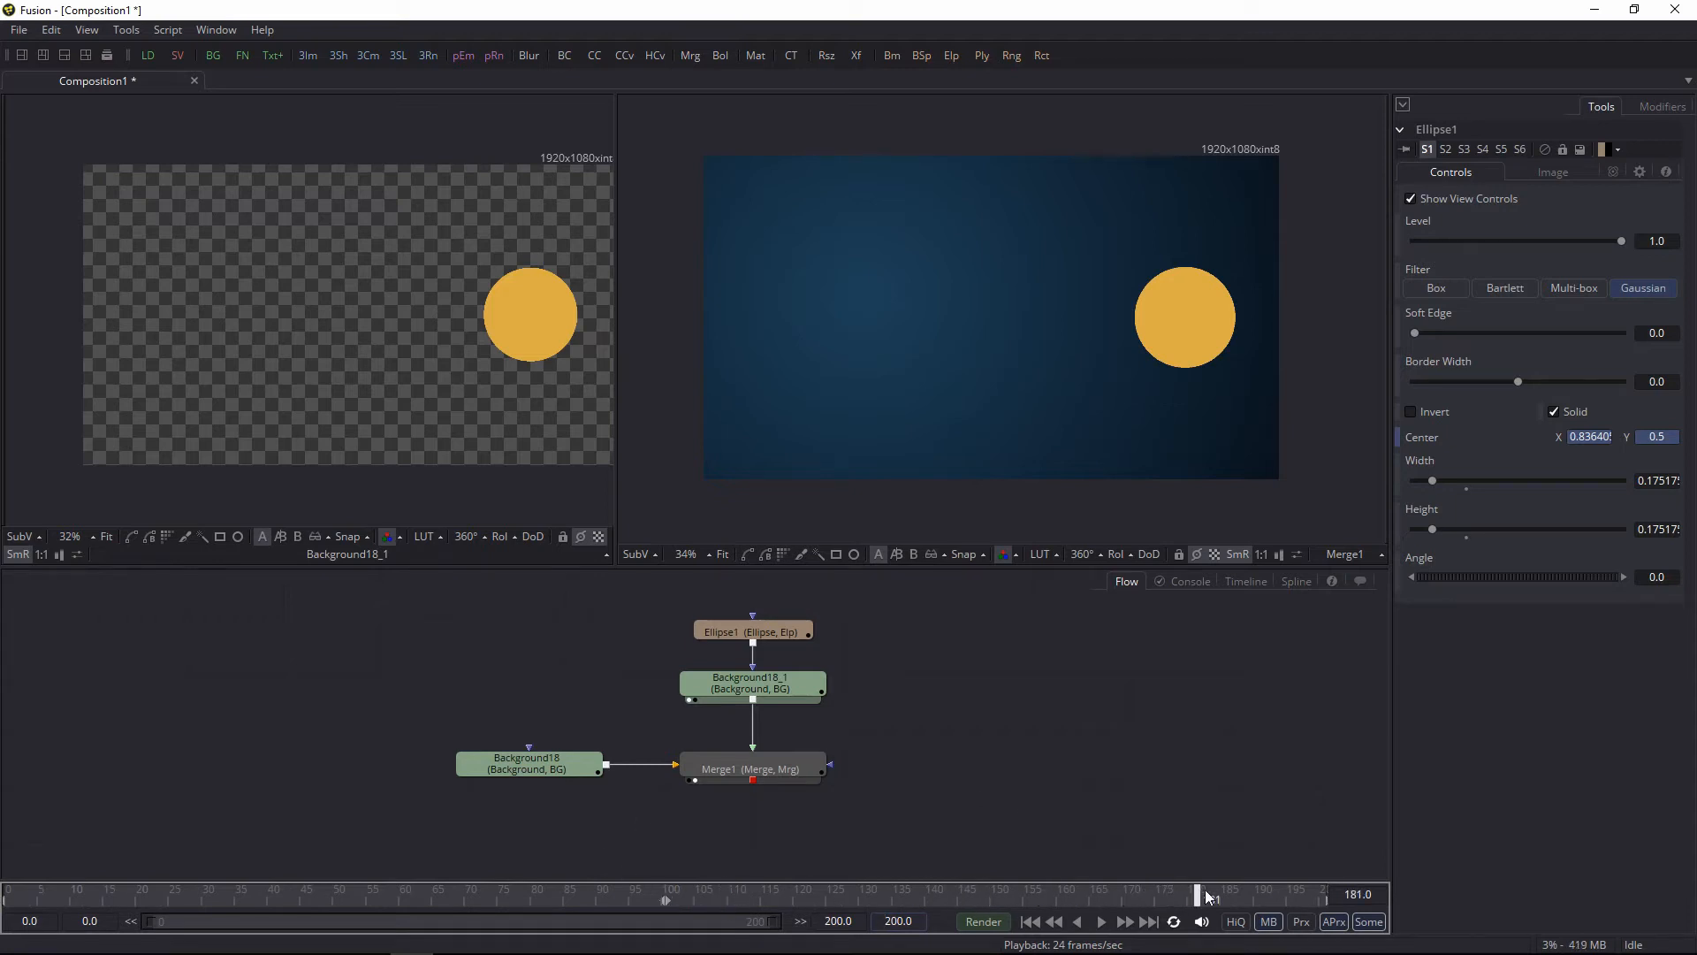
left_click(1325, 900)
Step: Set the render end time to frame 30 and play the composition within that render range
left_click(90, 920)
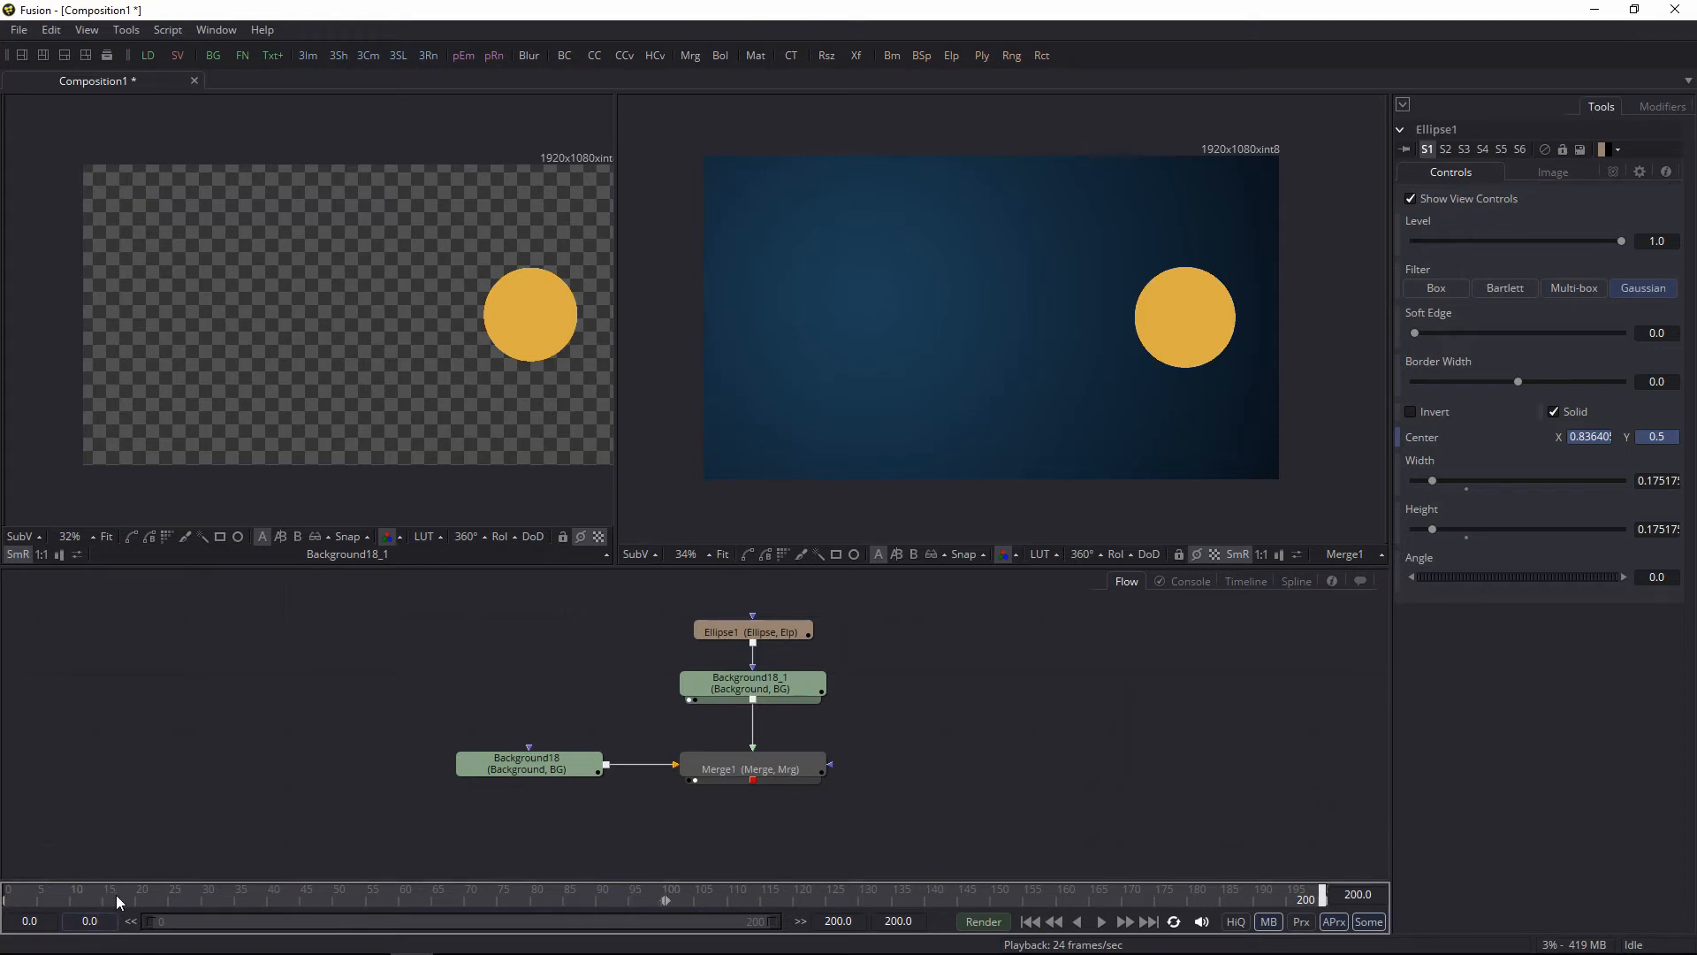
left_click_drag(120, 900, 205, 900)
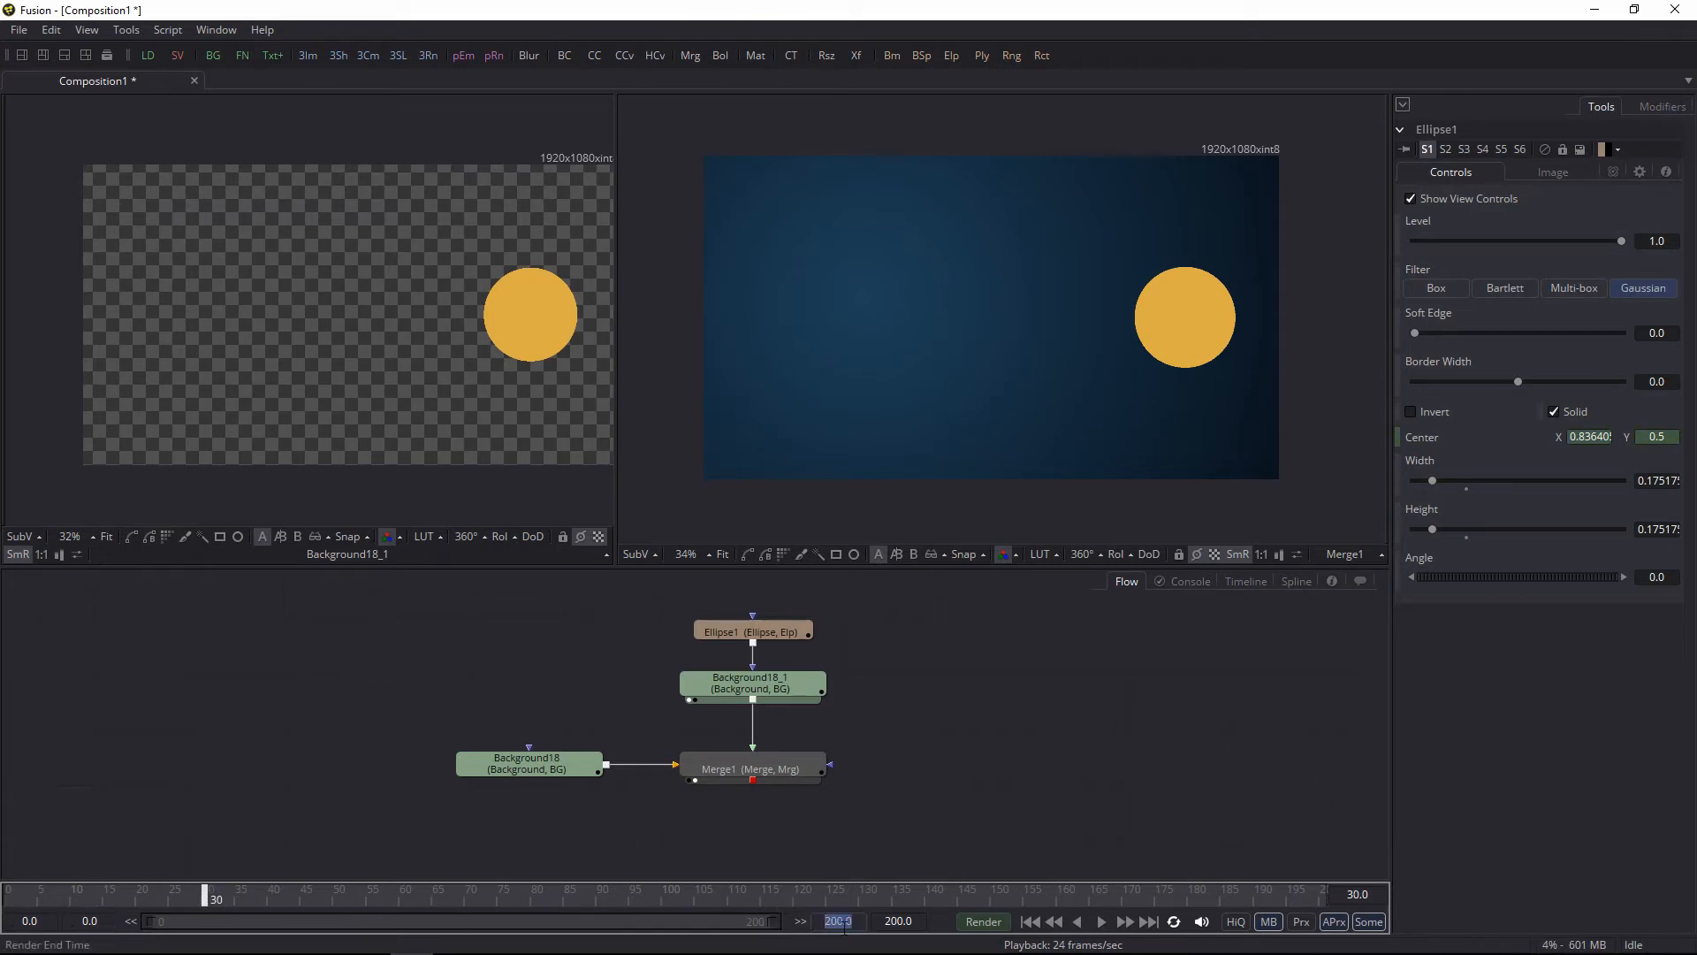
type("30")
key("Return")
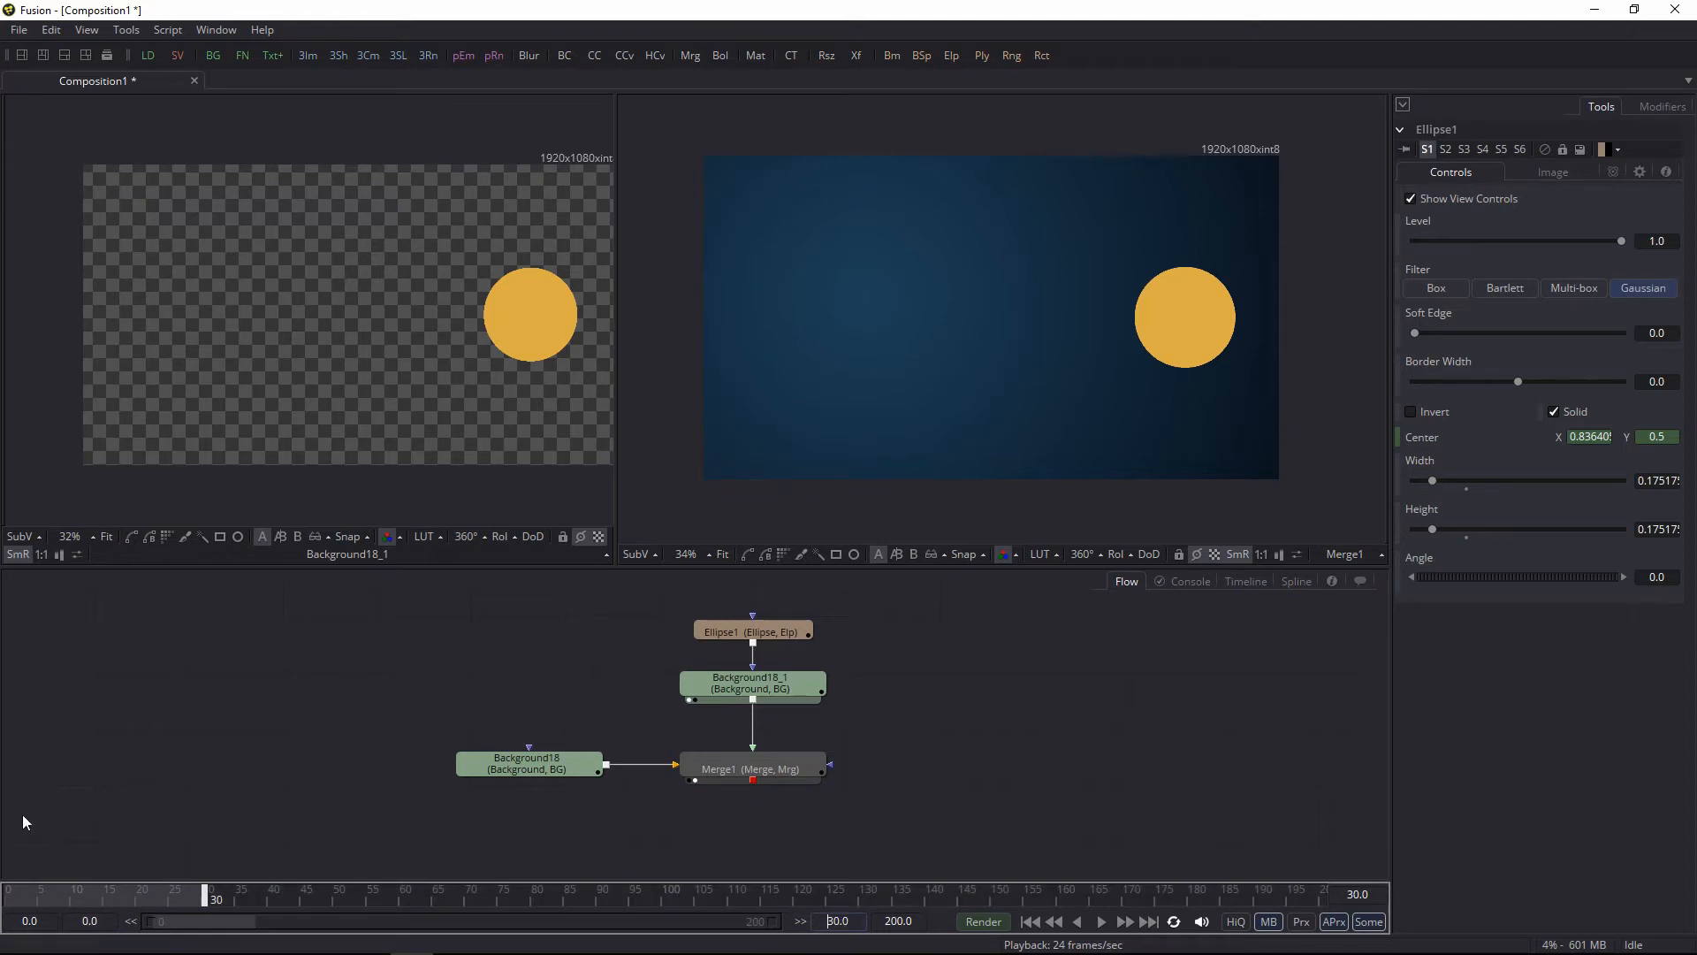
left_click(1101, 921)
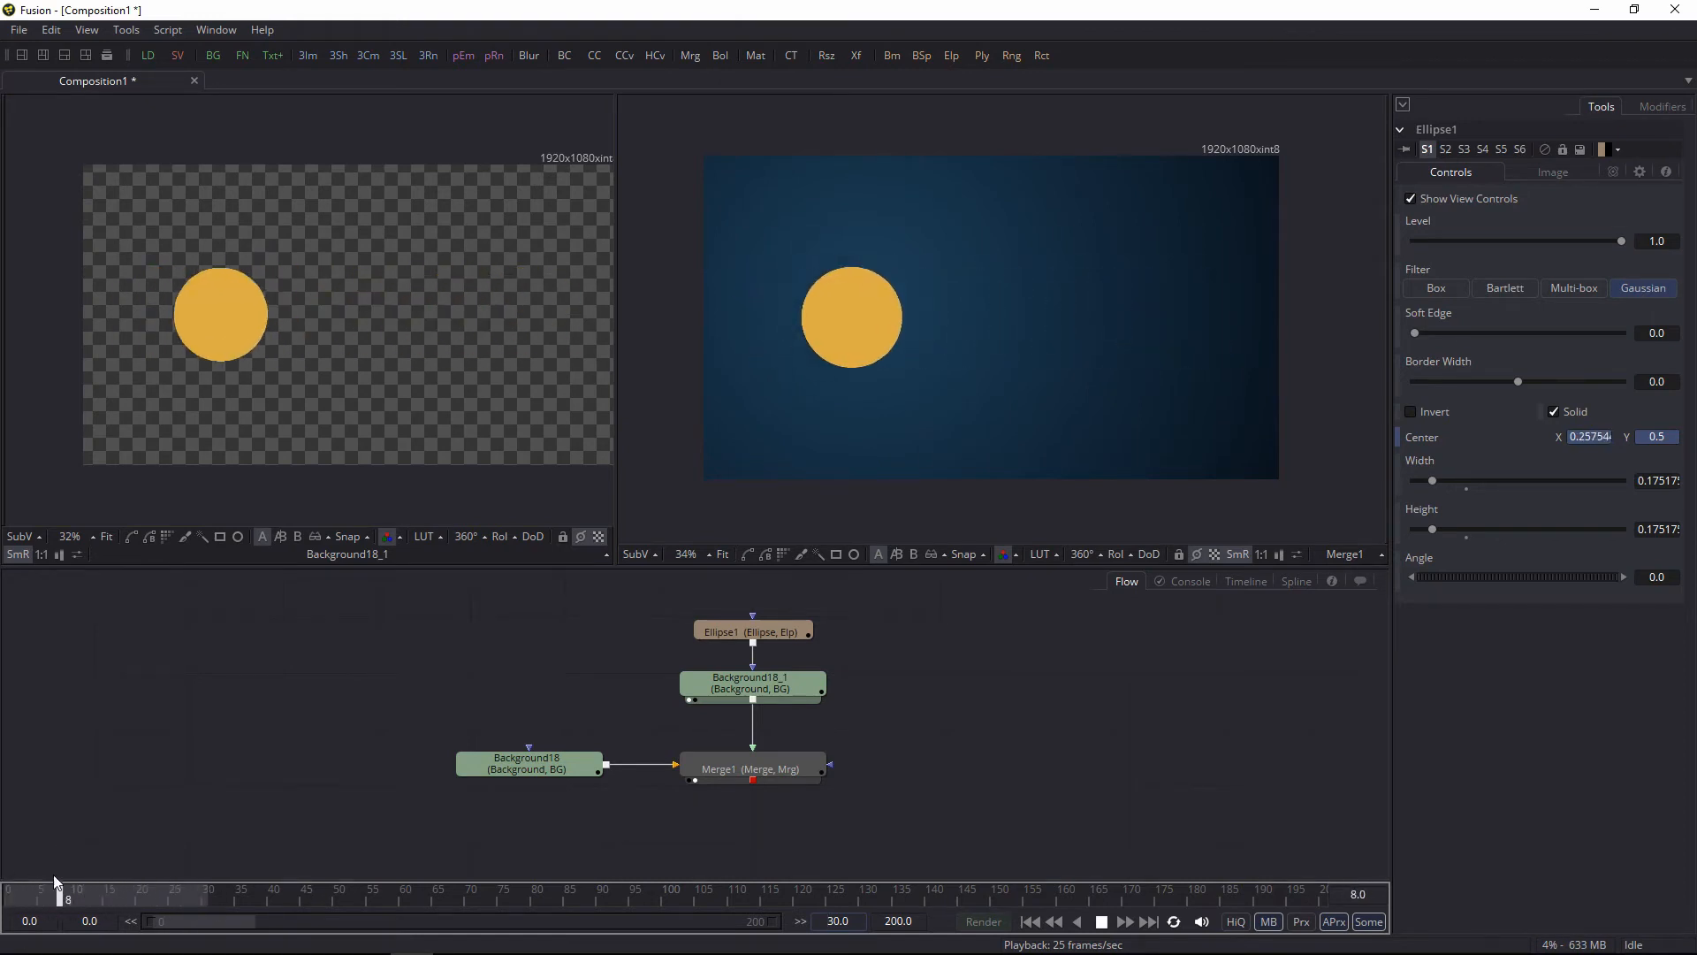
key("space")
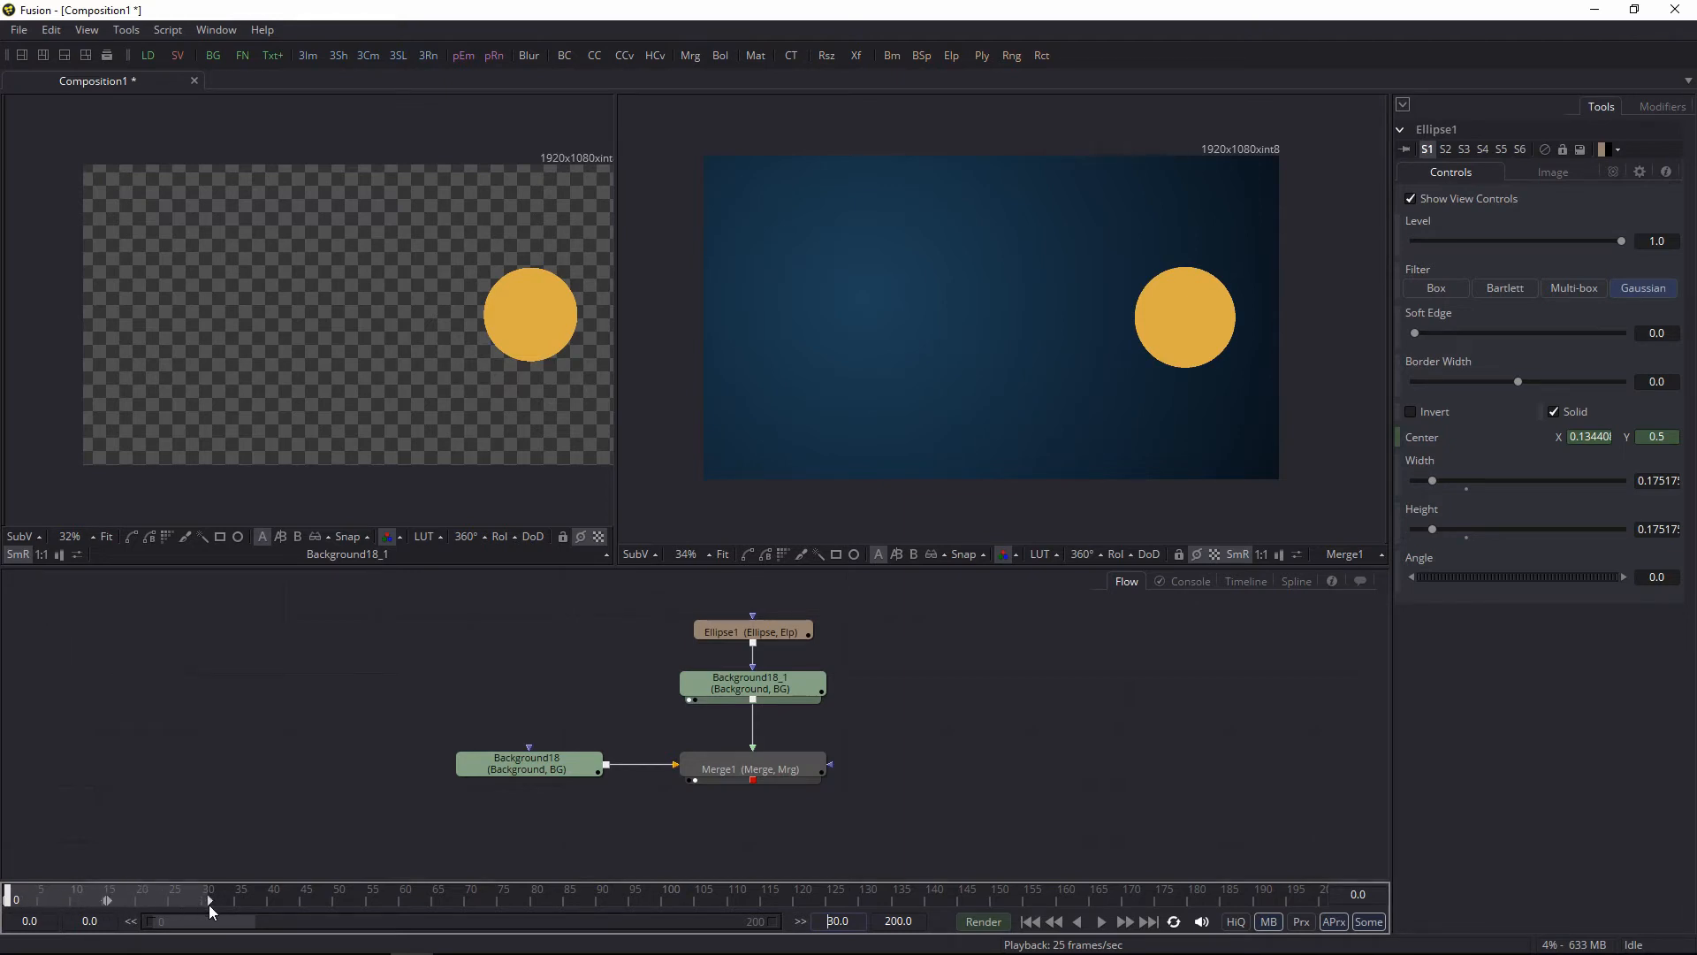
Step: Adjust the render range directly on the time ruler to start at frame 10 and end at frame 55
left_click_drag(209, 904, 343, 905)
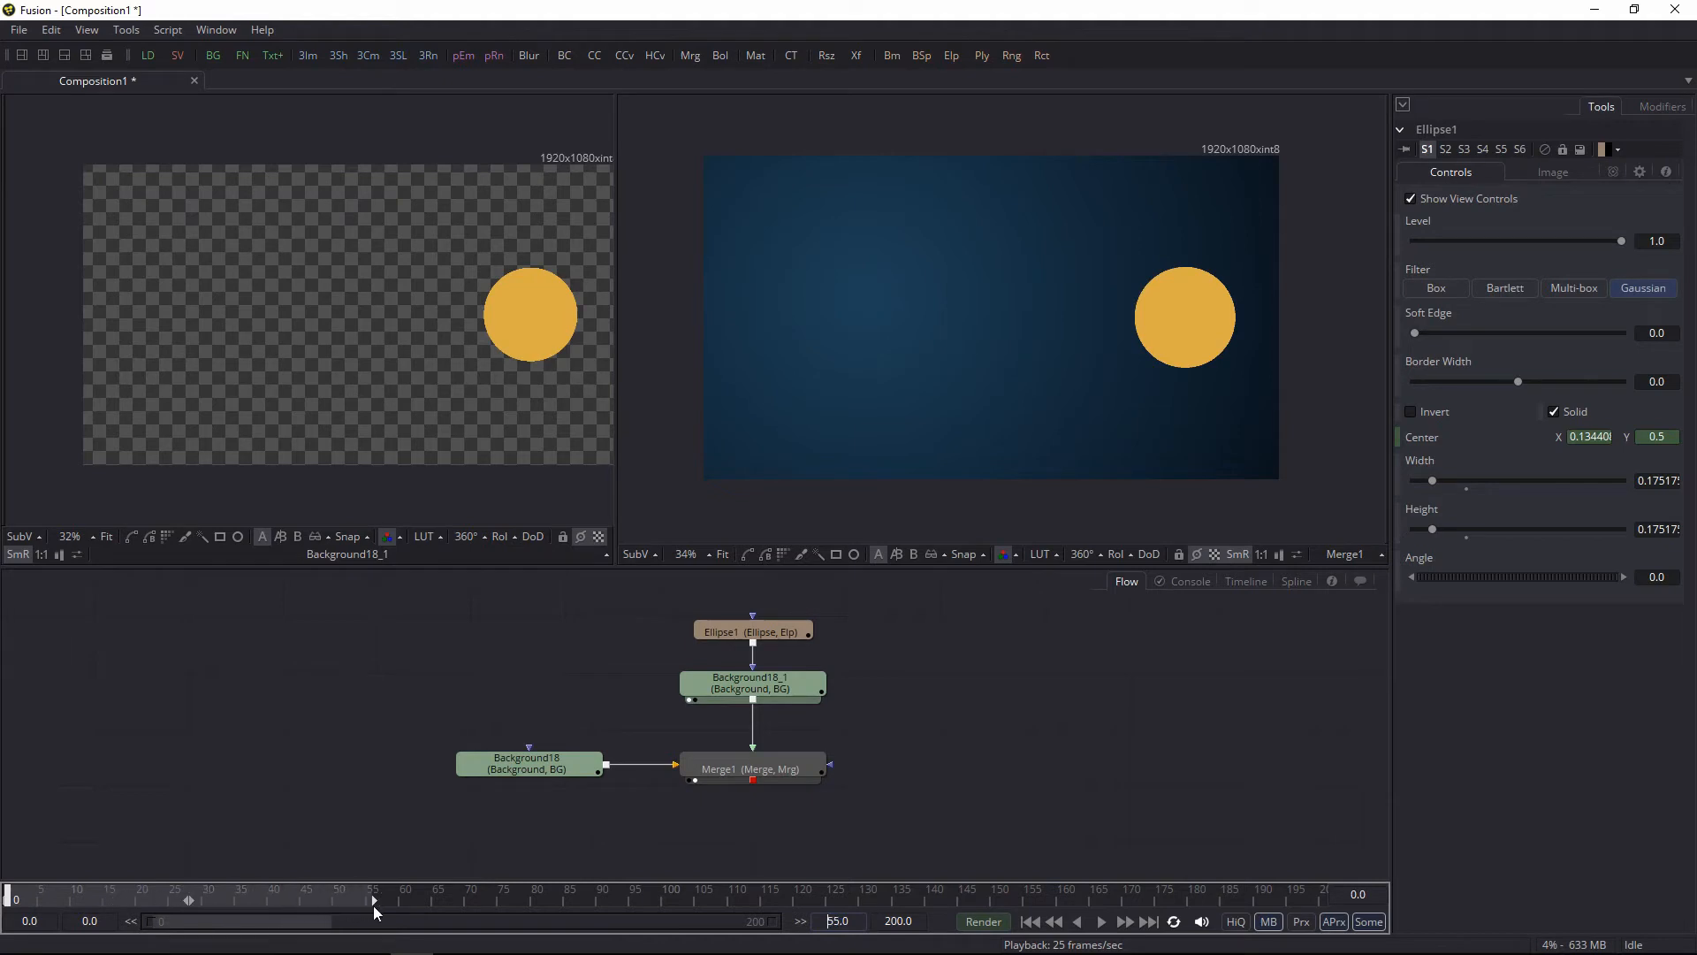
left_click(224, 899)
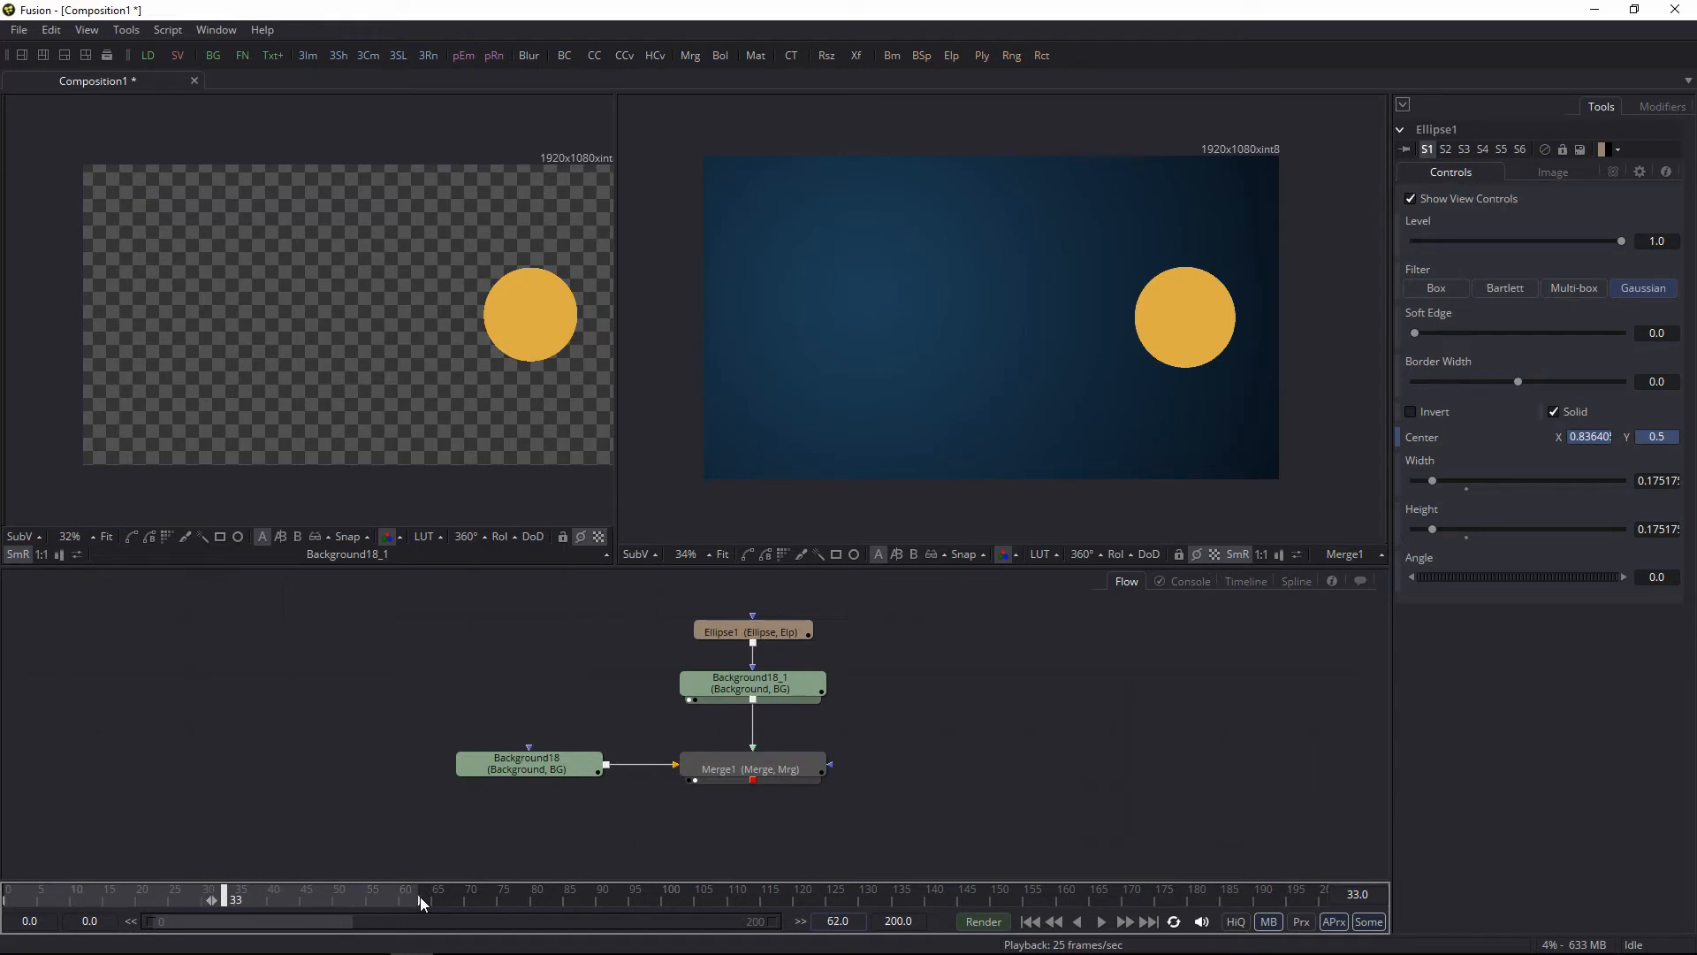
left_click_drag(4, 901, 69, 902)
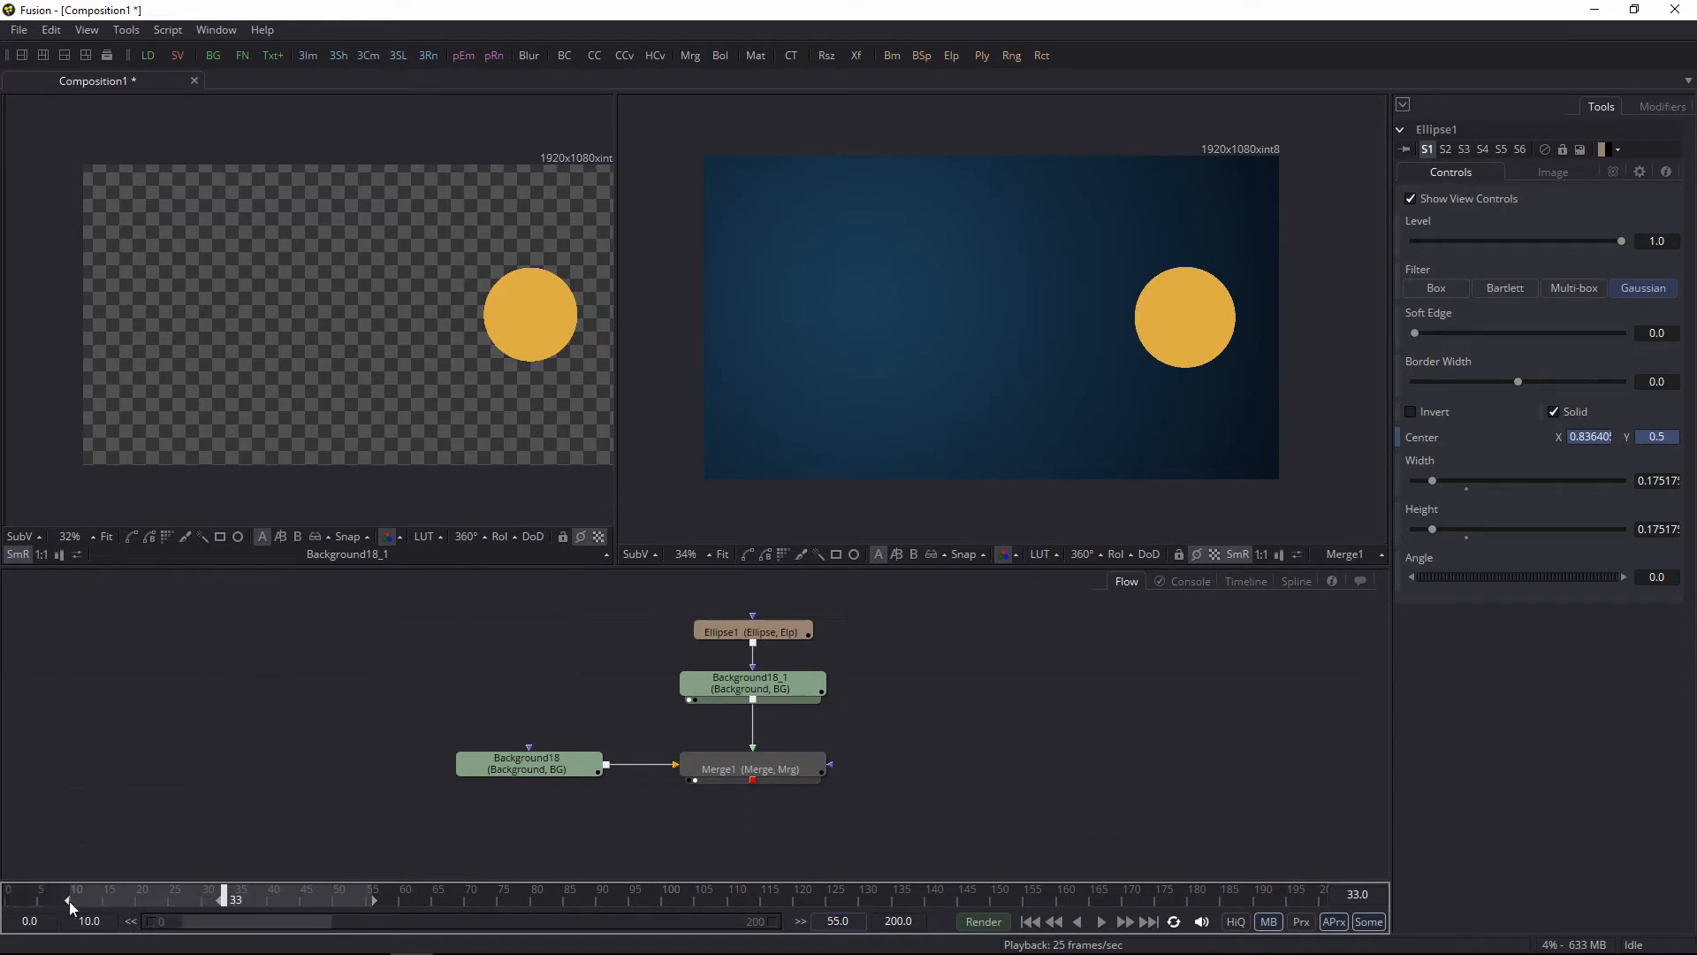
Step: Shift the whole render range along the time ruler to frames 47 to 90, and move the playhead to frame 98
mouse_move(230, 900)
left_mouse_down()
mouse_move(632, 914)
mouse_move(311, 906)
mouse_move(458, 899)
left_mouse_up()
left_click(700, 898)
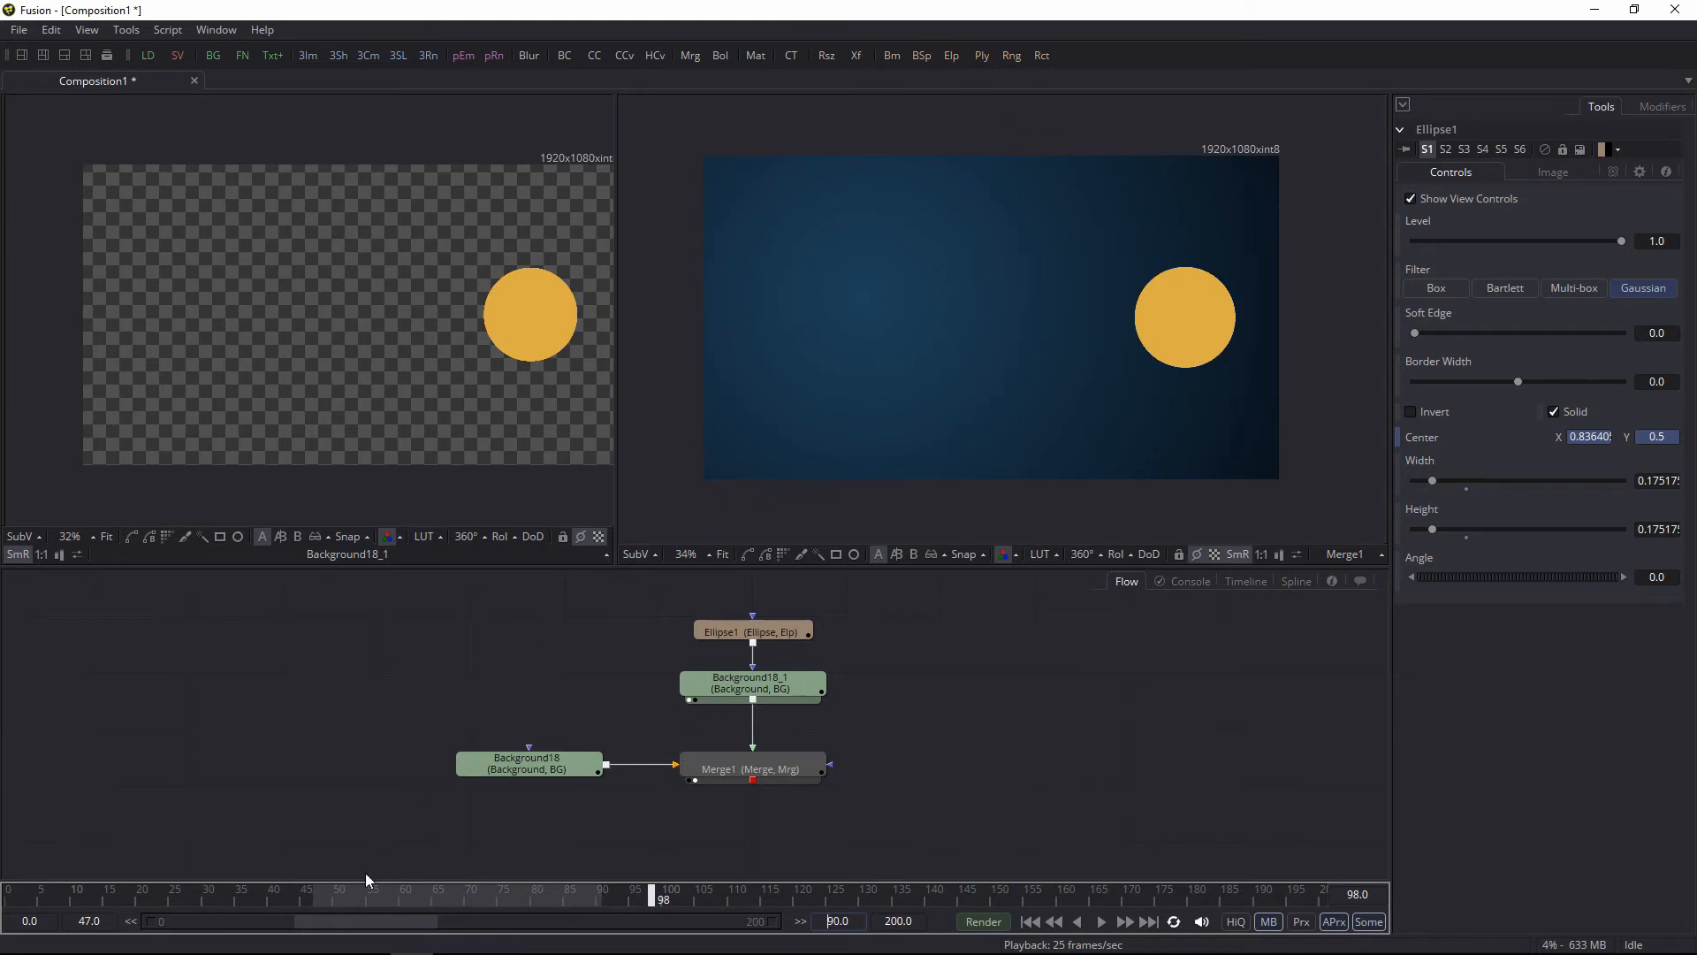
left_click(86, 921)
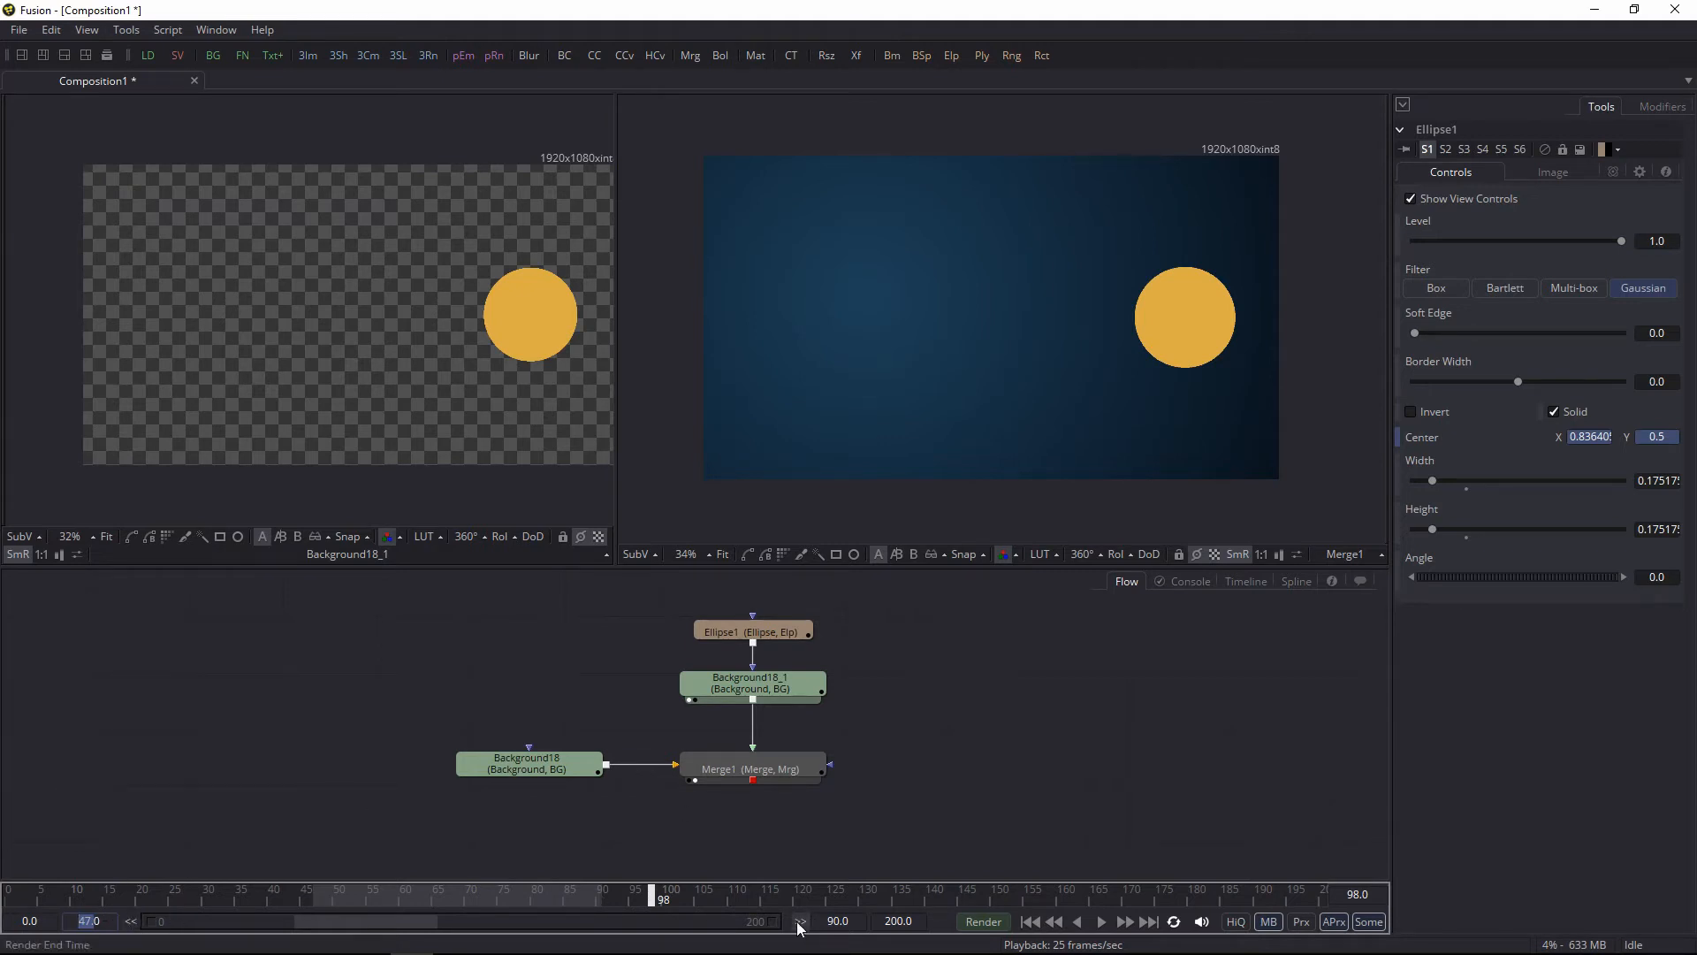
Step: Set the render range to start at frame 20 and end at the playhead's frame 125
left_click_drag(174, 894, 140, 899)
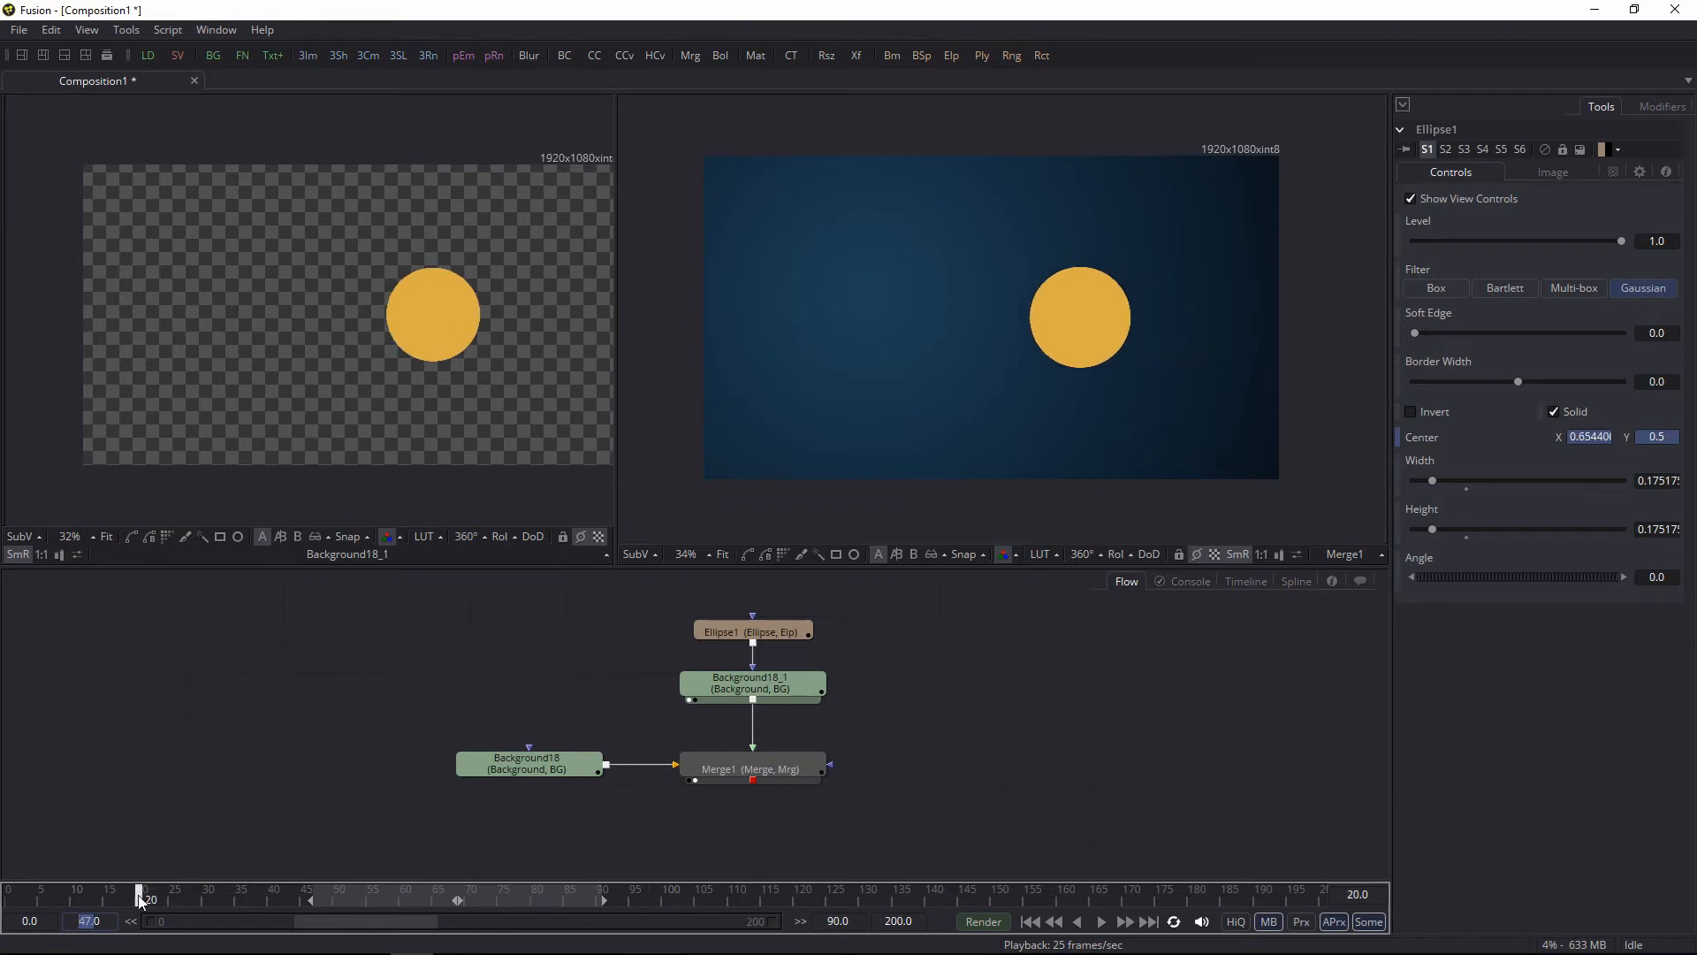
type("20")
key("Return")
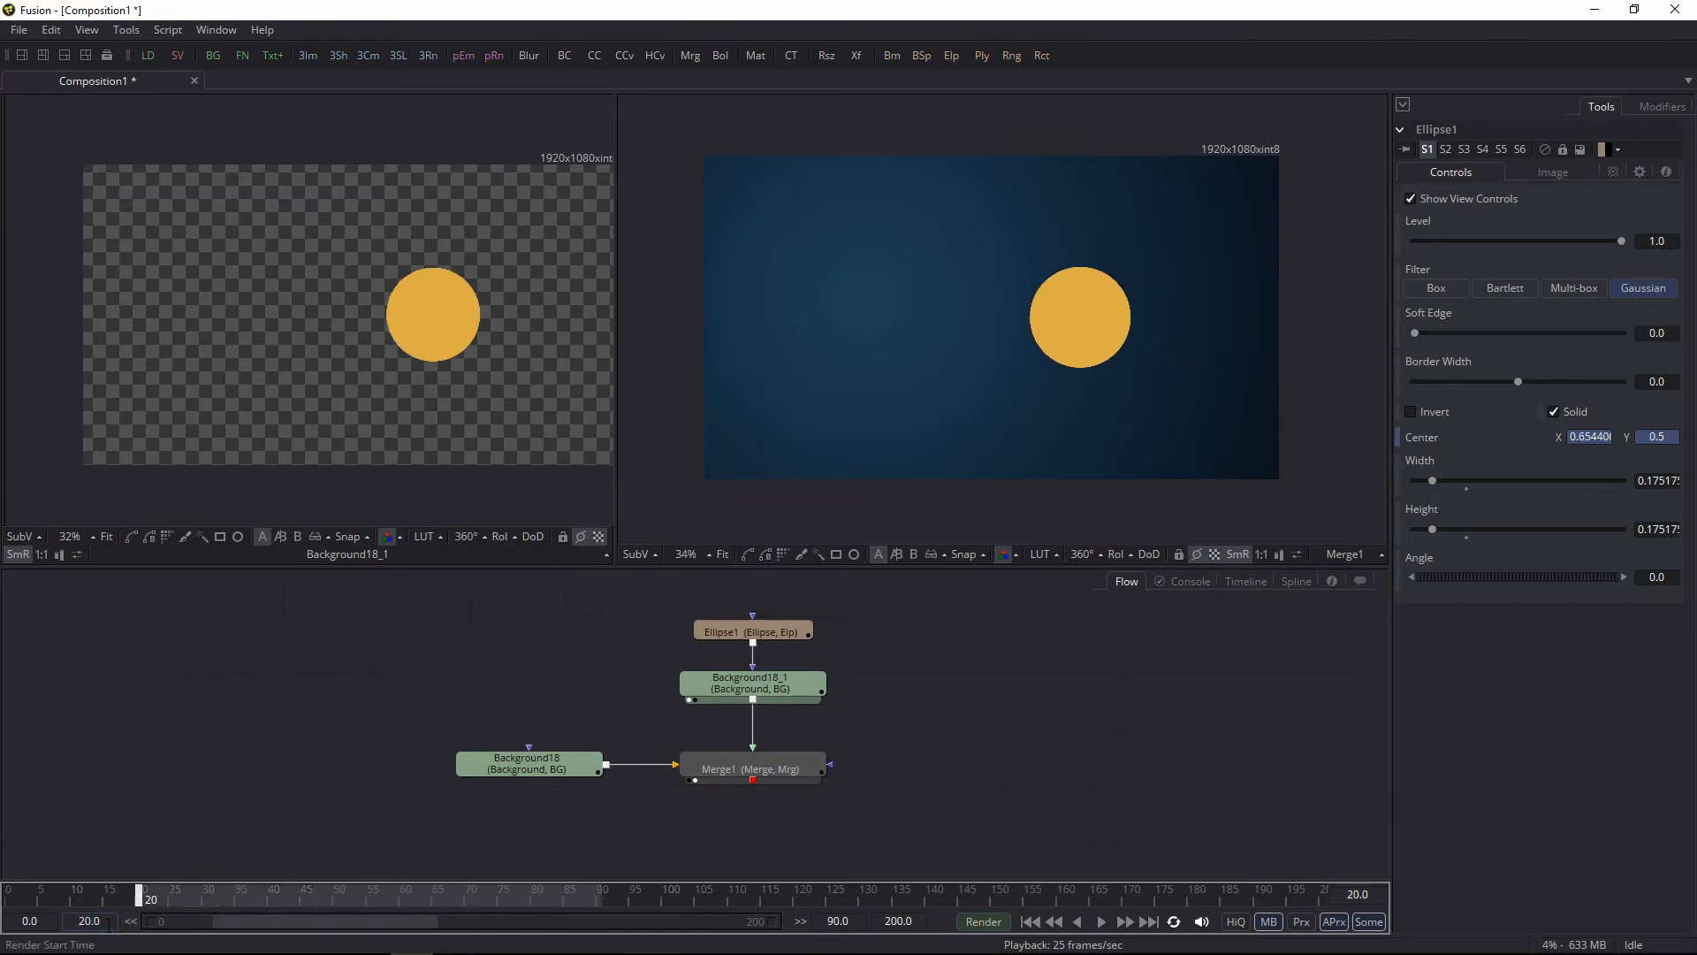
left_click(830, 897)
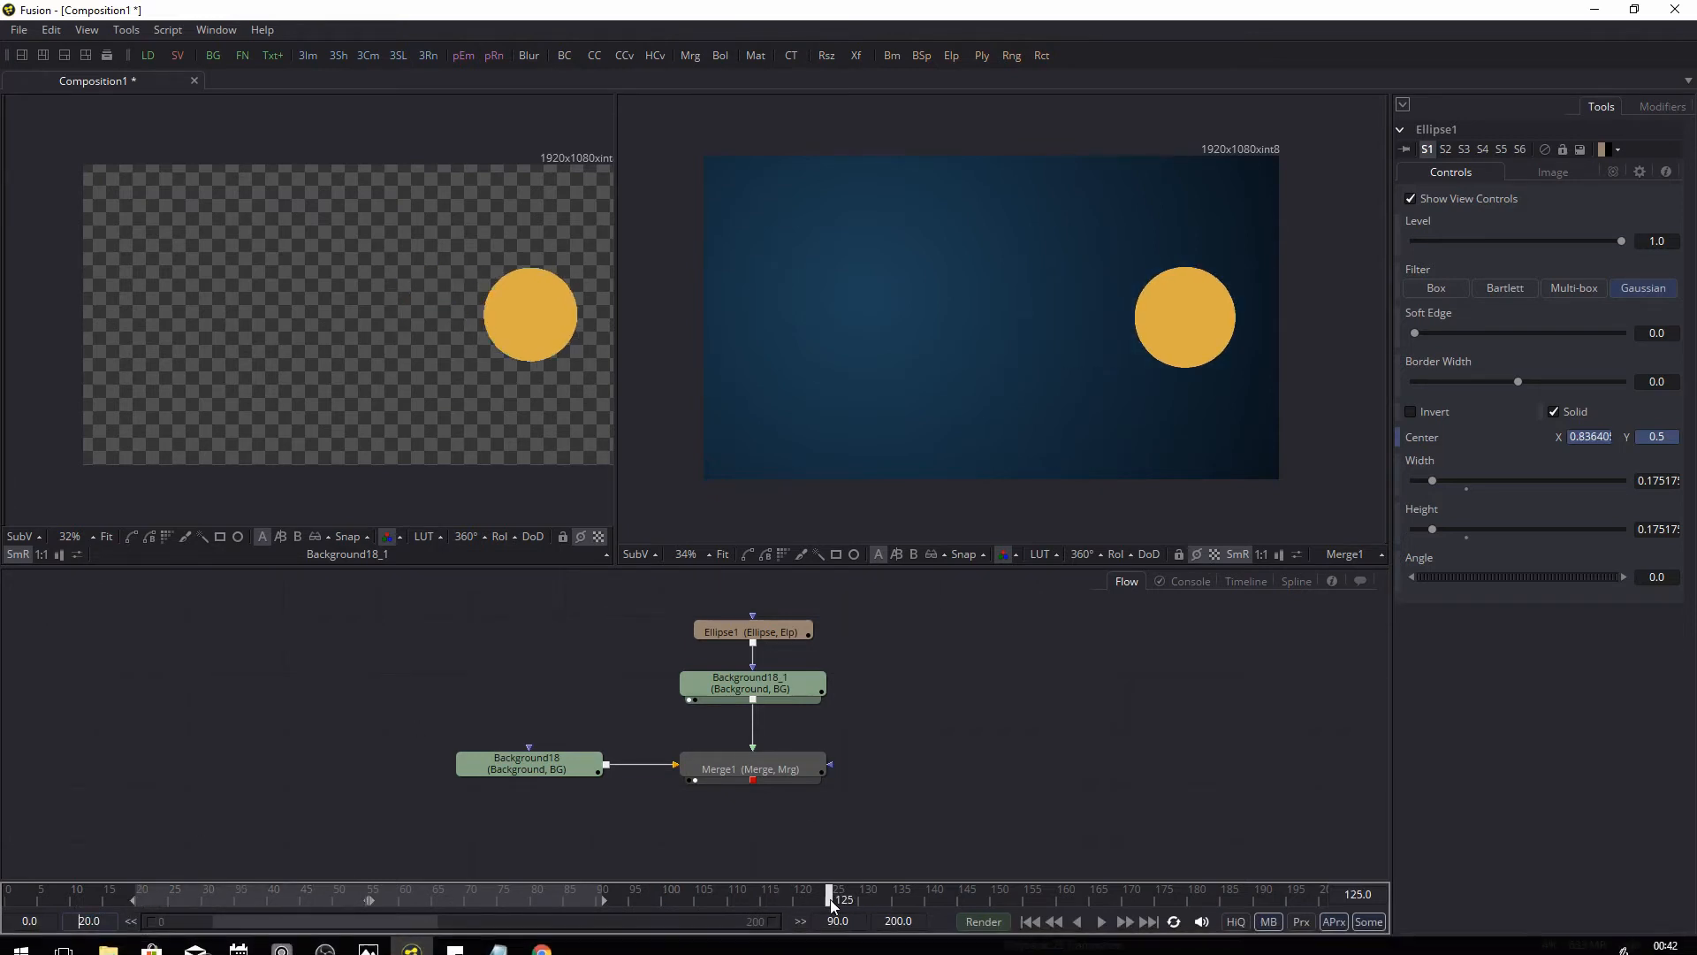
left_click(800, 921)
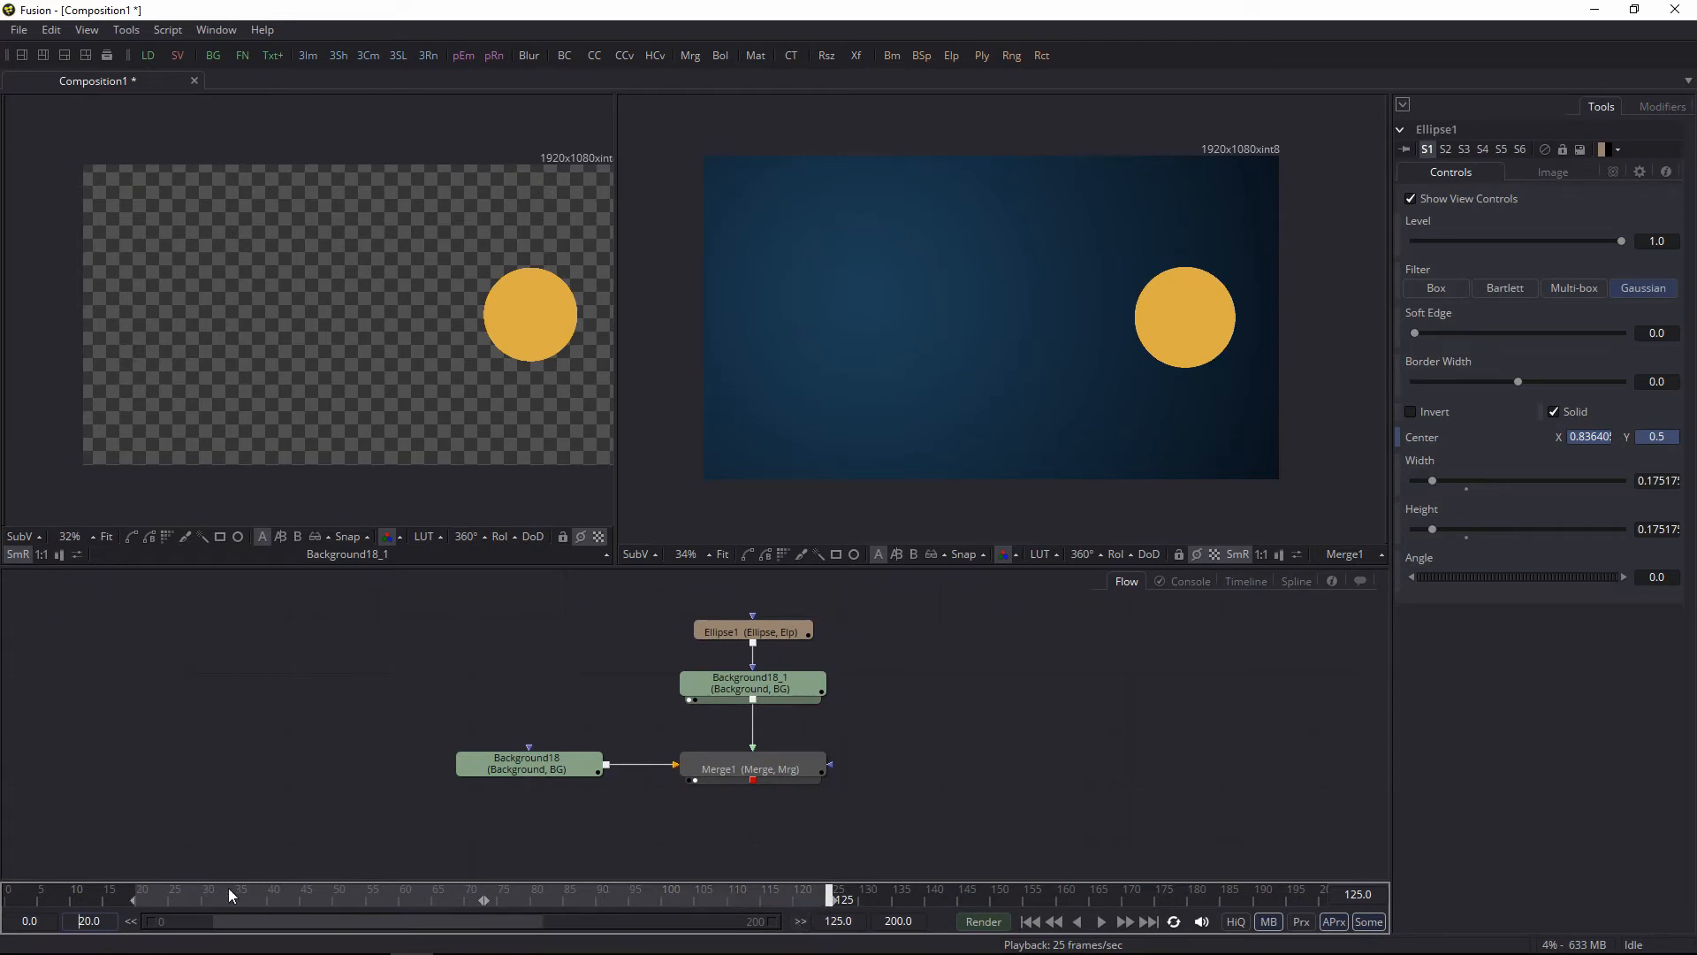
left_click(428, 895)
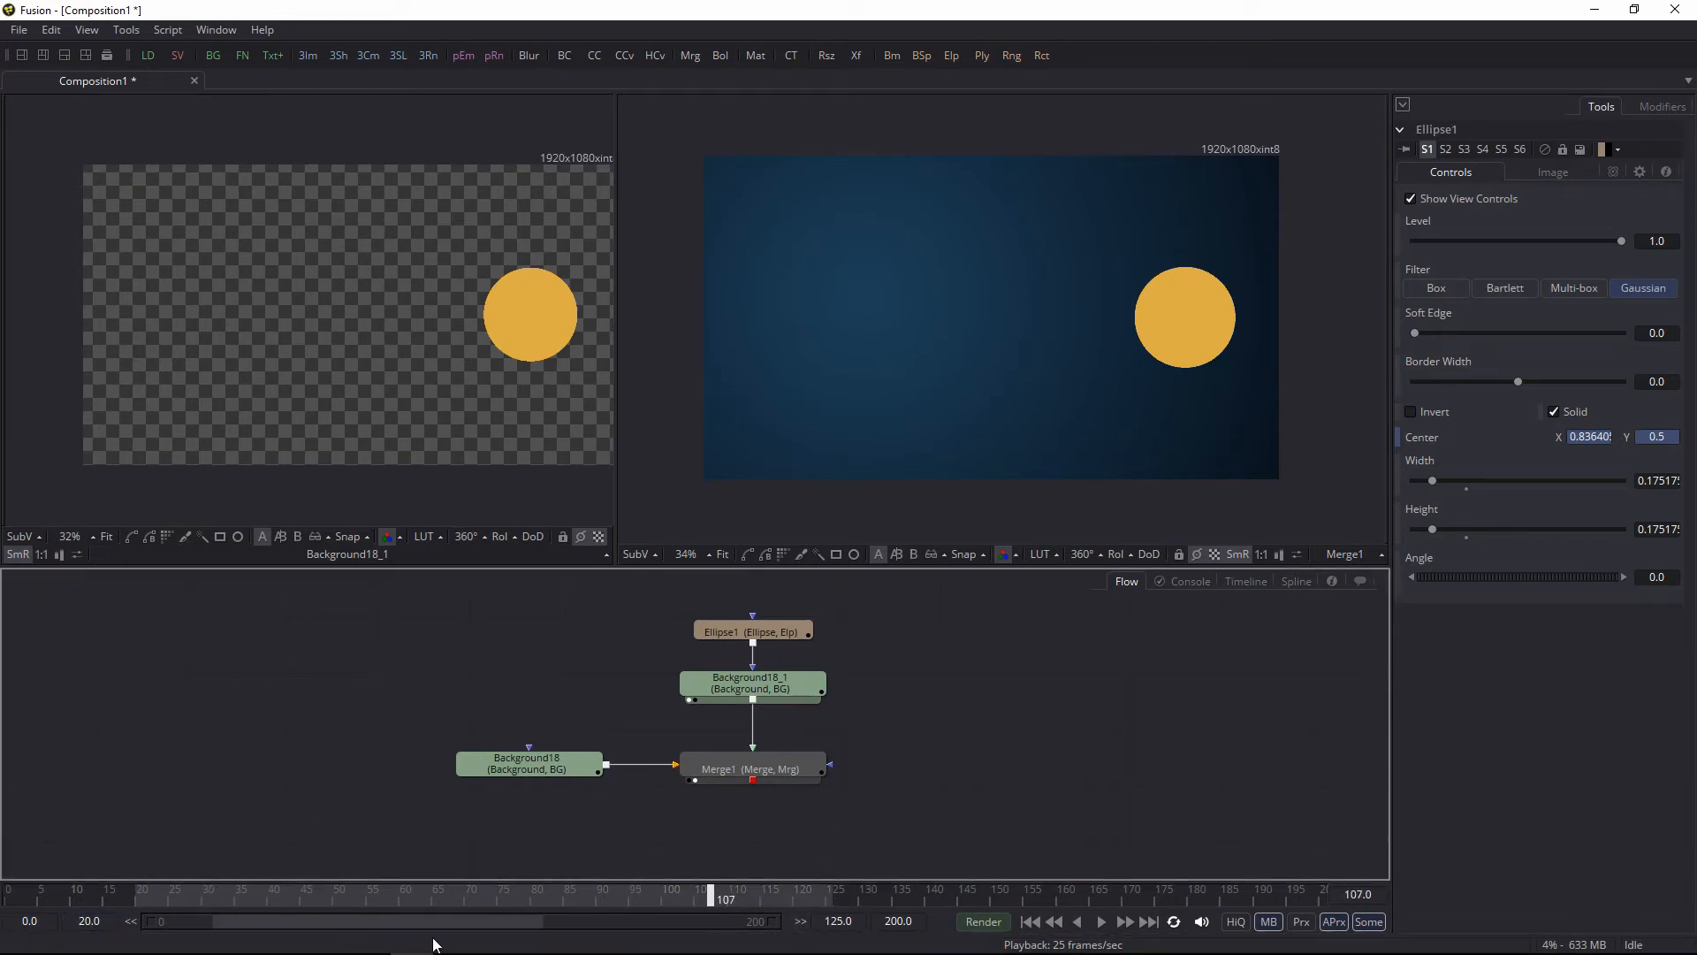
Step: Zoom the time ruler in from each end of its visible range, and restore the full 0 to 200 view
left_click_drag(756, 925, 535, 925)
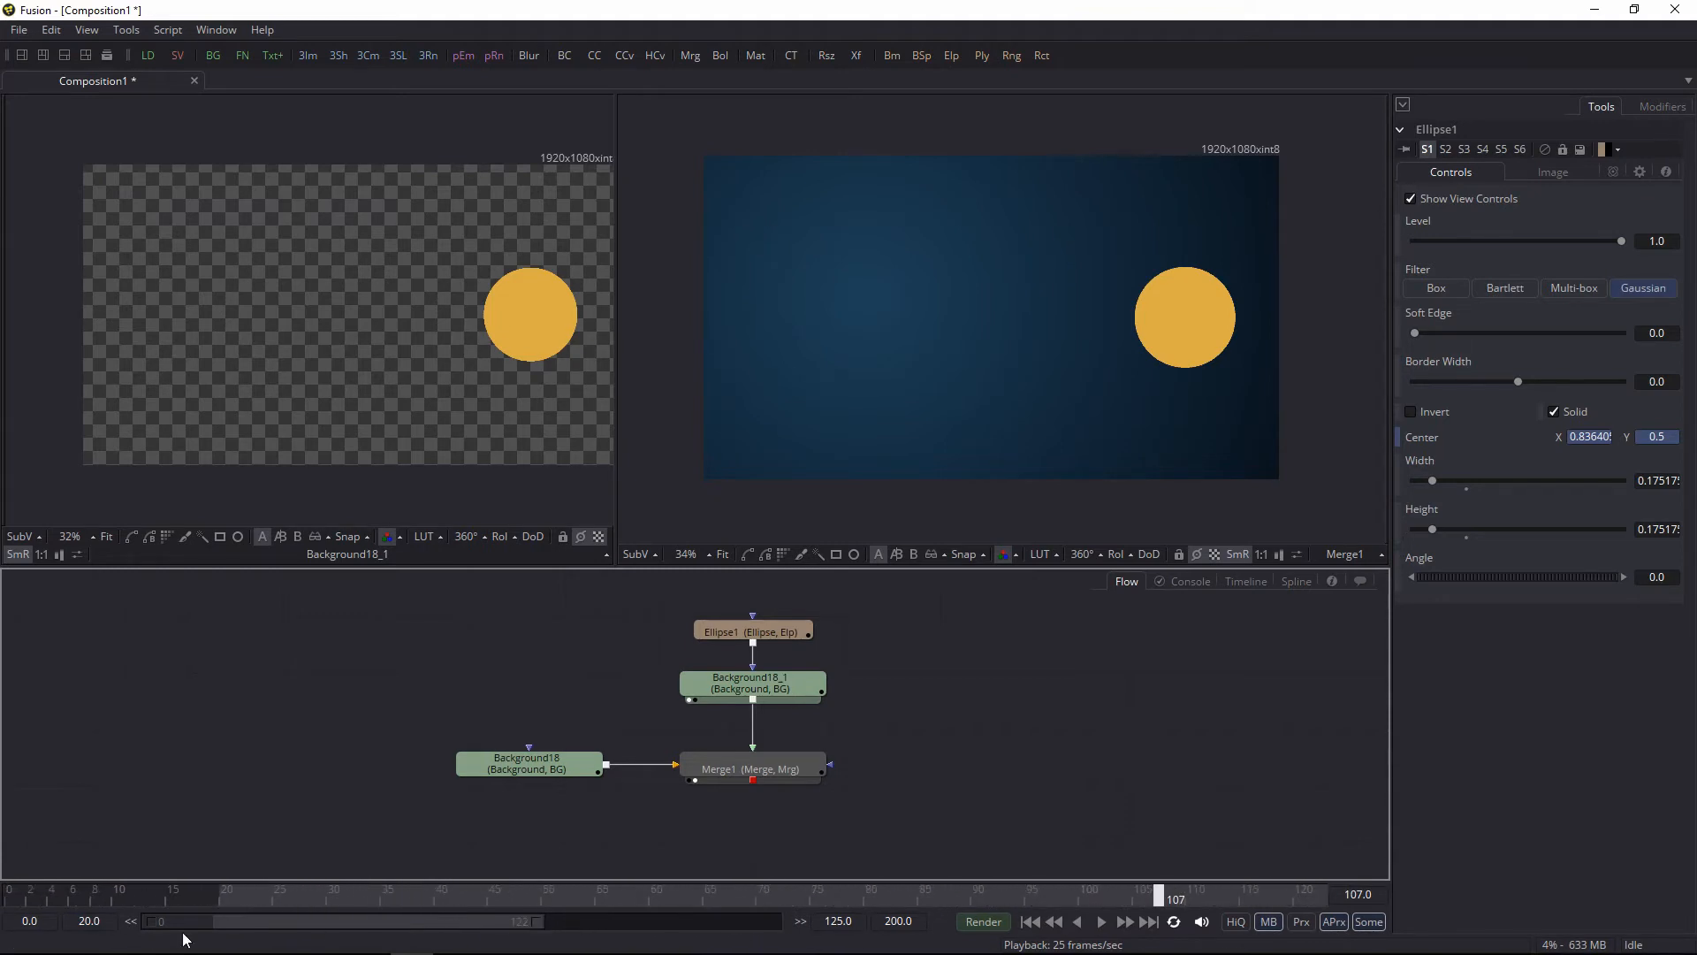
left_click_drag(150, 926, 362, 944)
left_click_drag(552, 936, 769, 928)
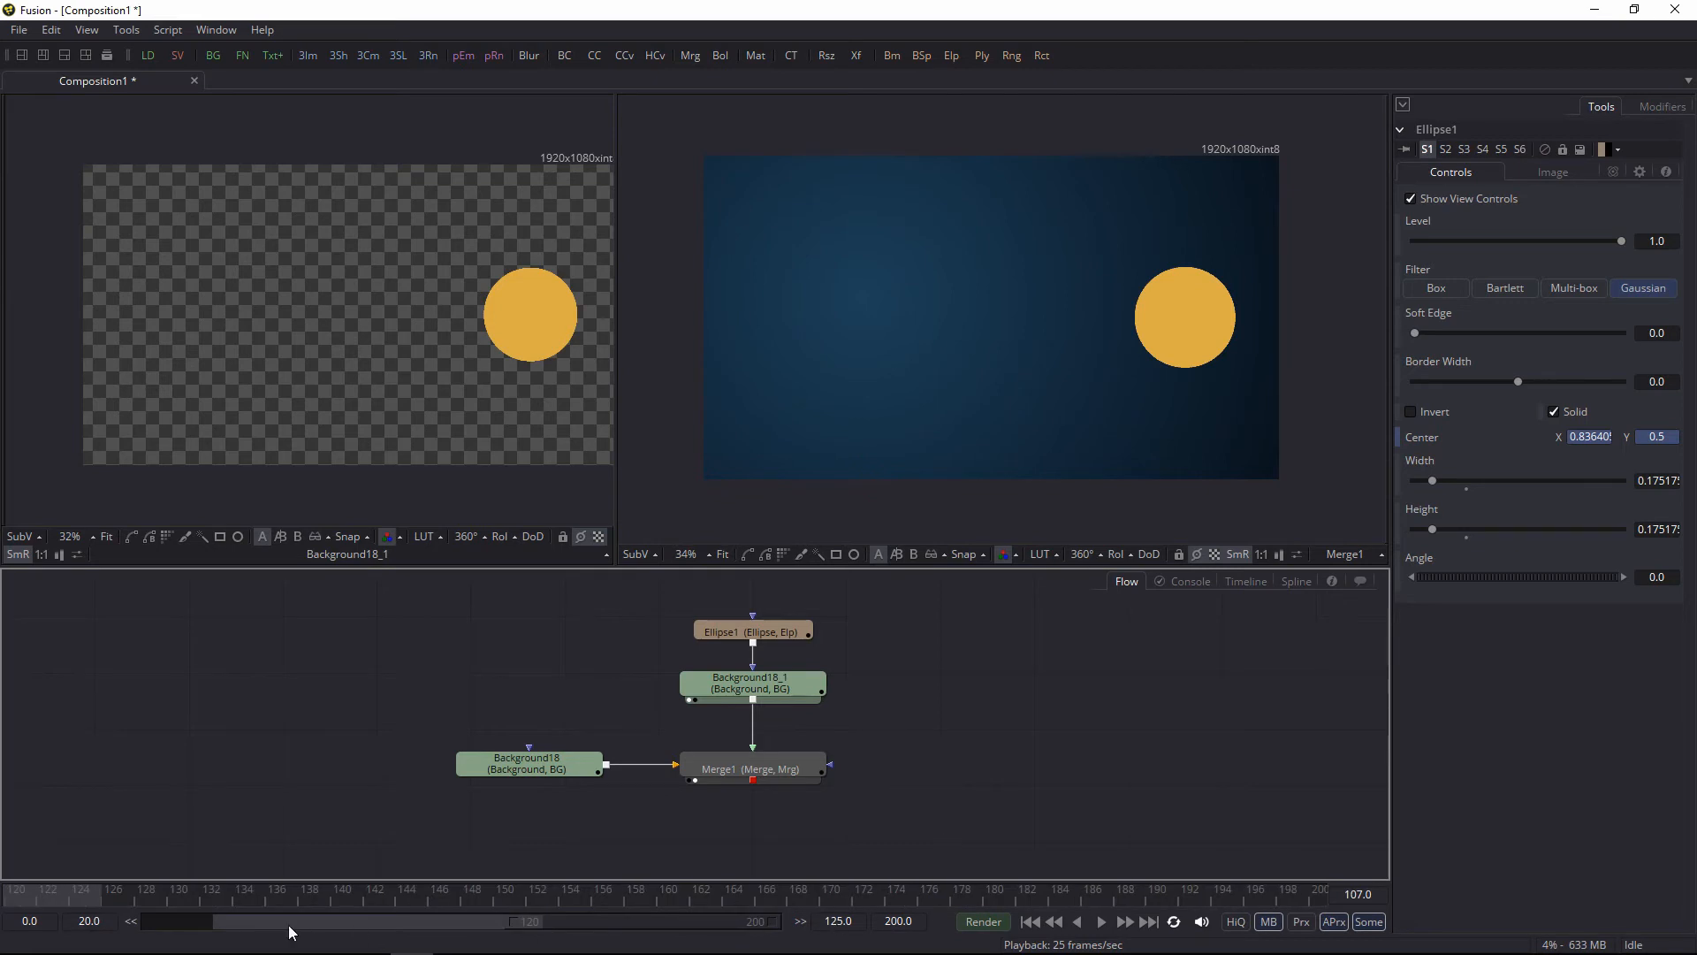
left_click_drag(520, 929, 148, 926)
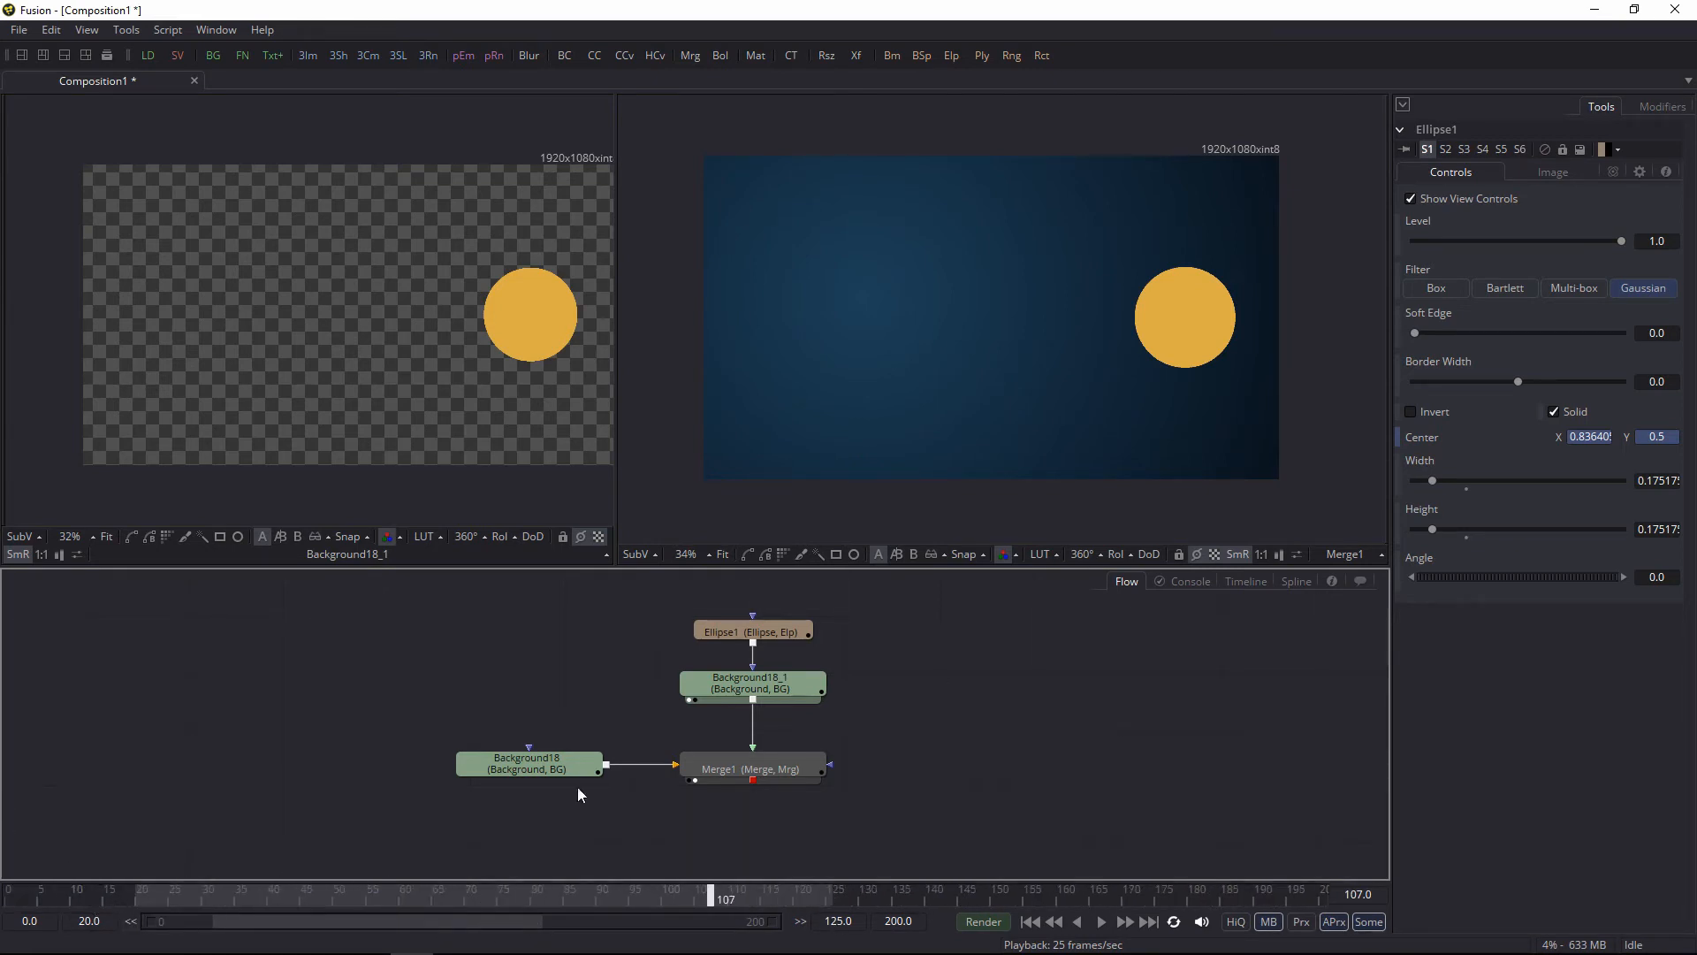
Step: Jump to the first and last frames of the render range, and step backward frame by frame from its end
left_click(1030, 923)
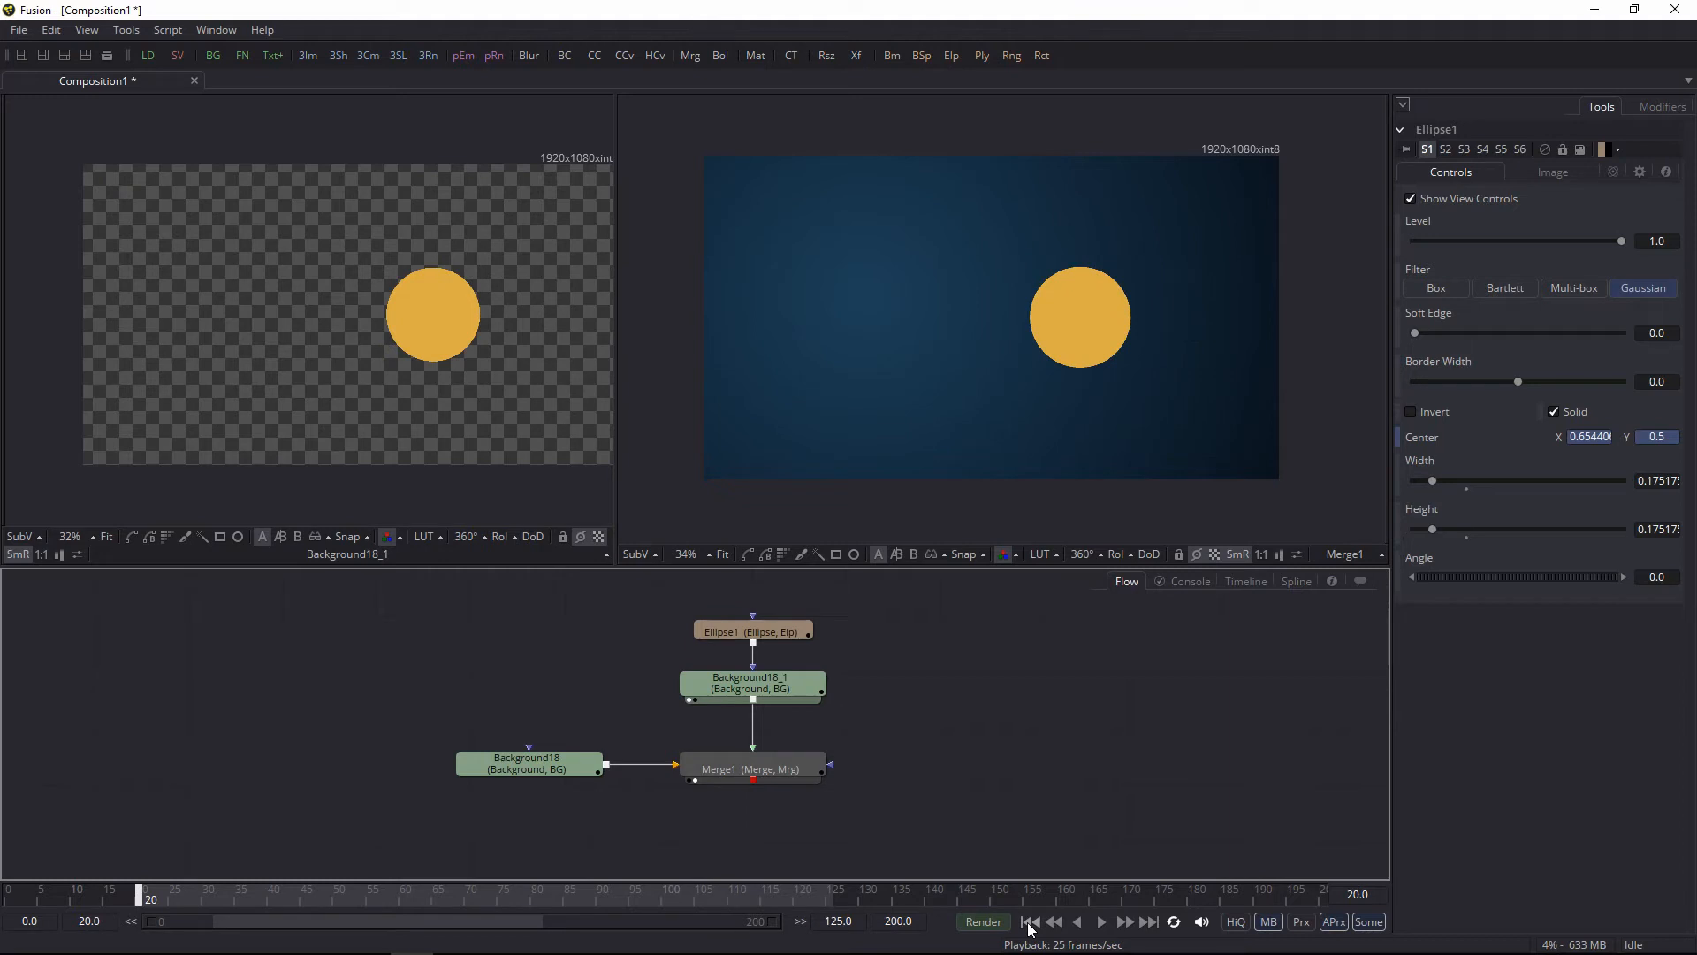
left_click(1152, 922)
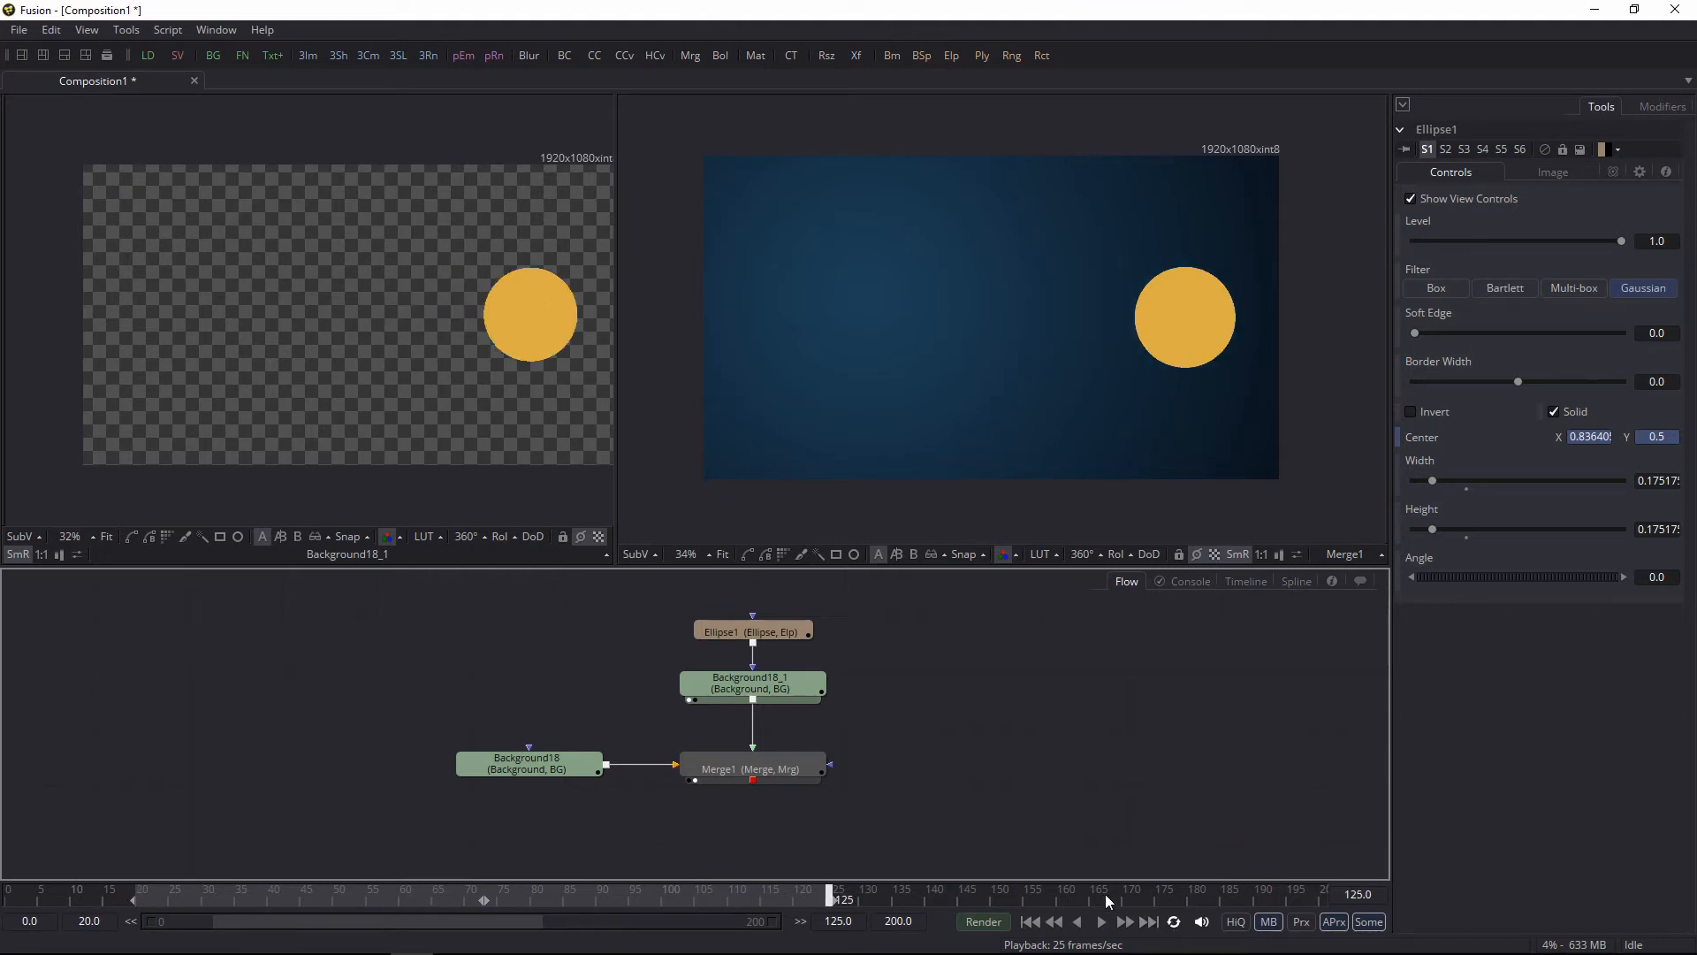
left_click(1055, 922)
left_click(1054, 922)
left_click(1054, 922)
left_click(1055, 925)
left_click(1054, 925)
left_click(1055, 925)
left_click(1054, 925)
left_click(1055, 925)
left_click(1055, 925)
left_click(1055, 924)
left_click(1055, 925)
left_click(1055, 922)
left_click(1055, 922)
left_click(1055, 922)
Step: Return to the last frame of the render range and step forward one frame at a time
left_click(1149, 923)
left_click(1123, 922)
left_click(1123, 922)
left_click(1123, 922)
left_click(1123, 922)
left_click(1123, 923)
left_click(1123, 922)
left_click(1123, 922)
left_click(1123, 922)
Step: Play the composition in reverse and in the forward direction, and stop the playback
left_click(1079, 923)
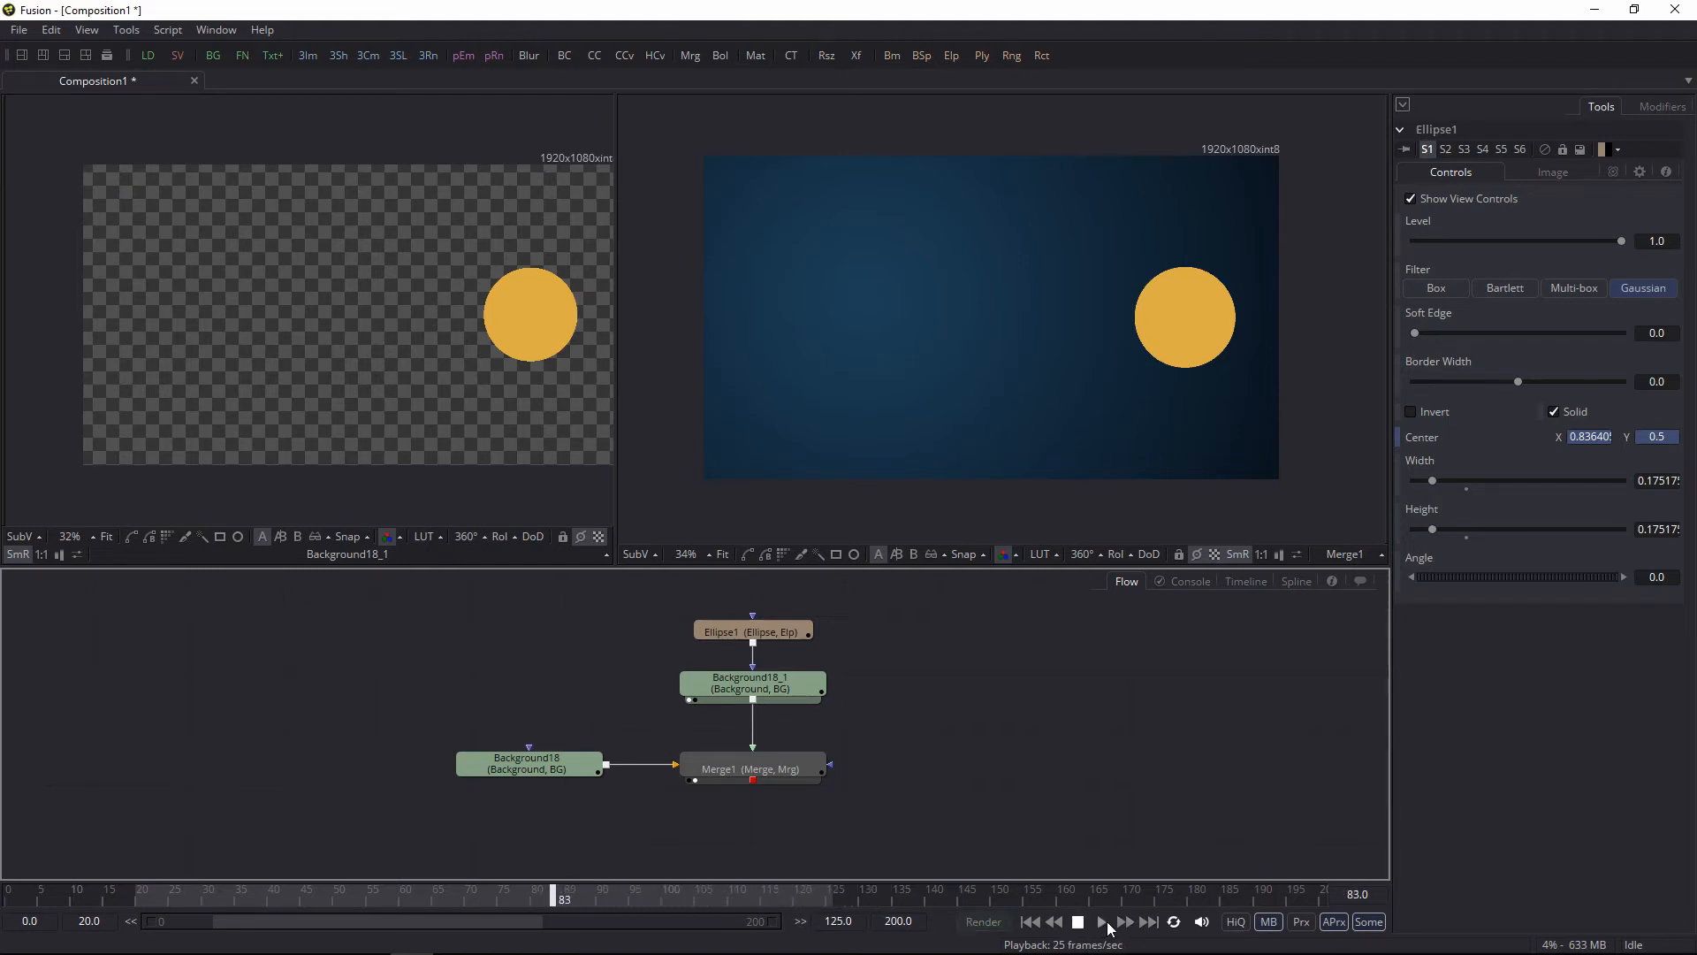
left_click(1103, 922)
left_click(1104, 922)
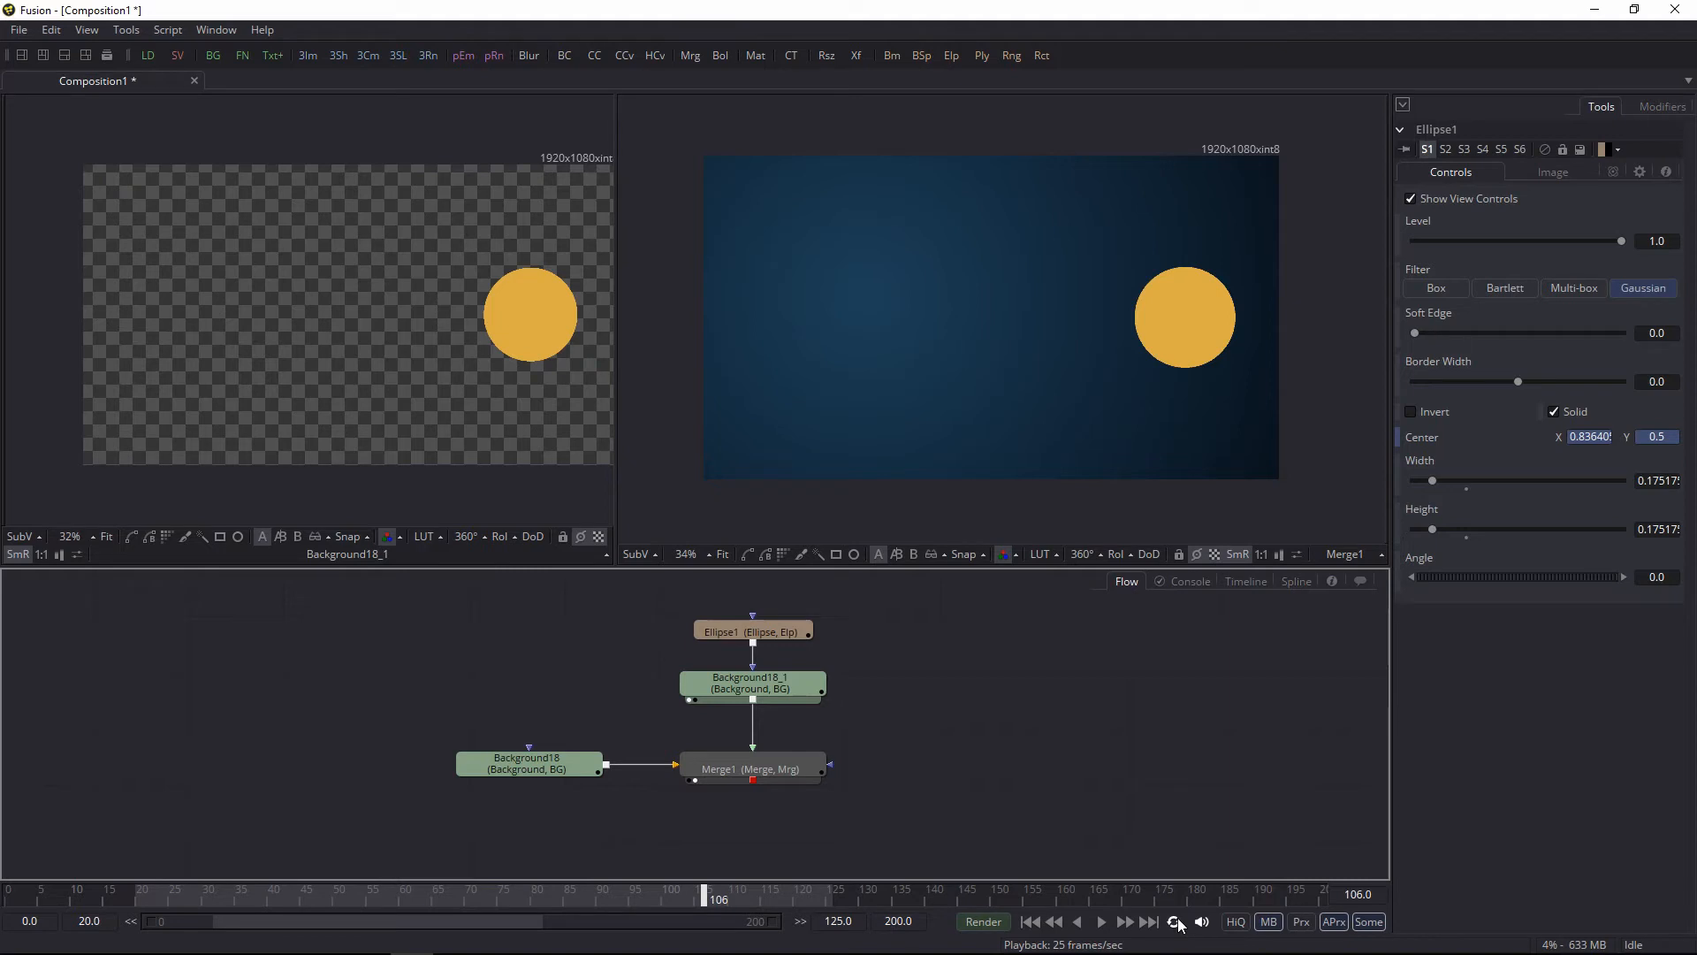
Step: Use the playhead's position to set the render range start to frame 0 and its end to frame 30
left_click(7, 896)
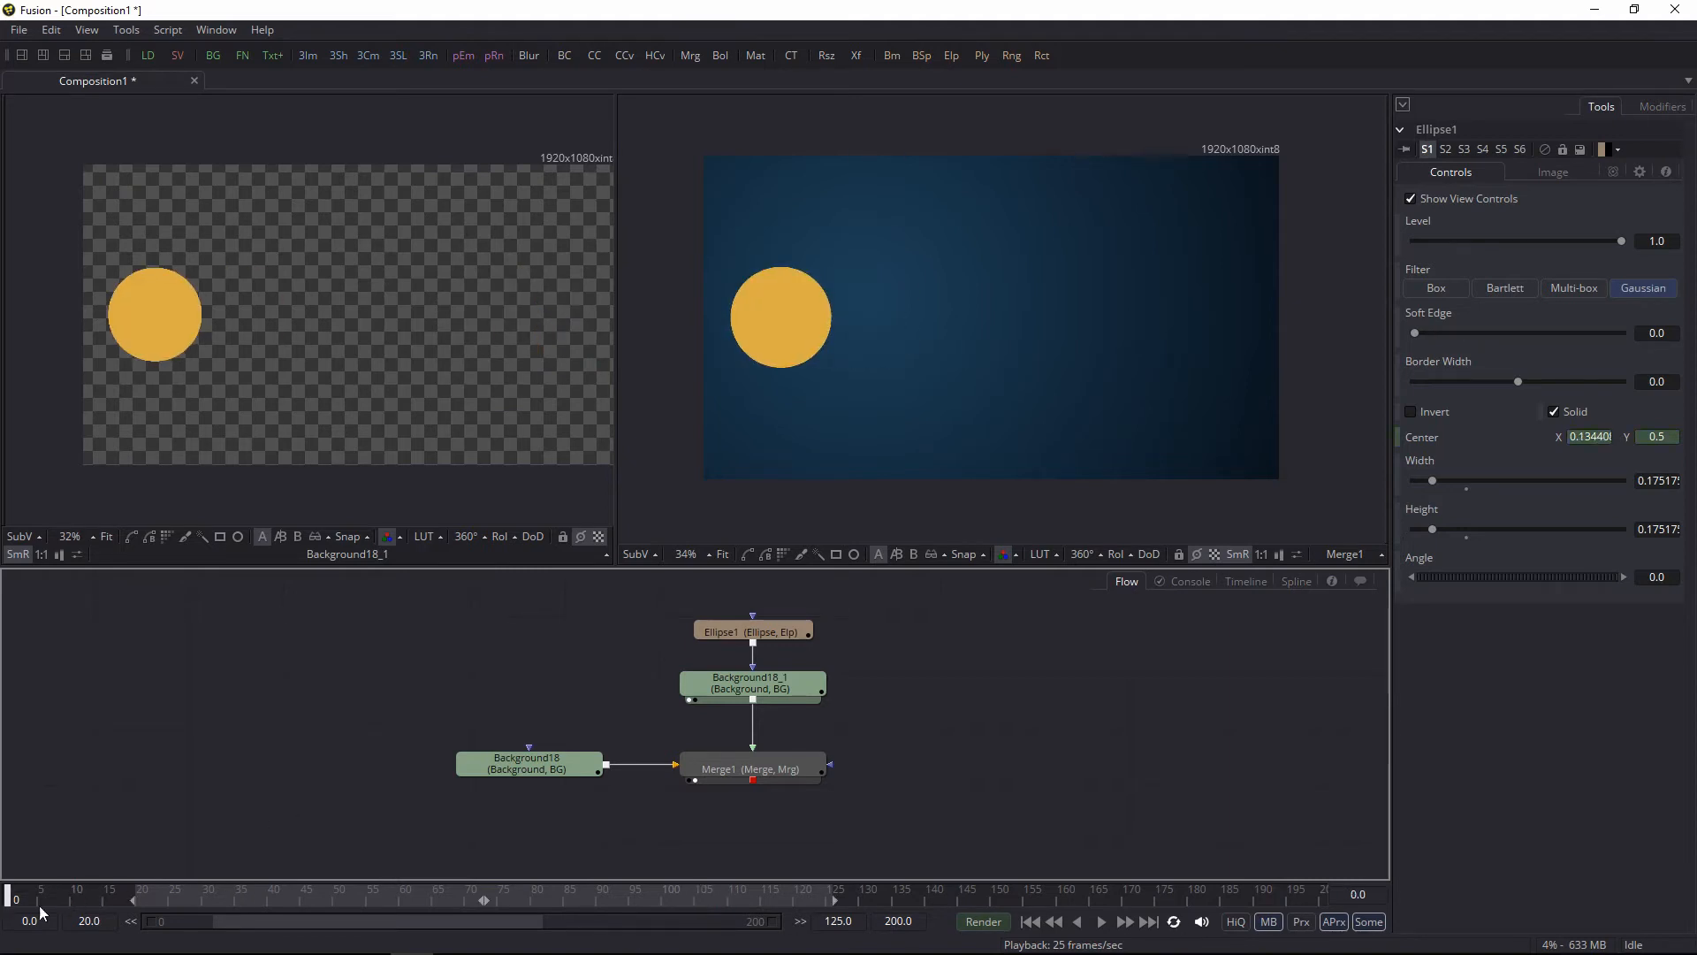
left_click(132, 923)
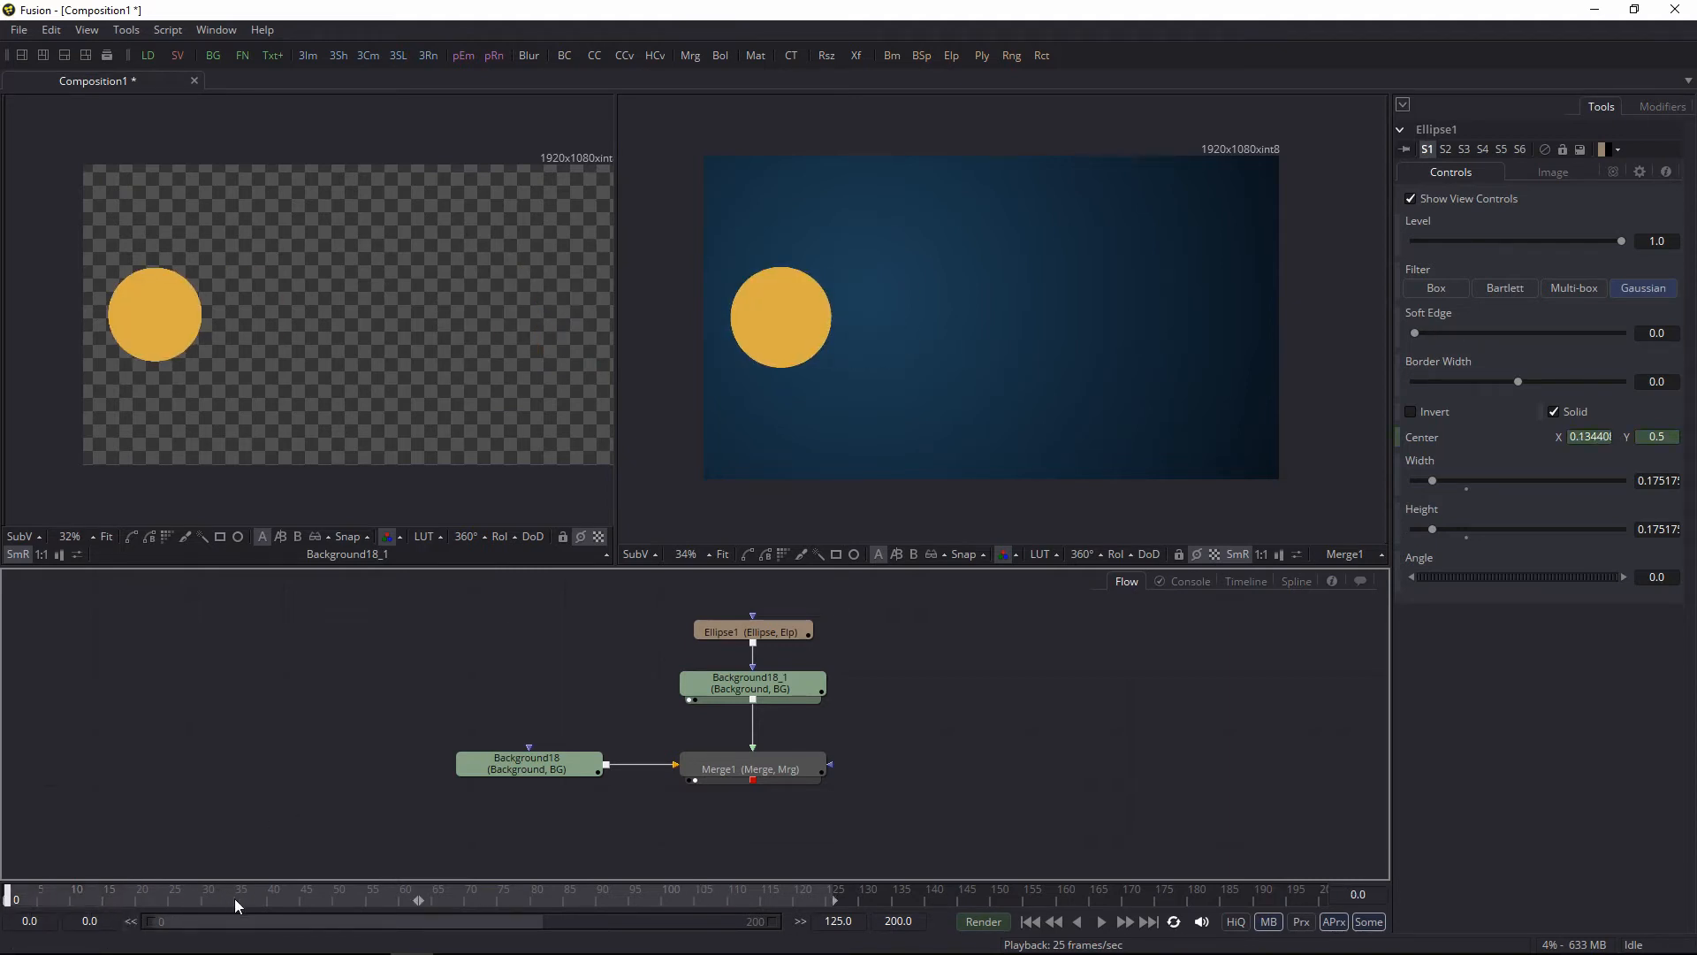
left_click(206, 899)
left_click(800, 921)
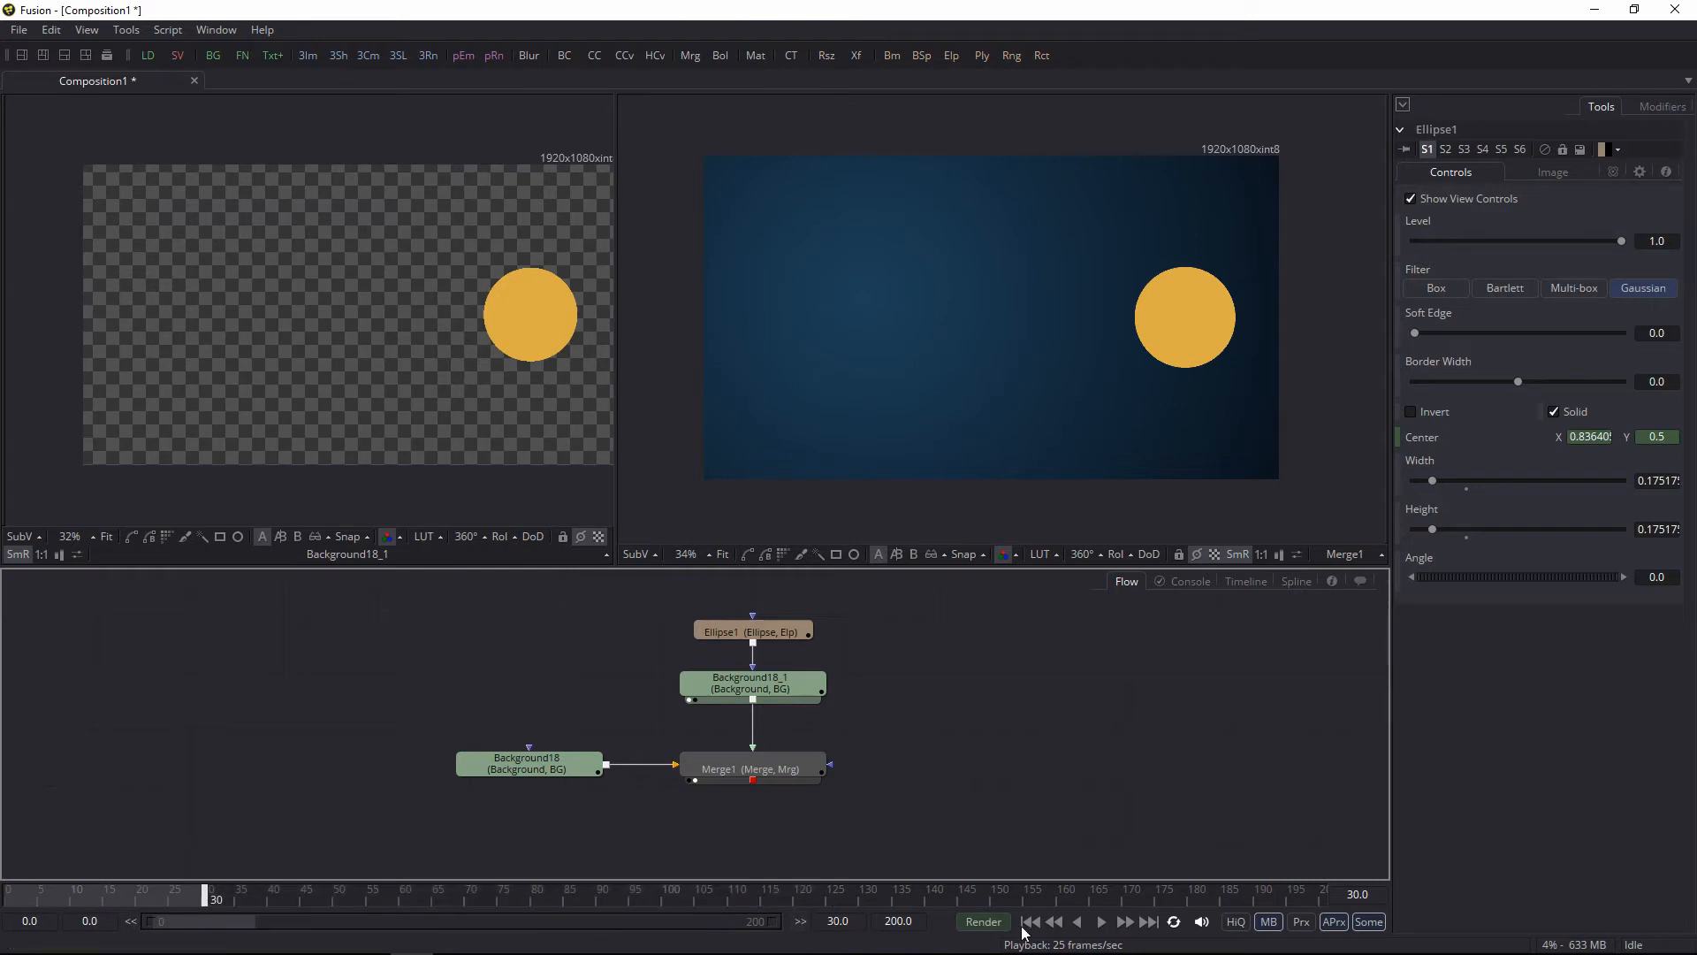
Step: Play the render range and switch the playback mode from looping to ping-pong
left_click(1101, 923)
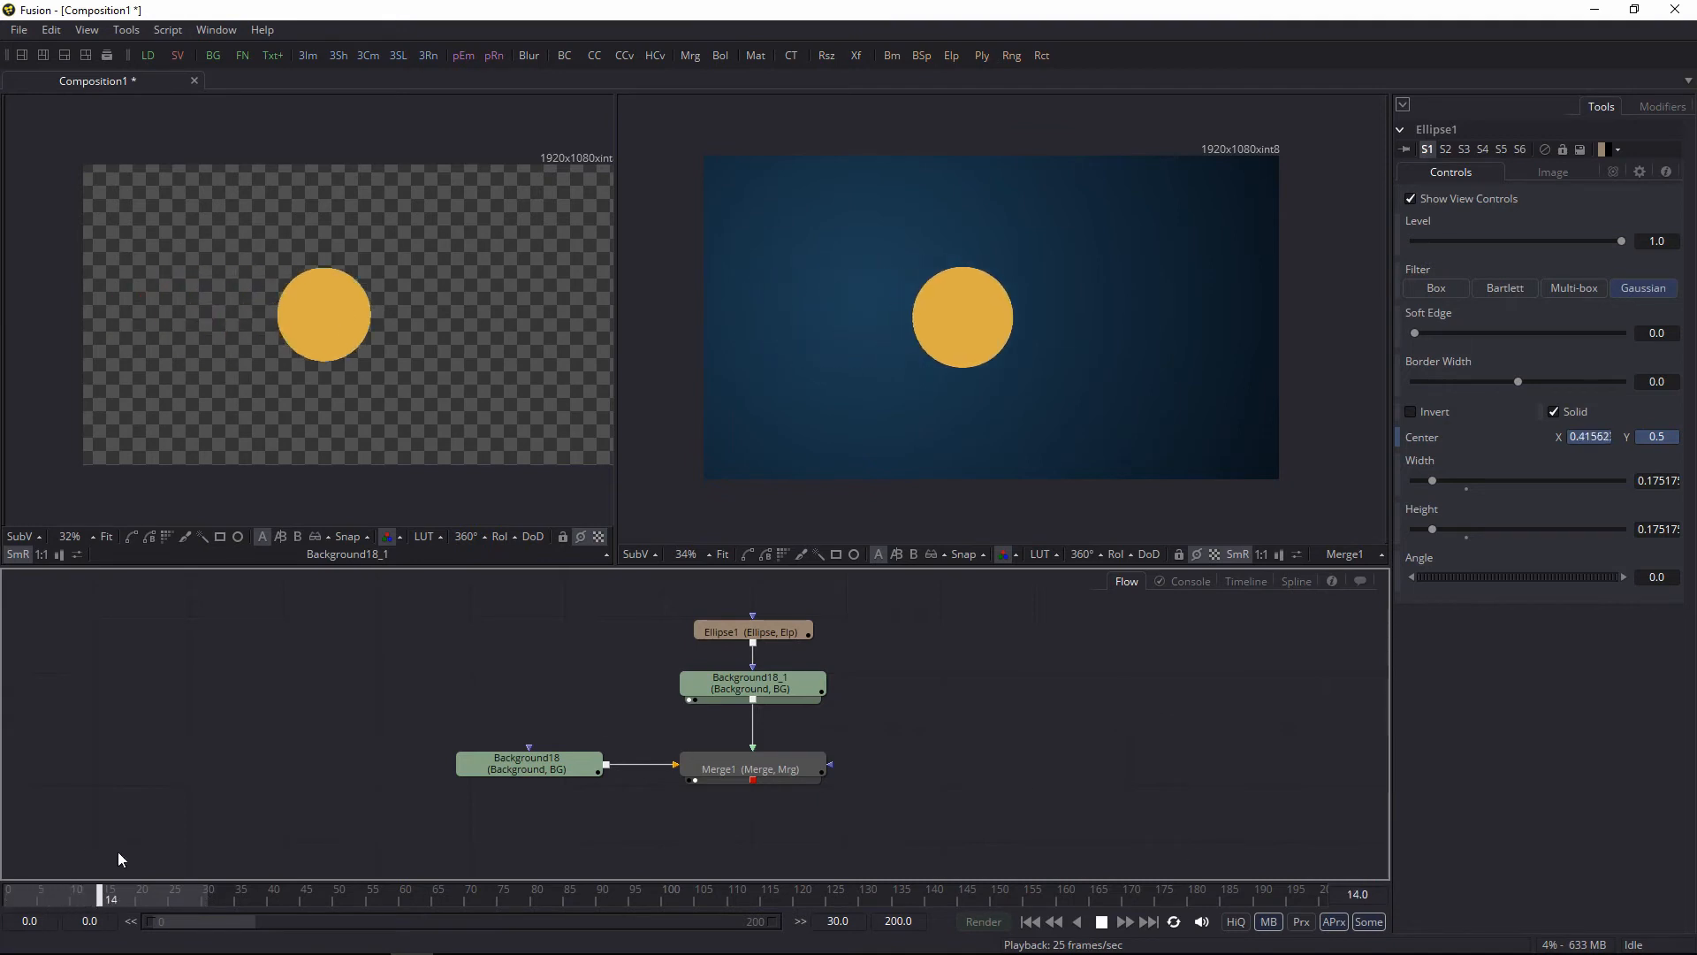
left_click(1175, 924)
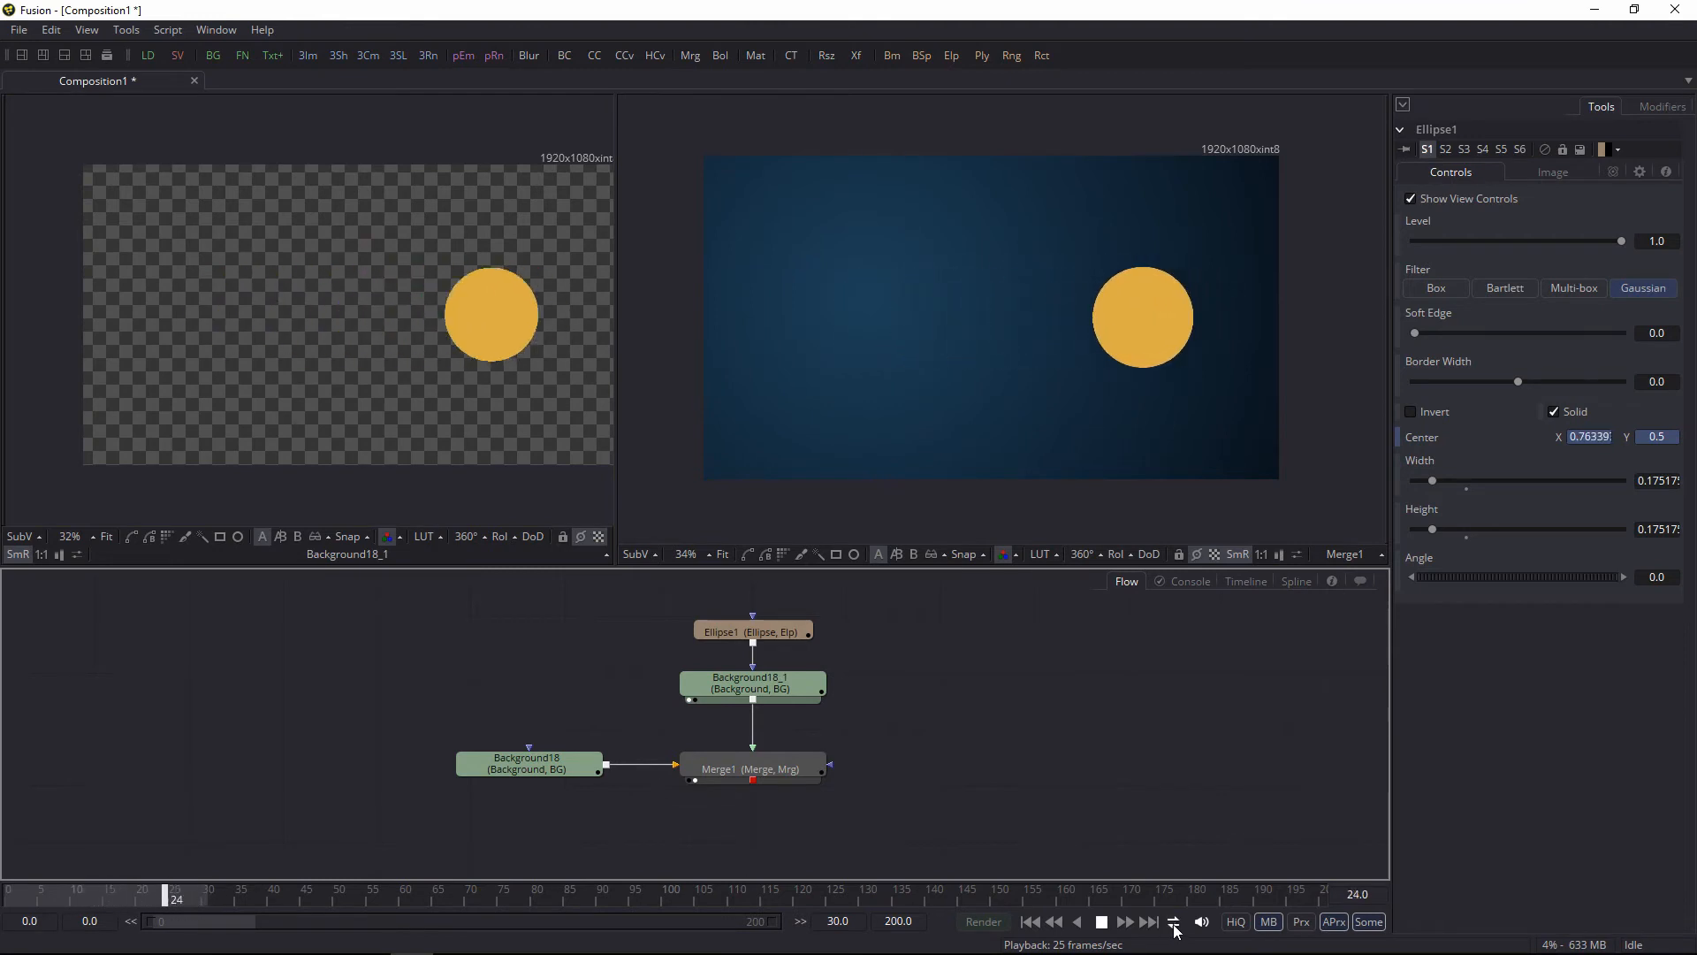
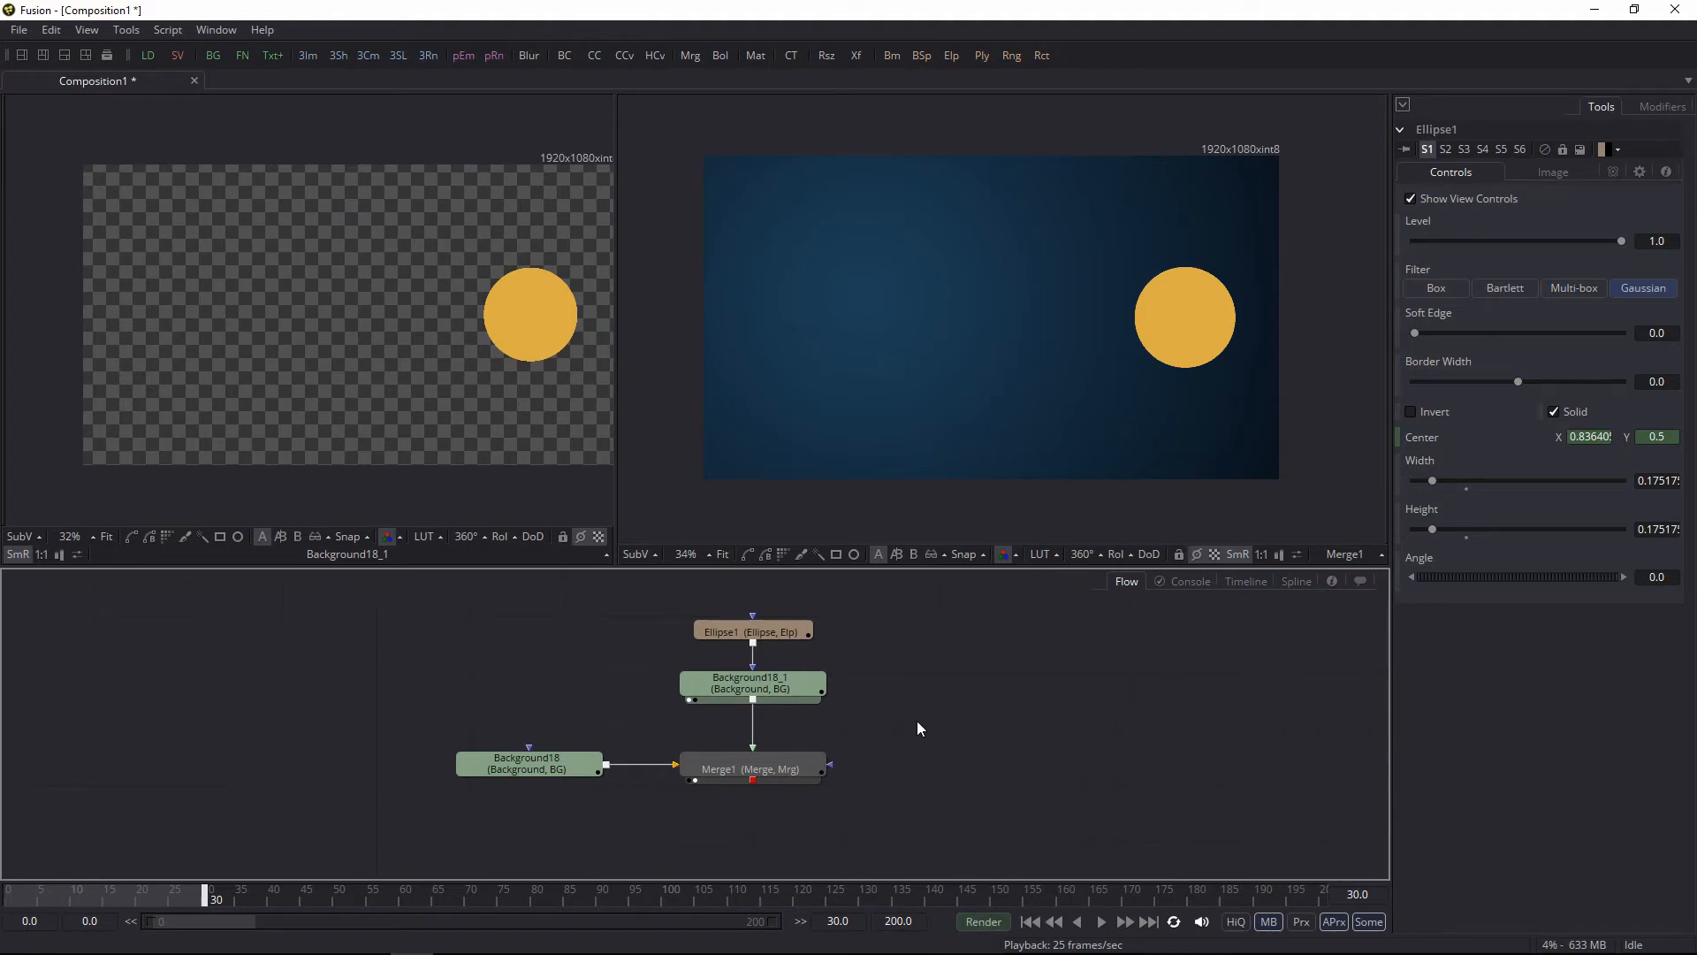
Step: Review the Final and Preview configurations and the frame range in the render settings, and close them without rendering
left_click_drag(918, 727, 848, 712)
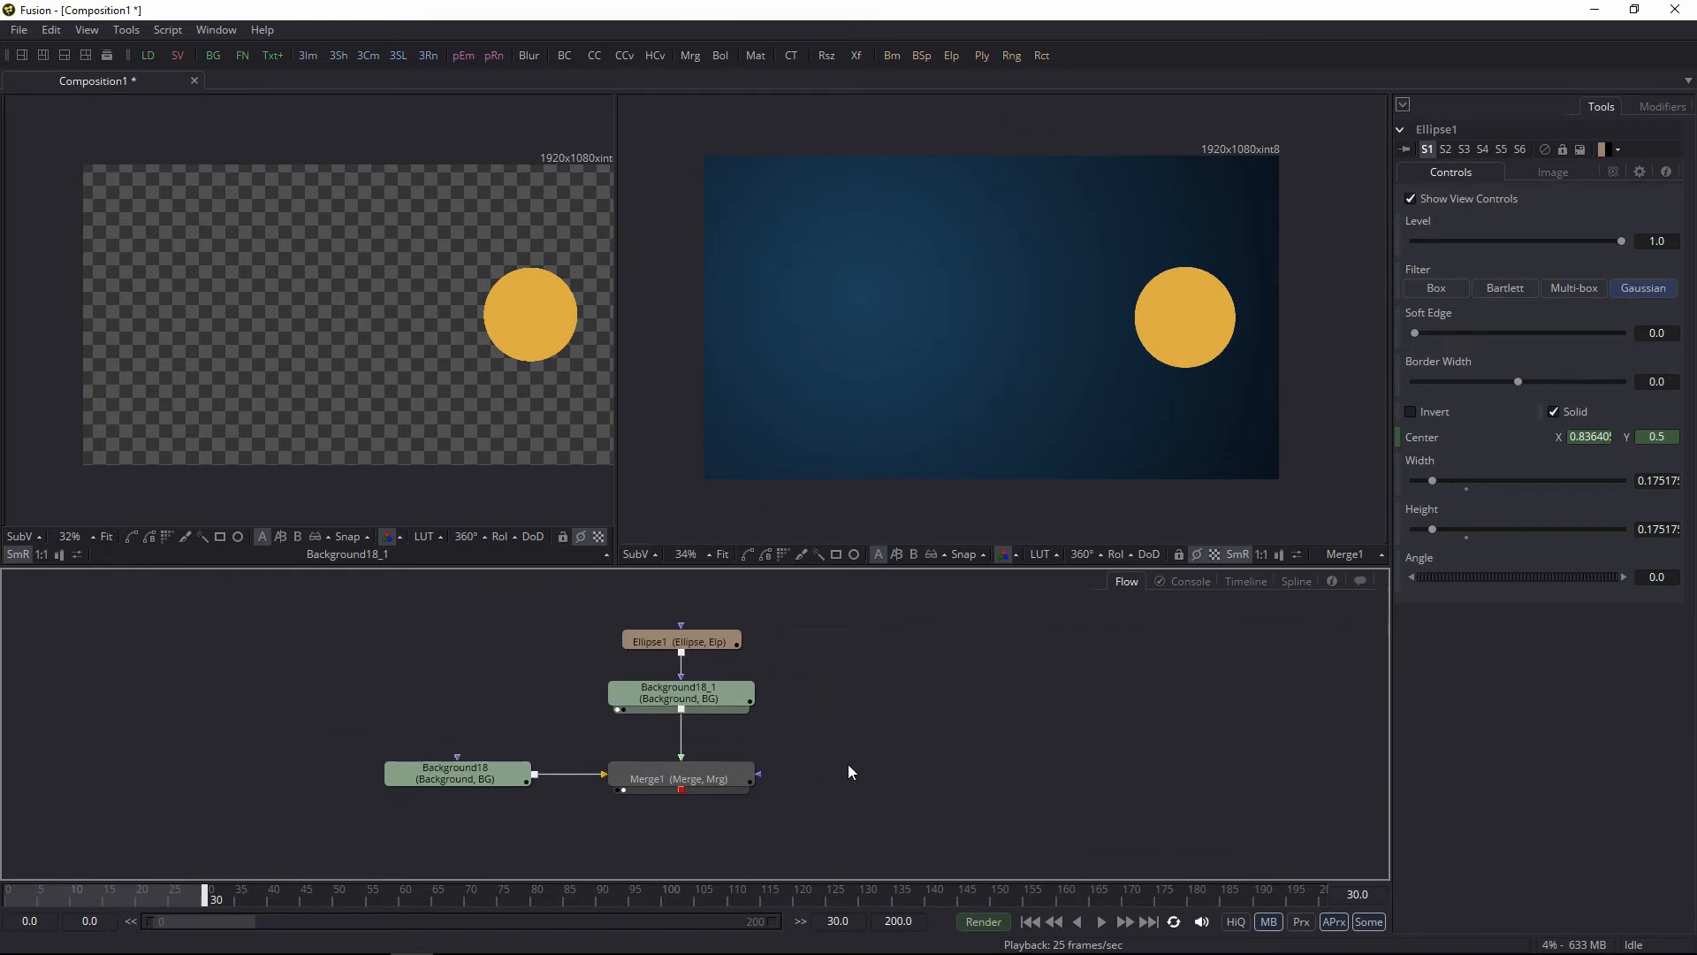
left_click(978, 925)
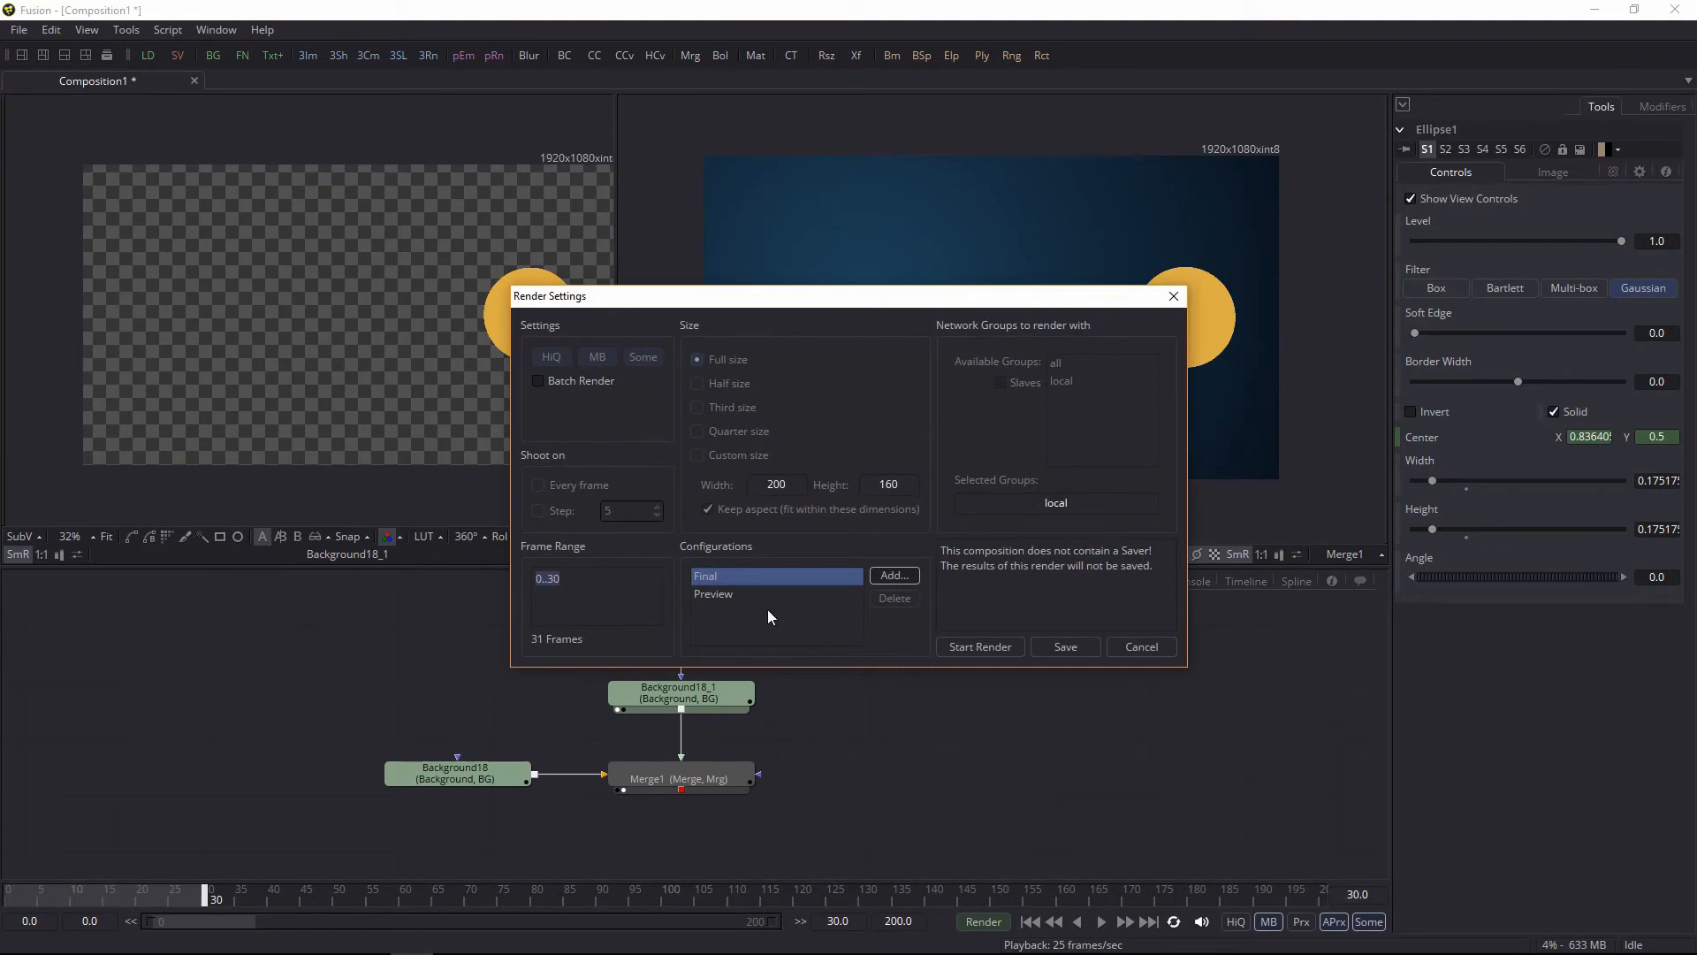
left_click(713, 597)
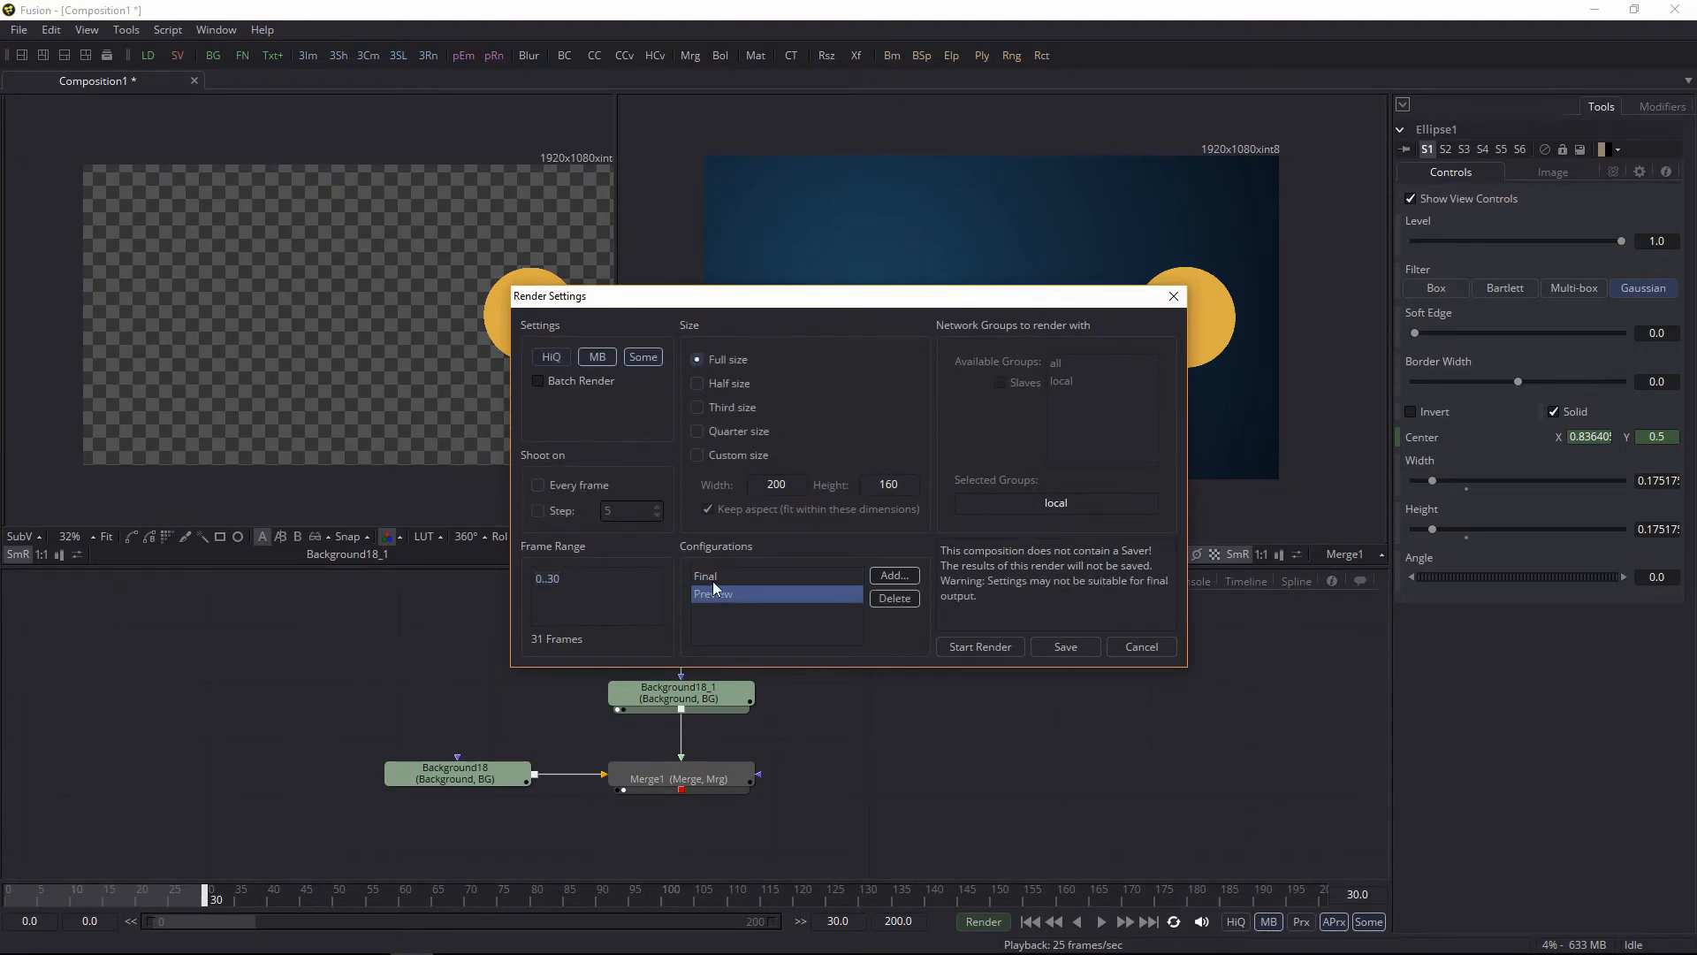
left_click(713, 581)
left_click_drag(598, 584, 457, 580)
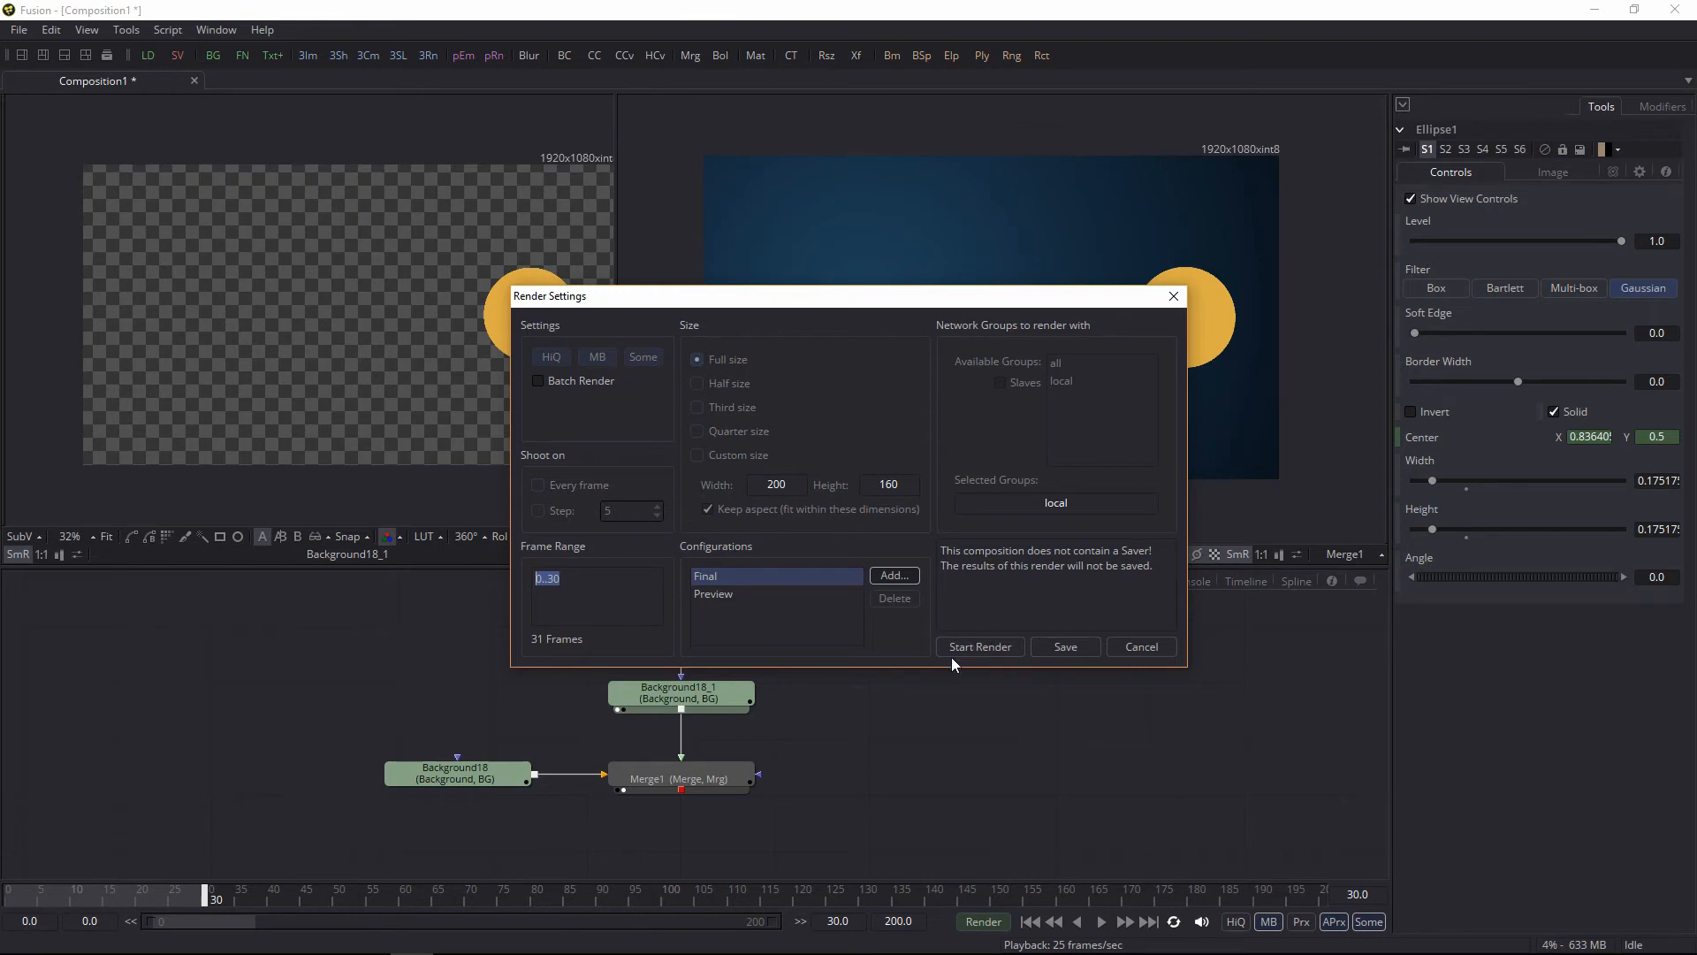
left_click(1160, 652)
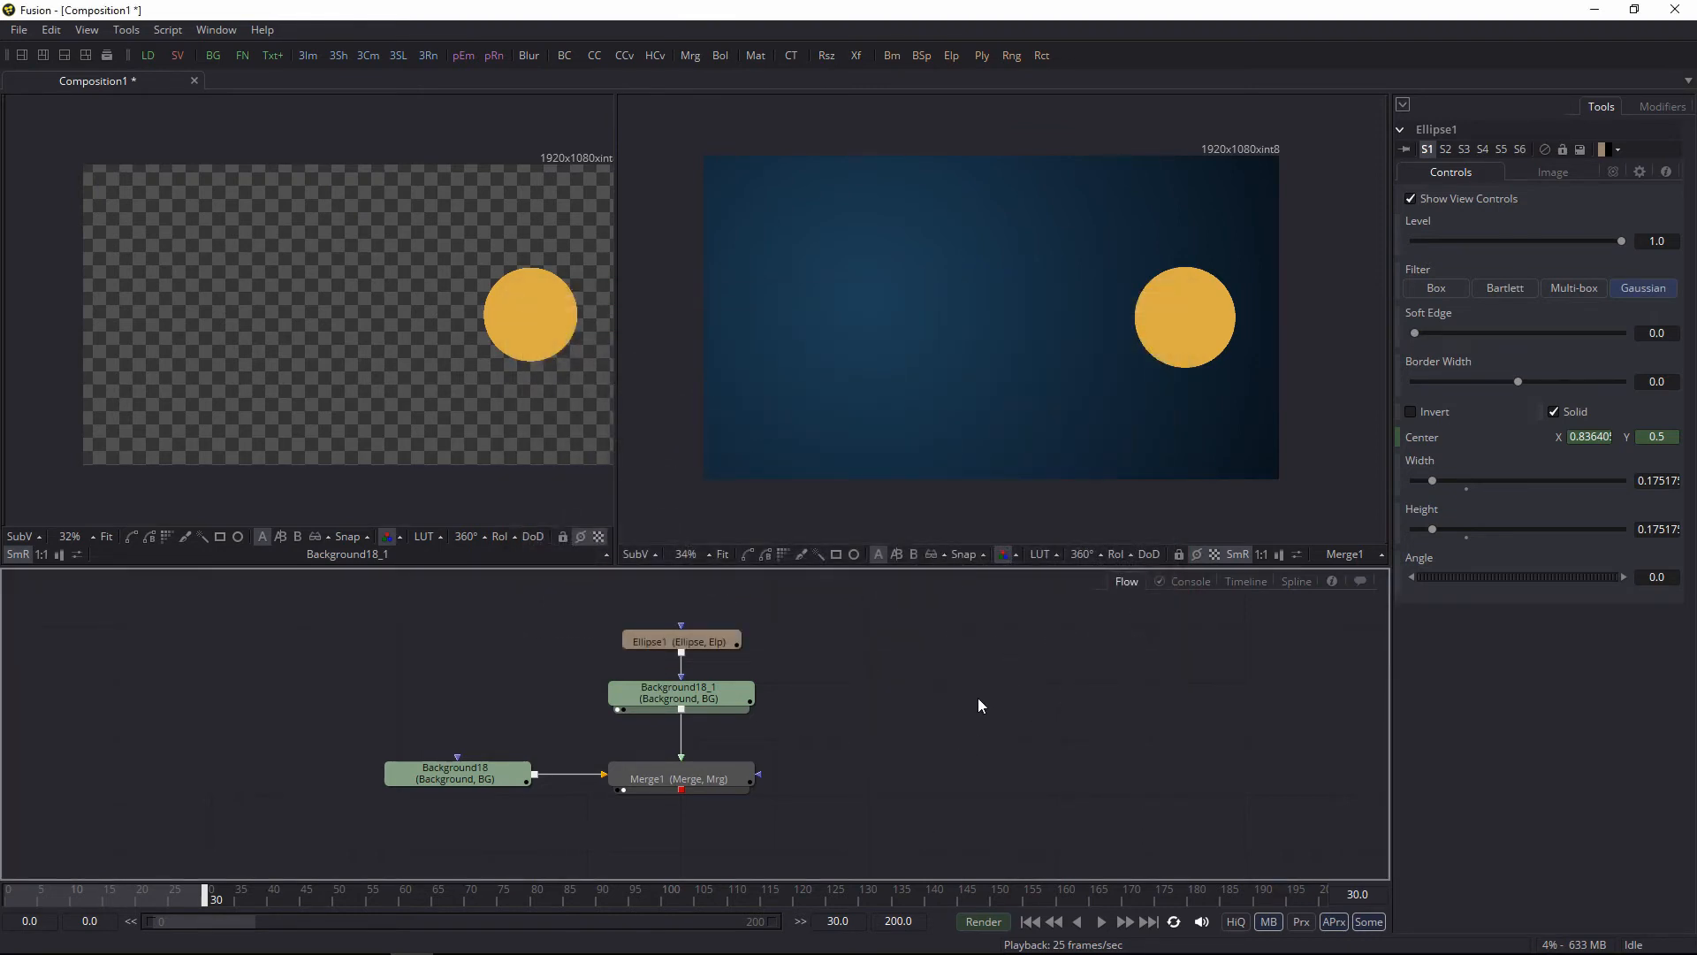
Step: Magnify the circle to 100% in the Background18_1 viewer and examine its edges, finishing at 67% zoom
left_click_drag(998, 715, 962, 719)
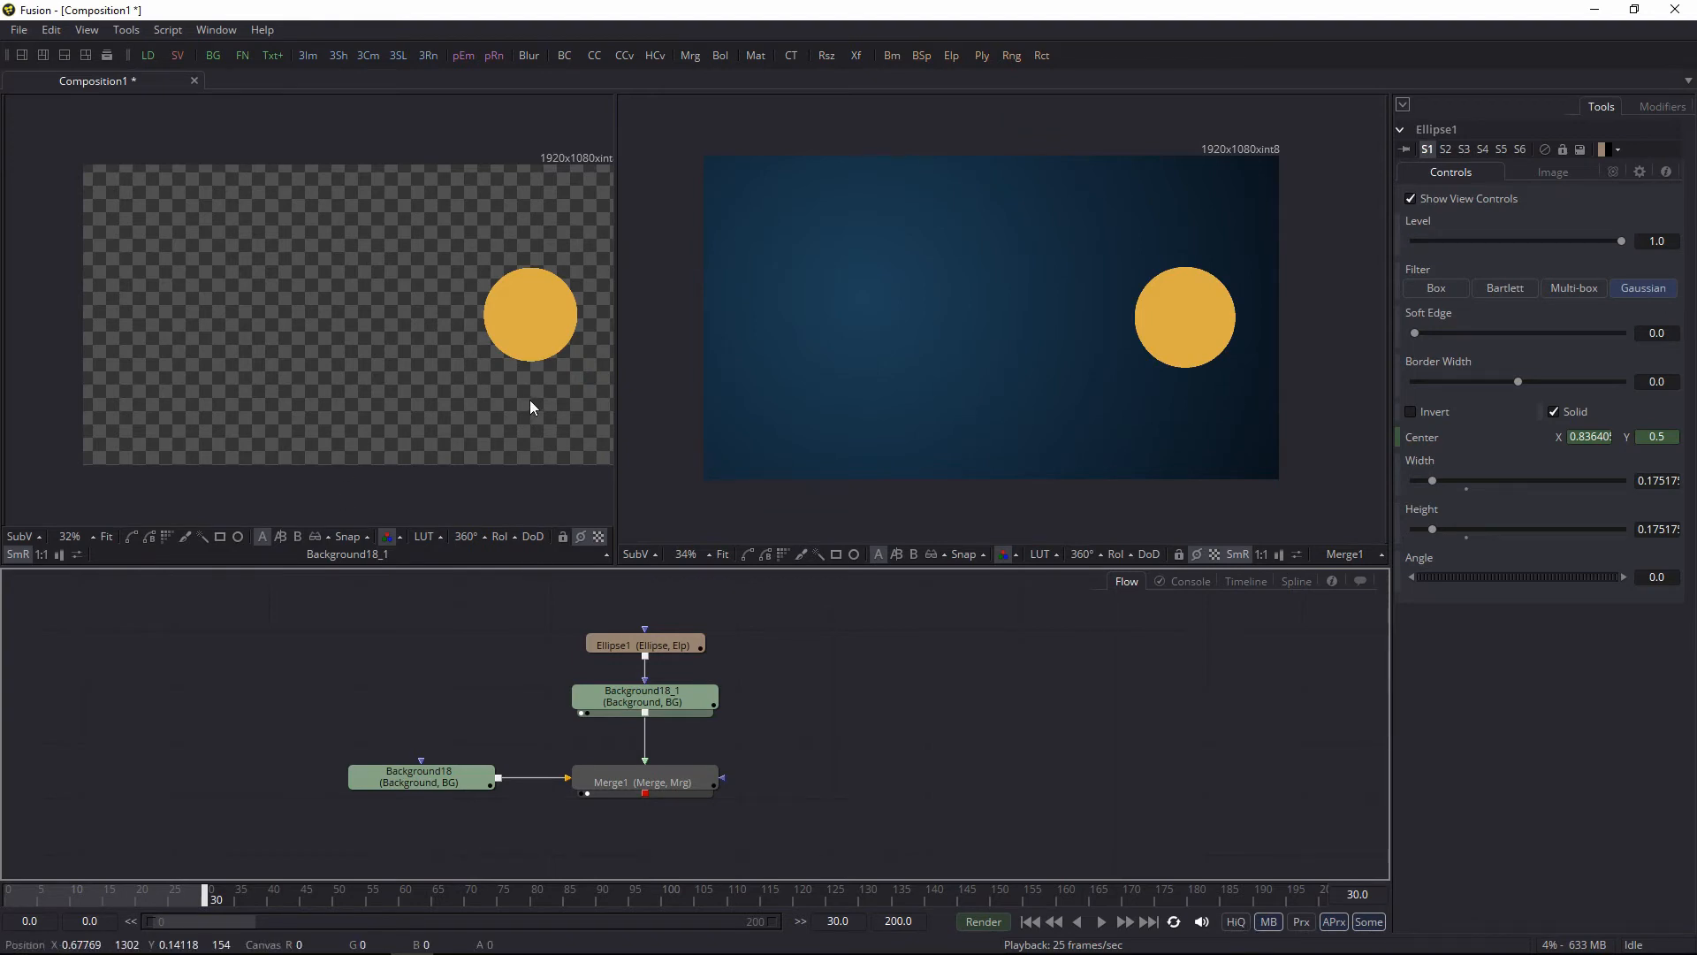
scroll(557, 382, "up", 2)
left_click_drag(612, 389, 338, 314)
left_click(94, 536)
left_click(97, 439)
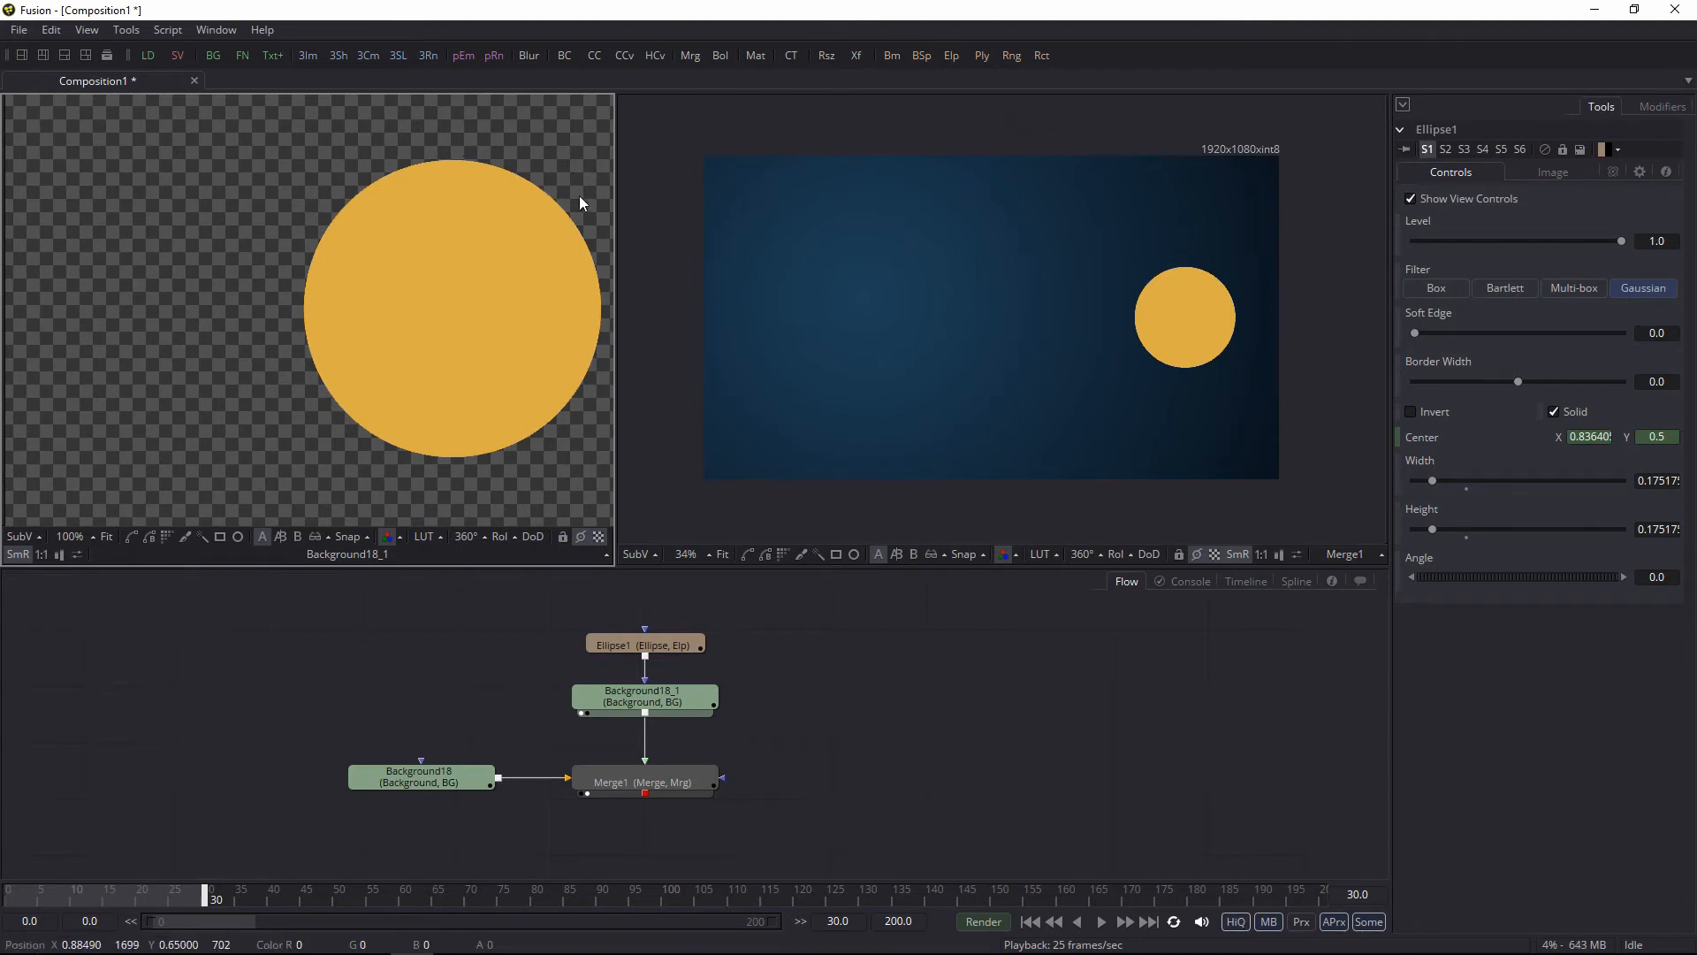
scroll(424, 376, "down", 2)
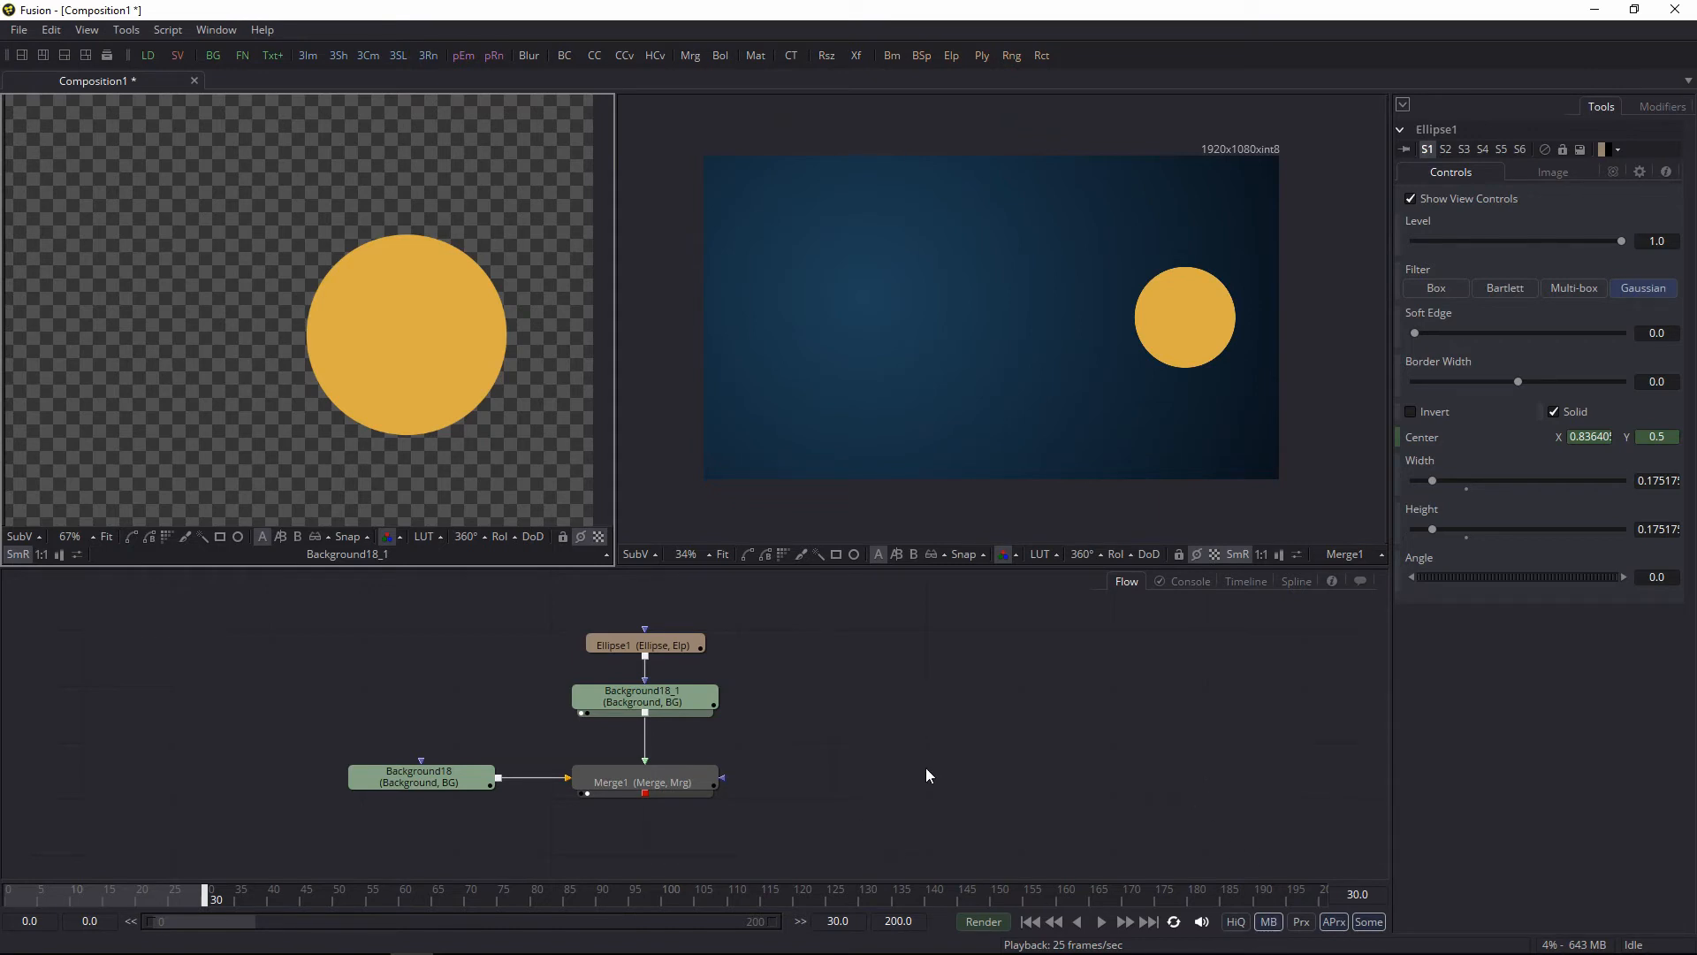
Step: Enable Motion Blur on the Ellipse1 mask and move the playhead to frame 16 to preview it
left_click_drag(781, 663, 805, 663)
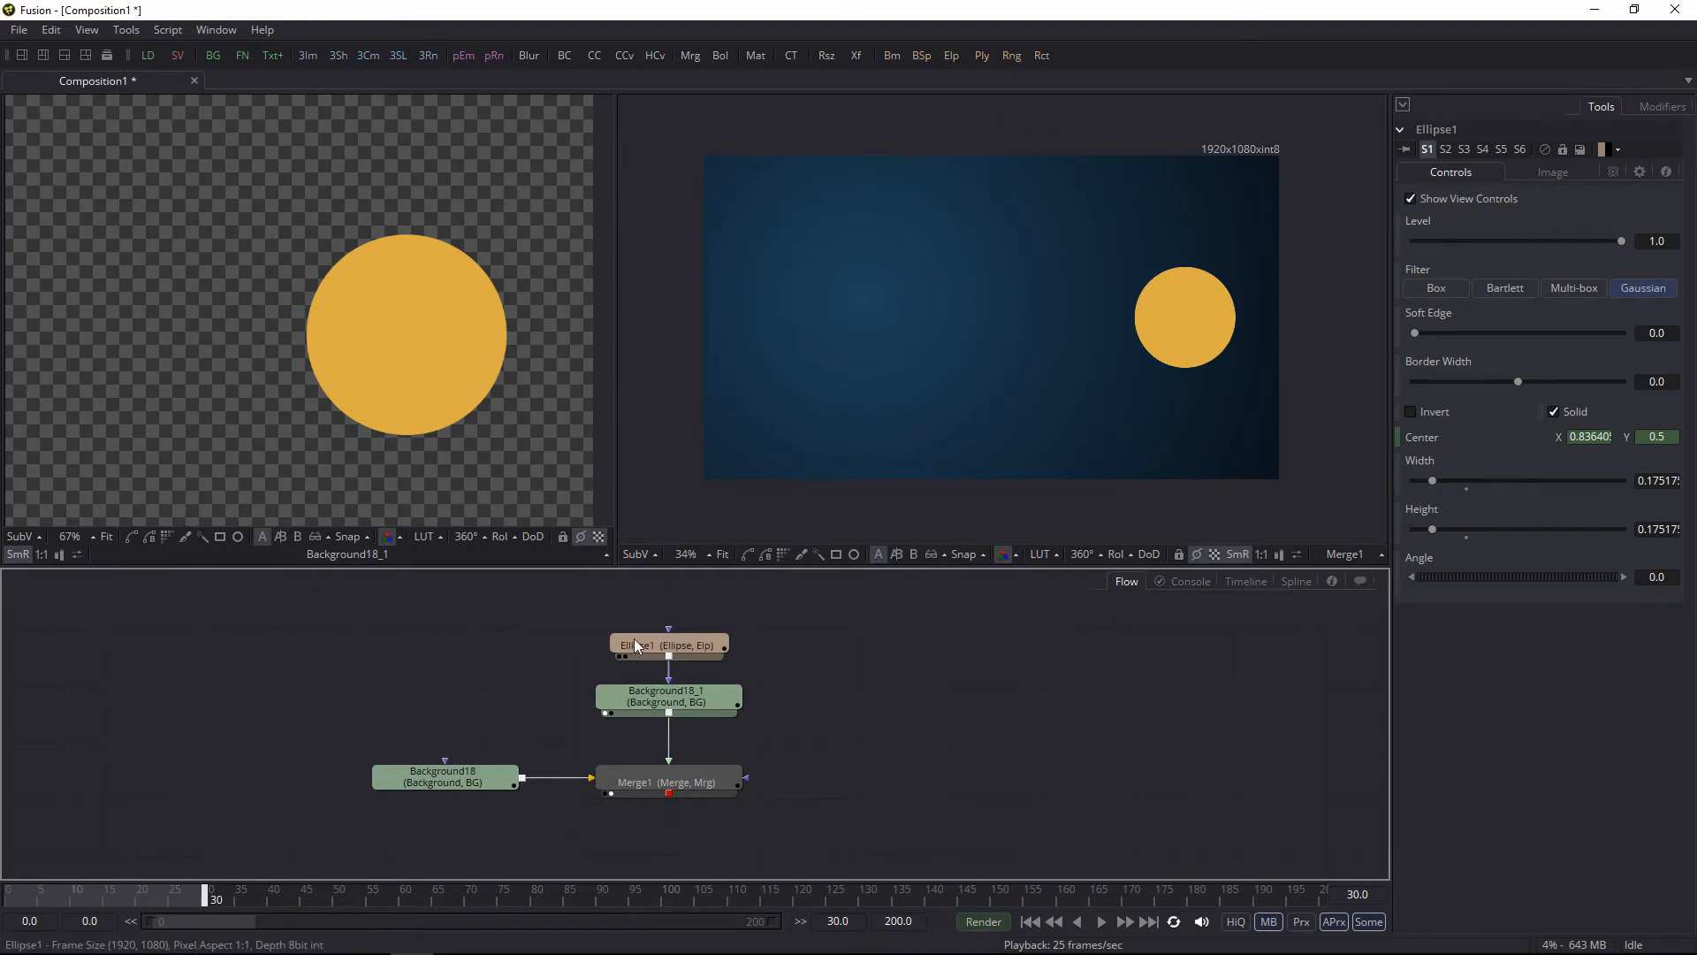
left_click(676, 647)
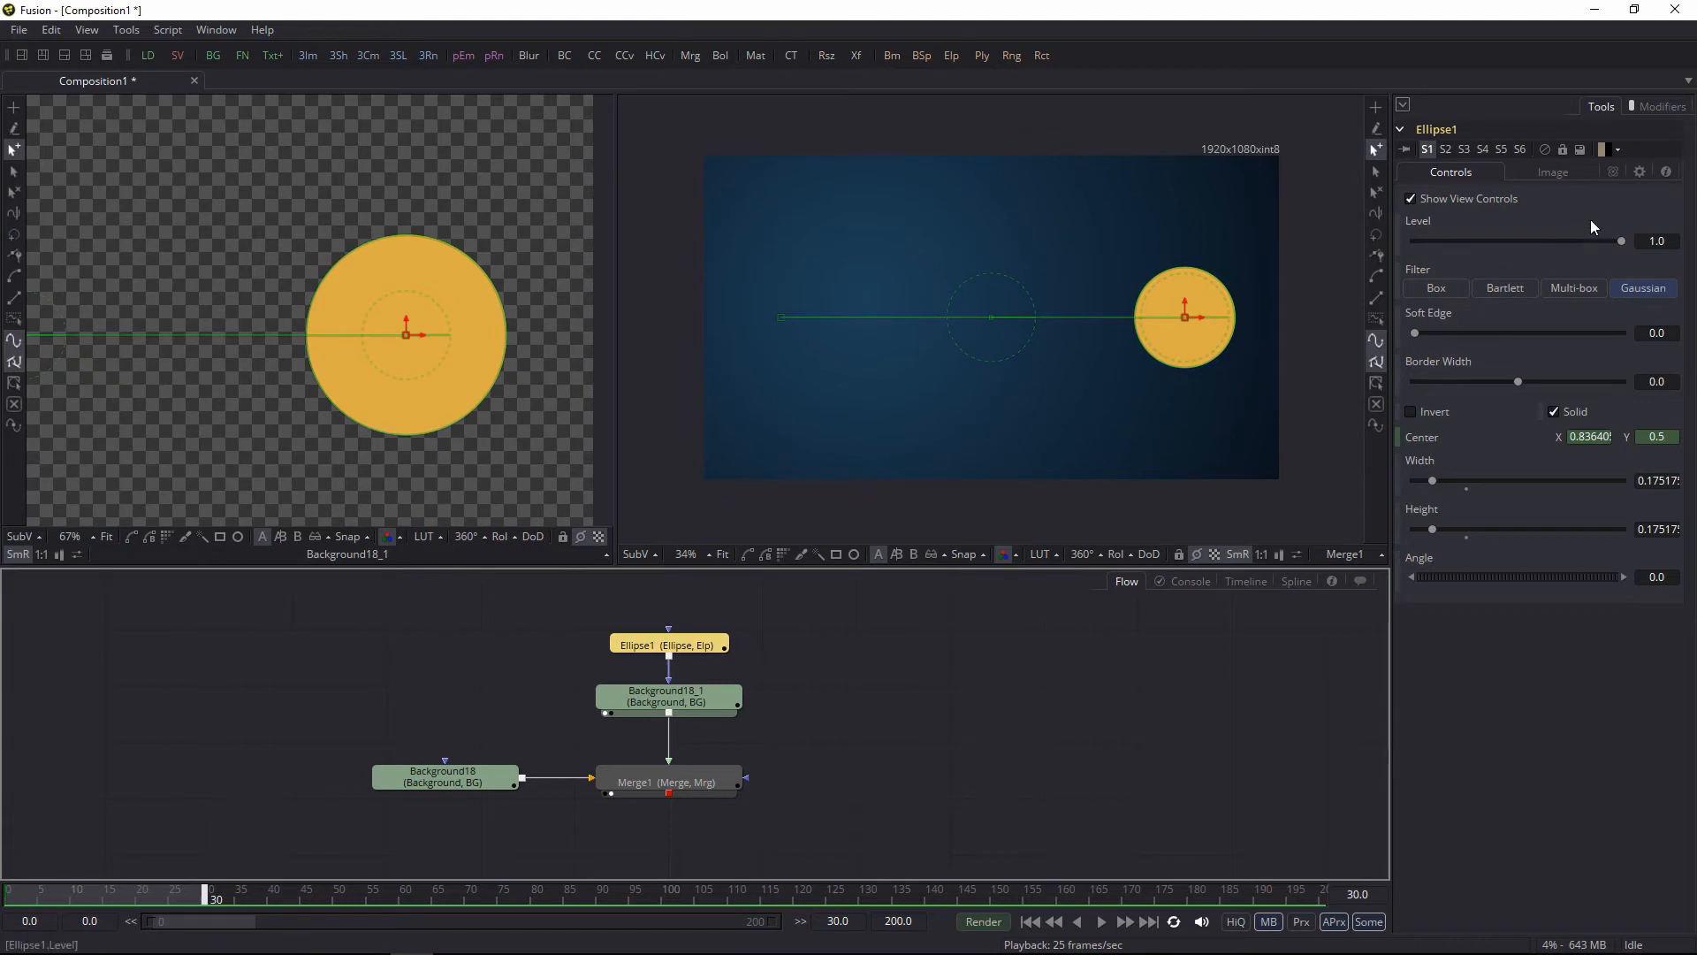
left_click(1613, 172)
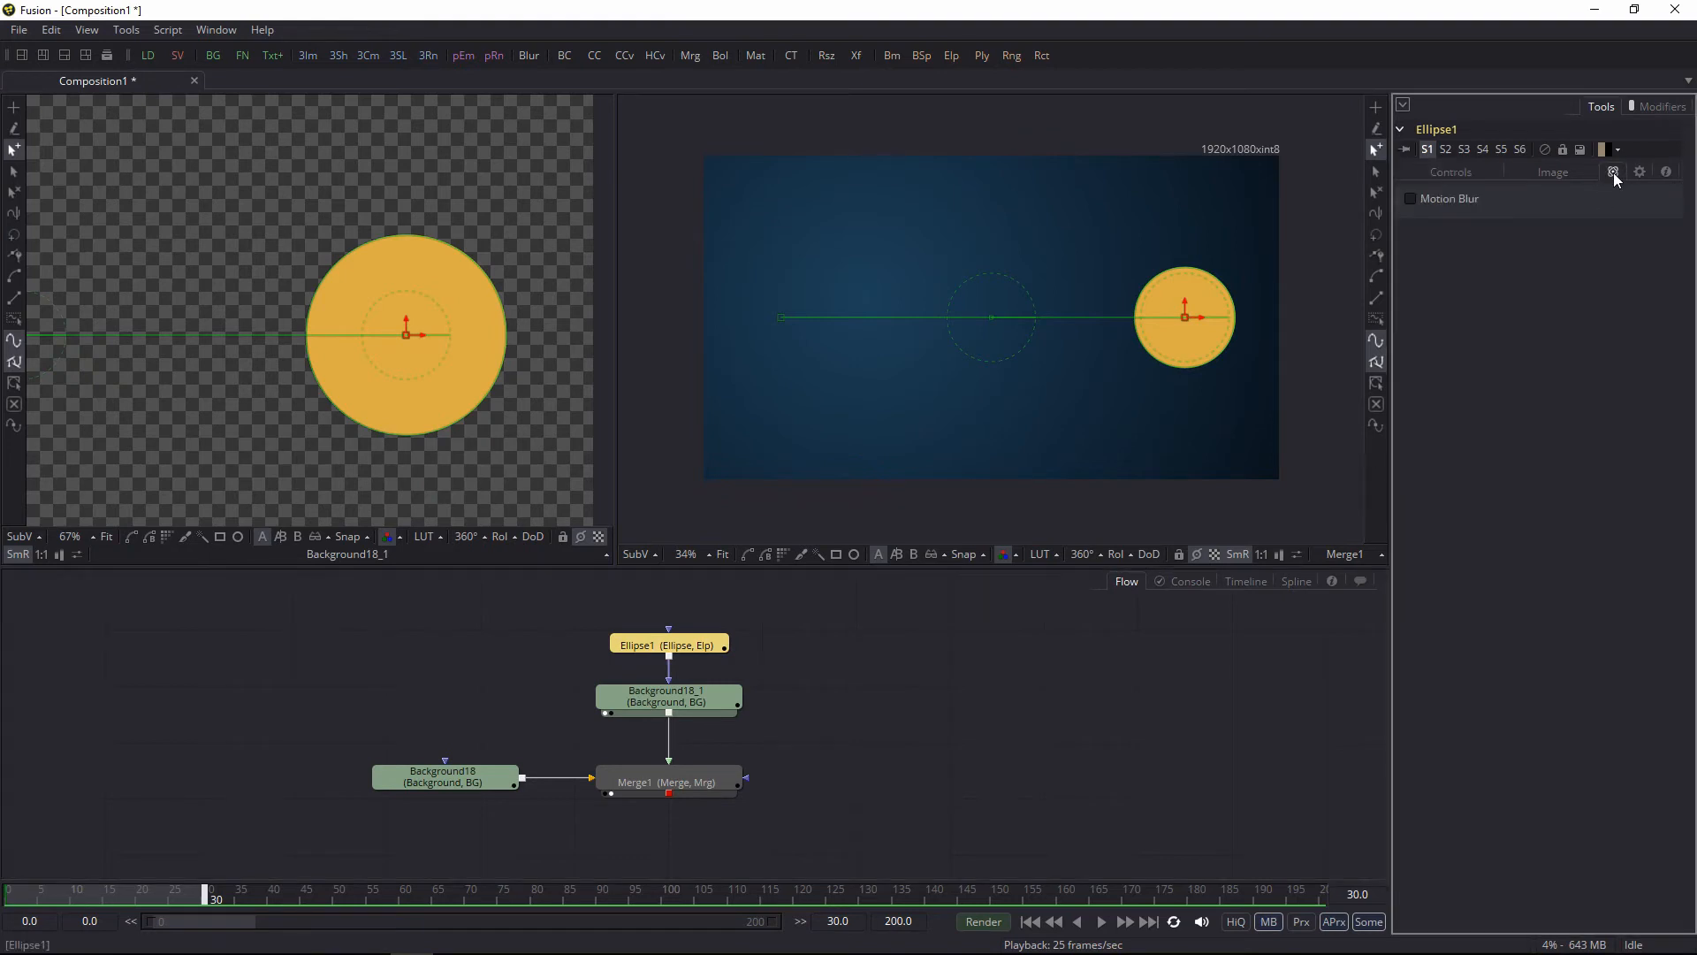
left_click(1410, 198)
left_click_drag(139, 908, 112, 900)
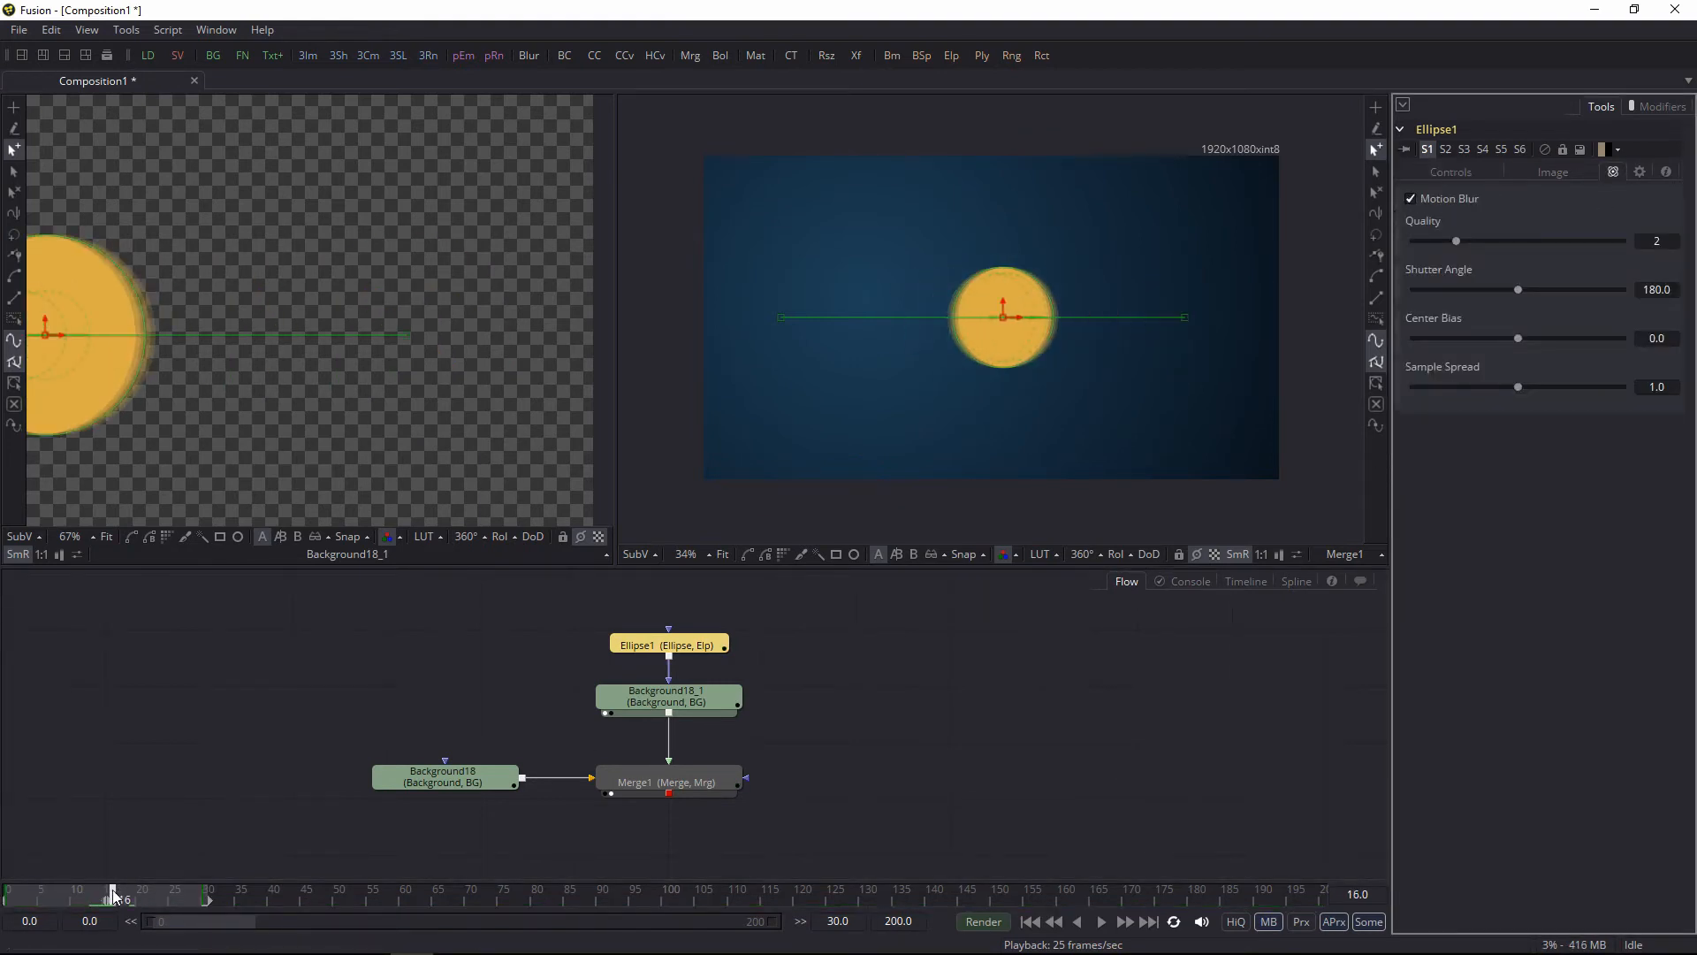
Step: Switch off motion blur rendering for the whole composition, and scrub to frame 19 to compare the circle's edges
left_click(1080, 759)
left_click(1270, 922)
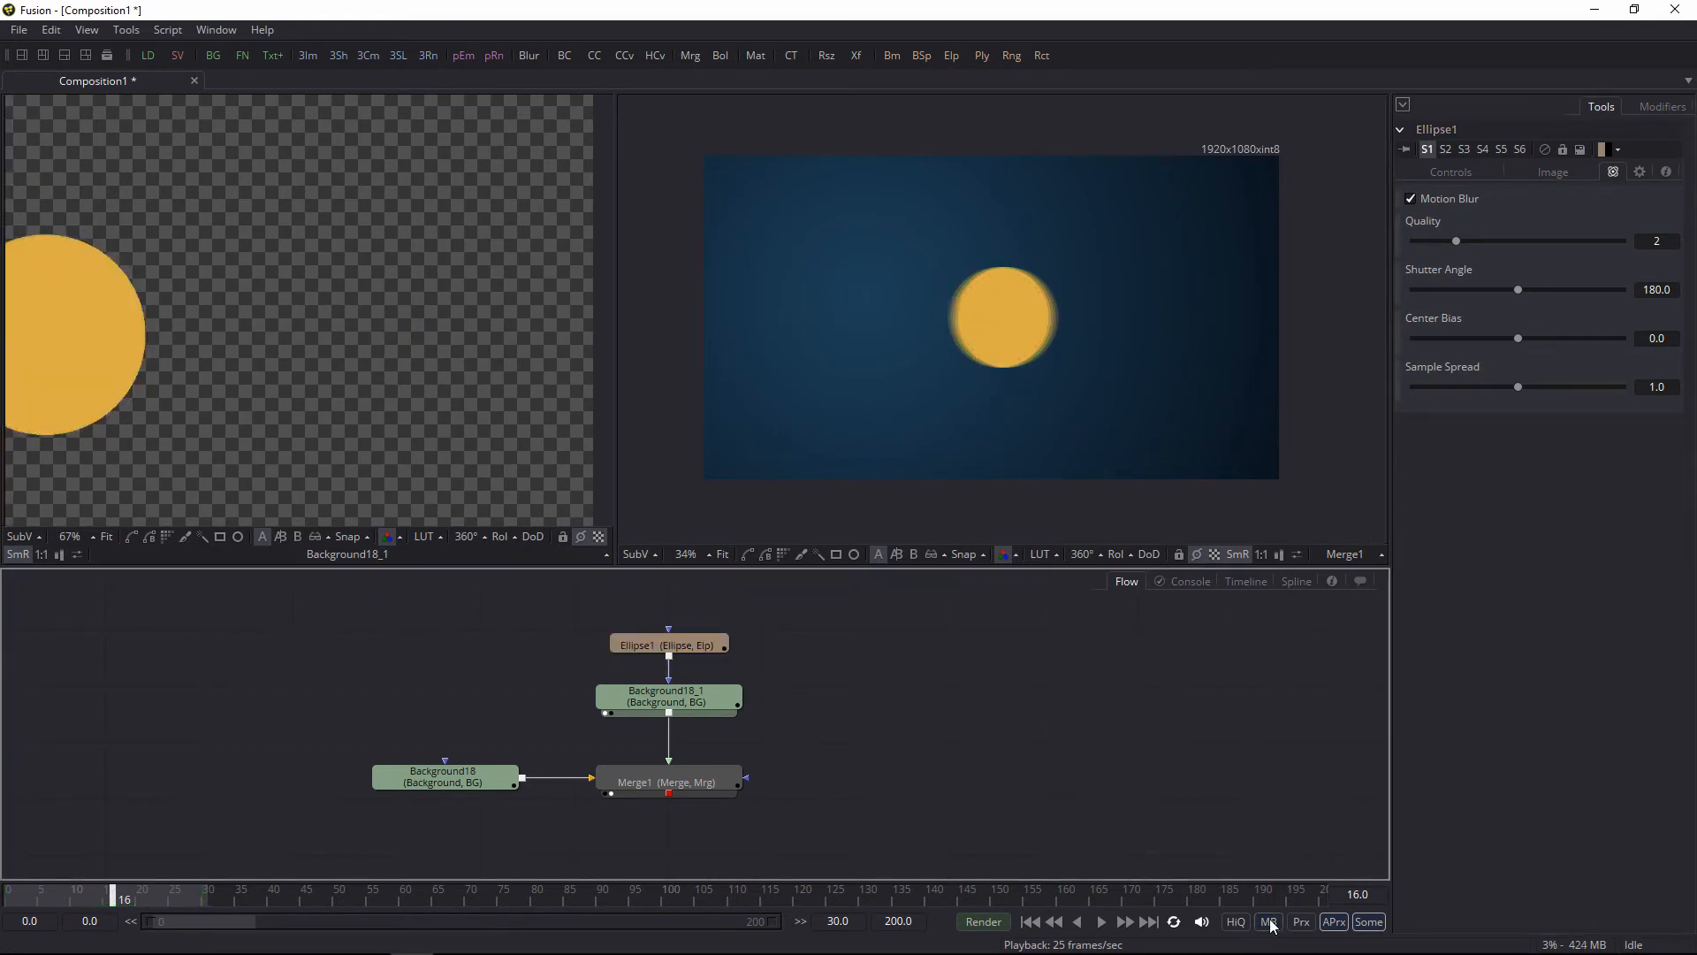
mouse_move(113, 902)
left_mouse_down()
mouse_move(146, 902)
mouse_move(57, 898)
mouse_move(131, 900)
left_mouse_up()
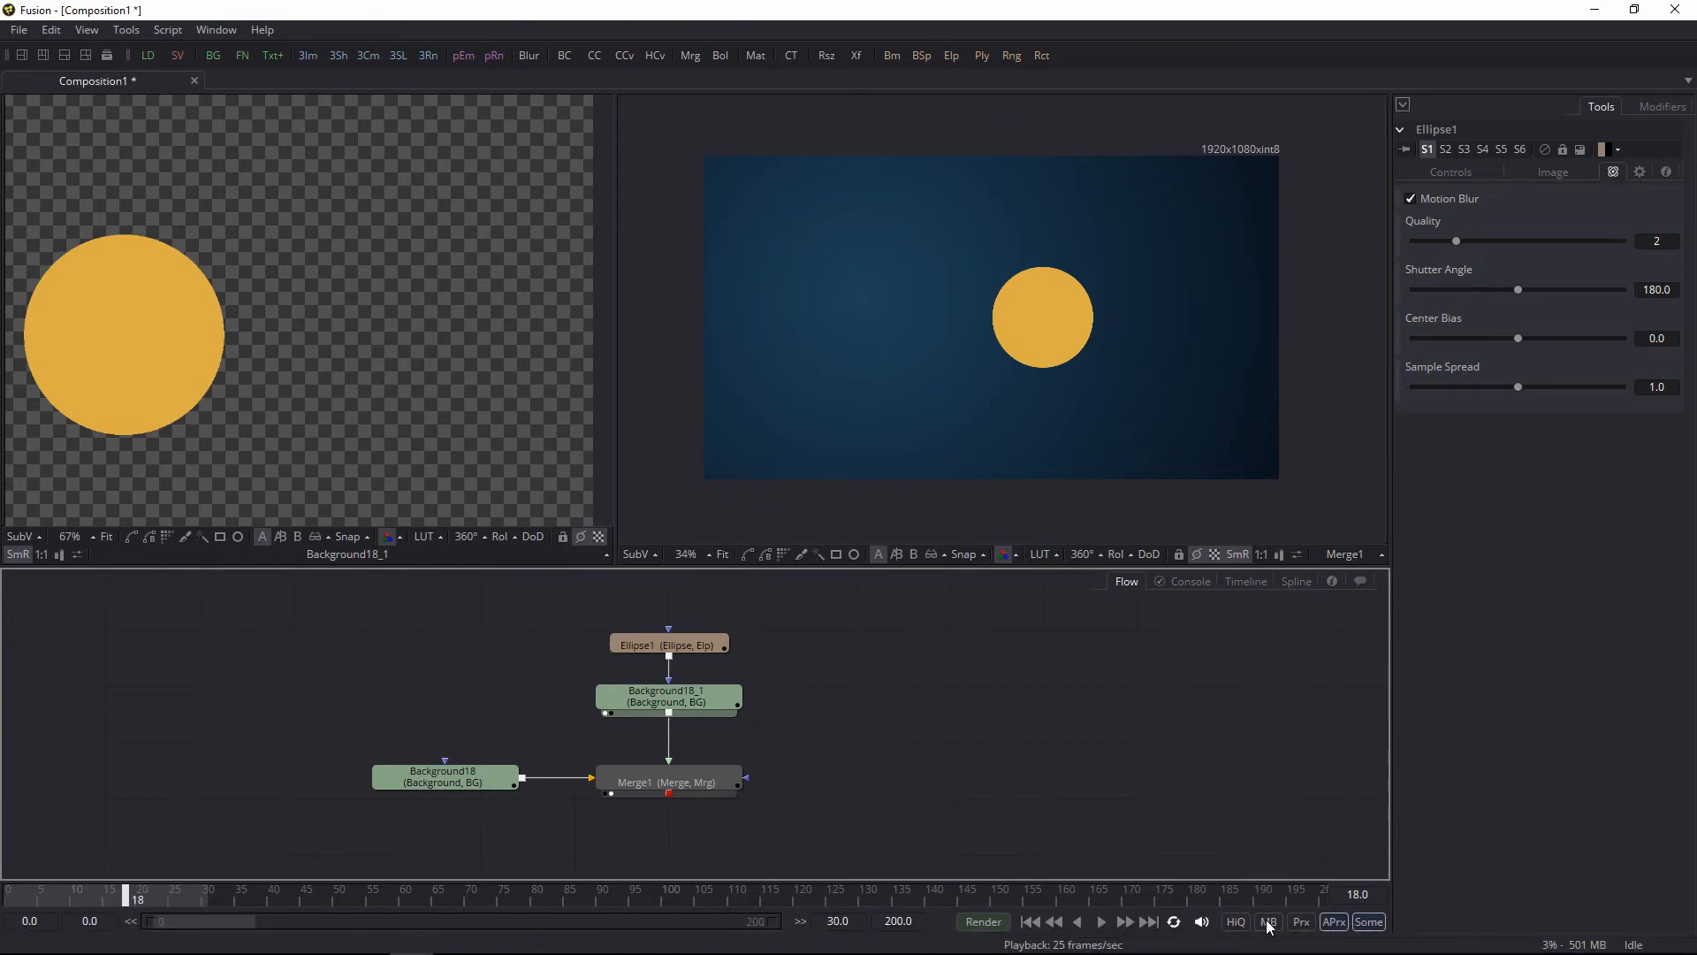
left_click(122, 900)
left_click_drag(122, 900, 135, 900)
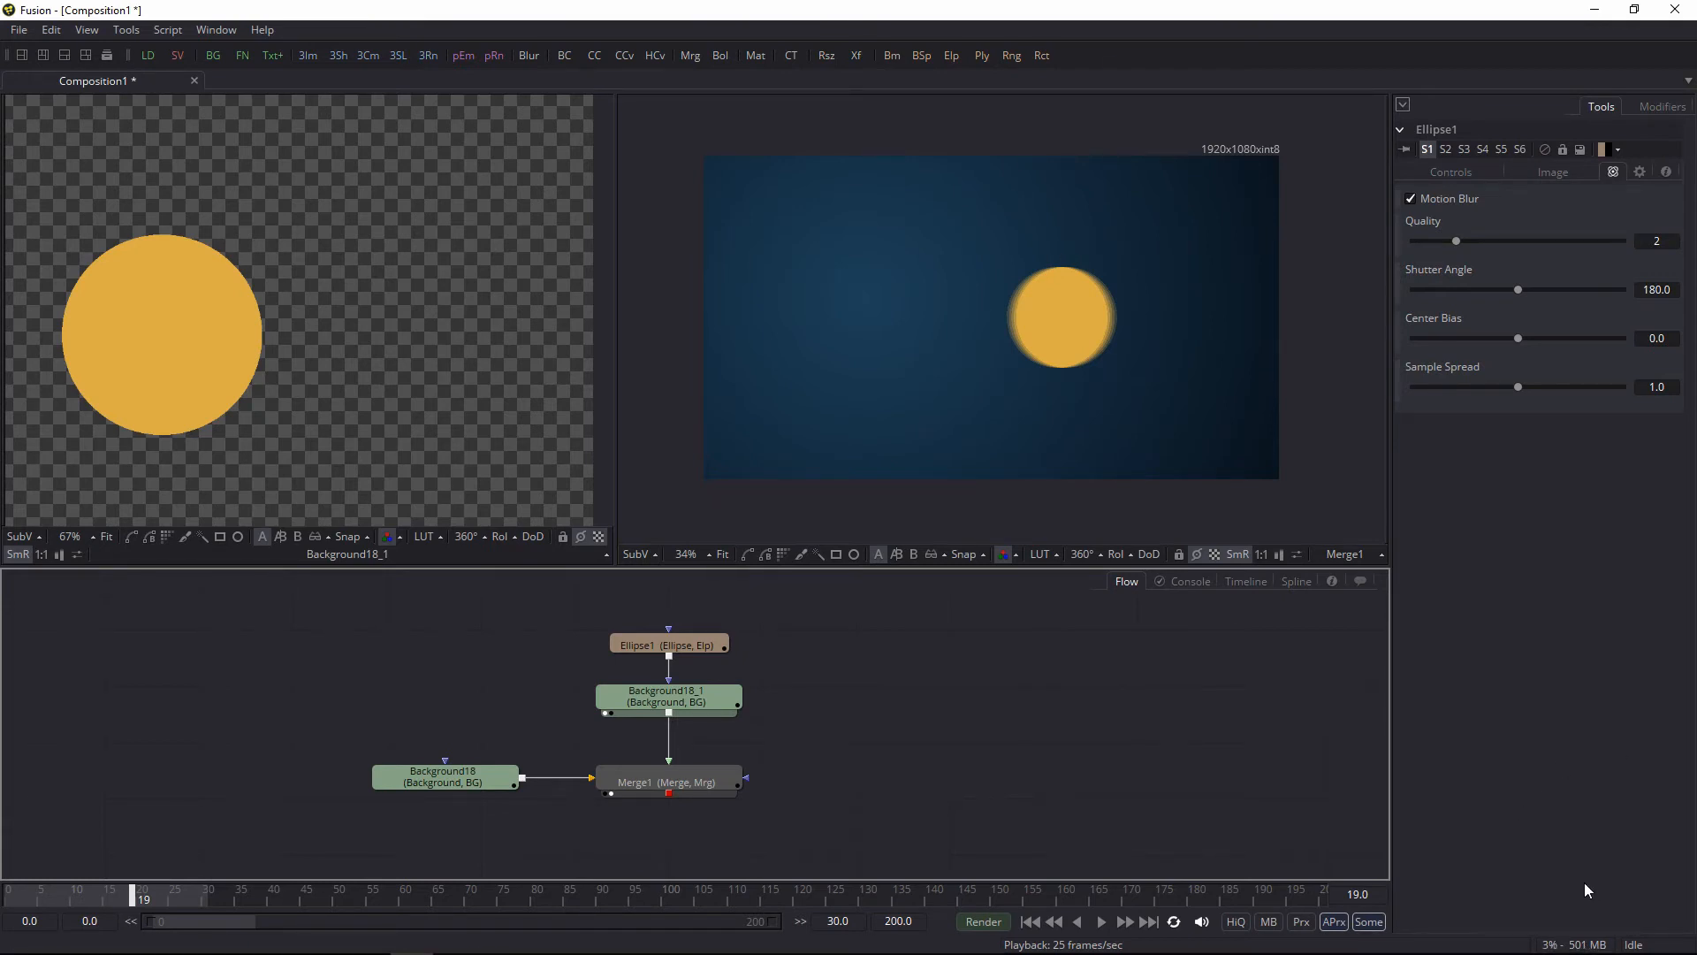
Step: Purge the composition's memory cache and scrub the playhead back to frame 5
right_click(1569, 946)
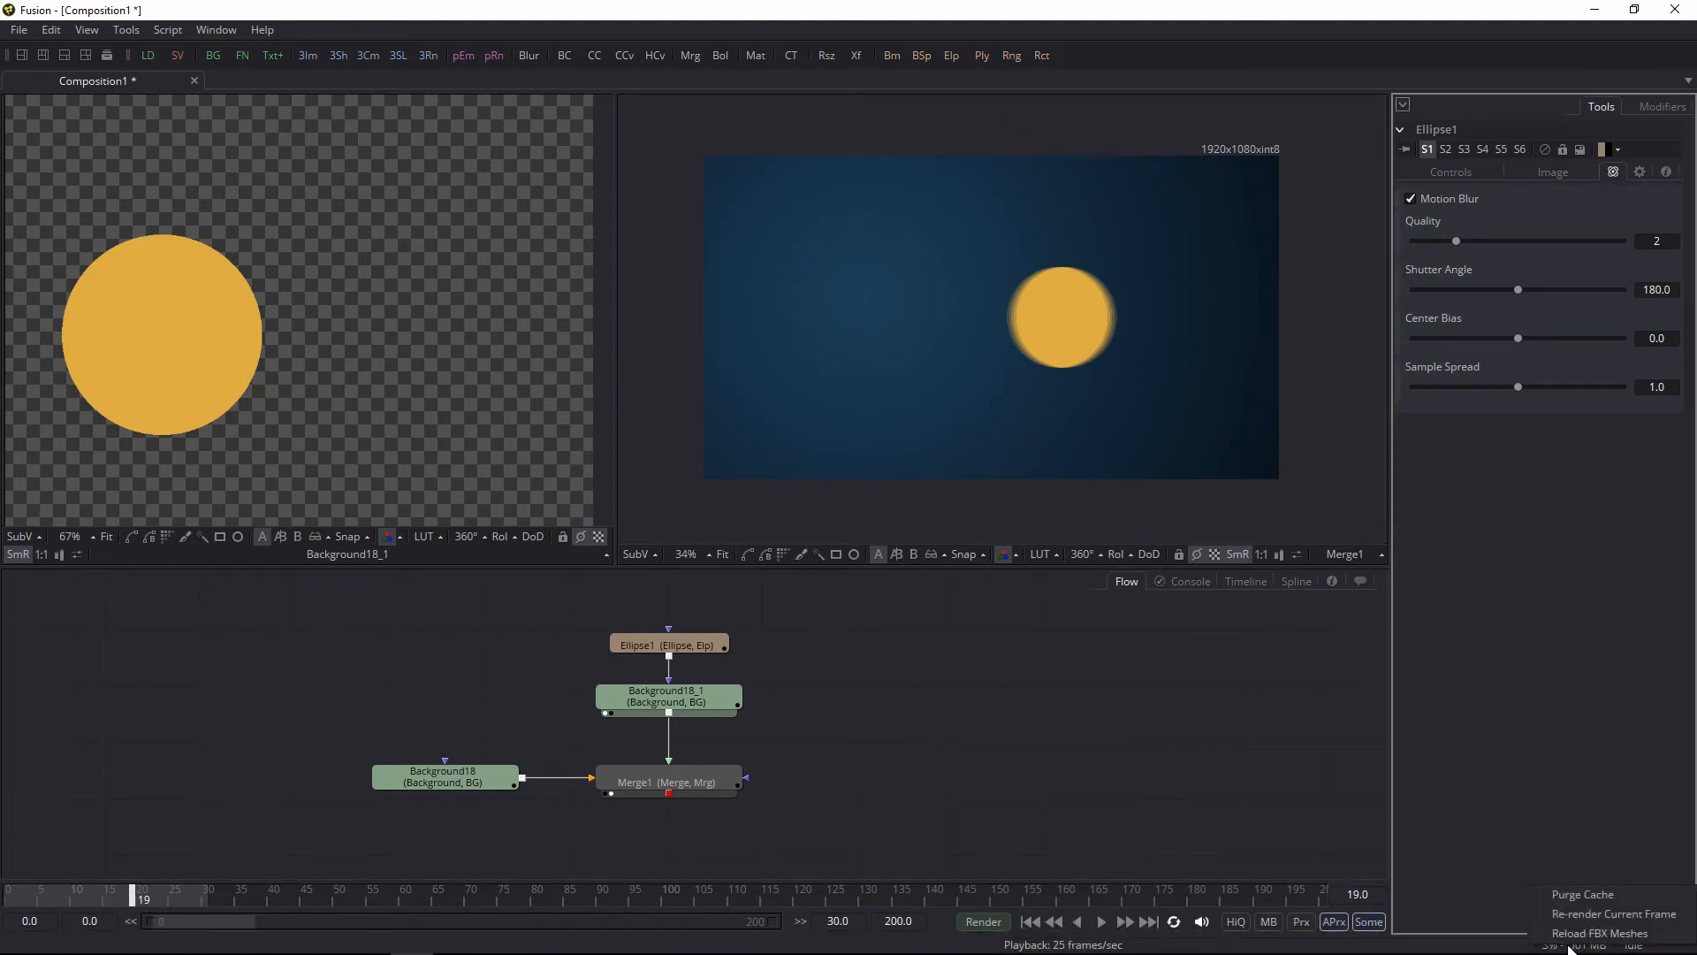
left_click(1583, 896)
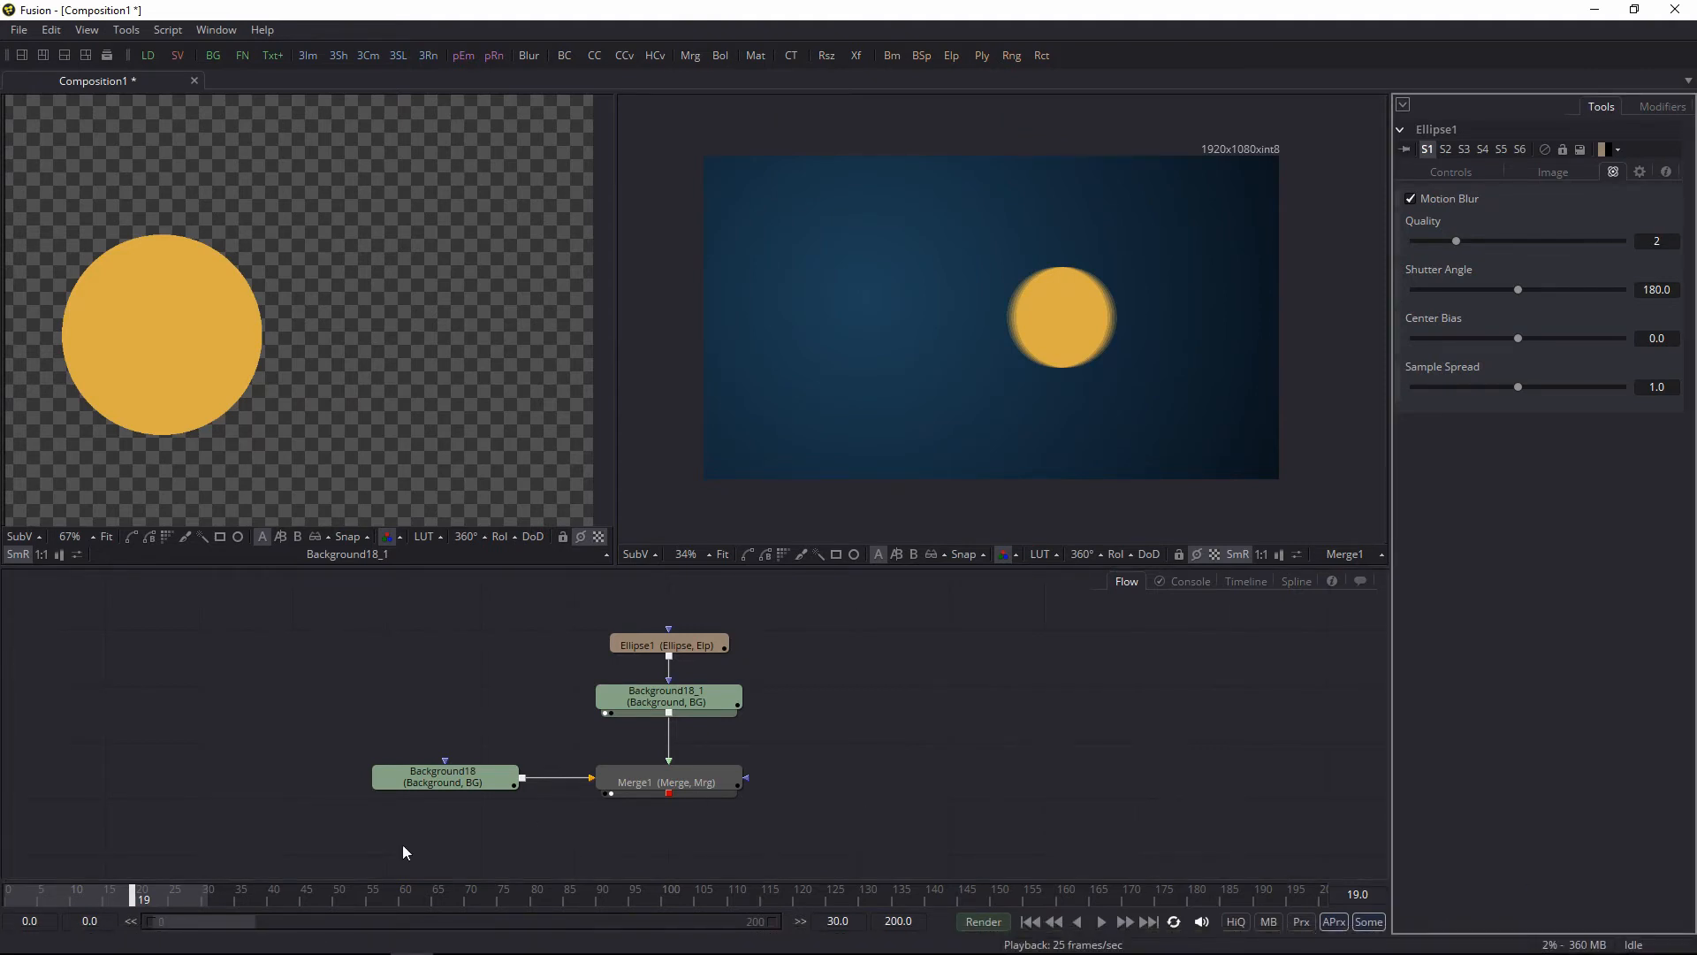
left_click(153, 899)
left_click_drag(153, 899, 41, 900)
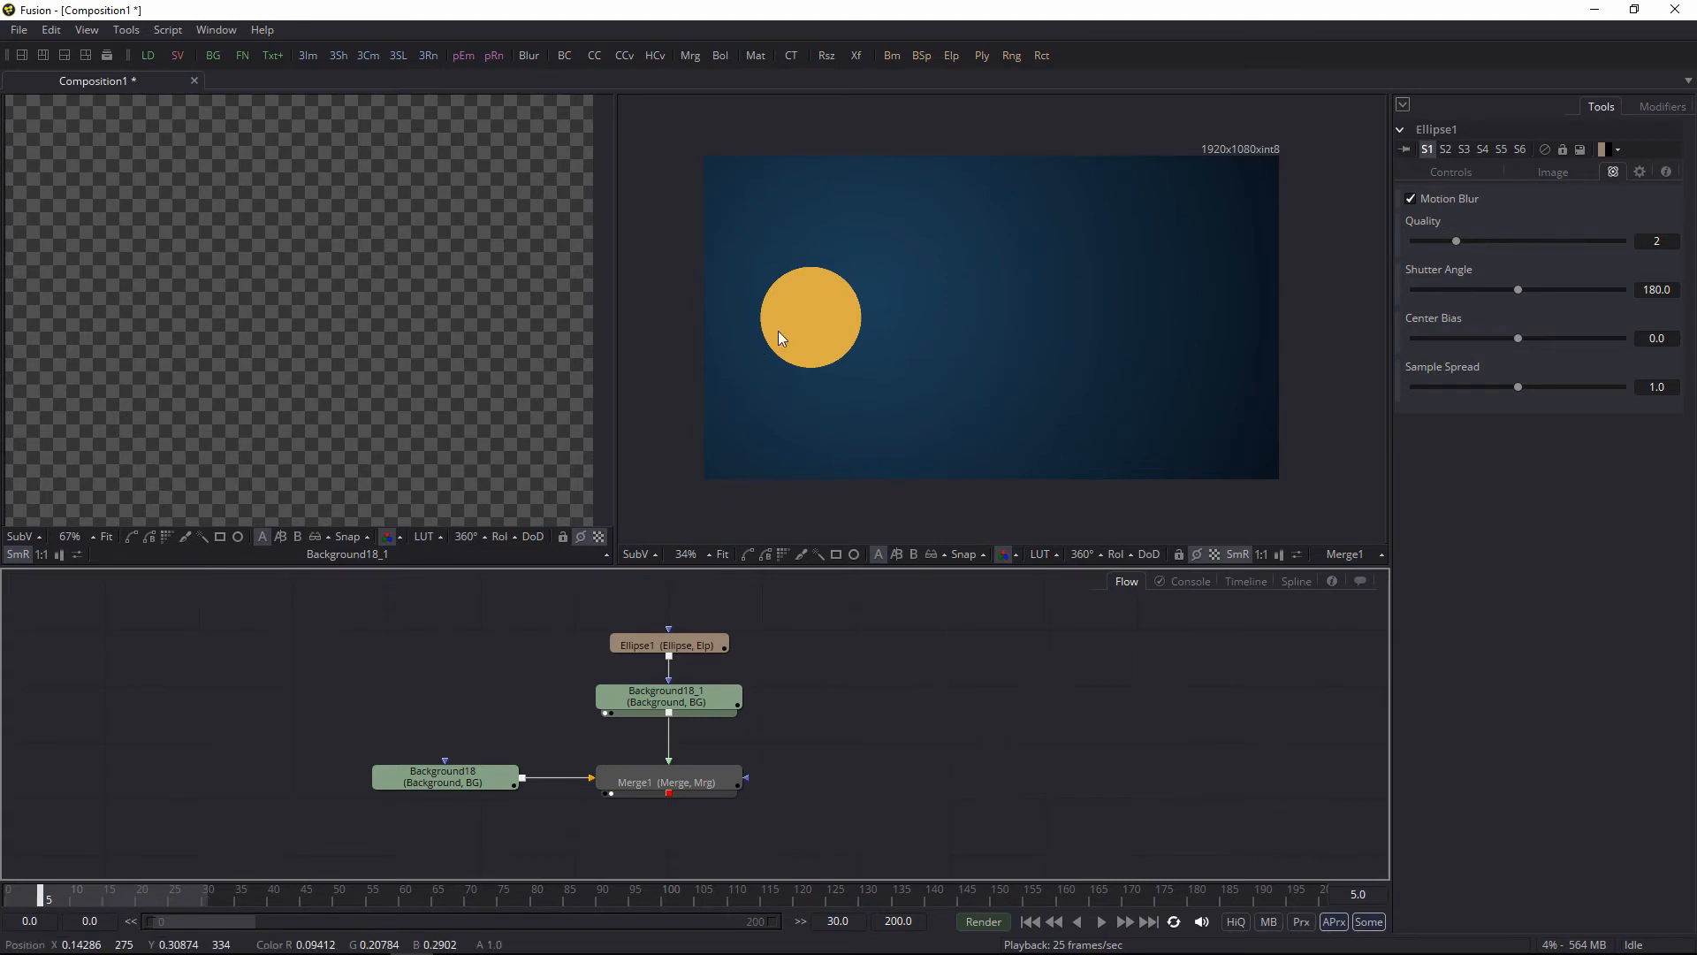
Step: Set the proxy ratio for the composition's preview rendering to 4
scroll(884, 322, "up", 5)
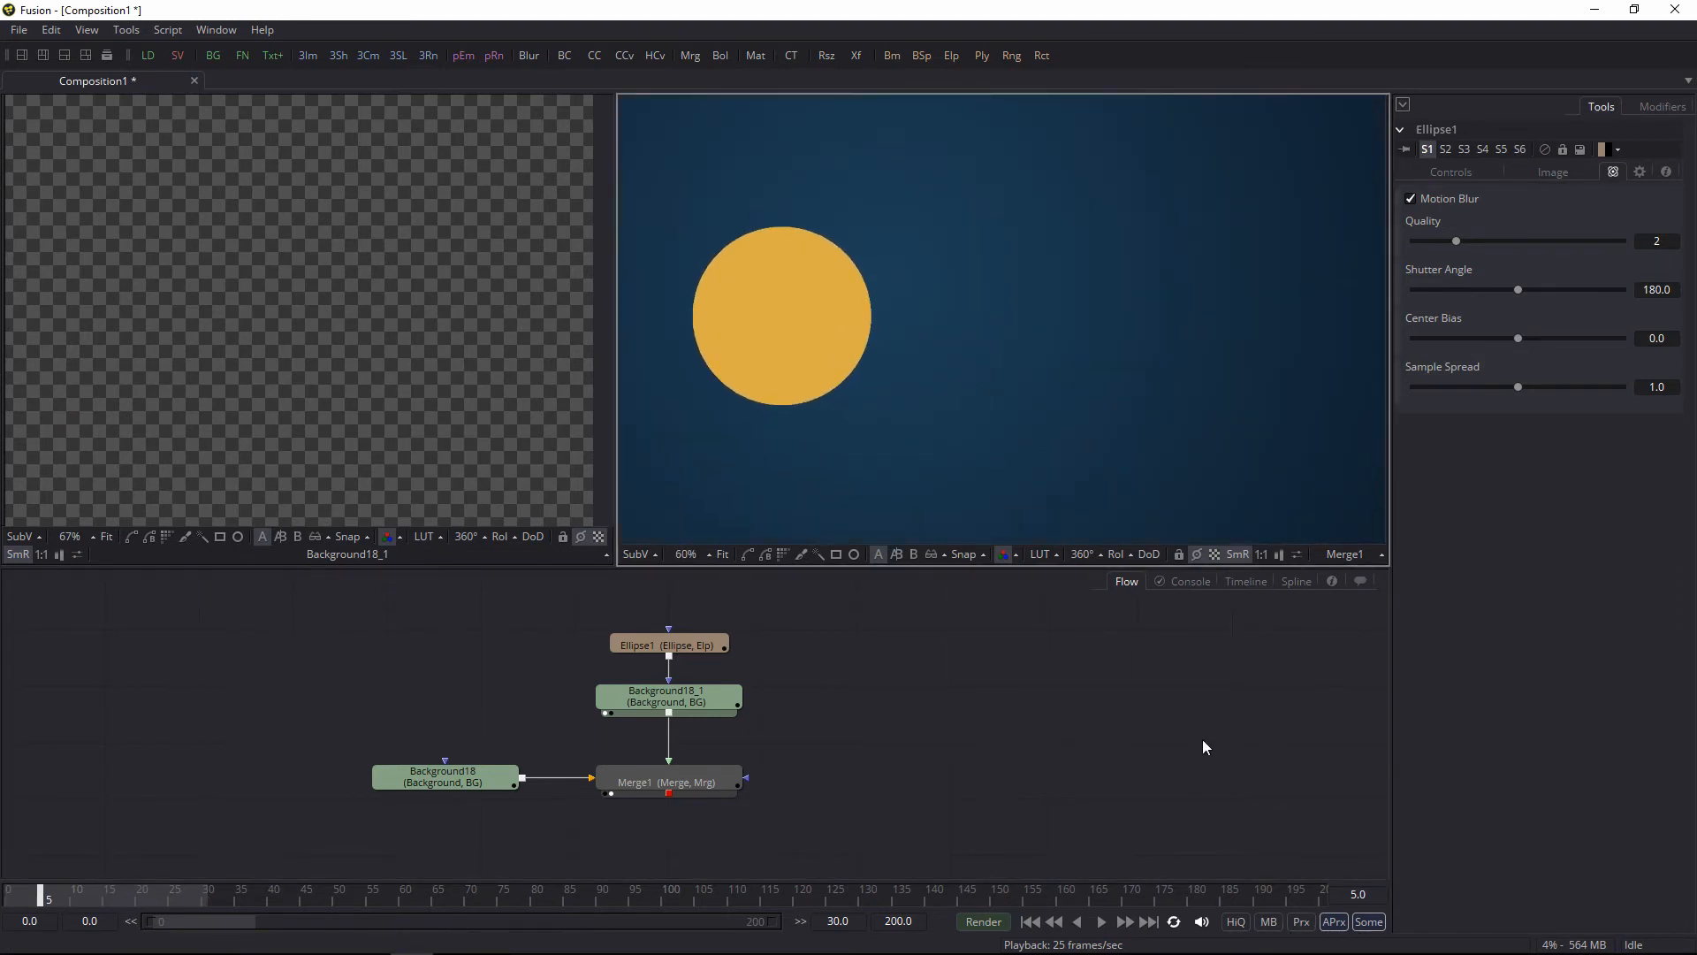
scroll(1011, 380, "down", 5)
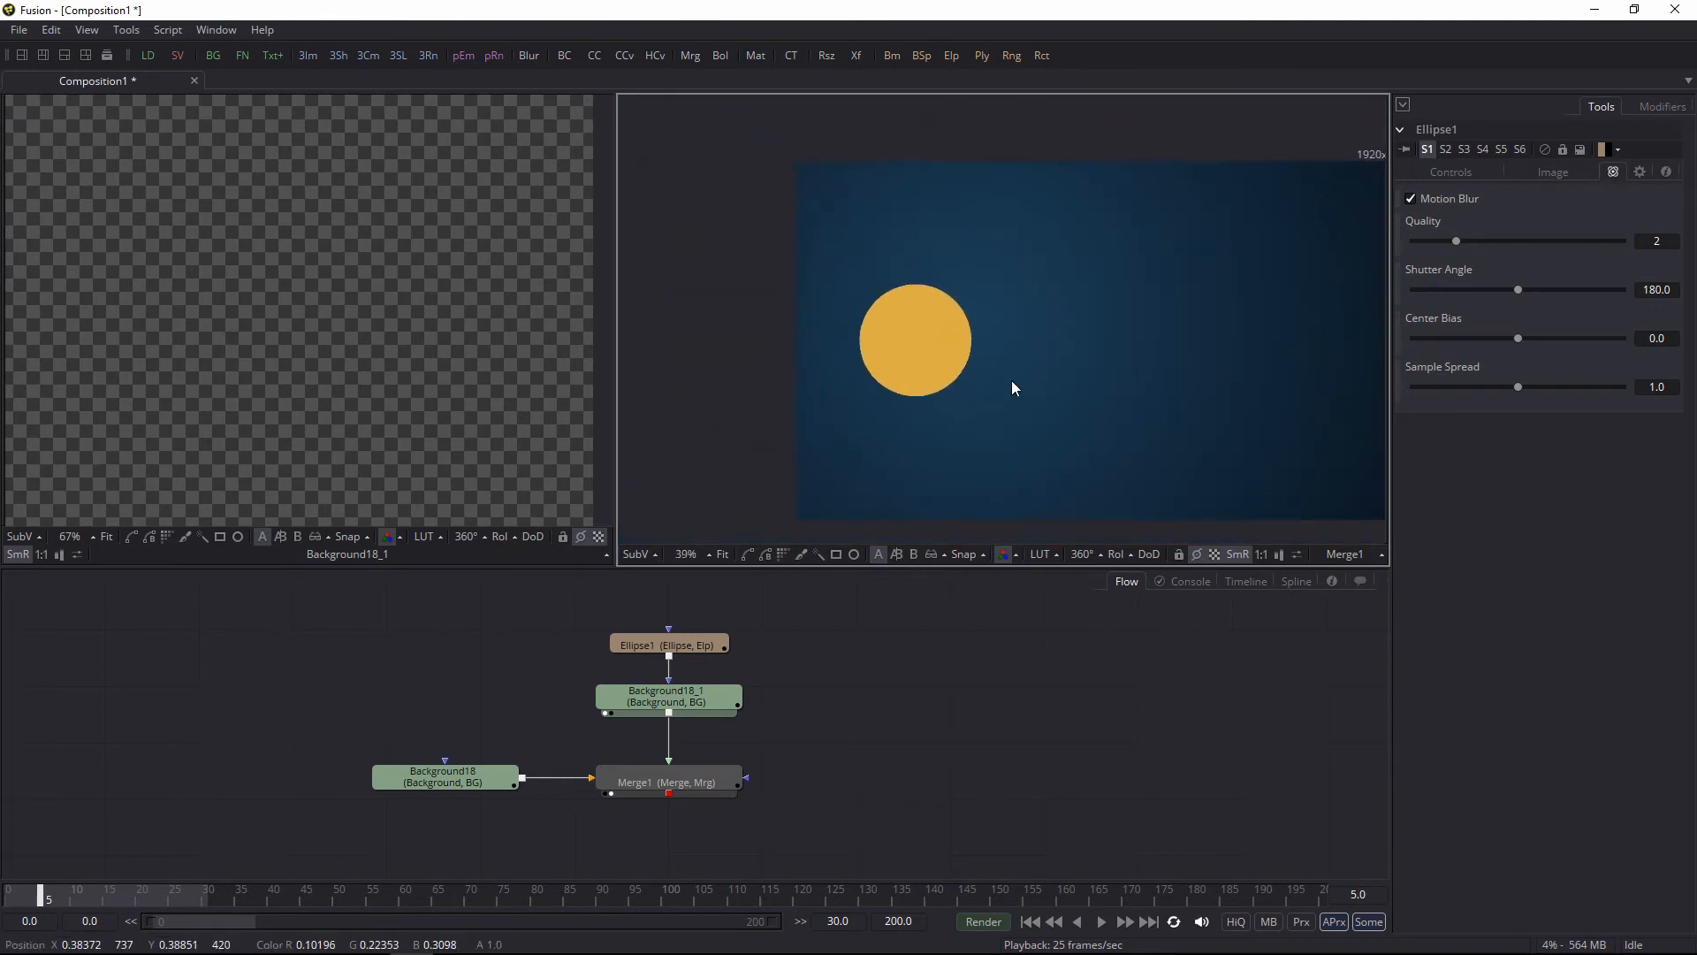
left_click_drag(1062, 316, 1078, 327)
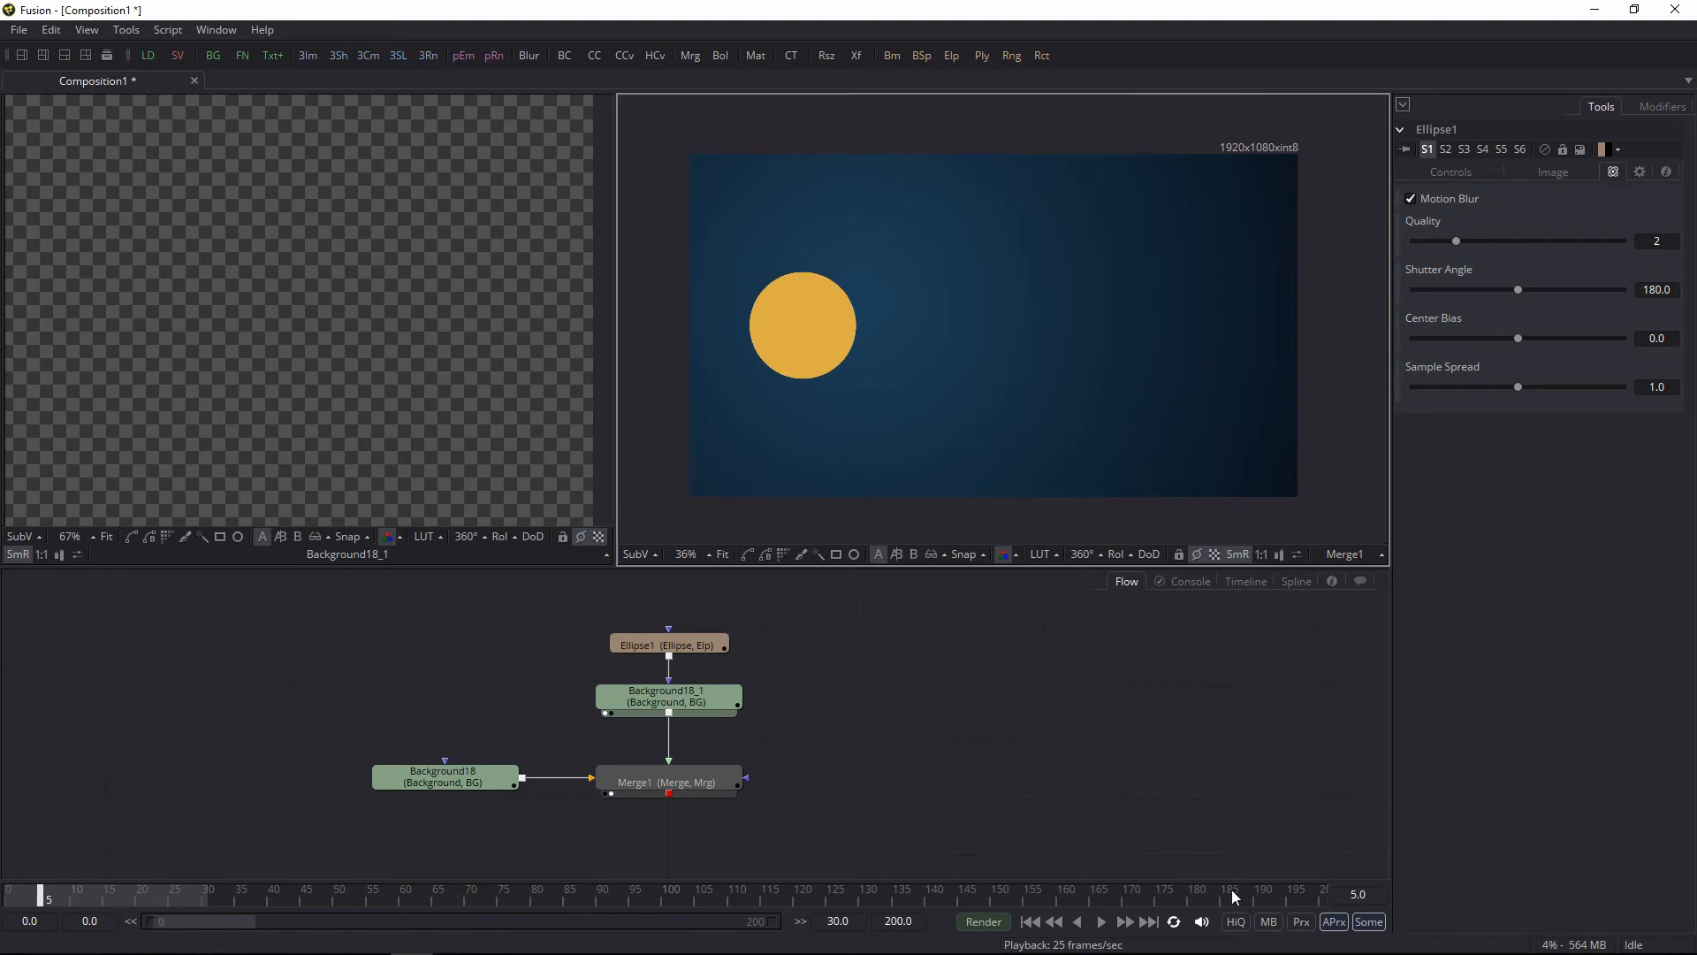
right_click(1300, 921)
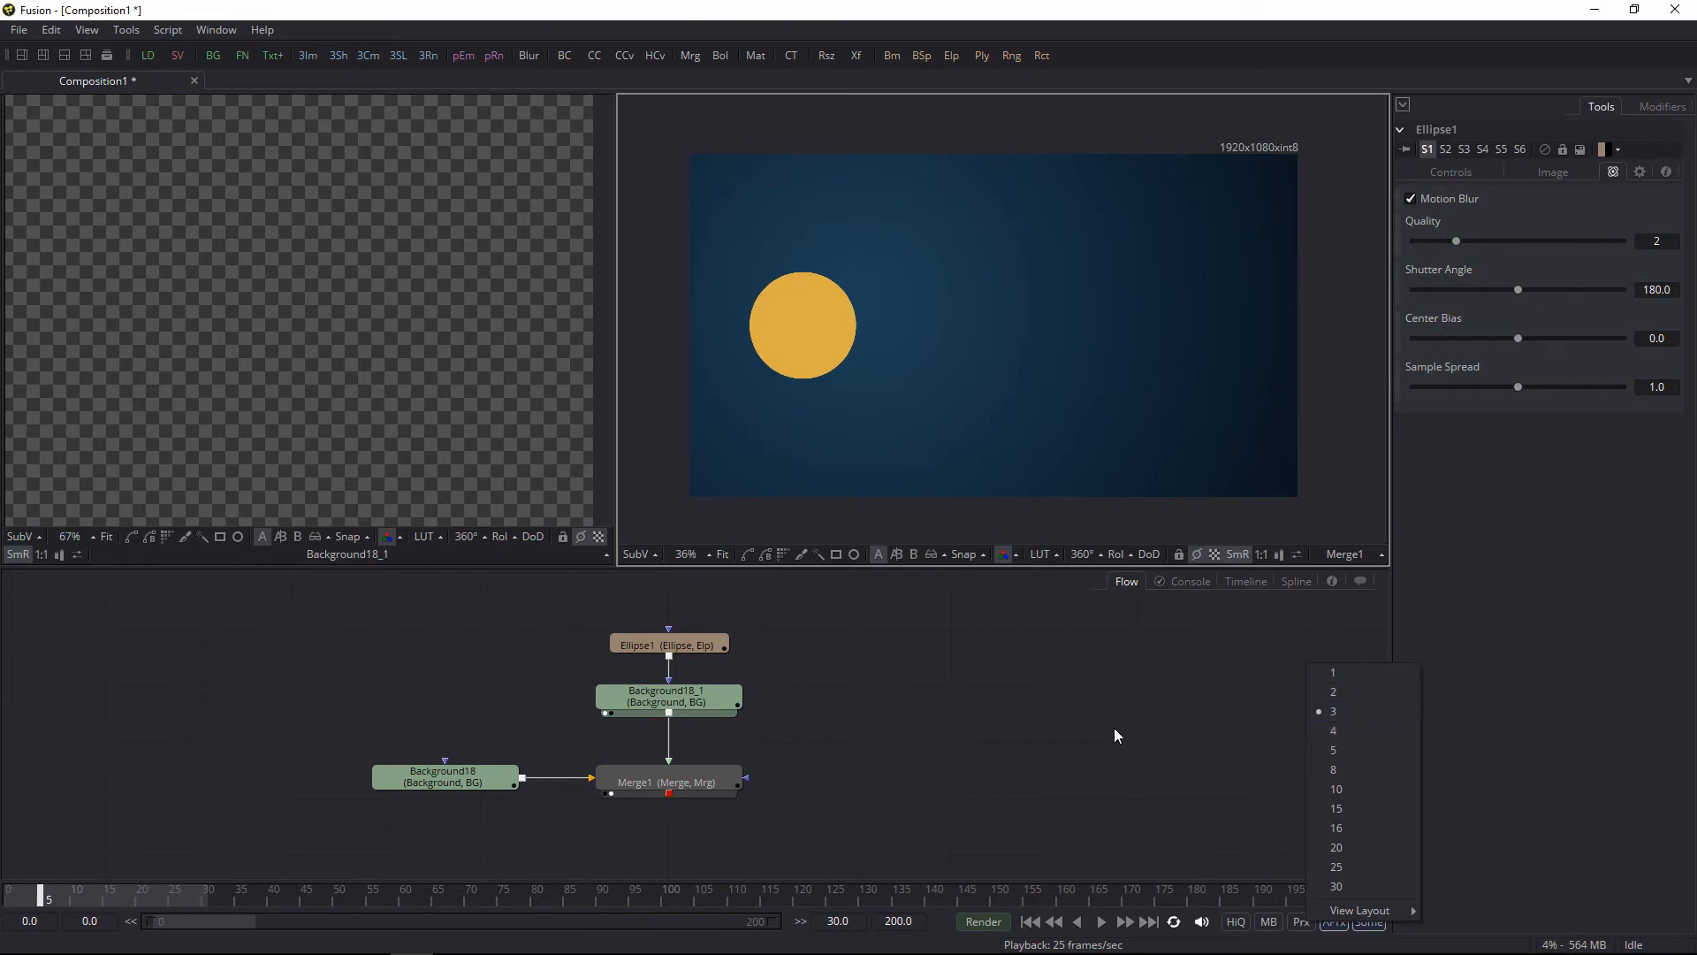
left_click(1369, 733)
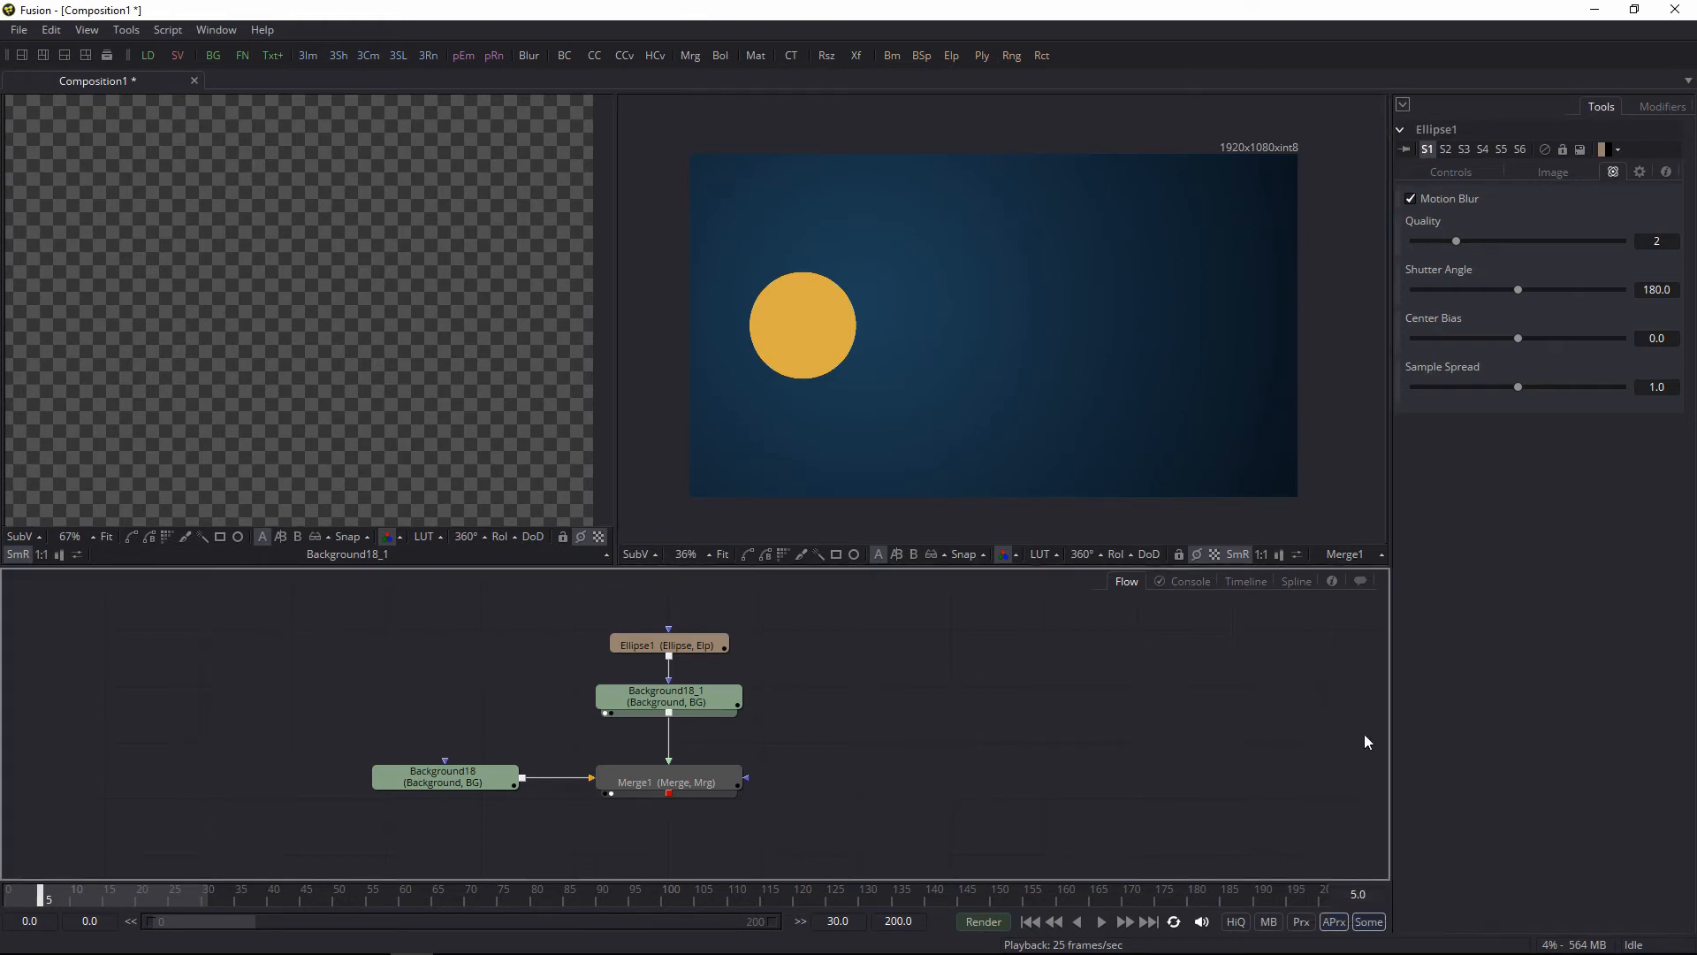
Step: Look at the available auto proxy ratio settings for the composition
right_click(1329, 926)
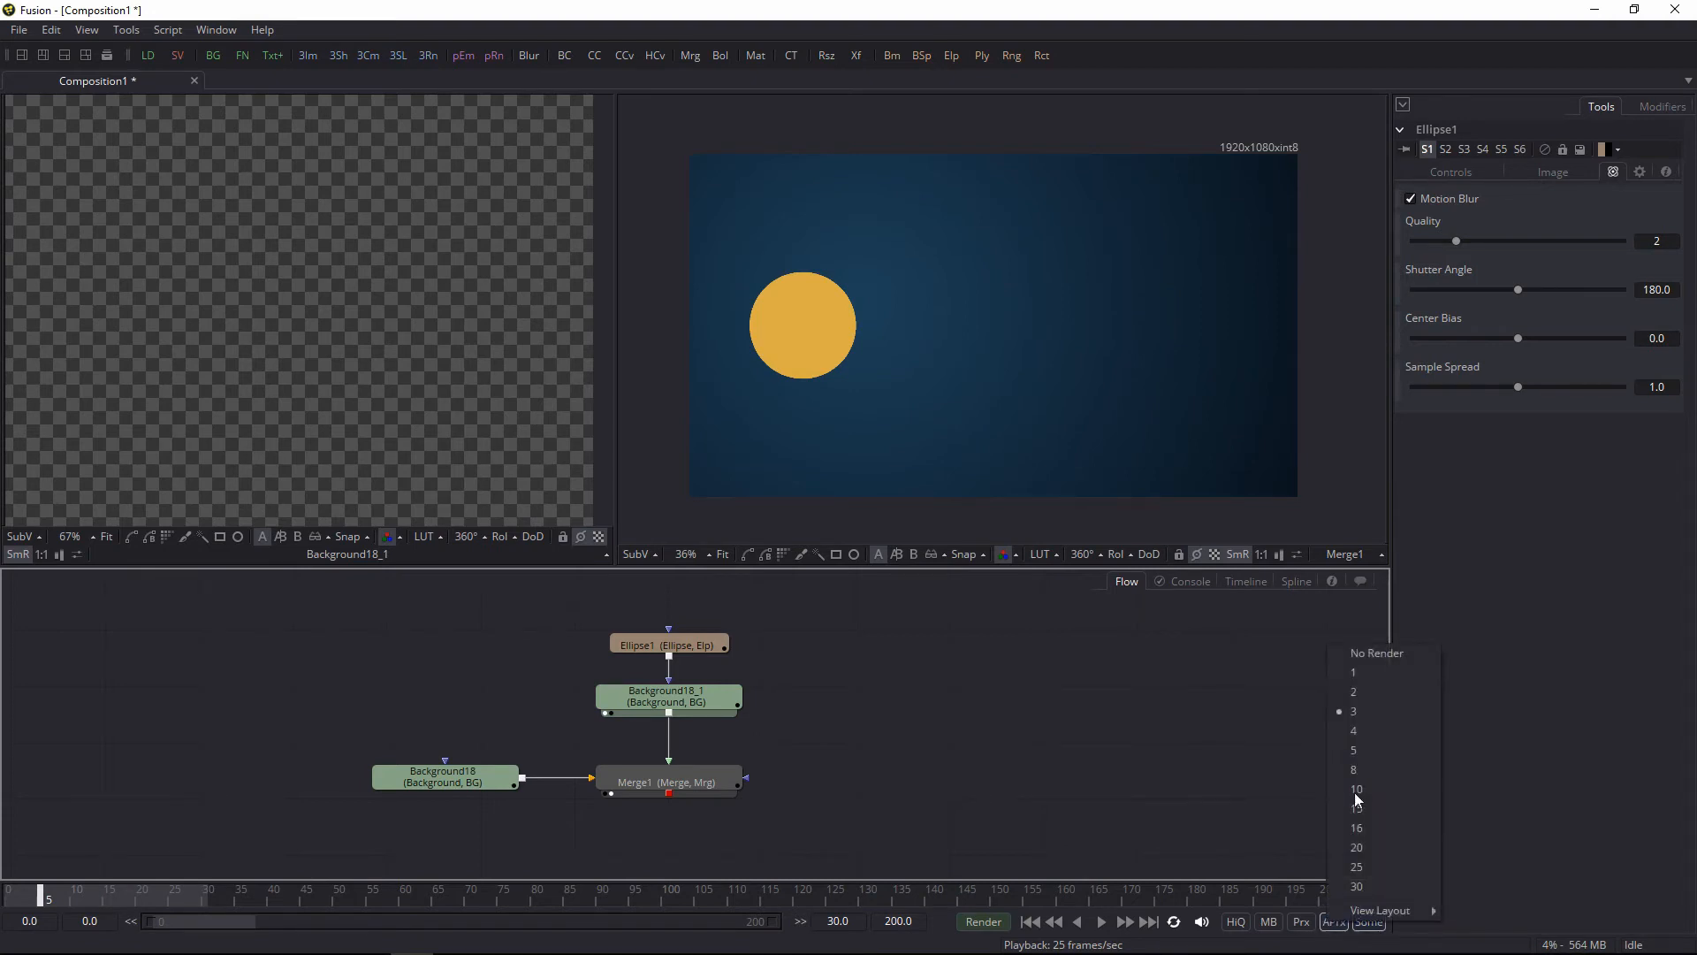
left_click(1337, 723)
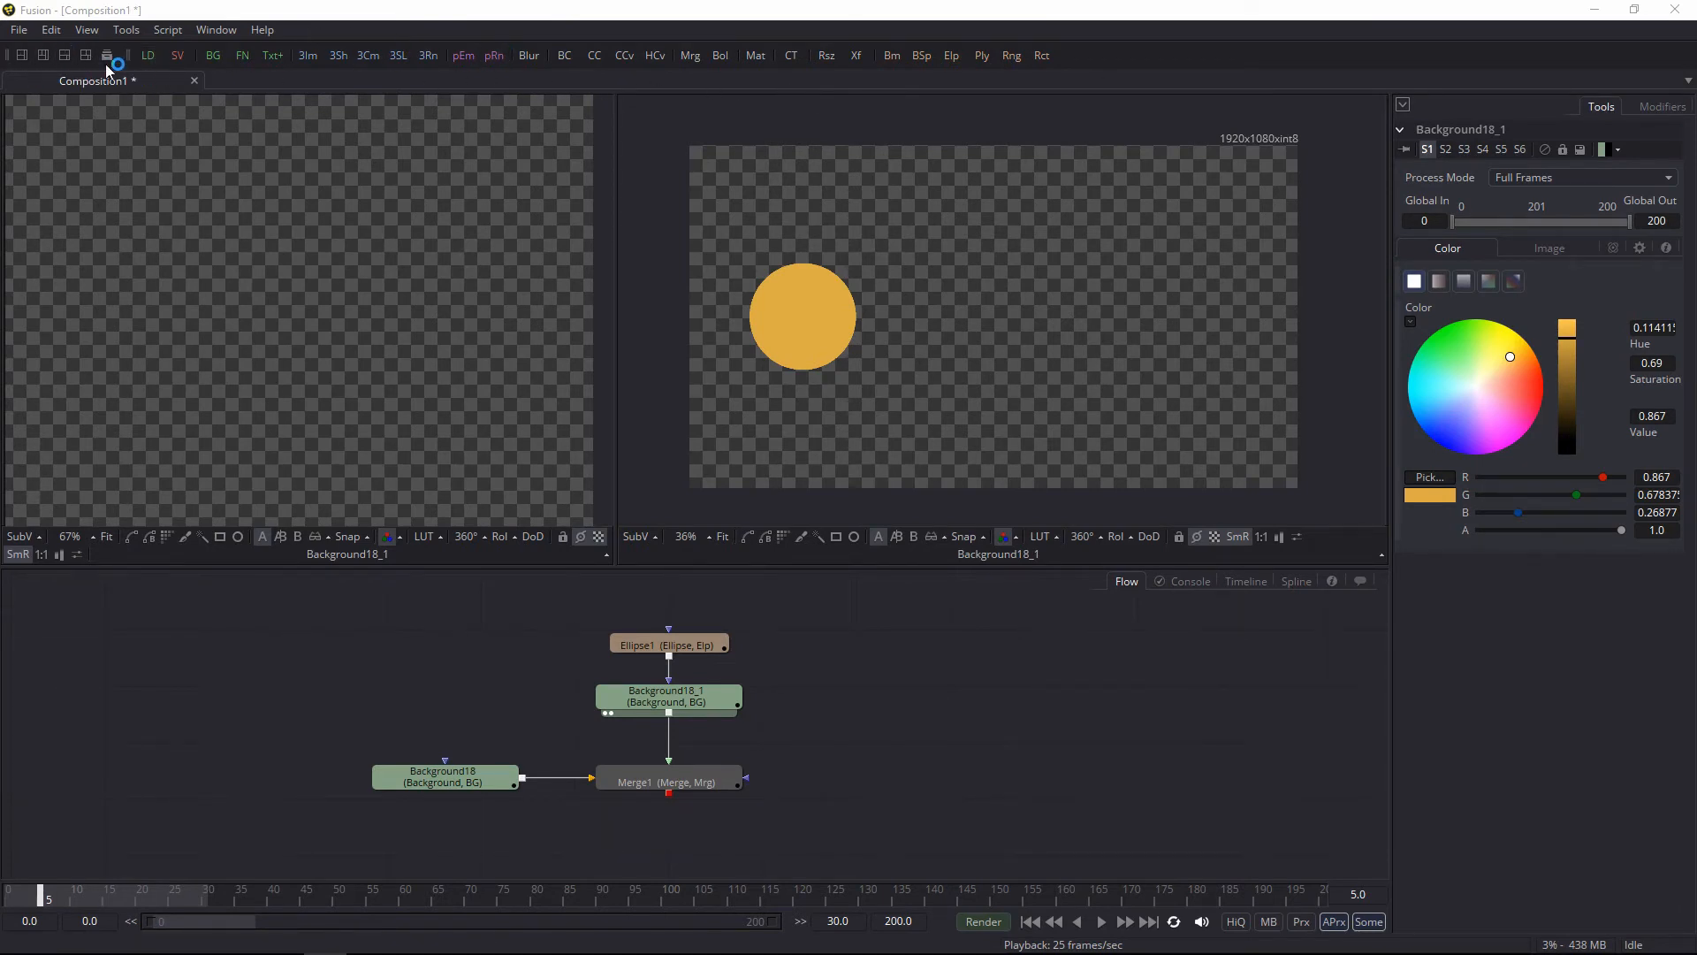
Step: Switch through the preset window layouts and settle on layout 4, with two wide viewers above the node flow
left_click(21, 56)
left_click(22, 56)
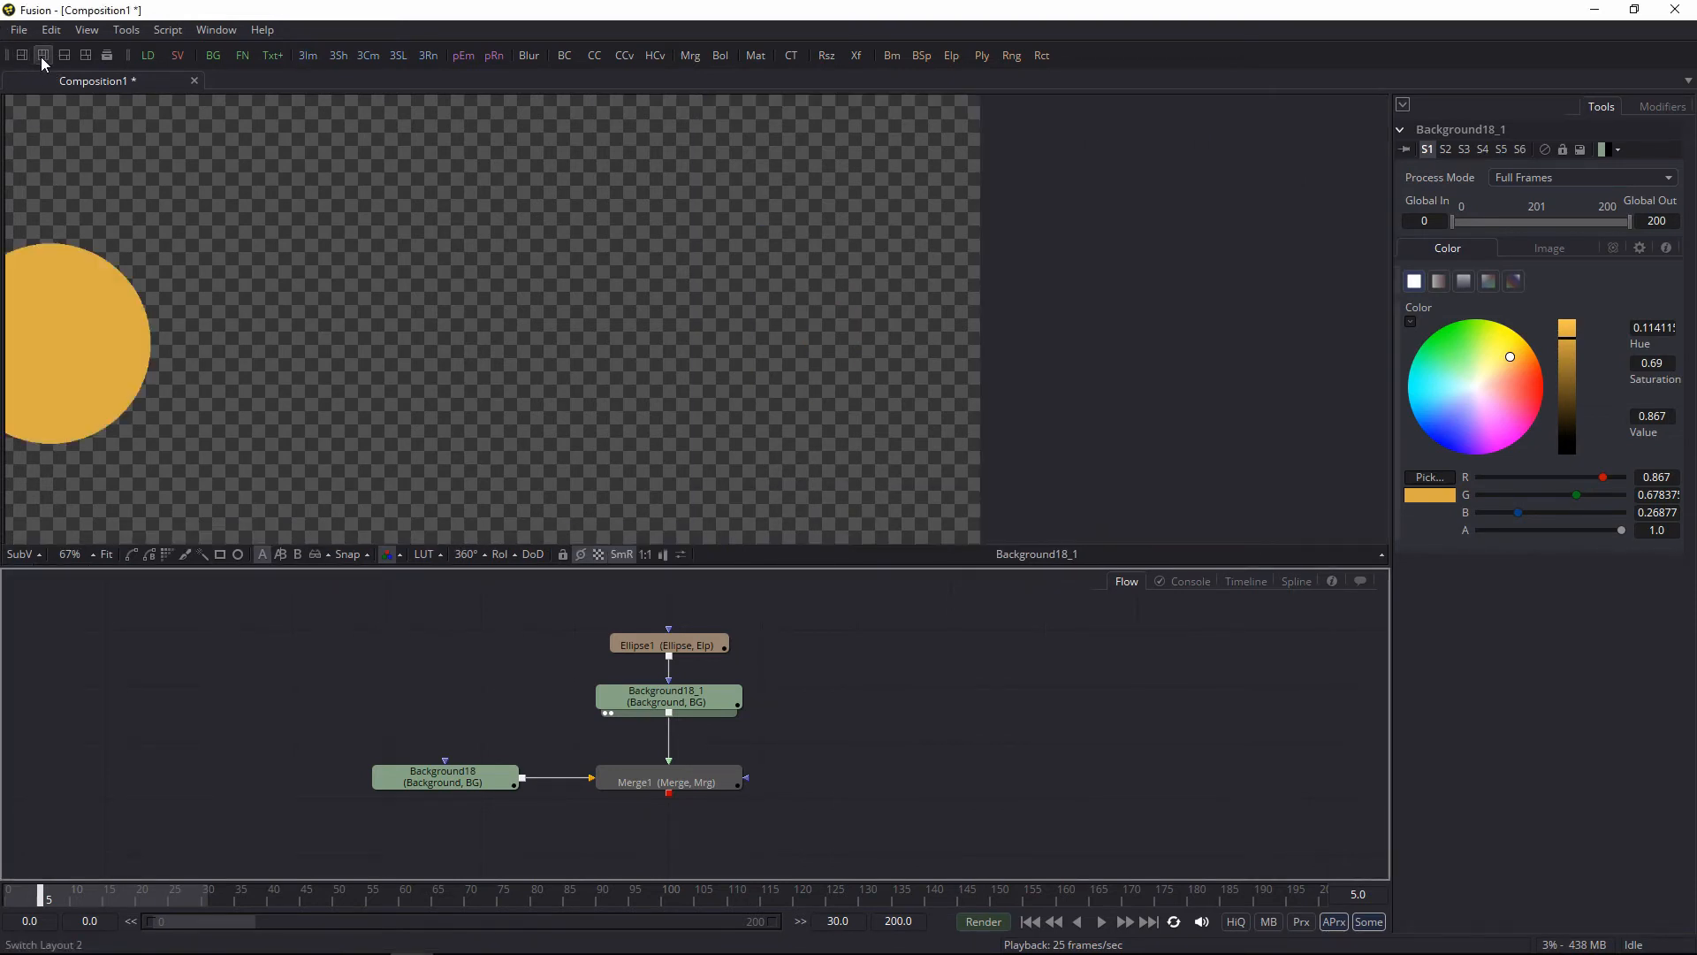
left_click(43, 58)
left_click(65, 56)
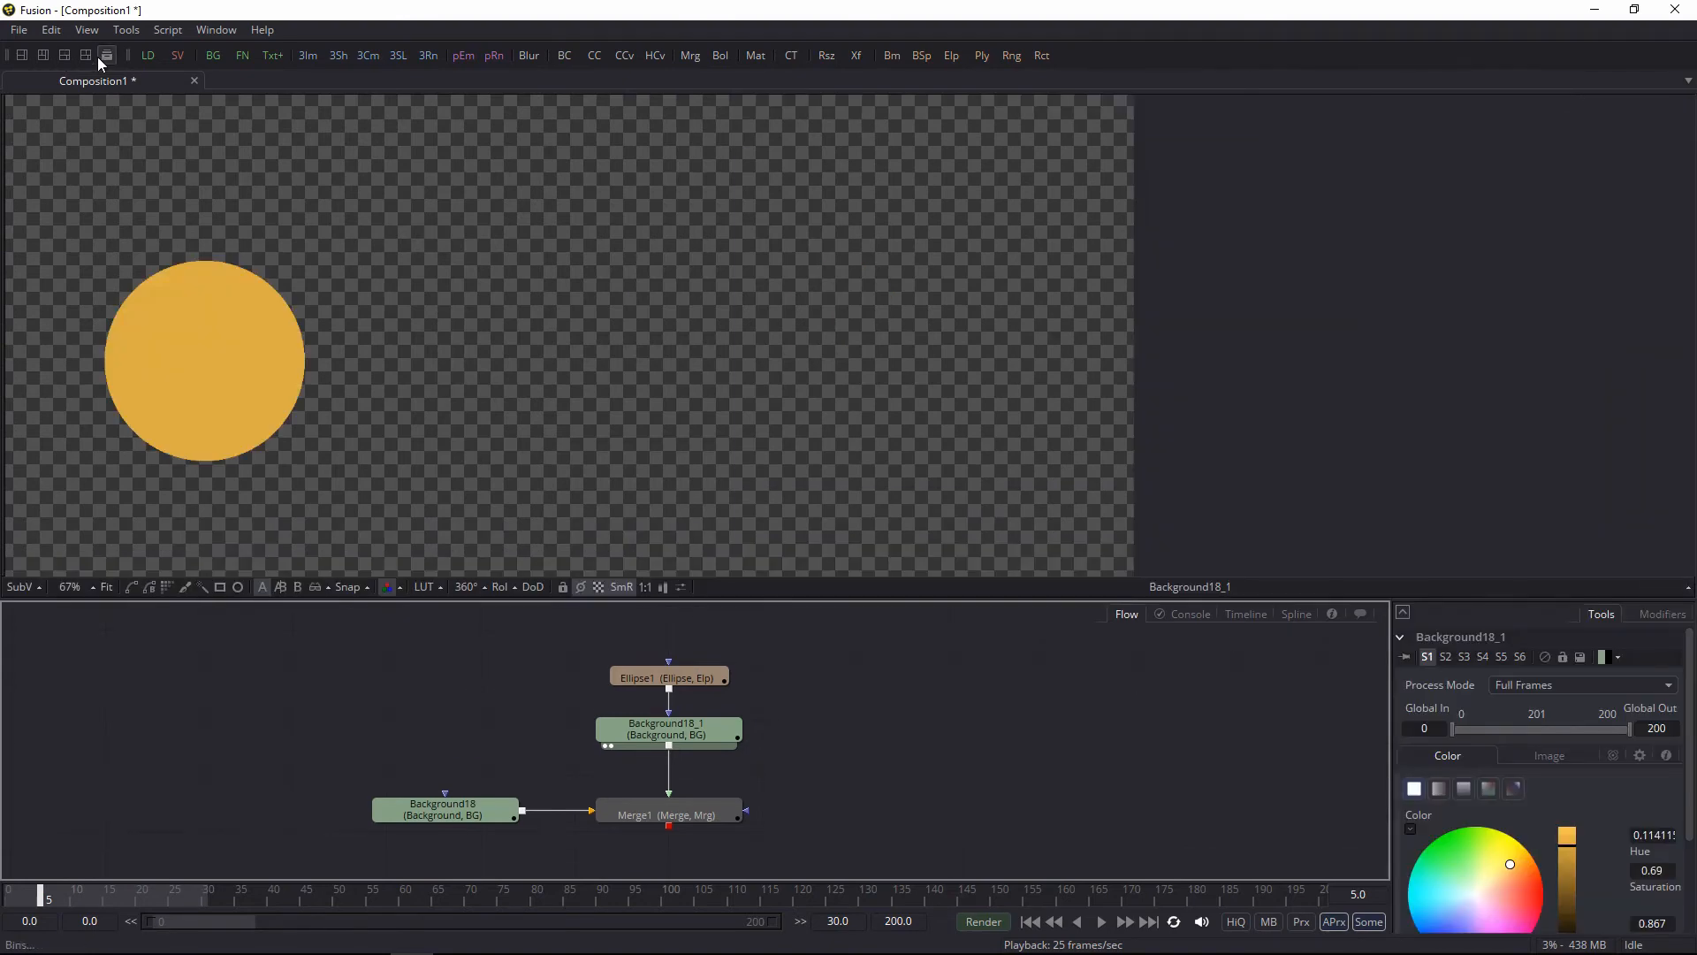
left_click(107, 55)
left_click(1394, 145)
left_click(21, 56)
left_click(86, 56)
left_click(86, 57)
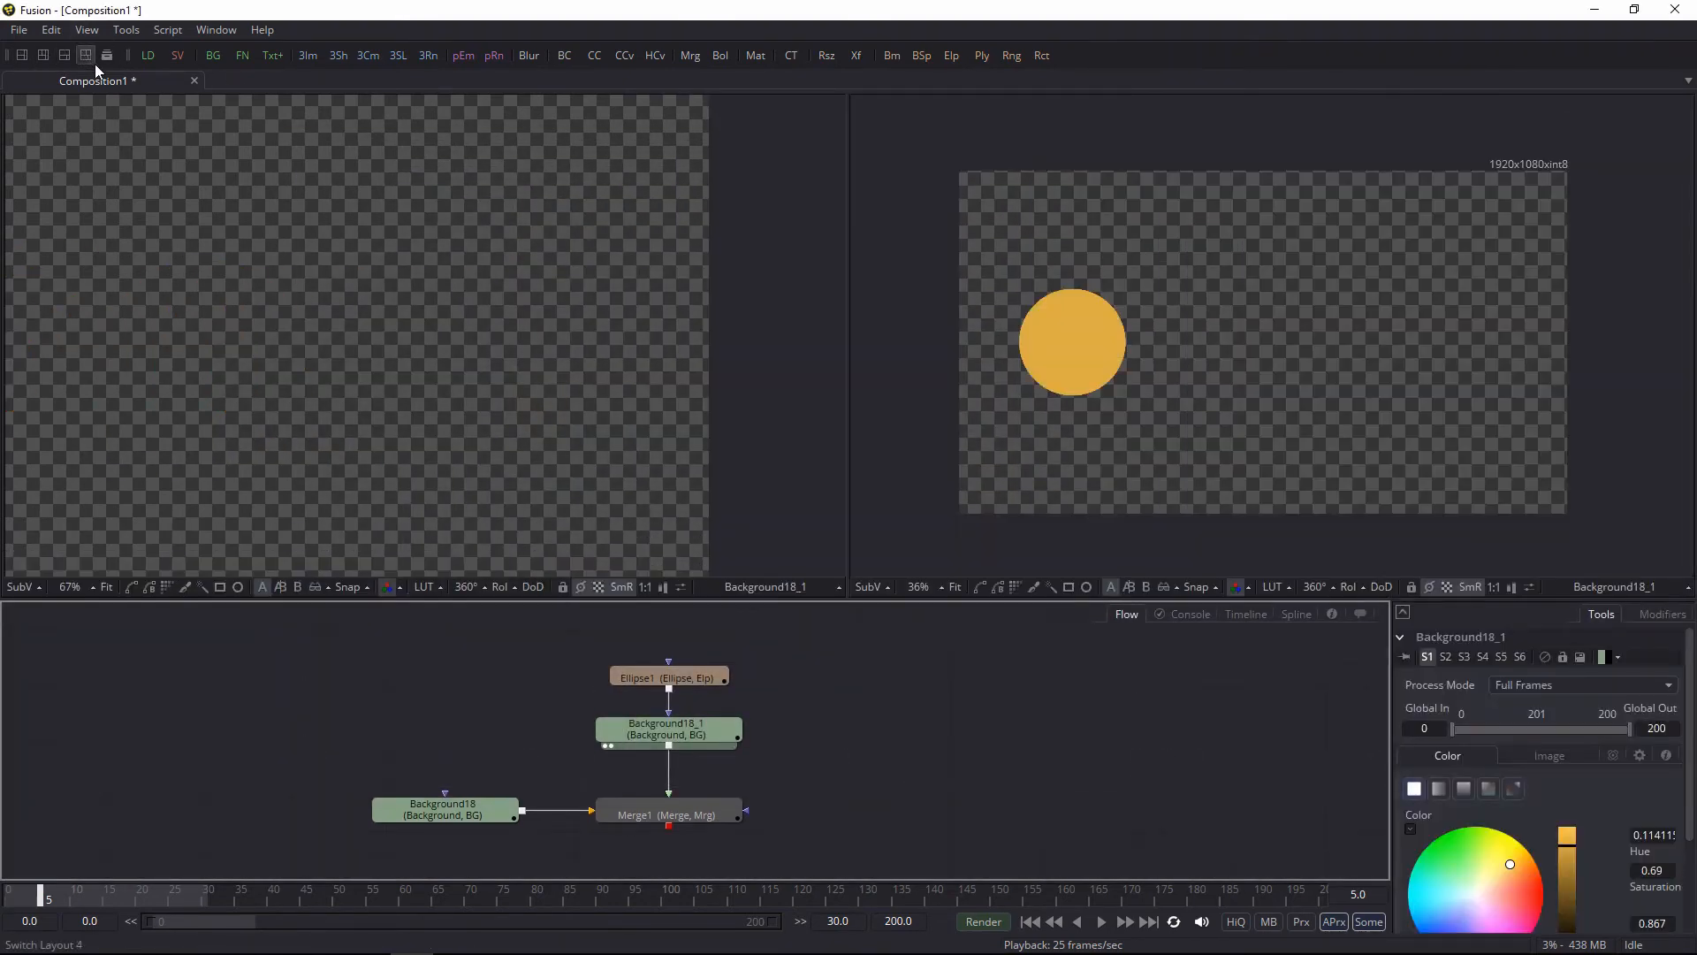
Step: Look at the list of saved view layouts without loading one
left_click(216, 31)
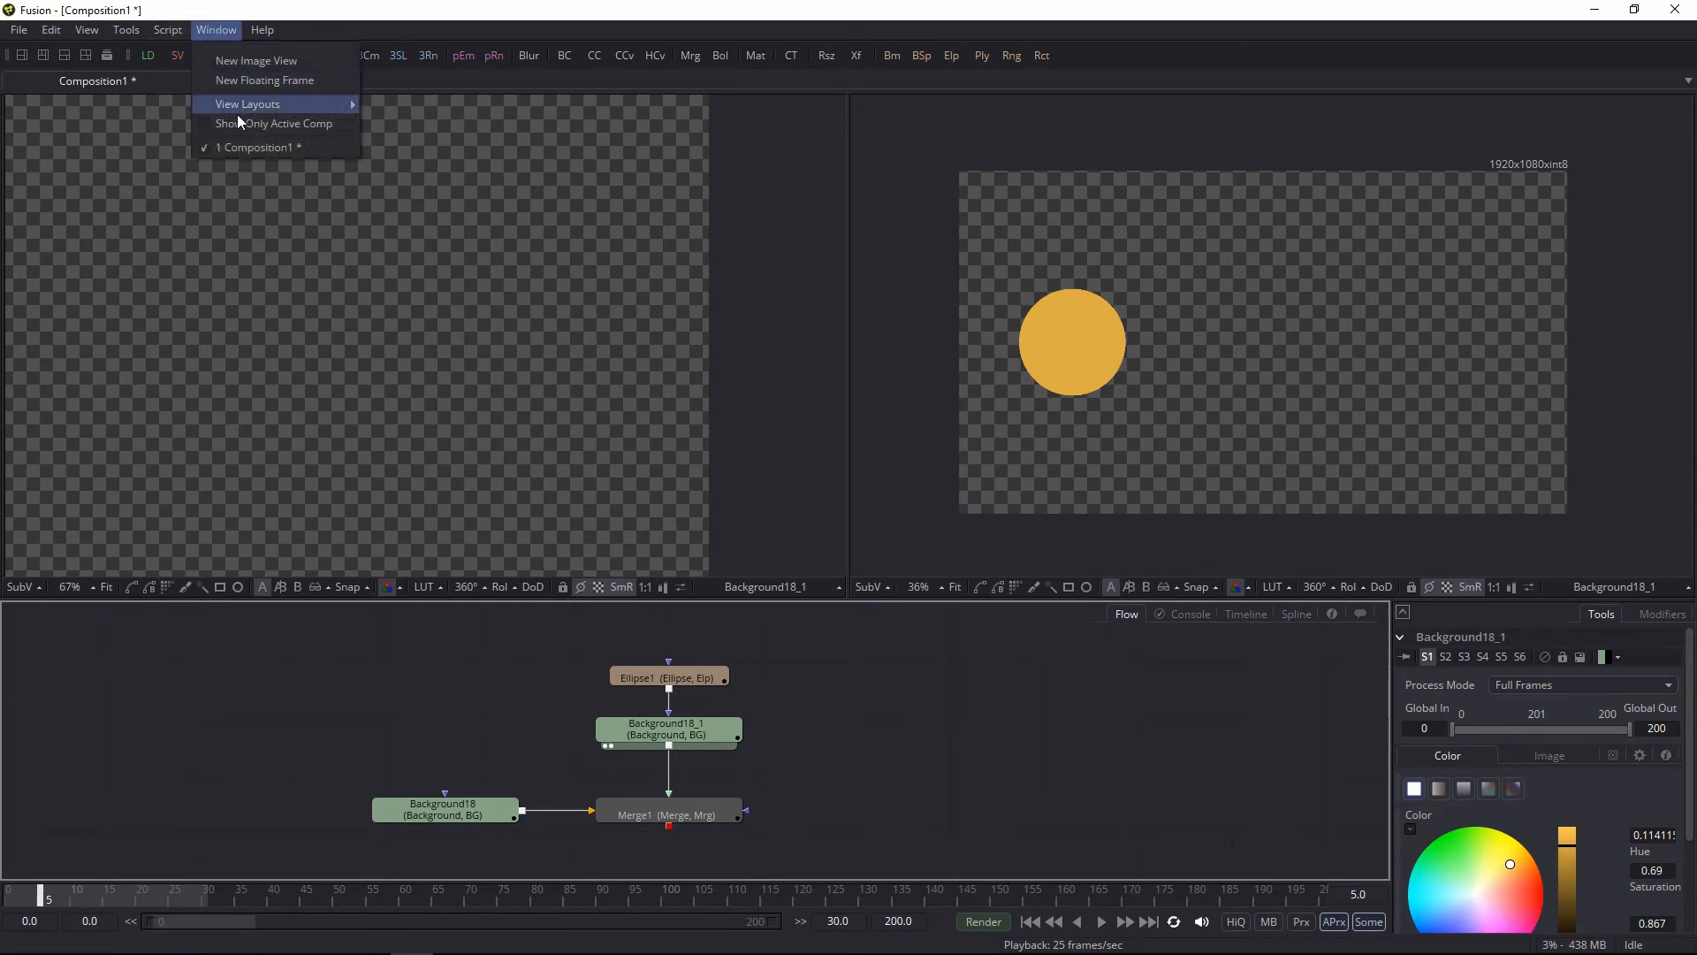
mouse_move(240, 105)
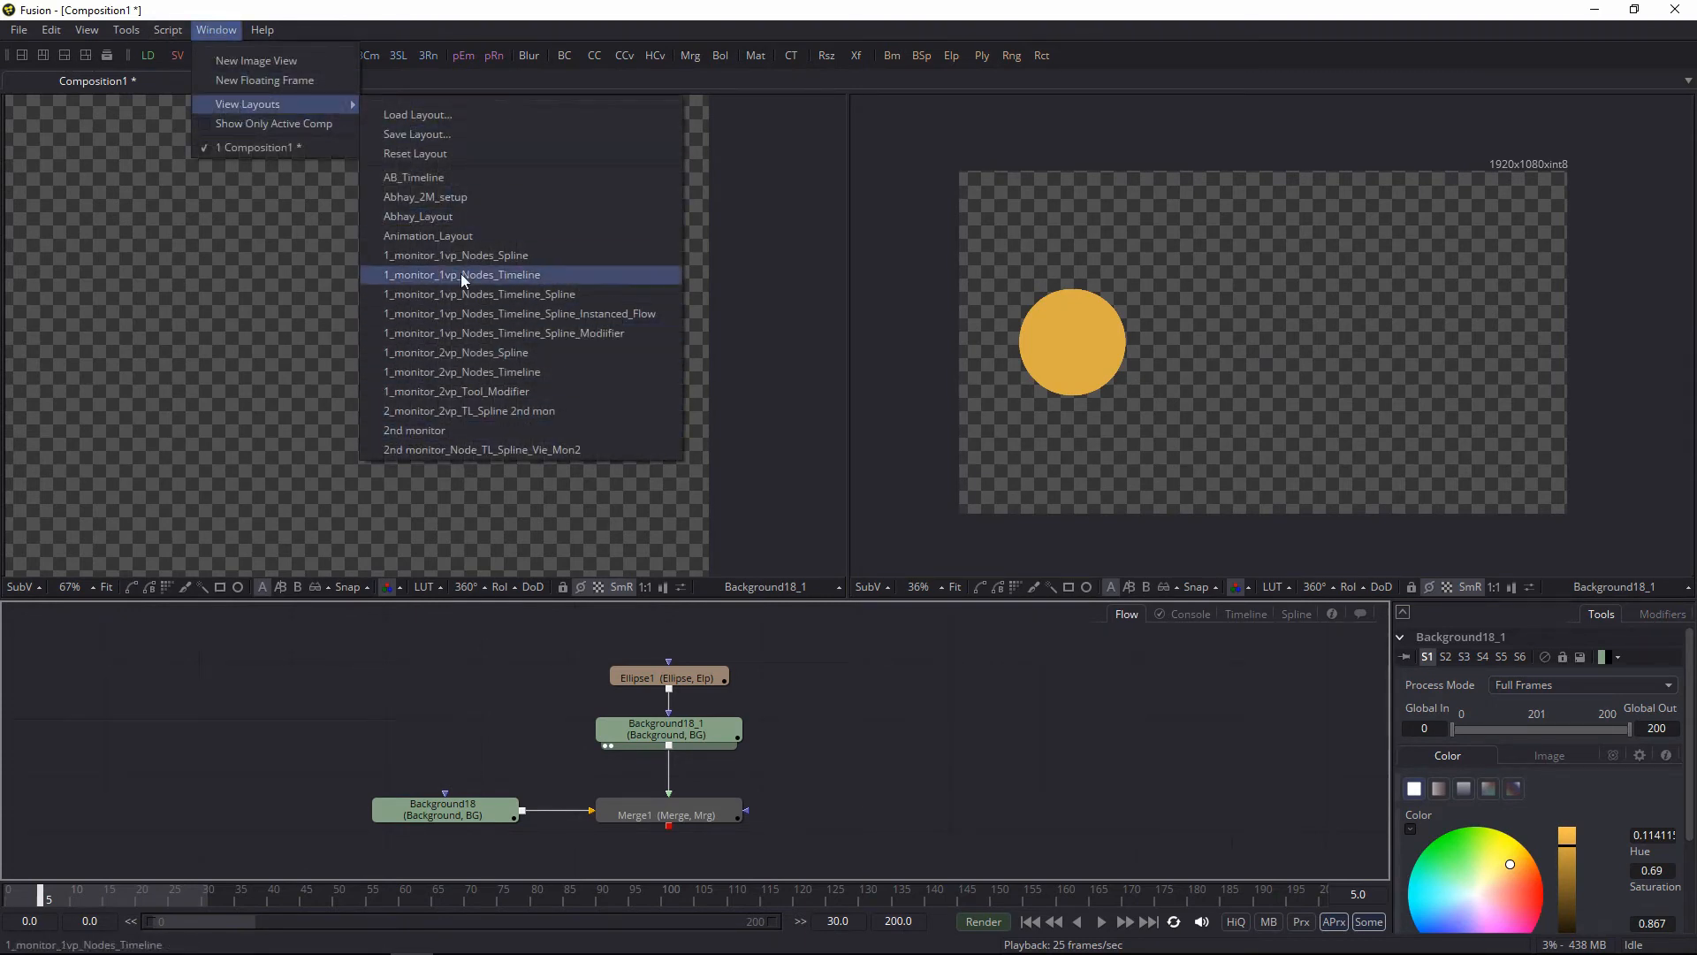
left_click(88, 86)
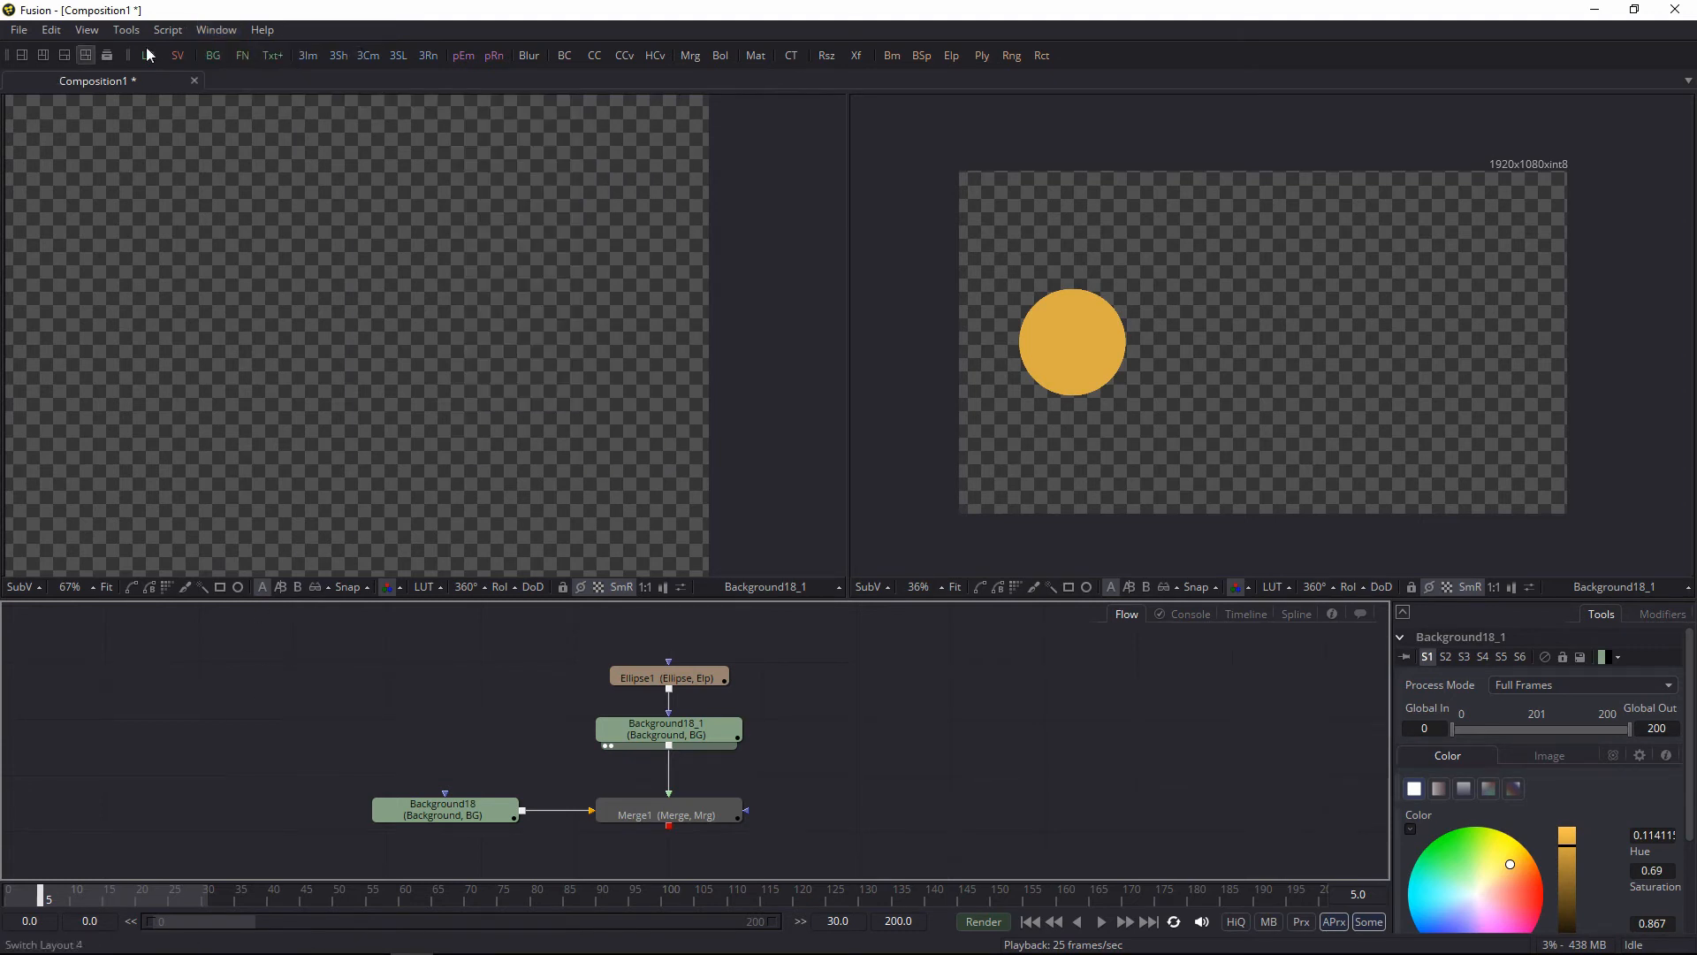
Step: Browse the Bins window's library, templates and 3D tools, and close it
left_click(107, 55)
left_click_drag(571, 145, 689, 122)
left_click(412, 146)
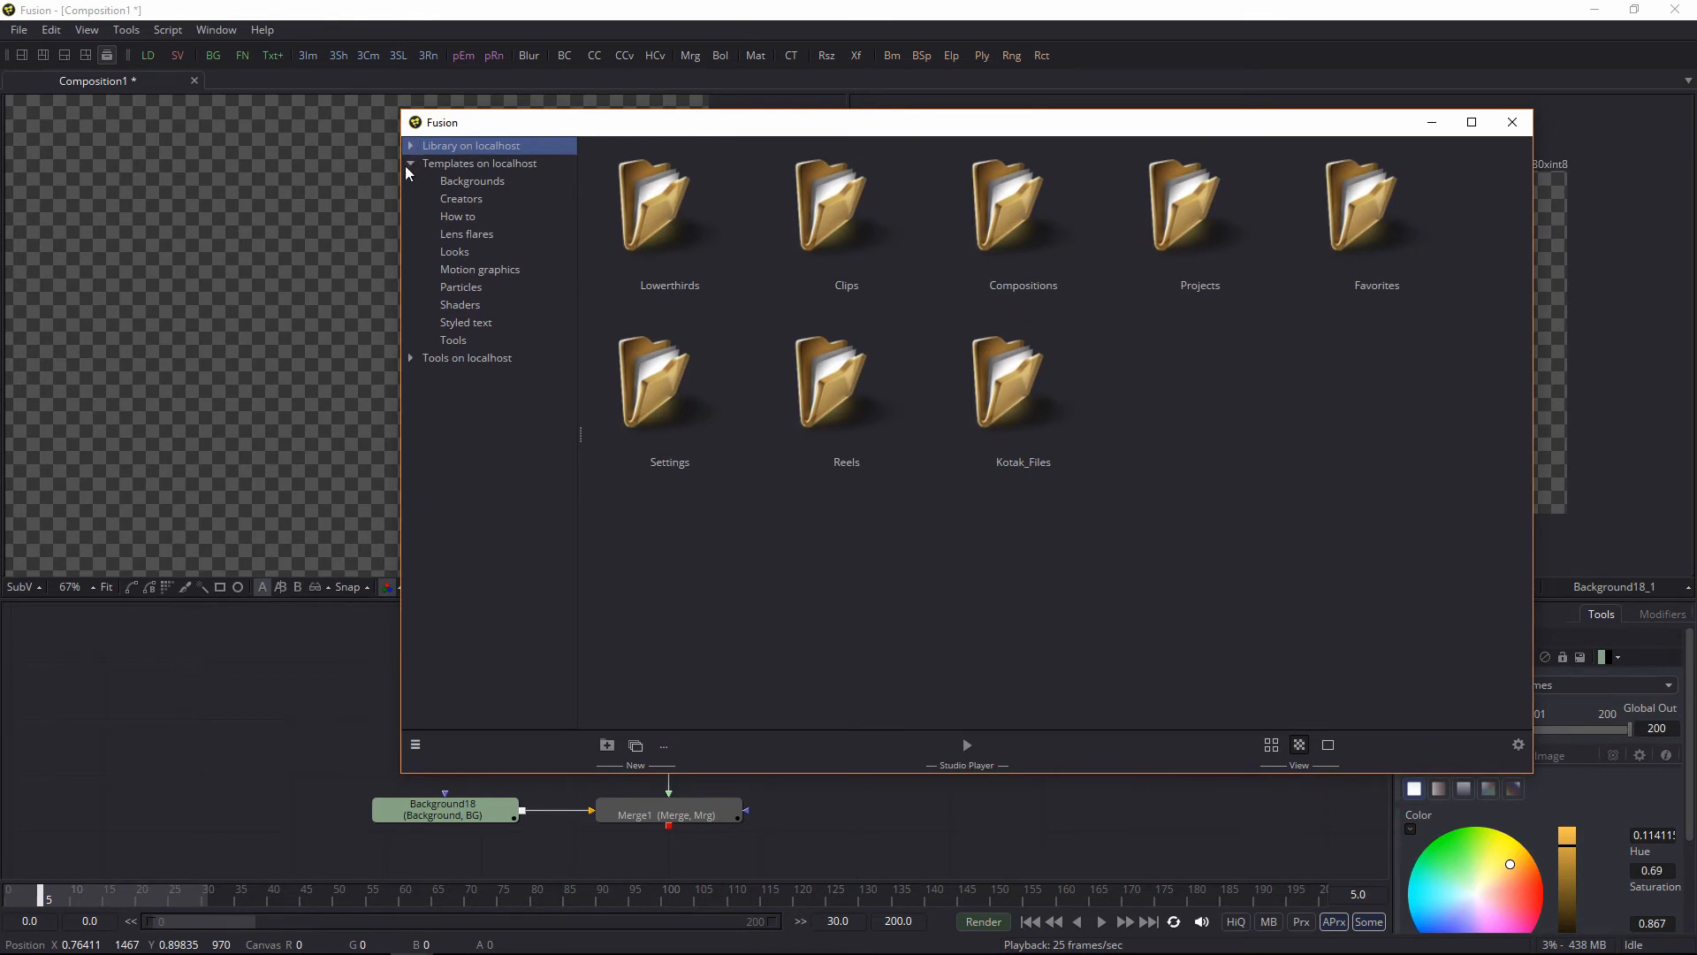
left_click(411, 165)
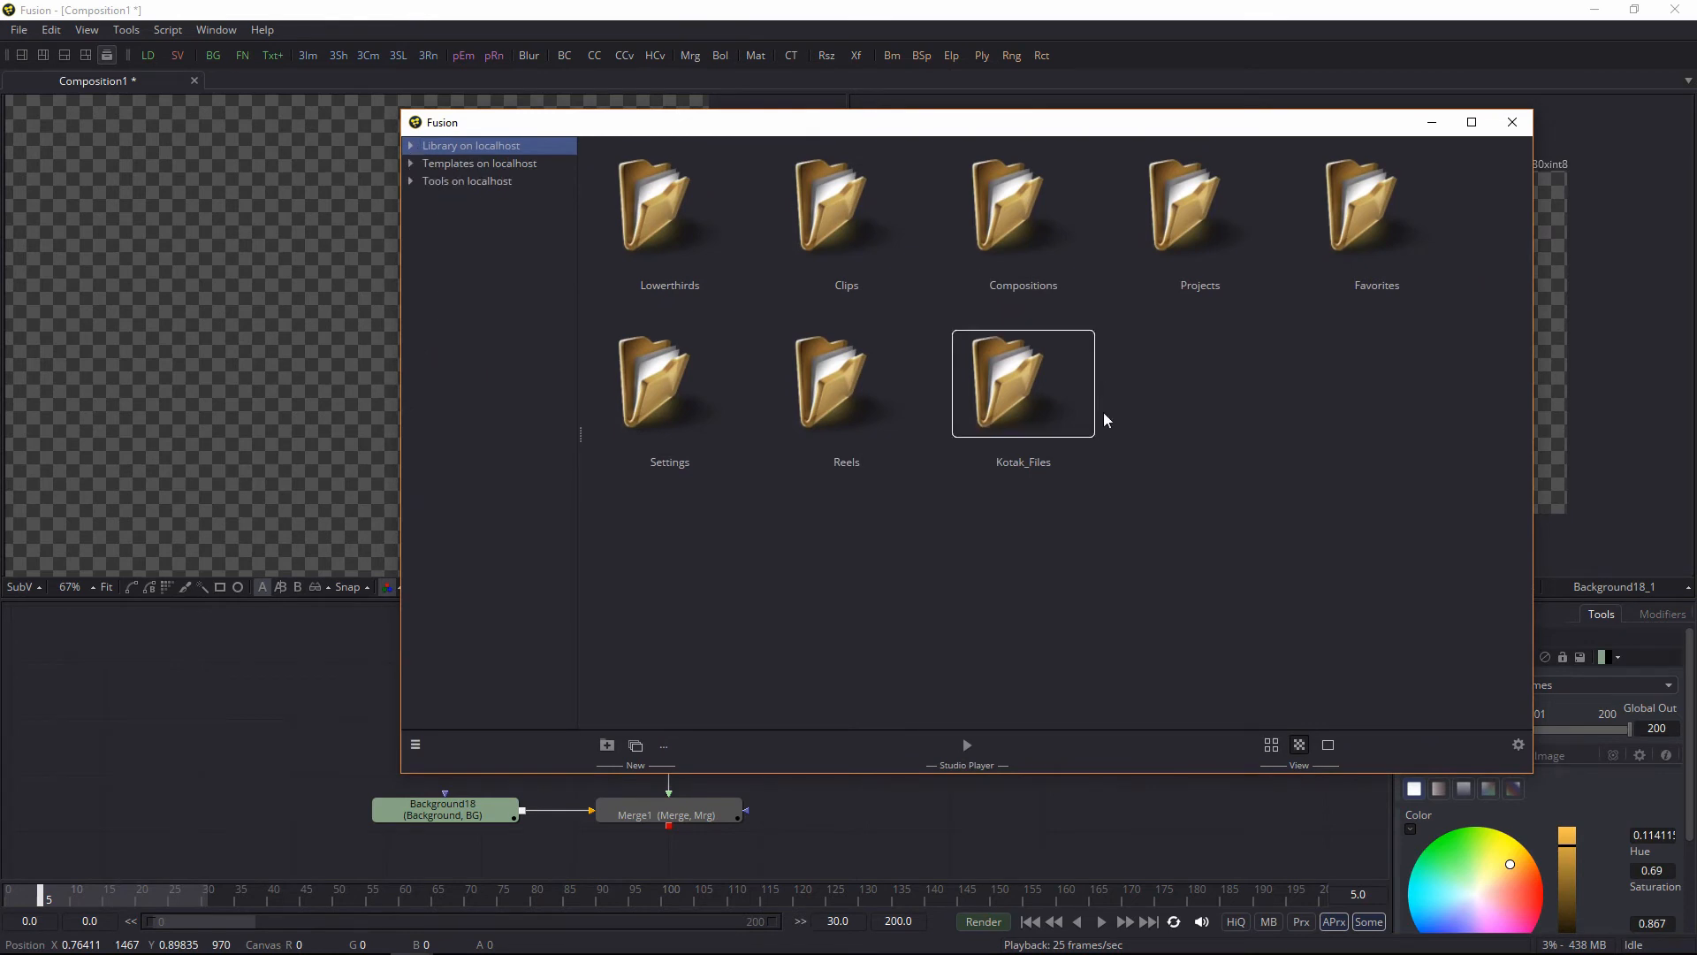
left_click(411, 181)
left_click(447, 200)
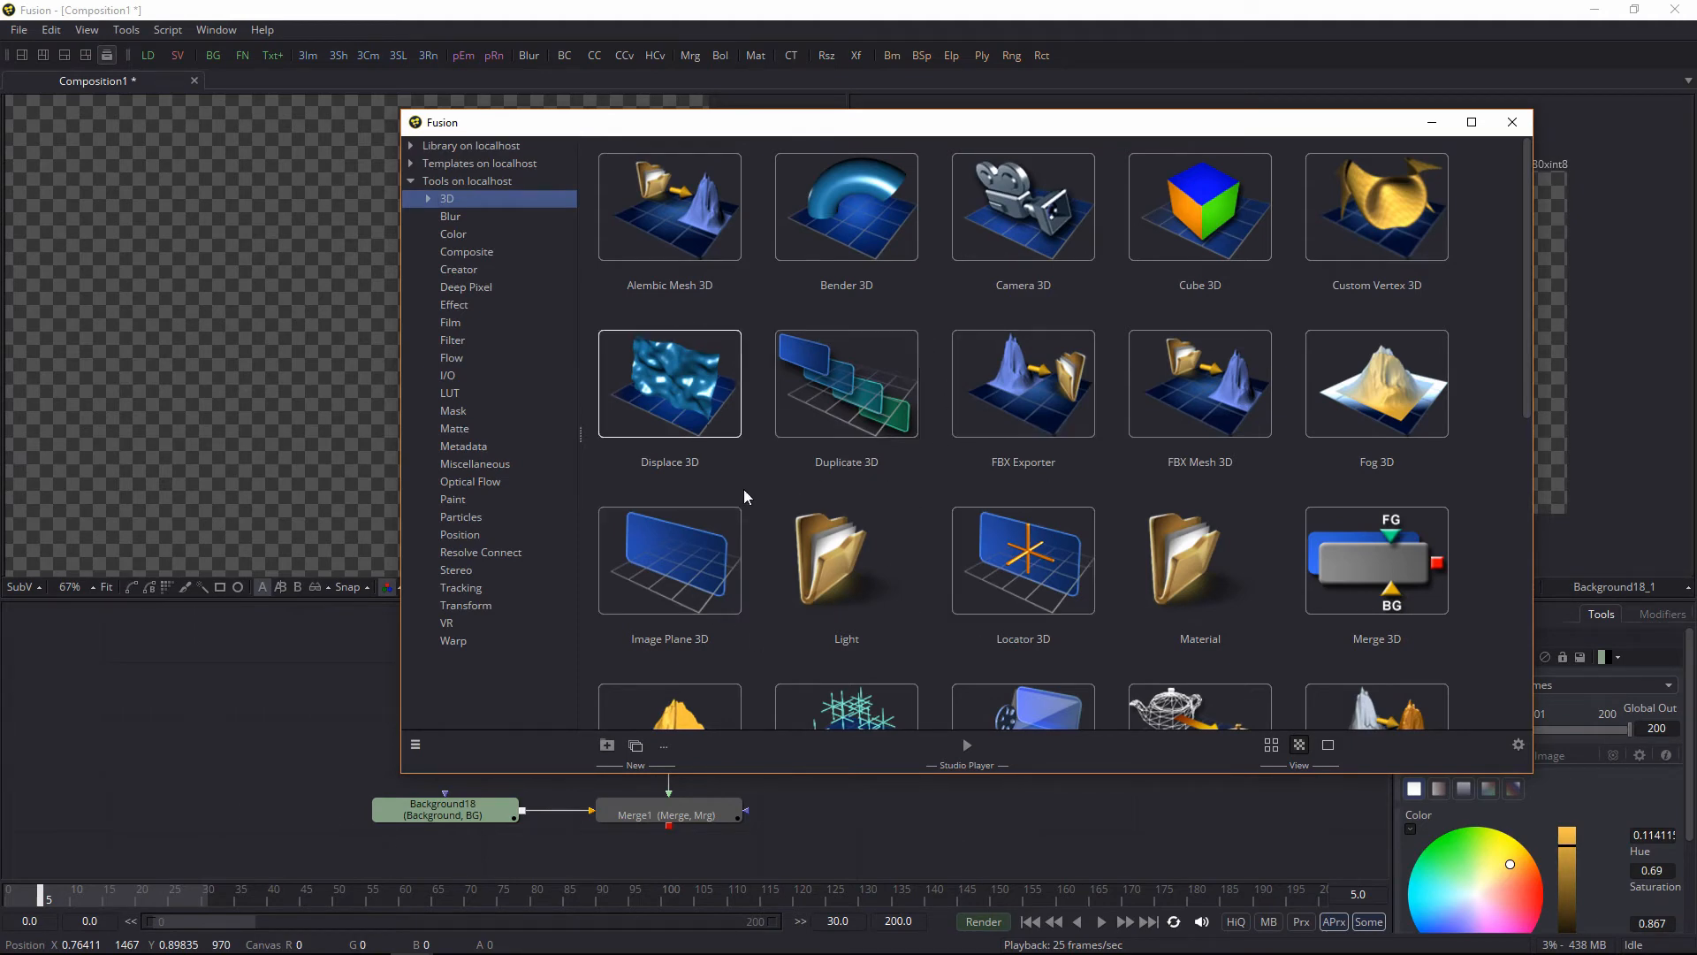
left_click(1513, 122)
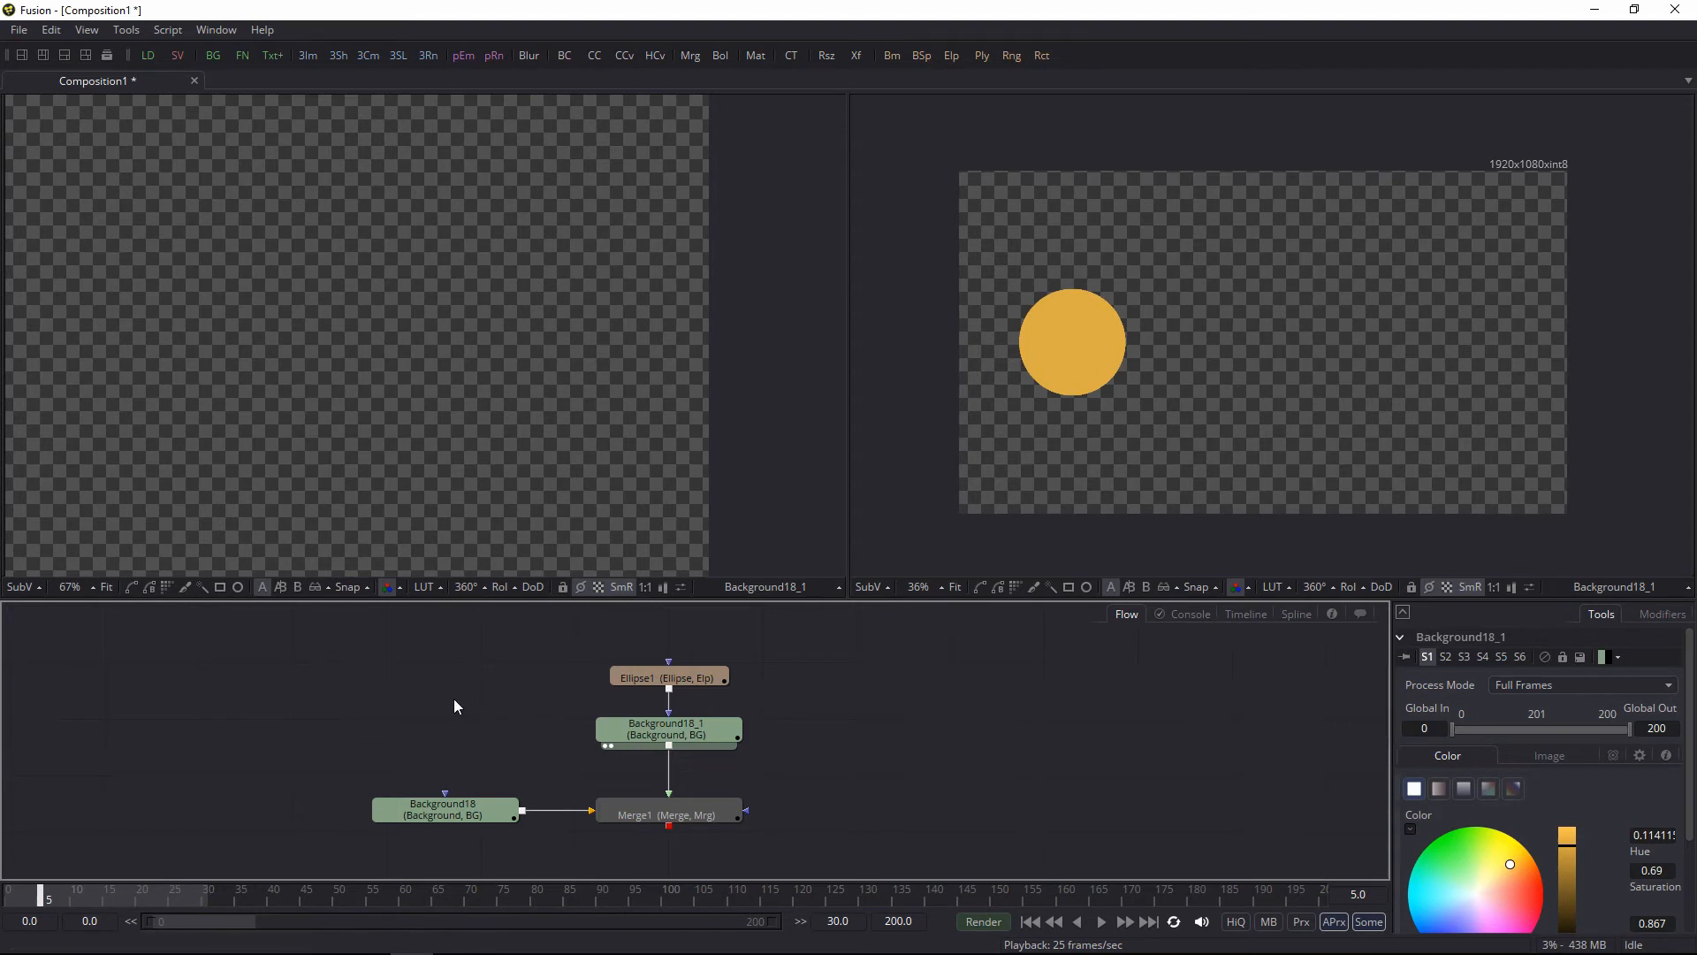
Step: Look through the available tool categories, including the 3D tools that can be added to the flow, without adding any
left_click(125, 32)
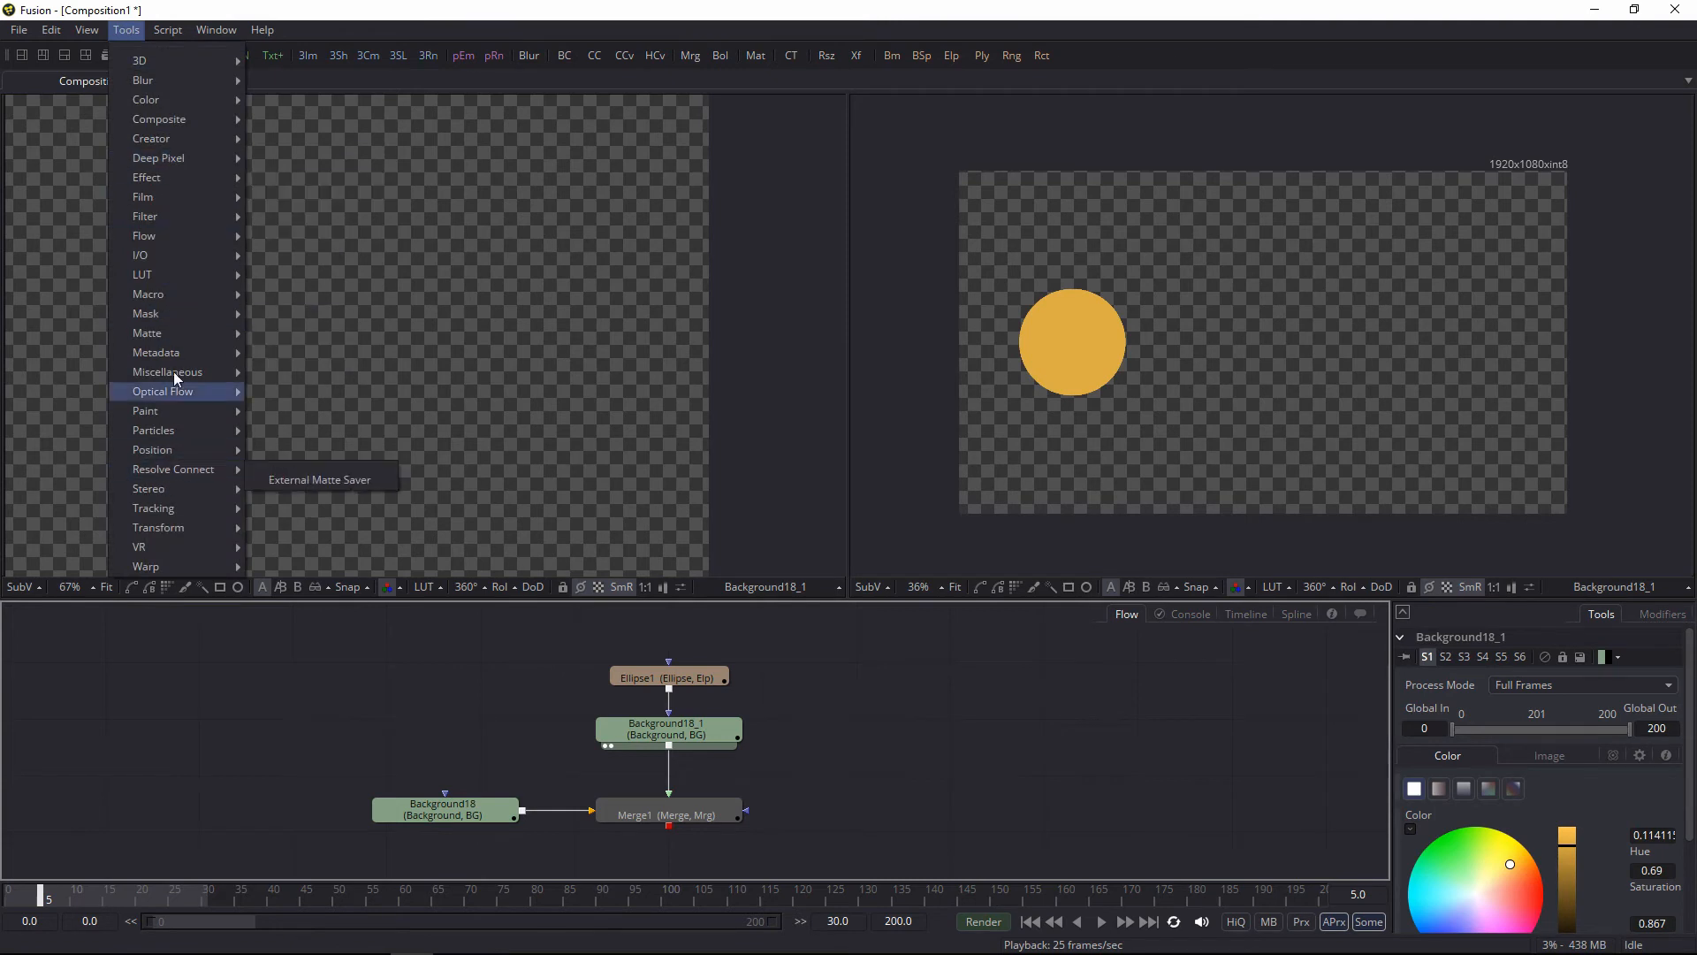
mouse_move(168, 141)
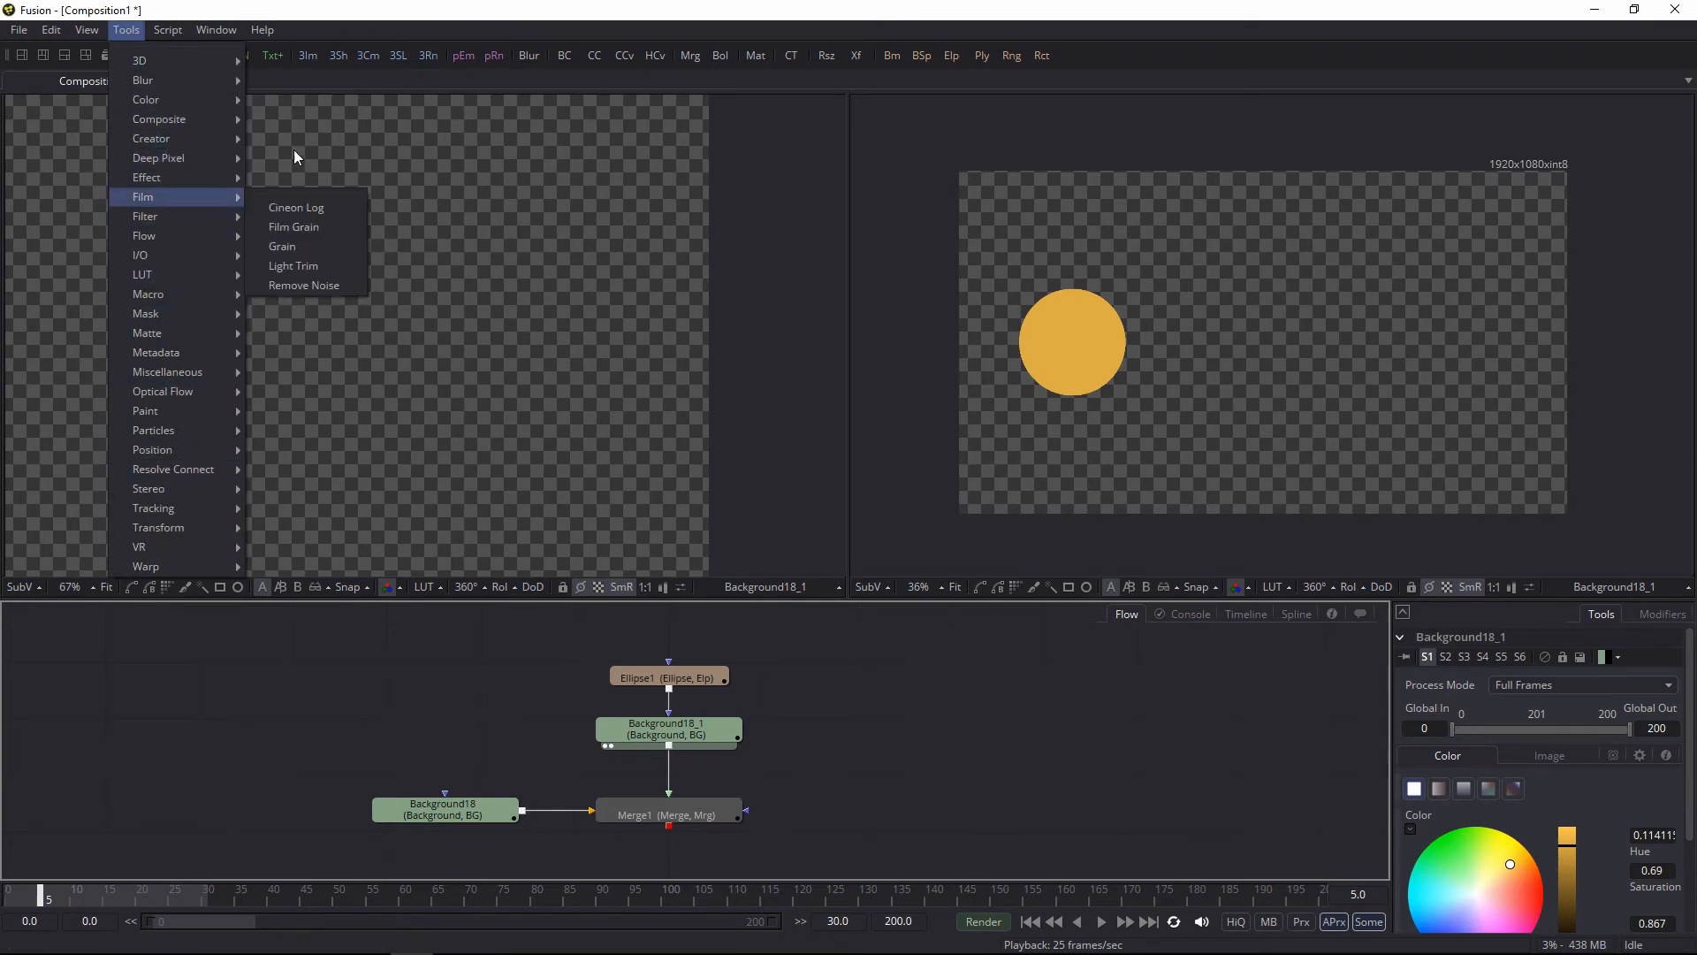
left_click(416, 713)
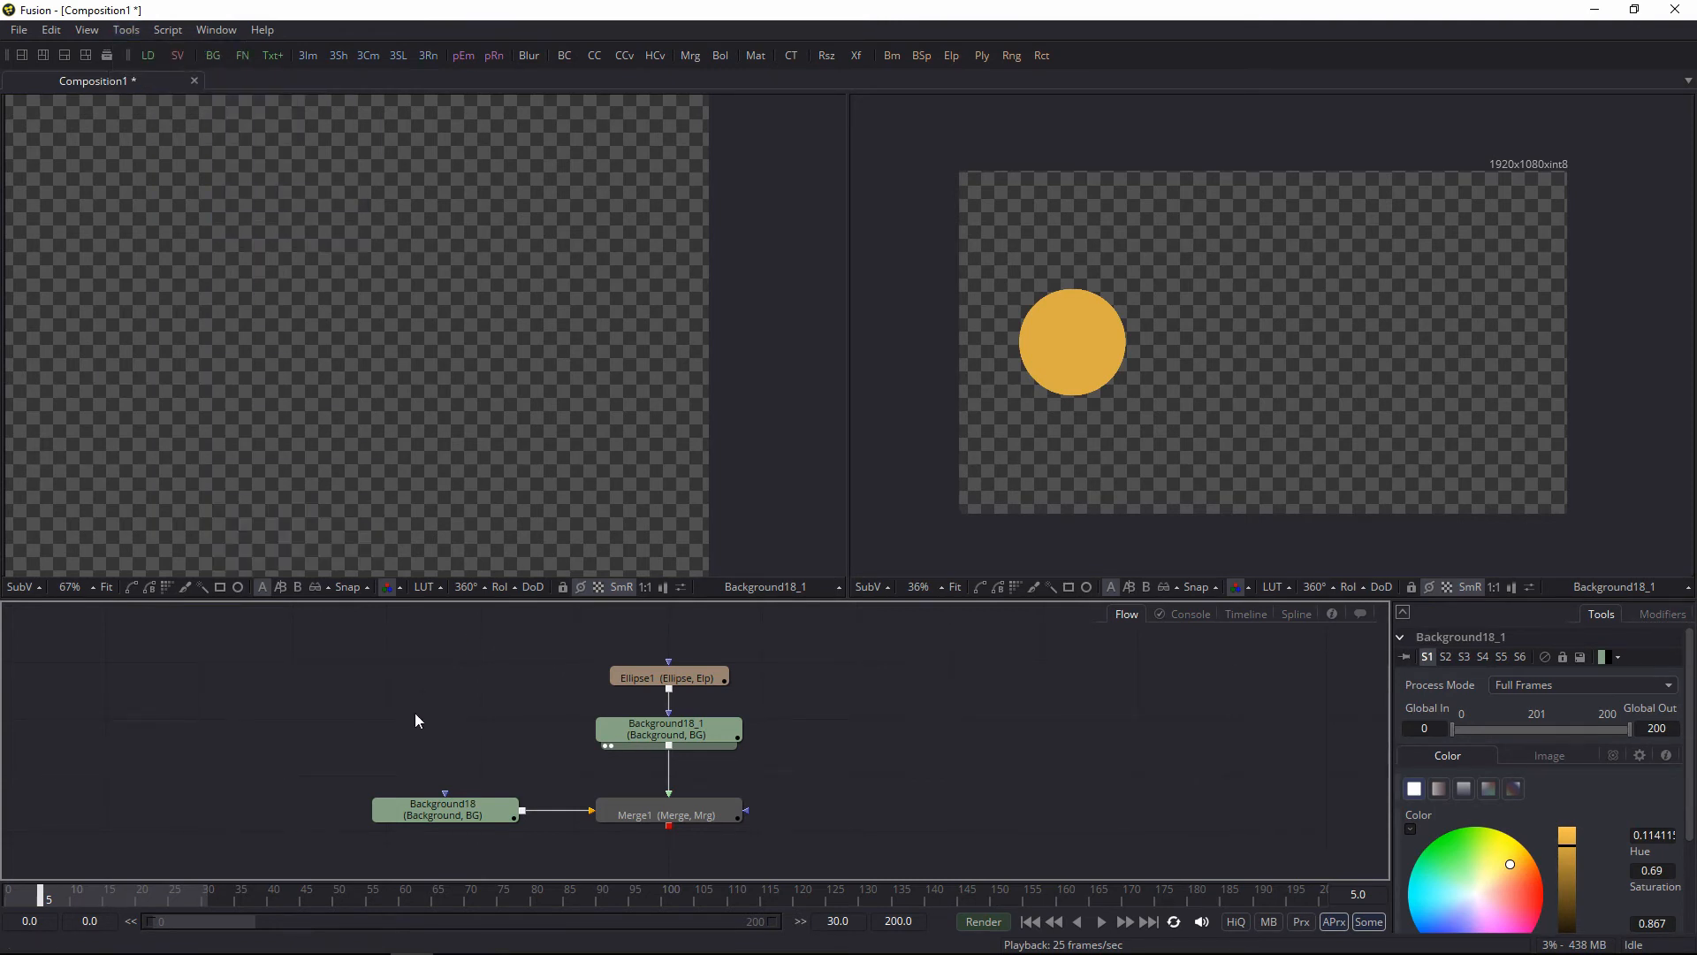
right_click(416, 721)
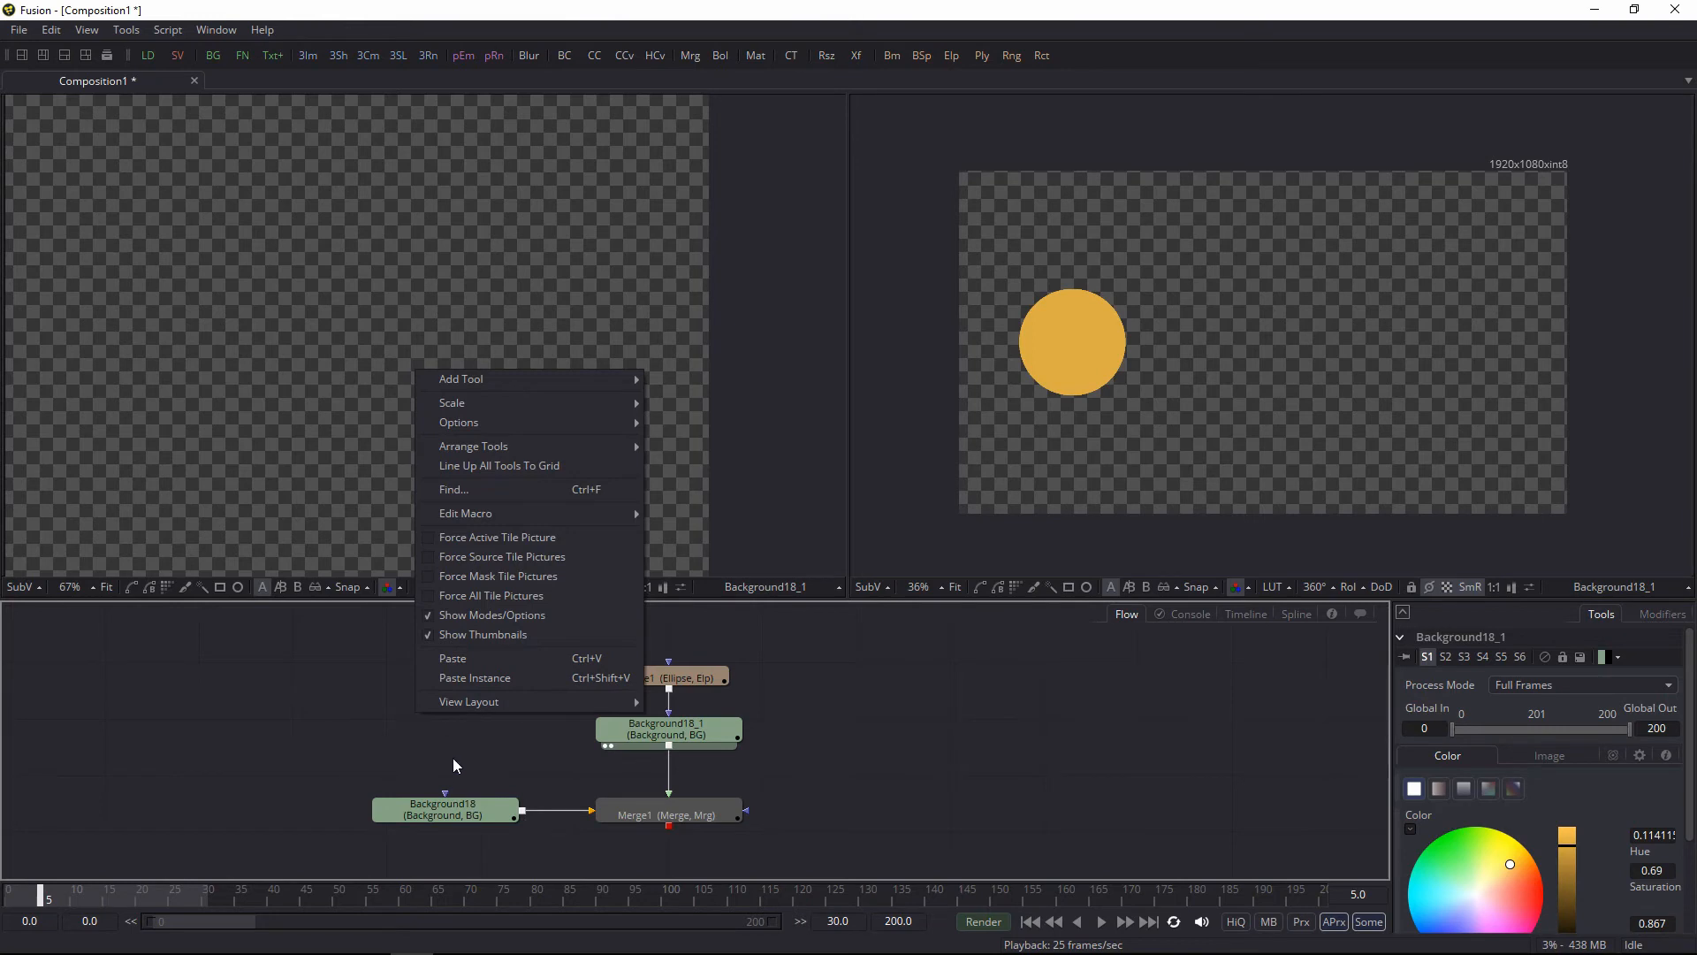
mouse_move(527, 382)
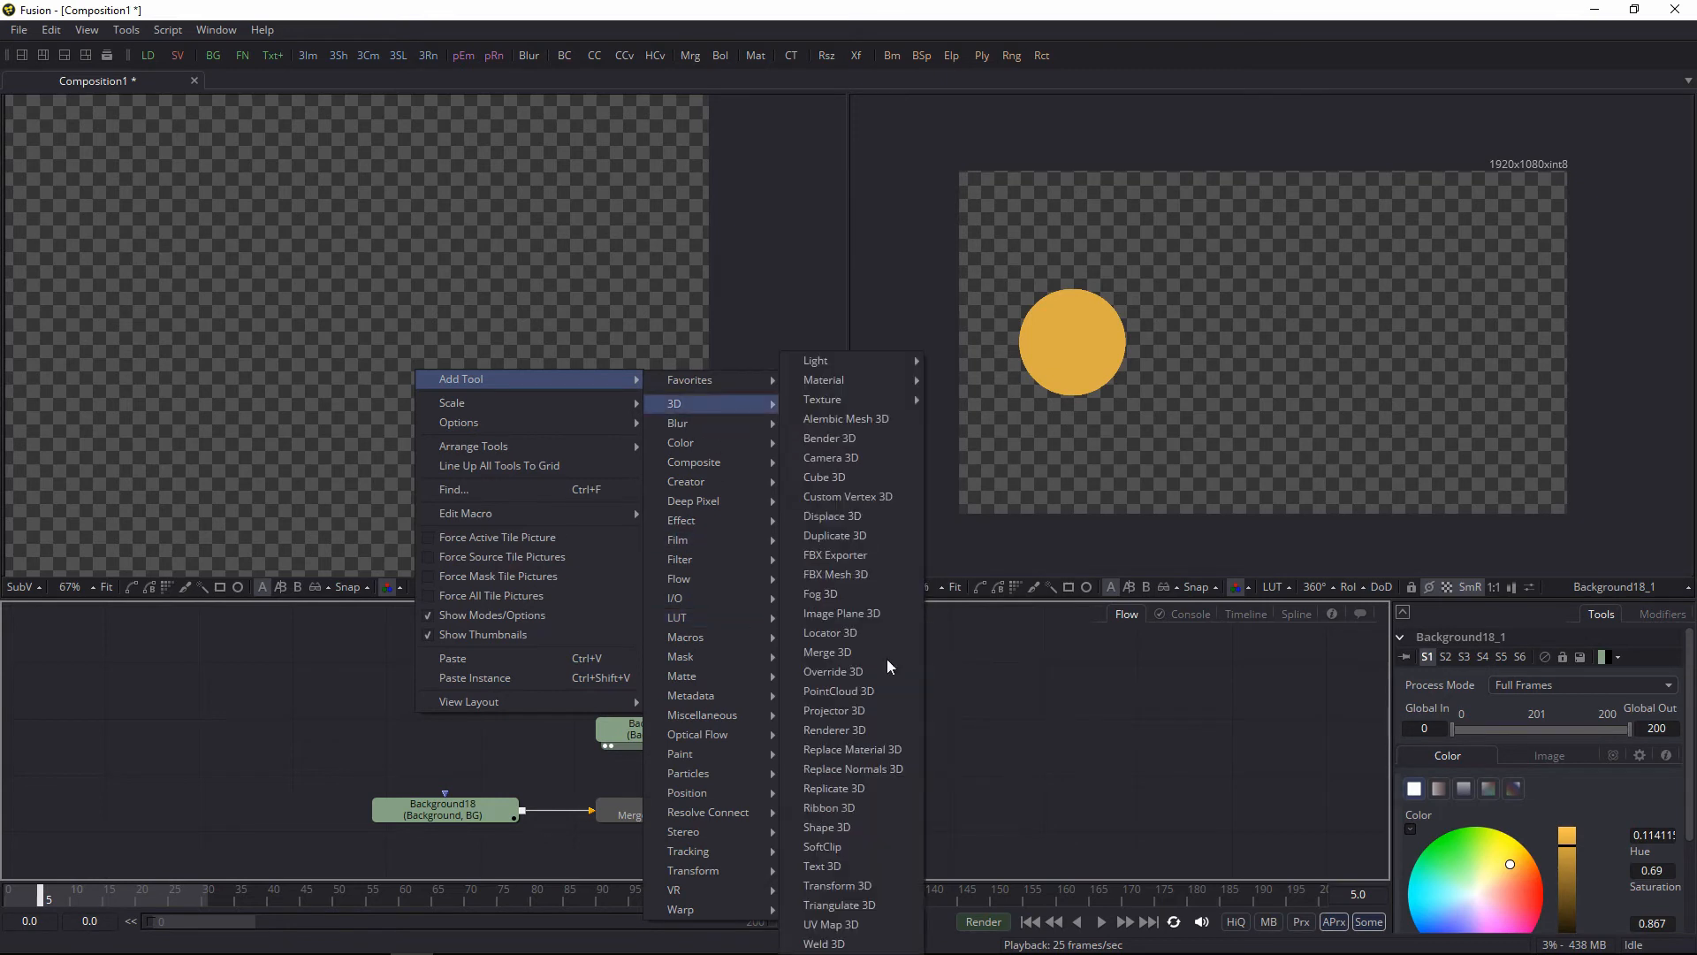
left_click(1065, 723)
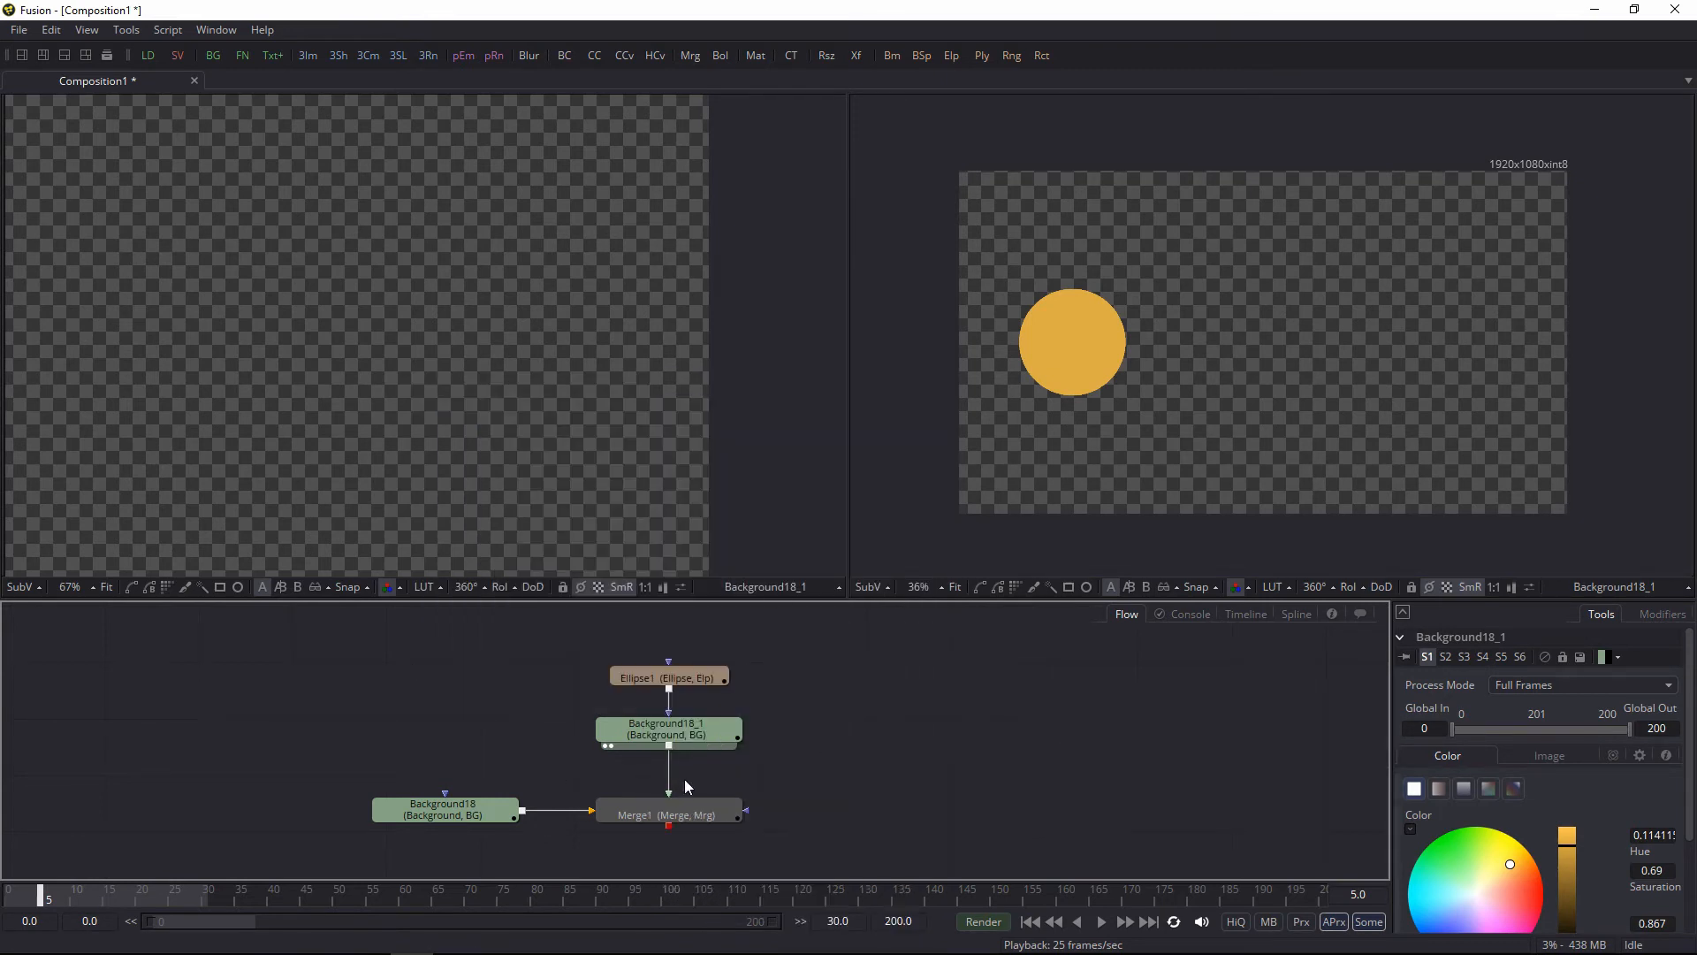
Step: Move the Ellipse1 and Background18_1 nodes up to make room above Merge1
left_click_drag(800, 655, 707, 705)
left_click(725, 766)
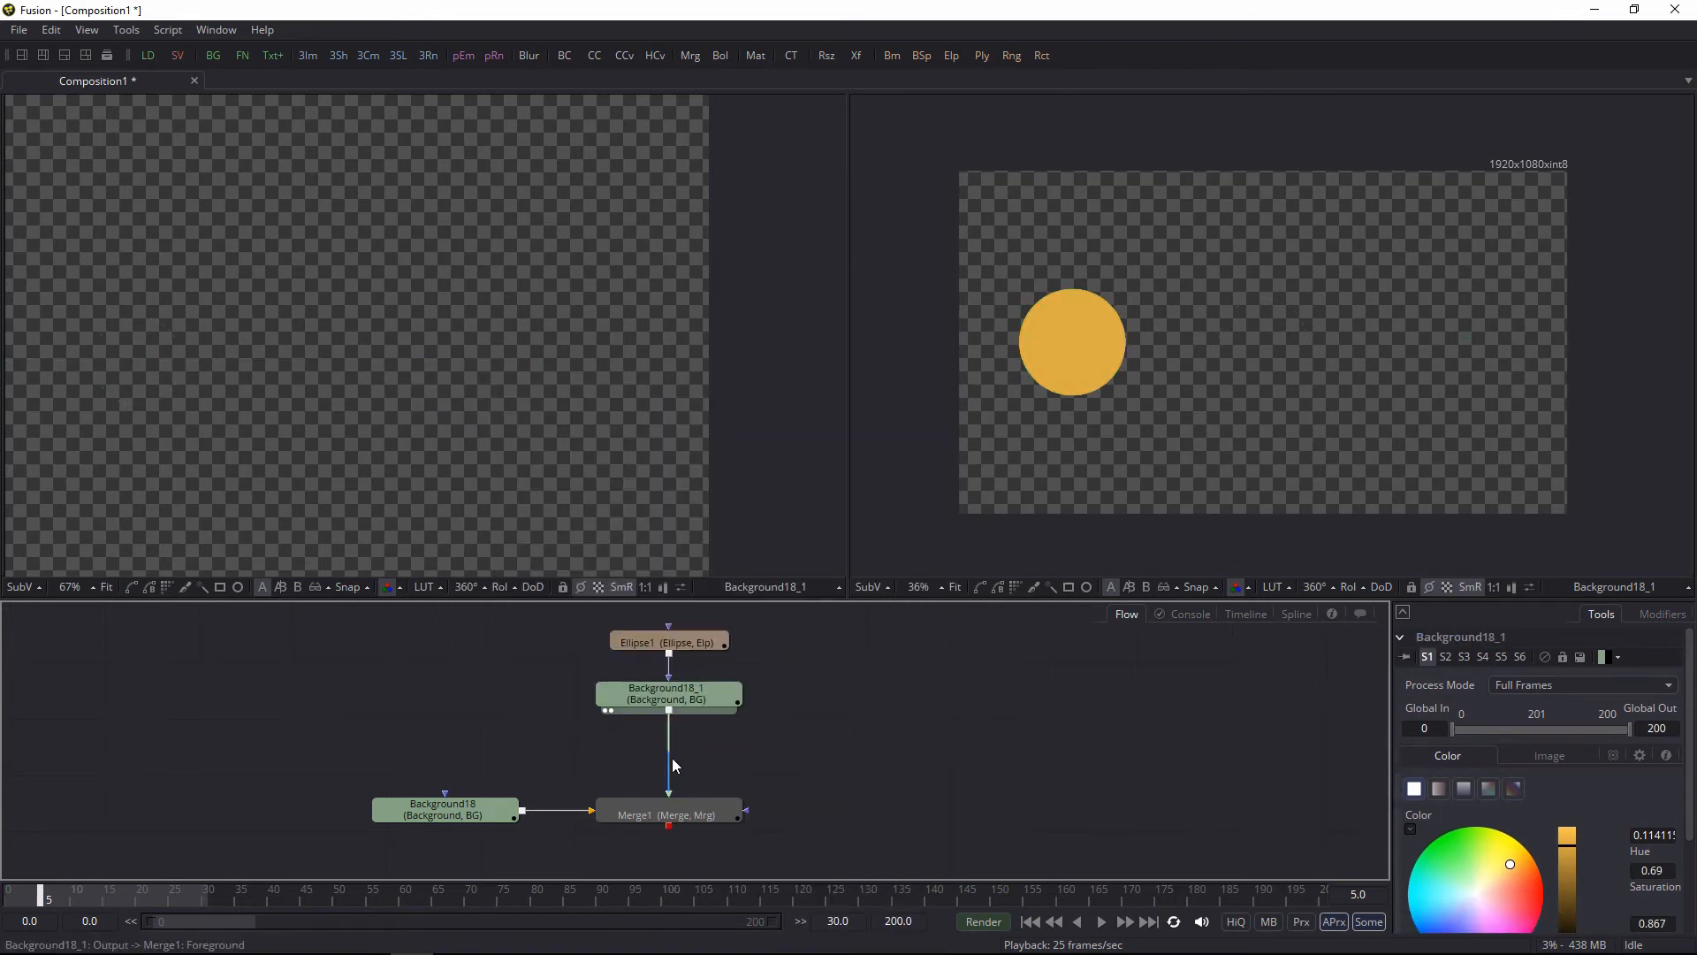
Step: Insert a Rays effect into the connection between Background18_1 and Merge1
right_click(670, 755)
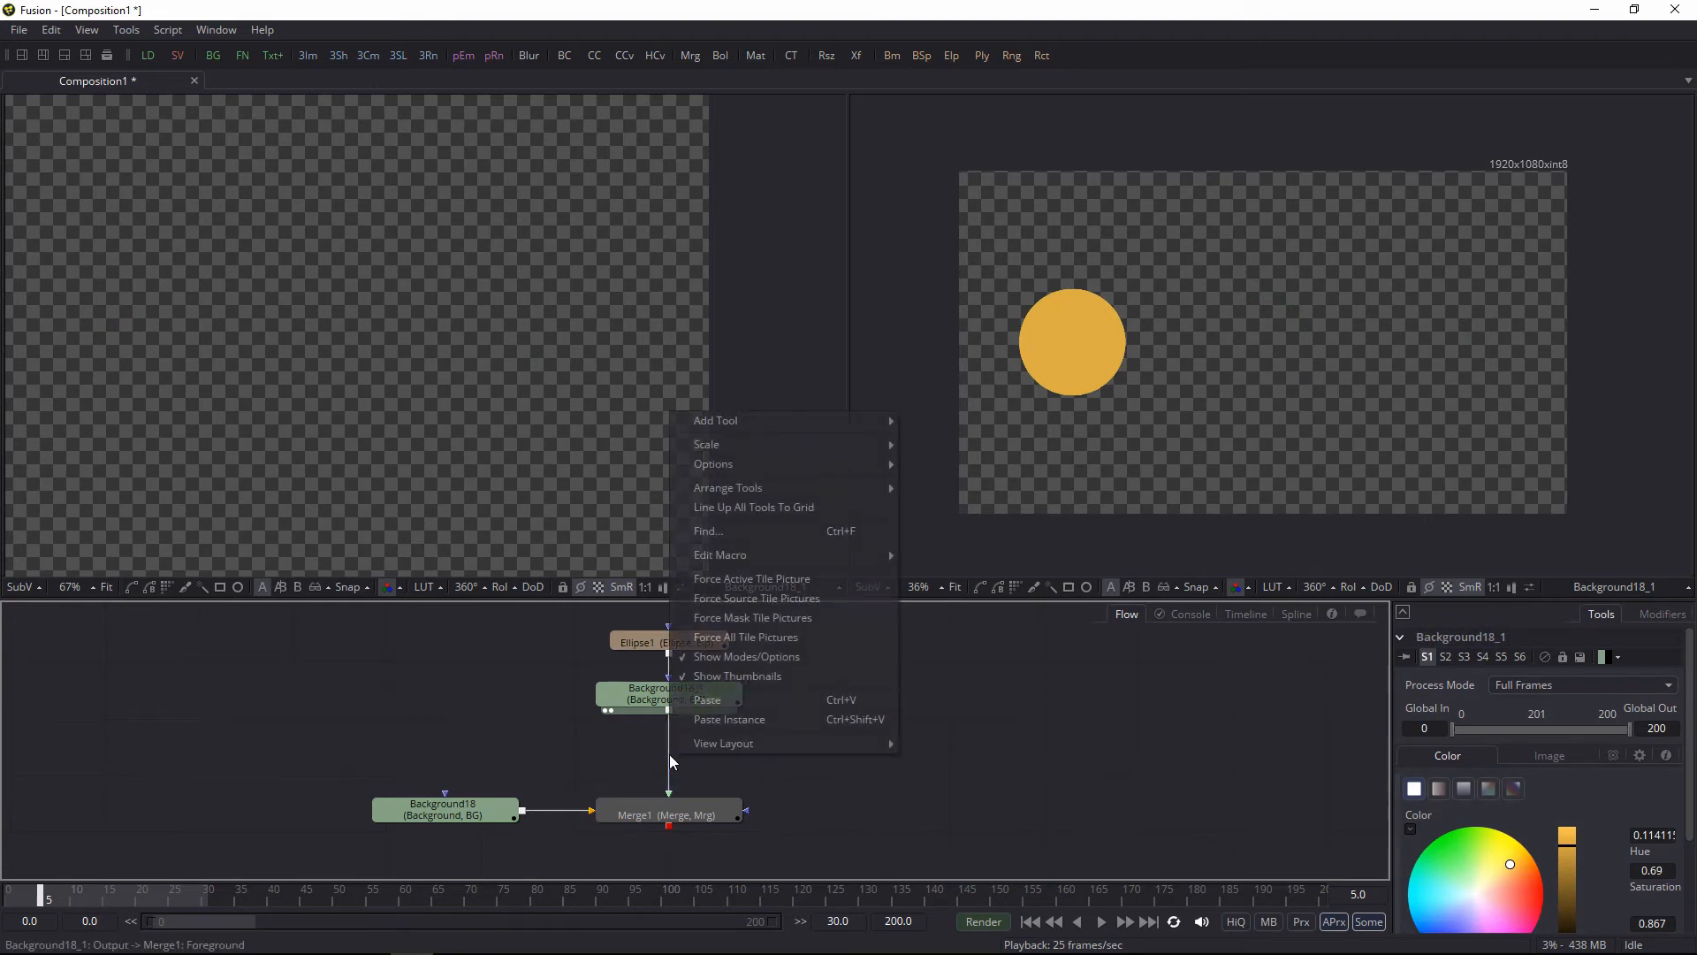
mouse_move(766, 421)
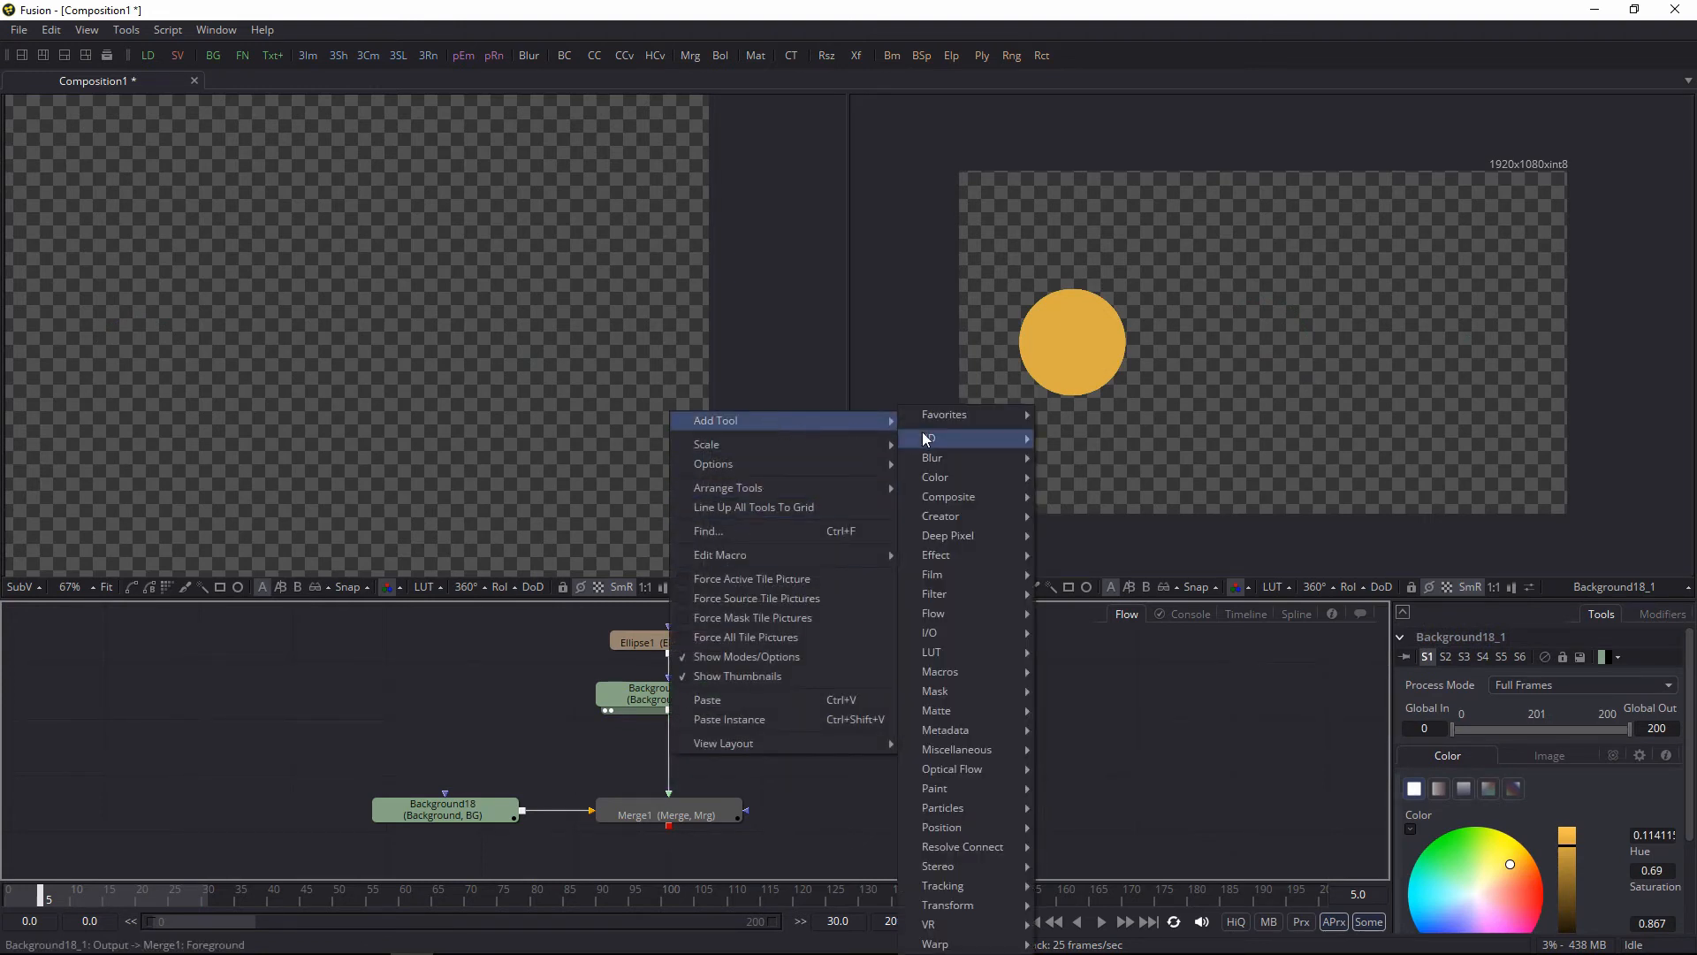
mouse_move(921, 435)
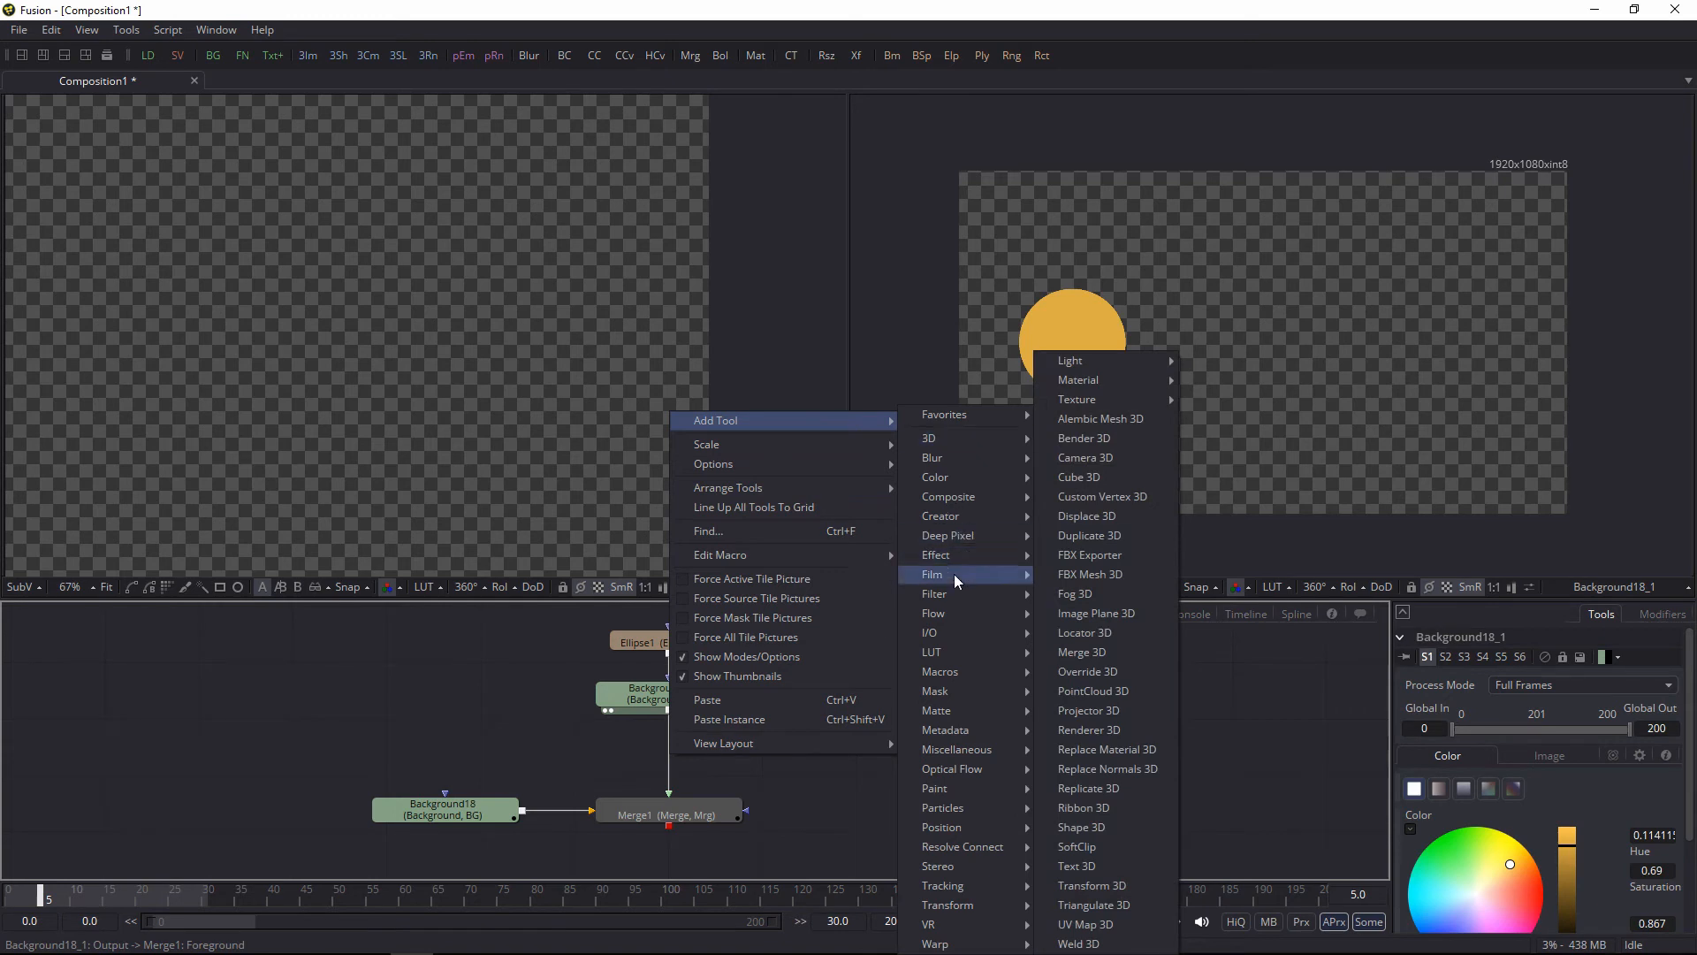
mouse_move(958, 619)
mouse_move(964, 555)
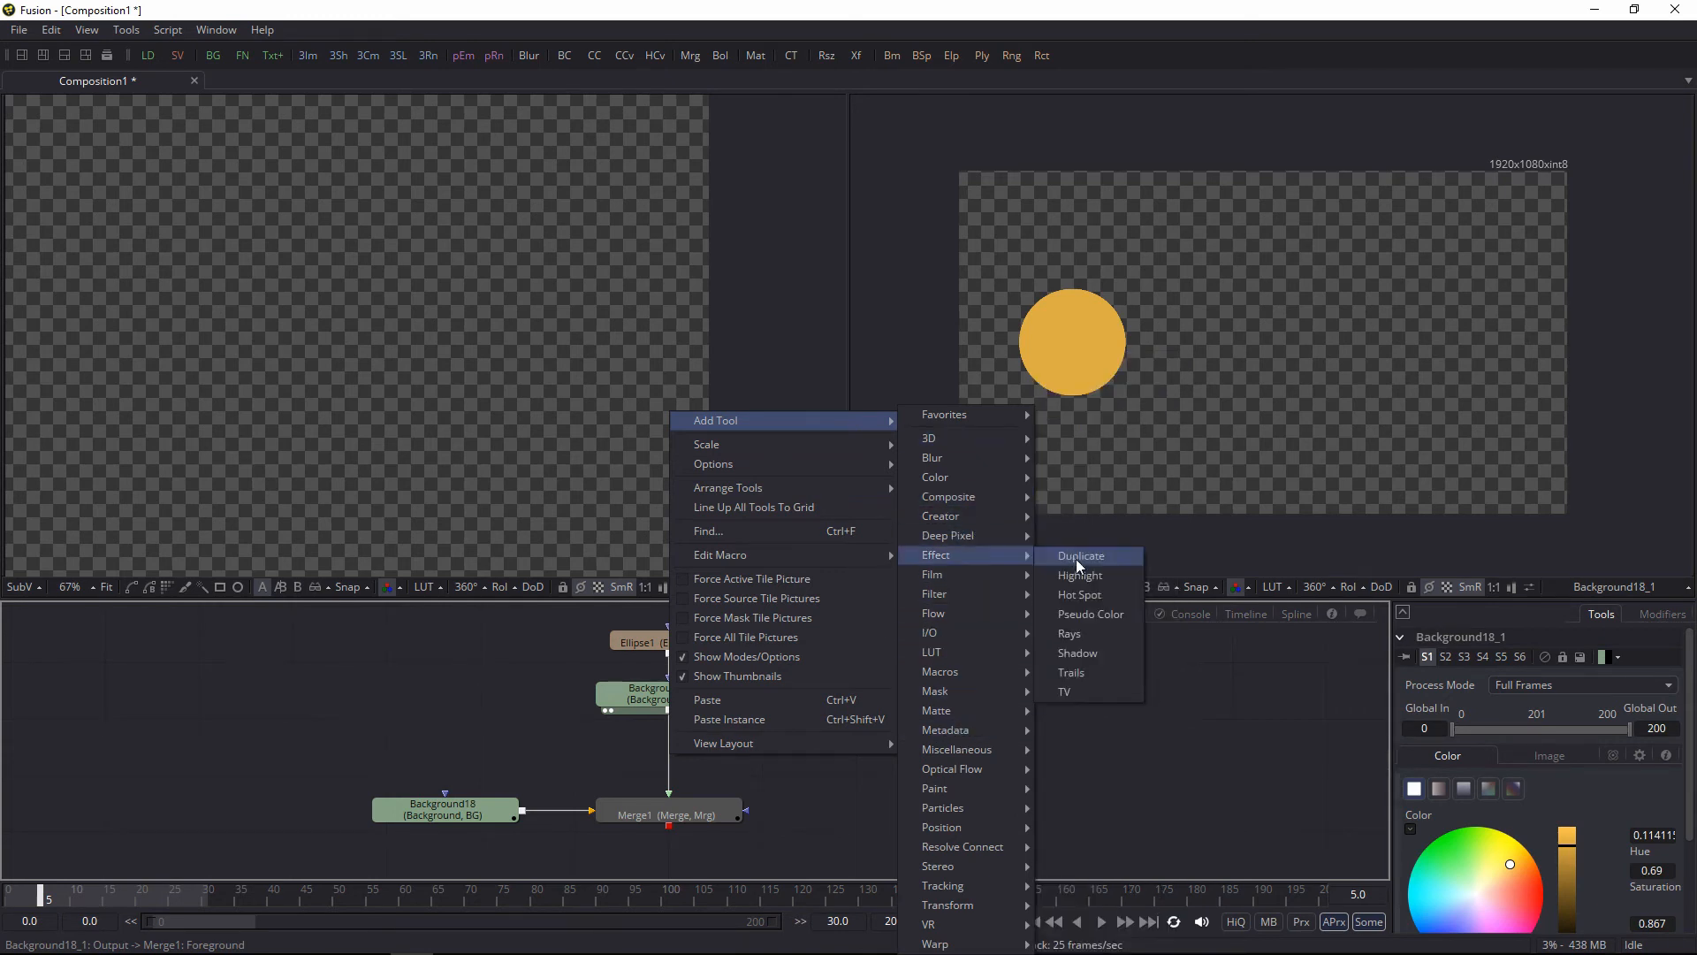
left_click(1091, 635)
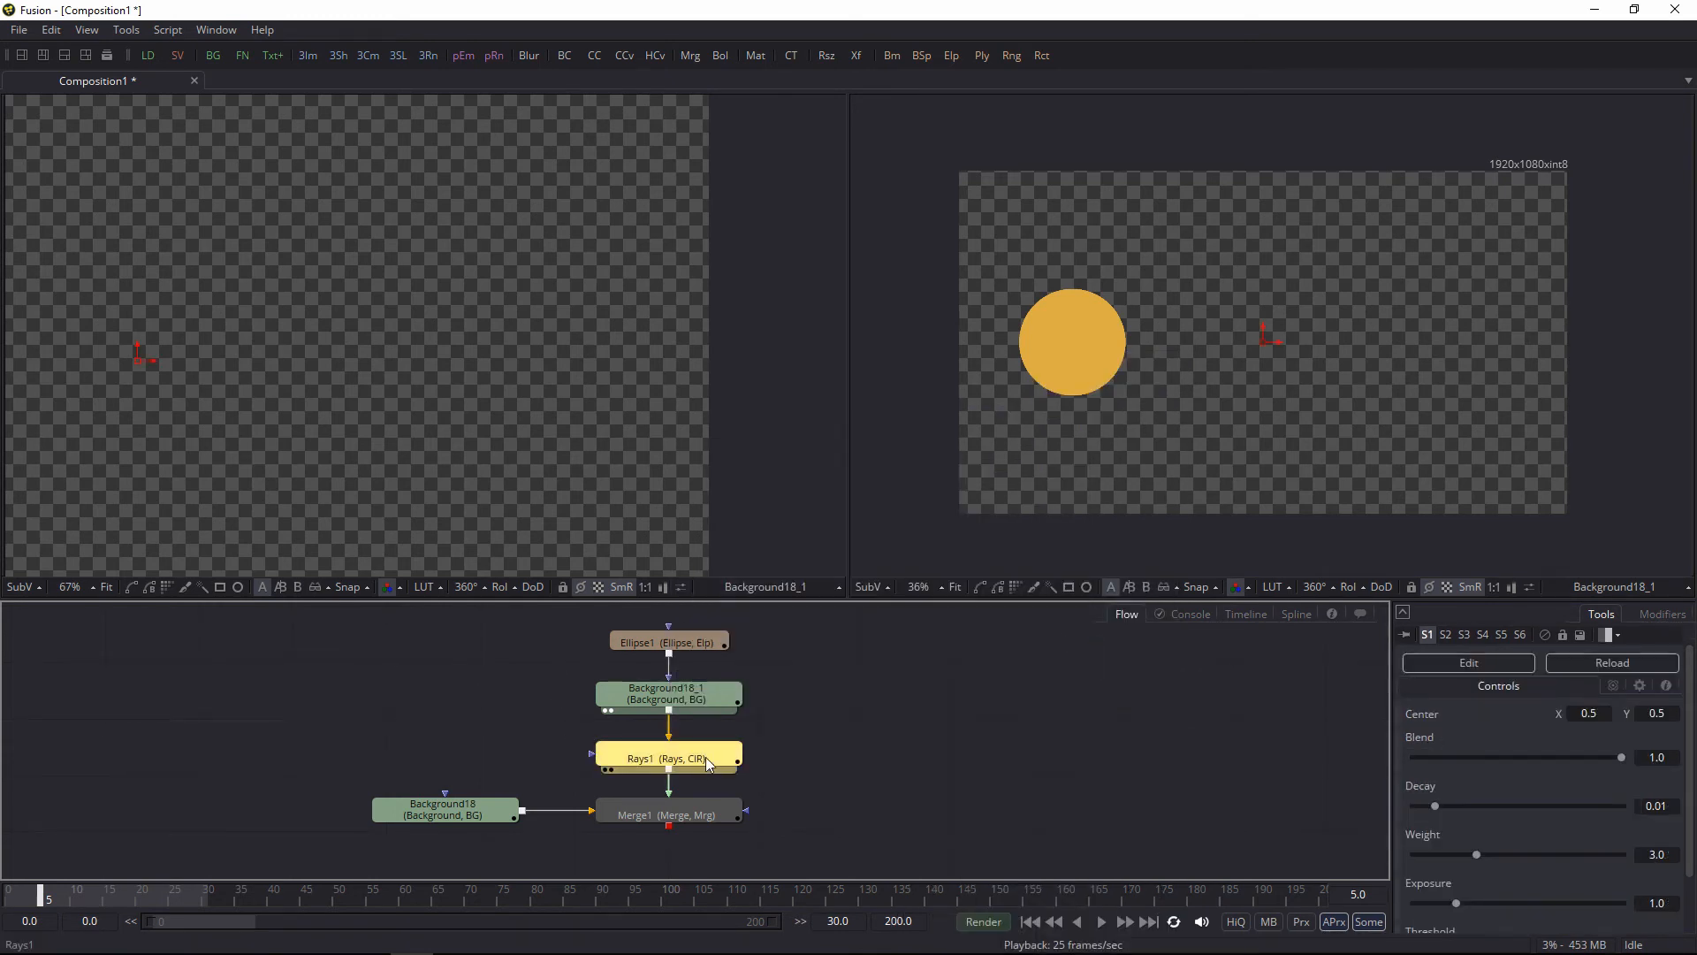
Step: Display the Merge1 result in the right viewer
left_click_drag(715, 817, 1041, 507)
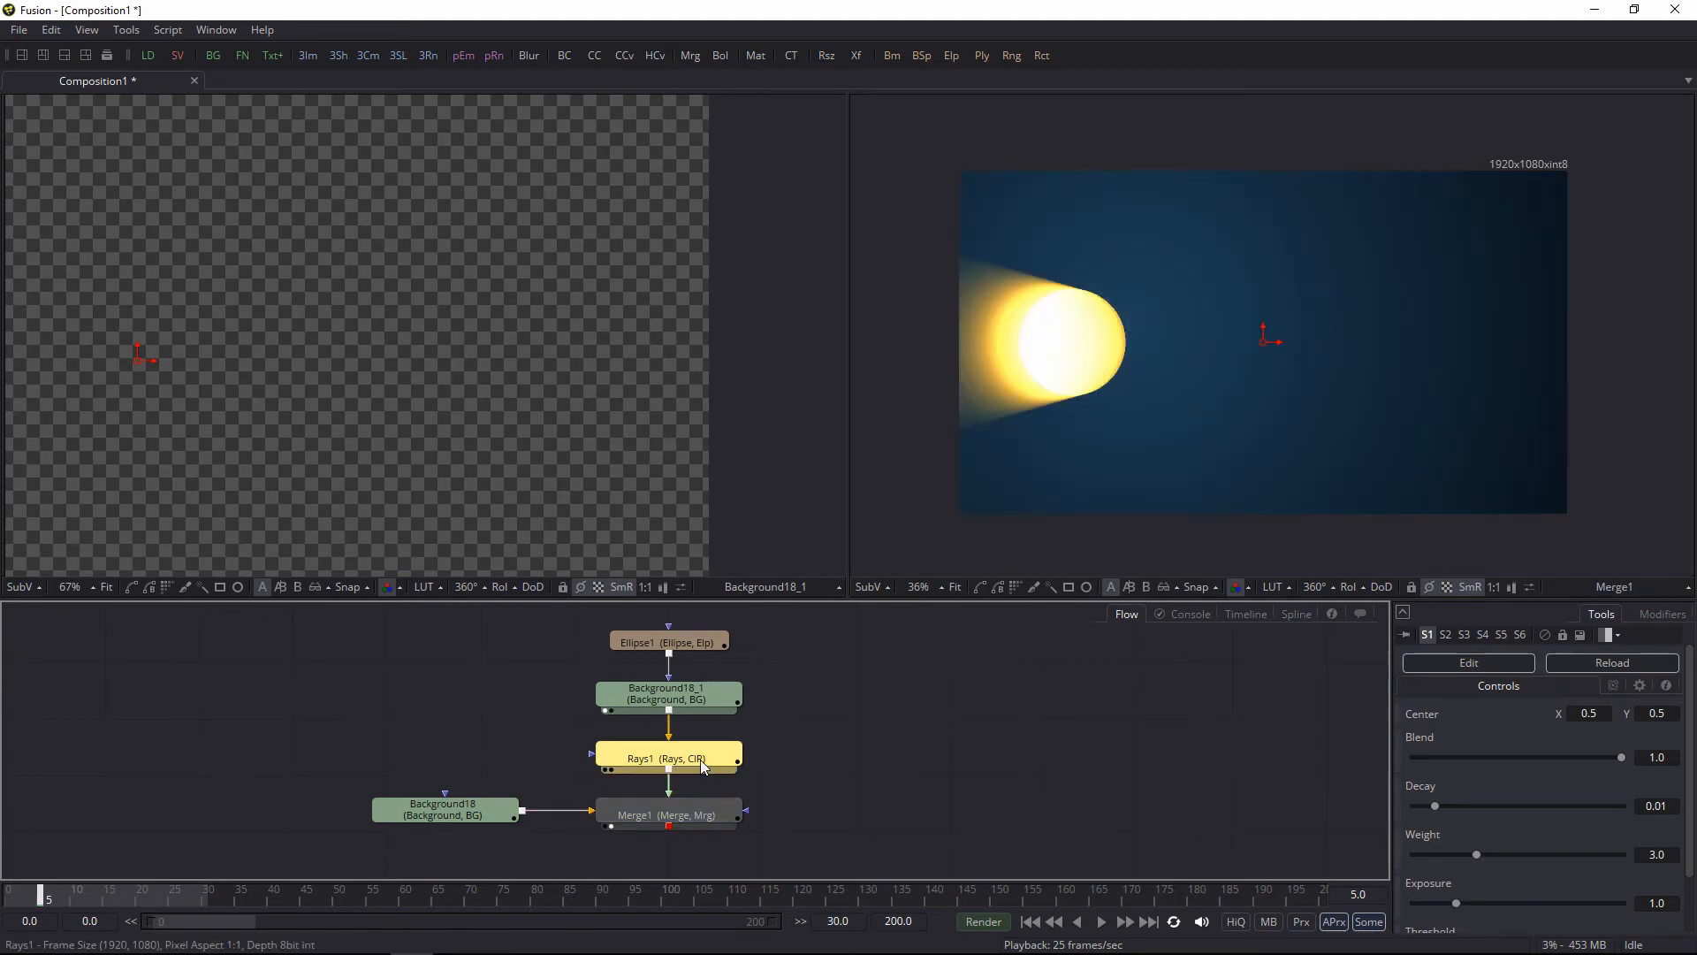
Step: Move the Rays effect's centre to about X 0.414, Y 0.655, and delete the Rays node
left_click_drag(1264, 346, 1211, 284)
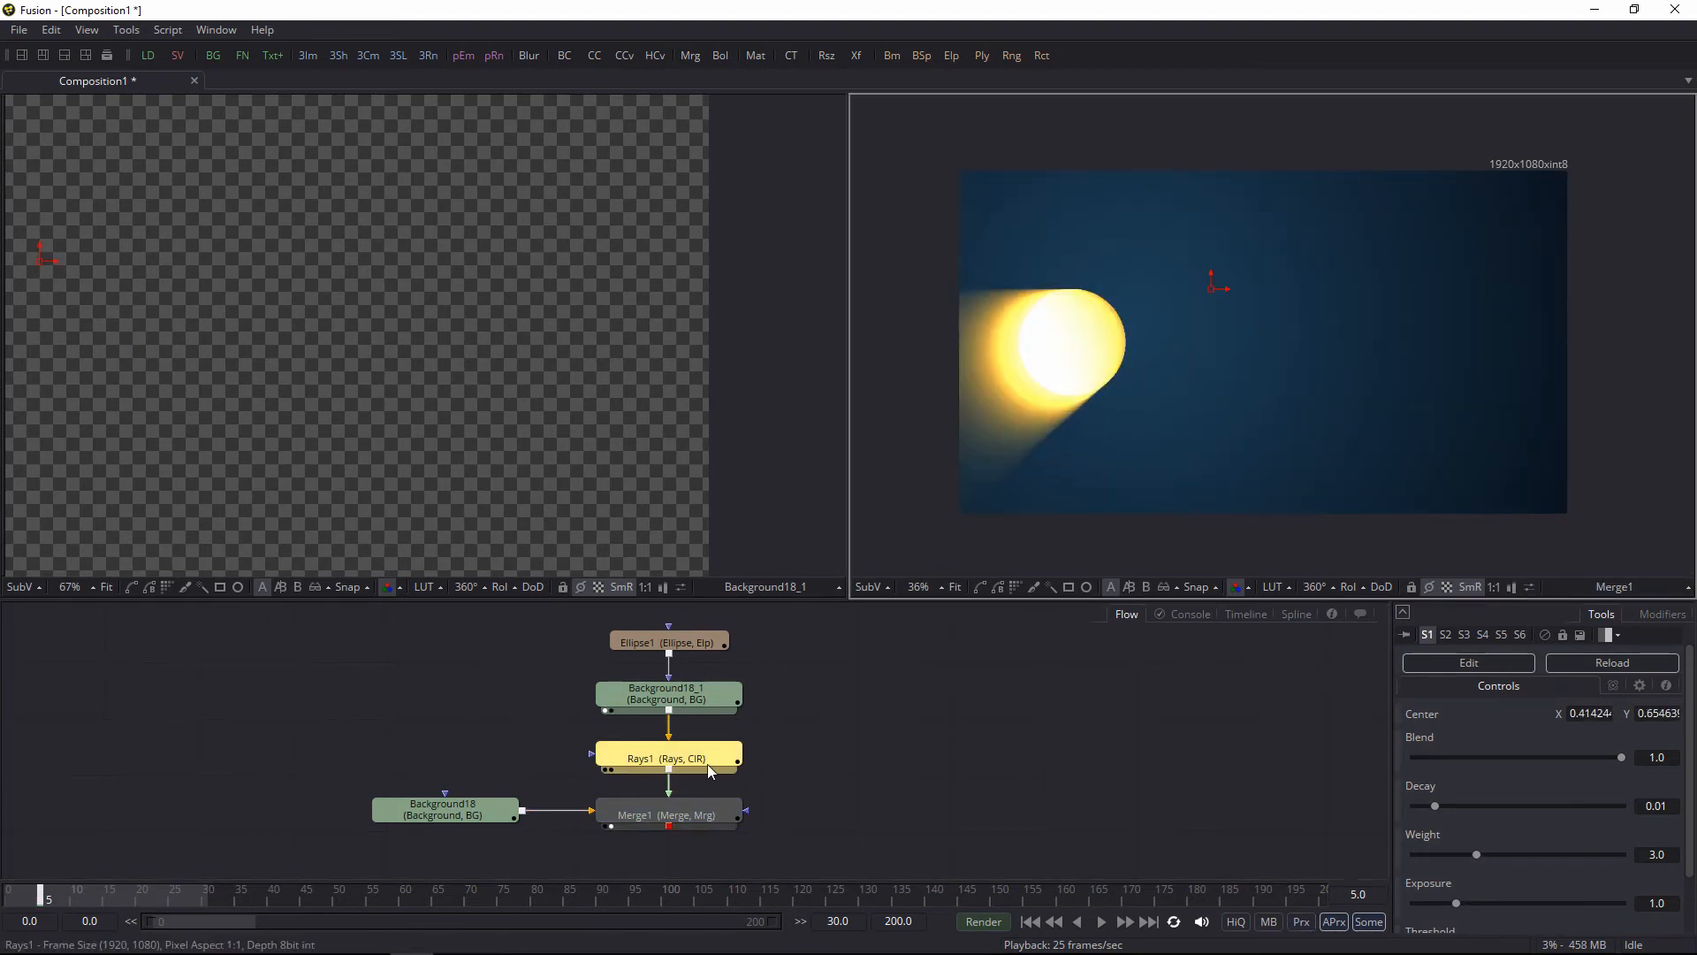
left_click_drag(707, 764, 1156, 771)
key("Delete")
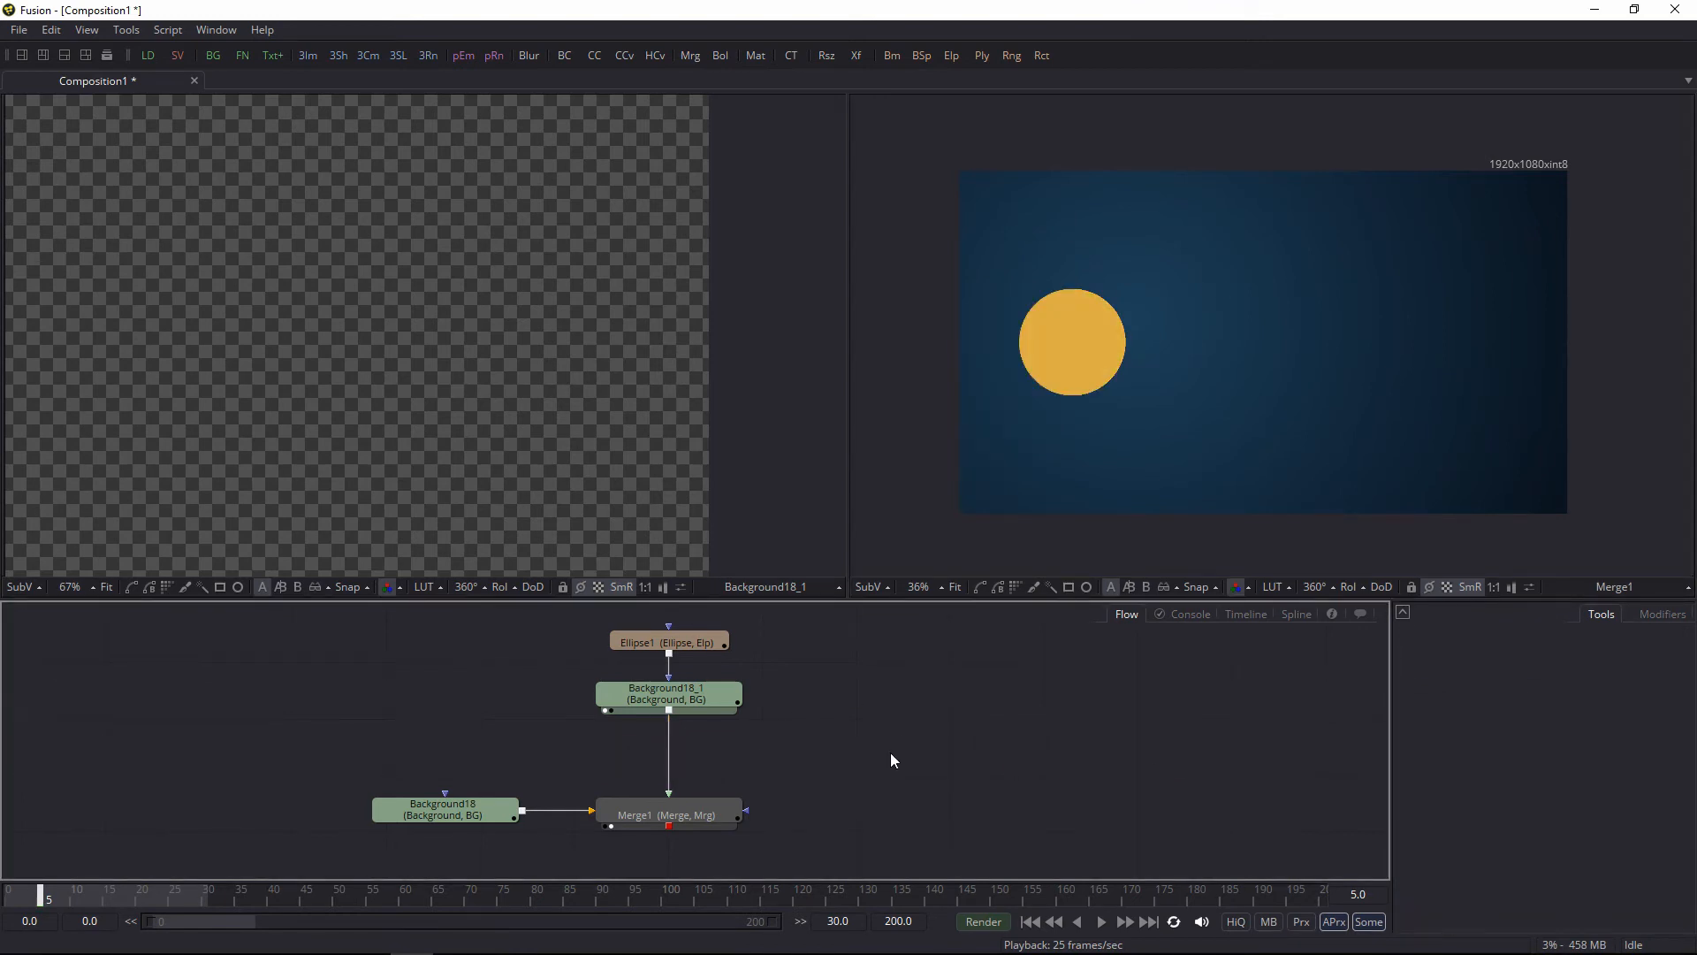
Step: Add an unconnected Rays node by searching the Select Tool dialog for "rays", and delete it
key("alt+Tab")
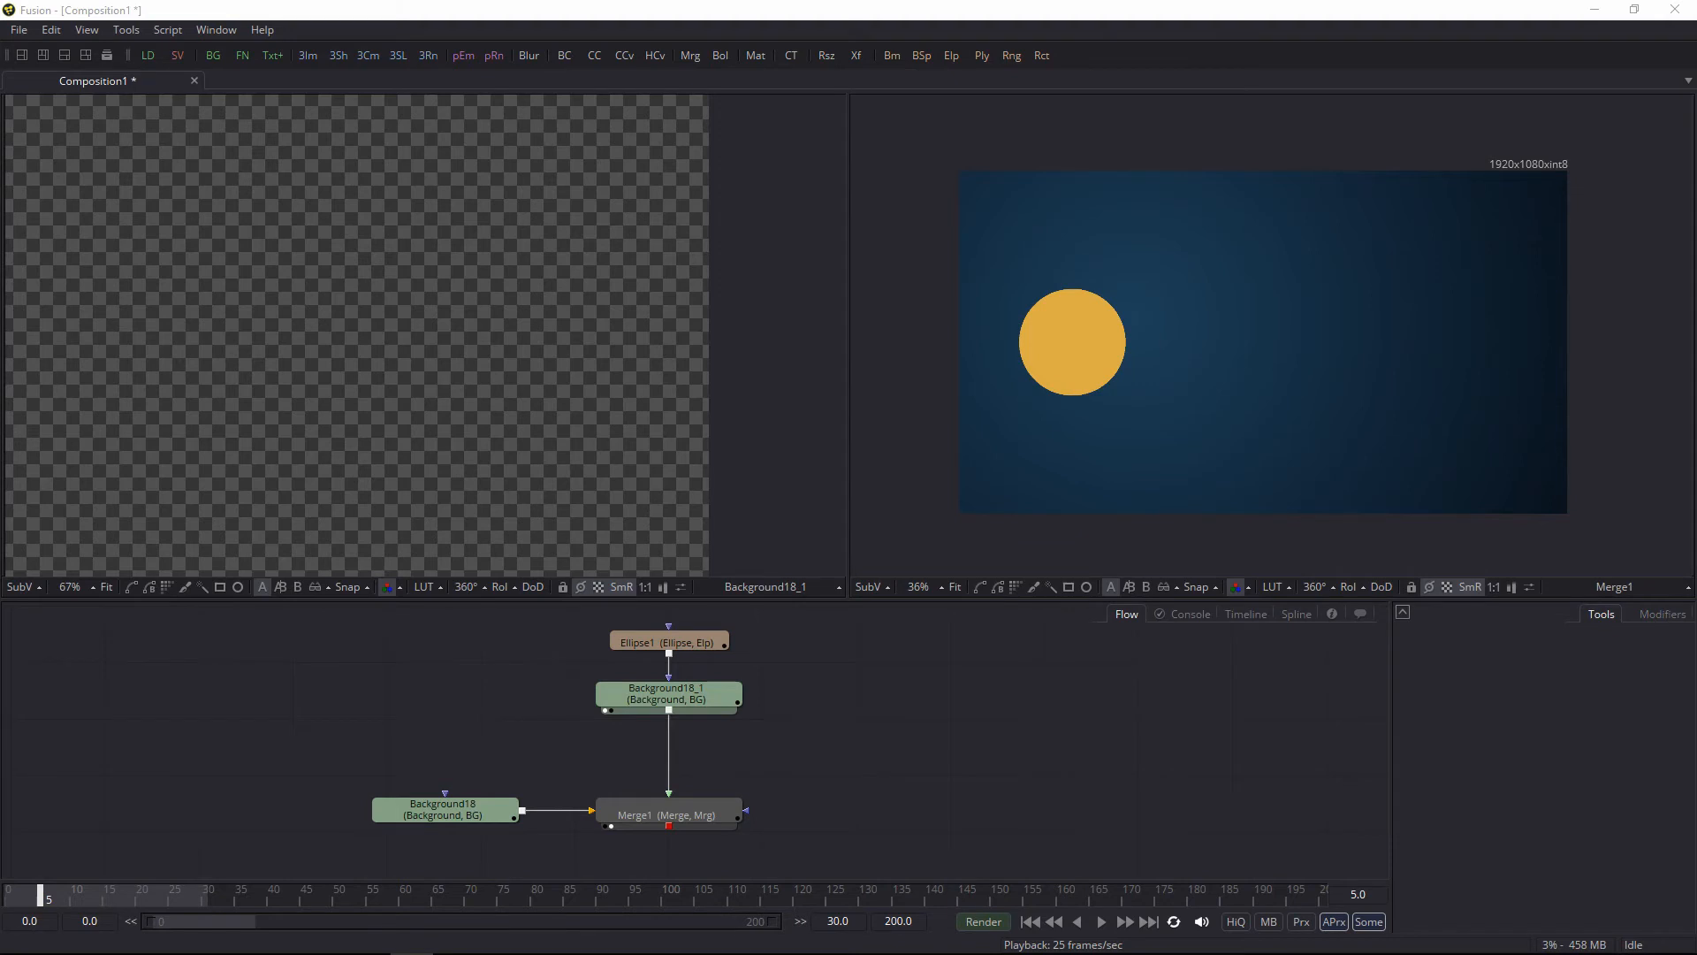
key("ctrl+space")
left_click_drag(820, 588, 958, 683)
left_click_drag(817, 210, 909, 205)
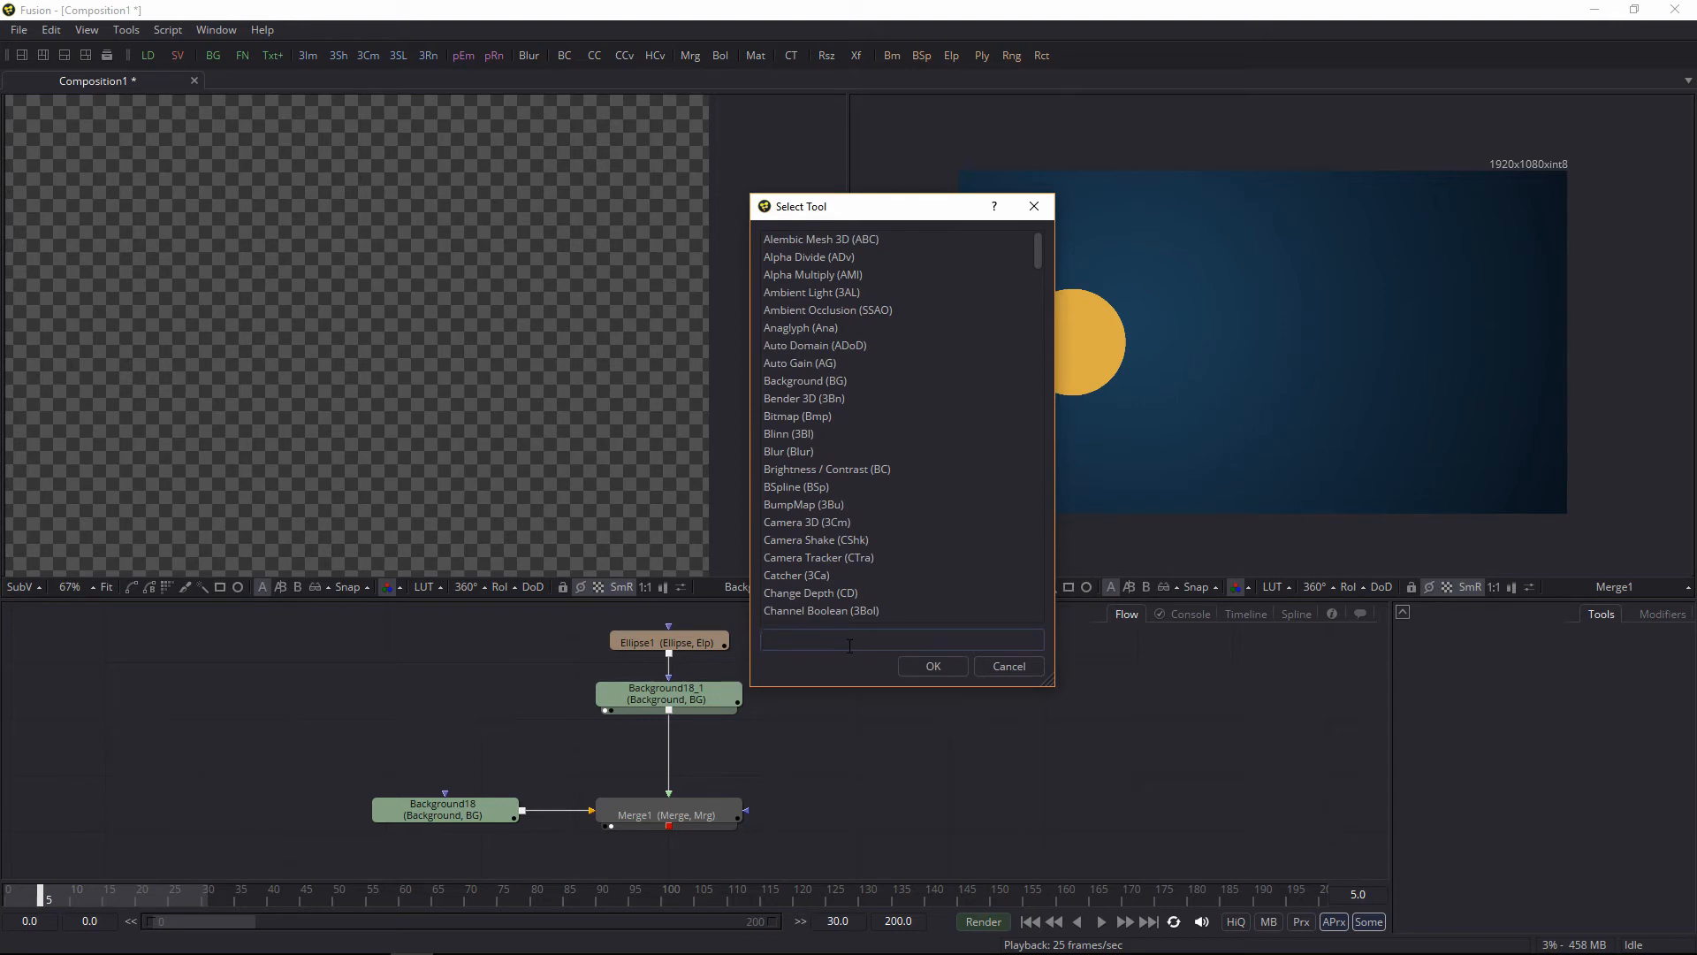
type("rays")
key("Return")
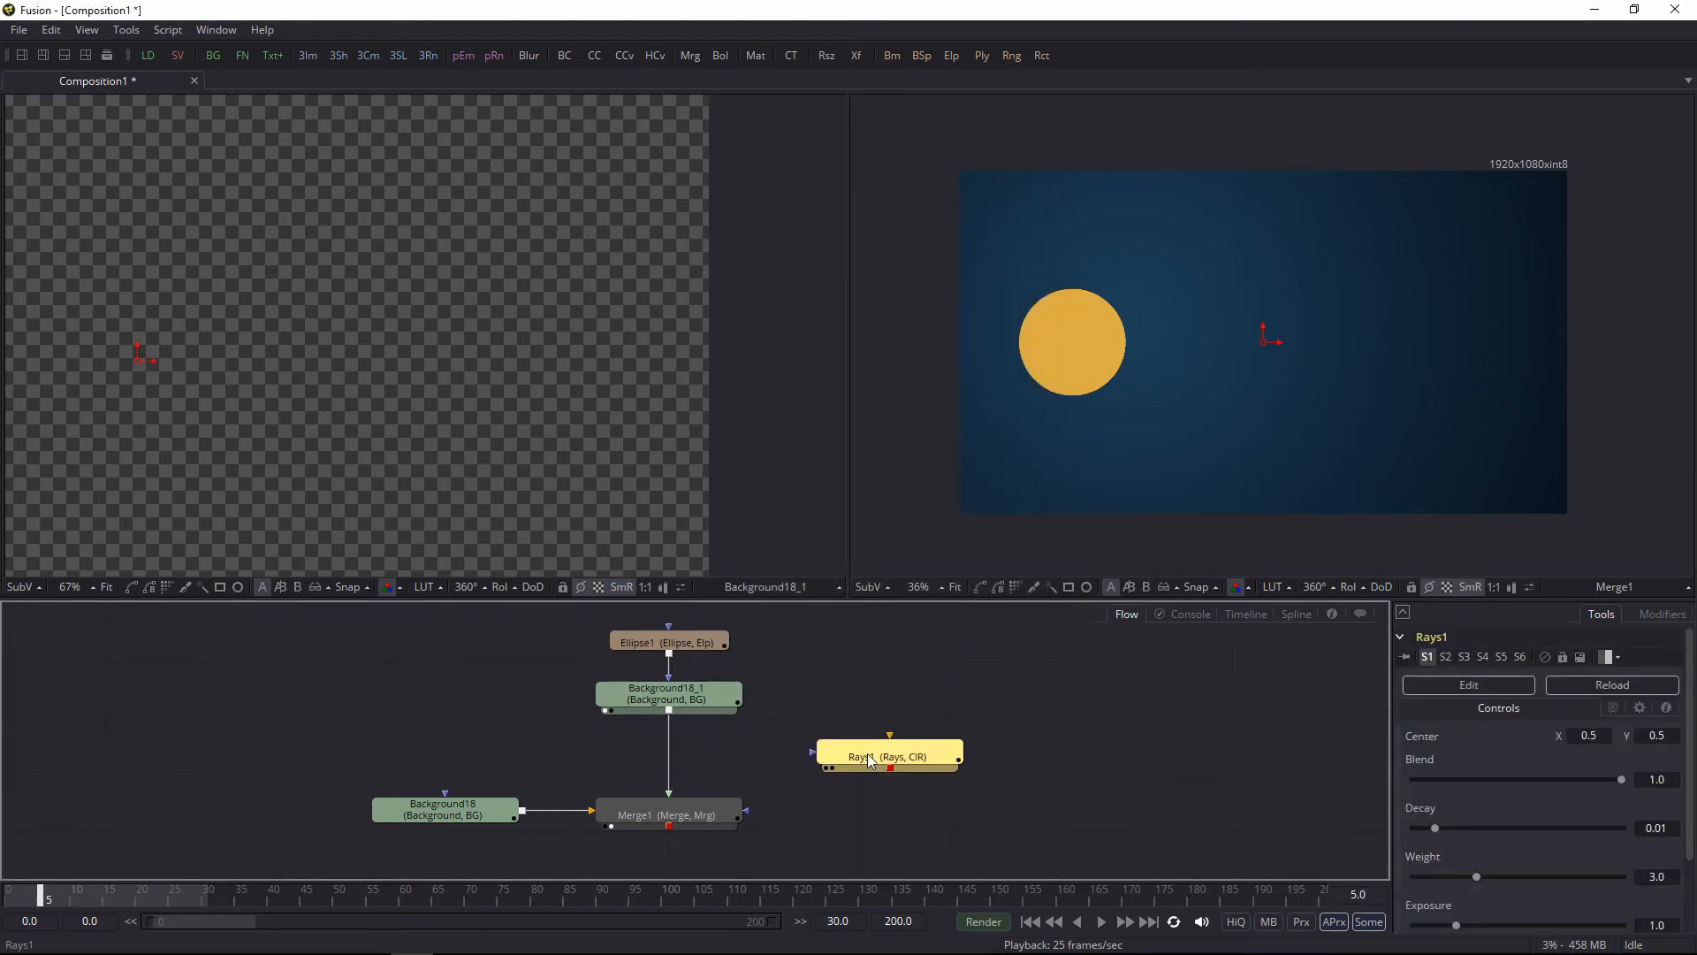
key("Delete")
Step: Insert a Rays node after Background18_1, ahead of Merge1, by searching the Select Tool dialog for "rays"
left_click(691, 696)
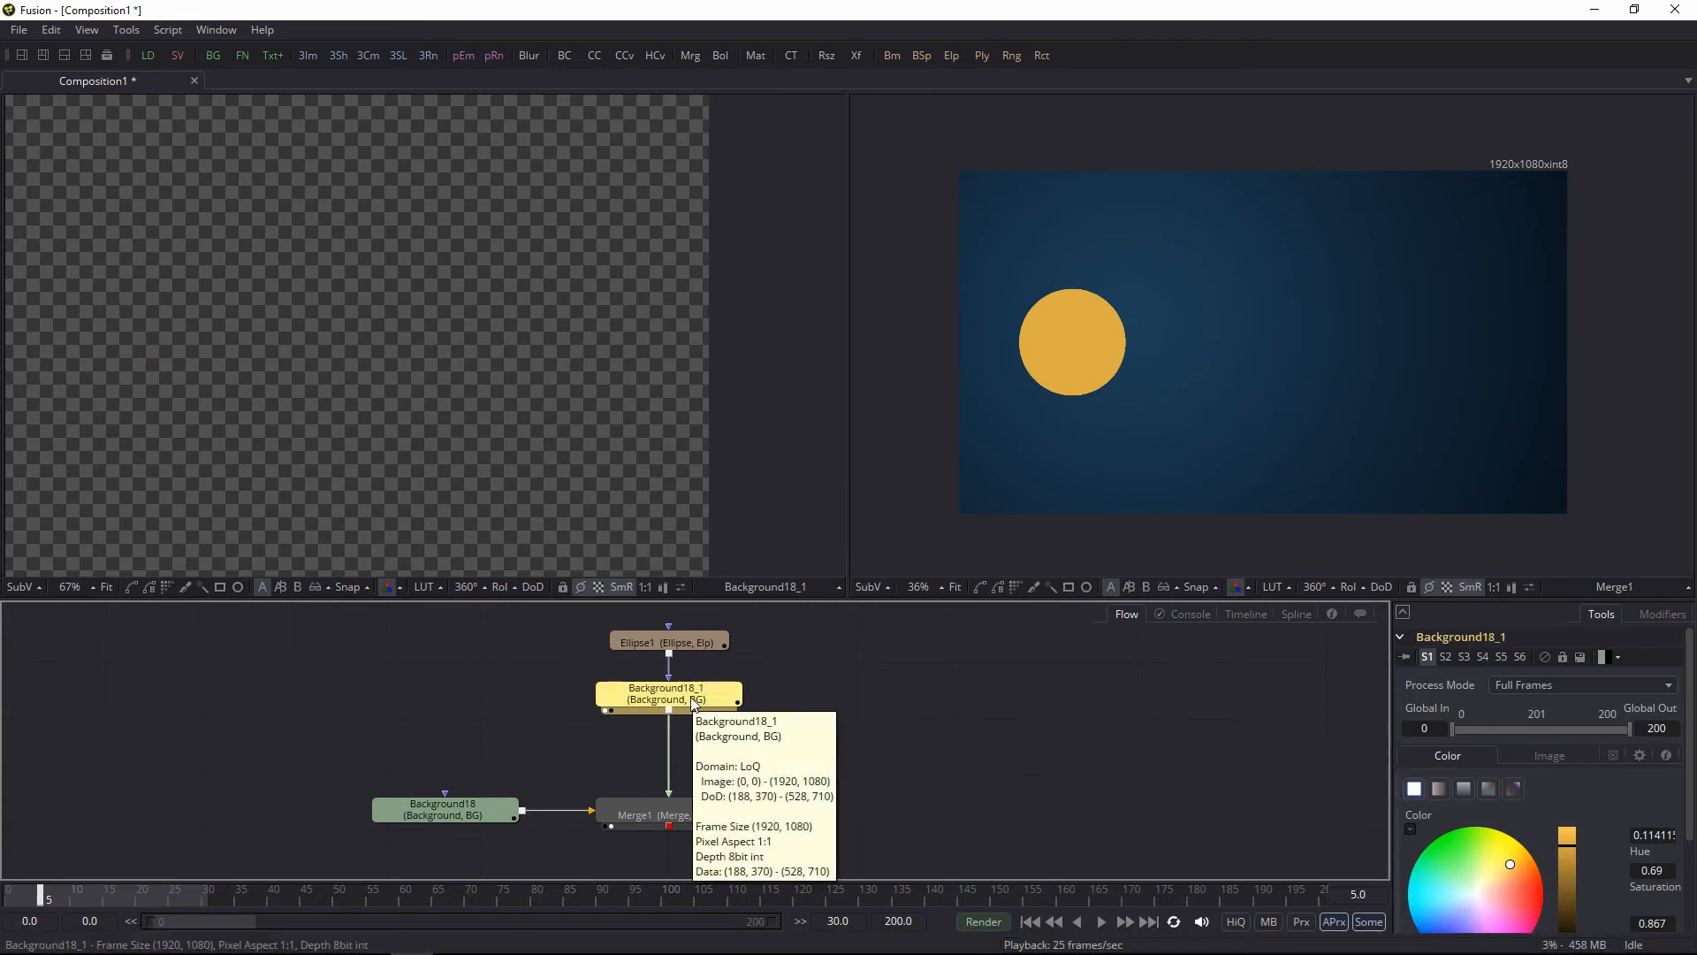
key("shift+space")
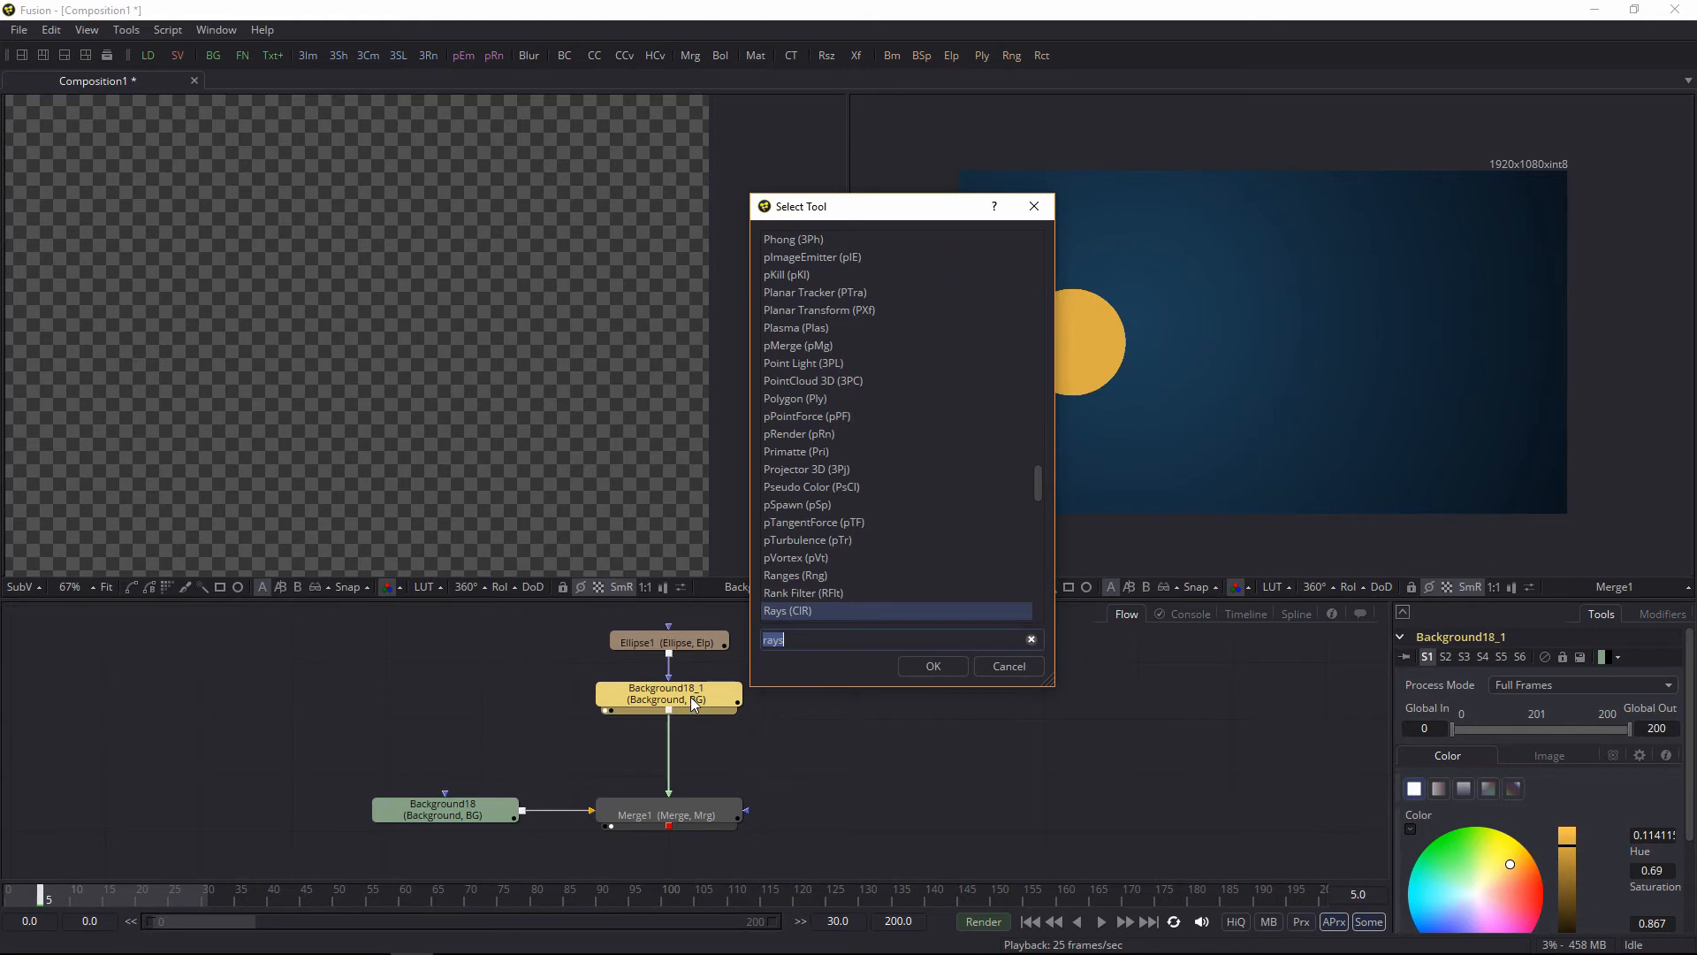
type("rays")
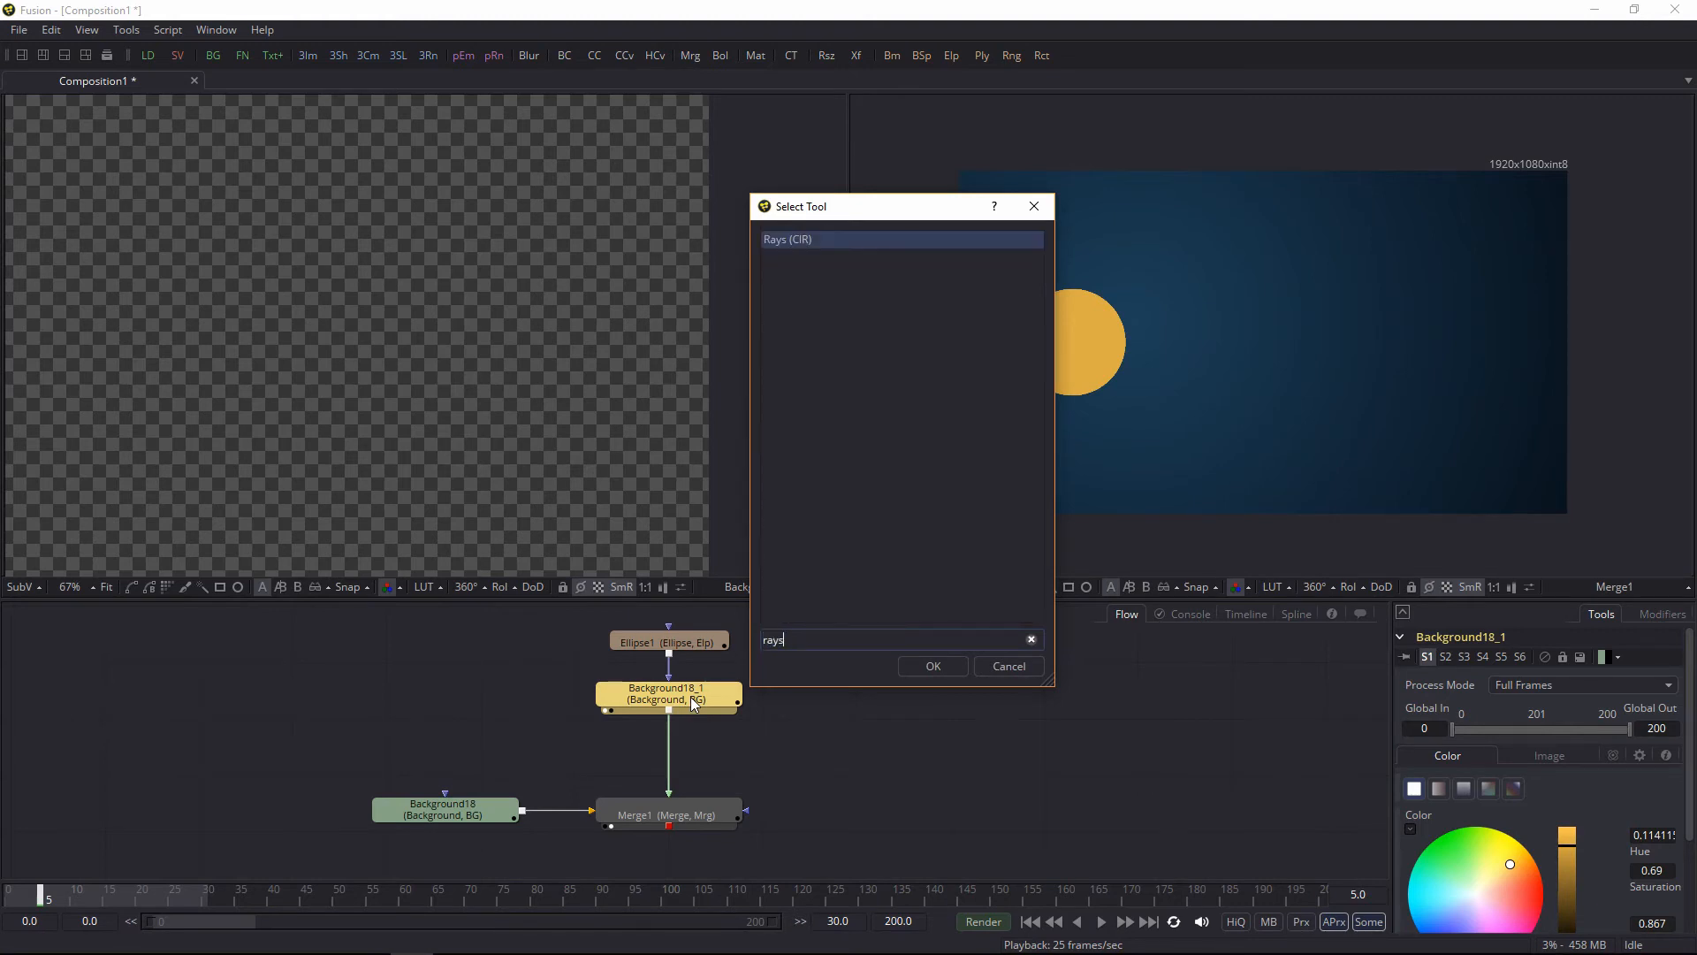
key("Return")
left_click(697, 757)
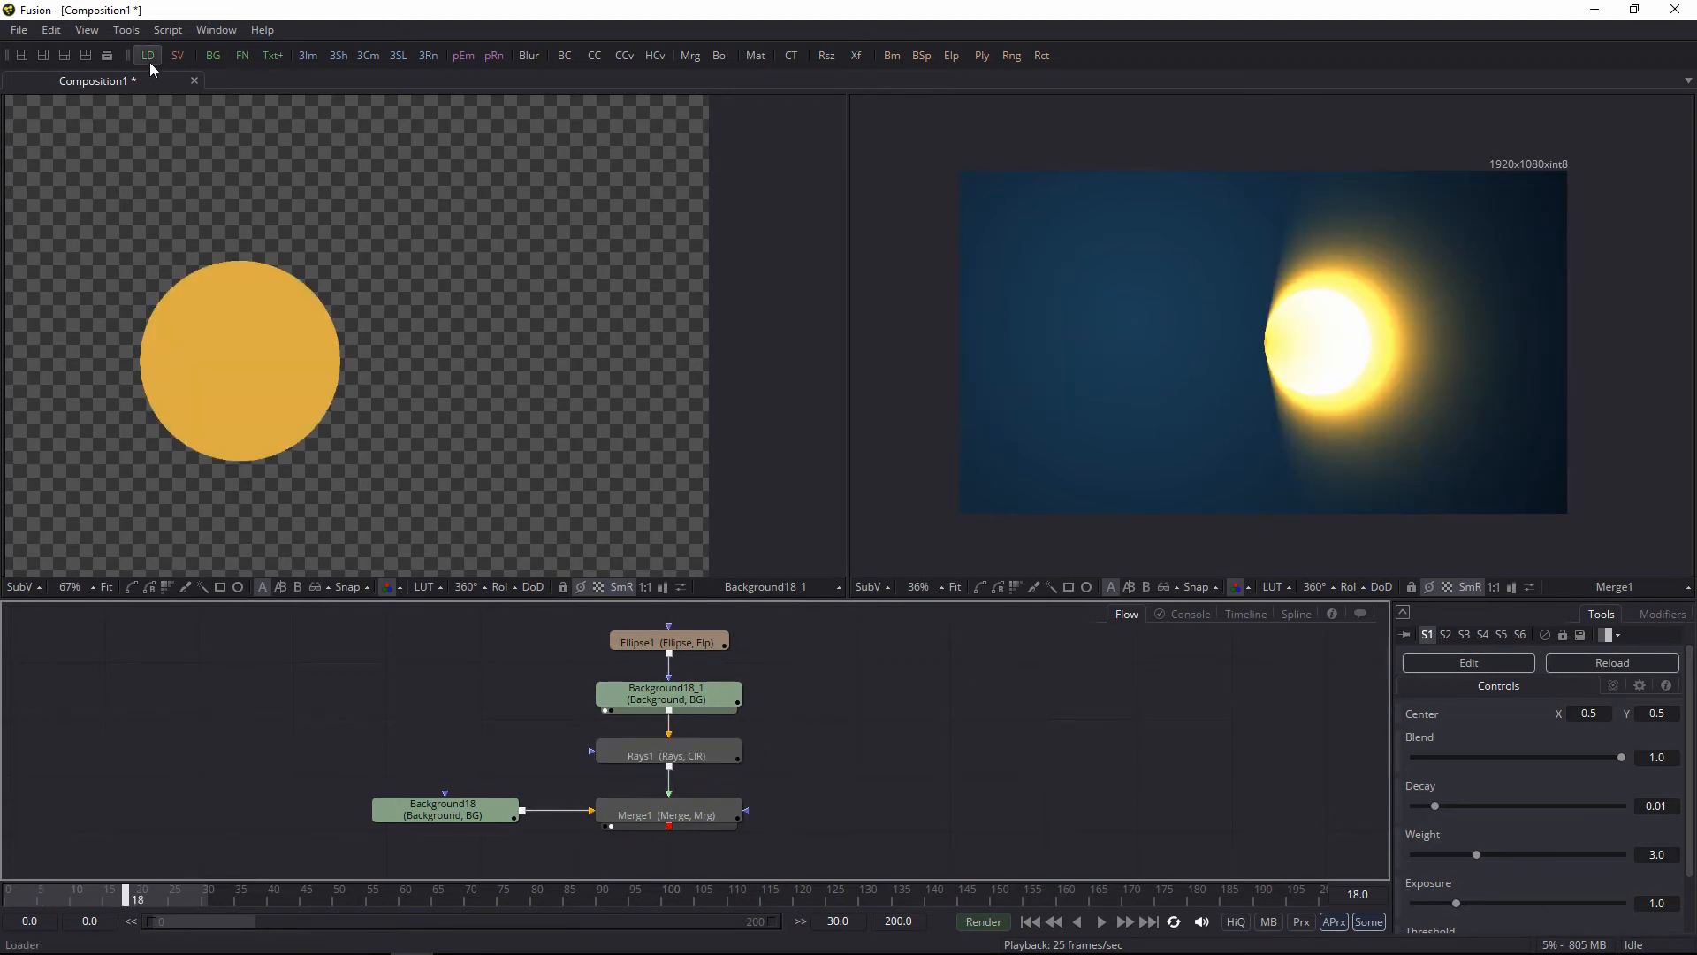
Step: Open the bins window, collapse the Tools on localhost group, and expand the Templates on localhost group
left_click(107, 57)
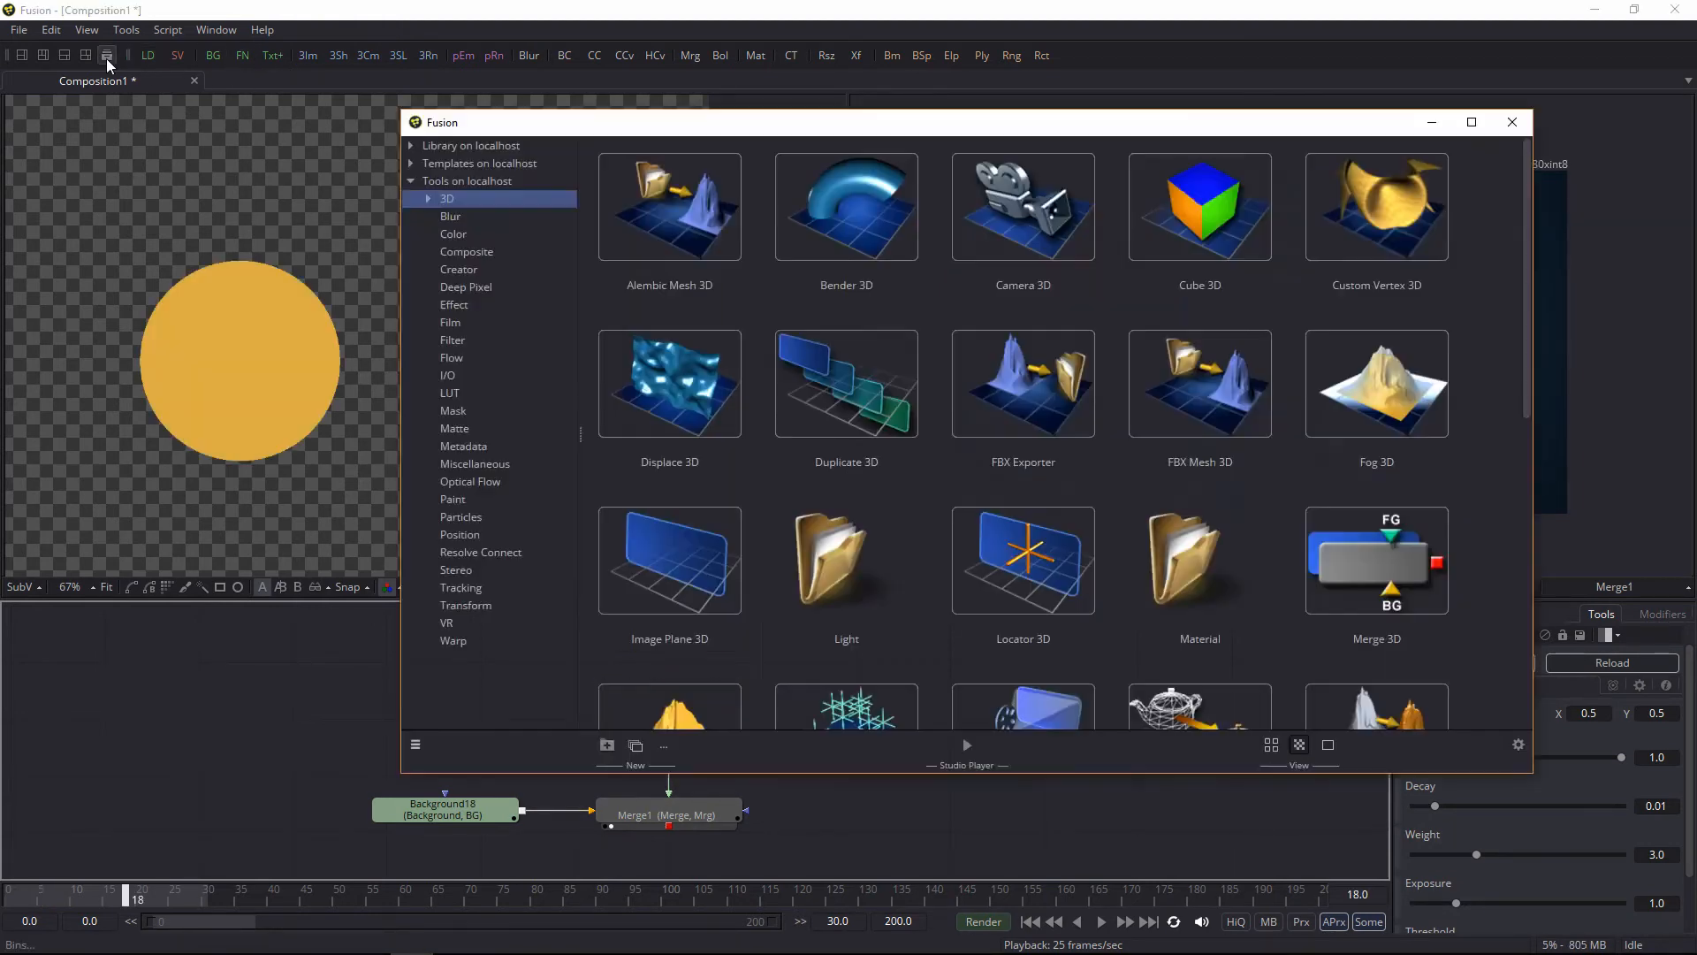
left_click_drag(902, 127, 867, 125)
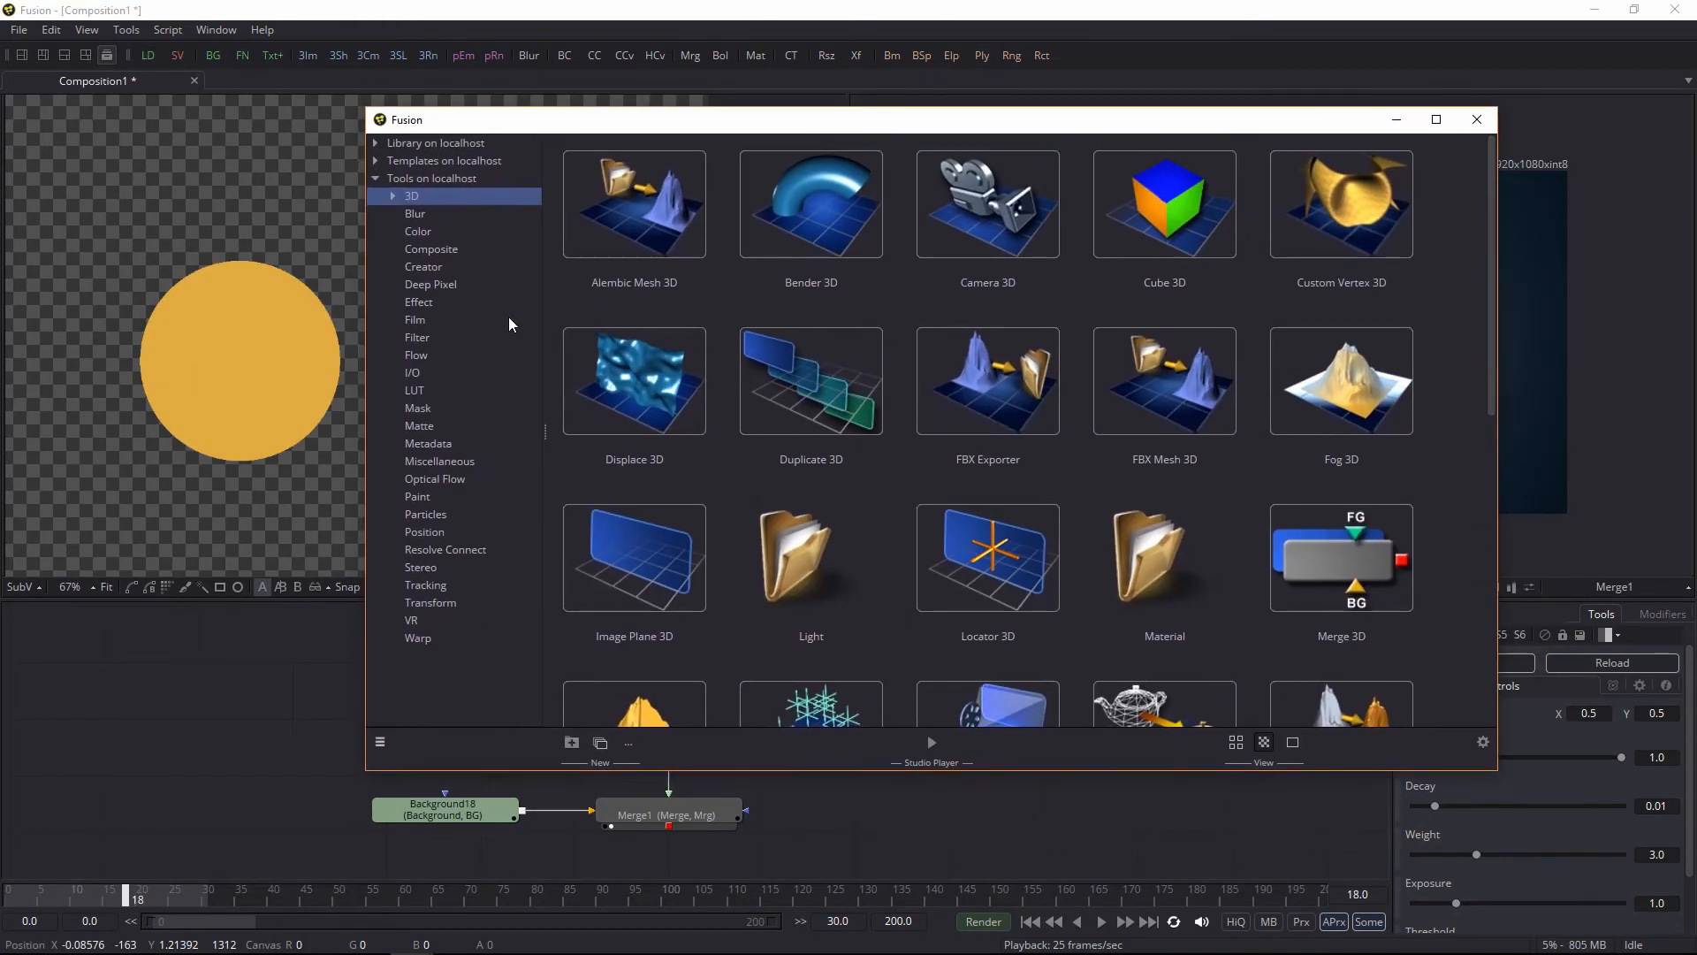
left_click(373, 179)
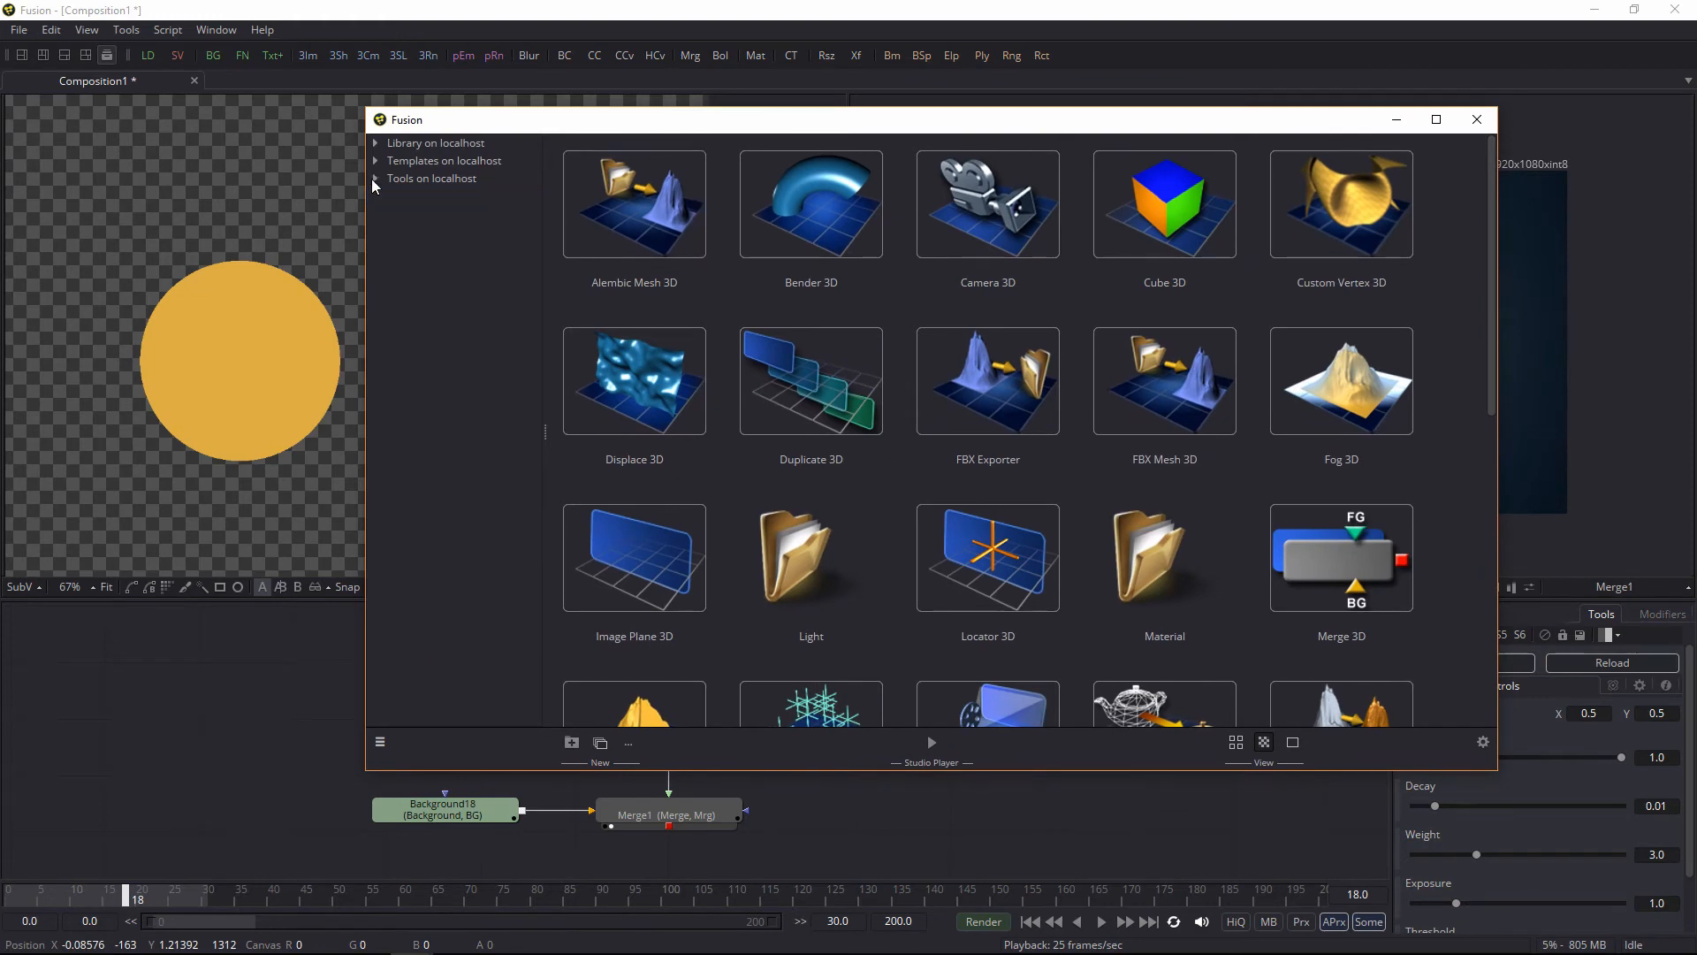
left_click(357, 183)
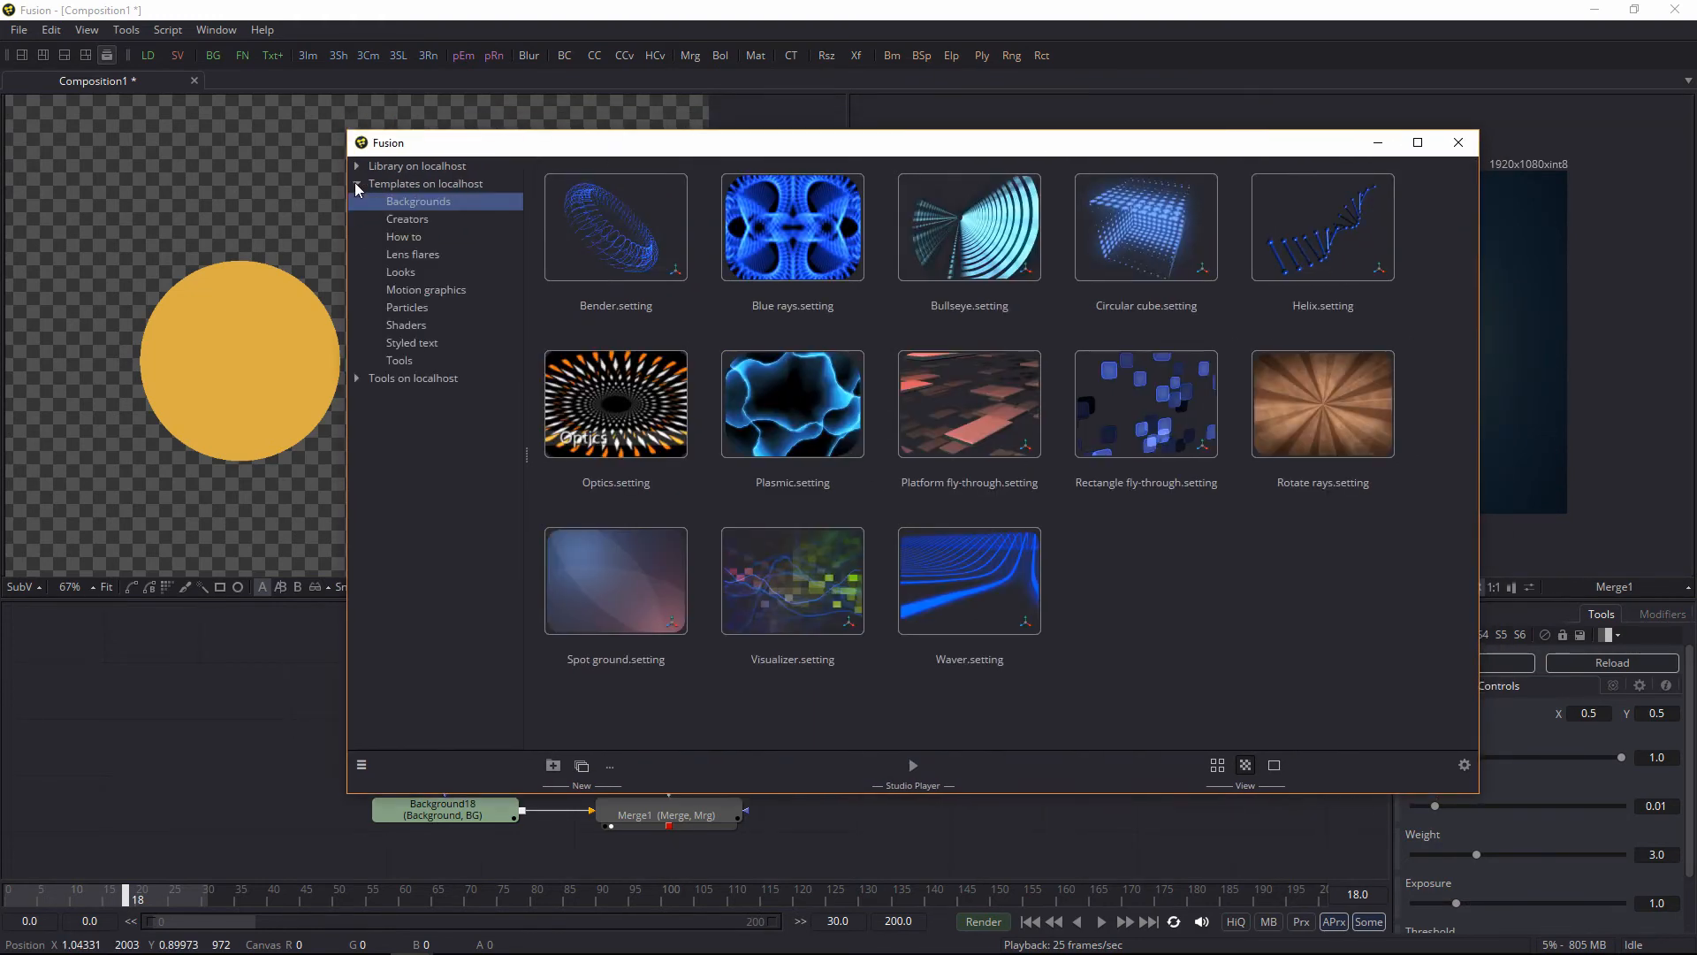
Step: Browse the Particles, Shaders, Lens flares, Creators and Backgrounds template bins, and collapse the Templates group
left_click(407, 305)
left_click(405, 324)
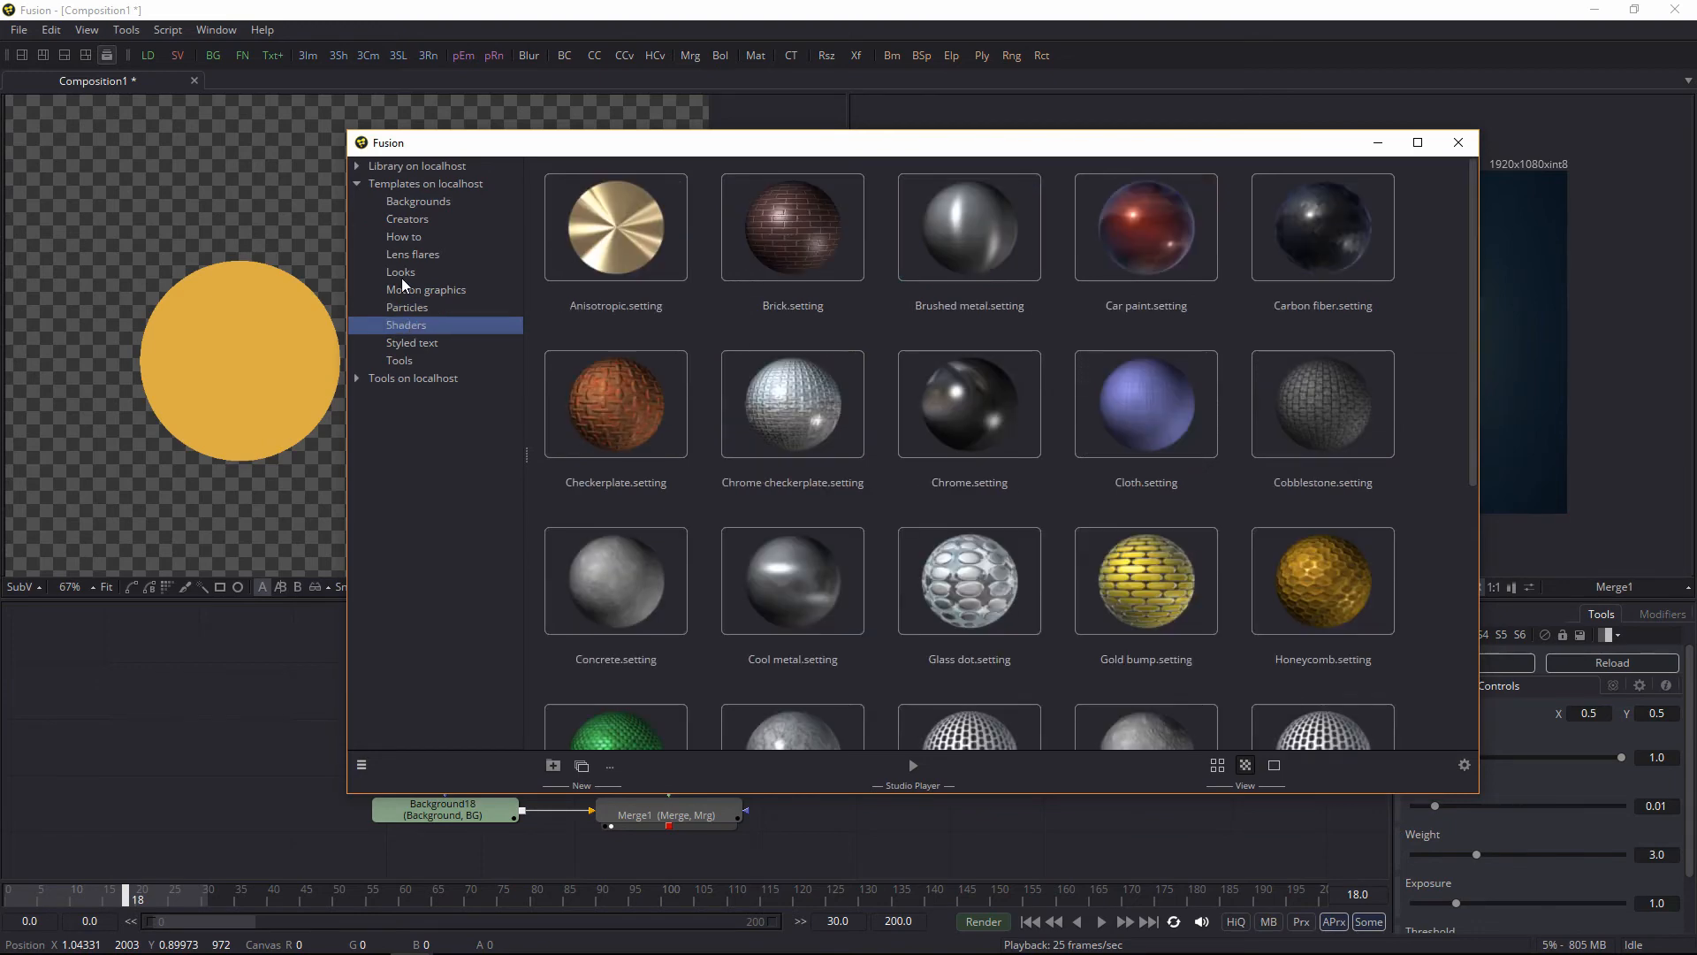
left_click(405, 254)
left_click(408, 217)
left_click(411, 202)
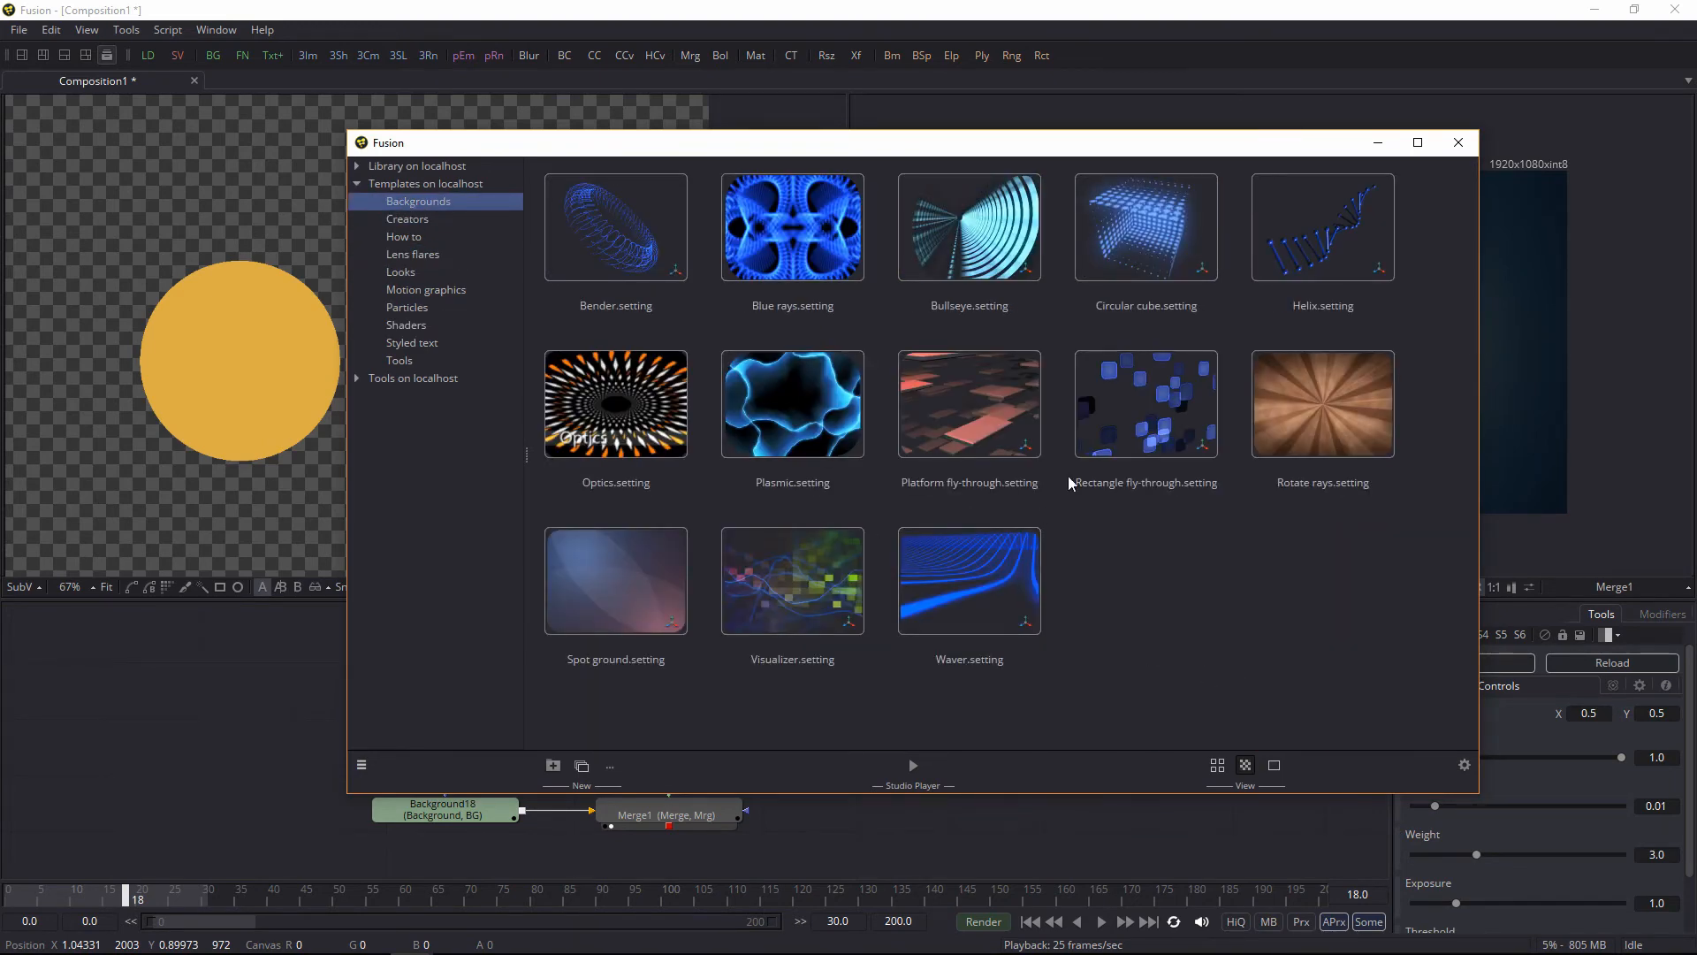
left_click(357, 184)
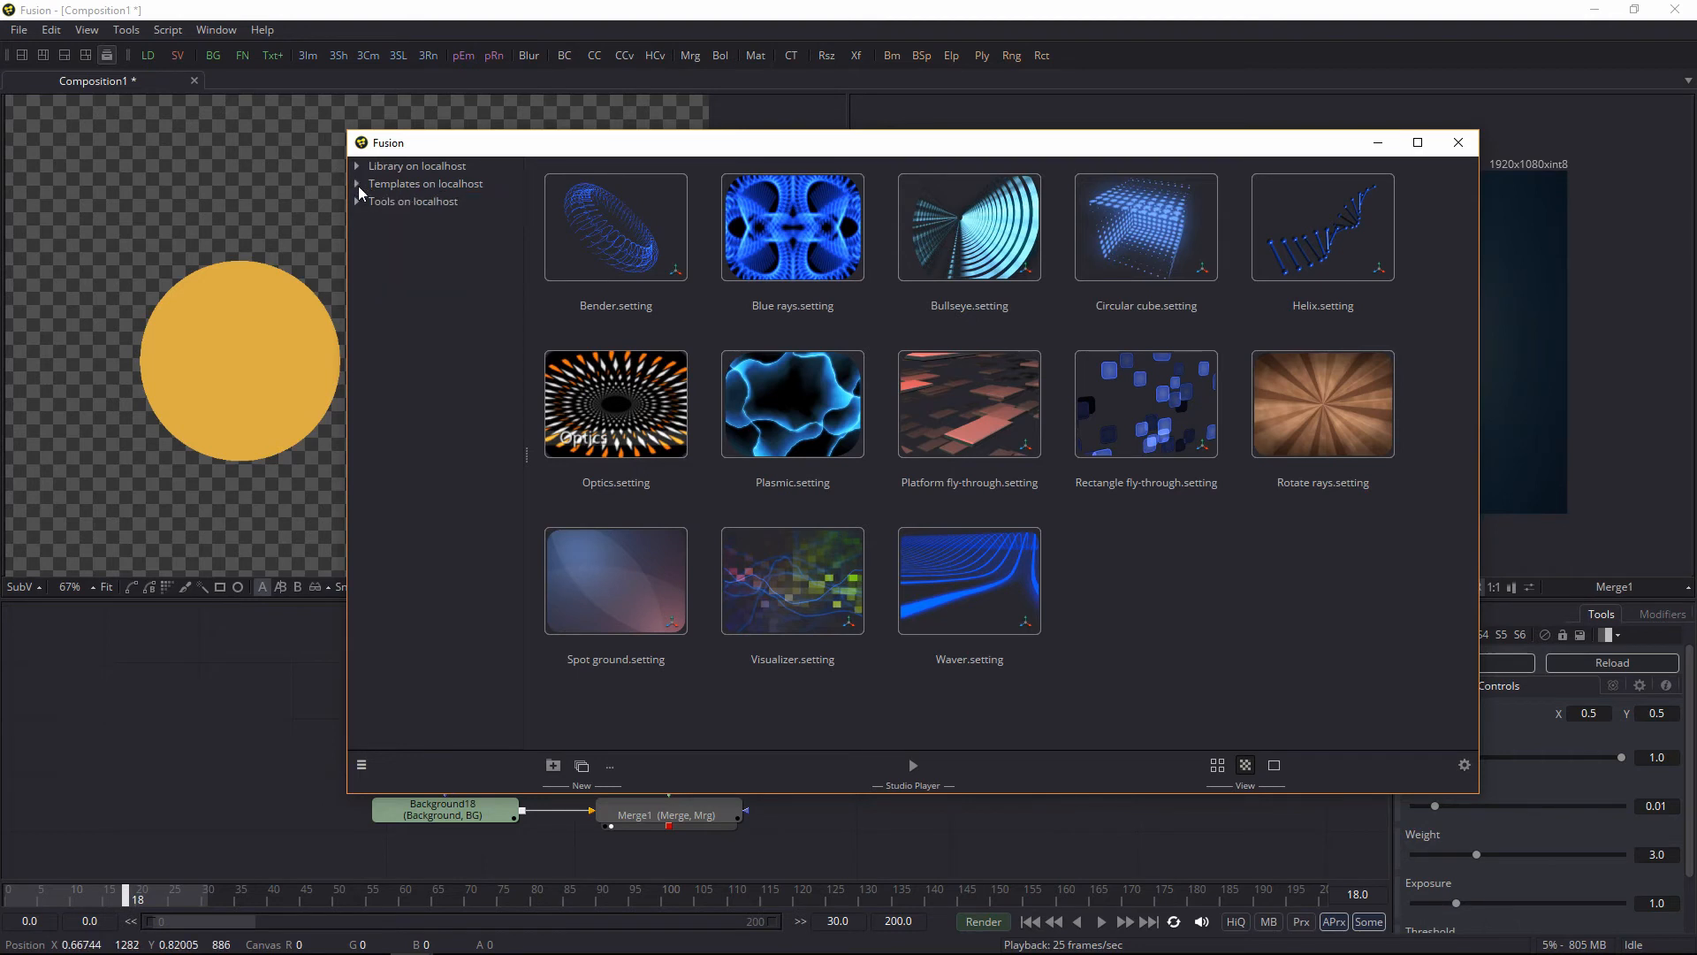
Step: View the Lowerthirds bin in Library on localhost, and close the bins window
left_click(358, 167)
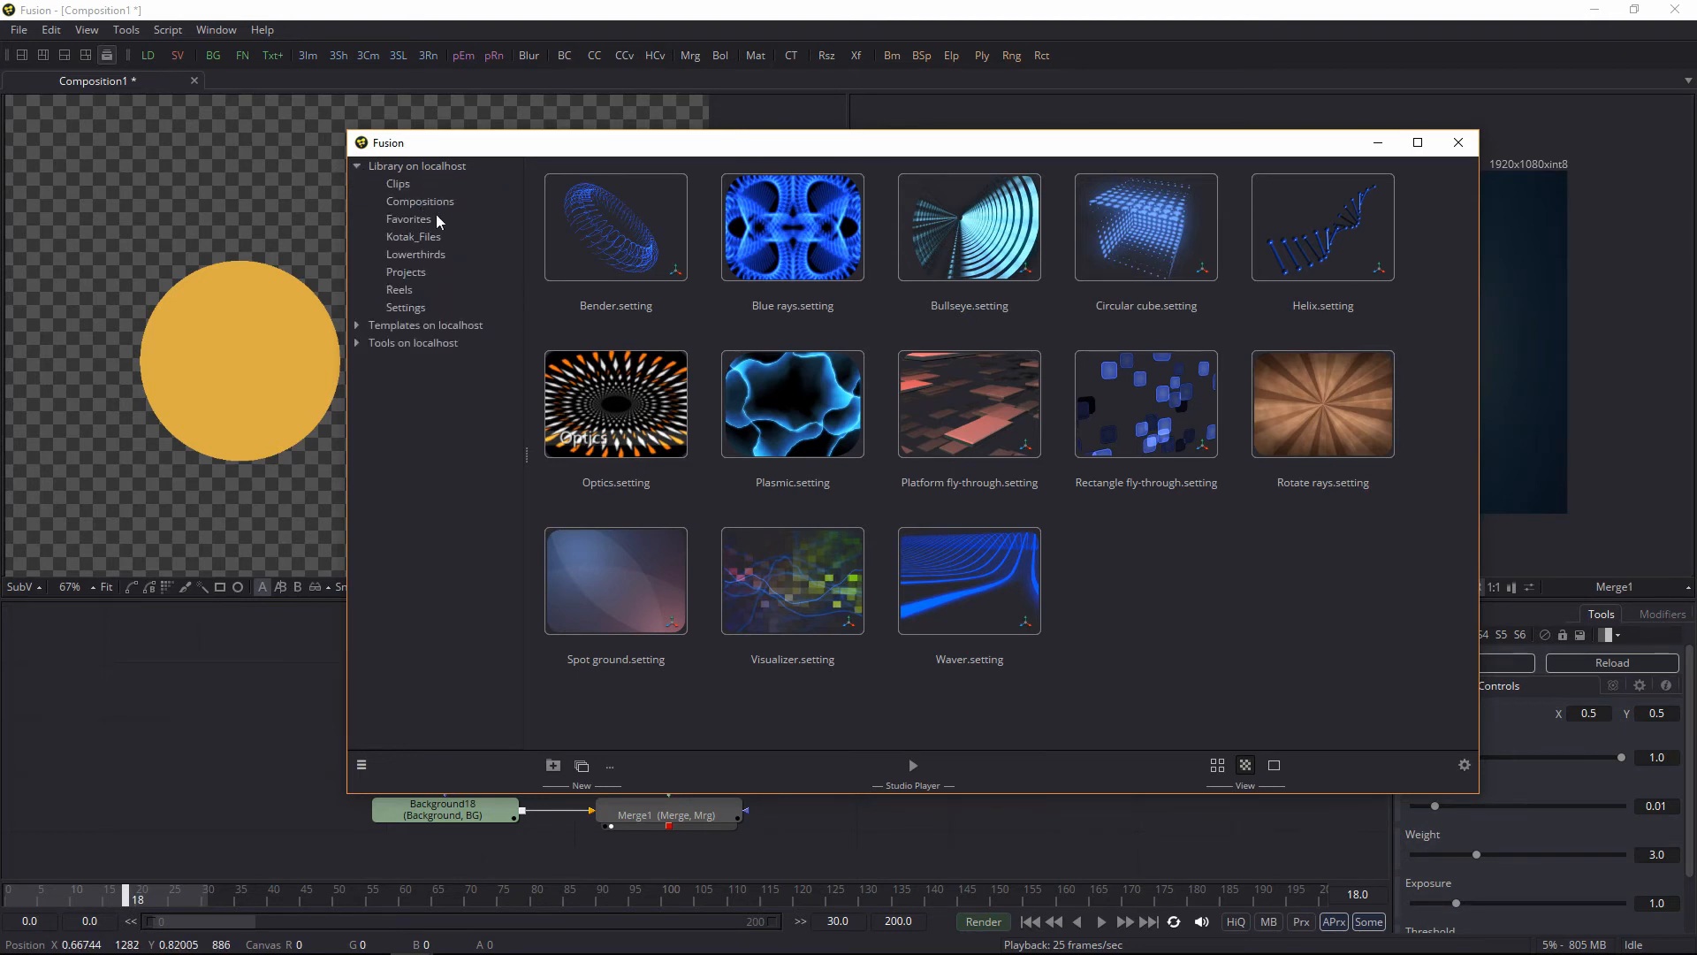
left_click(416, 255)
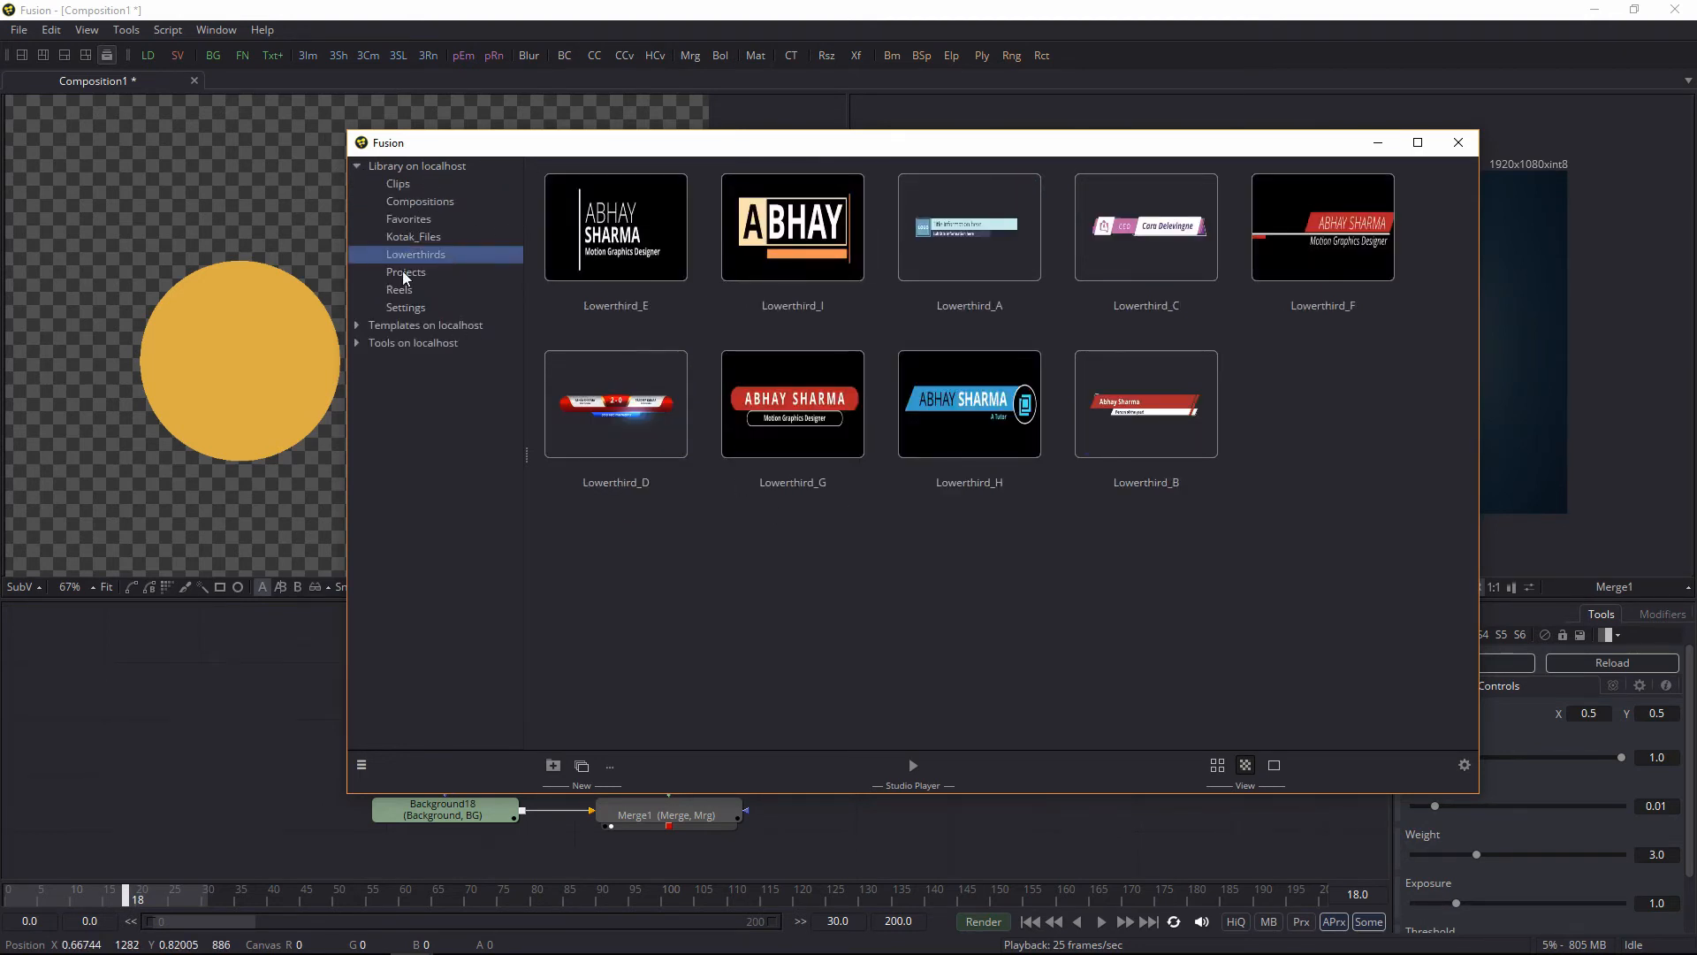
left_click_drag(879, 149, 1007, 176)
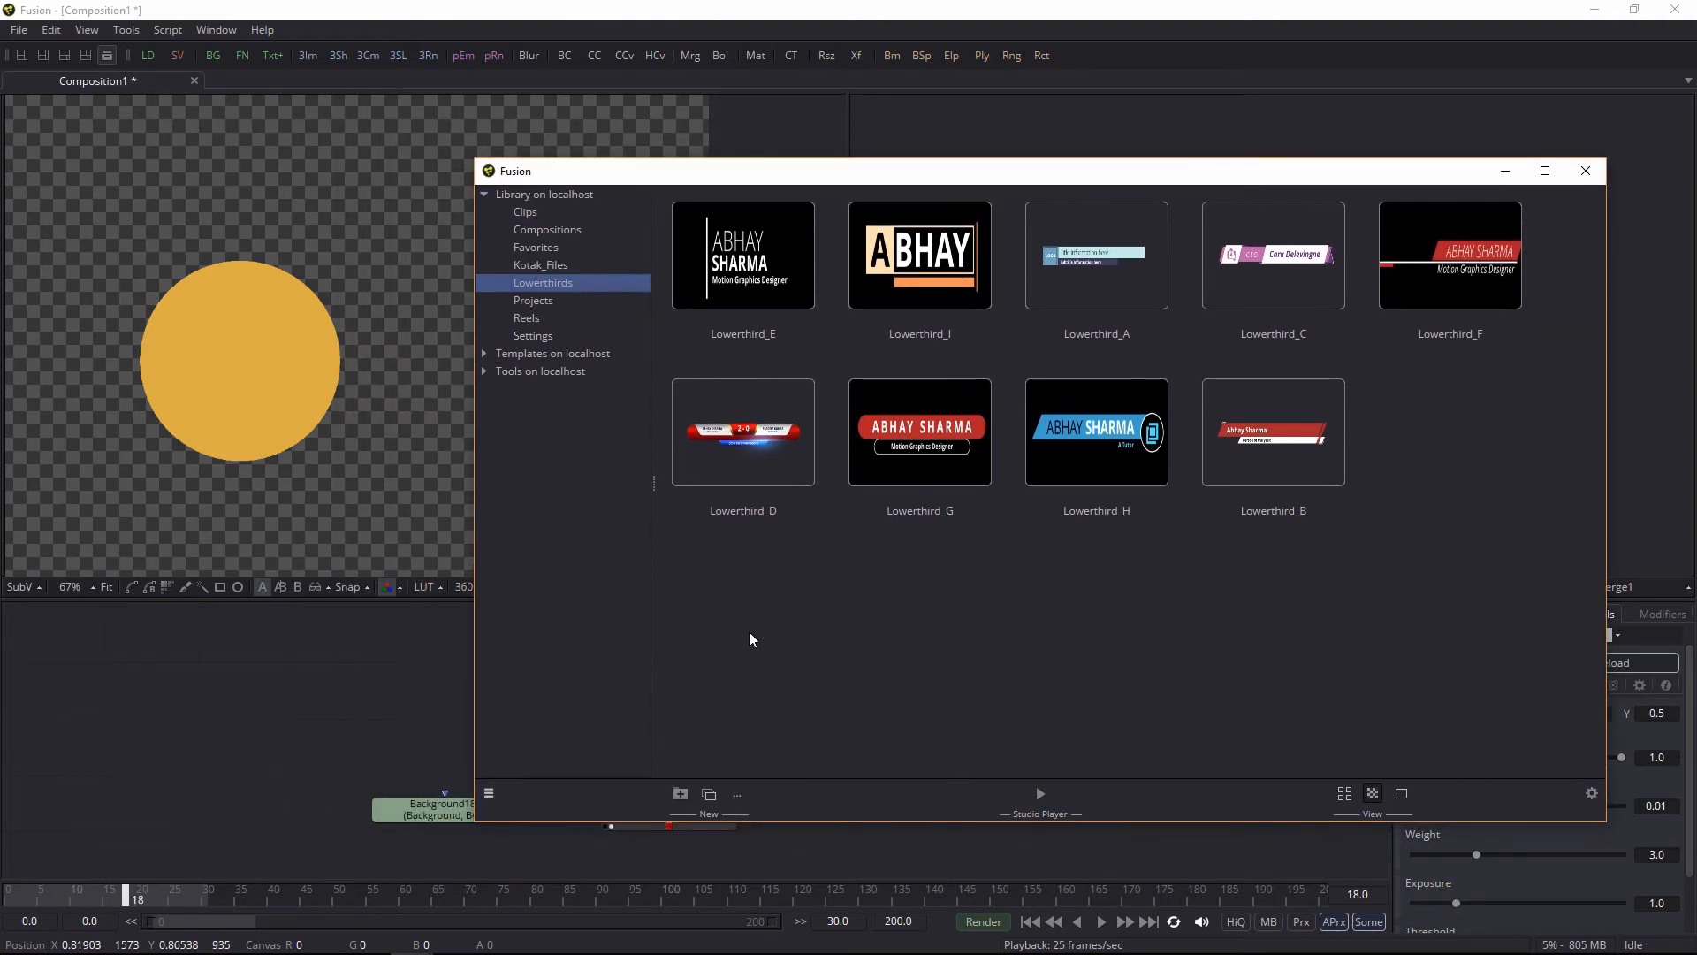
left_click_drag(743, 626, 1136, 652)
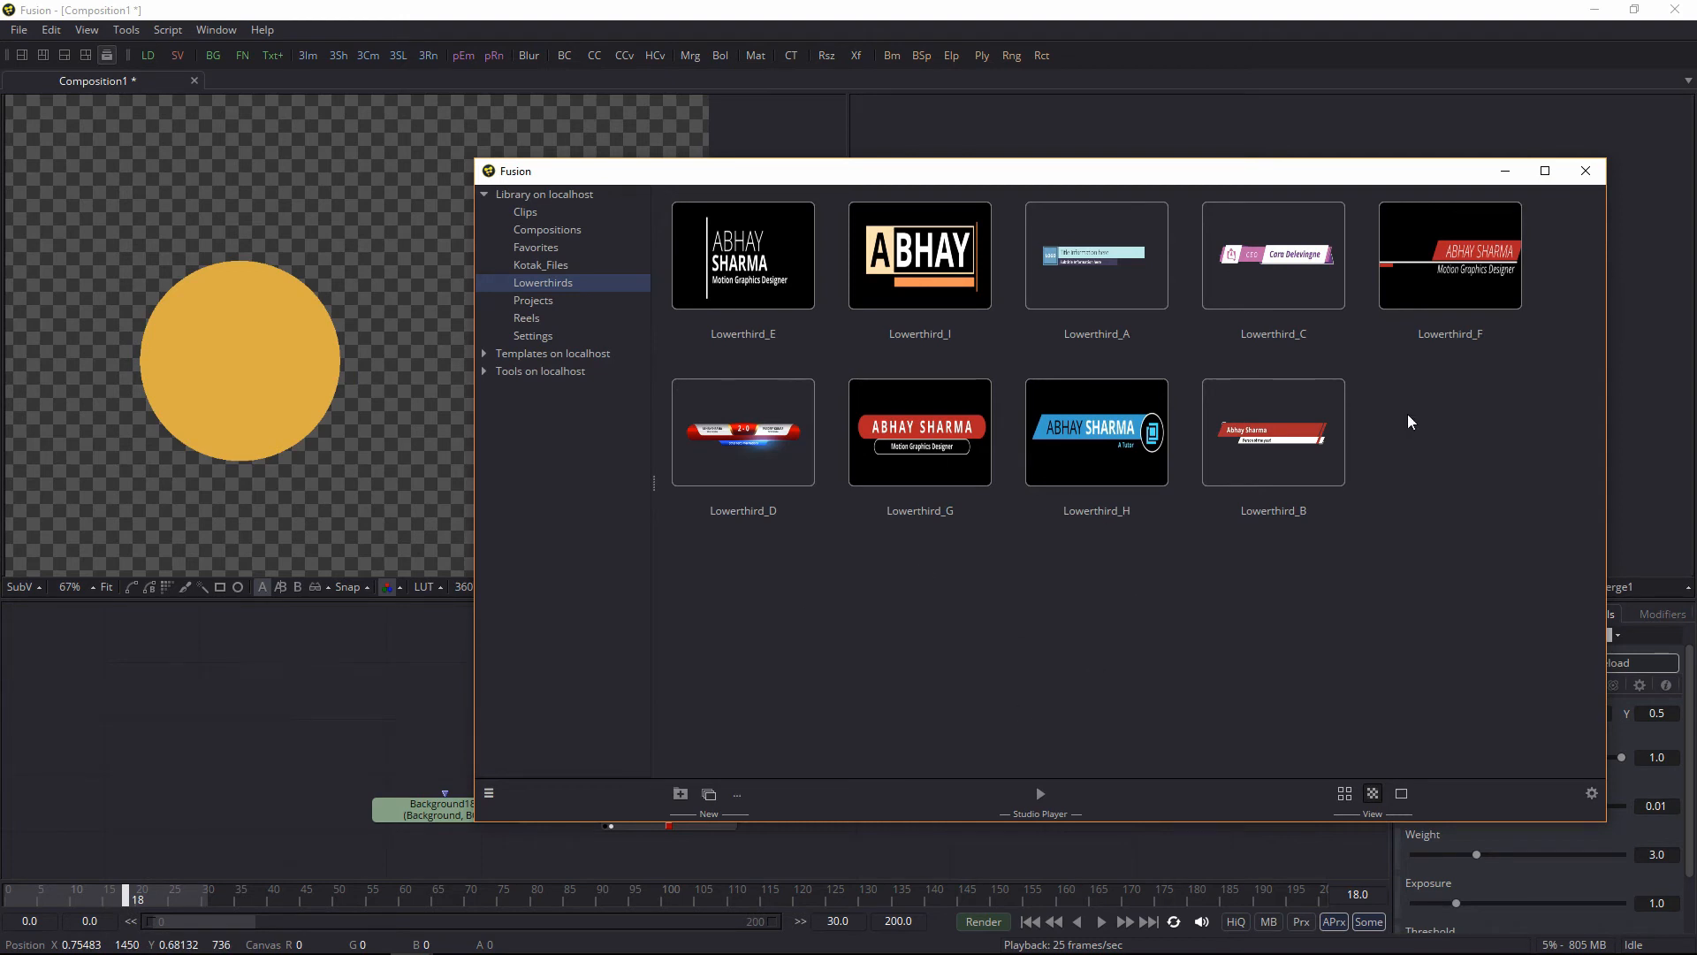
left_click(484, 195)
left_click(1587, 171)
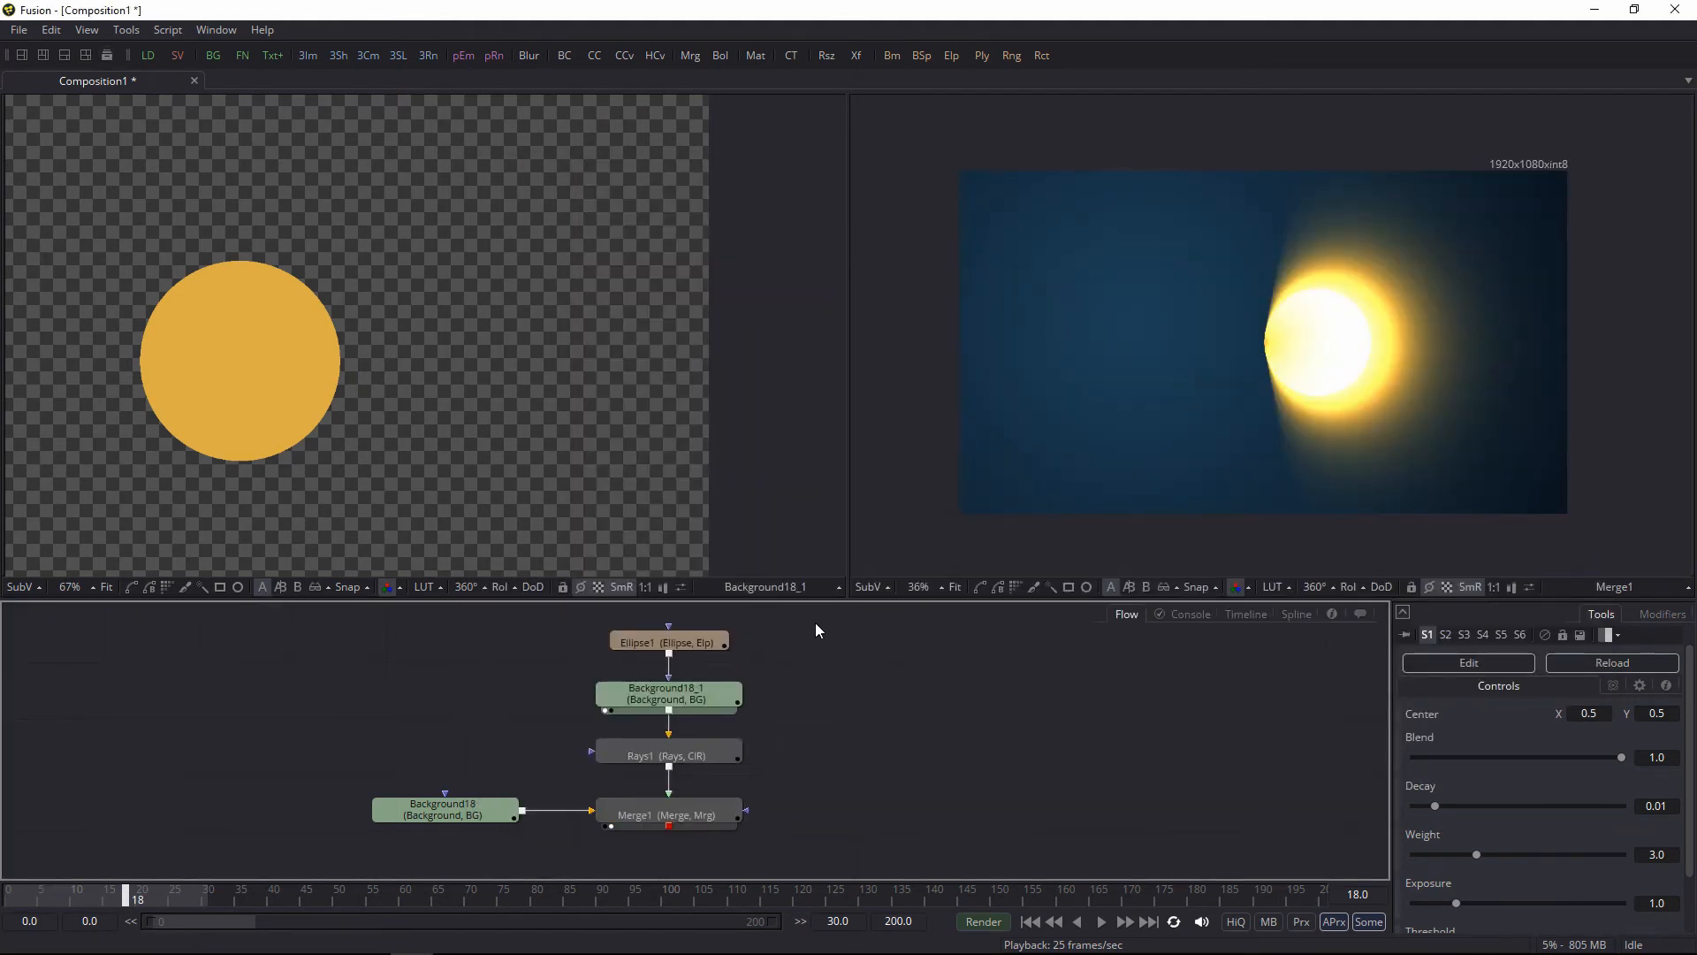
Step: Enlarge the flow area, and review Composition1's Frame Format preferences without saving changes
left_click_drag(826, 597, 774, 465)
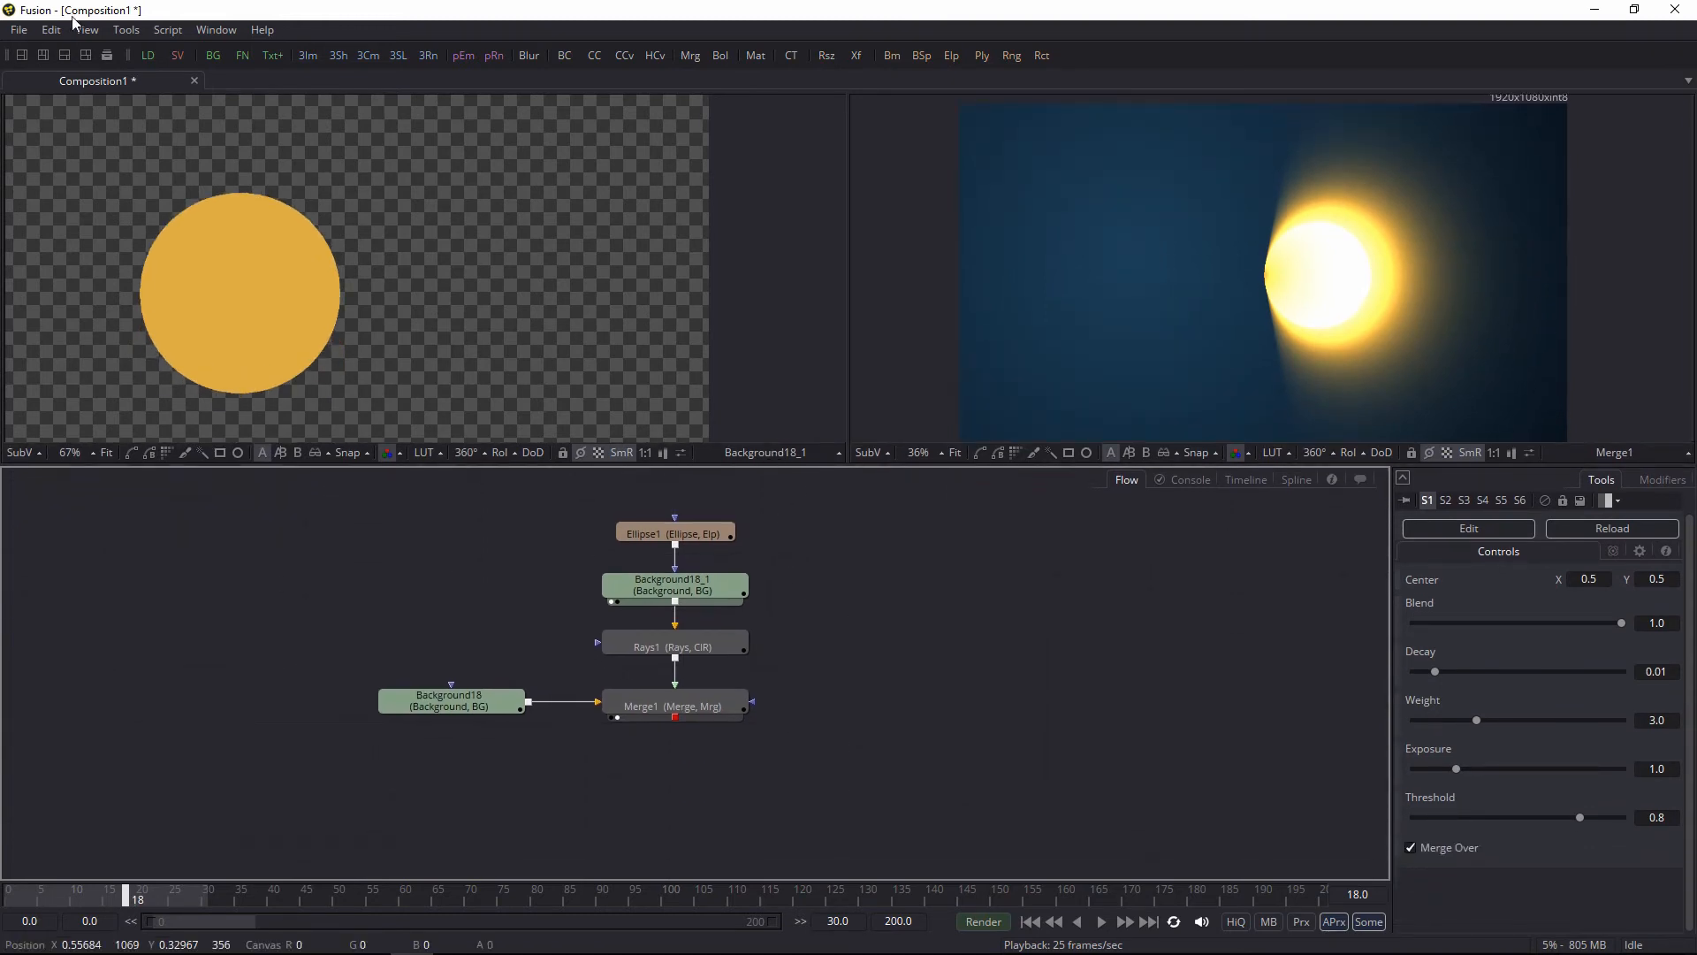
left_click(16, 31)
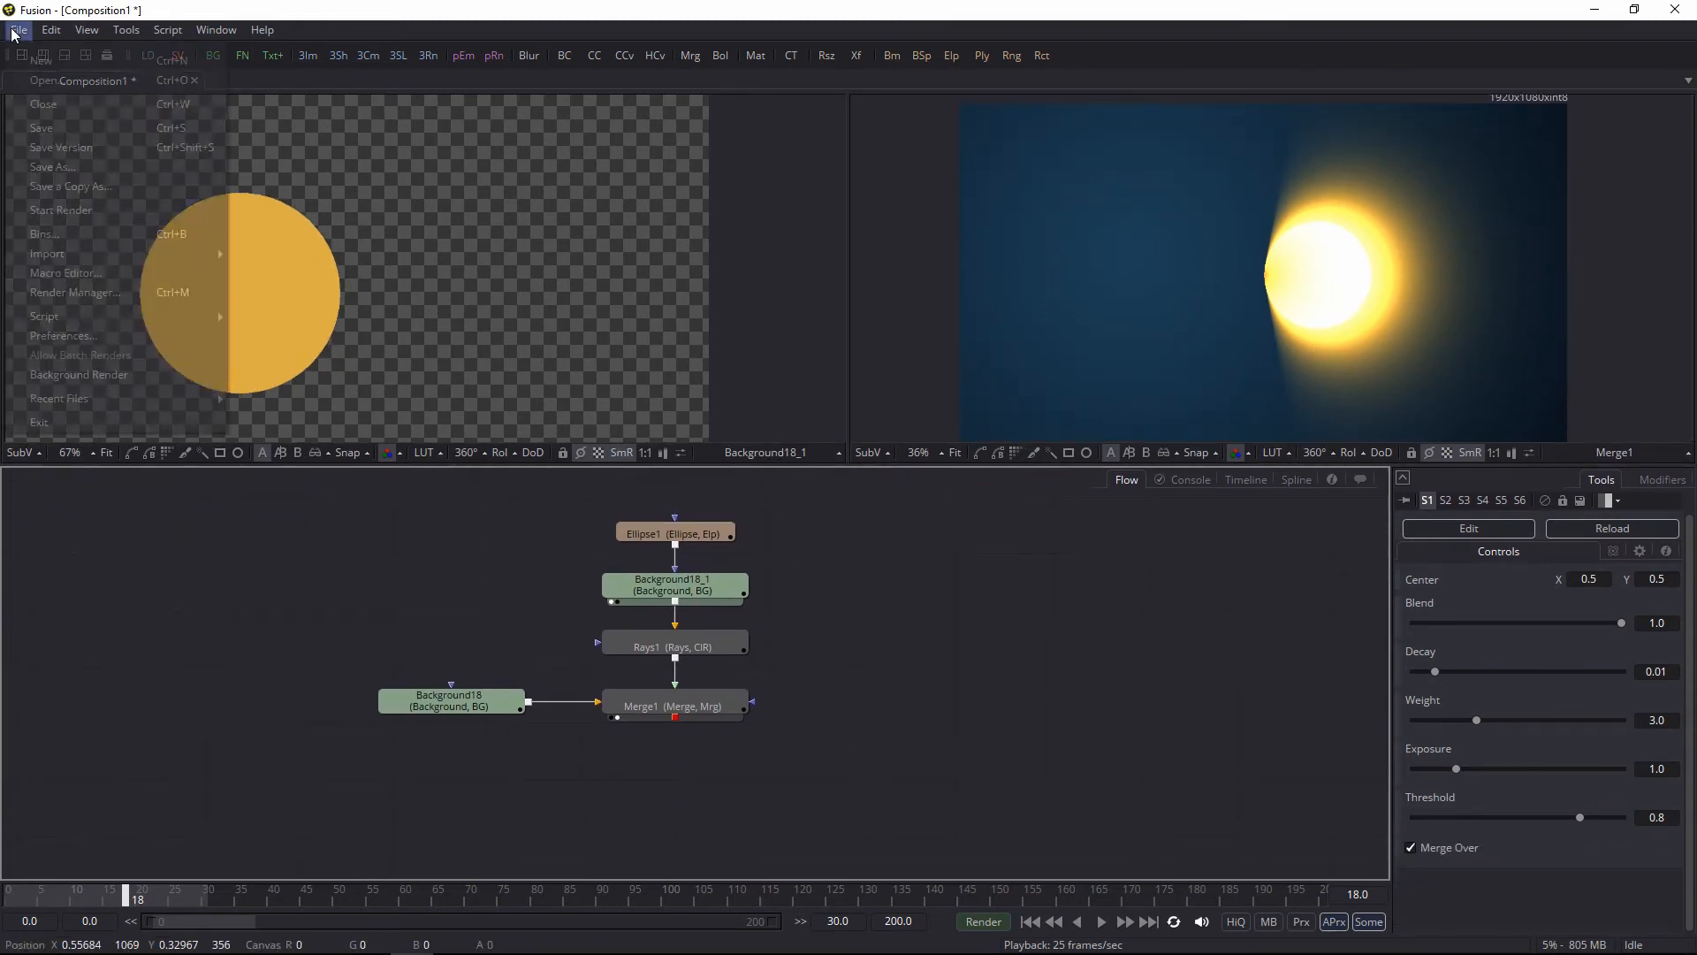
left_click(77, 337)
left_click(672, 310)
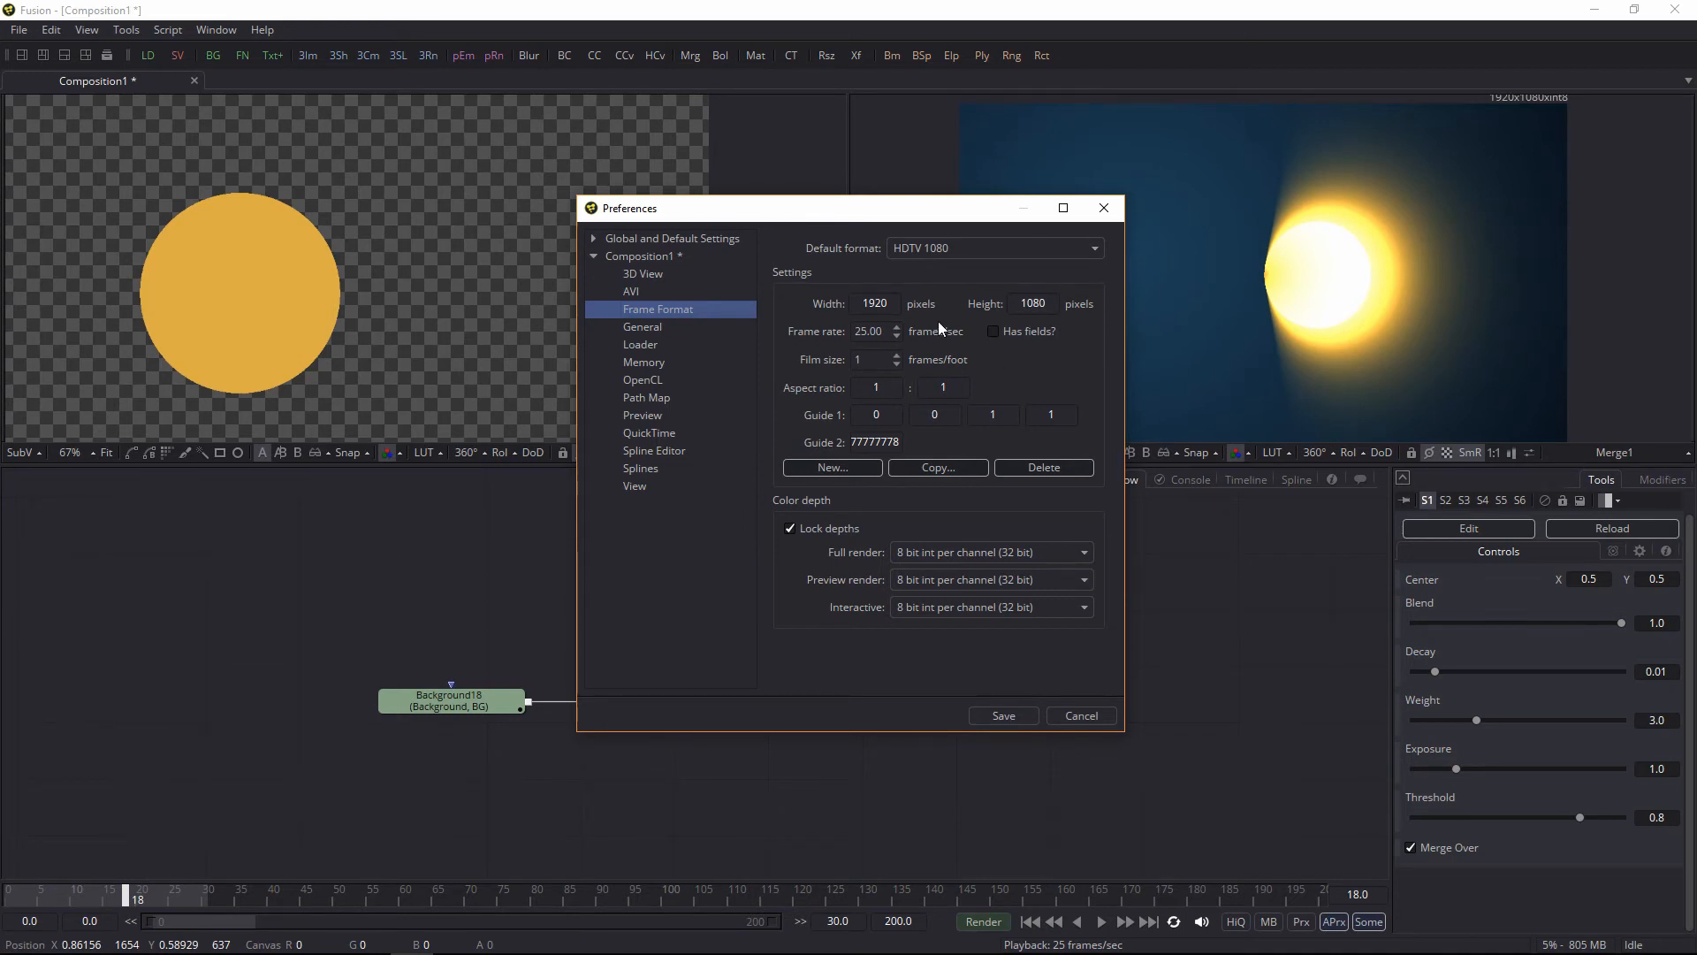
left_click(1082, 717)
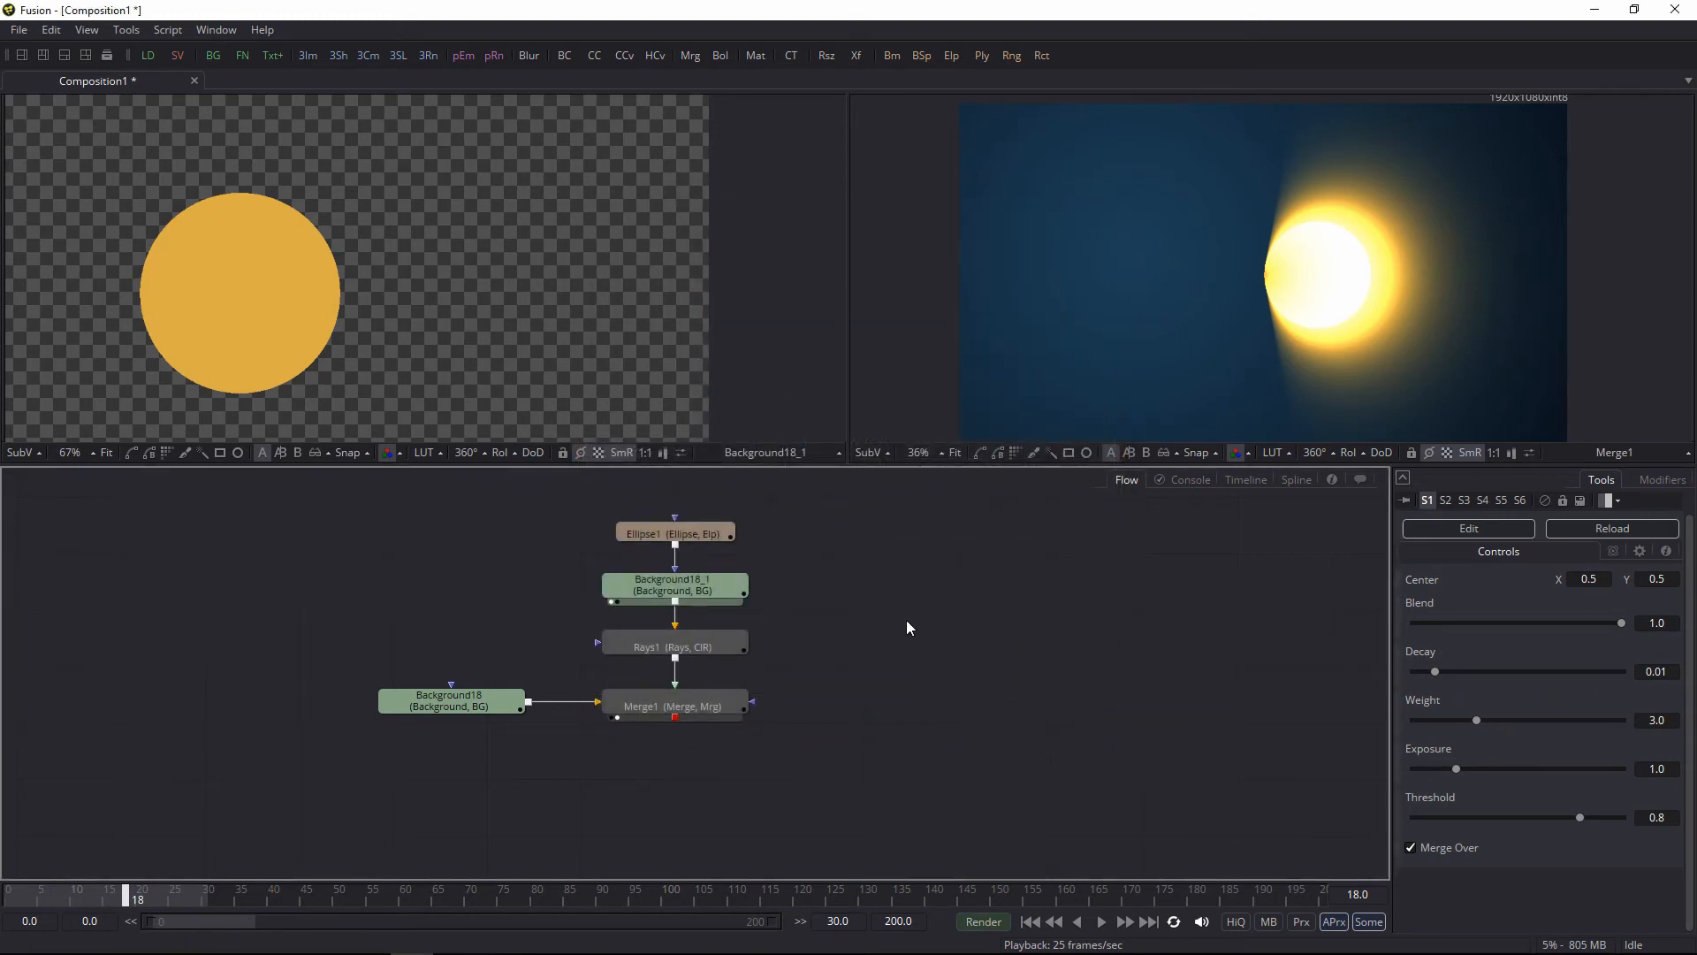
Step: Add an unconnected Background node beside the existing flow, and switch to the single-viewer layout with wider tool controls
left_click_drag(213, 55, 915, 628)
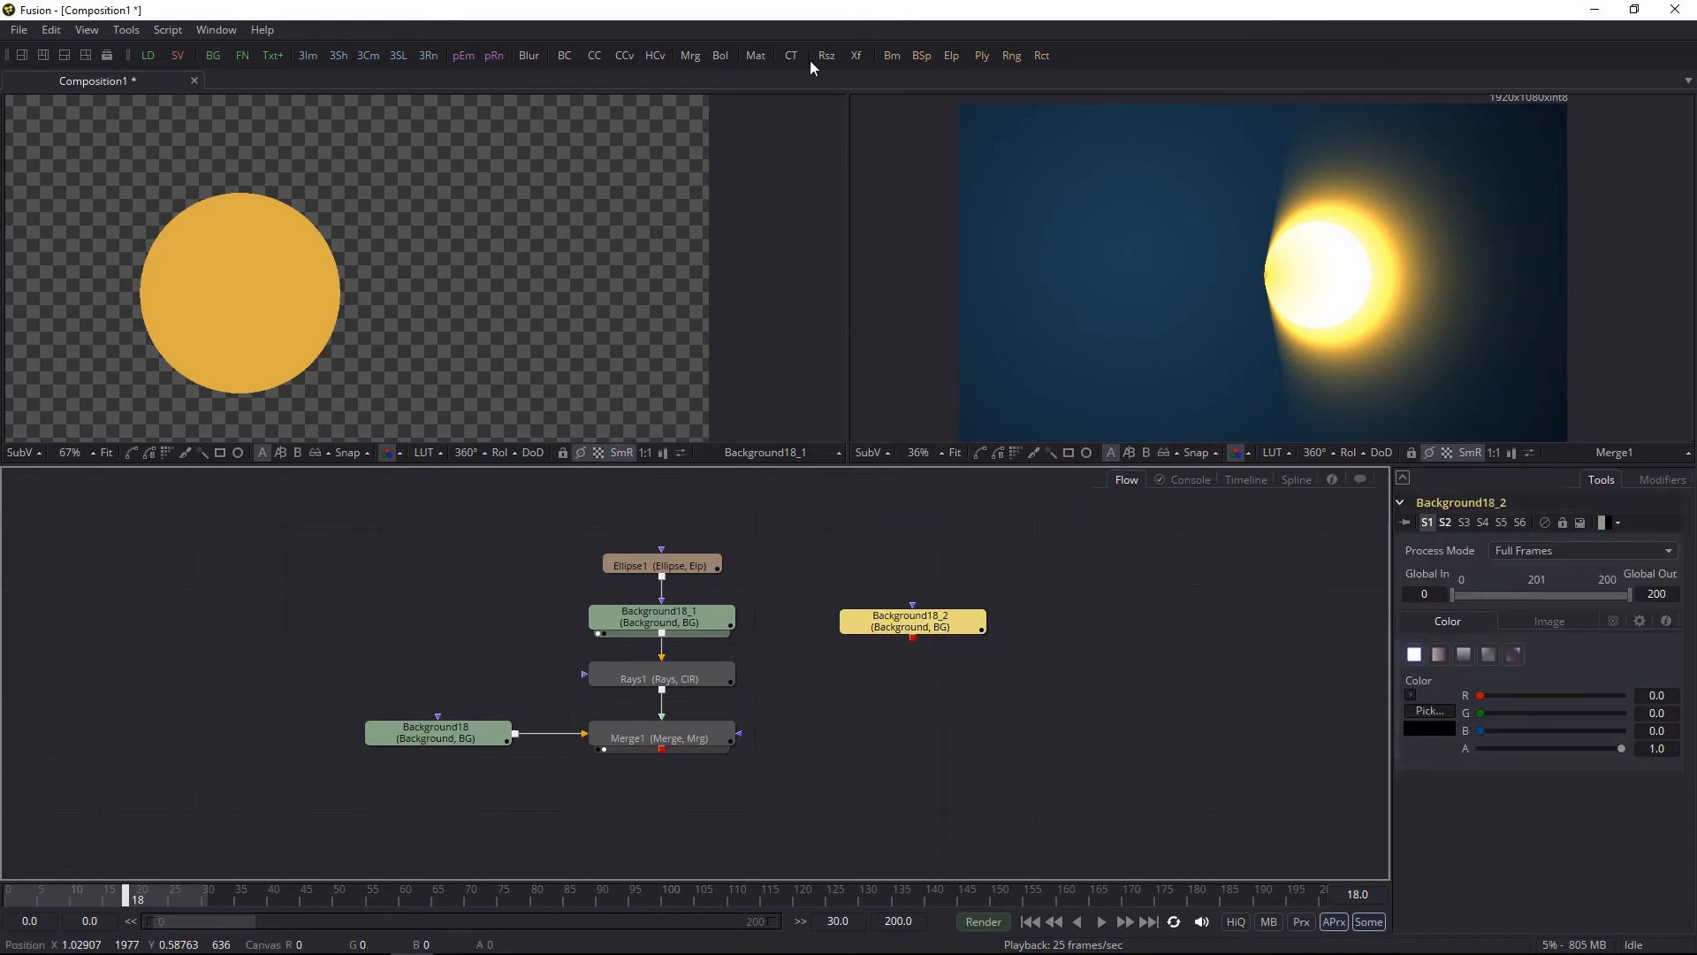
left_click(22, 55)
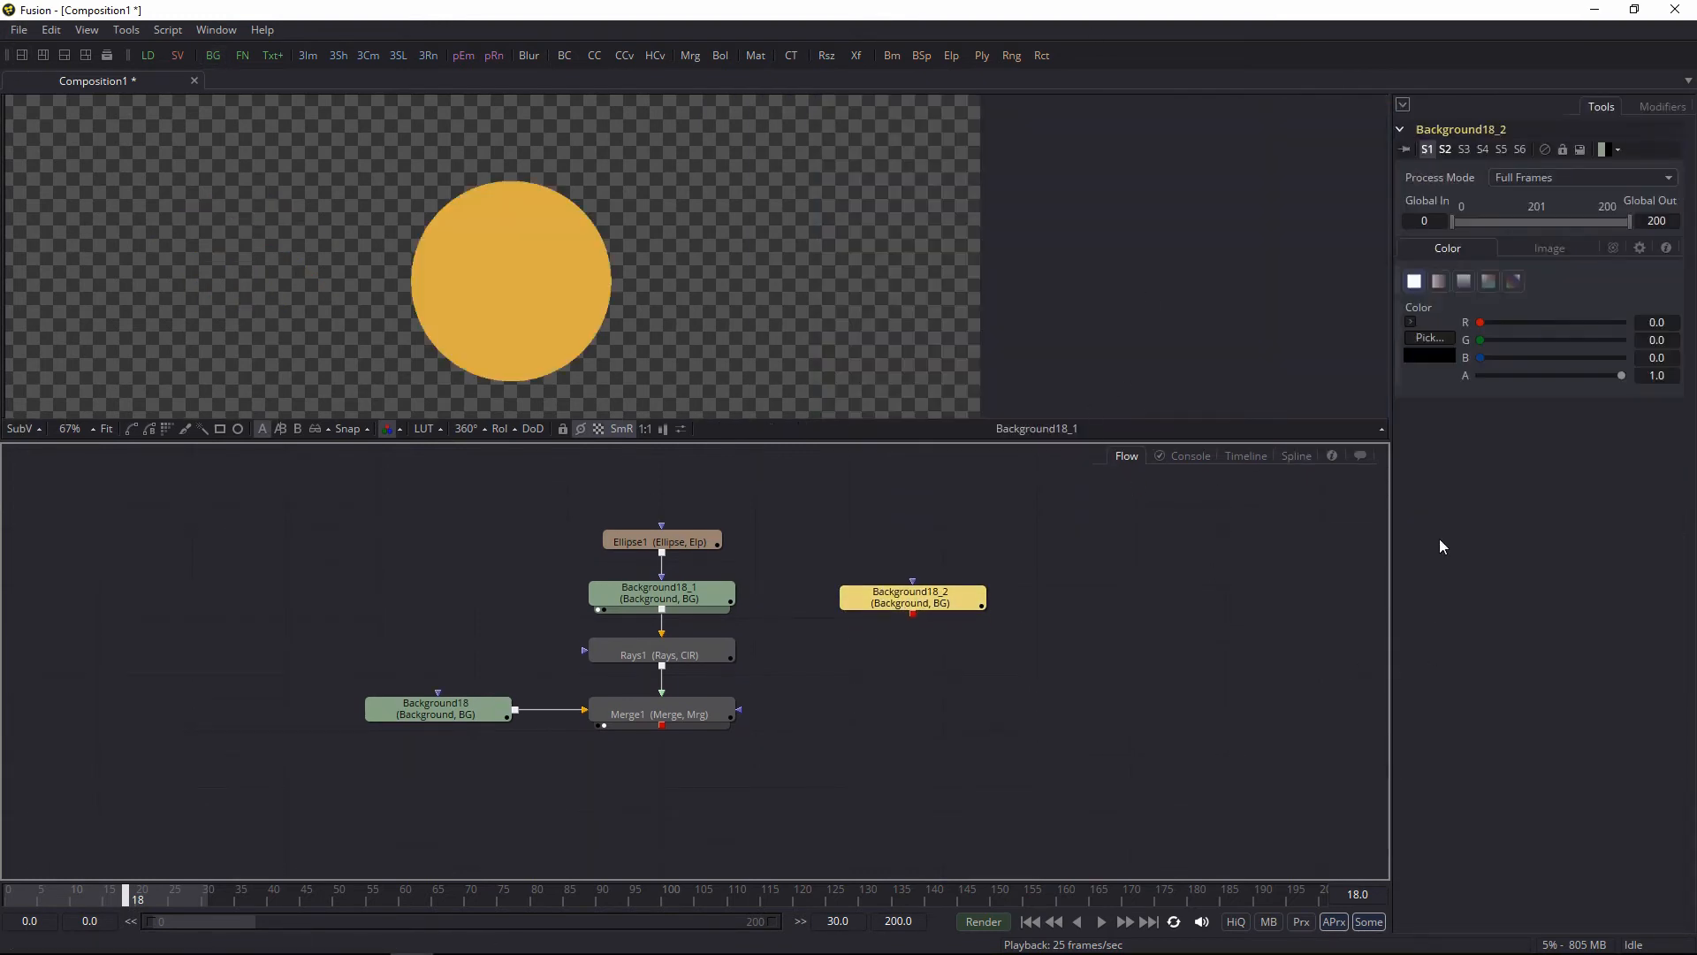
left_click_drag(1392, 557, 1335, 561)
left_click_drag(856, 603, 1061, 623)
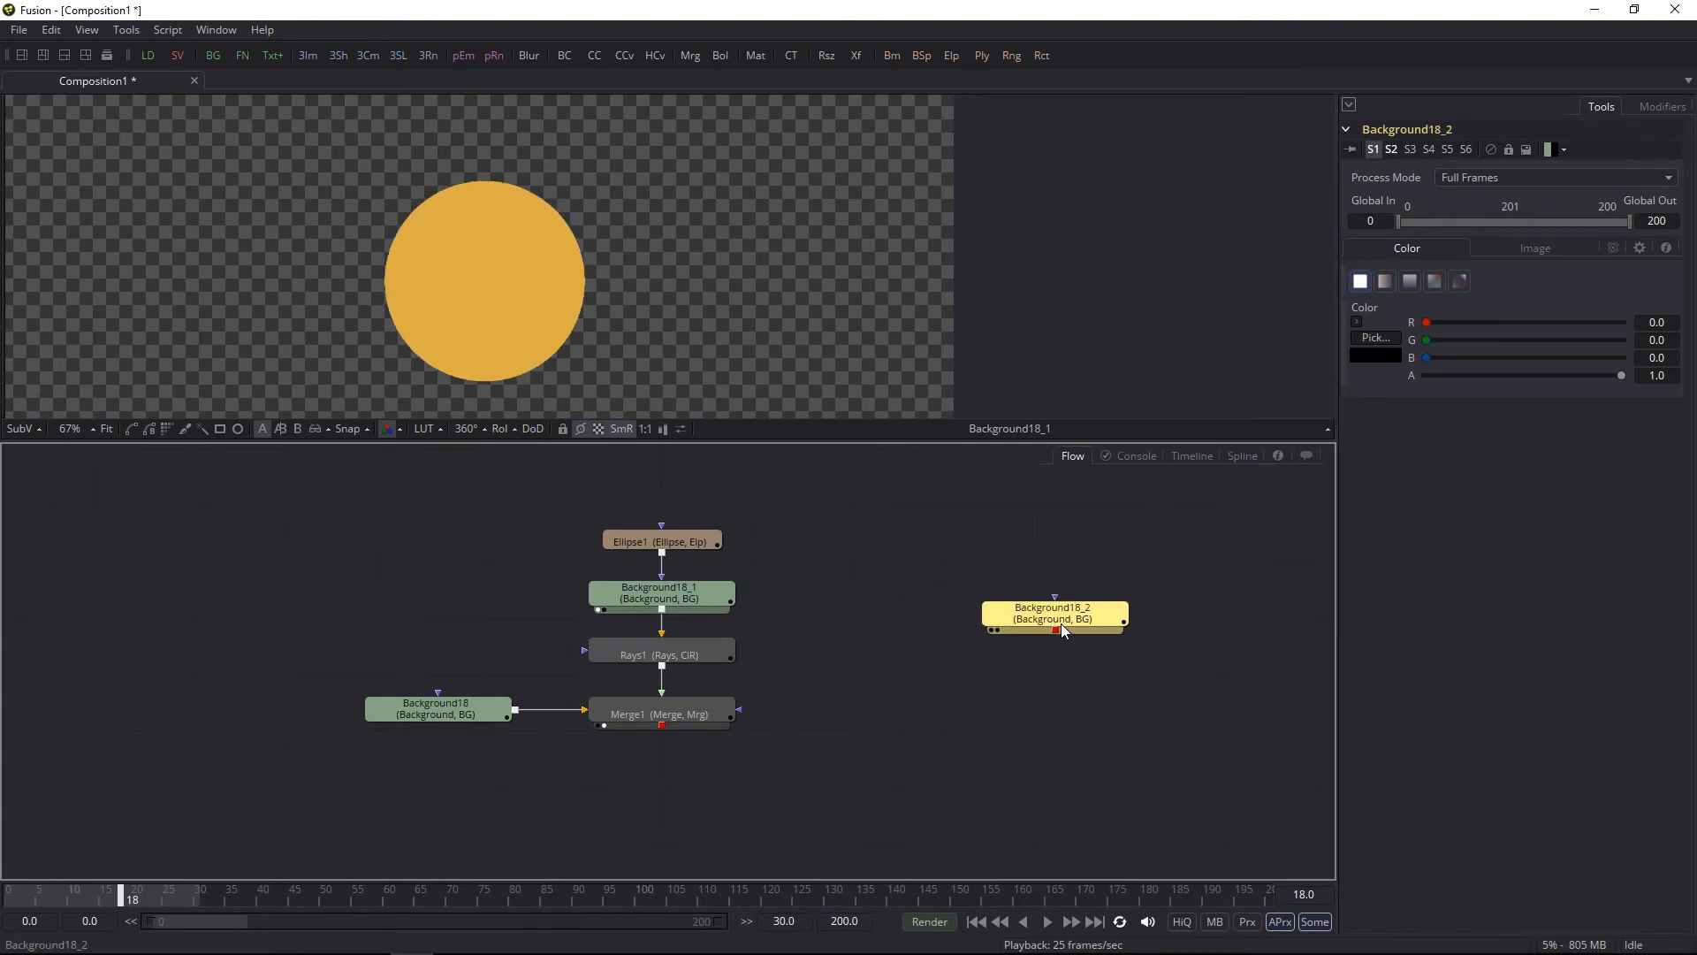
Step: Set the Background18_2 image size to 1457 by 840 and its depth to float16
left_click(1536, 251)
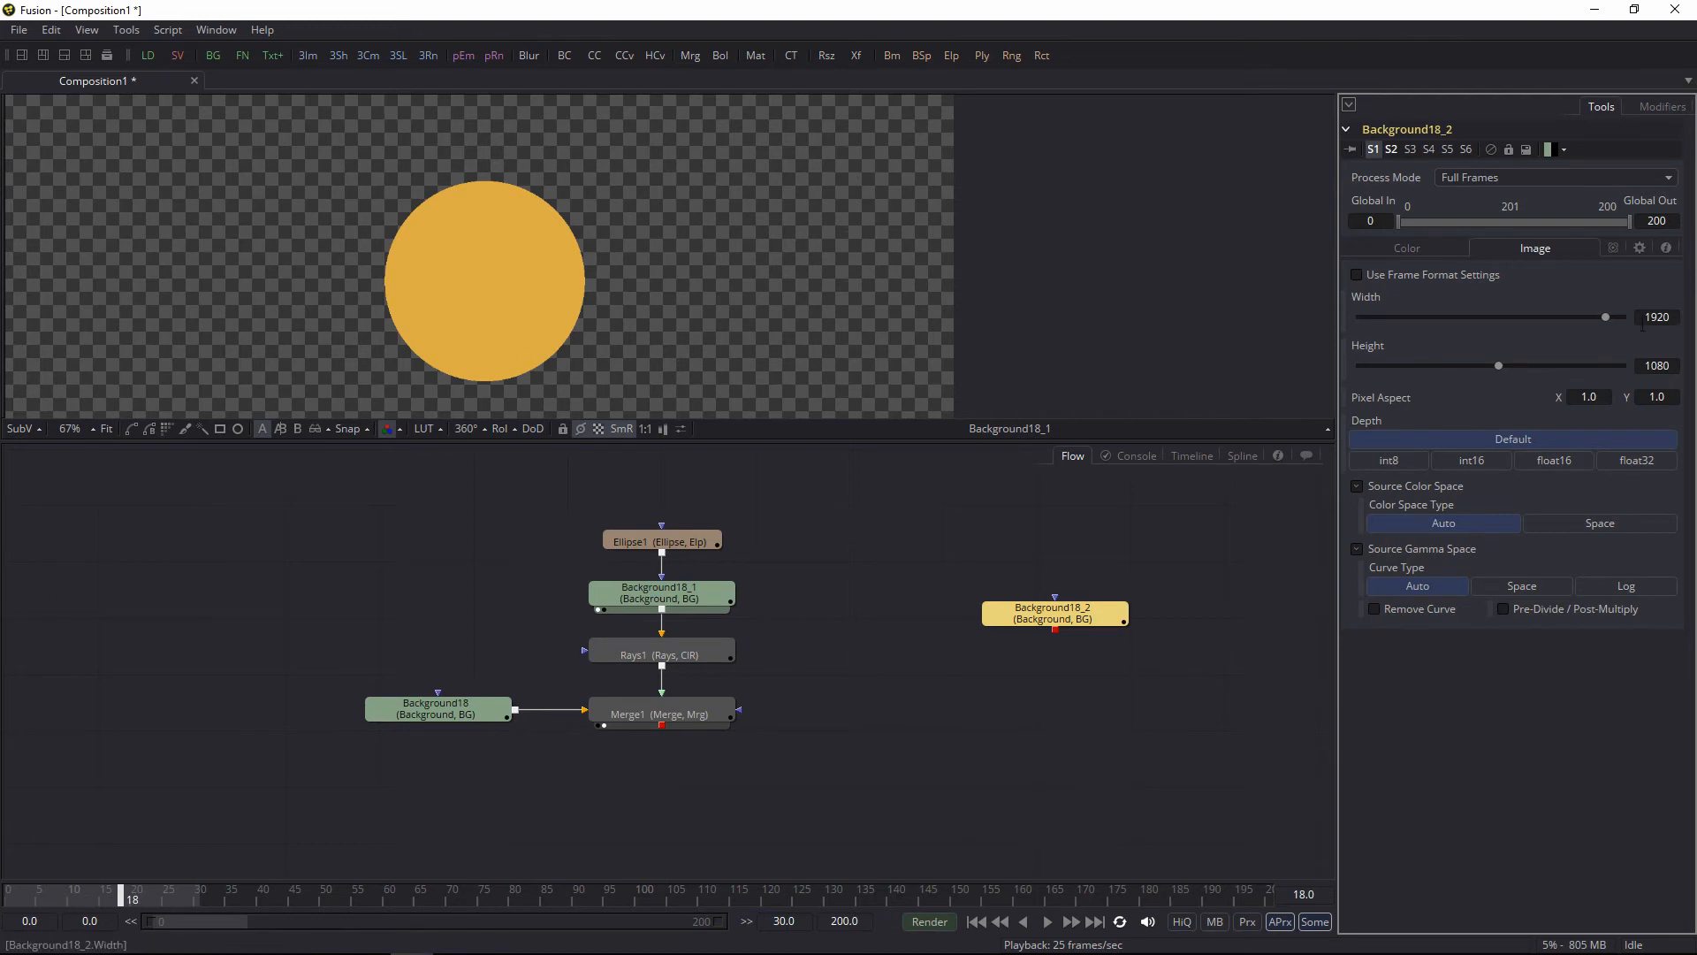
left_click_drag(1499, 366, 1451, 369)
left_click(1500, 374)
left_click_drag(1589, 316, 1461, 368)
left_click(1572, 460)
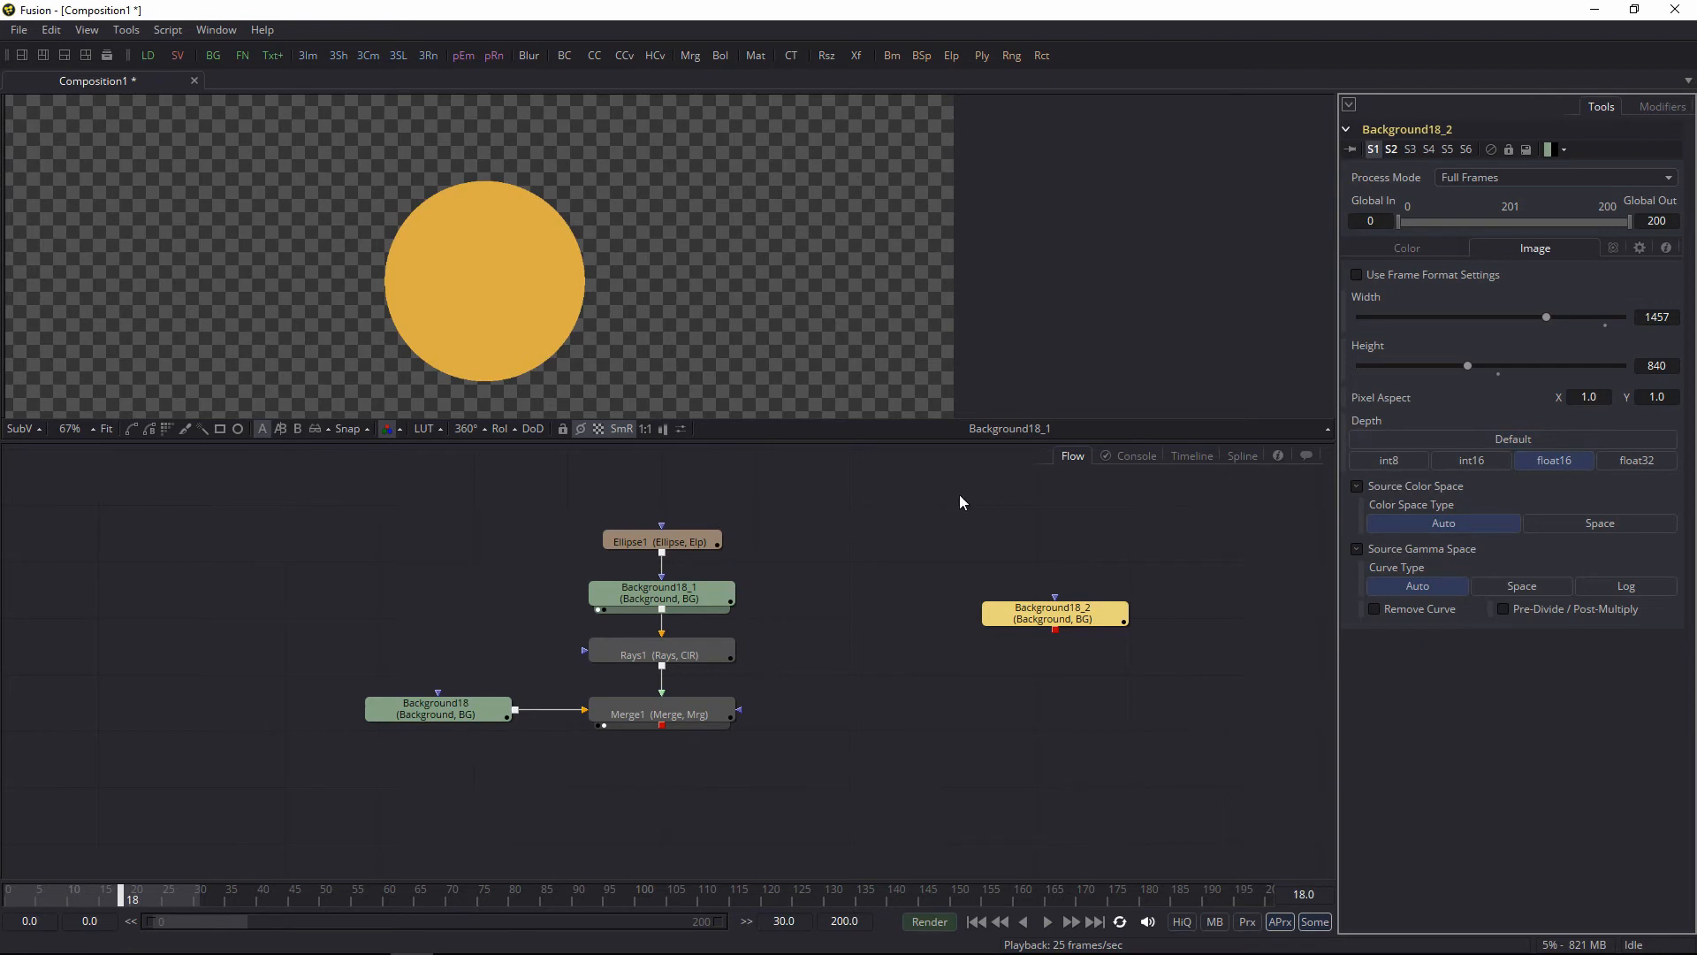
Step: Display Background18_2 fully in the viewer, and delete the node
left_click_drag(997, 603, 786, 209)
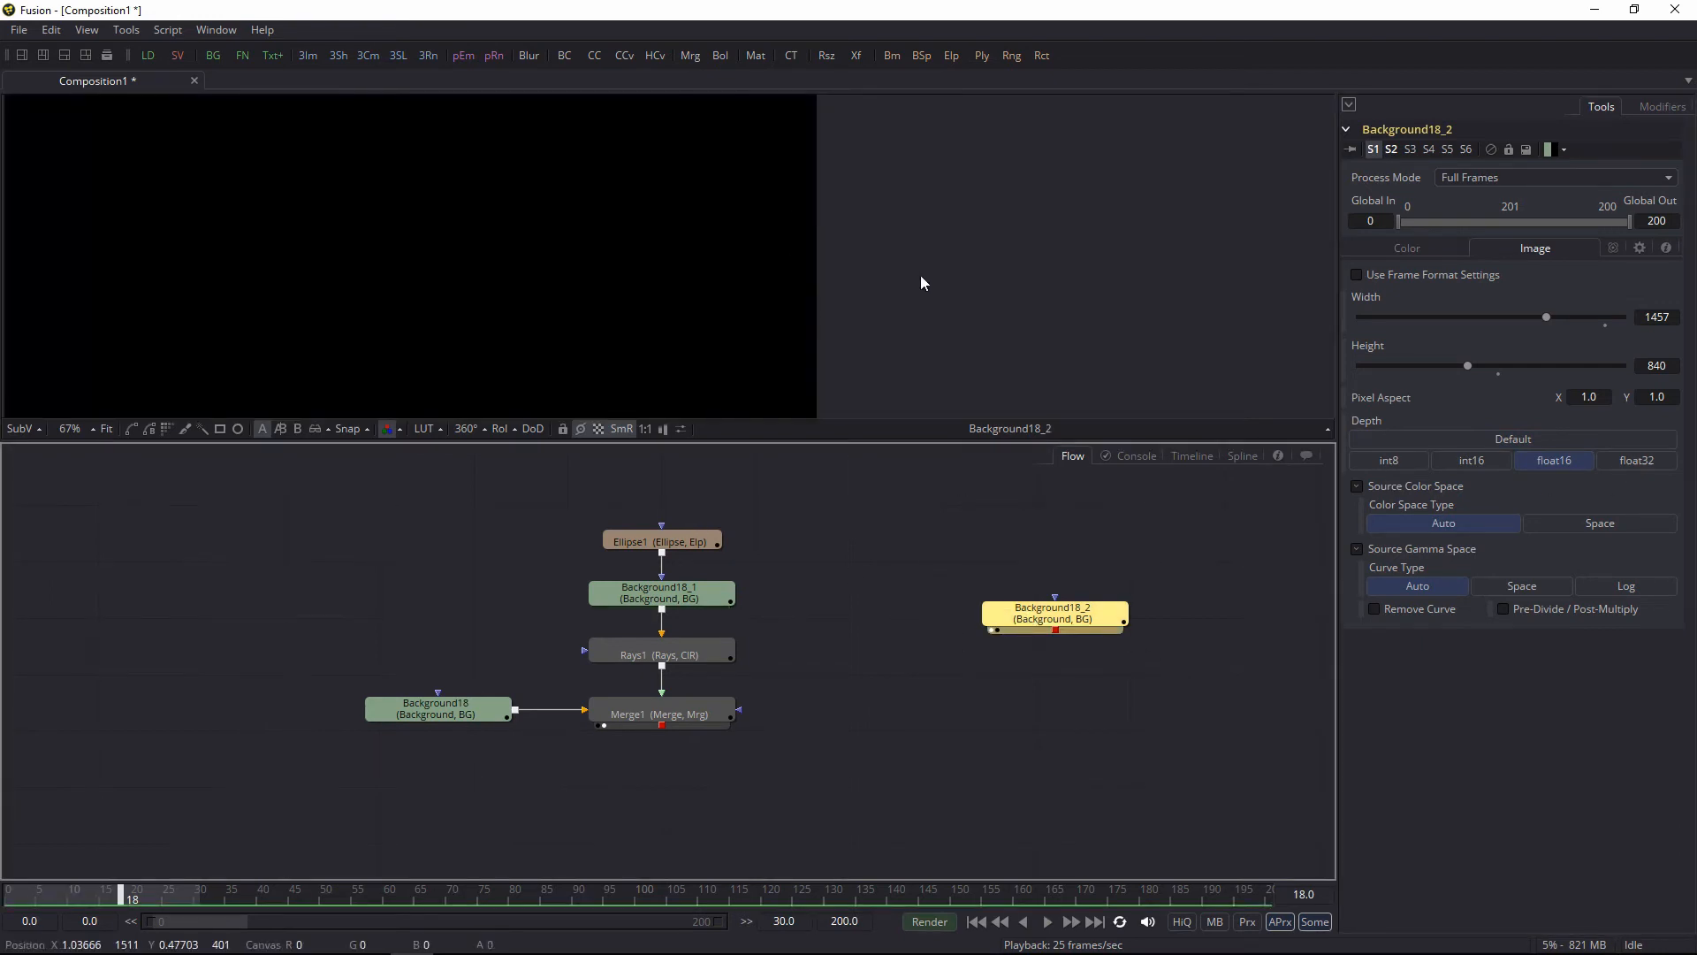
scroll(697, 280, "up", 2)
left_click_drag(762, 289, 791, 280)
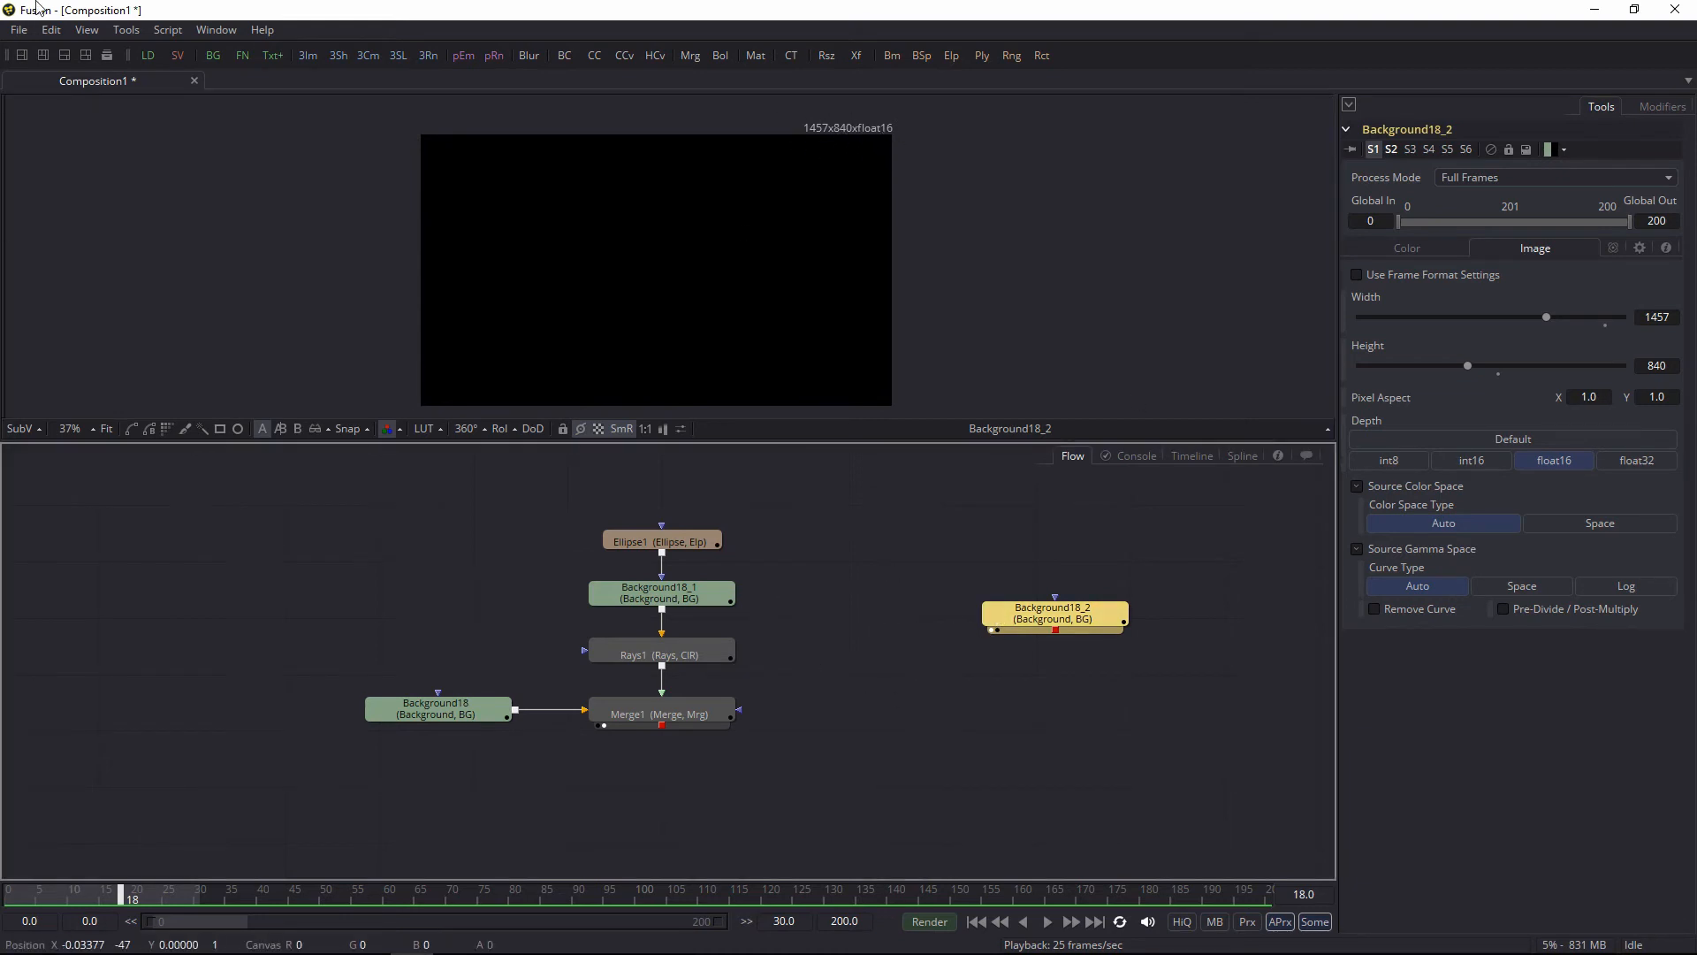
left_click_drag(1024, 623, 983, 627)
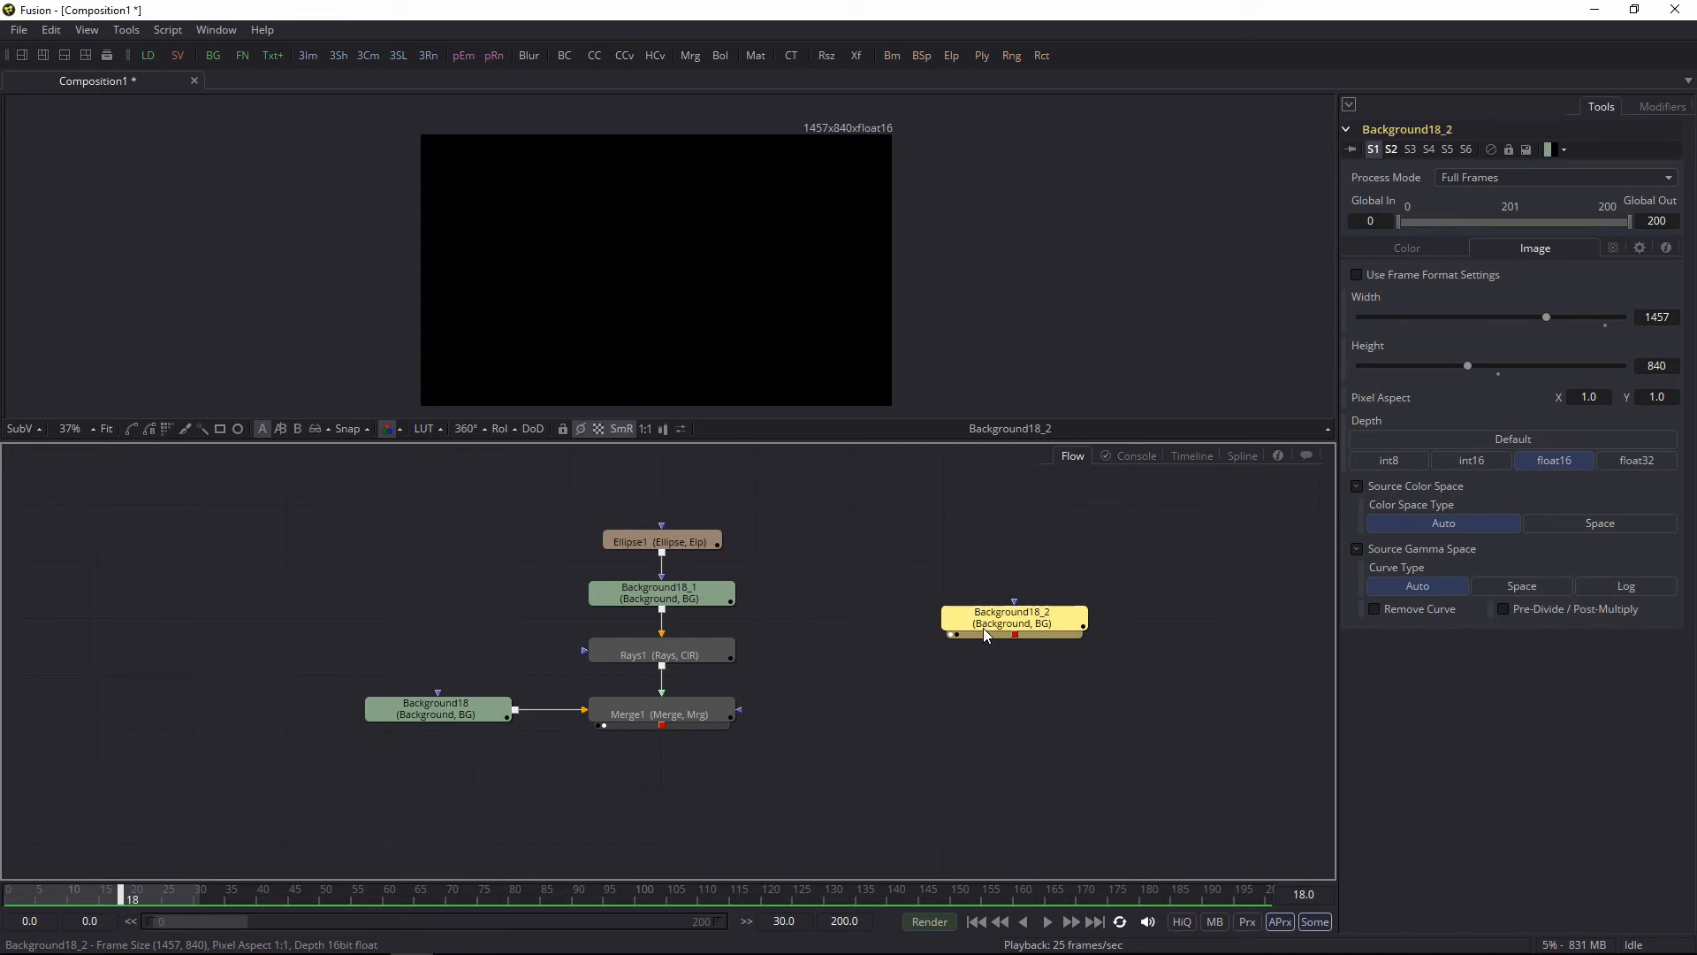
key("Delete")
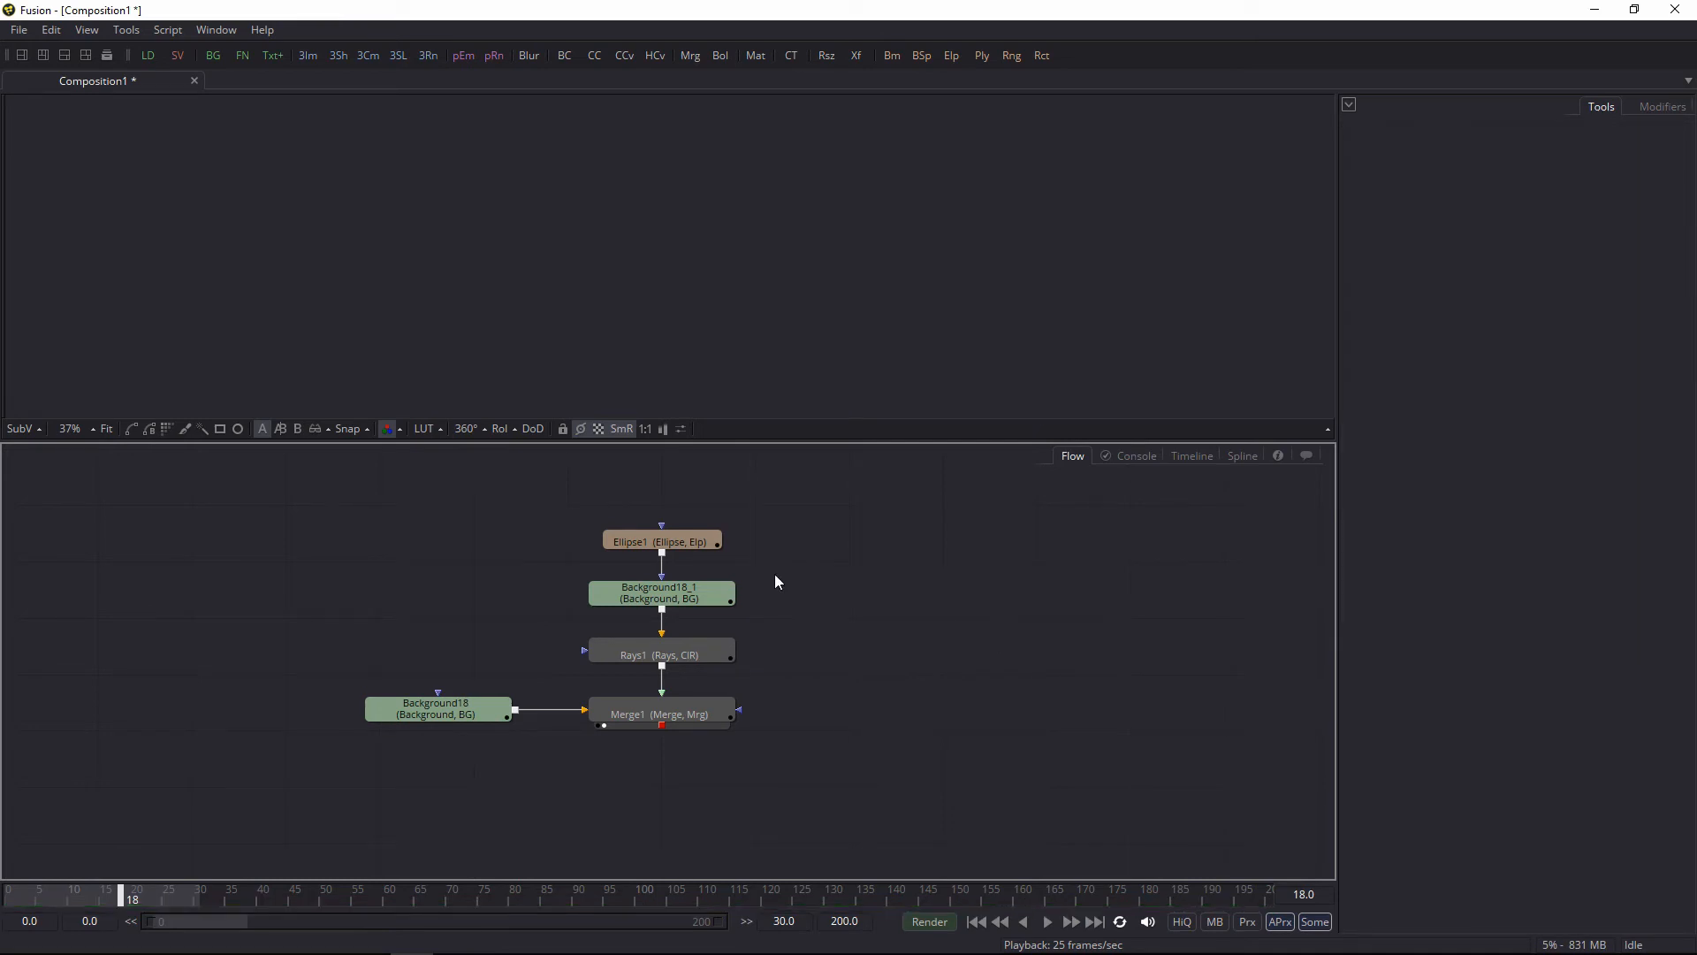
Step: Add a new Background node, display it in an enlarged viewer, and place the node below and left of Background18
left_click_drag(787, 507, 795, 486)
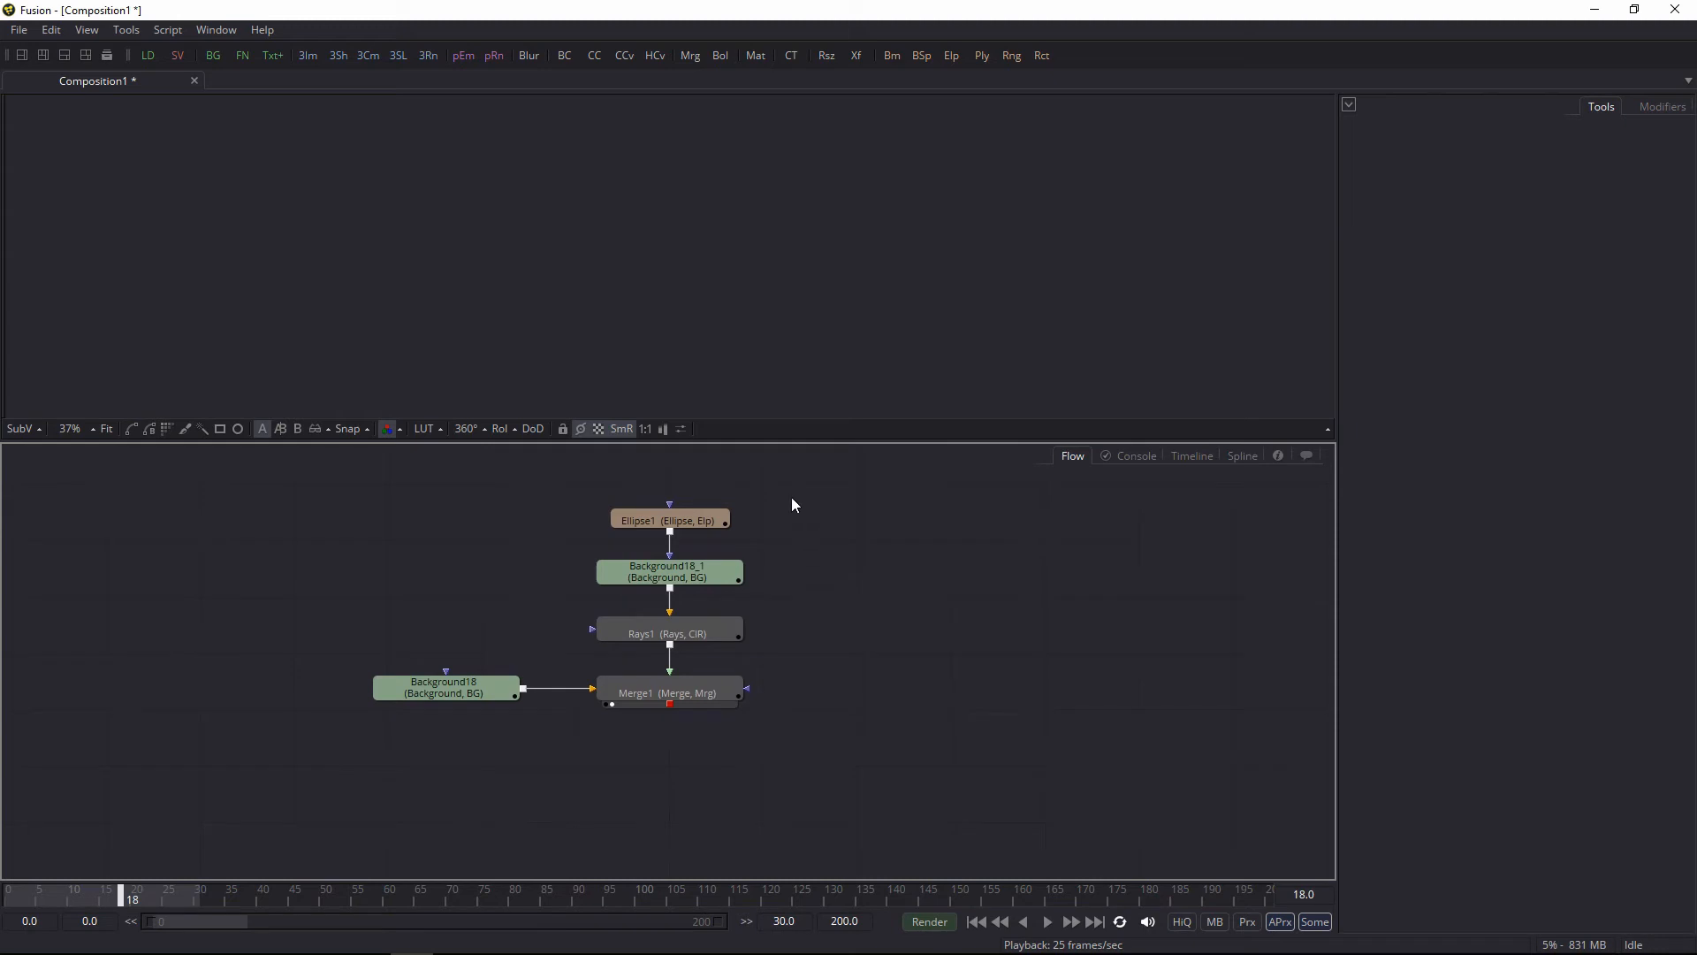
scroll(791, 562, "down", 1)
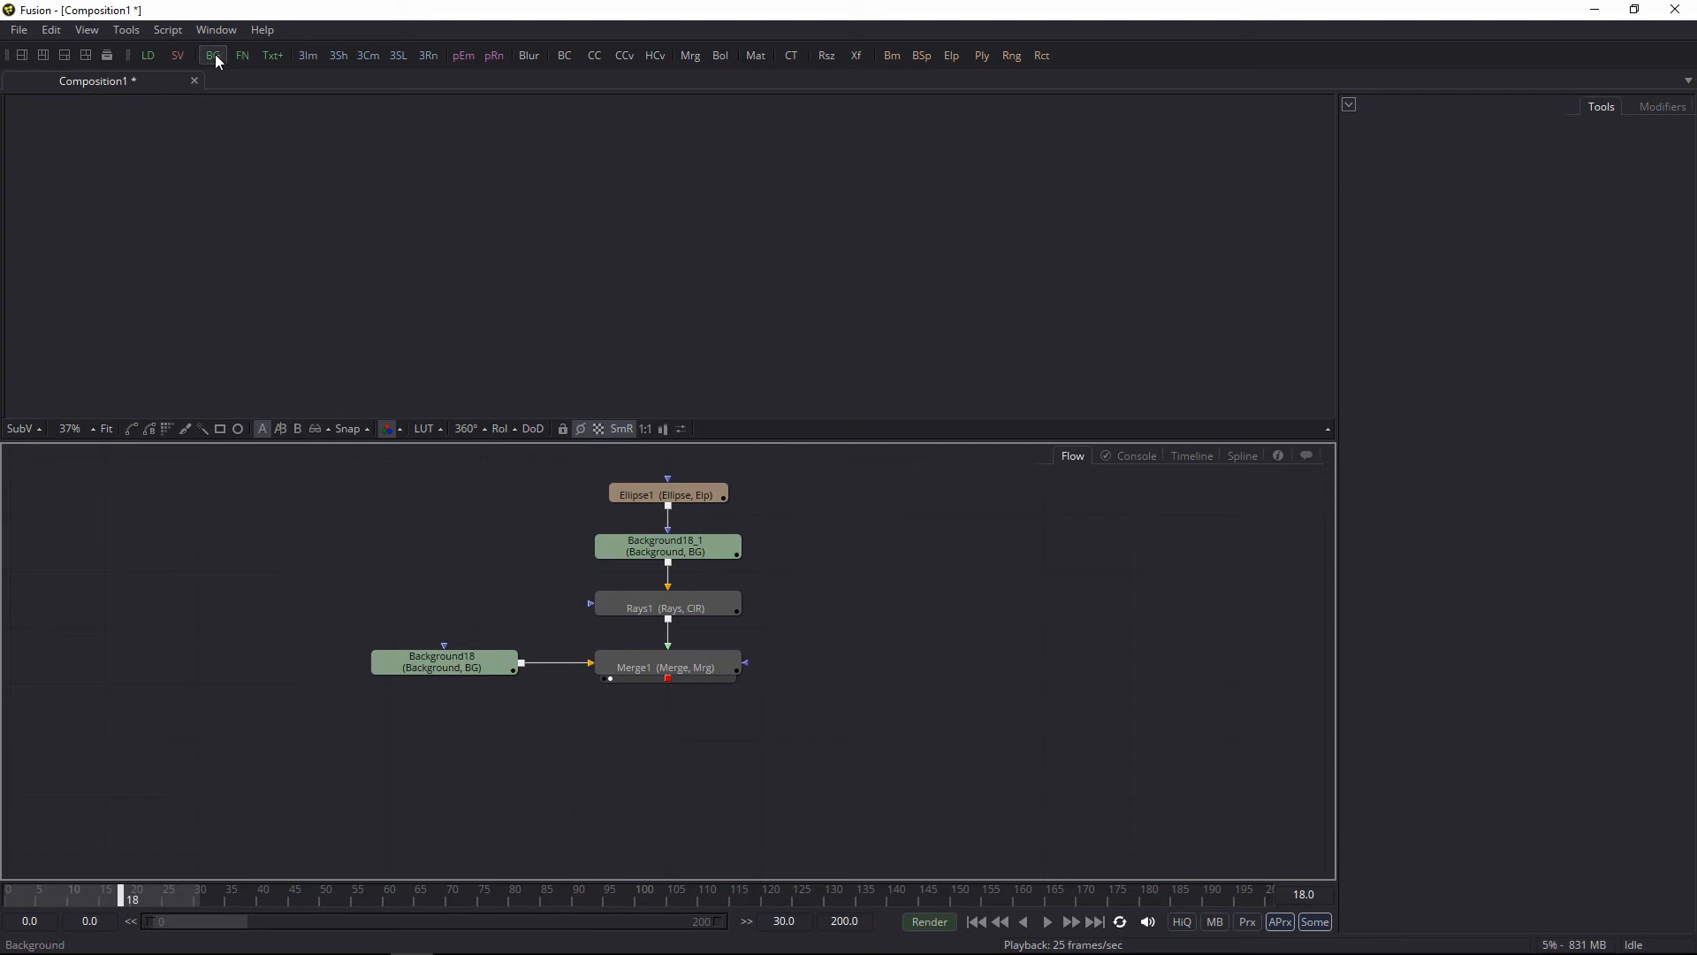
left_click_drag(216, 55, 390, 220)
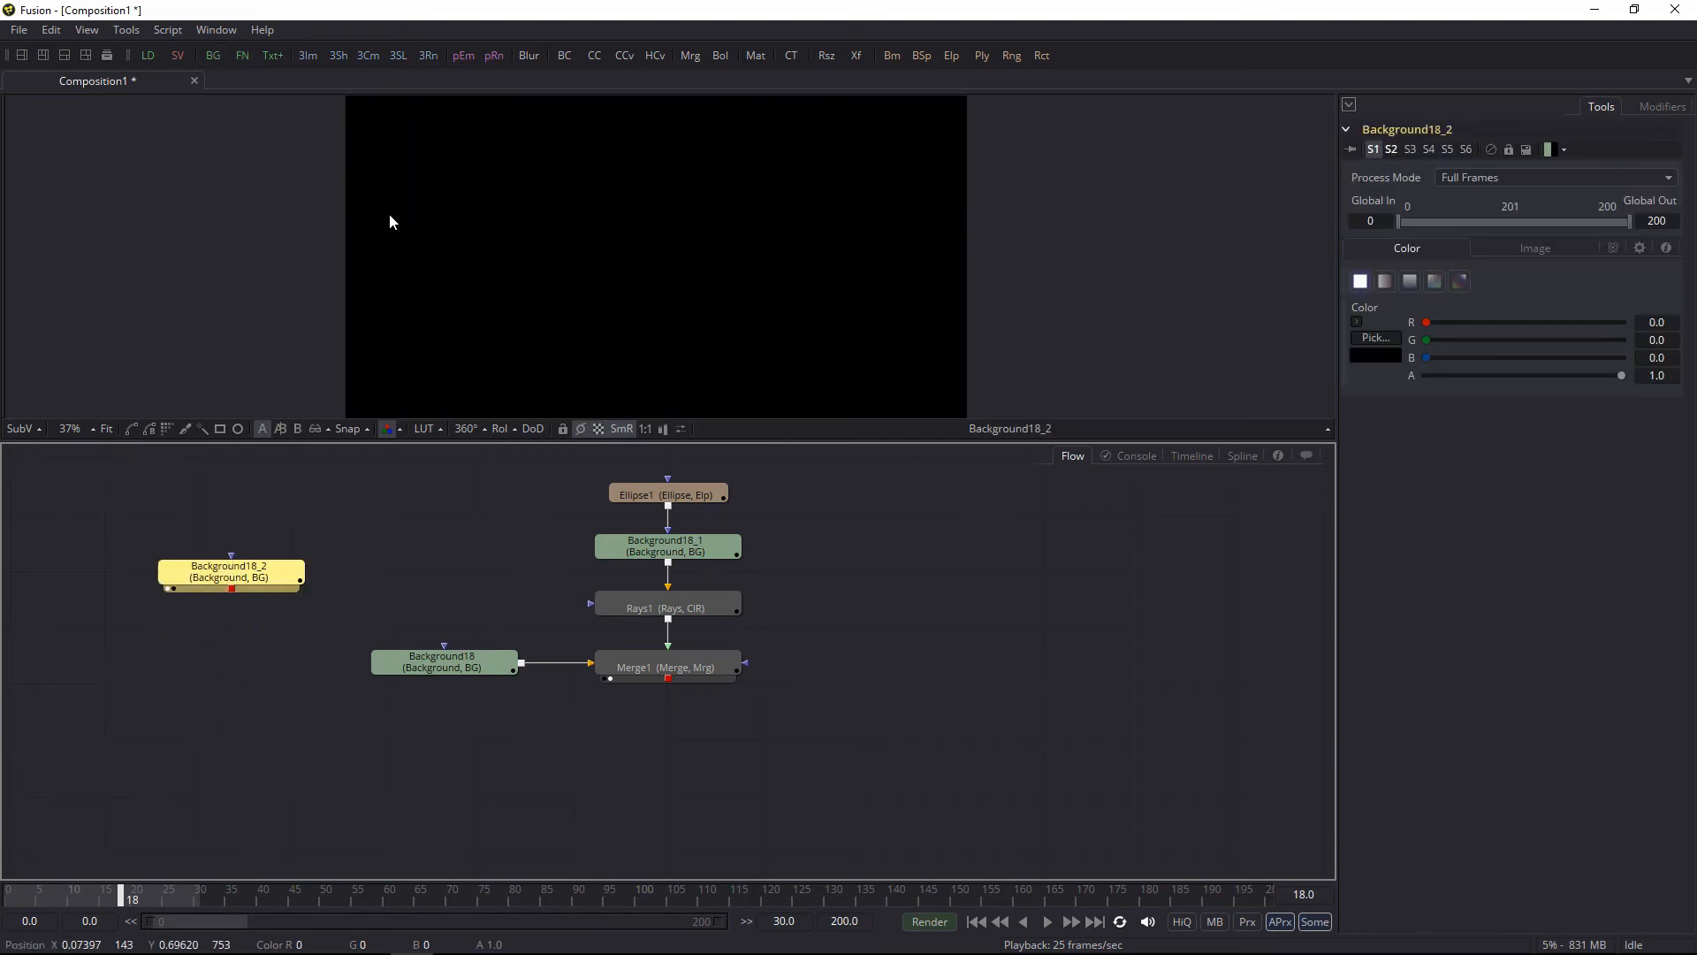
left_click_drag(398, 444, 398, 497)
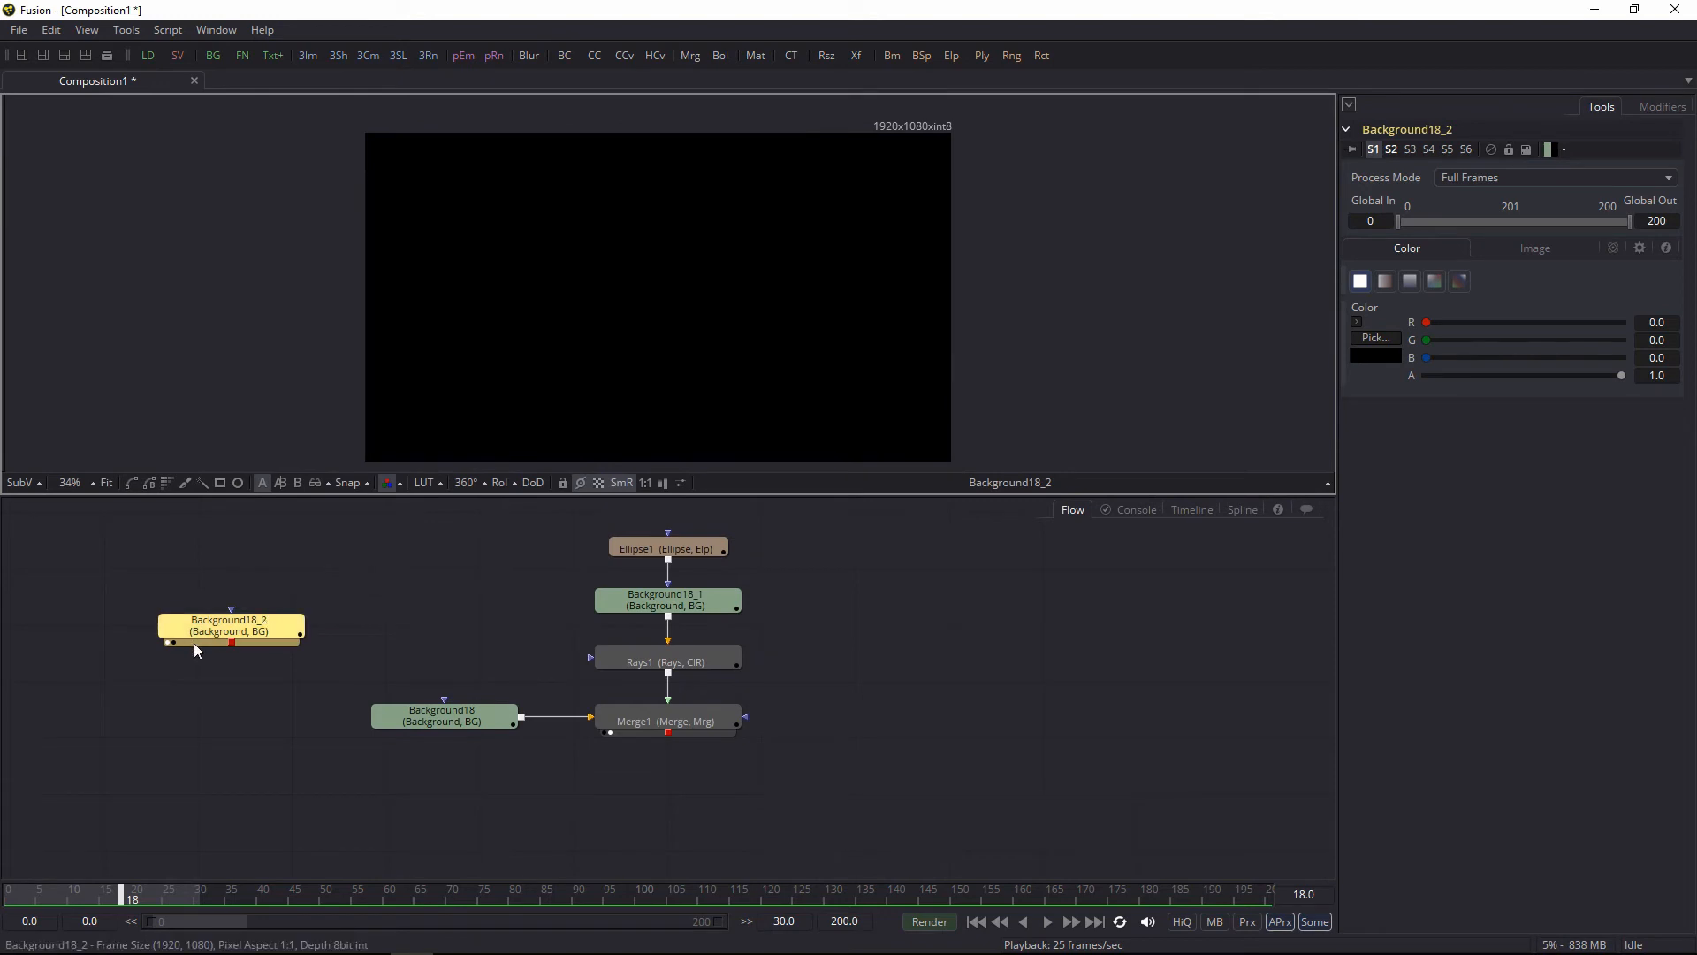
left_click_drag(257, 634, 446, 530)
left_click_drag(349, 559, 309, 740)
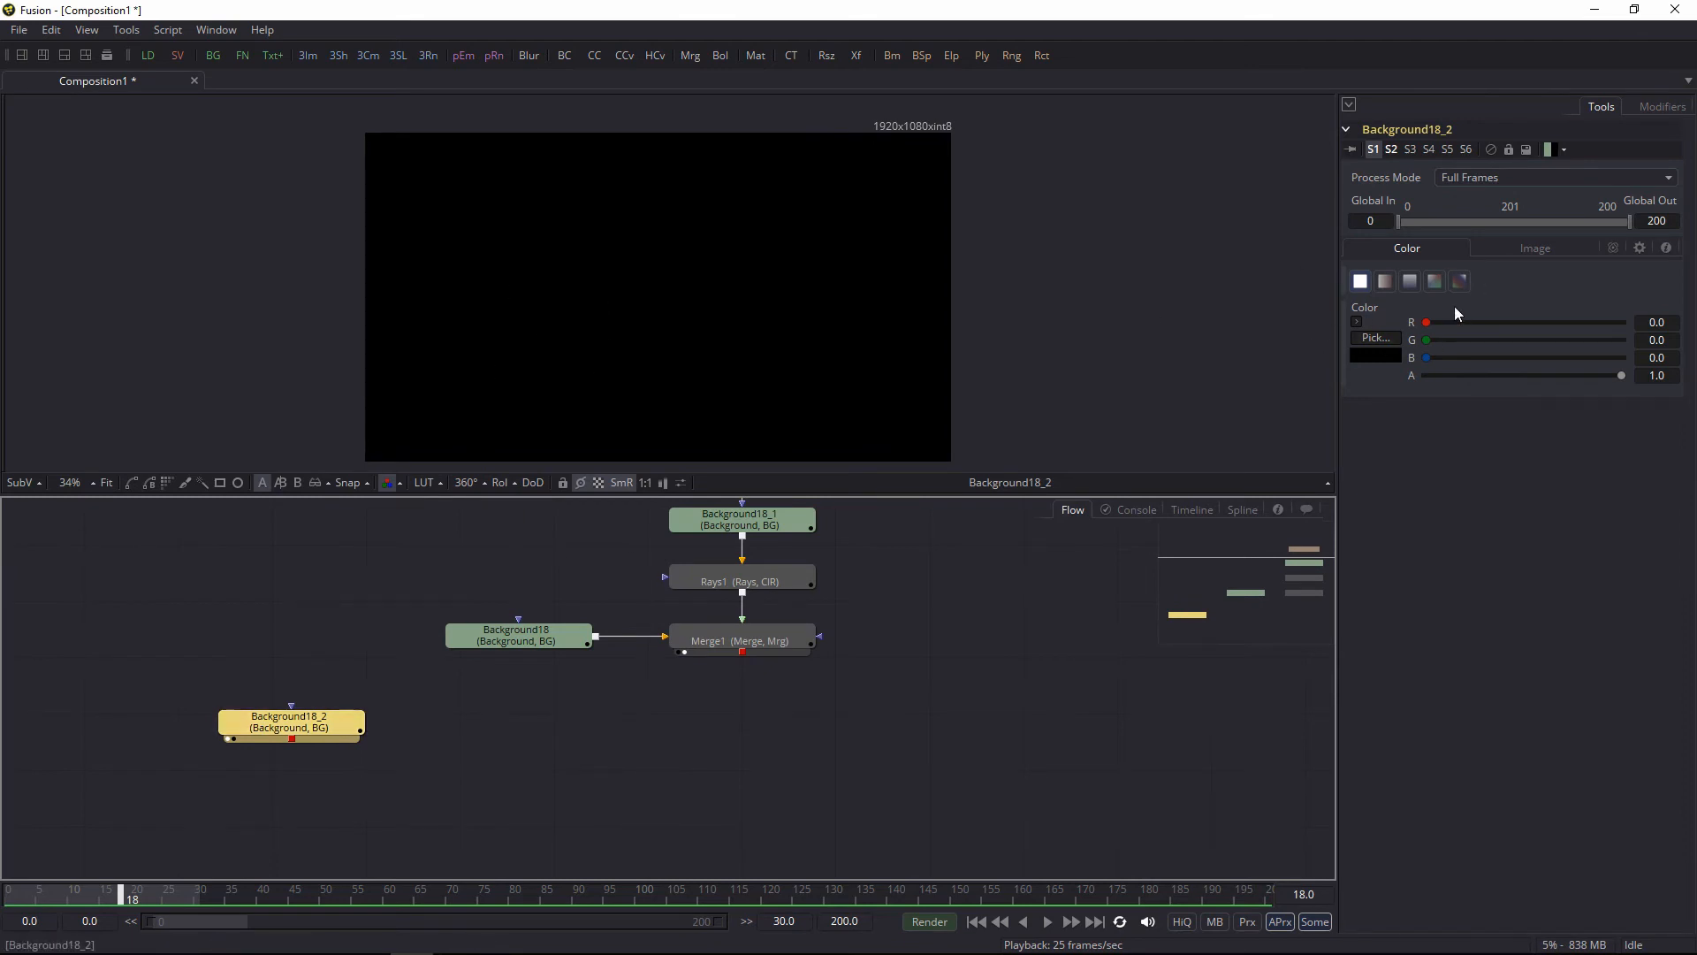
Step: Make Background18_2 fully transparent with an alpha of 0.0, and open its image settings
left_click(1357, 322)
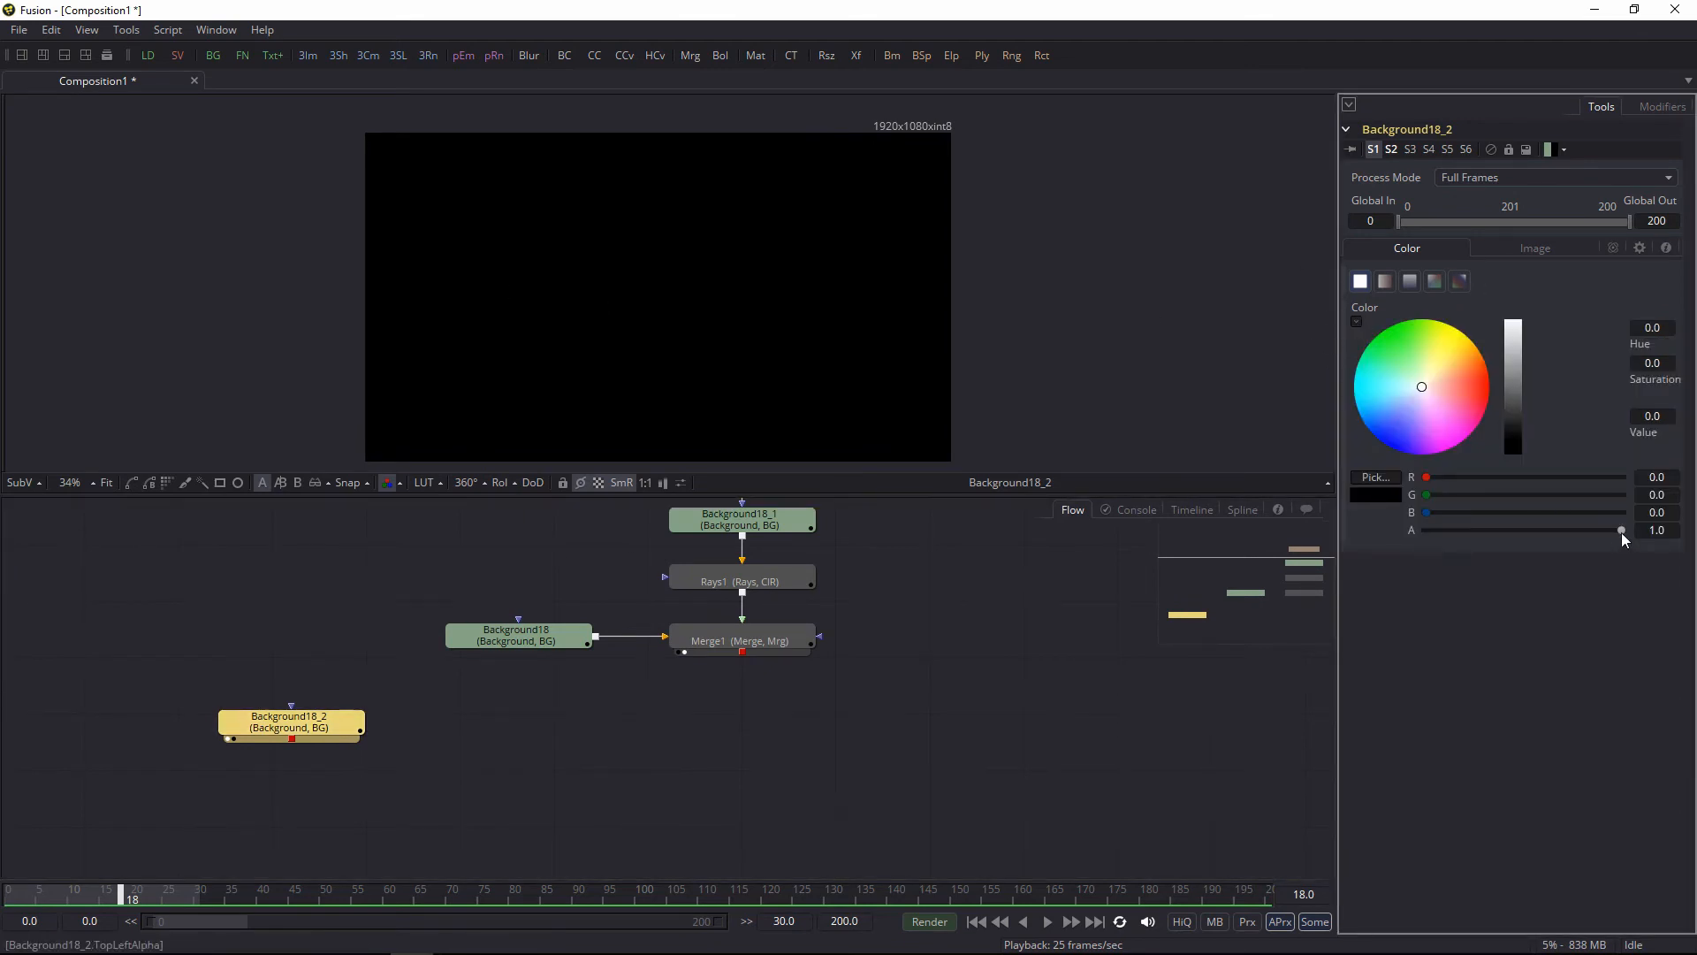
left_click_drag(1622, 530, 1415, 532)
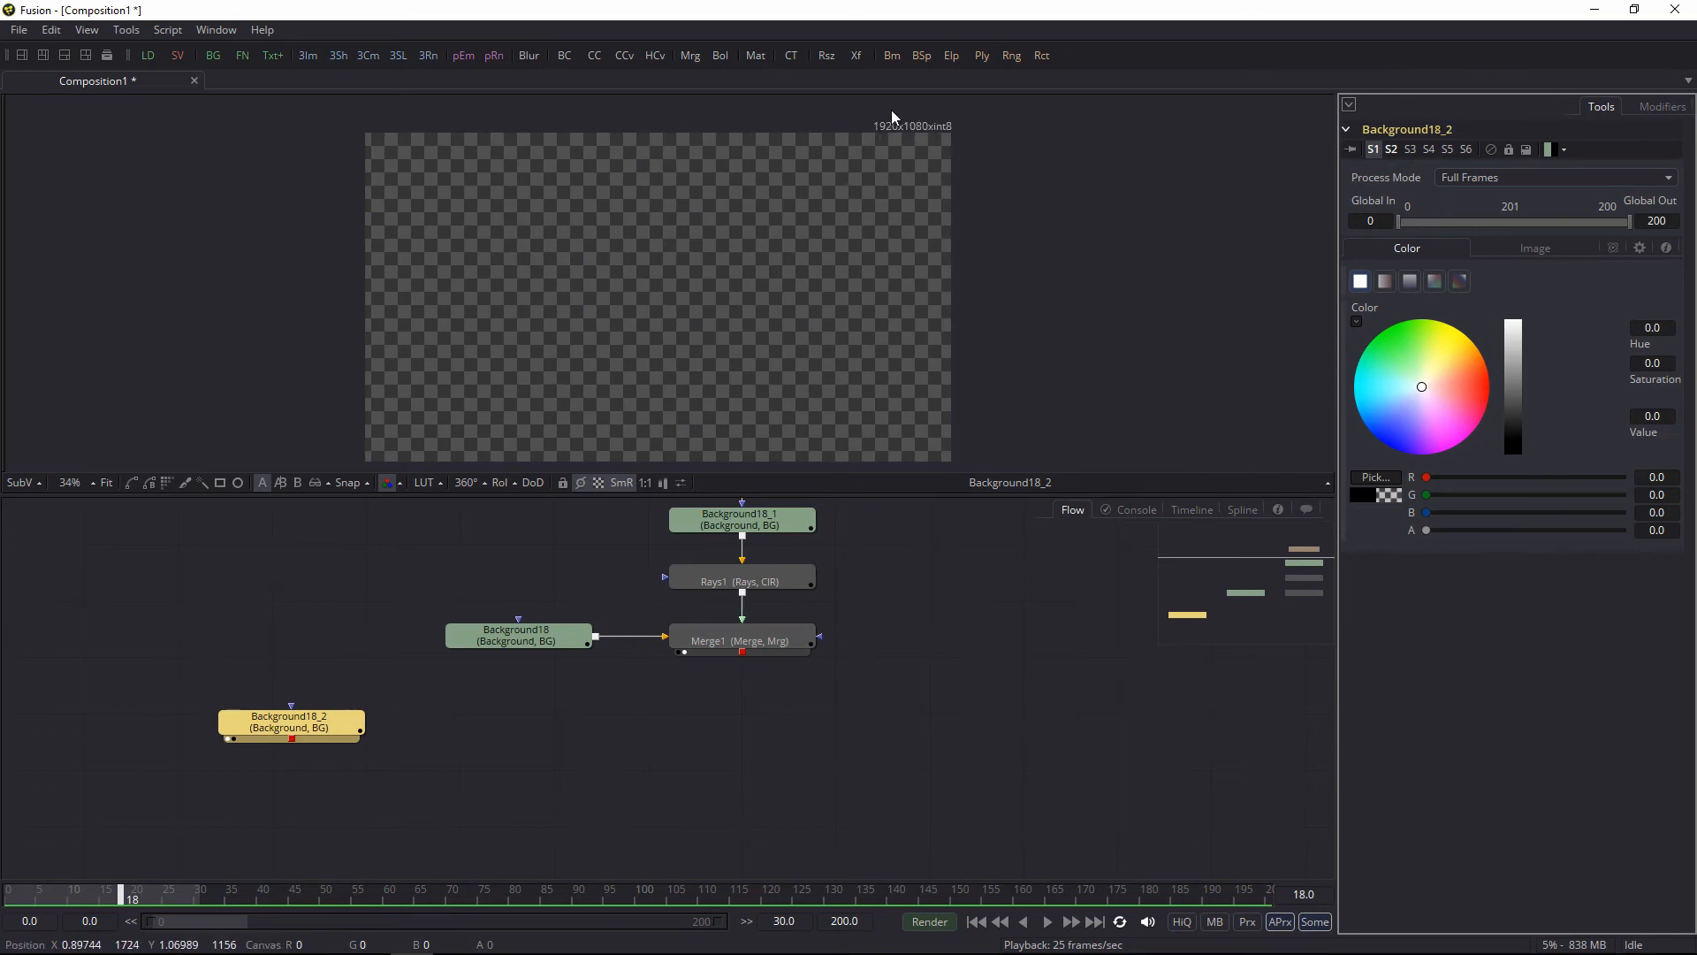
left_click(1527, 248)
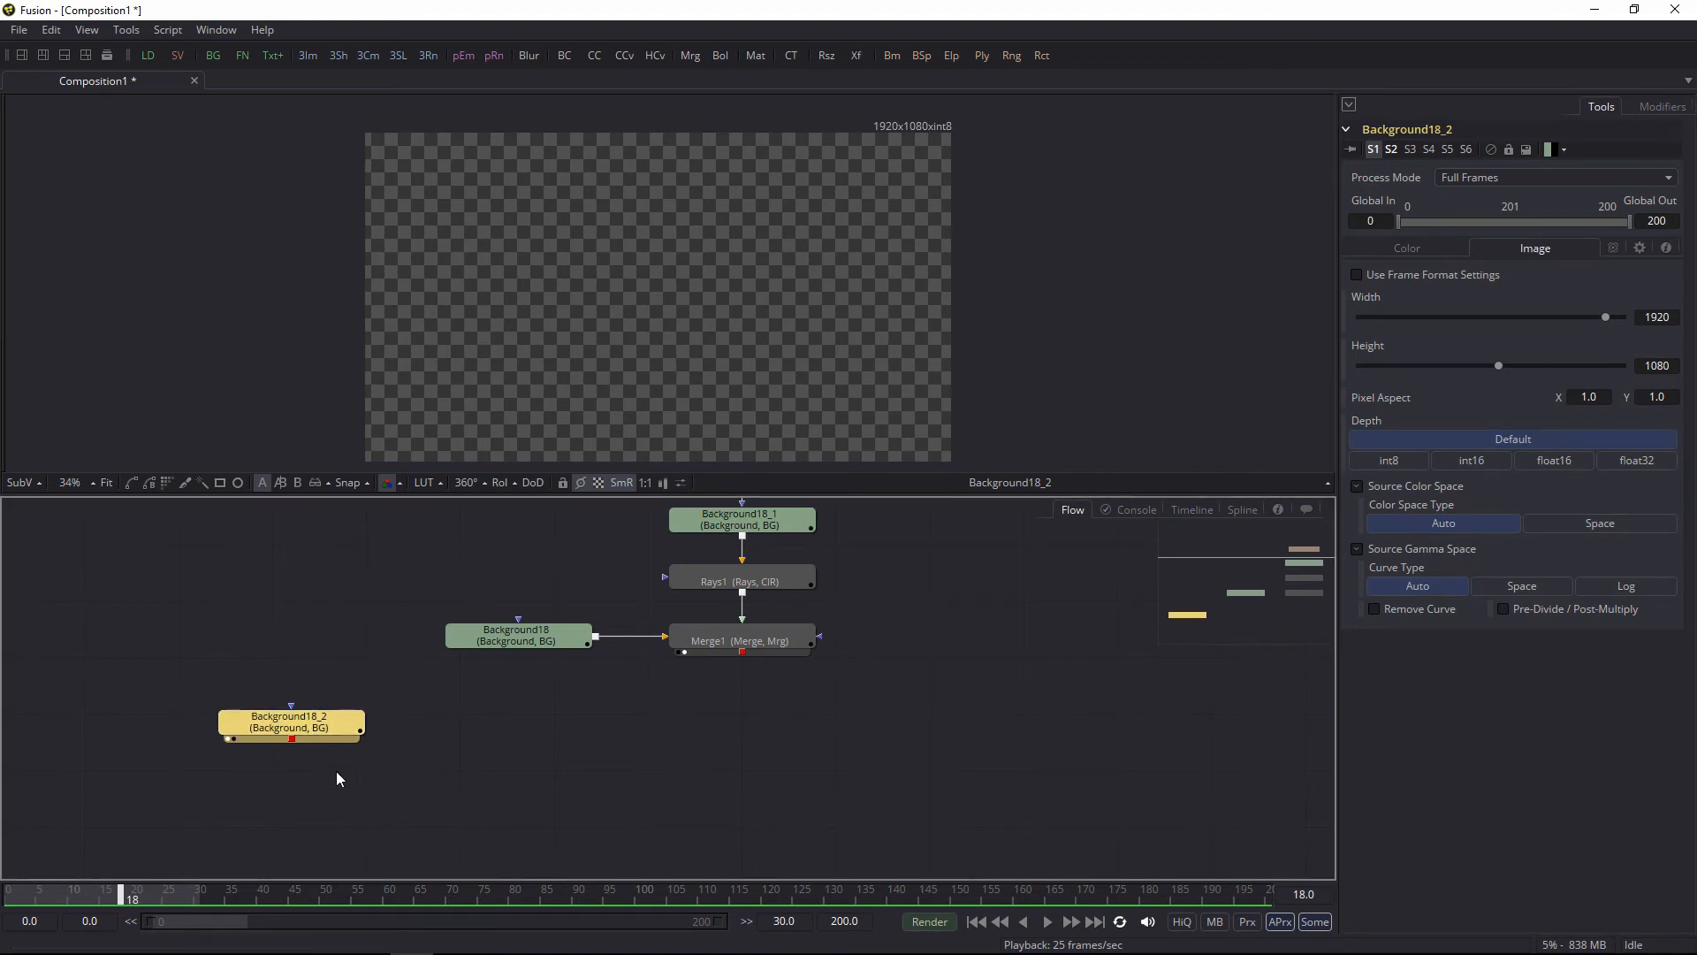
left_click_drag(319, 739, 350, 754)
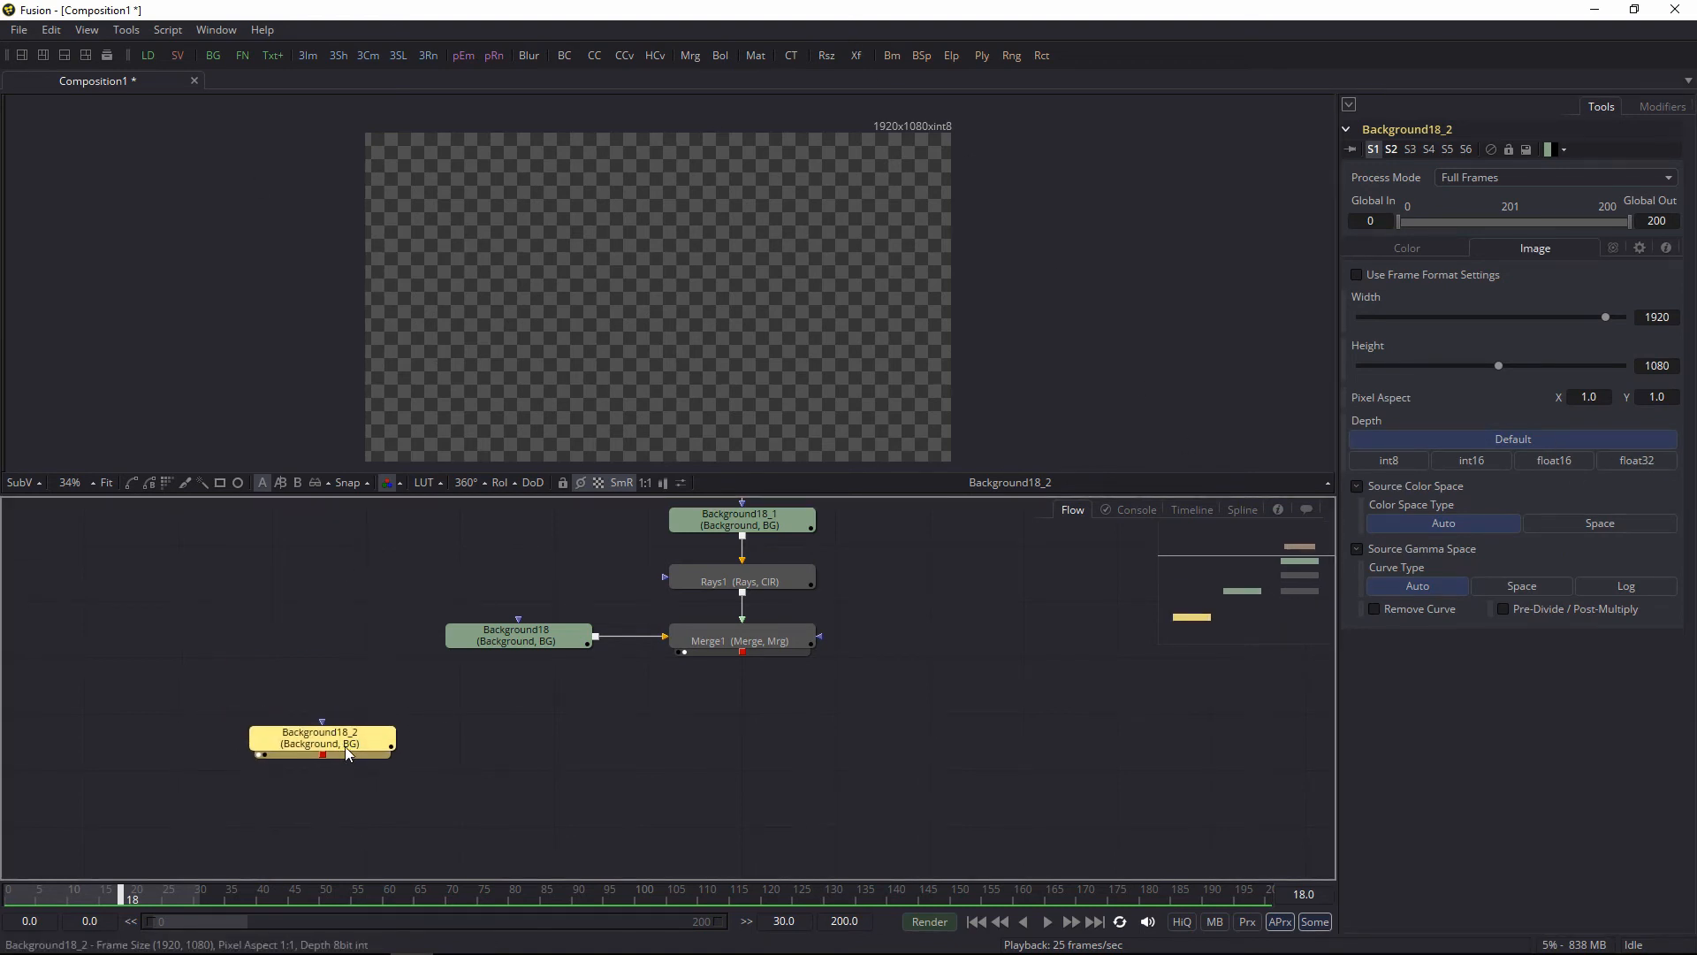
scroll(625, 595, "up", 2)
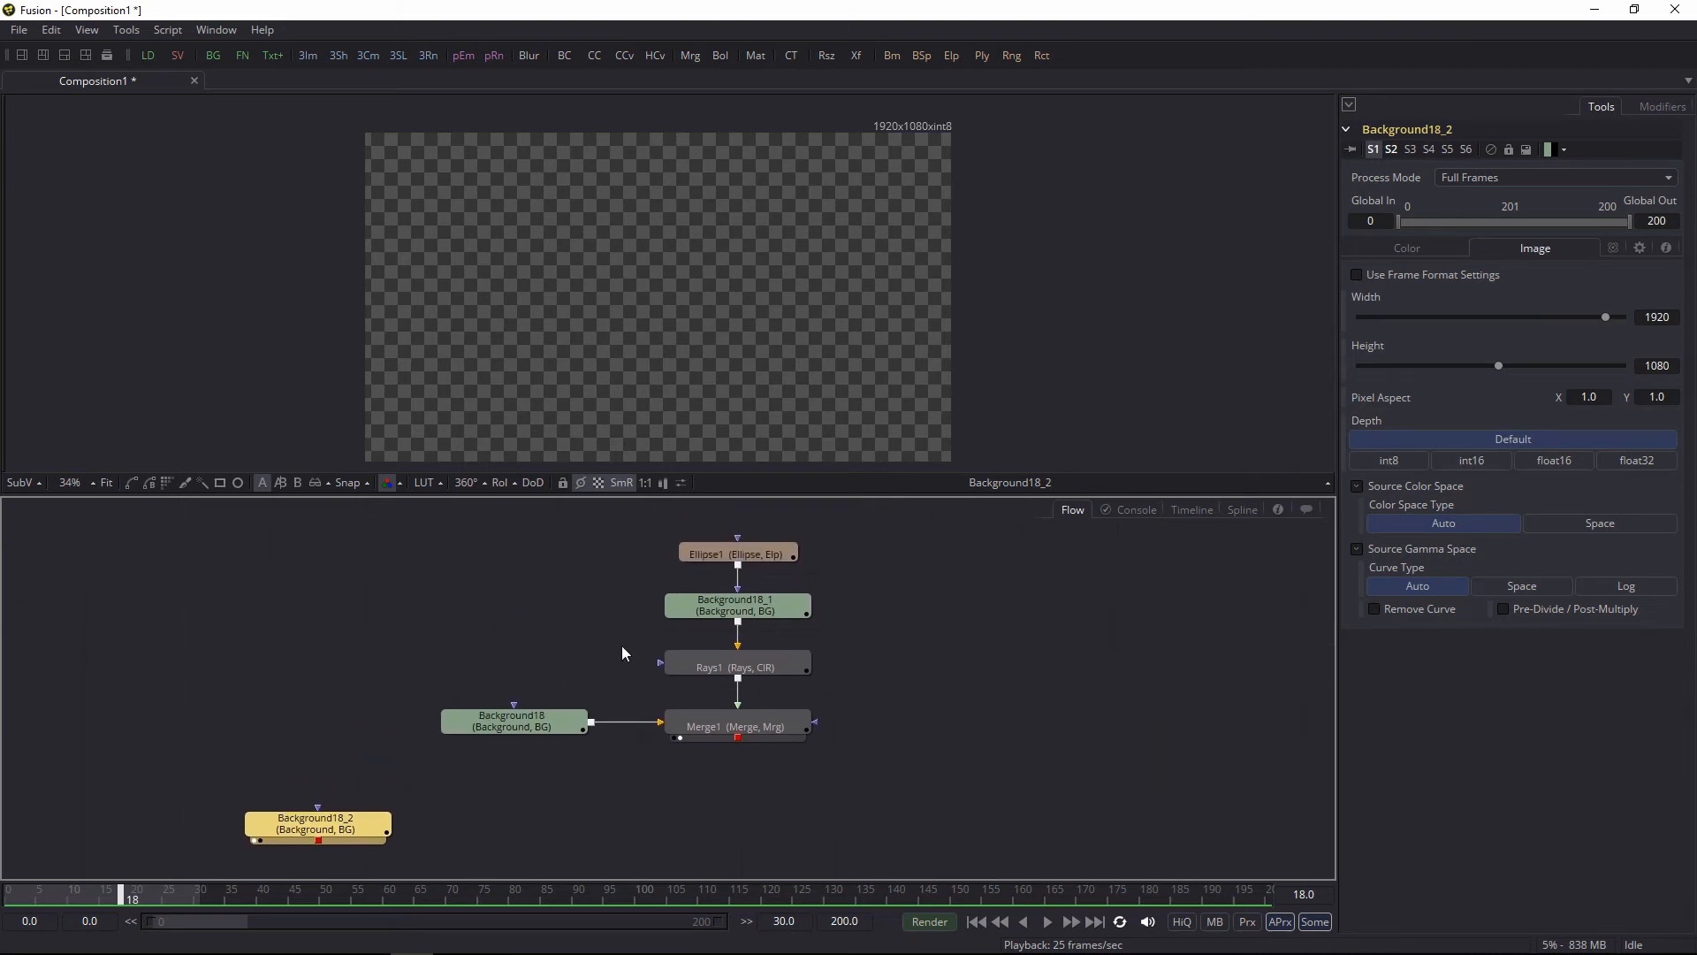
Step: Display Merge1 and then Background18 in the viewer, and select Background18 to show its color settings
left_click_drag(734, 727, 593, 213)
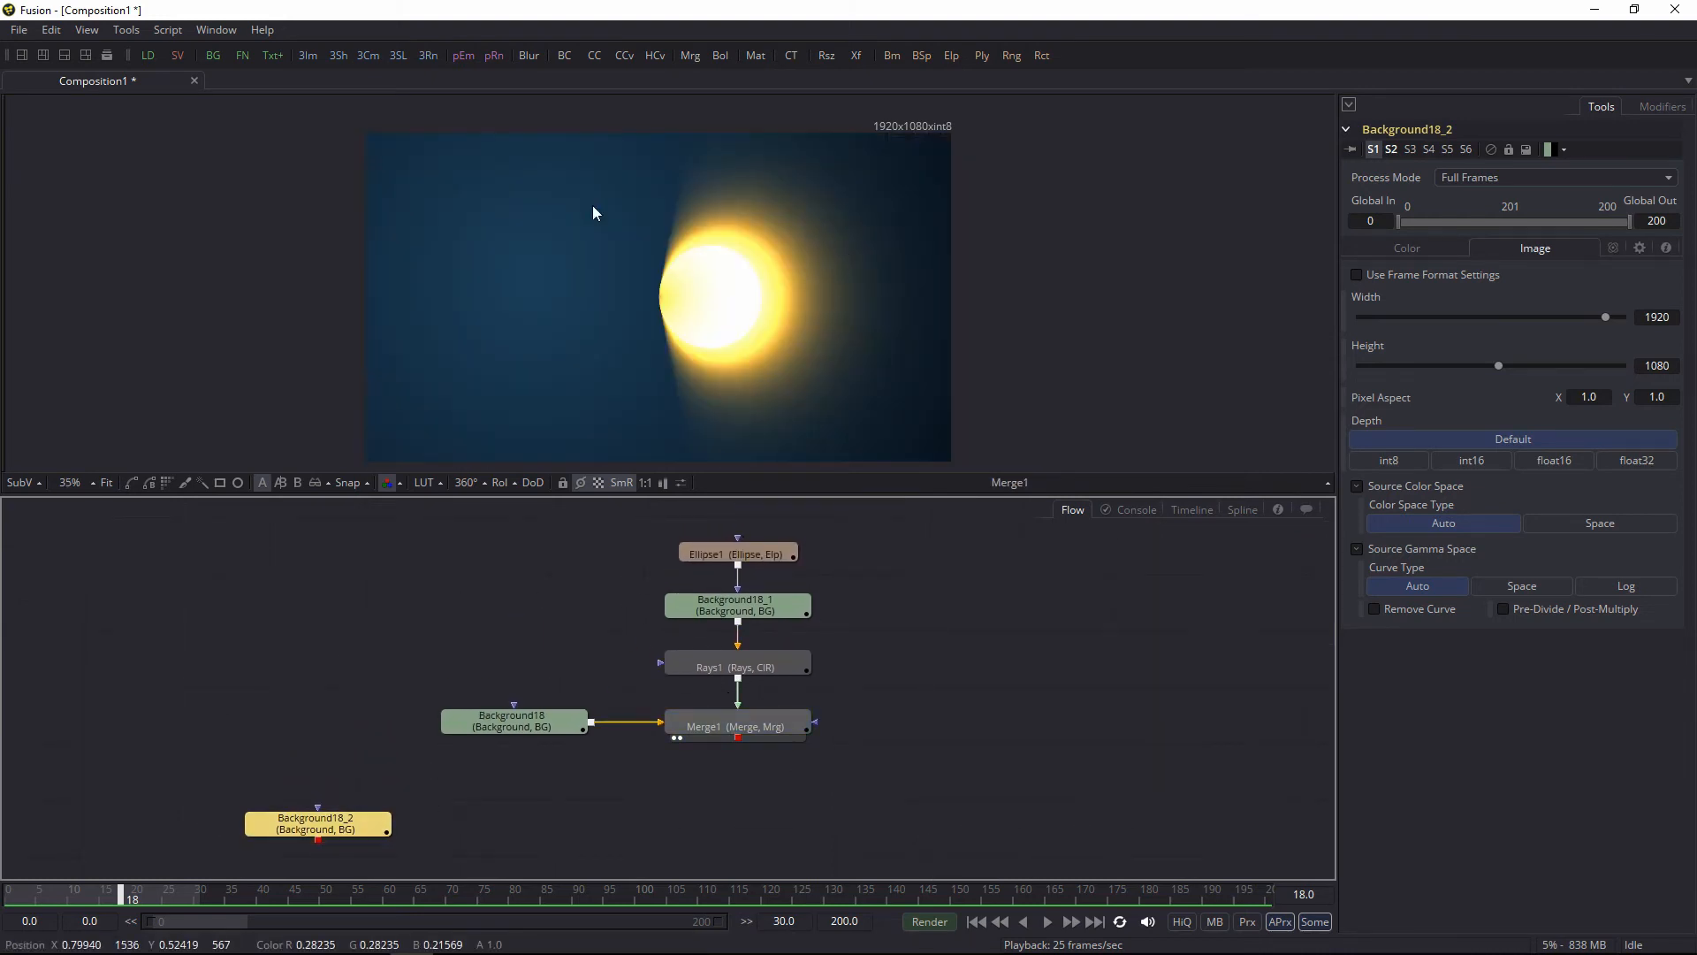
left_click_drag(512, 729, 640, 235)
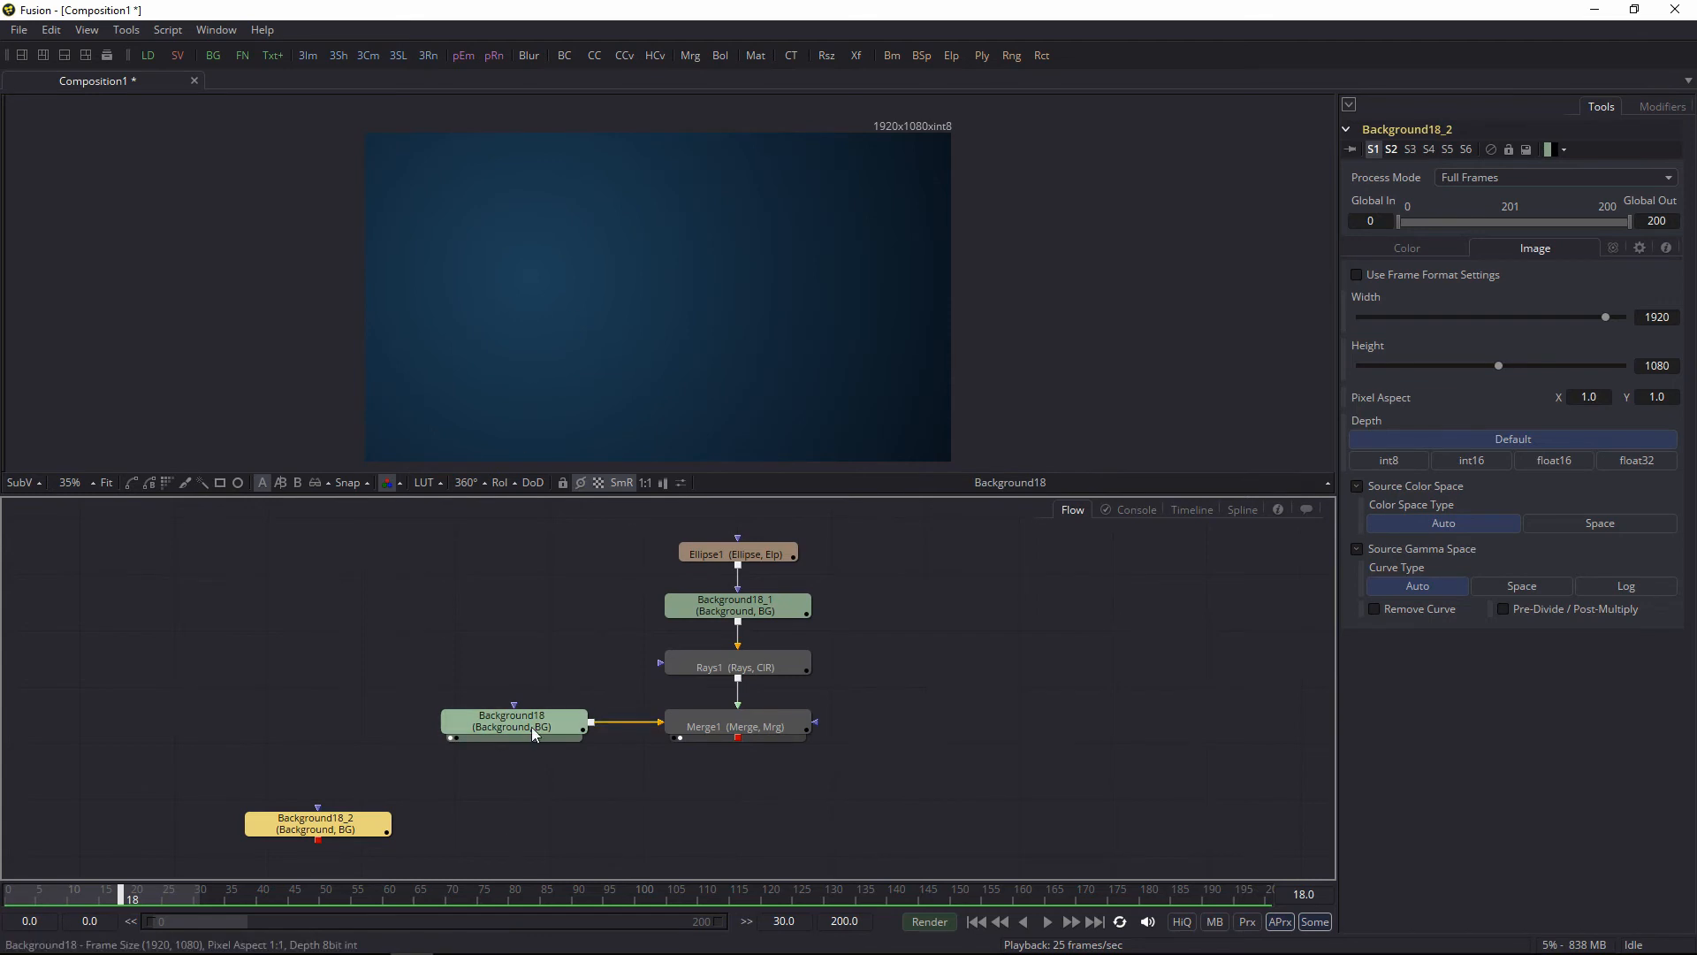
left_click(532, 727)
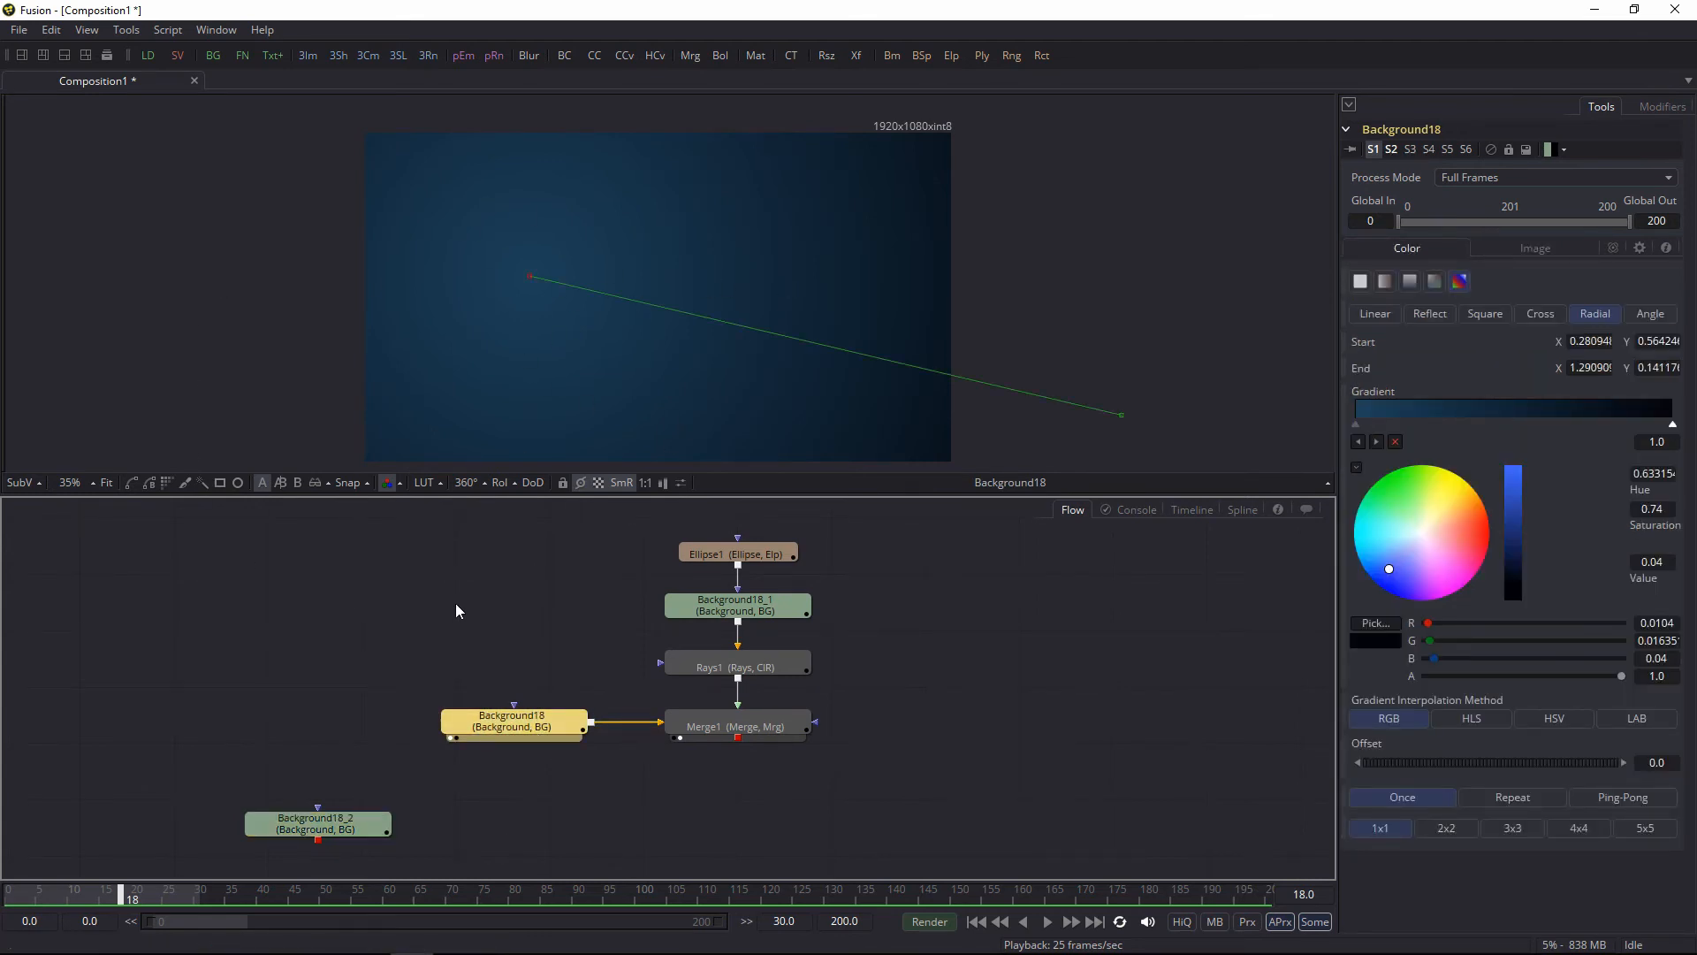
Step: Delete the Background18_2 node and place Background18 level with Merge1 on its left side
left_click_drag(366, 831, 538, 816)
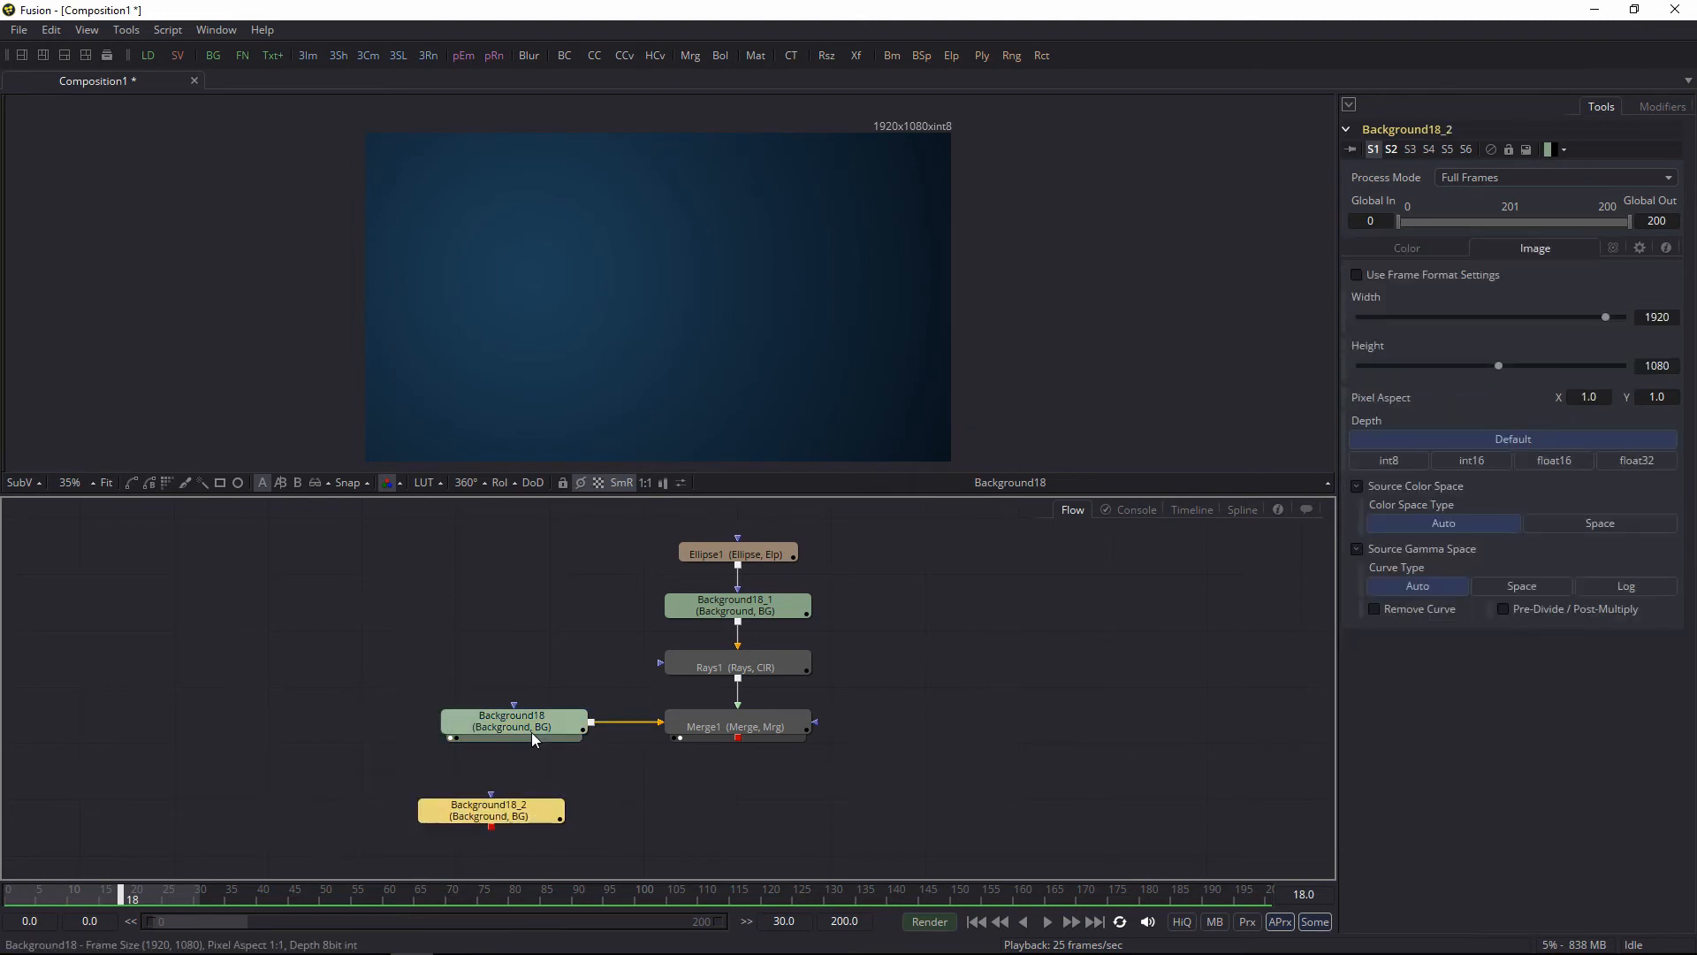
left_click_drag(521, 720, 465, 521)
left_click_drag(473, 827, 252, 703)
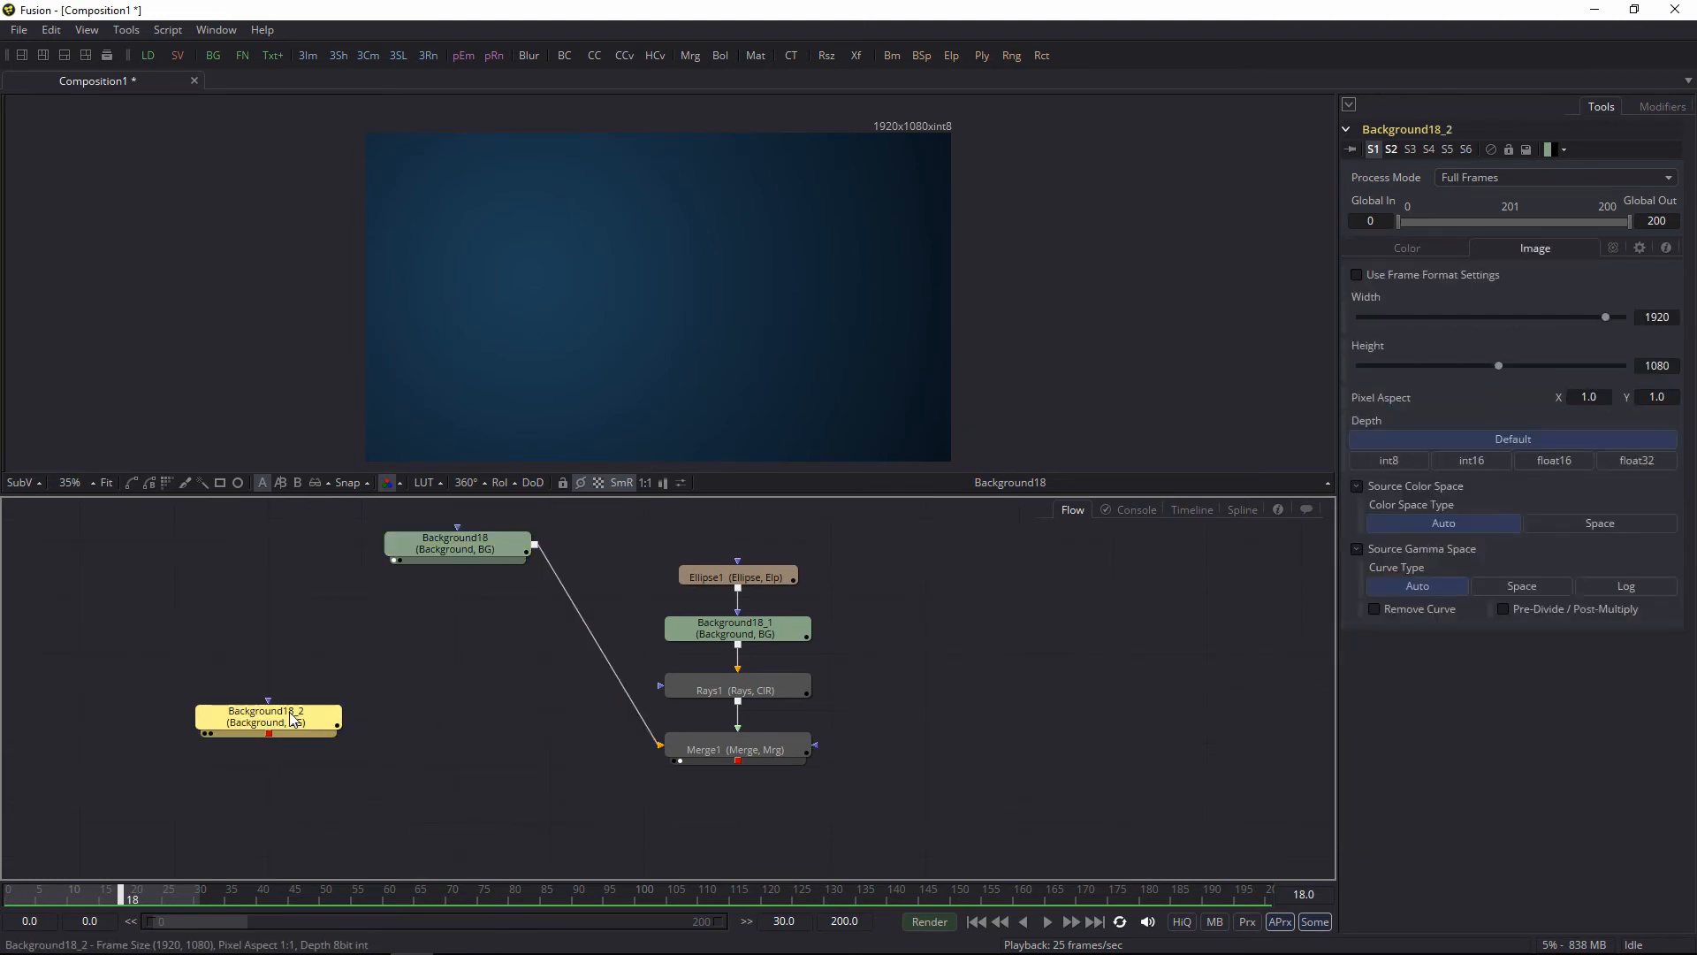
key("Delete")
left_click_drag(446, 550, 456, 750)
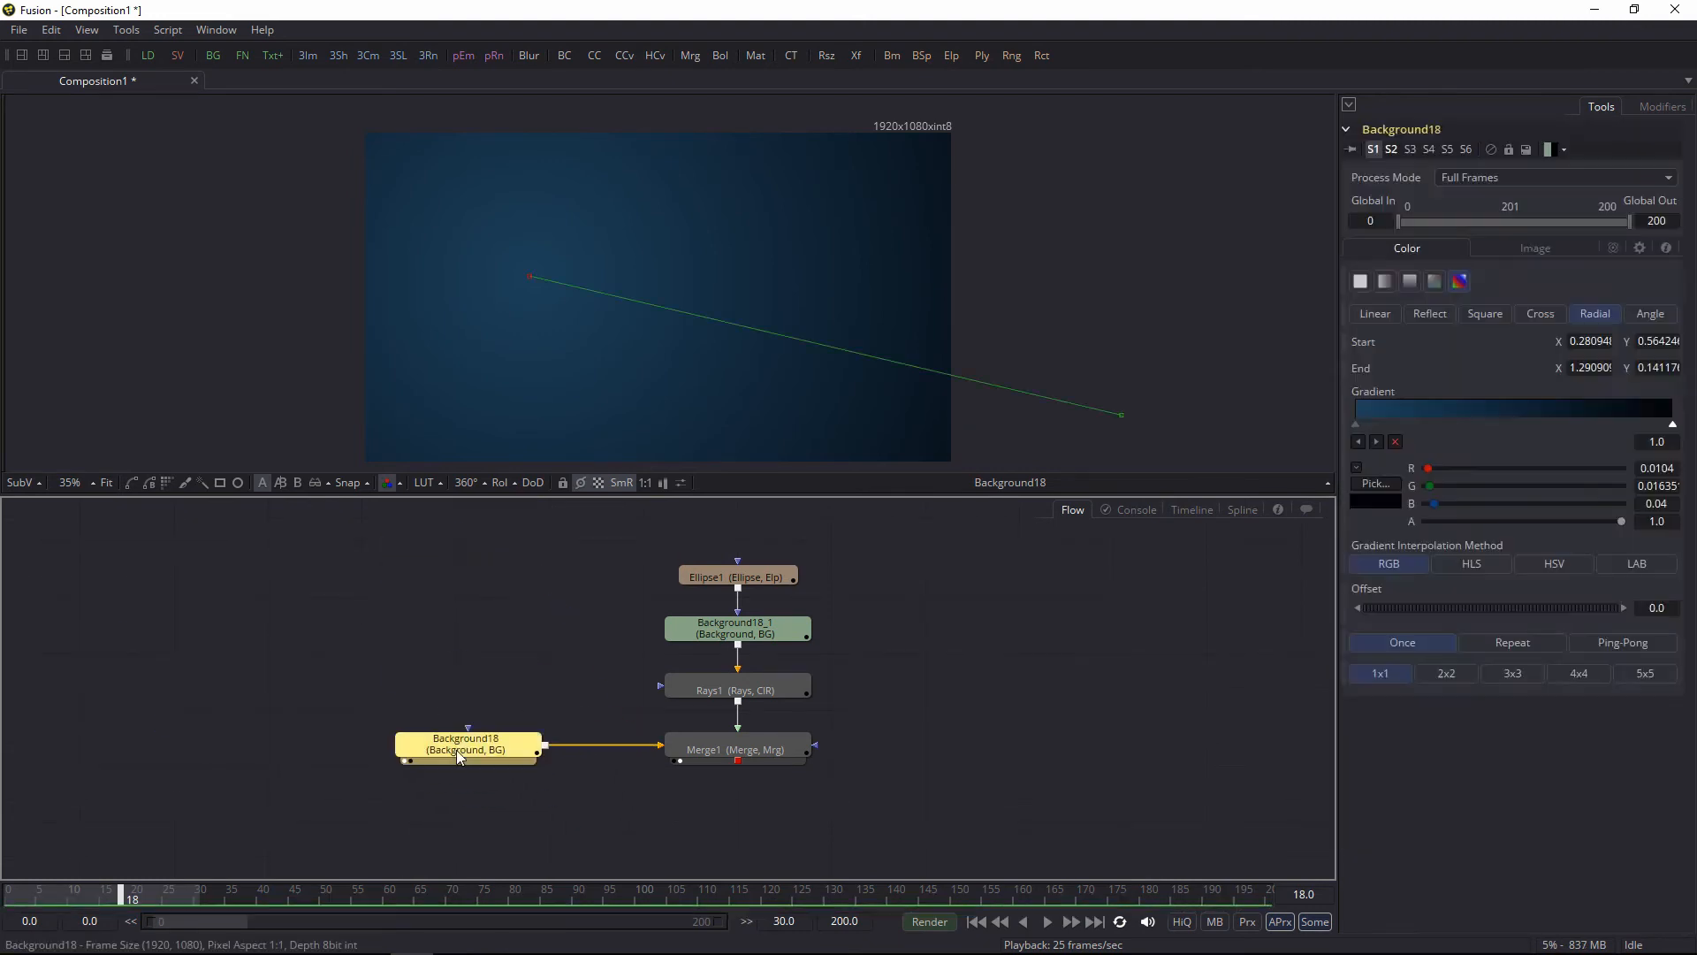
Step: Display Merge1 in the viewer and go to frame 1
left_click_drag(501, 675, 450, 607)
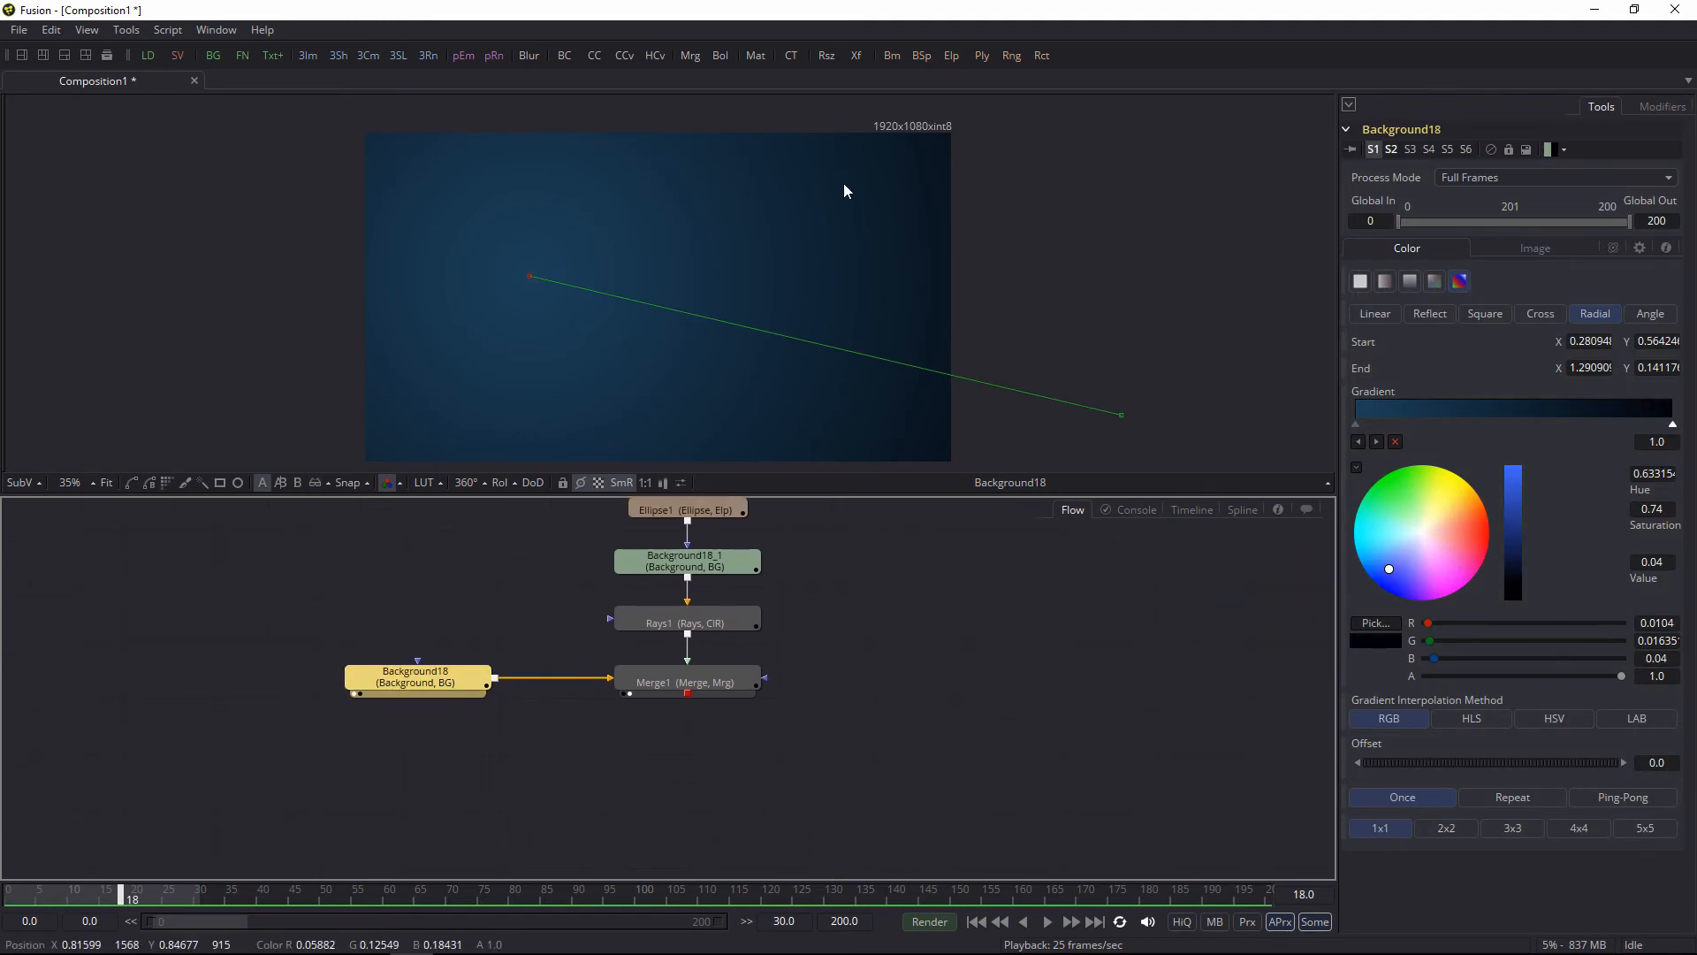
left_click_drag(839, 555, 867, 633)
key("1")
left_click_drag(53, 899, 13, 895)
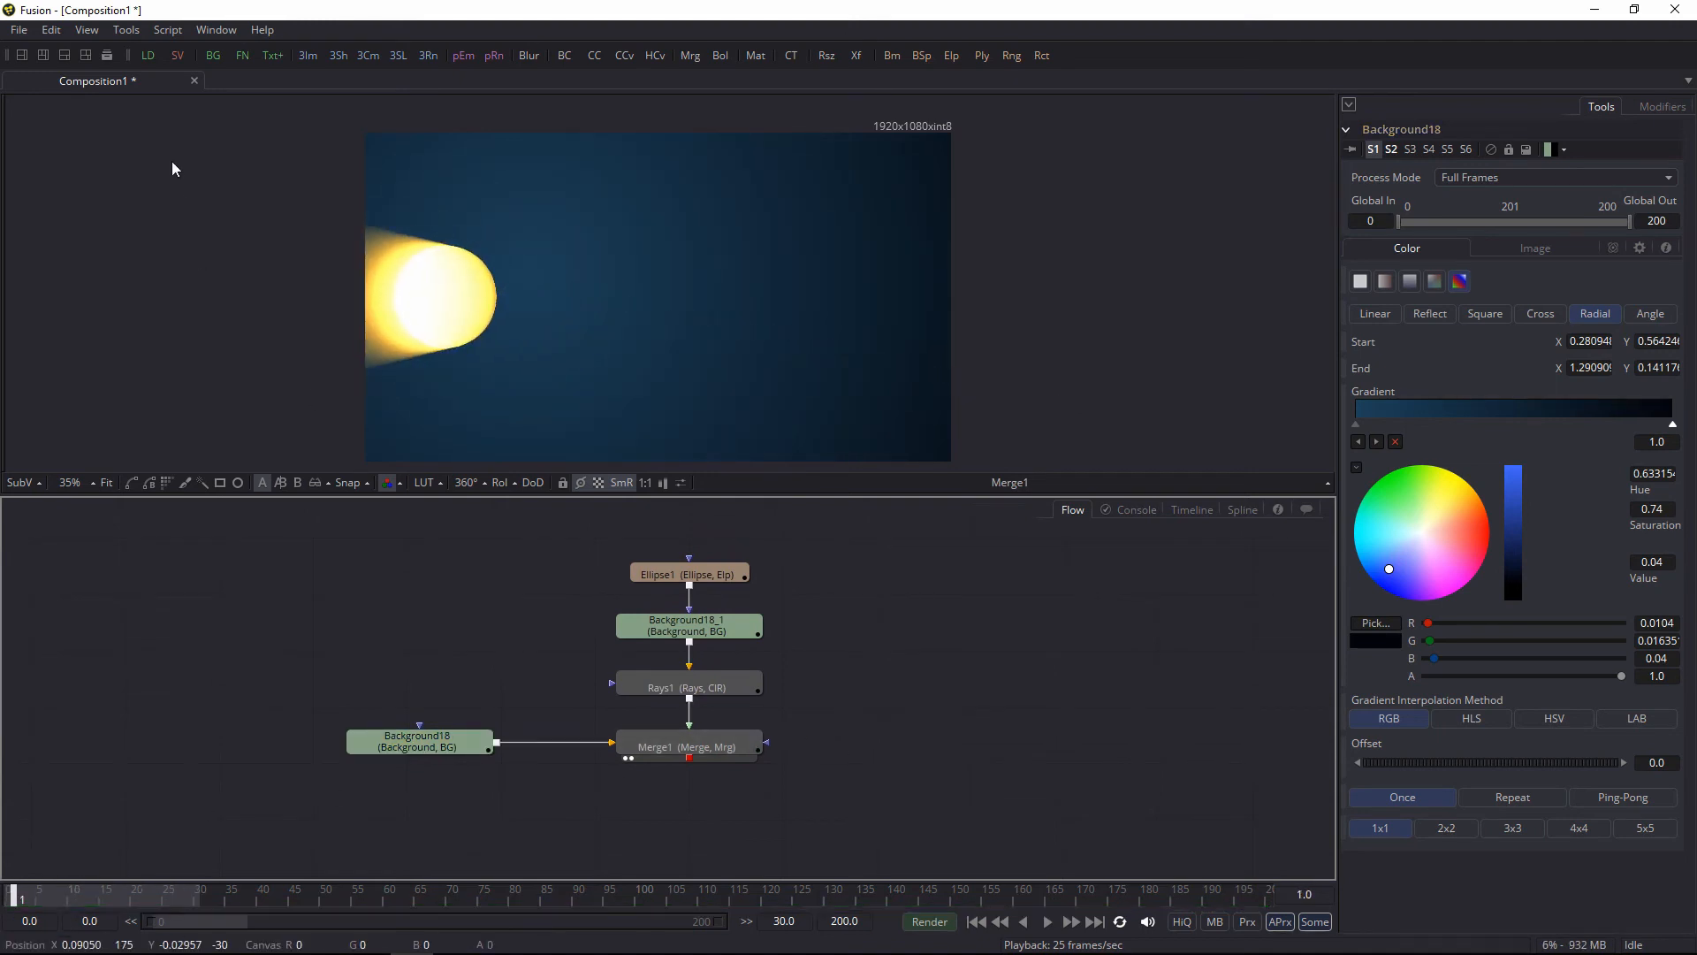
Step: Add a Saver after Merge1 that writes Final_Poster_PL.mov to the Desktop, and place its node to the right of Merge1
left_click(178, 55)
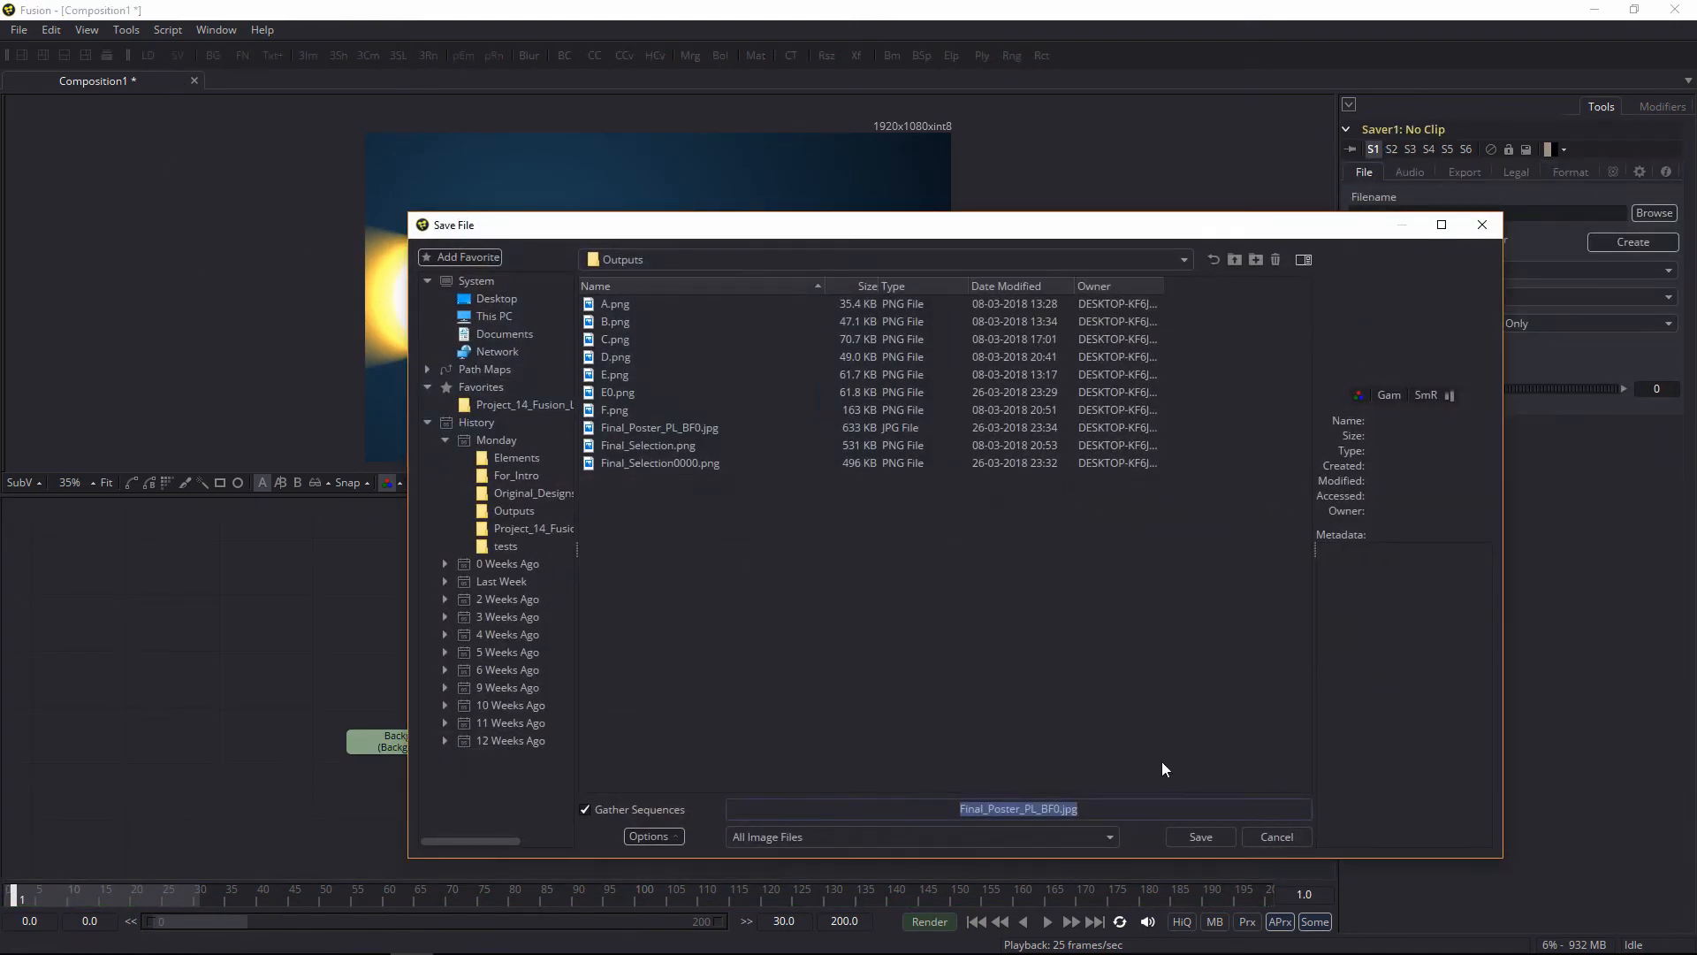
left_click(496, 299)
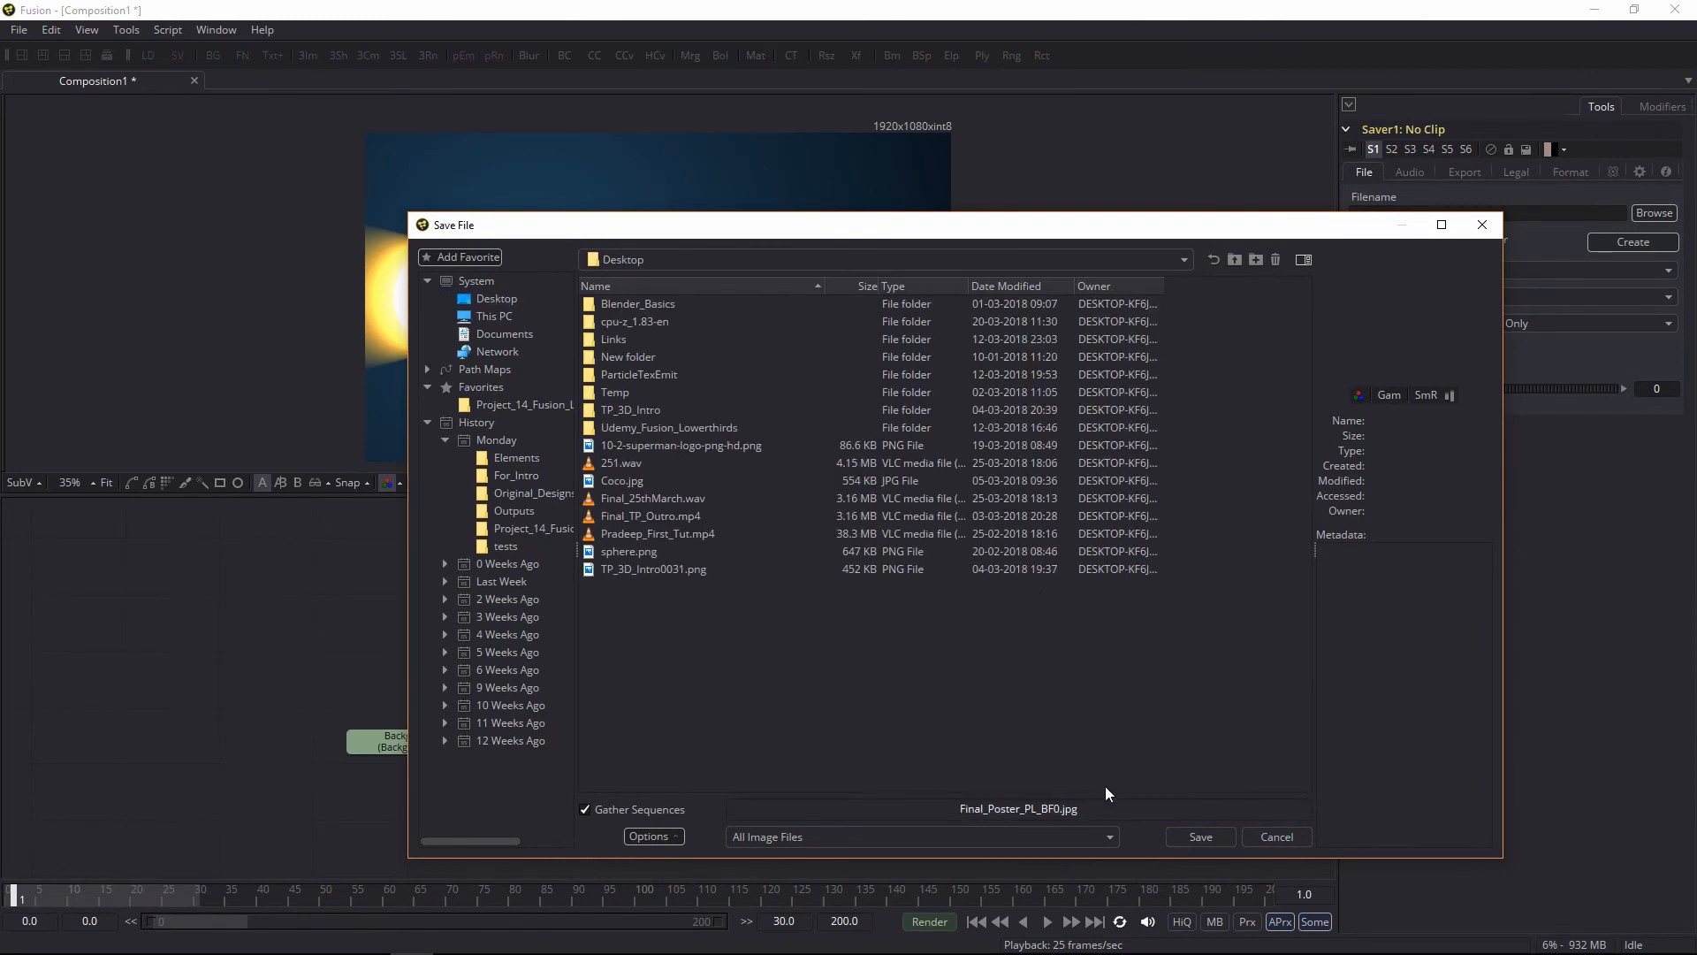
left_click_drag(1078, 810, 1047, 811)
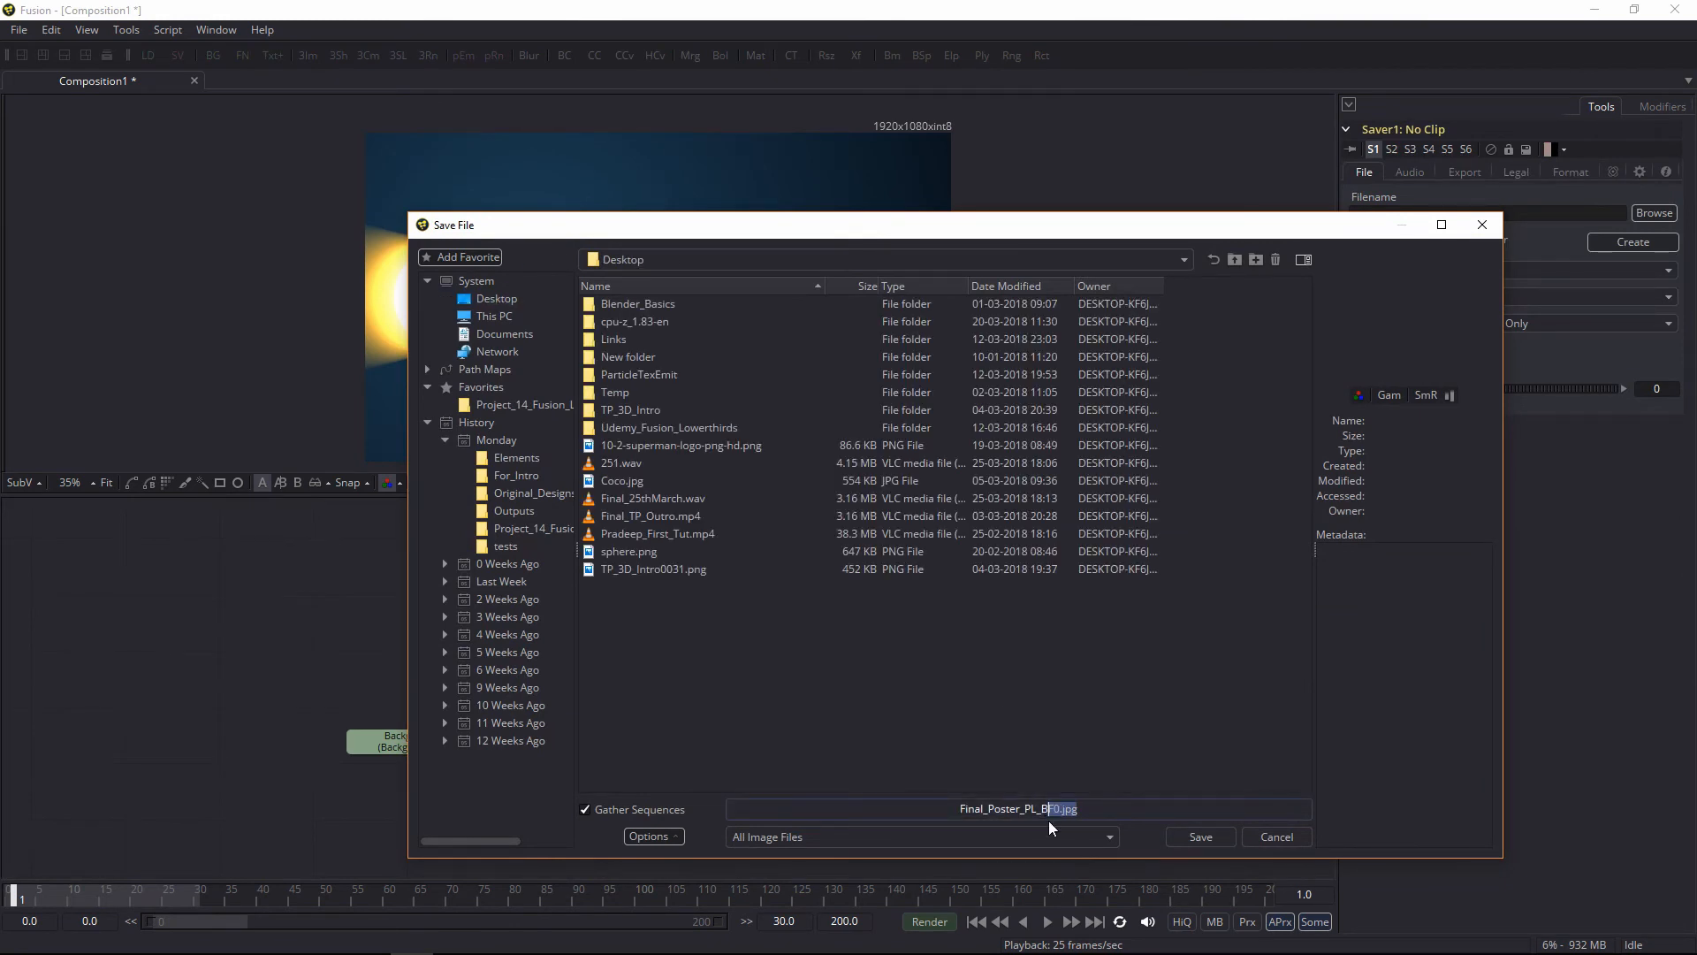
key("BackSpace")
key("BackSpace")
key("BackSpace")
type(".mov")
key("Return")
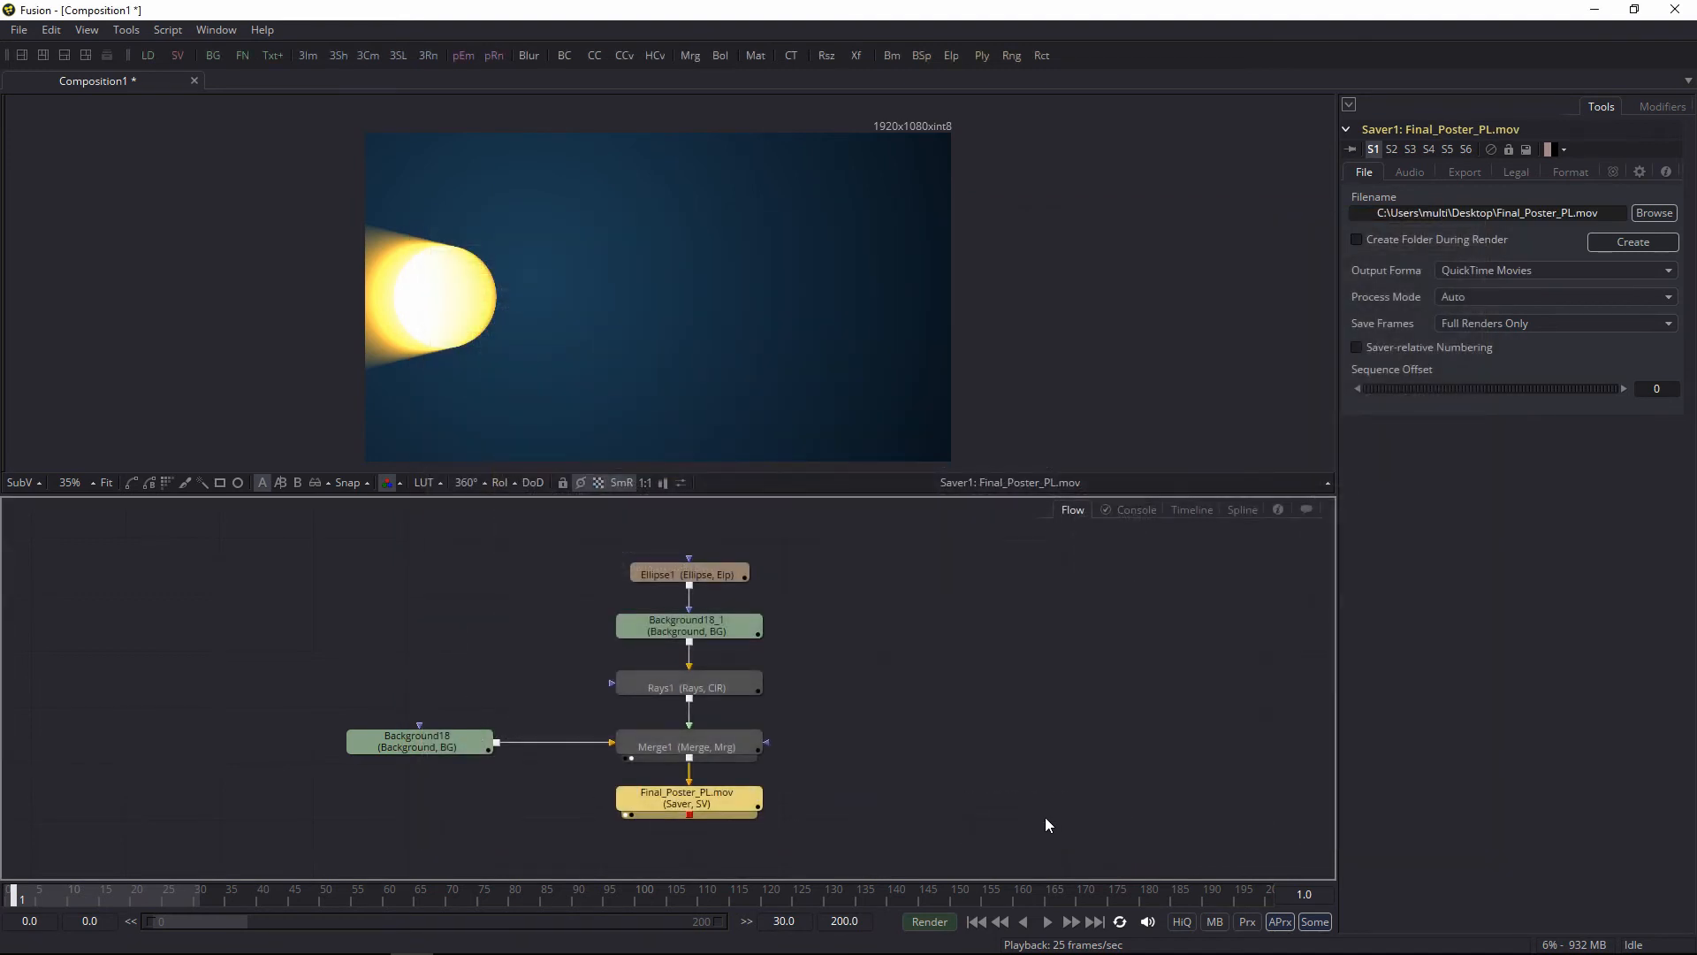
left_click_drag(713, 801, 1029, 724)
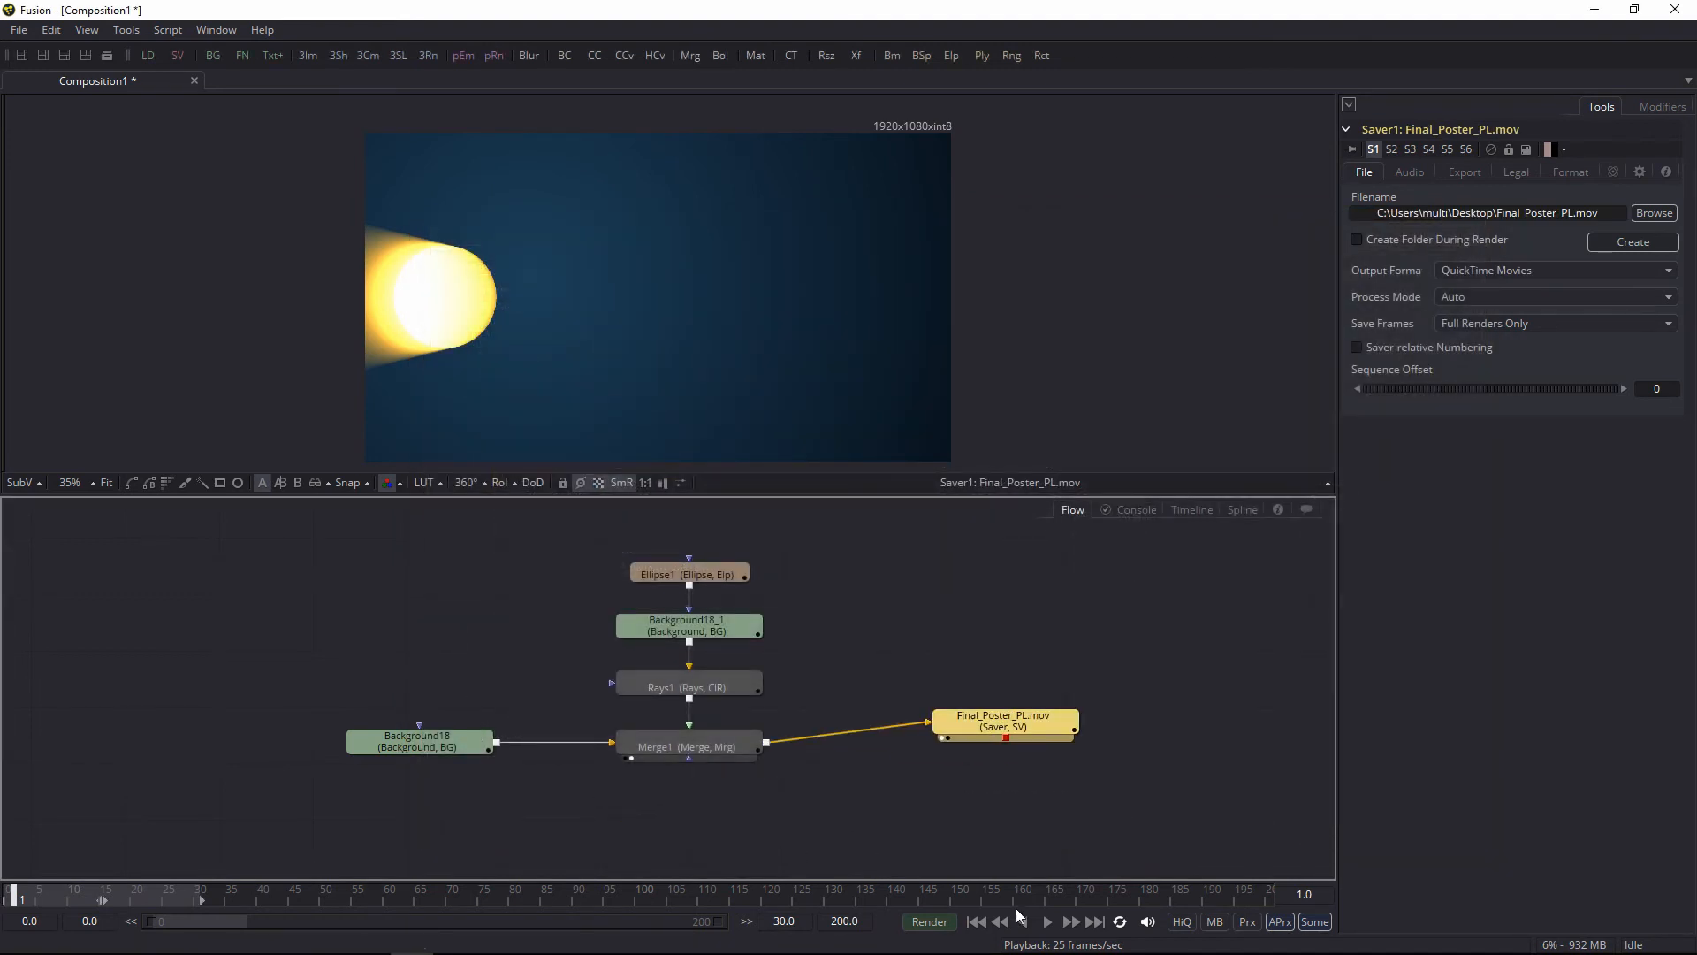
Step: Render the composition to Final_Poster_PL.mov with the existing render settings, and dismiss the completion message
left_click(946, 921)
left_click(980, 644)
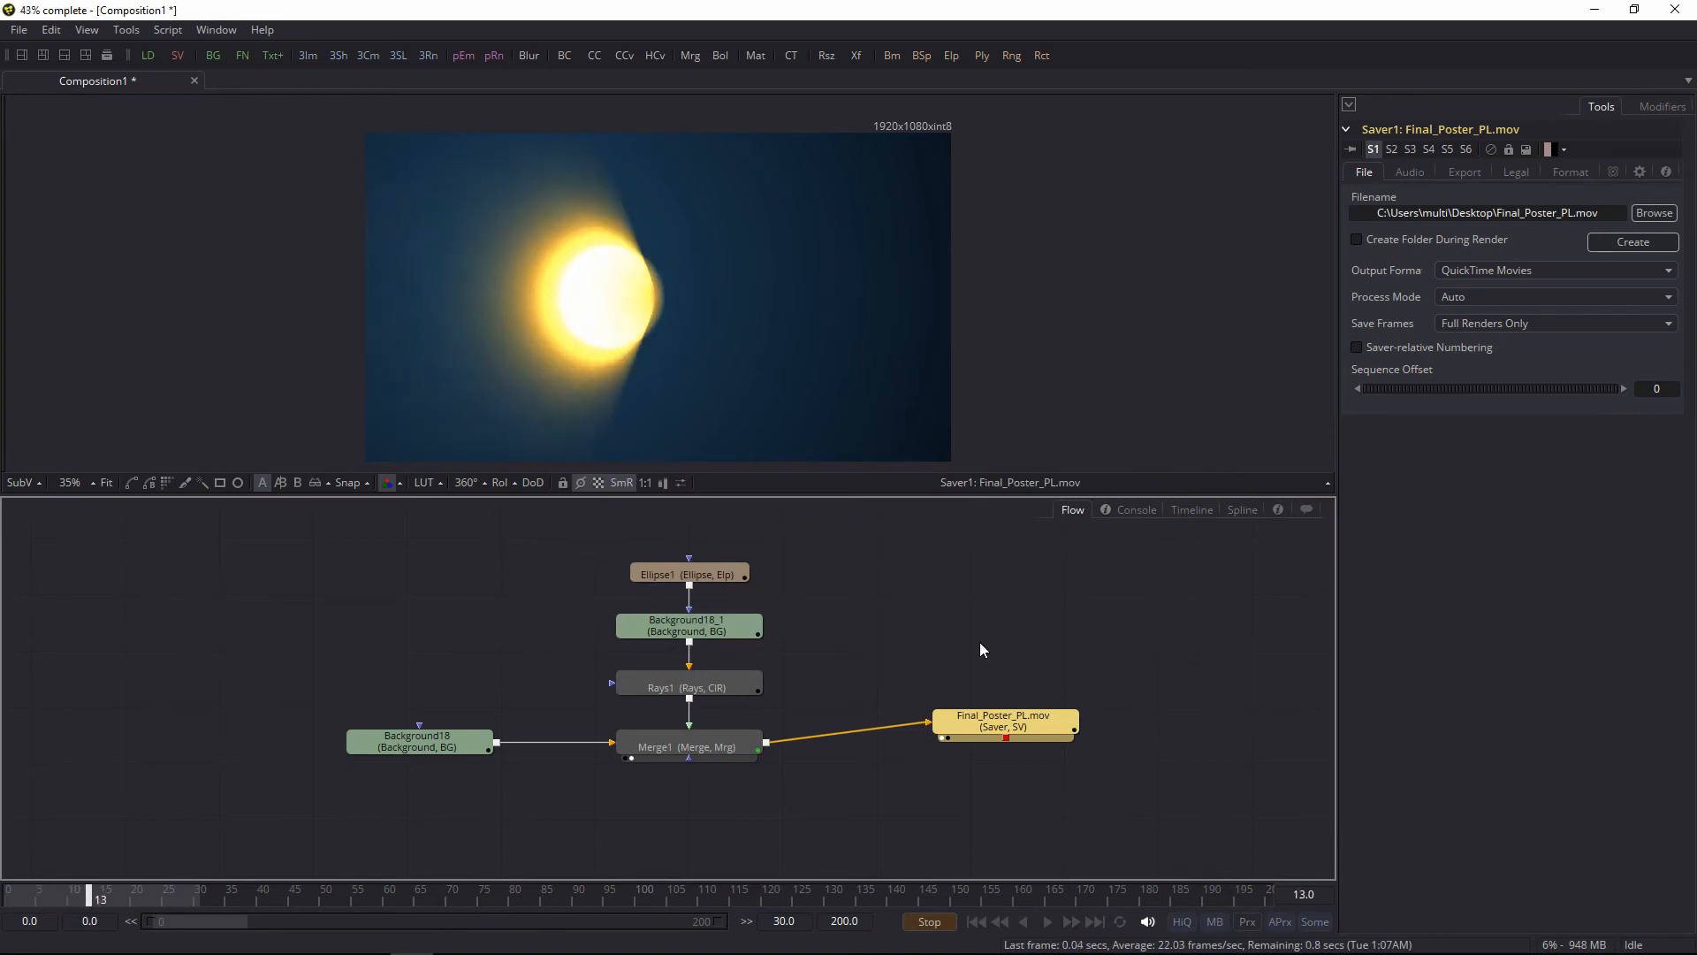
left_click(1017, 569)
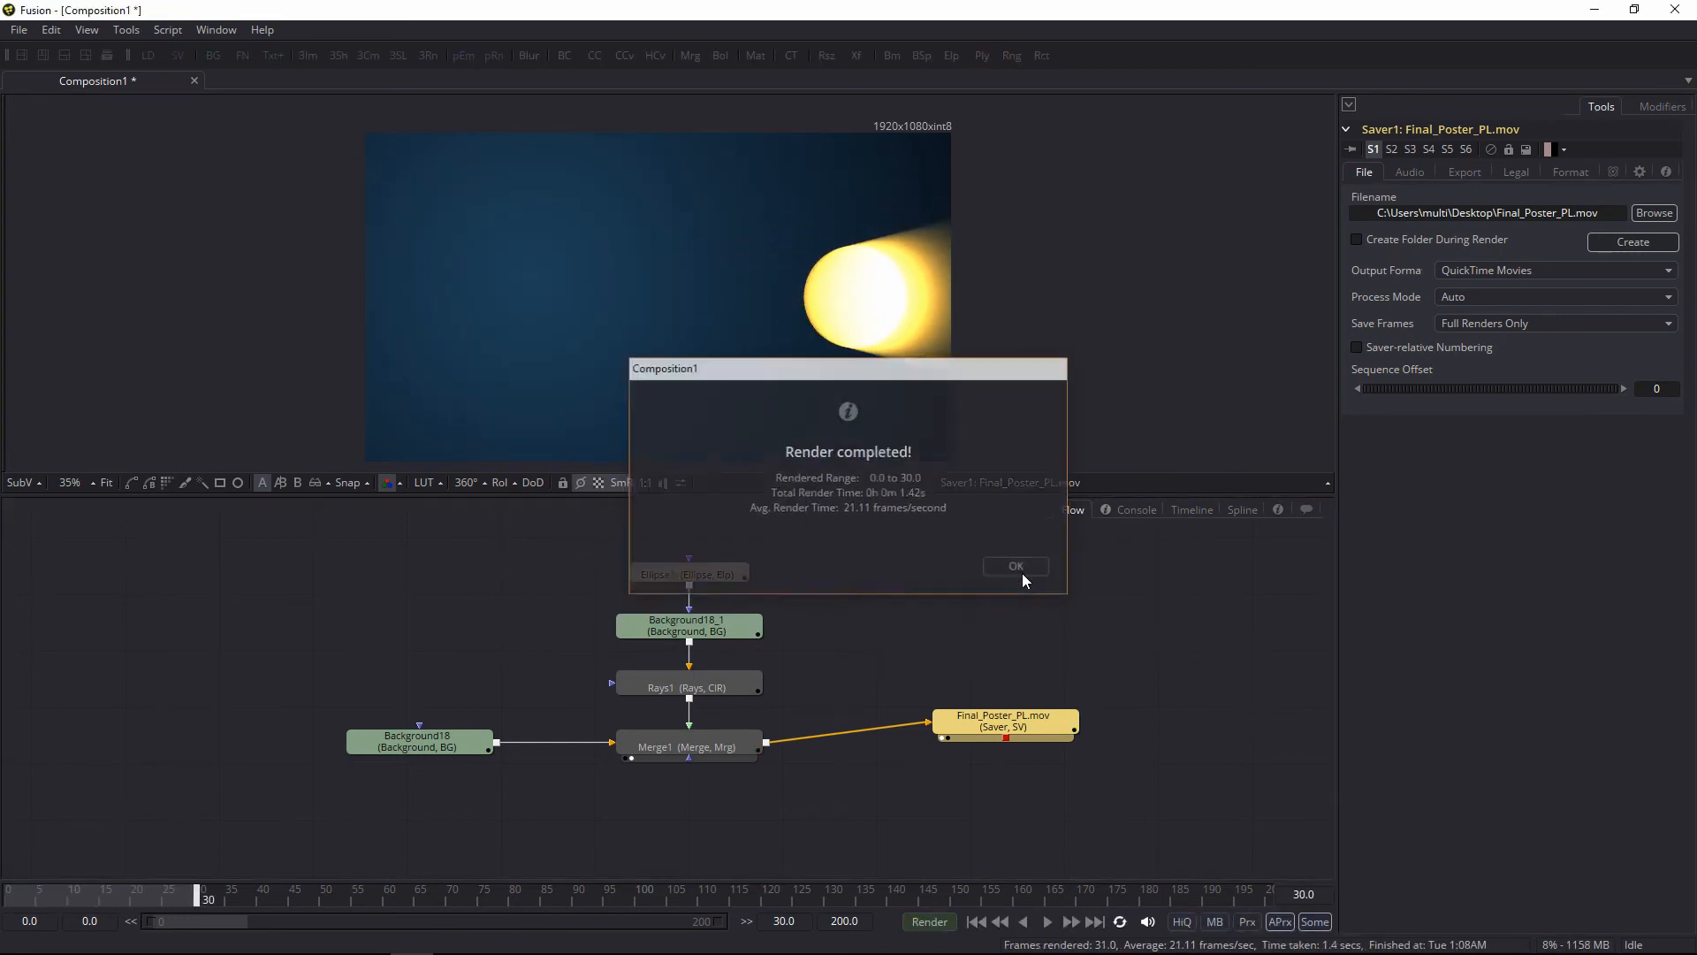
Step: Add a Loader with Final_Poster_PL.mov from the Desktop, display it in the viewer, and place its node above the Saver
left_click(146, 55)
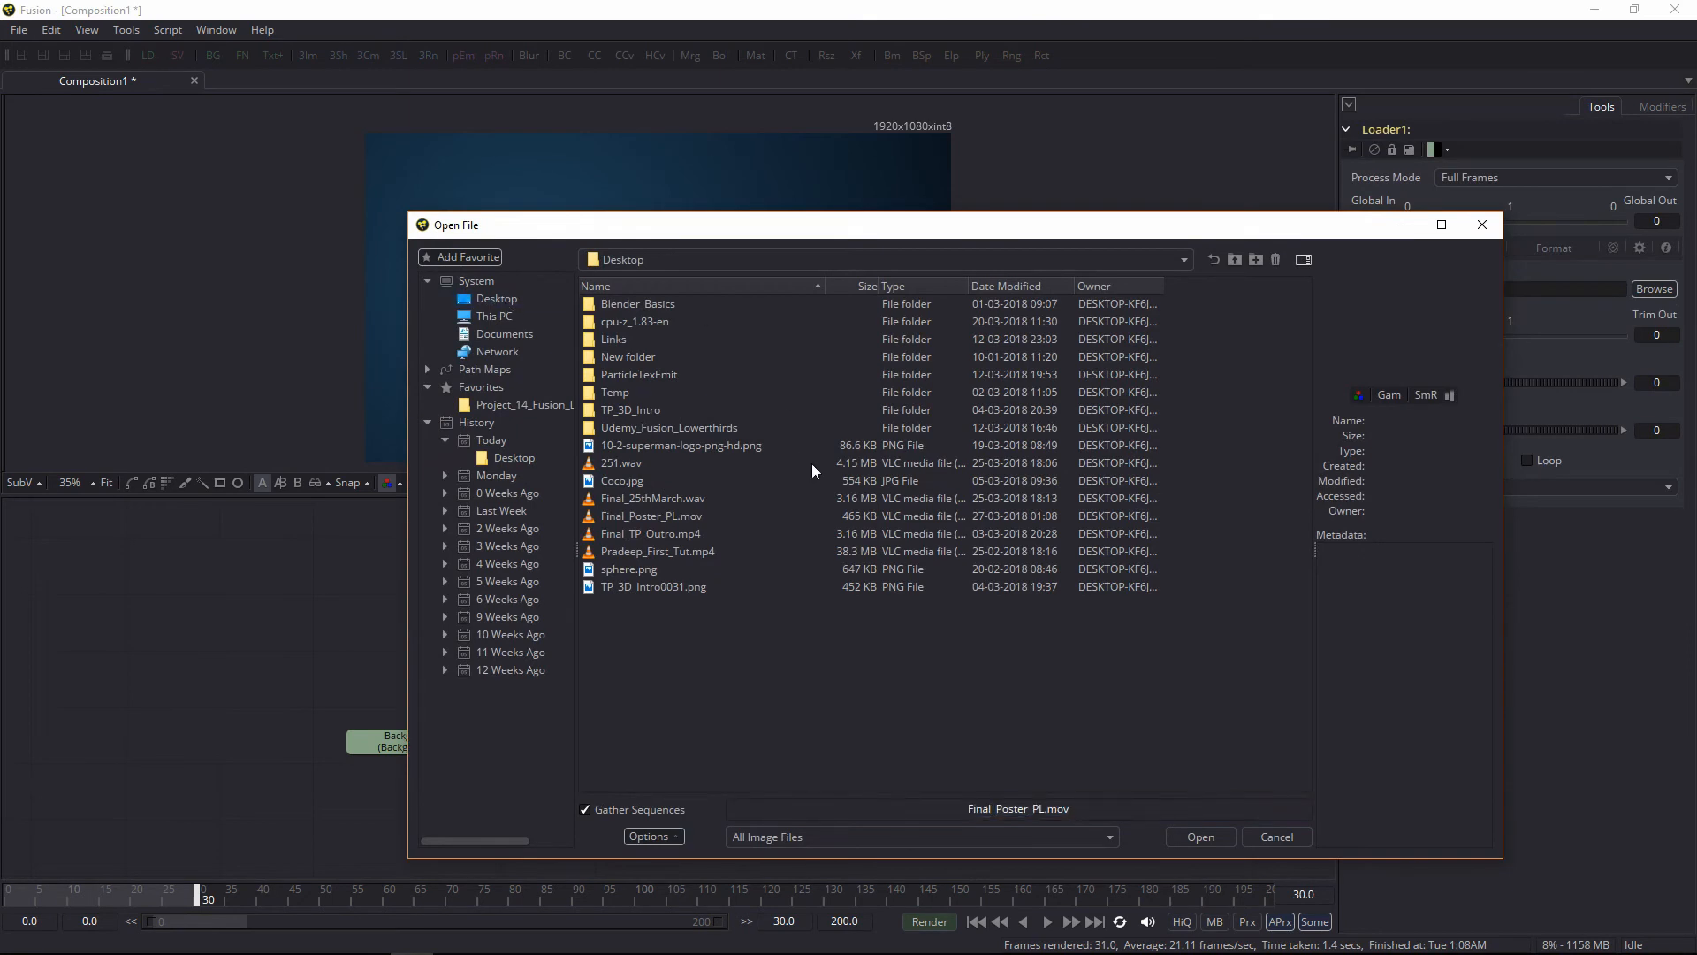
double_click(884, 517)
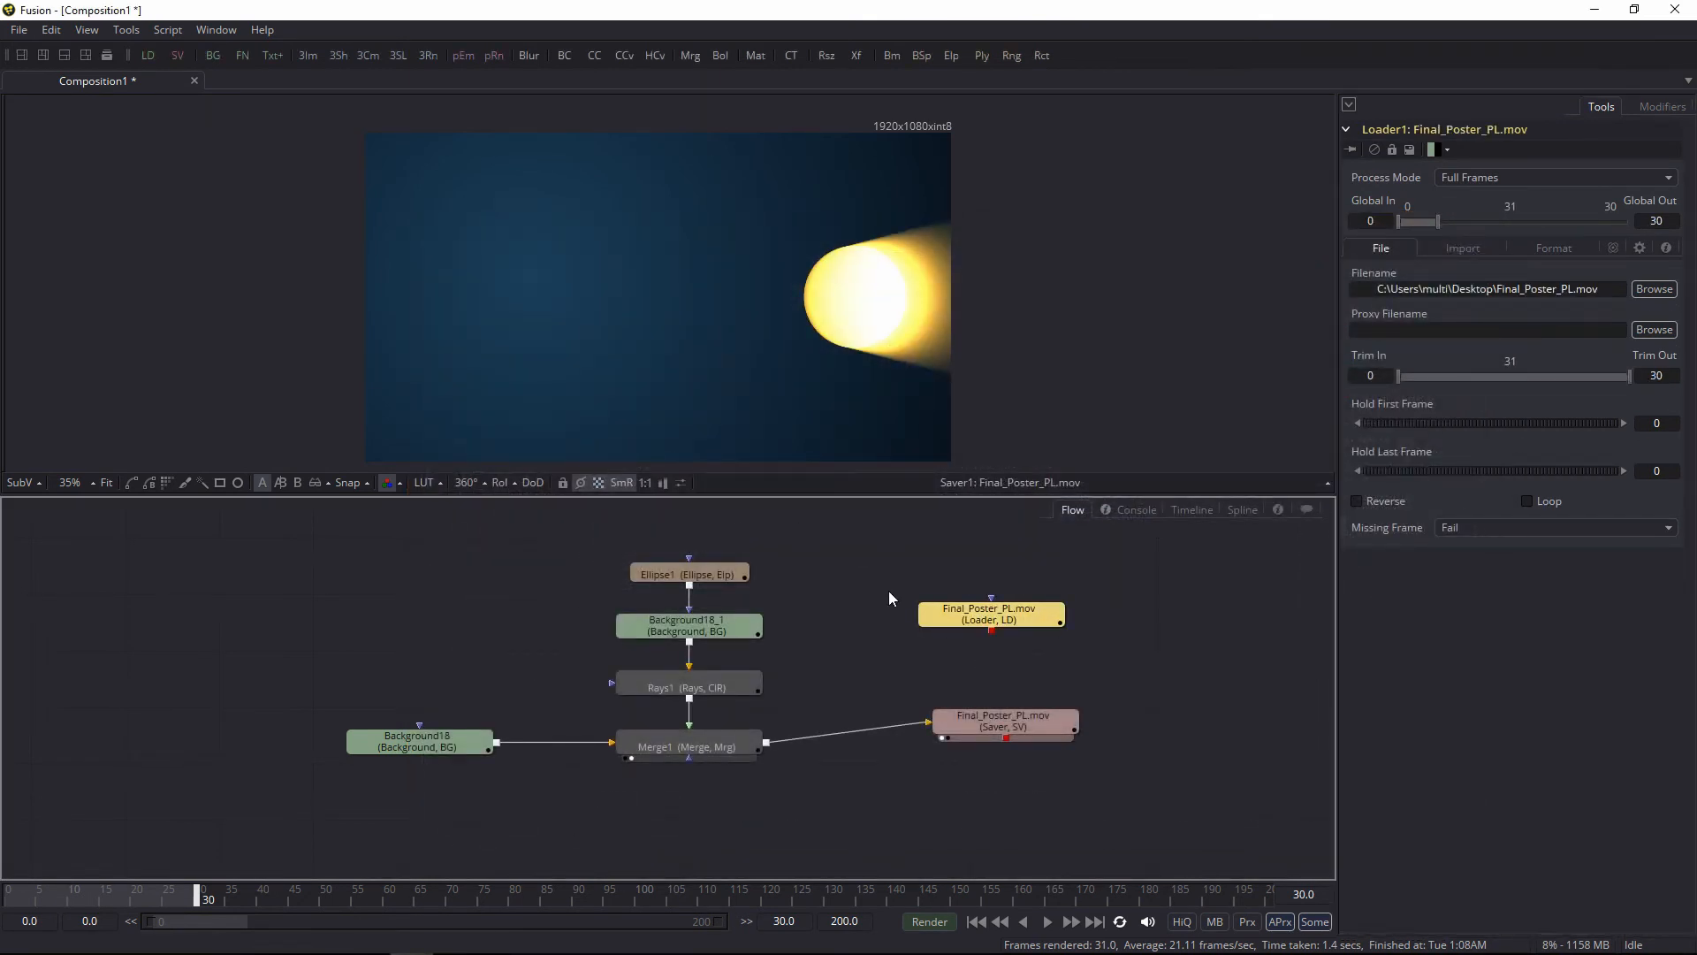
left_click(928, 631)
left_click_drag(970, 625, 946, 579)
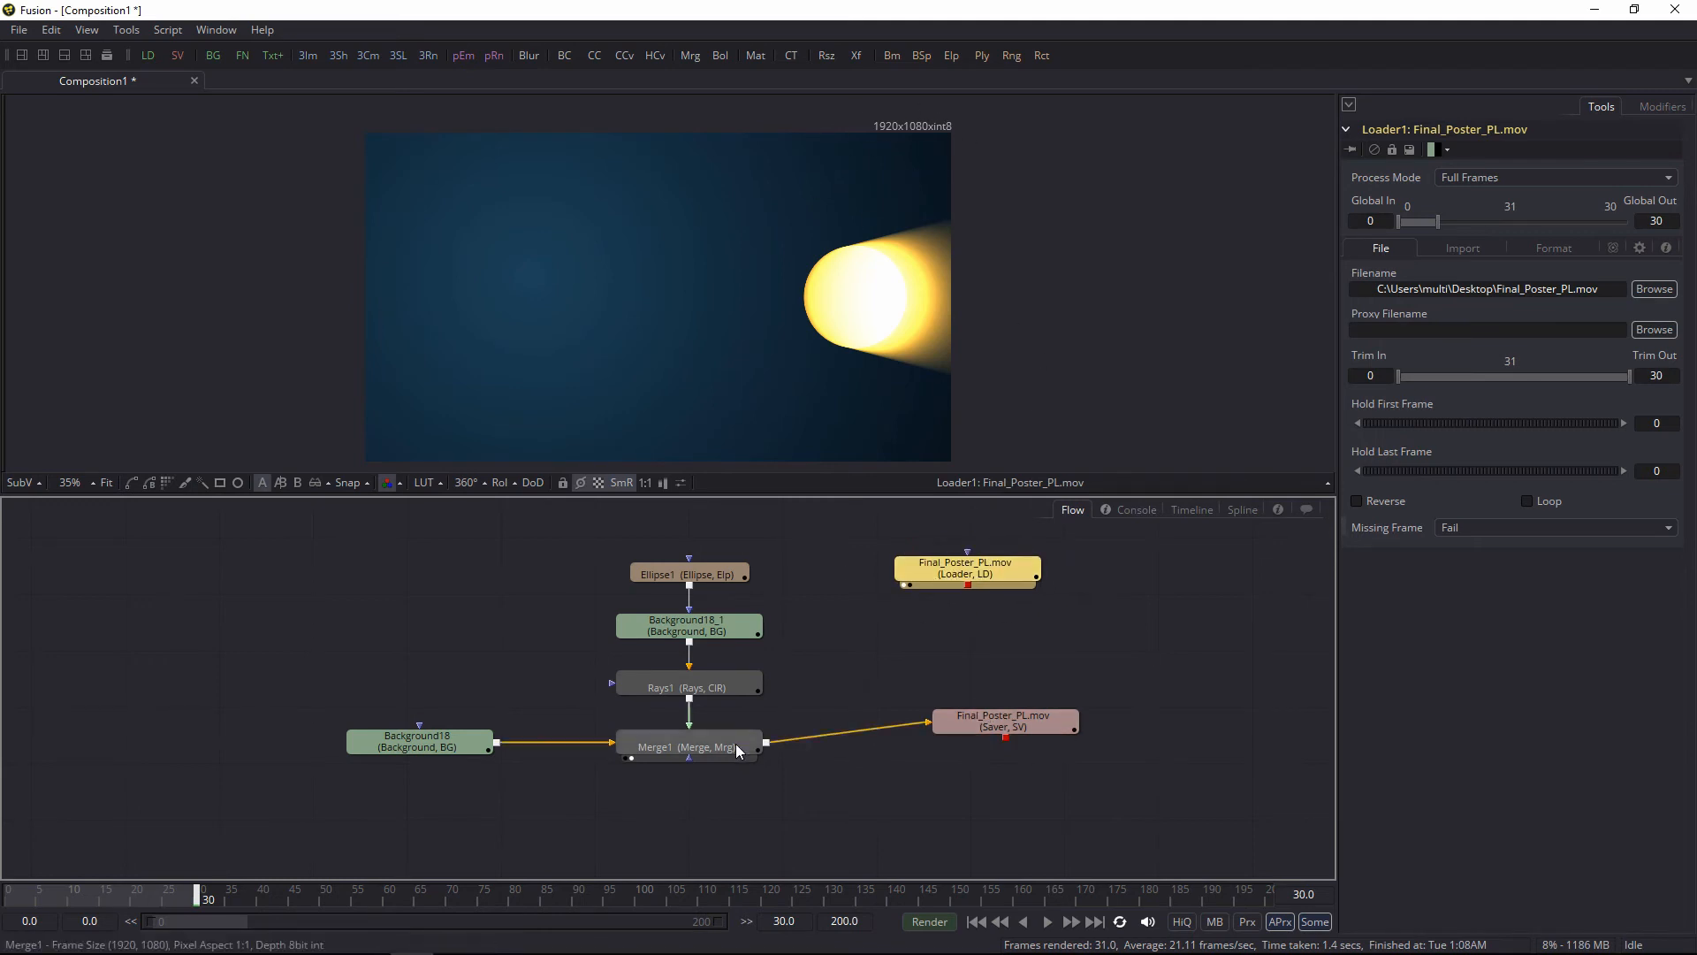
Step: Scrub through the loaded movie up to frame 21, and delete the Loader node
left_click(150, 896)
left_click_drag(19, 901, 140, 897)
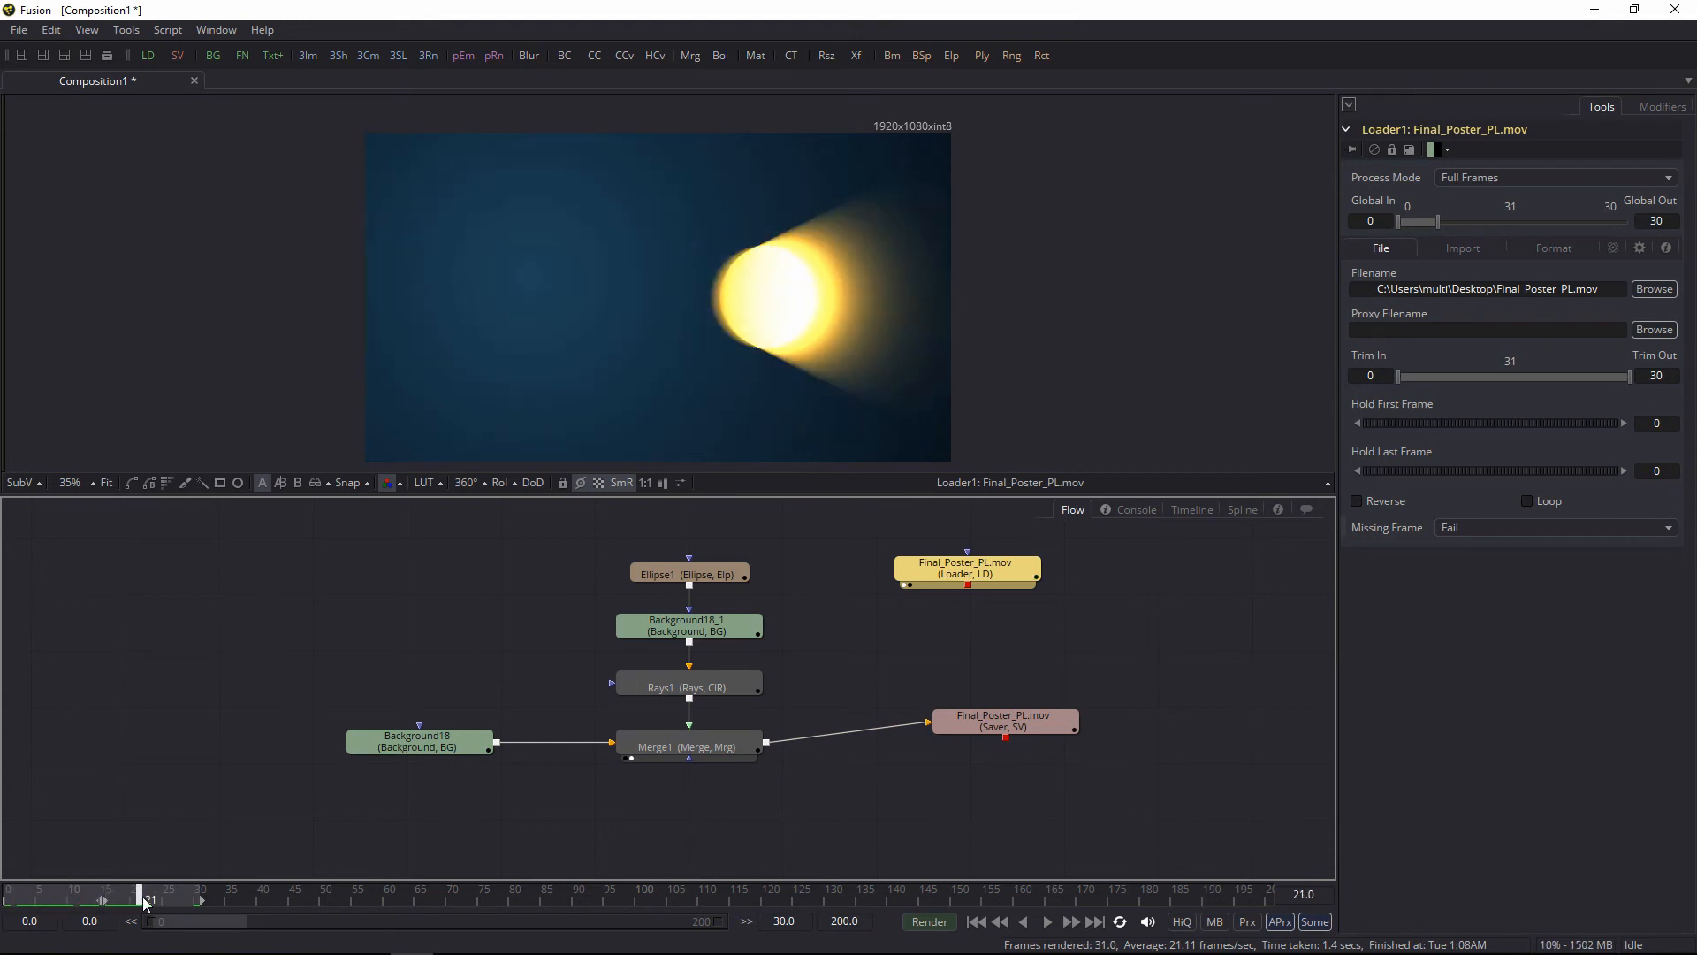
left_click_drag(953, 570, 989, 575)
key("Delete")
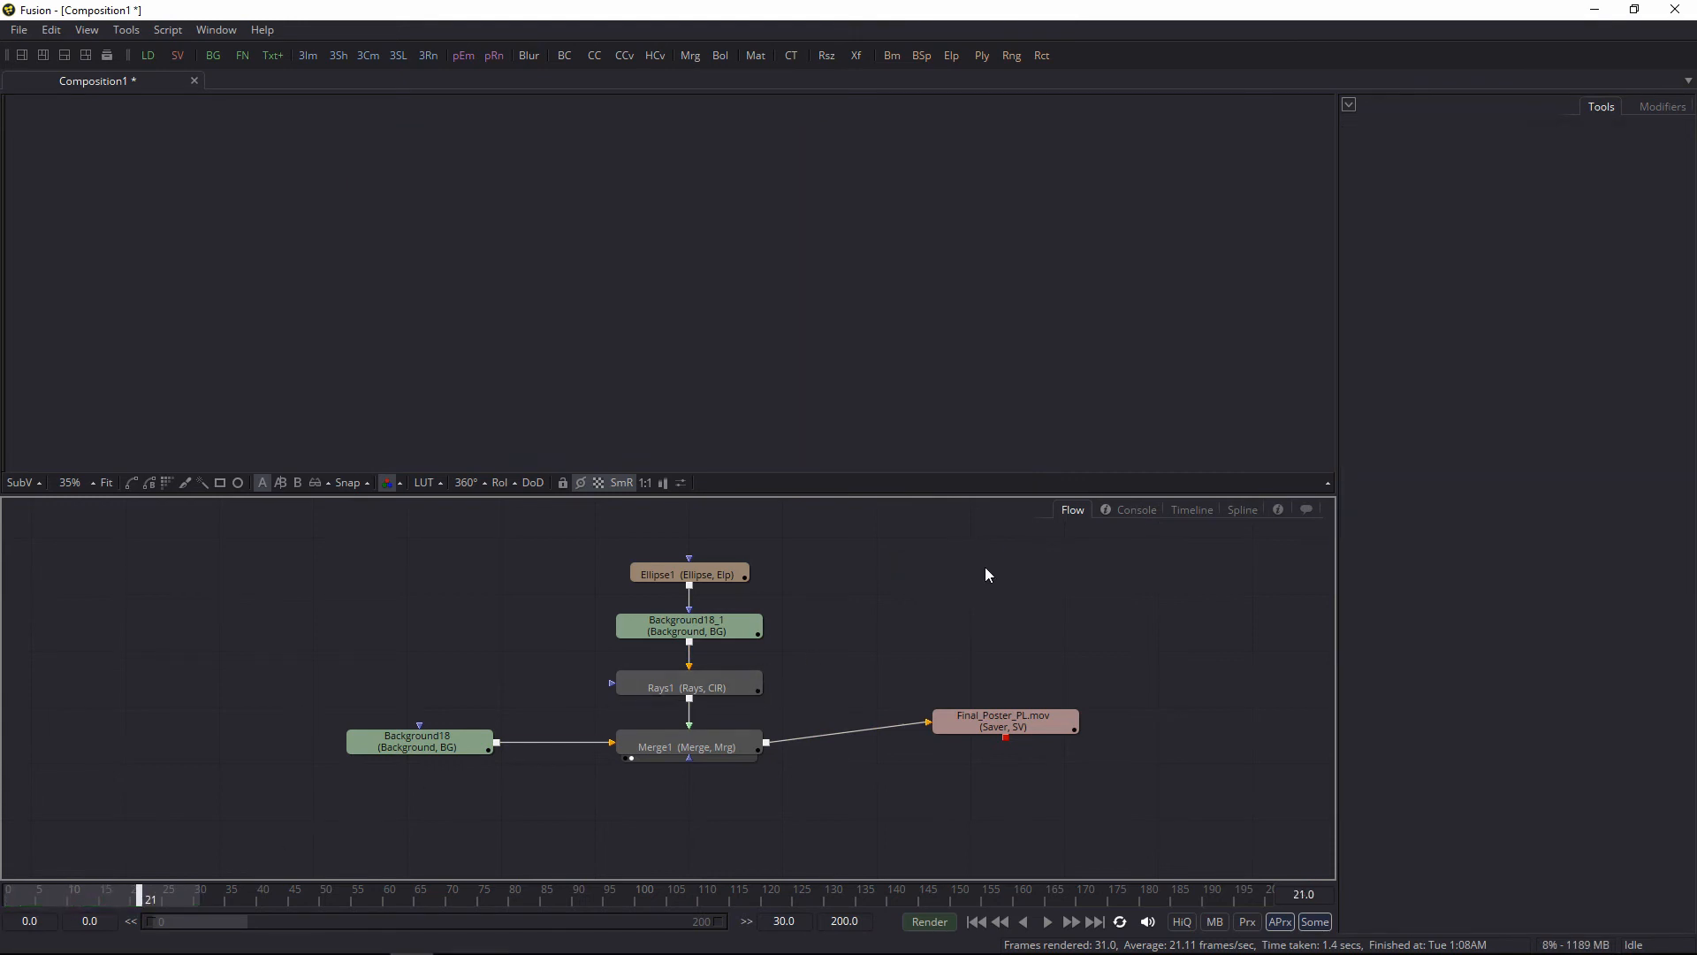
Step: Display Merge1 in the viewer and set Background18's image size to 1485 by 743
left_click(431, 747)
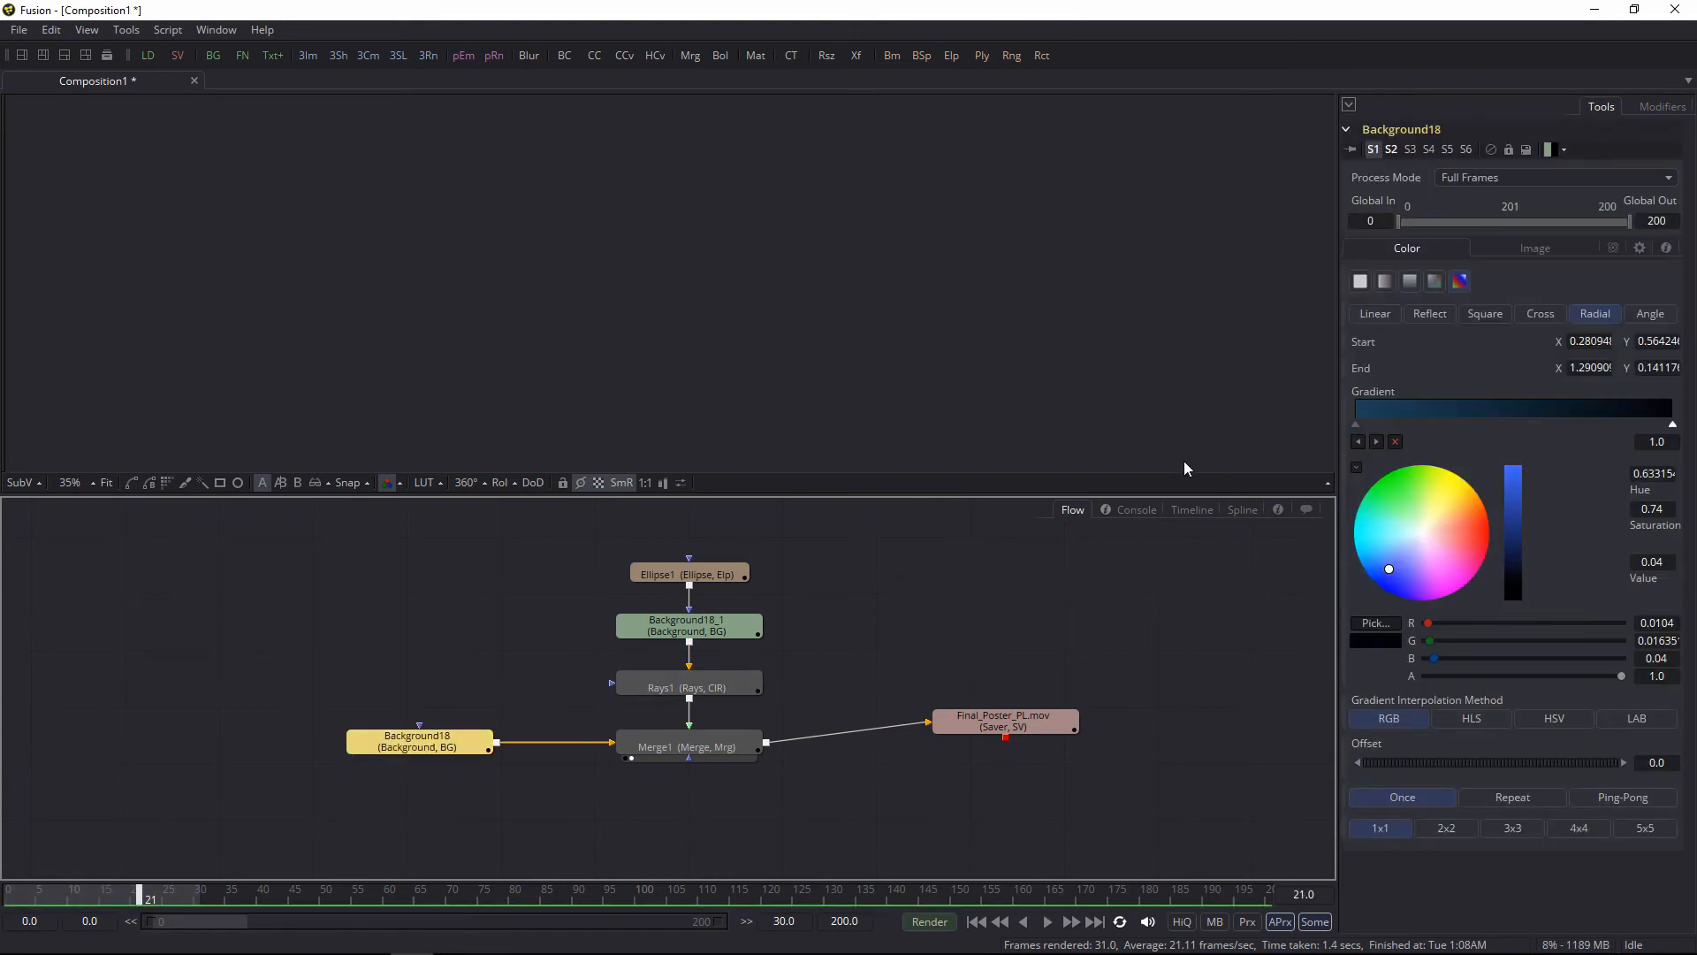
left_click(628, 758)
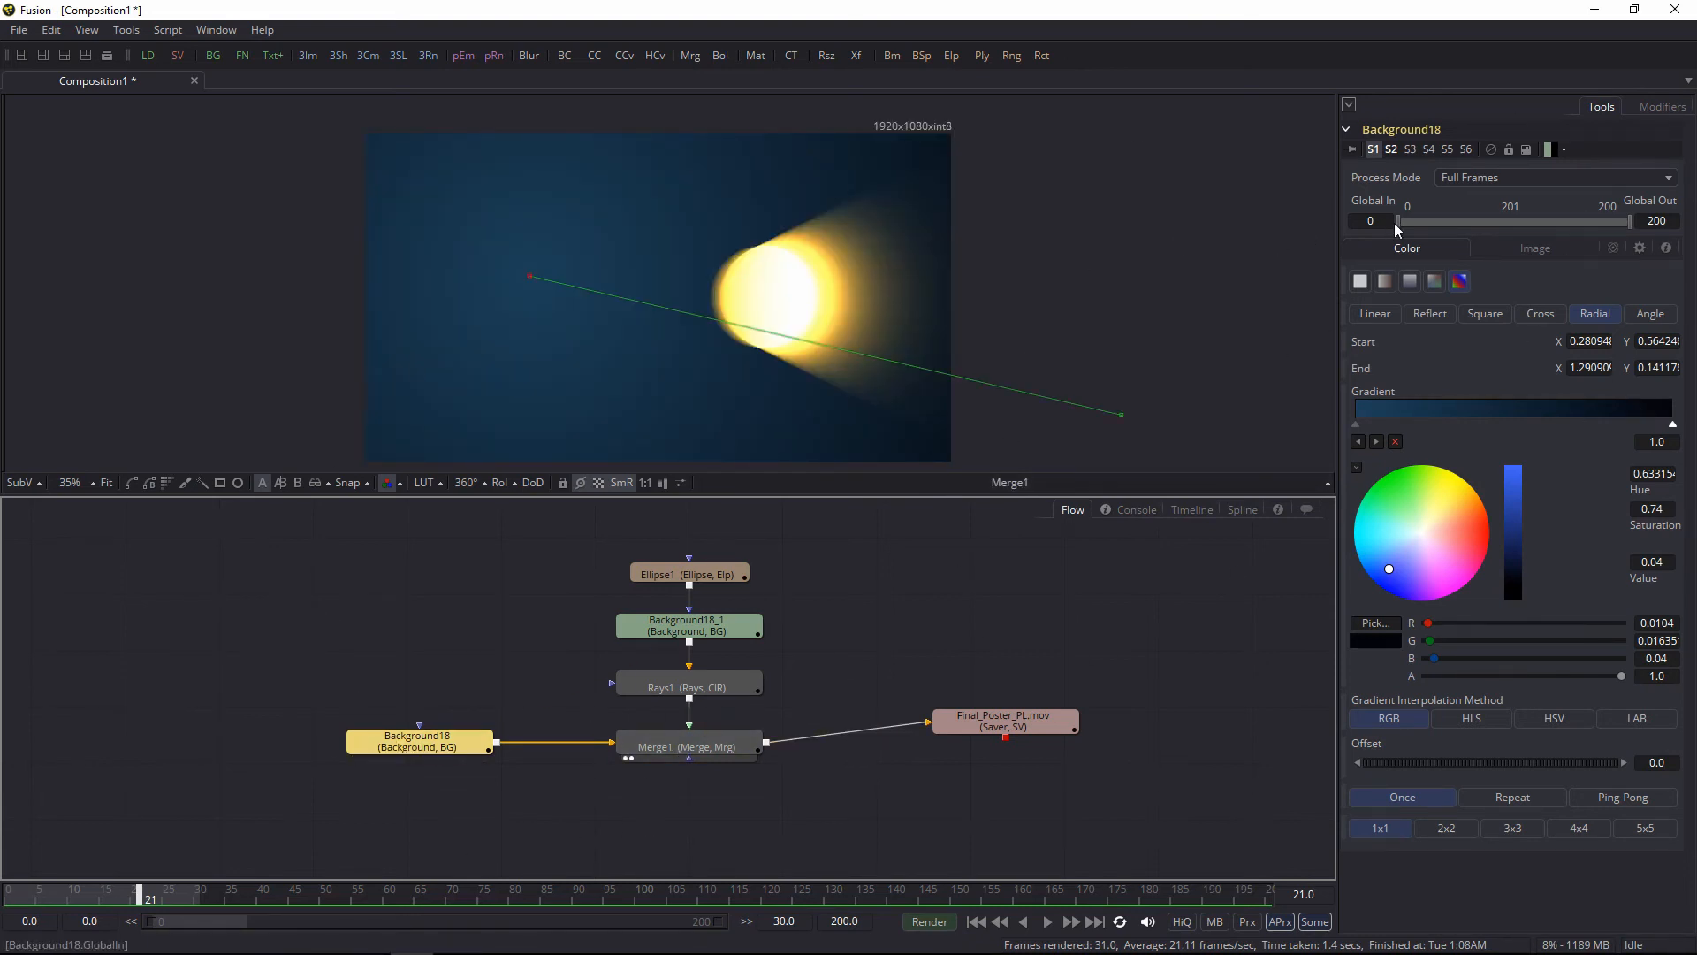
left_click(1536, 248)
left_click_drag(1608, 317, 1461, 364)
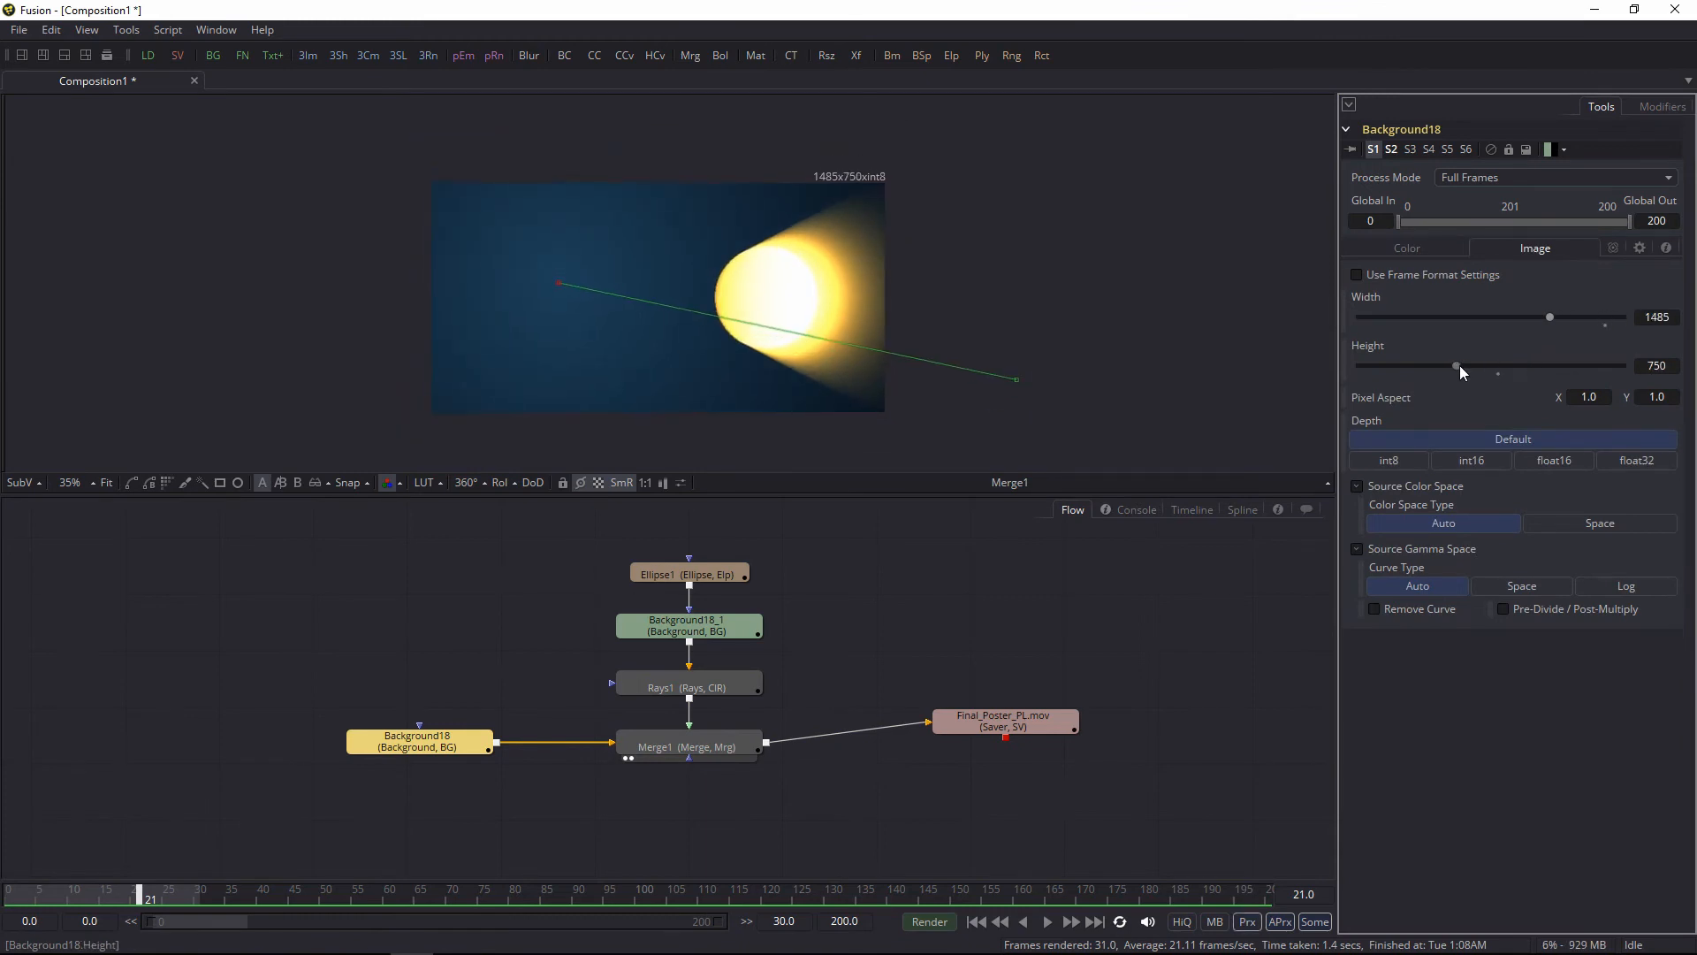
Step: Try to render the resized composition through the Final_Poster_PL.mov Saver, and close the program
left_click(1044, 720)
left_click(930, 921)
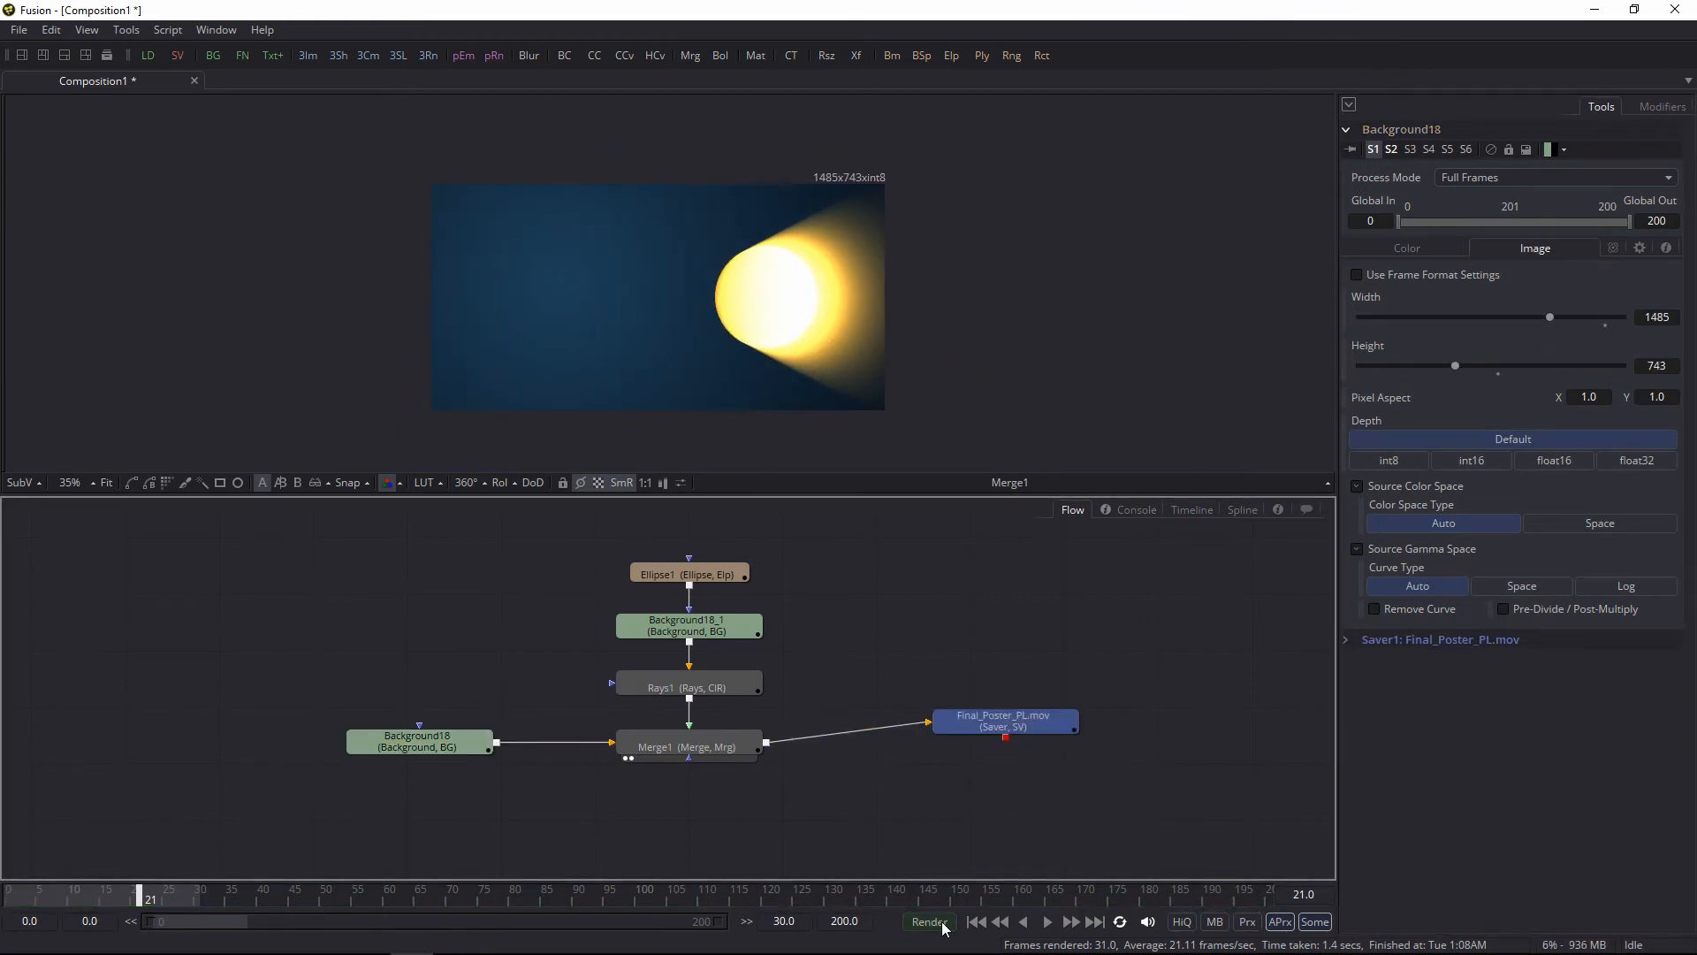
left_click(978, 644)
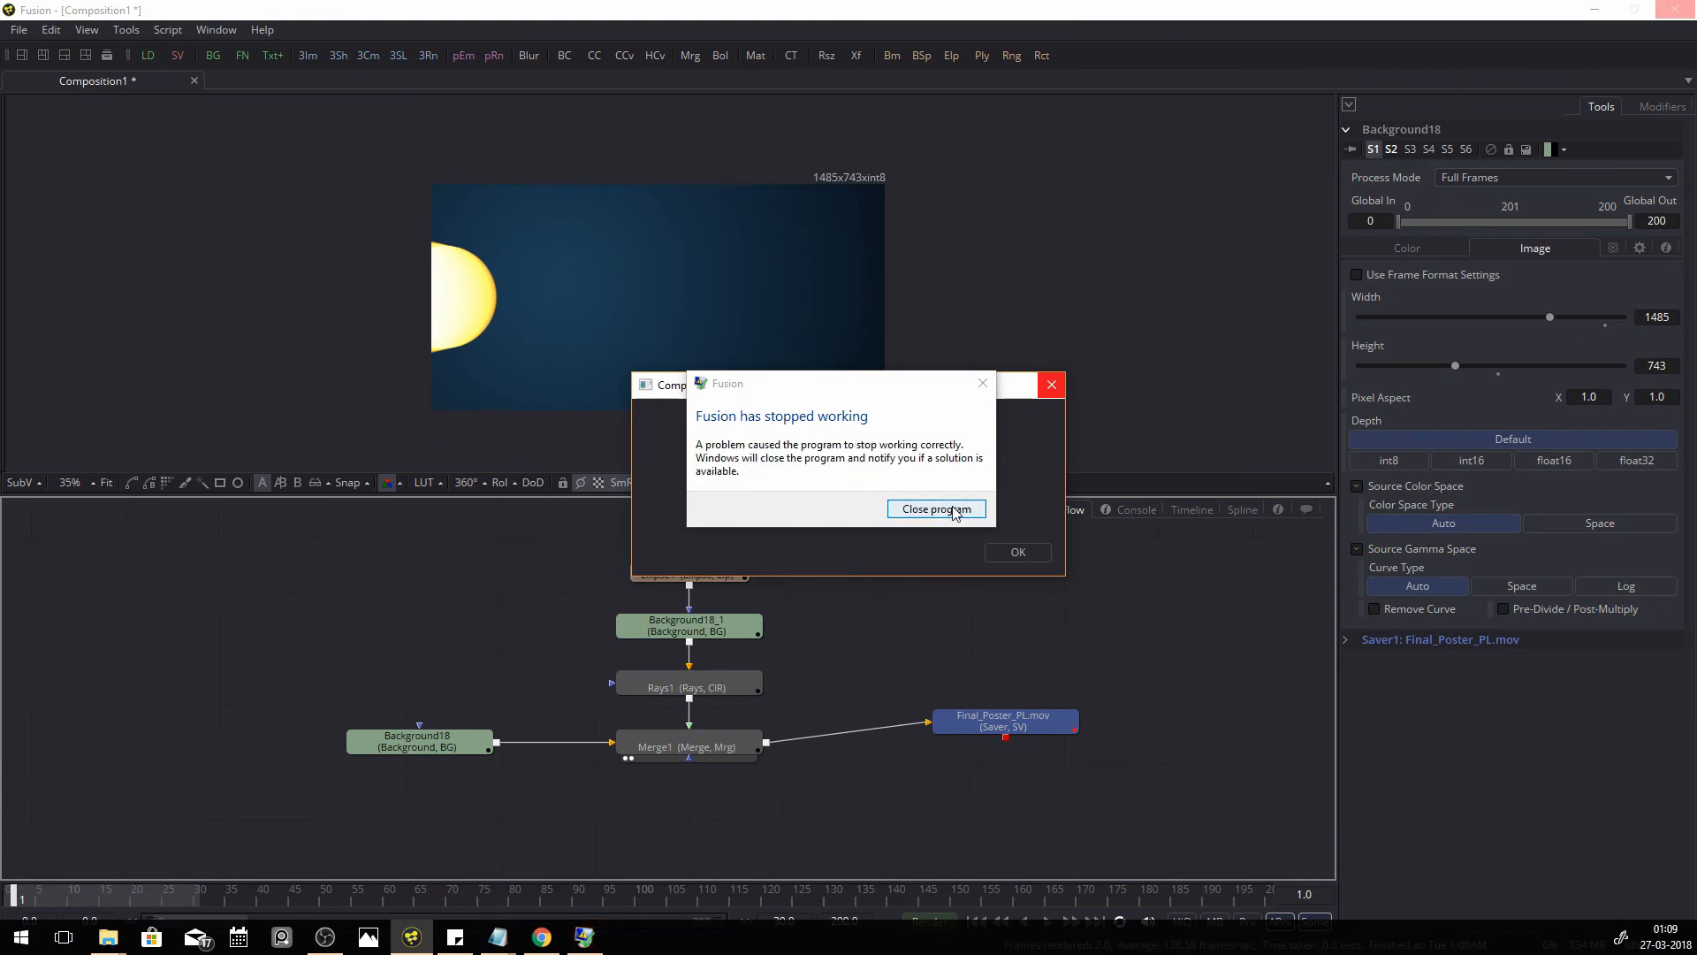
left_click(951, 505)
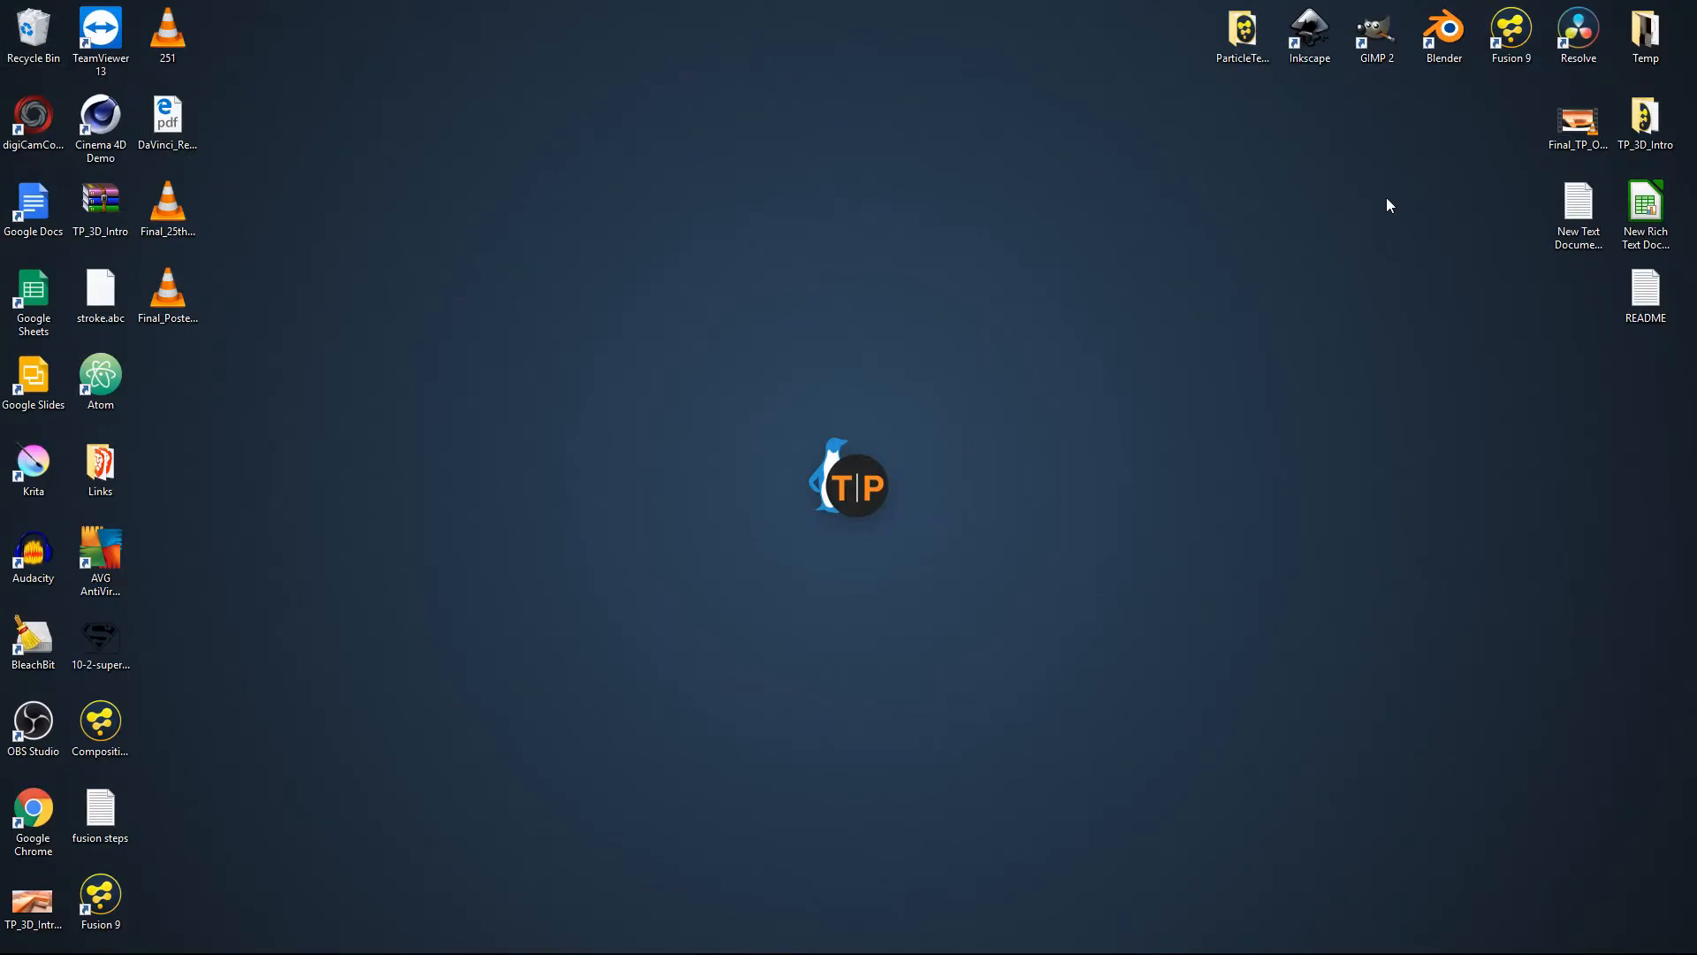
Step: Relaunch Fusion 9 and set the Saver's output file to test.mov in the Project_14_Fusion_Lowerthirds folder
double_click(1512, 31)
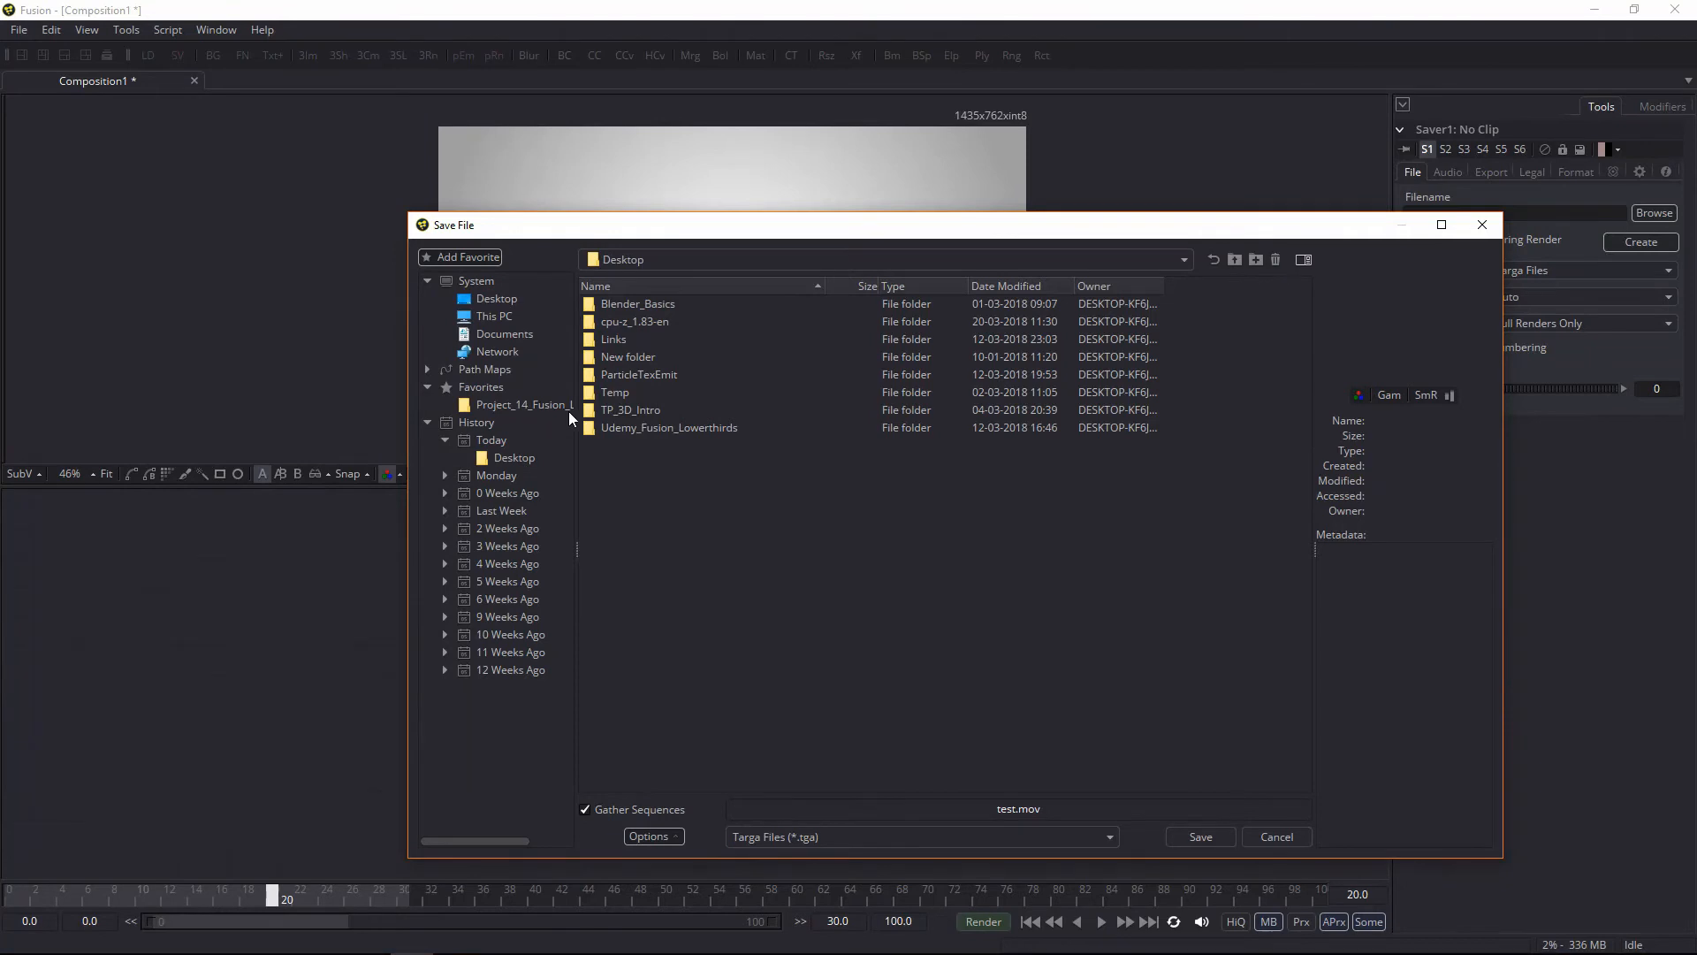
left_click(570, 408)
left_click_drag(1083, 811, 684, 806)
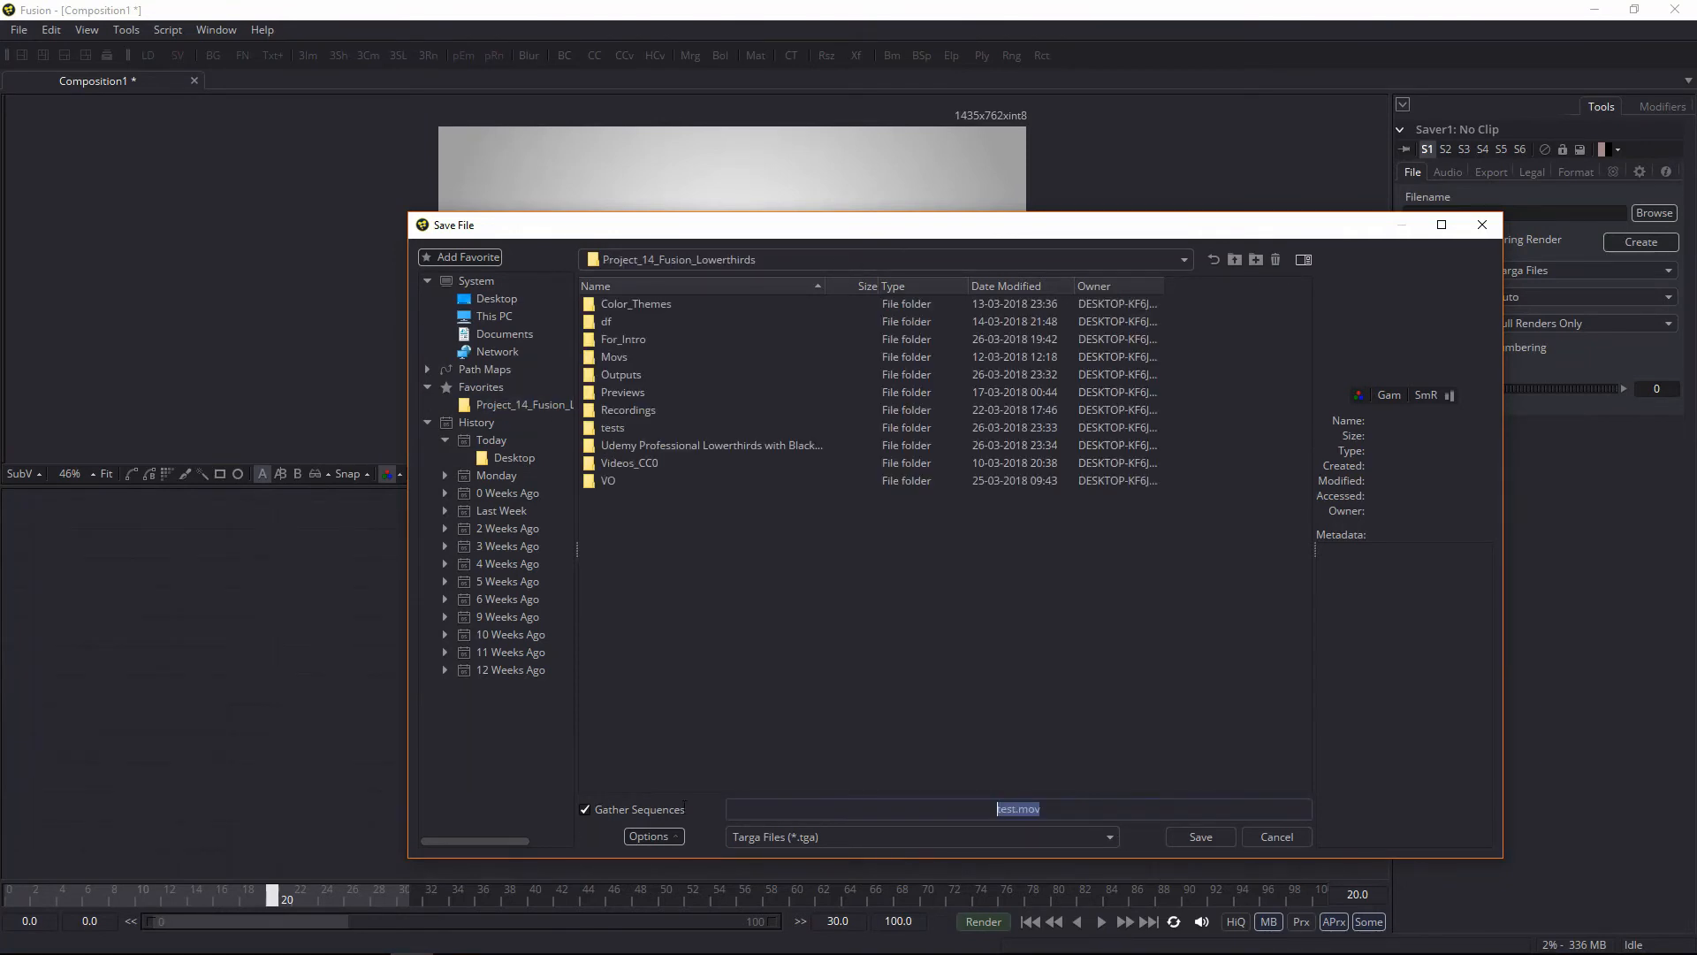
type("test.mov")
key("Return")
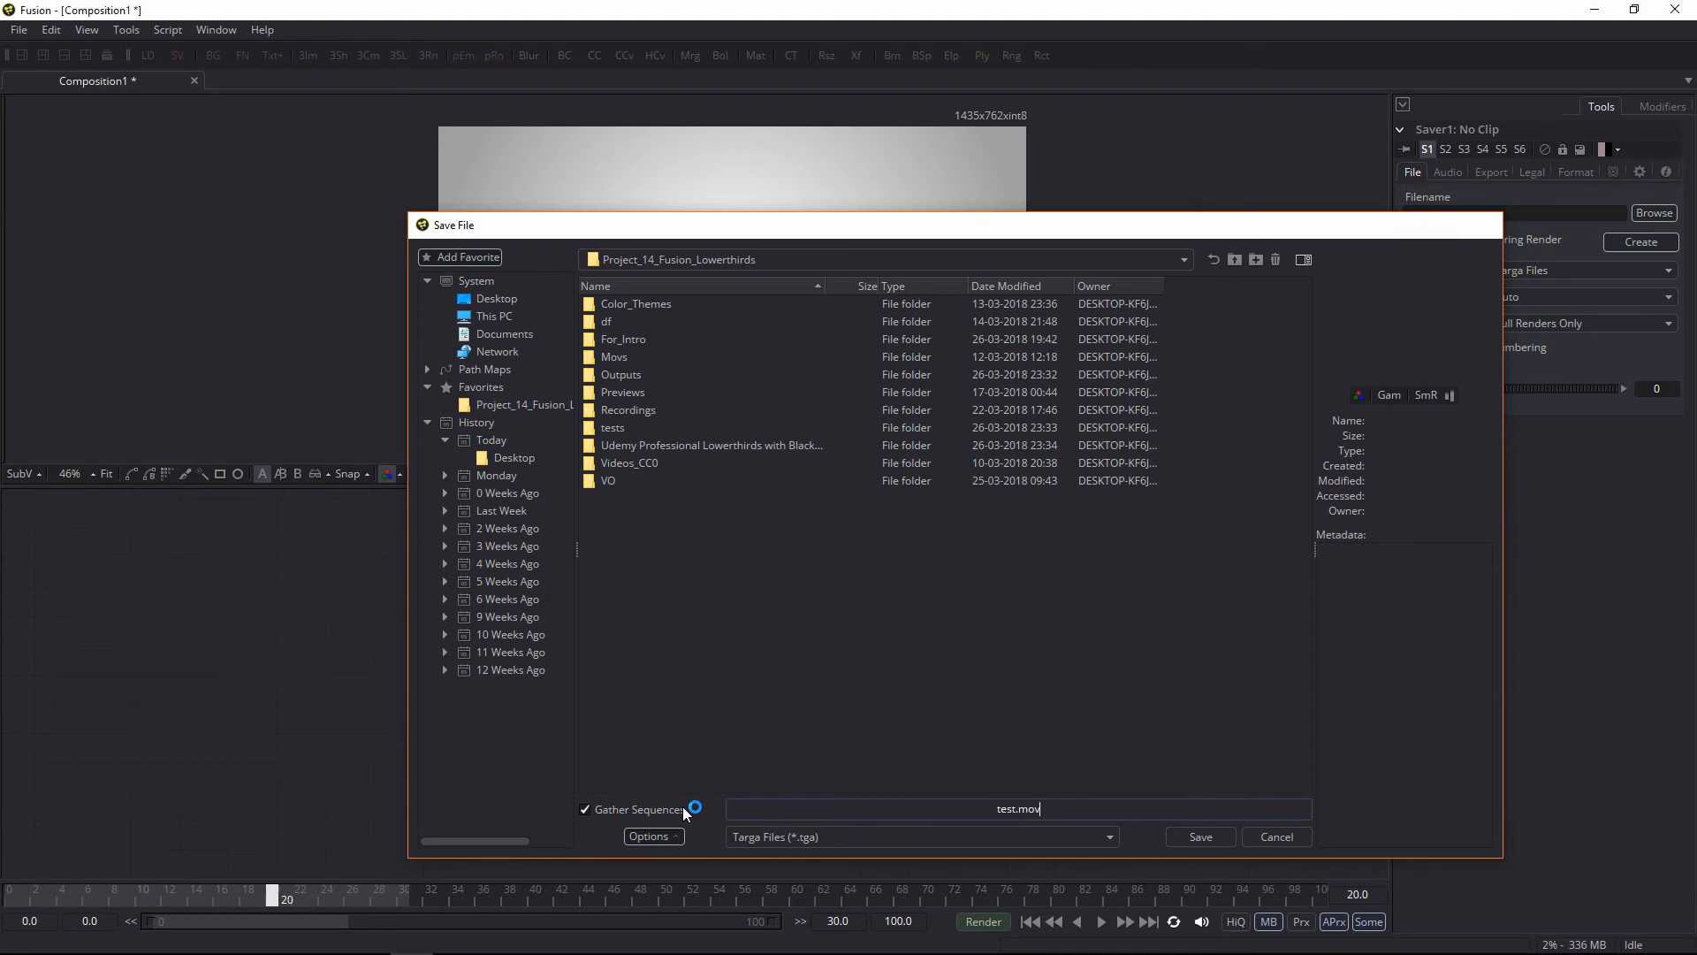
Step: Set the Saver's compression format to Uncompressed ARGB 8-bit and return to its file settings
left_click(1577, 172)
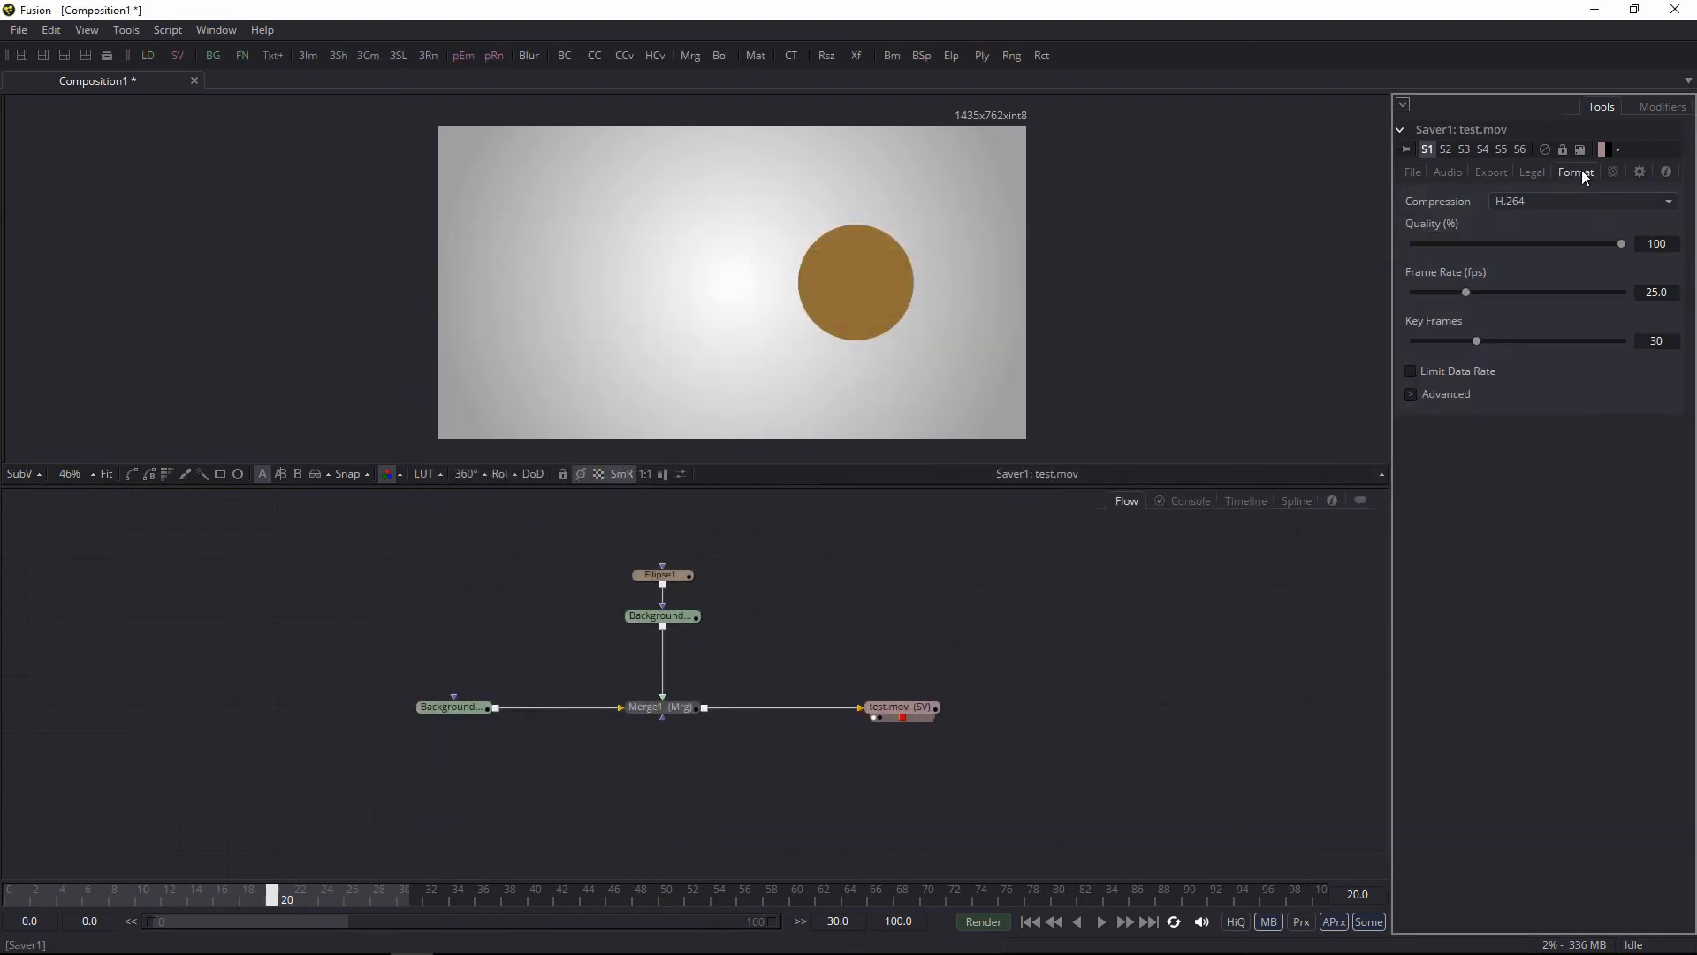
left_click(1511, 203)
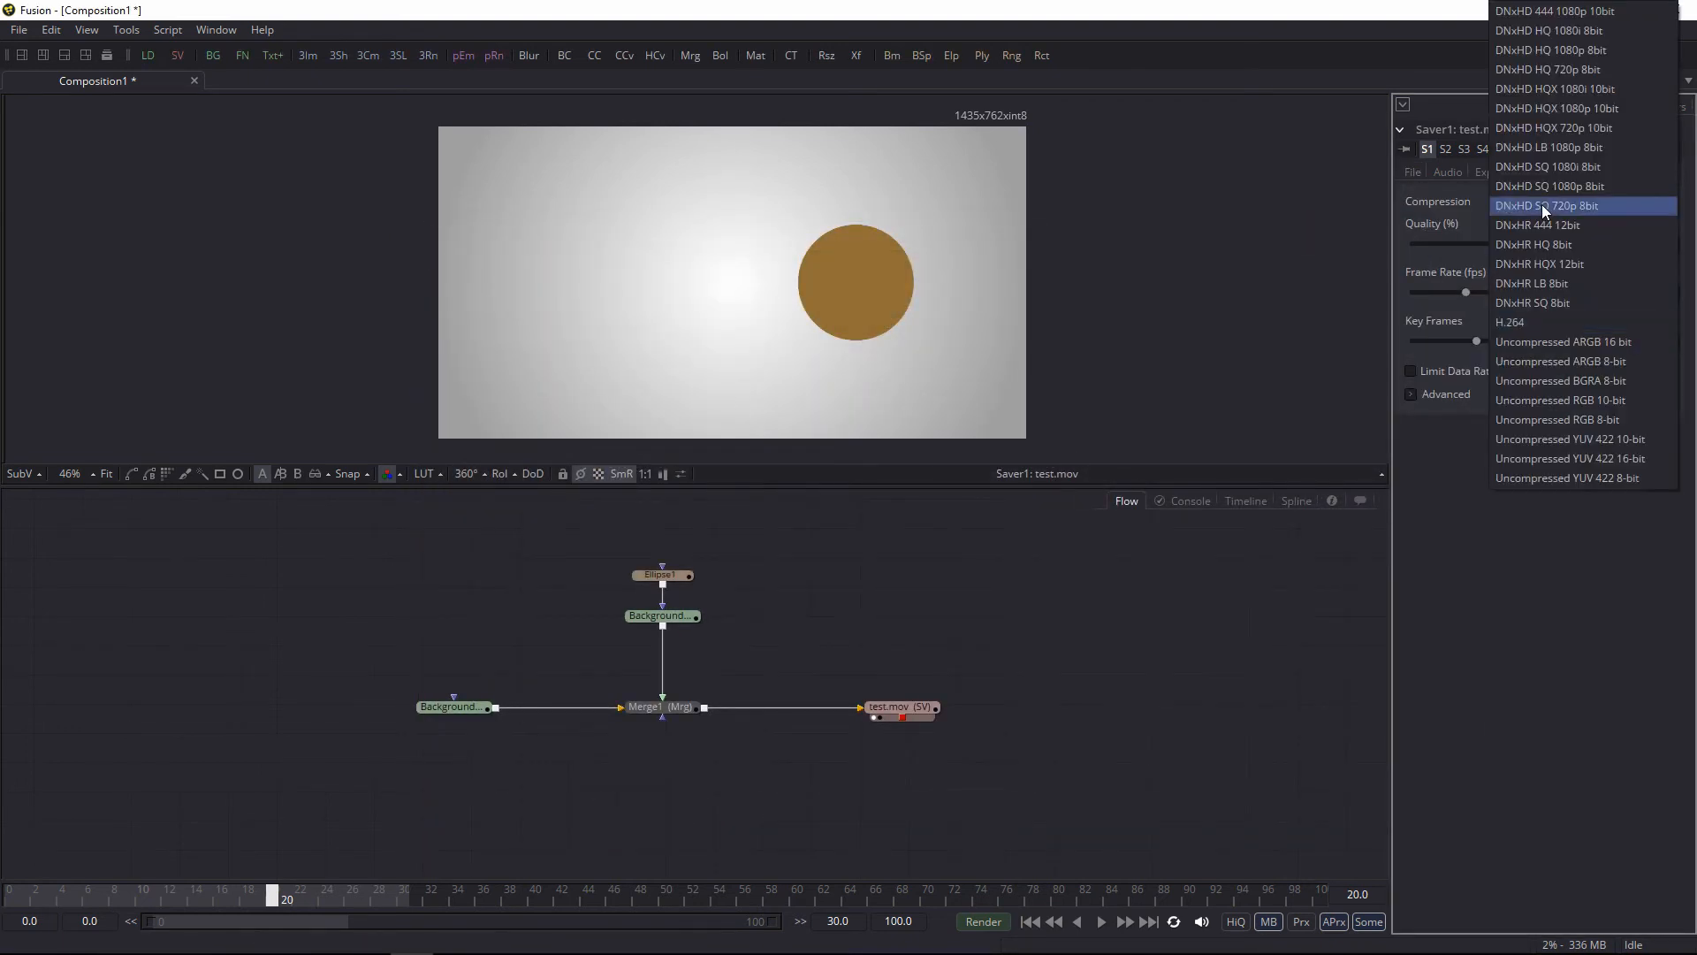
left_click(1646, 362)
left_click(1412, 171)
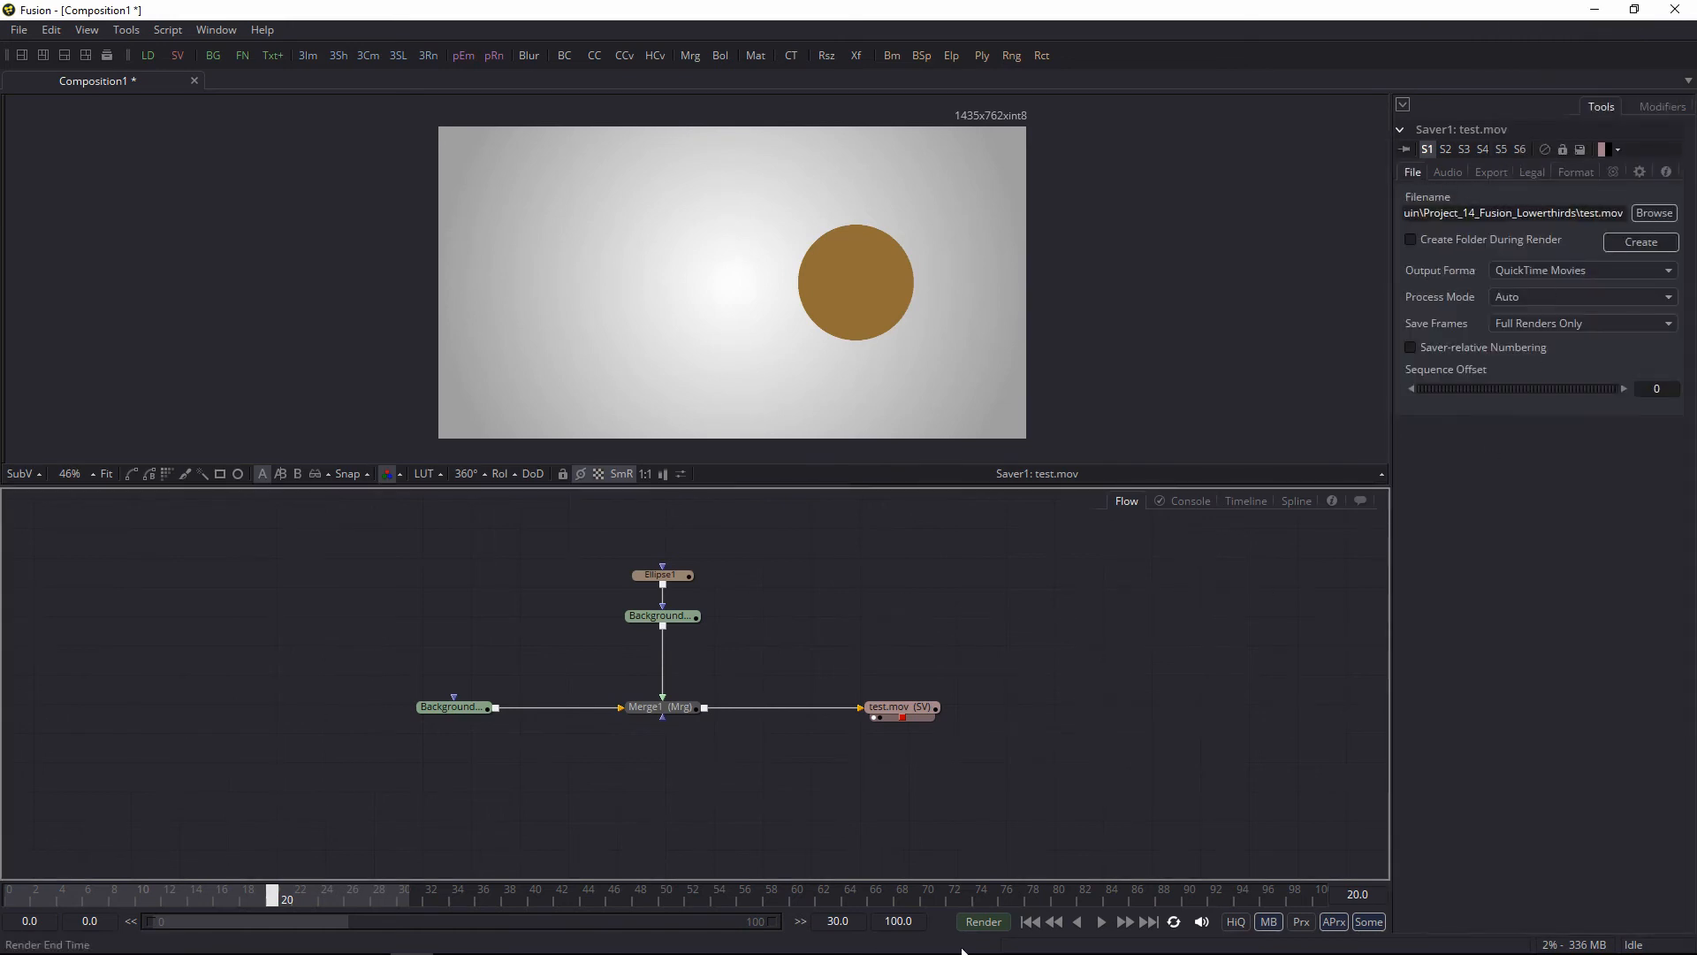
Step: Render frames 0 to 30 to test.mov with the Final configuration, and dismiss the completion message
left_click(995, 927)
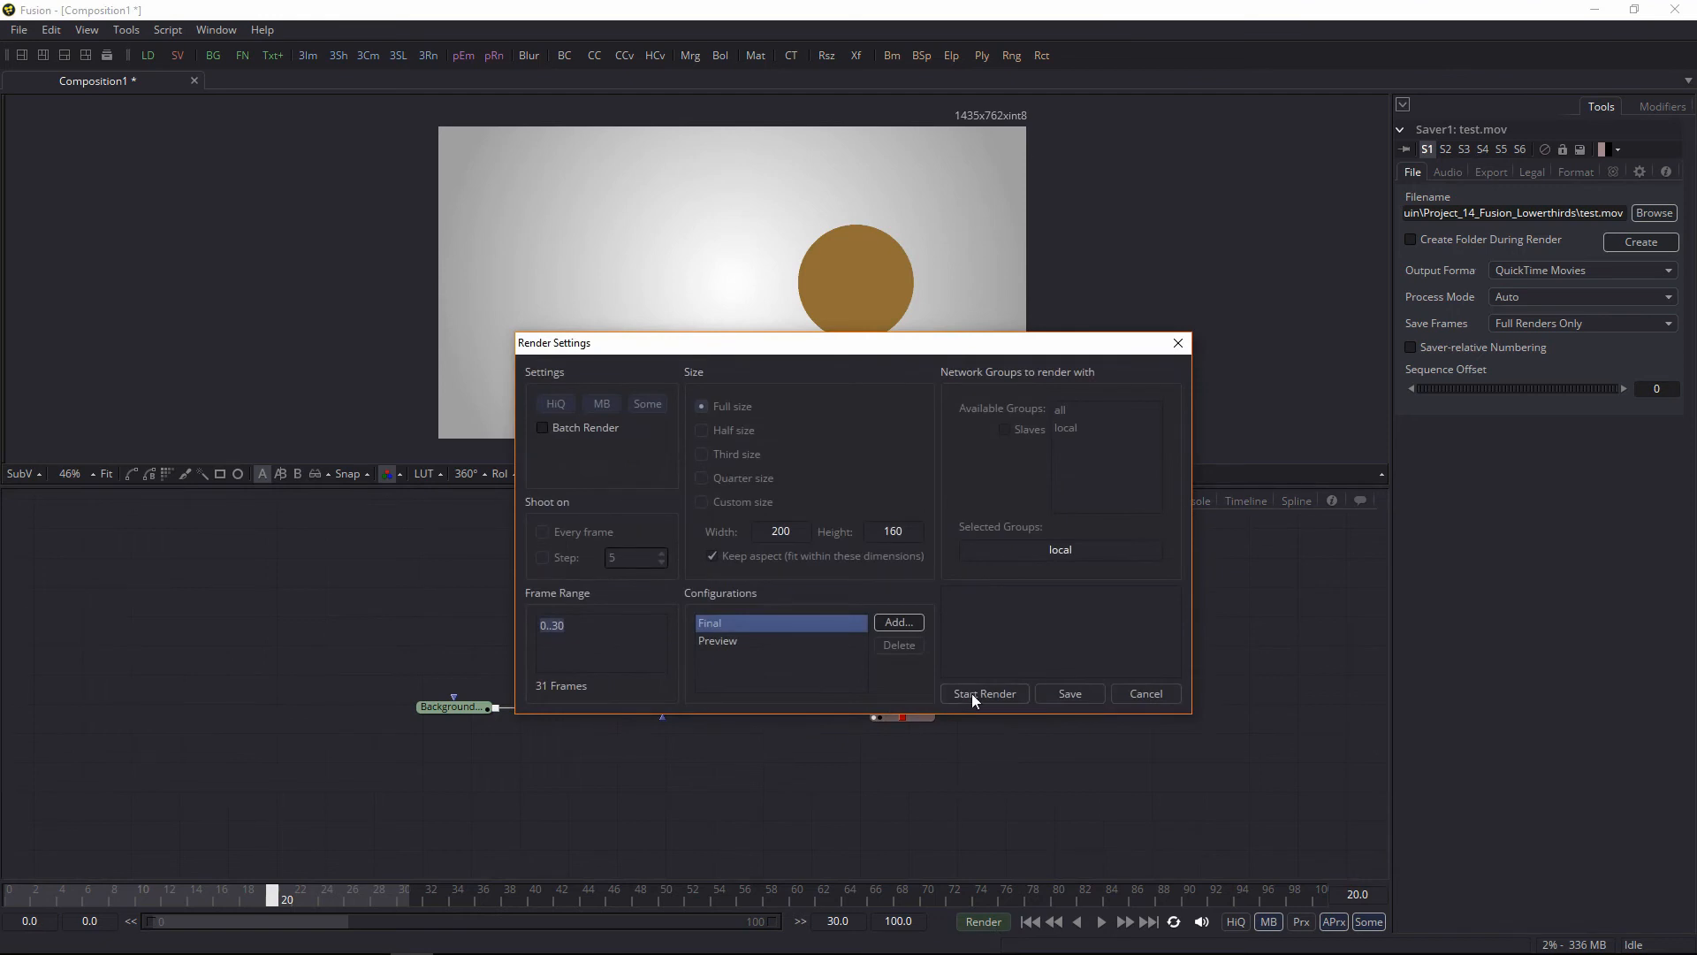
left_click(972, 694)
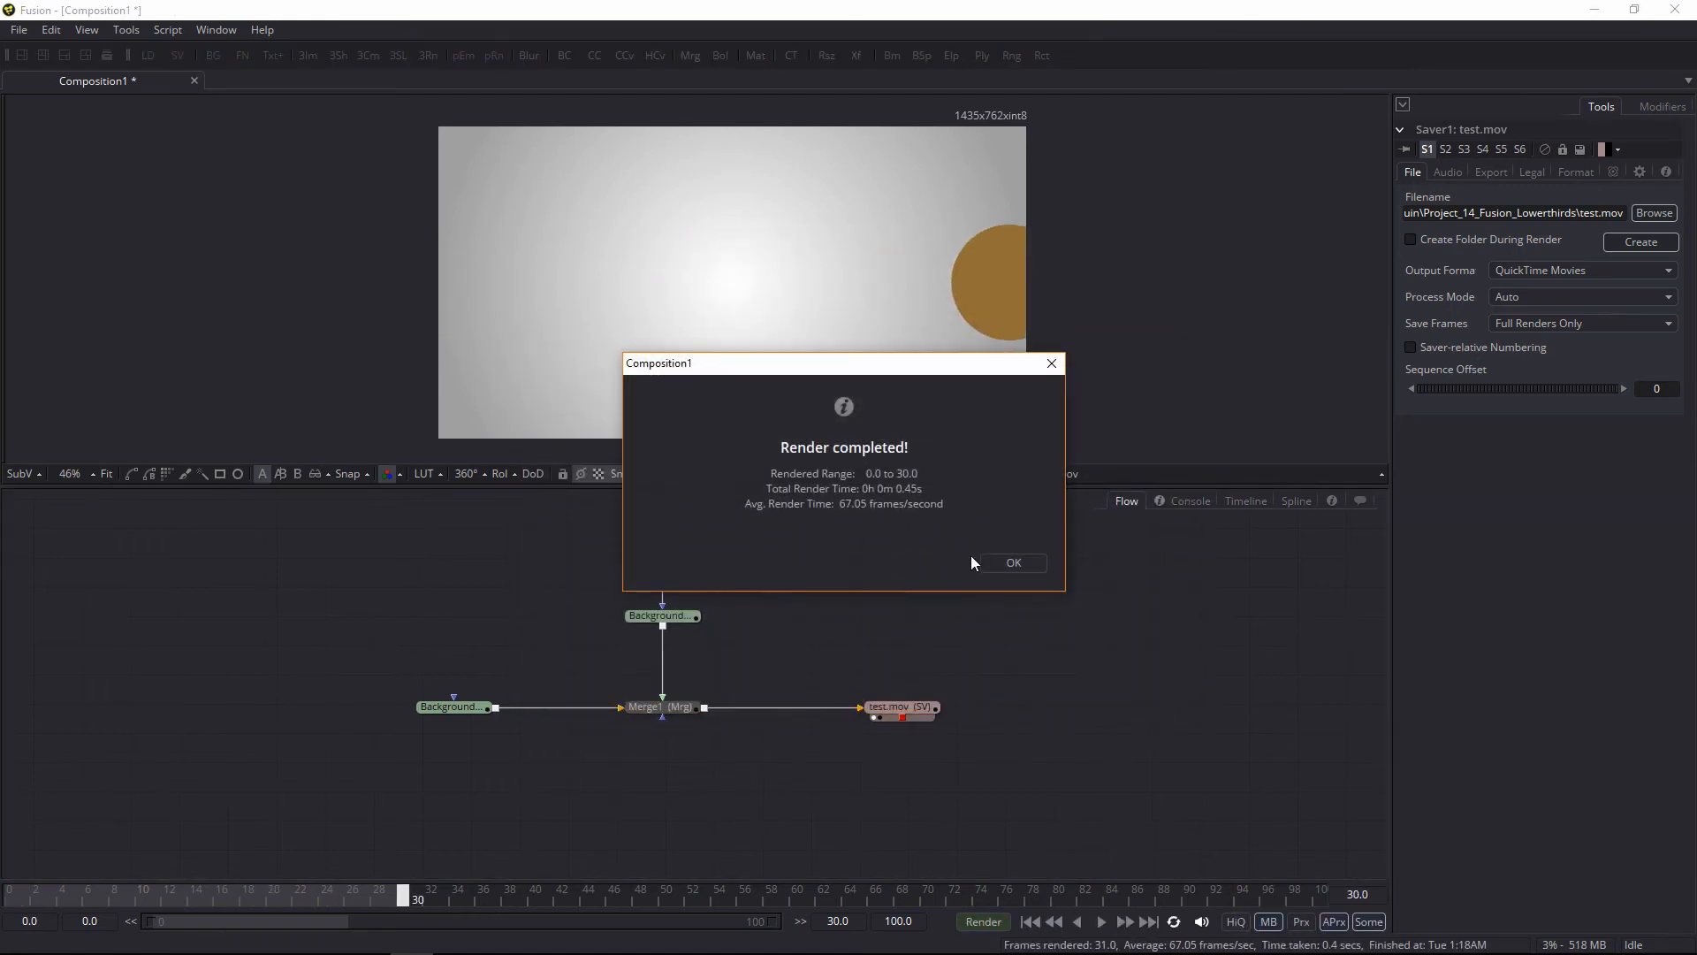
left_click(1030, 572)
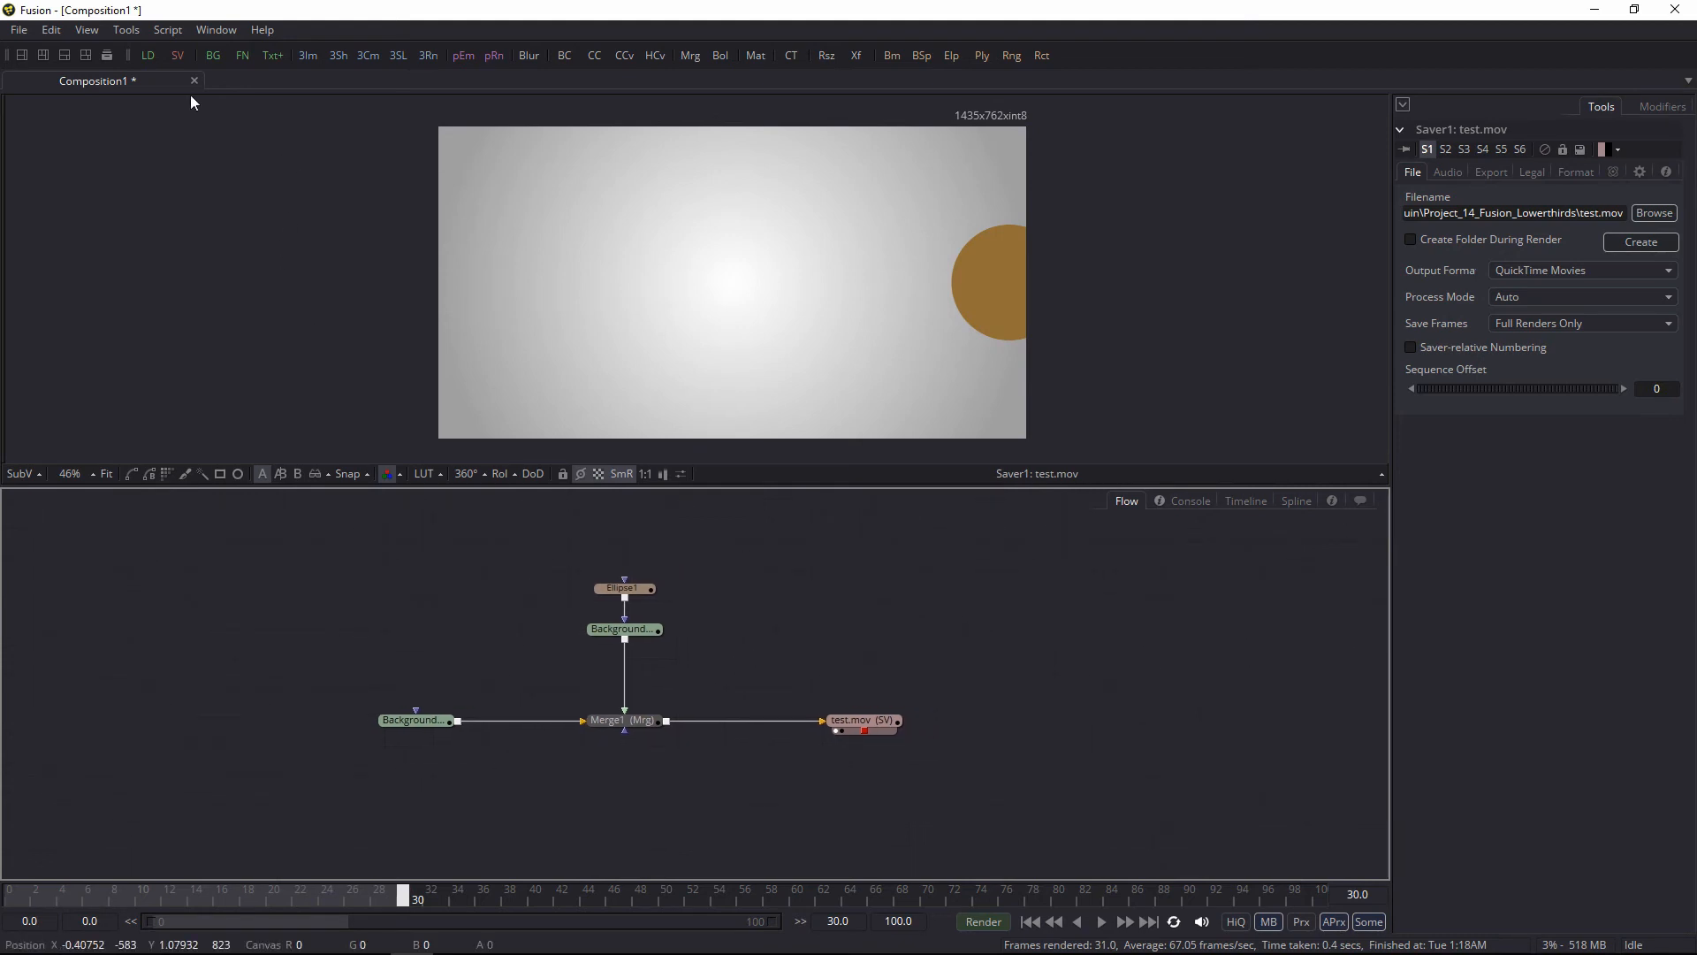
Step: Load test.mov from the Project_14_Fusion_Lowerthirds folder through a new Loader and place it apart from the existing nodes
left_click(148, 54)
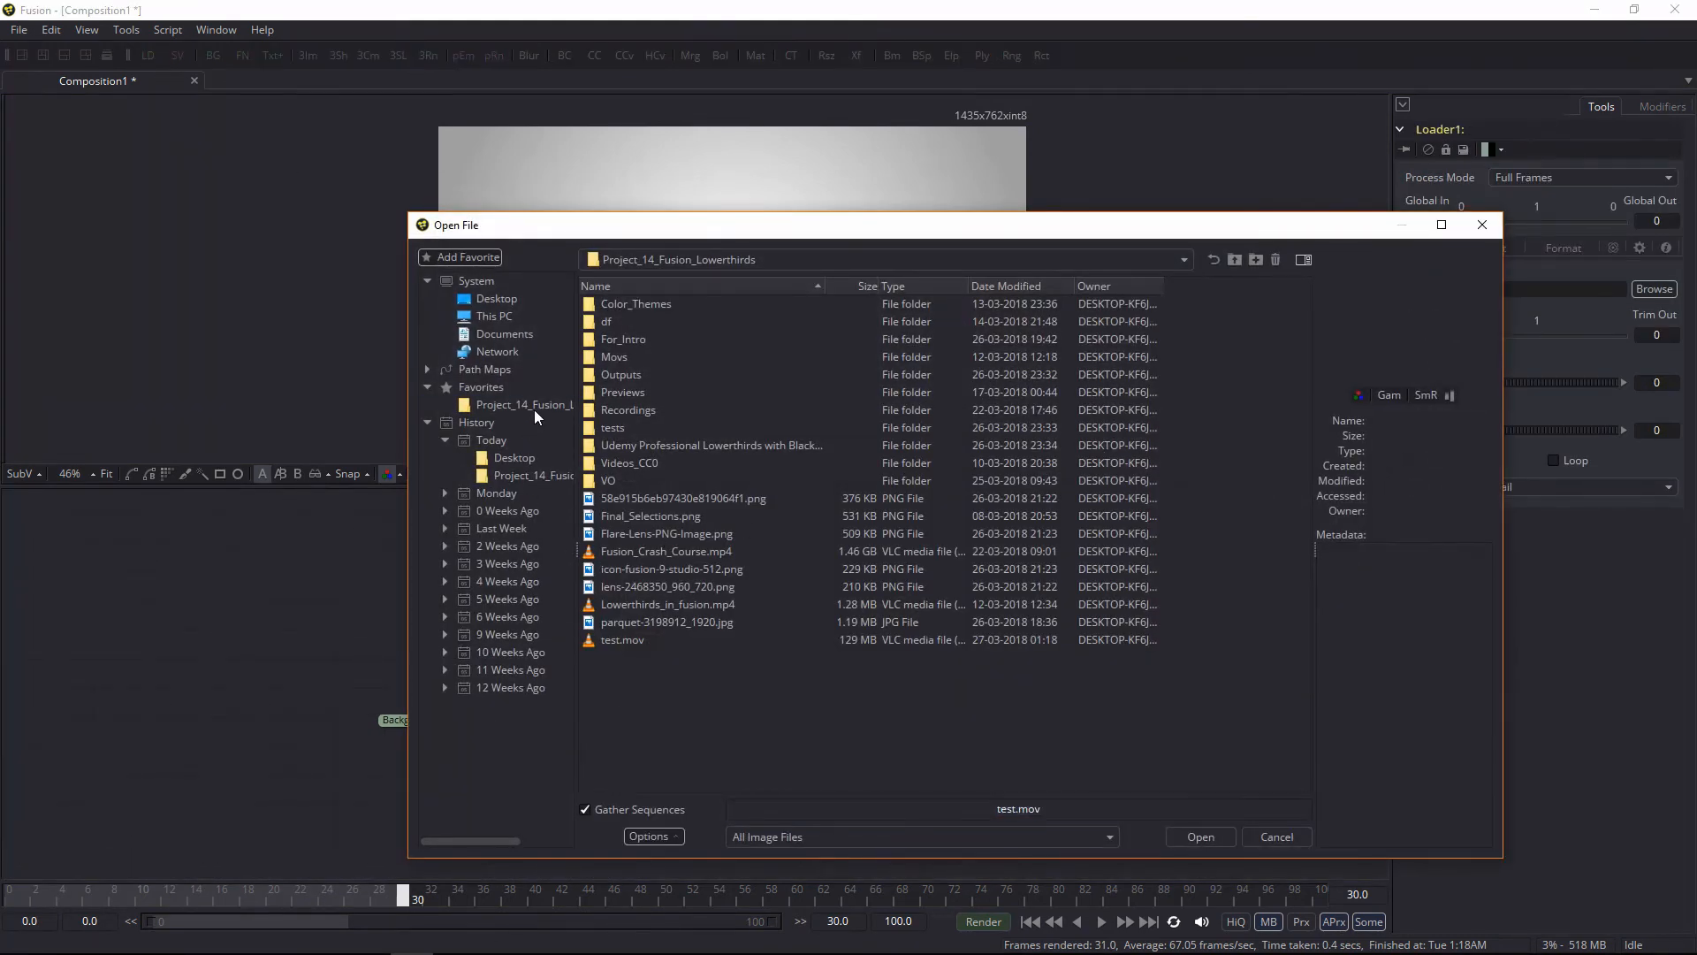
double_click(634, 638)
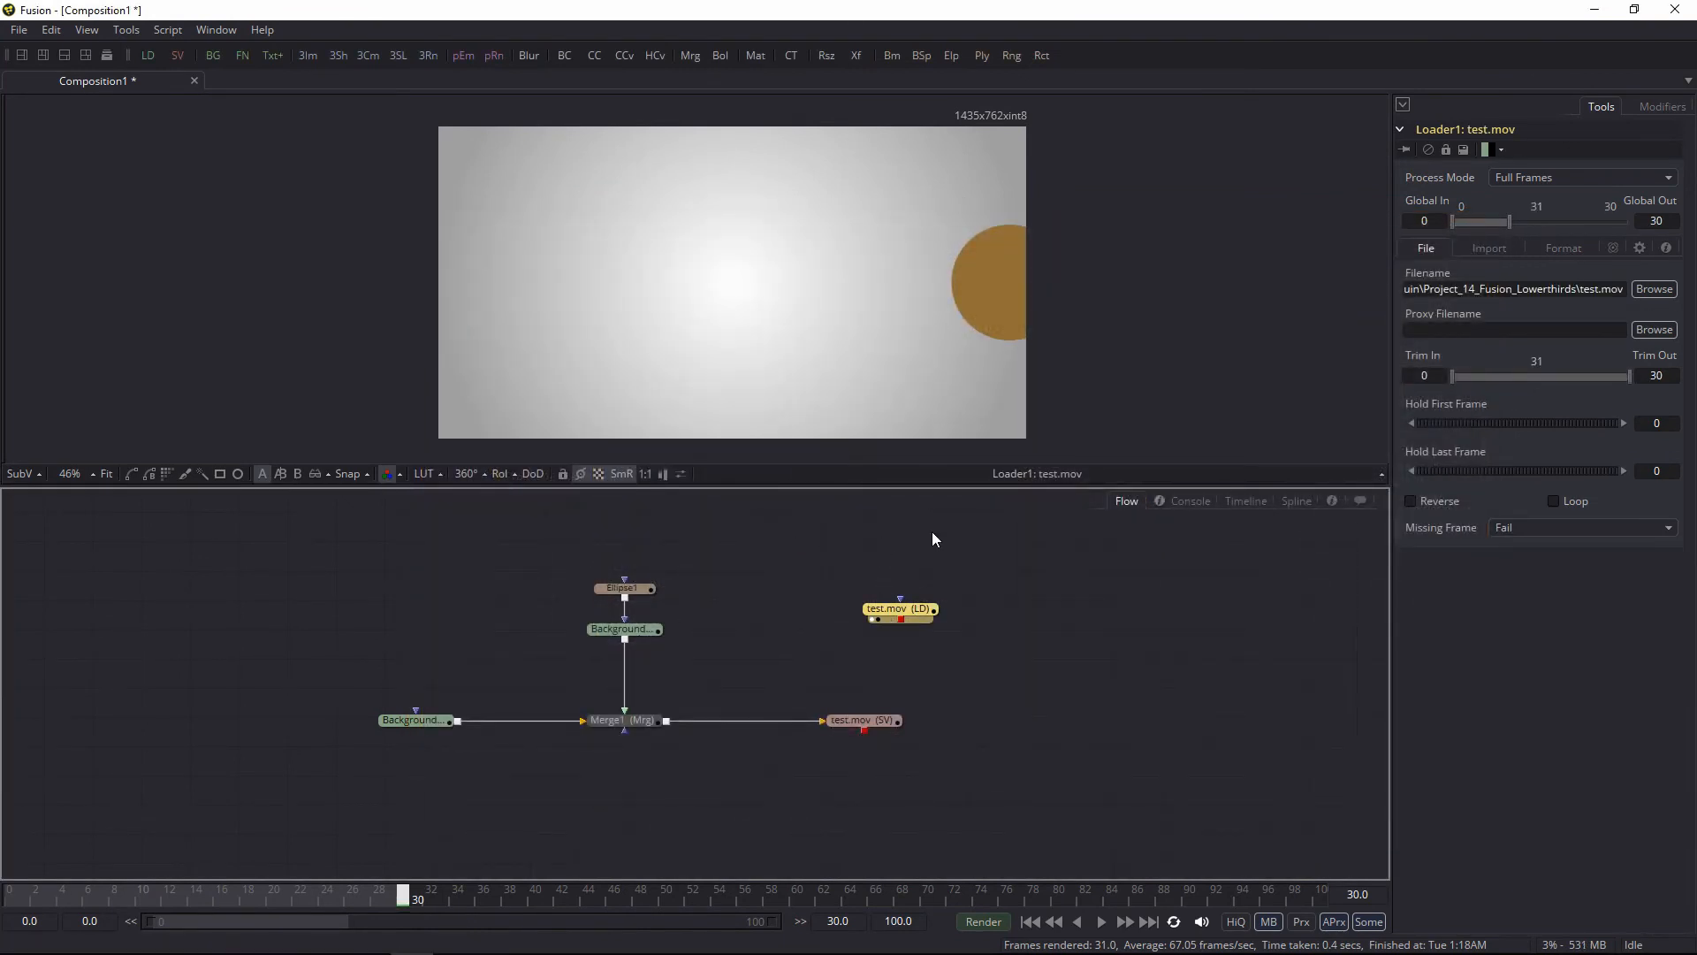
left_click_drag(923, 612, 985, 558)
Step: Display the brown circle's Background and the test.mov Loader in turn, and slightly enlarge the viewer area
left_click_drag(638, 630, 788, 247)
left_click(898, 580)
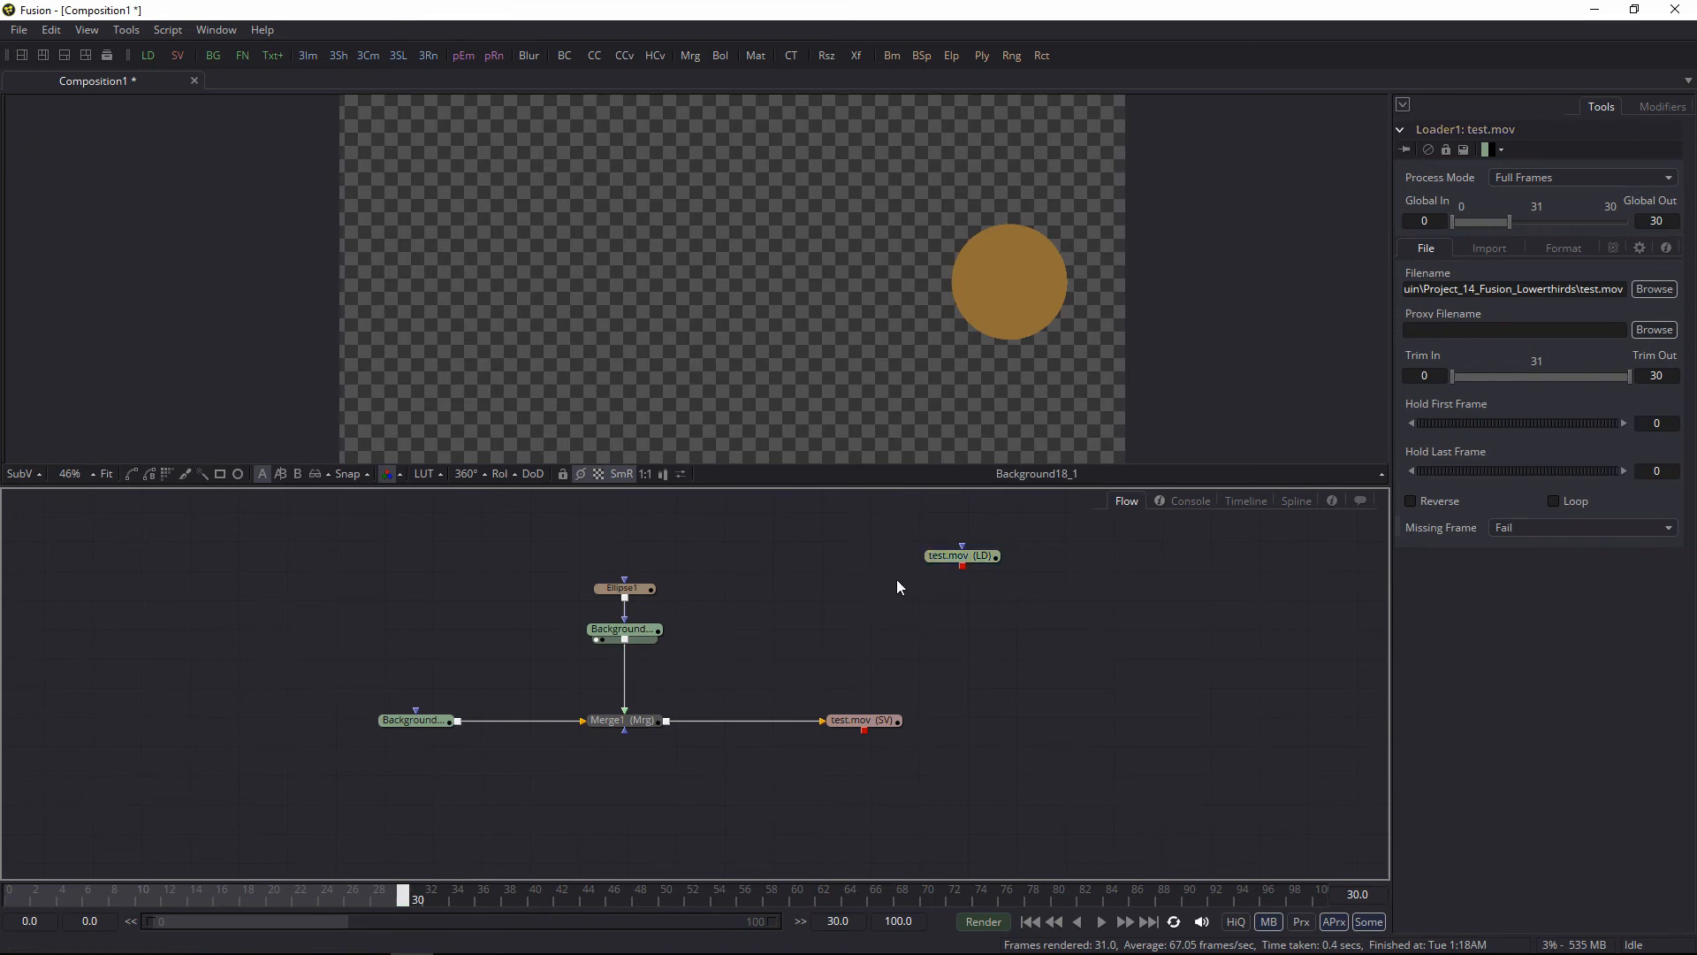
left_click_drag(962, 555, 902, 115)
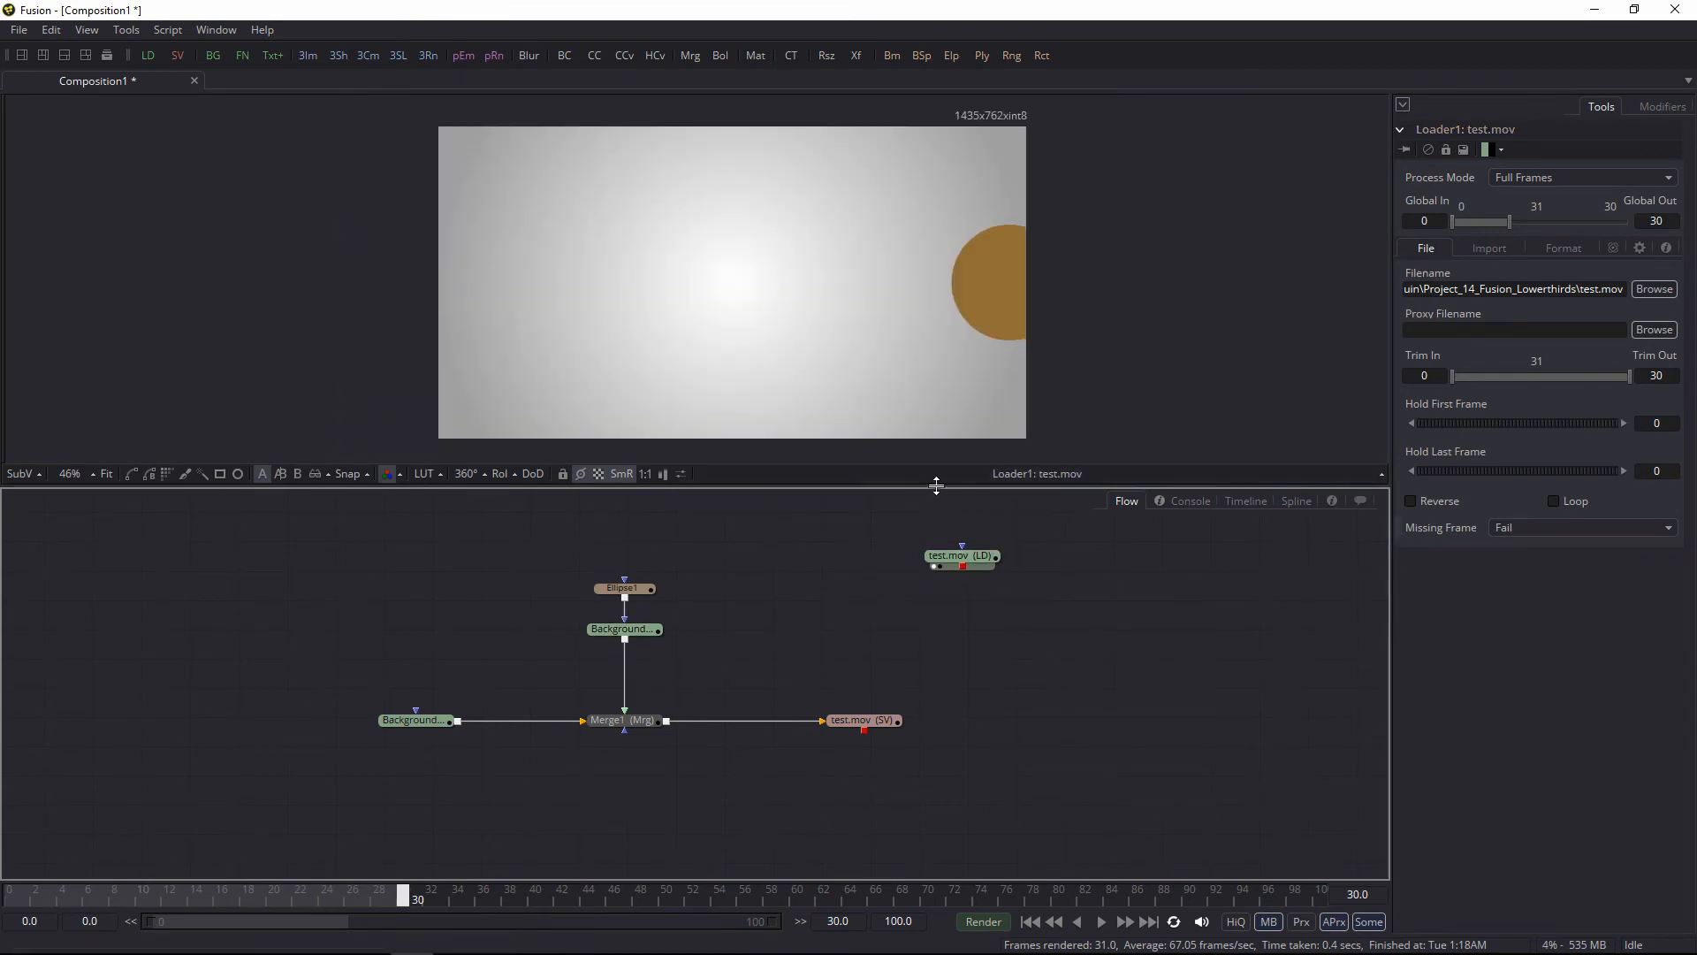
left_click_drag(936, 485, 937, 508)
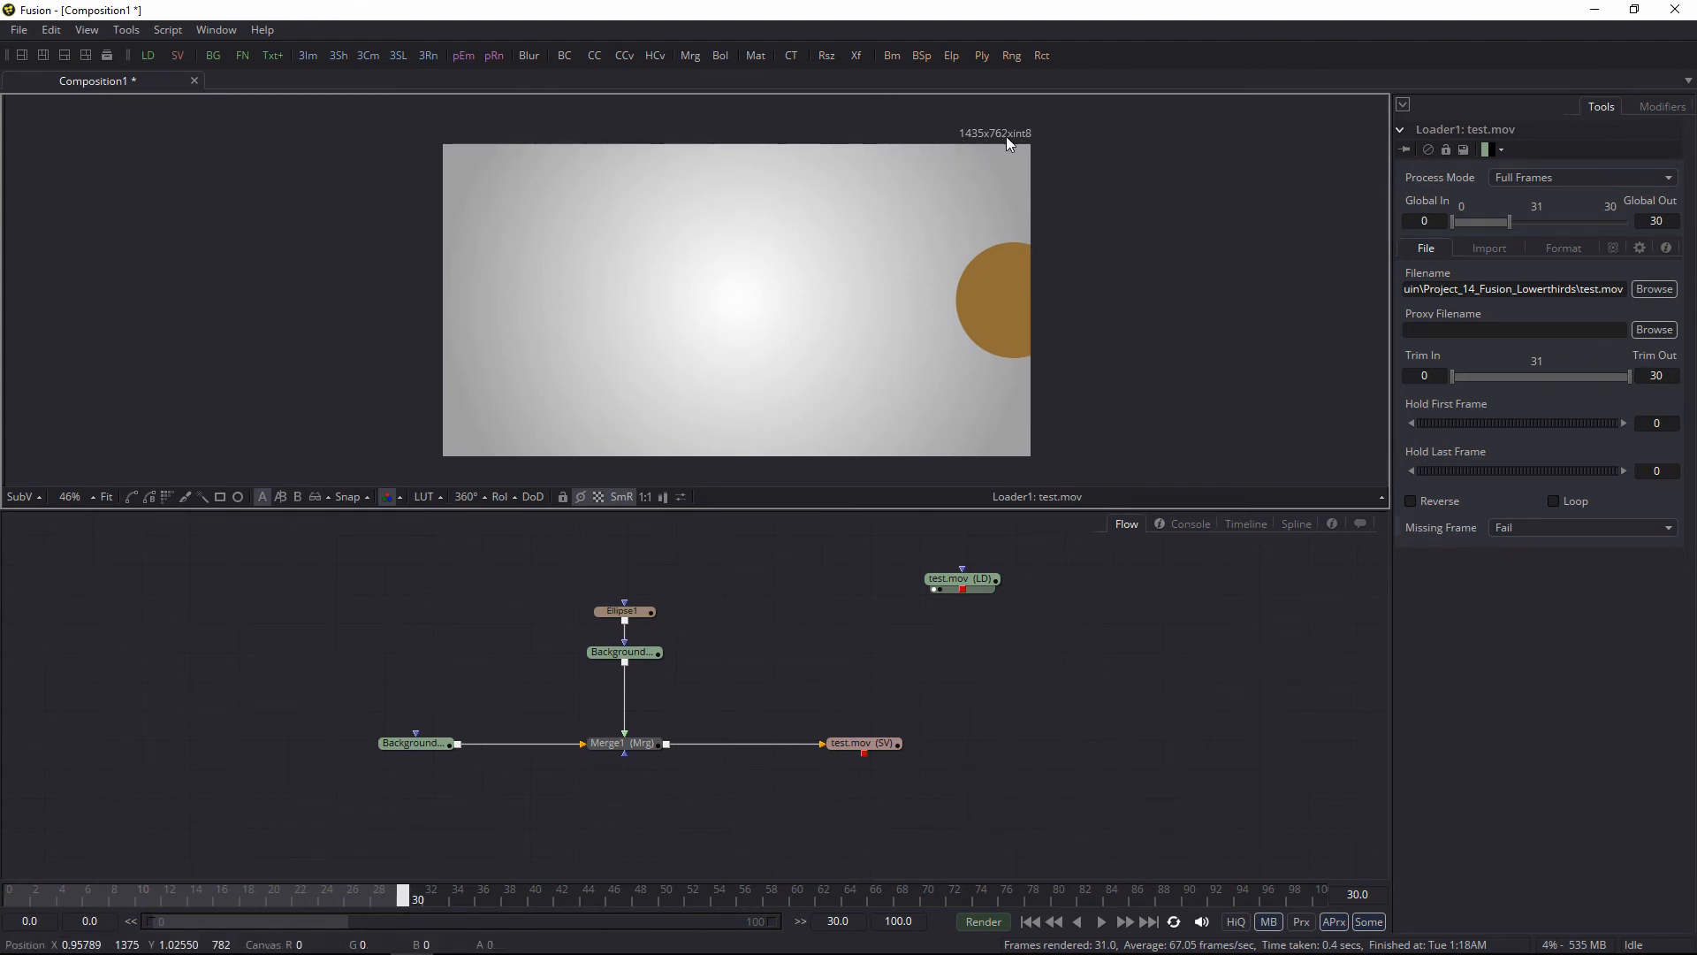
Step: Check the composition's Frame Format preferences and close them without saving
left_click(19, 29)
left_click(87, 335)
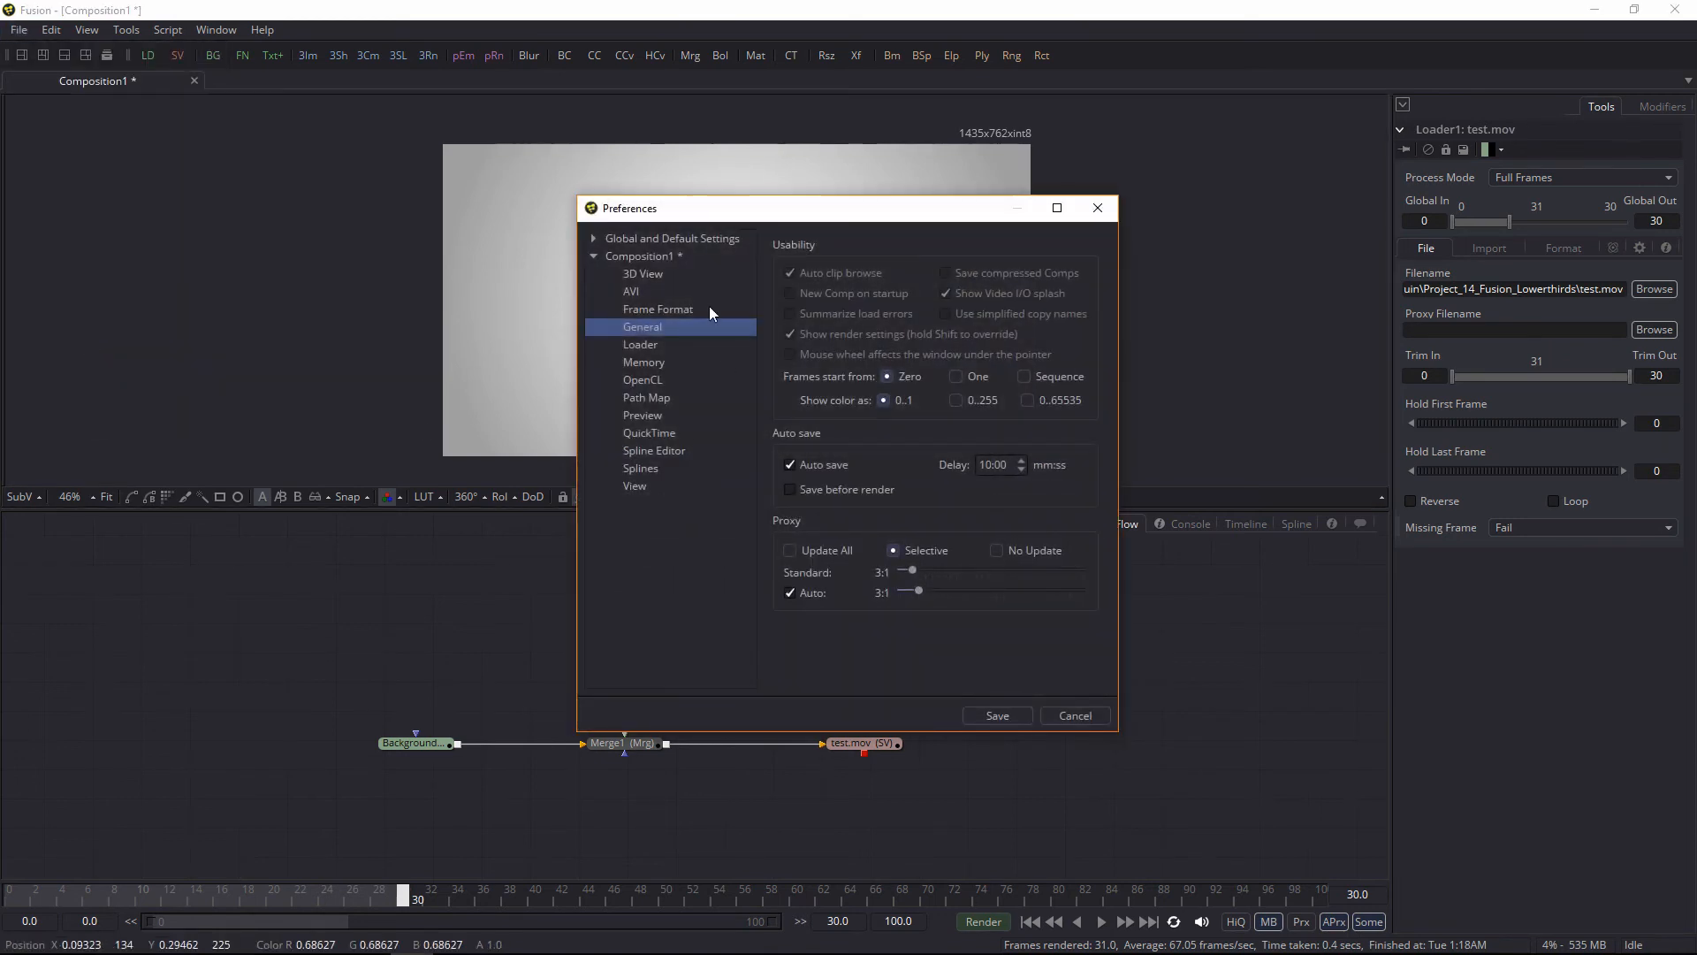
left_click(665, 259)
left_click(662, 308)
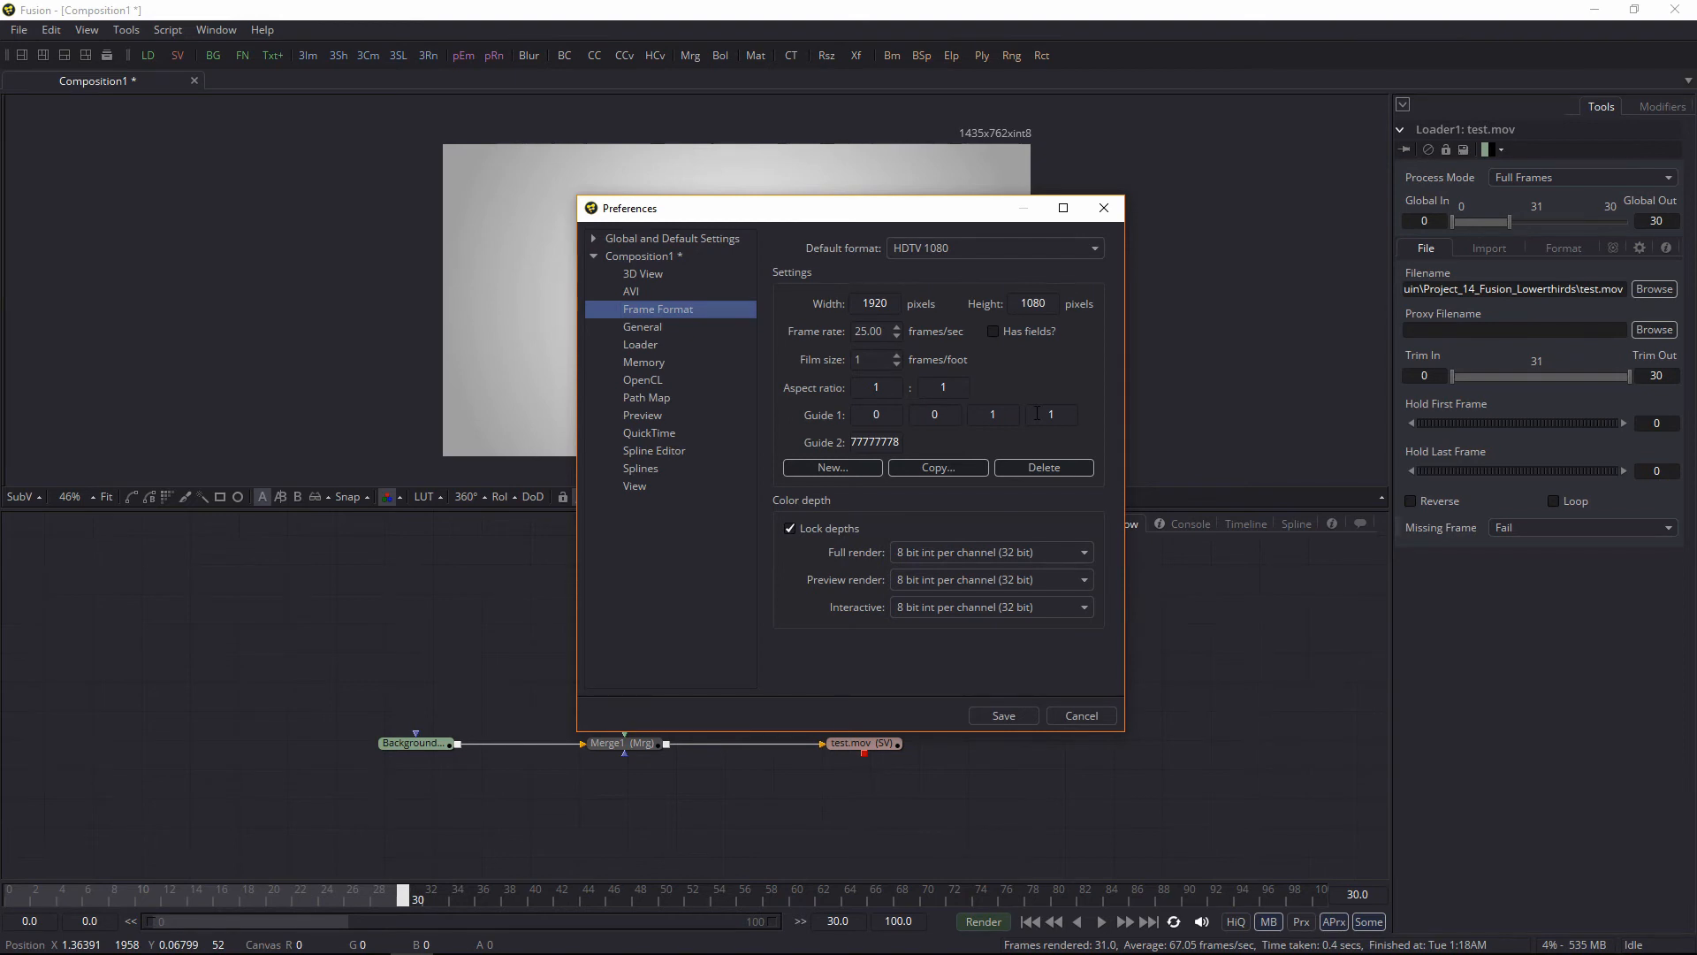
left_click(1091, 718)
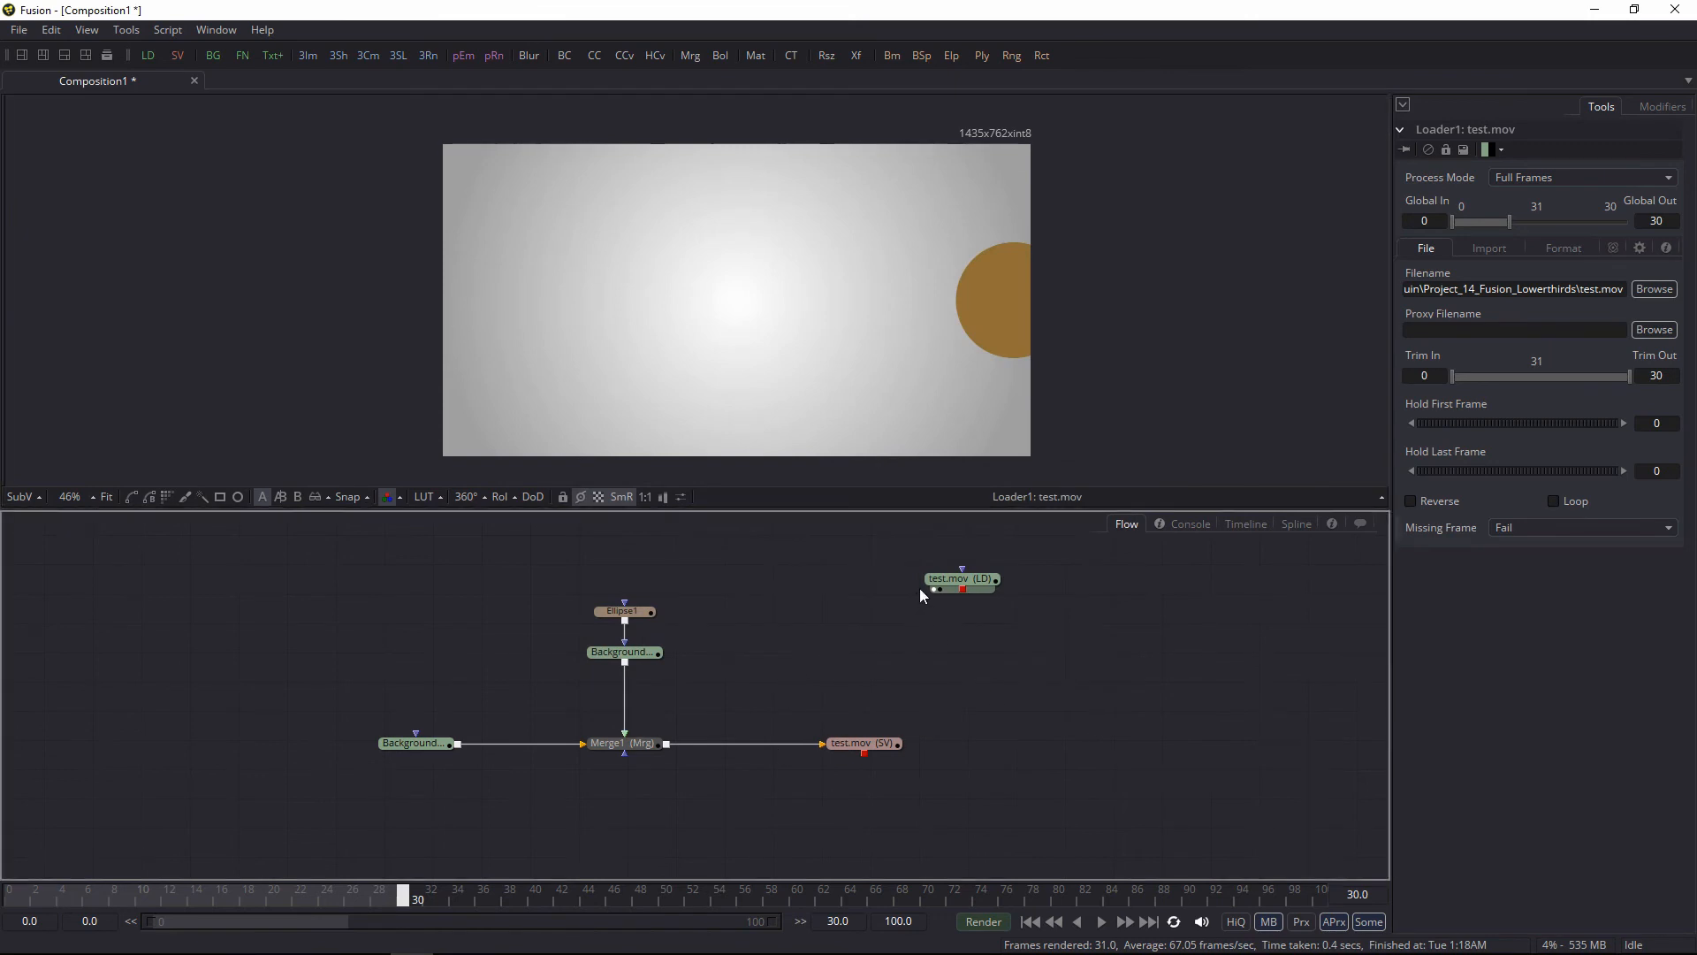
Step: Delete the test.mov Loader and Saver nodes, and display Merge1 in the viewer
left_click_drag(958, 580, 990, 608)
key("Delete")
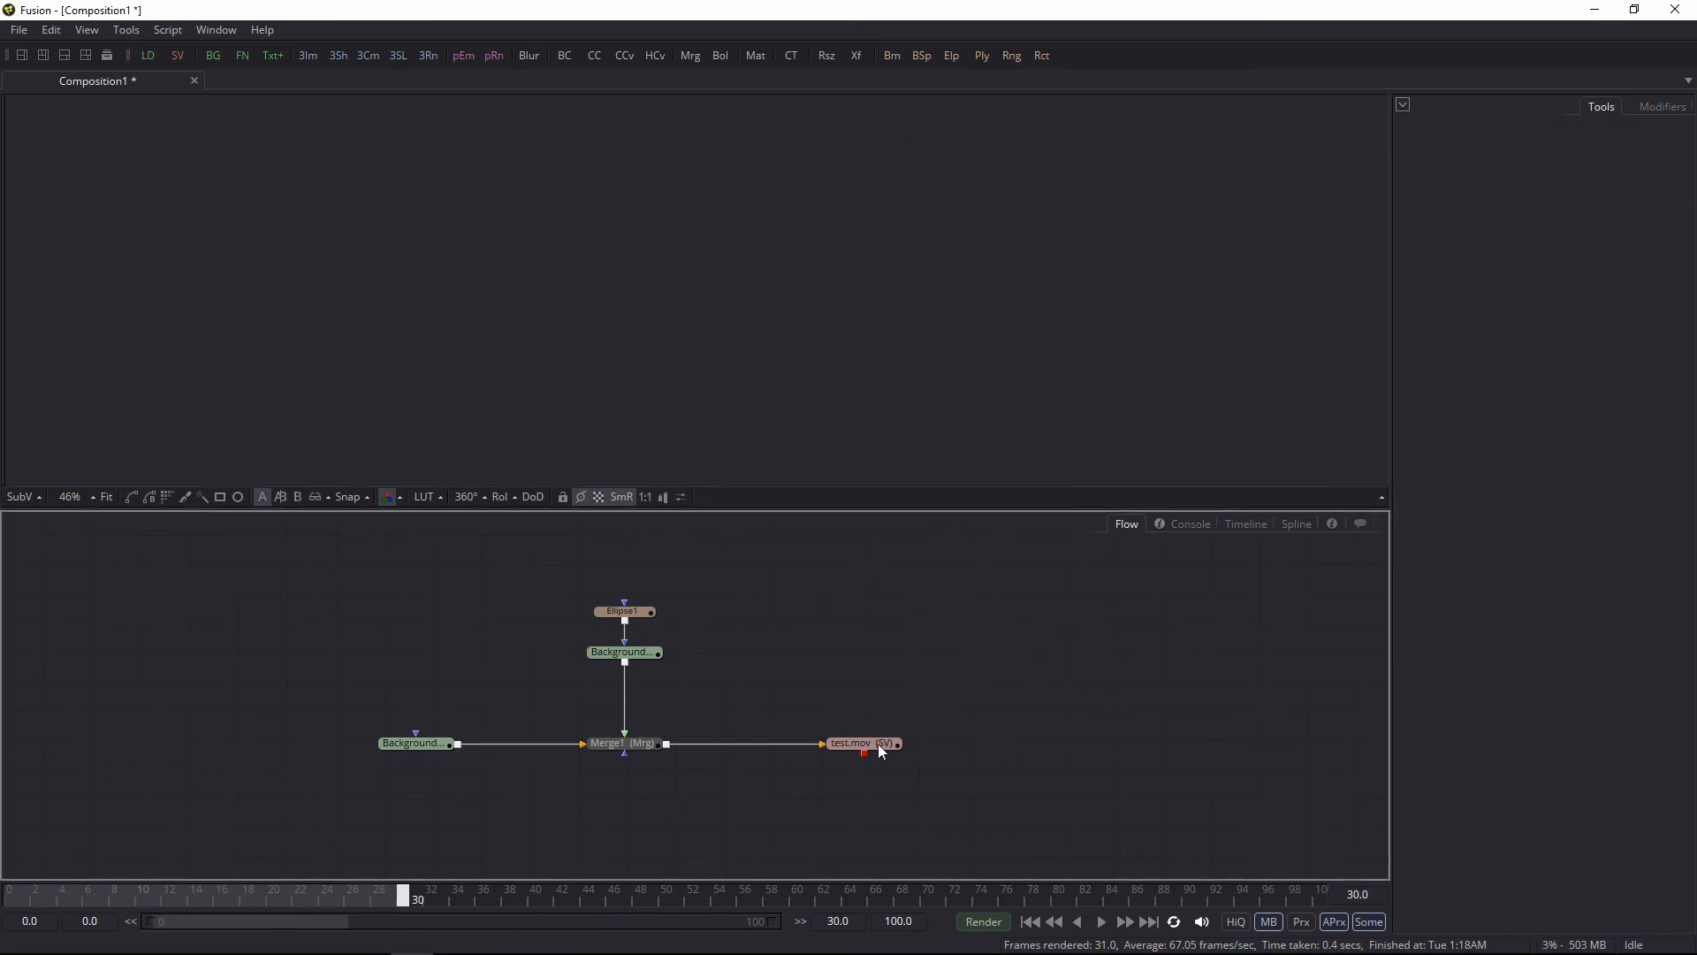
left_click(859, 744)
key("Delete")
left_click(640, 748)
key("1")
Step: Tidy the node layout by moving the Background18 gradient node closer to Merge1
left_click(792, 665)
left_click_drag(793, 612, 406, 793)
left_click_drag(791, 528, 765, 619)
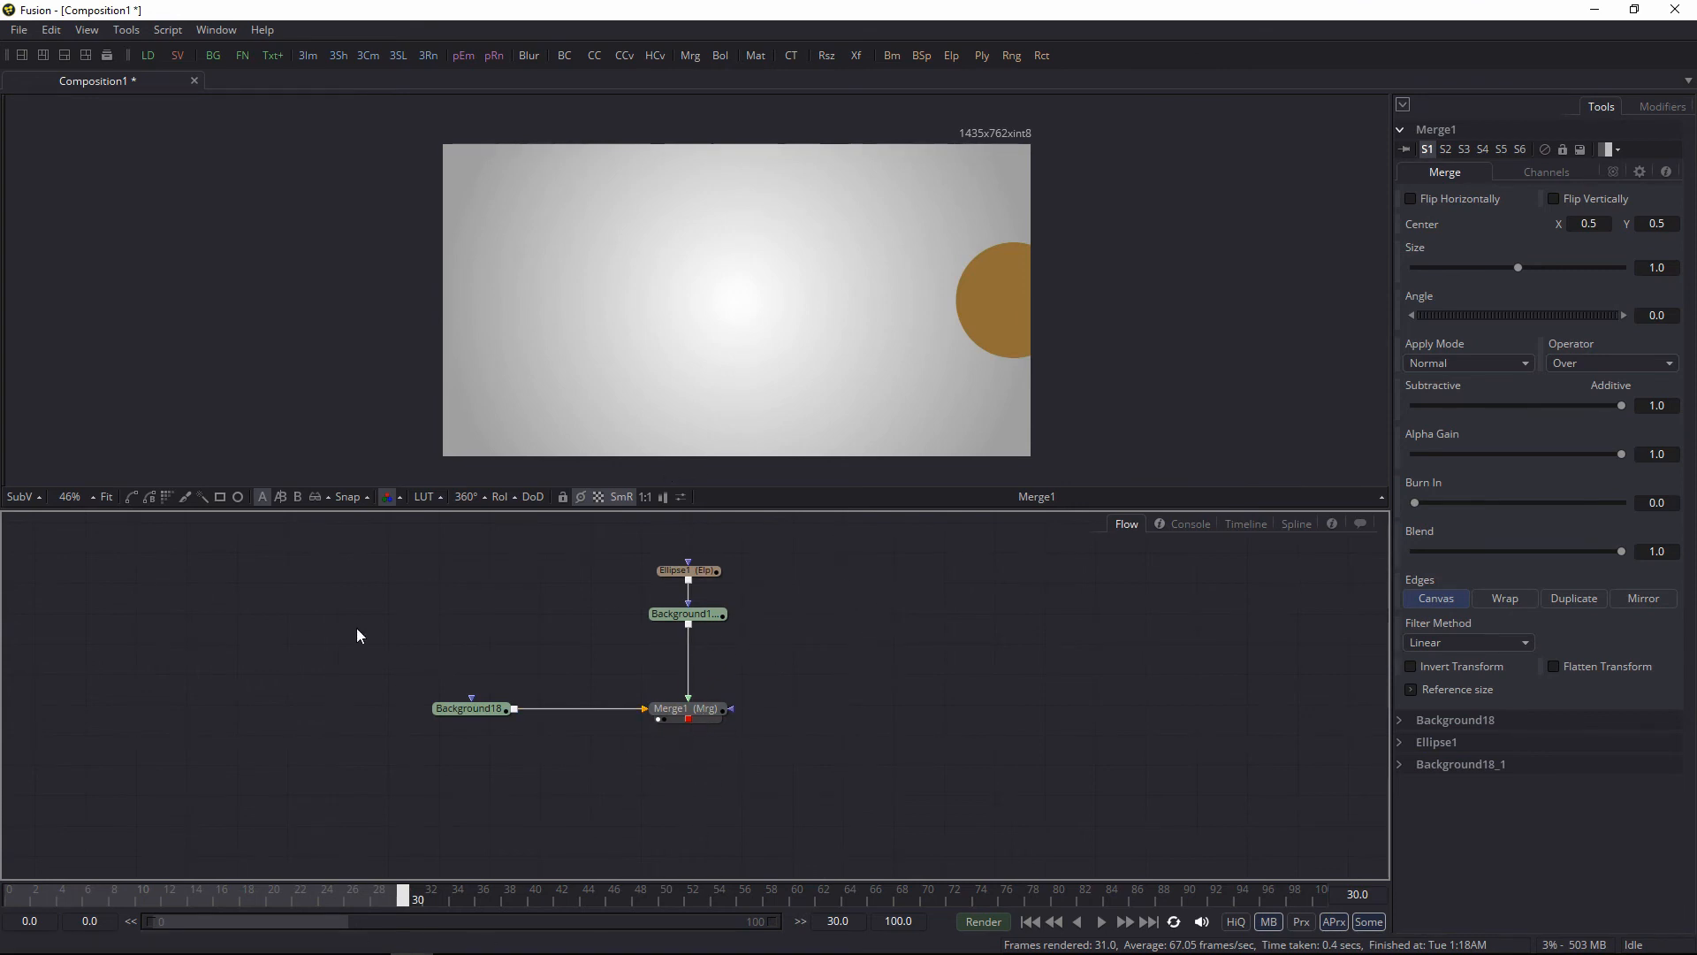
left_click_drag(357, 635, 511, 708)
left_click_drag(777, 560, 517, 791)
left_click(700, 724)
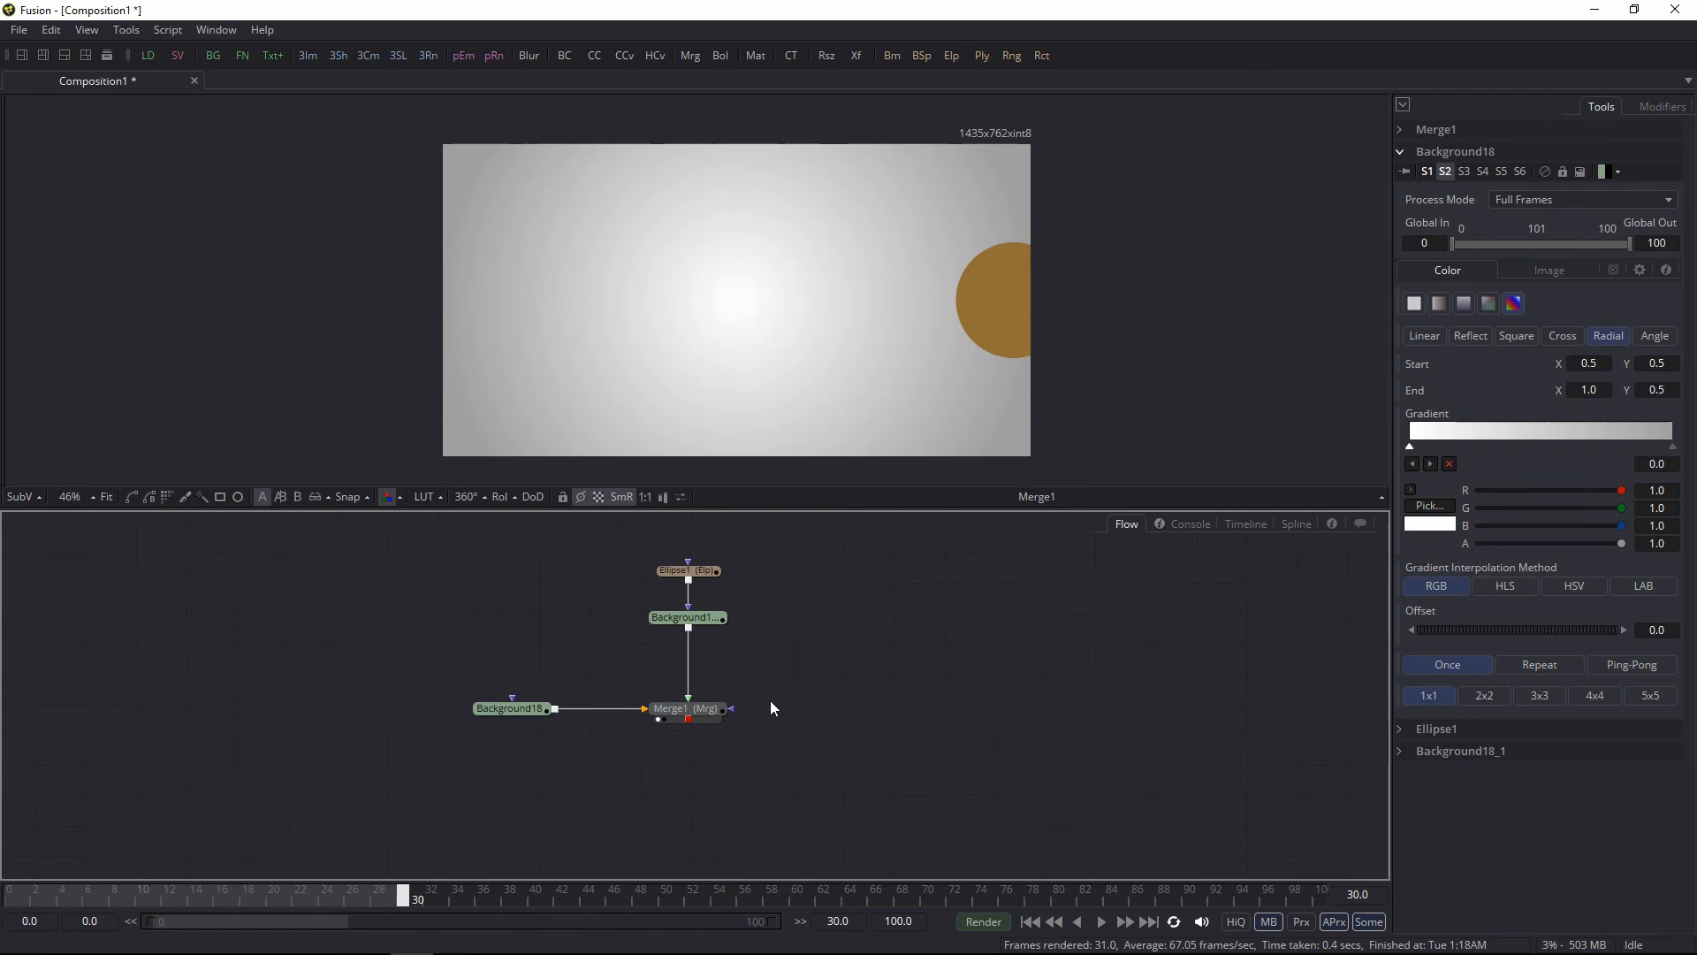
left_click_drag(763, 684, 739, 692)
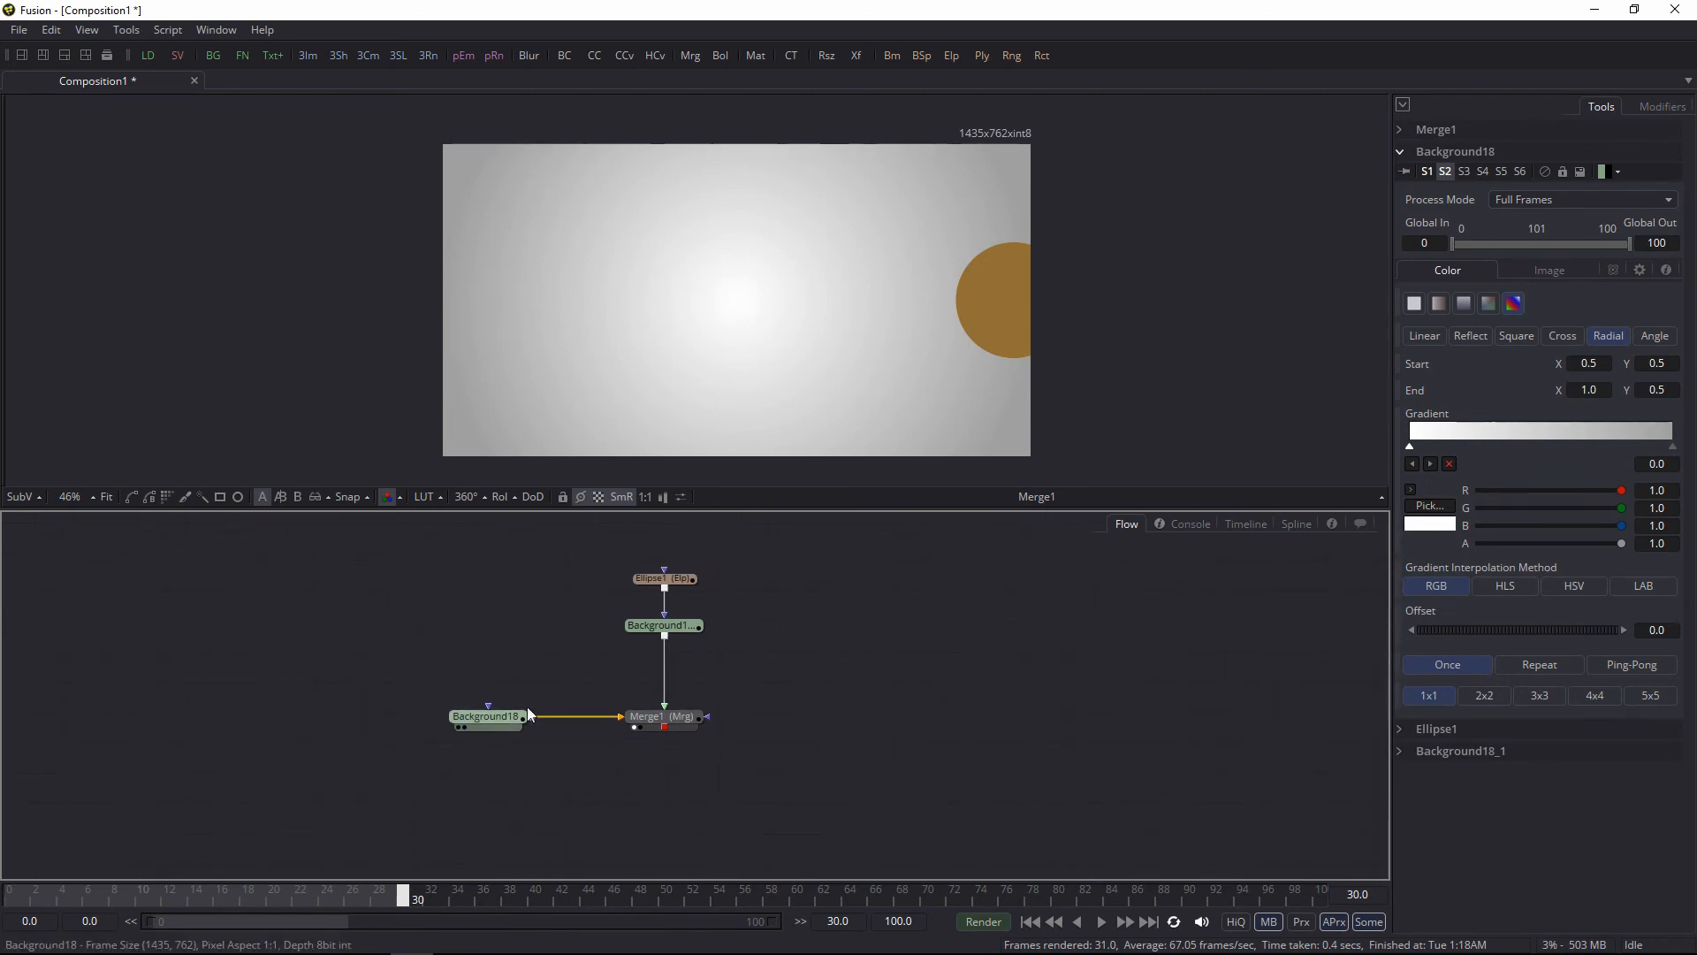
left_click_drag(806, 683, 759, 670)
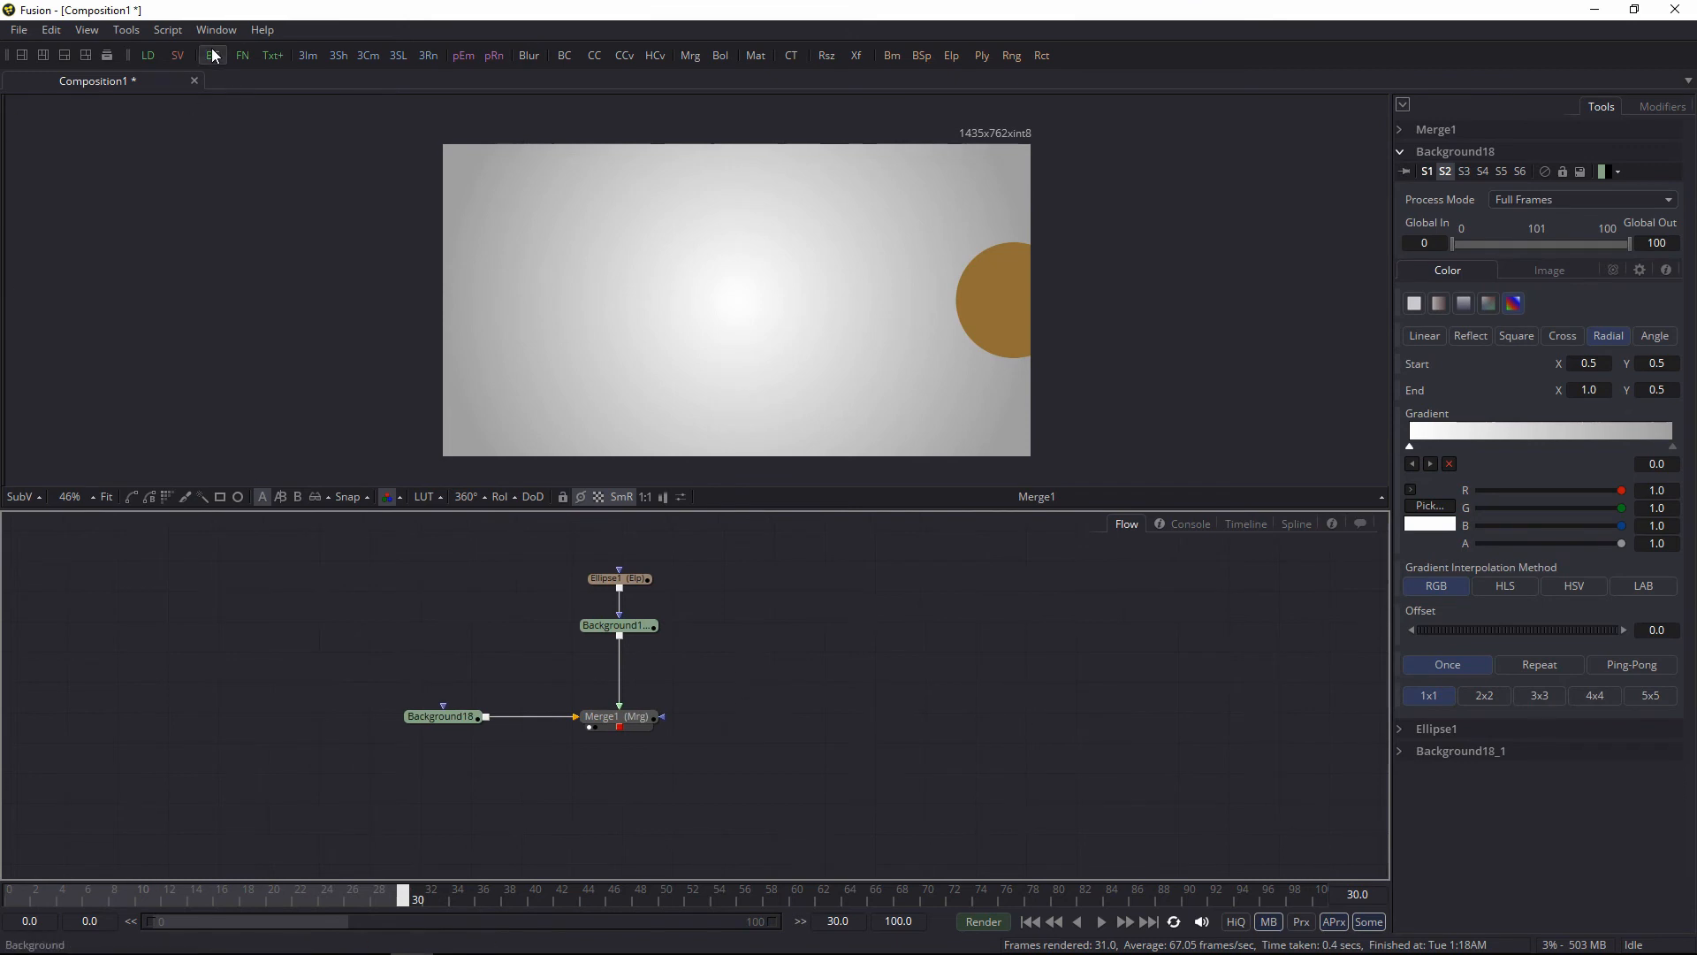
Step: Merge a new Background over Merge1, display the new merge, and place the Background closer above it
left_click_drag(213, 55, 619, 715)
key("1")
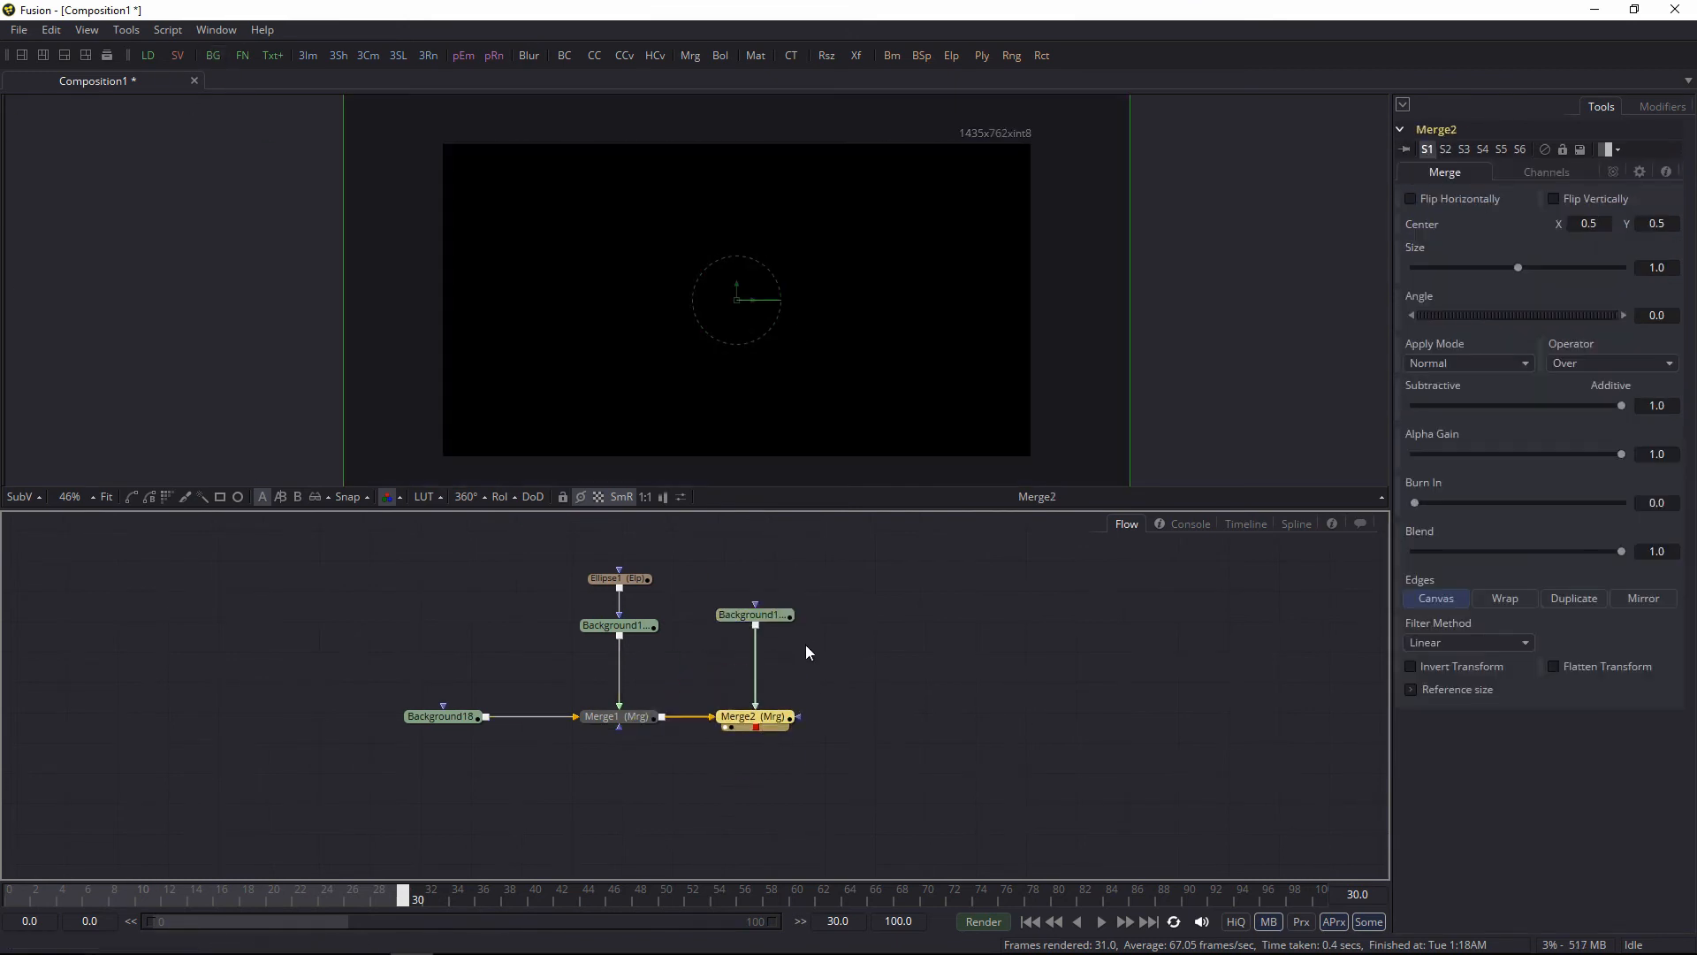
left_click_drag(787, 618, 786, 659)
Step: Colour the new Background blue with hue about 0.6, saturation 0.64 and value 0.773
left_click(1412, 323)
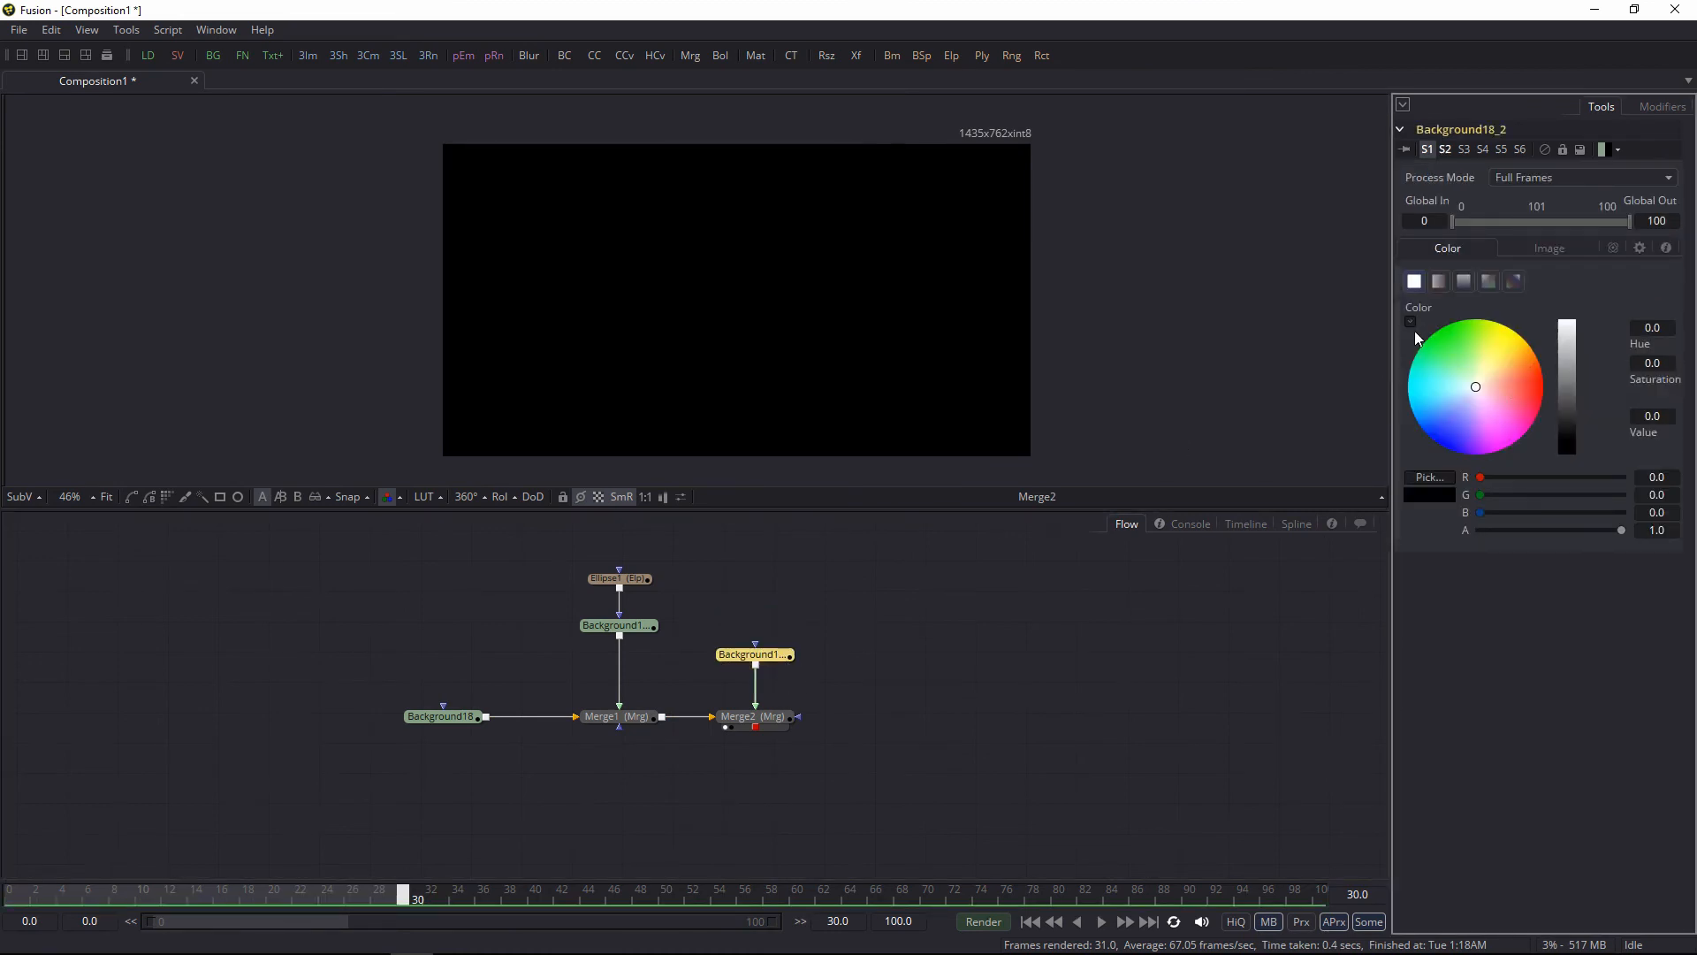
left_click_drag(1475, 387, 1441, 411)
left_click_drag(1567, 361, 1566, 350)
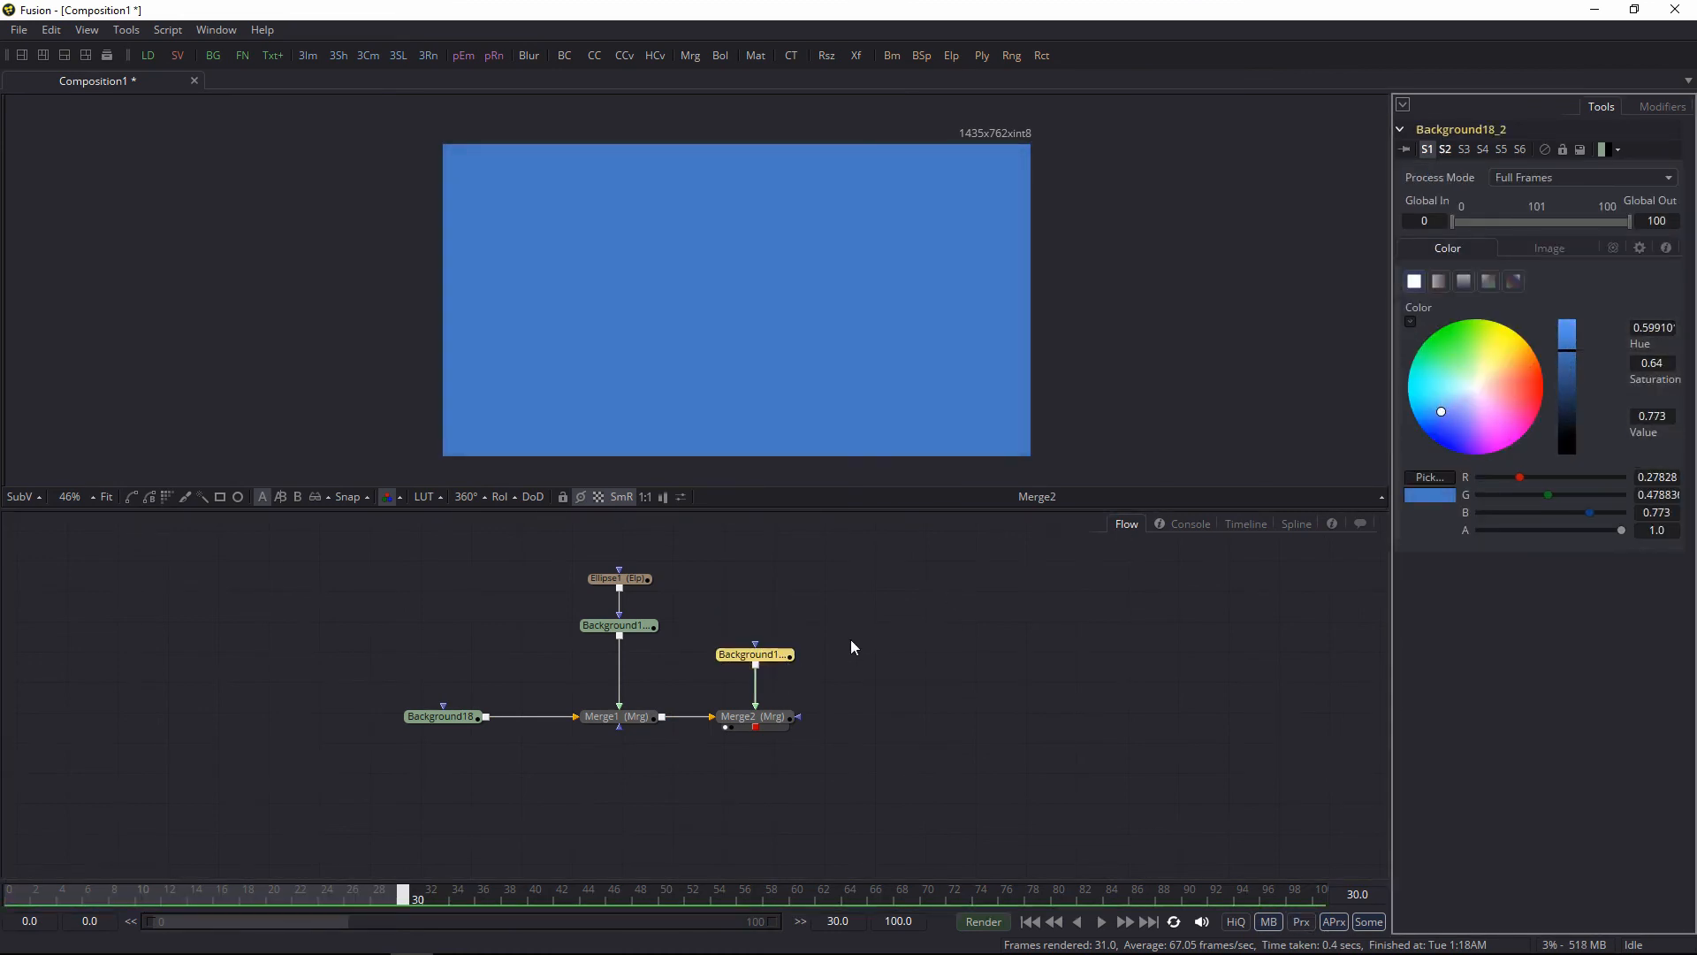
Step: Mask the blue Background with an Ellipse about 0.1 wide and high, centred near 0.21, 0.71, and place the mask node above it
left_click(237, 496)
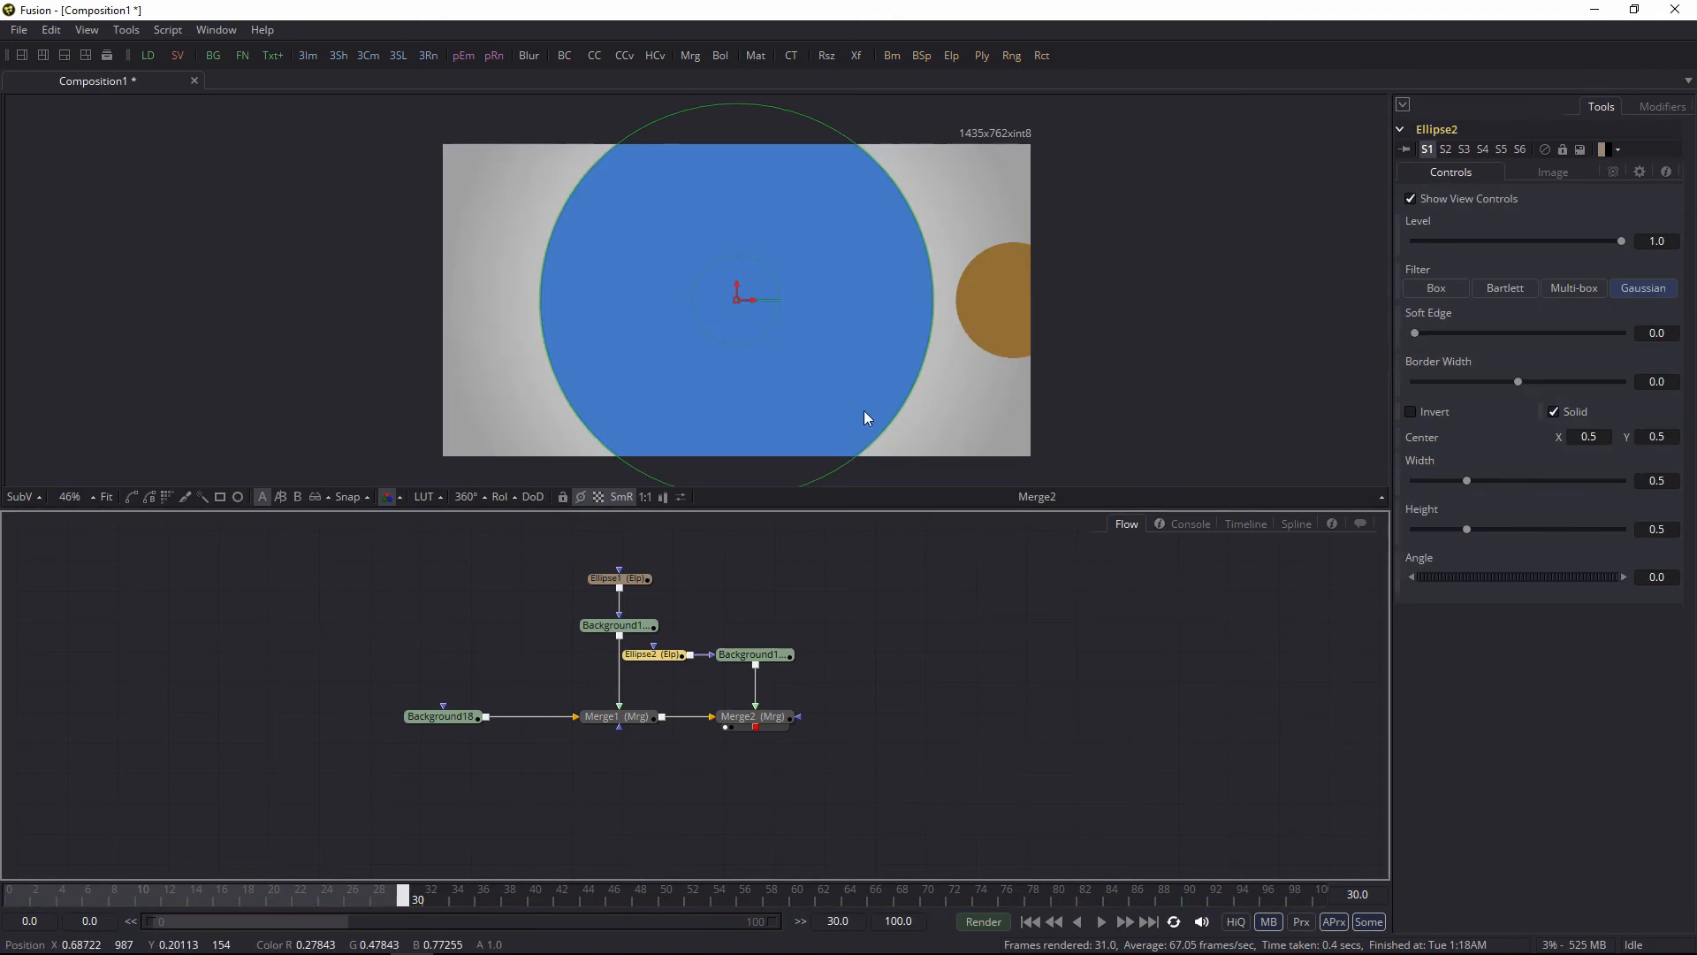
left_click_drag(883, 429, 509, 205)
left_click(1020, 635)
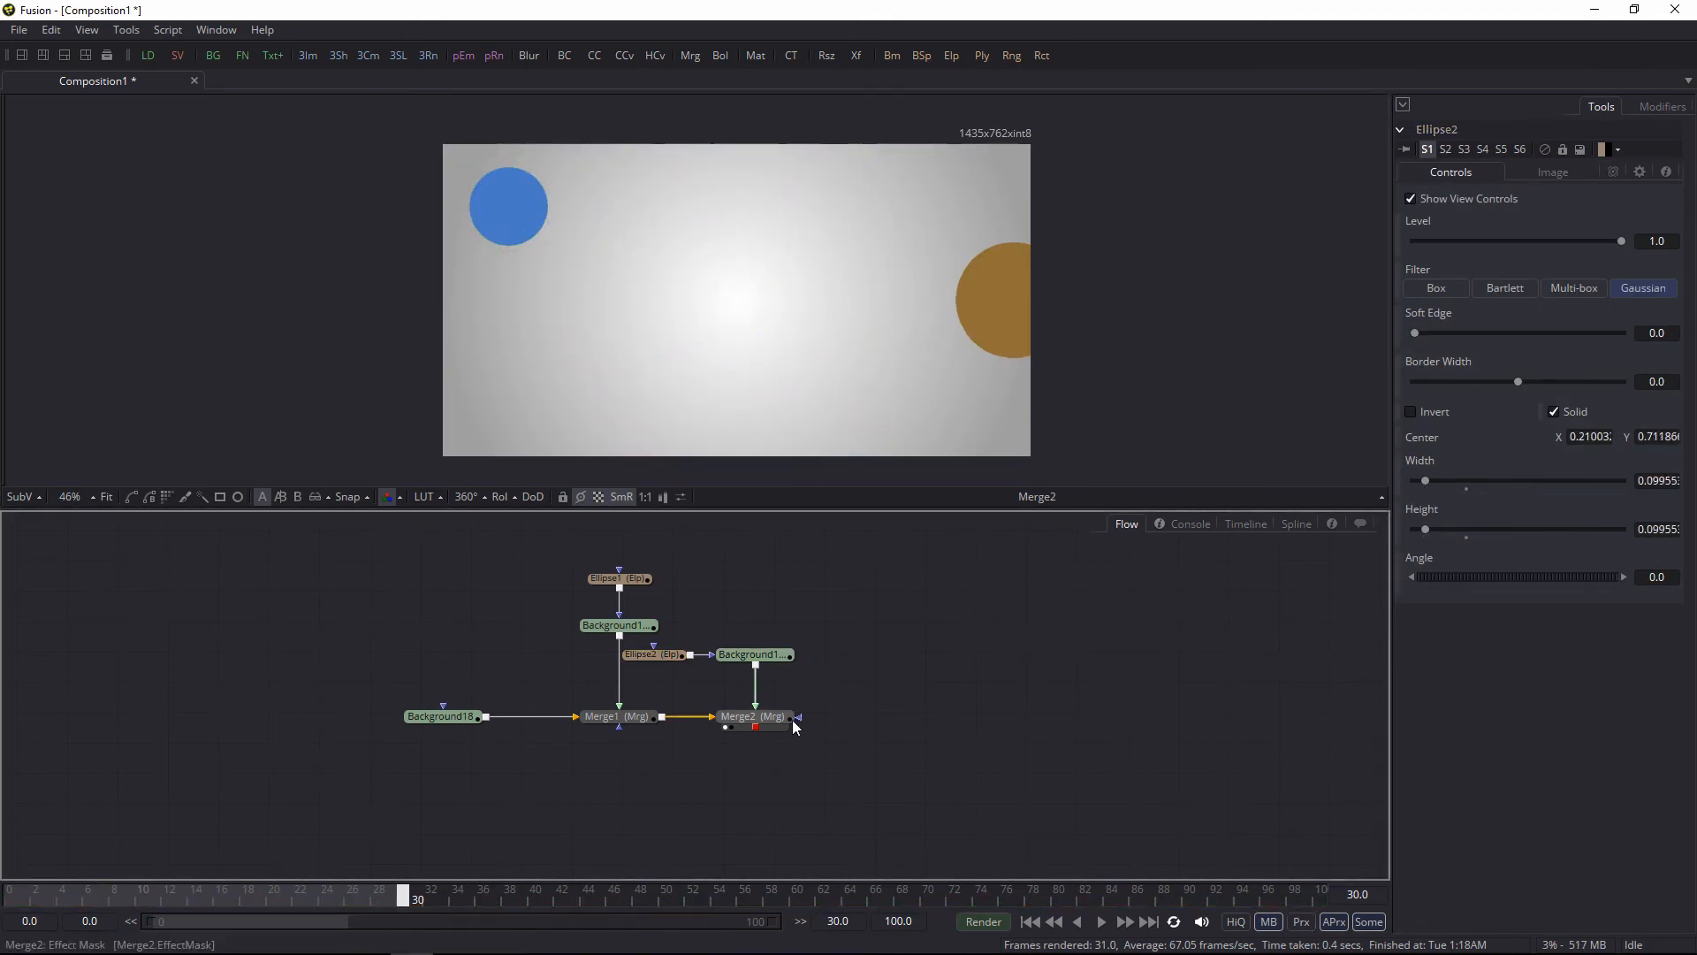
left_click_drag(771, 587, 760, 613)
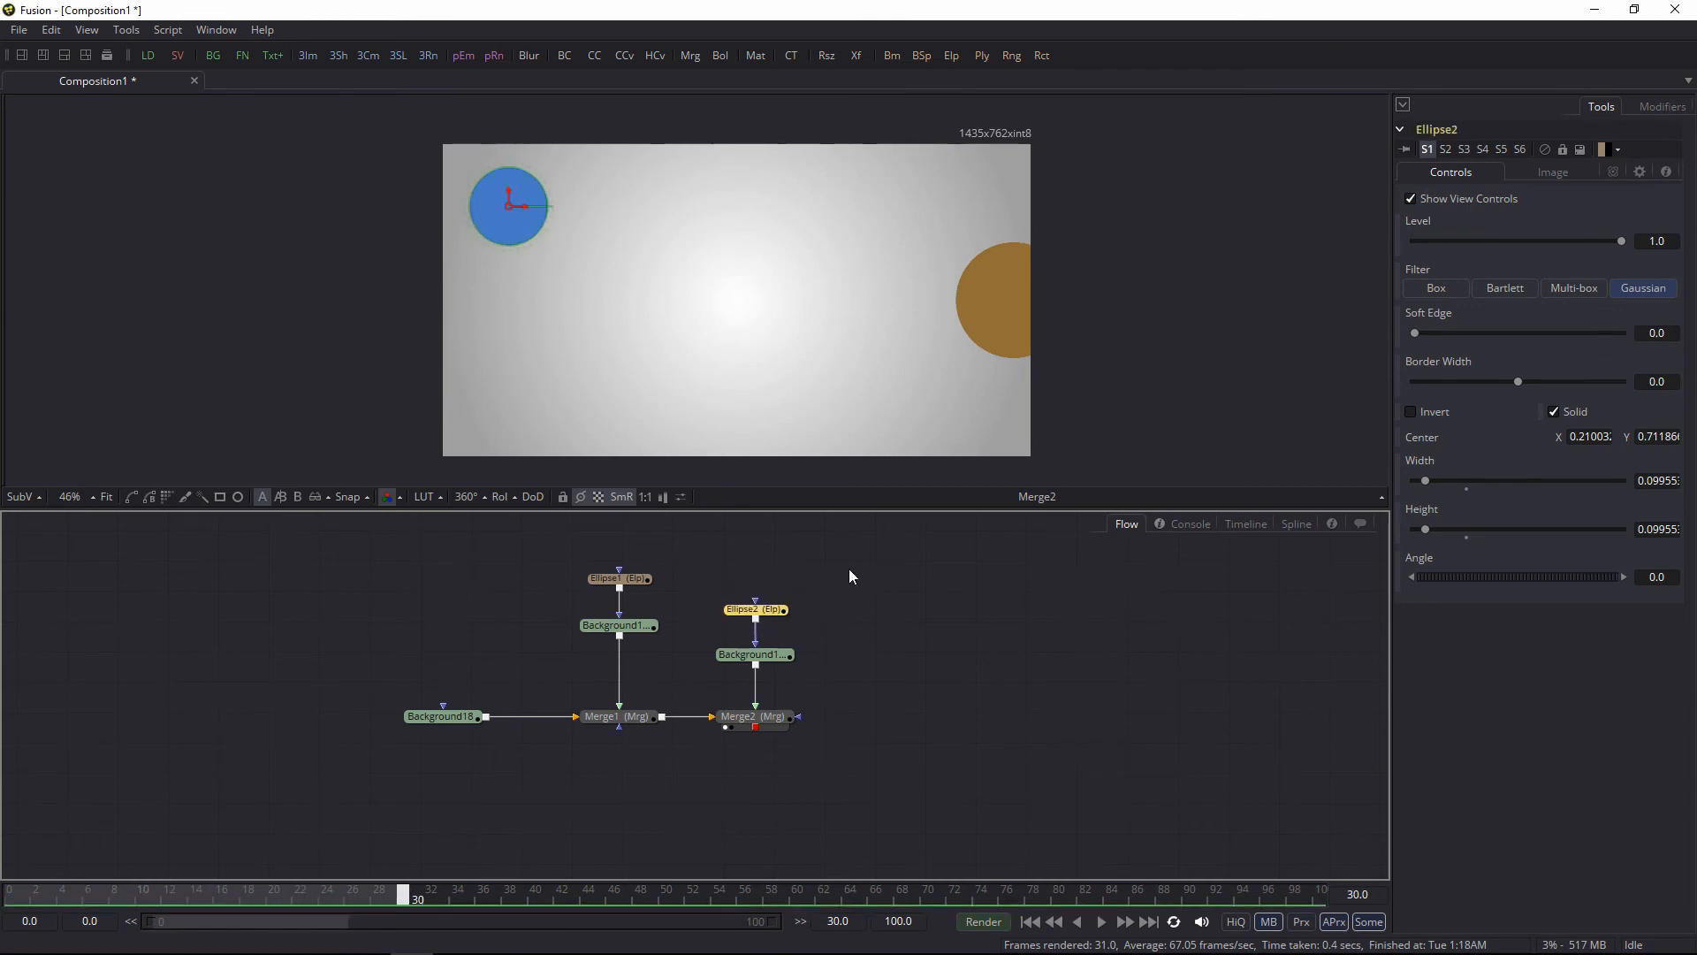
Step: Go to frame 15 and show the settings of the Background18 gradient node
left_click_drag(852, 567, 411, 768)
left_click(925, 679)
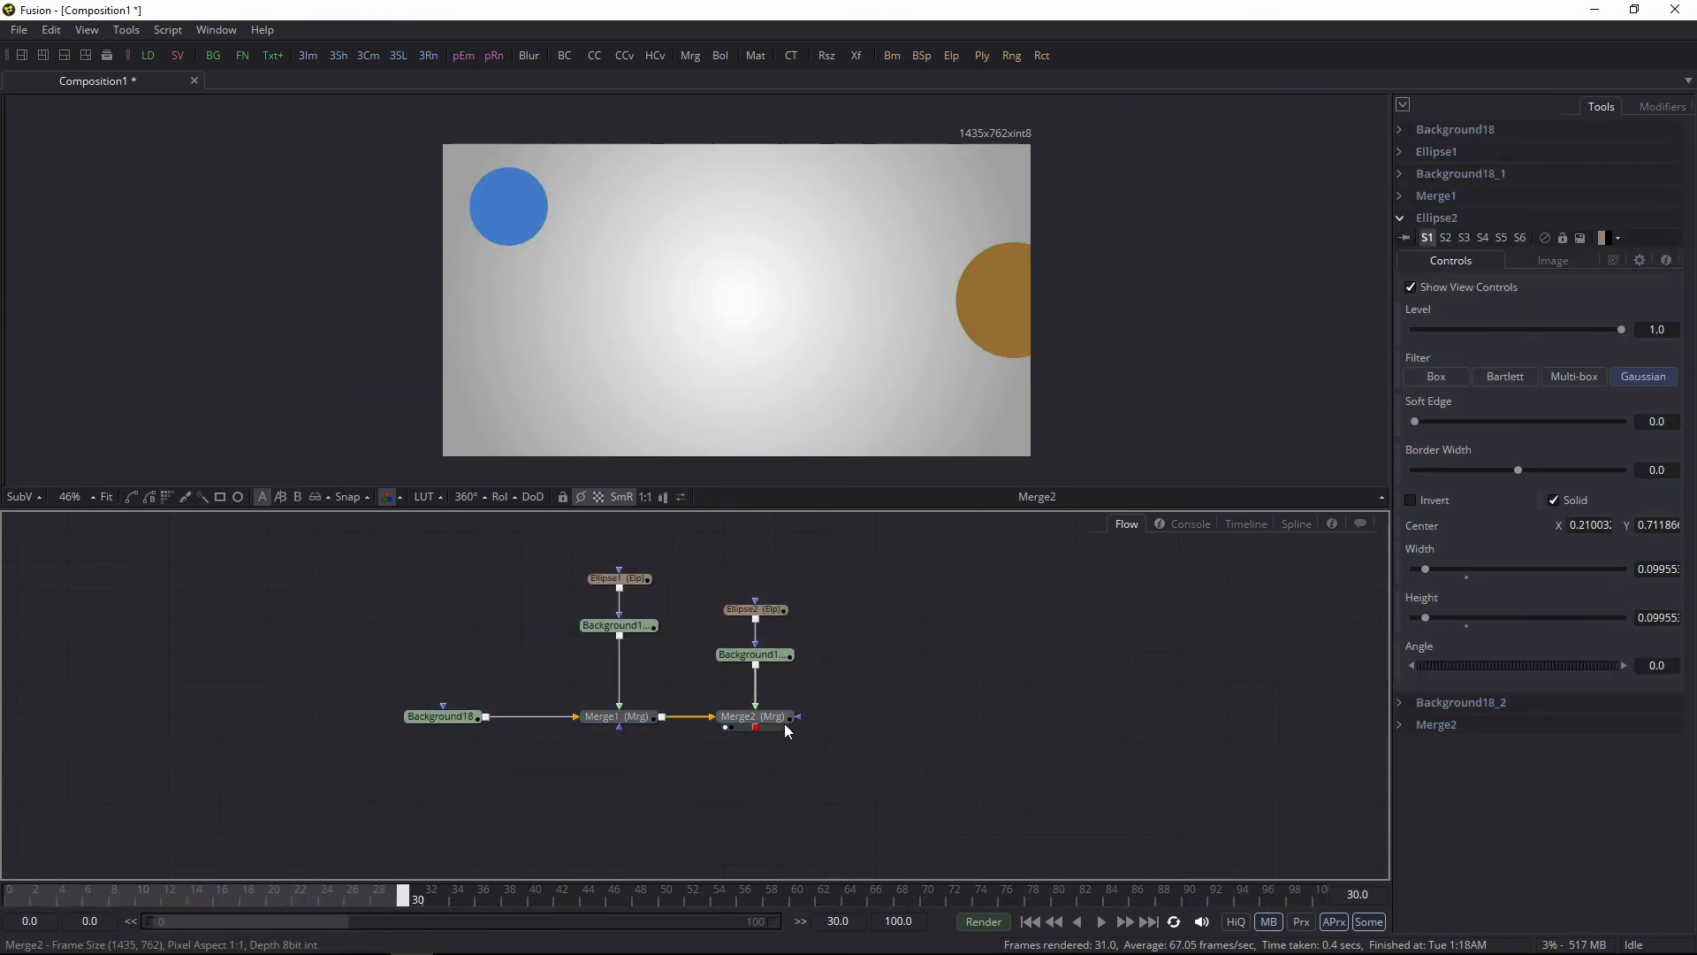
mouse_move(201, 895)
left_mouse_down()
mouse_move(61, 895)
mouse_move(206, 895)
left_mouse_up()
left_click_drag(376, 667, 430, 614)
left_click_drag(305, 581, 454, 772)
left_click(443, 720)
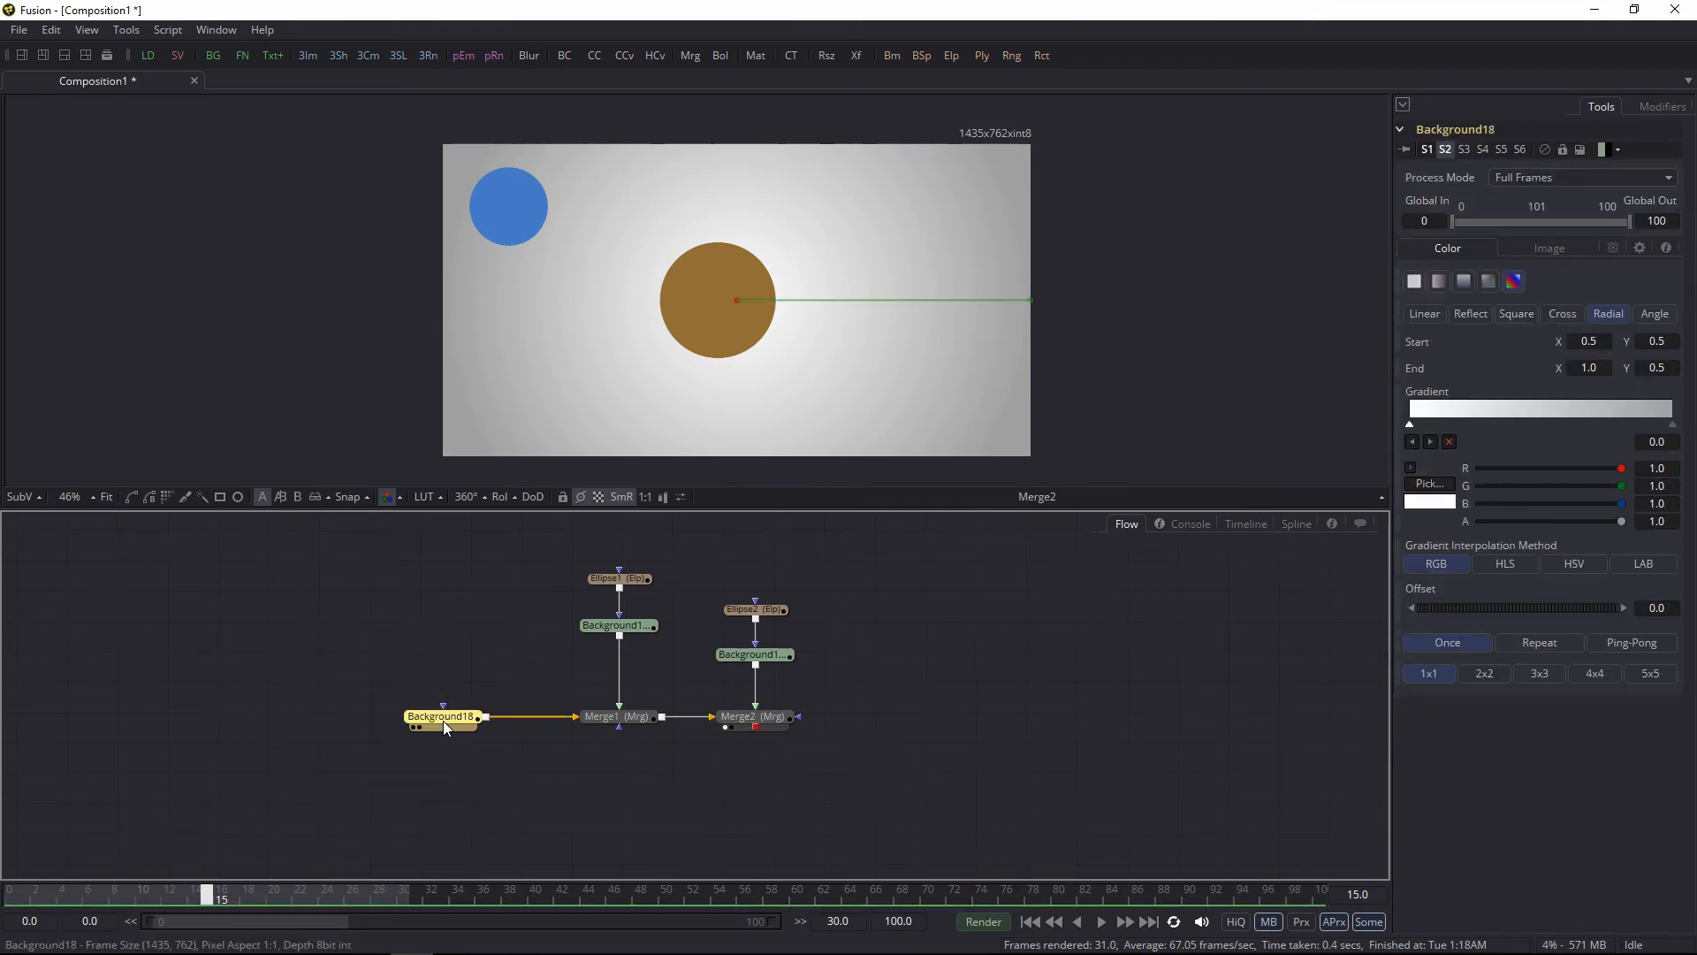
Step: Examine the gradient Background feeding Merge1 and the brown circle's Background and Ellipse nodes in turn
left_click(906, 716)
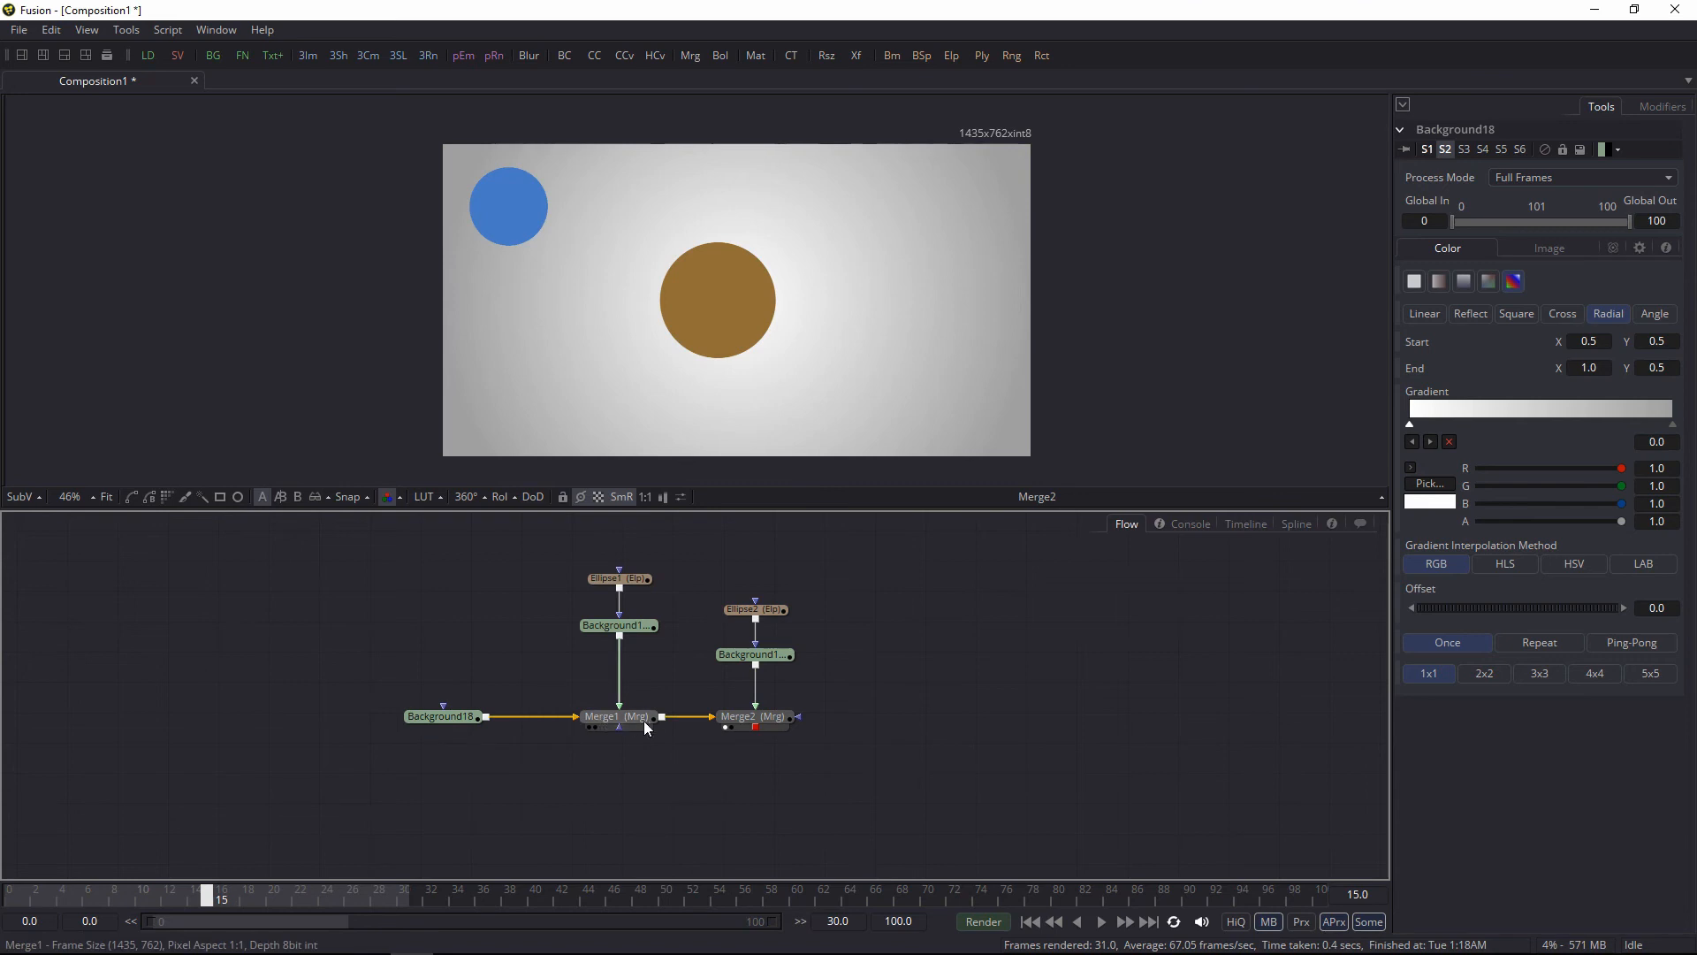
mouse_move(447, 718)
left_mouse_down()
mouse_move(483, 650)
mouse_move(419, 718)
mouse_move(448, 720)
left_mouse_up()
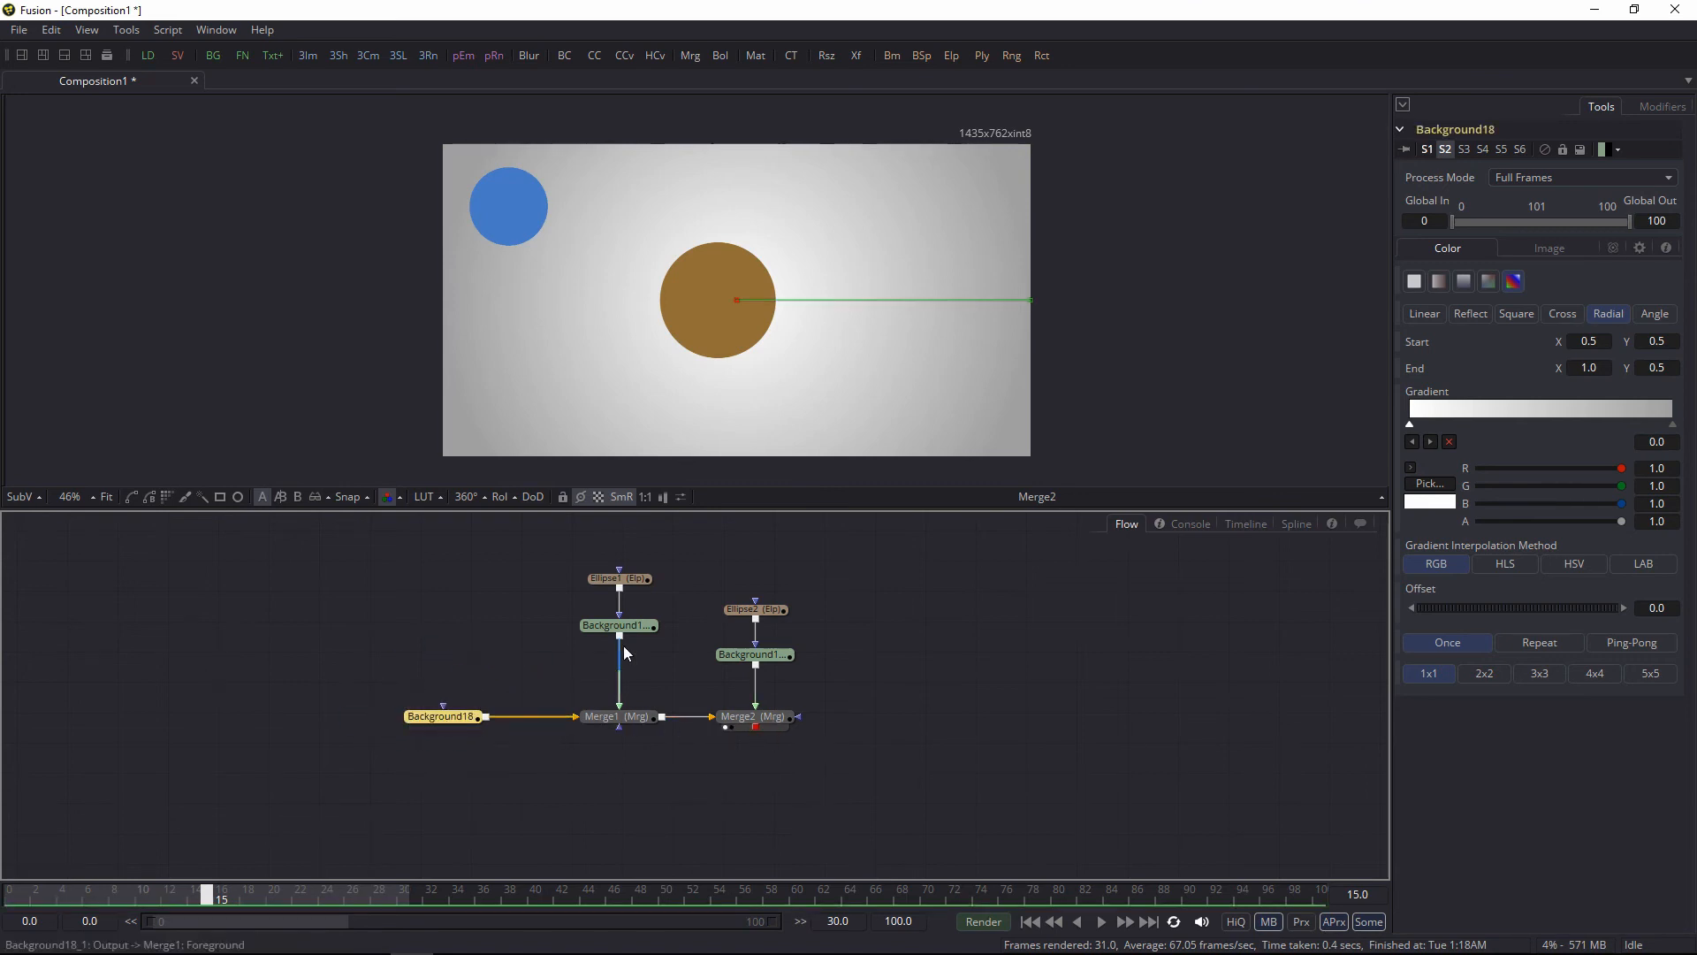
left_click(620, 629)
left_click(448, 724)
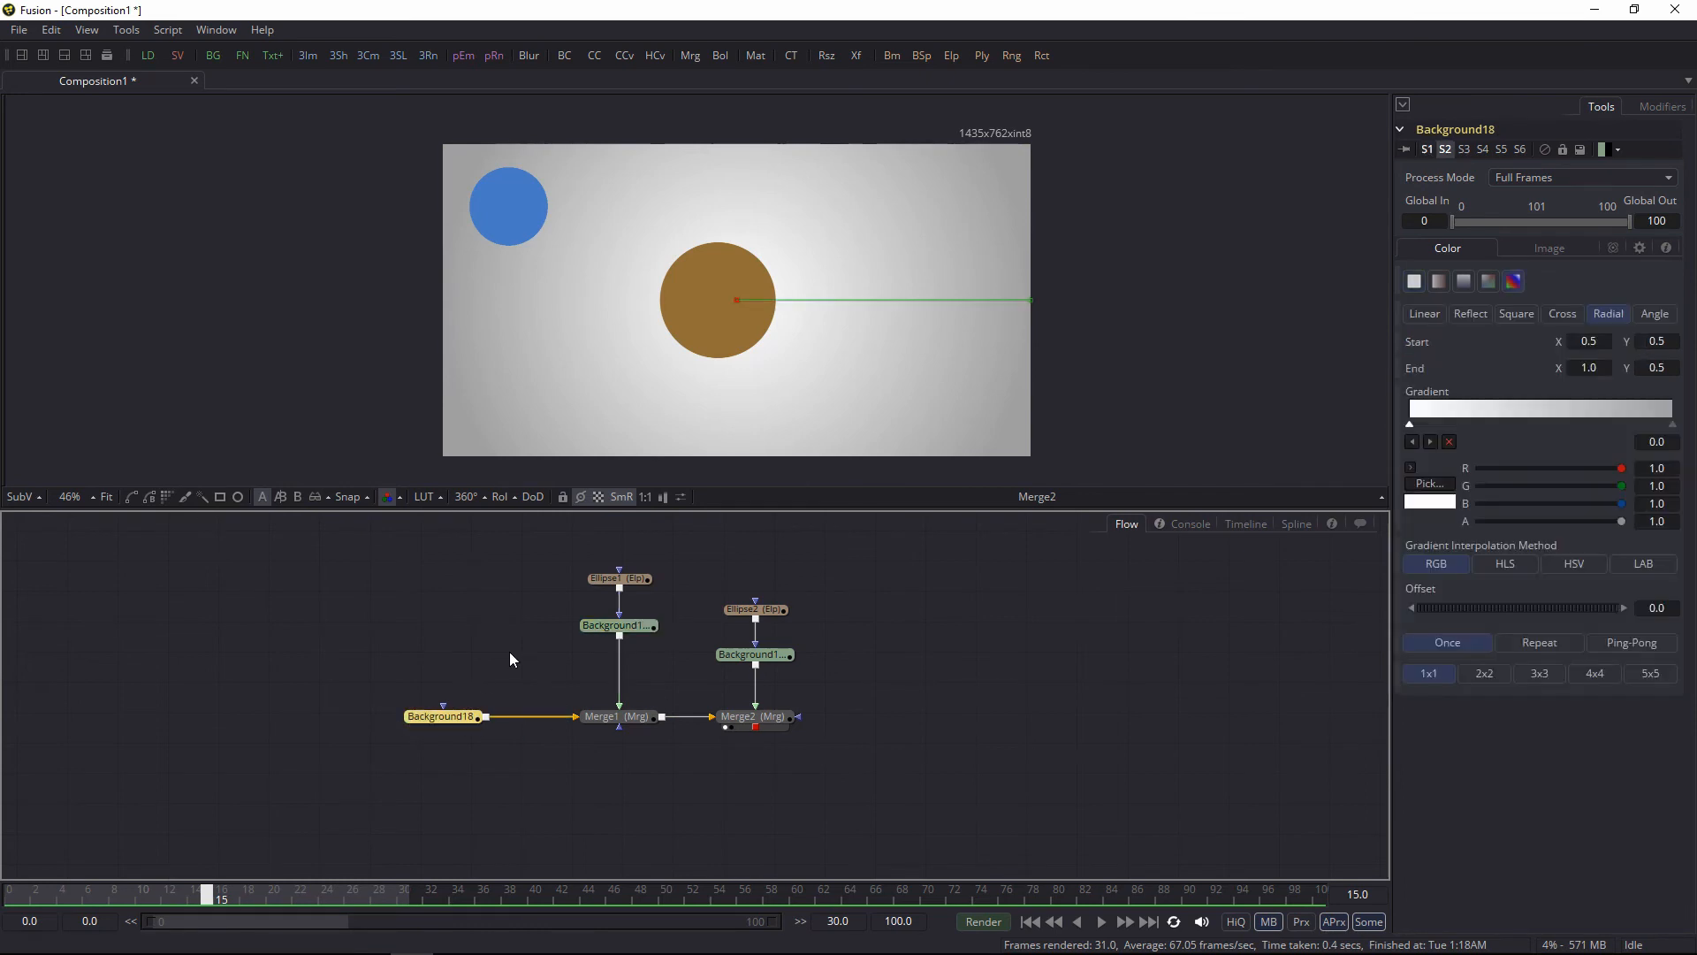
left_click_drag(635, 633, 638, 637)
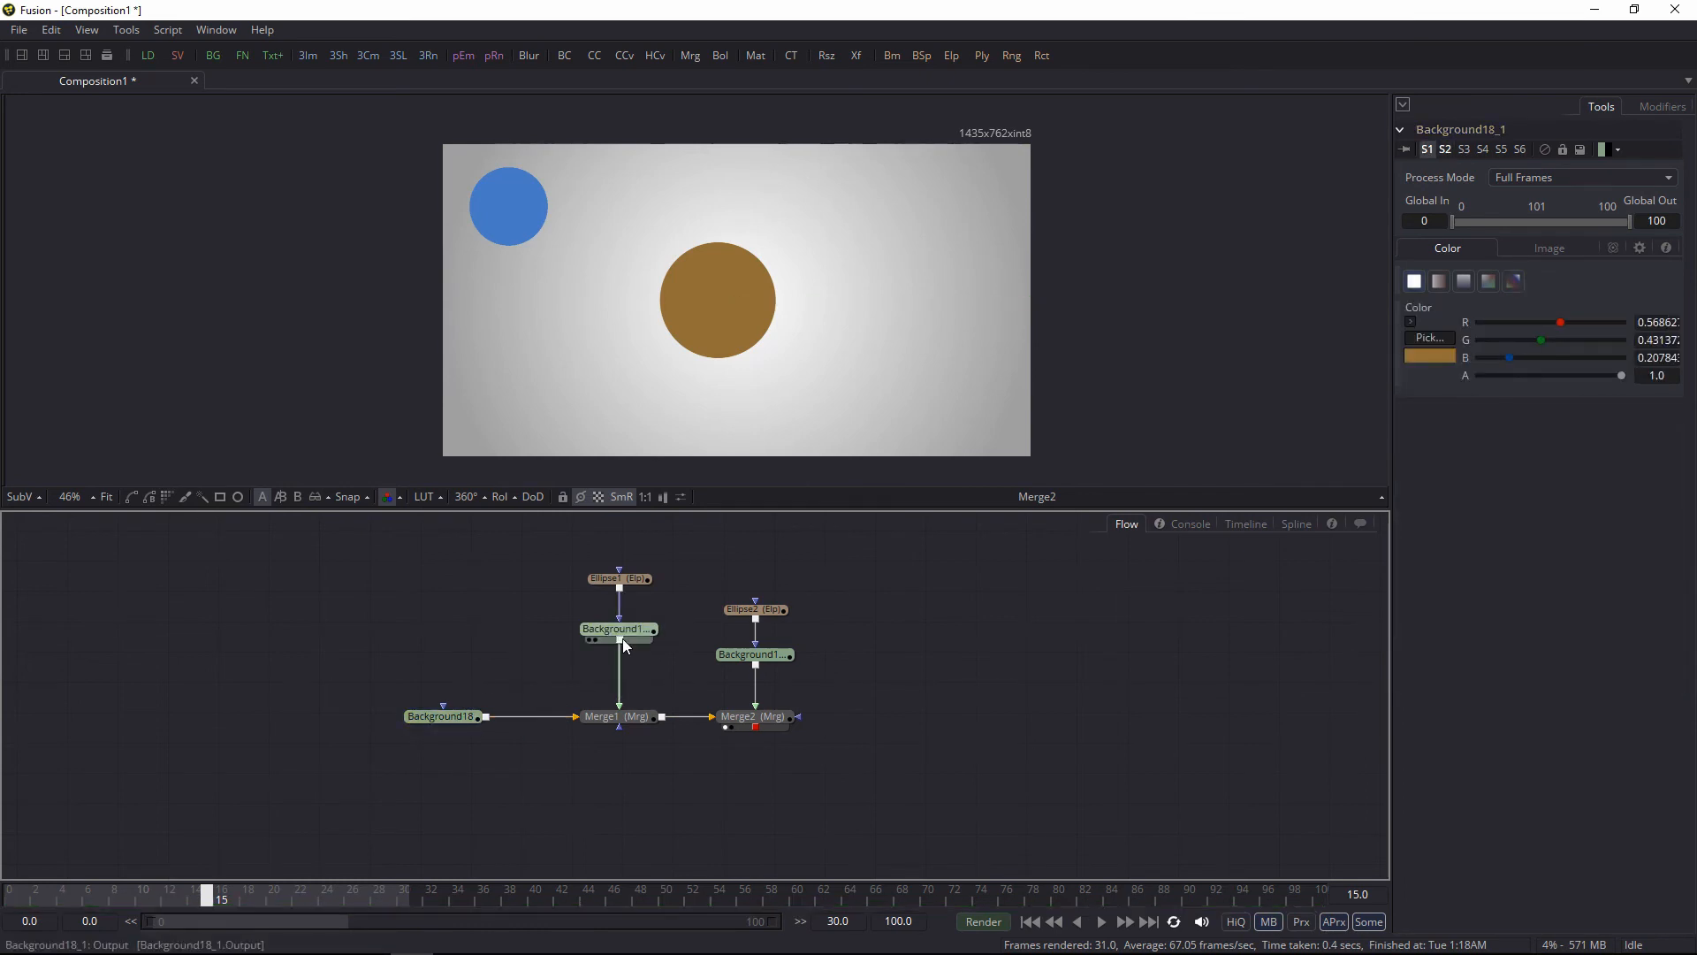
left_click_drag(679, 560, 642, 645)
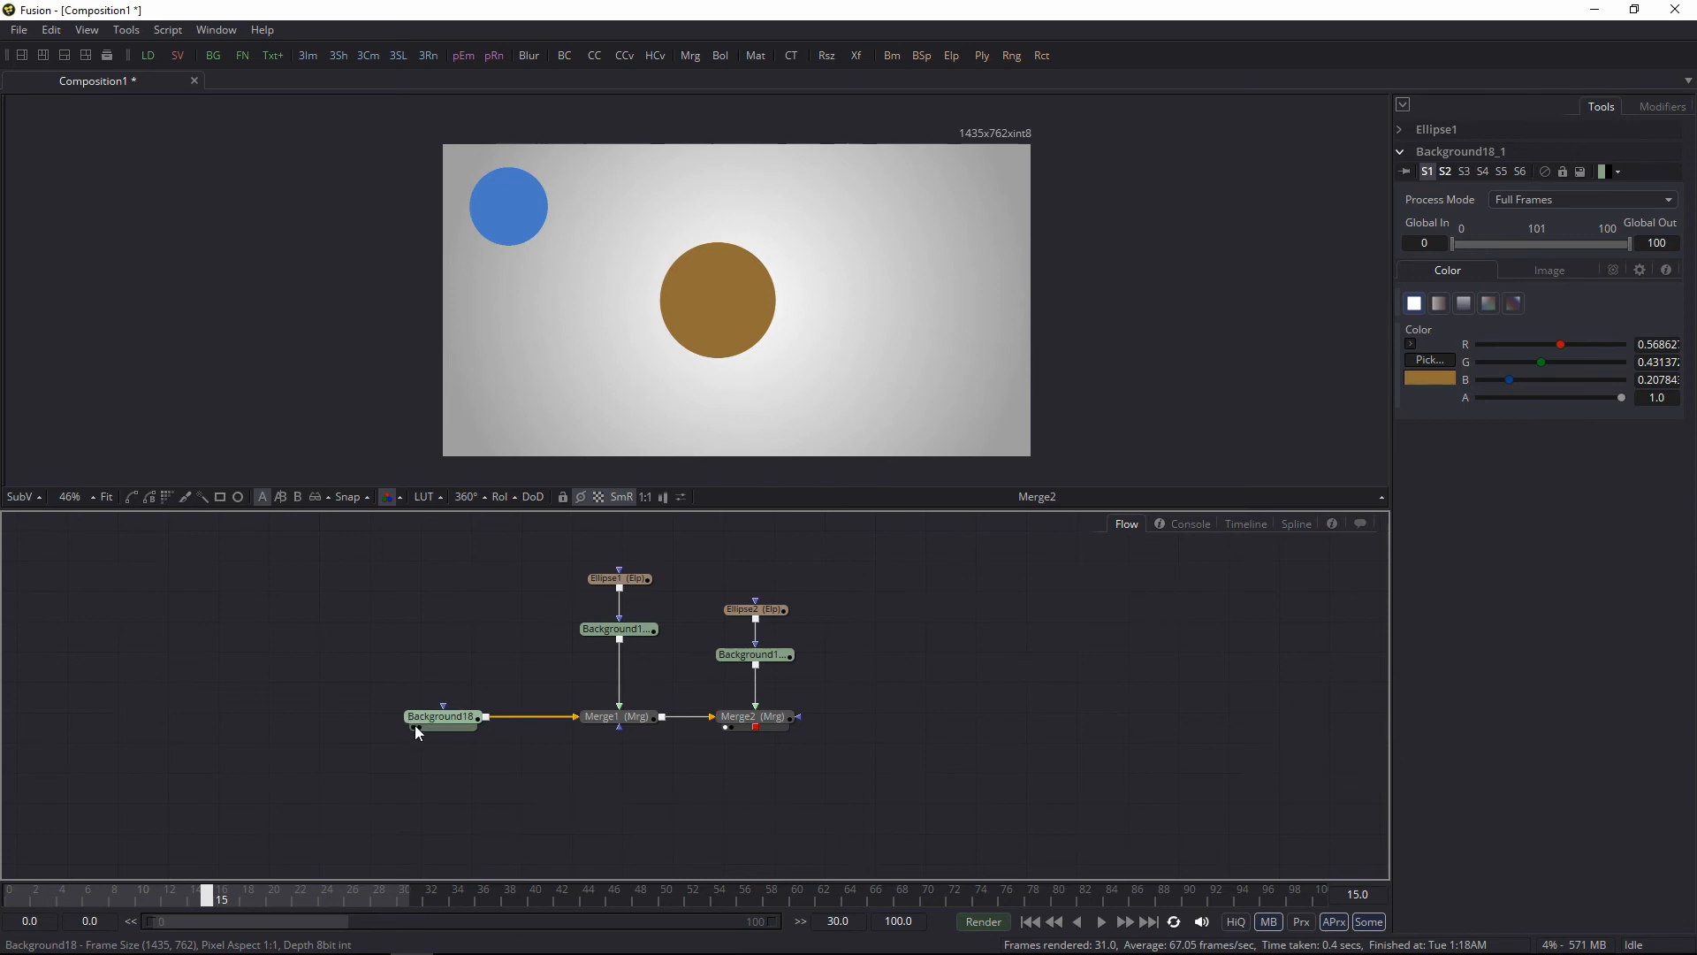
Step: Move the Background18 gradient node away from Merge1 and back towards it
mouse_move(417, 720)
left_mouse_down()
mouse_move(380, 712)
mouse_move(391, 726)
left_mouse_up()
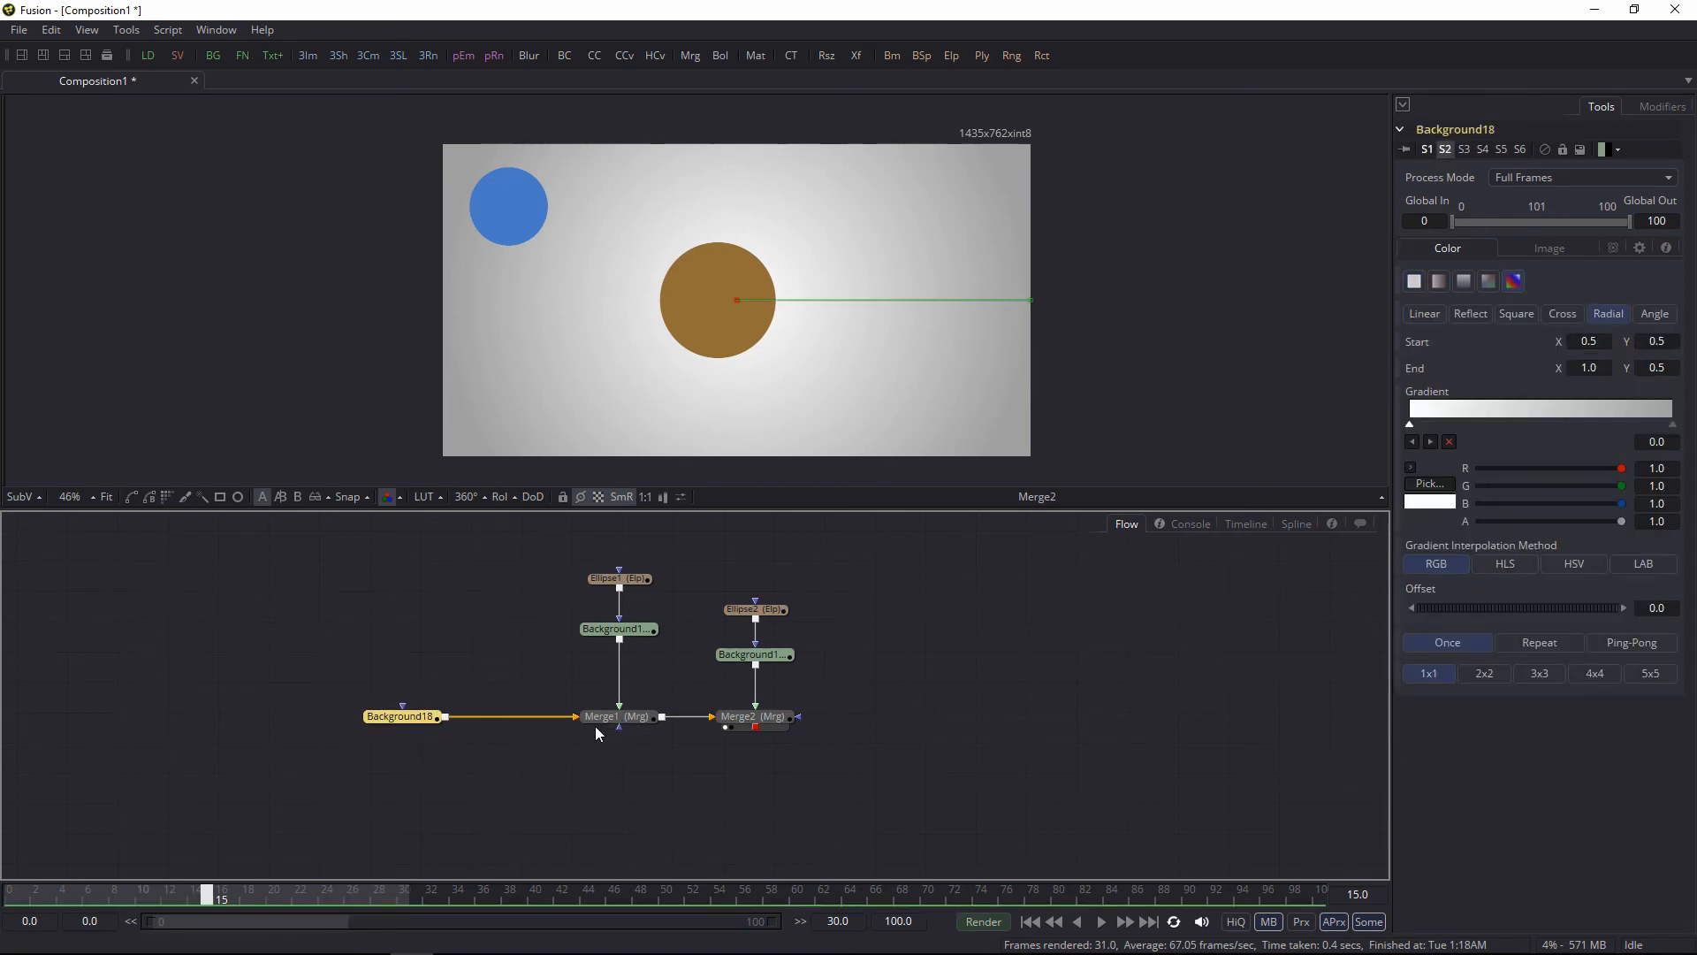
left_click(776, 762)
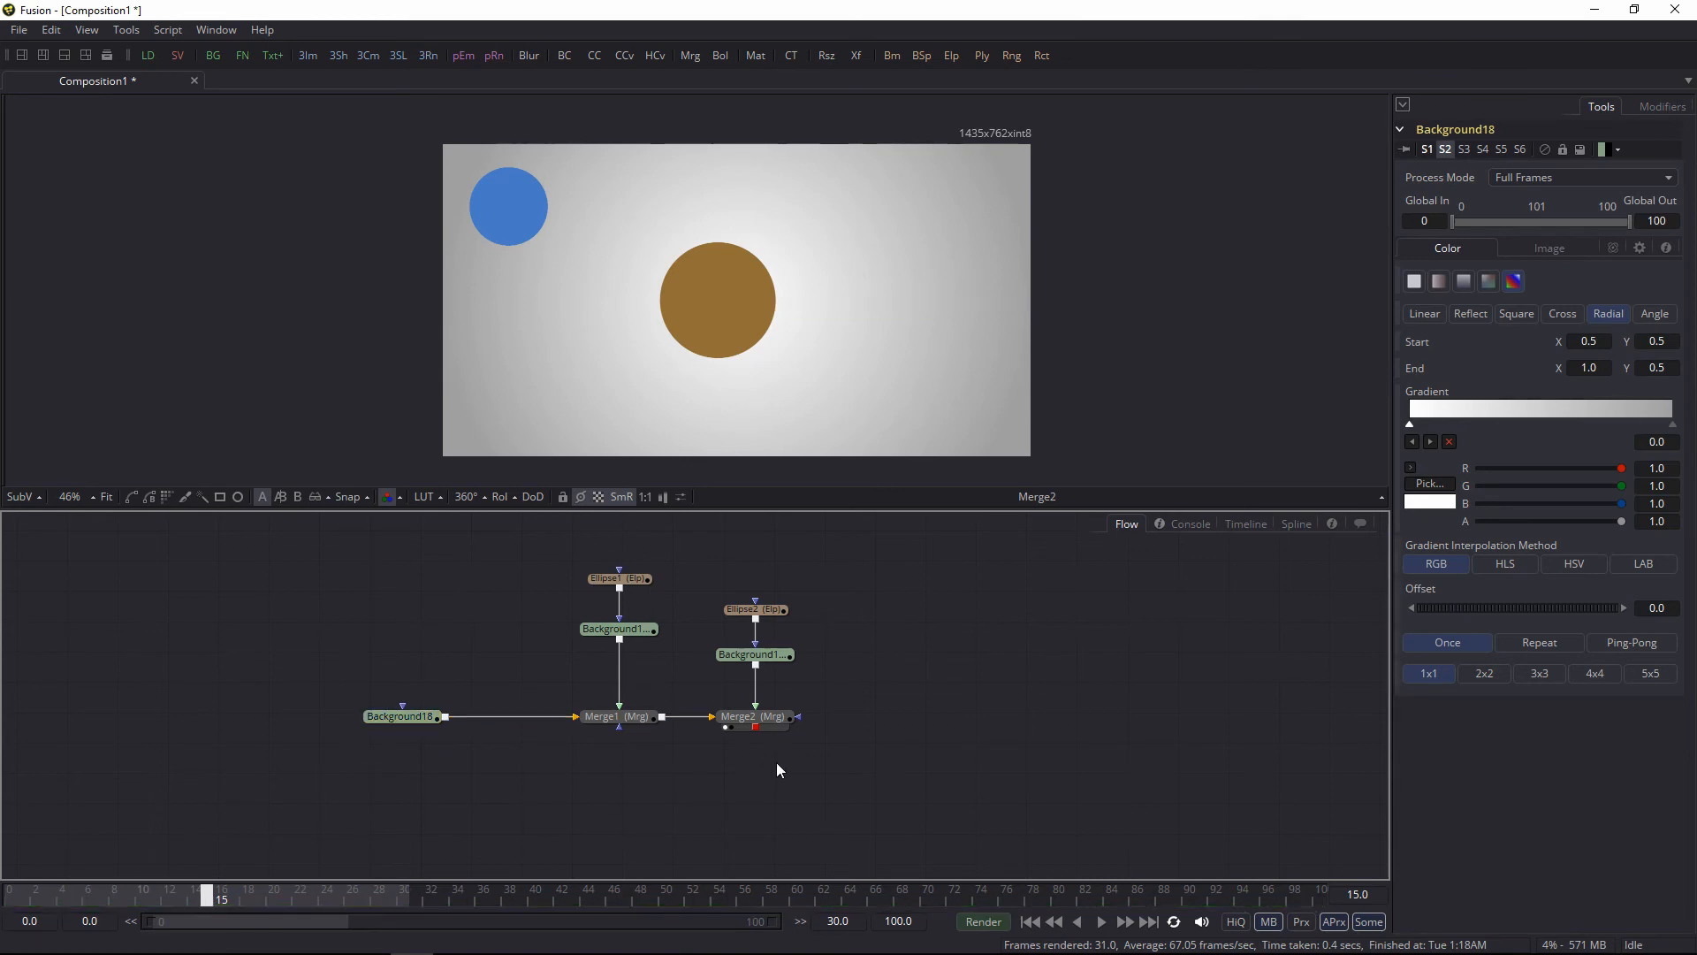
left_click_drag(398, 718, 452, 732)
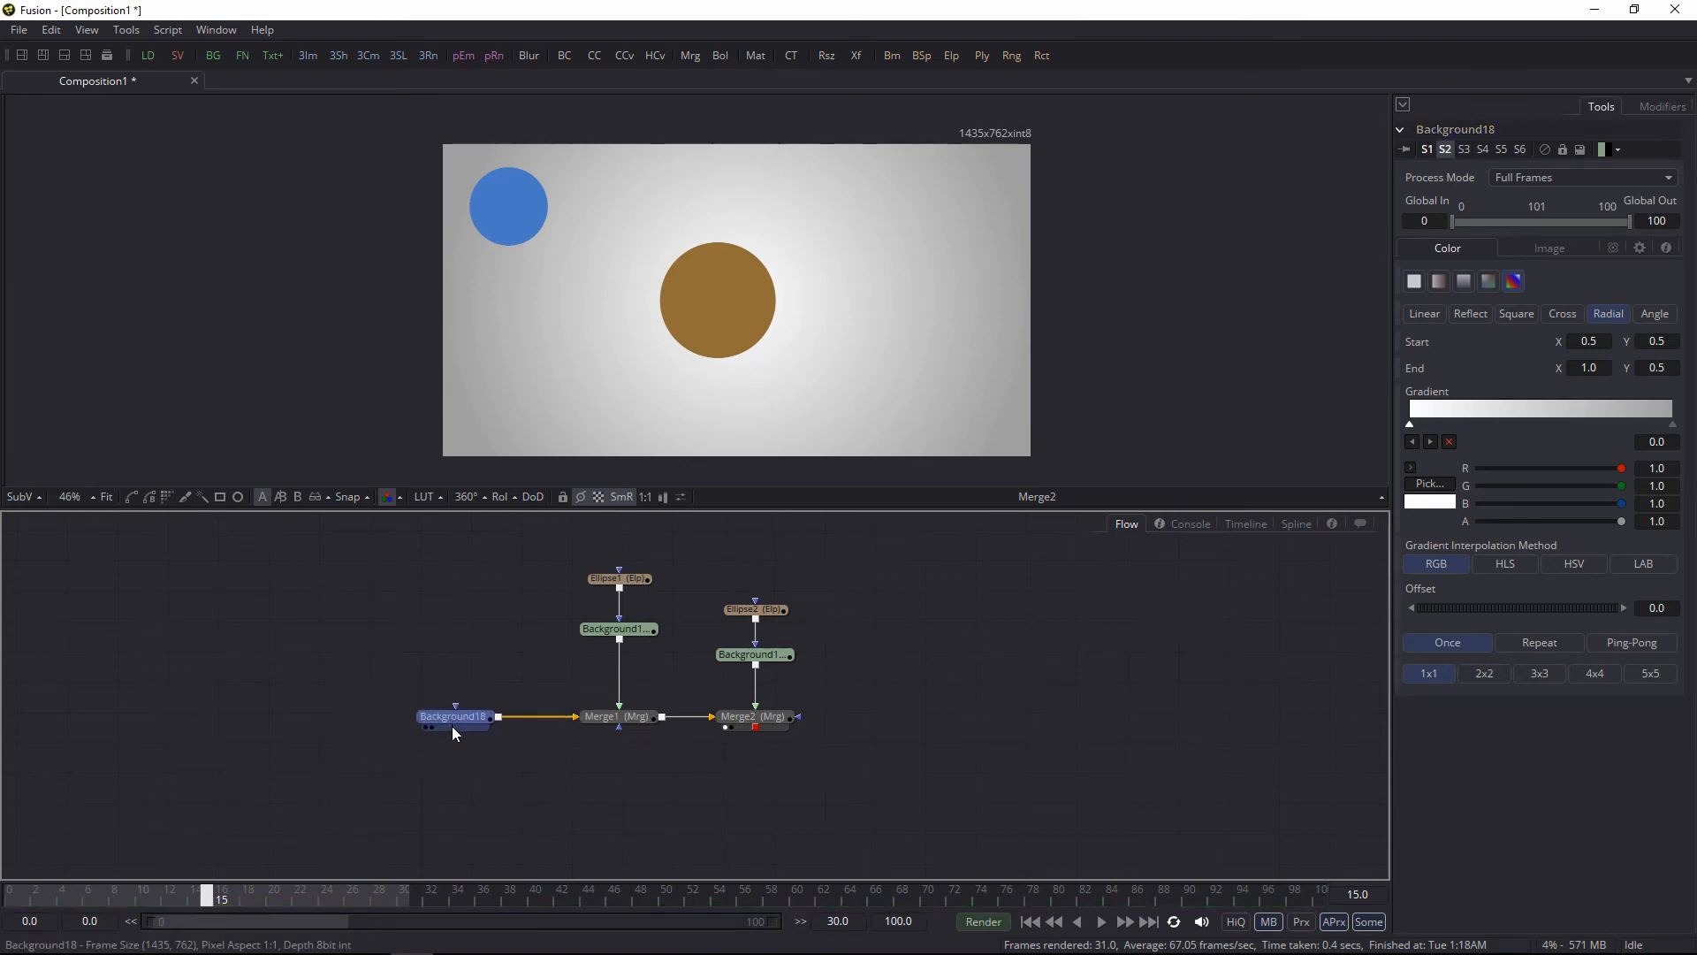
left_click(445, 725)
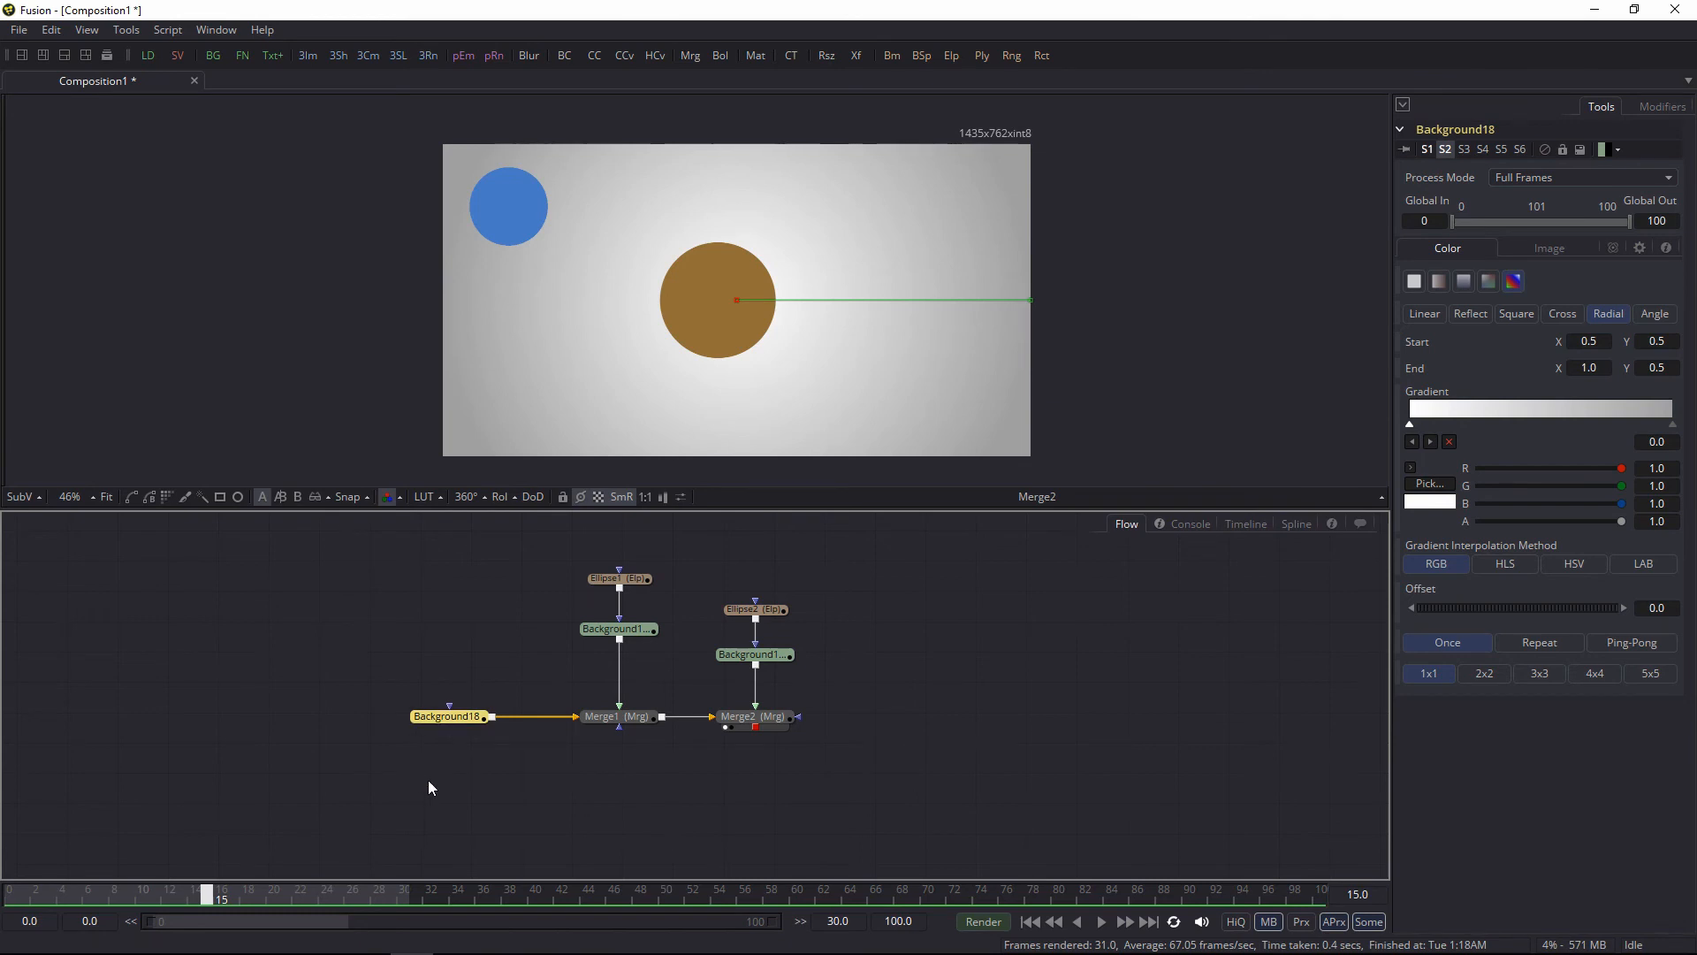
left_click_drag(521, 647, 468, 634)
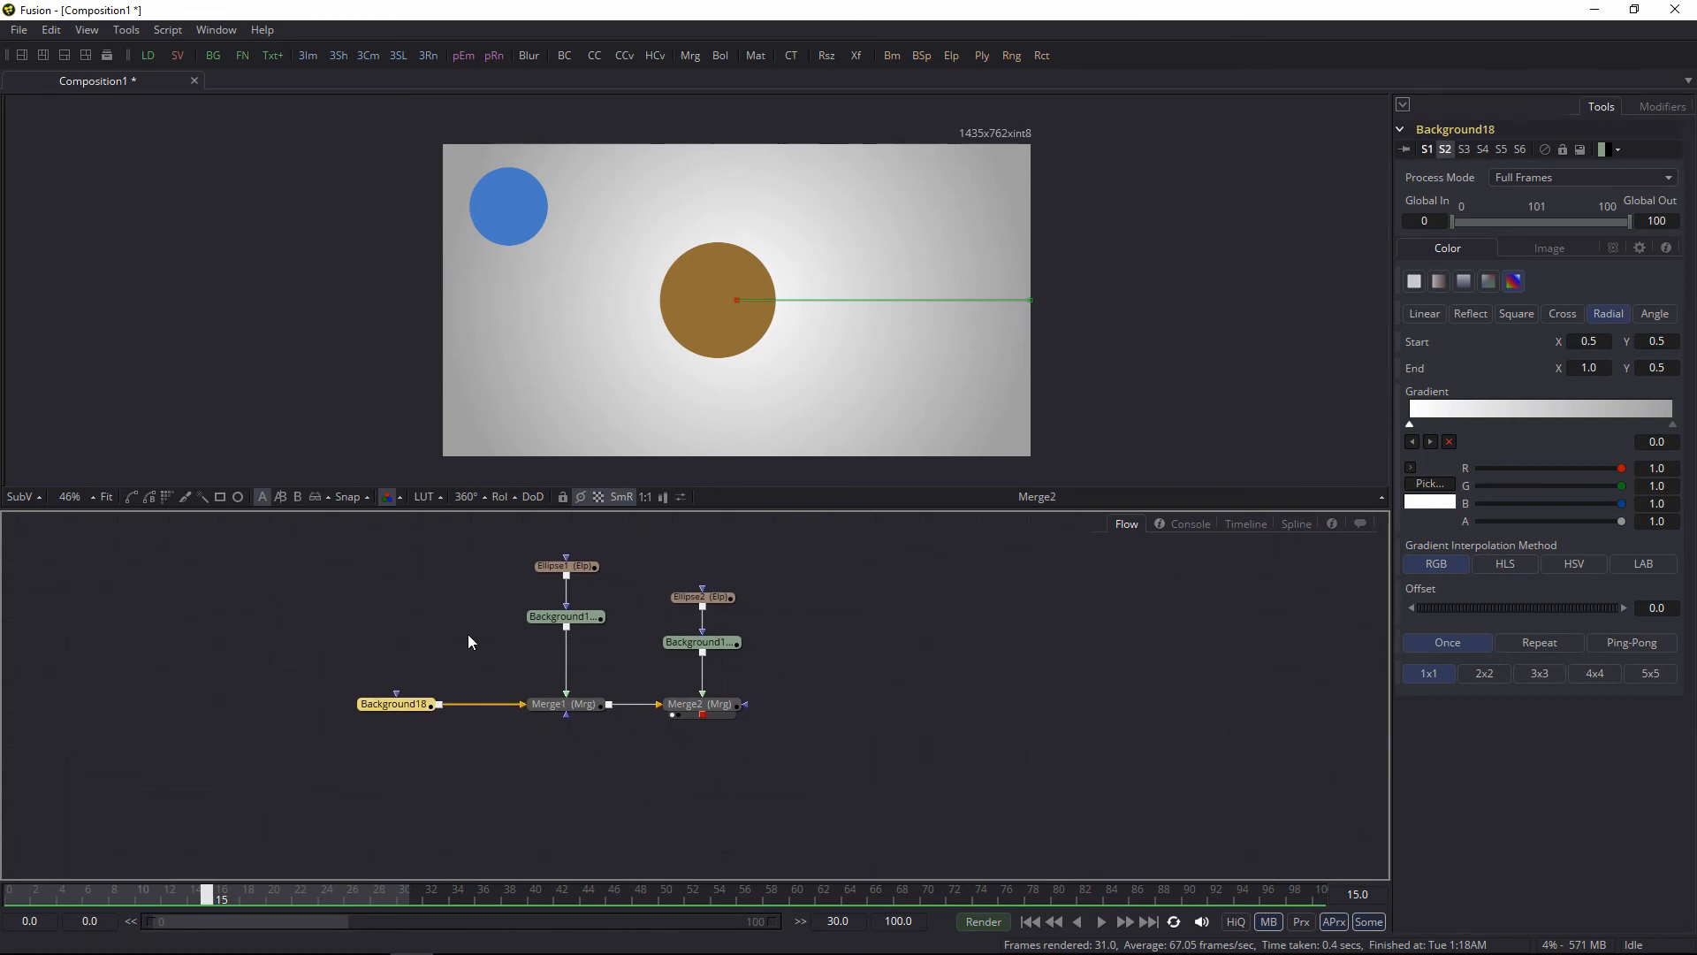
left_click(864, 651)
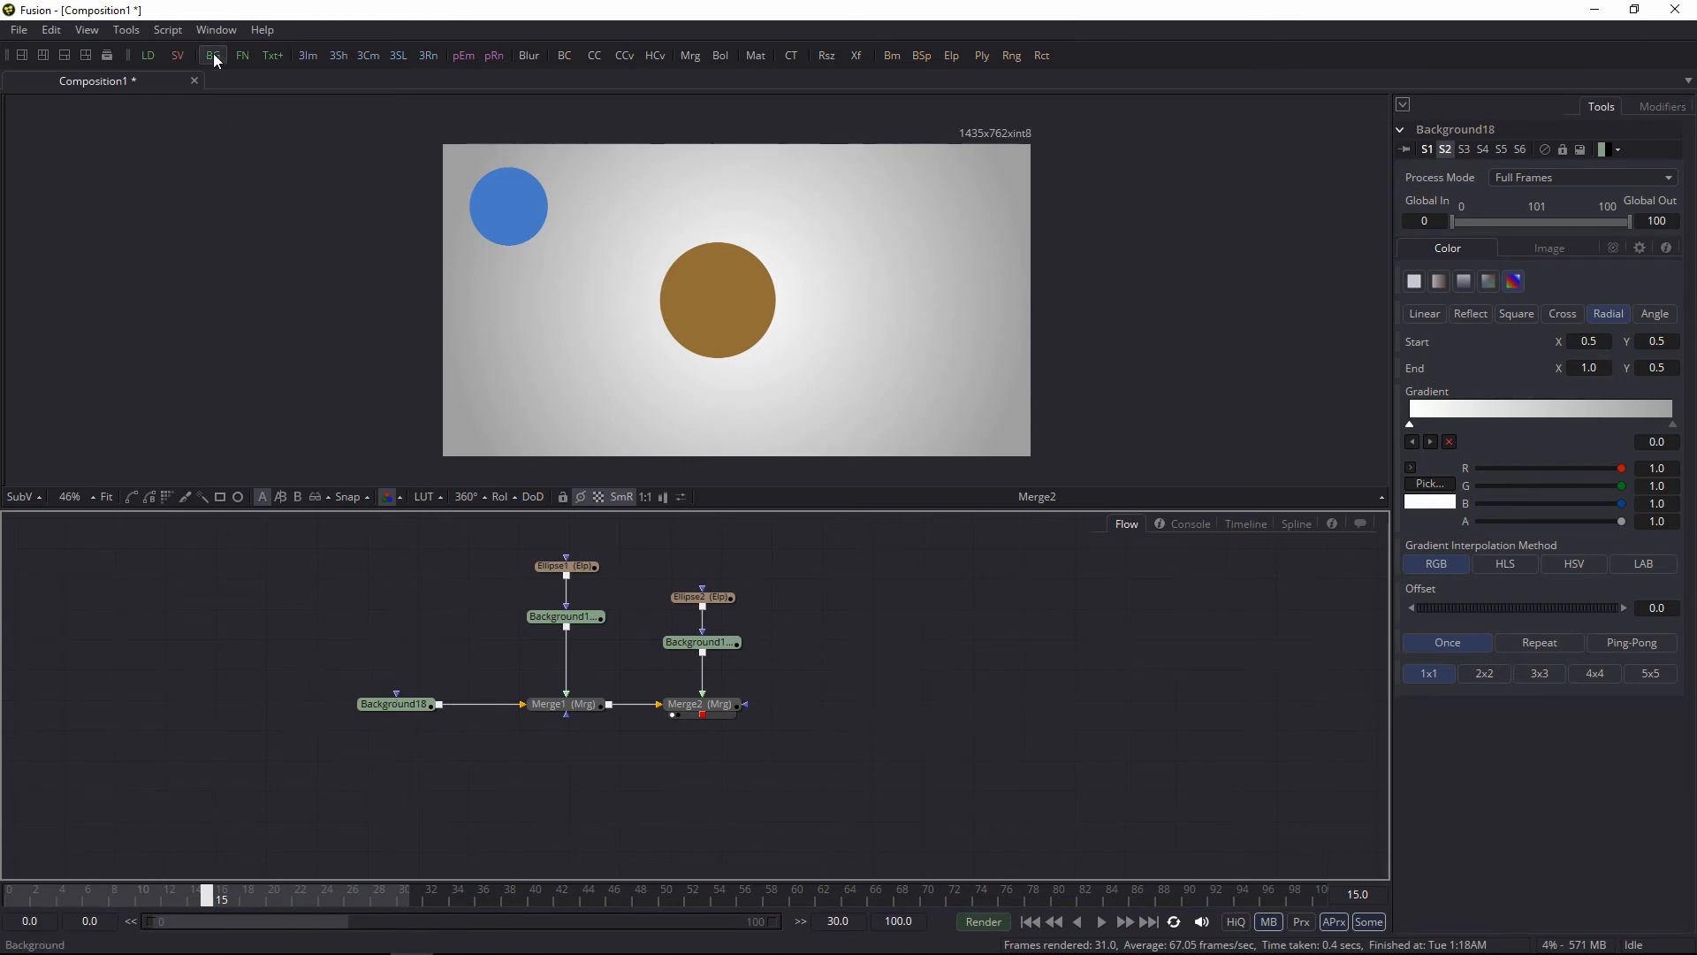
Step: Add a separate Background below the existing network, display it, and merge a second new Background over it
left_click_drag(214, 58, 675, 209)
left_click_drag(592, 694, 579, 721)
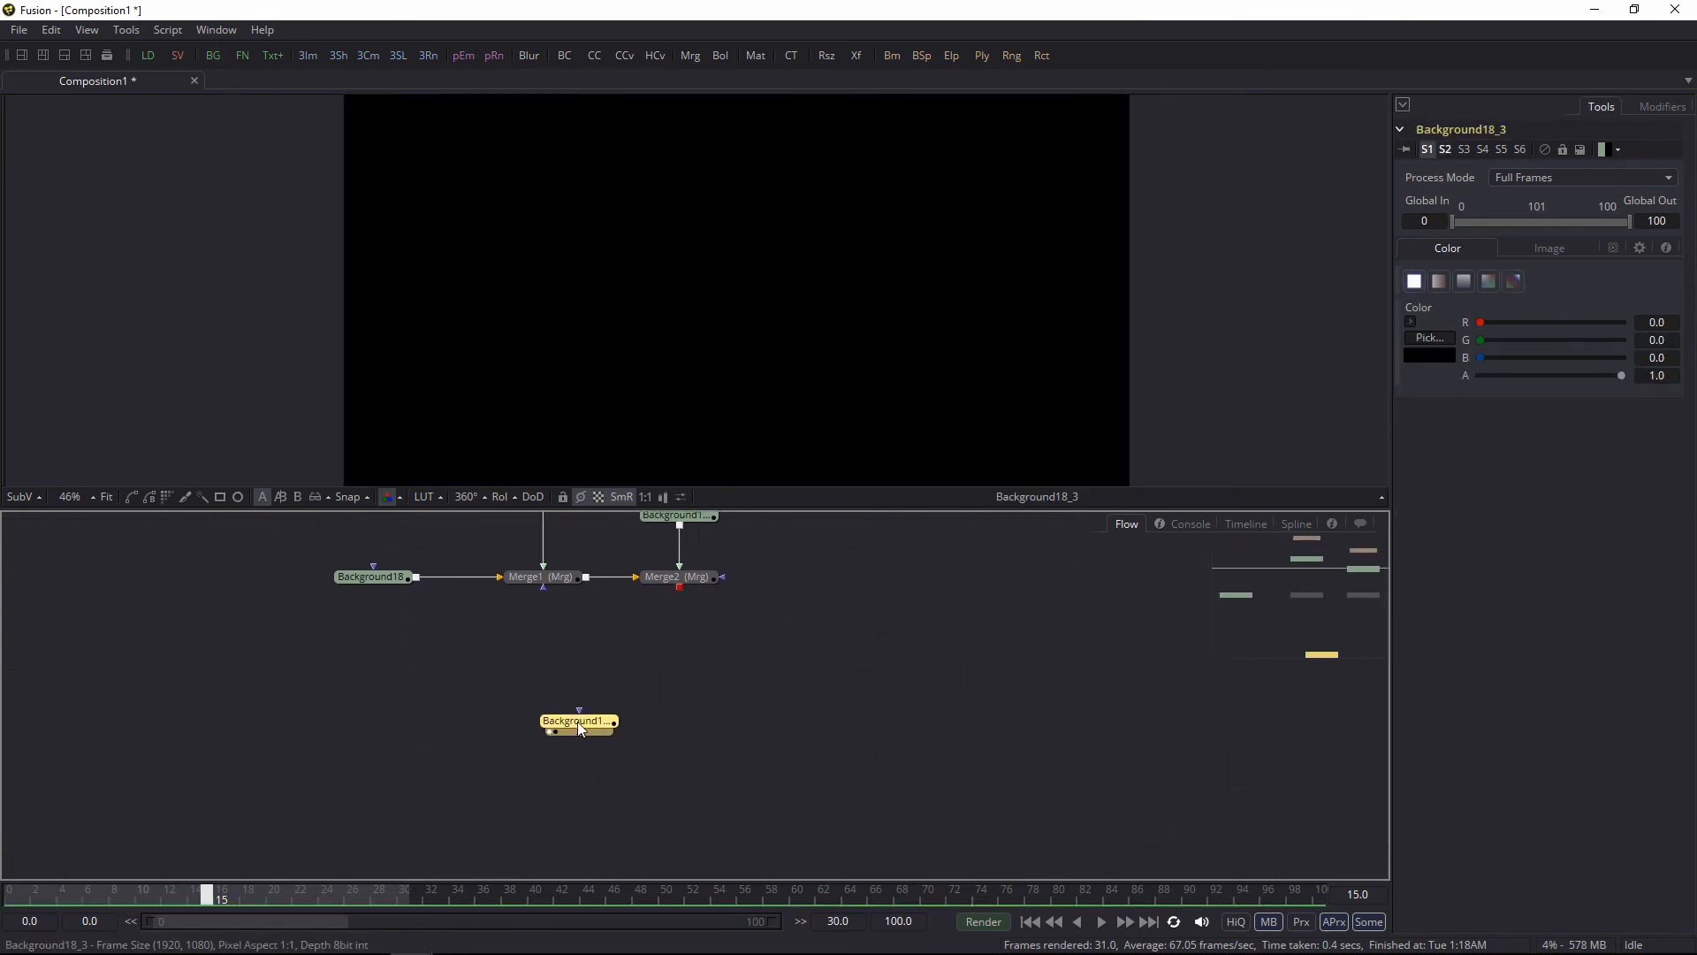
left_click_drag(213, 55, 580, 732)
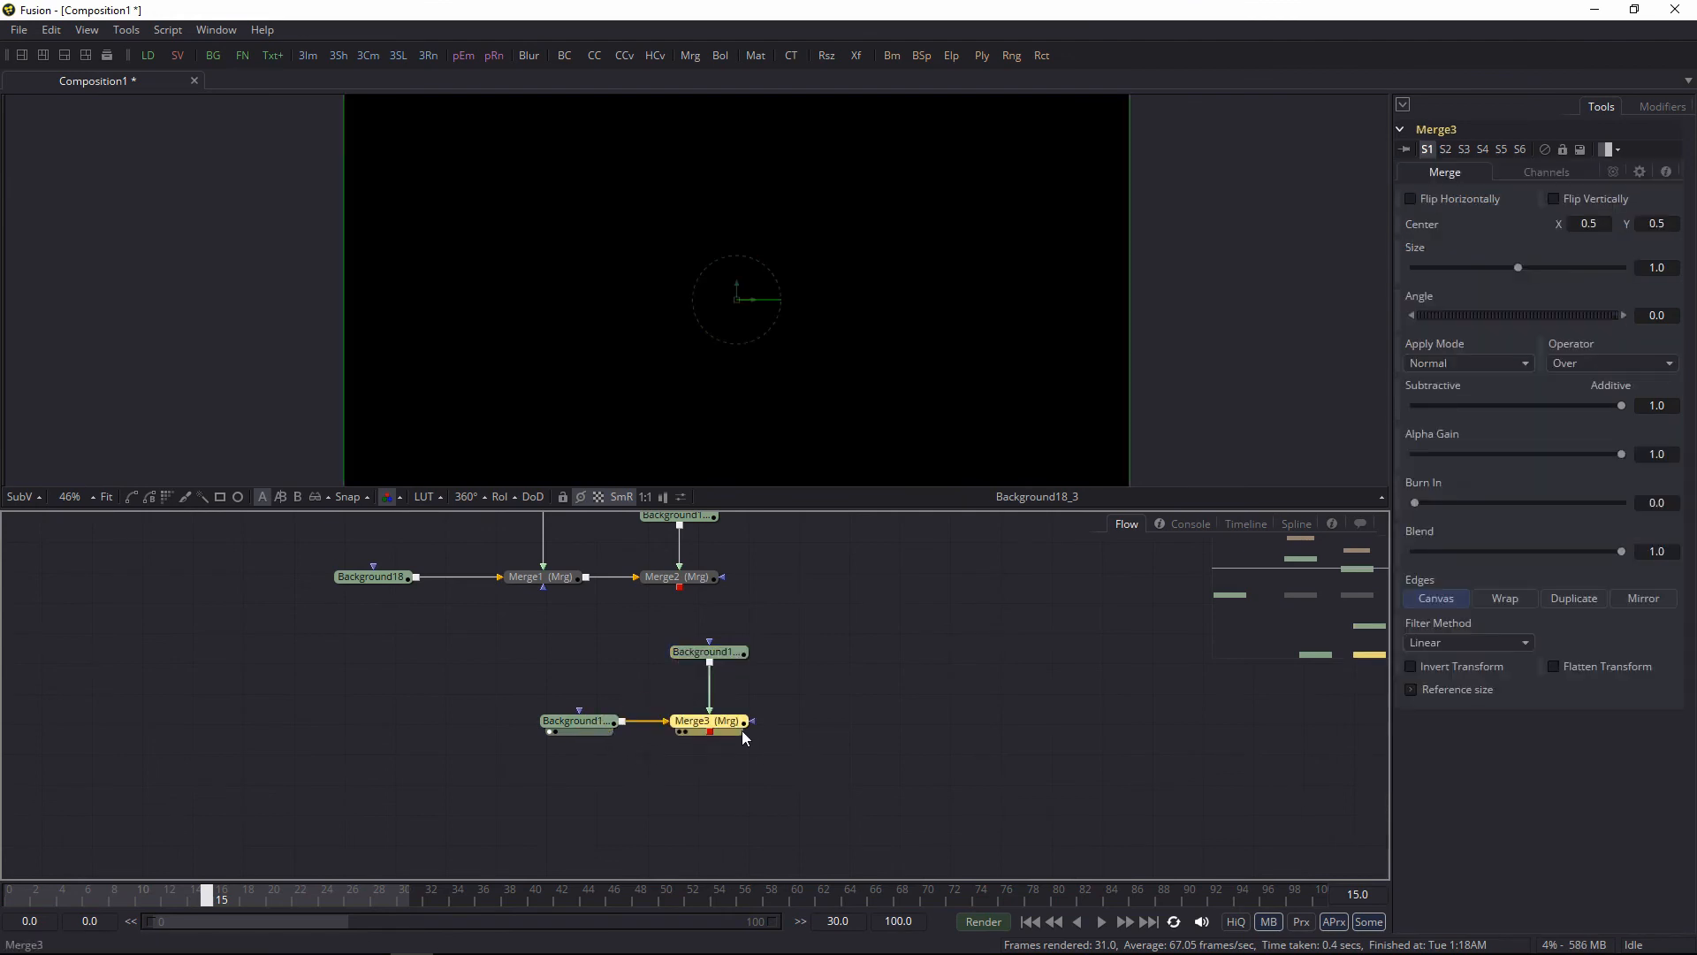
Step: Colour the Background feeding Merge3's foreground a very pale cyan, with saturation 0.07 and value 1.0
left_click(709, 652)
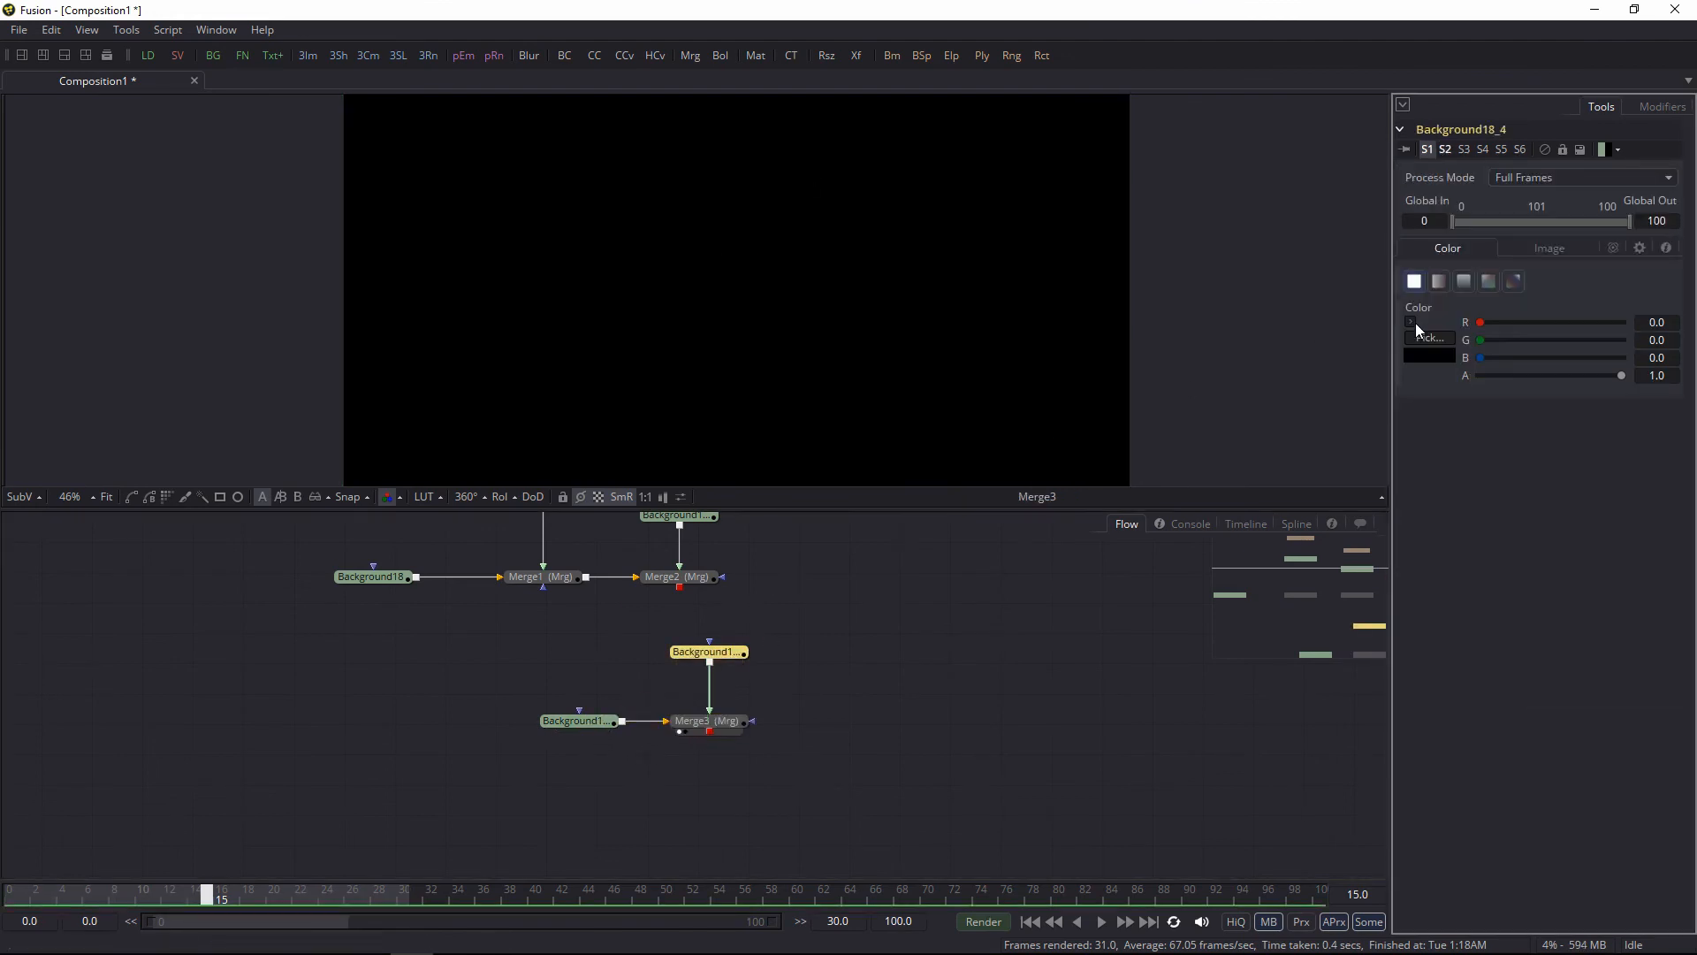
left_click(1412, 324)
left_click_drag(1508, 386, 1471, 388)
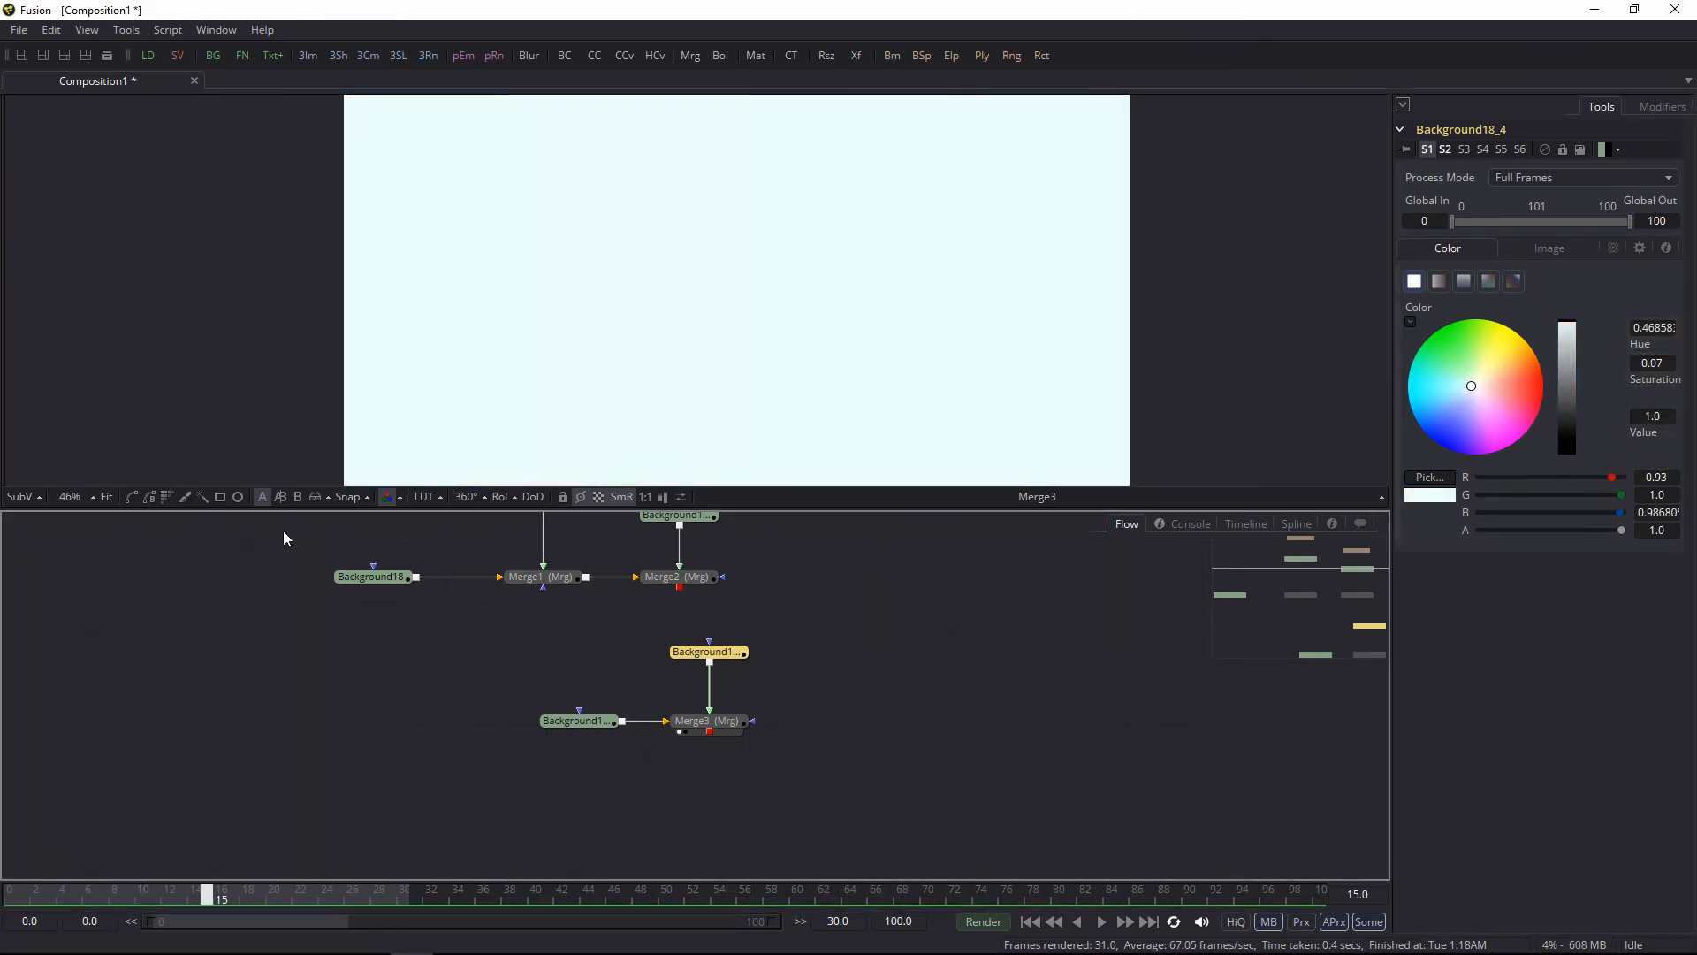
Step: Mask the pale Background with a Rectangle about 0.22 wide and 0.27 high, centred at about X 0.197, Y 0.518
left_click(220, 498)
left_click_drag(606, 656, 710, 639)
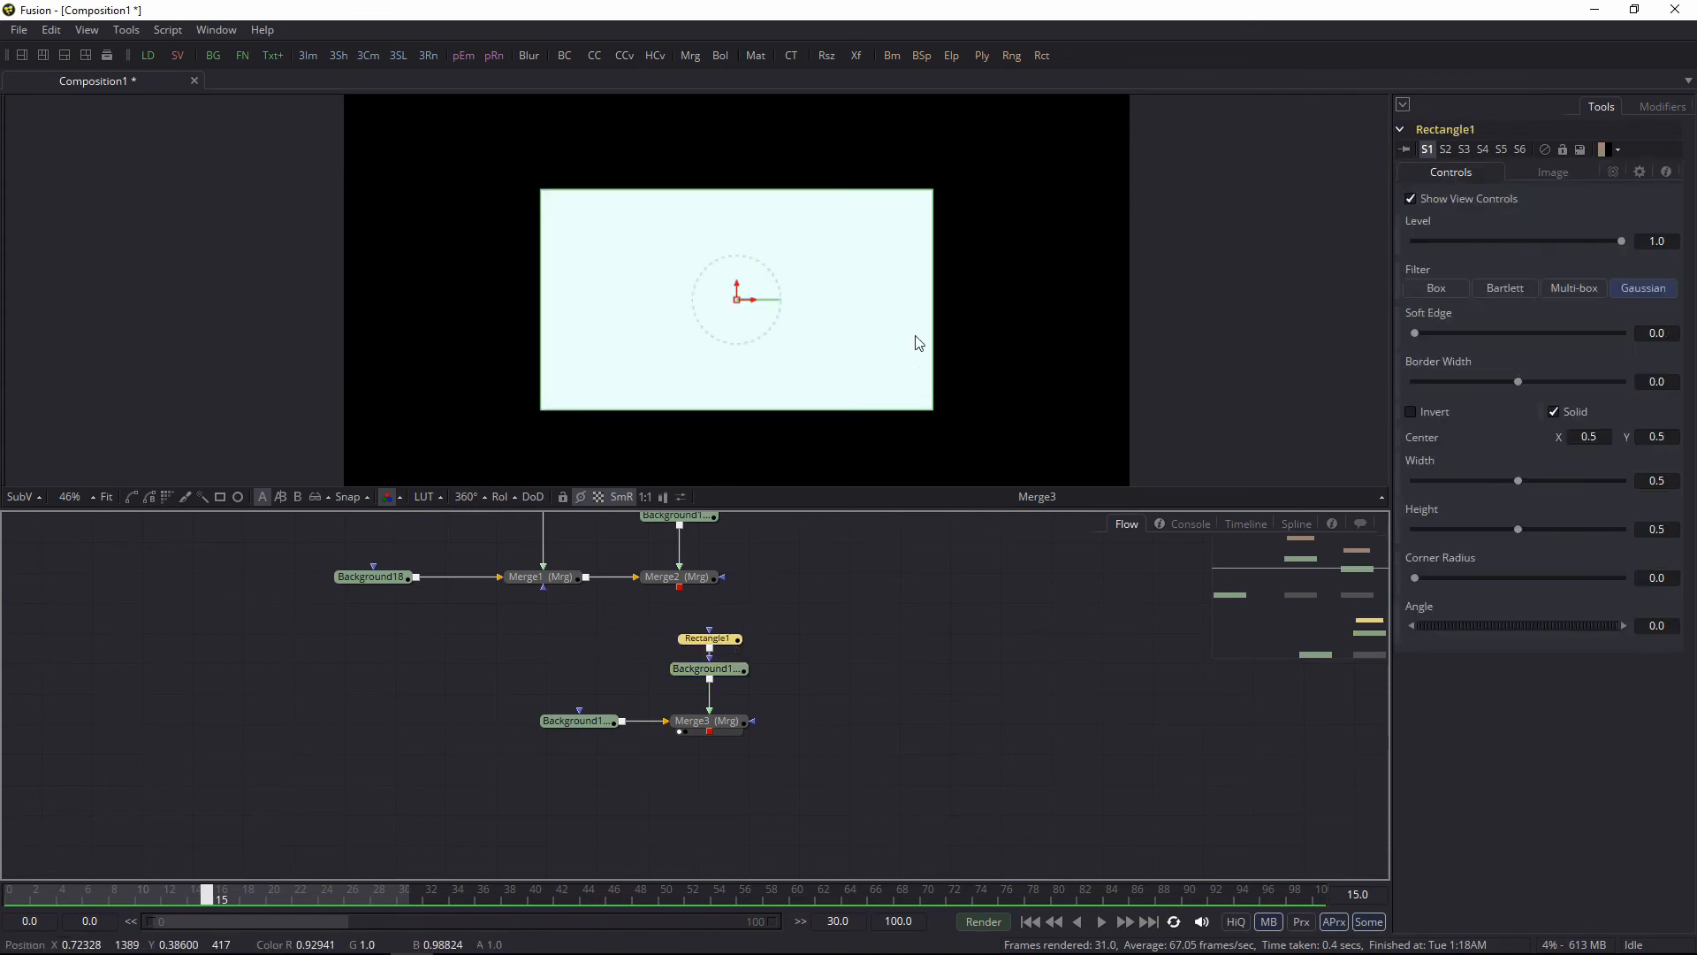
left_click_drag(932, 412, 824, 361)
left_click_drag(707, 303, 466, 297)
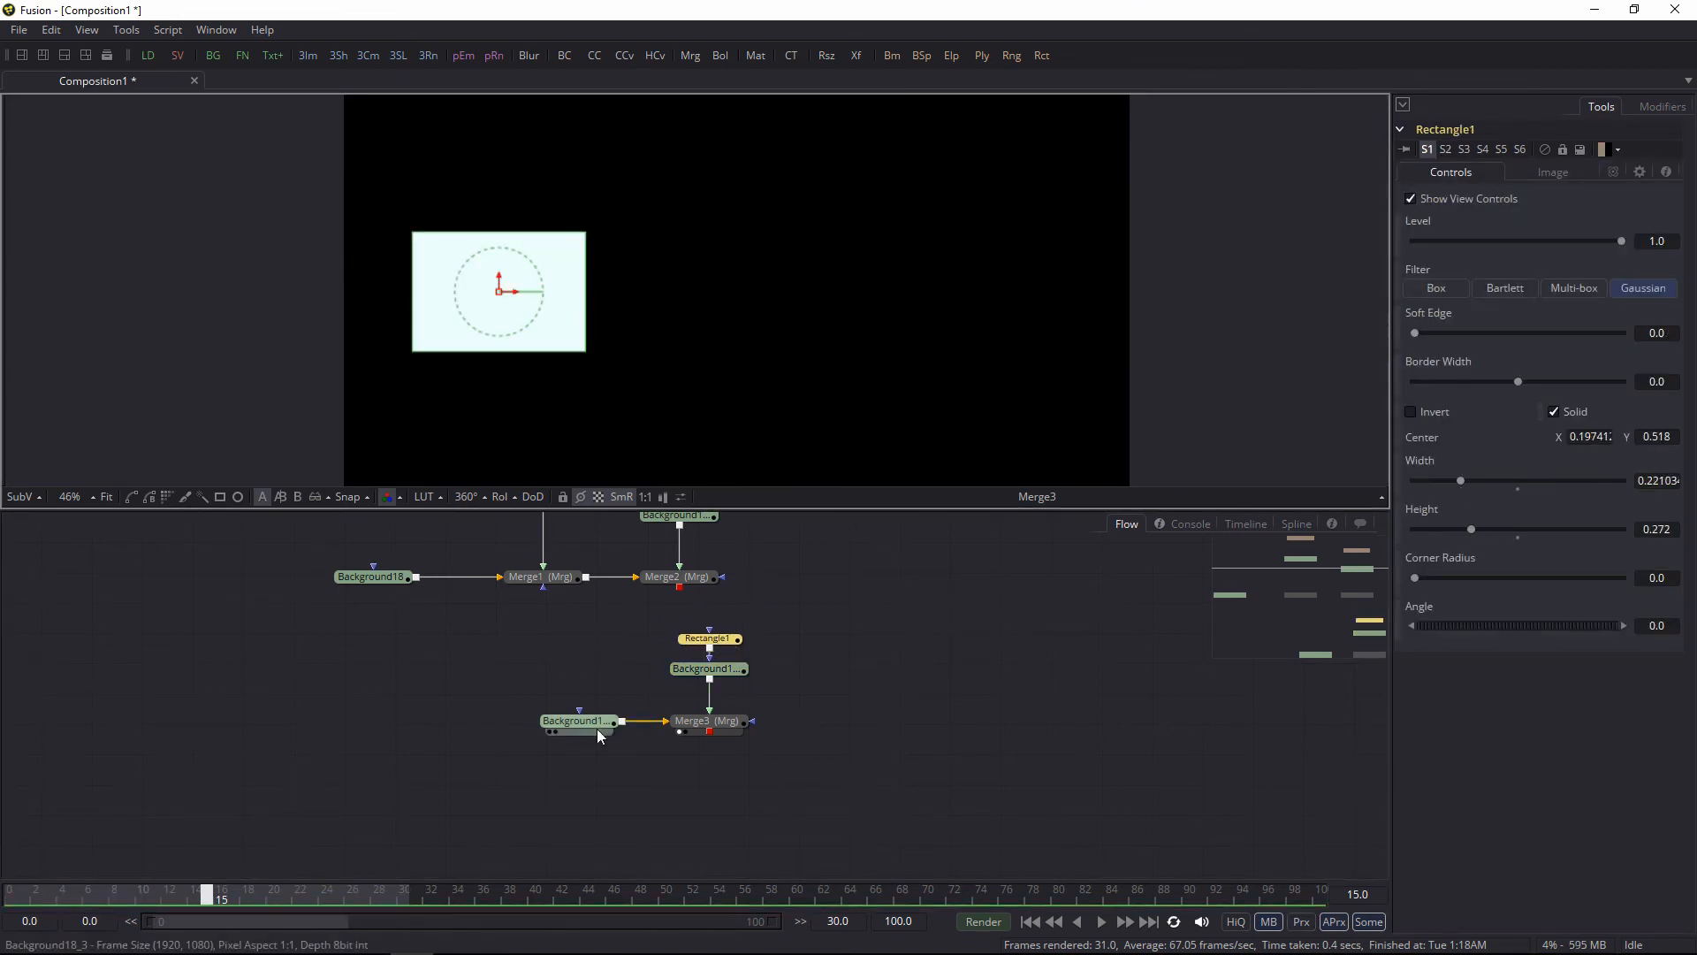
Step: Colour the Background18_3 node behind the rectangle blue, with hue 0.625, saturation 0.64 and value 0.567
left_click(590, 722)
left_click(1411, 322)
left_click_drag(1459, 408, 1445, 416)
left_click_drag(1566, 385, 1572, 378)
left_click(826, 805)
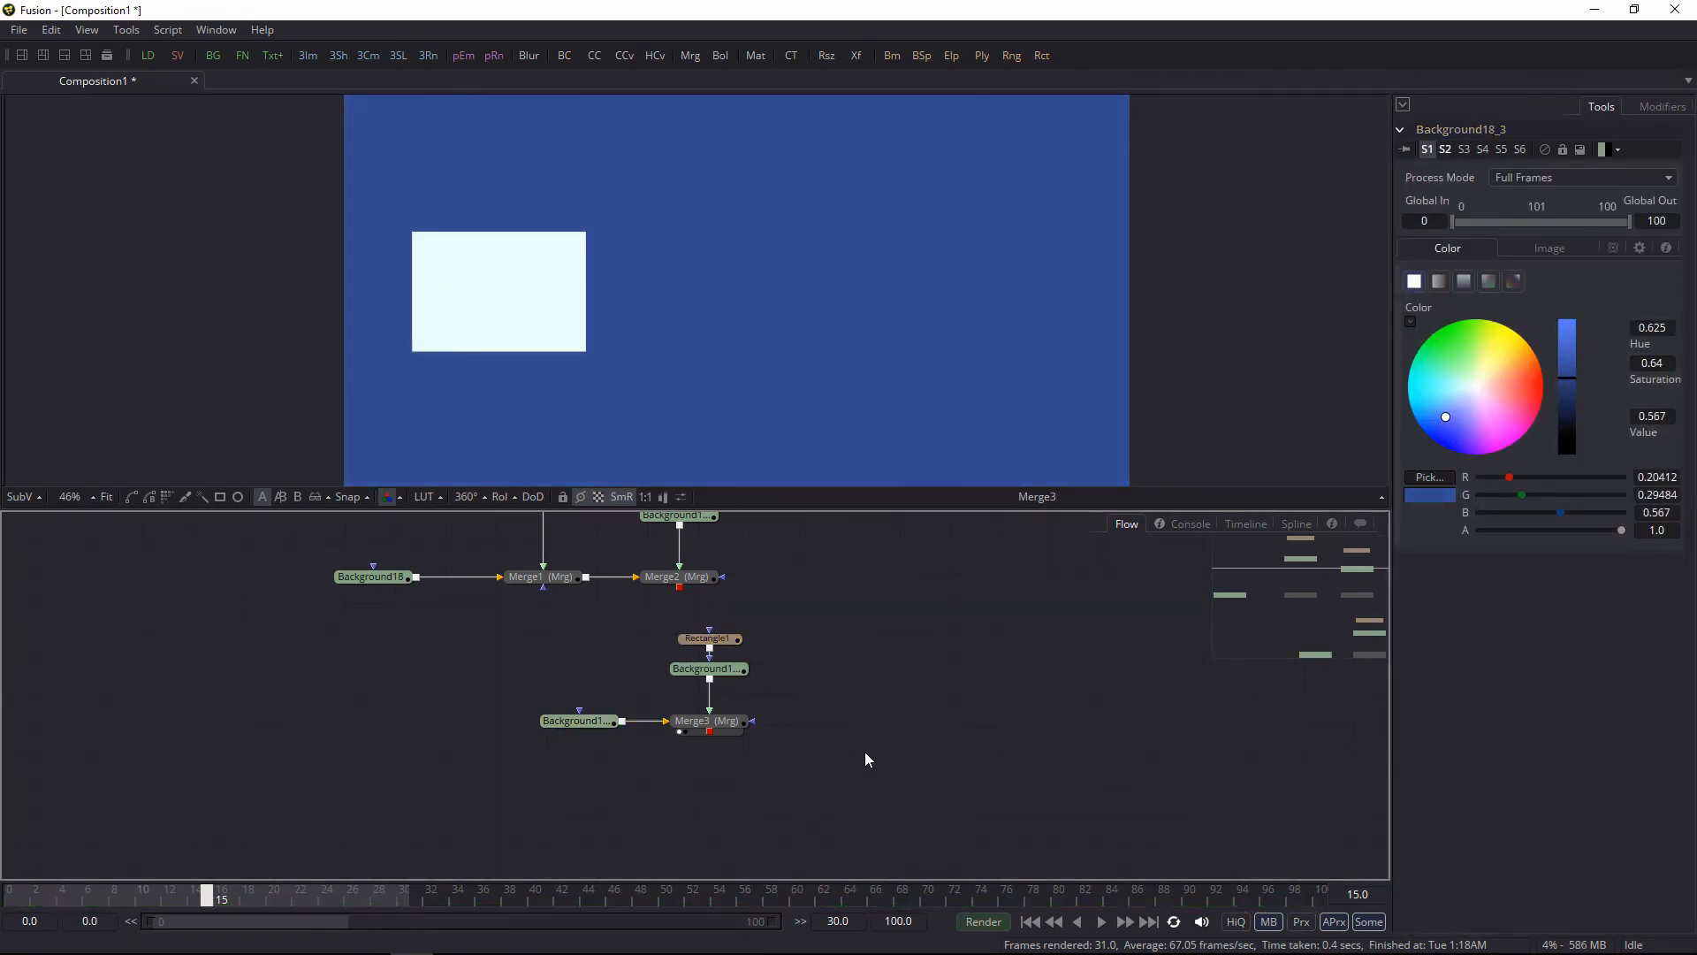
Step: Move the Merge3 branch further below the upper network and merge Merge2's output over Merge3
left_click_drag(814, 639, 530, 778)
left_click_drag(704, 728, 658, 791)
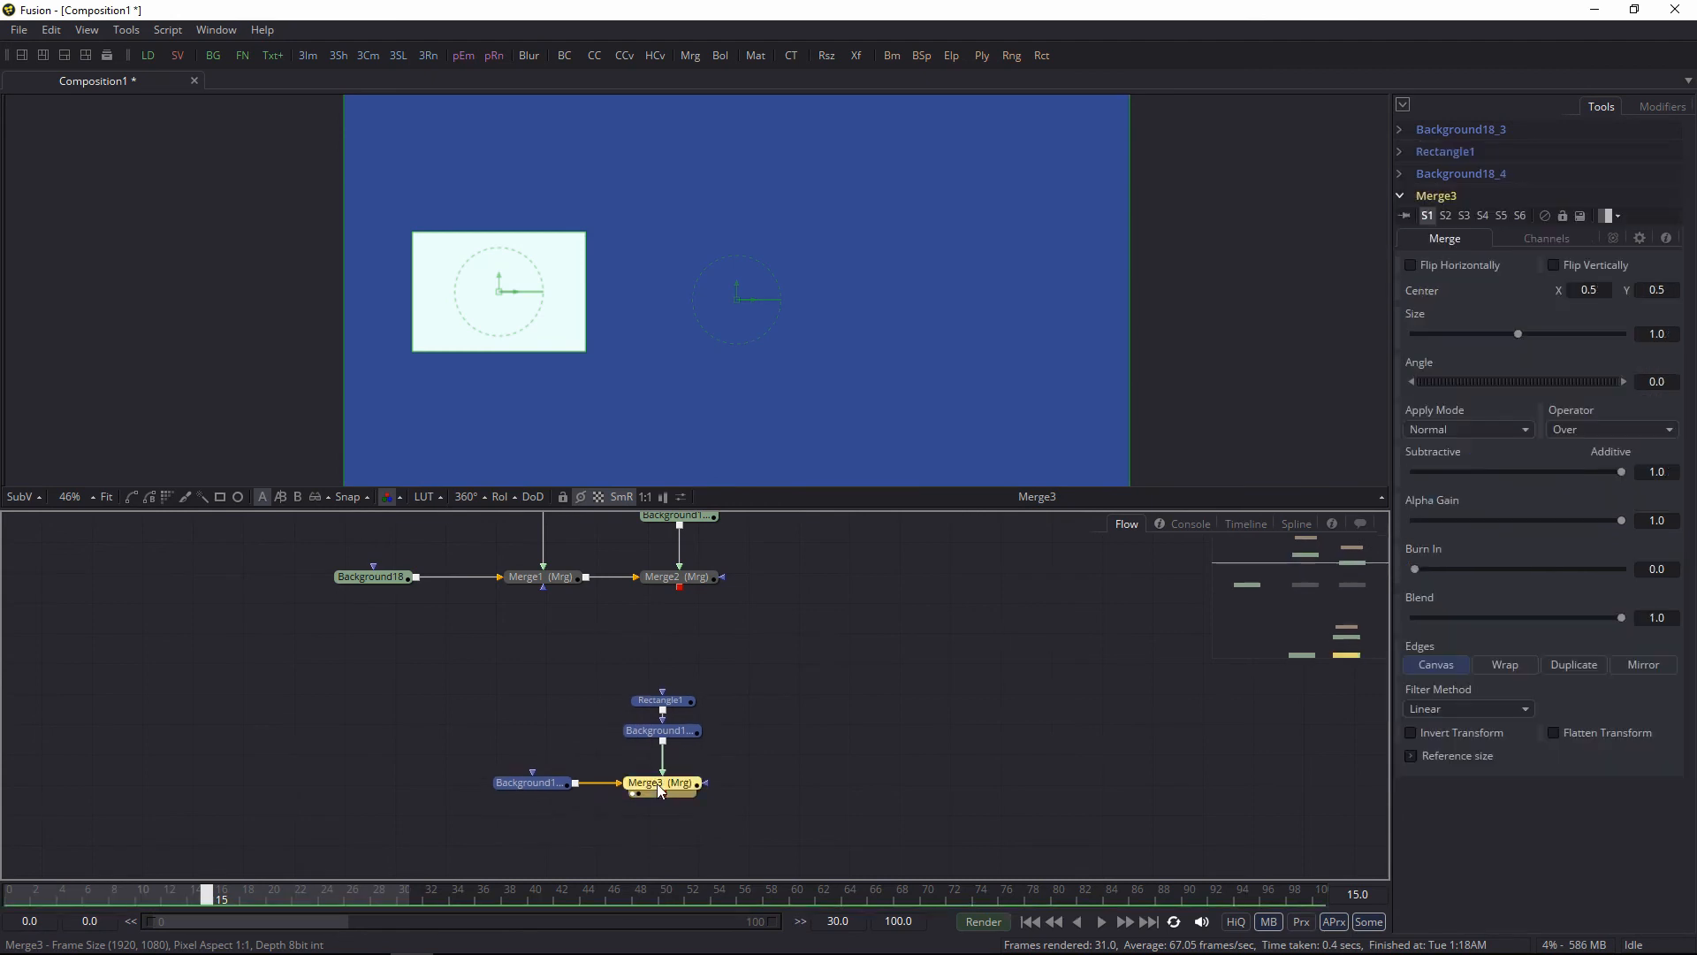
left_click_drag(771, 606, 854, 811)
left_click(814, 663)
Step: Rearrange the lower nodes so the Rectangle branch sits above Merge3 and Merge4 lines up beneath Merge2
left_click_drag(417, 636, 820, 875)
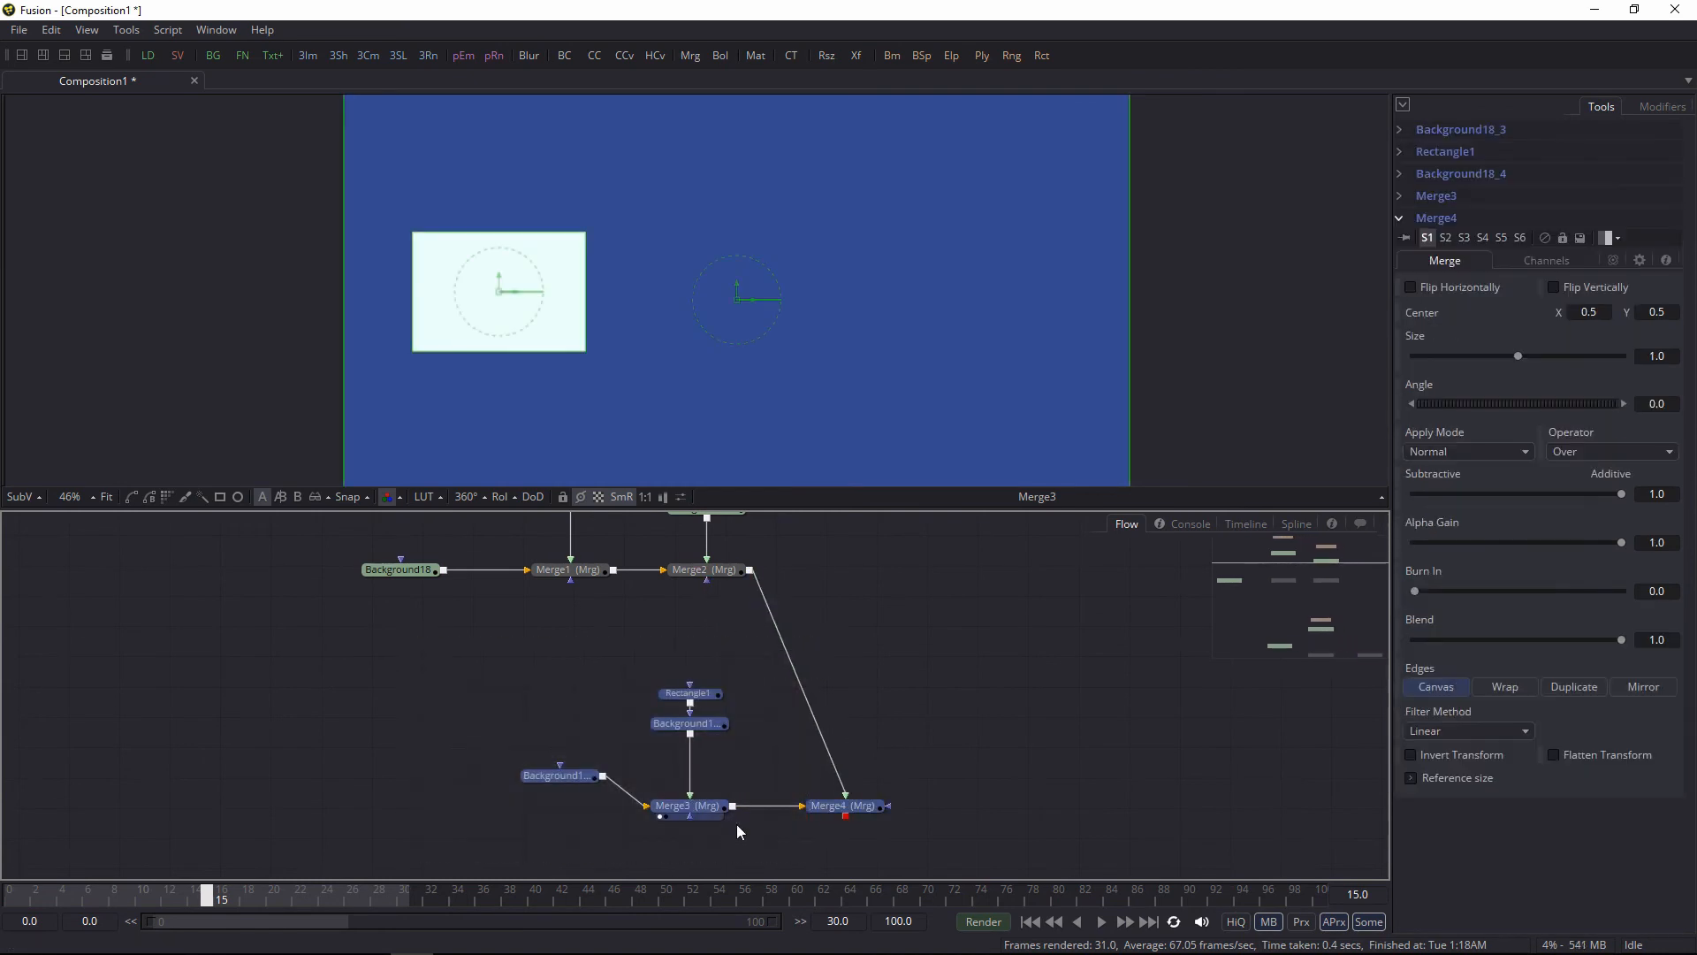
left_click_drag(696, 810, 578, 789)
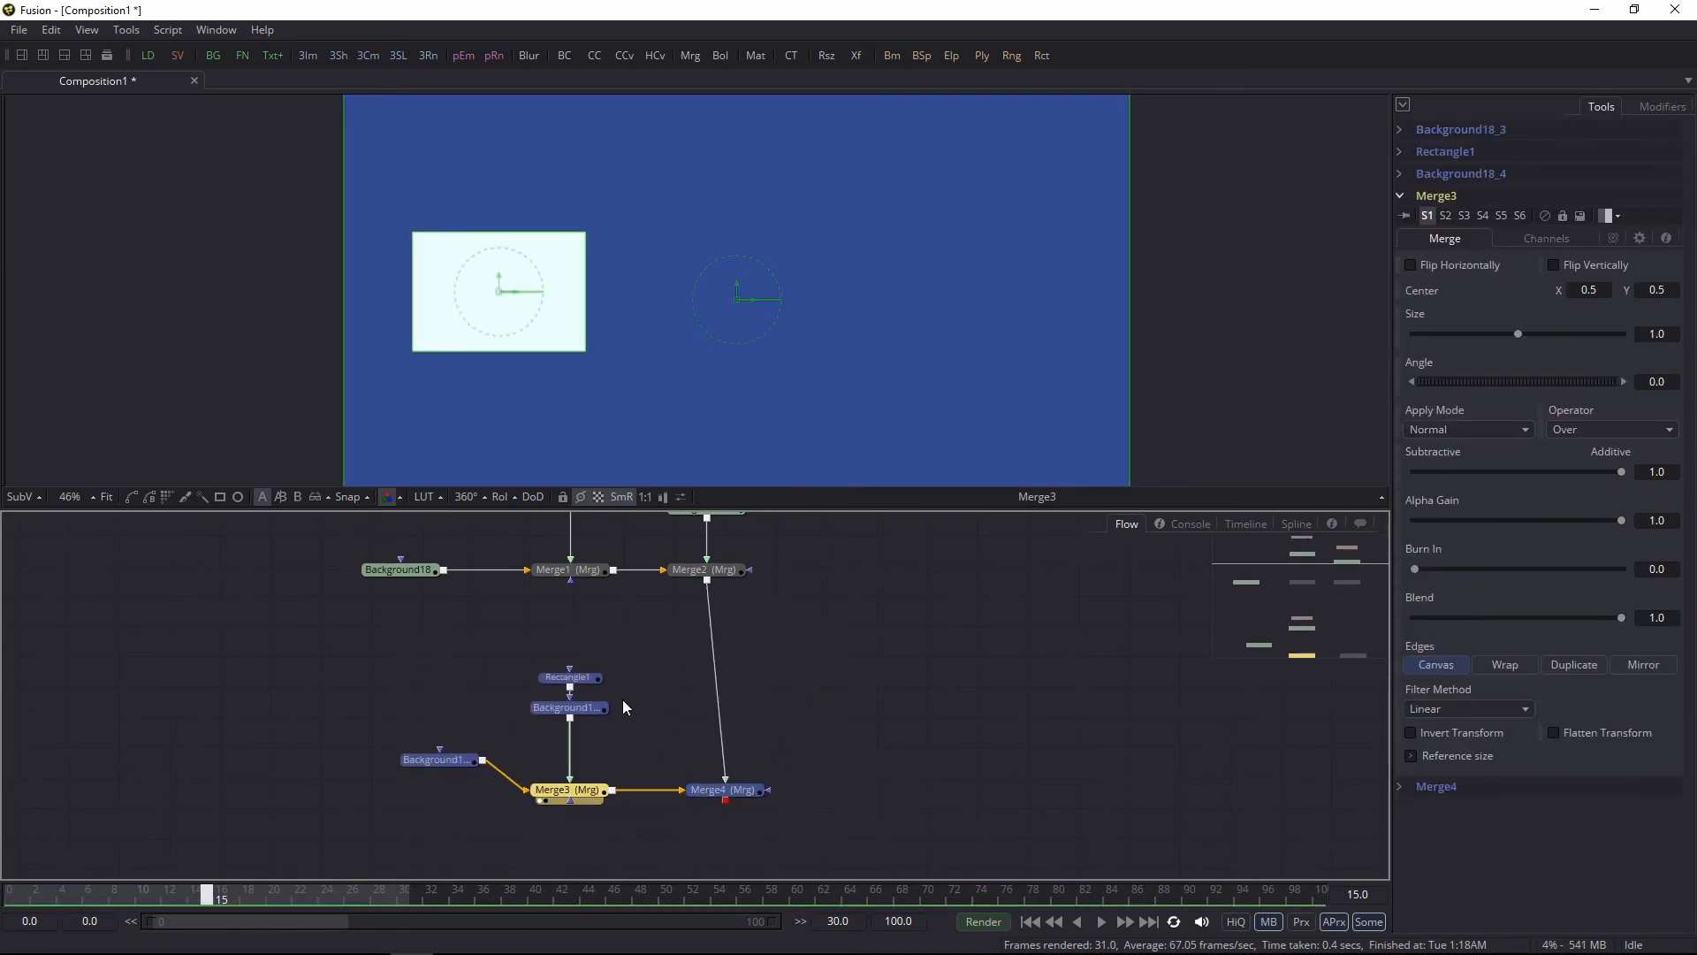
left_click(625, 705)
left_click_drag(469, 764, 417, 793)
left_click_drag(487, 646, 570, 744)
left_click_drag(735, 795, 716, 798)
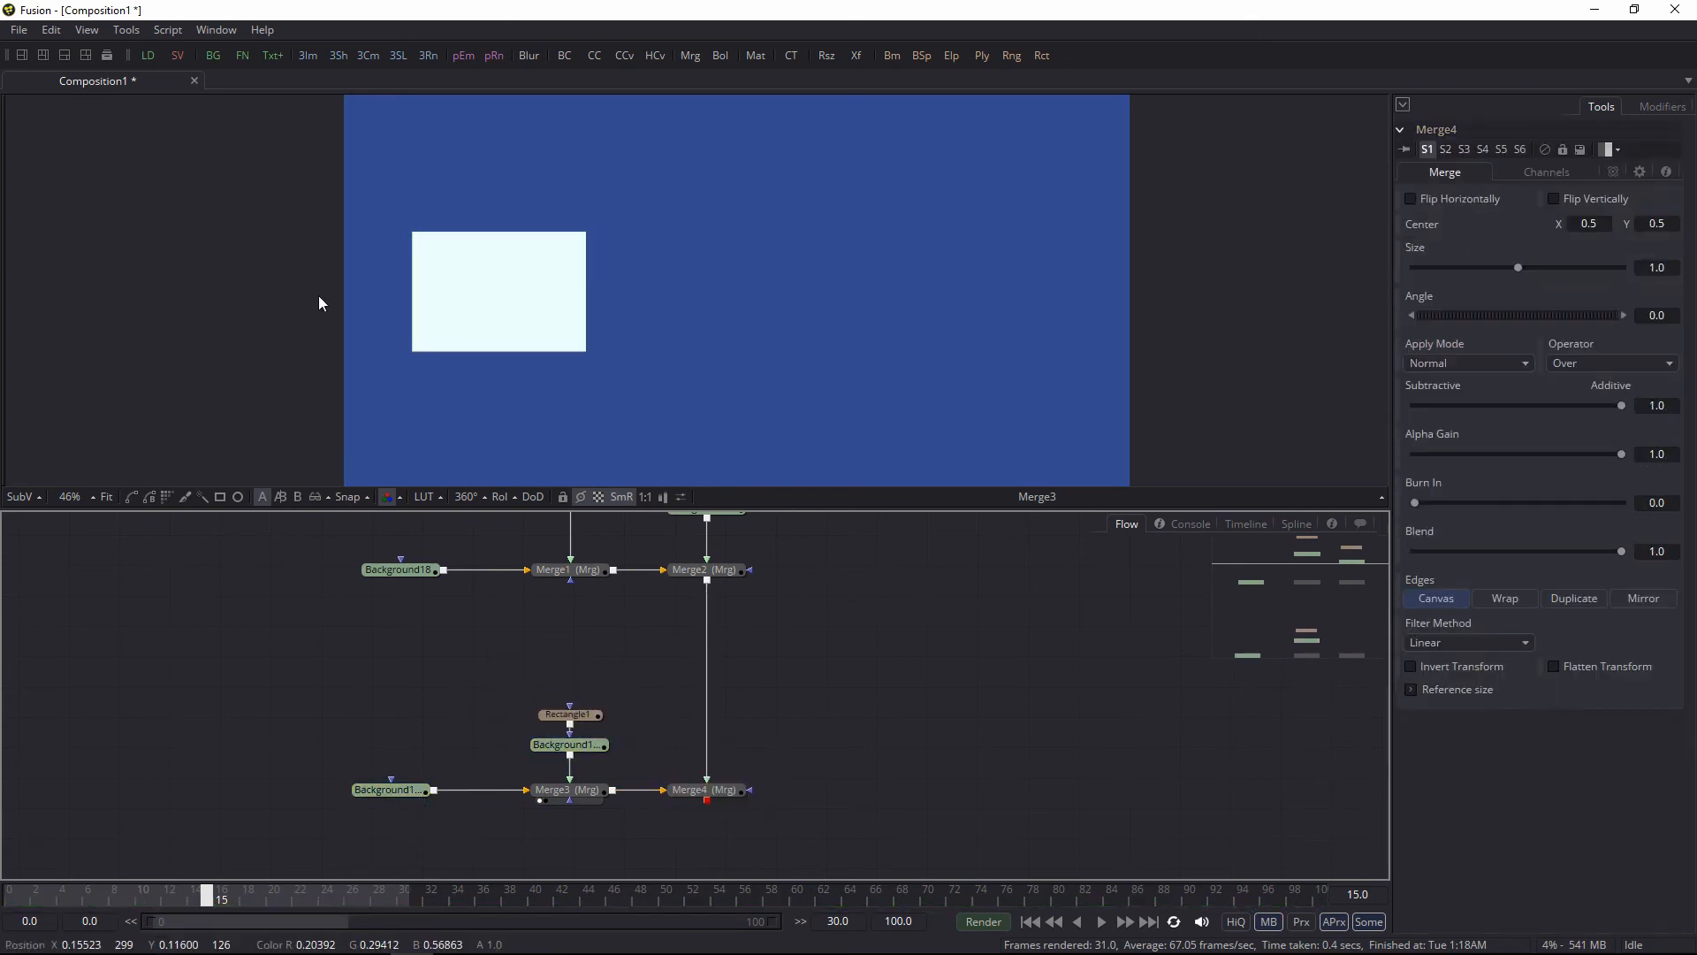
Step: Merge a new Background over Merge4, display the result, and colour the Background red with saturation 0.71 and value 0.62
left_click_drag(383, 328, 707, 801)
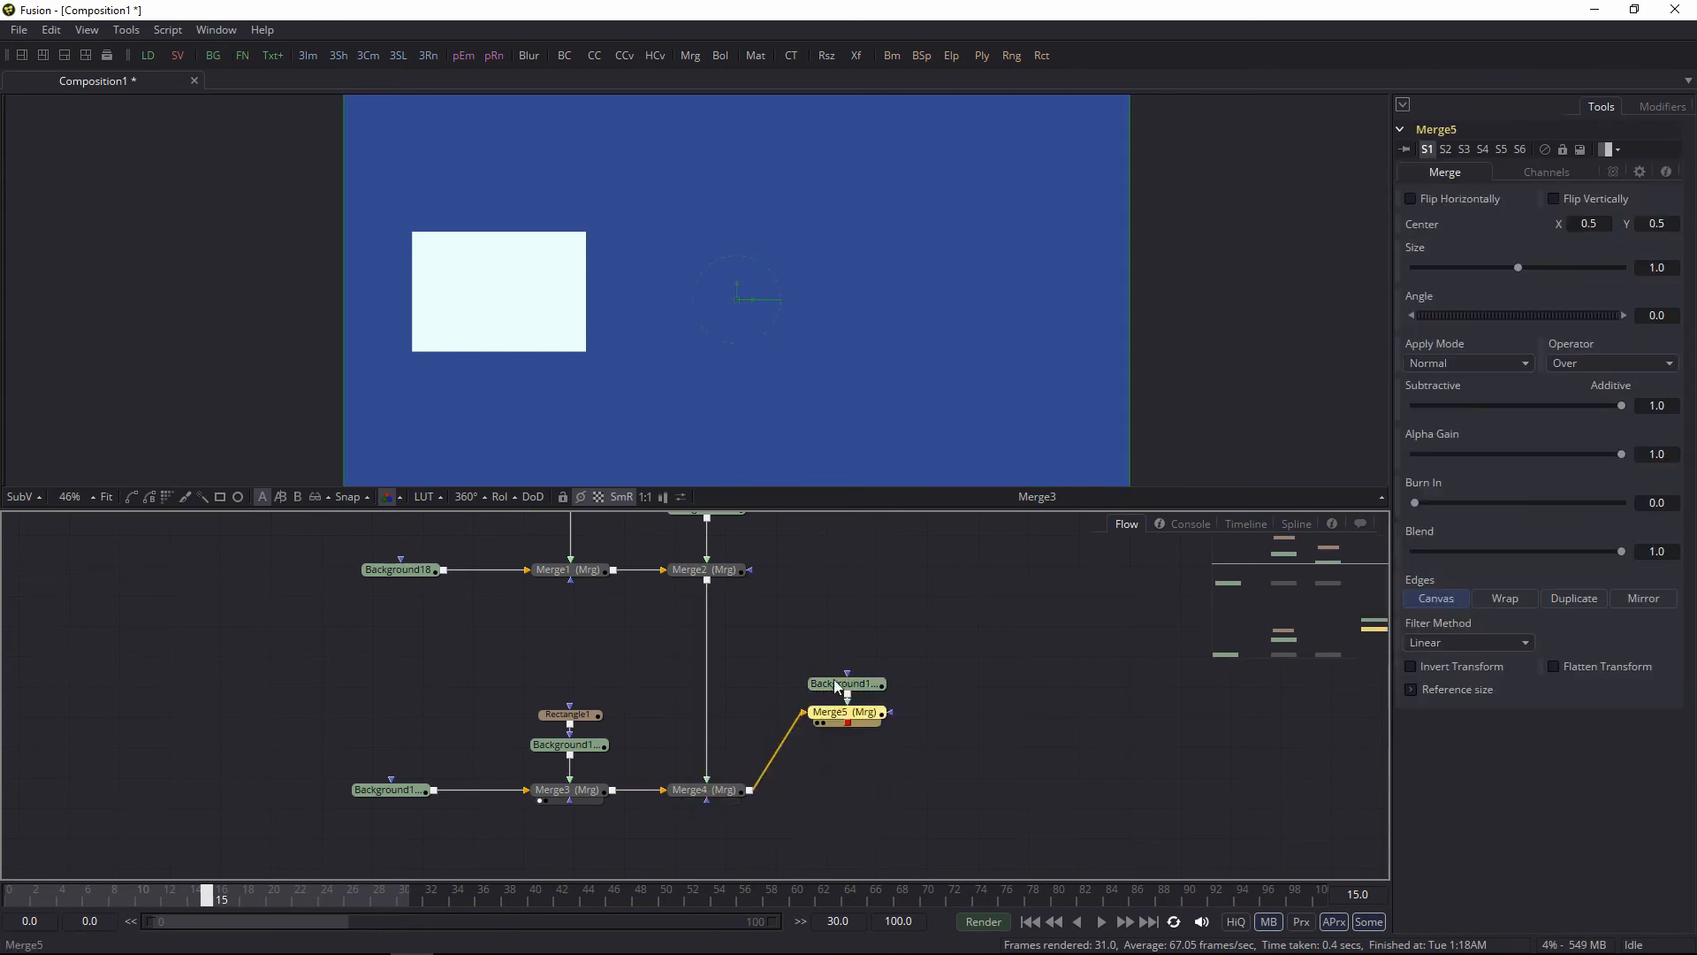
key("1")
left_click(872, 686)
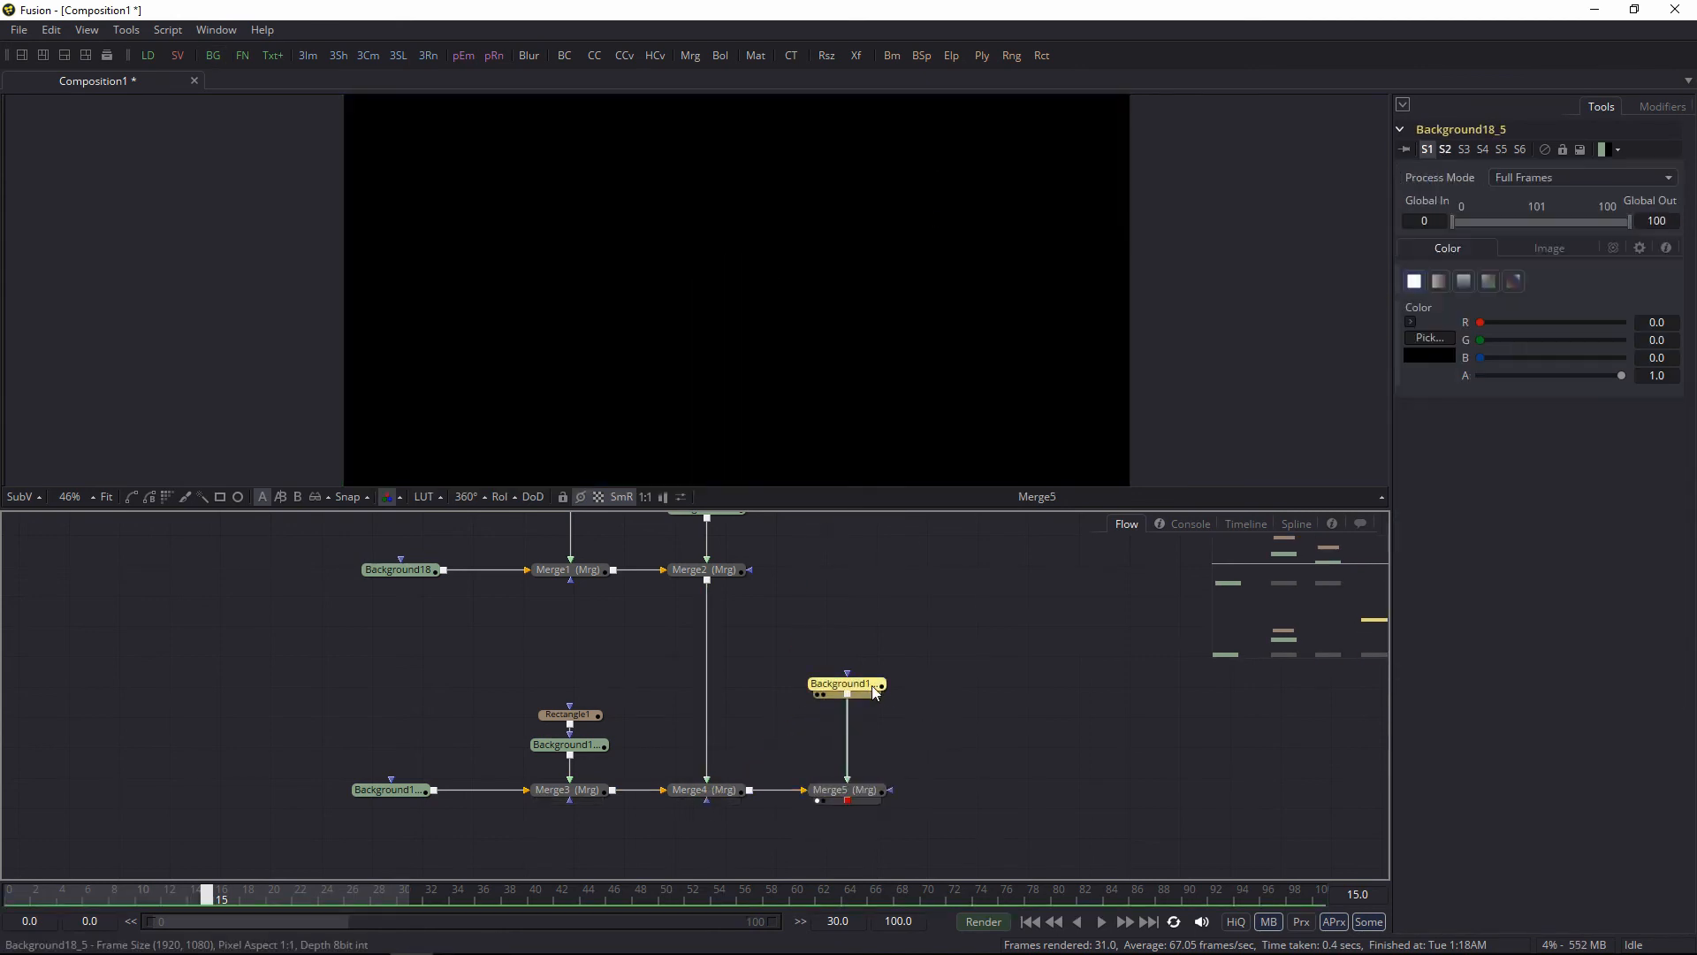
left_click(1411, 321)
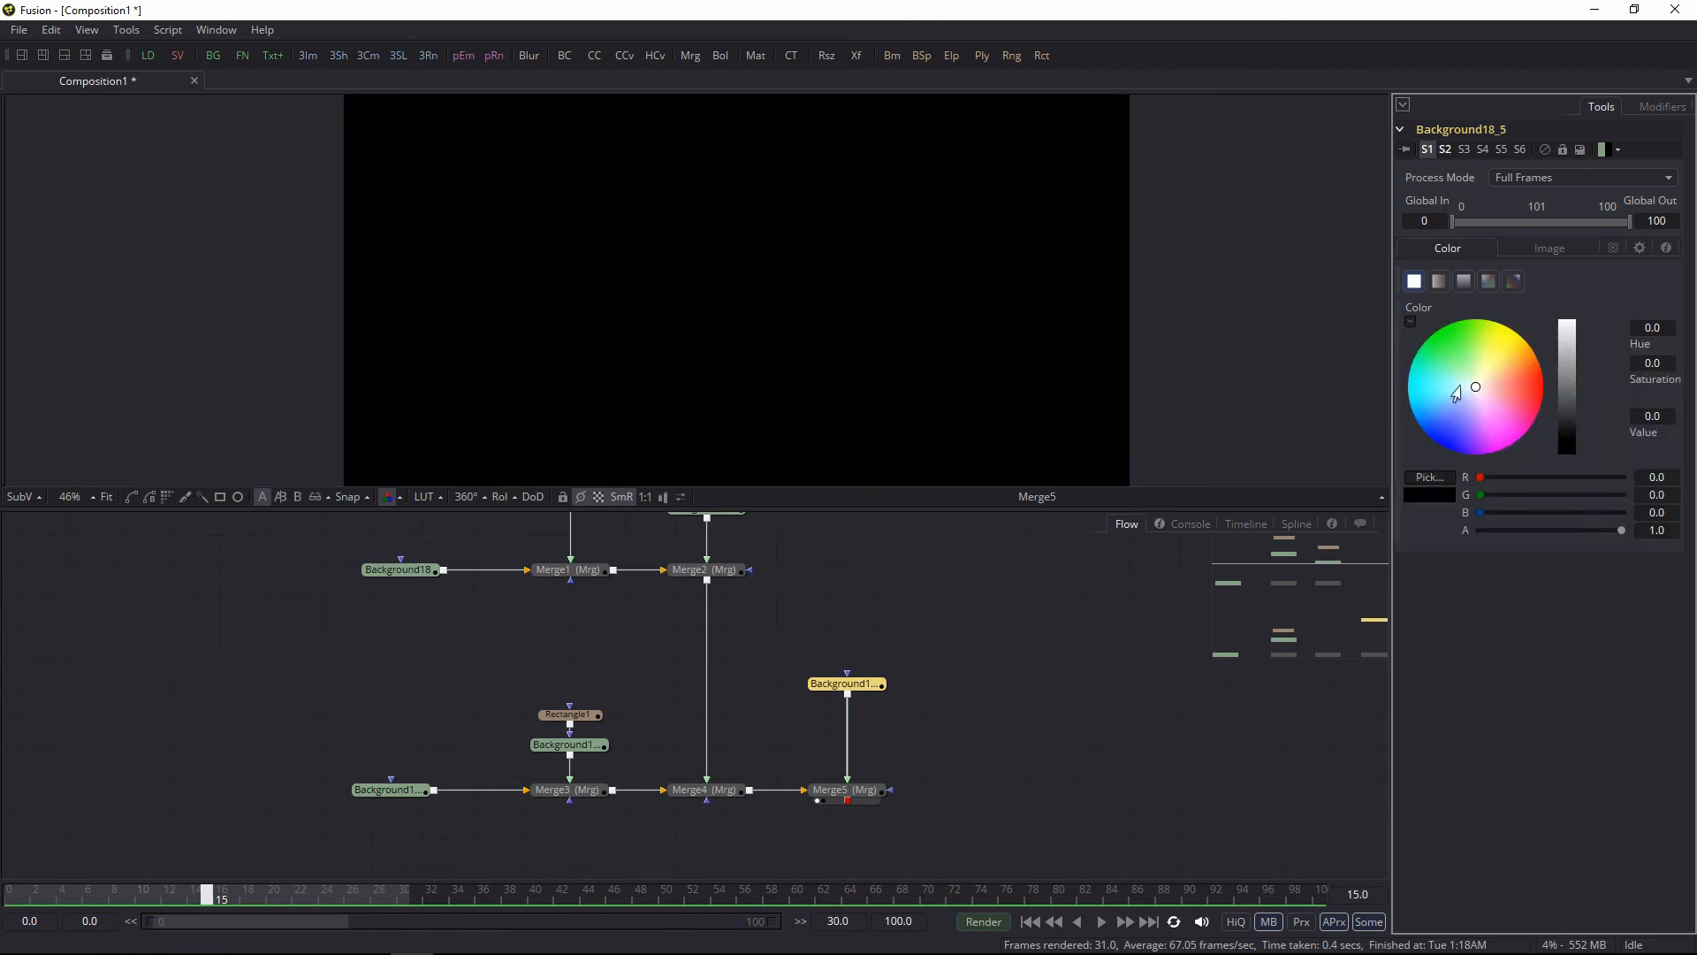
left_click(1435, 414)
left_click(1566, 371)
left_click(1523, 395)
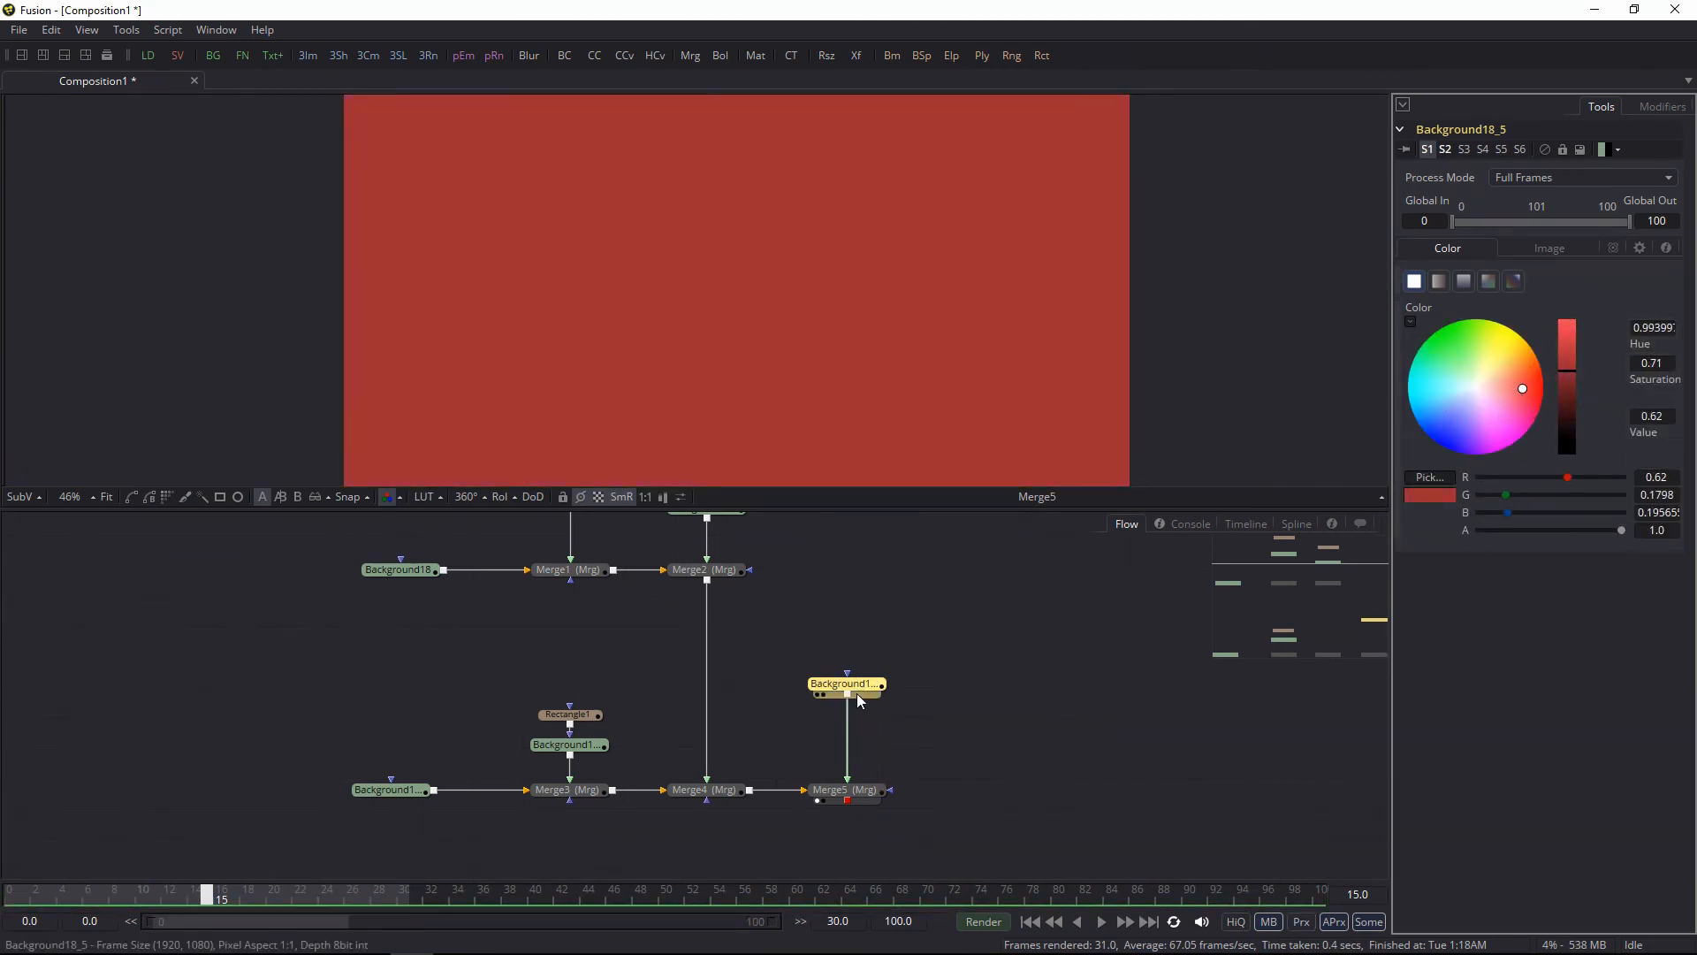
Step: Mask the red Background with an Ellipse about 0.348 wide and high, centred at about X 0.794, Y 0.324
left_click_drag(858, 688, 859, 728)
left_click(952, 55)
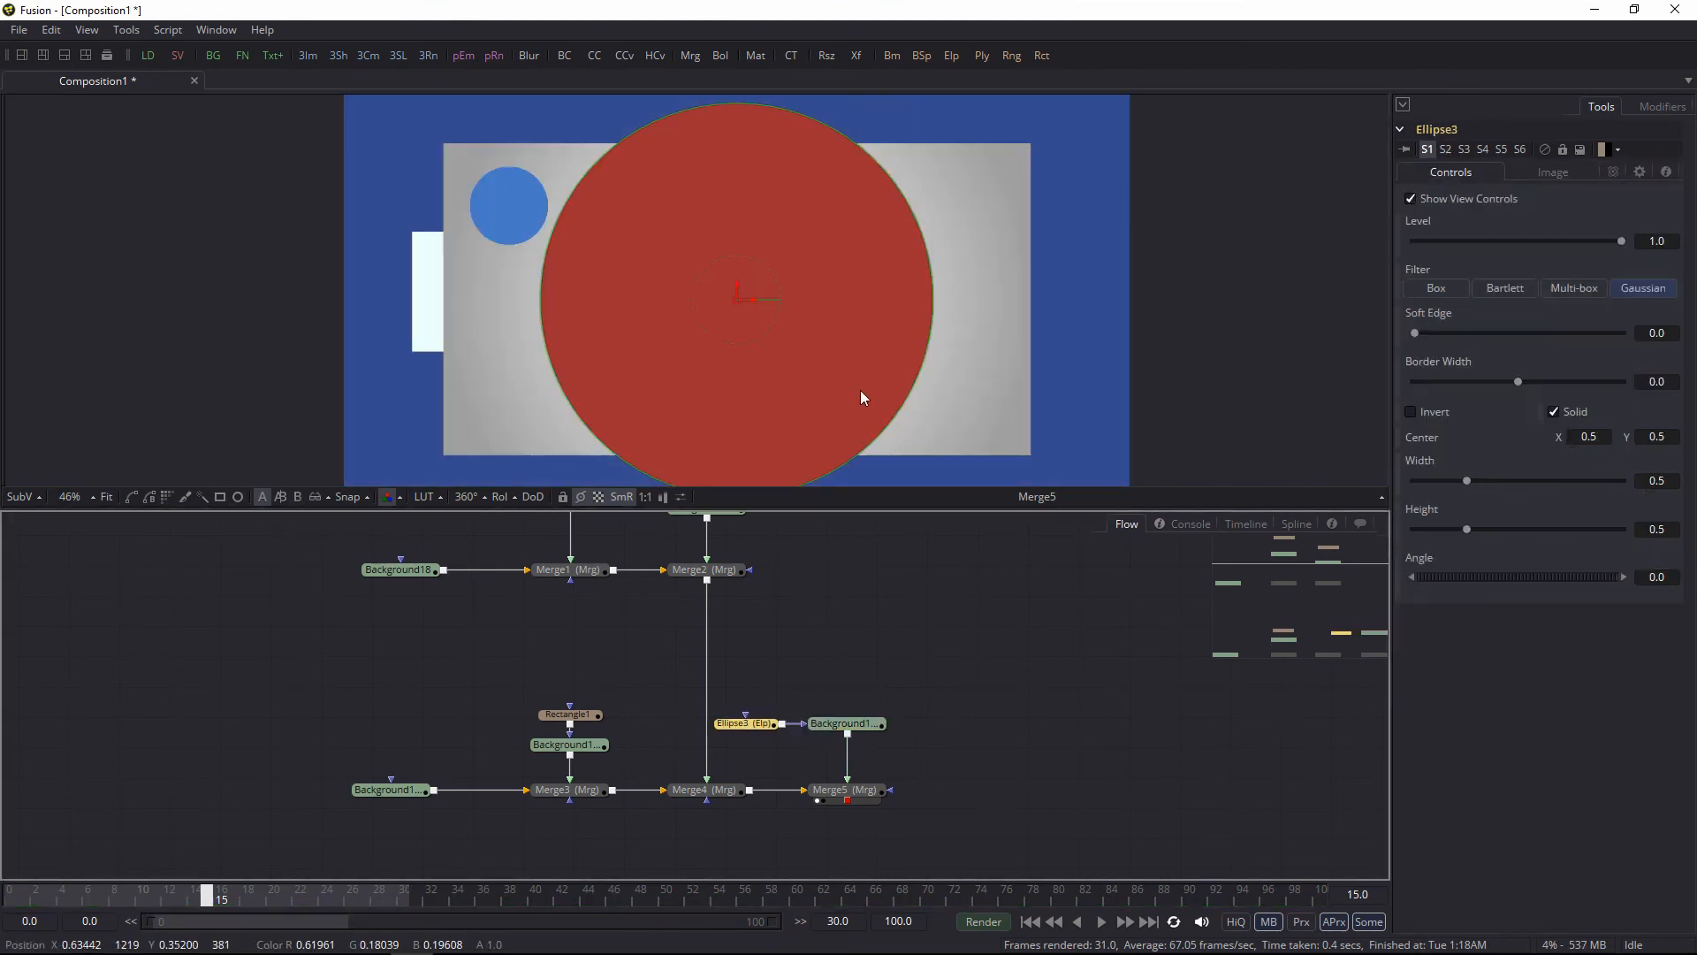
left_click_drag(883, 429, 968, 377)
left_click_drag(1010, 431, 1052, 485)
left_click(1016, 608)
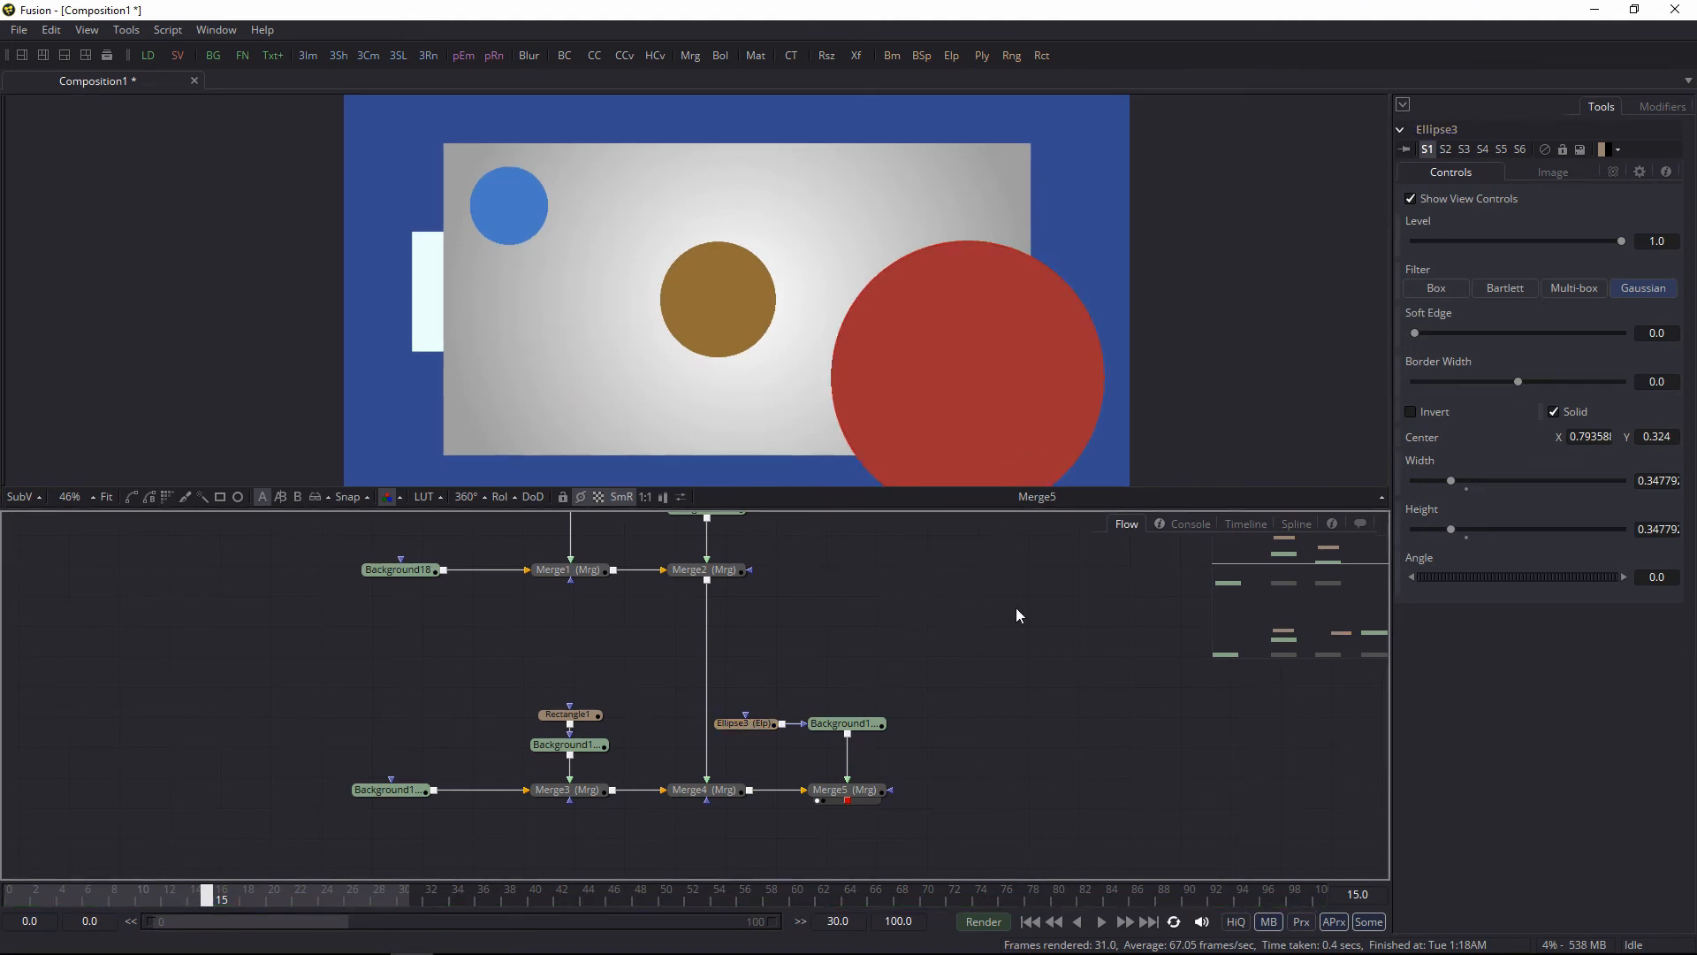
Step: Move Merge5 with its red Background and Ellipse further away from Merge4
left_click_drag(885, 571, 891, 649)
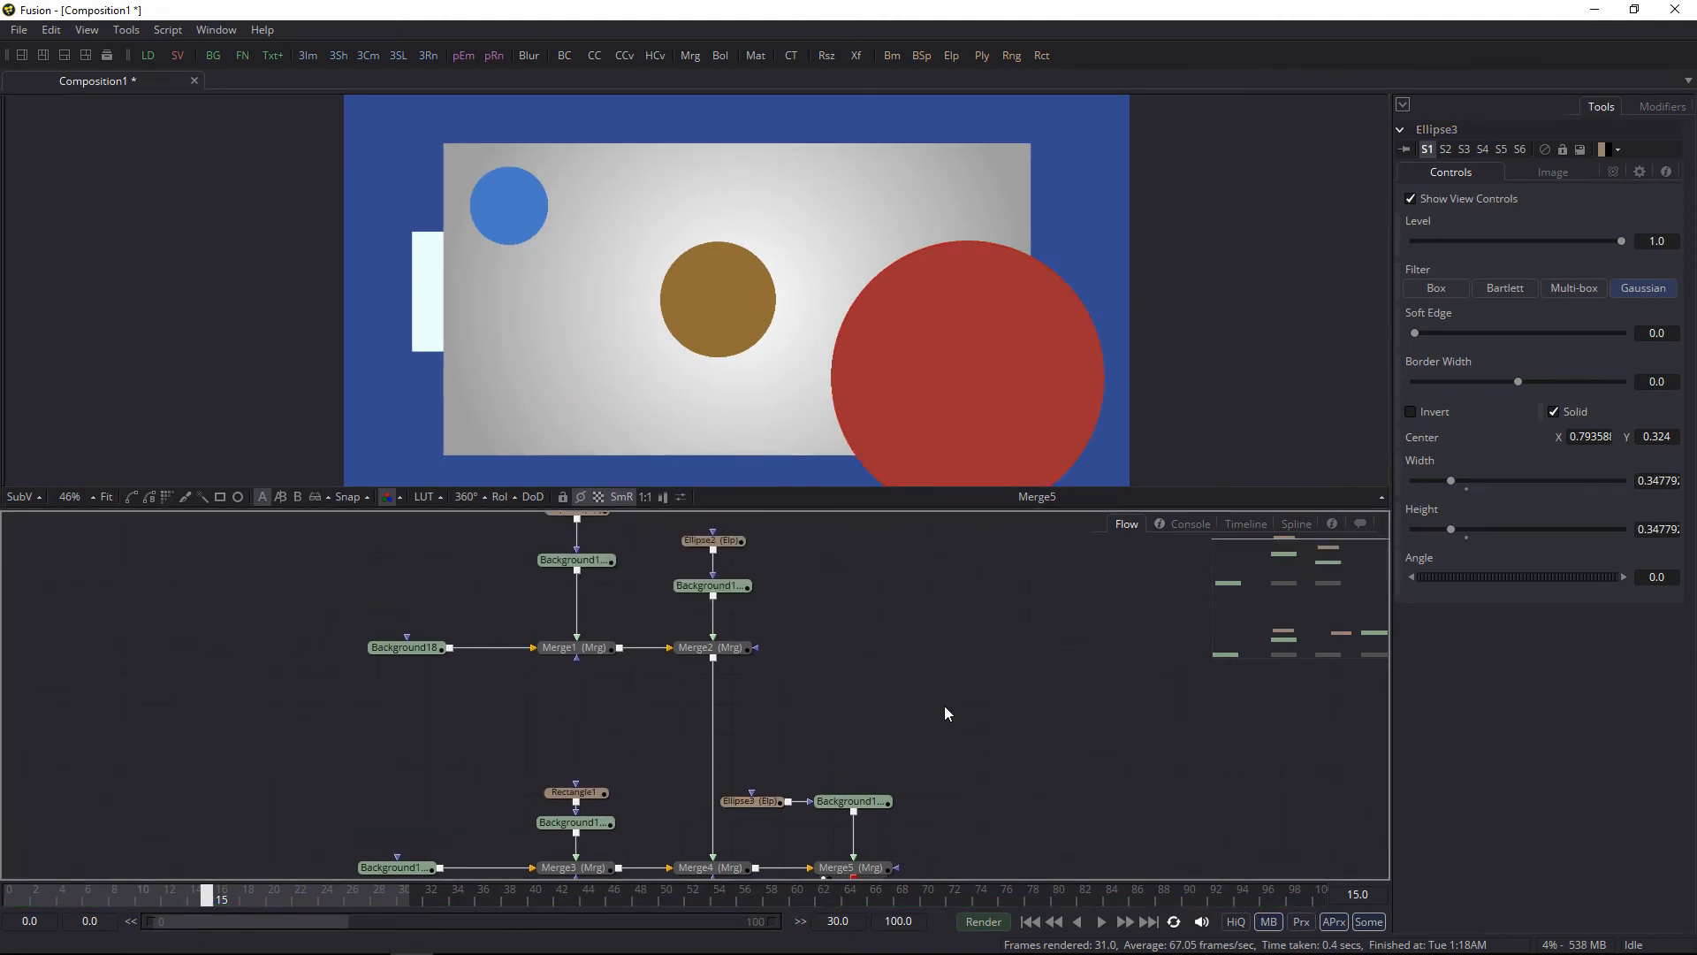
scroll(944, 708, "down", 3)
left_click_drag(417, 541, 833, 642)
left_click(876, 684)
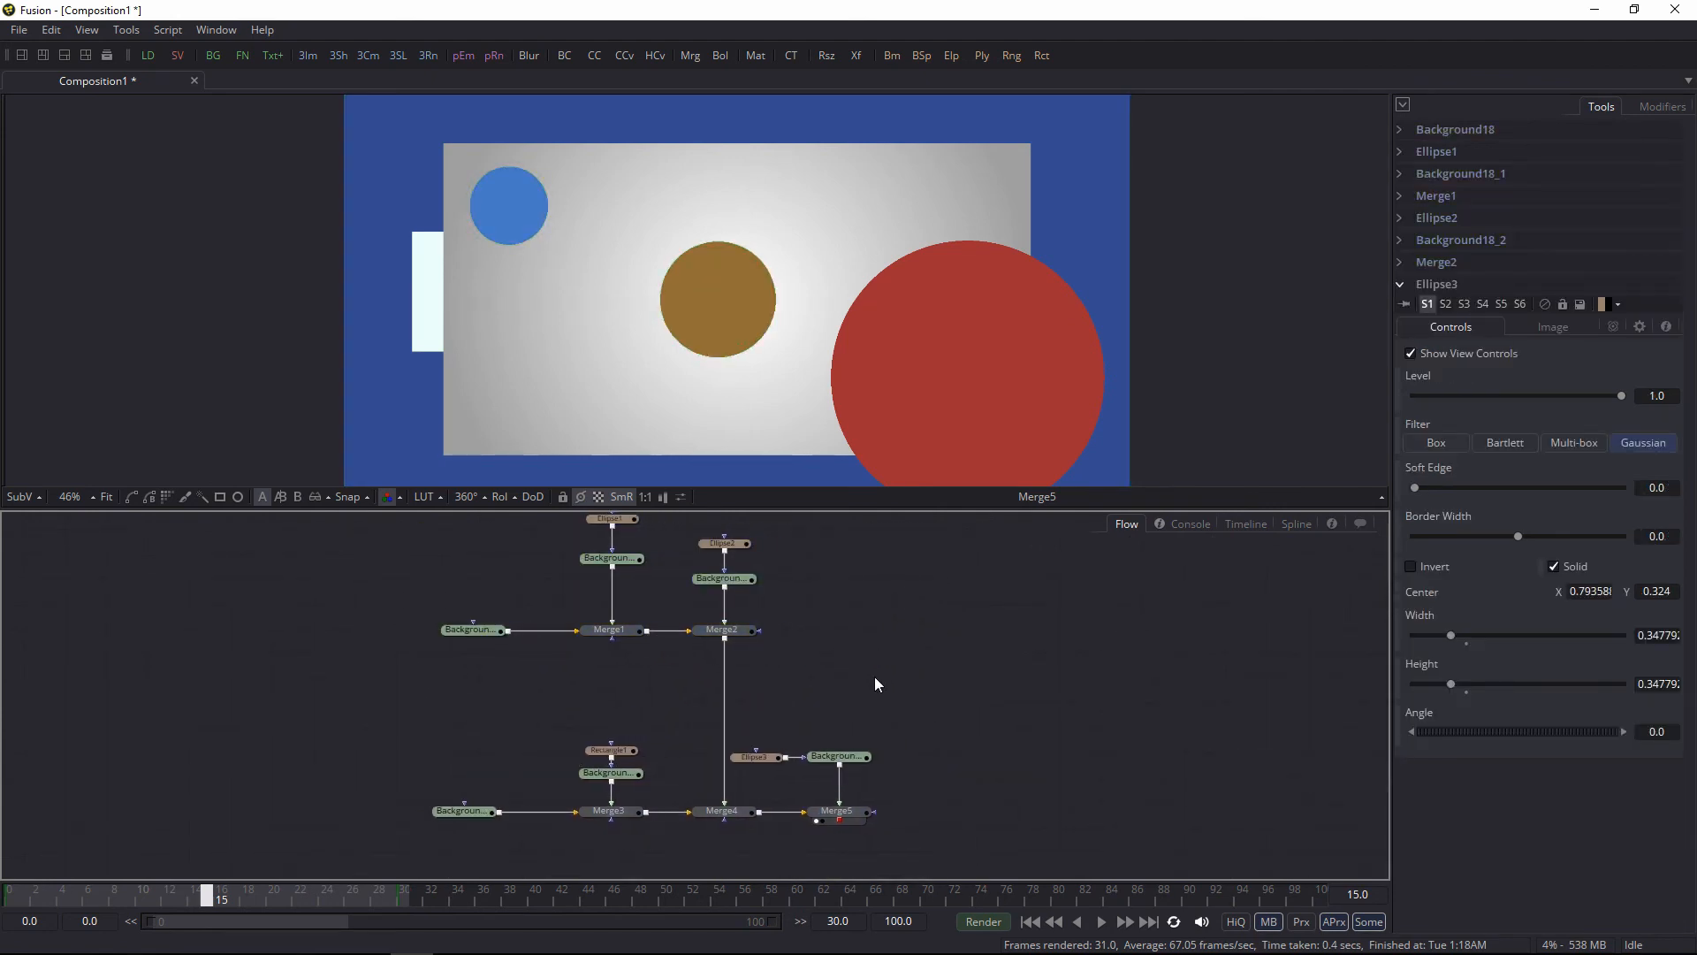
left_click_drag(808, 781, 895, 810)
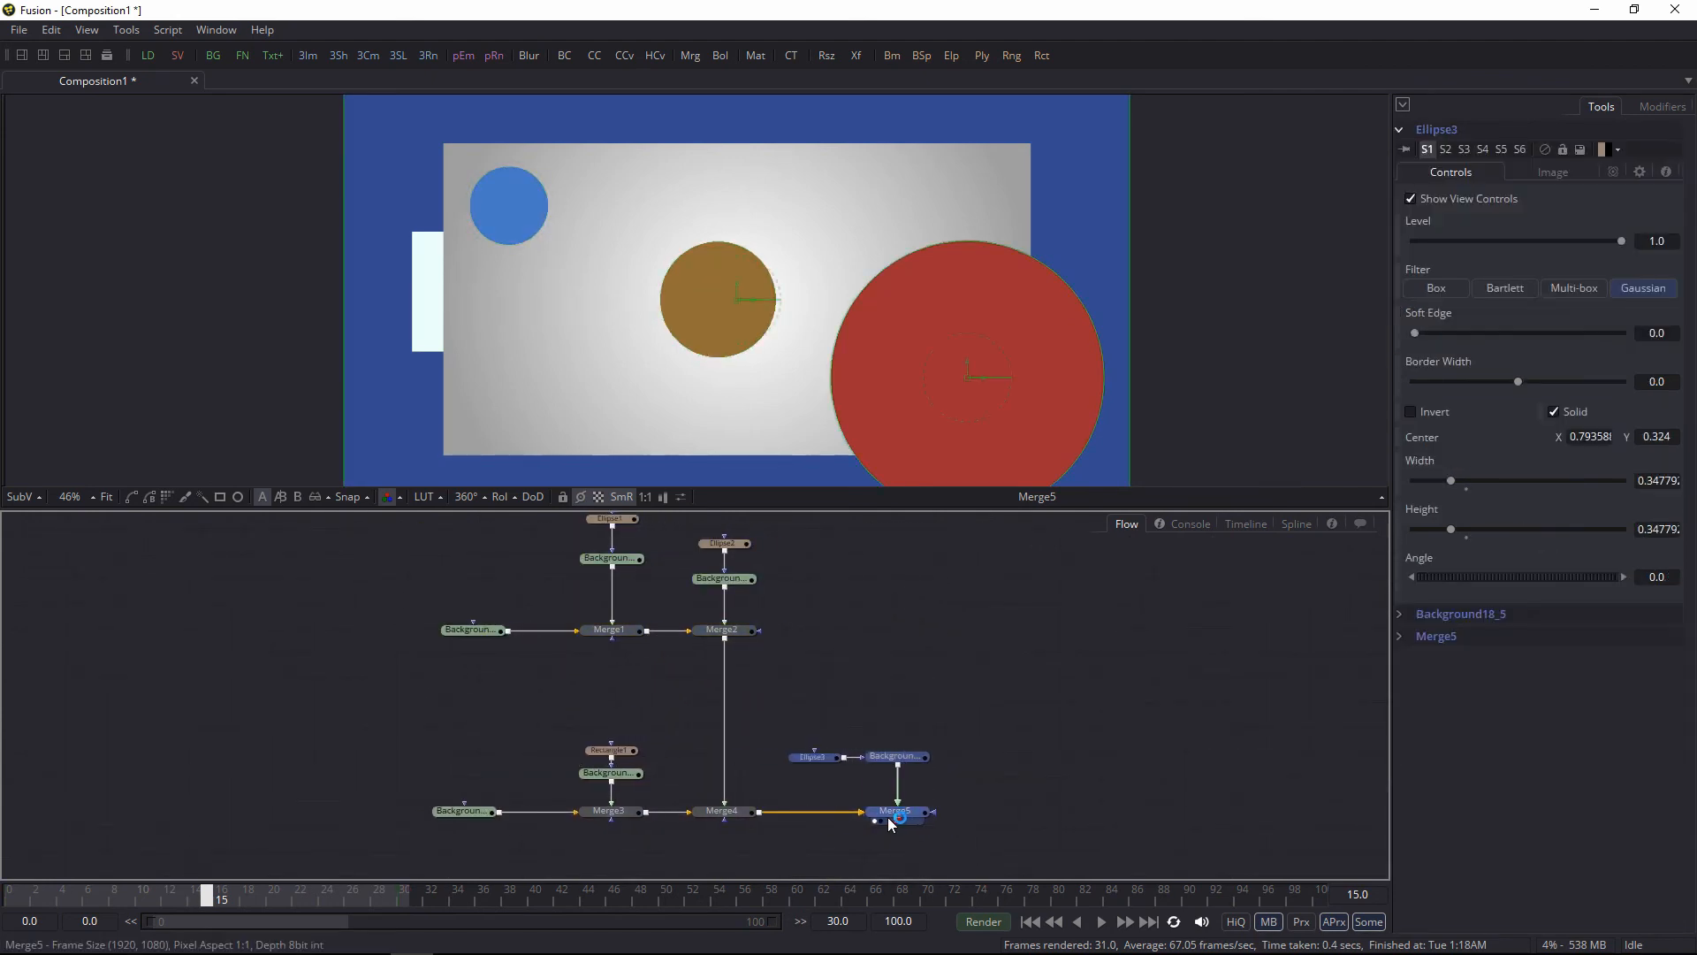
left_click(1045, 793)
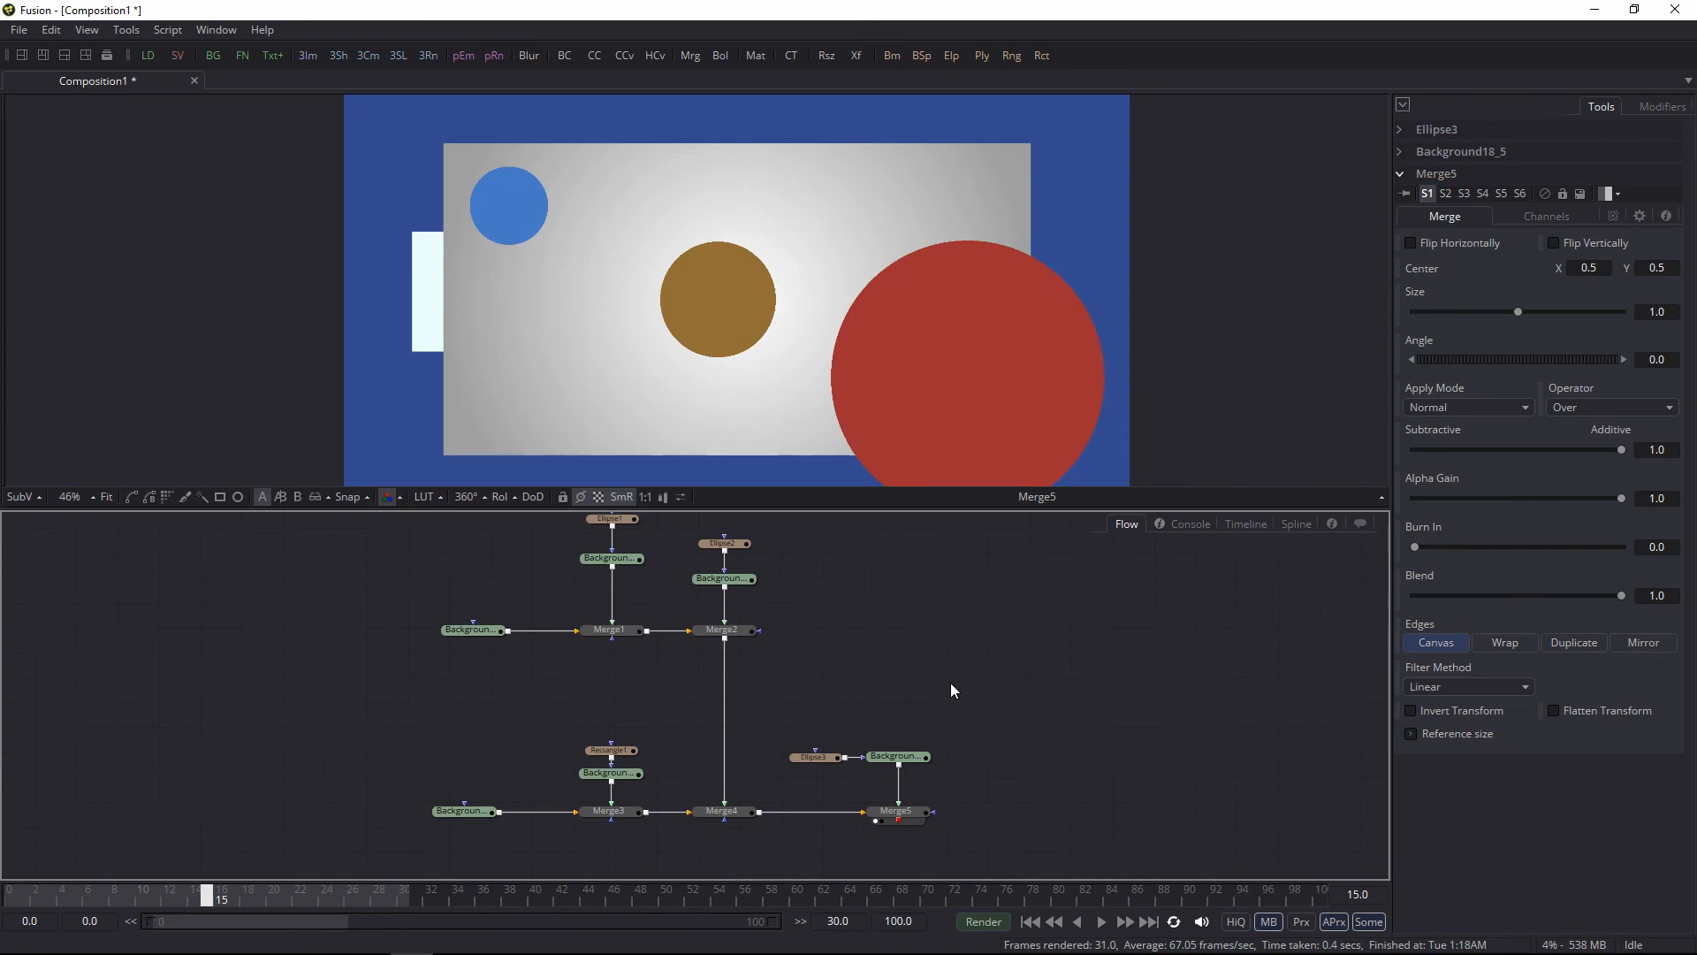
Step: Nudge the Background18 and Background18_3 nodes closer to their merges, showing each one's settings
left_click_drag(895, 561, 902, 599)
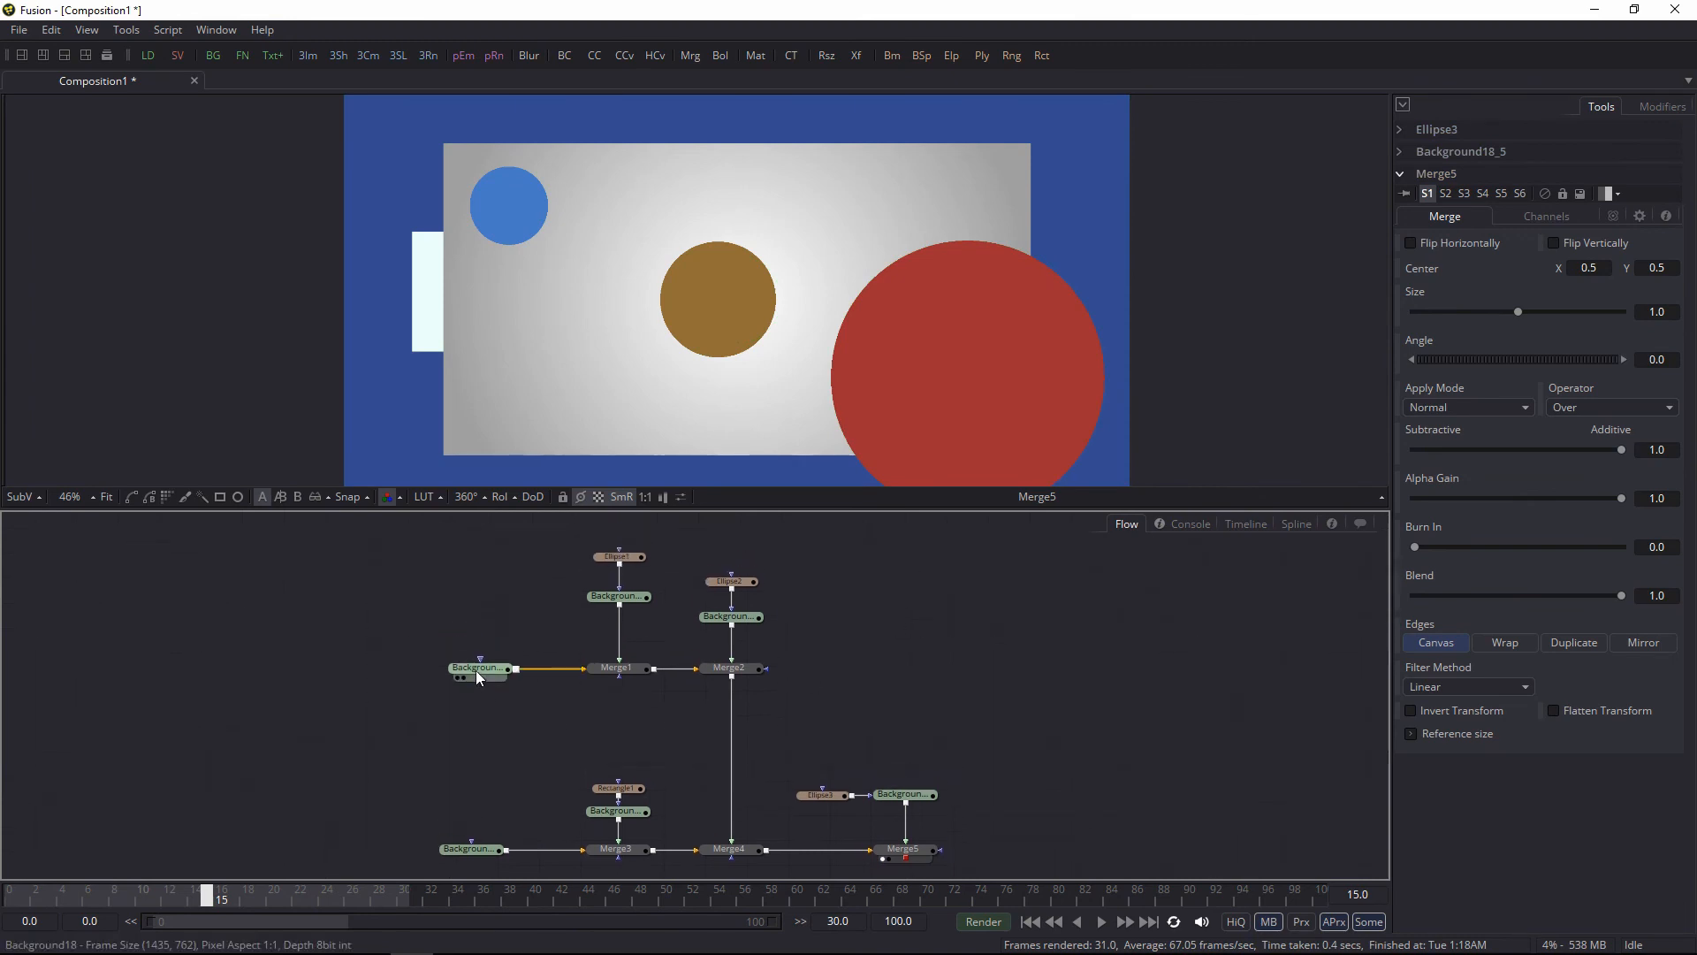
left_click_drag(481, 642, 482, 676)
scroll(512, 799, "down", 1)
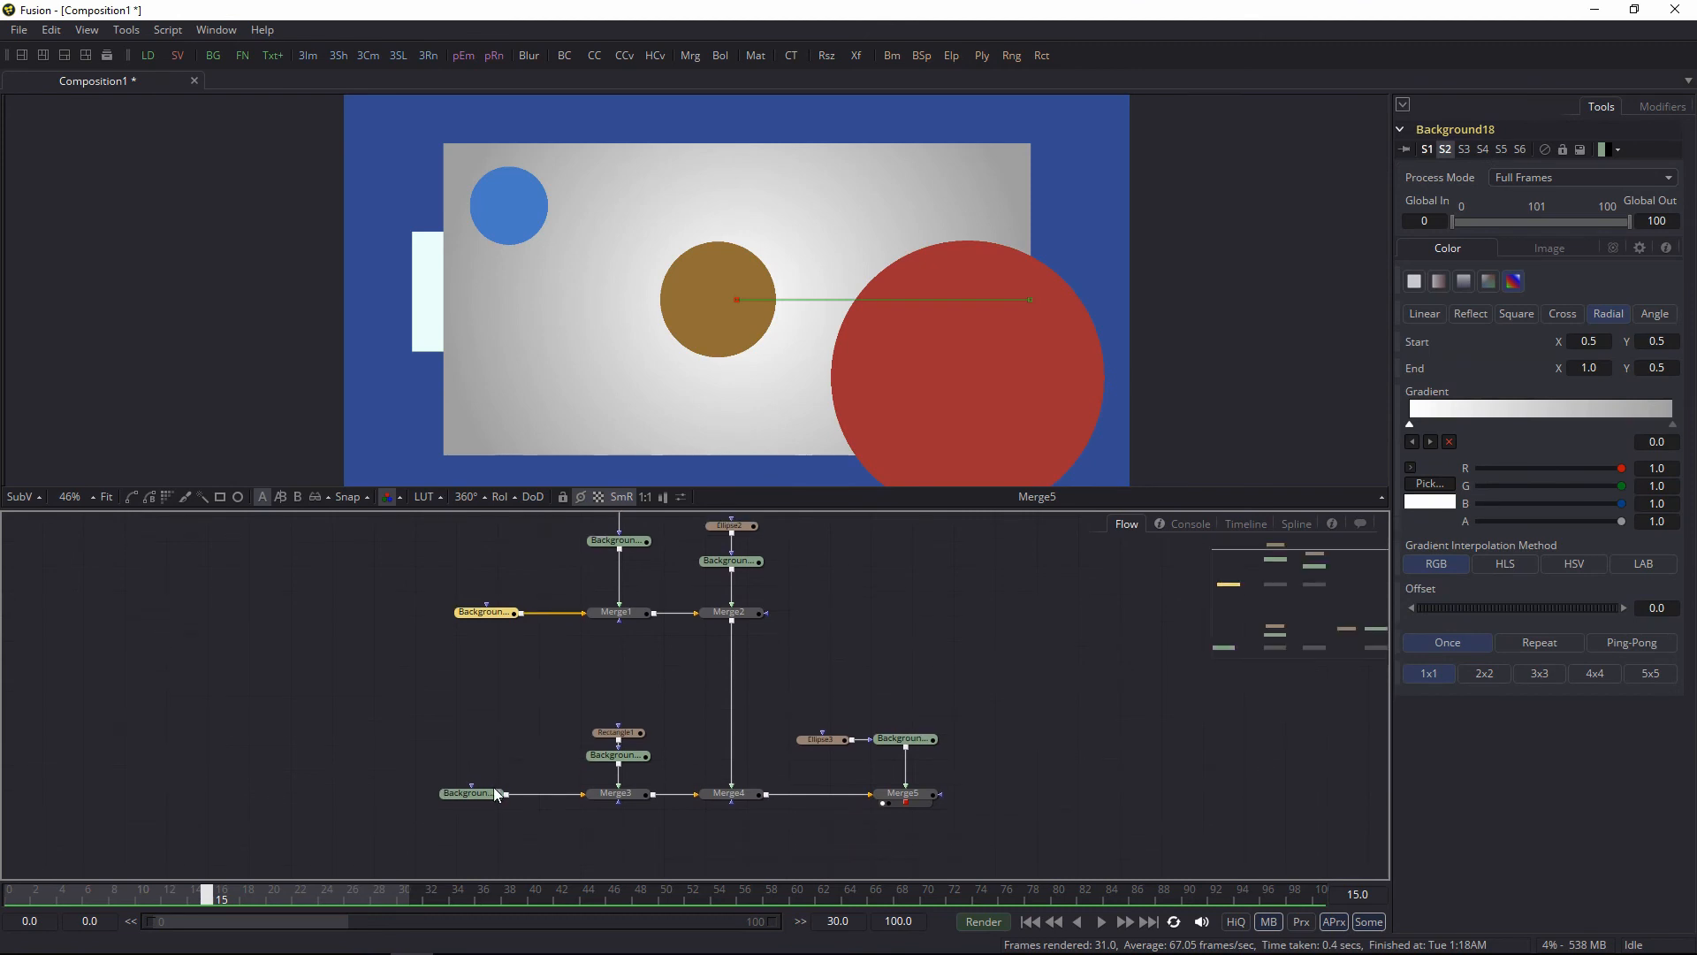
left_click_drag(478, 795, 491, 802)
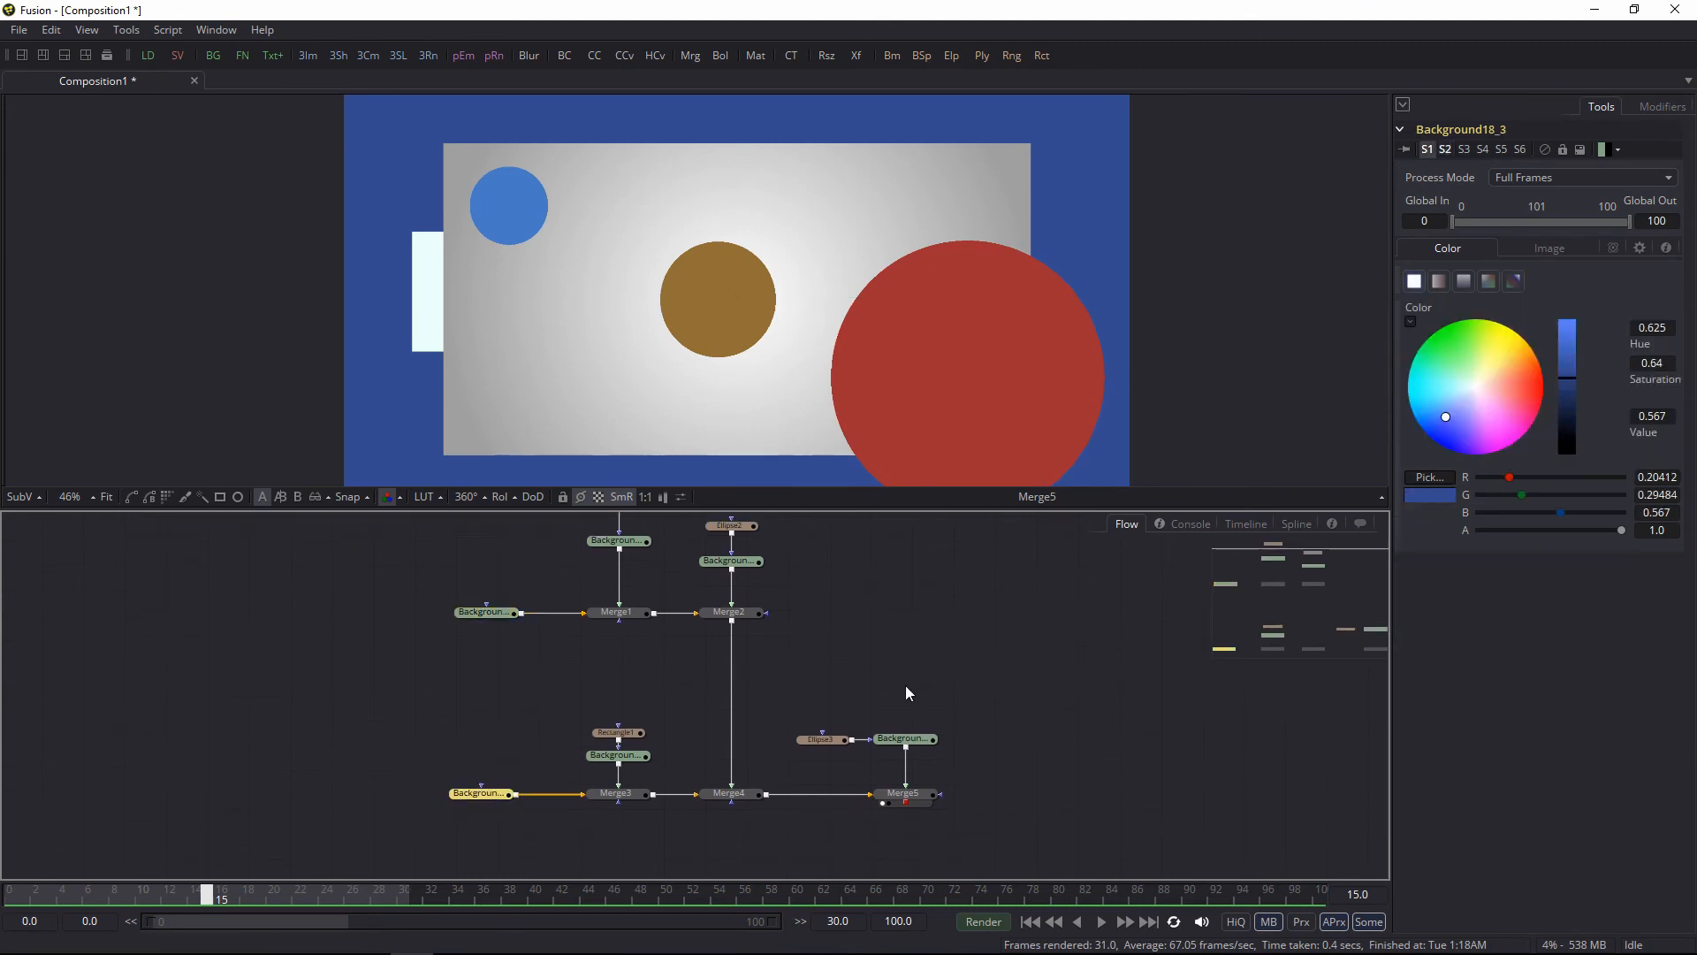
scroll(813, 687, "up", 2)
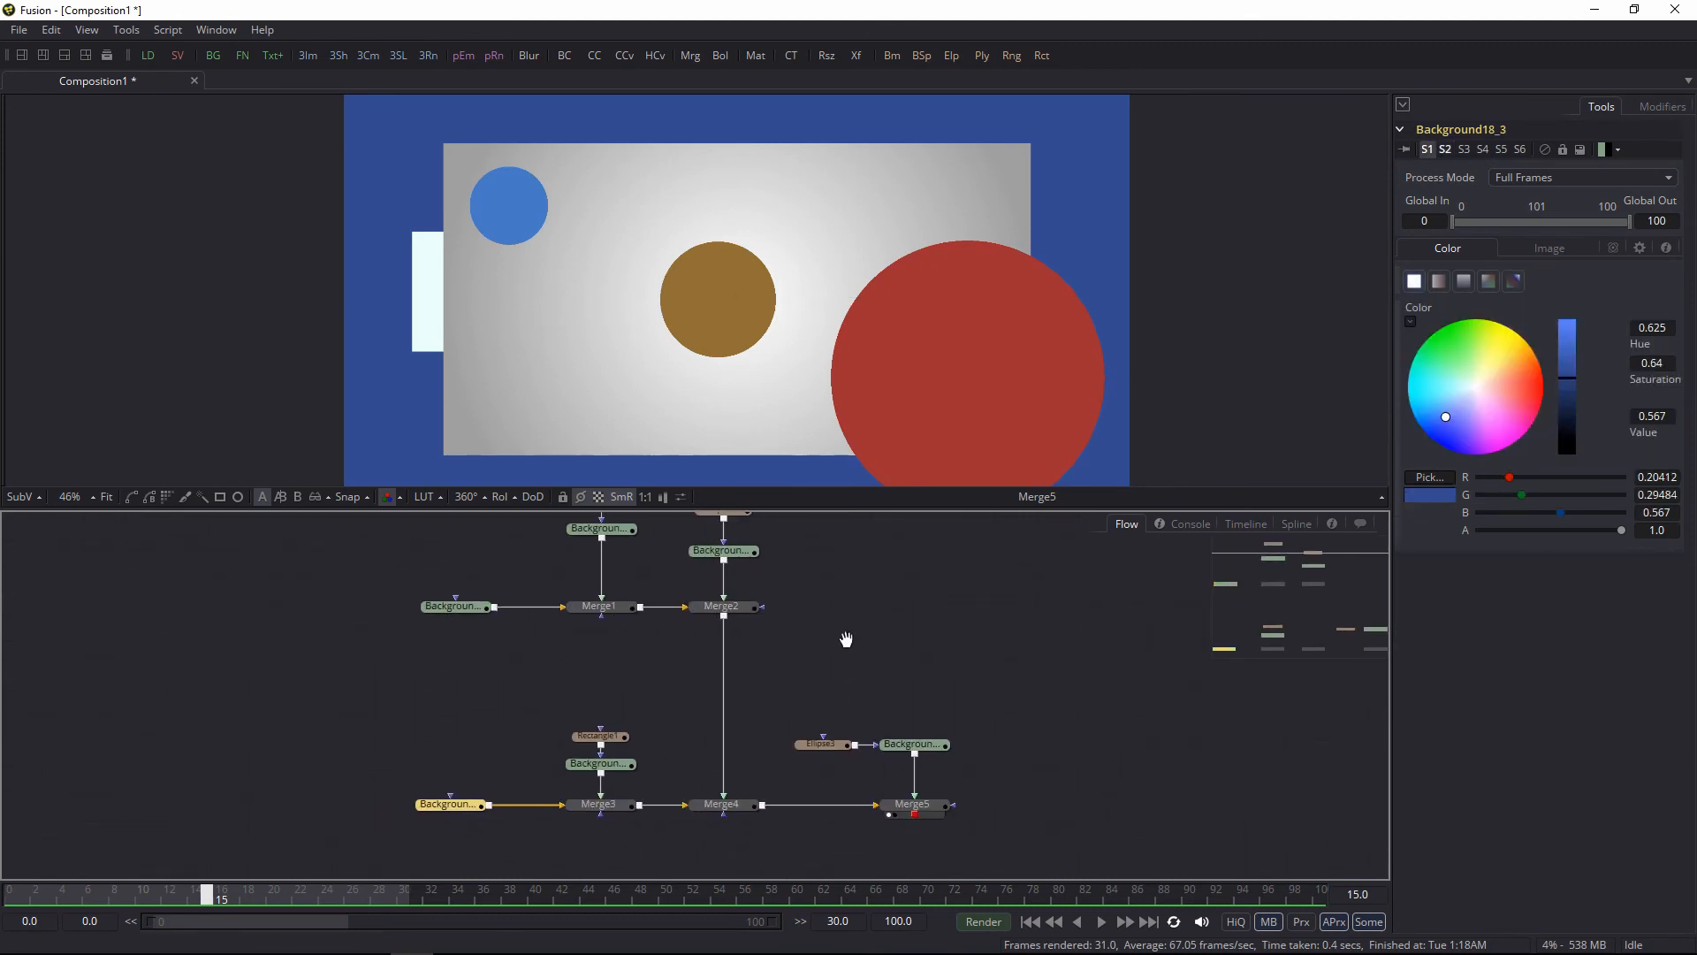
left_click_drag(846, 639, 845, 672)
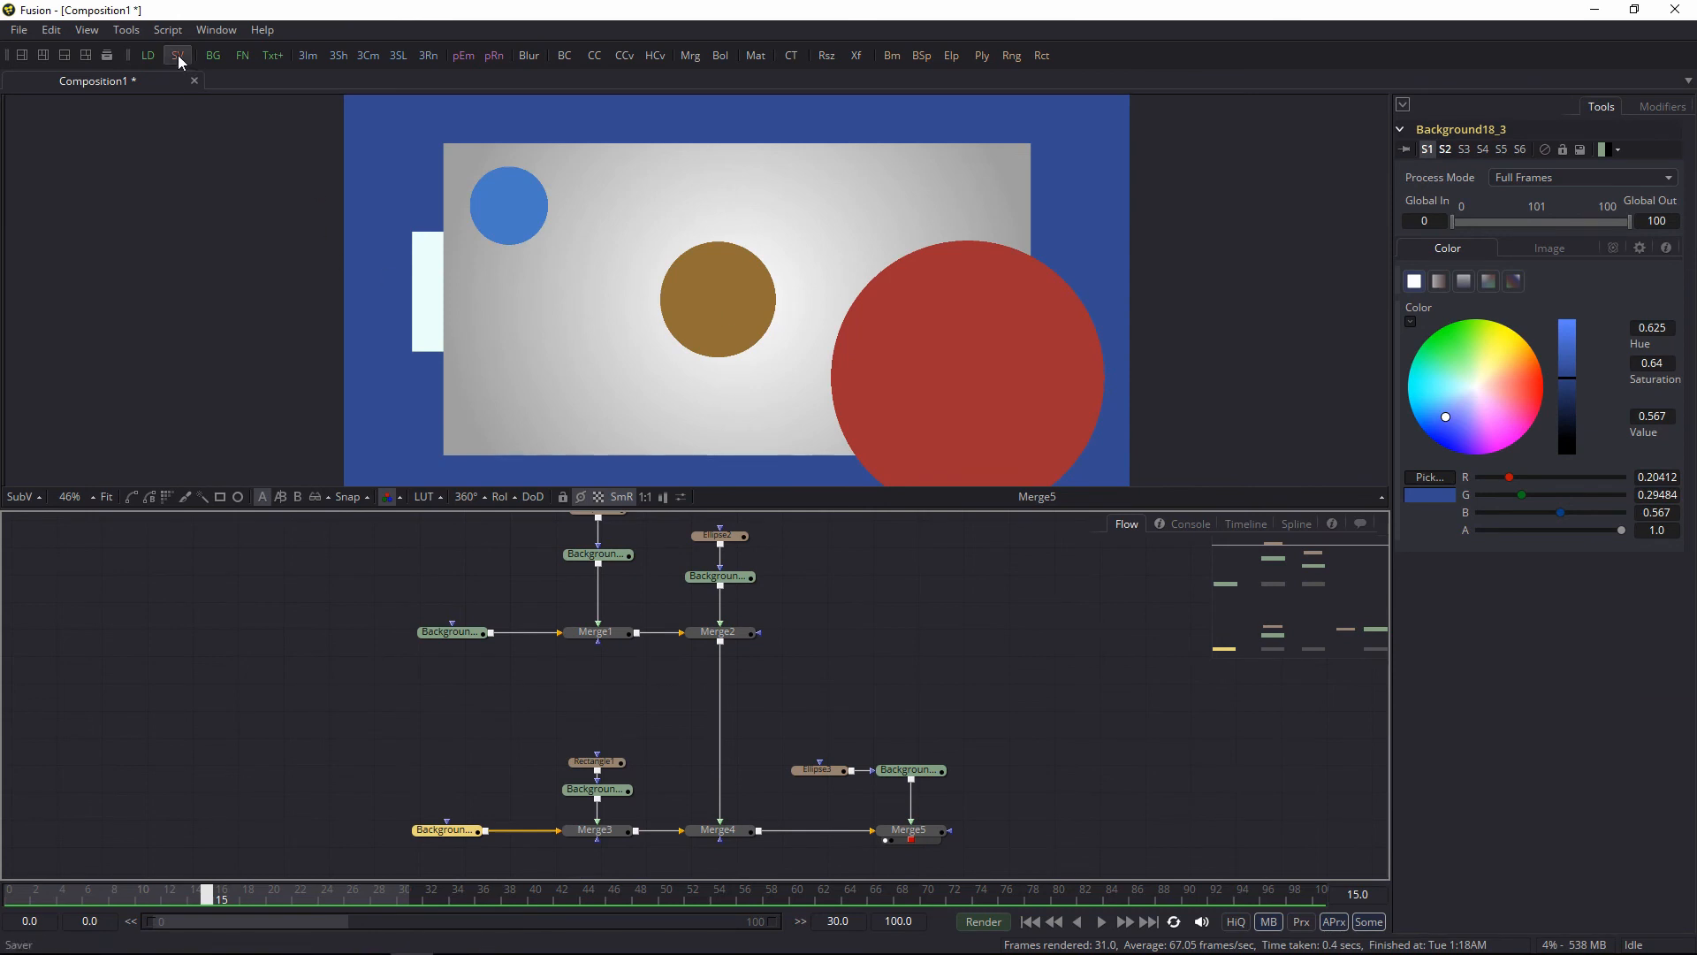
Step: Attach a Saver to Merge5 without choosing an output file and place it at the end of the lower row
left_click_drag(973, 688, 617, 339)
left_click_drag(819, 305, 1100, 492)
left_click_drag(756, 299, 756, 300)
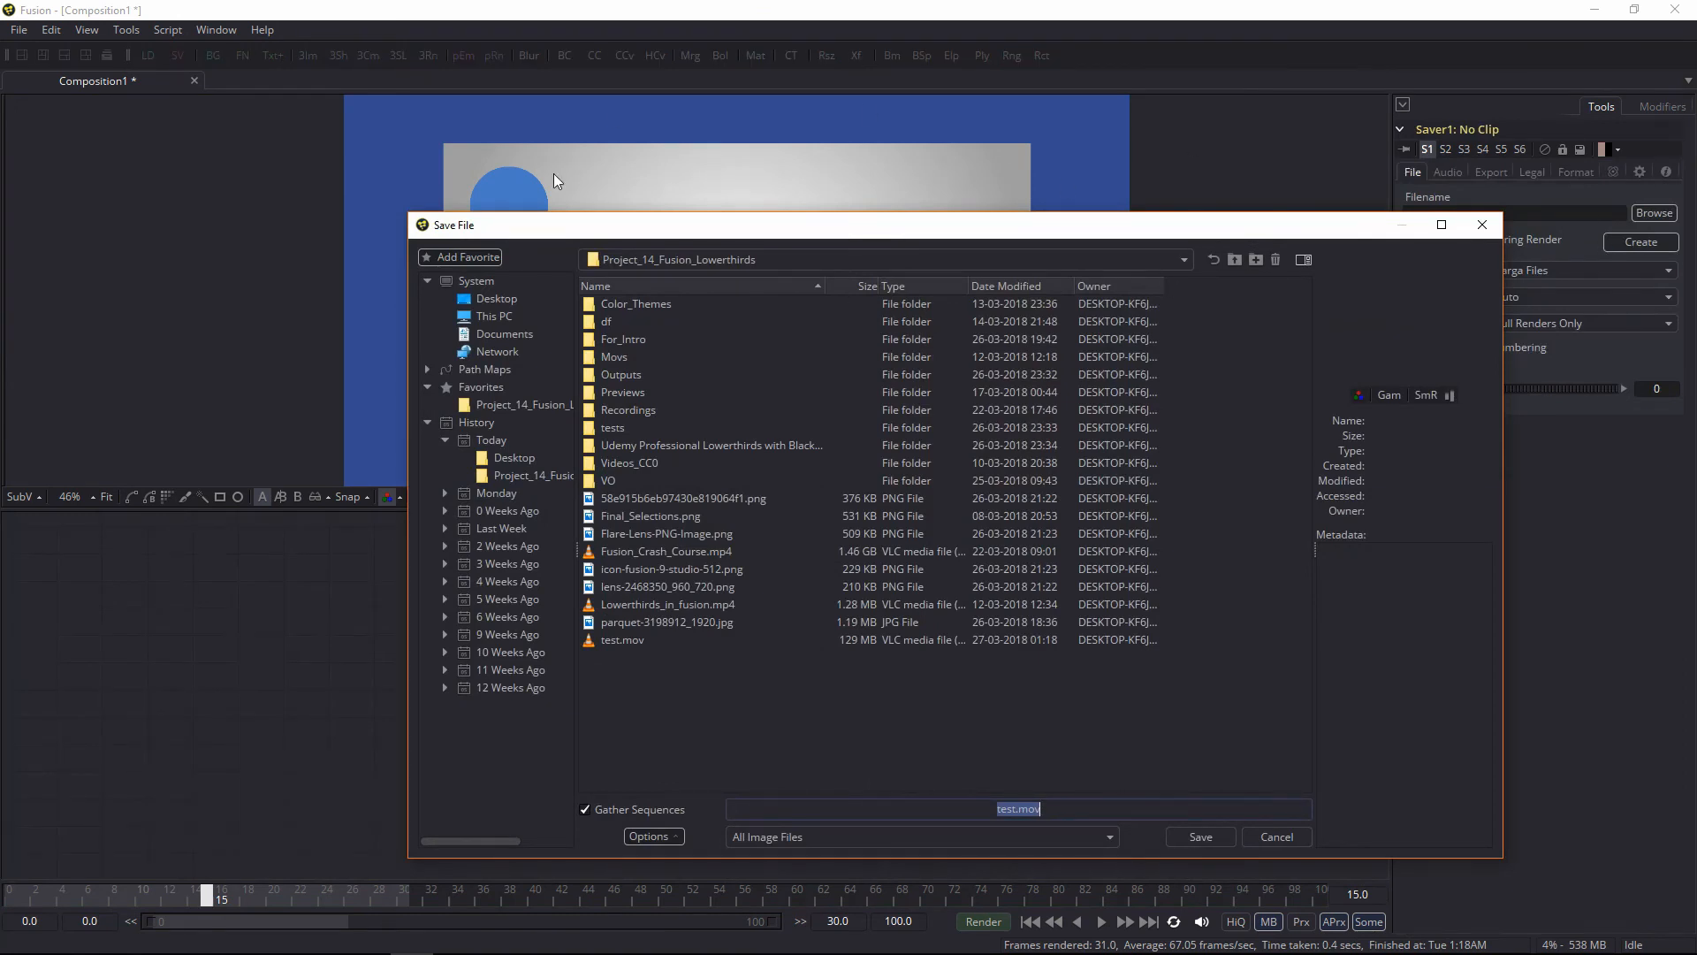
left_click(1277, 836)
left_click_drag(911, 846, 1154, 809)
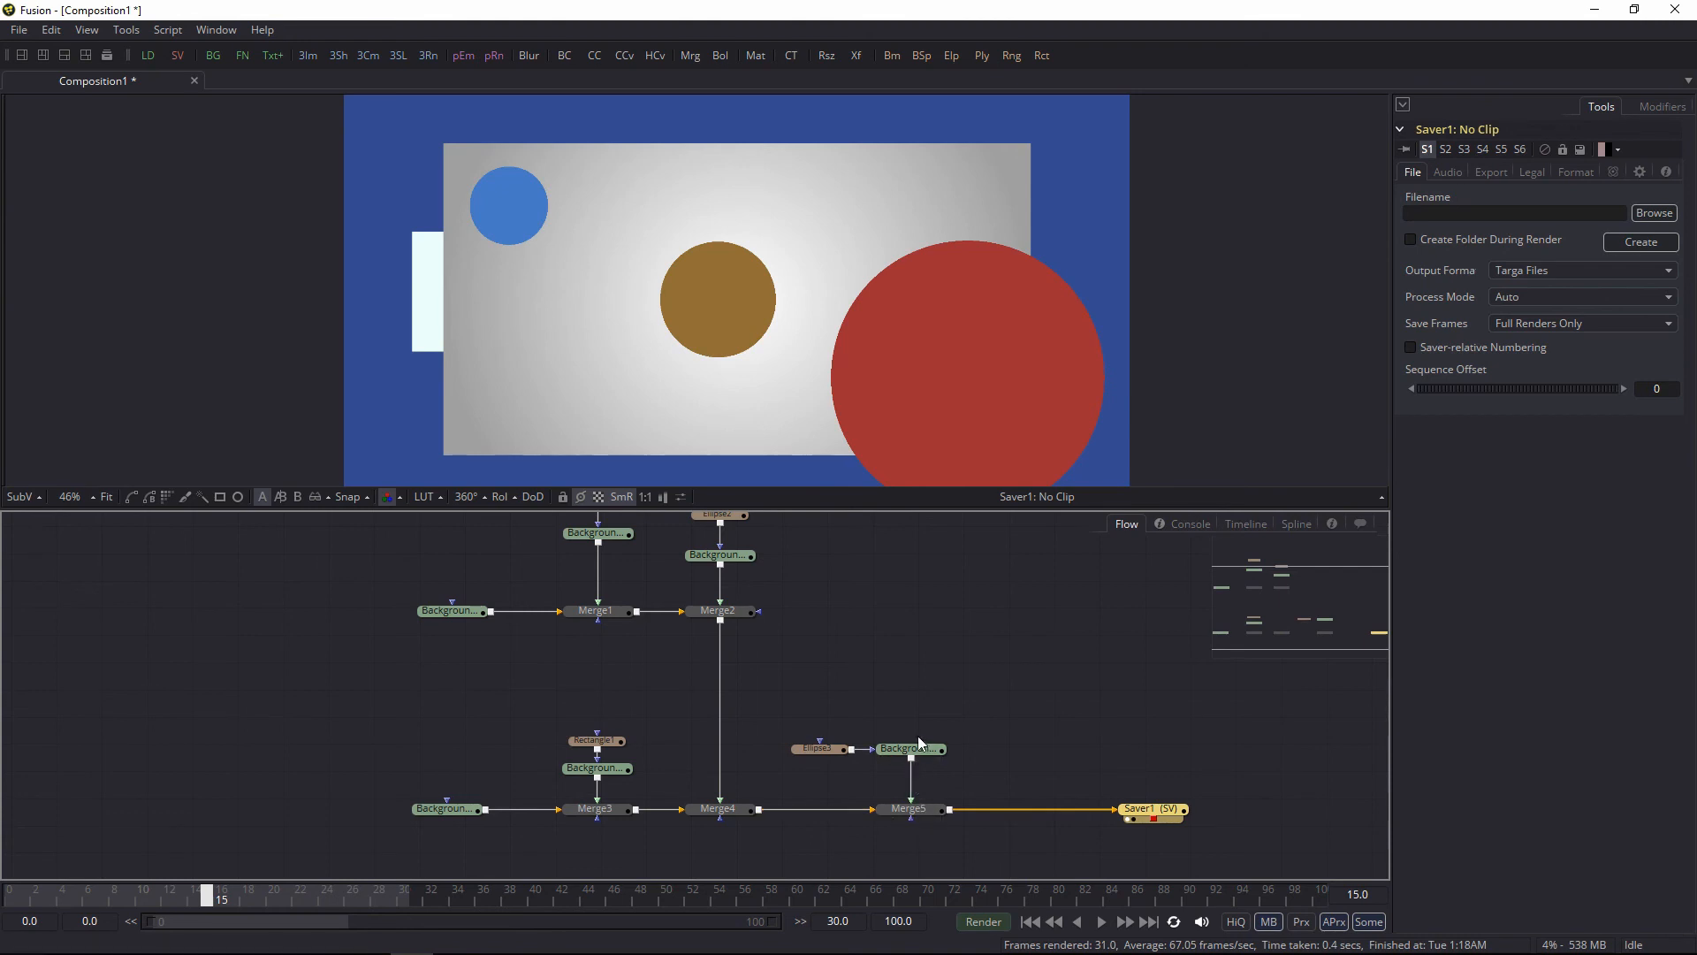
Step: Show the settings of the blue Background18_3 node and the gradient Background18 node in turn
left_click(458, 809)
left_click(442, 611)
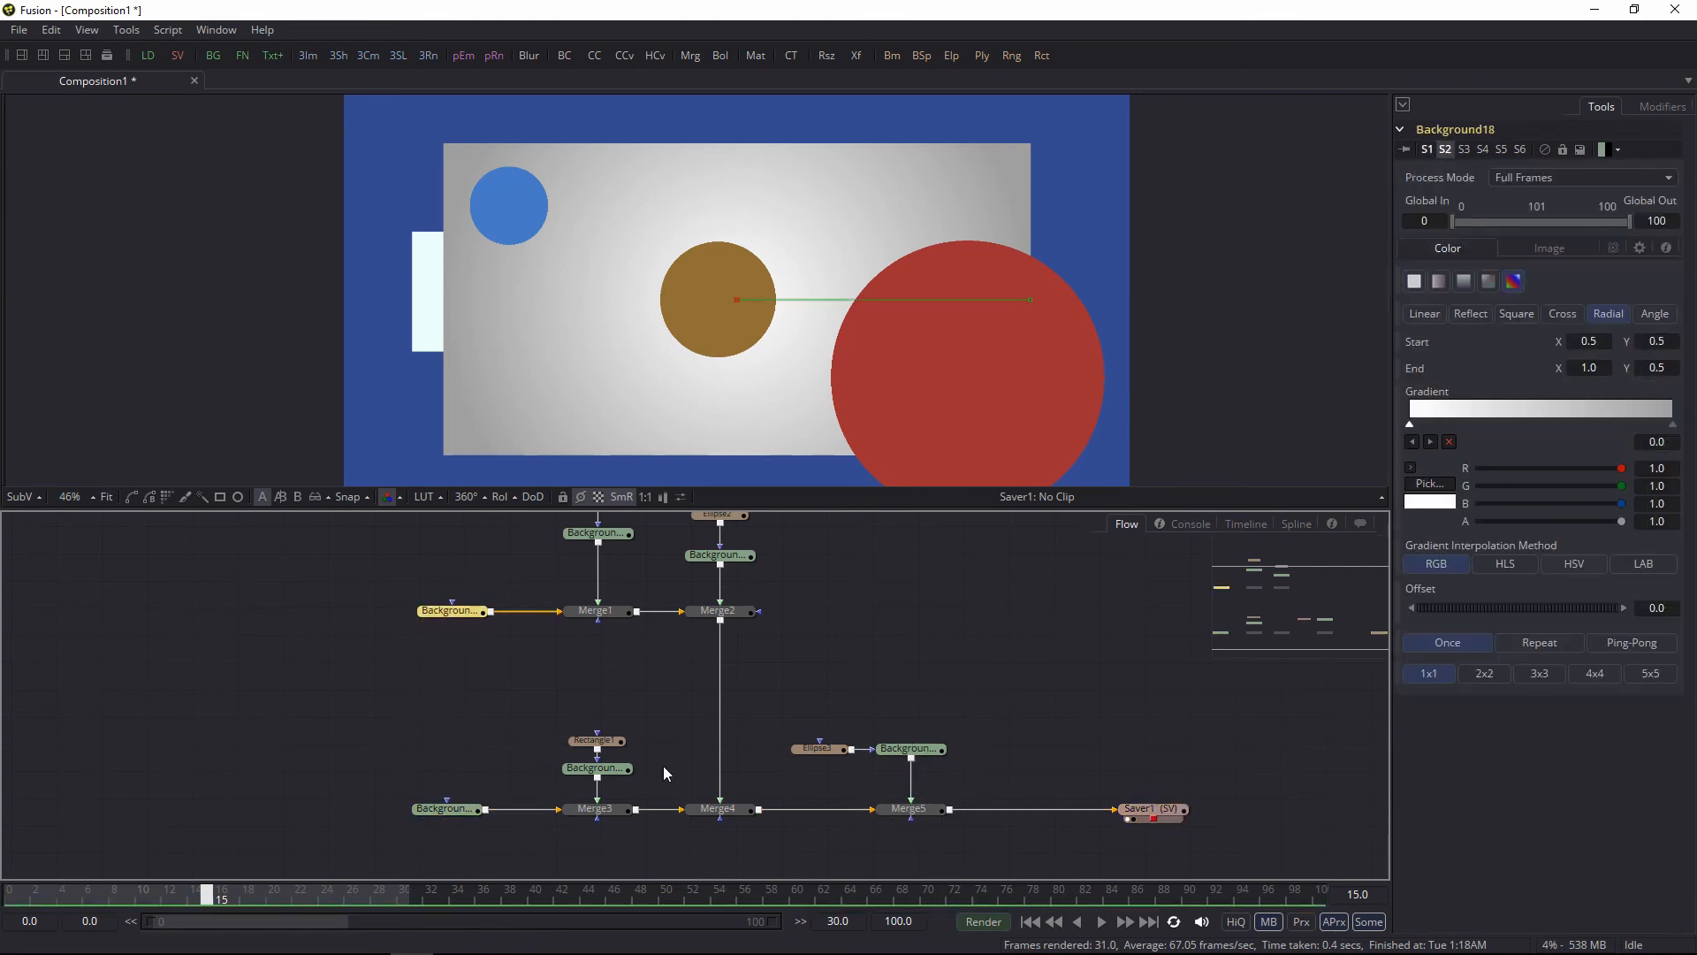
Step: Disconnect the Saver from Merge5 and connect it to Merge2's output instead
left_click_drag(835, 612, 720, 642)
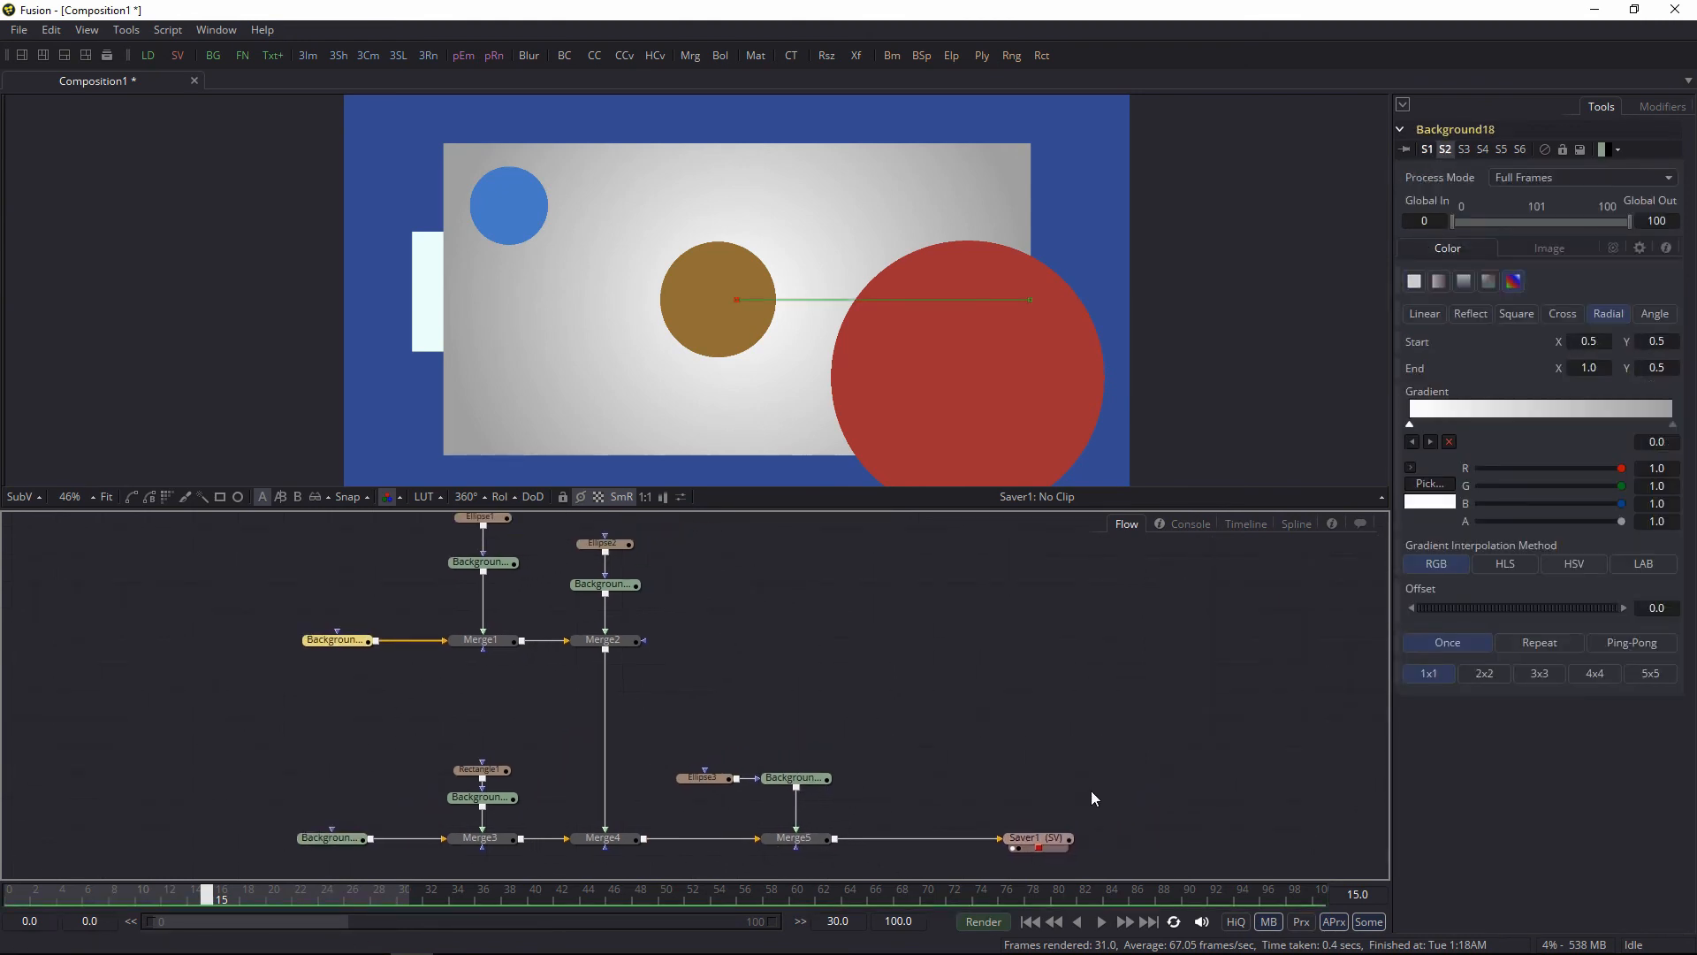
left_click_drag(1029, 849, 938, 655)
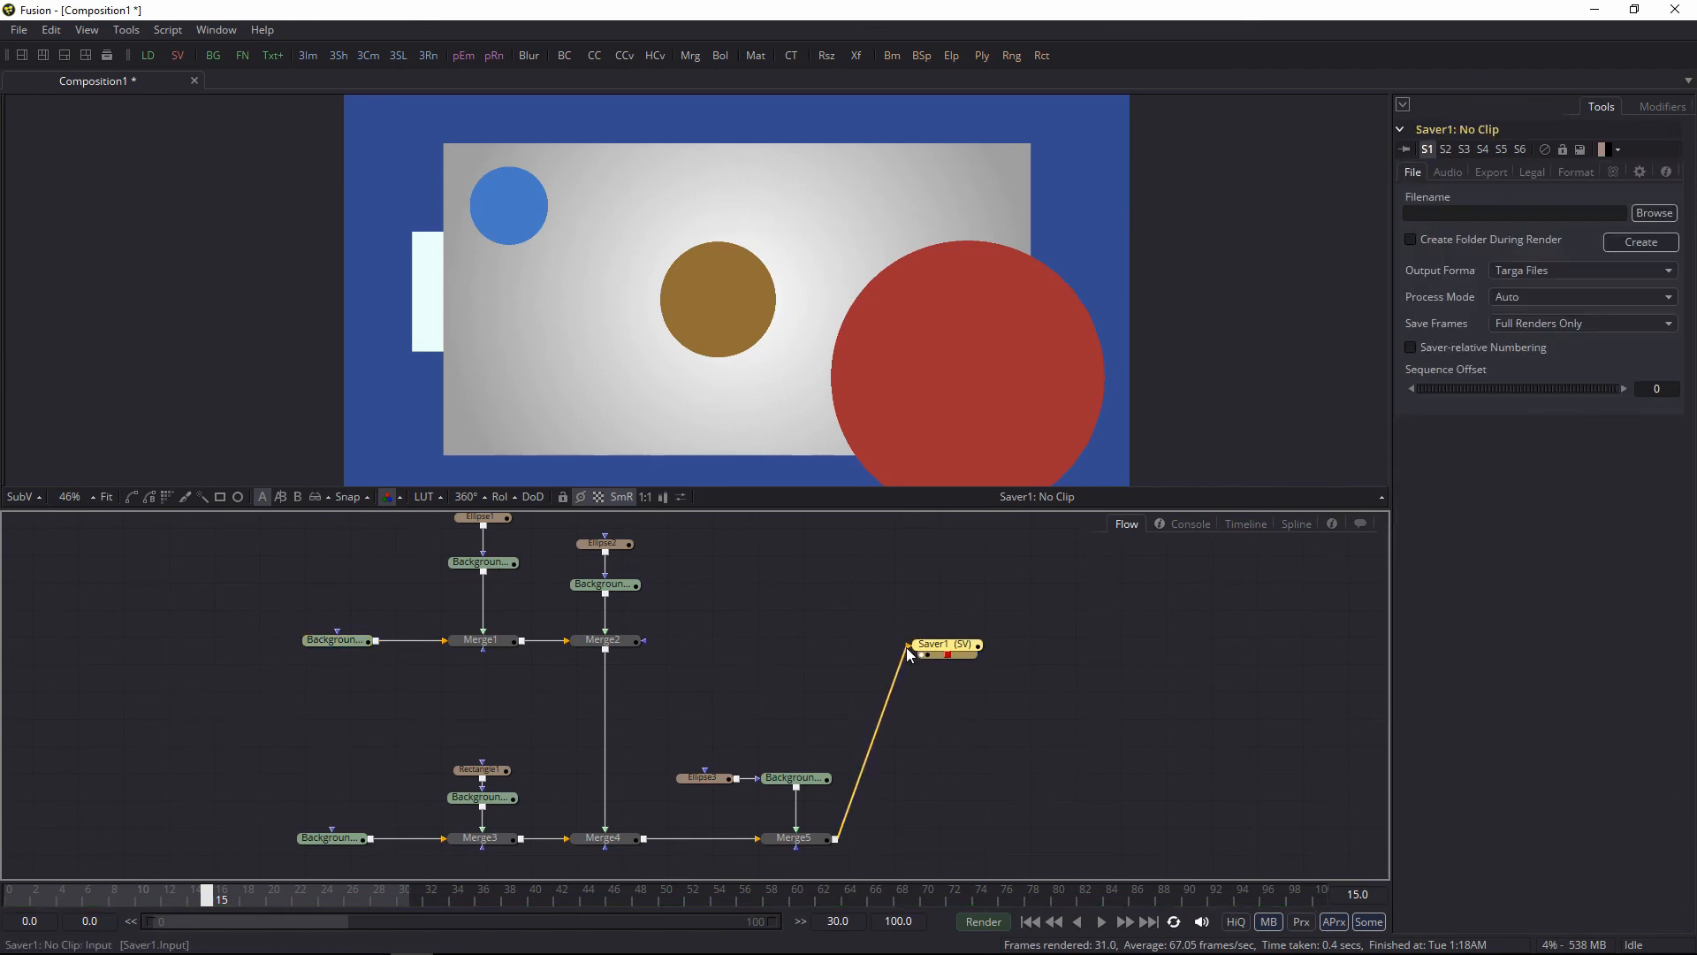
left_click(905, 650)
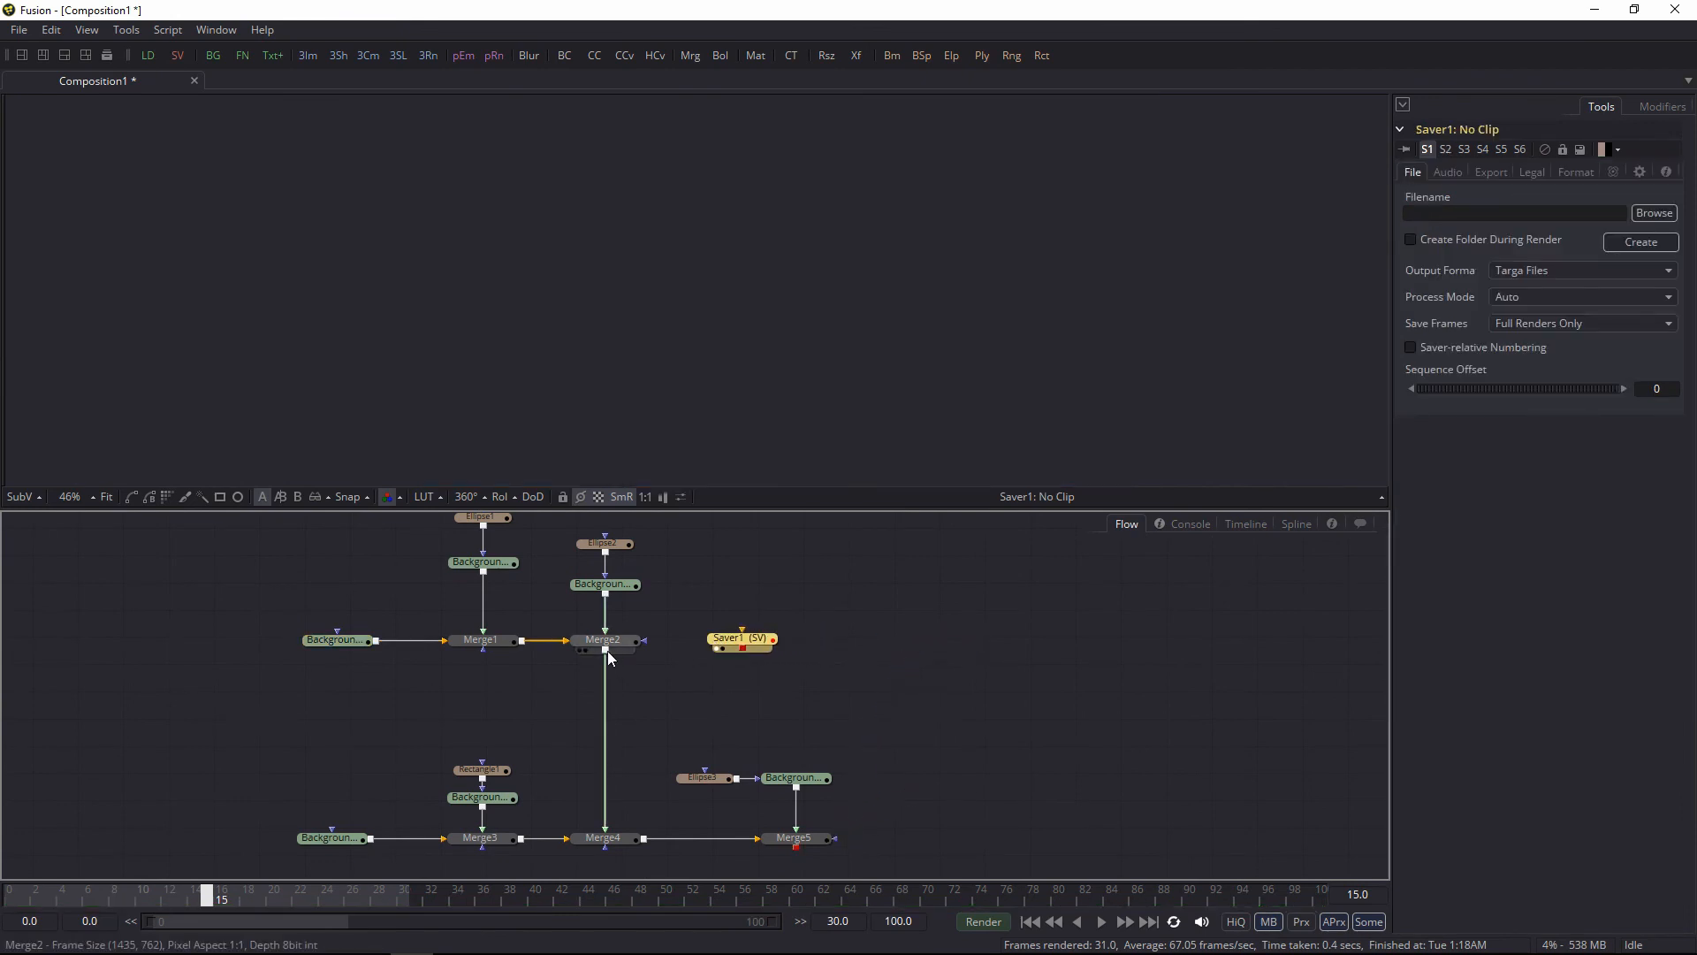
left_click_drag(605, 652, 814, 652)
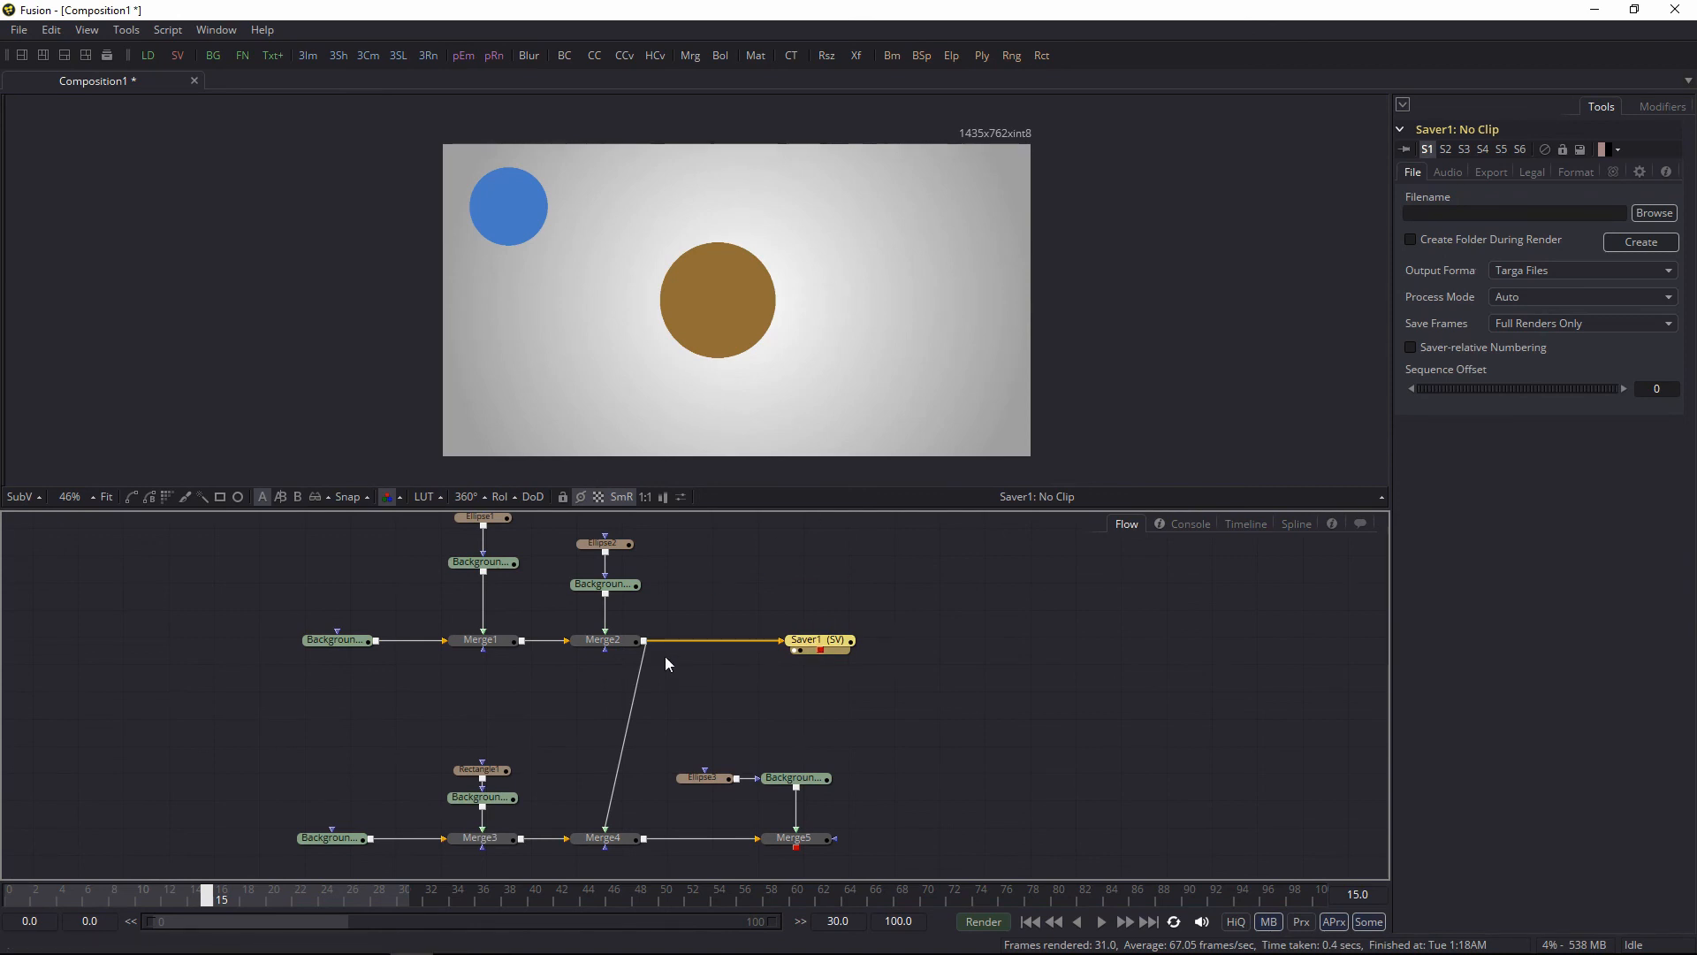
Step: Move Background18 closer to Merge1 and switch the Saver's input from Merge2 back to Merge5
left_click_drag(672, 559, 716, 595)
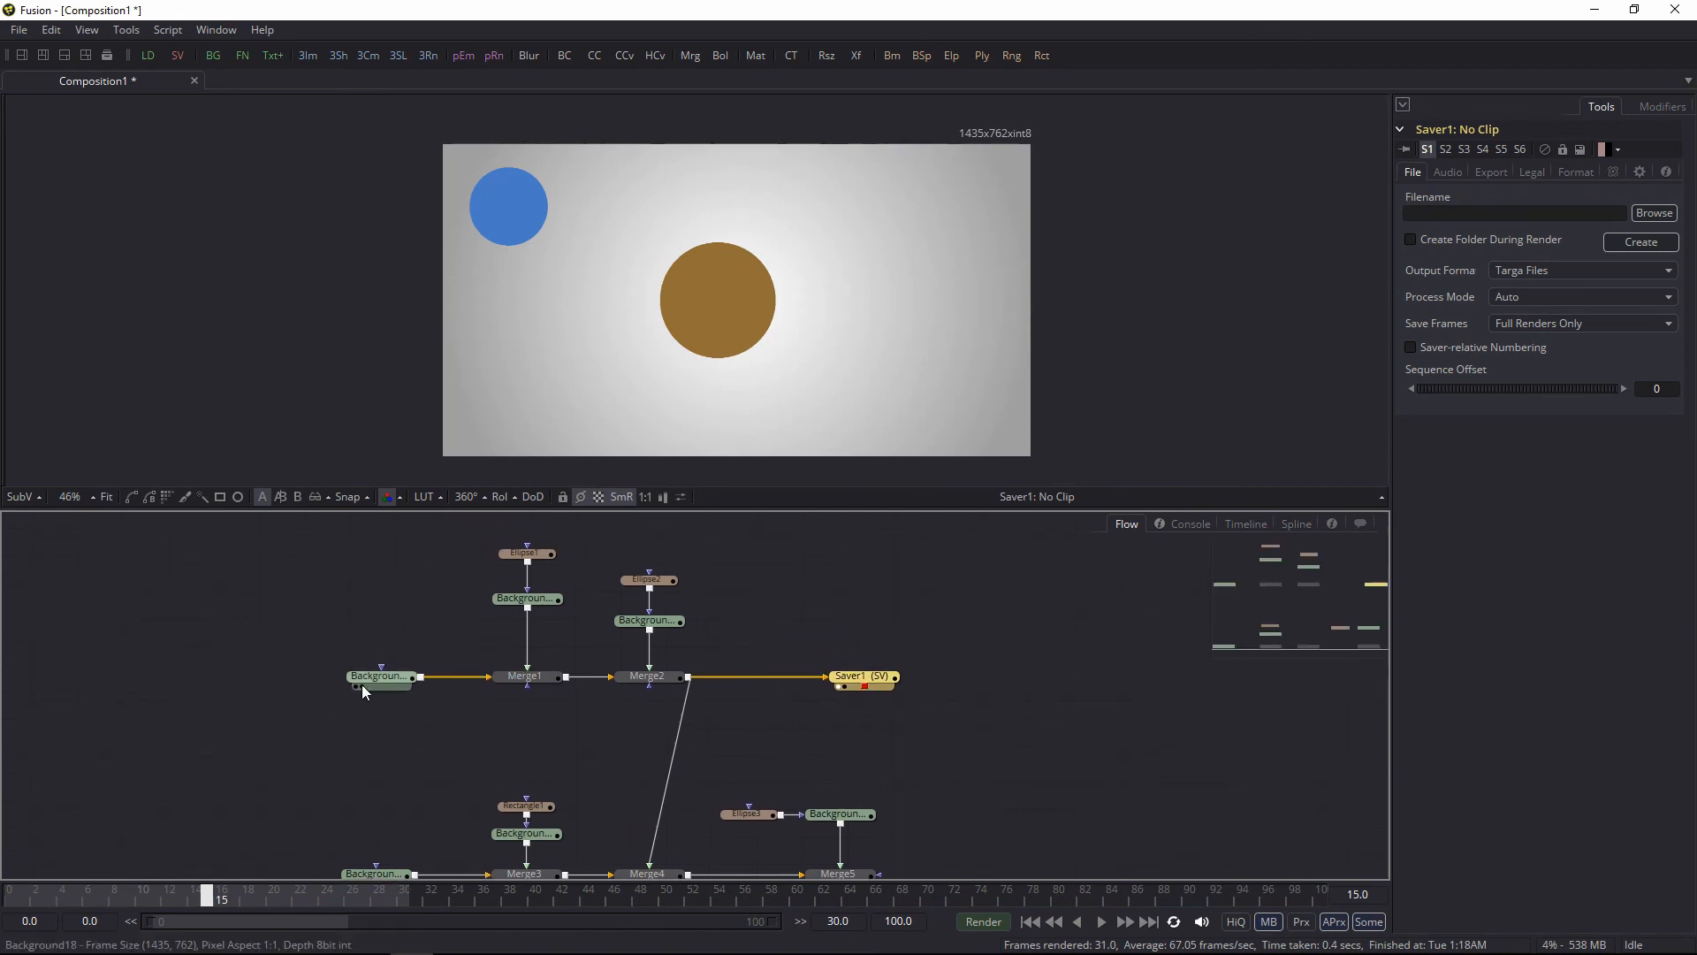
left_click(384, 680)
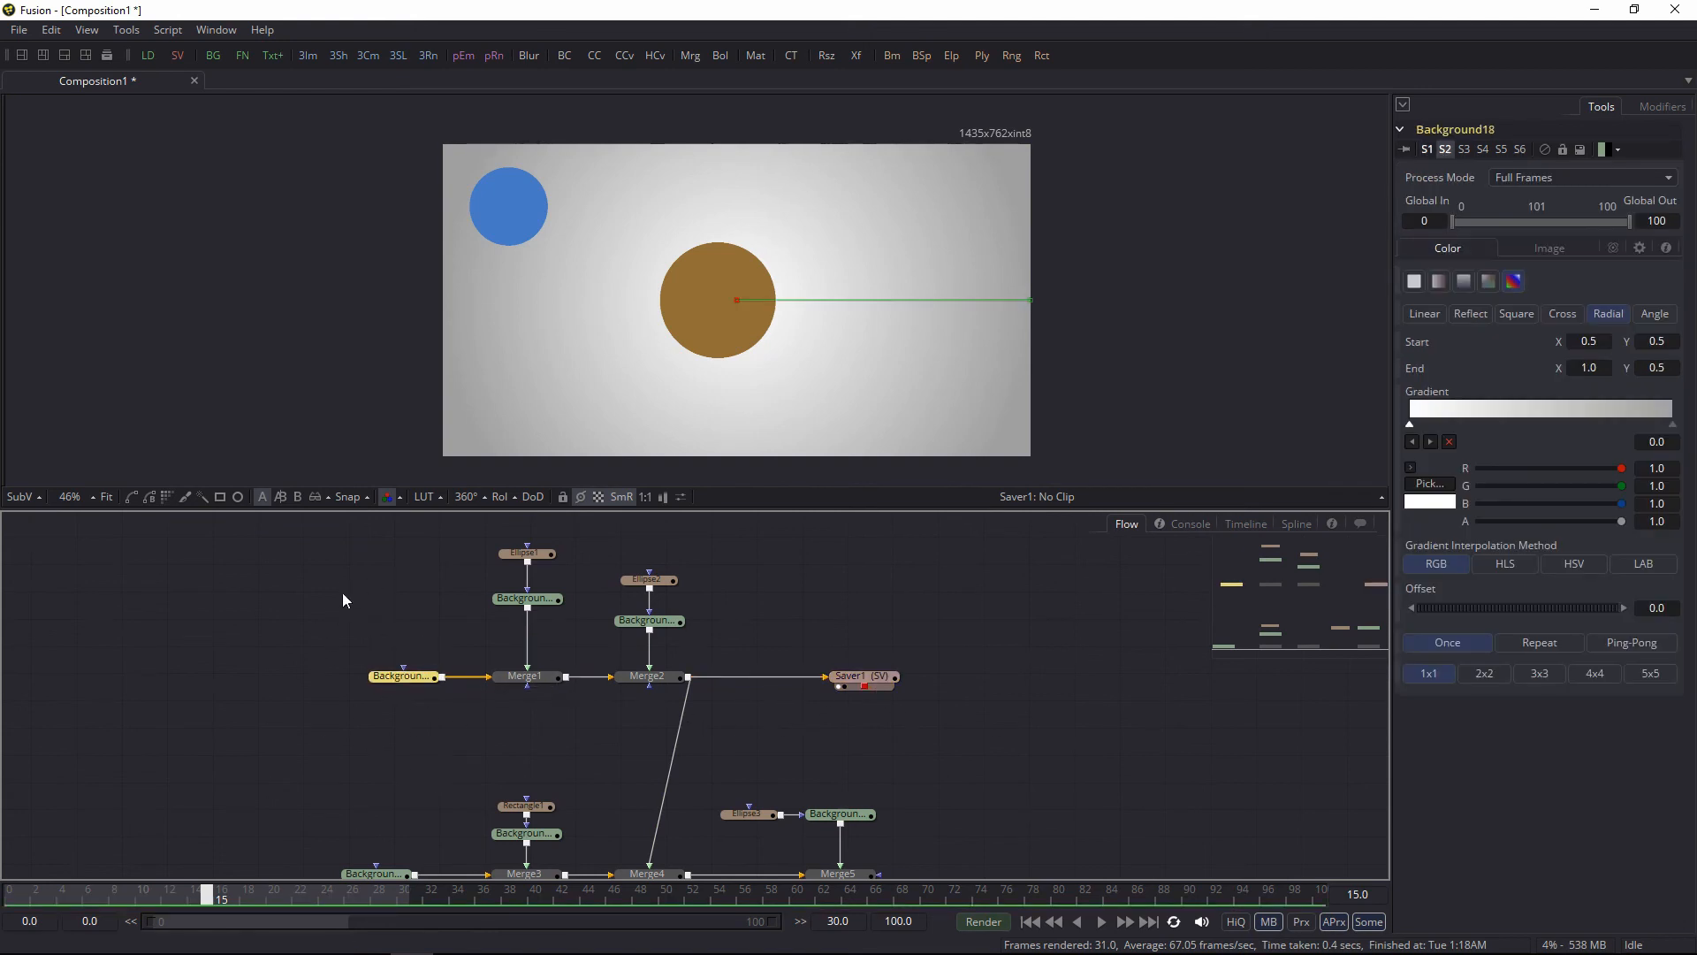
scroll(310, 716, "down", 3)
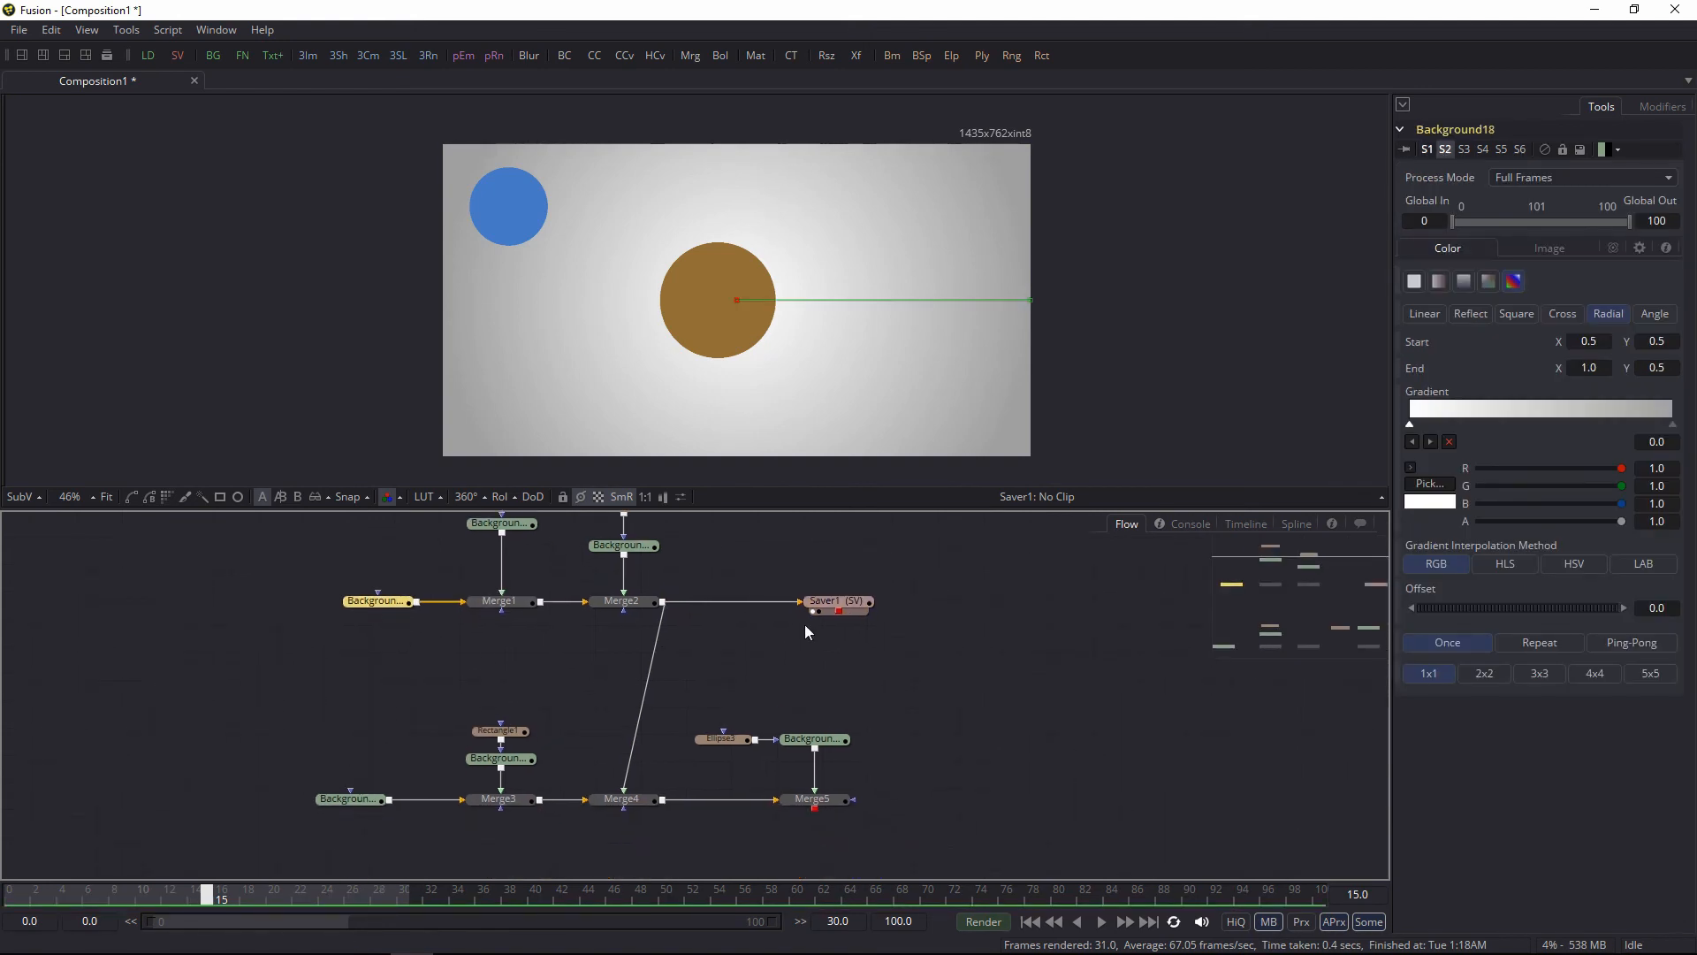
left_click_drag(809, 612, 926, 766)
left_click_drag(859, 813, 983, 746)
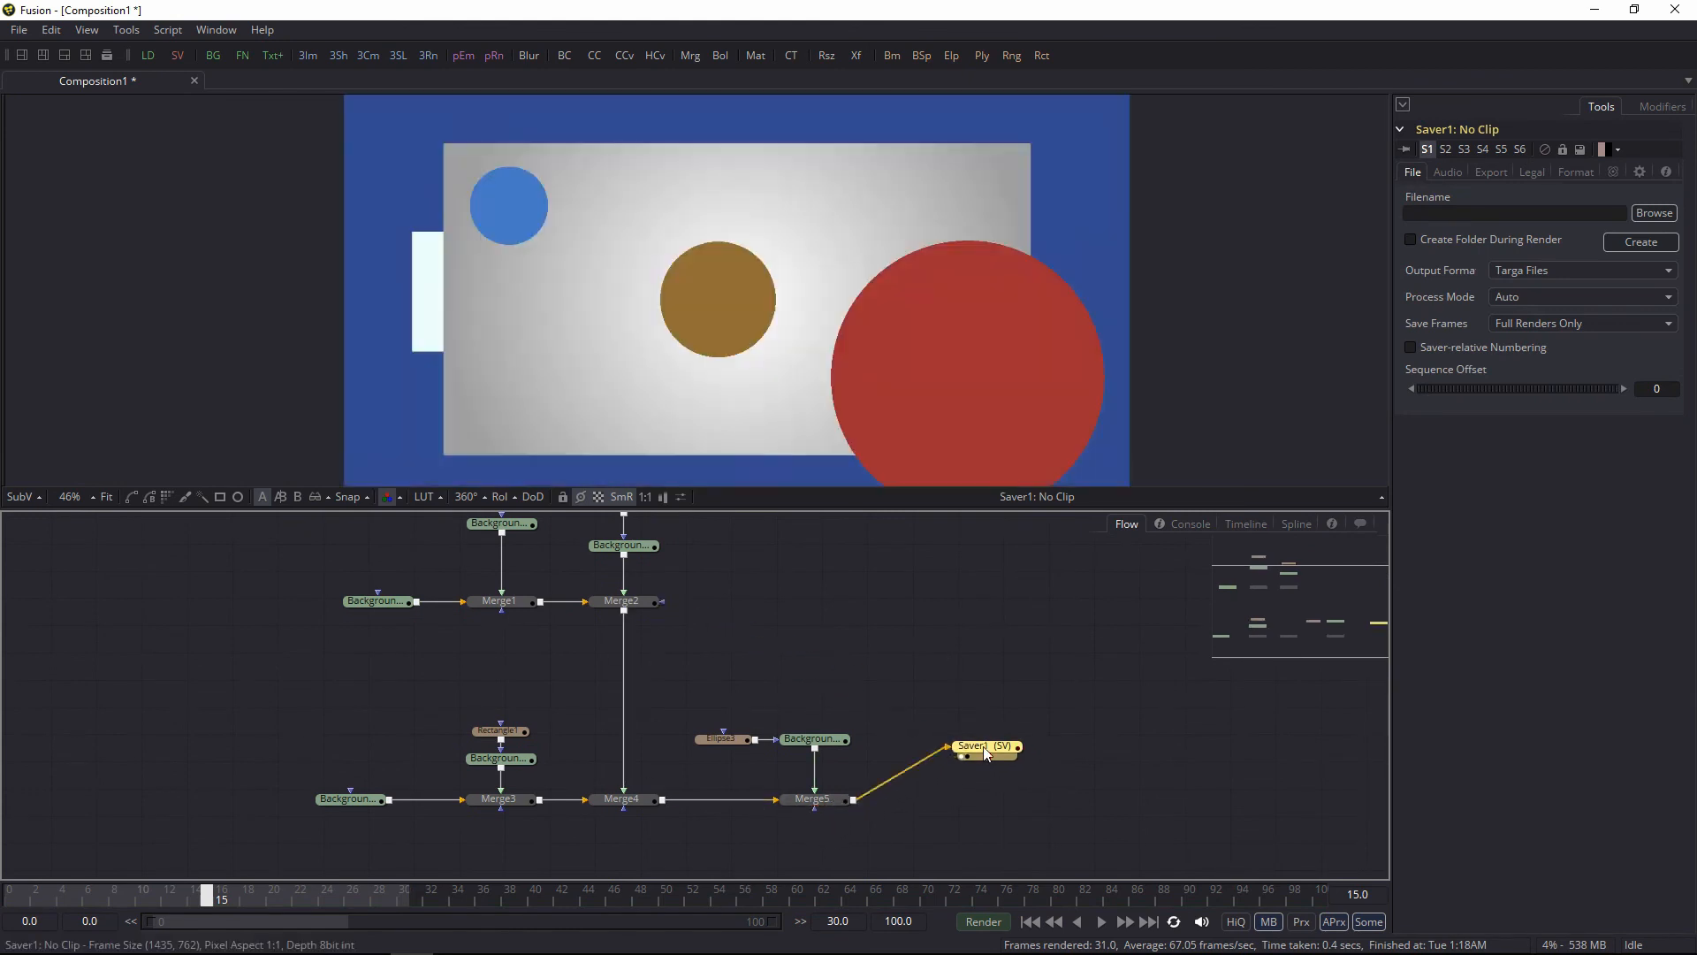
Step: Align the Saver with Merge5 in the lower row and place Ellipse3 above its Background node
left_click_drag(997, 806, 969, 800)
left_click_drag(774, 565, 787, 548)
left_click(817, 683)
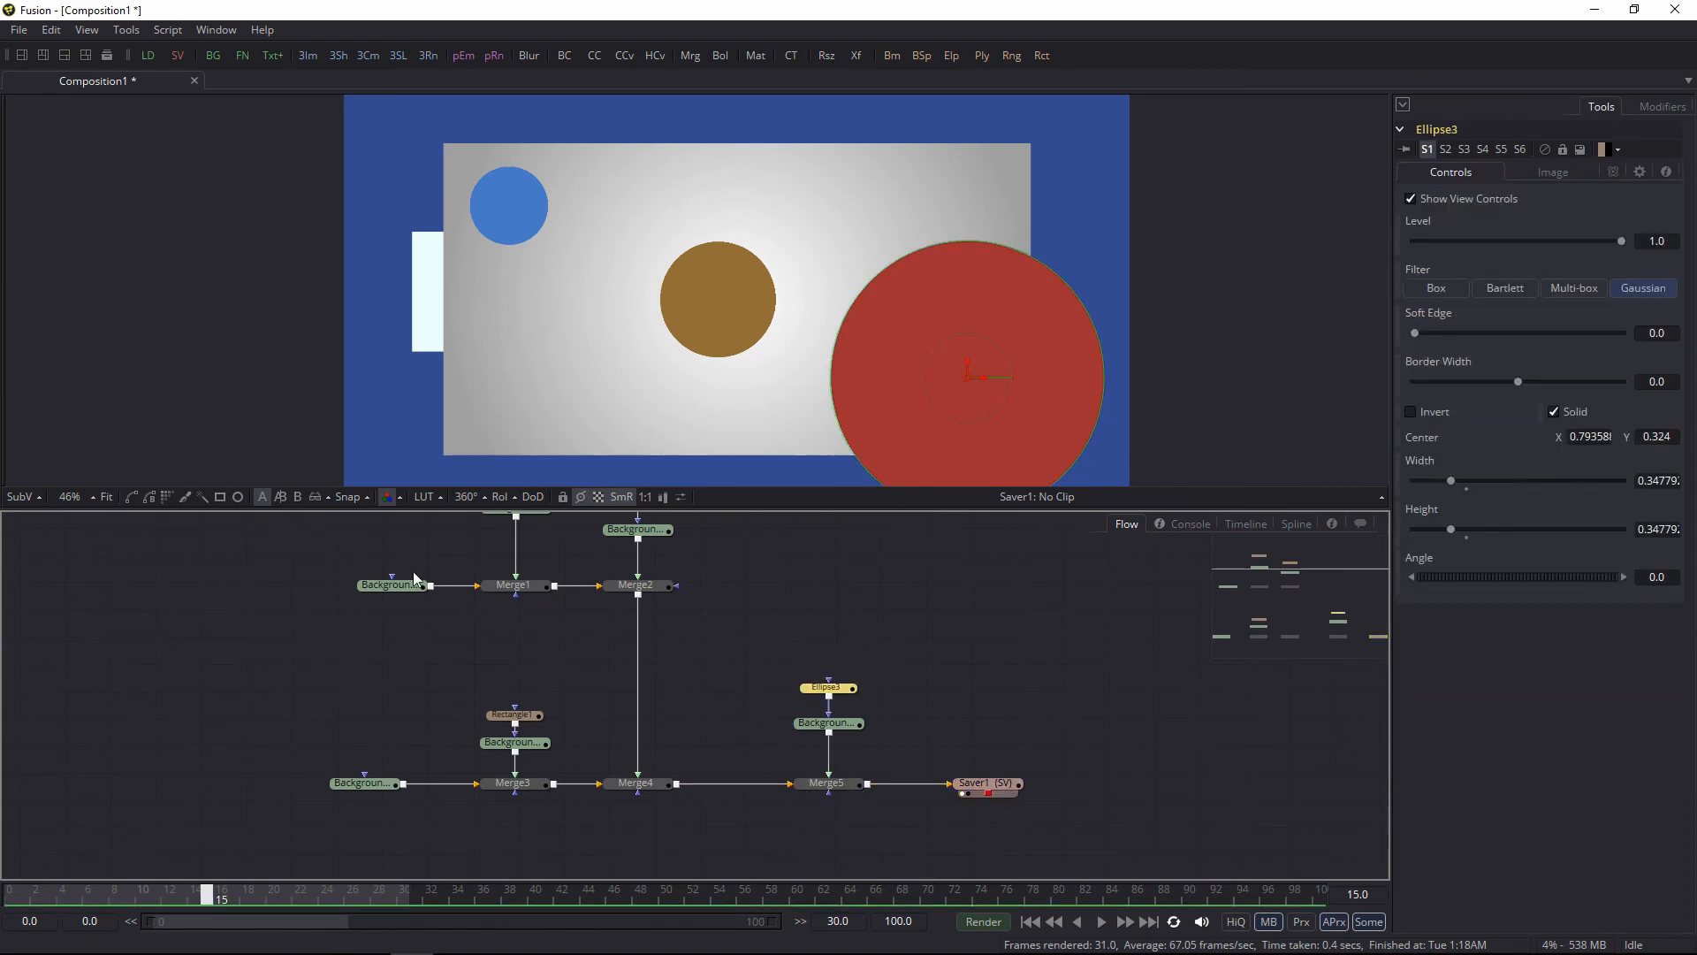
Step: Inspect Background18 at the start of the upper row and Merge4, where that row joins the lower one
left_click_drag(451, 581, 437, 672)
left_click(350, 676)
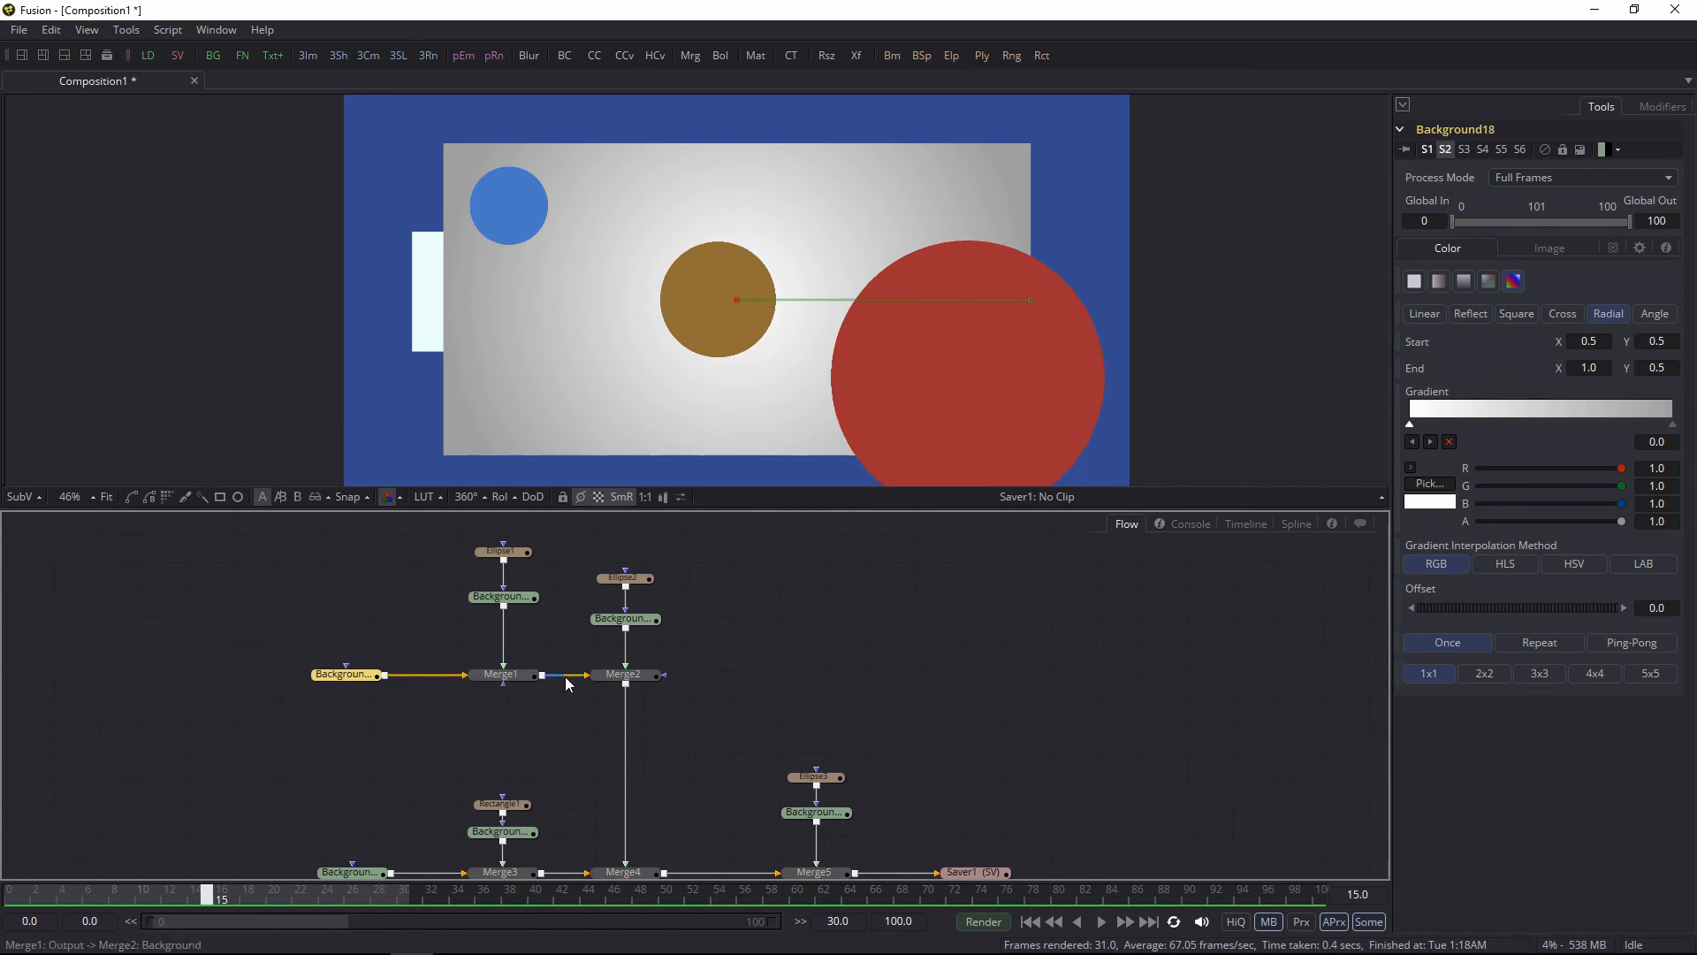
left_click_drag(649, 691, 657, 616)
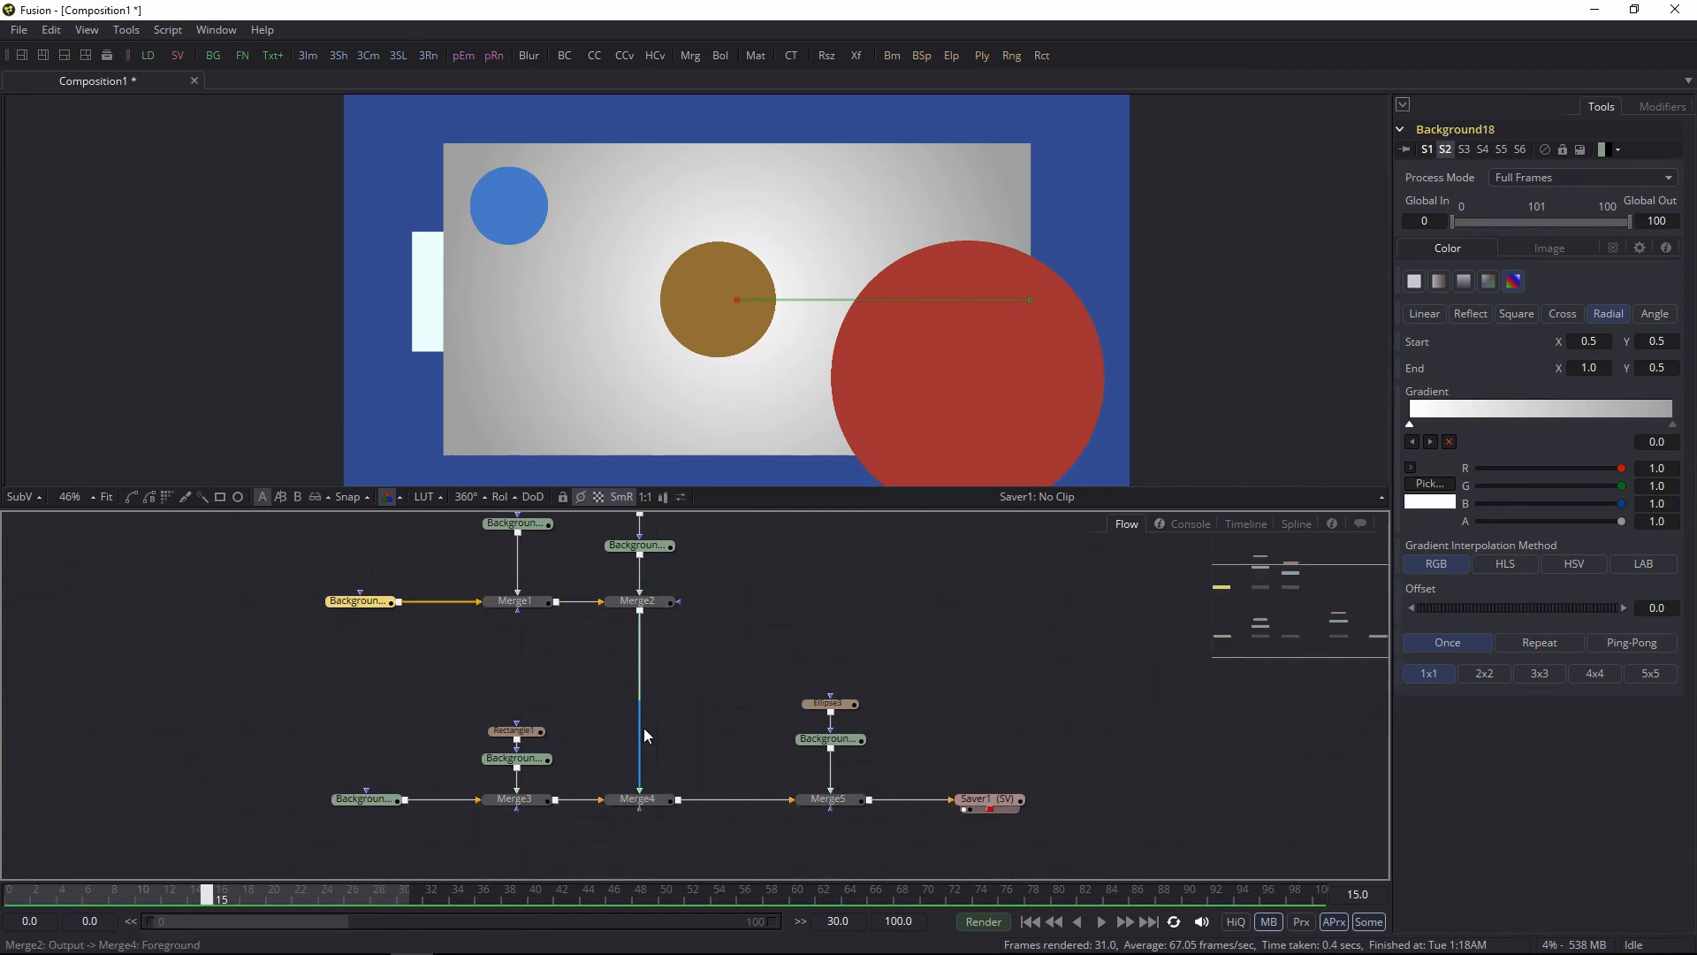
left_click(634, 800)
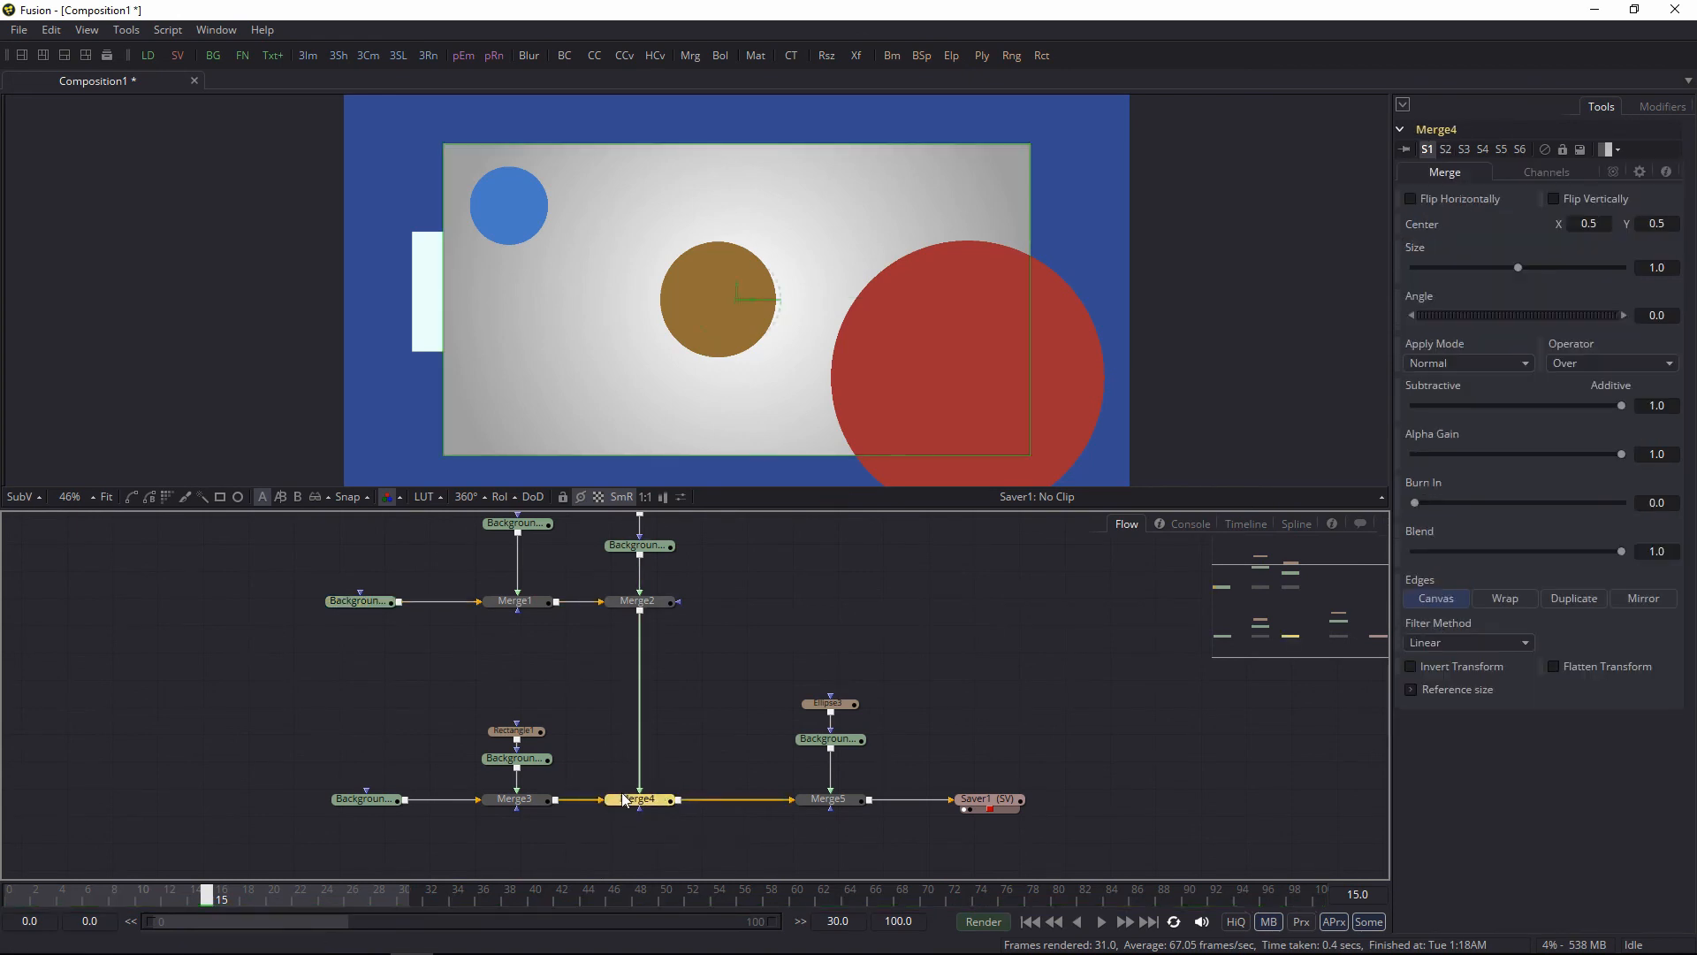
Step: Move Background18 farther from Merge1 and select all nodes of the upper row together
left_click_drag(664, 626, 670, 640)
left_click_drag(353, 626, 310, 629)
left_click_drag(361, 538, 353, 580)
mouse_move(712, 510)
left_mouse_down()
mouse_move(719, 682)
mouse_move(692, 532)
left_mouse_up()
left_click_drag(305, 575, 665, 741)
scroll(676, 619, "down", 3)
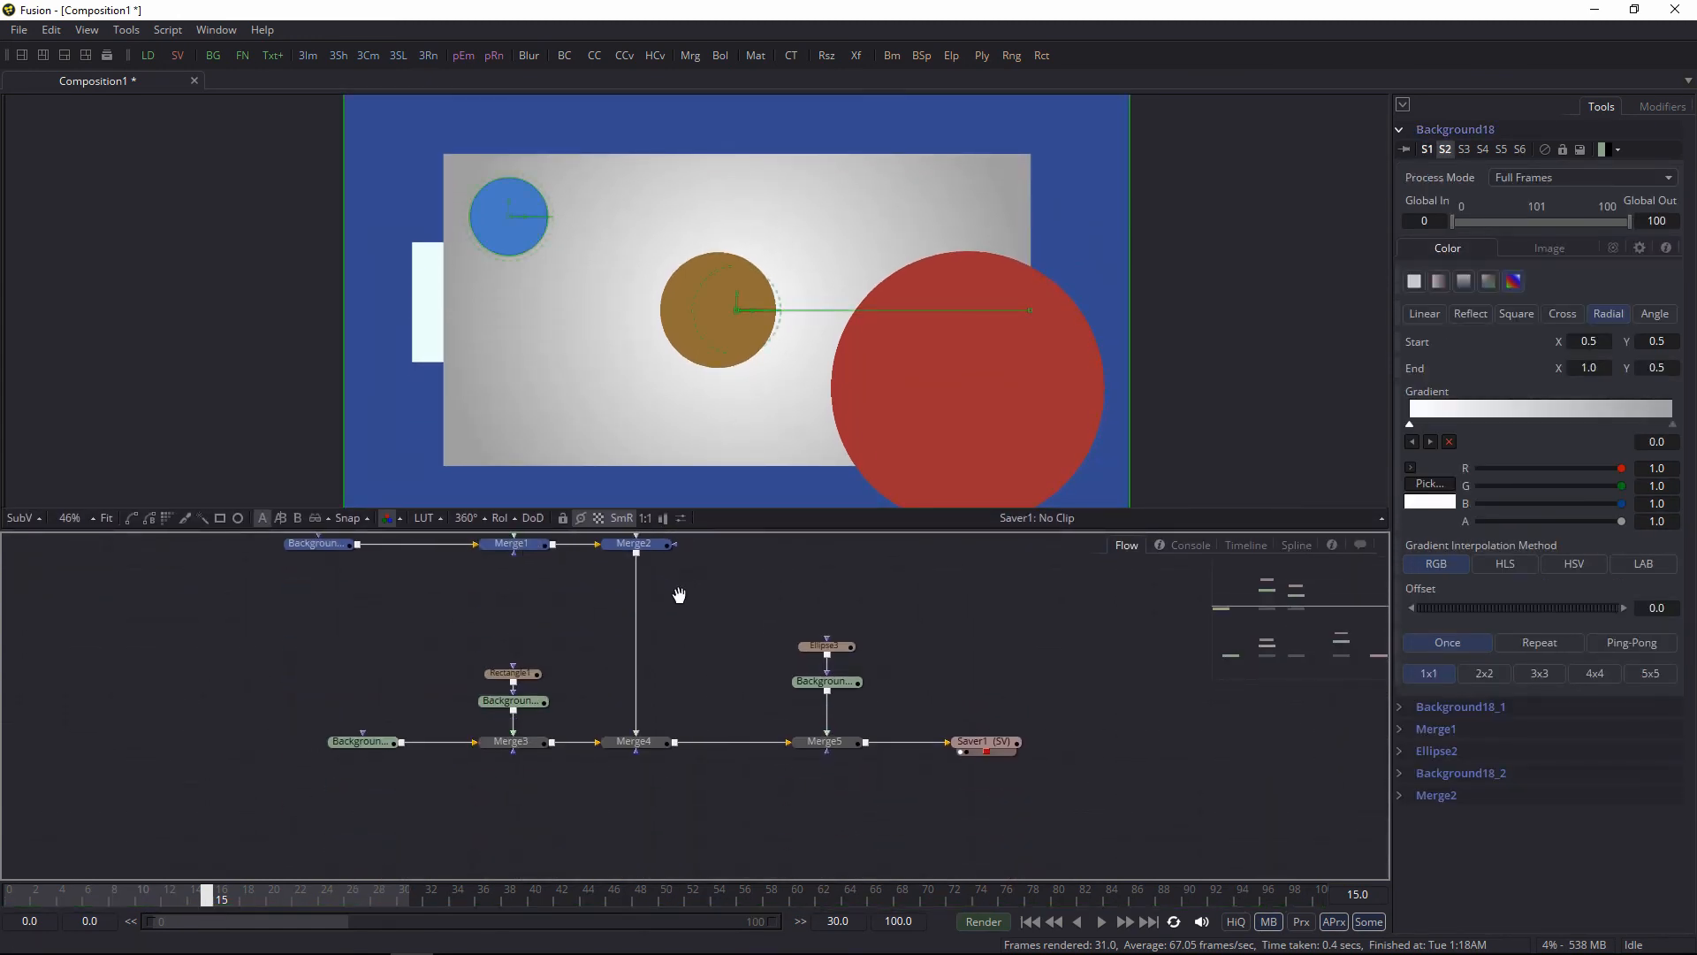
scroll(685, 668, "up", 1)
left_click_drag(565, 635, 583, 689)
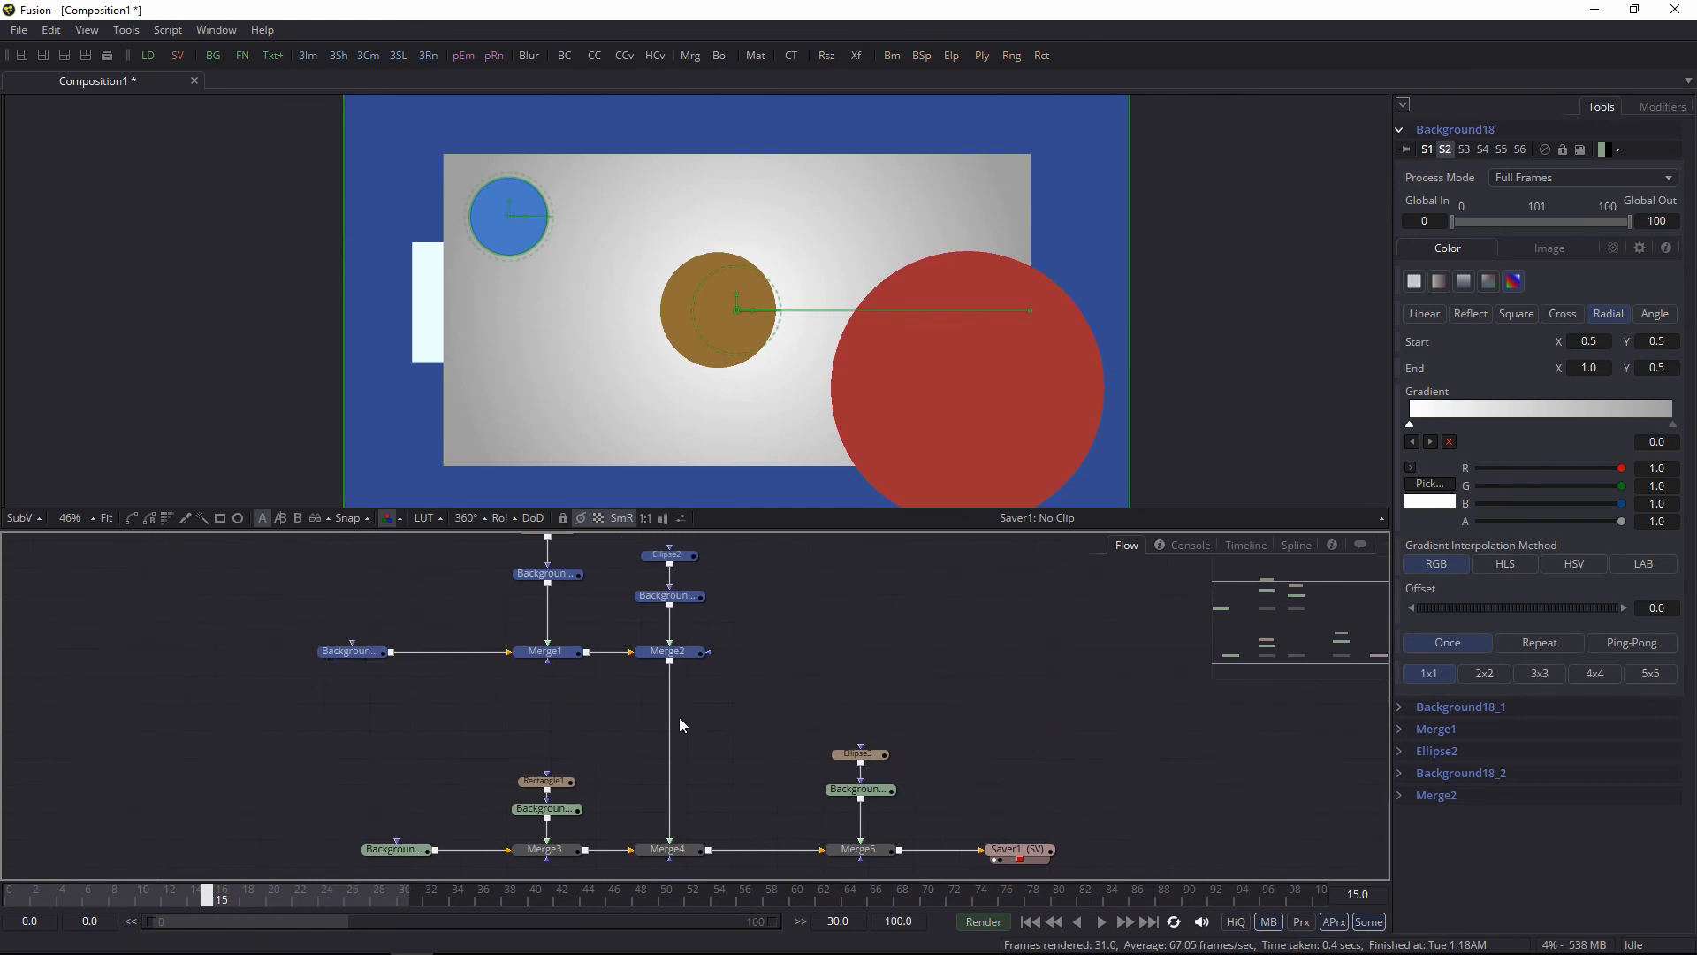
Step: Show Merge4's settings again, followed by those of the gradient Background18 node
scroll(698, 698, "down", 3)
left_click(683, 772)
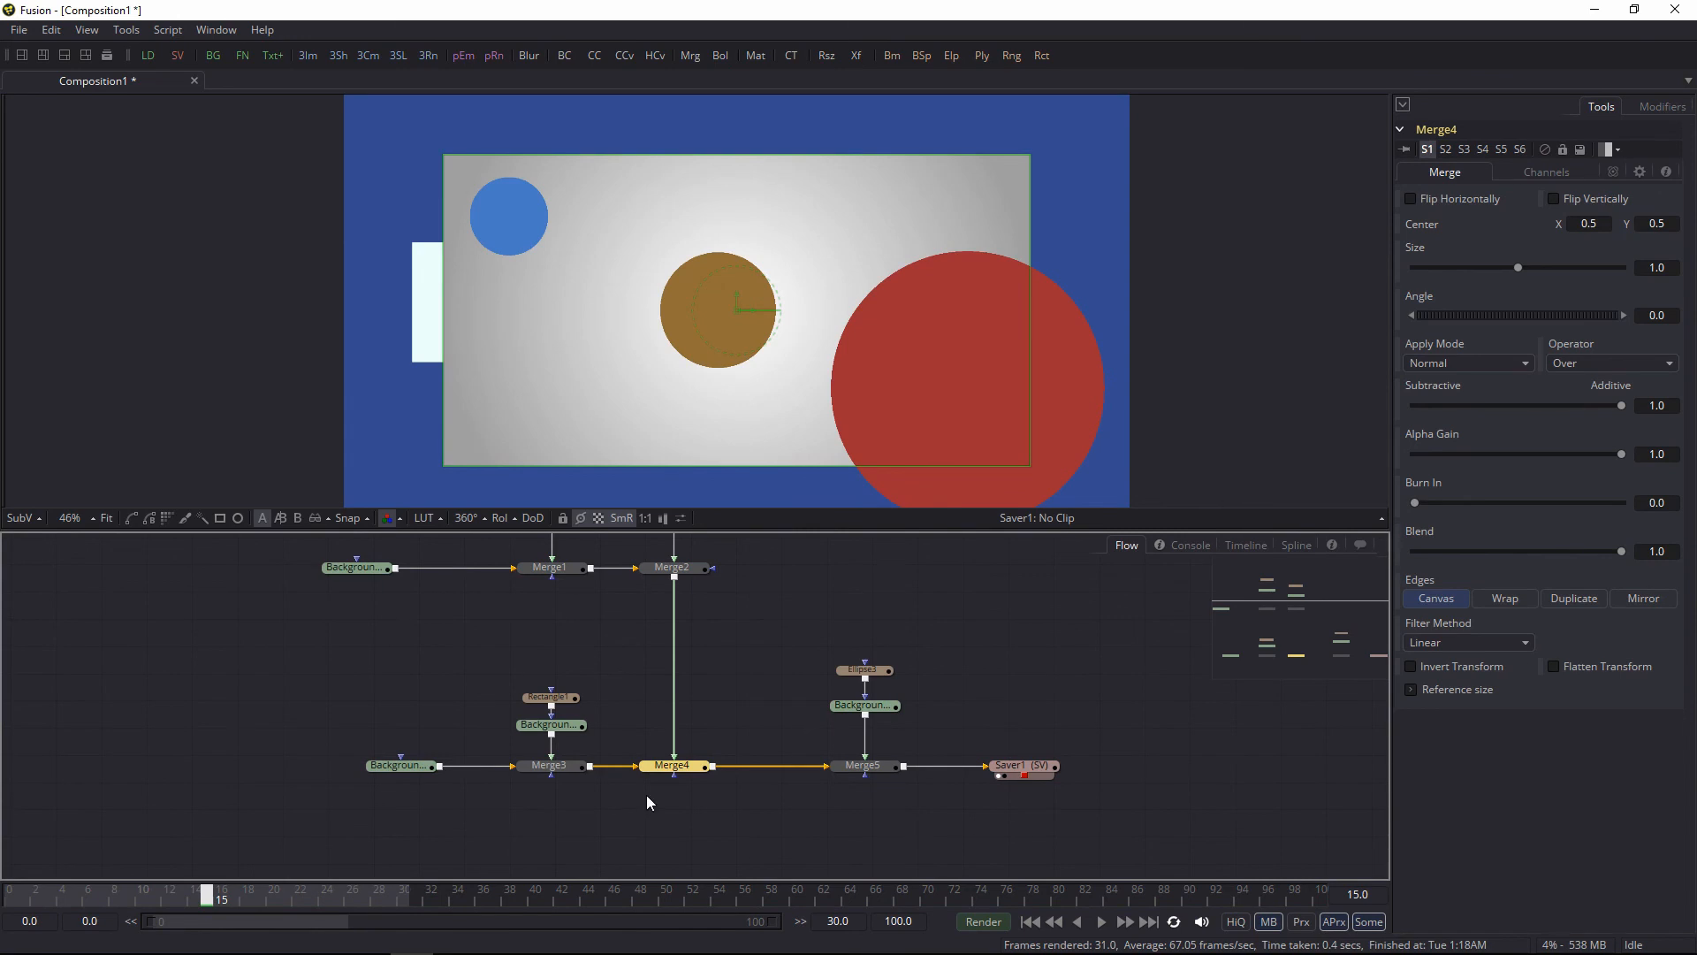
mouse_move(352, 577)
left_mouse_down()
mouse_move(394, 587)
mouse_move(352, 577)
left_mouse_up()
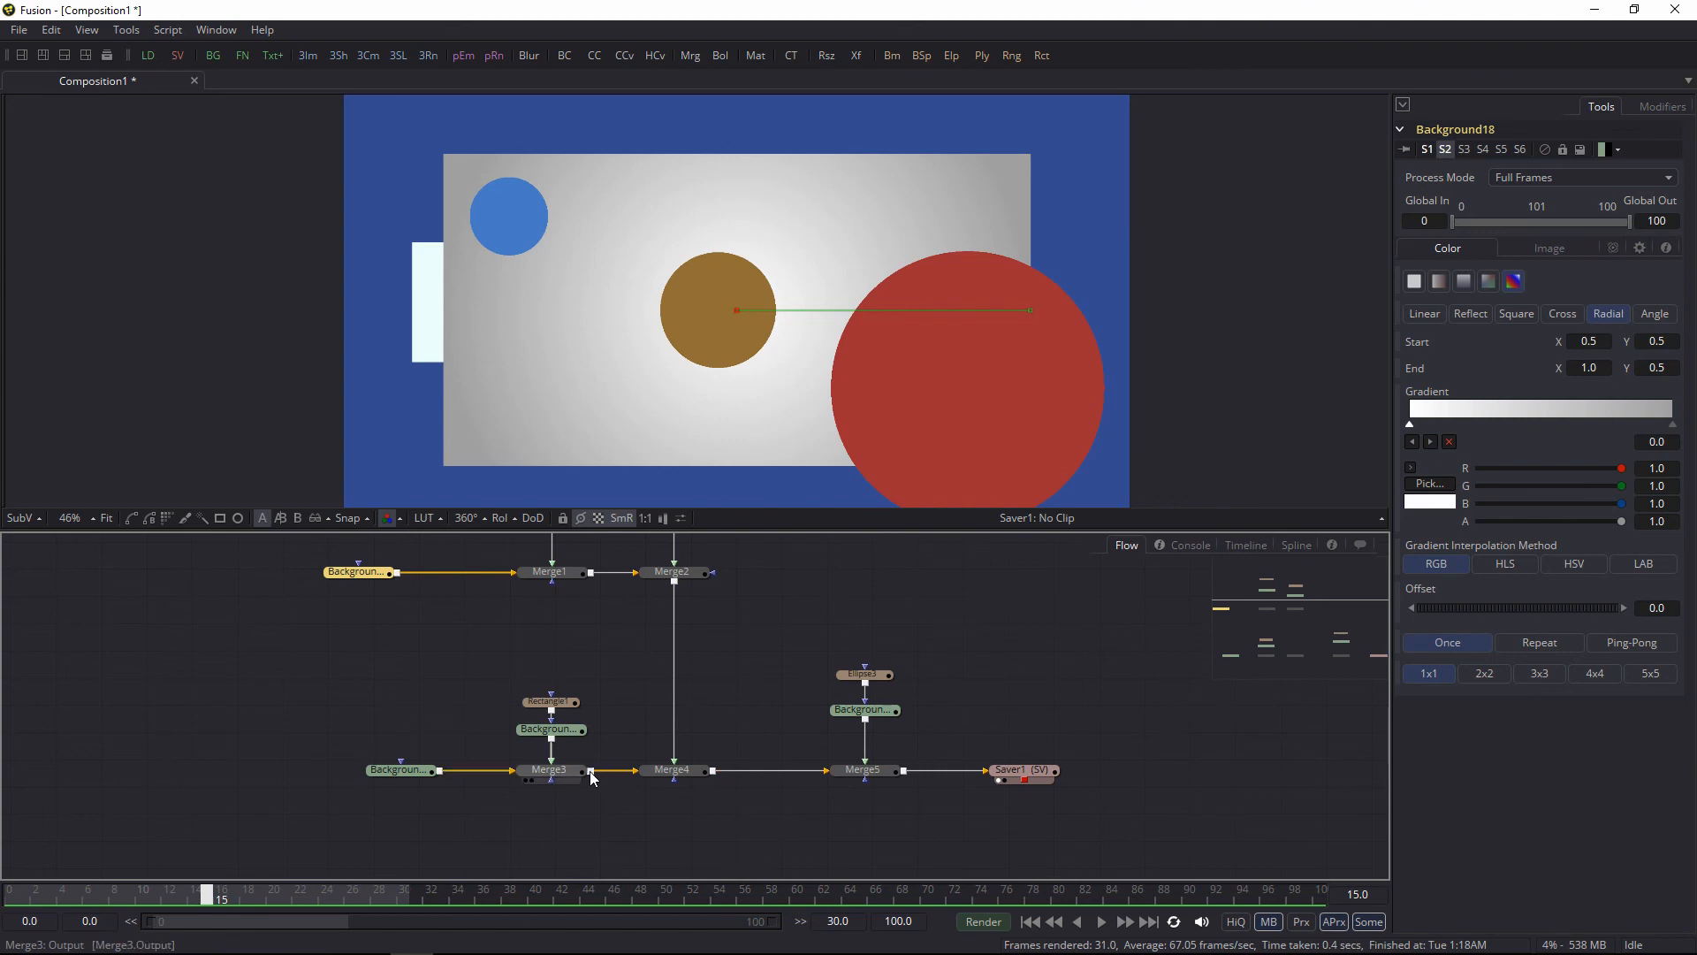
Step: Move the blue Background18_3 node farther from Merge3 and view it alone in the viewer
left_click_drag(392, 770, 200, 784)
key("1")
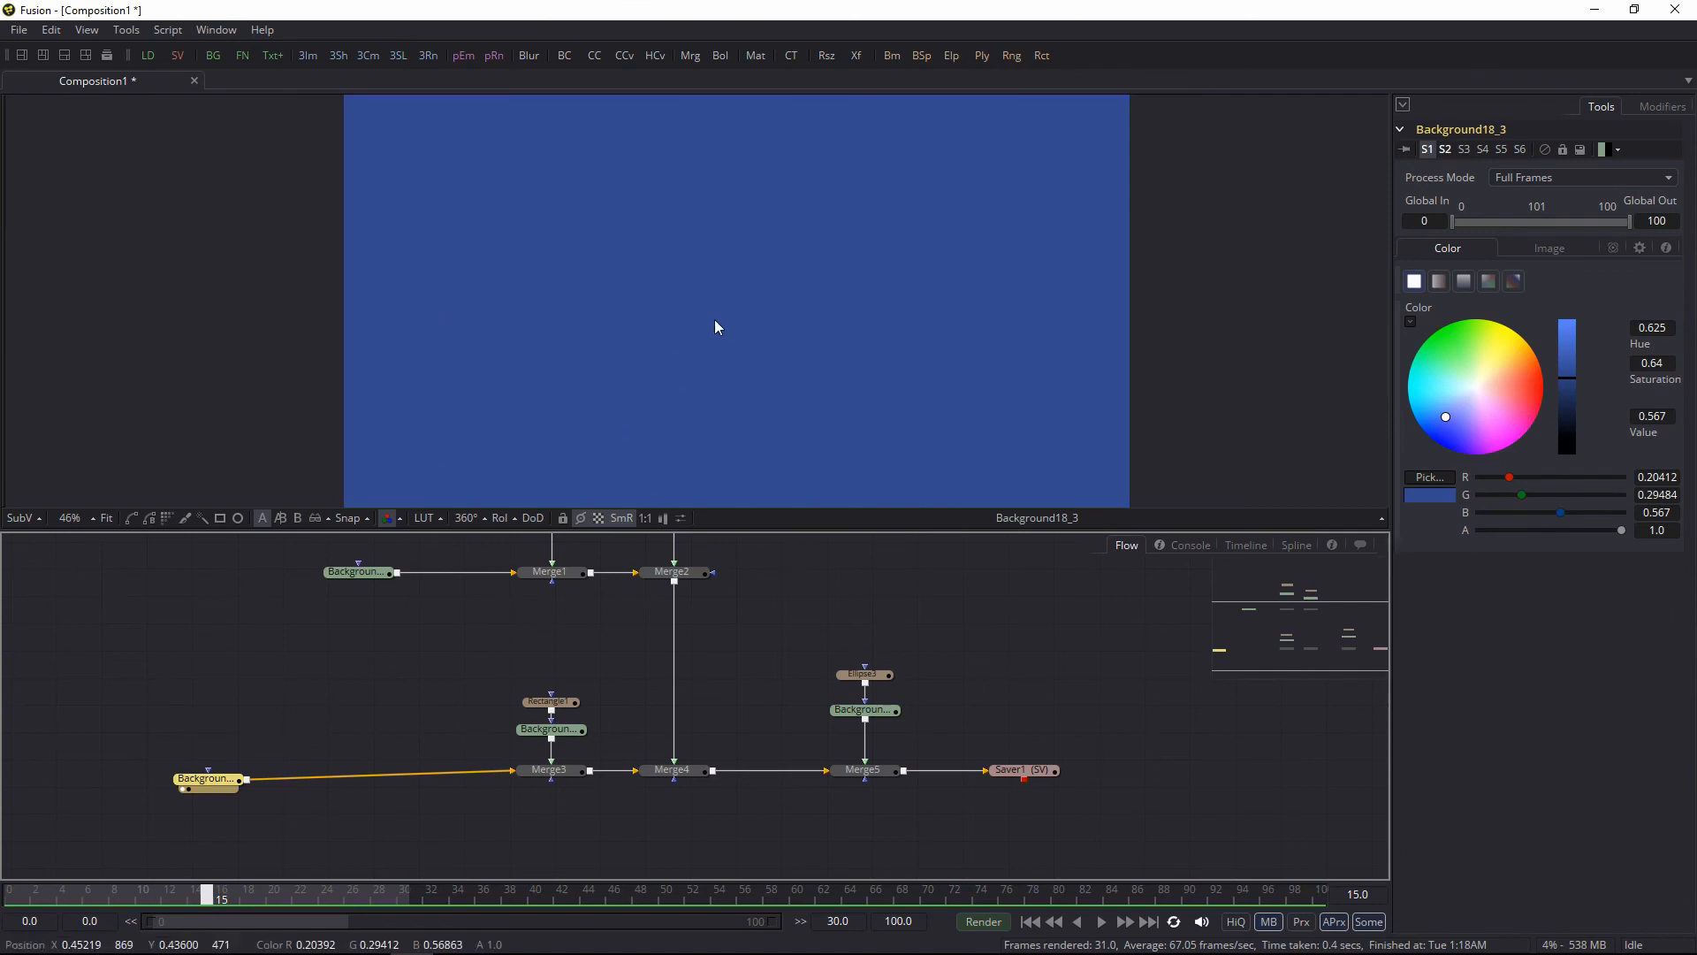
scroll(714, 320, "down", 2)
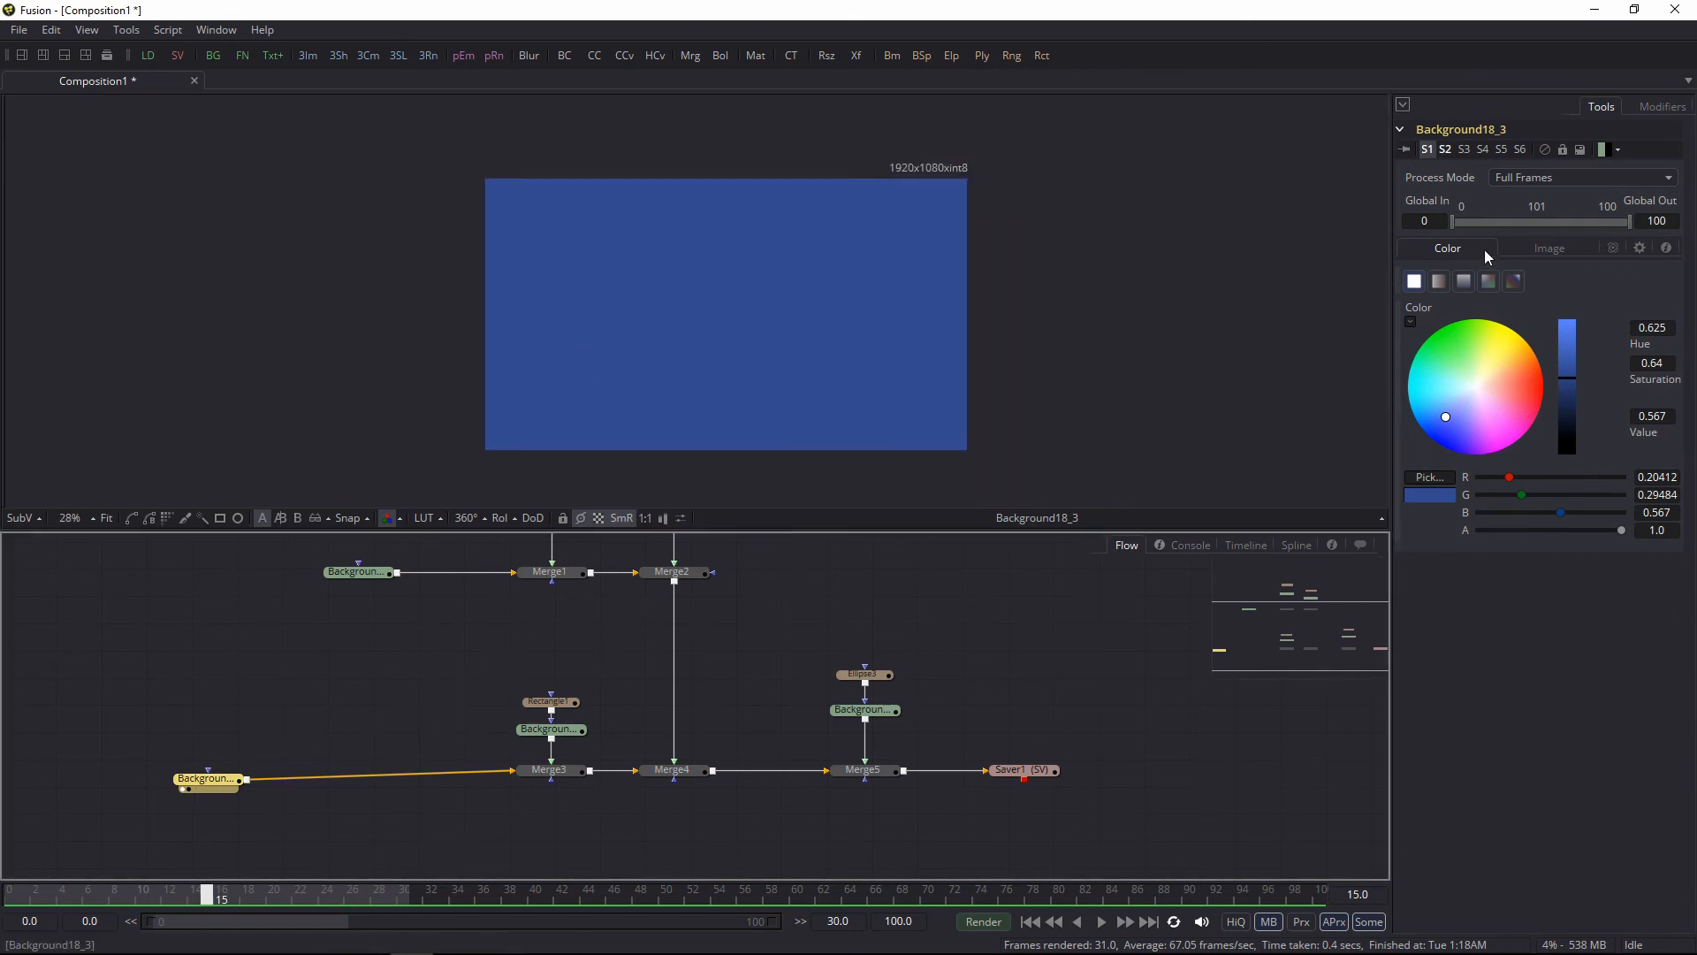
Step: Reduce Background18_3's image size to a width of 1720 and a height of 561
left_click(1547, 249)
left_click_drag(1611, 317, 1589, 316)
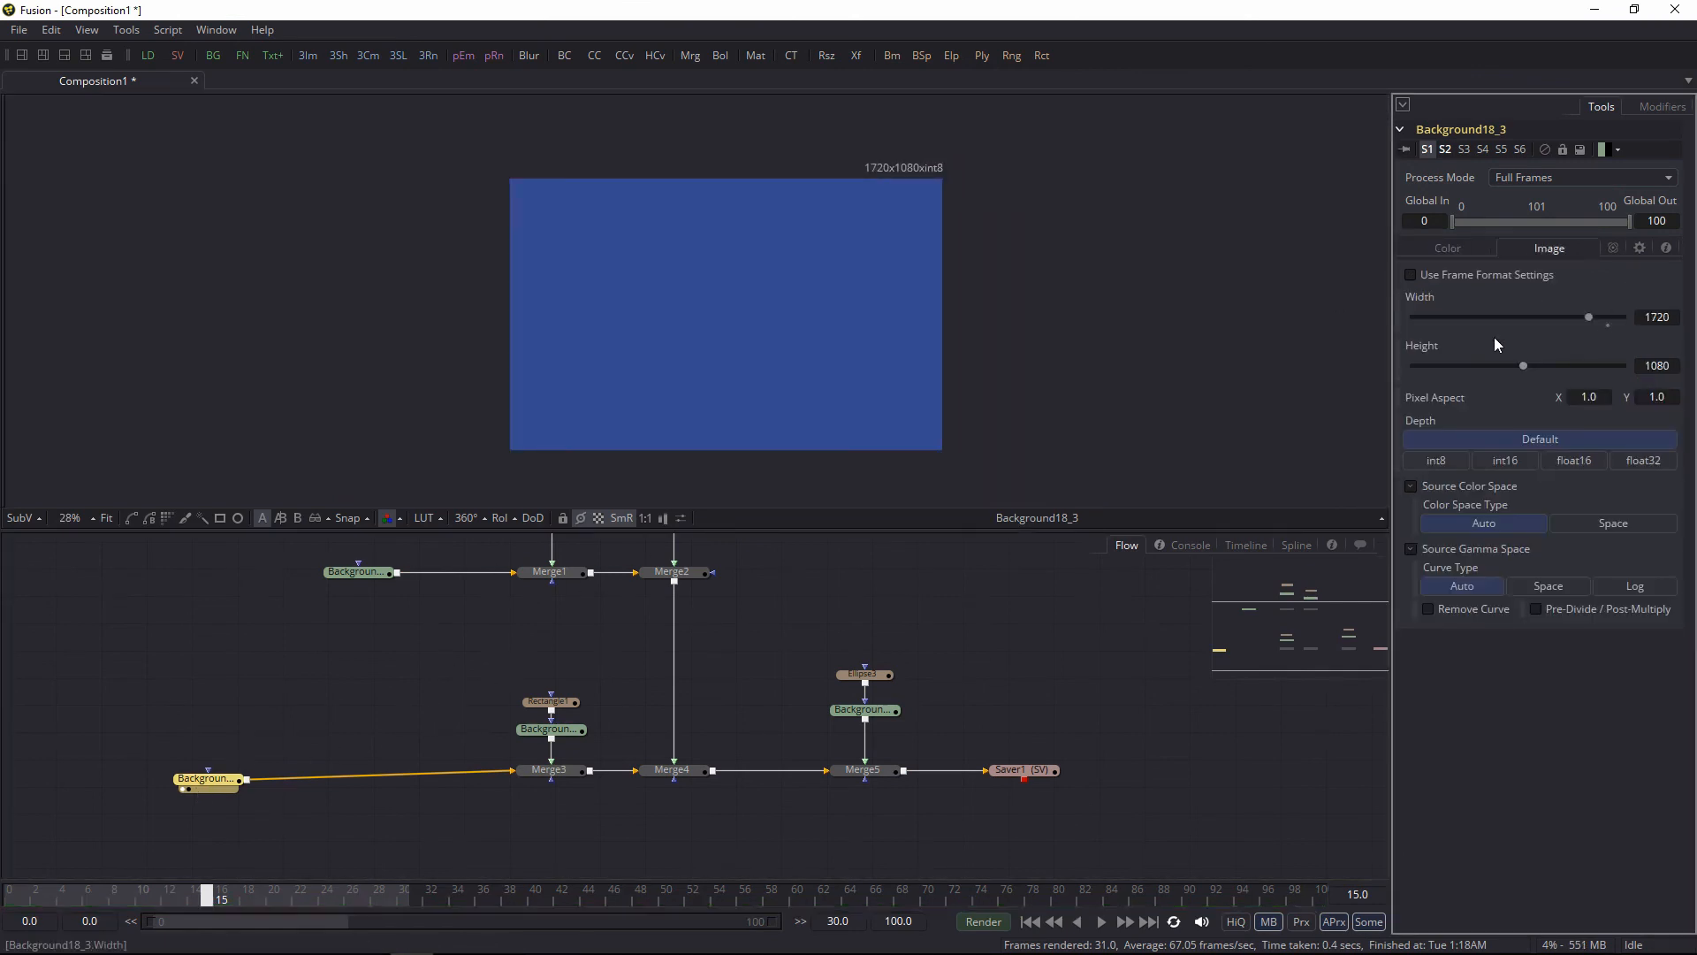
left_click_drag(1517, 365, 1466, 366)
Step: View the Saver's output to check how the base background's size crops the composite
left_click(978, 648)
left_click_drag(878, 773, 888, 451)
left_click_drag(1013, 704, 811, 652)
left_click_drag(824, 714, 803, 386)
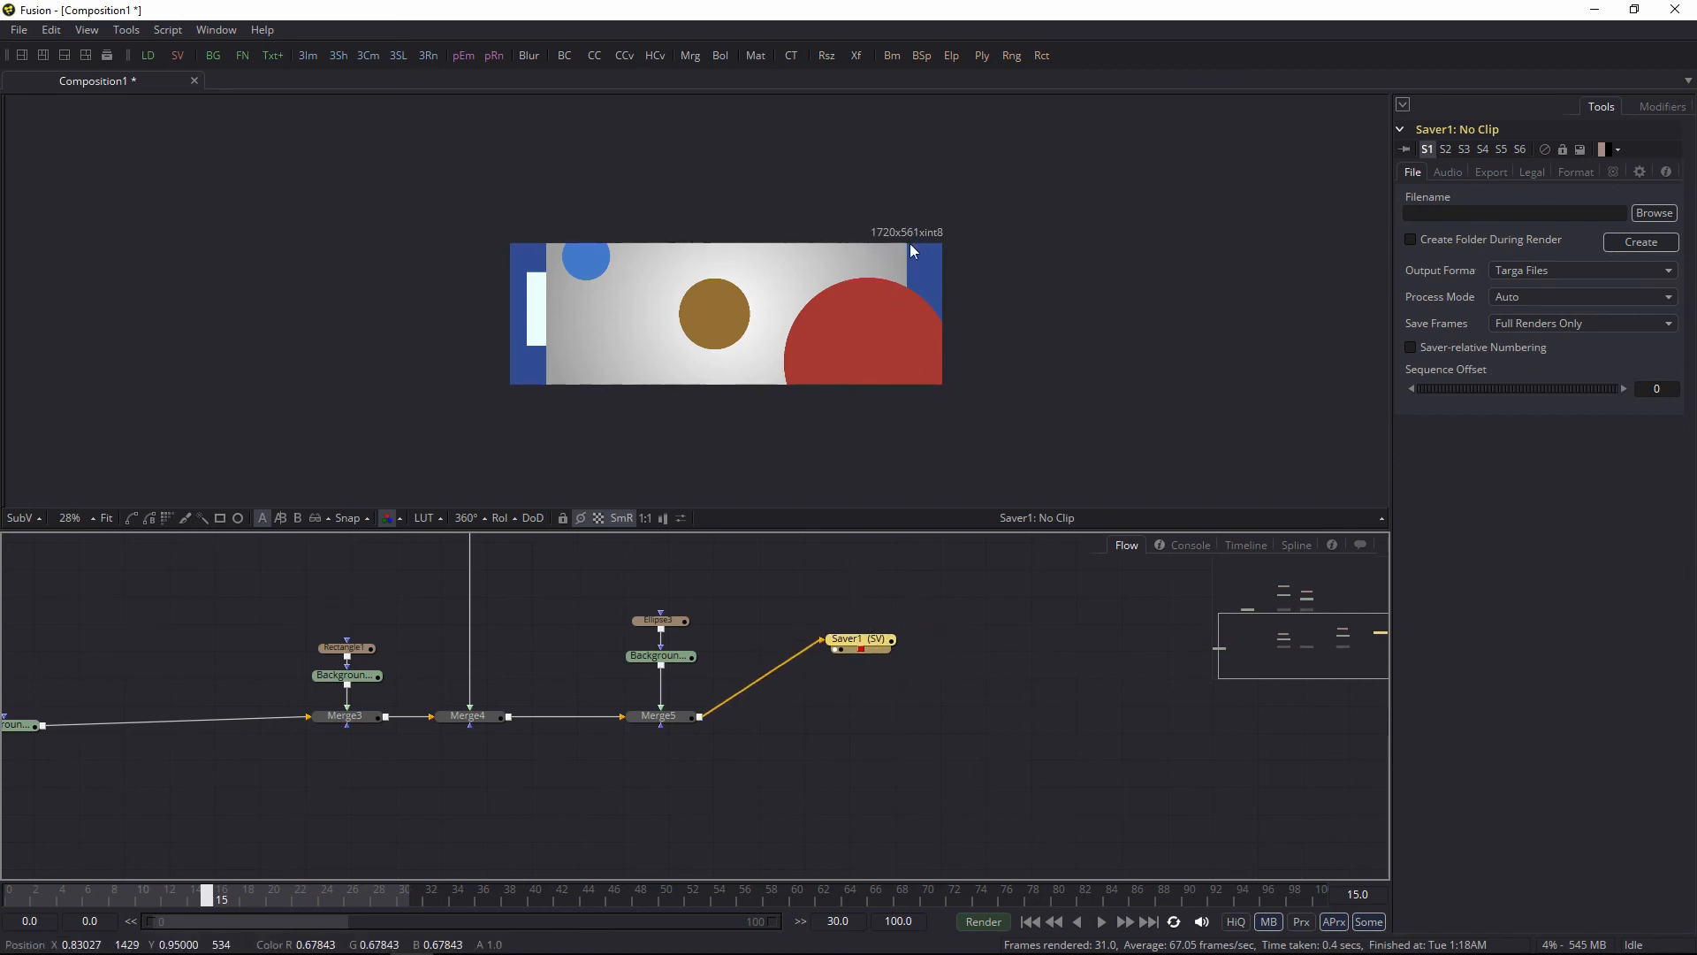
Step: Set the gradient Background18 node's image width to 1235 and height to 552
left_click_drag(439, 616, 686, 794)
left_click(403, 697)
left_click(1549, 247)
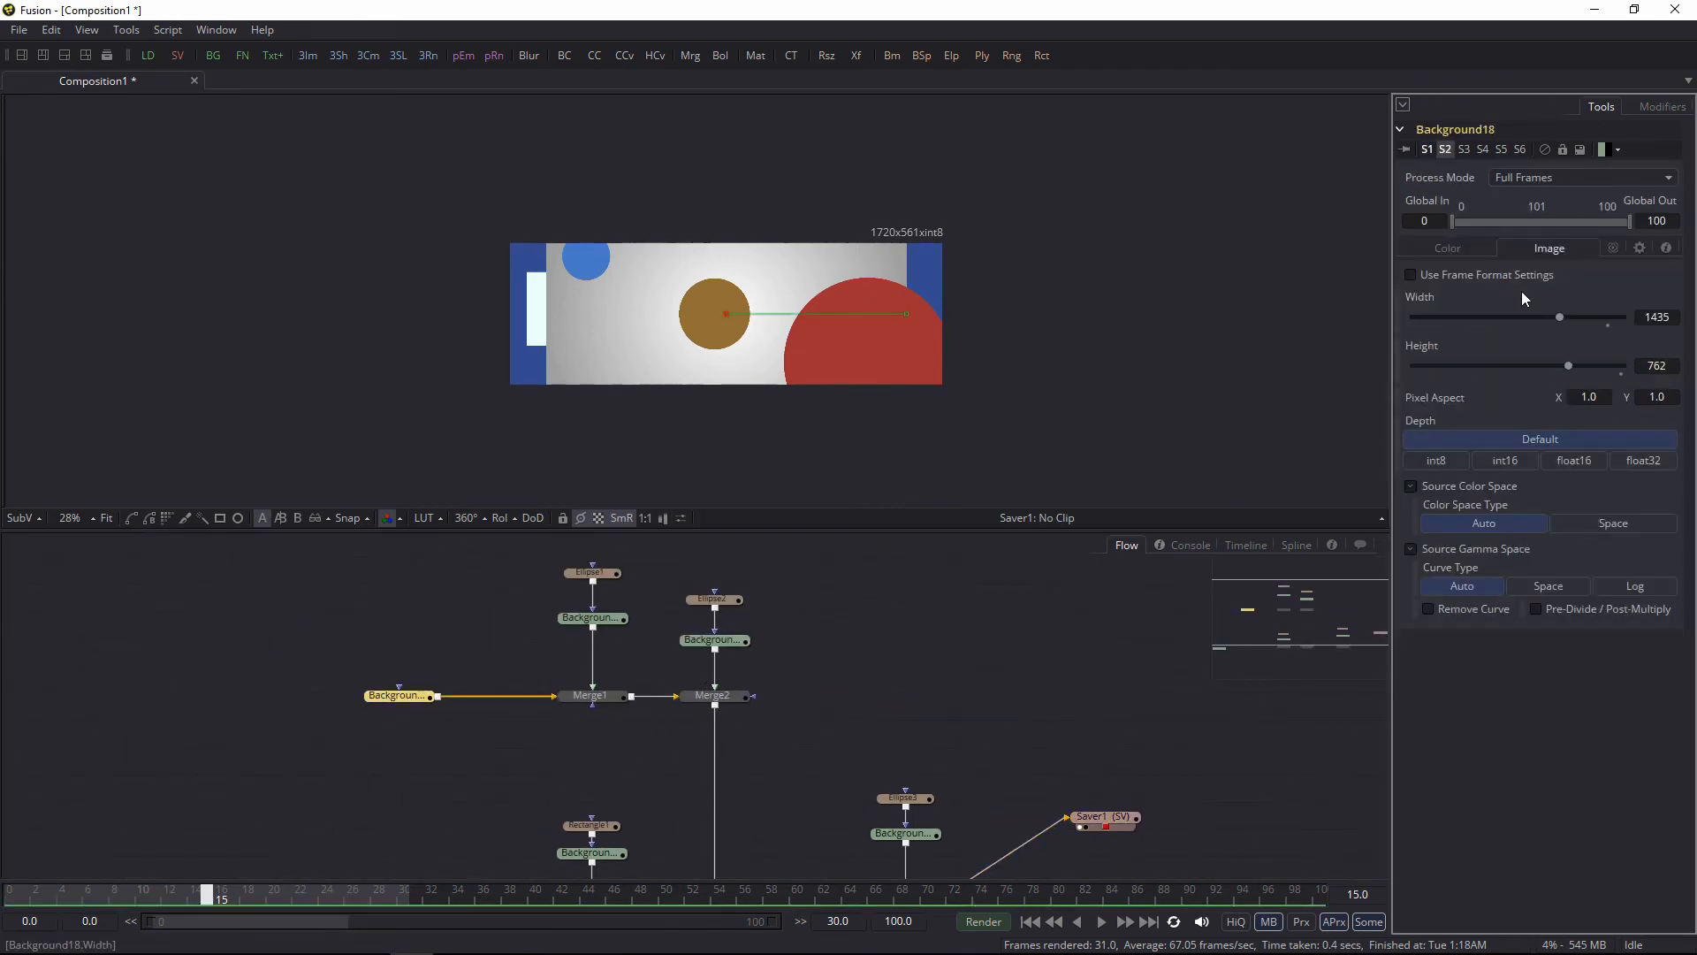
left_click_drag(1589, 317, 1526, 367)
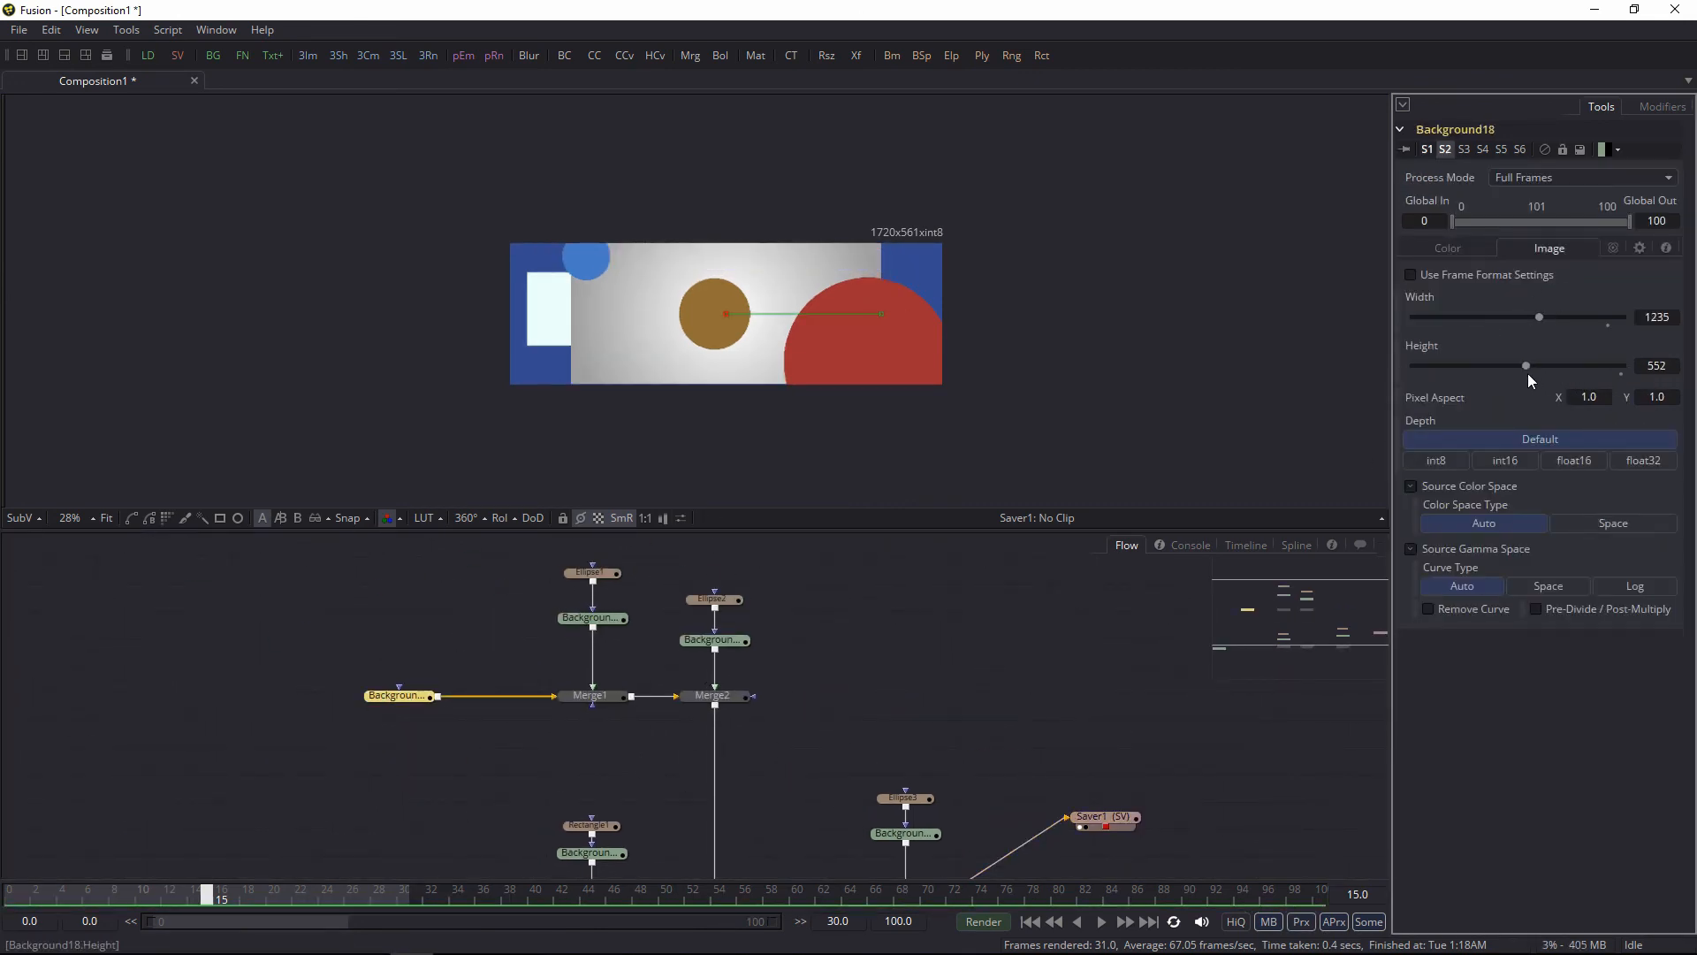
Step: Realign the Saver with Merge5 and reset Background18_3's image size to 1920 by 1080
left_click_drag(839, 725, 747, 553)
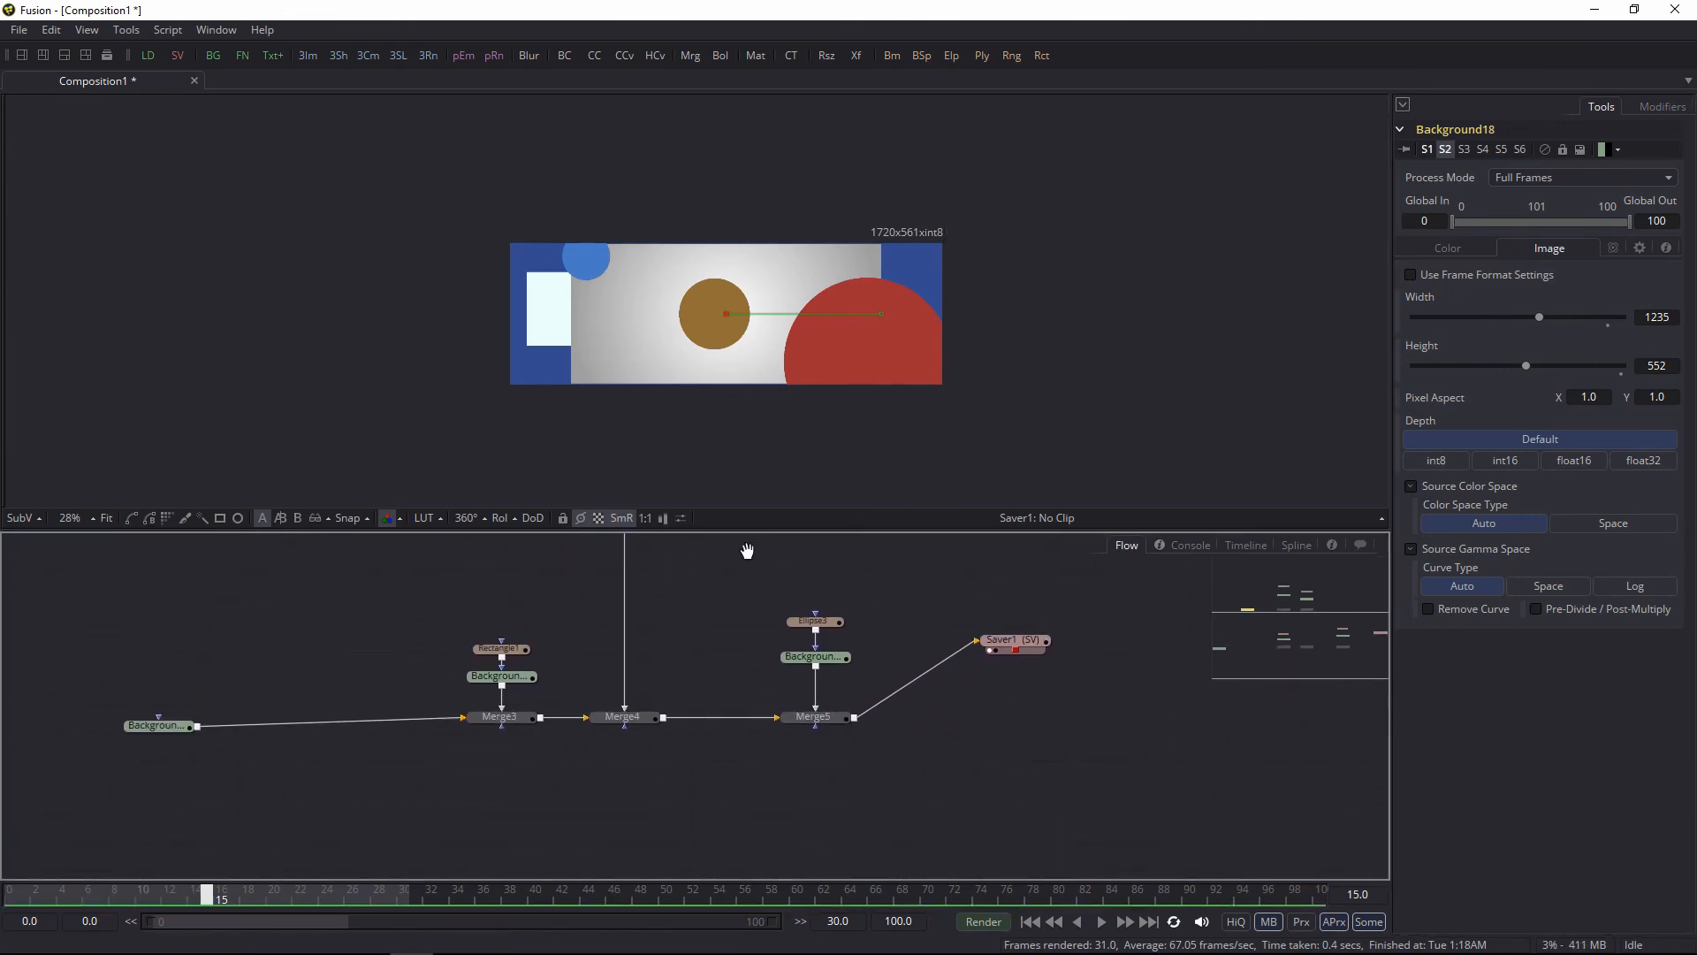
left_click_drag(1022, 644, 1073, 721)
left_click(180, 731)
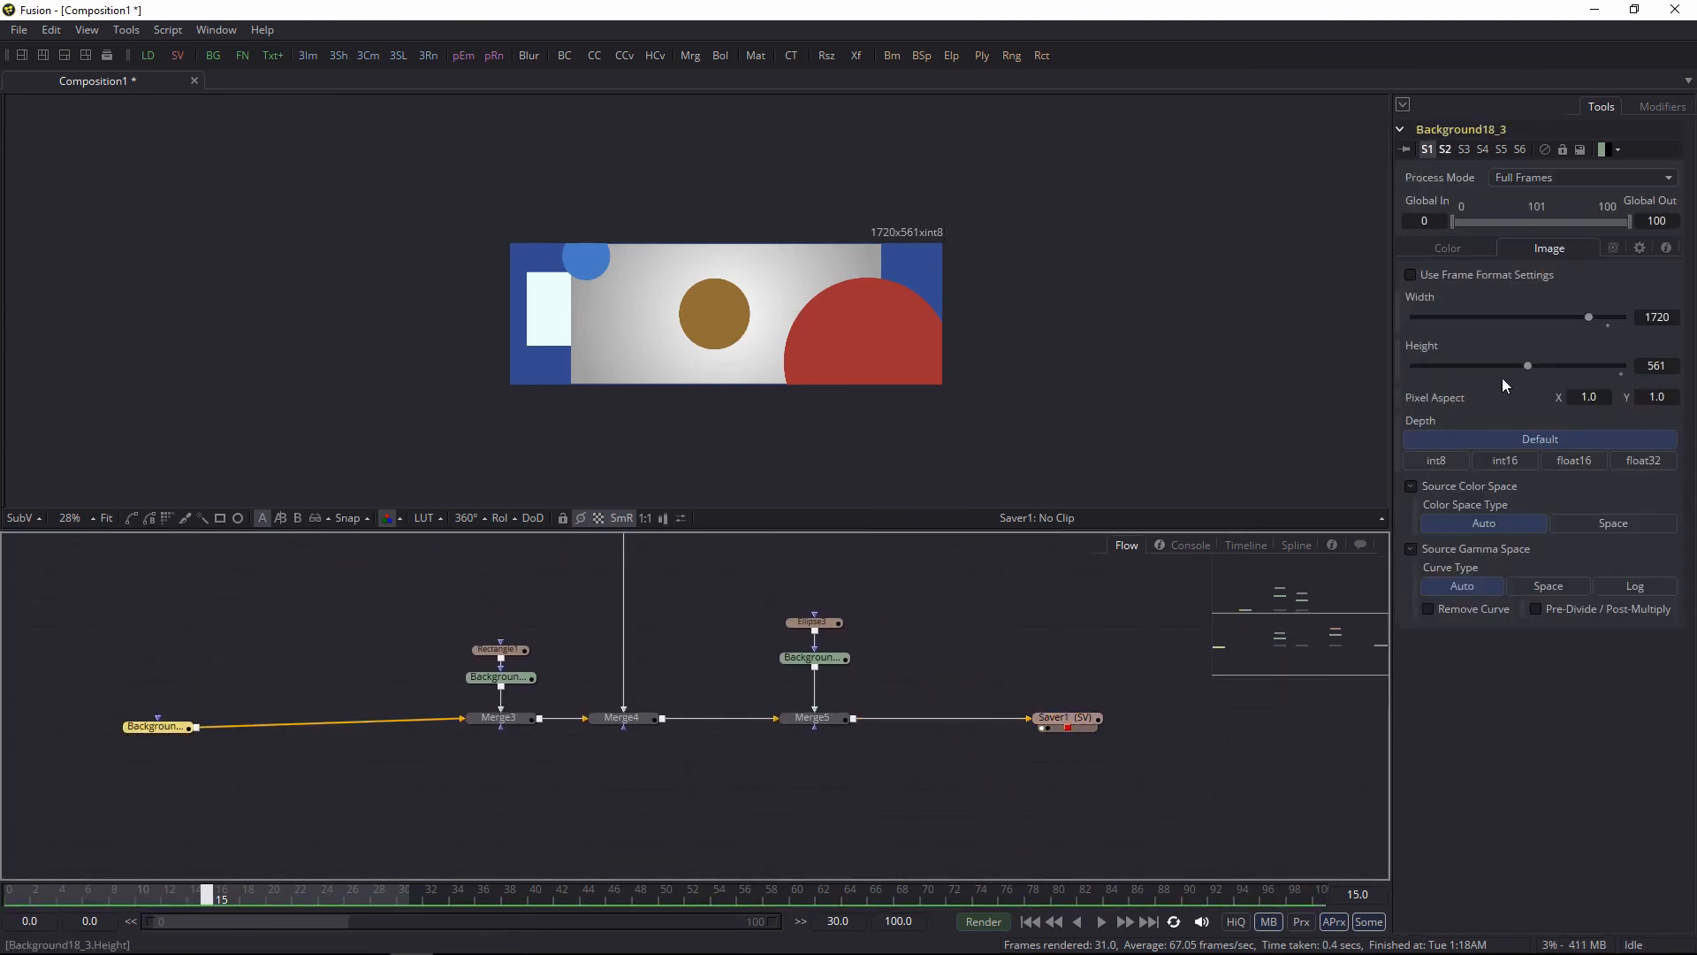
left_click(1610, 327)
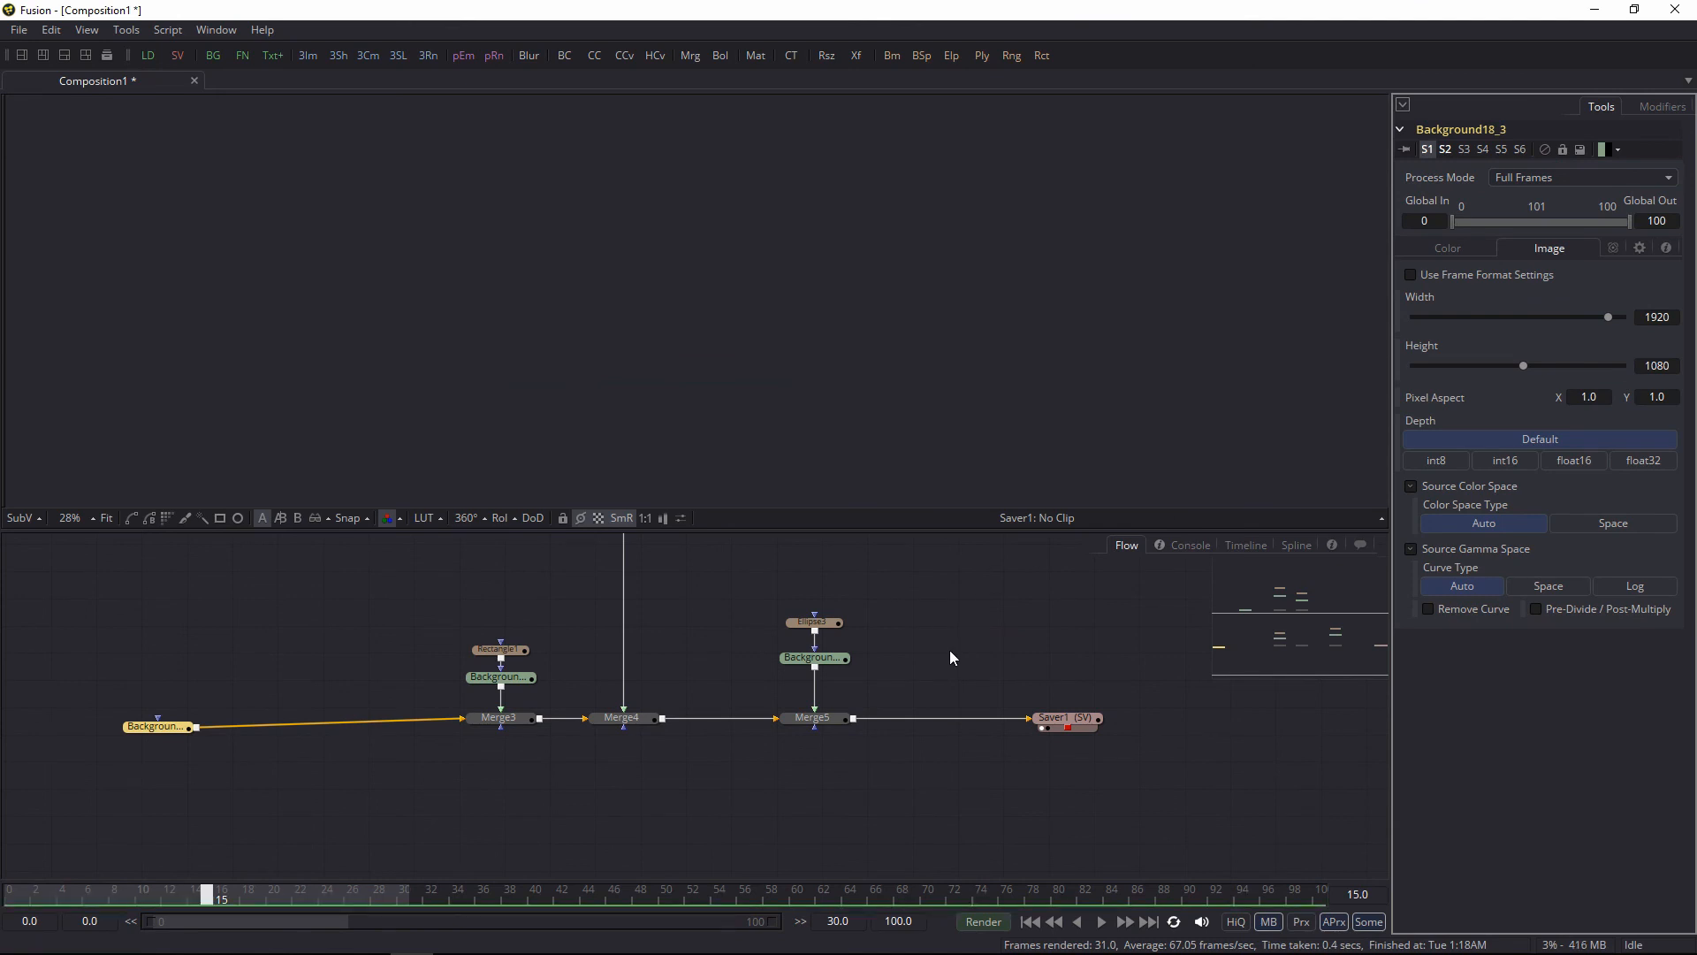
Step: Add a black Background node below the lower row and merge Merge5's output over it
left_click_drag(949, 650, 902, 602)
left_click_drag(212, 55, 682, 807)
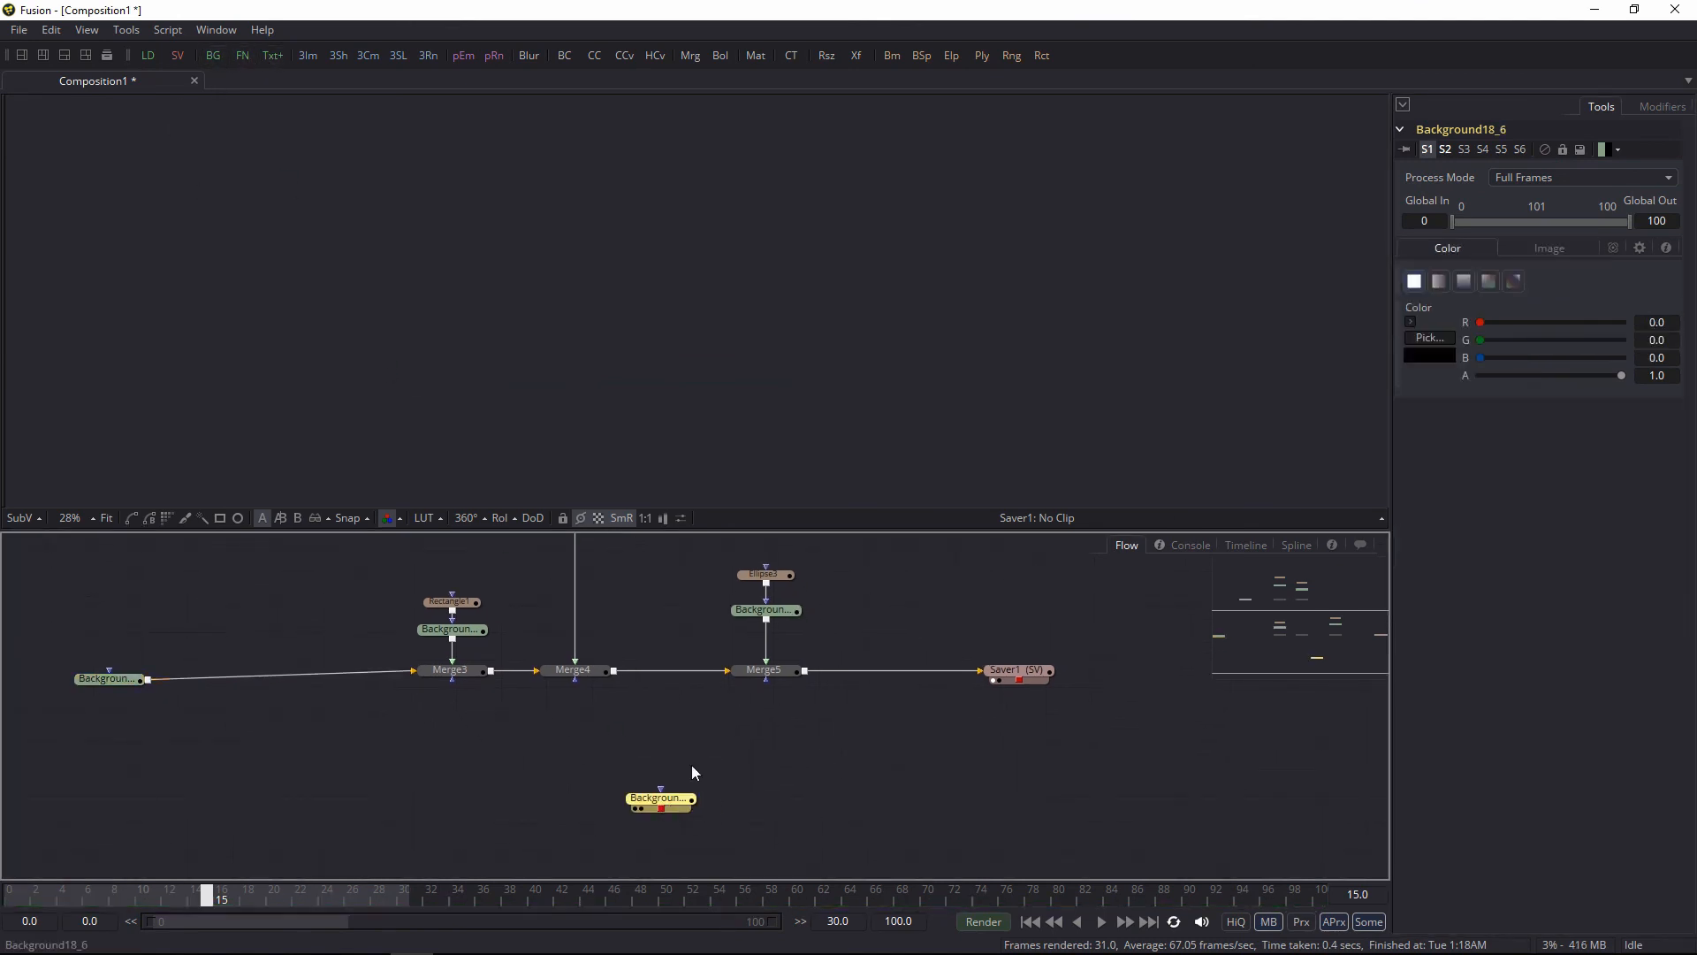
left_click_drag(804, 671, 672, 810)
key("1")
left_click_drag(777, 804, 821, 804)
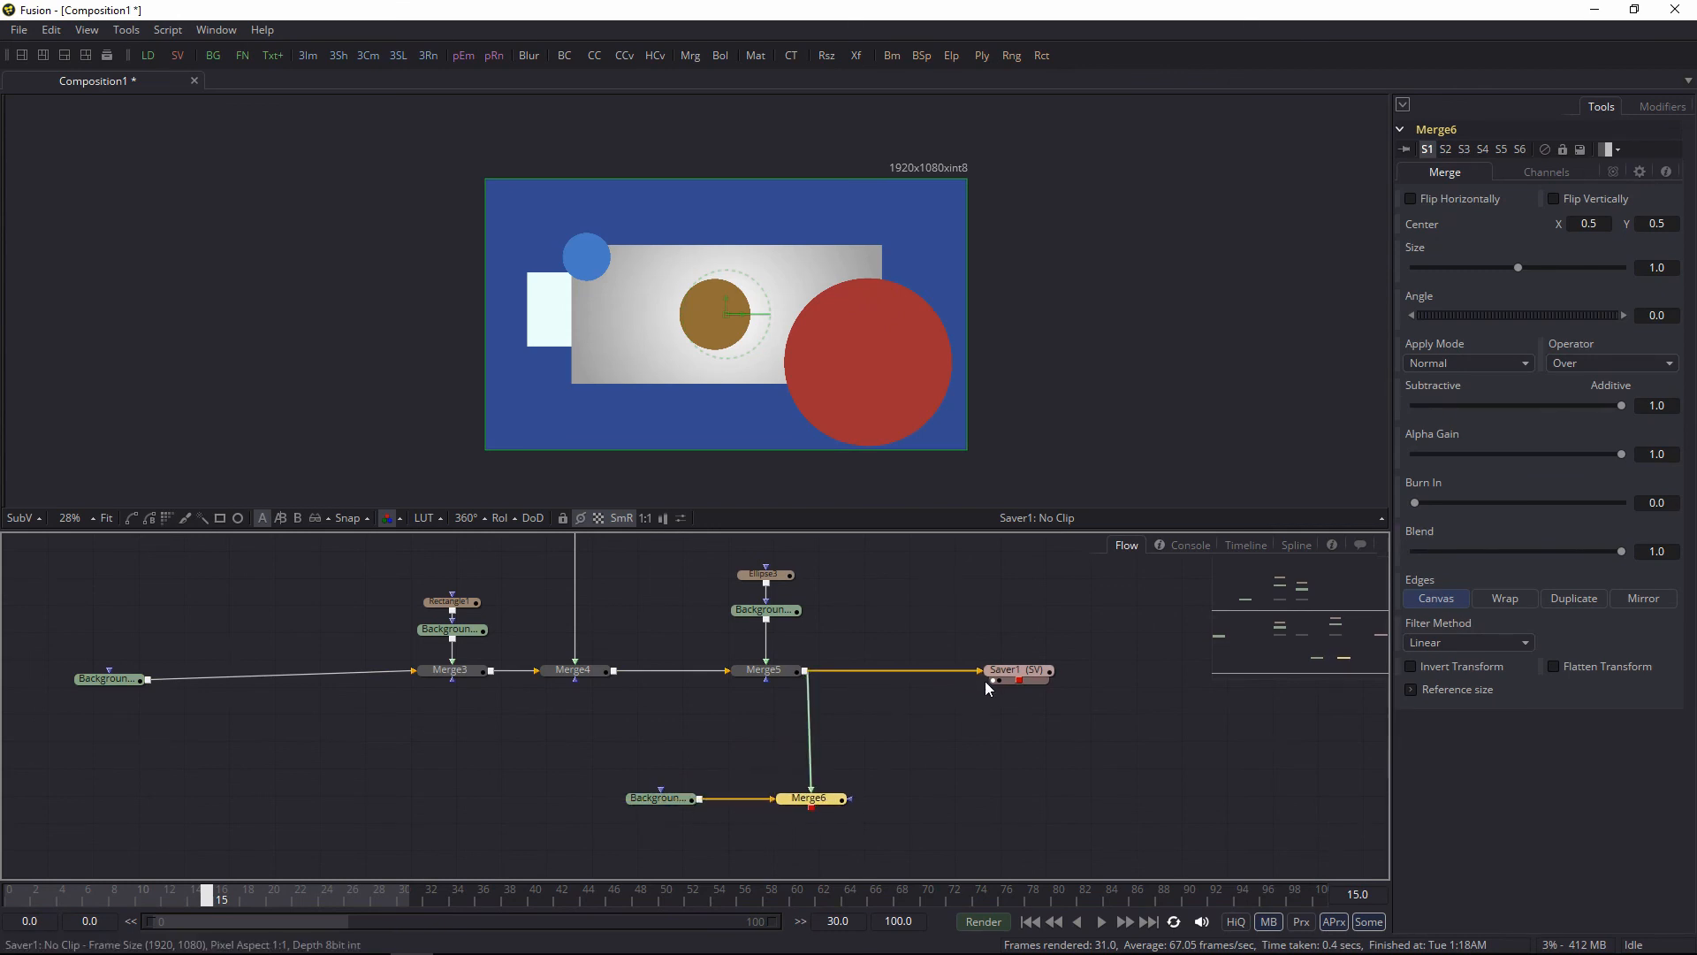
Step: Disconnect the Saver from Merge5, place it below the row, and move the new black Background away from Merge6
left_click_drag(980, 674, 1026, 792)
left_click_drag(732, 815, 575, 799)
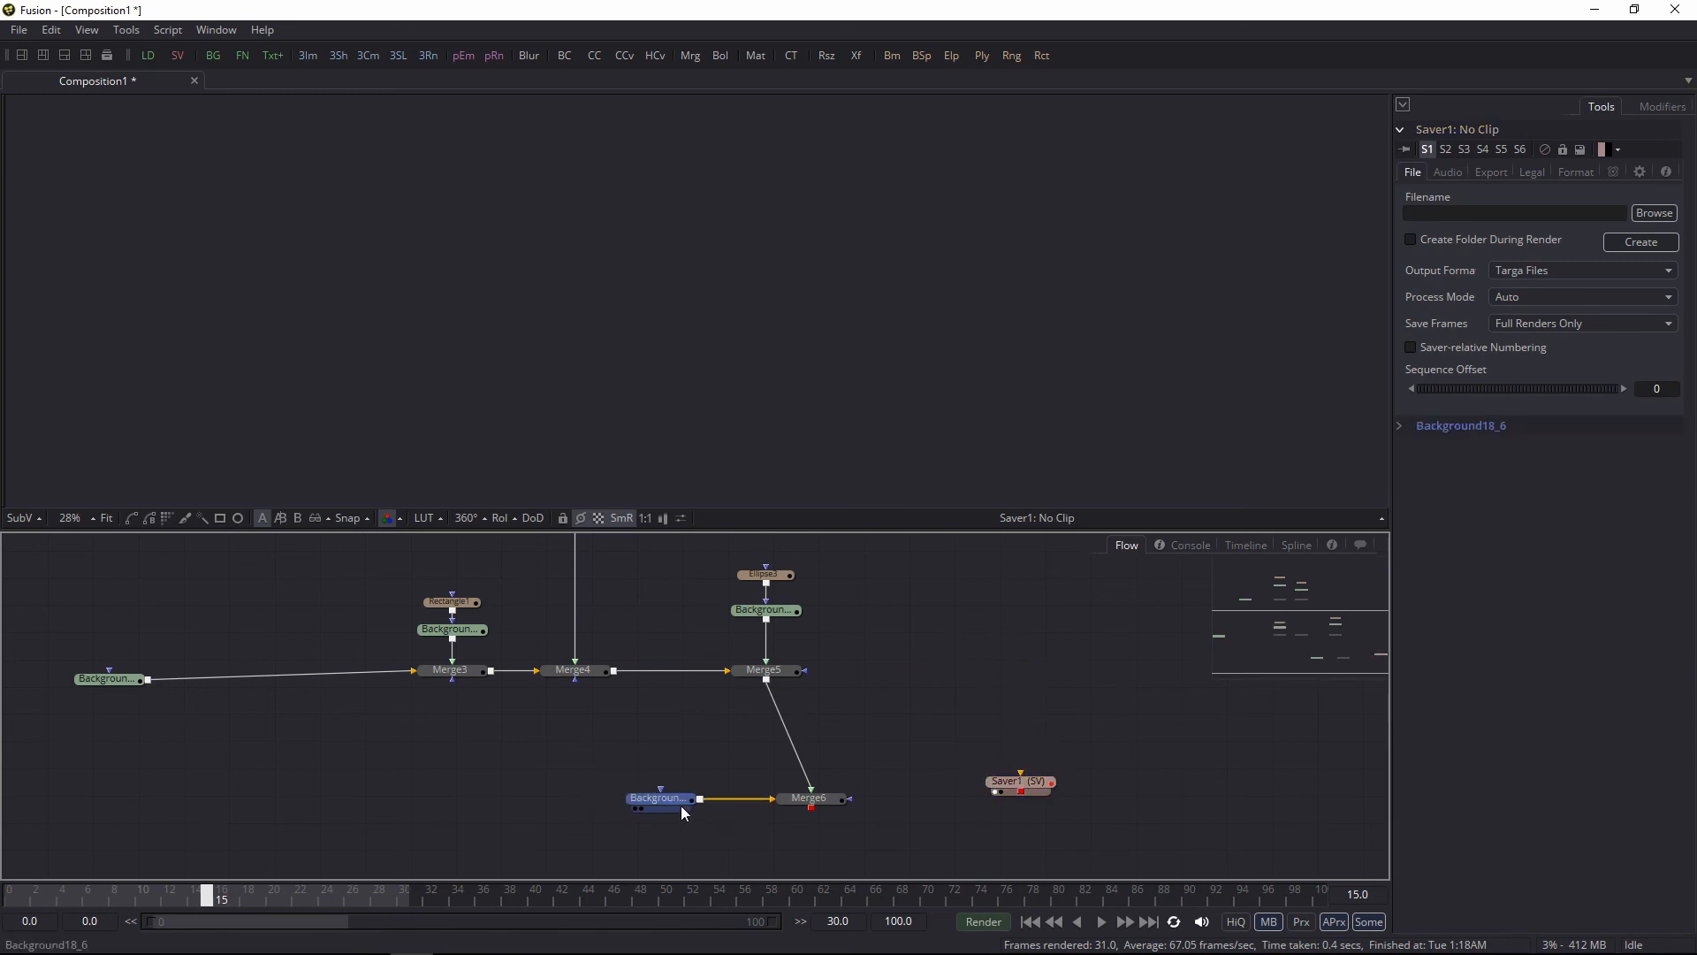
left_click_drag(682, 805, 529, 805)
Step: Detach Merge6 from Merge5, delete it, and view the black Background18_6 node
left_click_drag(809, 799, 747, 832)
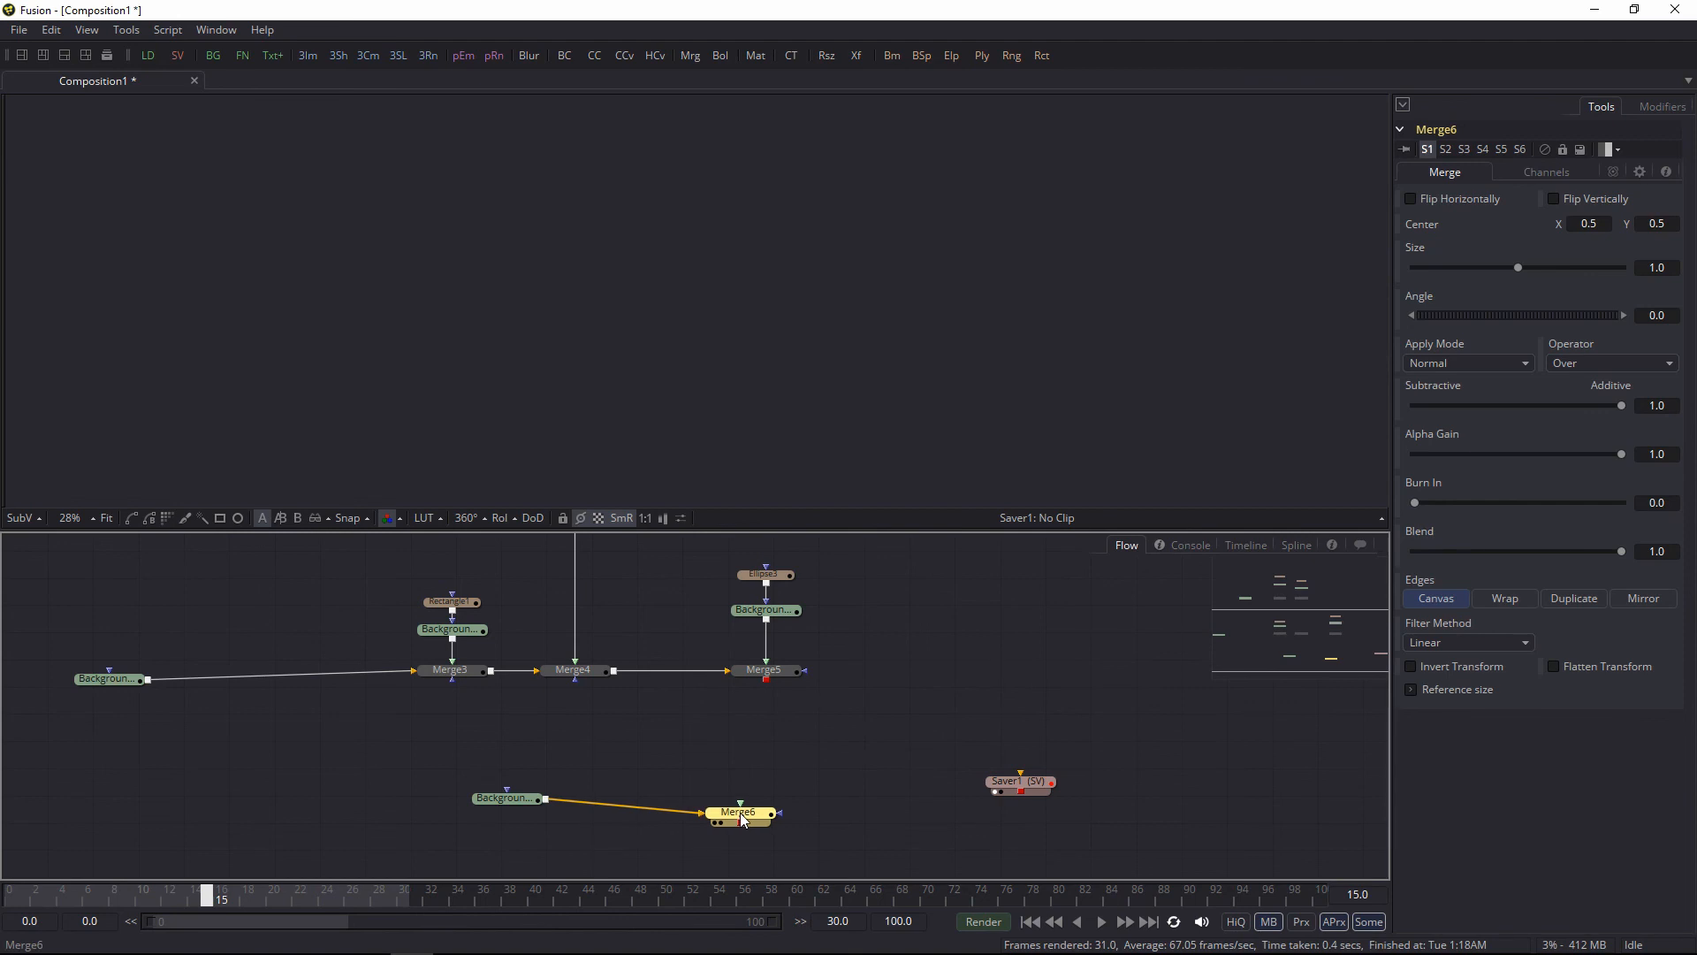
key("Delete")
left_click_drag(524, 804, 719, 254)
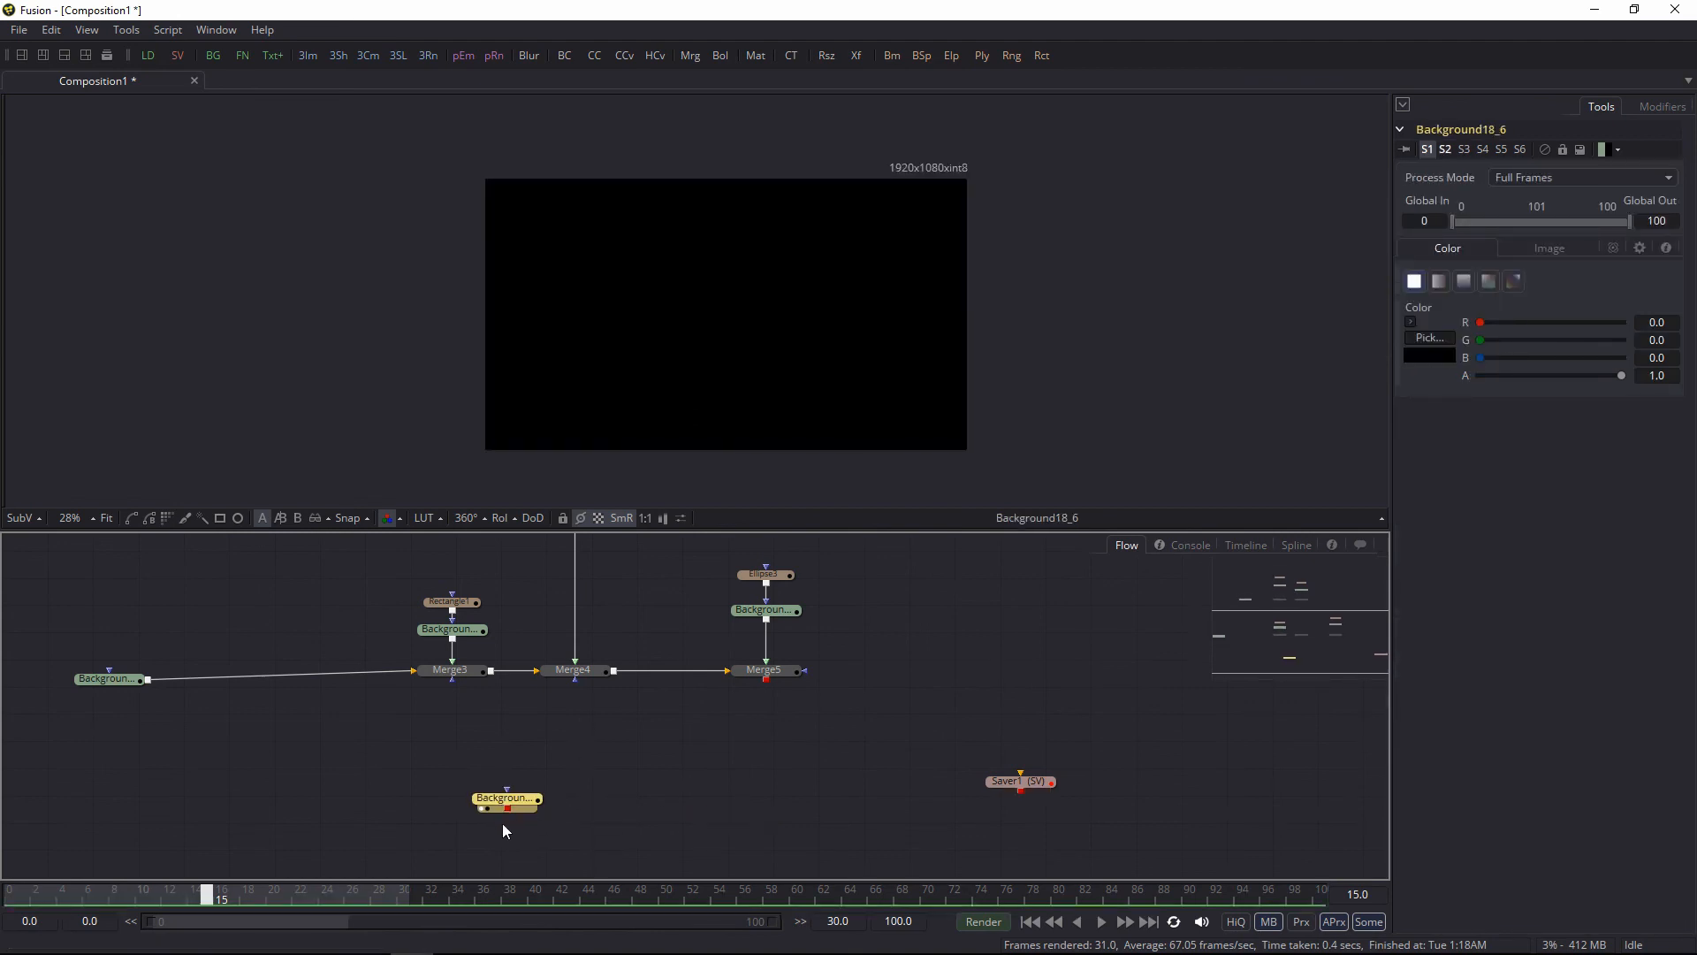
Step: Add a Text+ node, merge it over the black Background18_6, and view the resulting merge
left_click_drag(215, 55, 643, 747)
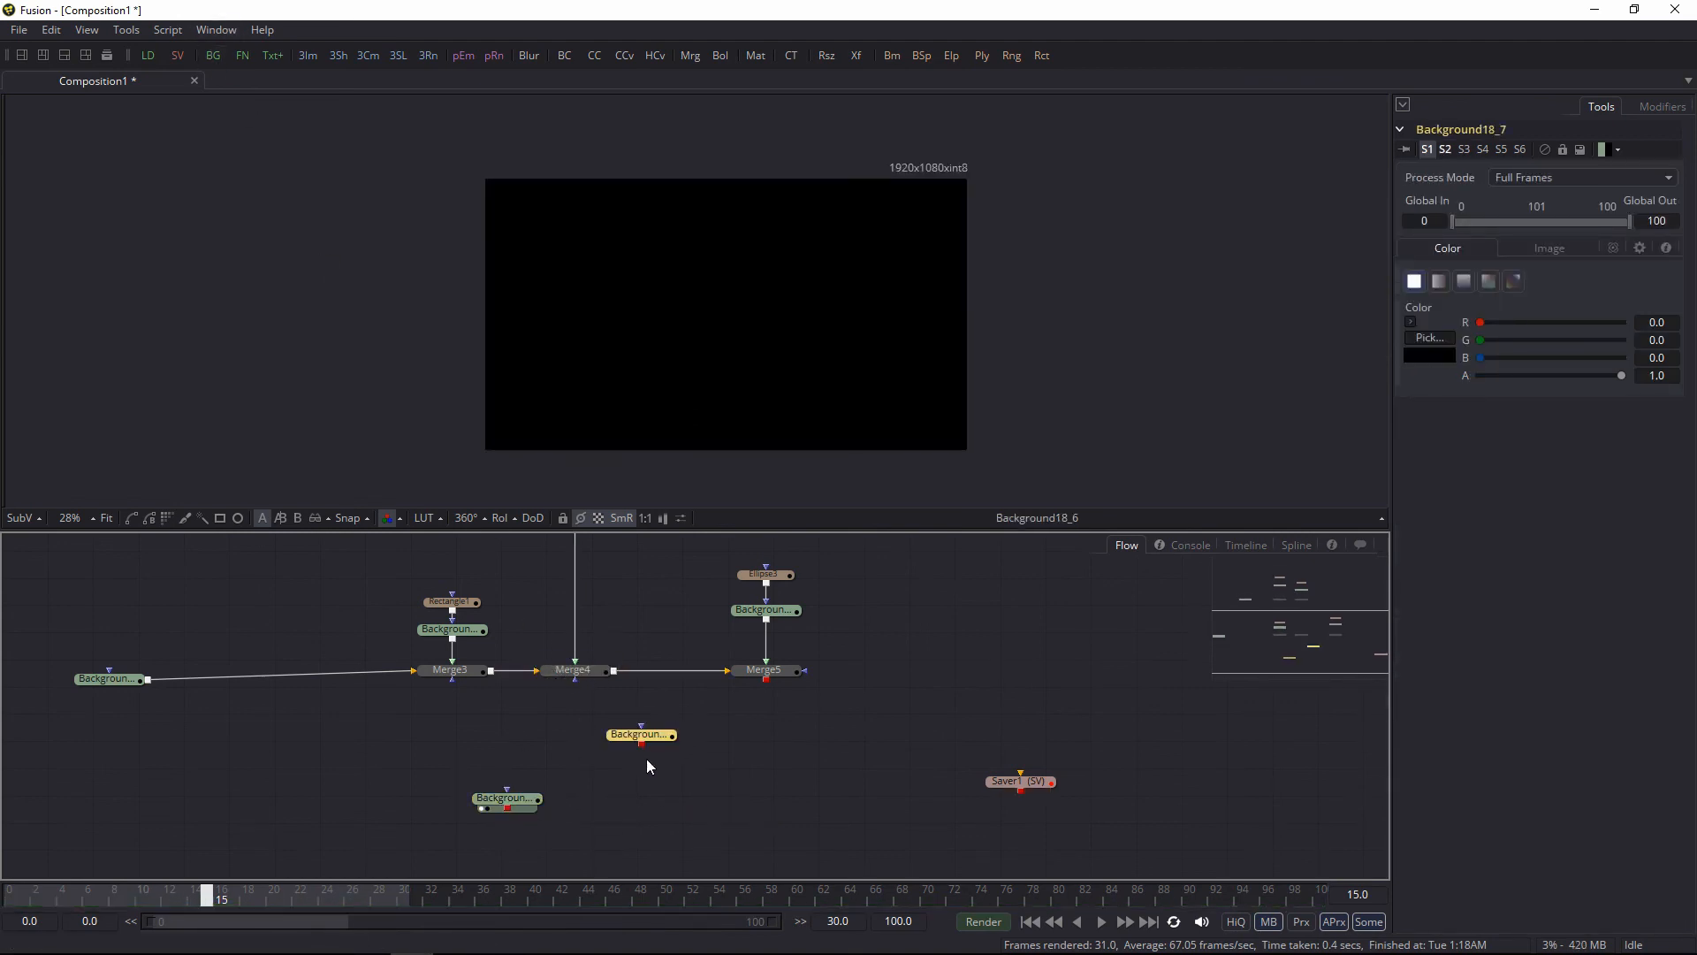
key("Delete")
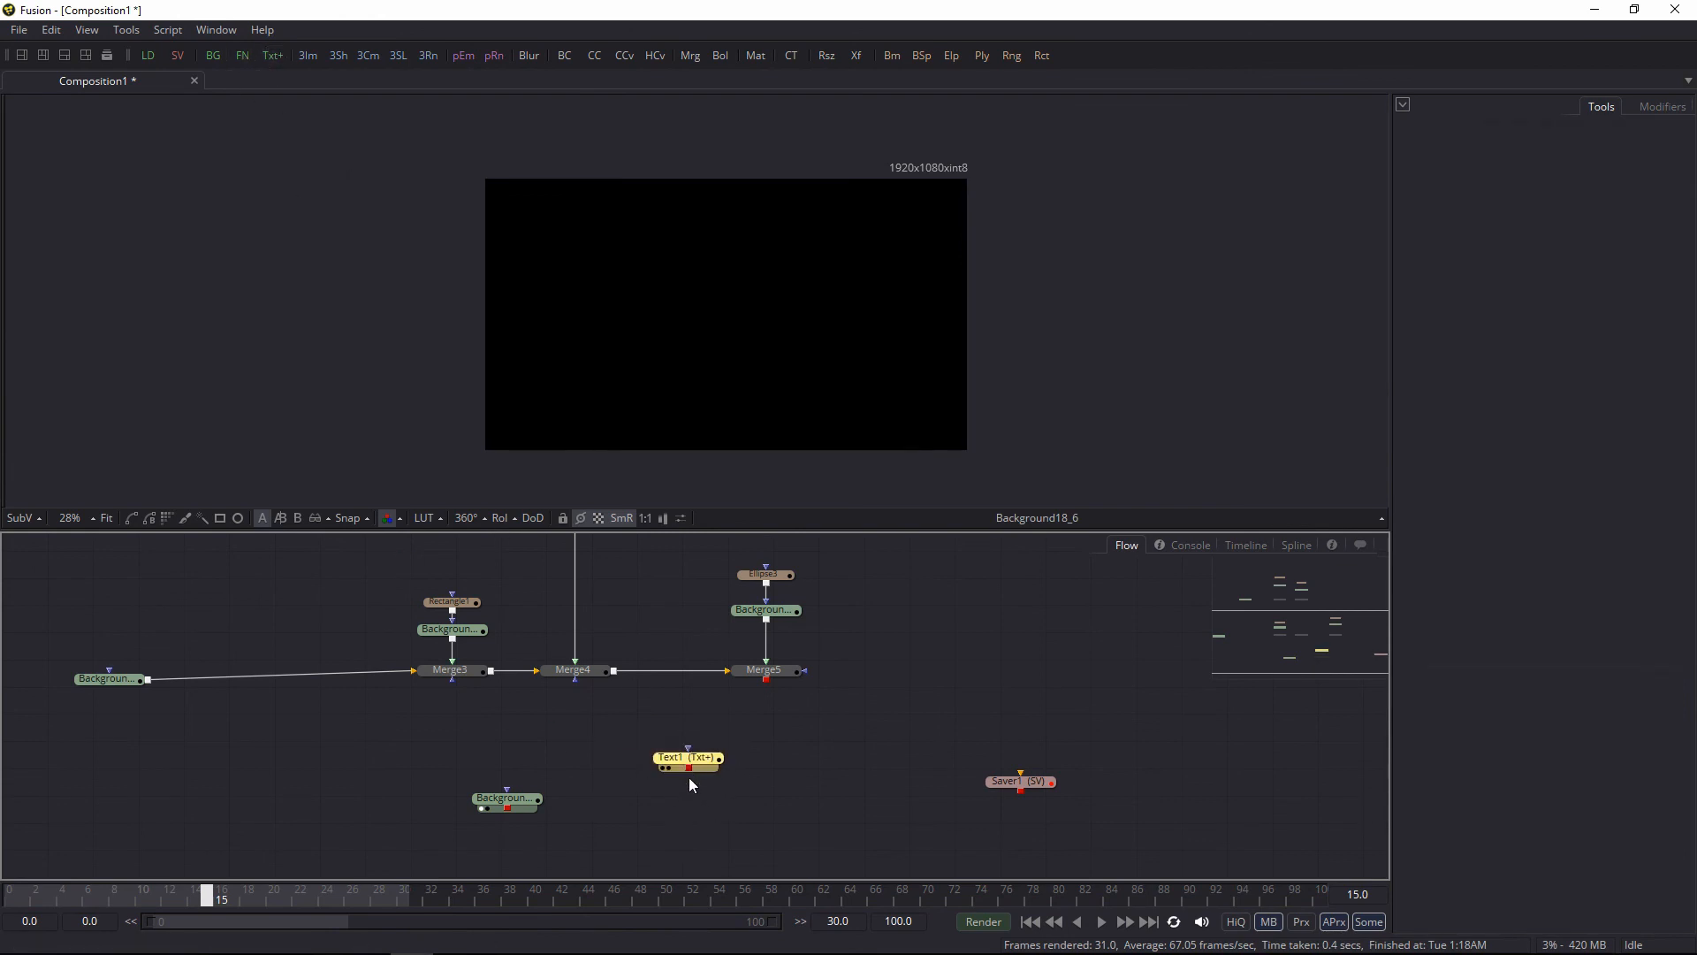
left_click(688, 768)
left_click_drag(688, 767, 506, 806)
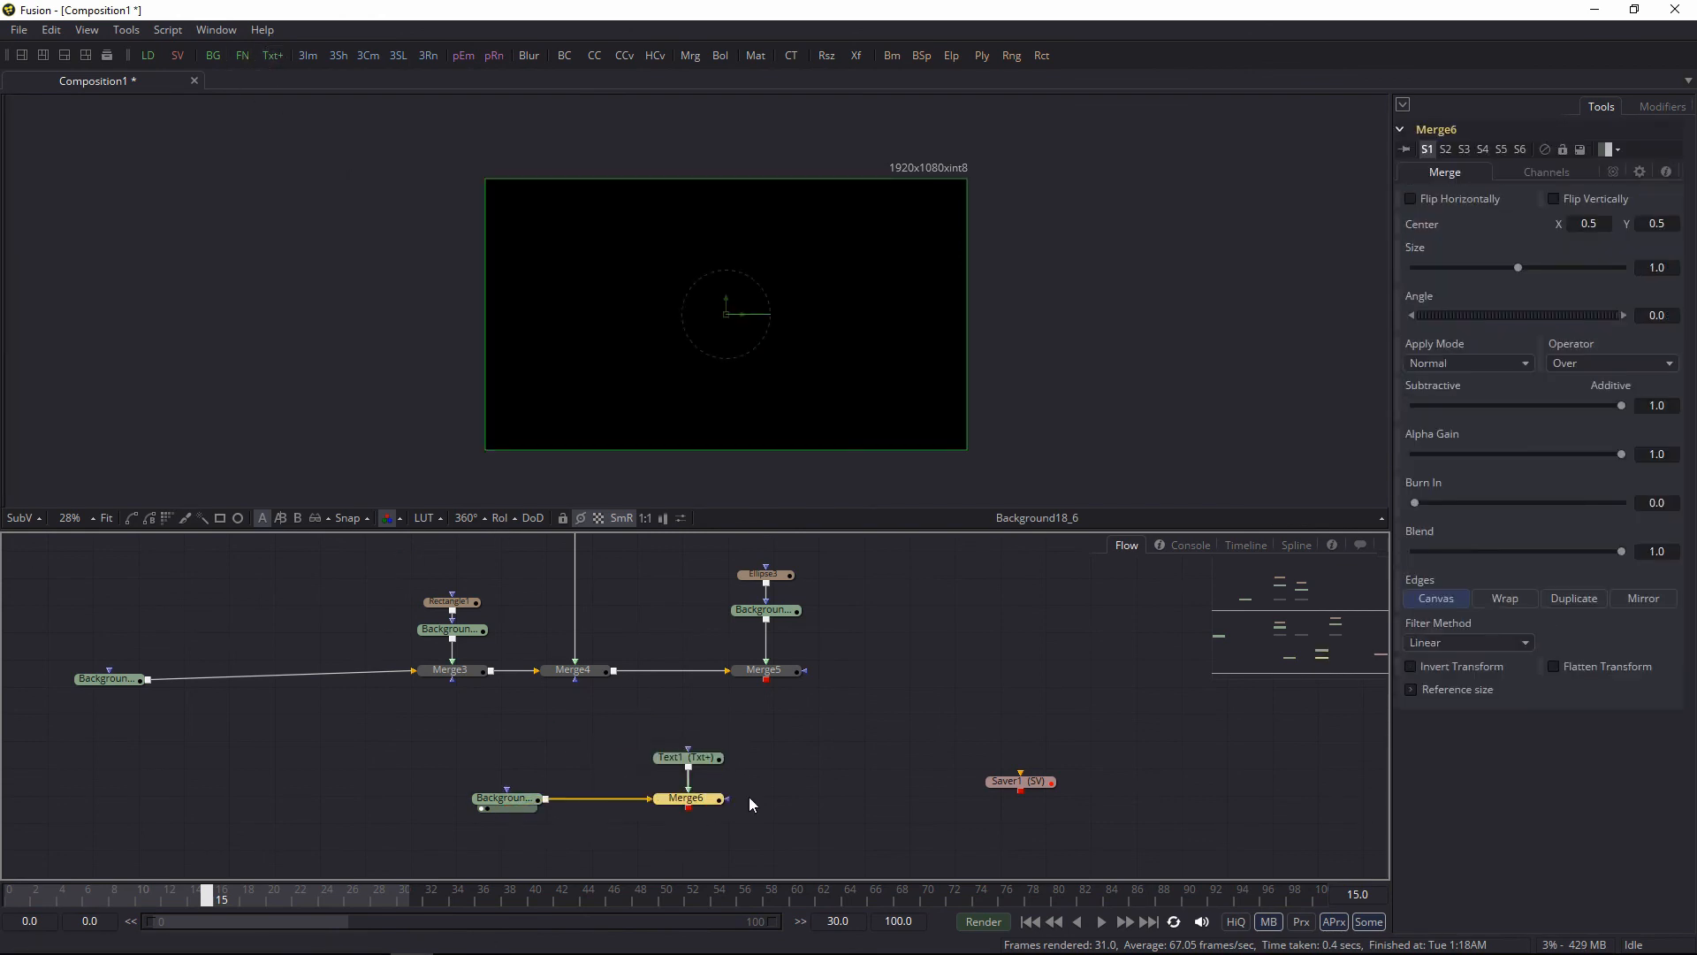
key("1")
Step: Enter "hsfhfgh" as the styled text of the Text1 node
left_click(695, 758)
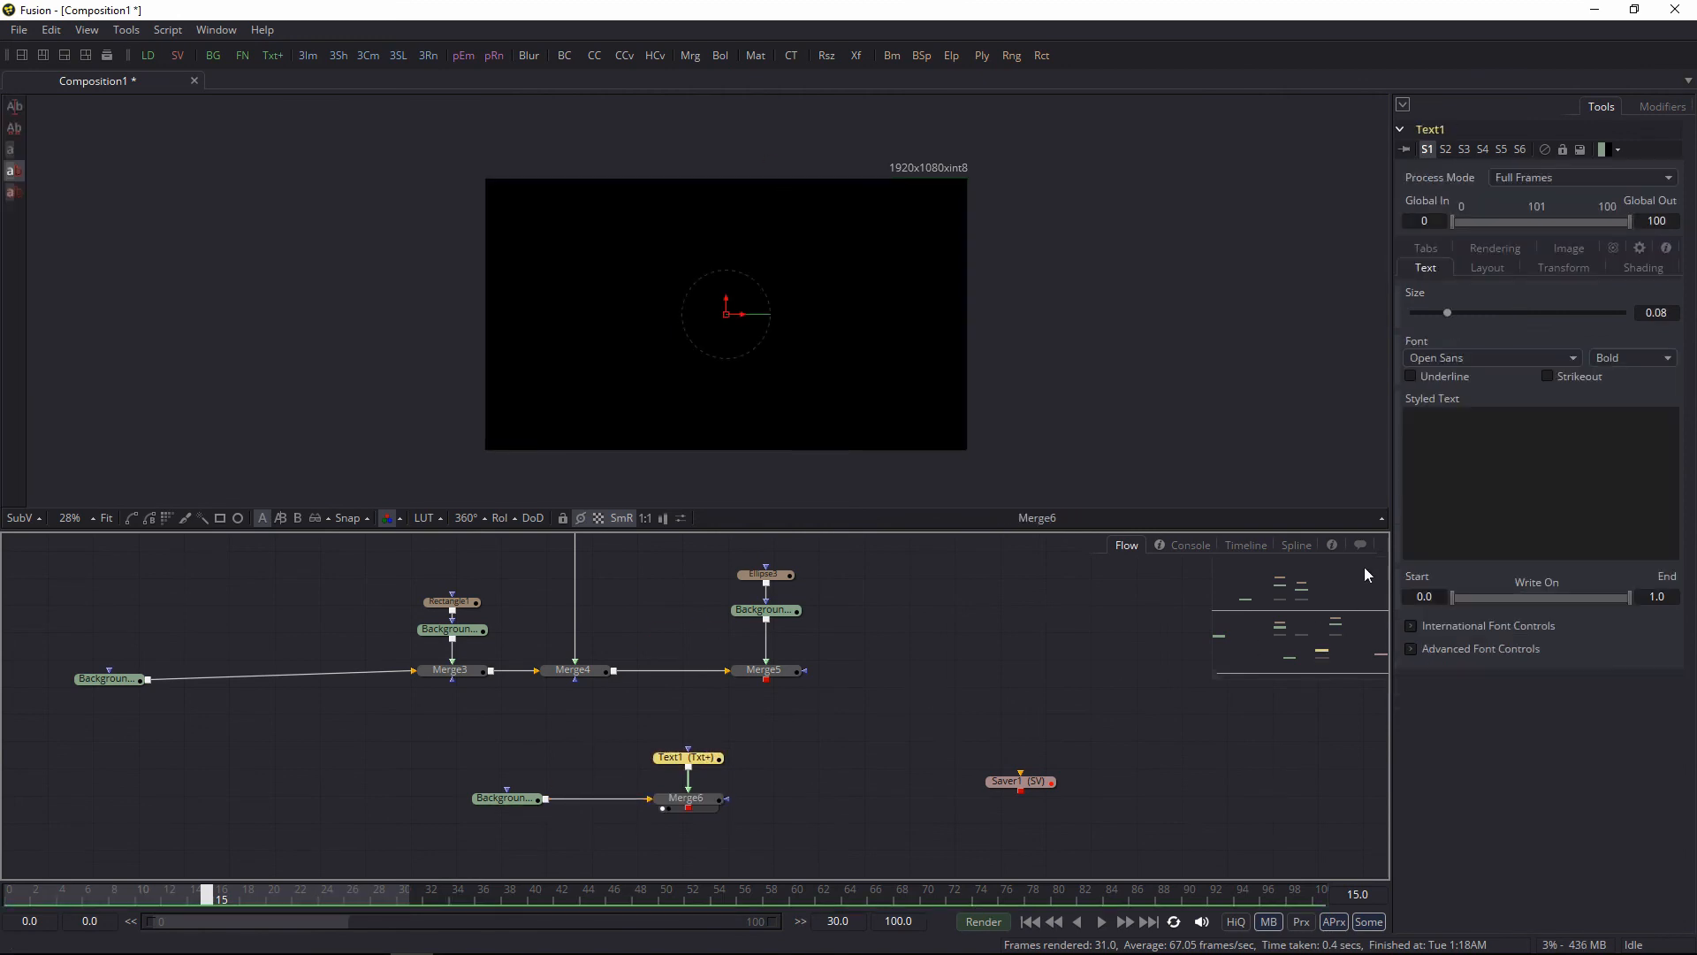
left_click(1459, 477)
type("hsfhfgh")
left_click(798, 779)
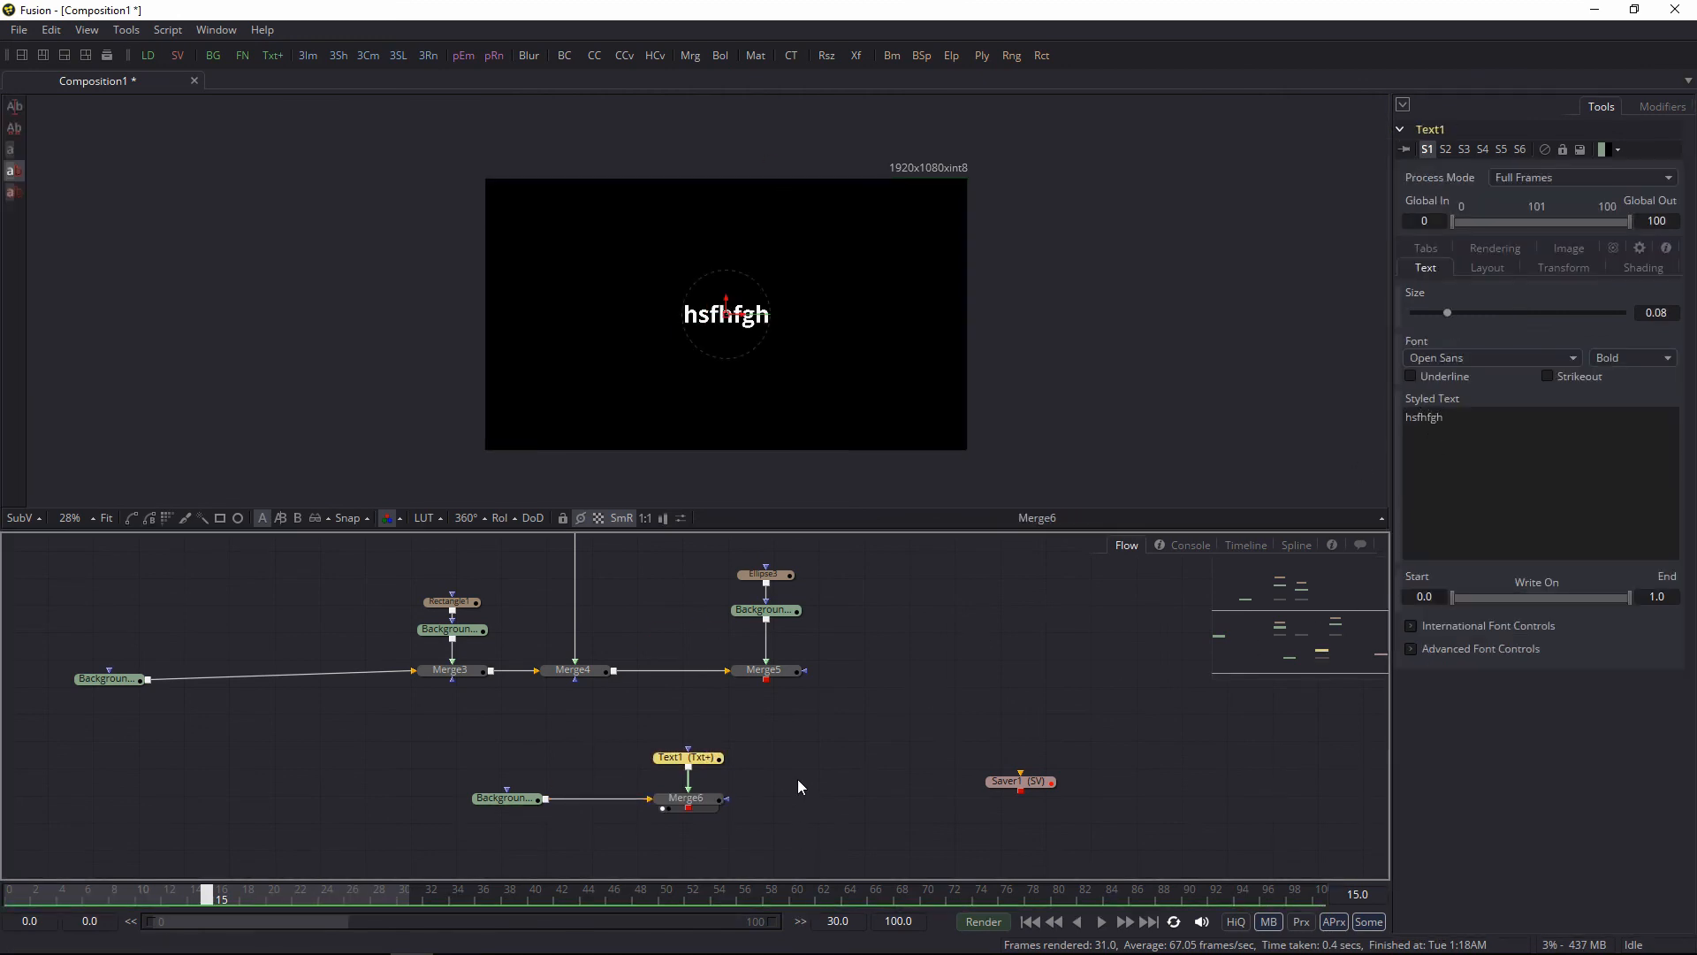
Step: Merge Merge5's output over Merge6, shift the text branch away from the new Merge7, and view Merge7
left_click_drag(766, 679, 687, 800)
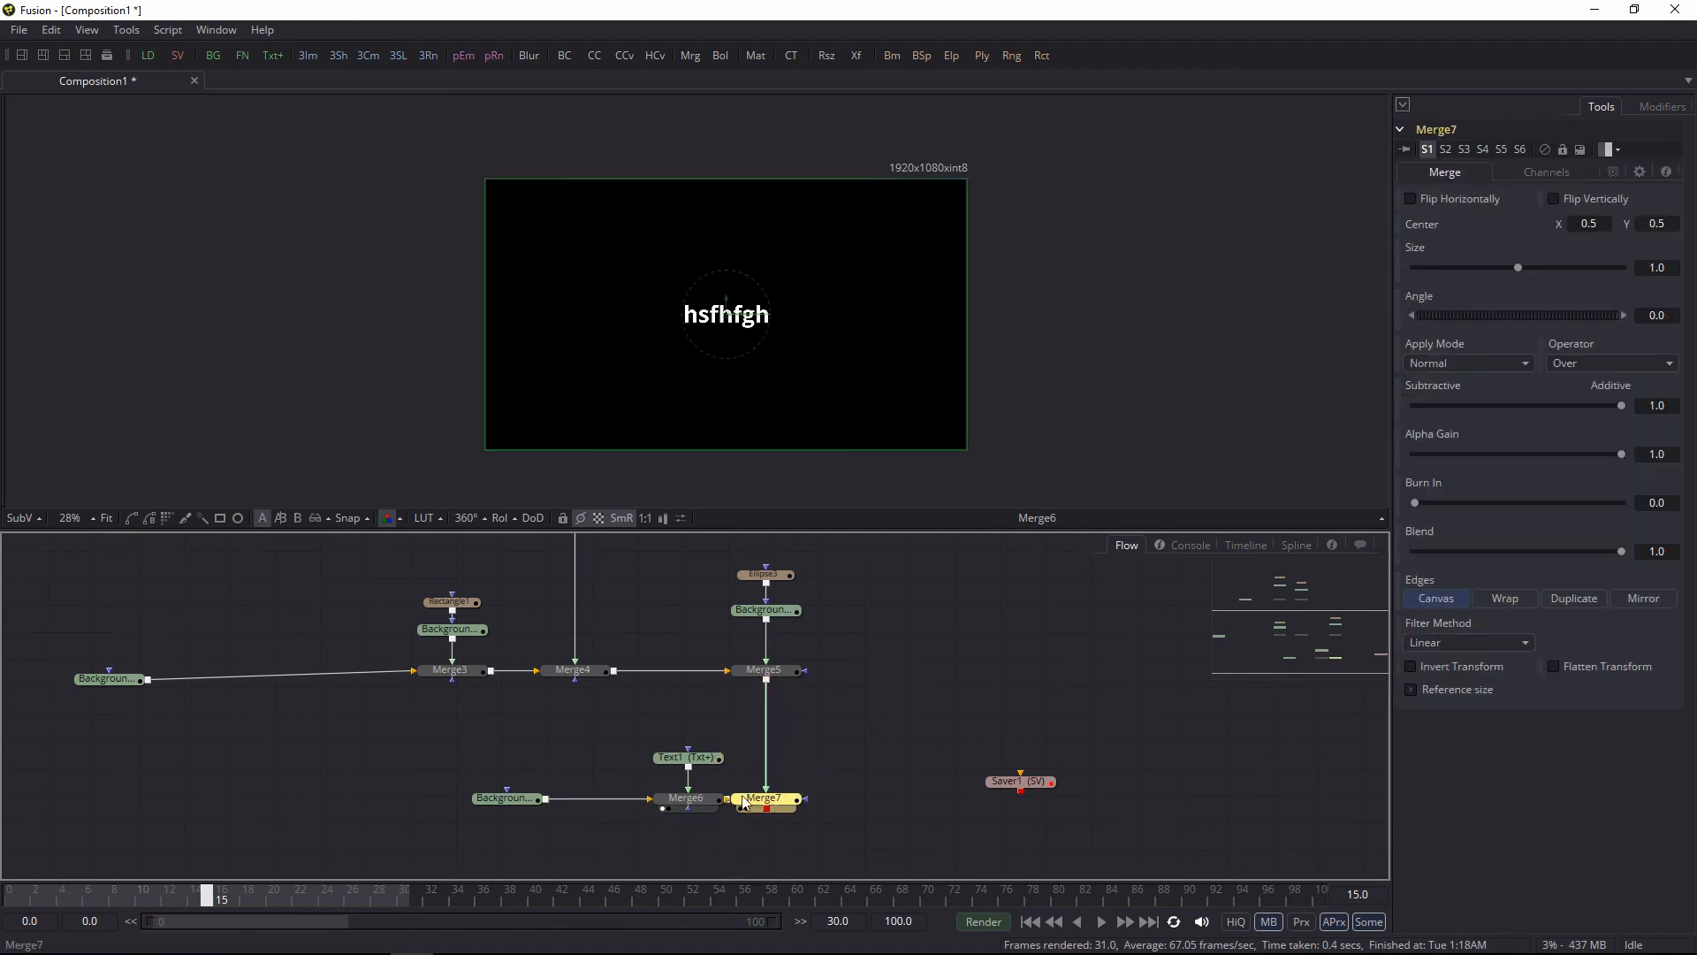
left_click_drag(470, 713, 639, 808)
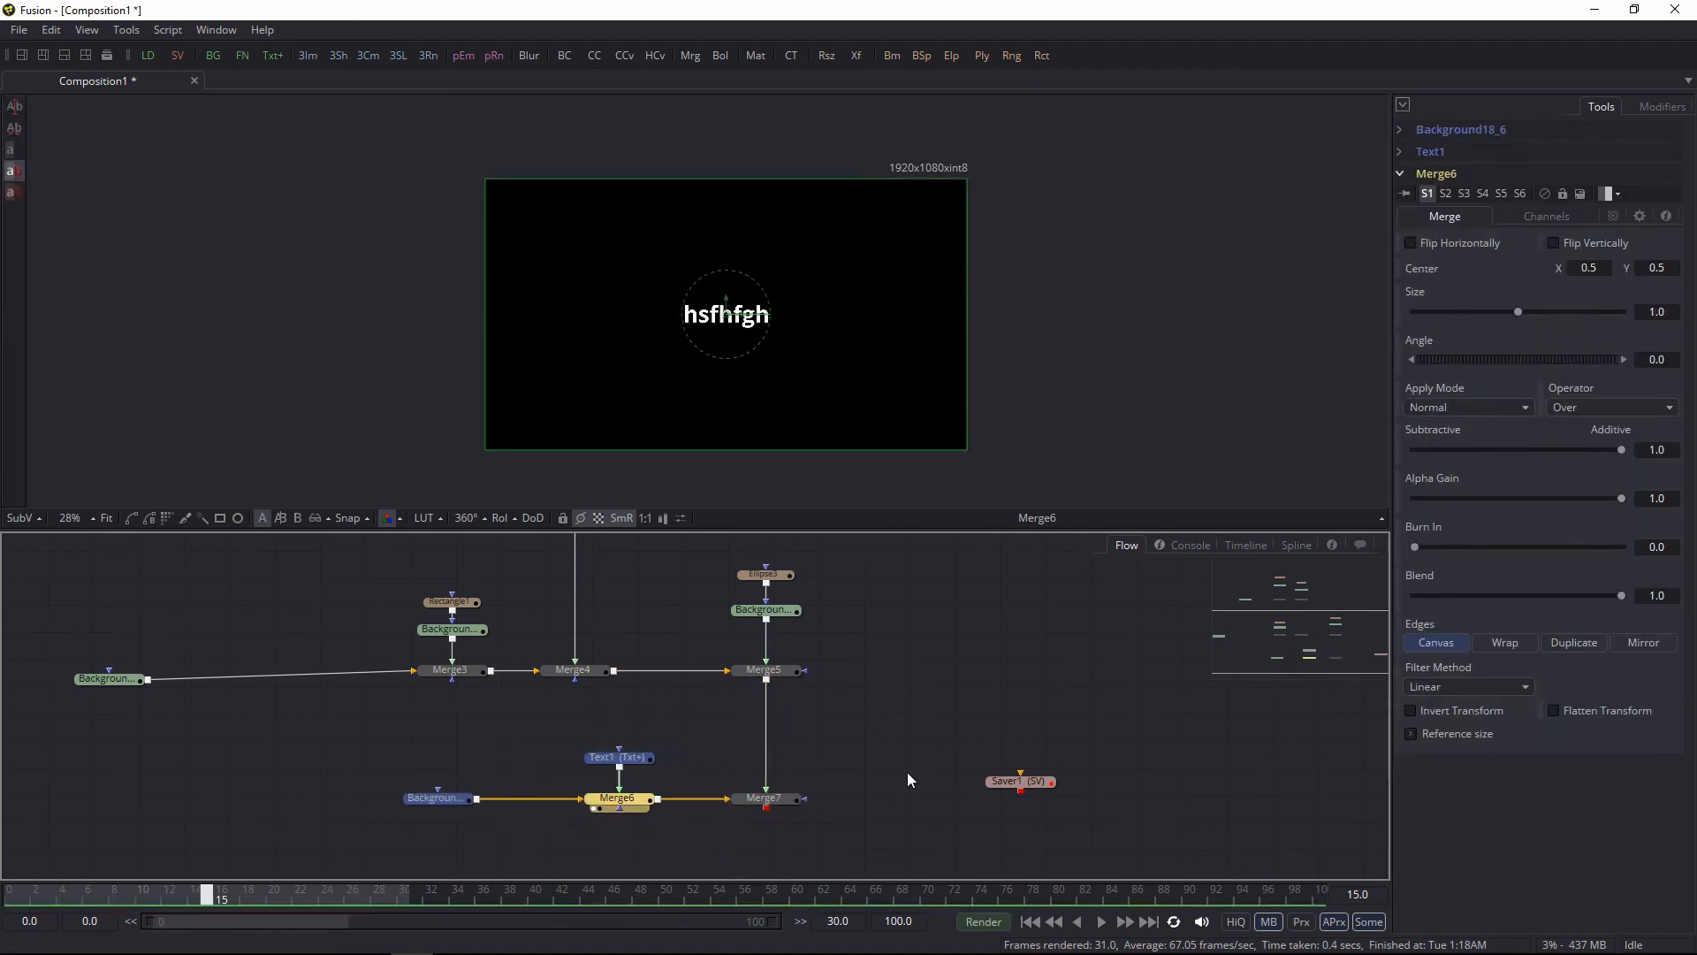
left_click_drag(764, 798, 852, 243)
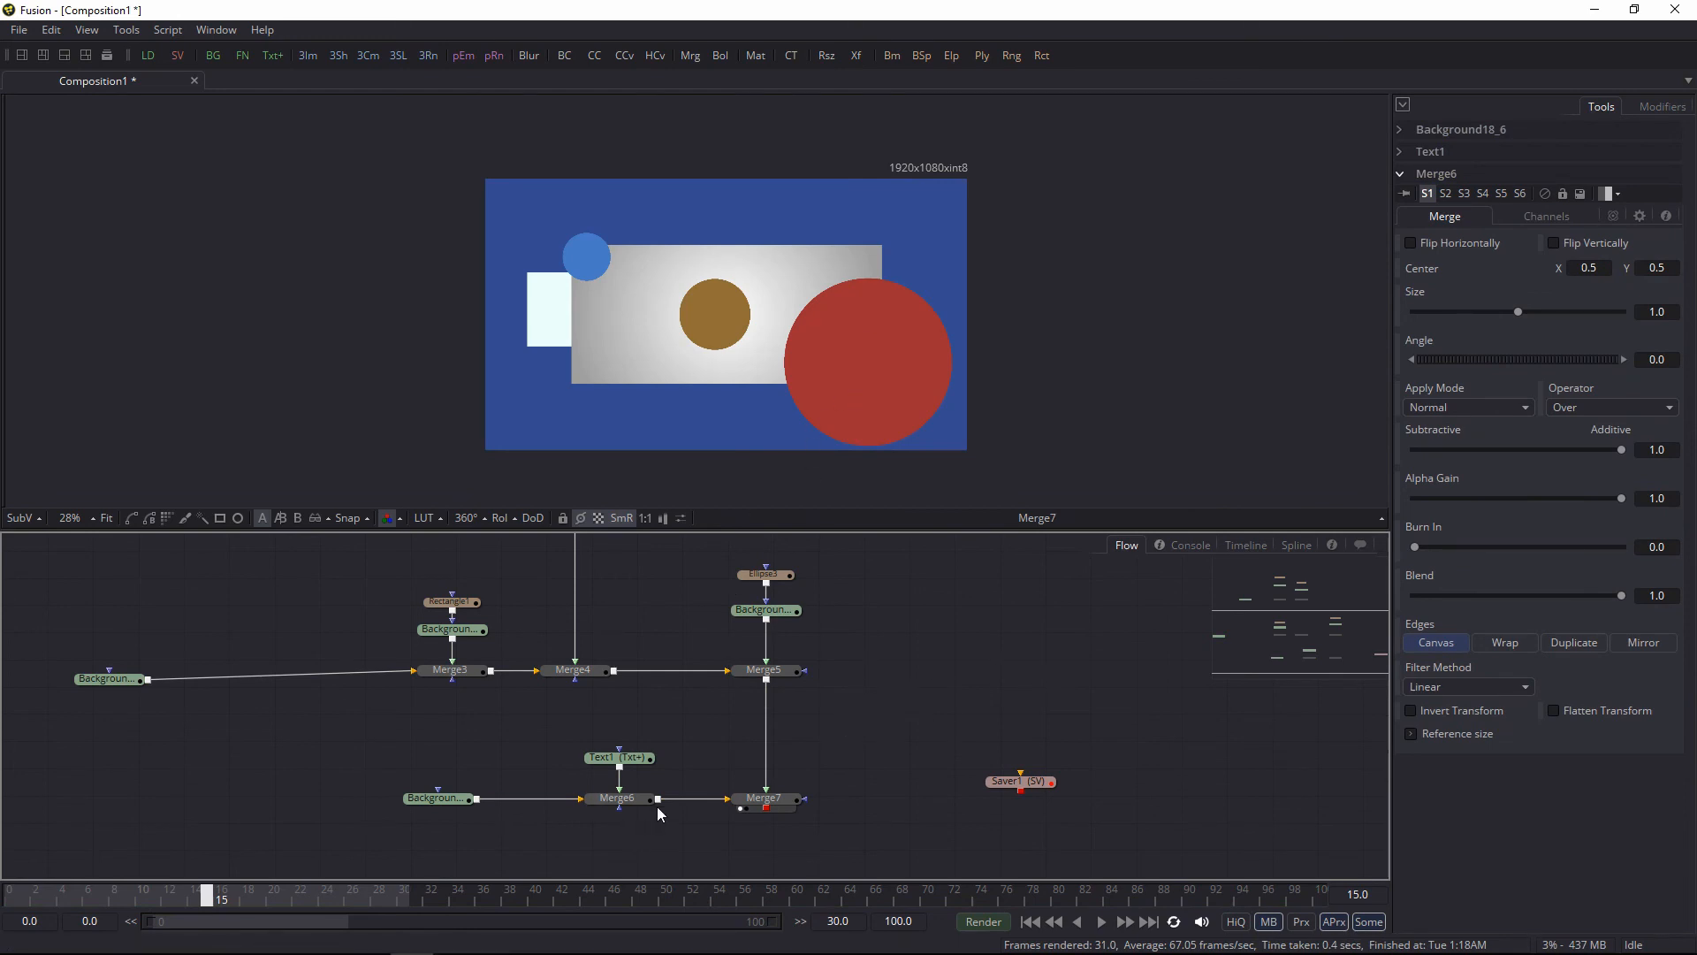
Step: View Merge5 and make Background18_3 transparent by setting its color value and alpha to 0.0
left_click(741, 680)
left_click(107, 679)
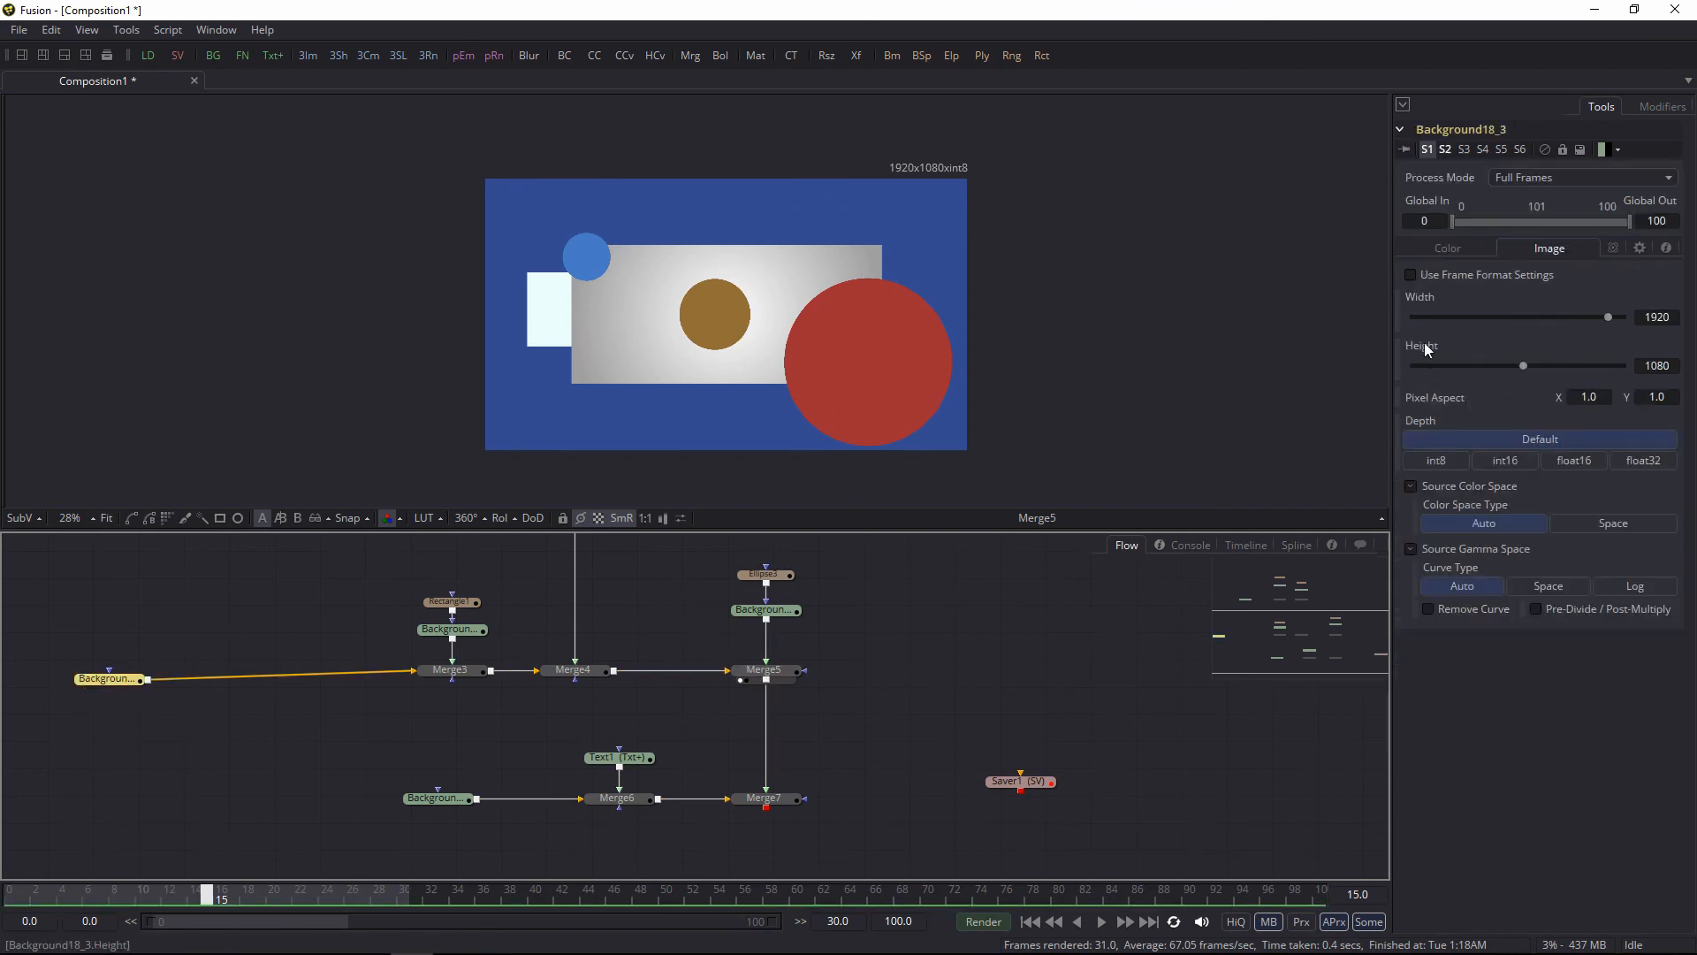
left_click(1446, 249)
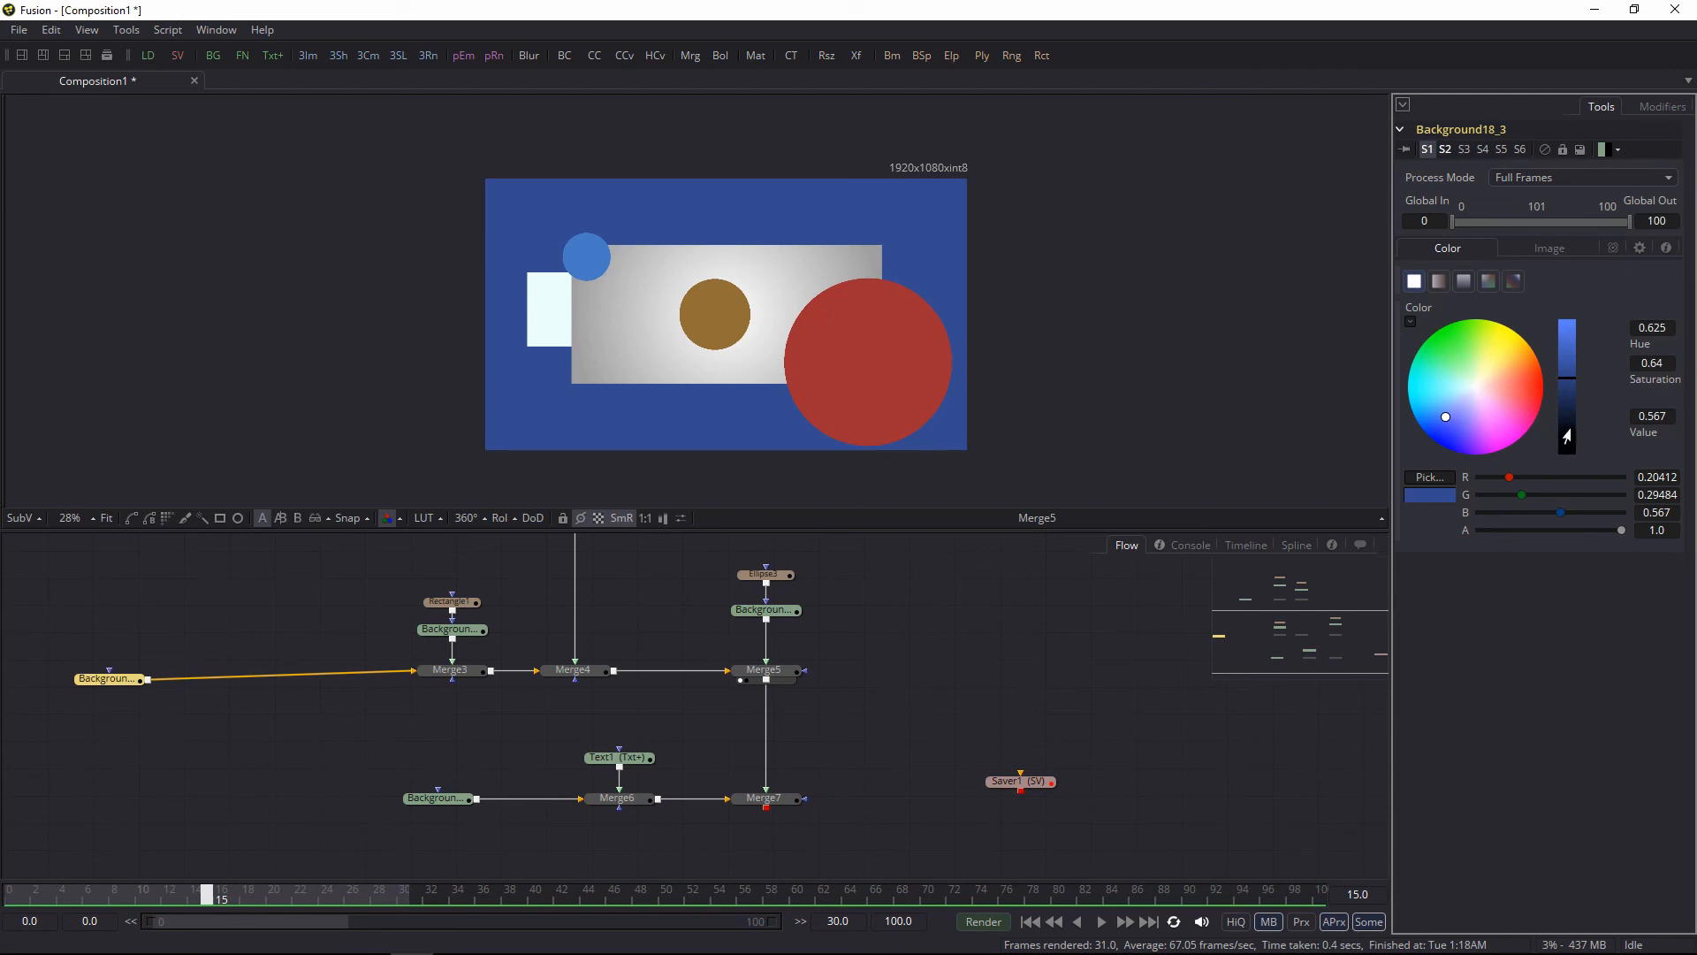
left_click_drag(1570, 449, 1075, 613)
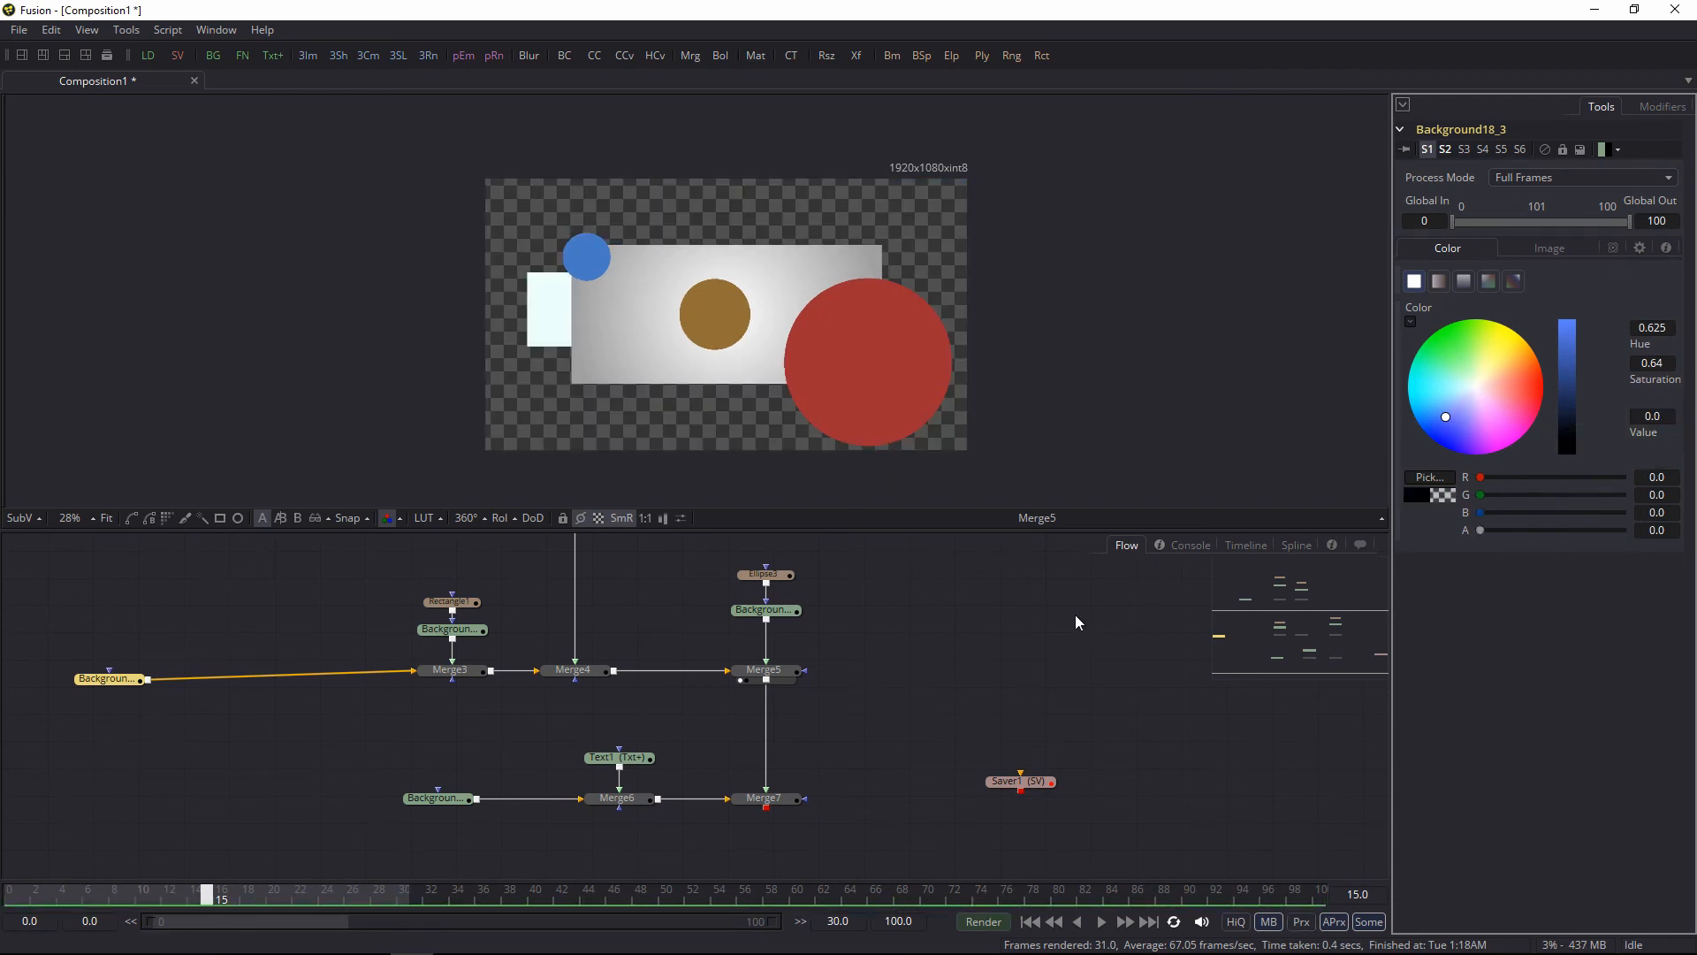
left_click(997, 707)
Step: View Merge7 and move the Text1 text to the black area above the grey rectangle's upper right corner
left_click(740, 808)
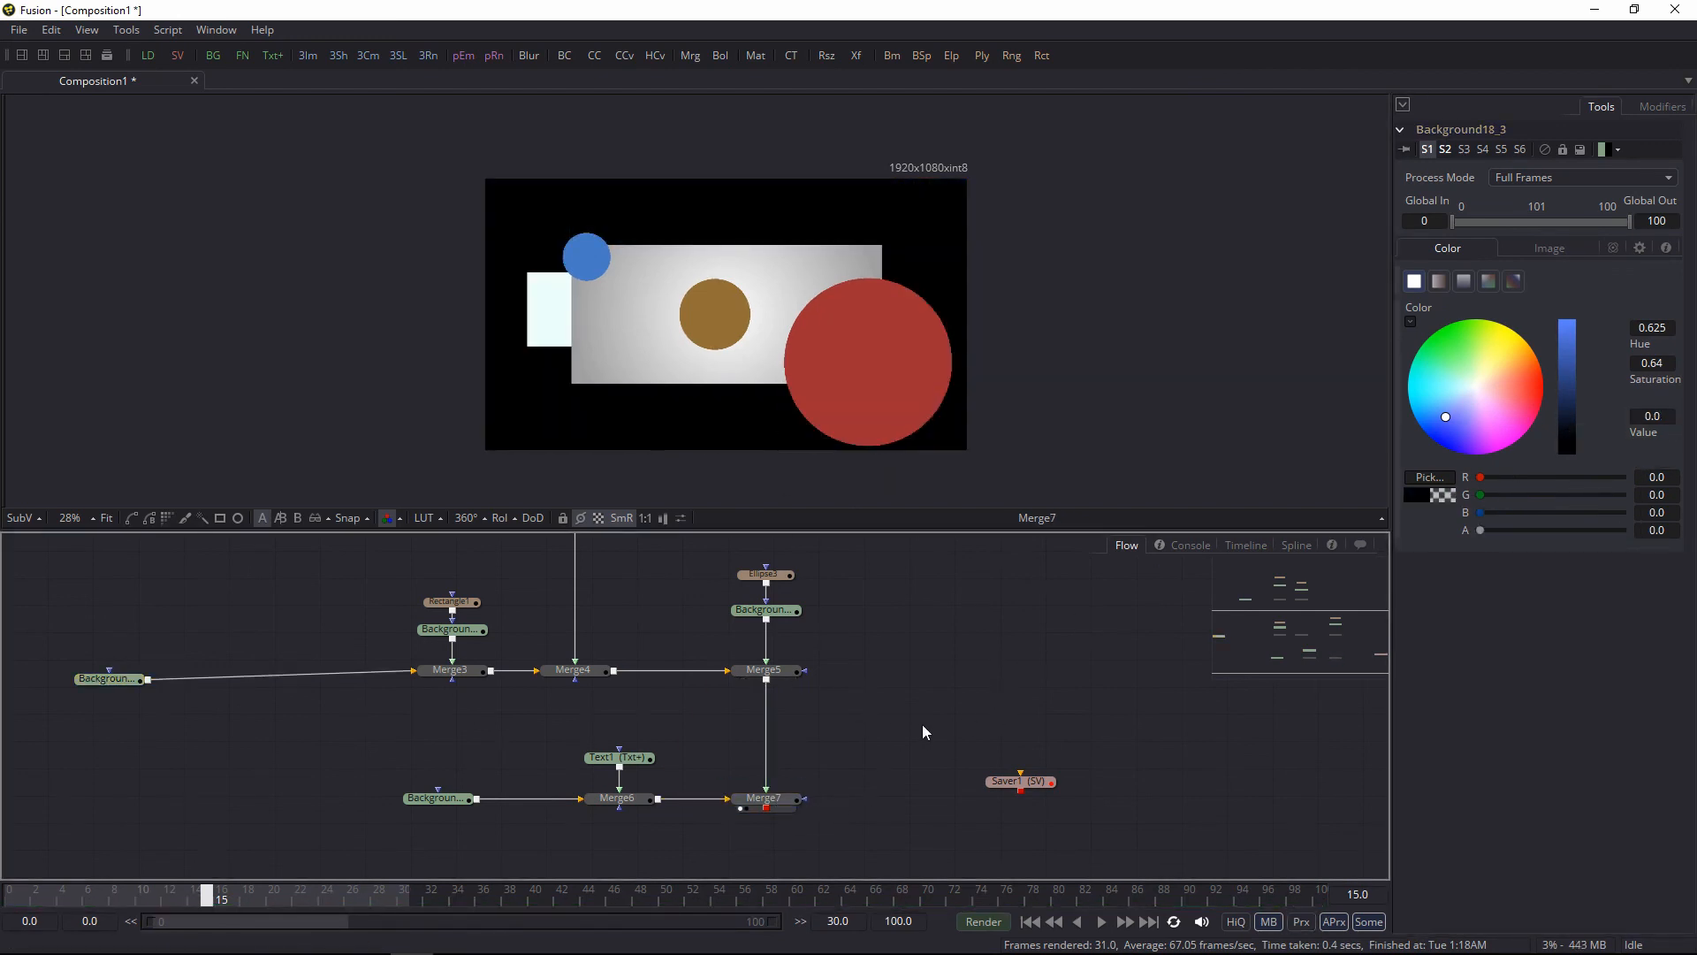
left_click(628, 757)
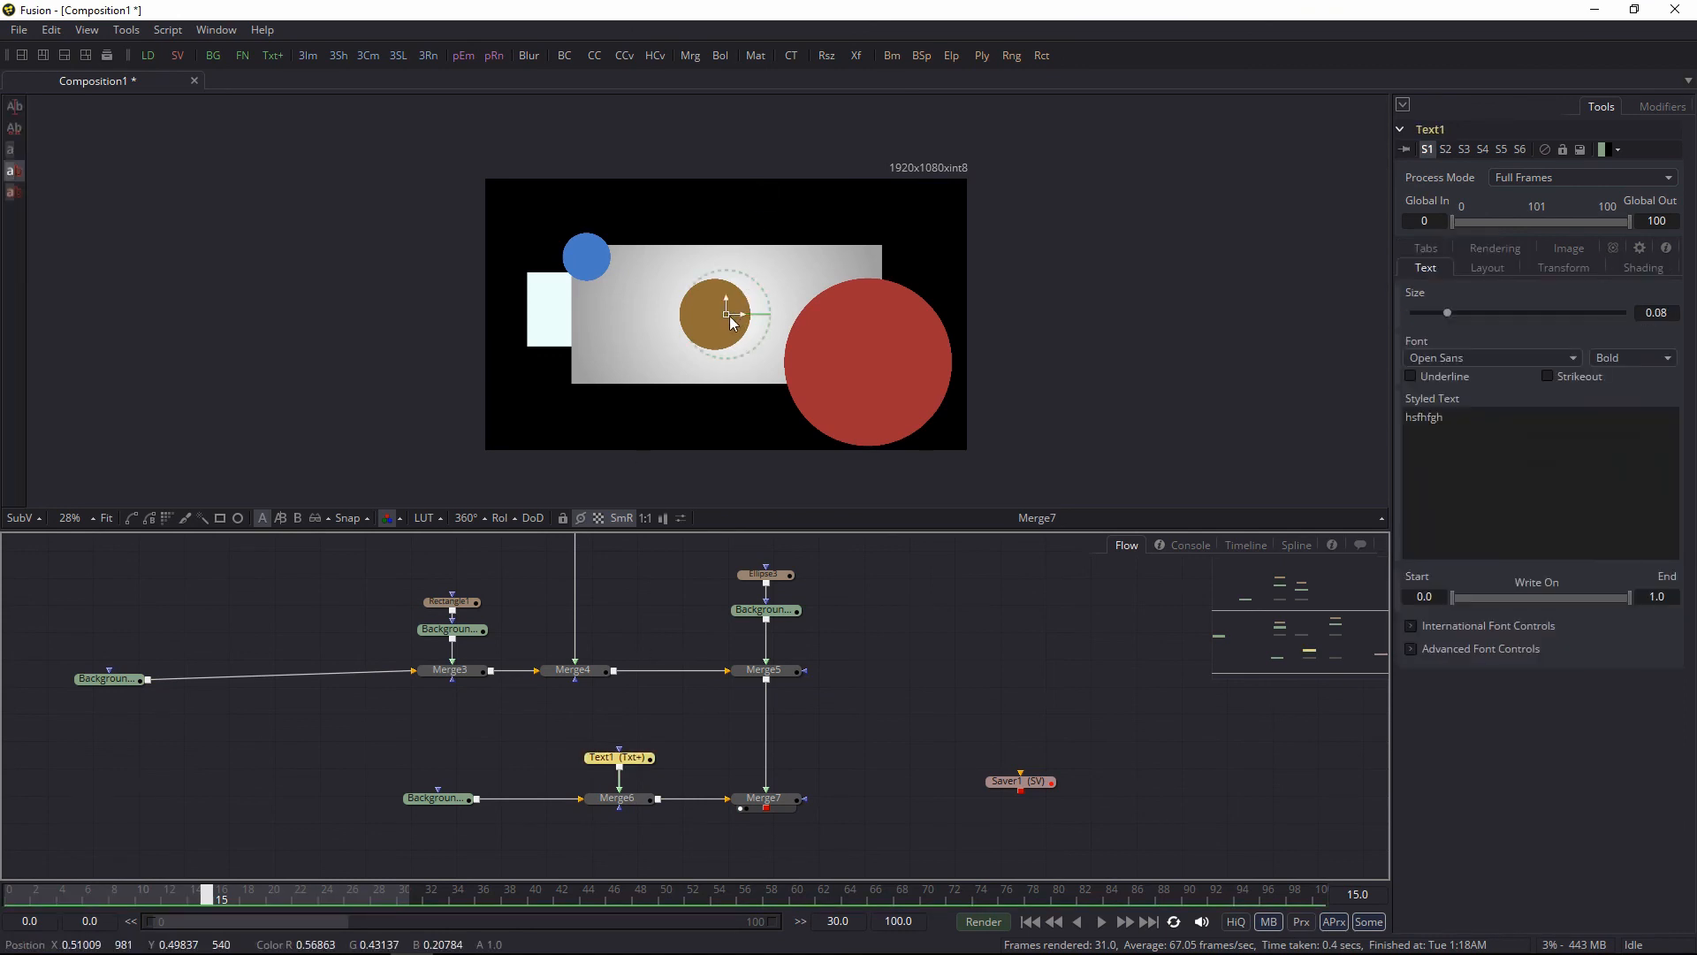
left_click_drag(831, 224, 857, 227)
left_click(912, 704)
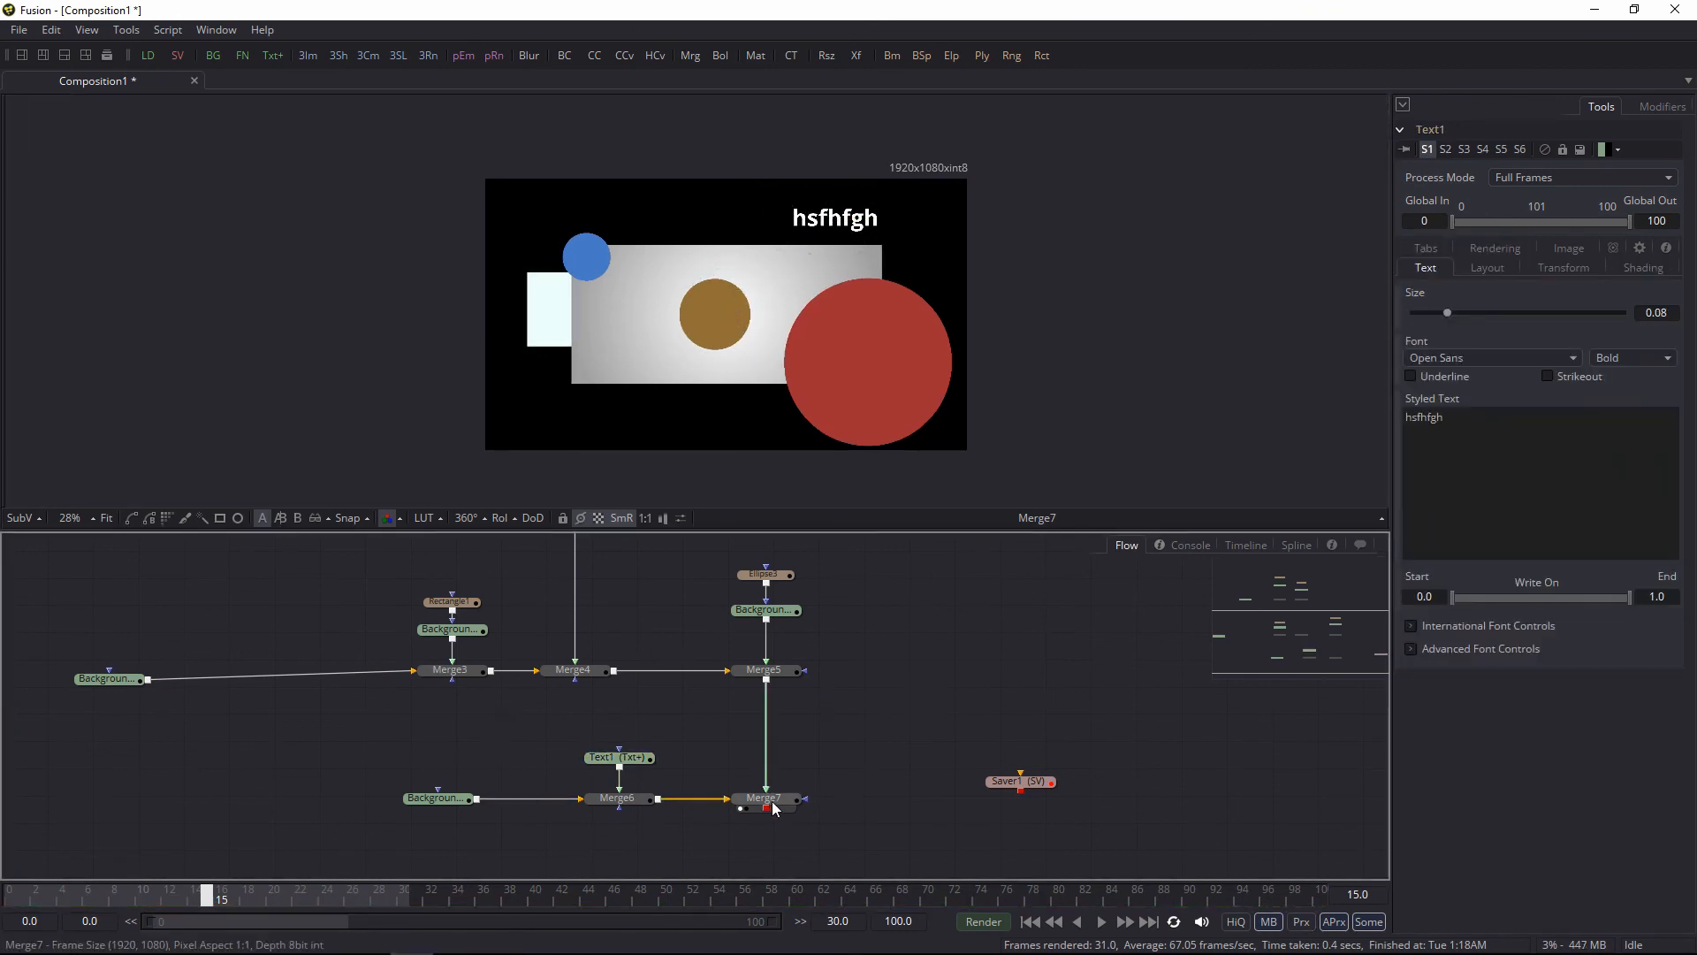
Step: Connect Merge7's output to the Saver1 node
left_click_drag(768, 815, 1017, 782)
scroll(962, 681, "down", 3)
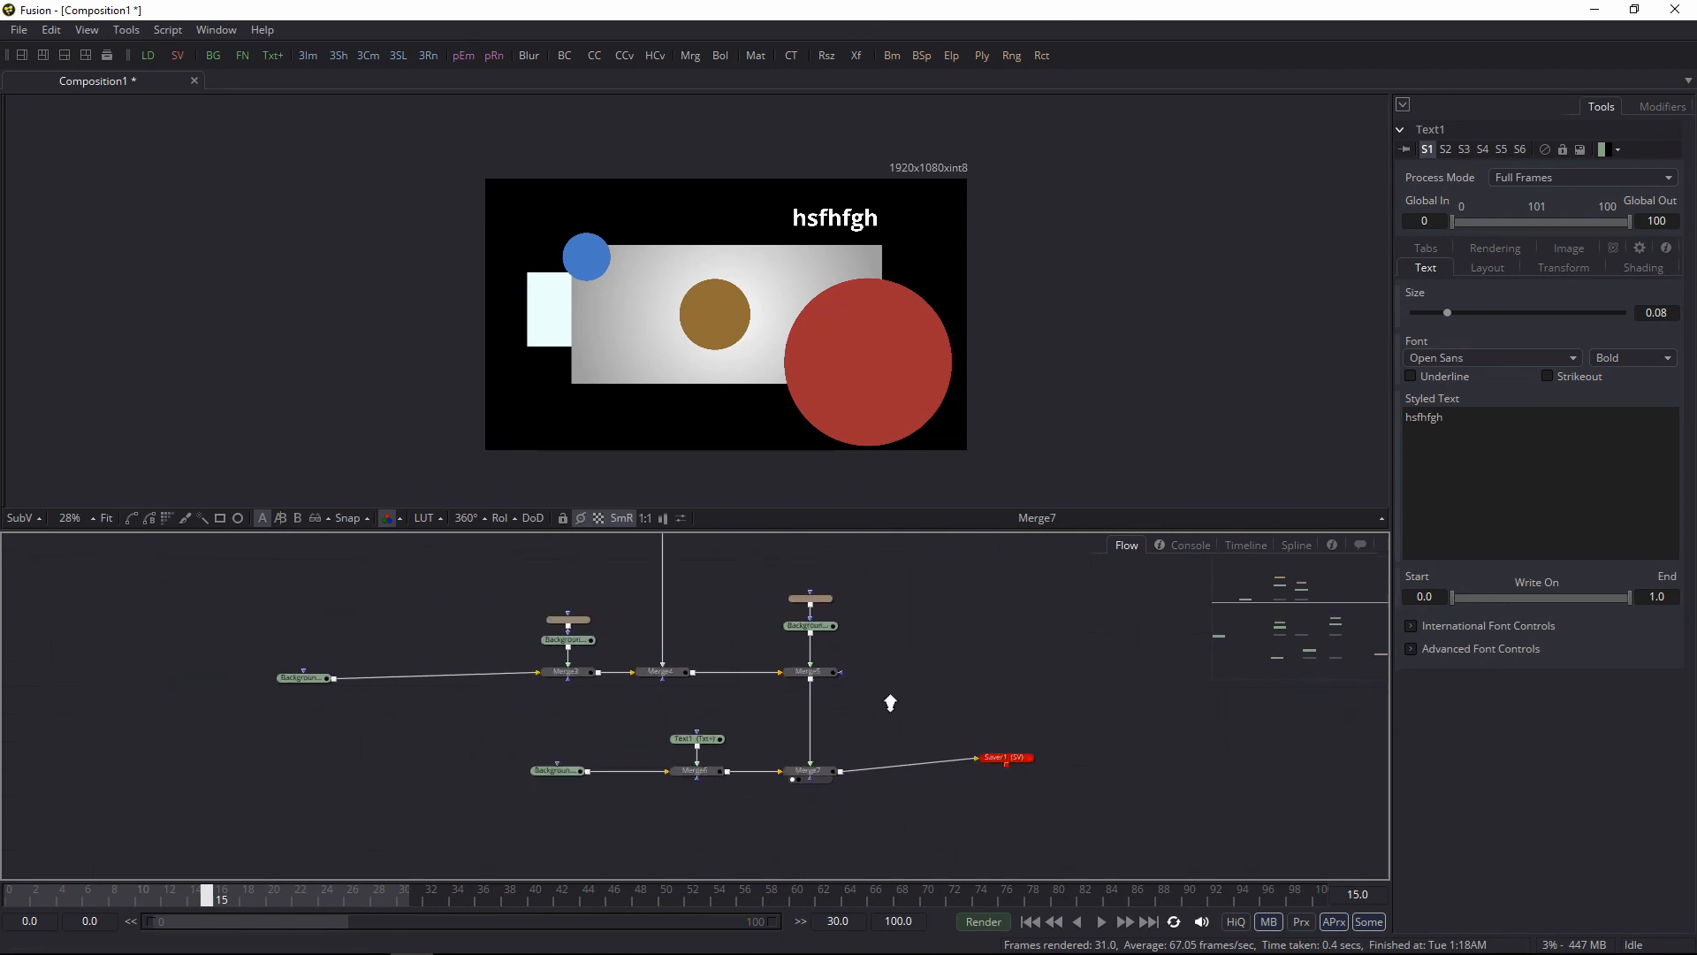
left_click_drag(943, 655, 976, 730)
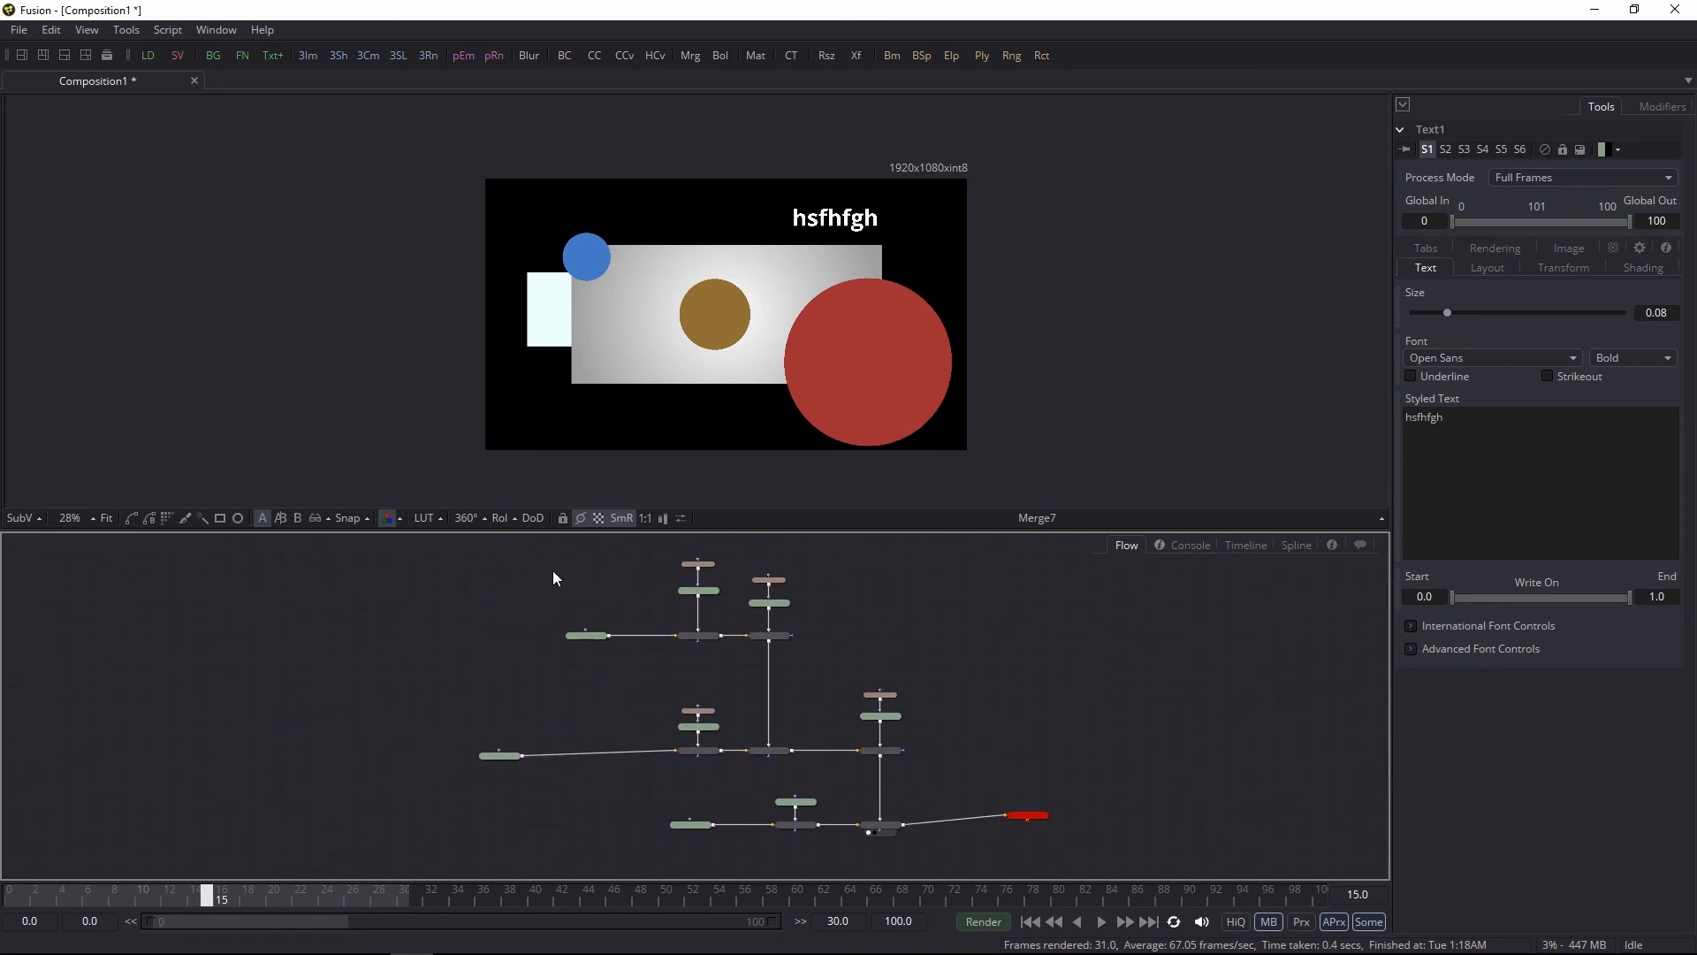
Step: Examine the branches of the node tree, from the Merge1 and Merge2 group down to Background18_6
left_click_drag(554, 571, 894, 819)
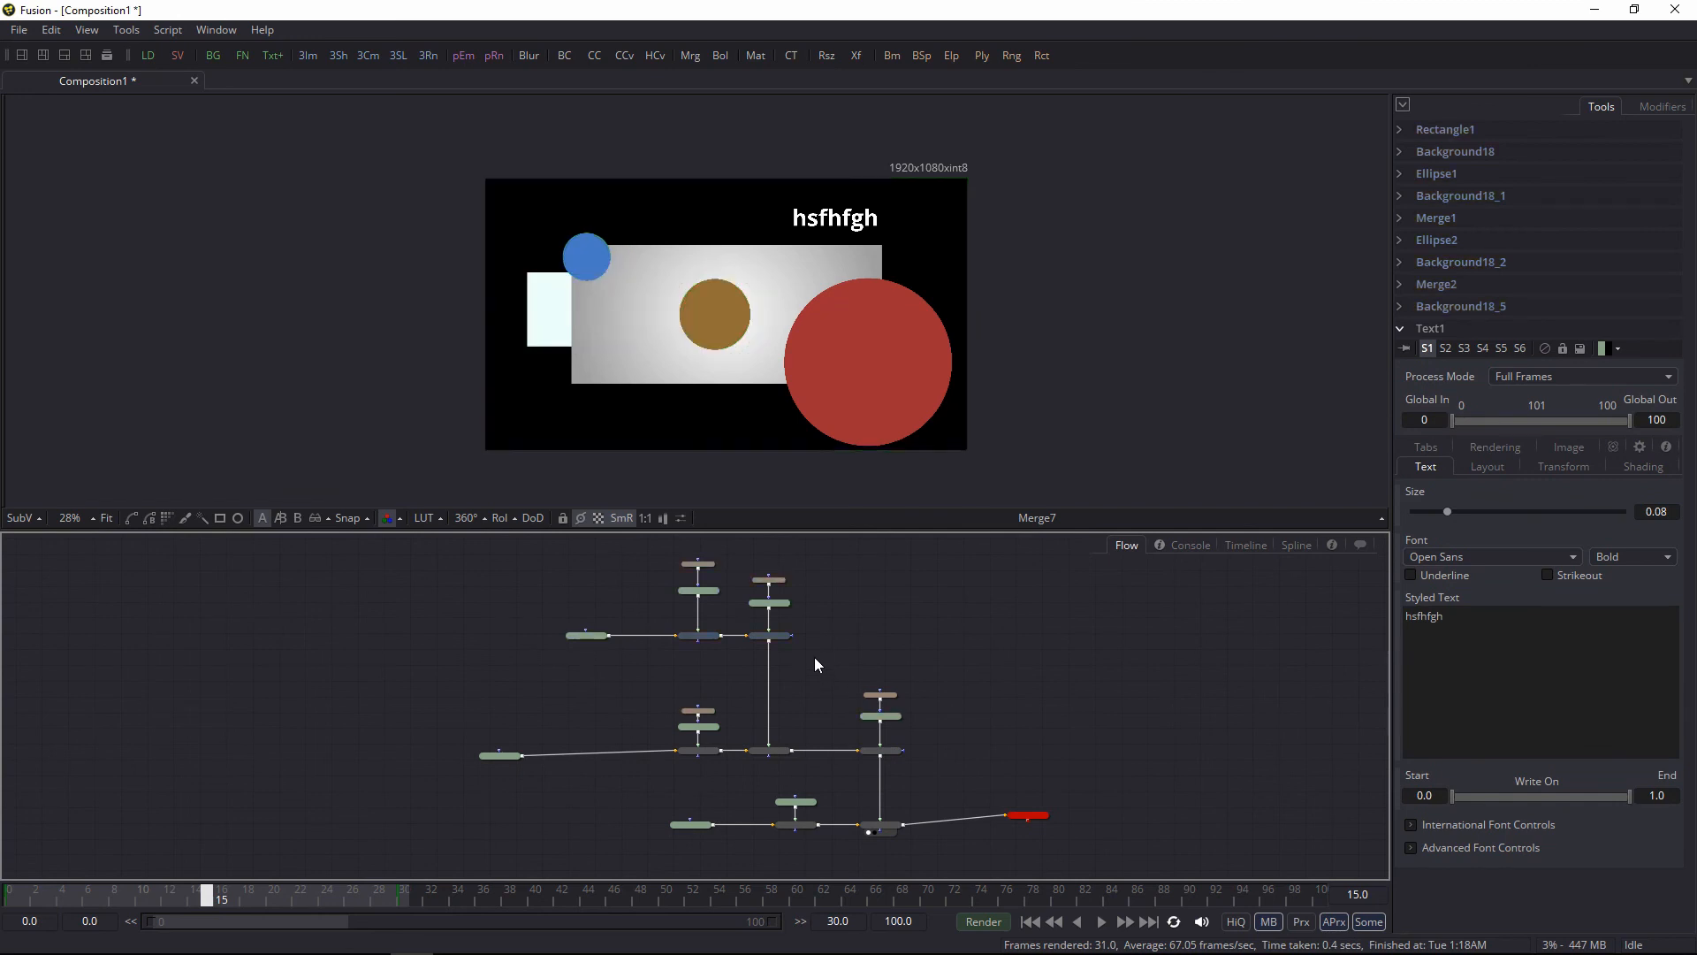
scroll(815, 656, "up", 4)
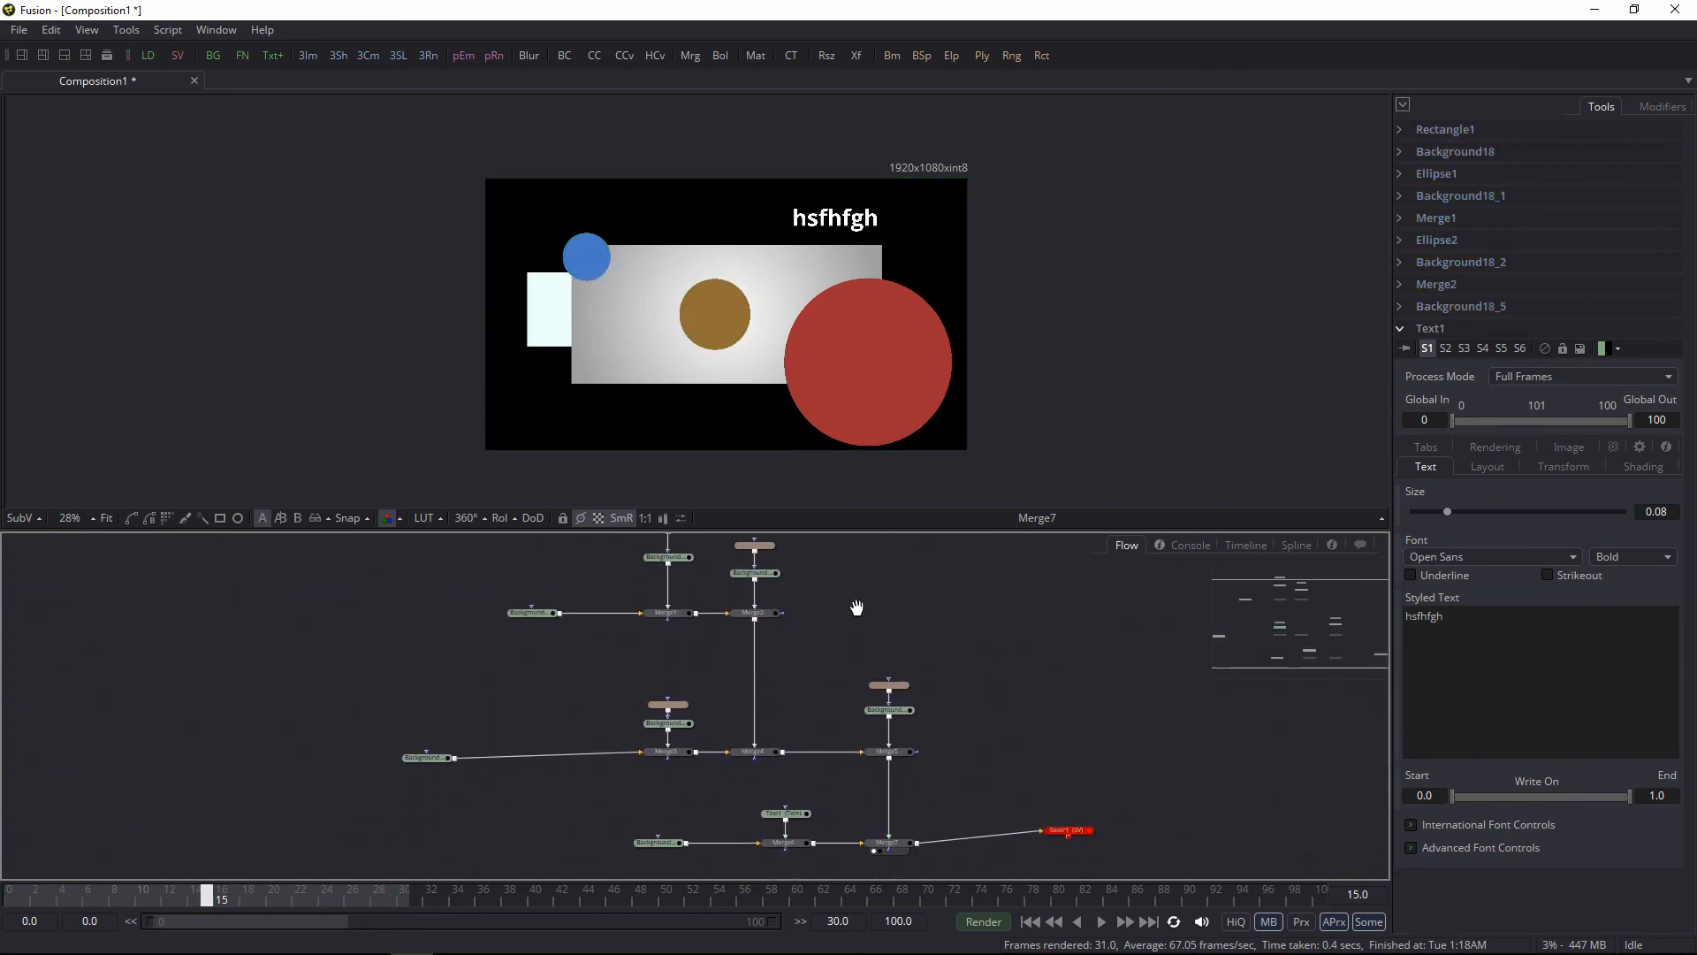
left_click_drag(856, 607, 865, 546)
left_click_drag(767, 619, 870, 629)
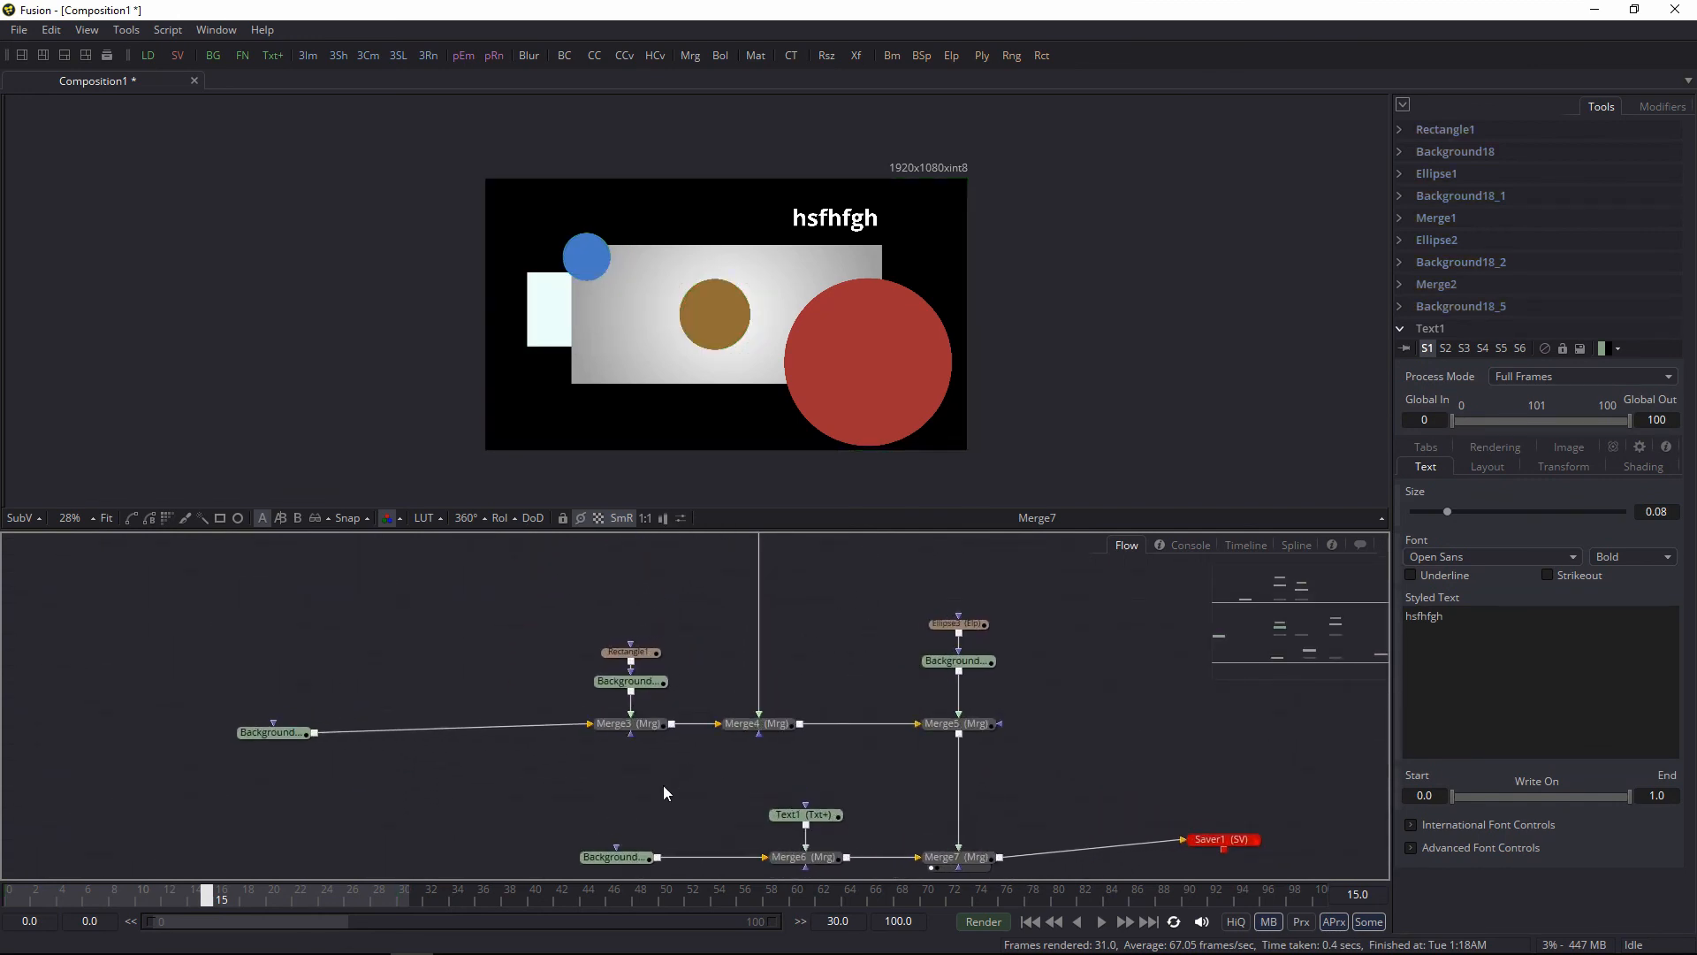
left_click_drag(700, 718, 707, 617)
left_click_drag(633, 768, 566, 769)
left_click_drag(700, 641, 709, 782)
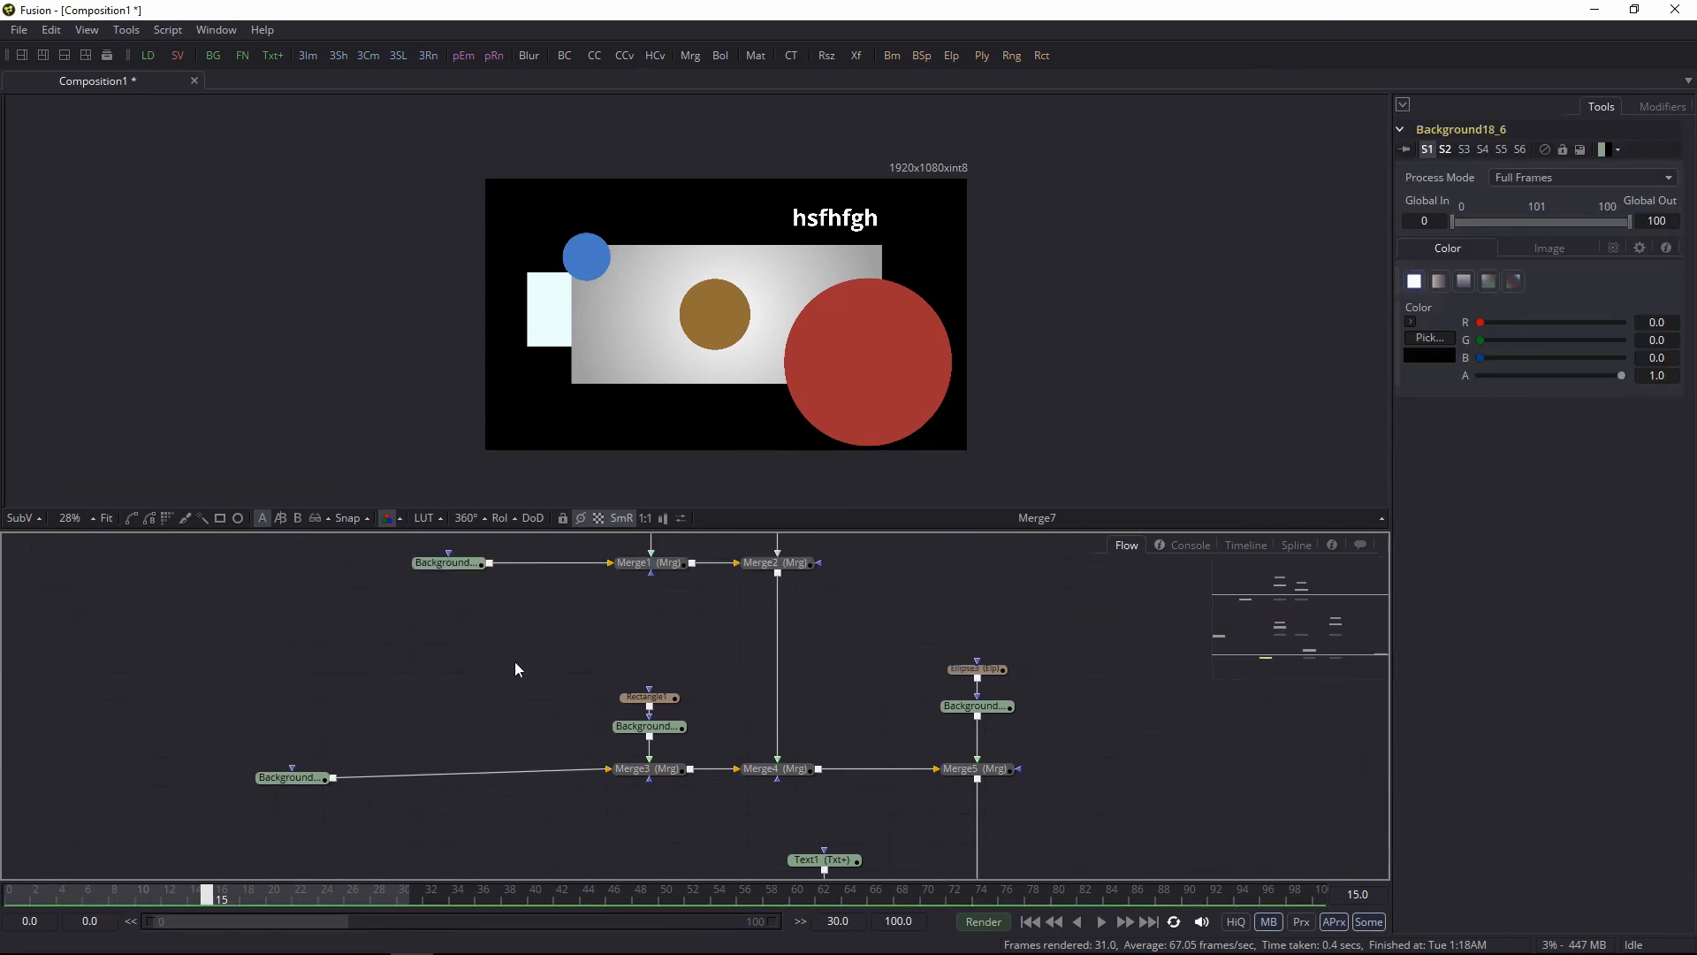
left_click_drag(516, 663, 358, 685)
Step: Enlarge the node flow area against the viewer, expand it to full workspace size, and center the node tree
left_click_drag(383, 531, 797, 447)
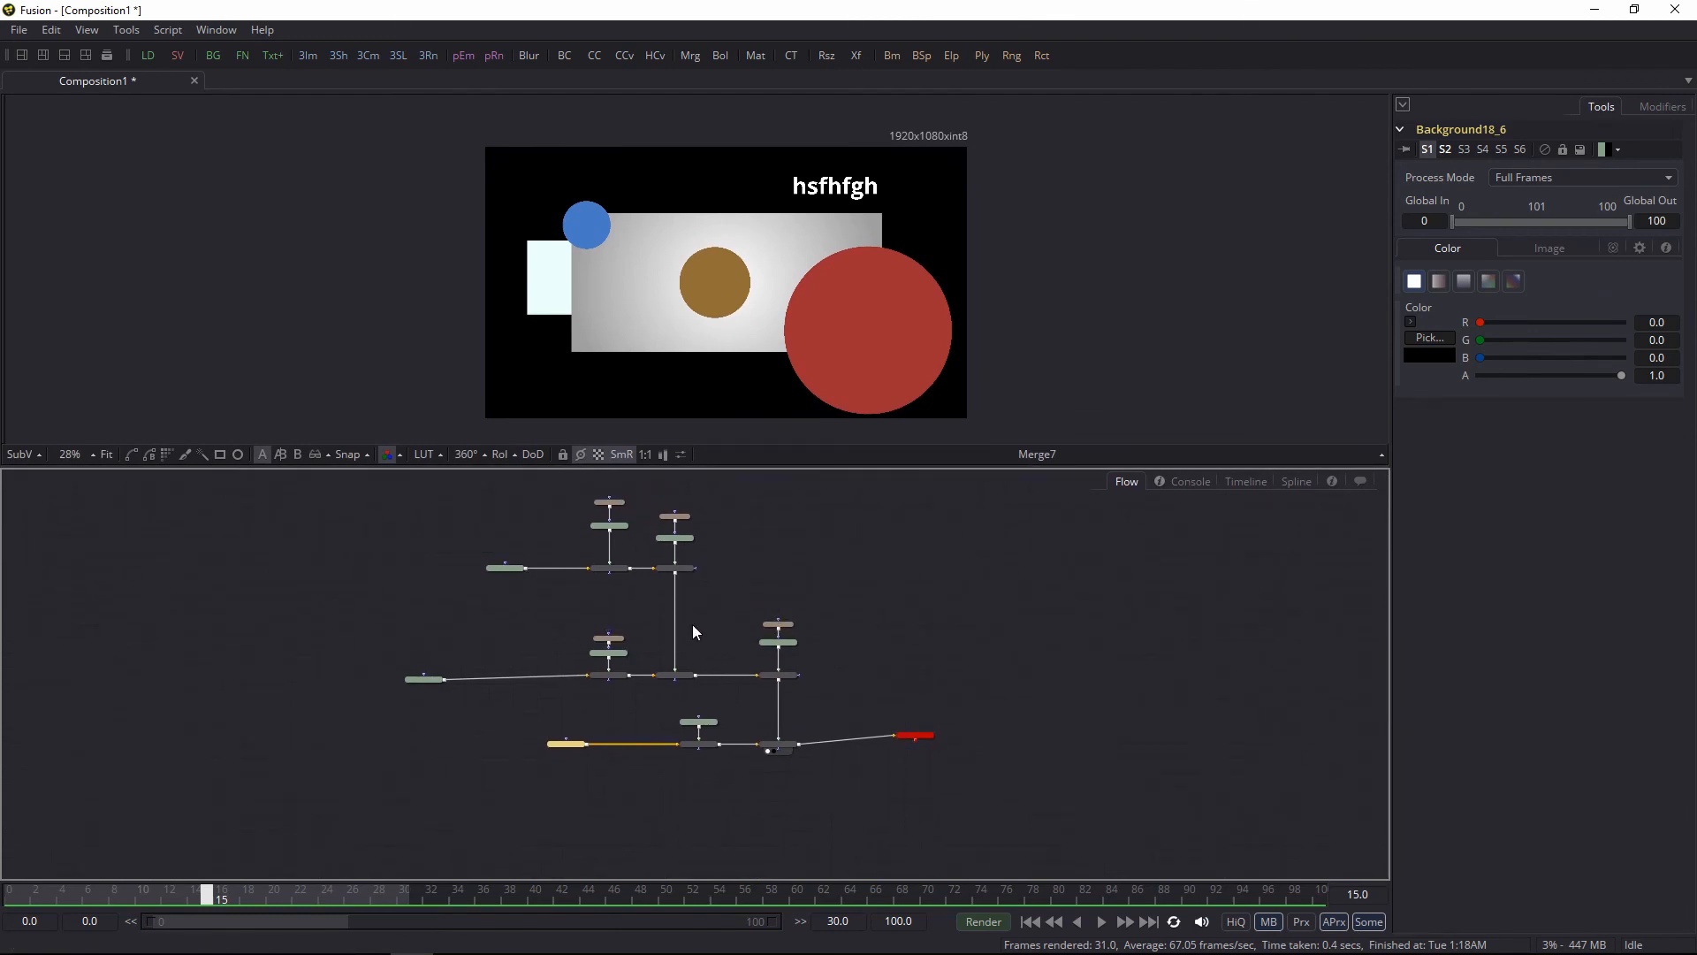
key("F4")
scroll(747, 501, "up", 3)
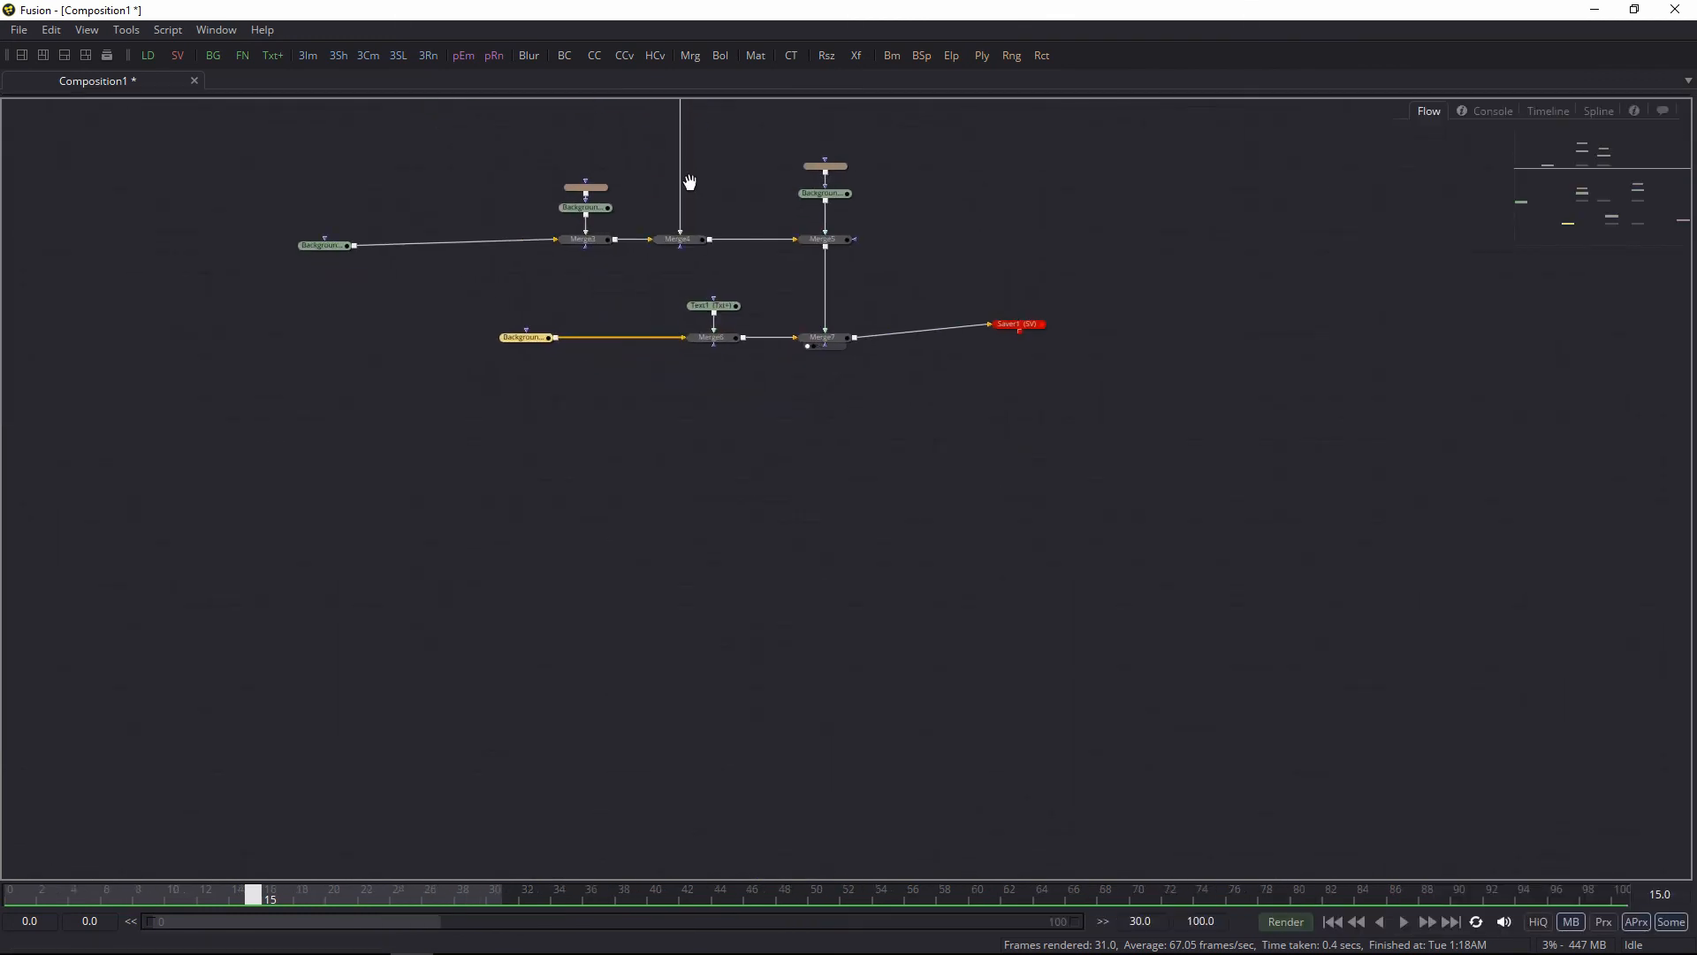
left_click_drag(690, 182, 751, 443)
Step: Inspect the Merge7 output in a maximized viewer, switching between it and the standard layout
key("F4")
key("F4")
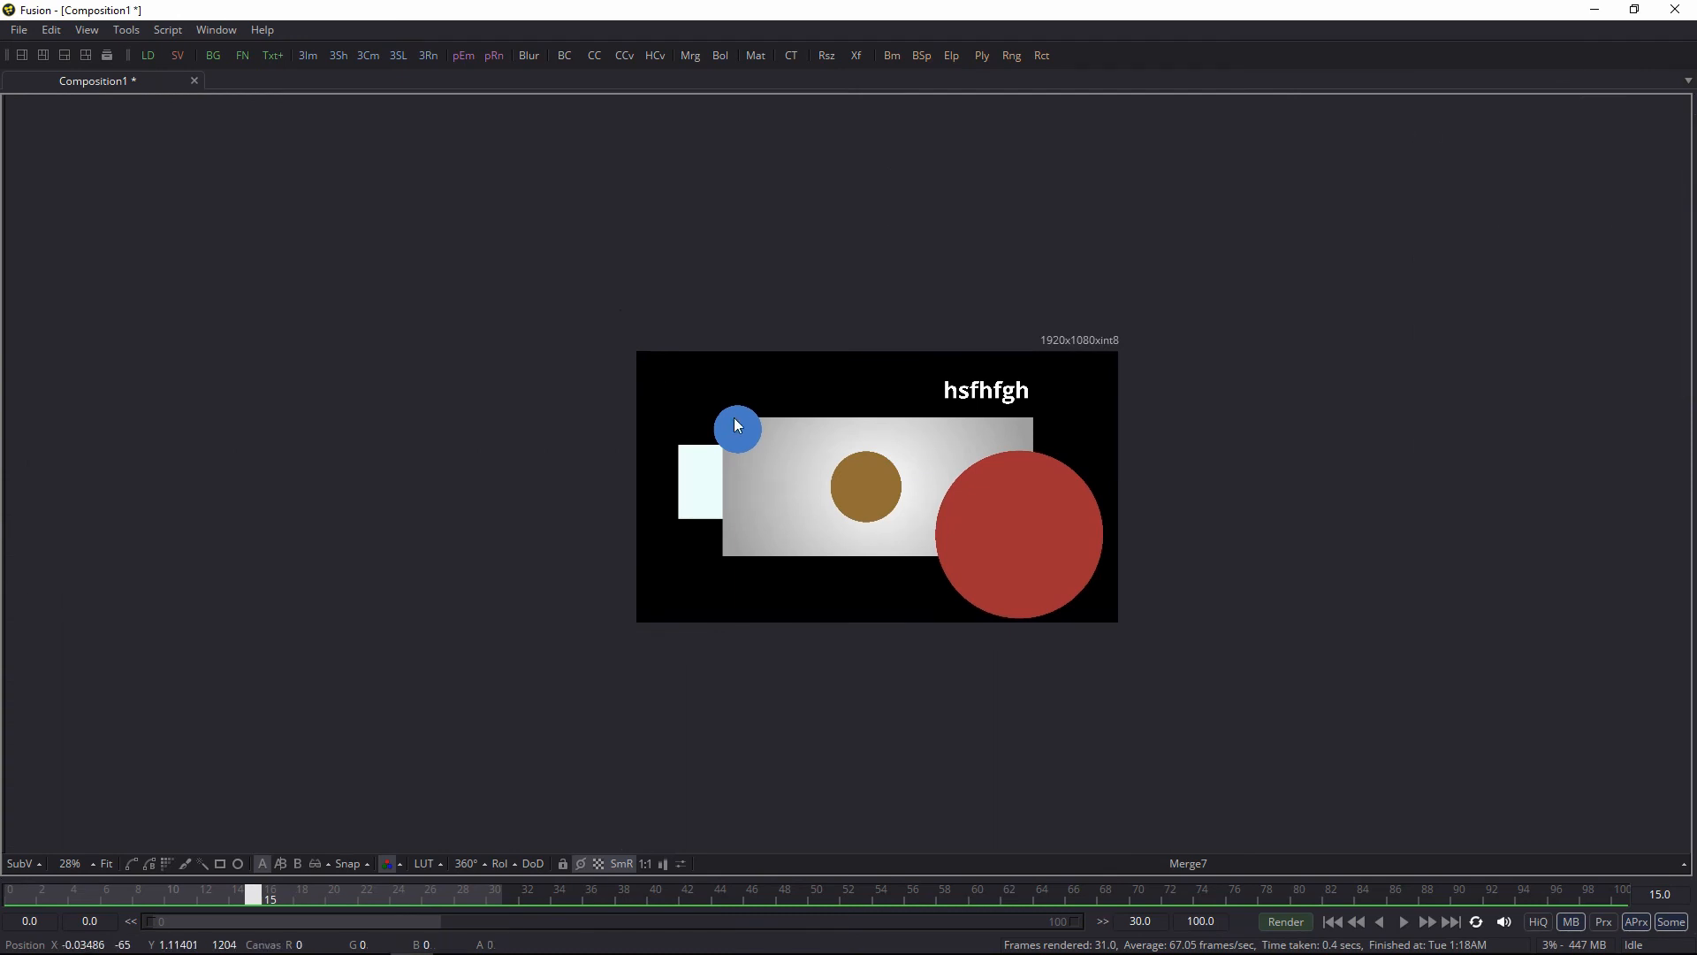
scroll(738, 426, "up", 5)
left_click_drag(920, 466, 769, 353)
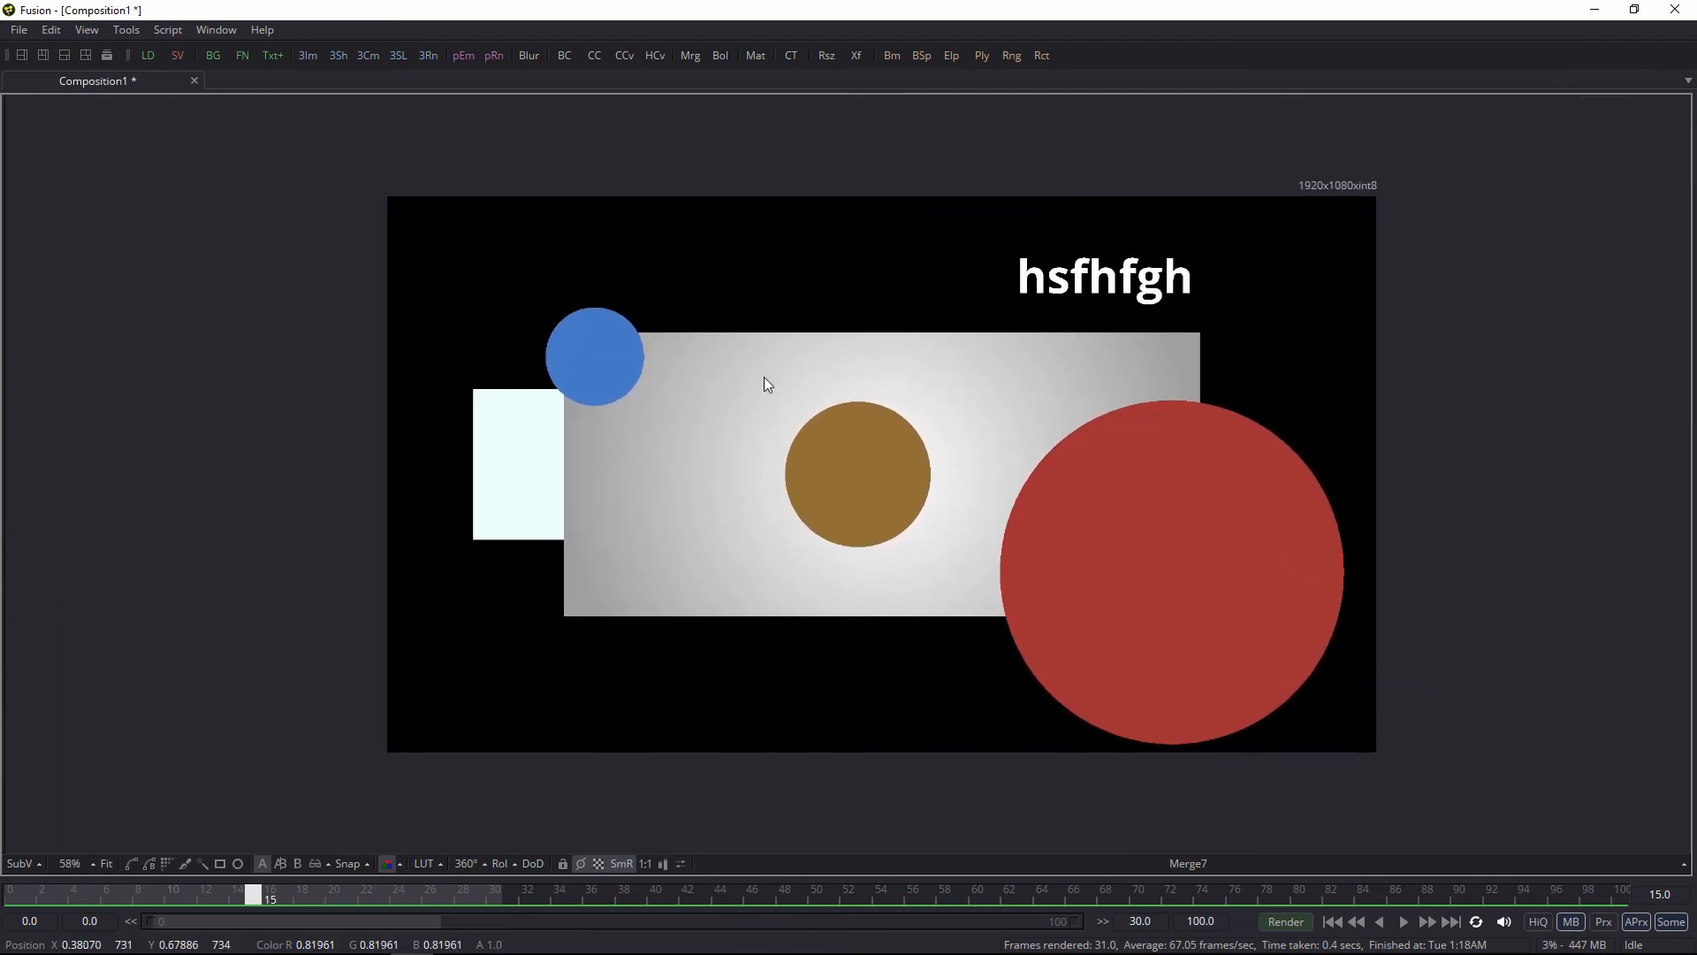
key("F4")
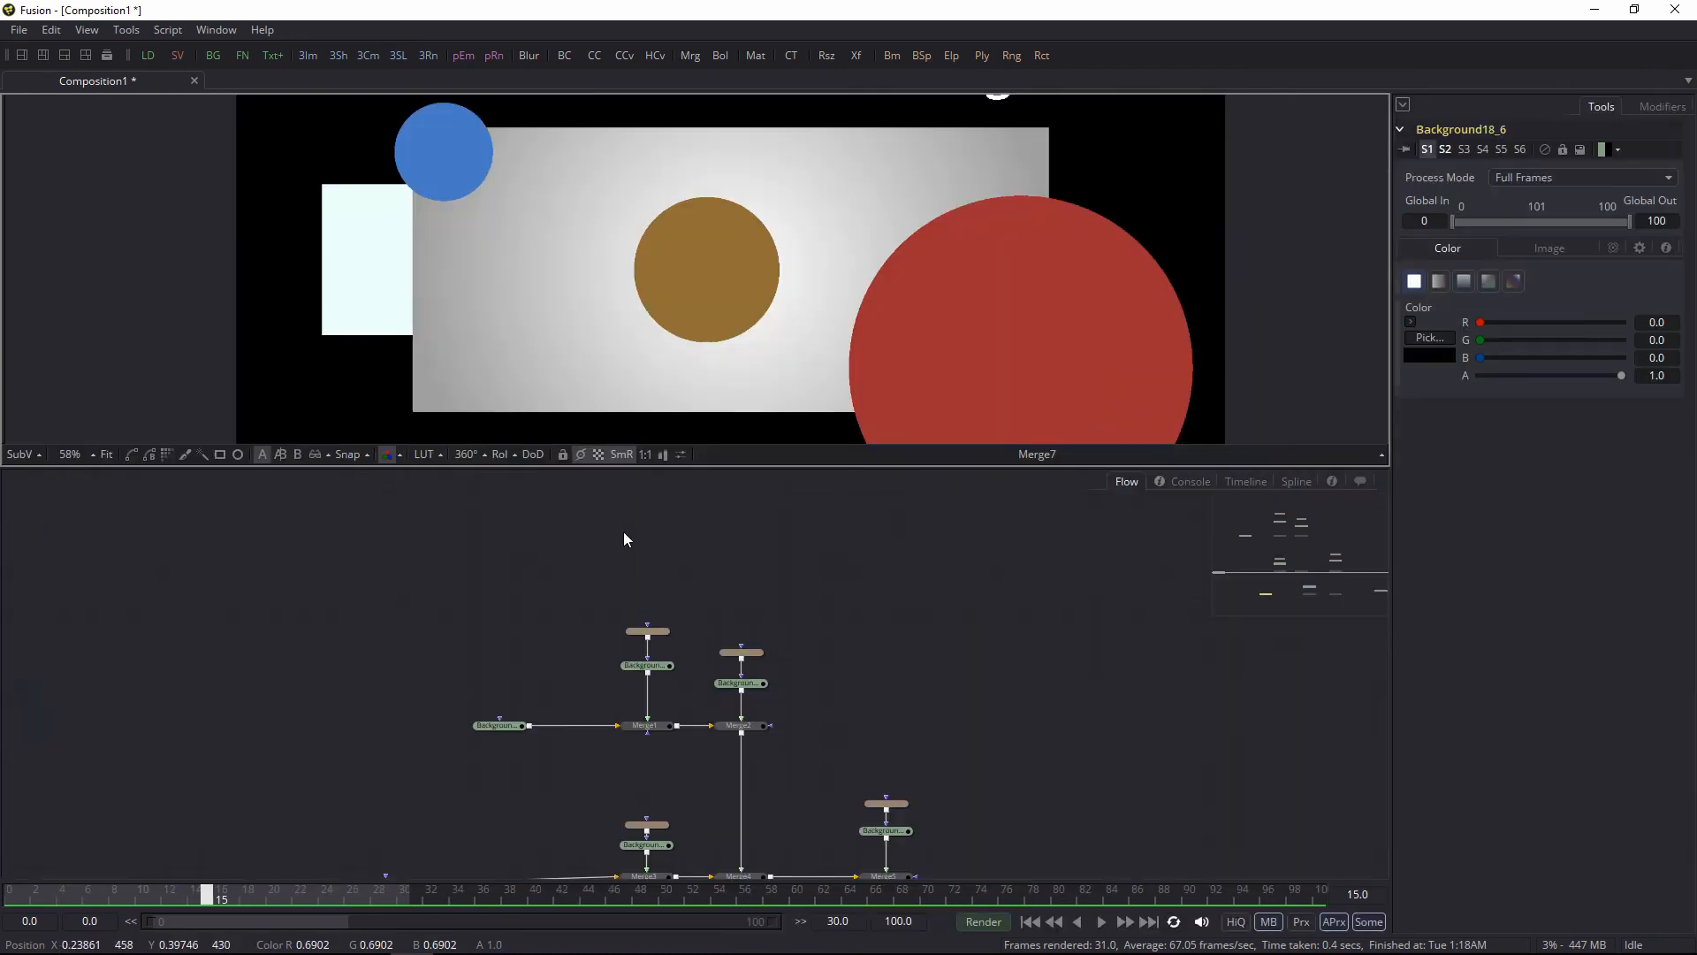
key("F4")
key("F4")
key("F4")
key("F4")
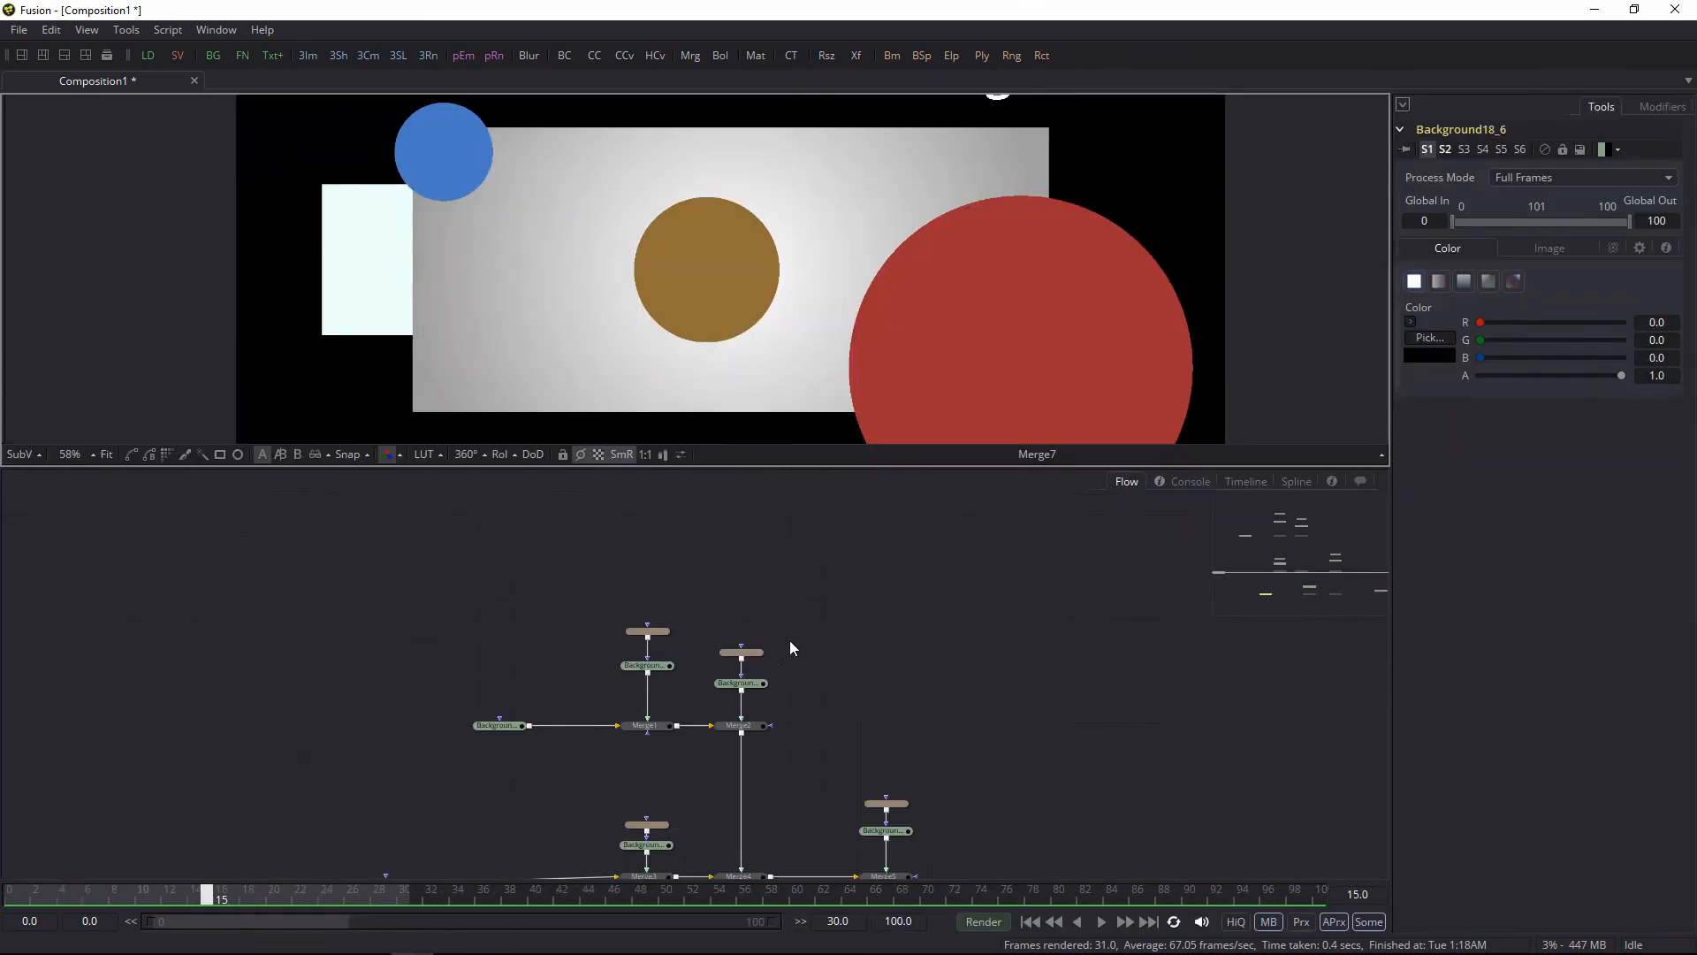
Step: Maximize the node flow and examine the shape and background nodes that feed Merge7
key("F4")
scroll(837, 540, "up", 2)
scroll(843, 469, "up", 1)
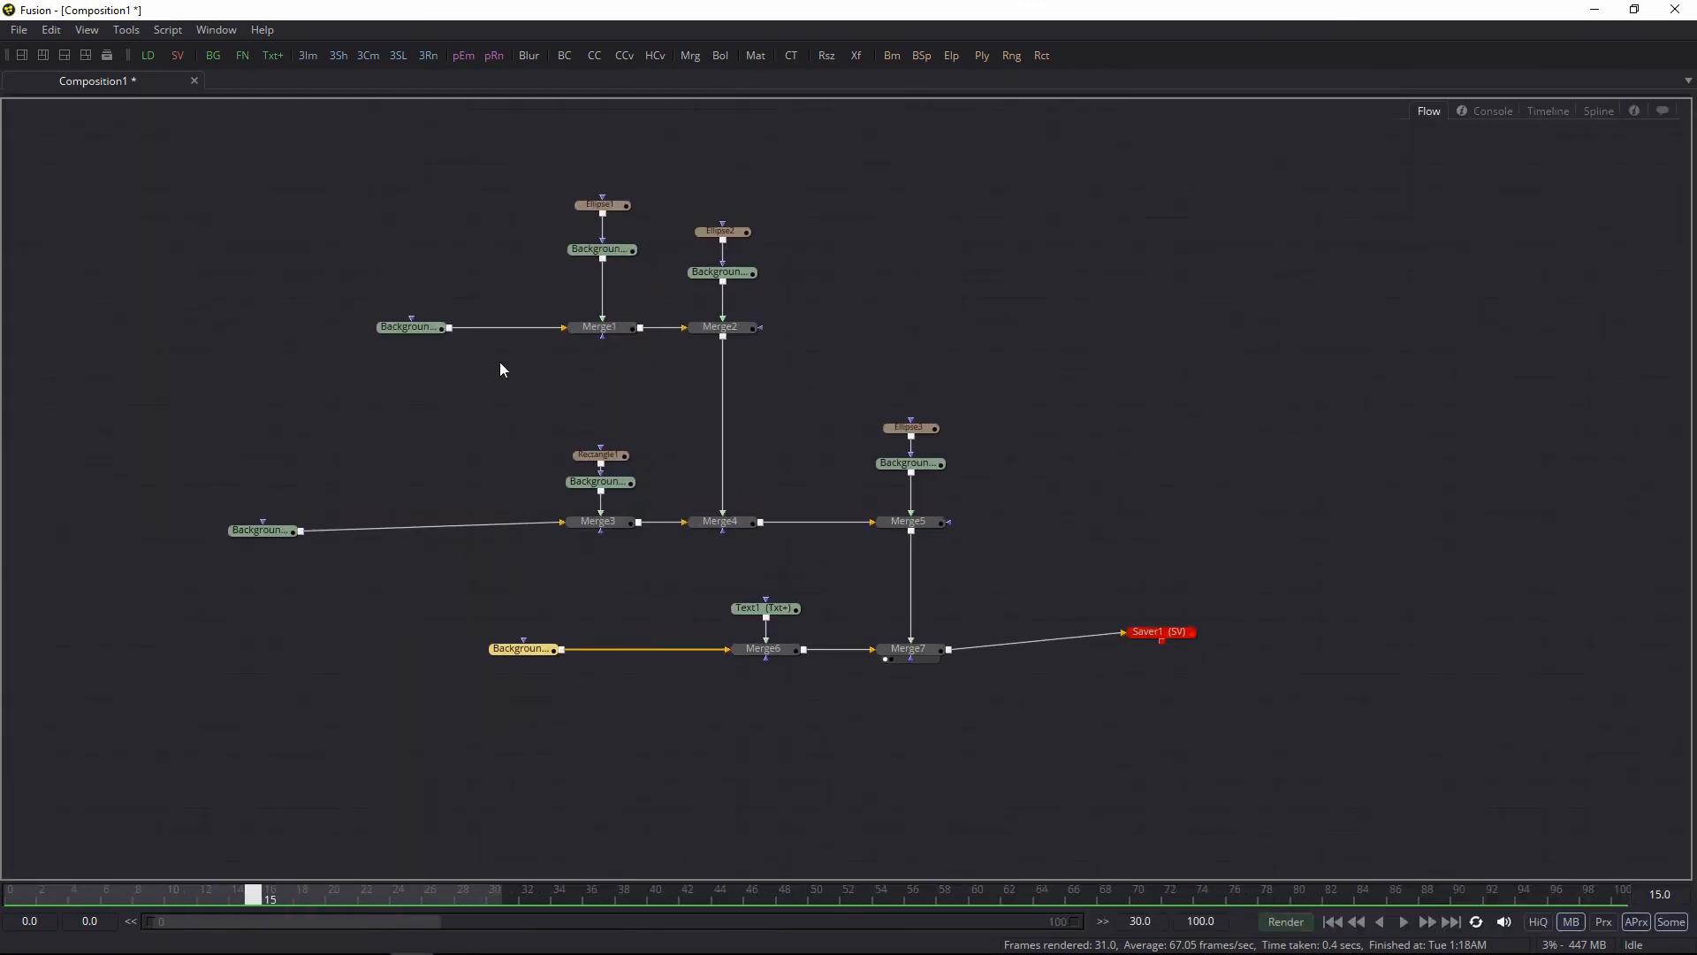
left_click_drag(222, 178, 932, 562)
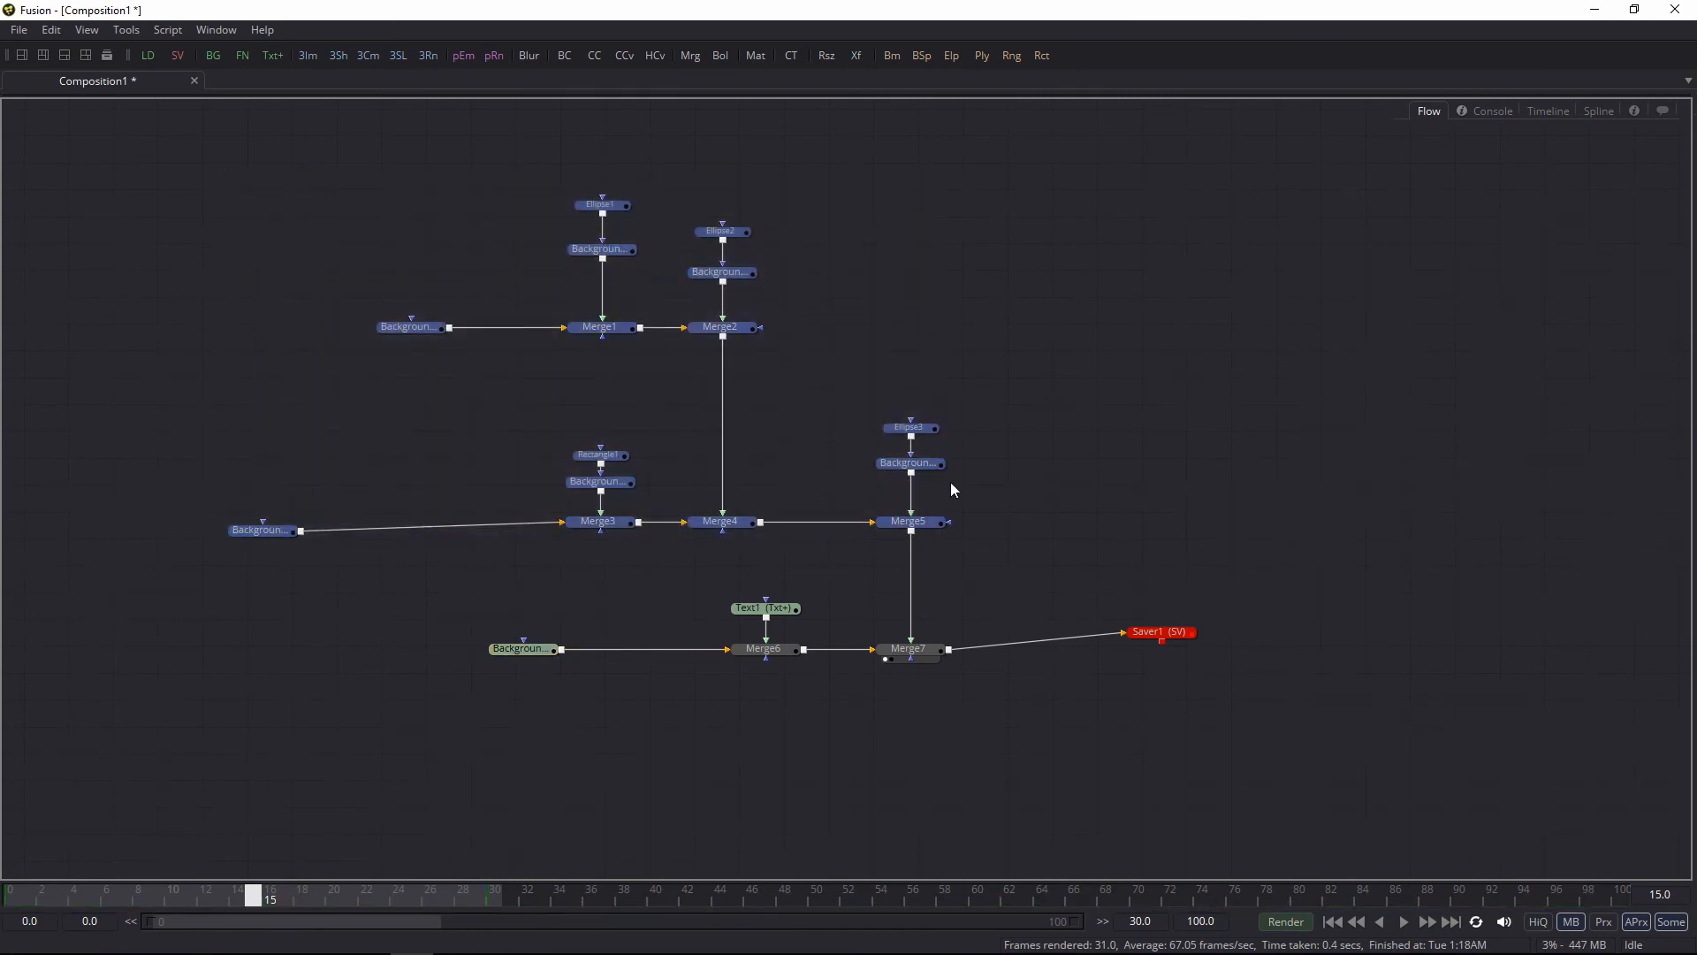
left_click(918, 652, "ctrl")
left_click(918, 652)
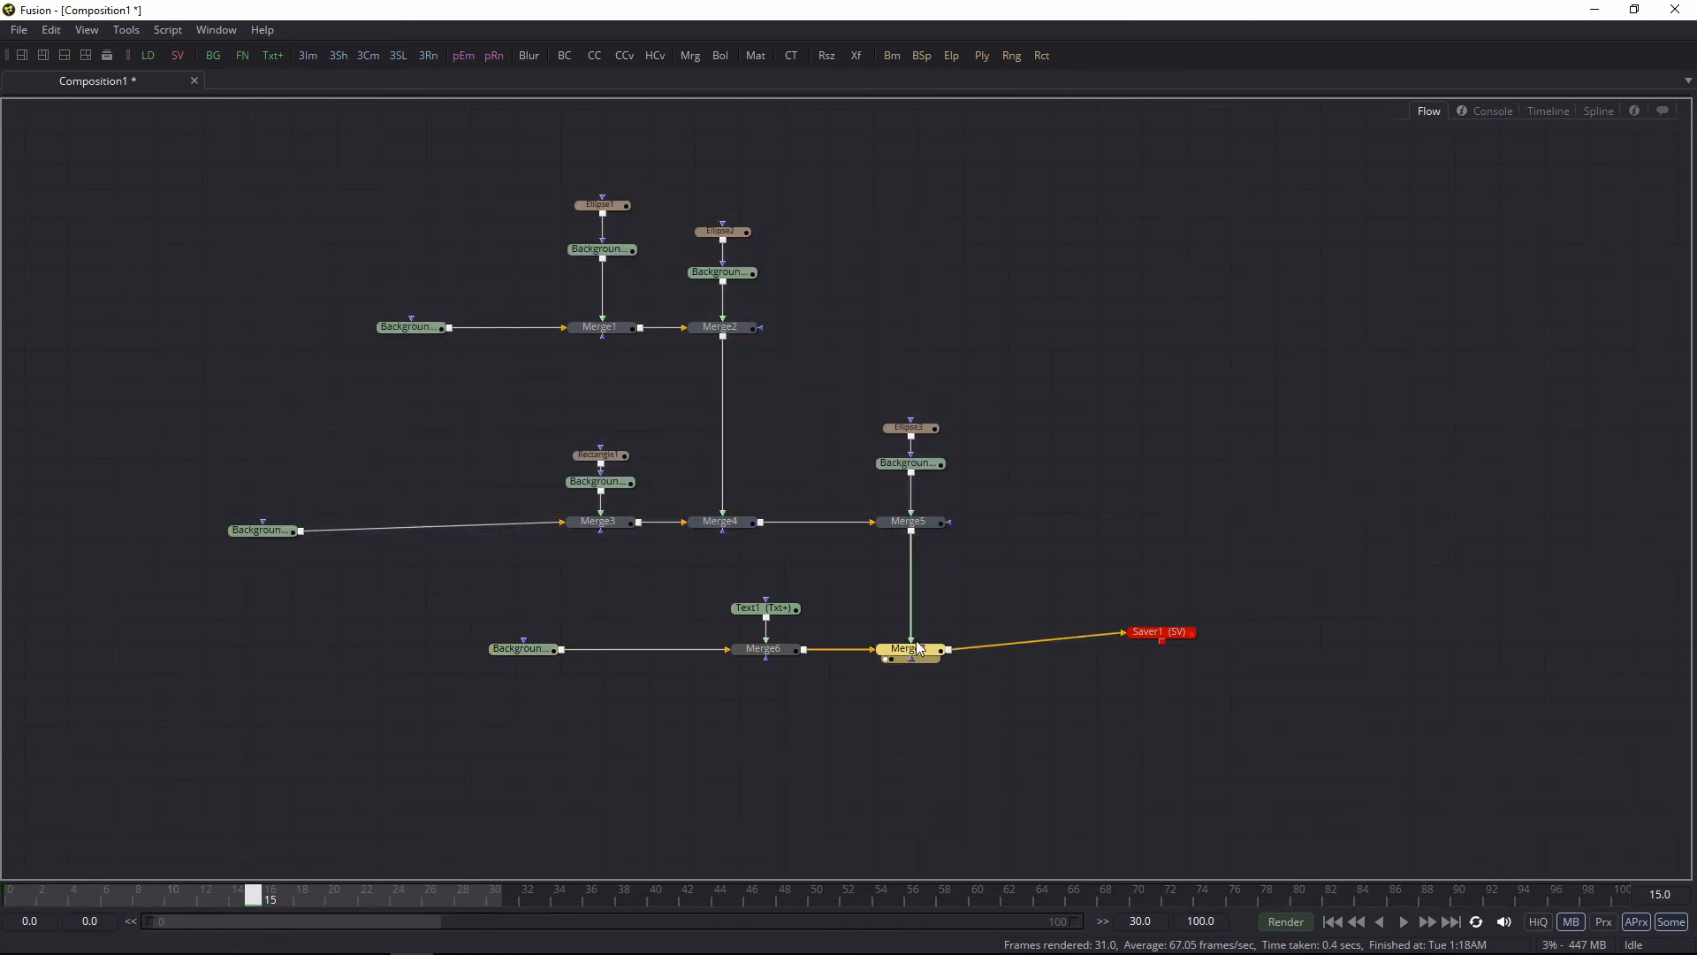
Step: Spread out the bottom row by moving the background, Text1 and Merge6 away from Merge7 and Saver1 farther along
left_click_drag(531, 606, 568, 655)
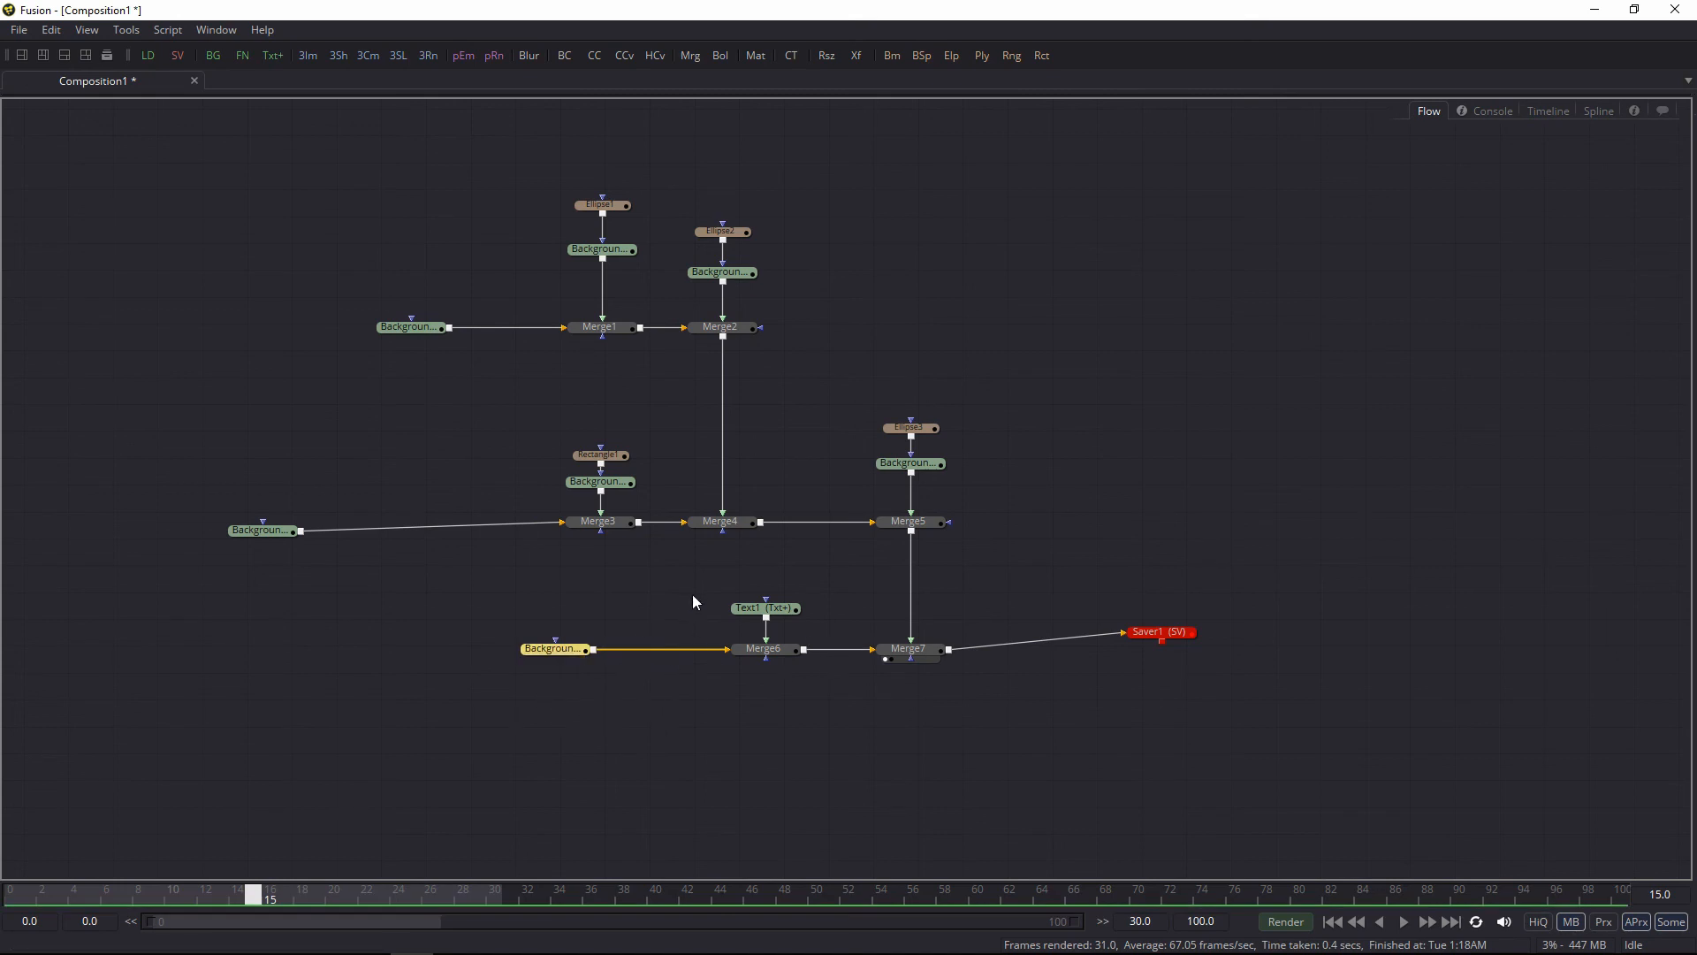
left_click_drag(1141, 635, 1285, 652)
left_click_drag(522, 583, 623, 661)
left_click(682, 619)
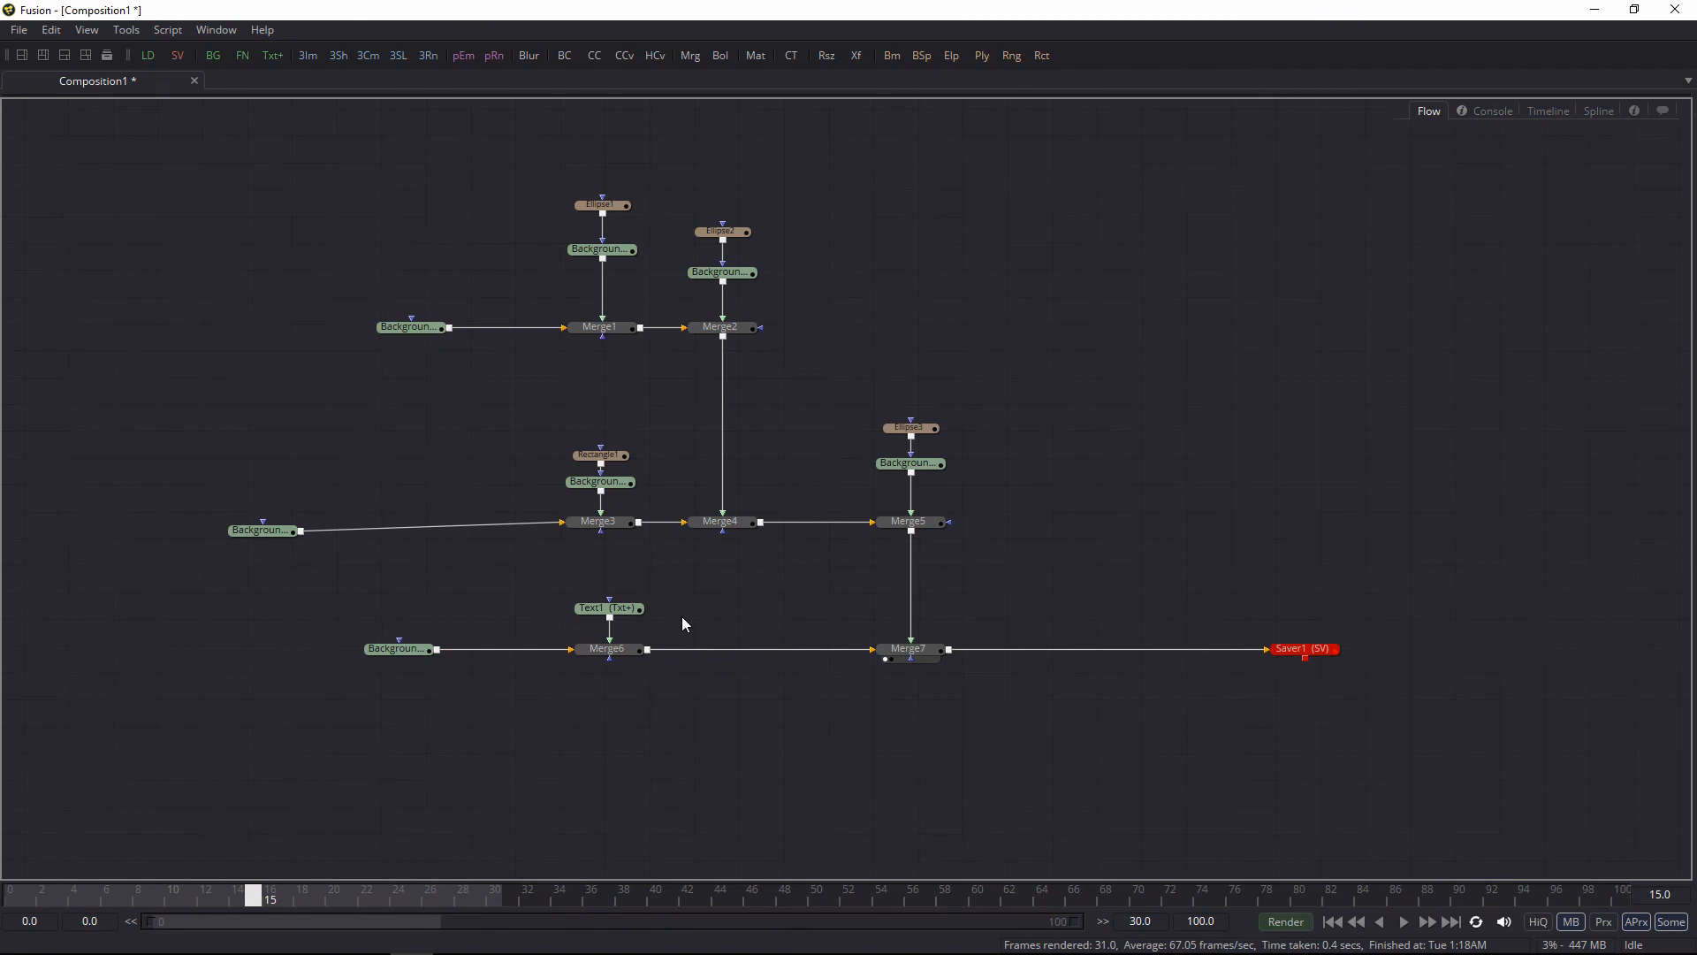
Step: Add a Resize node and place it below the connection between Merge6 and Merge7
key("ctrl+space")
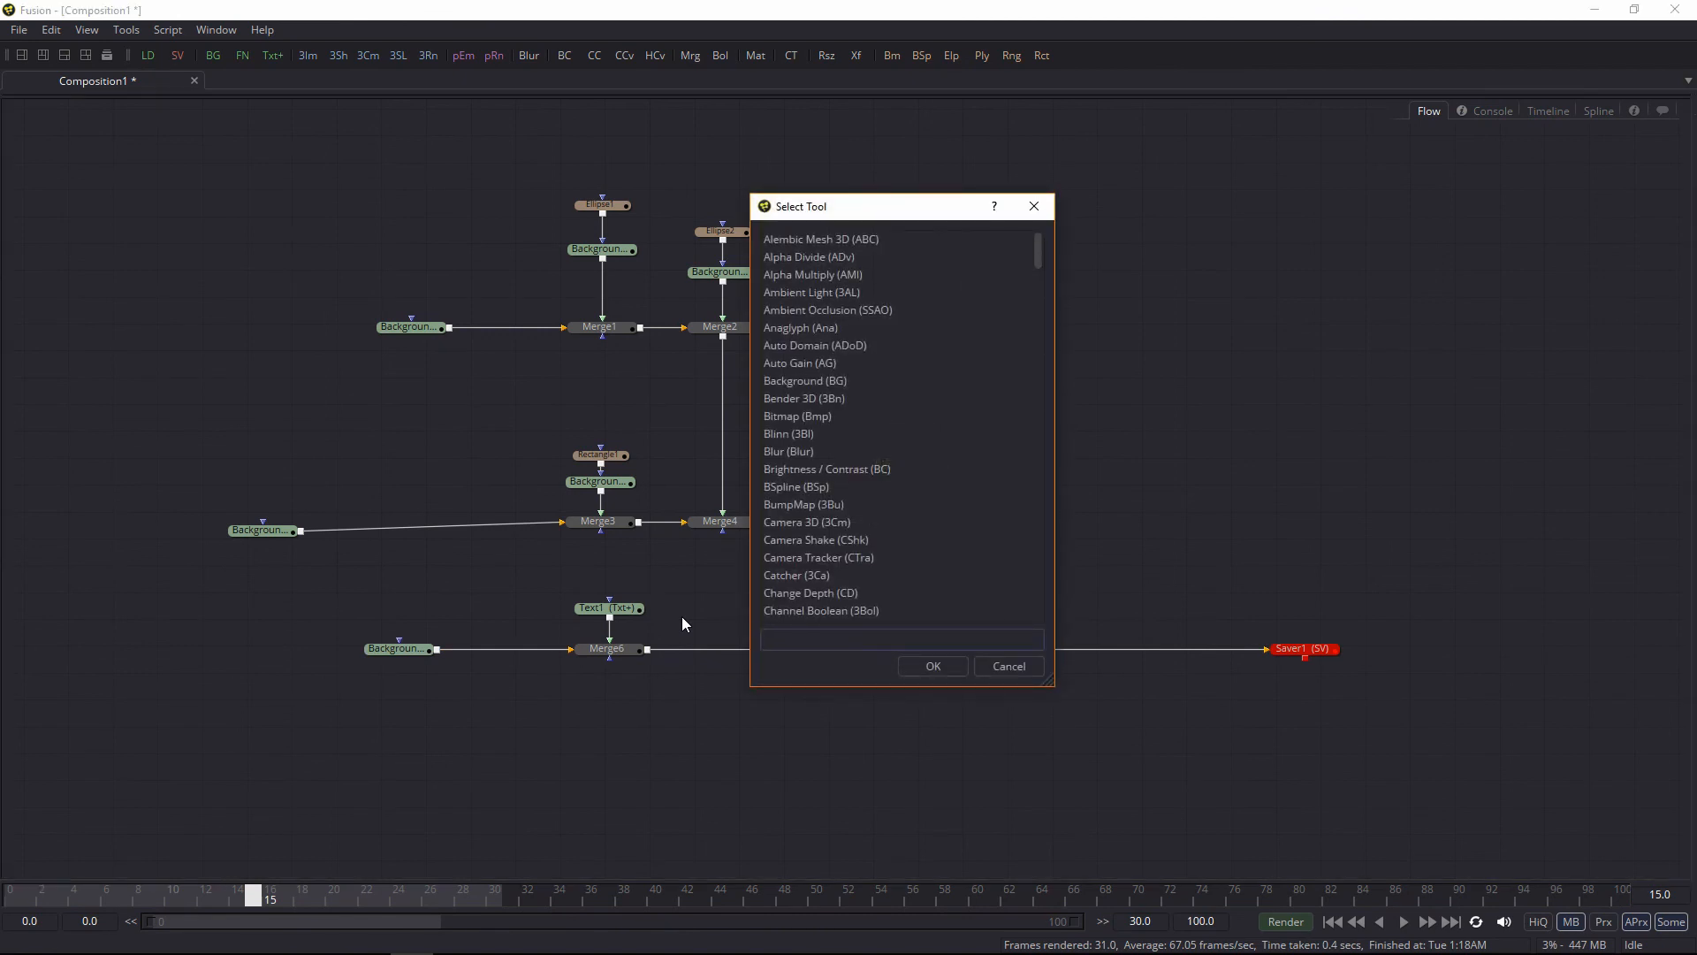
type("re")
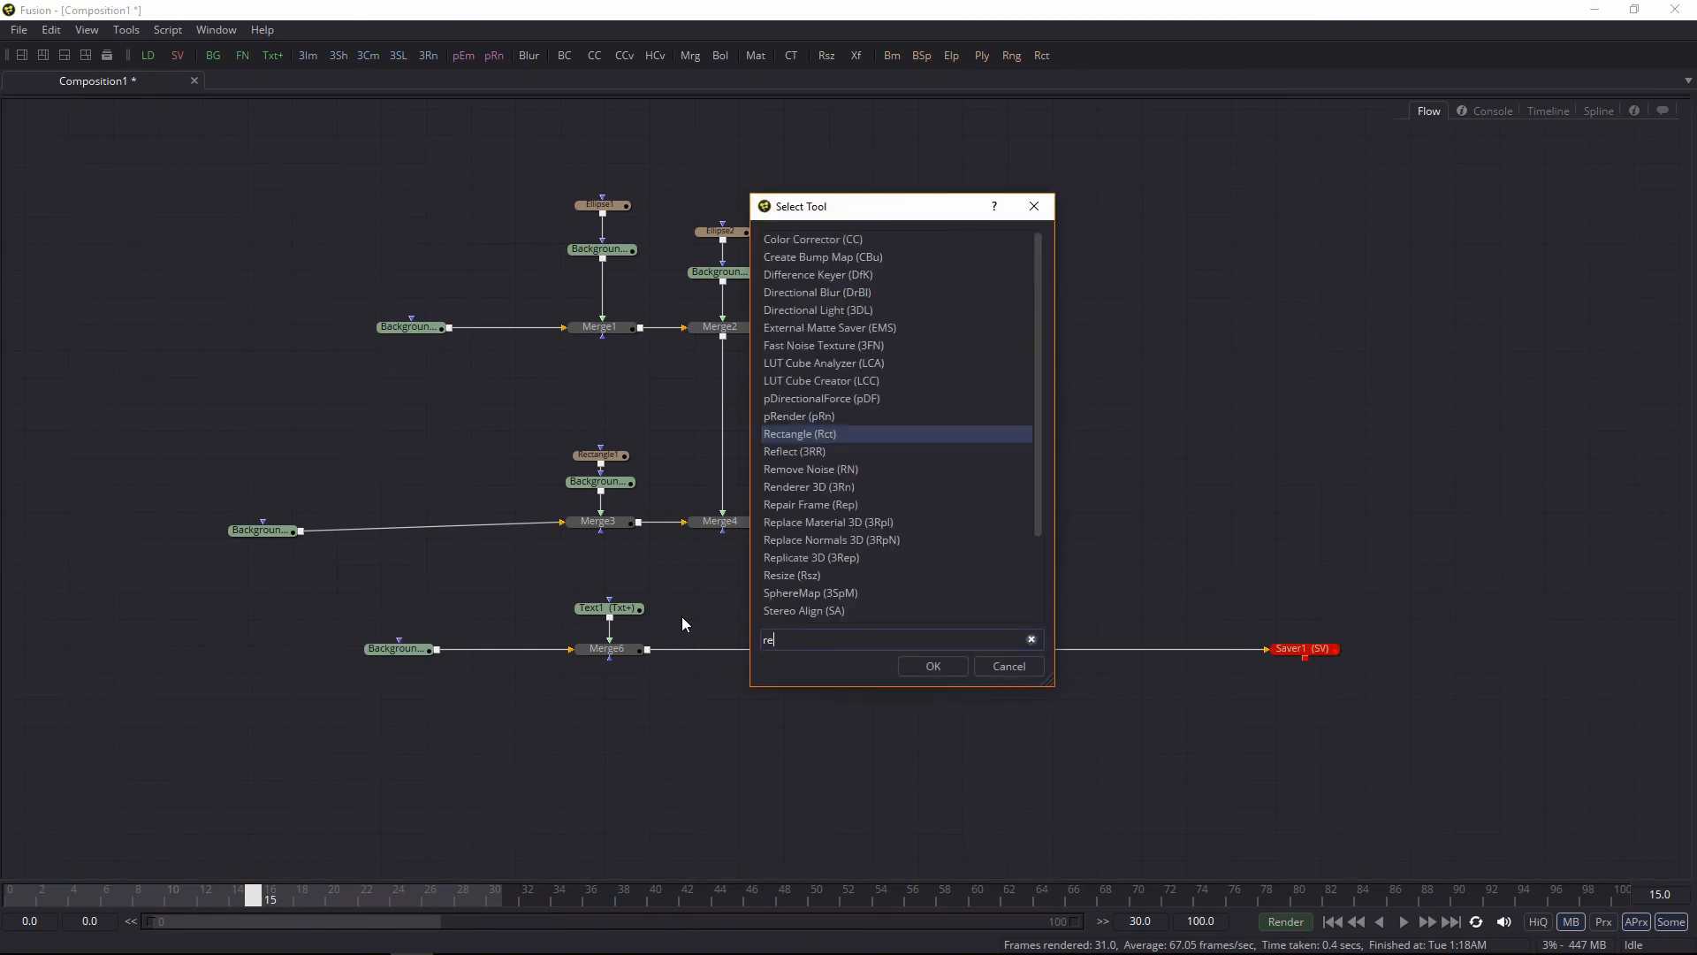
type("size")
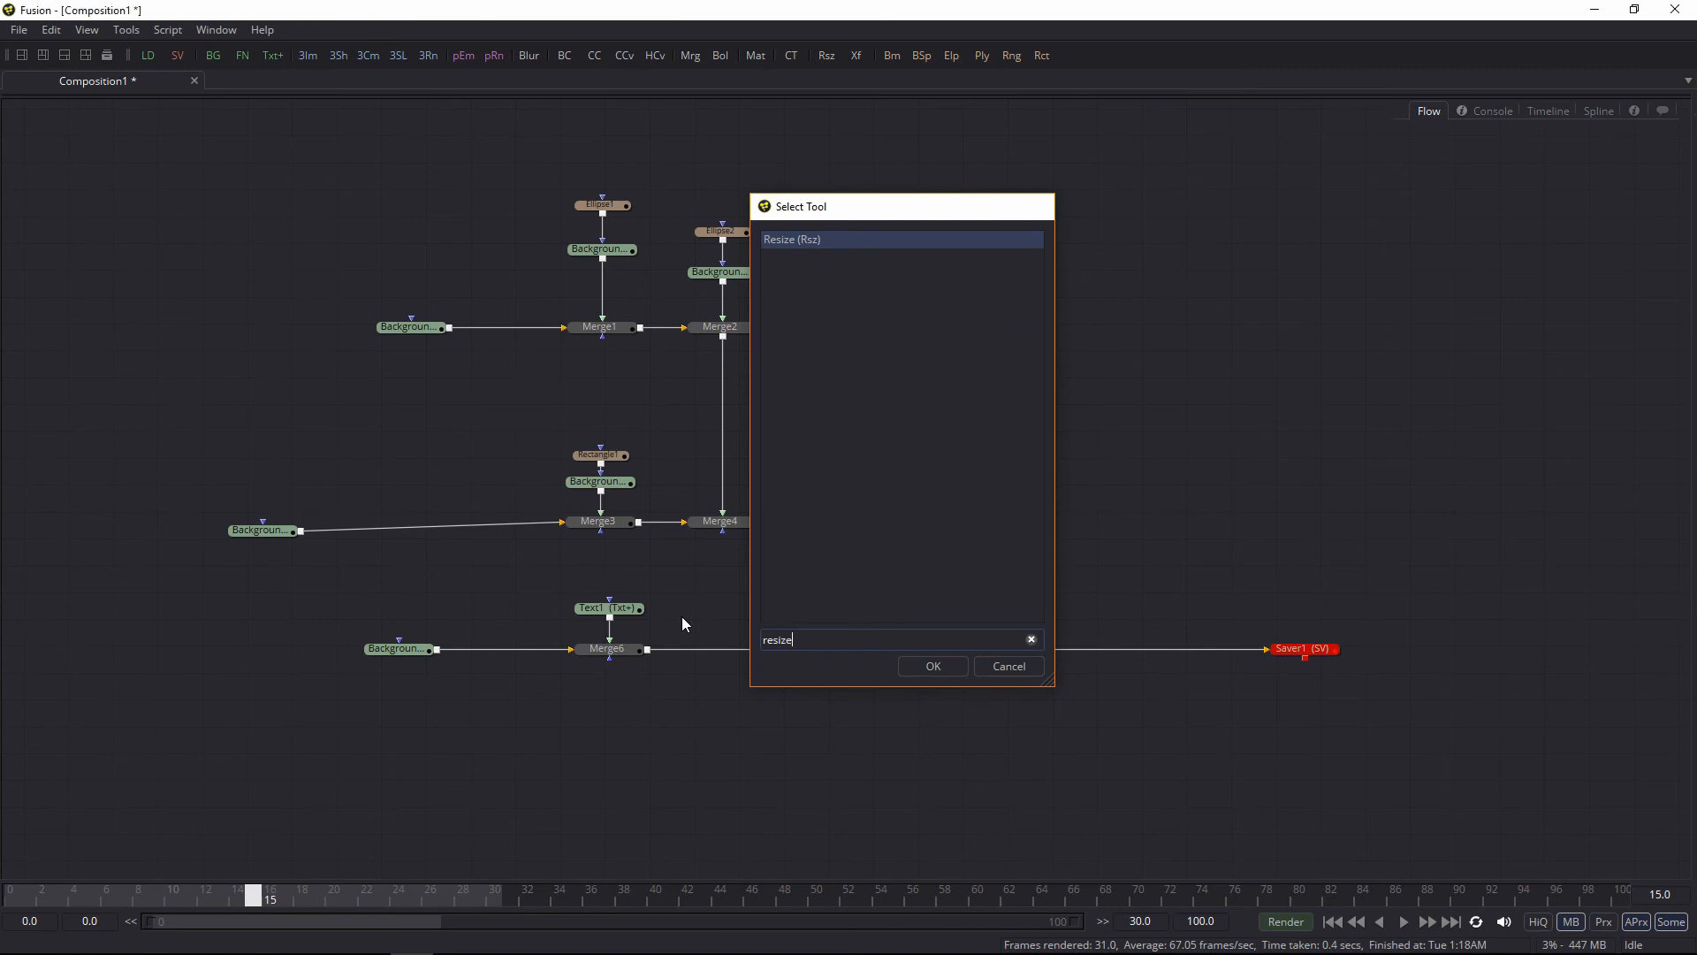
key("Return")
left_click_drag(681, 617, 738, 711)
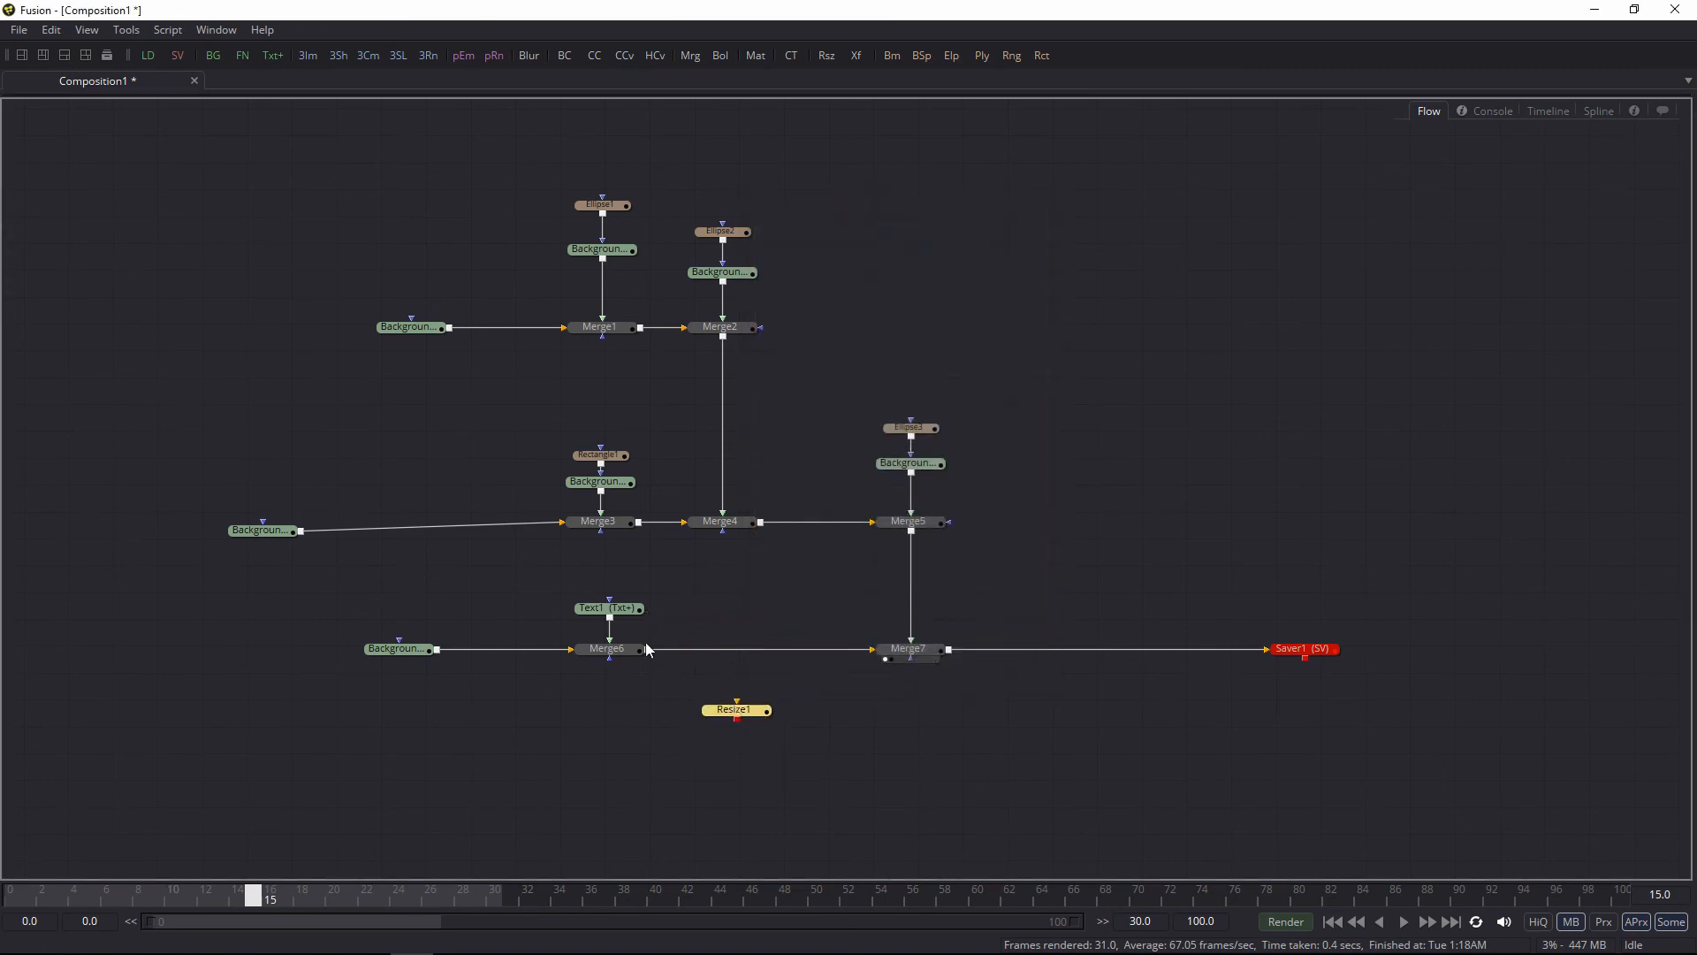
Step: Insert the Resize1 node into the connection between Merge6 and Merge7
left_click_drag(647, 652, 711, 704)
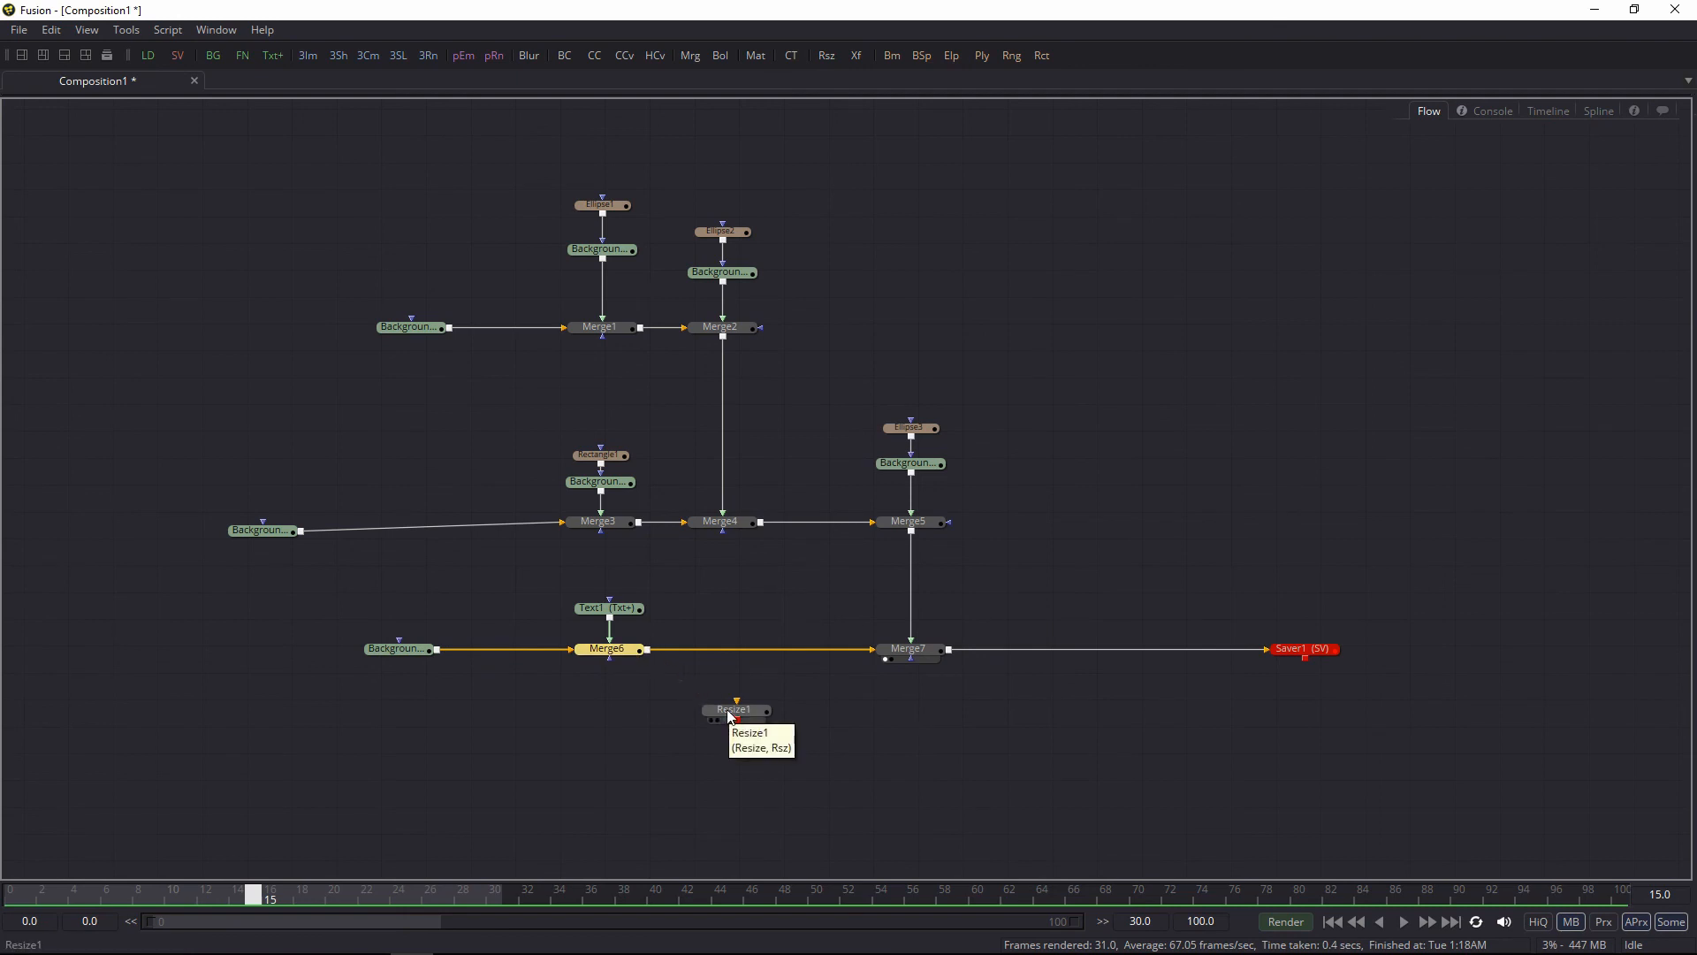
left_click_drag(722, 718, 746, 658)
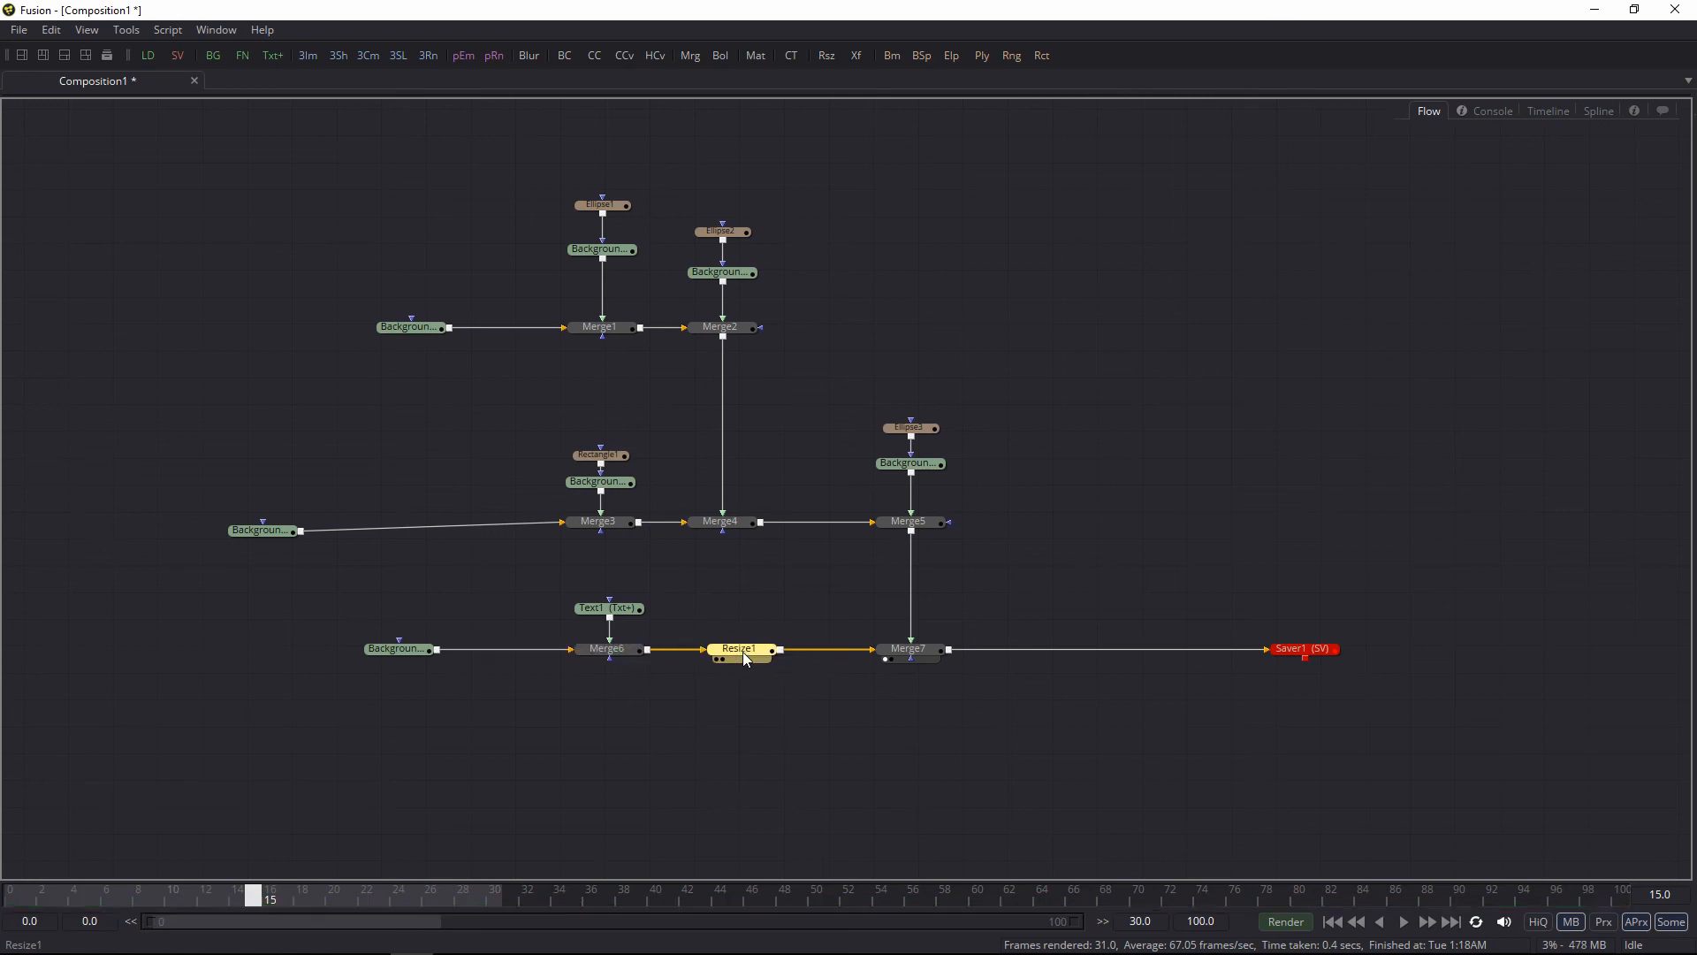
Step: Restore the standard layout and set Resize1's width to 1401 and height to 526
key("F4")
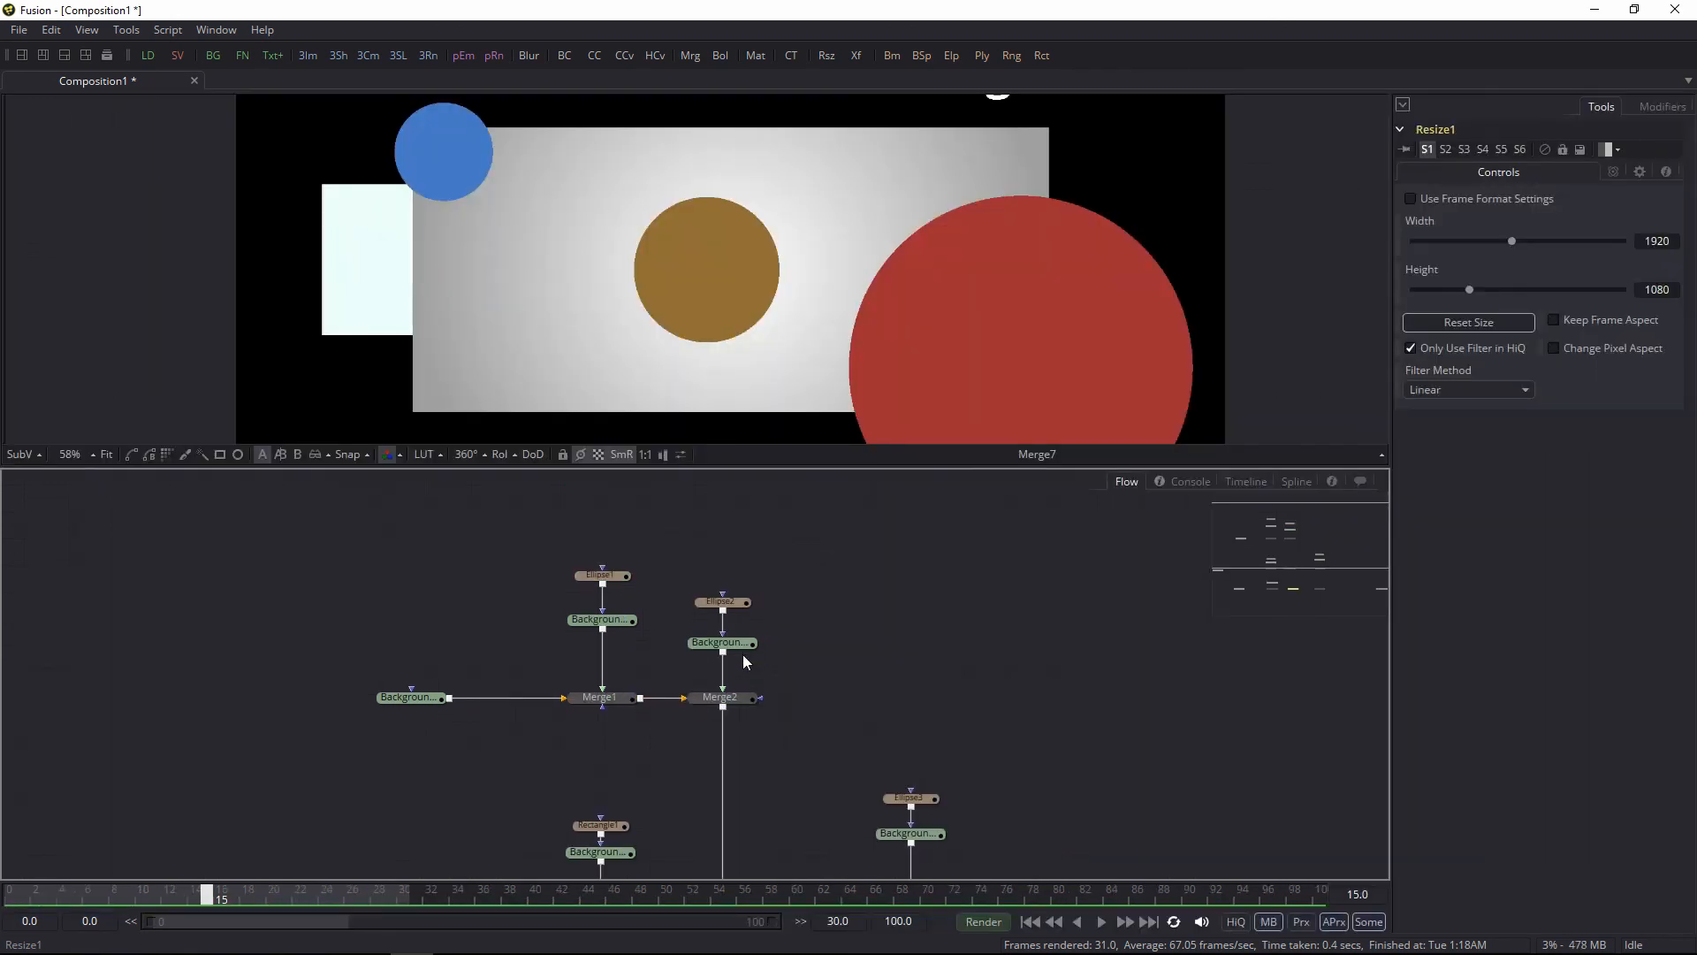
left_click_drag(772, 784, 719, 570)
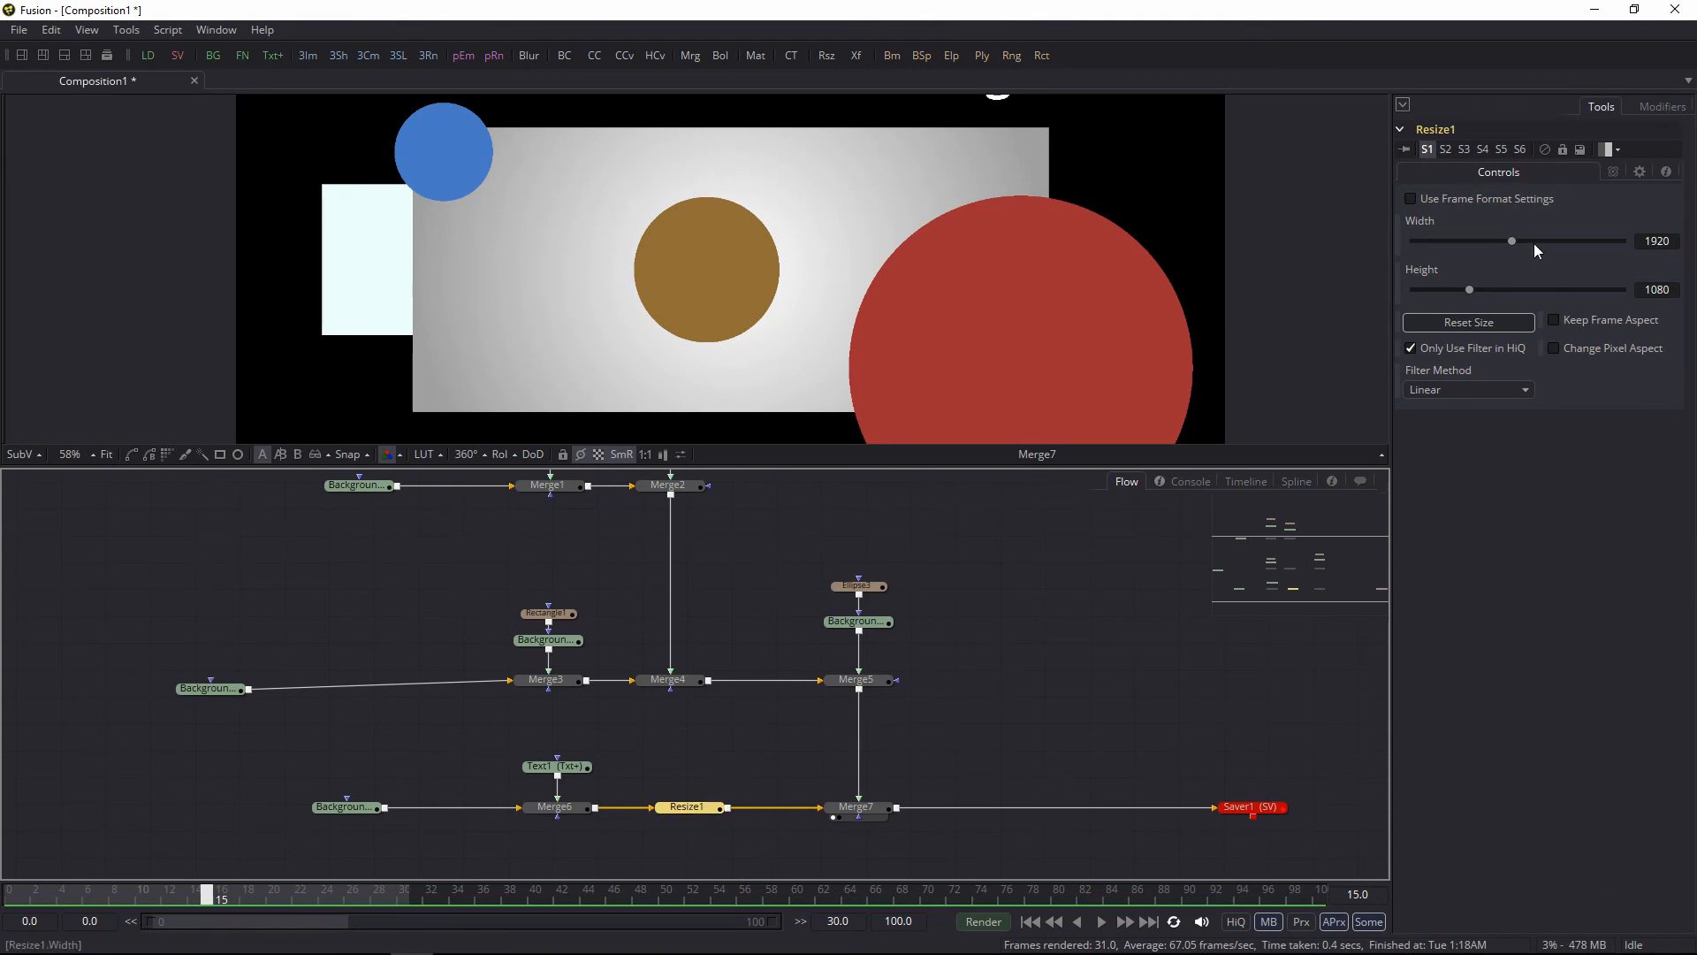
left_click_drag(1513, 241, 1441, 288)
Step: Move Saver1 closer to Merge7 and show its output in the viewer
left_click_drag(955, 748, 846, 723)
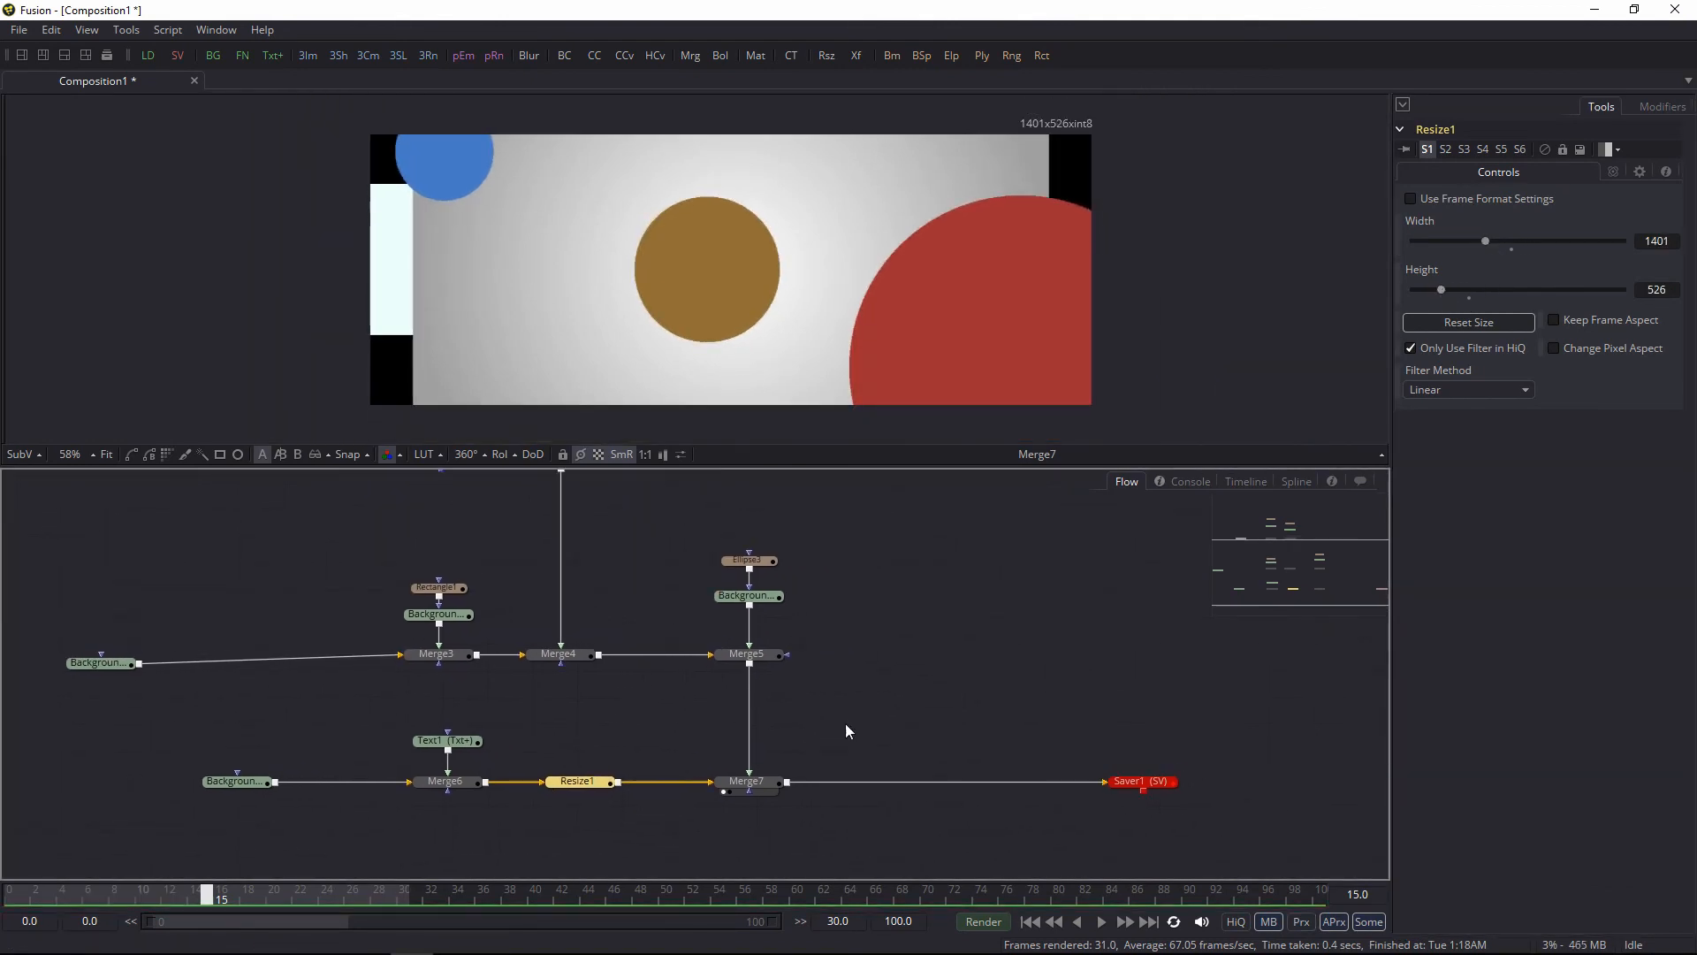
left_click_drag(1153, 784, 920, 390)
left_click_drag(970, 792, 978, 334)
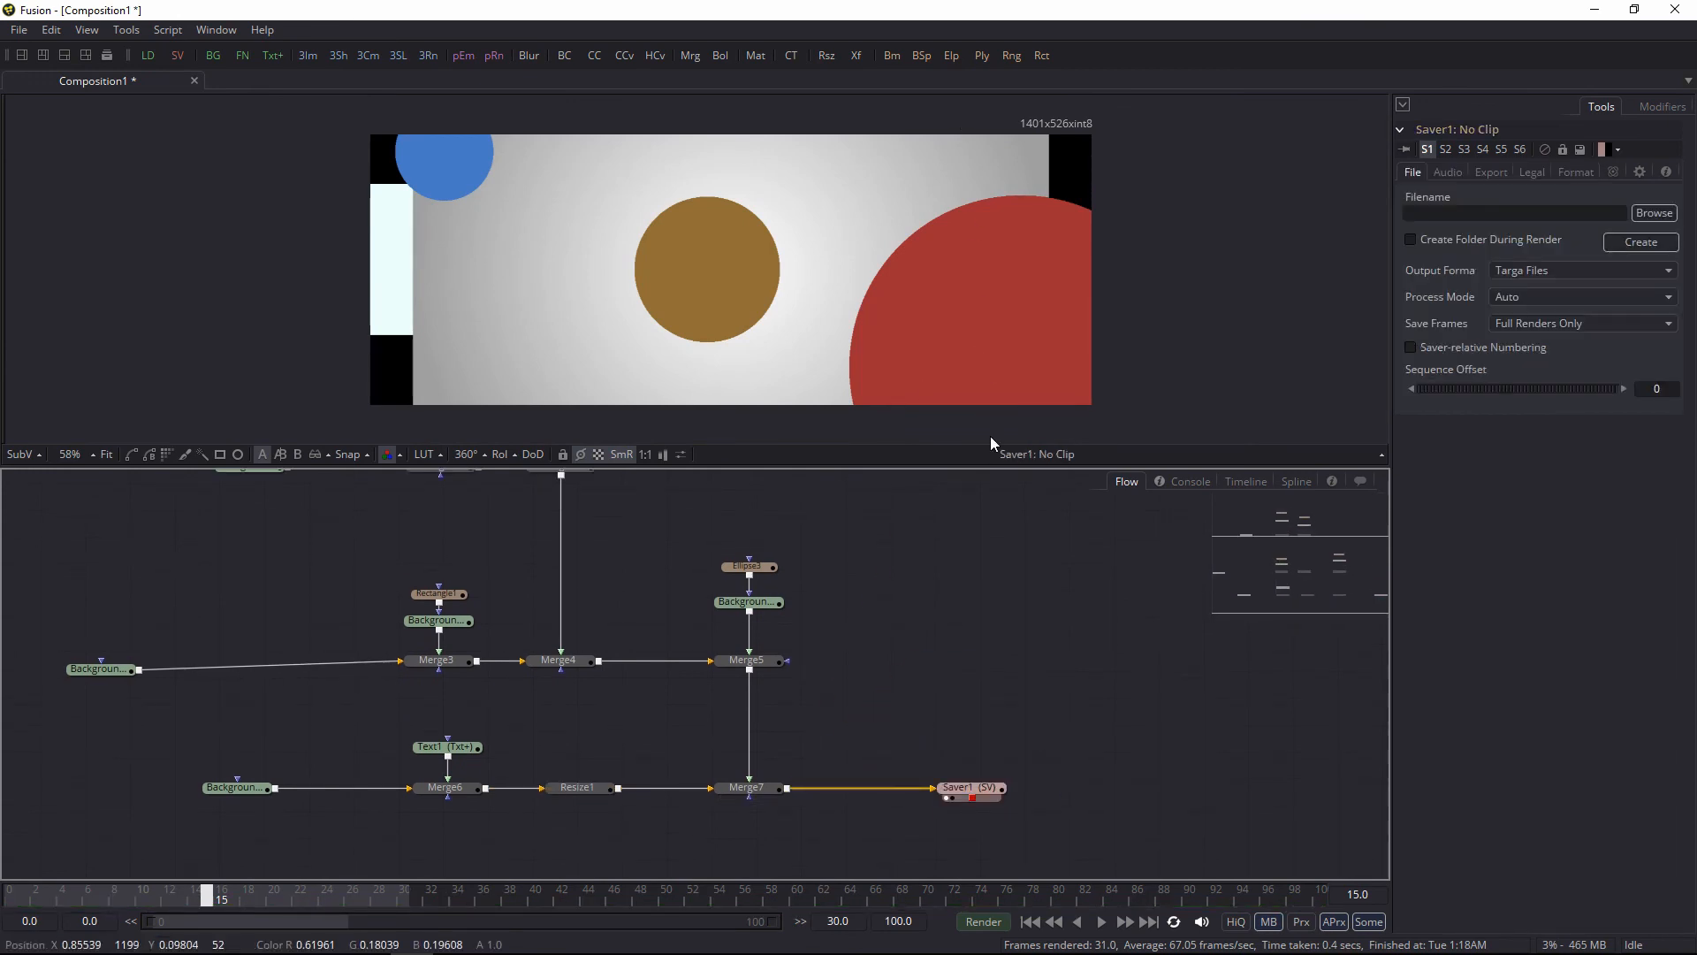
scroll(971, 713, "down", 1)
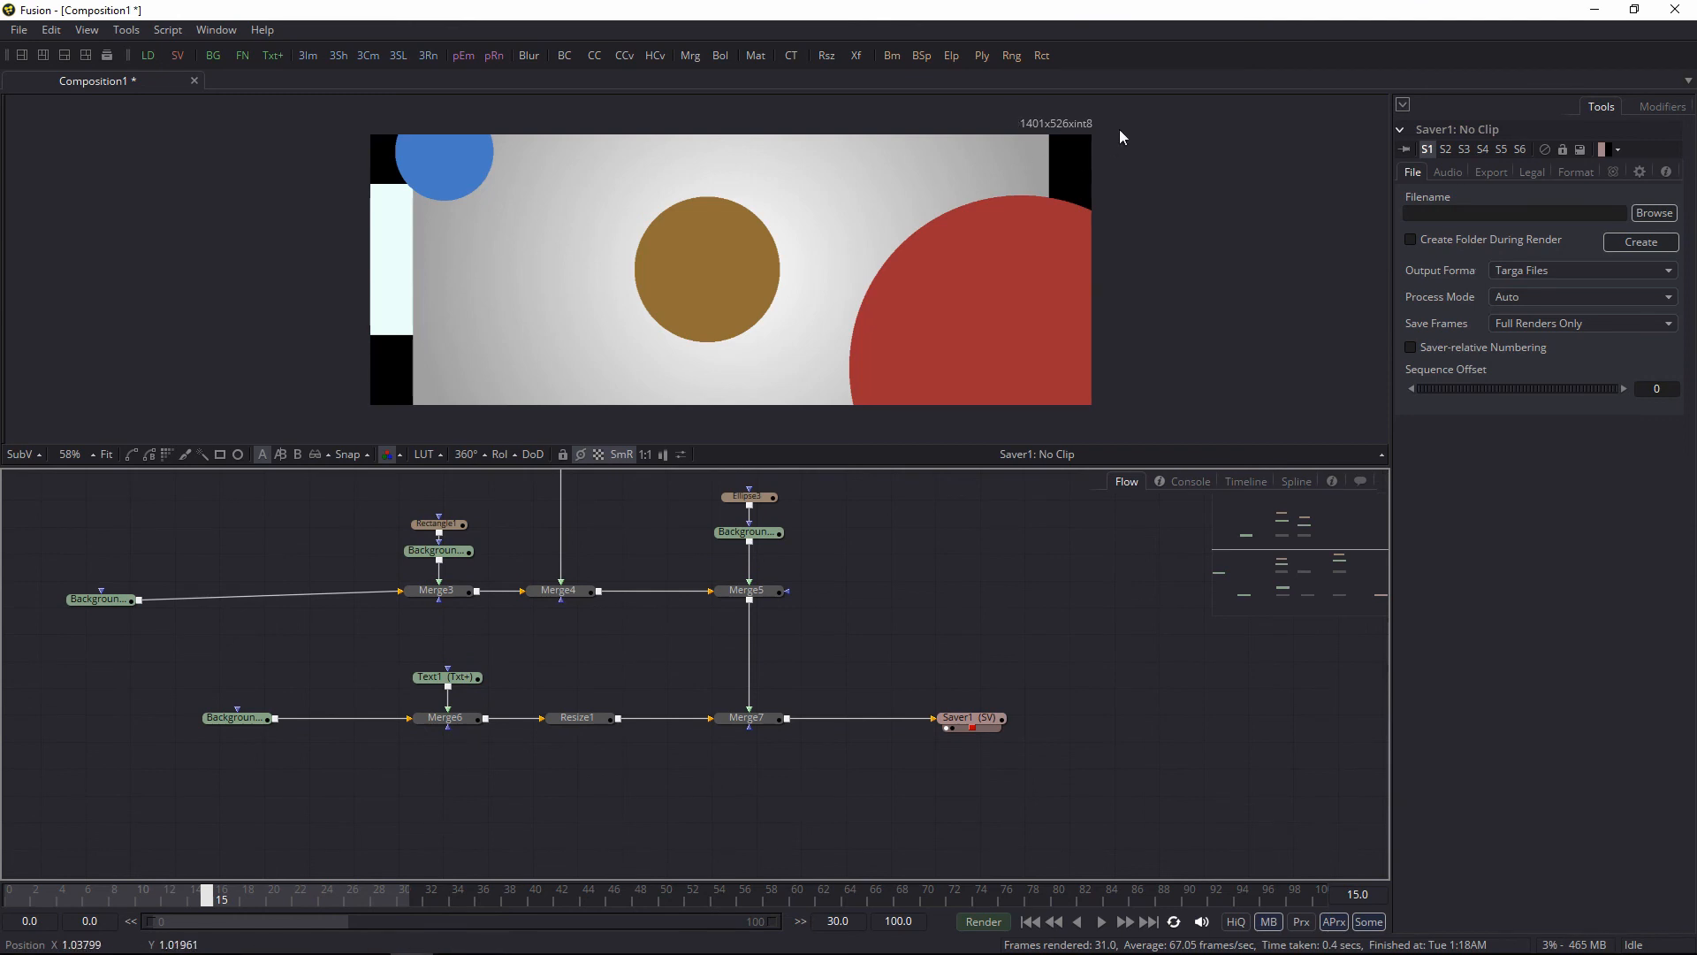
Step: Move Background18_6 slightly away from Merge6, shift Resize1 toward Merge7, and leave Resize1 selected
mouse_move(235, 718)
left_mouse_down()
mouse_move(231, 753)
mouse_move(259, 717)
left_mouse_up()
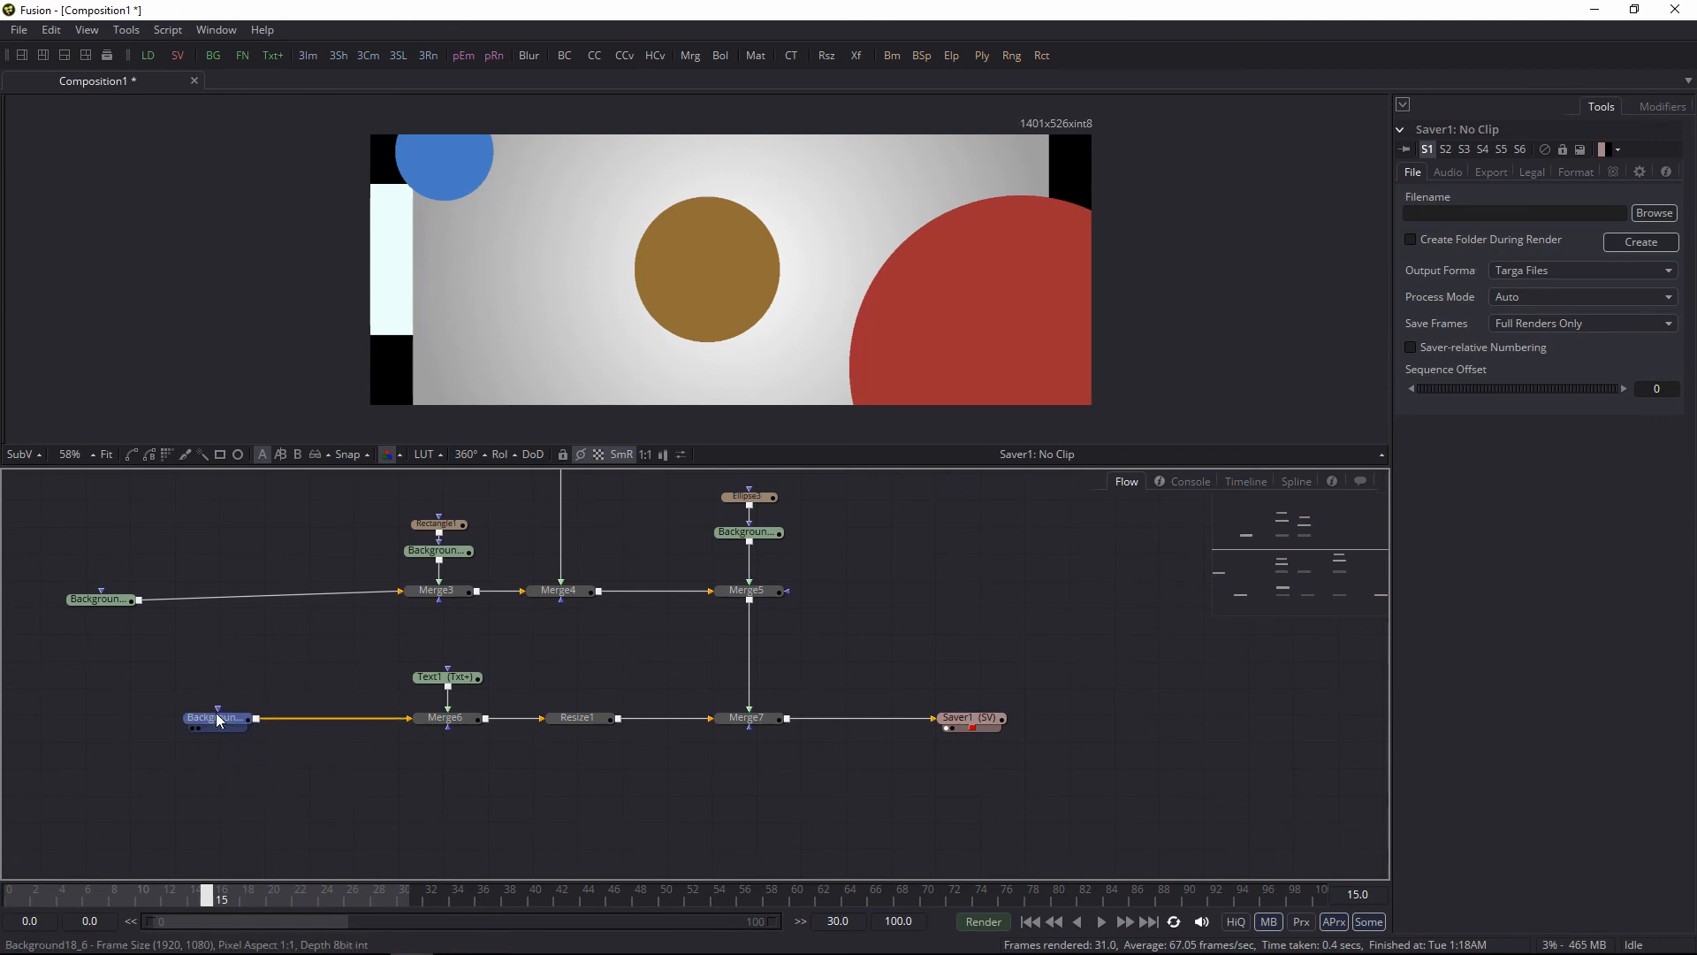
left_click(216, 713)
mouse_move(570, 717)
left_mouse_down()
mouse_move(590, 732)
mouse_move(582, 719)
left_mouse_up()
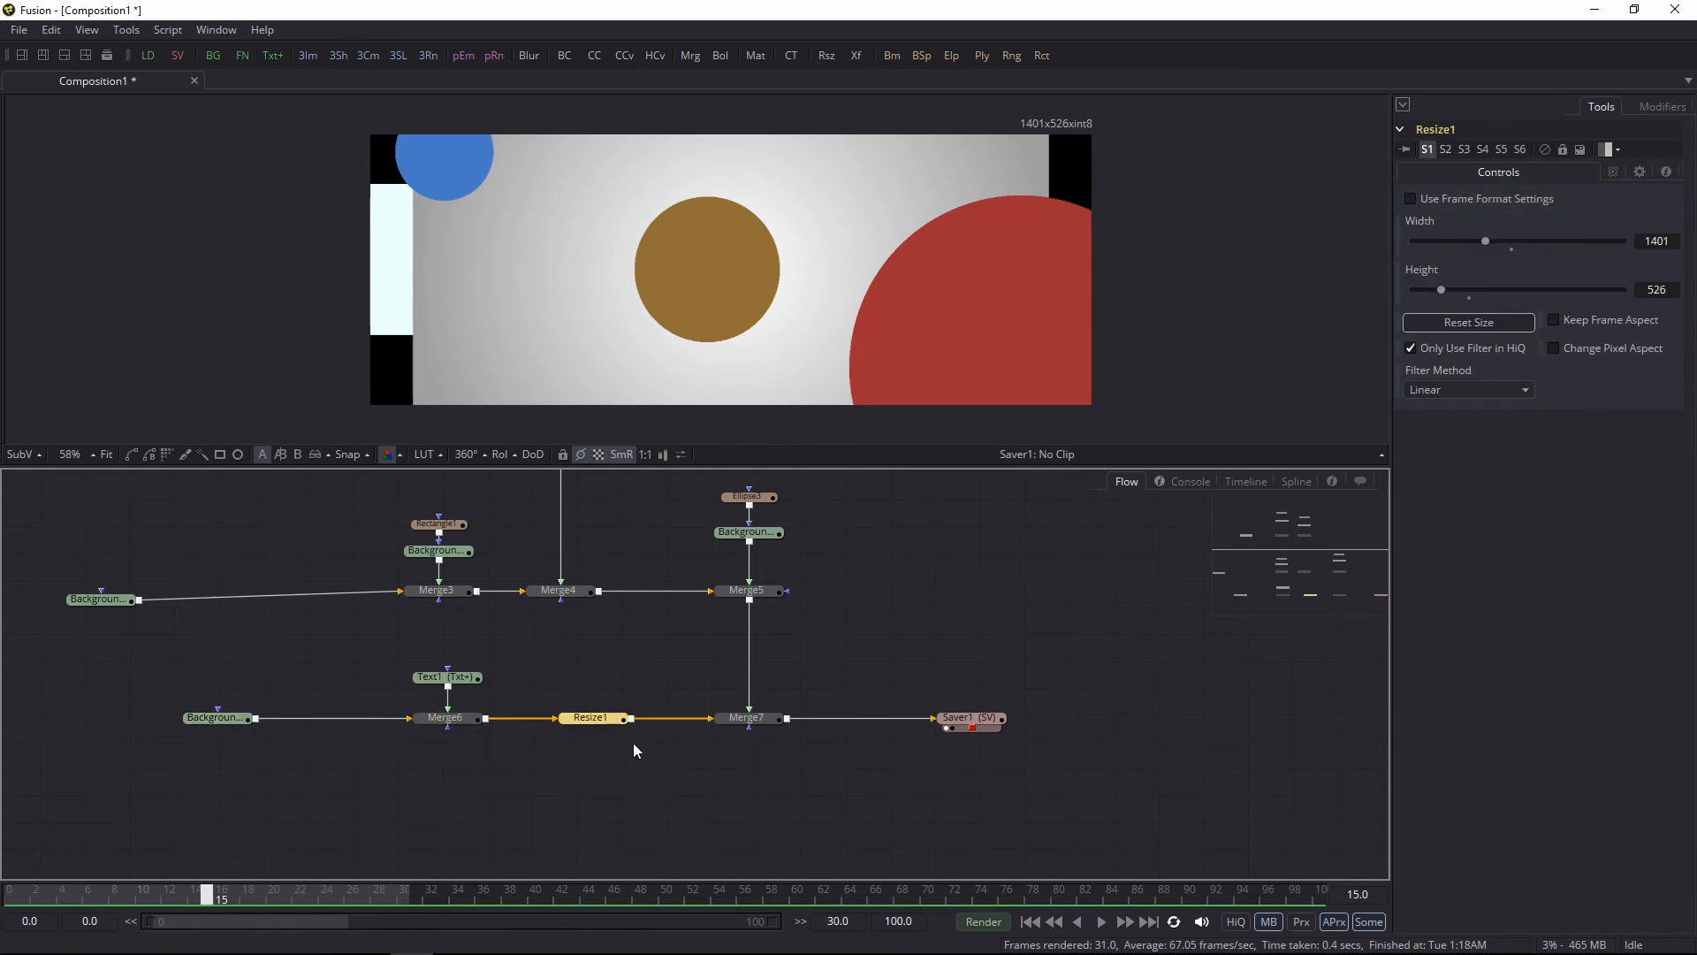
left_click(564, 734)
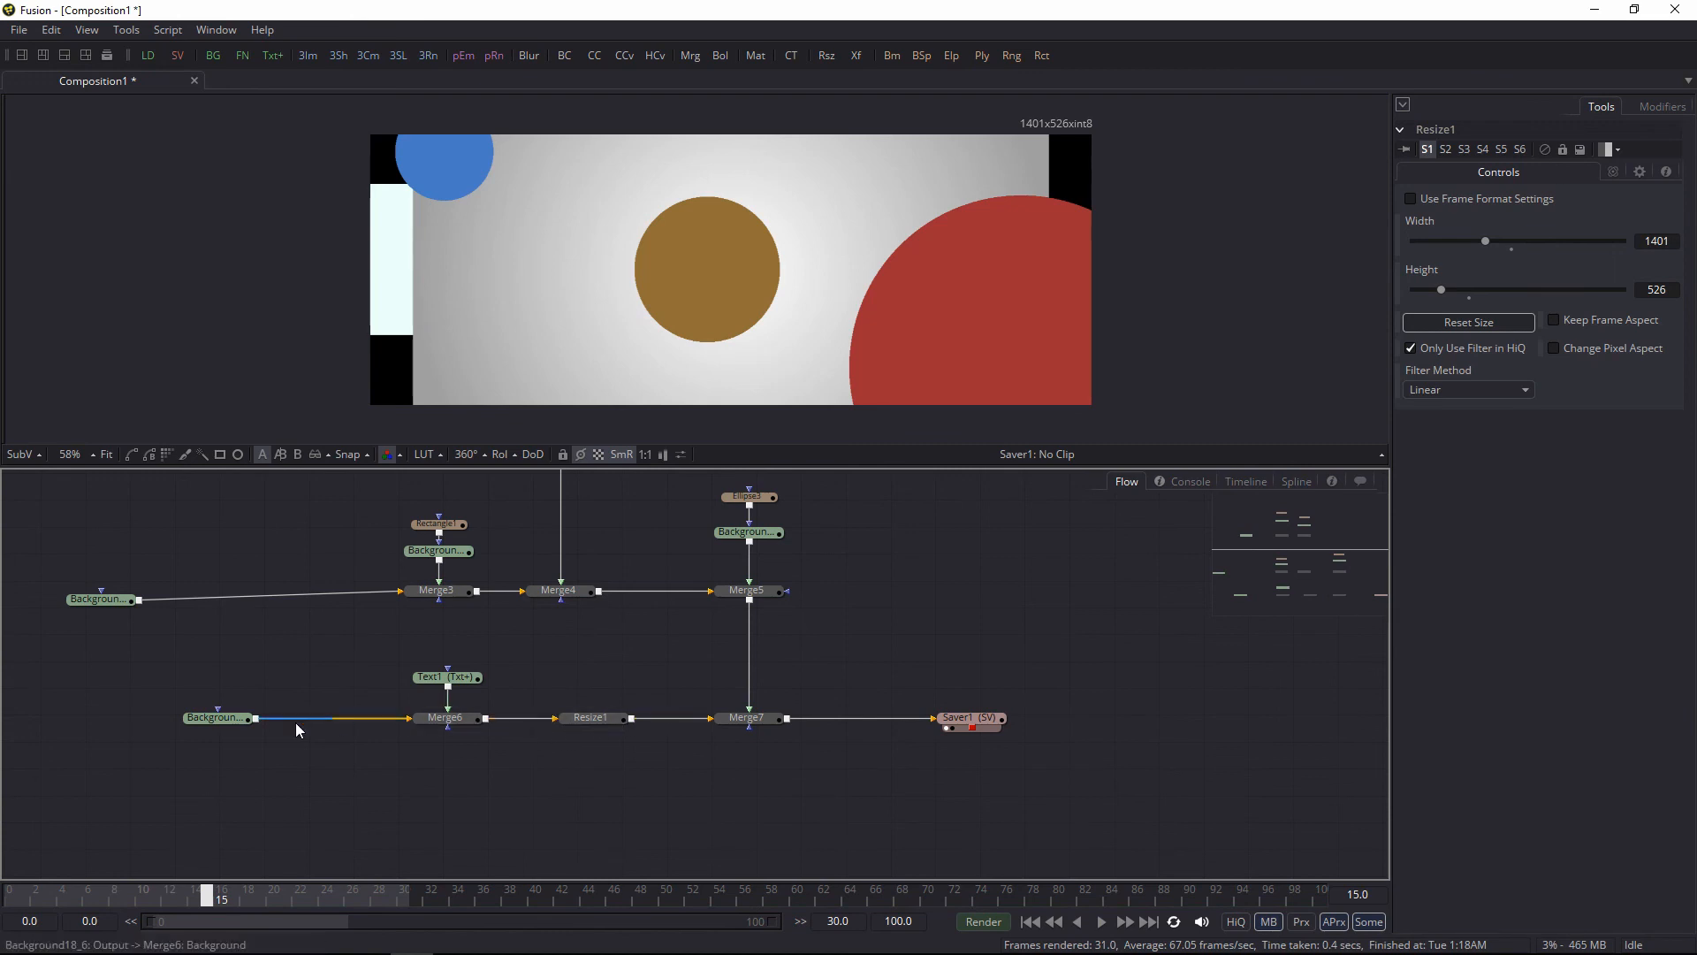
left_click(594, 722)
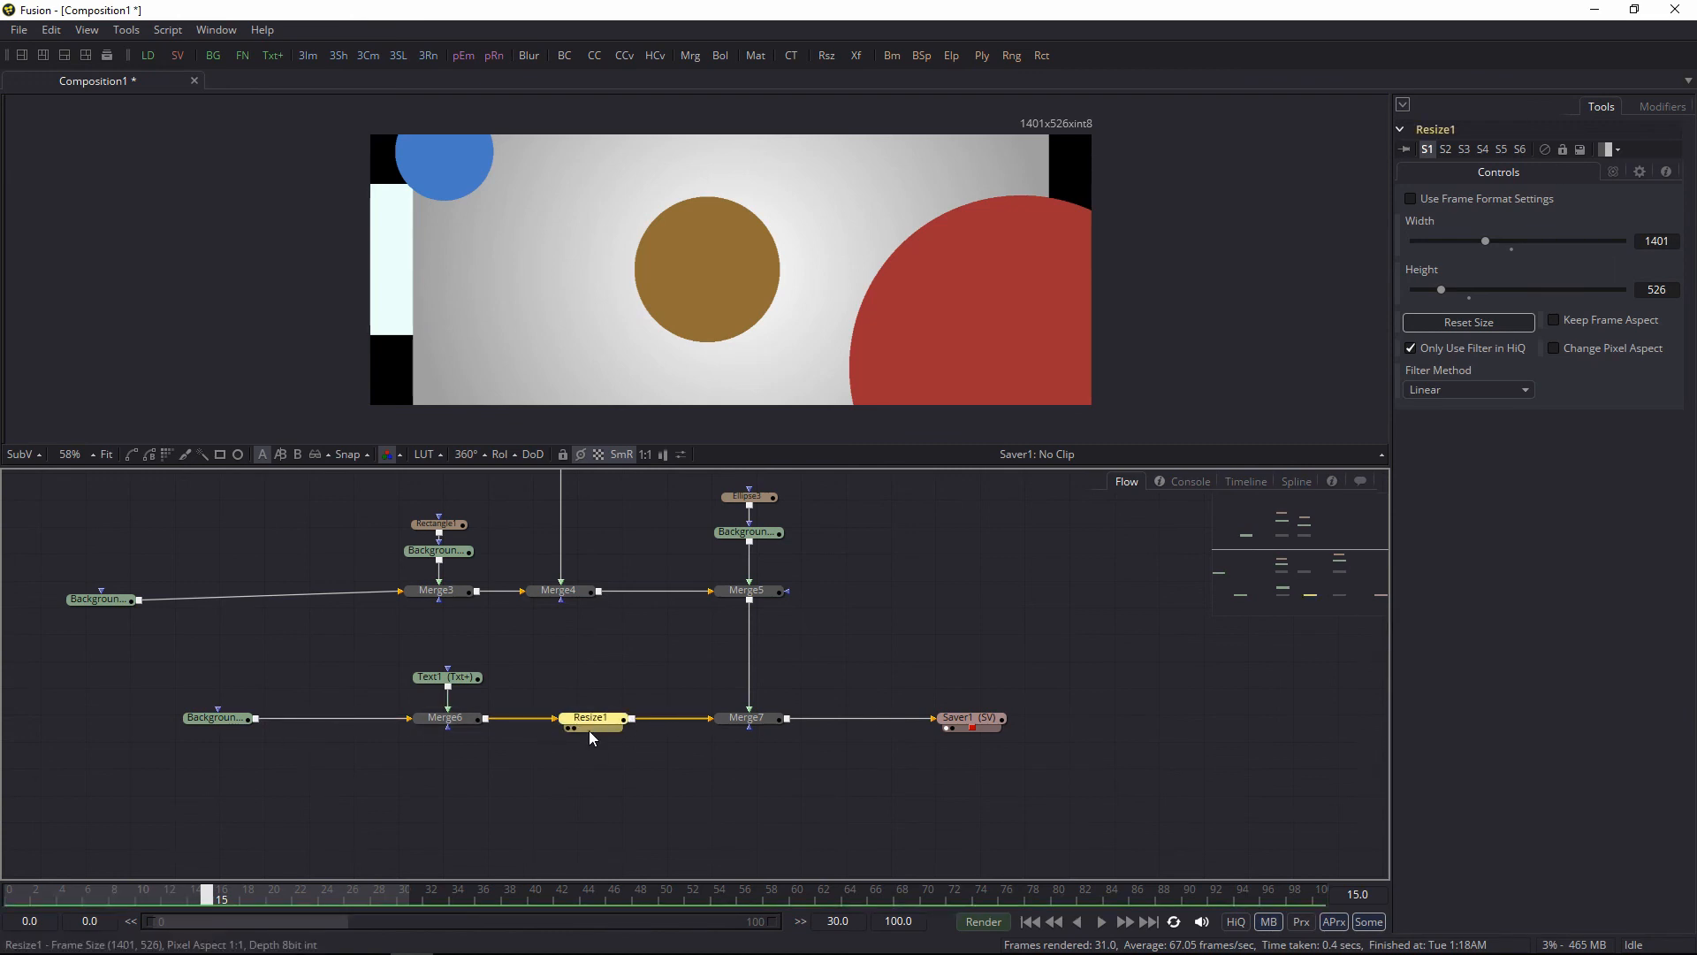
Step: Give the node flow more room and move Background18_3 closer to Merge3, level with it and above the lower Background node
left_click_drag(702, 617, 617, 633)
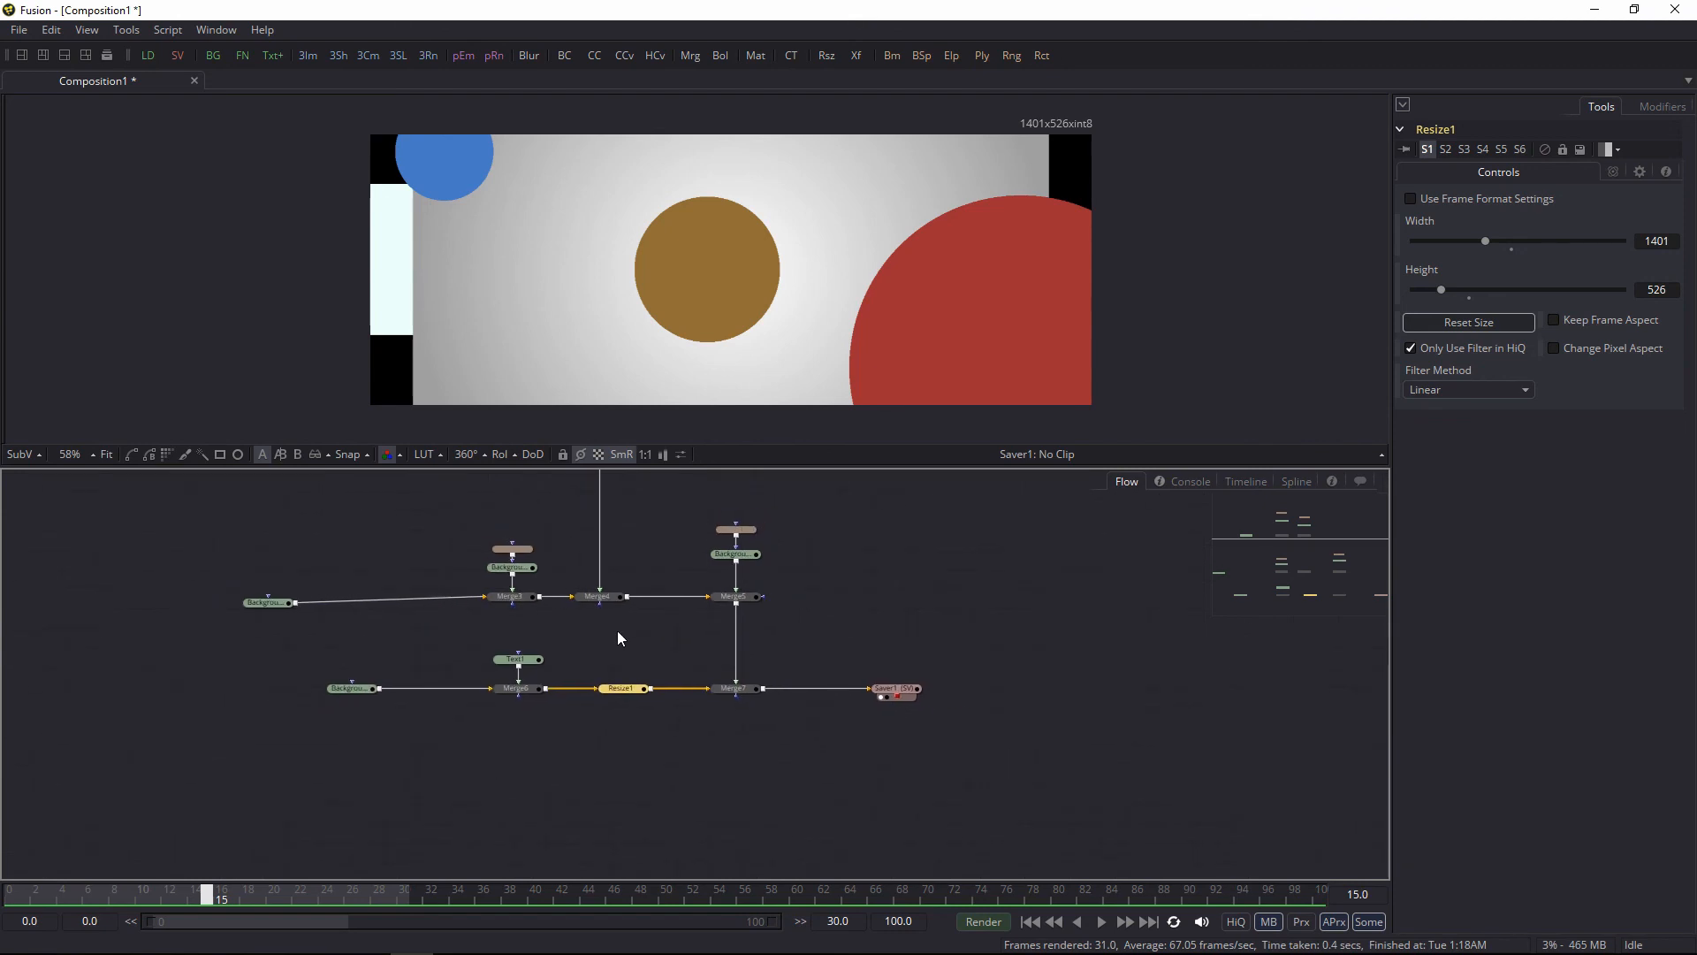
left_click_drag(660, 534, 750, 661)
left_click_drag(750, 466, 750, 380)
left_click_drag(773, 498, 785, 530)
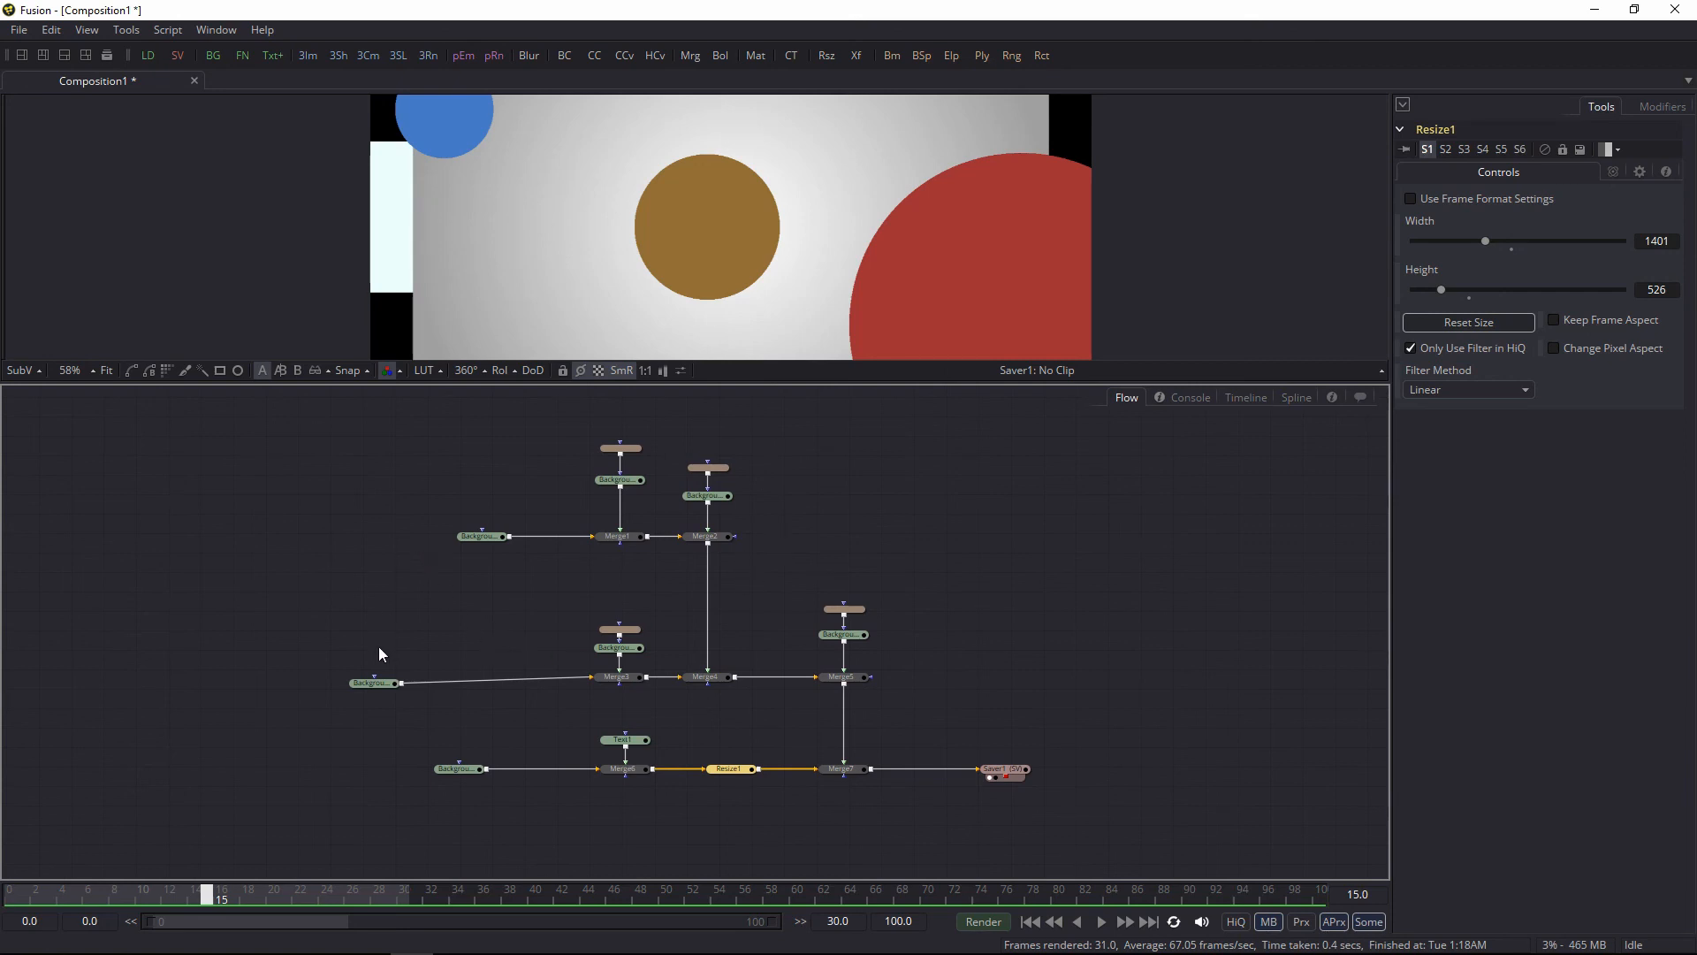
left_click_drag(375, 683, 457, 686)
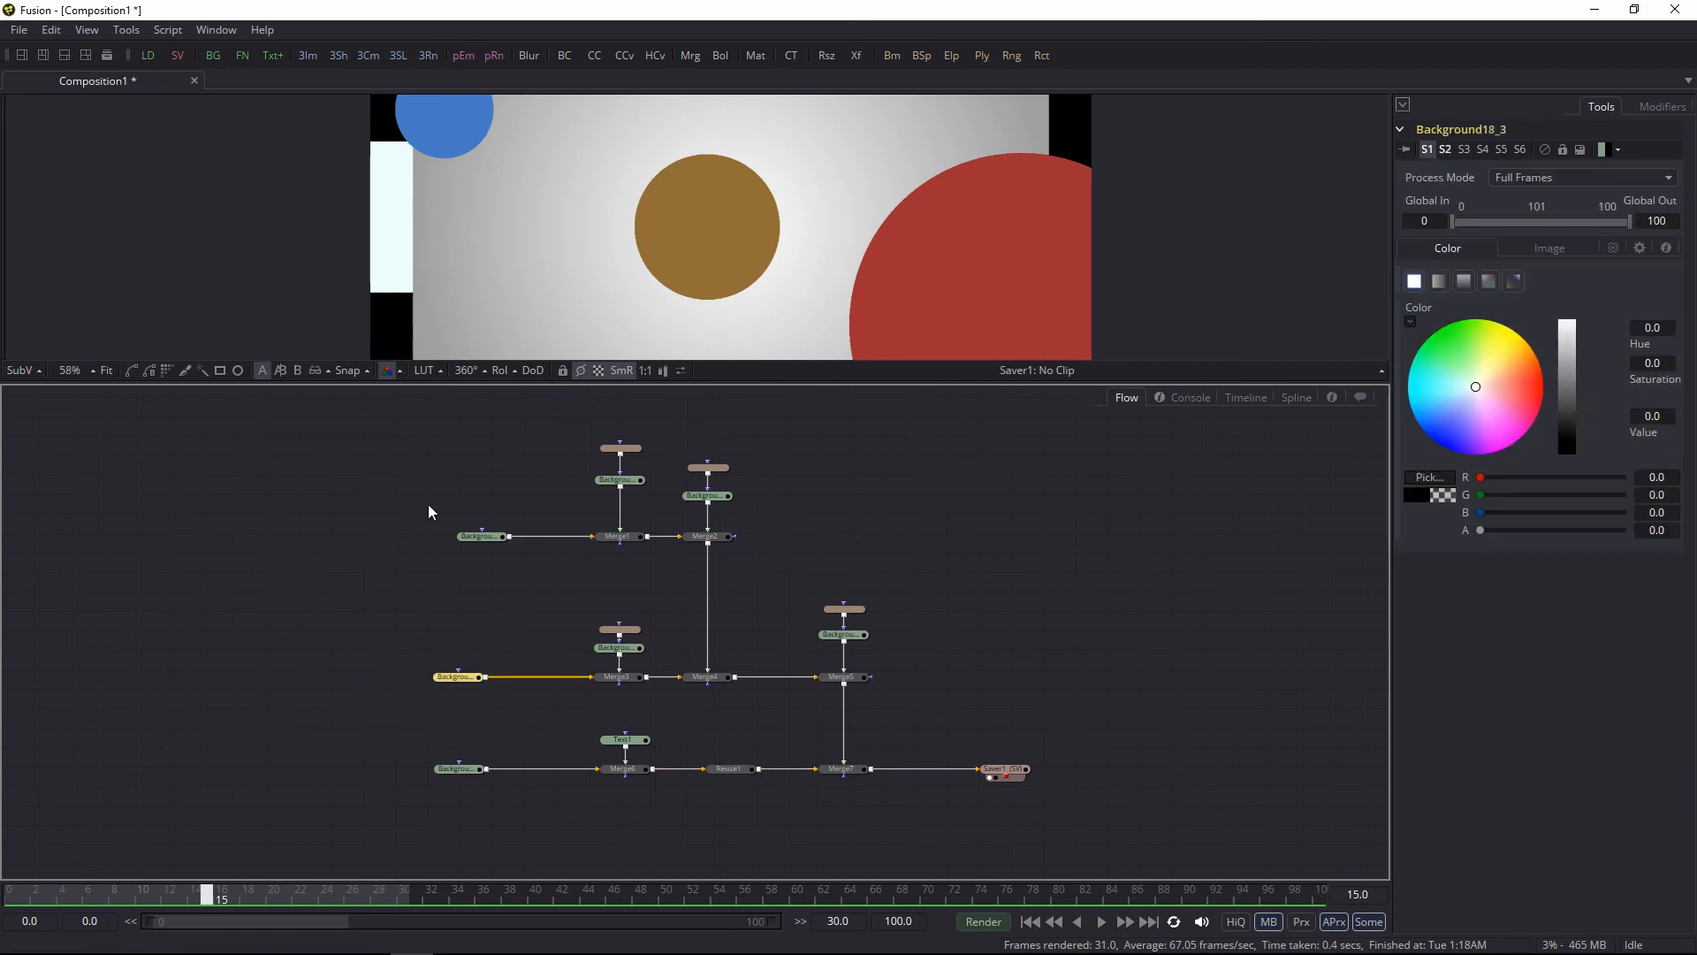
left_click_drag(429, 506, 484, 825)
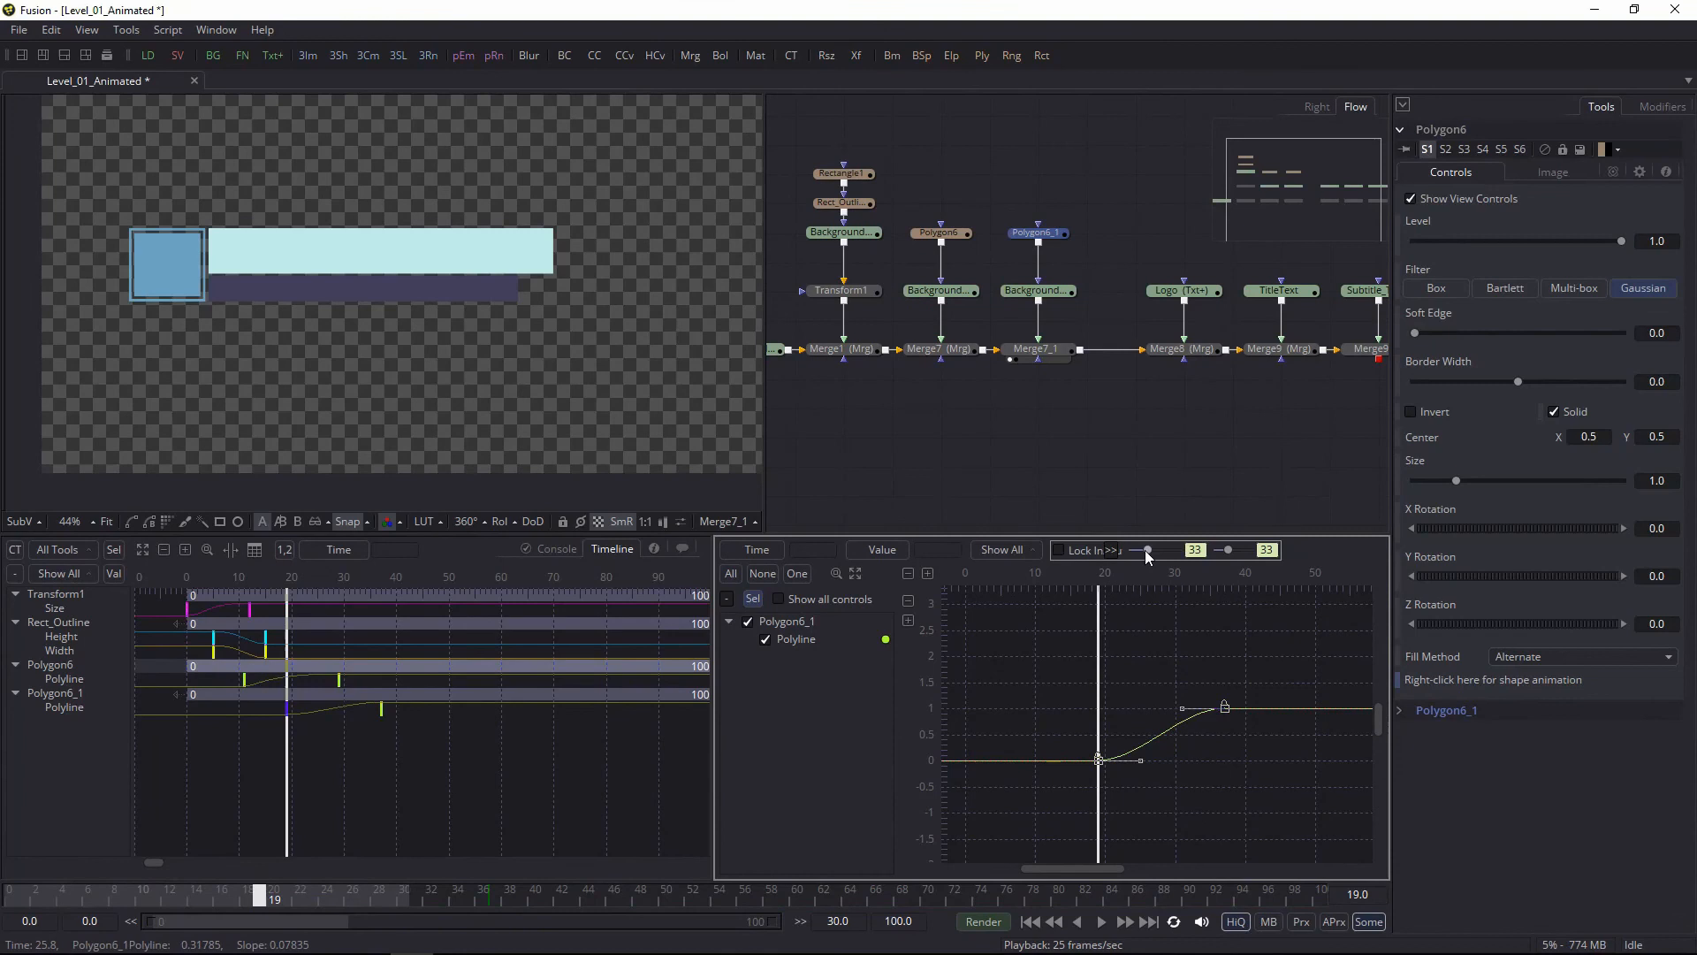
Step: Magnify the Polygon6_1 polyline curve in the spline editor and play the Level_01 animation
mouse_move(1144, 550)
left_mouse_down()
mouse_move(1222, 549)
mouse_move(1170, 549)
left_mouse_up()
scroll(1171, 675, "up", 3)
left_click(1102, 921)
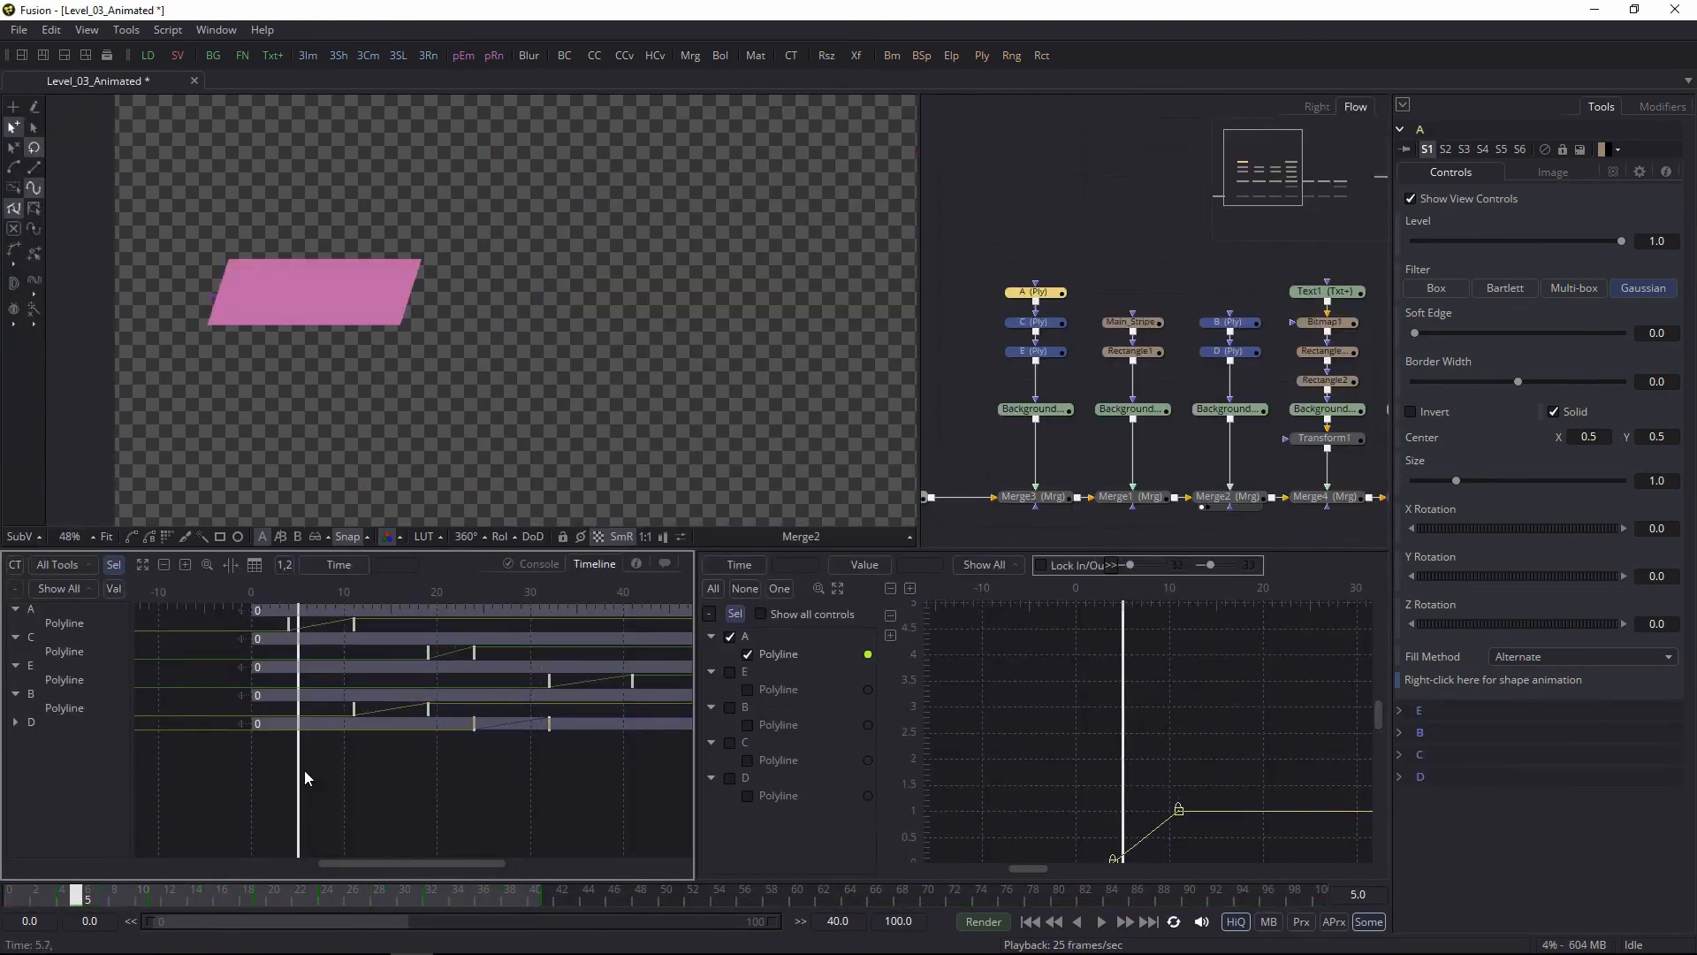
Step: Scrub through the stripe polygon and title text animations, stopping the text at frame 26, and open the text's animation splines
mouse_move(305, 772)
left_mouse_down()
mouse_move(272, 771)
mouse_move(331, 752)
left_mouse_up()
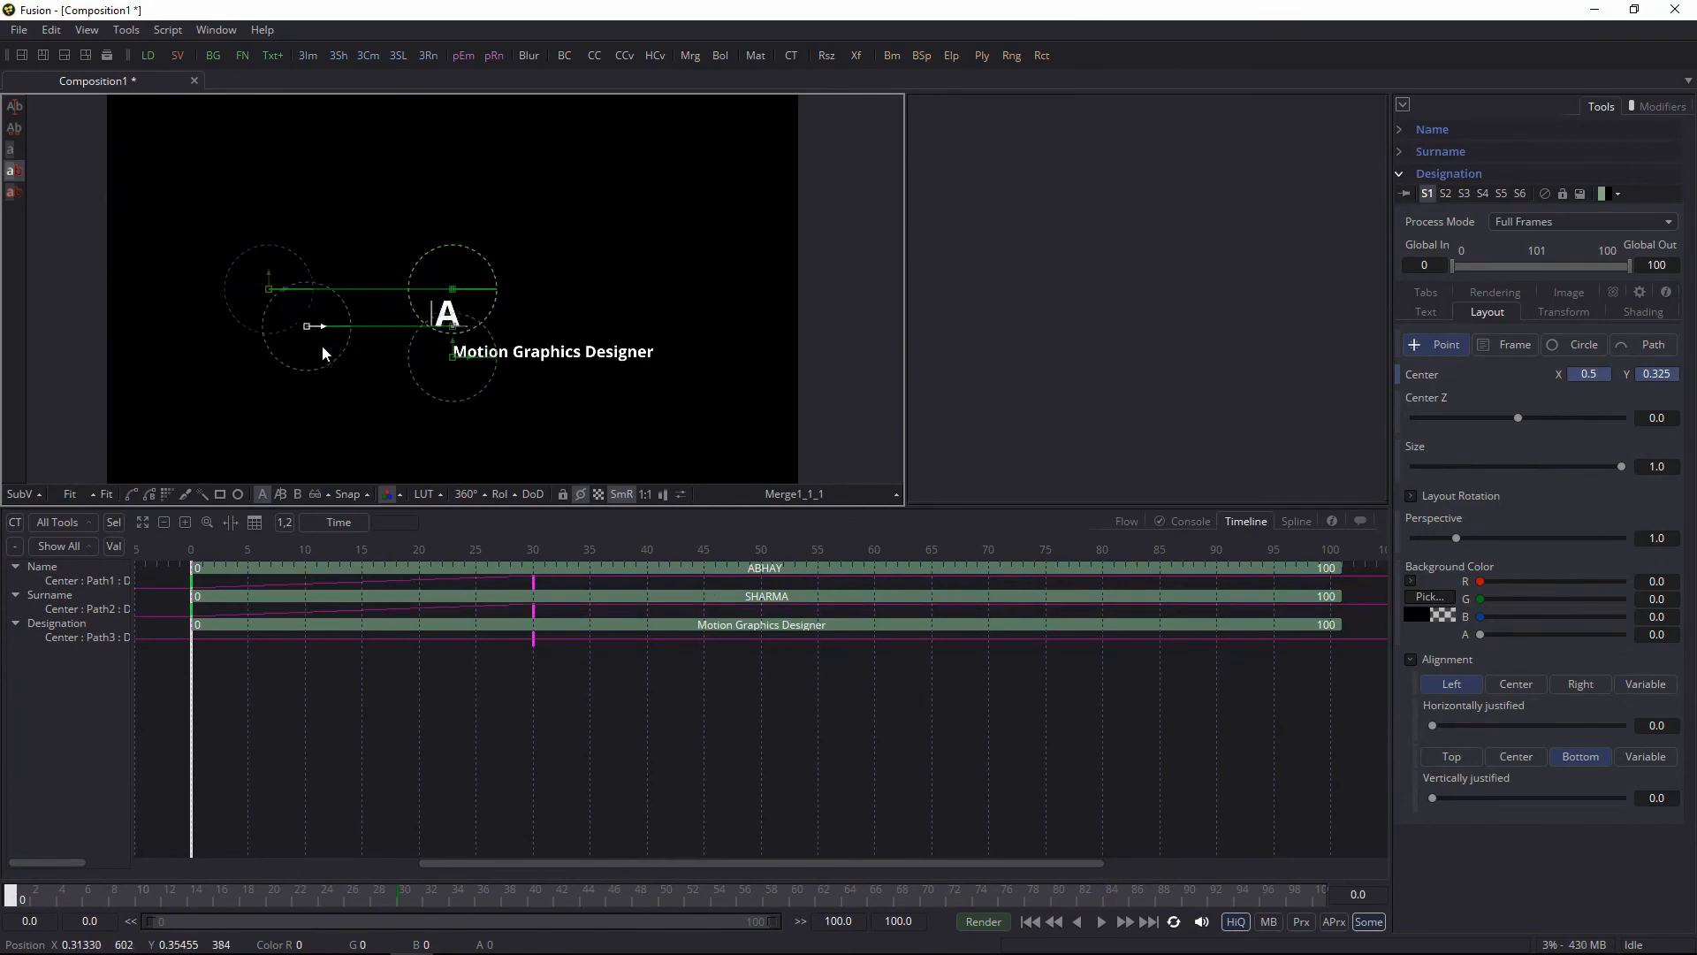
left_click_drag(192, 686, 487, 686)
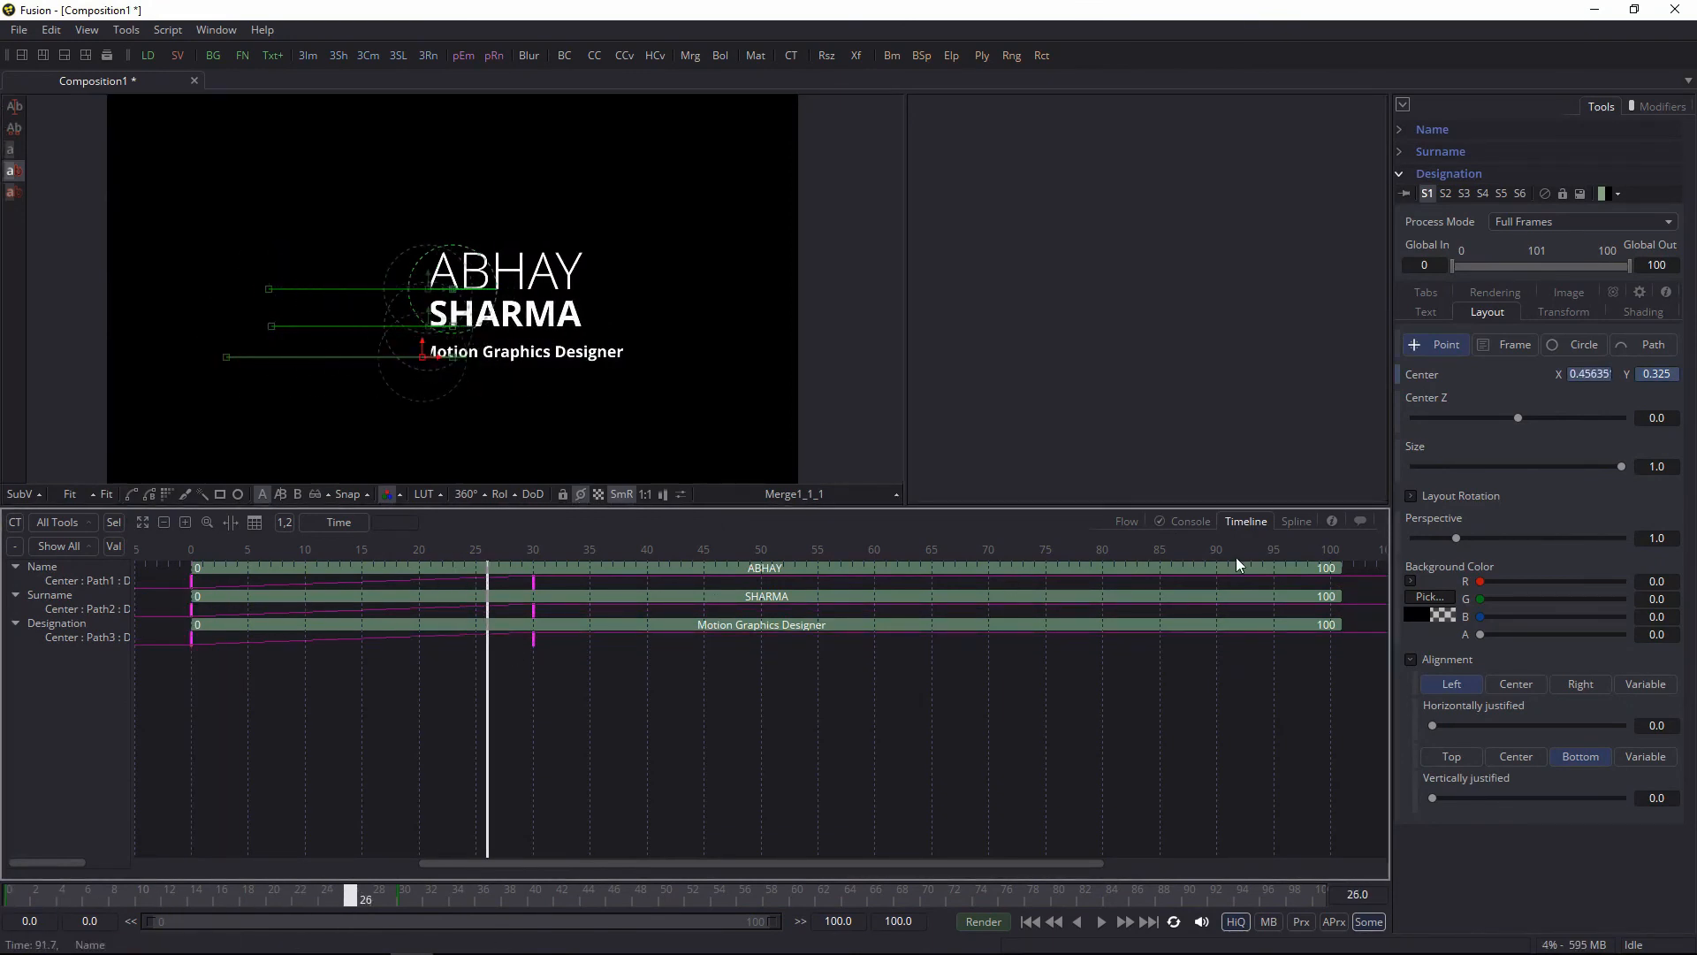
left_click_drag(1296, 521, 796, 694)
left_click_drag(476, 521, 1149, 345)
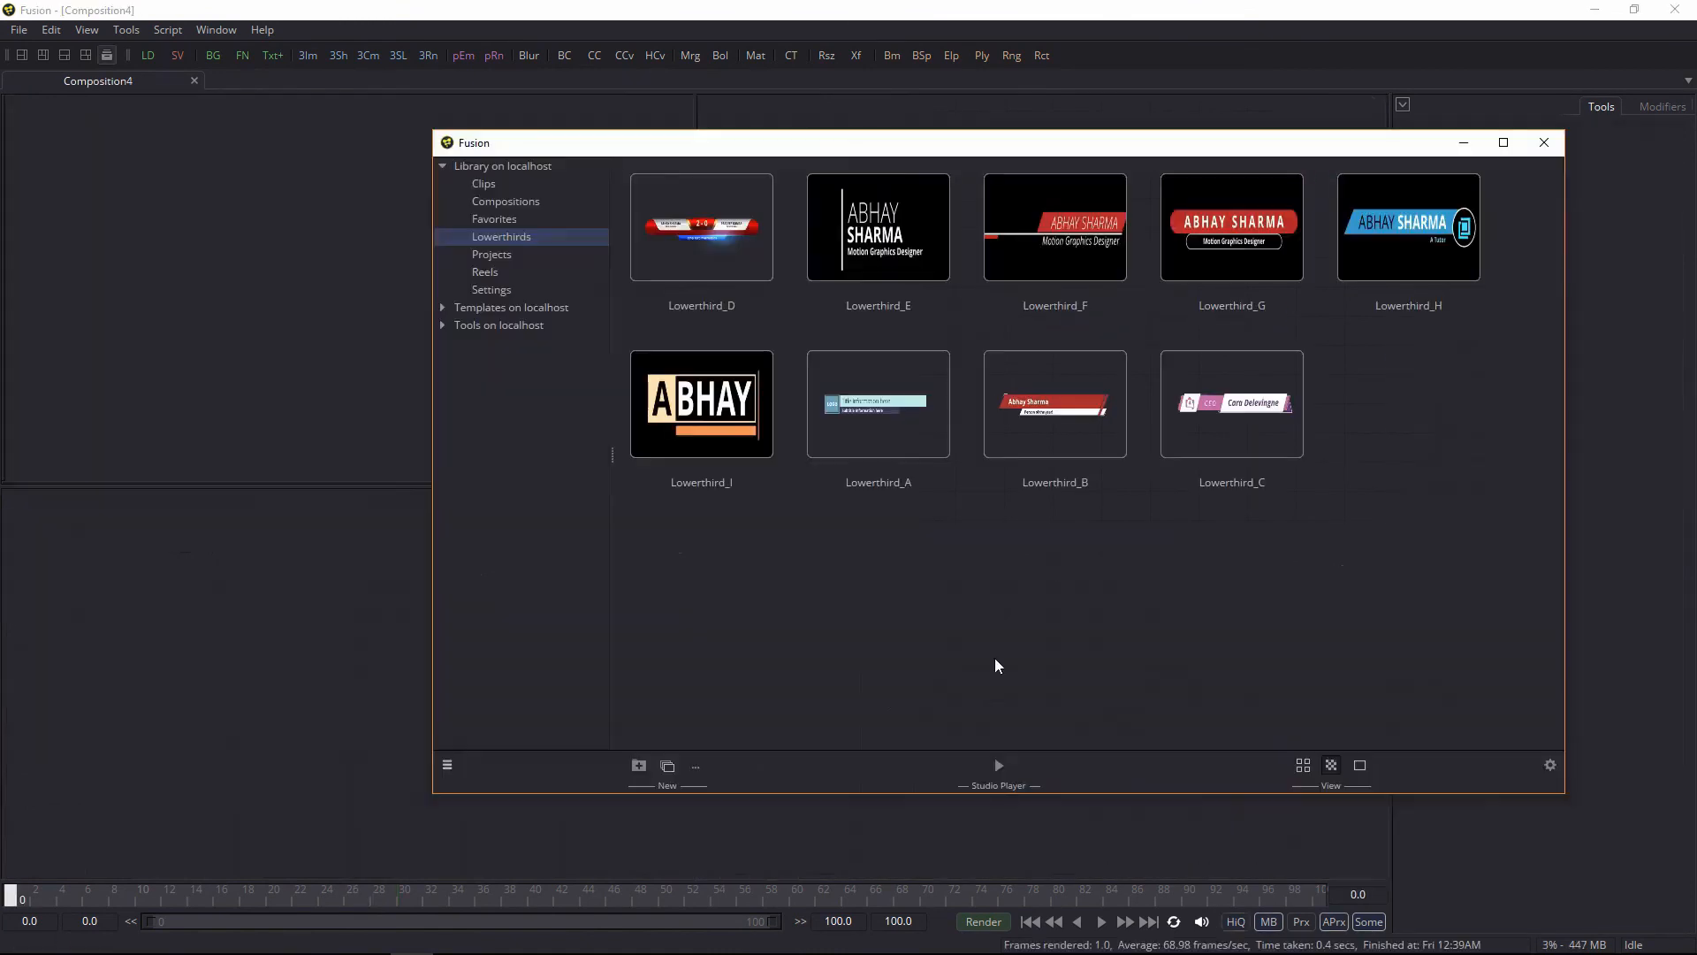
Step: Move the library window aside, add Lowerthird_D from the Lowerthirds bin to the flow, and show it in the first viewer
left_click_drag(935, 147, 1203, 168)
left_click_drag(970, 246, 475, 573)
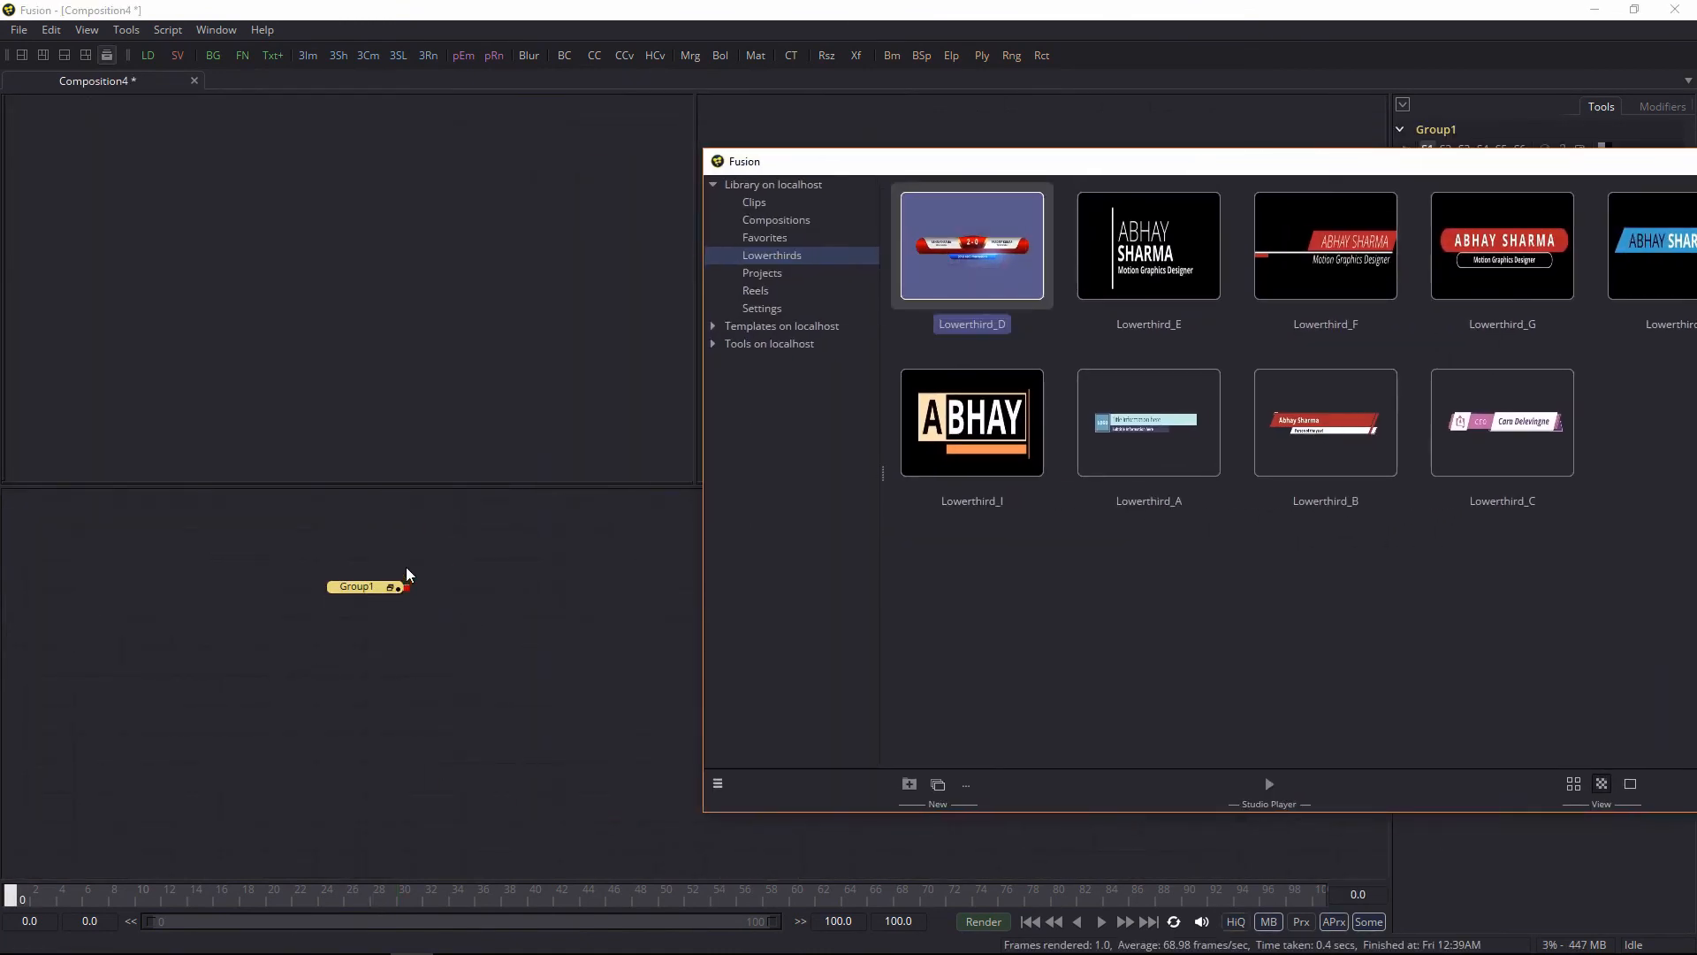
key("1")
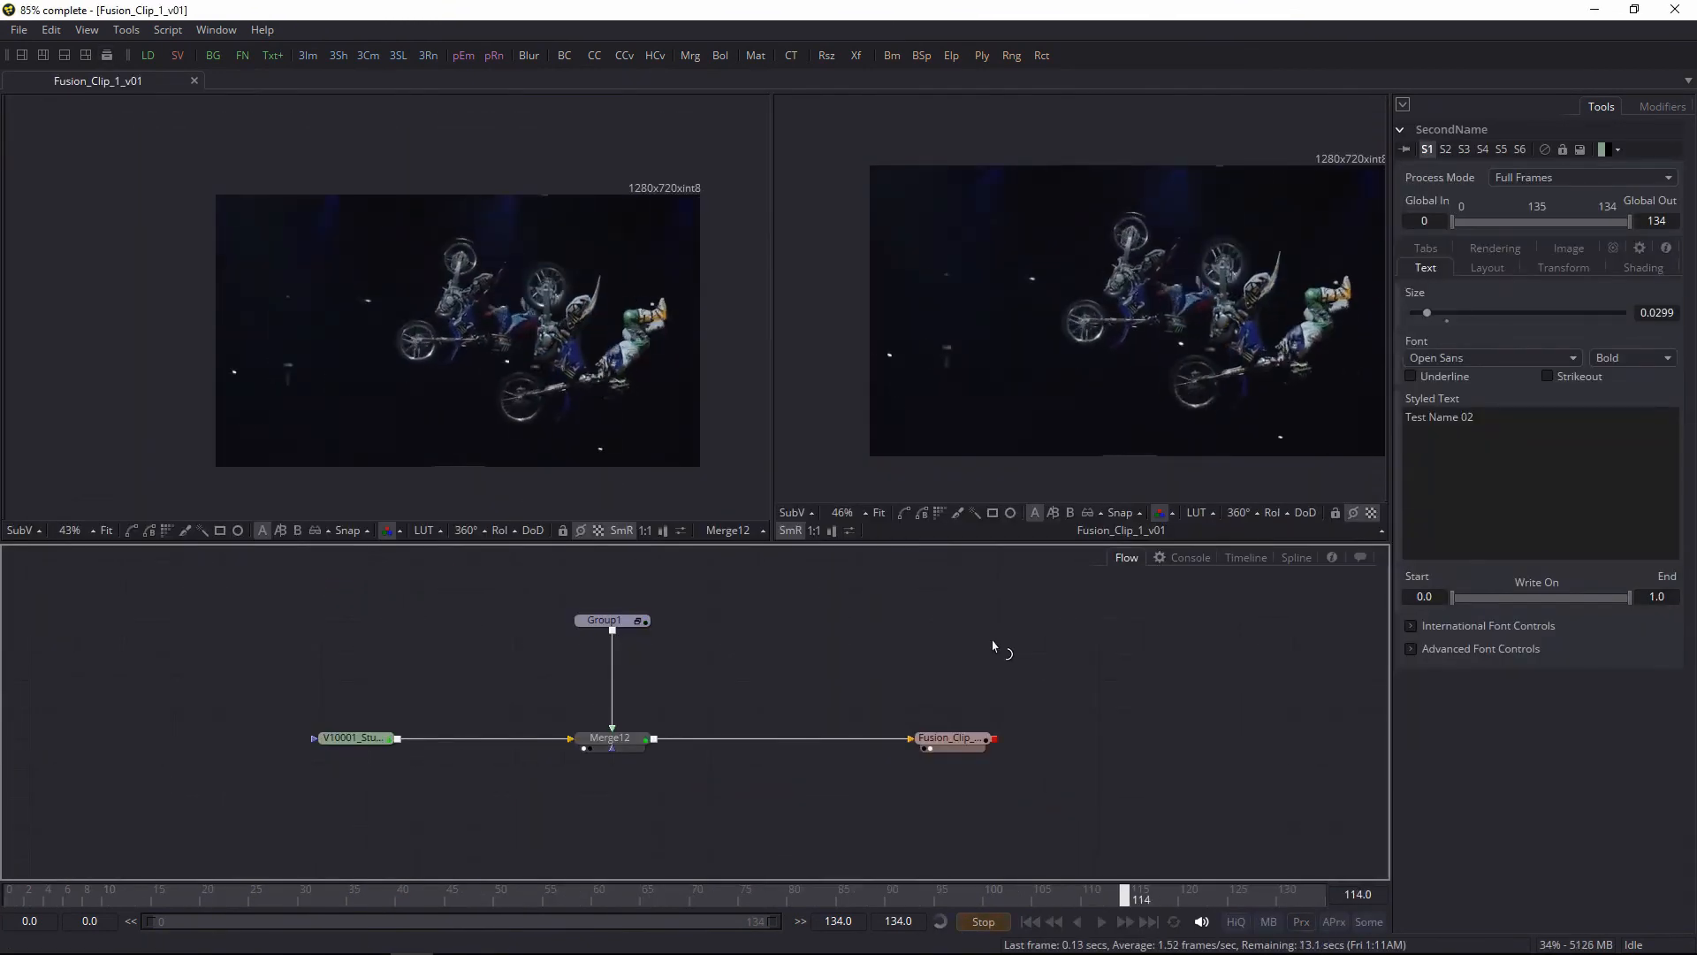